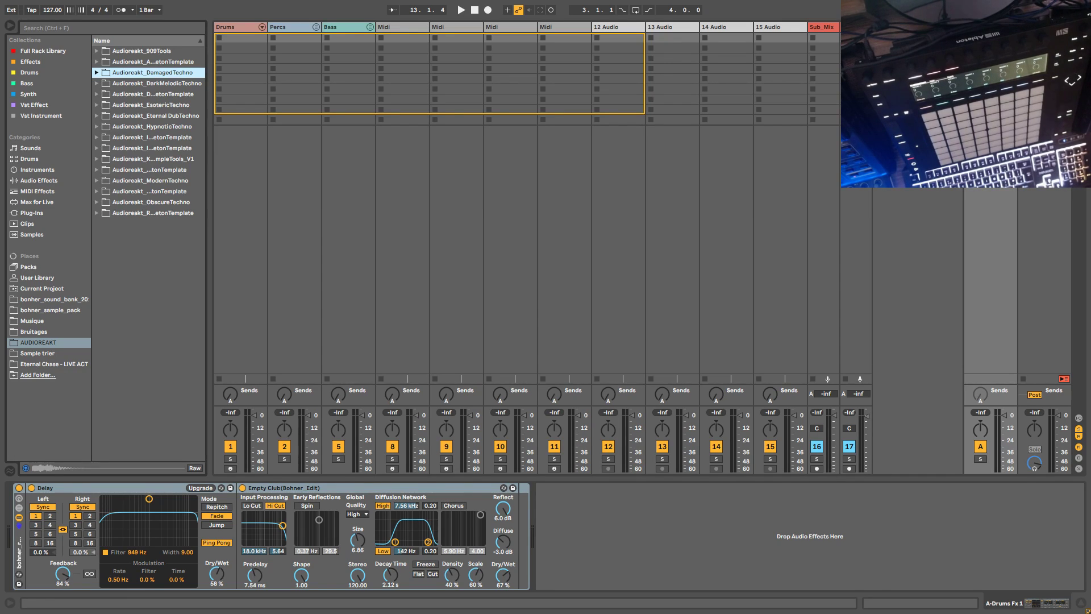
Step: Set the project tempo to 131 BPM and widen the browser so the full folder names fit
{"action": "left_click", "coordinate": [52, 10]}
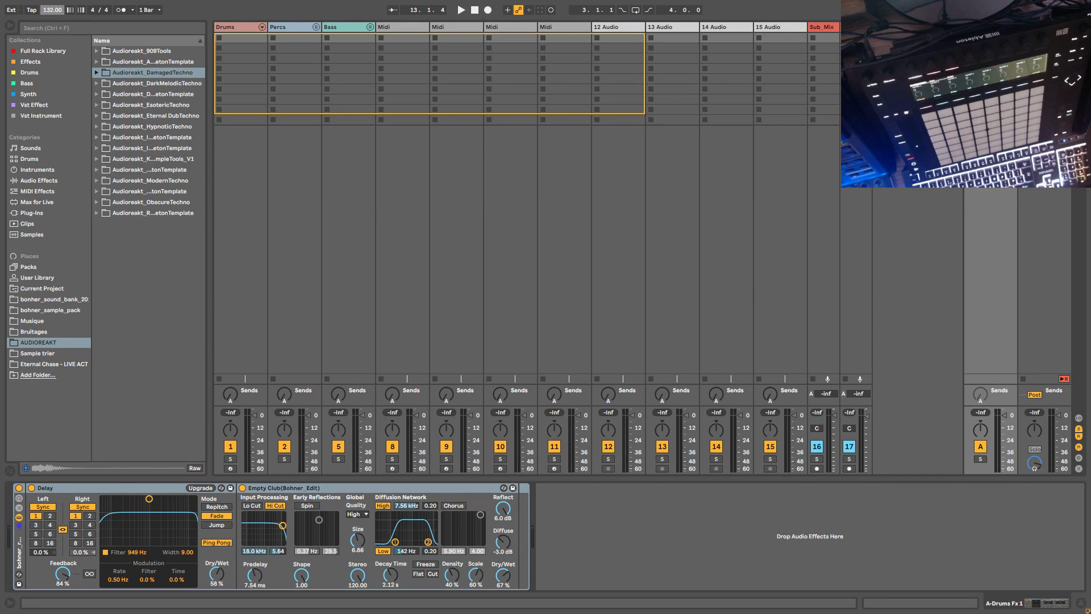
{"action": "key", "text": "Return"}
{"action": "left_click_drag", "start_coordinate": [208, 132], "coordinate": [254, 135]}
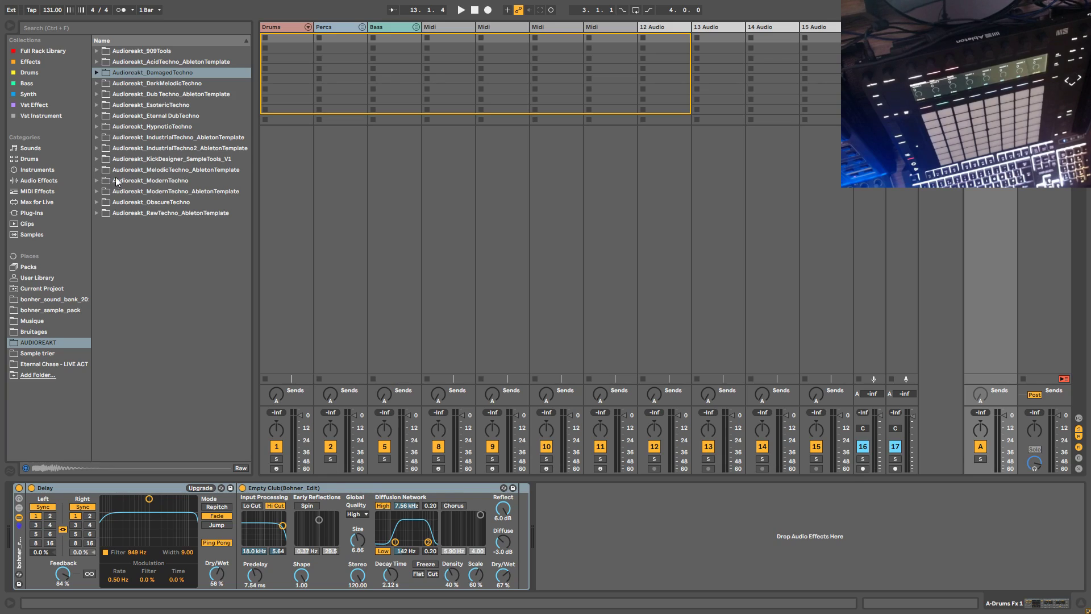
Step: Open the kick folder inside Audioreakt_EsotericTechno and audition its kick samples one after another
{"action": "left_click", "coordinate": [97, 107]}
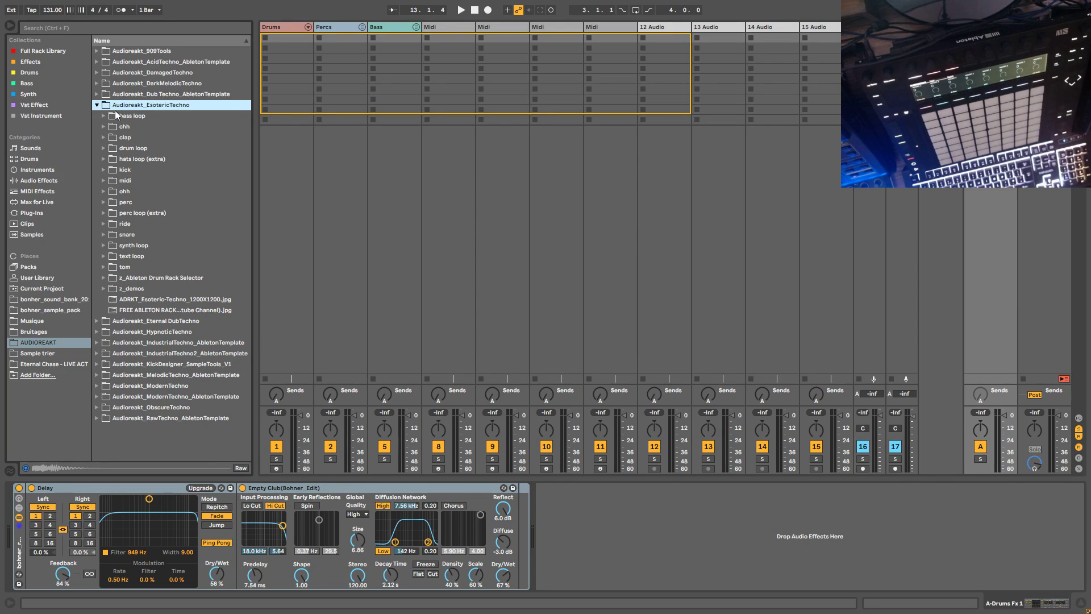
{"action": "left_click", "coordinate": [102, 169]}
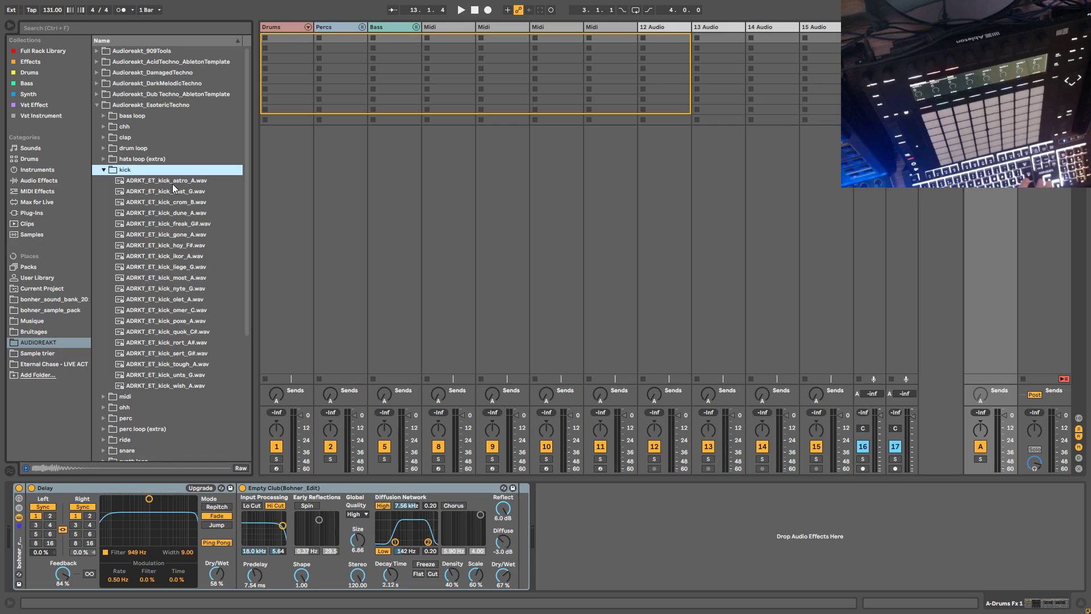
{"action": "left_click", "coordinate": [172, 183]}
{"action": "key", "text": "Down"}
{"action": "key", "text": "Down"}
{"action": "key", "text": "Down"}
{"action": "key", "text": "Down"}
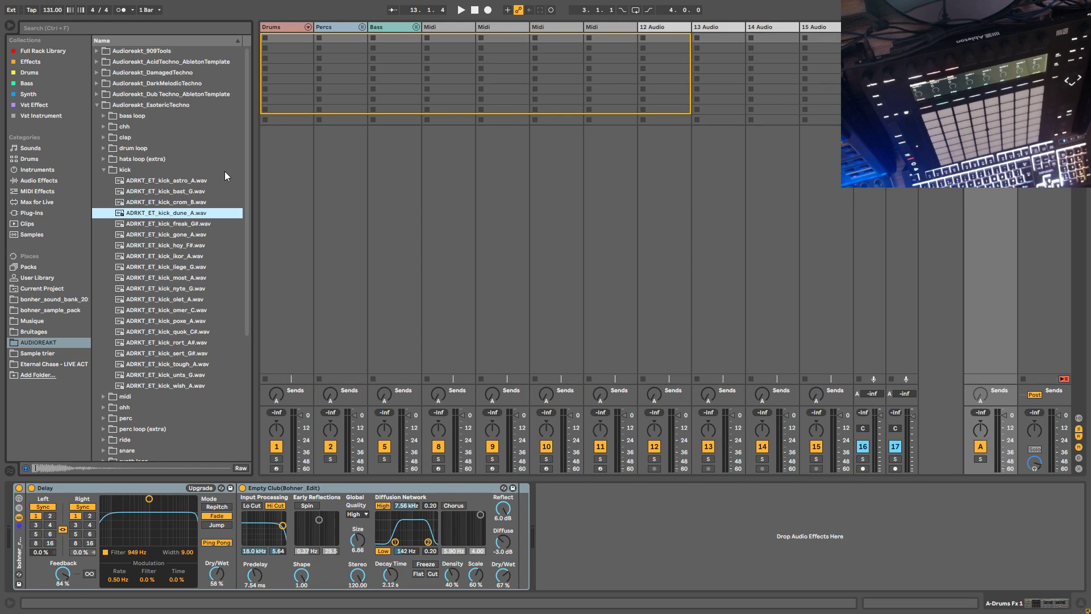
{"action": "key", "text": "Down"}
{"action": "key", "text": "Down"}
{"action": "key", "text": "Down"}
{"action": "key", "text": "Down"}
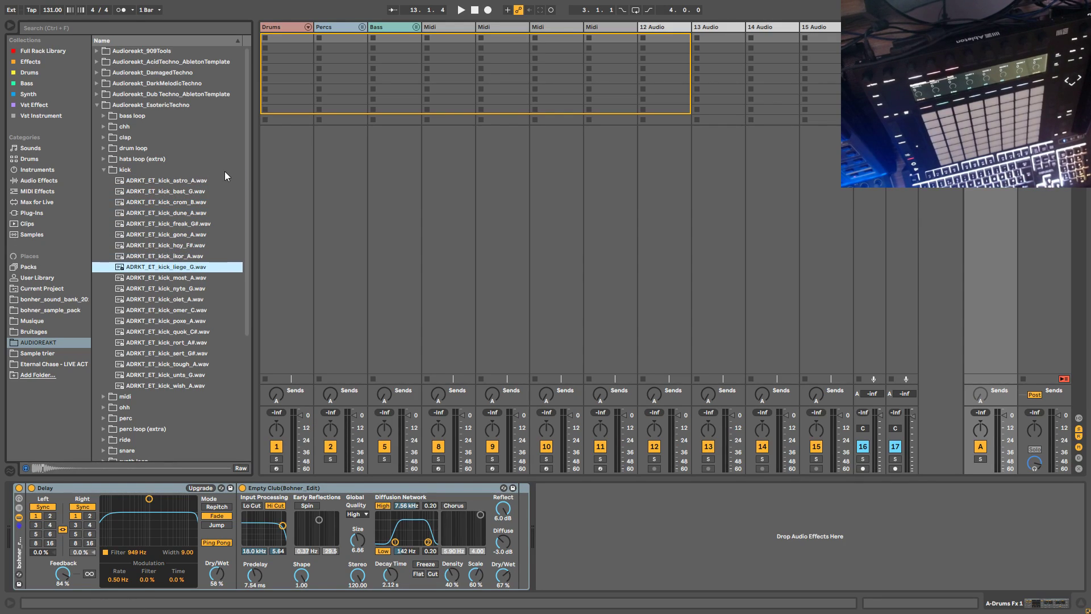
{"action": "key", "text": "Down"}
{"action": "key", "text": "Down"}
{"action": "key", "text": "Up"}
{"action": "key", "text": "Down"}
{"action": "key", "text": "Down"}
{"action": "key", "text": "Up"}
{"action": "key", "text": "Up"}
{"action": "key", "text": "Up"}
{"action": "key", "text": "Down"}
{"action": "key", "text": "Down"}
{"action": "key", "text": "Down"}
{"action": "key", "text": "Down"}
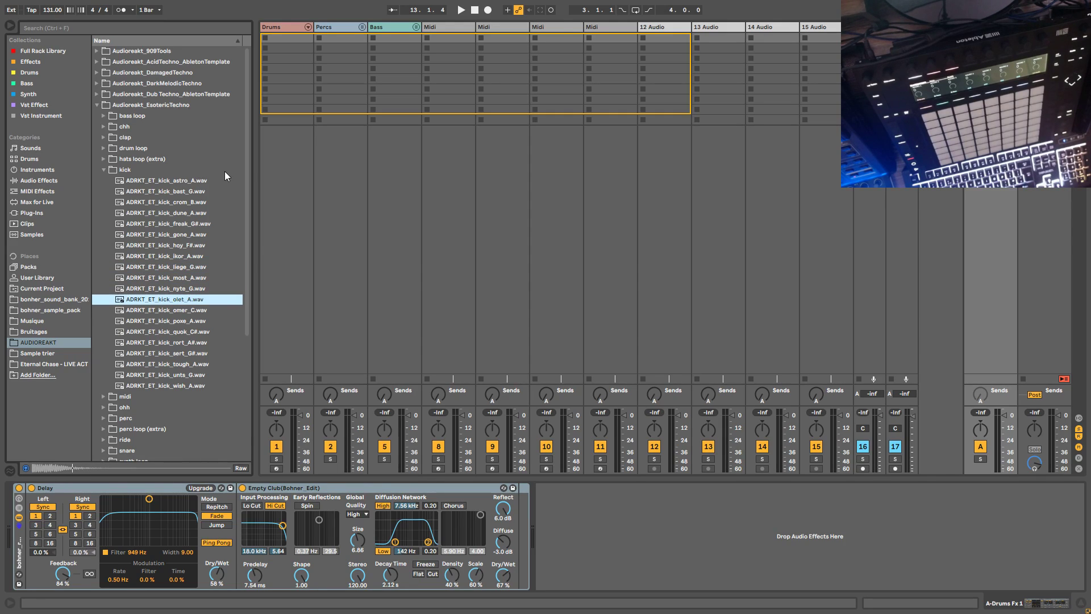
{"action": "key", "text": "Down"}
{"action": "key", "text": "Down"}
{"action": "key", "text": "Down"}
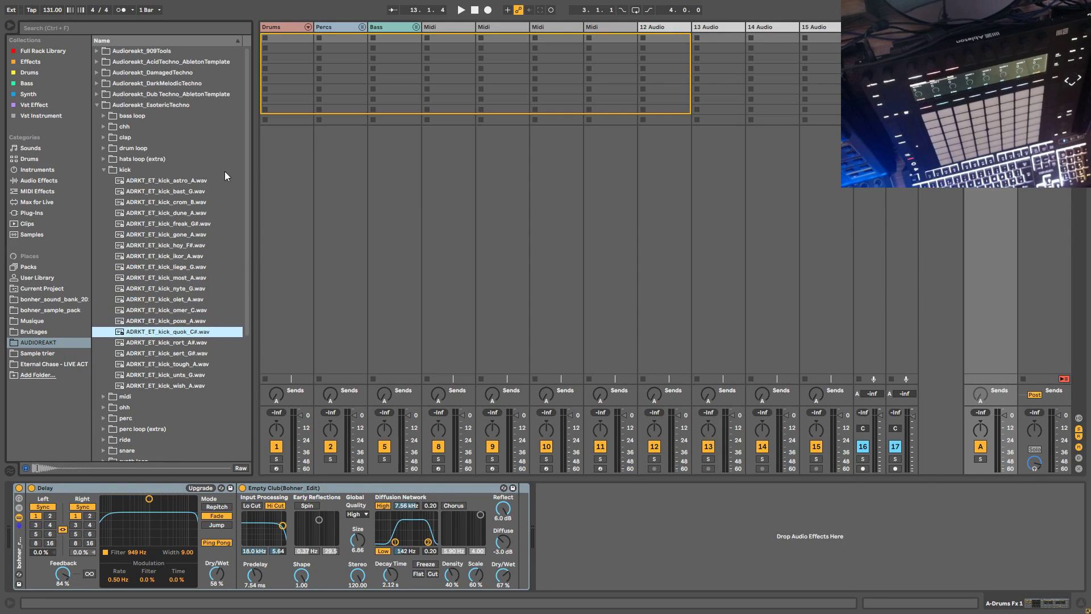
Step: Load ADRKT_ET_kick_omer_C.wav into the empty Simpler of the Kick pad on the Drums track
{"action": "left_click", "coordinate": [168, 313]}
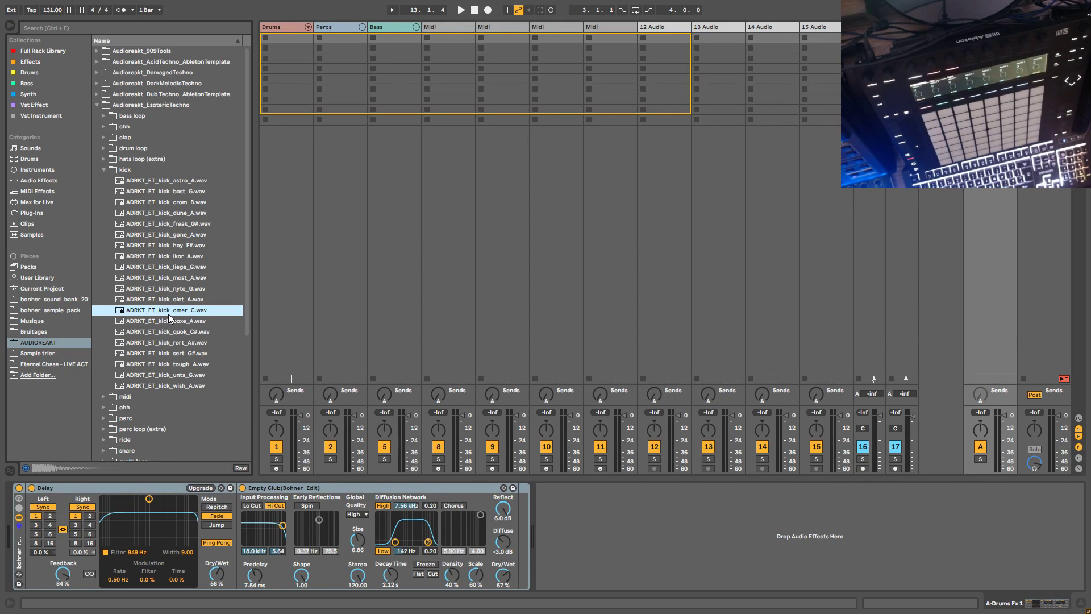
{"action": "left_click", "coordinate": [292, 27]}
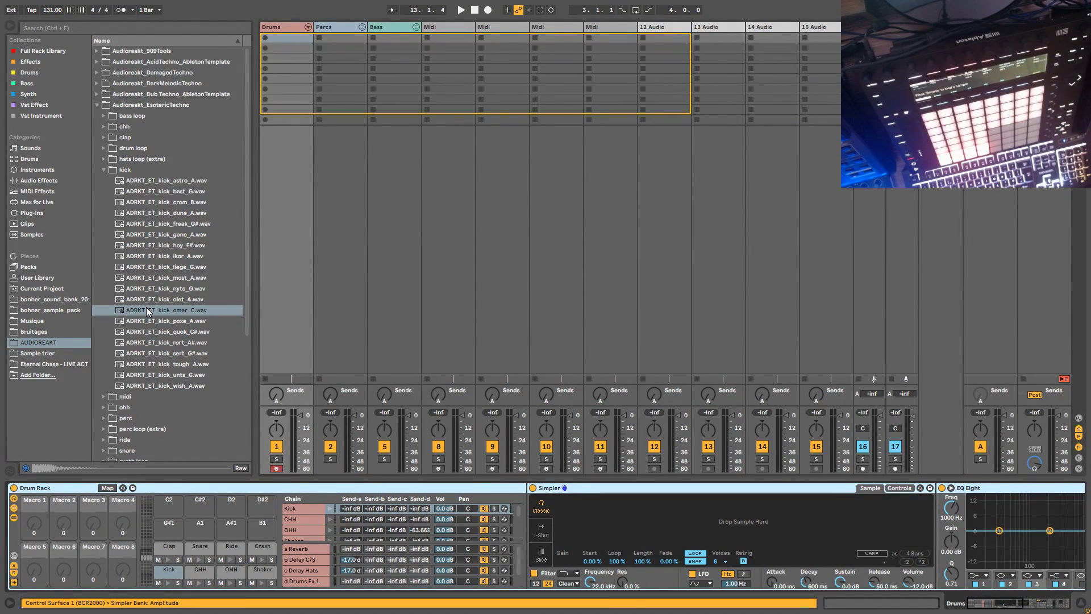
{"action": "left_click_drag", "start_coordinate": [135, 310], "coordinate": [641, 521]}
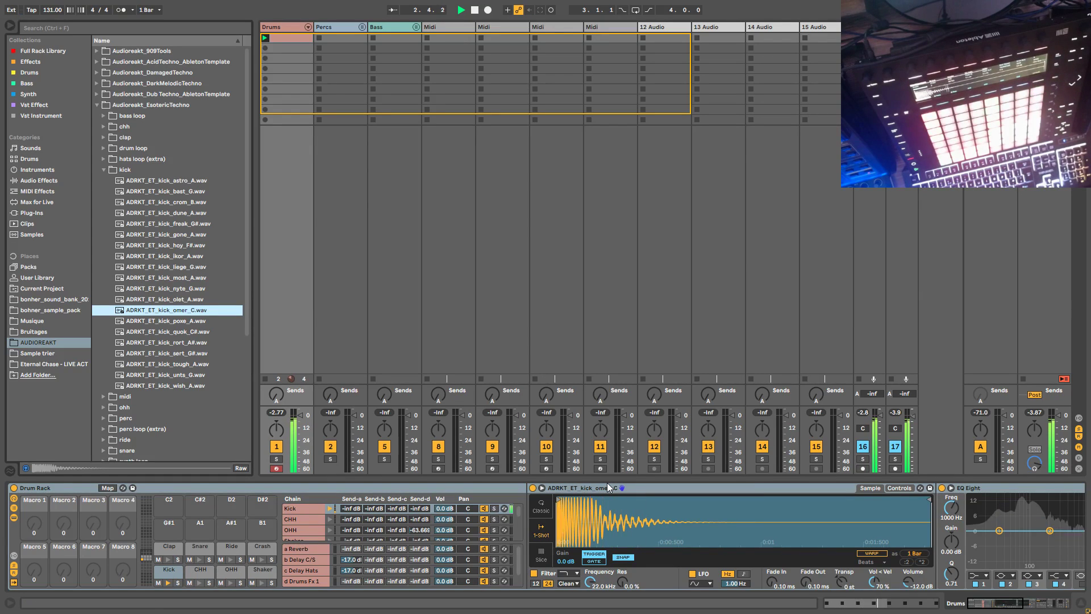
Step: Open the first kick clip on the Drums track and extend its loop length to two bars
{"action": "left_click", "coordinate": [291, 38]}
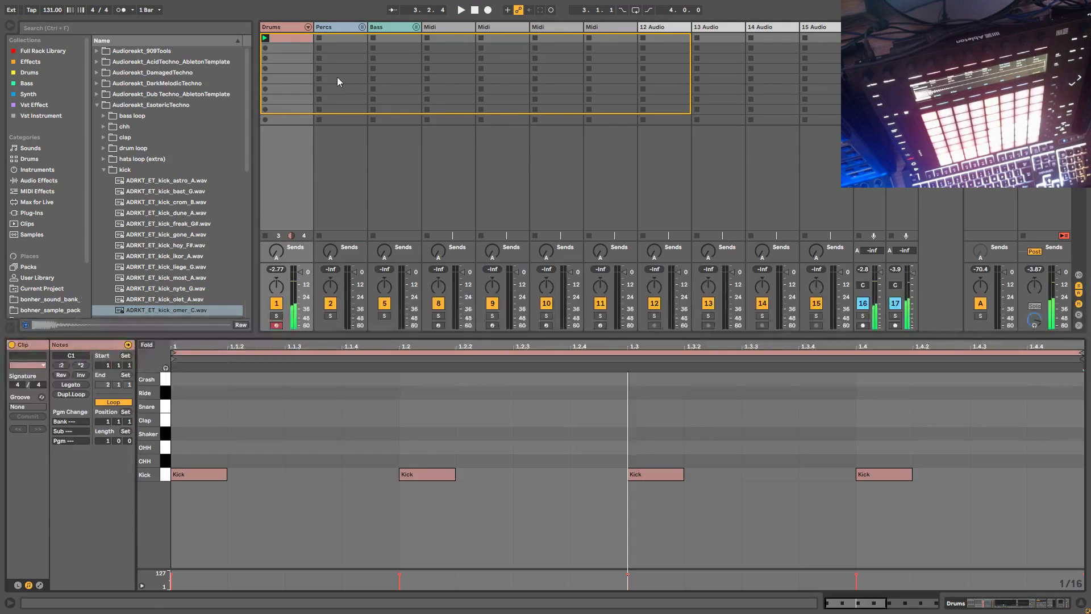
{"action": "left_click_drag", "start_coordinate": [357, 346], "coordinate": [274, 345]}
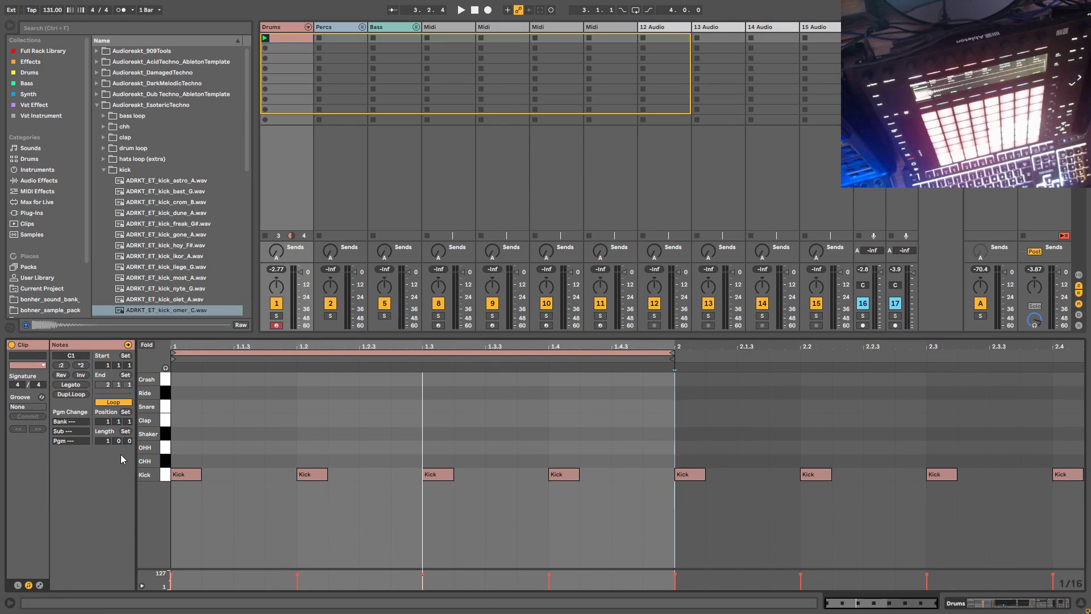
{"action": "left_click_drag", "start_coordinate": [674, 352], "coordinate": [1083, 352]}
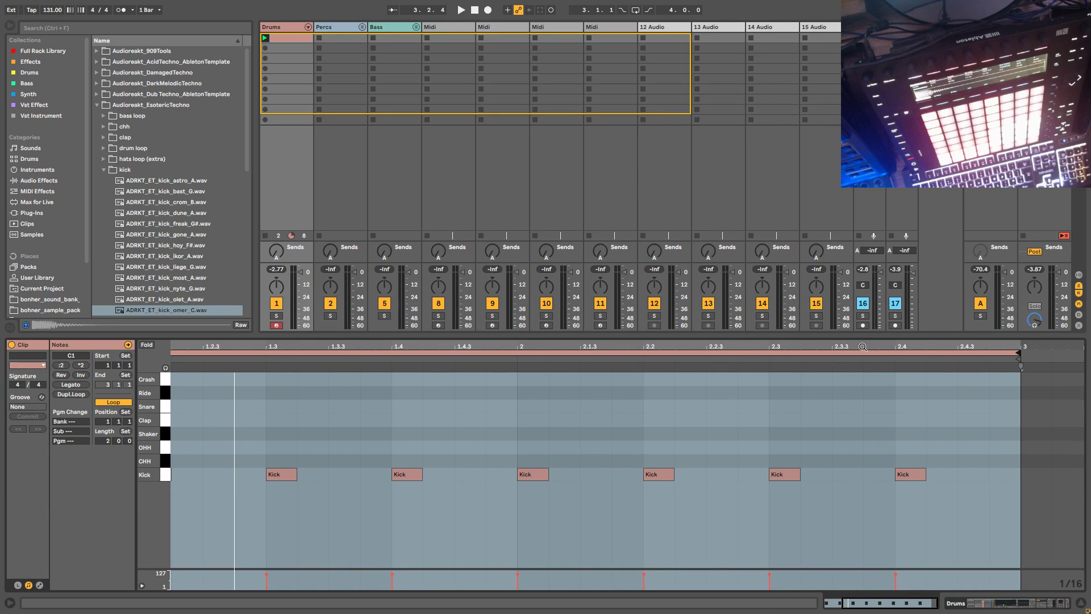
{"action": "left_click_drag", "start_coordinate": [863, 348], "coordinate": [895, 344]}
{"action": "key", "text": "space"}
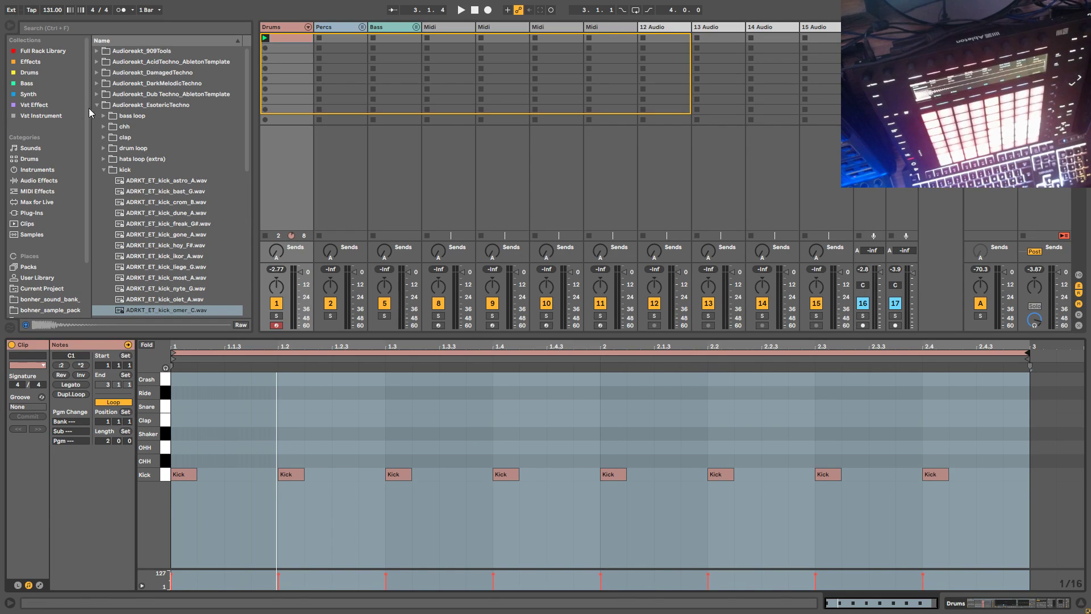
{"action": "left_click", "coordinate": [43, 171]}
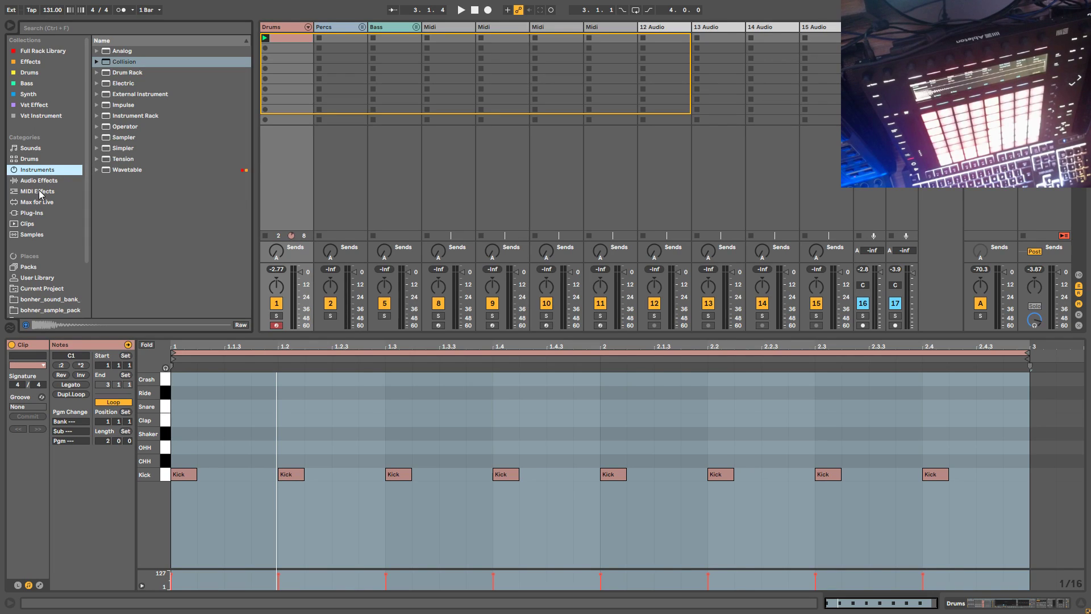
{"action": "left_click", "coordinate": [38, 192]}
{"action": "left_click", "coordinate": [97, 115]}
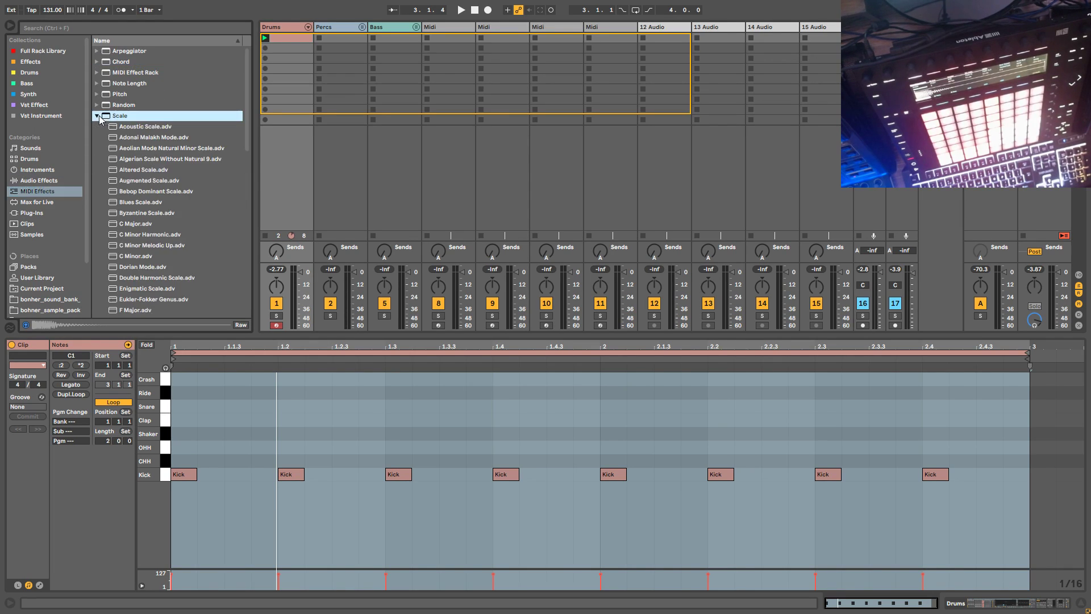
{"action": "left_click", "coordinate": [97, 116]}
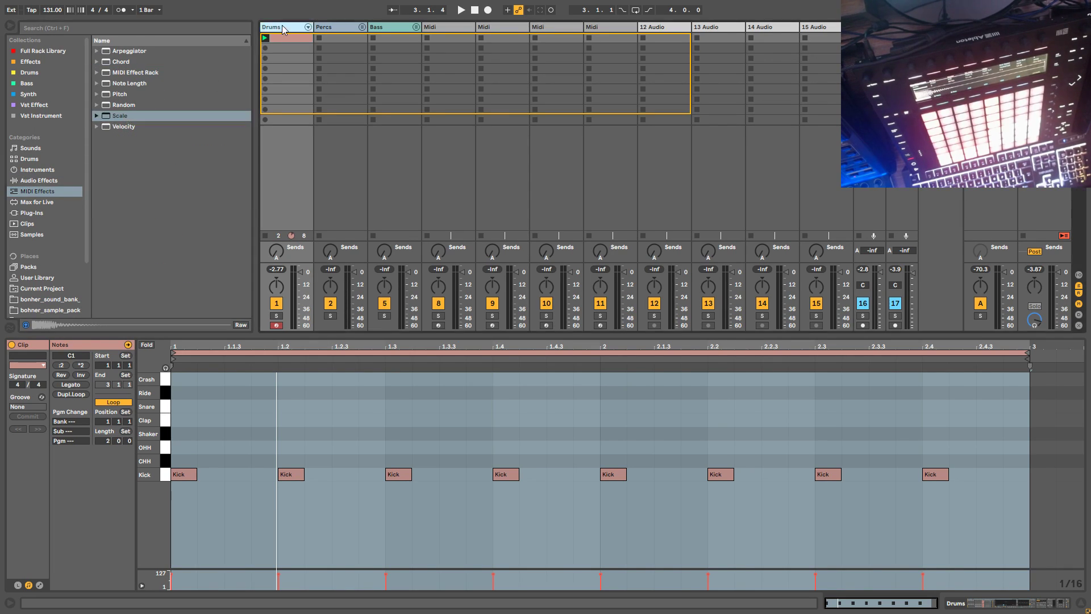
Step: Show the Drums track's devices and play back the kick clip with the loaded sample
{"action": "left_click", "coordinate": [284, 27]}
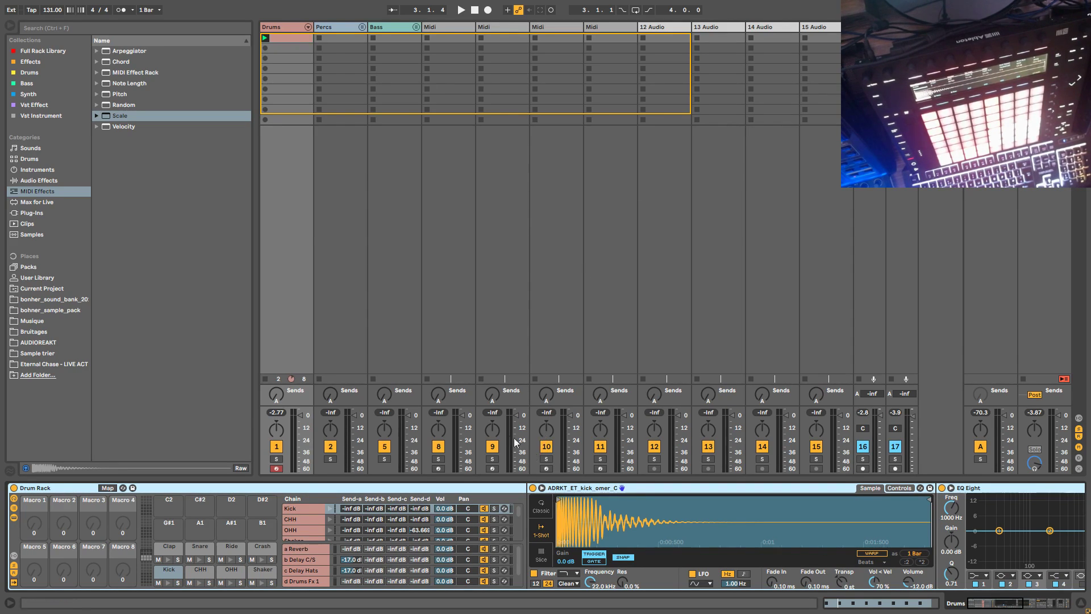
{"action": "left_click", "coordinate": [601, 492]}
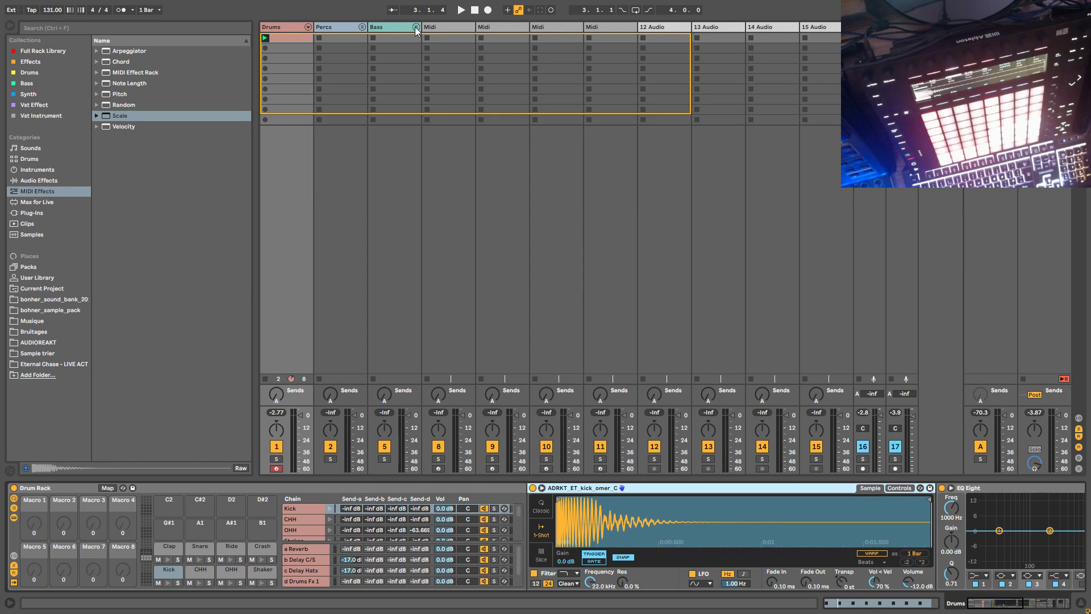
{"action": "key", "text": "space"}
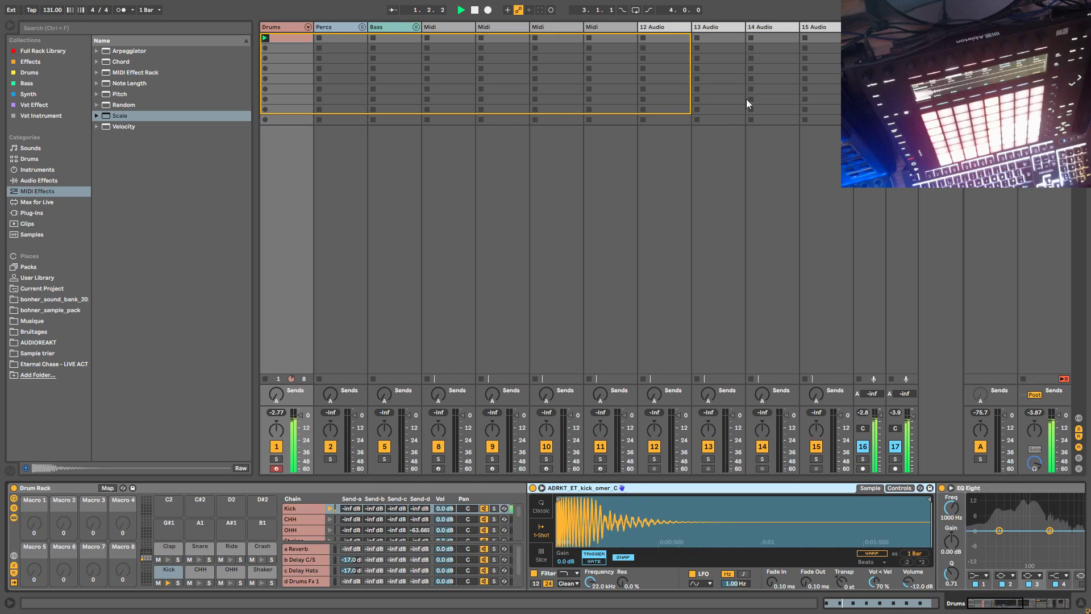
{"action": "key", "text": "space"}
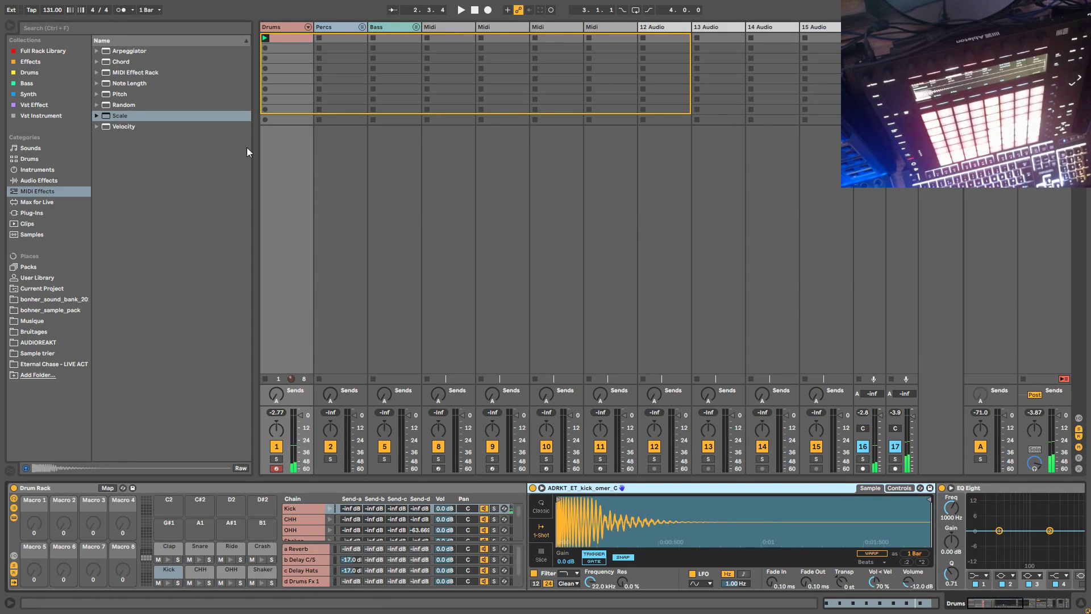
Step: Insert the Corpus preset Rbass Style.adv directly after the kick's Simpler, before EQ Eight
{"action": "left_click", "coordinate": [28, 94]}
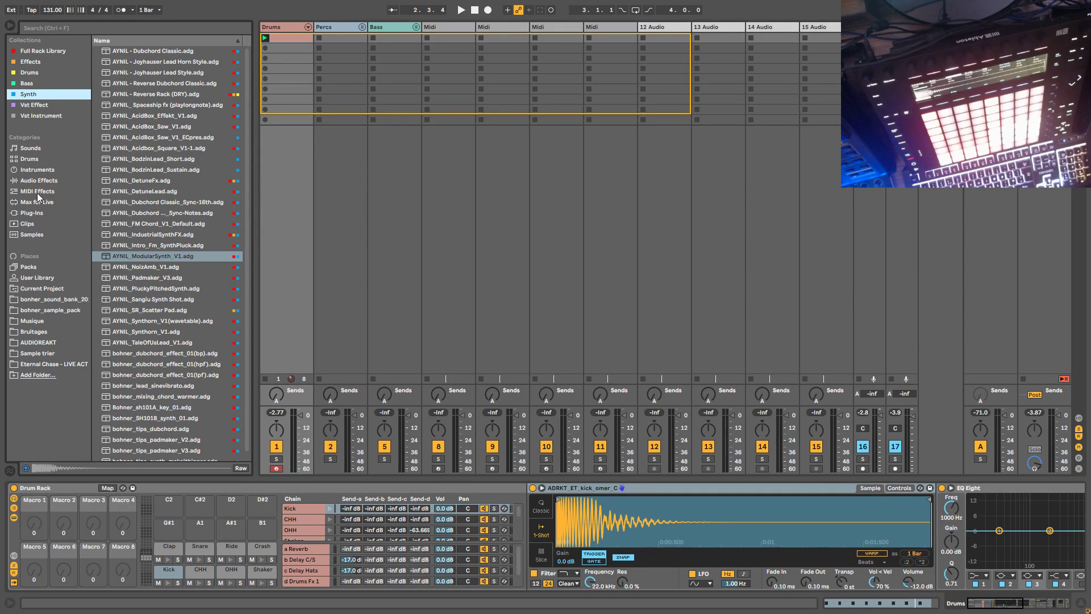
{"action": "left_click", "coordinate": [64, 180]}
{"action": "left_click", "coordinate": [93, 148]}
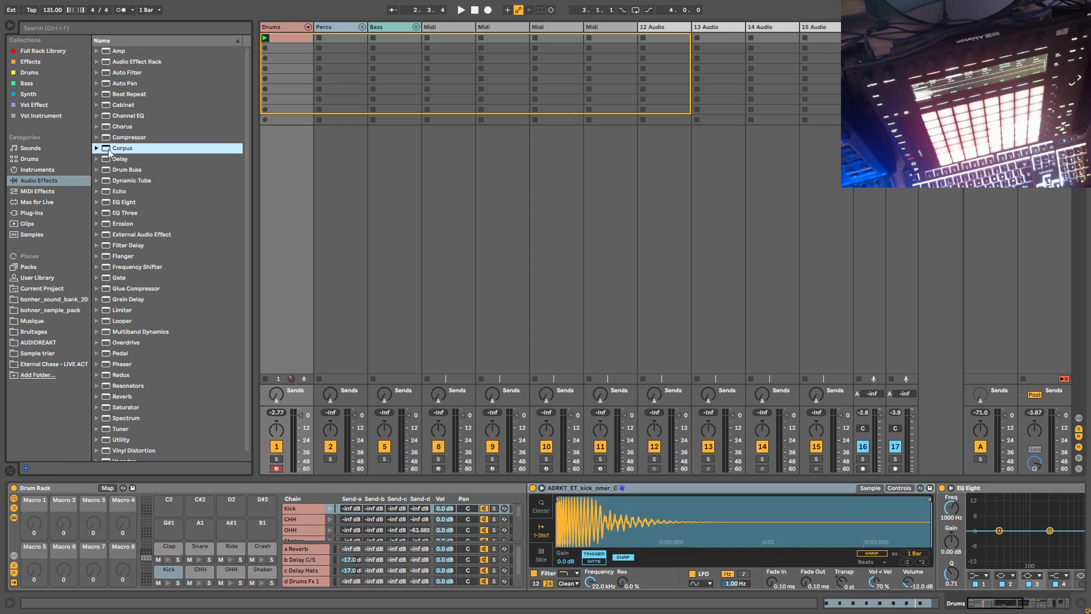
{"action": "left_click", "coordinate": [97, 148]}
{"action": "scroll", "coordinate": [176, 374], "scroll_direction": "down", "scroll_amount": 2}
{"action": "scroll", "coordinate": [182, 359], "scroll_direction": "up", "scroll_amount": 2}
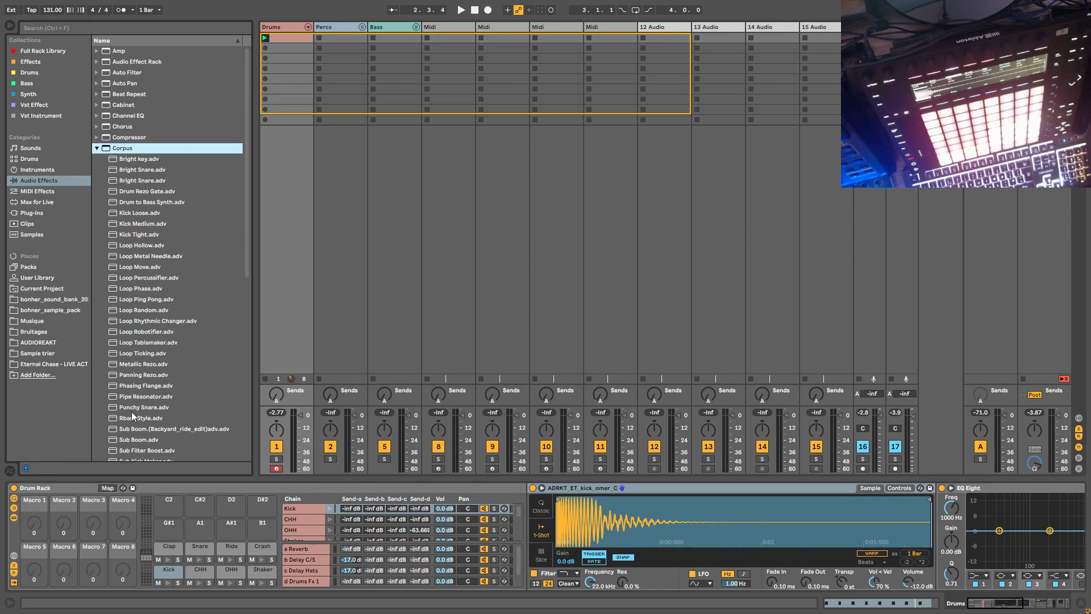
{"action": "left_click_drag", "start_coordinate": [131, 421], "coordinate": [934, 518]}
Step: Bring the Rbass Style Dry/Wet down to 0%, start playback and raise it to about 6.3%
{"action": "left_click_drag", "start_coordinate": [1059, 581], "coordinate": [1059, 589]}
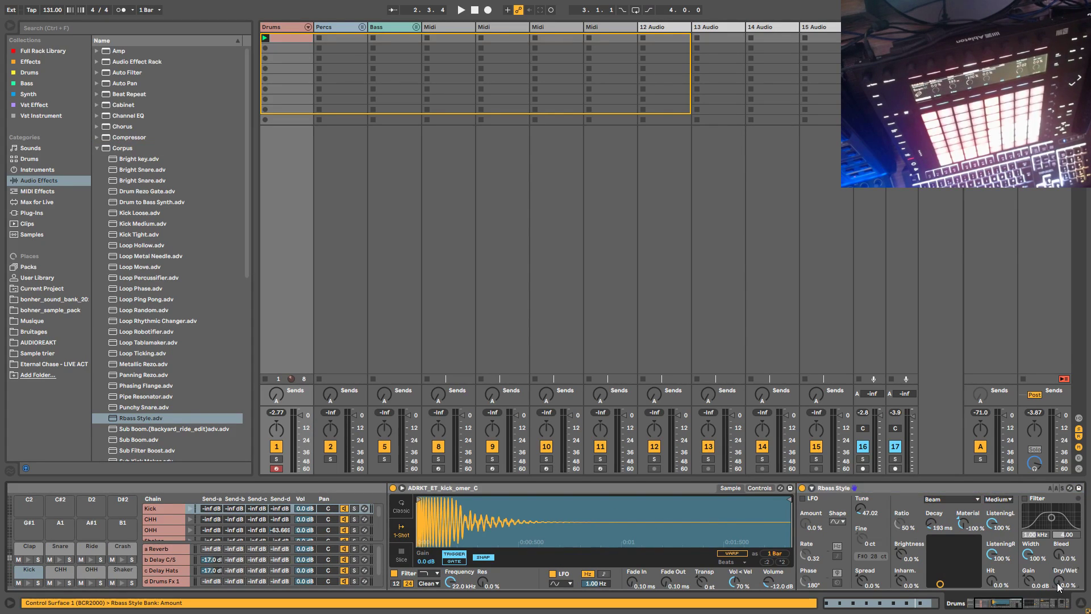
{"action": "scroll", "coordinate": [823, 582], "scroll_direction": "right", "scroll_amount": 3}
{"action": "key", "text": "space"}
{"action": "left_click_drag", "start_coordinate": [823, 582], "coordinate": [823, 575]}
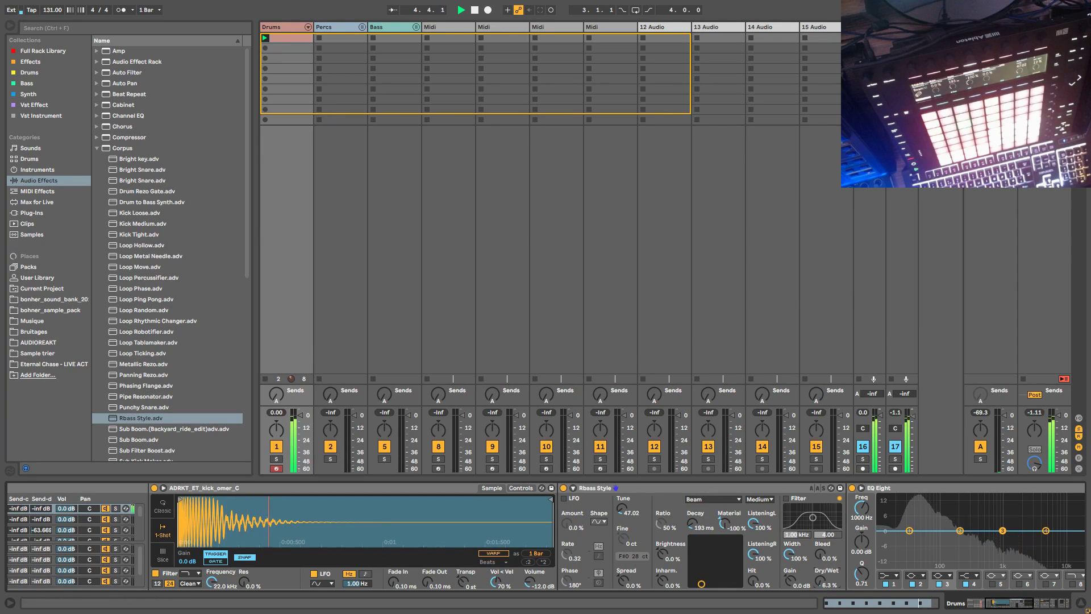
Step: Compare the playing kick with Rbass Style bypassed and active, trim its Dry/Wet to 5.6% and stop playback
{"action": "left_click", "coordinate": [563, 488]}
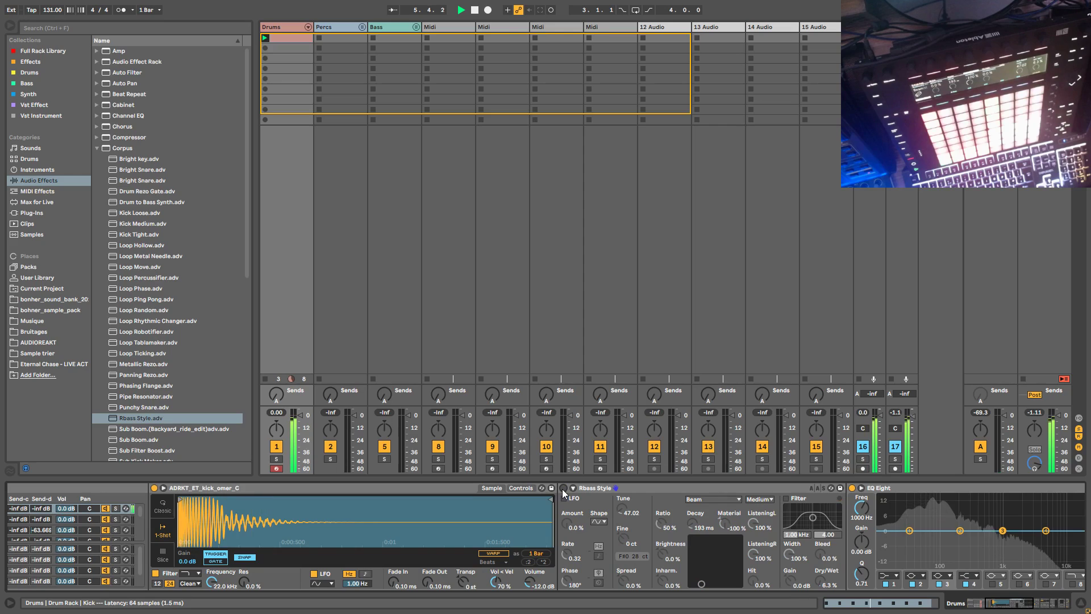
{"action": "left_click", "coordinate": [562, 488]}
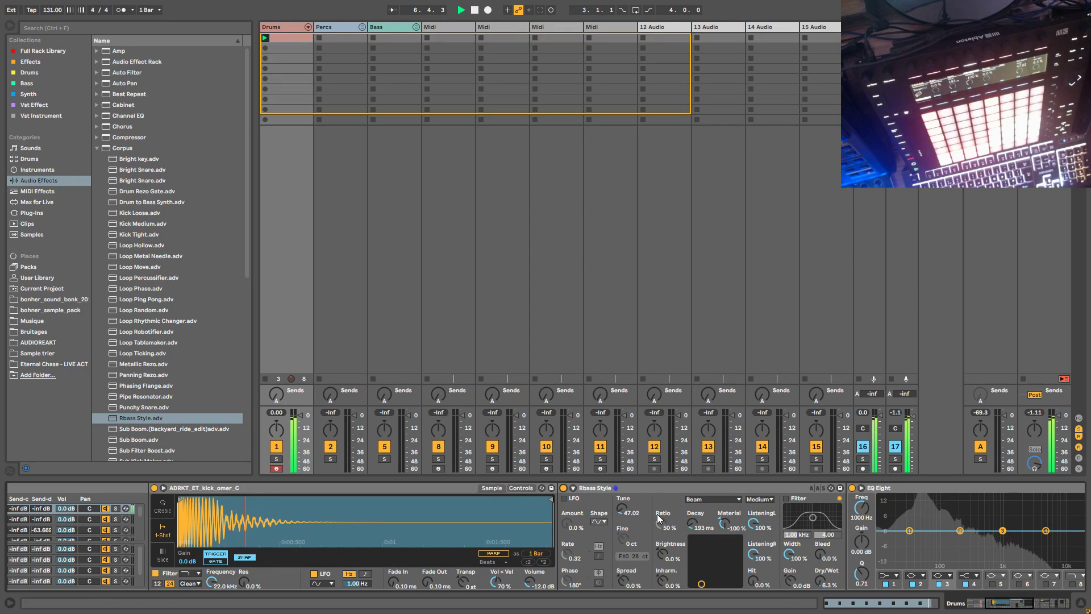
{"action": "left_click", "coordinate": [562, 488]}
{"action": "left_click", "coordinate": [563, 489]}
{"action": "key", "text": "space"}
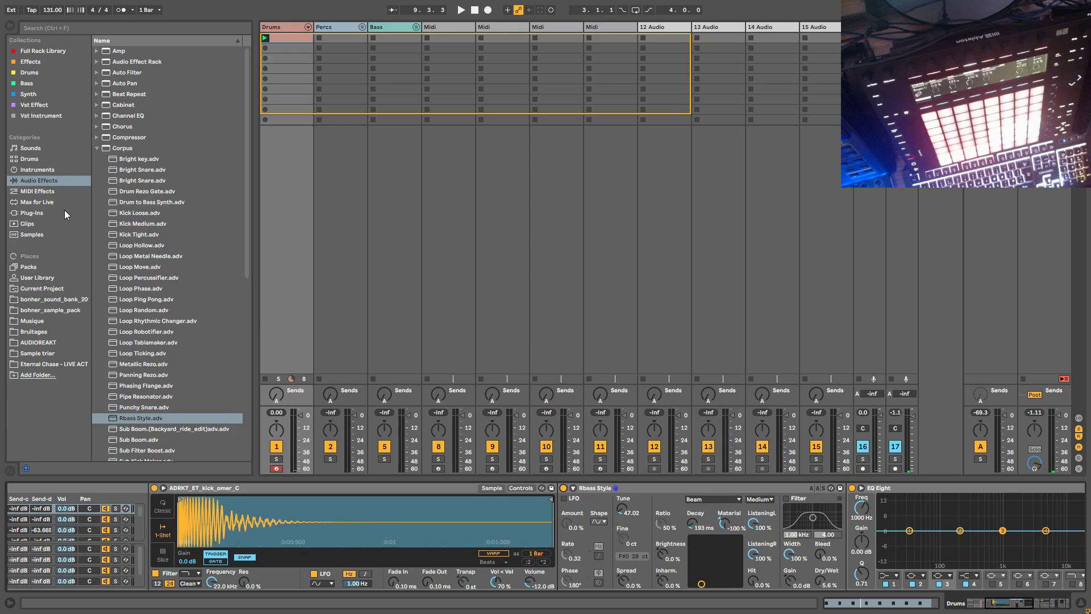
Step: Insert the AYNIL_Kickverb_V1.adg rack from the Drums collection directly after Rbass Style in the Kick chain
{"action": "left_click", "coordinate": [42, 92]}
{"action": "left_click", "coordinate": [46, 74]}
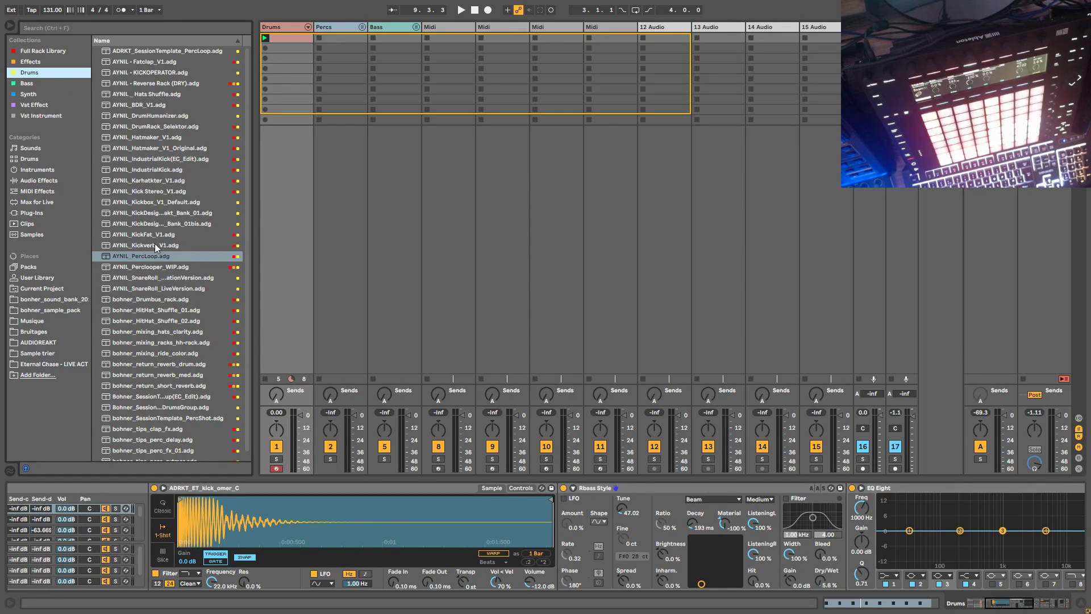
{"action": "left_click", "coordinate": [139, 247]}
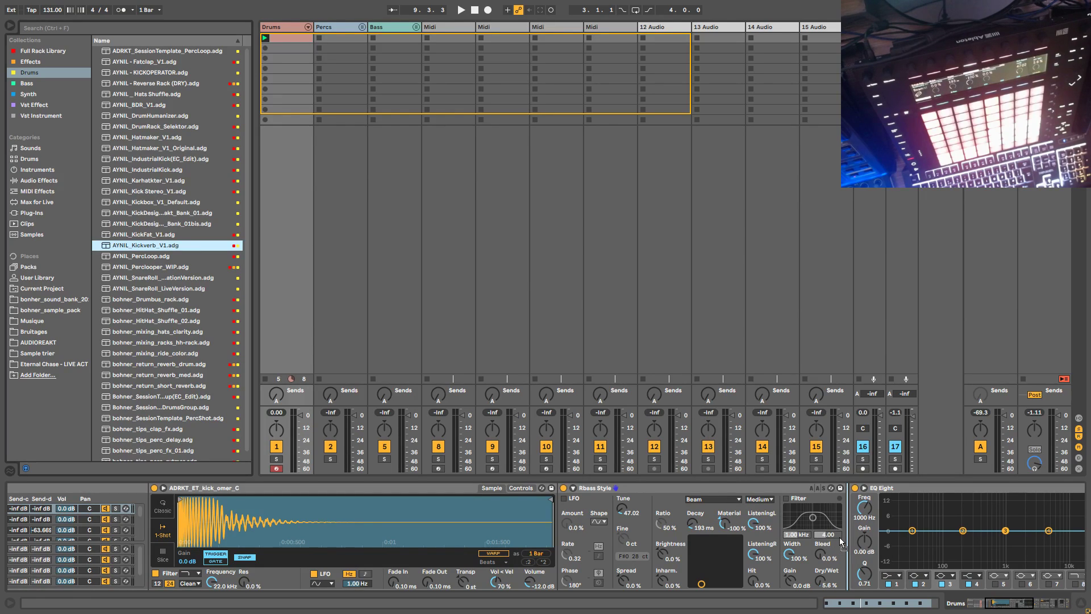
{"action": "key", "text": "Return"}
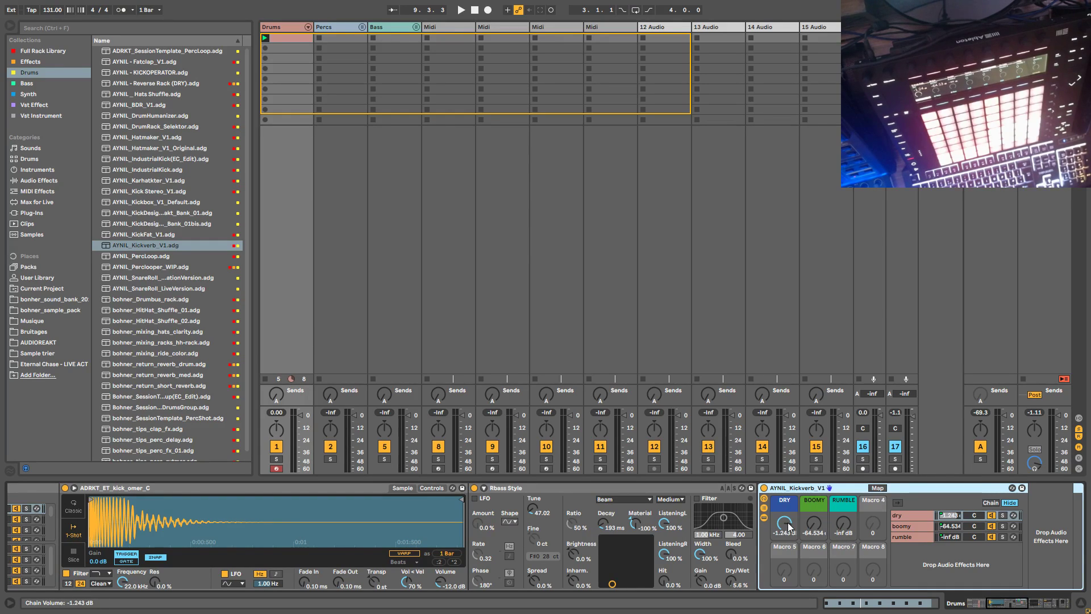
Step: Play the kick, raise the Kickverb rack's BOOMY macro to about -4.39 dB and toggle the boomy chain's activation
{"action": "key", "text": "space"}
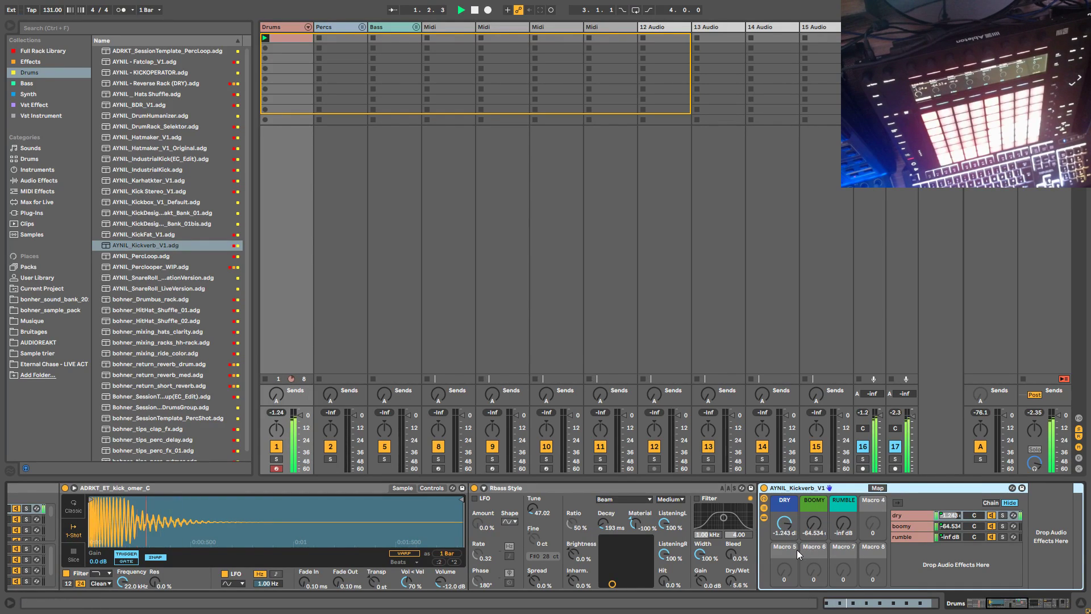
{"action": "left_click_drag", "start_coordinate": [810, 527], "coordinate": [810, 495]}
{"action": "left_click", "coordinate": [956, 533]}
{"action": "left_click", "coordinate": [992, 528]}
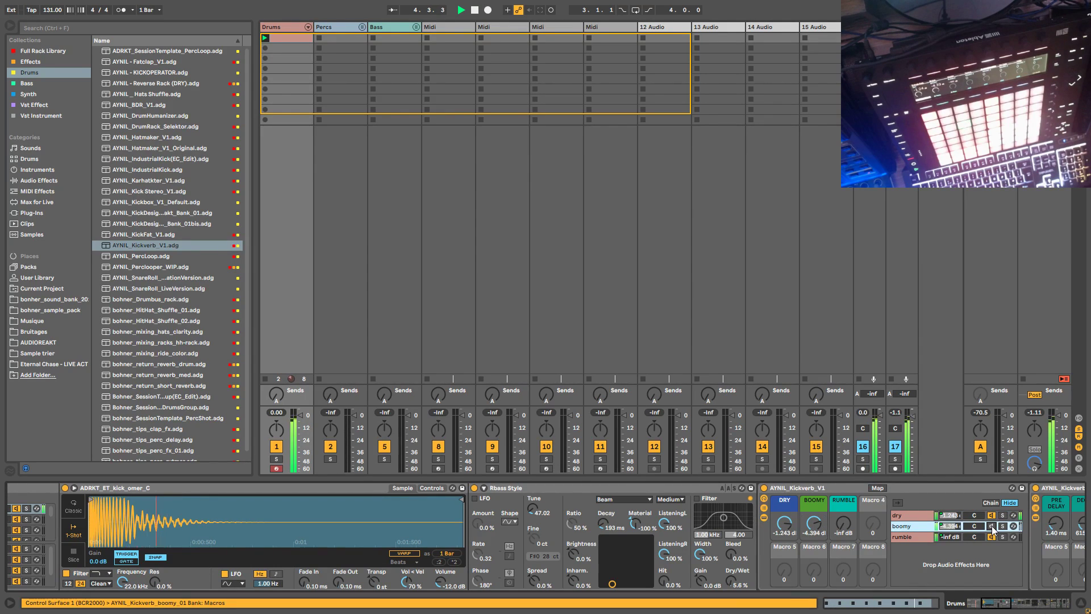
Step: Adjust the Kickverb rack's RUMBLE macro to about -6.28 dB during playback and show the rumble chain's devices
{"action": "left_click_drag", "start_coordinate": [842, 531], "coordinate": [842, 502]}
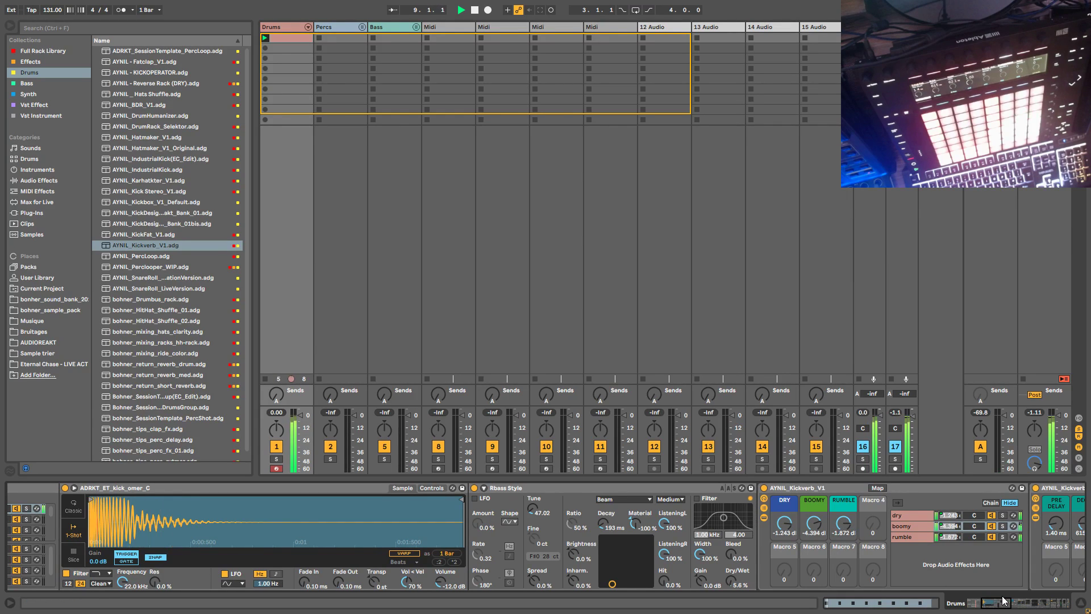
{"action": "left_click", "coordinate": [988, 604]}
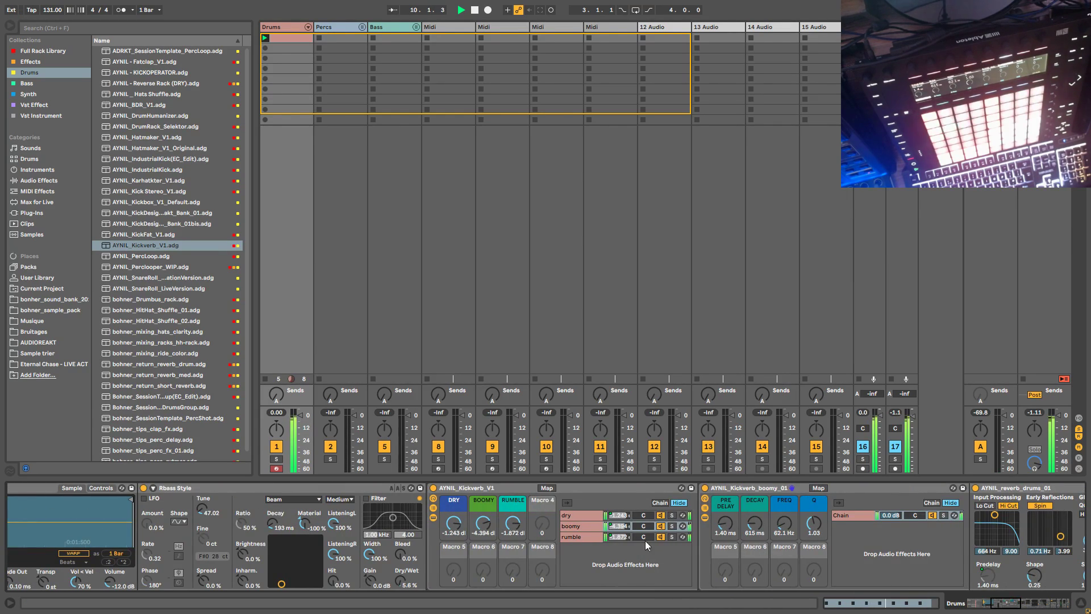
{"action": "left_click", "coordinate": [594, 537]}
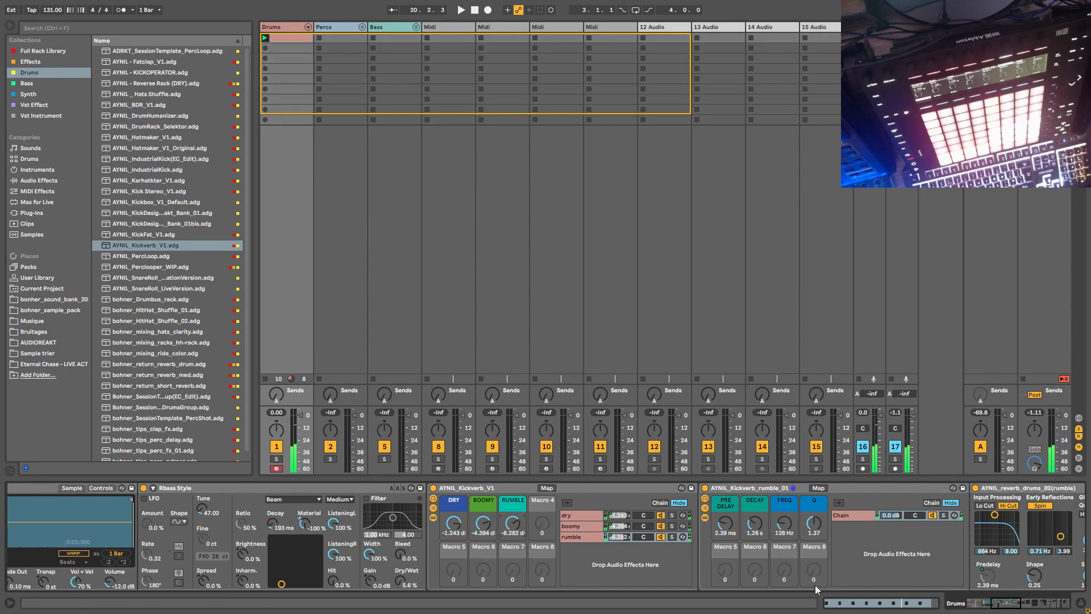
{"action": "left_click", "coordinate": [1006, 602]}
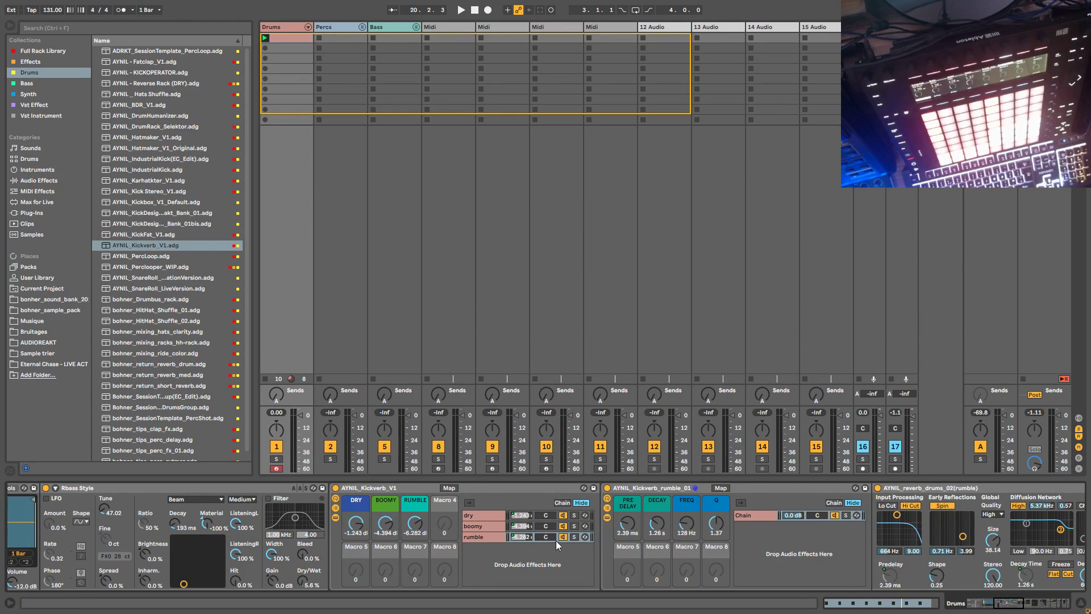
Step: Play the kick and set the rumble rack to 206 ms Pre Delay, 1.89 s Decay, 72.6 Hz Freq and 1.61 Q, with RUMBLE about -0.93 dB
{"action": "left_click", "coordinate": [575, 538]}
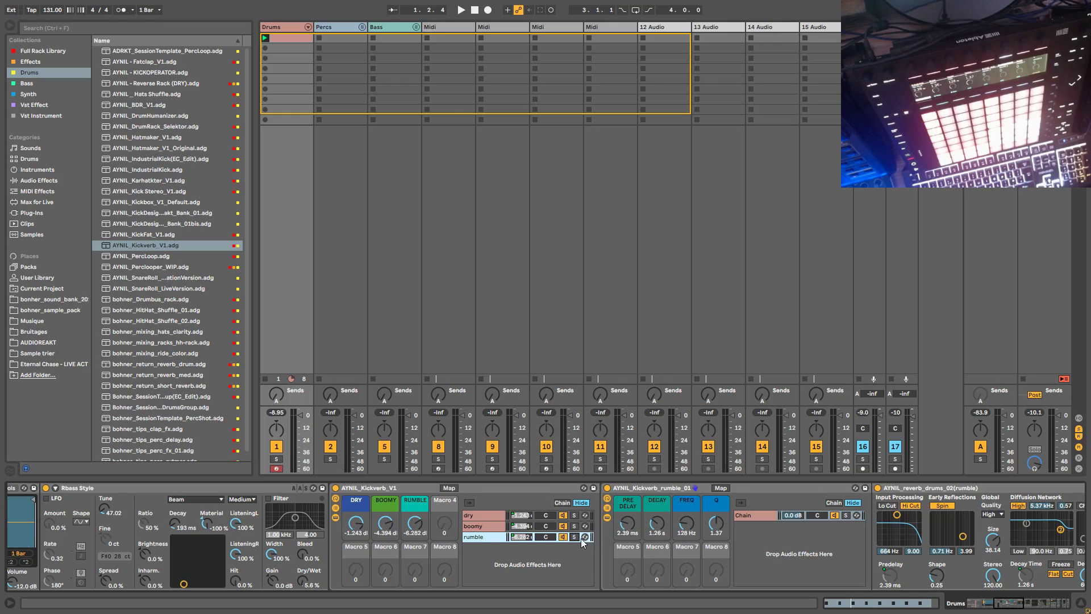
{"action": "key", "text": "space"}
{"action": "left_click_drag", "start_coordinate": [629, 534], "coordinate": [628, 484]}
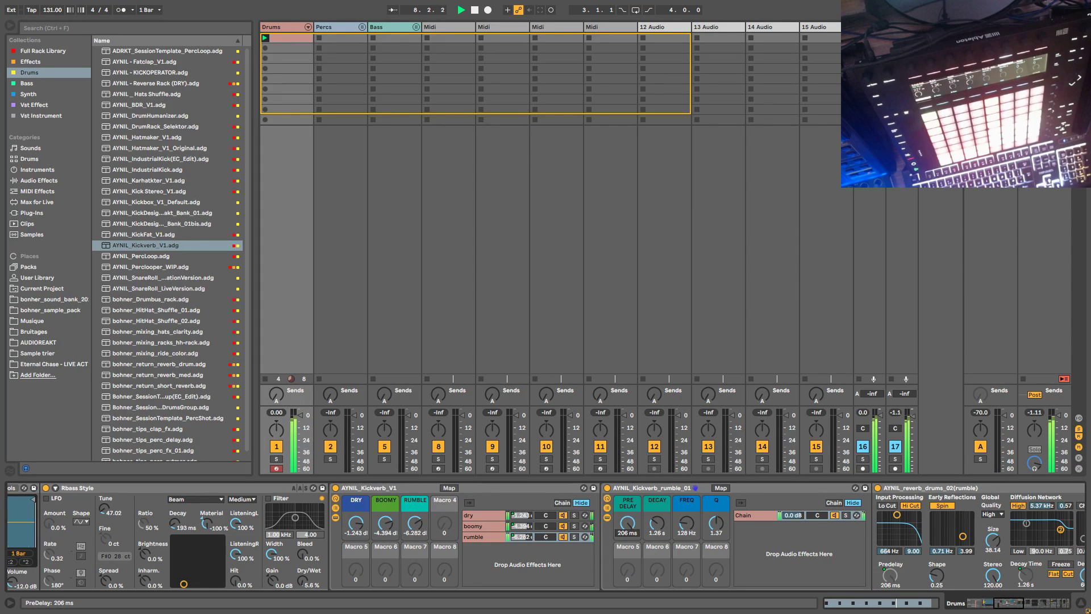
{"action": "left_click_drag", "start_coordinate": [657, 523], "coordinate": [657, 512]}
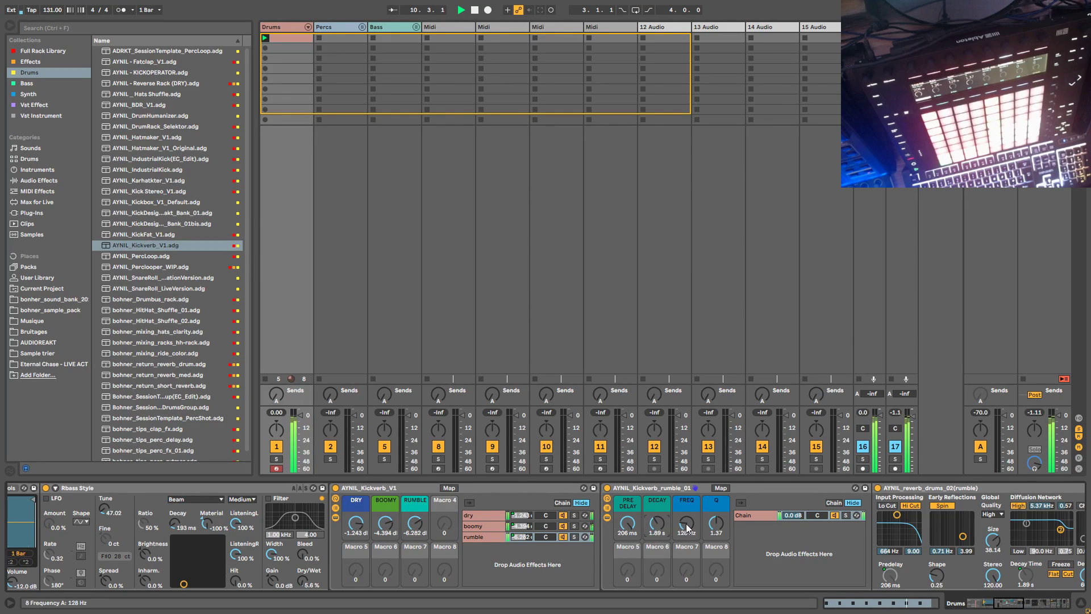
{"action": "left_click_drag", "start_coordinate": [415, 523], "coordinate": [415, 517]}
{"action": "left_click_drag", "start_coordinate": [715, 526], "coordinate": [715, 522]}
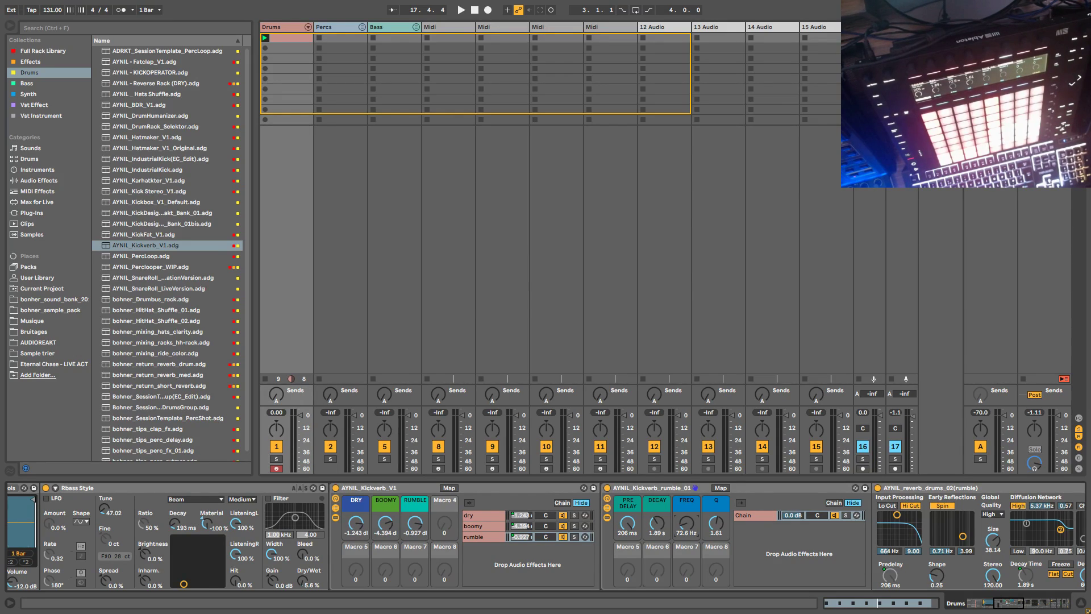
Step: Compare the playing kick with the rumble chain and Rbass Style switched off and on, hide the Kickverb rack's devices and stop playback
{"action": "key", "text": "space"}
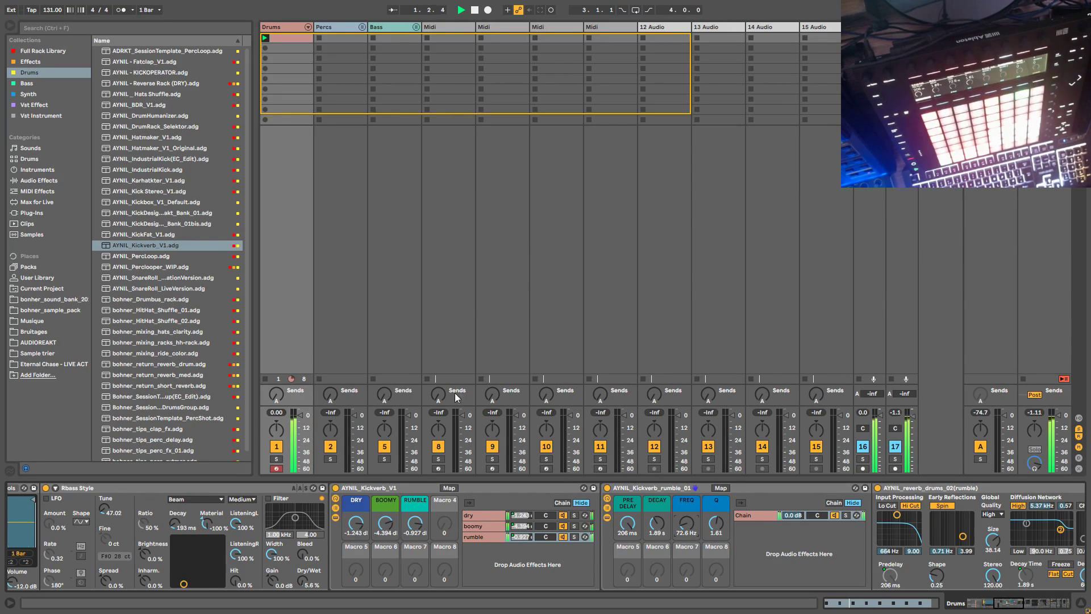
{"action": "left_click", "coordinate": [563, 539]}
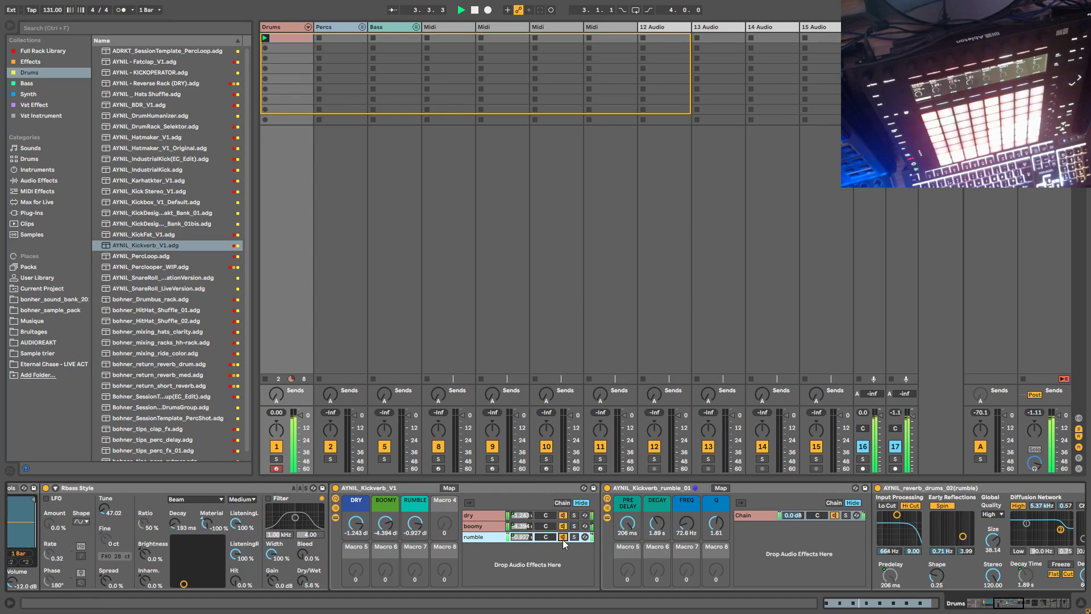
{"action": "left_click", "coordinate": [335, 518]}
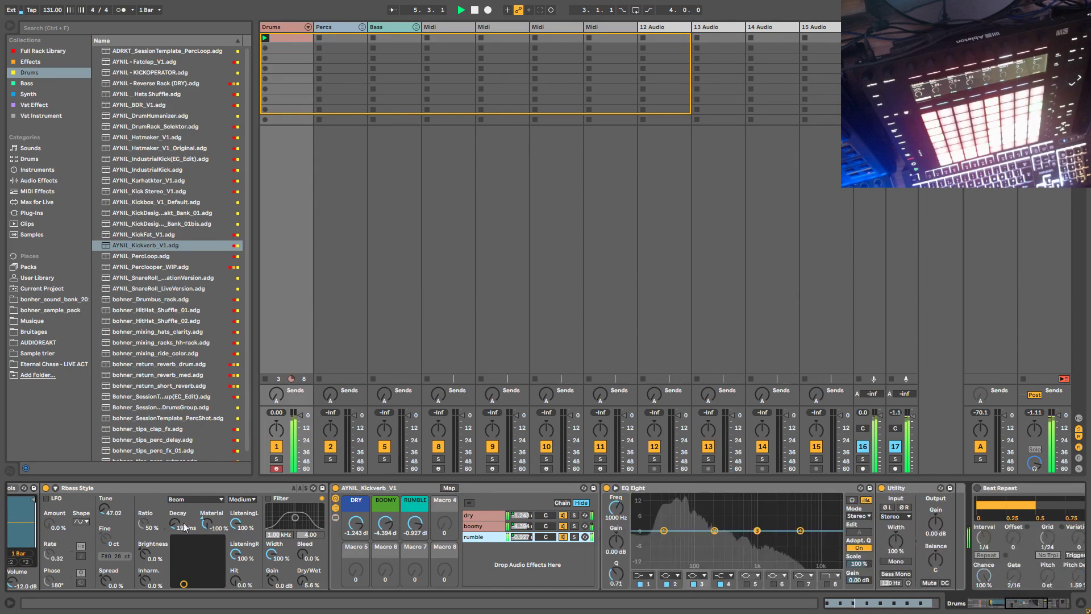
{"action": "left_click", "coordinate": [46, 487]}
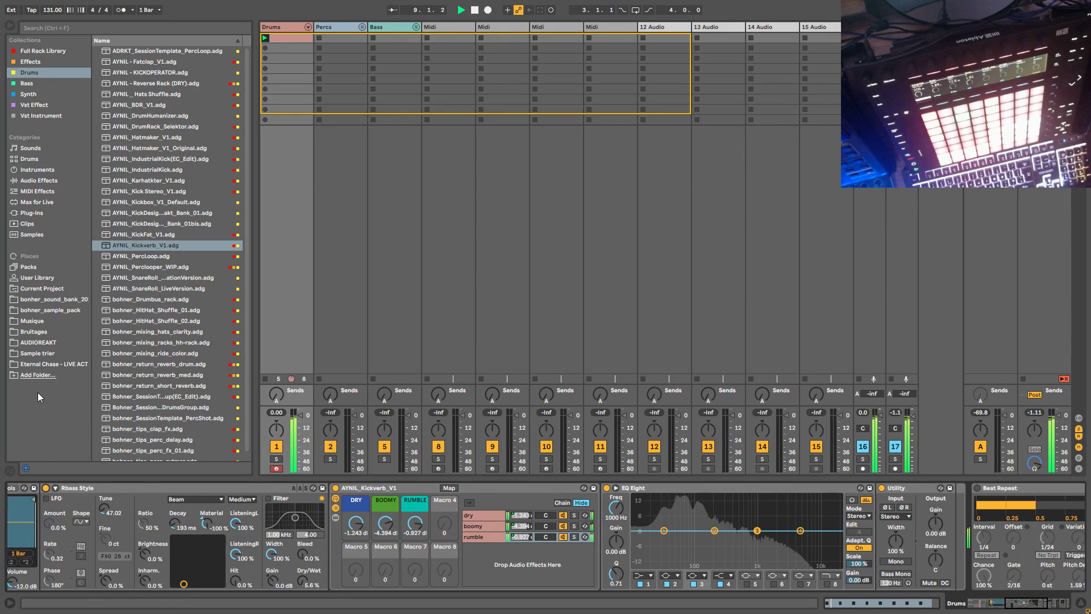
{"action": "key", "text": "space"}
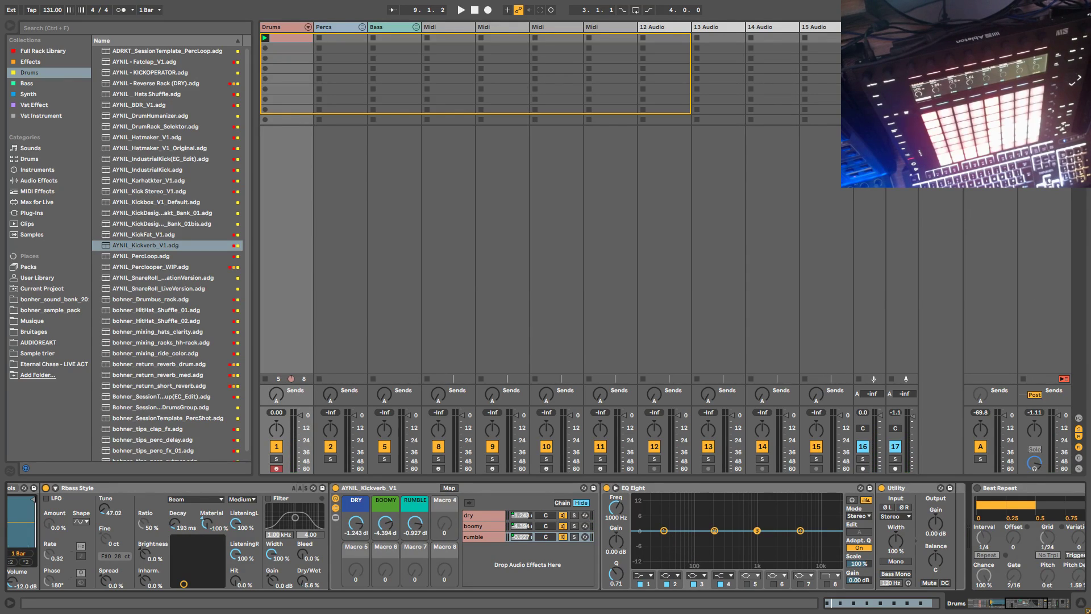
Step: Hide the Drum Rack's chain devices and browse to the AUDIOREAKT place with its kick folder collapsed
{"action": "left_click_drag", "start_coordinate": [1029, 604], "coordinate": [932, 607]}
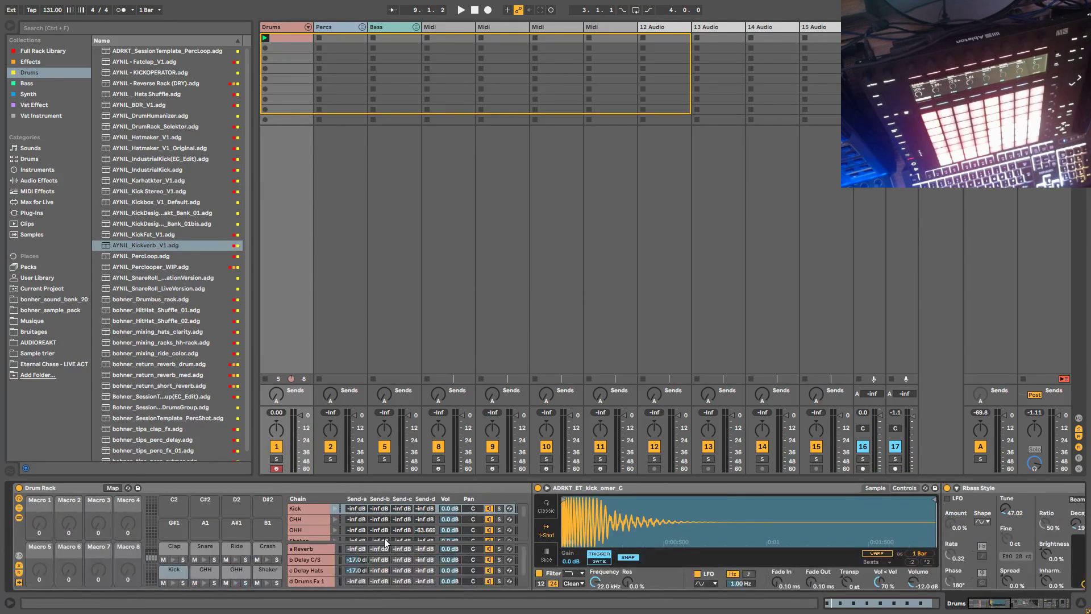
{"action": "left_click", "coordinate": [19, 519]}
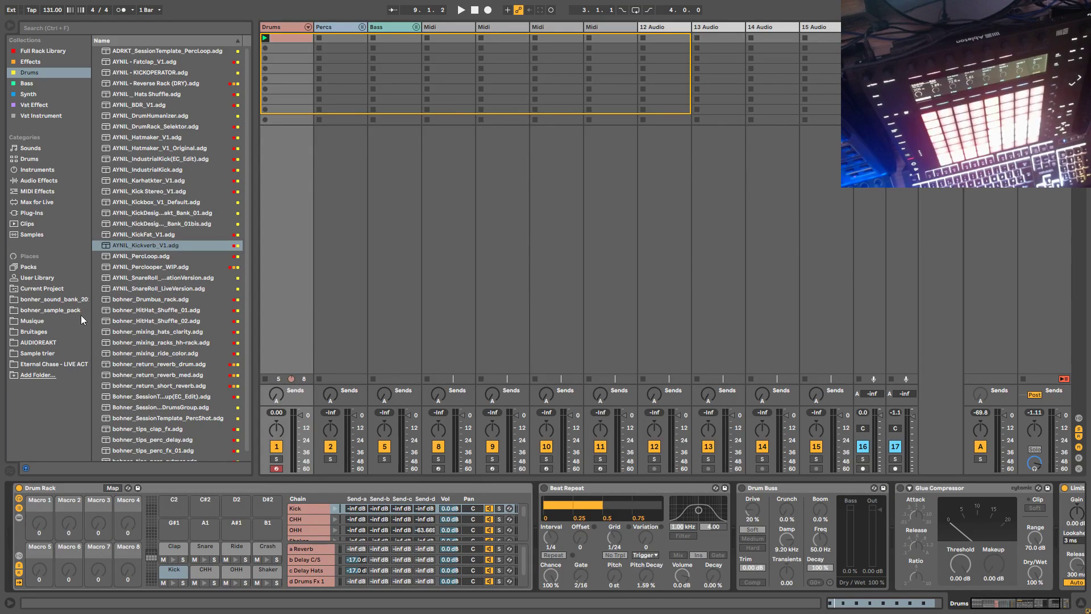
{"action": "left_click", "coordinate": [35, 342]}
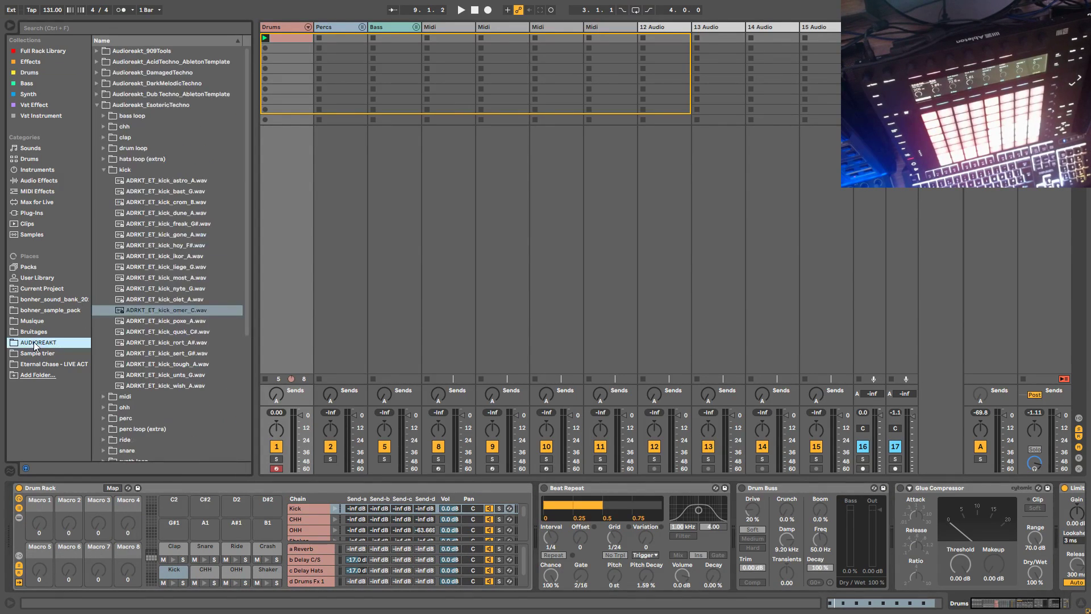
{"action": "left_click", "coordinate": [102, 170]}
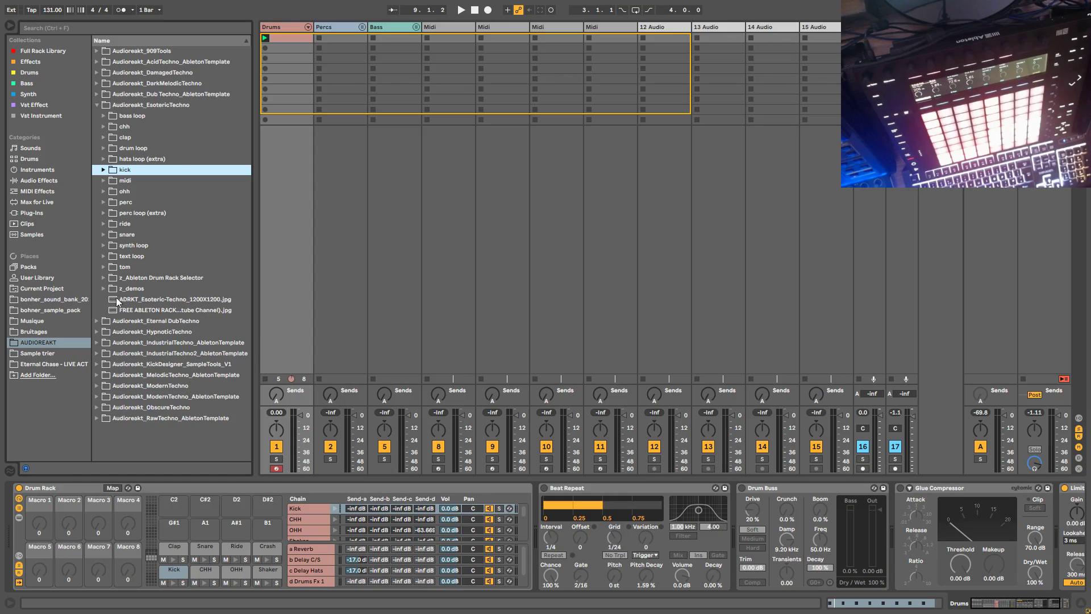
Step: Solo the Drums track and audition the kick pattern
{"action": "left_click", "coordinate": [276, 459]}
{"action": "key", "text": "space"}
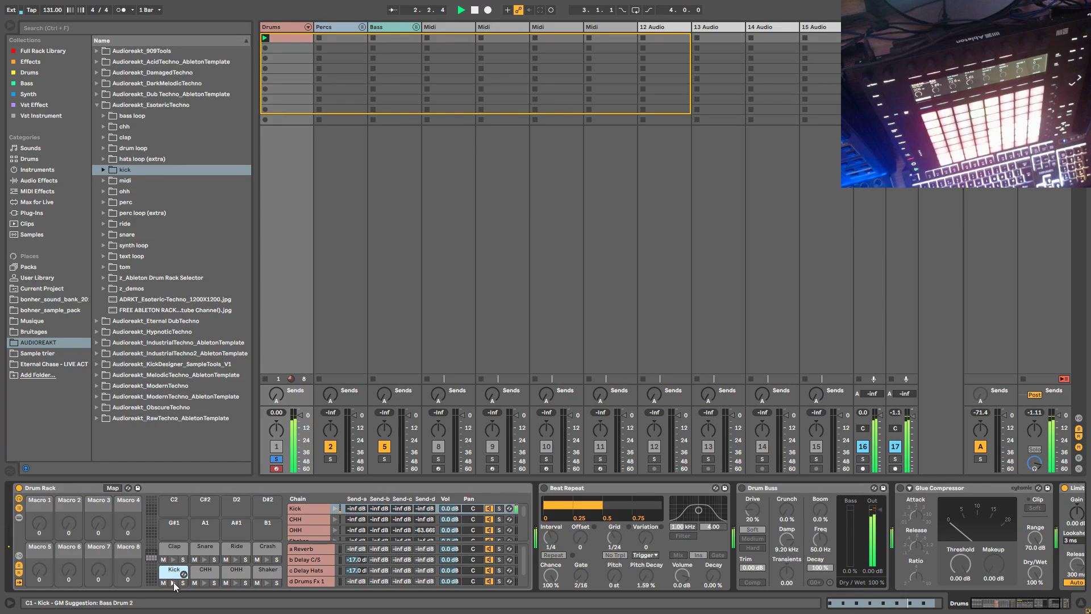
{"action": "left_click_drag", "start_coordinate": [993, 602], "coordinate": [1002, 602]}
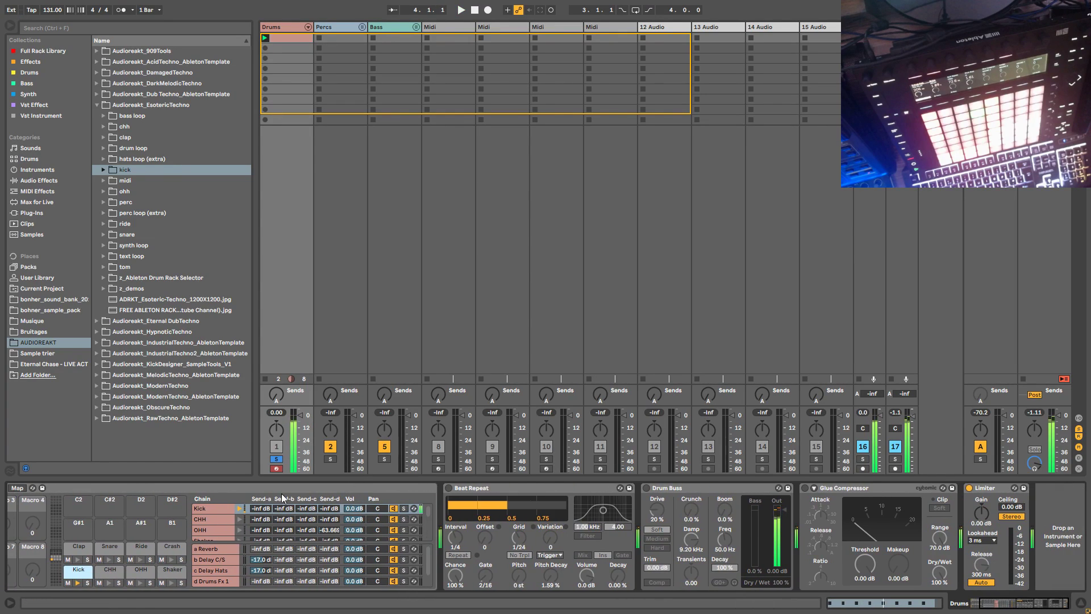
Step: Copy Rbass Style from the Kick chain into the Kickverb rack's rumble chain, directly after Boost and Crunch
{"action": "left_click", "coordinate": [75, 573]}
{"action": "left_click_drag", "start_coordinate": [989, 604], "coordinate": [1020, 605]}
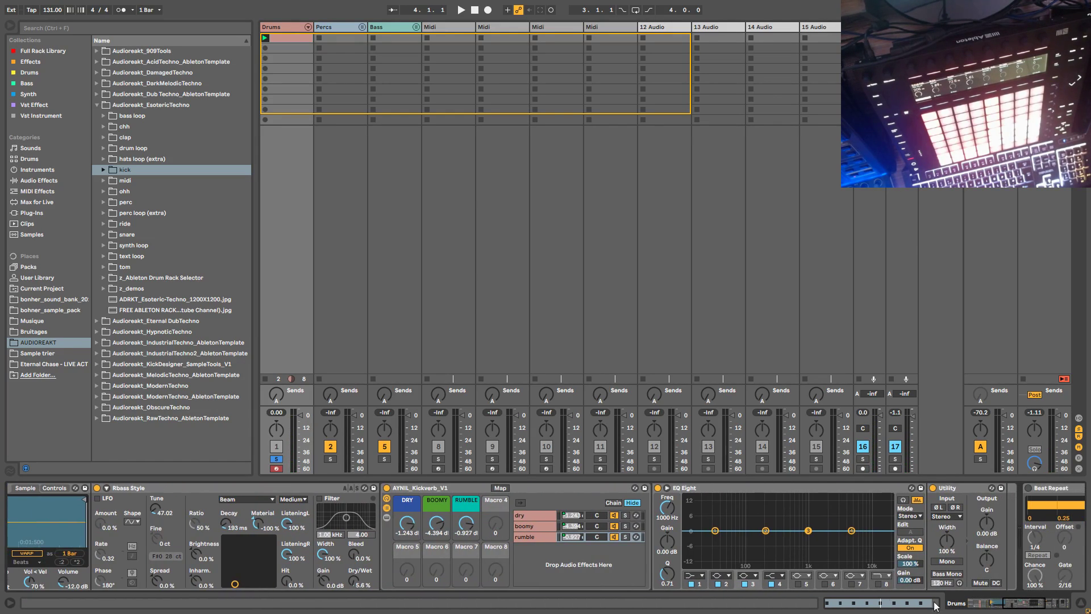
{"action": "left_click", "coordinate": [529, 537]}
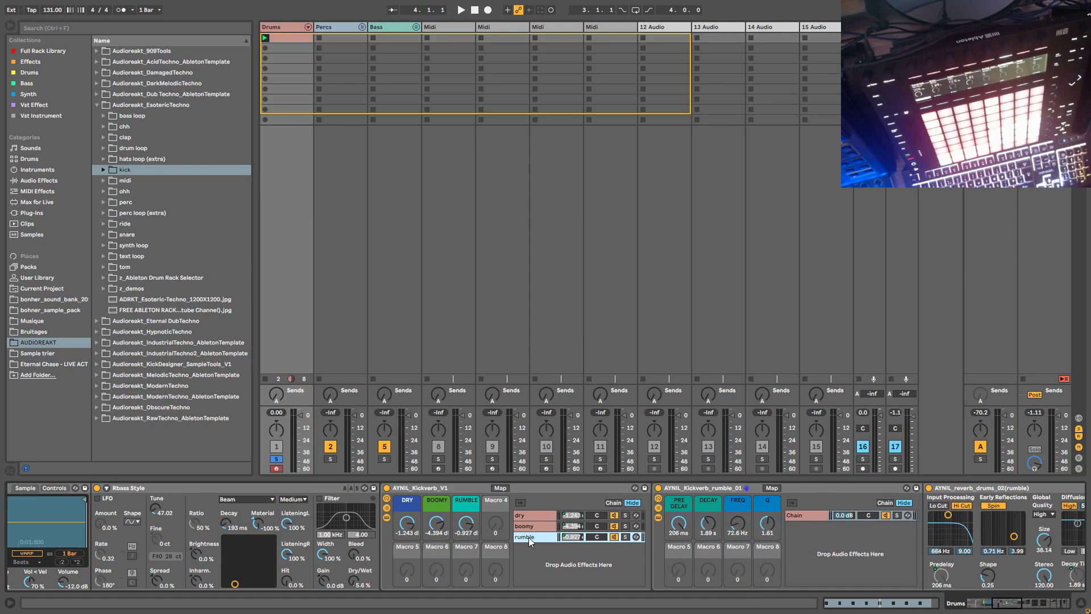
{"action": "mouse_move", "coordinate": [1012, 604]}
{"action": "left_mouse_down"}
{"action": "mouse_move", "coordinate": [1032, 604]}
{"action": "mouse_move", "coordinate": [1013, 604]}
{"action": "left_mouse_up"}
{"action": "left_click", "coordinate": [52, 510]}
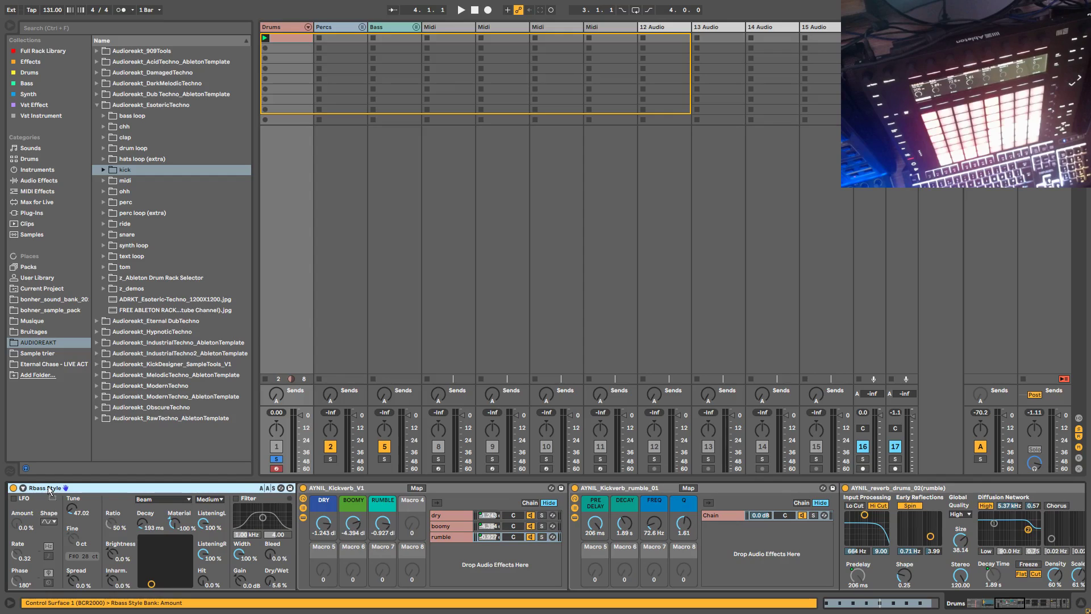
{"action": "scroll", "coordinate": [1011, 546], "scroll_direction": "right", "scroll_amount": 5}
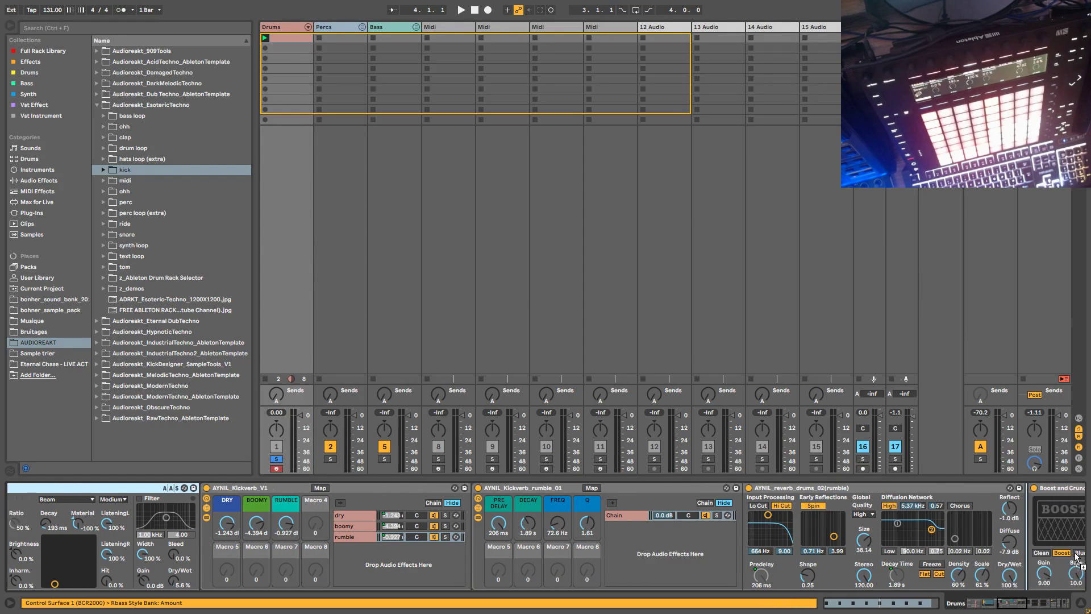
{"action": "left_click", "coordinate": [954, 553]}
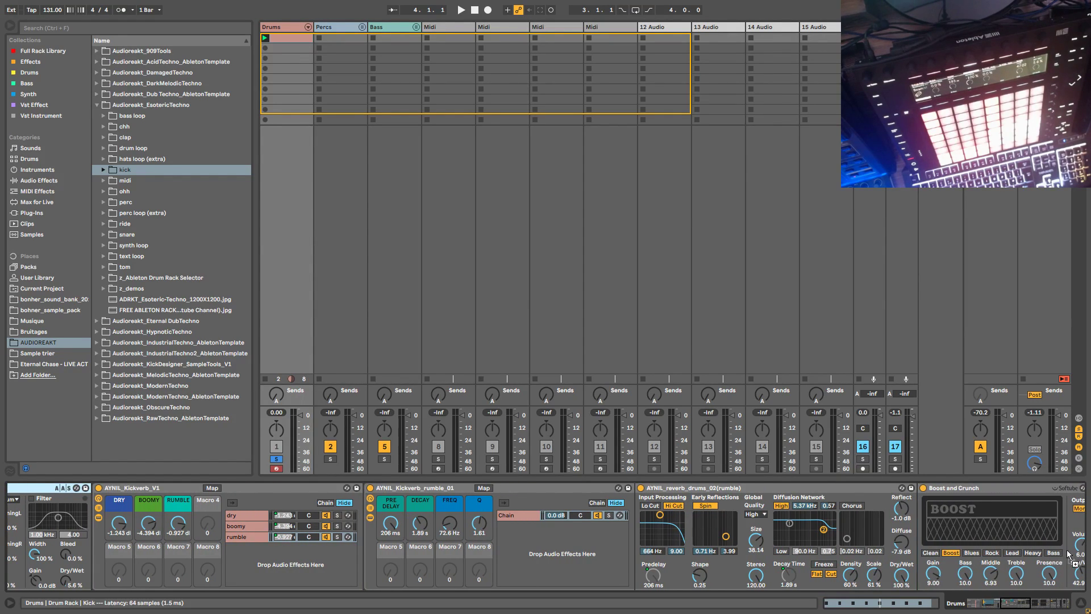
{"action": "scroll", "coordinate": [960, 560], "scroll_direction": "right", "scroll_amount": 5}
{"action": "scroll", "coordinate": [955, 557], "scroll_direction": "right", "scroll_amount": 4}
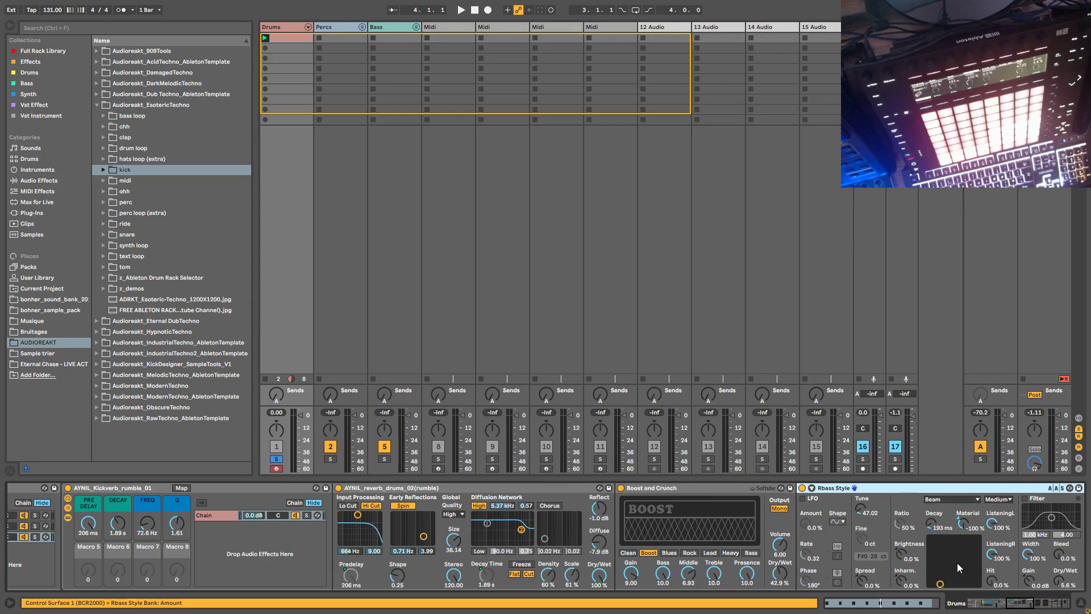
Step: Review the original Rbass Style, the Corpus presets among the audio effects and the device order in the rumble chain
{"action": "left_click", "coordinate": [999, 604]}
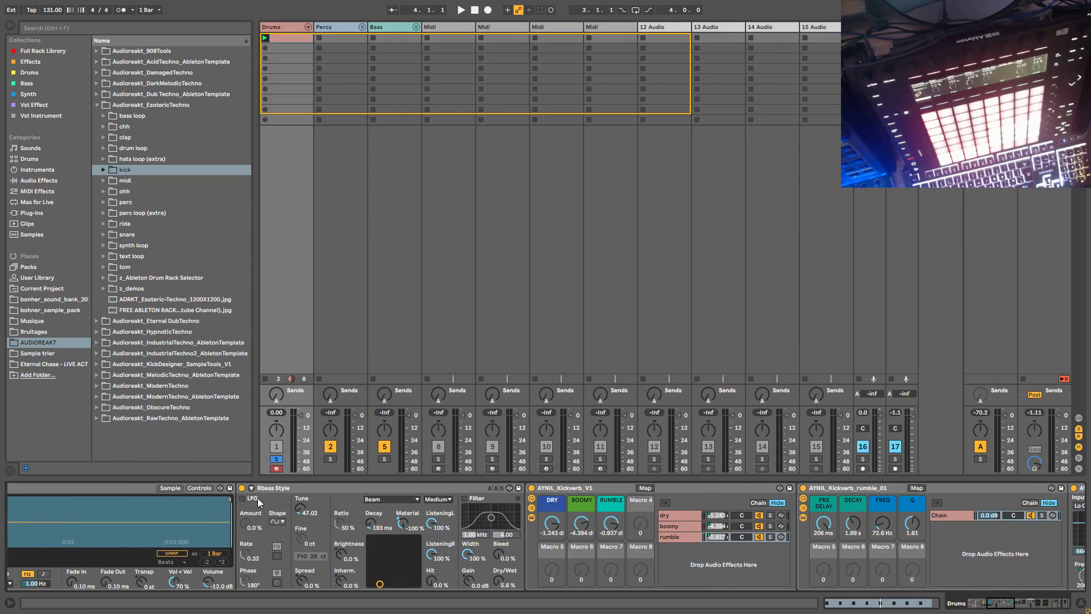
{"action": "left_click", "coordinate": [46, 180]}
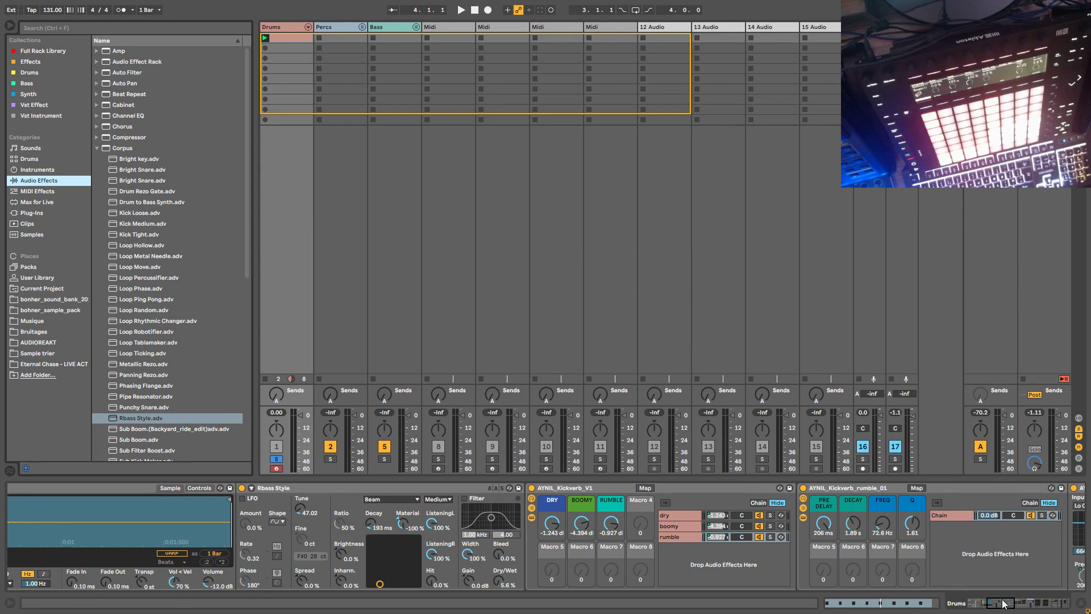
{"action": "left_click_drag", "start_coordinate": [1001, 608], "coordinate": [1017, 609]}
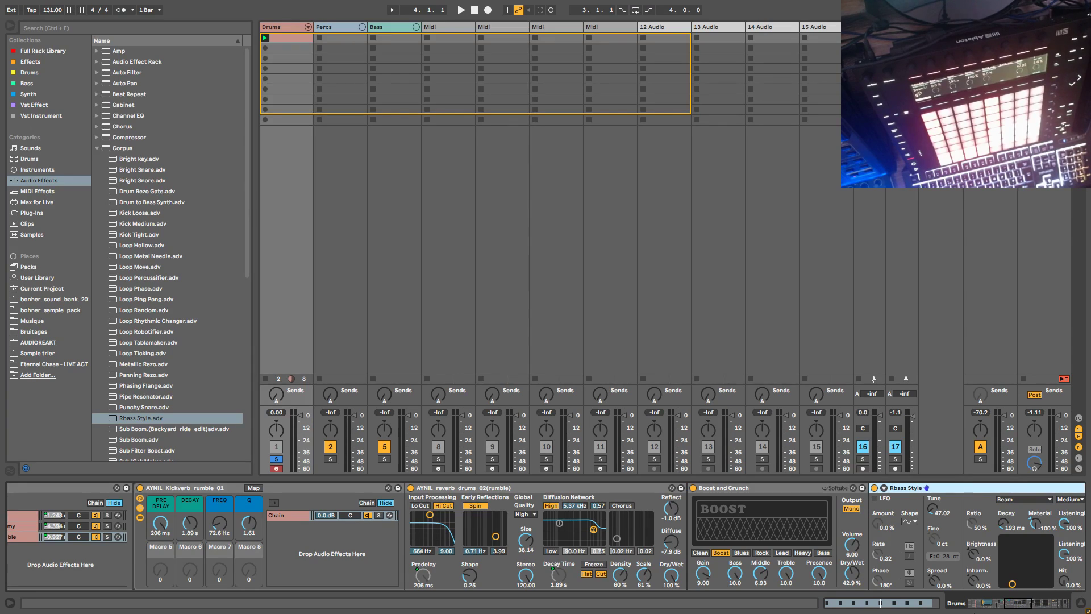
{"action": "left_click_drag", "start_coordinate": [1015, 607], "coordinate": [1023, 607]}
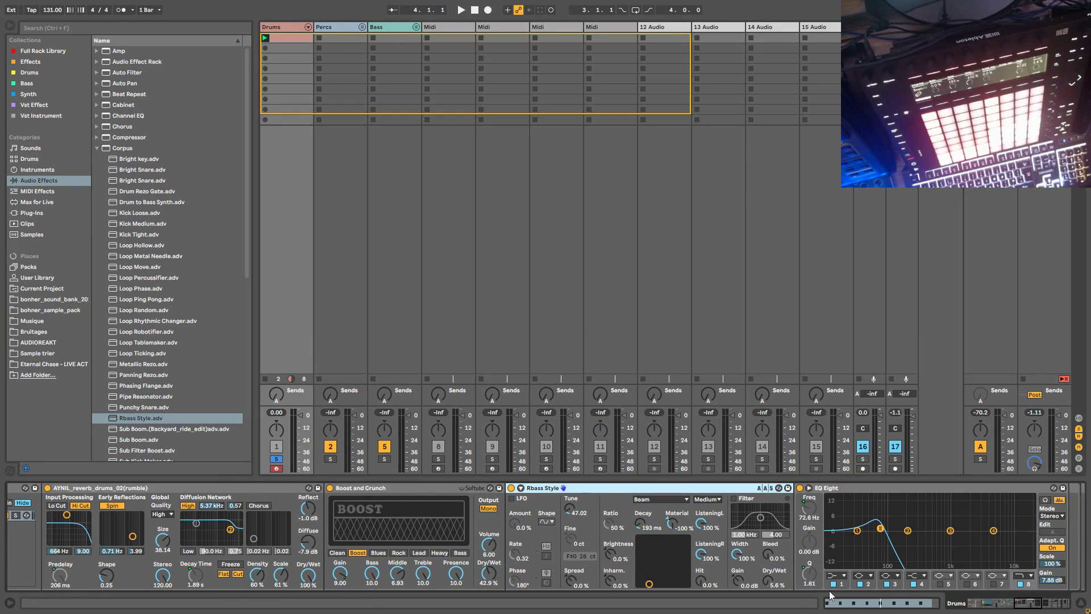
Step: Play the kick, raise the rumble chain's Rbass Style Dry/Wet to 17% and compare it bypassed and active
{"action": "left_click_drag", "start_coordinate": [1027, 607], "coordinate": [1020, 607]}
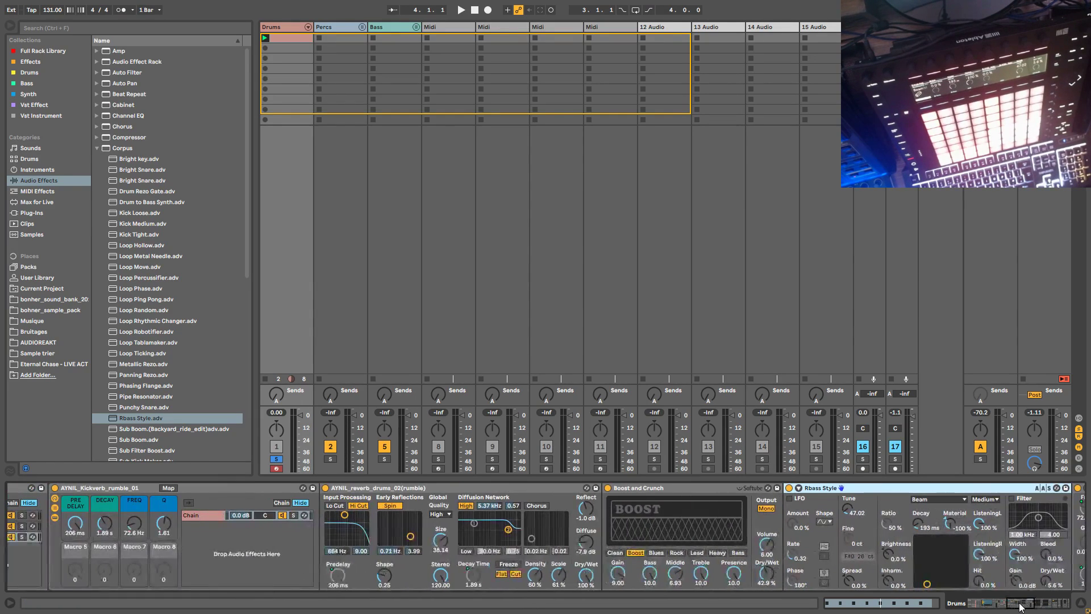
{"action": "key", "text": "space"}
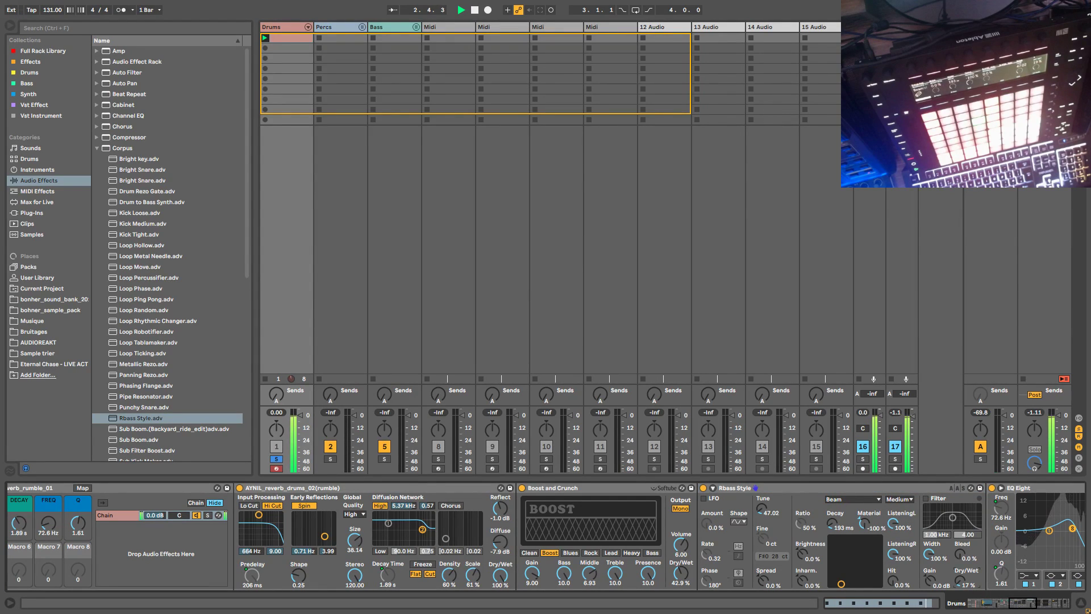
{"action": "left_click", "coordinate": [703, 488]}
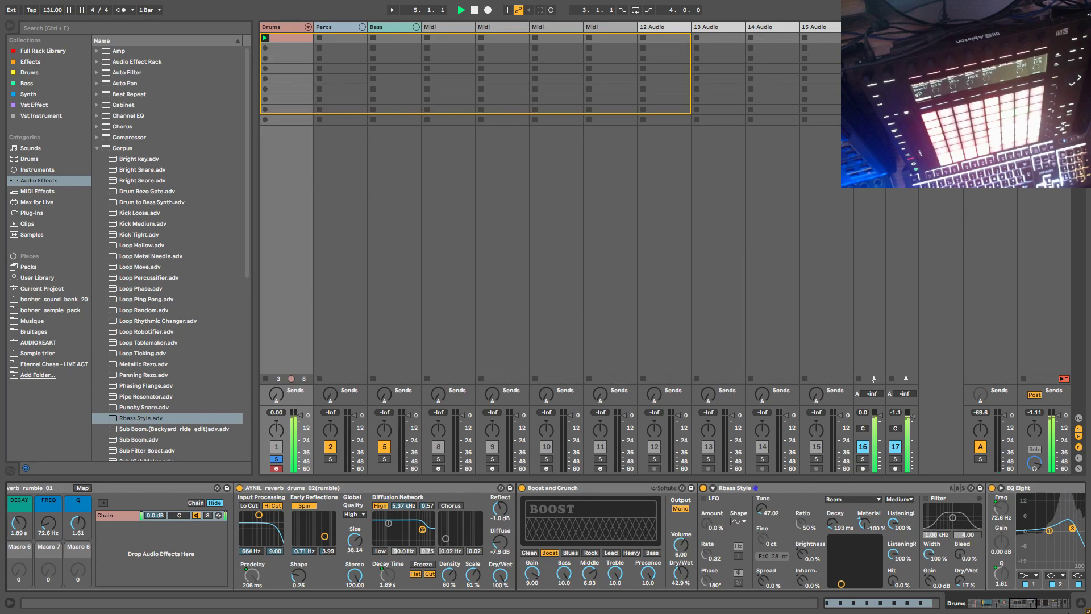
Step: Move the Utility device from the end of the Kick chain to between Glue Compressor and Limiter on the Drums track
{"action": "left_click_drag", "start_coordinate": [1011, 608], "coordinate": [1064, 605]}
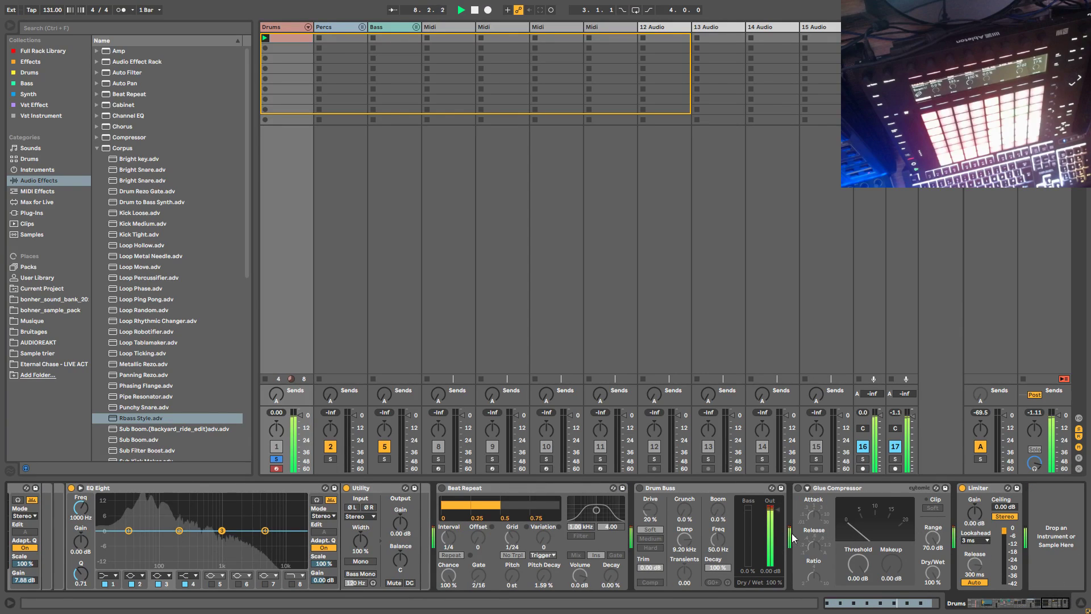
{"action": "left_click", "coordinate": [387, 530]}
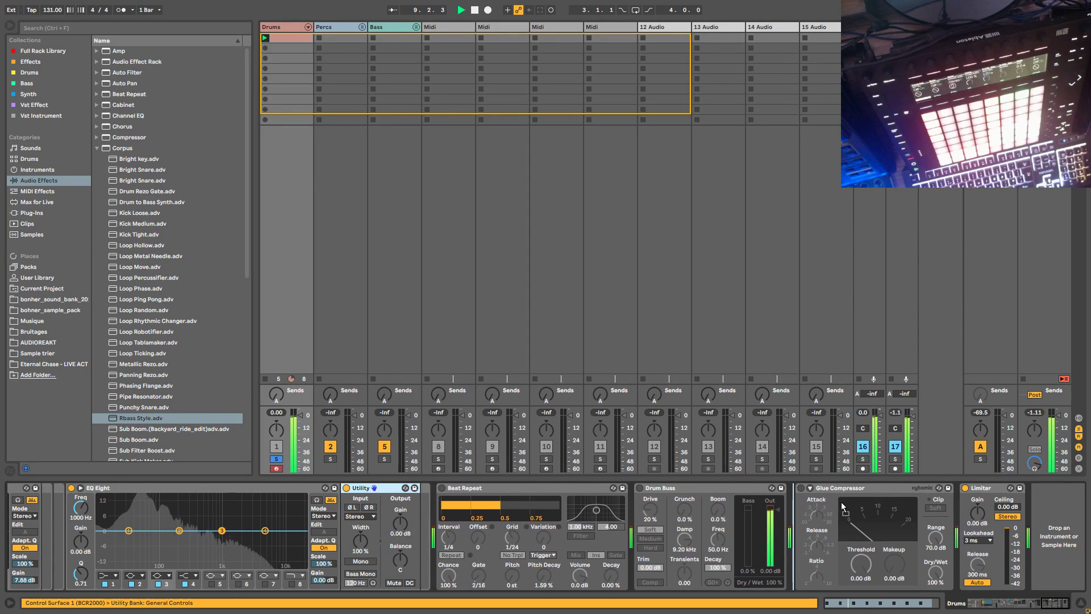
{"action": "left_click_drag", "start_coordinate": [903, 506], "coordinate": [907, 507]}
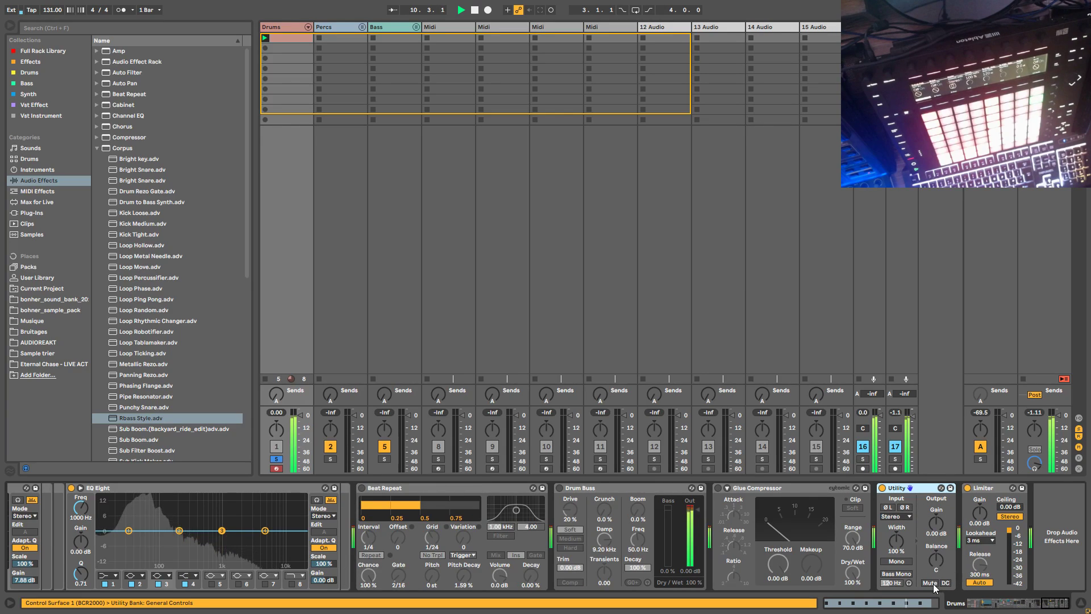
Step: Turn on Bass Mono in the Utility and return the device to between Glue Compressor and Limiter on the Drums track
{"action": "left_click", "coordinate": [902, 549]}
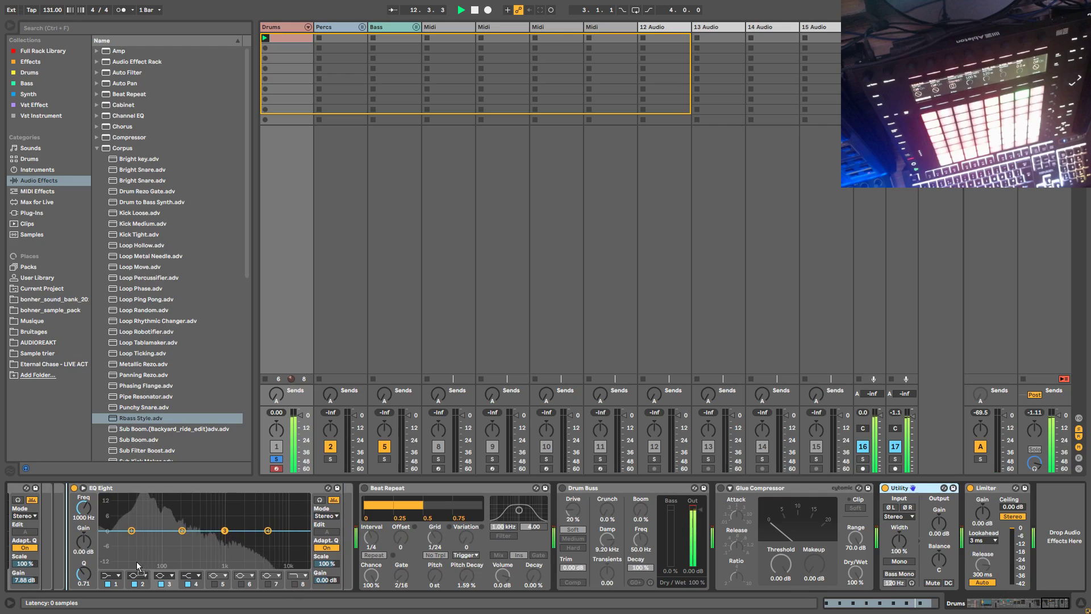
{"action": "left_click", "coordinate": [897, 574]}
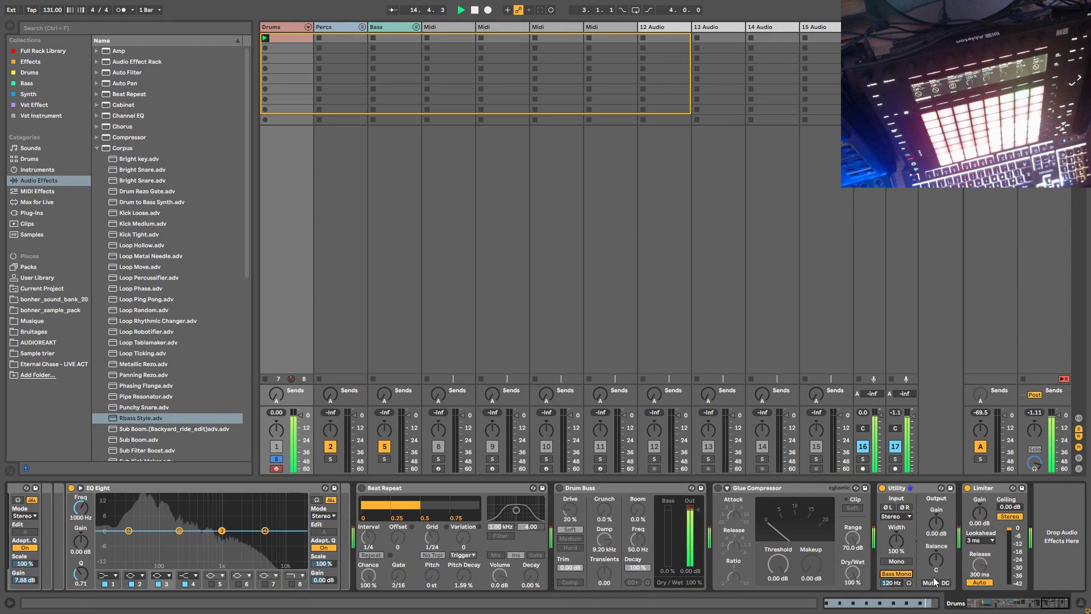
{"action": "left_click", "coordinate": [1050, 608]}
{"action": "left_click", "coordinate": [1050, 608]}
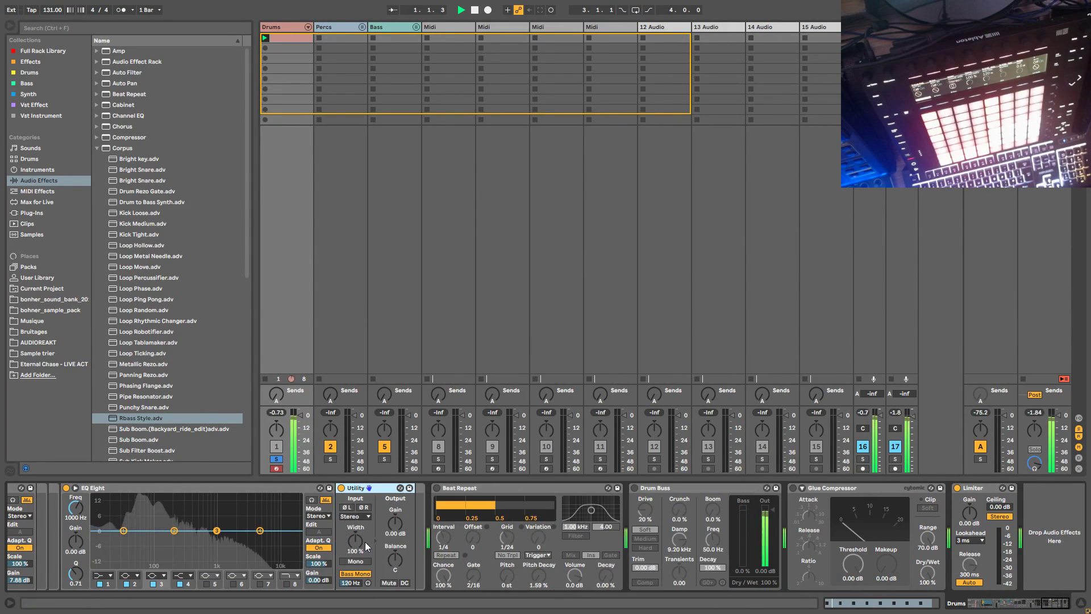
{"action": "left_click_drag", "start_coordinate": [356, 488], "coordinate": [943, 520]}
Step: Compare the kick with Utility's Bass Mono off and on, and set the Bass Mono frequency to 125 Hz
{"action": "left_click_drag", "start_coordinate": [886, 585], "coordinate": [889, 580]}
{"action": "left_click", "coordinate": [888, 575]}
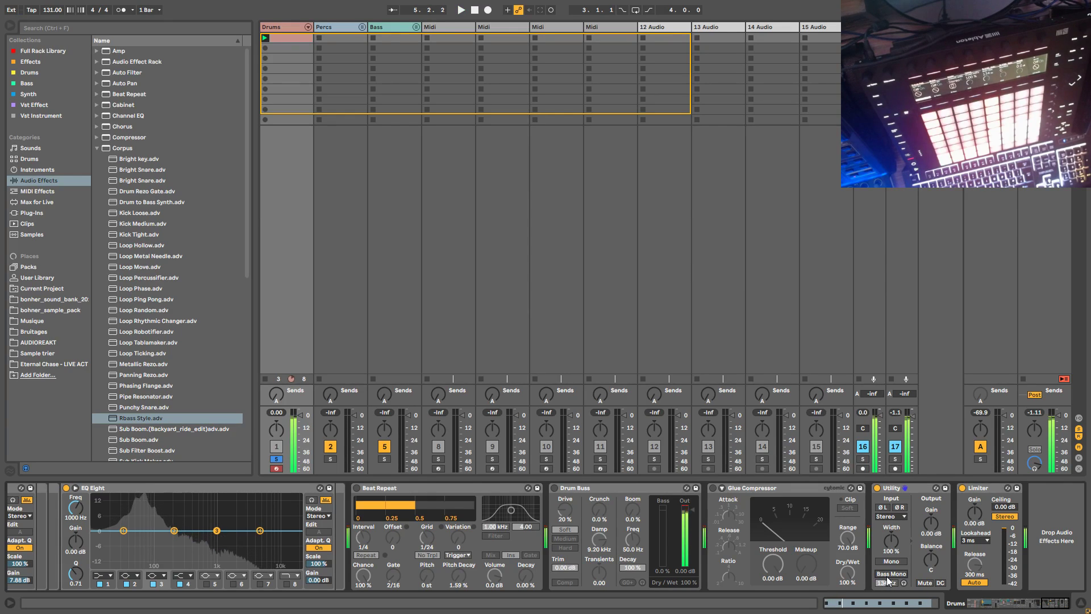
{"action": "left_click", "coordinate": [888, 576]}
{"action": "key", "text": "space"}
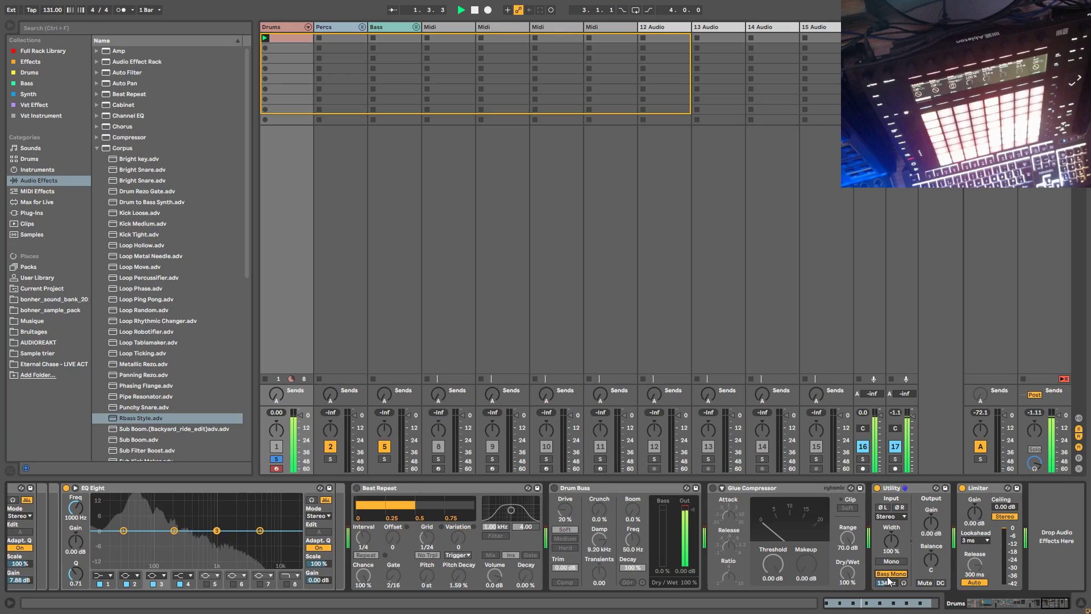
{"action": "left_click", "coordinate": [889, 576]}
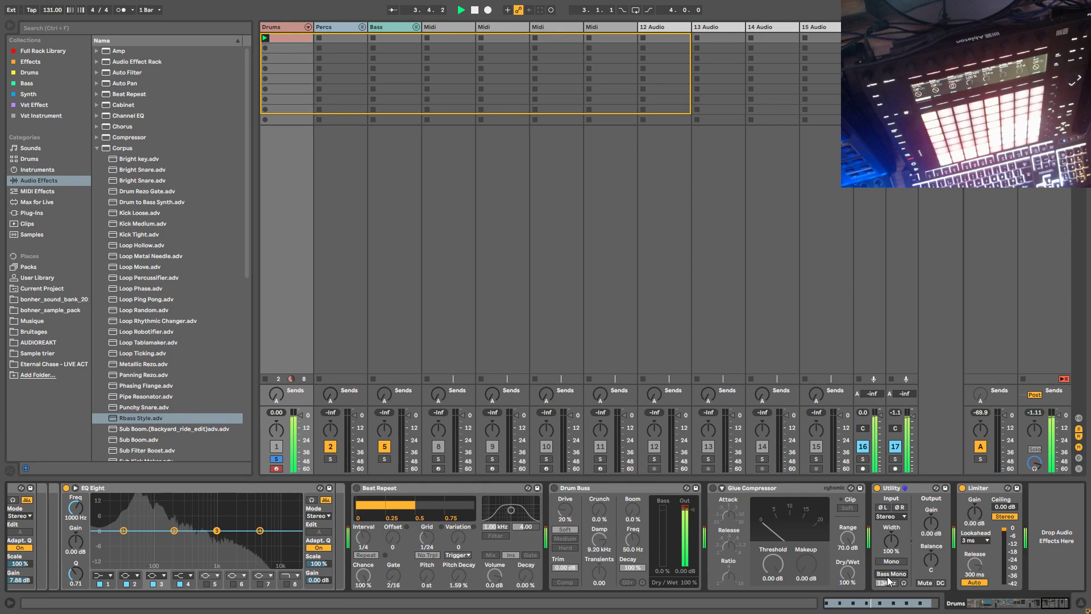
{"action": "left_click", "coordinate": [890, 576]}
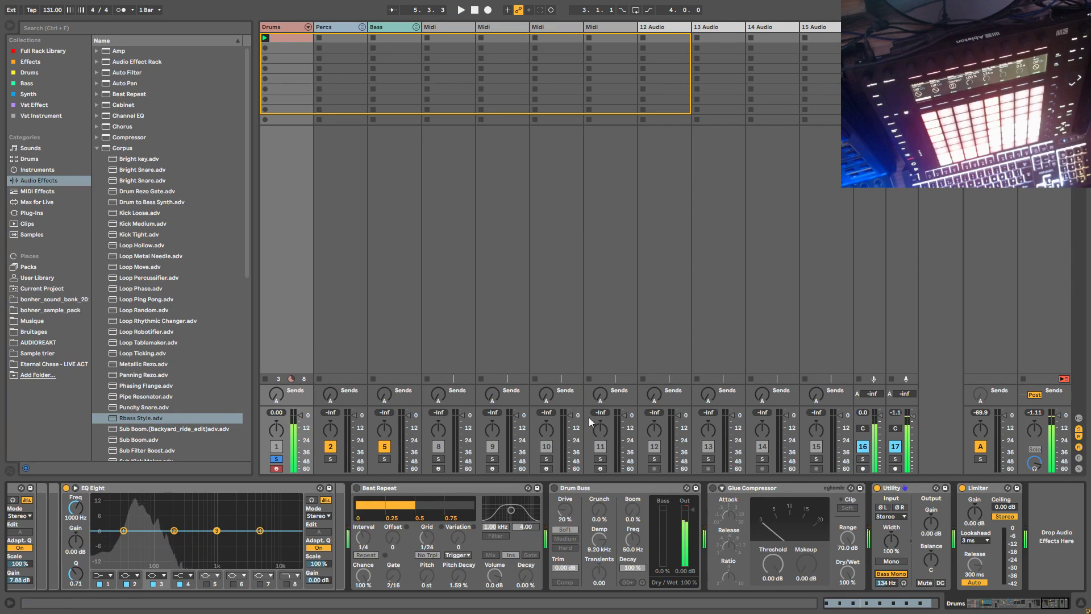
{"action": "left_click_drag", "start_coordinate": [887, 583], "coordinate": [887, 586]}
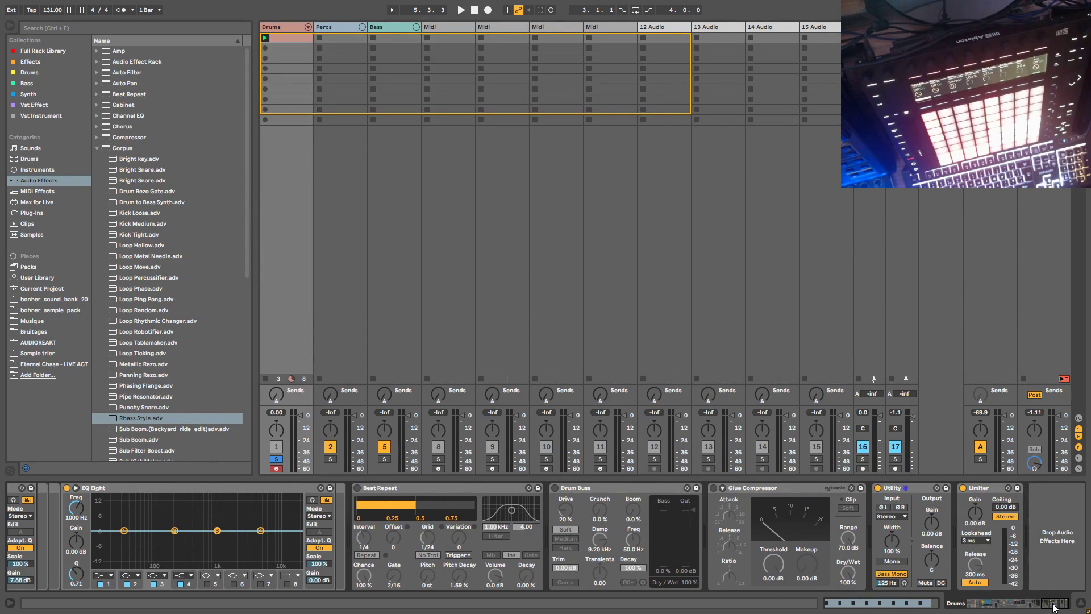
Step: Try Drum Buss on the playing kick with Comp on, Drive 5.6%, Dry/Wet 35% and Trim -1.56 dB
{"action": "key", "text": "space"}
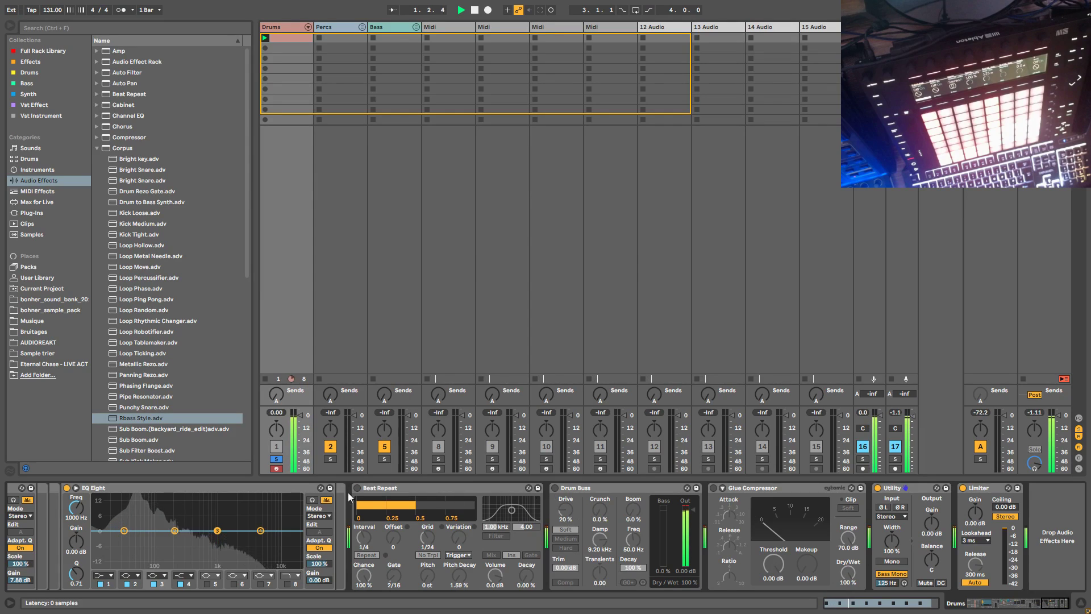
{"action": "left_click", "coordinate": [555, 488]}
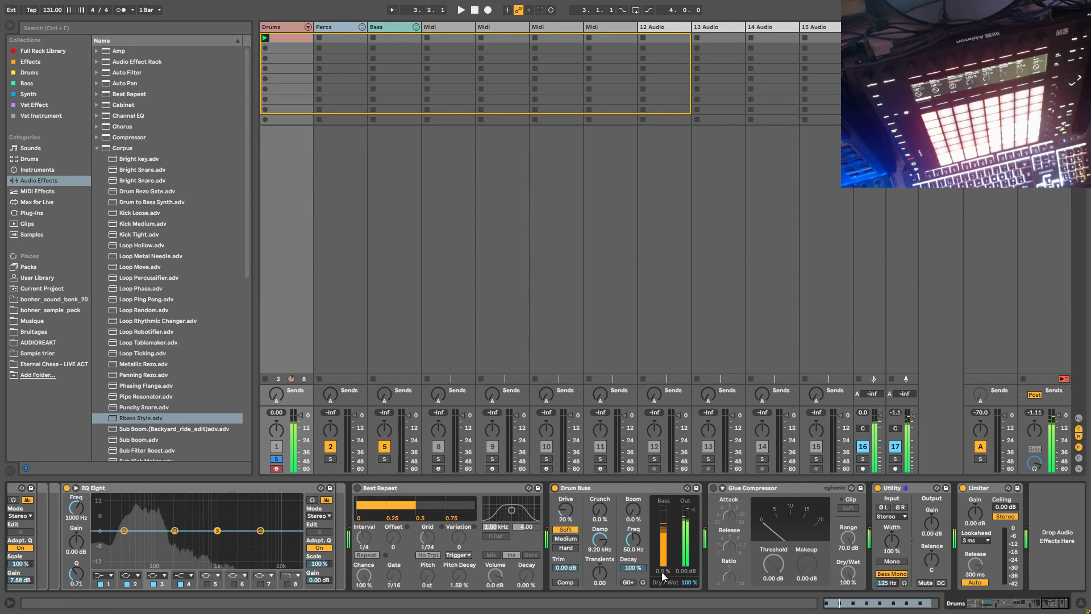
{"action": "left_click_drag", "start_coordinate": [686, 580], "coordinate": [684, 584]}
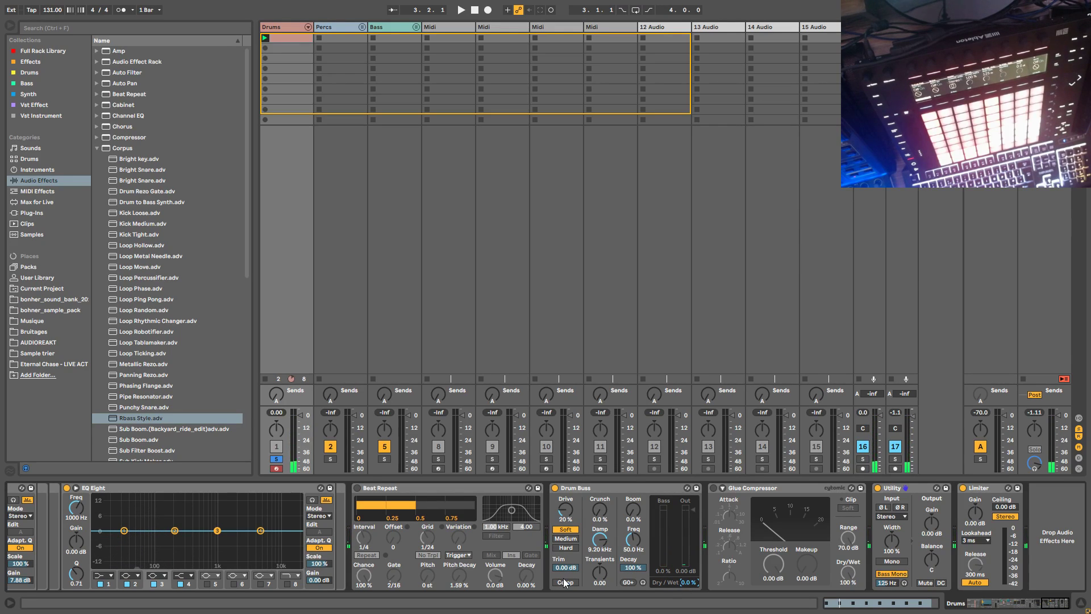
{"action": "left_click_drag", "start_coordinate": [565, 519], "coordinate": [566, 525]}
{"action": "left_click", "coordinate": [567, 583]}
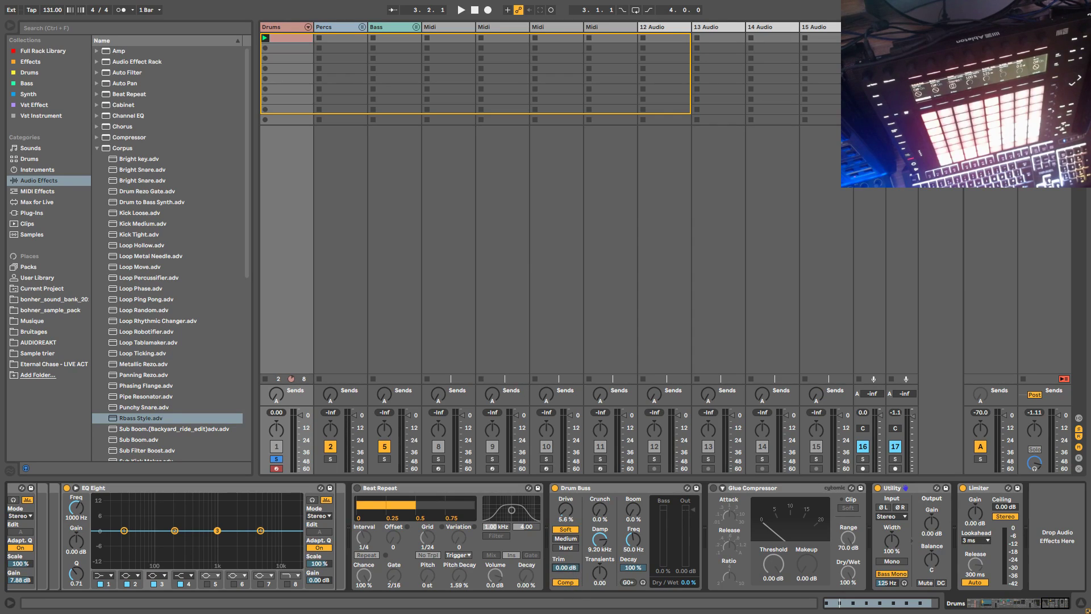
{"action": "double_click", "coordinate": [569, 570]}
{"action": "key", "text": "space"}
{"action": "left_click_drag", "start_coordinate": [687, 582], "coordinate": [686, 563]}
{"action": "mouse_move", "coordinate": [566, 567]}
{"action": "left_mouse_down"}
{"action": "mouse_move", "coordinate": [567, 579]}
{"action": "mouse_move", "coordinate": [568, 563]}
{"action": "left_mouse_up"}
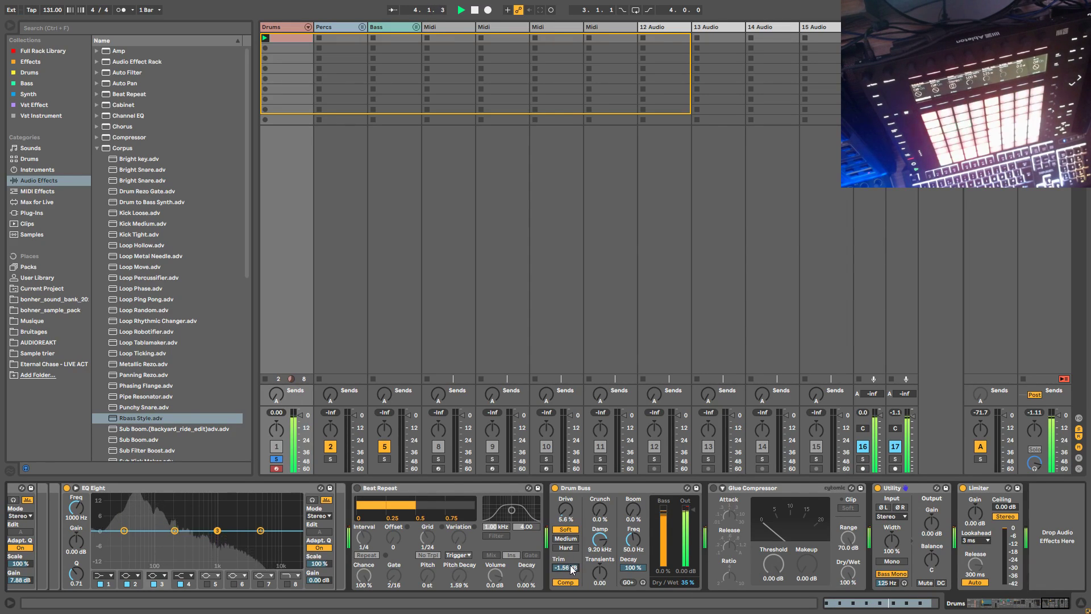
Step: Try Drum Buss with Transients 0.32, Damp 20.0 kHz, Crunch 3.9%, Trim -3.75 dB and Dry/Wet 45%
{"action": "left_click_drag", "start_coordinate": [600, 572], "coordinate": [600, 562]}
{"action": "left_click_drag", "start_coordinate": [602, 572], "coordinate": [600, 507]}
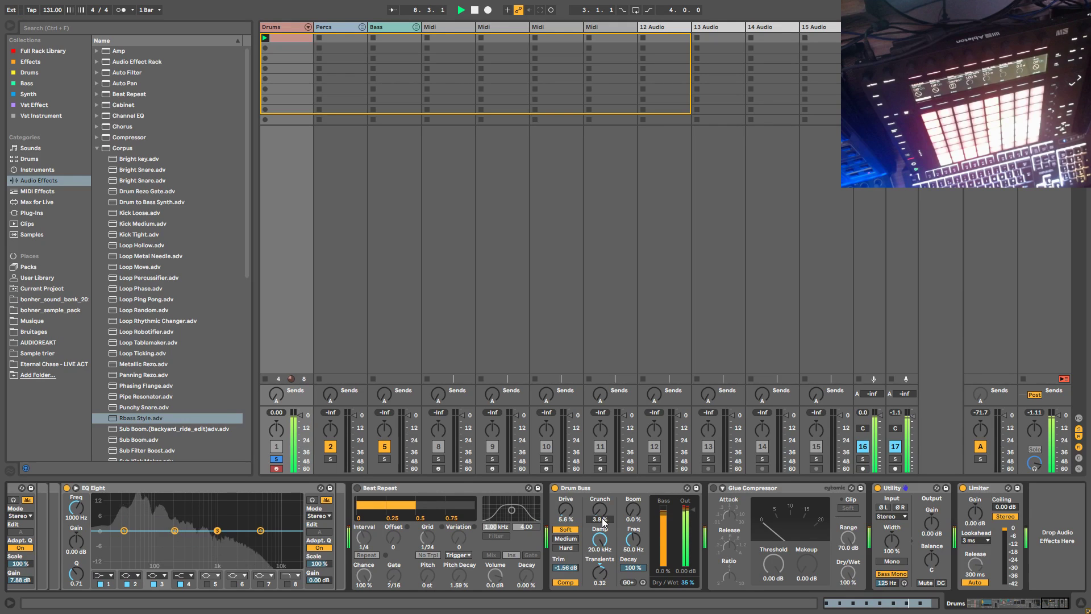
{"action": "left_click_drag", "start_coordinate": [566, 568], "coordinate": [566, 576]}
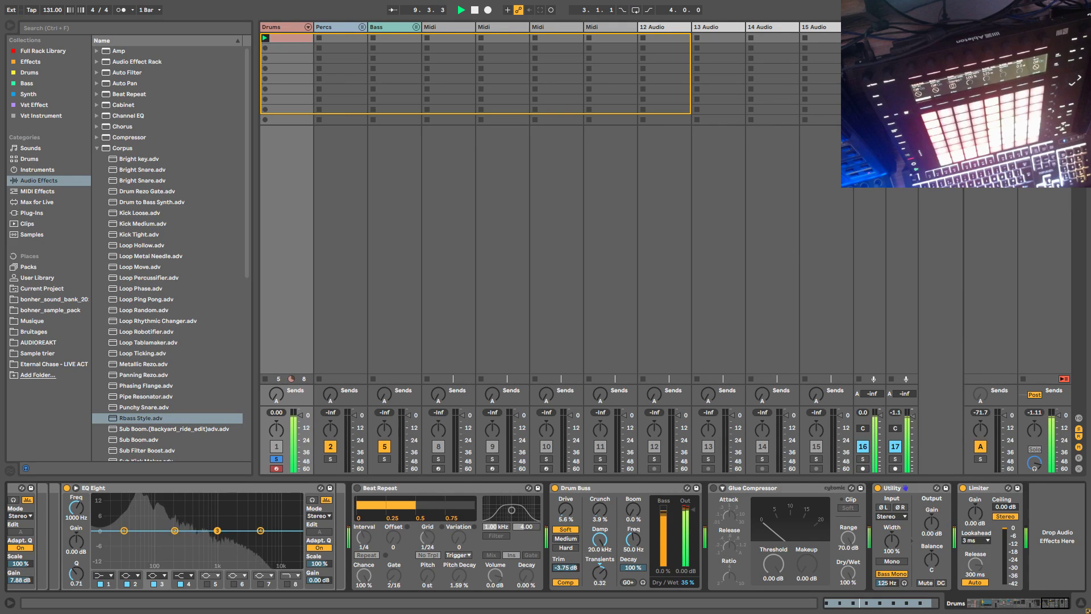
{"action": "left_click_drag", "start_coordinate": [688, 582], "coordinate": [687, 585]}
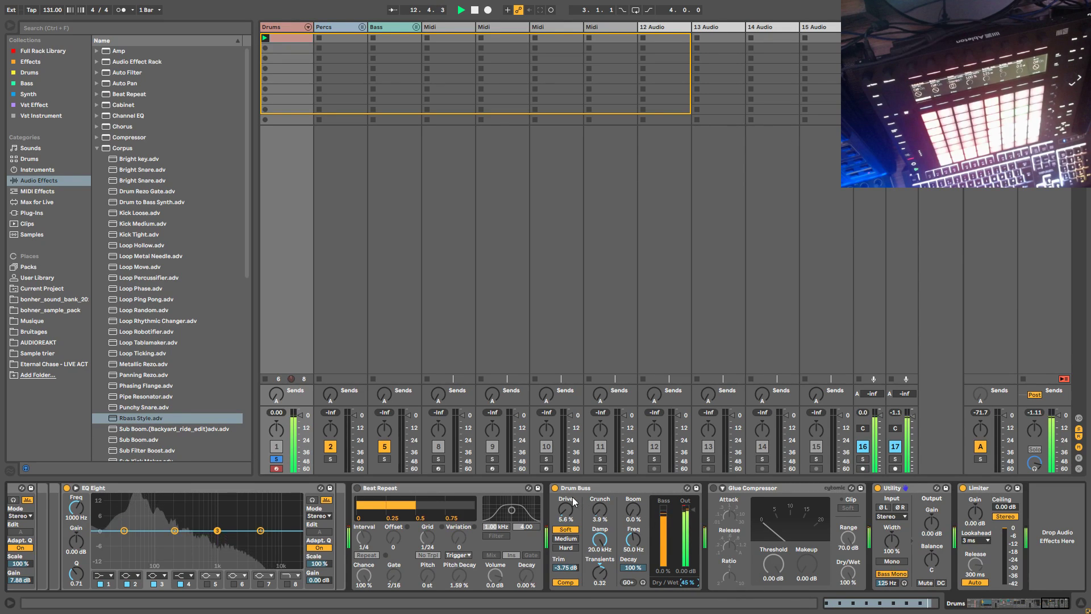
Step: Bypass Drum Buss and delete it from the Drums track's device chain
{"action": "left_click", "coordinate": [556, 488]}
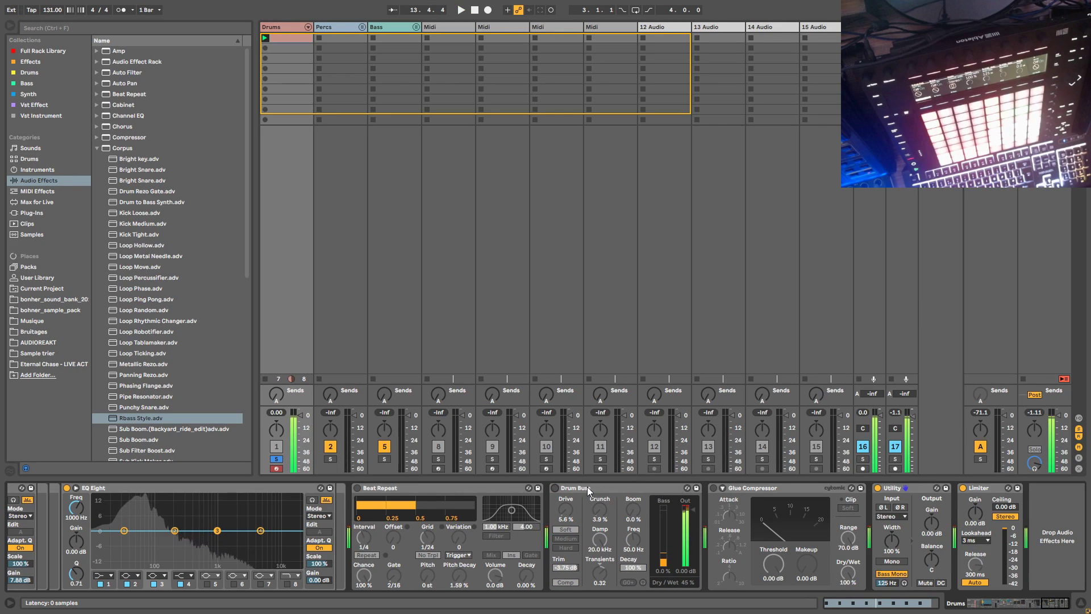
{"action": "left_click", "coordinate": [588, 490]}
{"action": "key", "text": "Delete"}
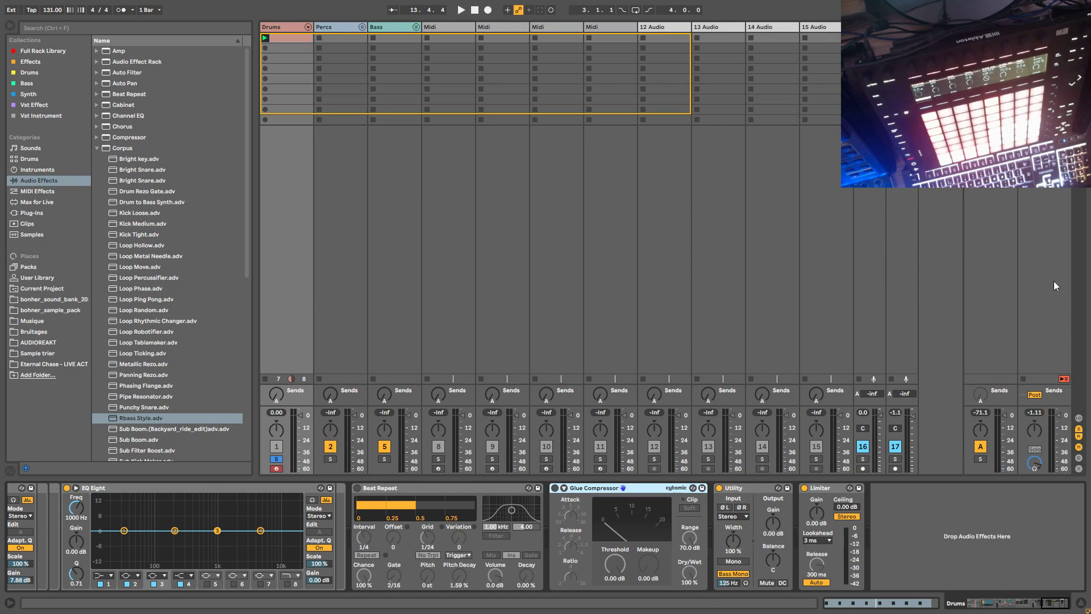
Step: Enlarge the mixer to show the full volume scales and play the kick to check its levels
{"action": "mouse_move", "coordinate": [1054, 606]}
{"action": "left_mouse_down"}
{"action": "mouse_move", "coordinate": [1032, 607]}
{"action": "mouse_move", "coordinate": [1048, 607]}
{"action": "left_mouse_up"}
{"action": "key", "text": "space"}
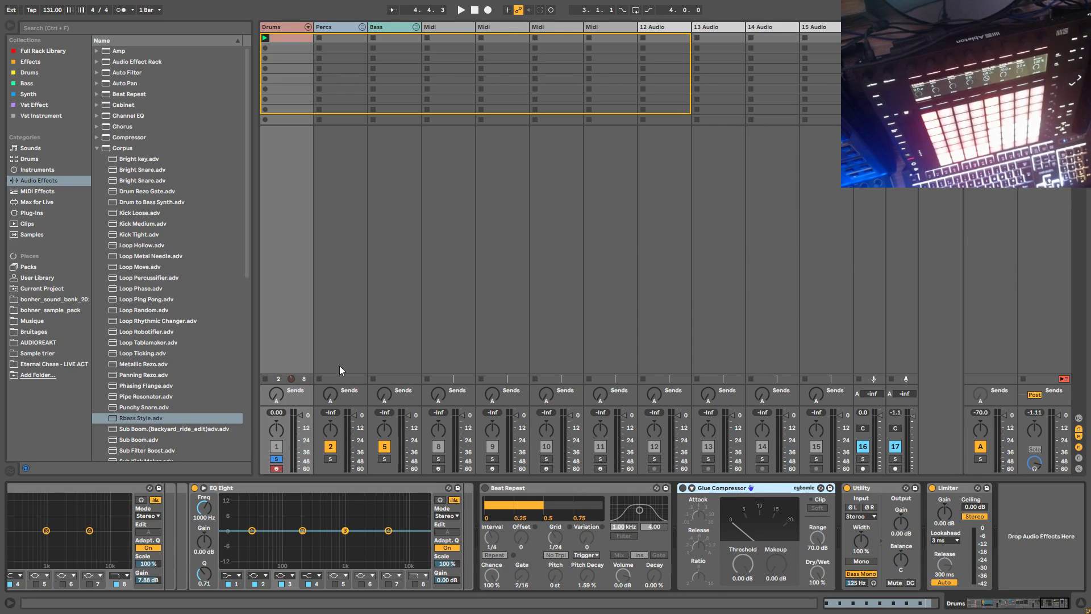
{"action": "left_click_drag", "start_coordinate": [352, 402], "coordinate": [353, 351]}
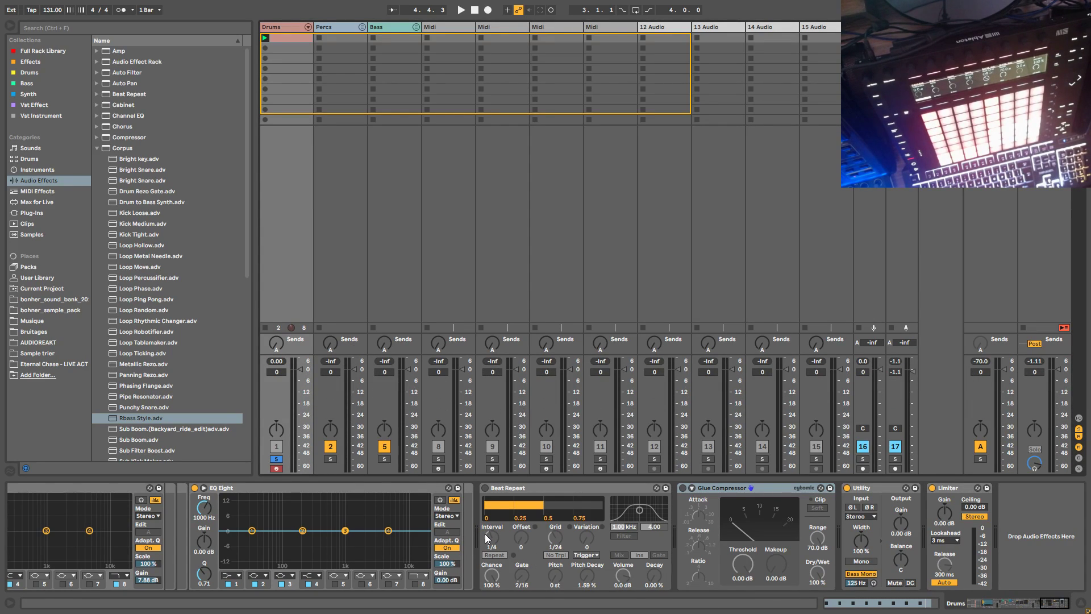
{"action": "left_click", "coordinate": [527, 489]}
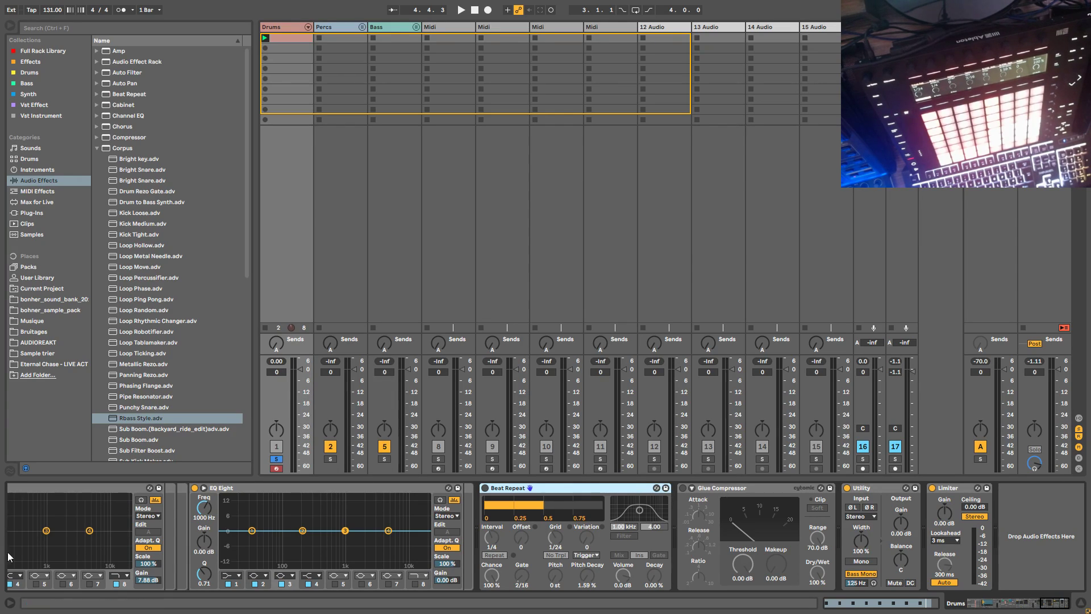
{"action": "key", "text": "space"}
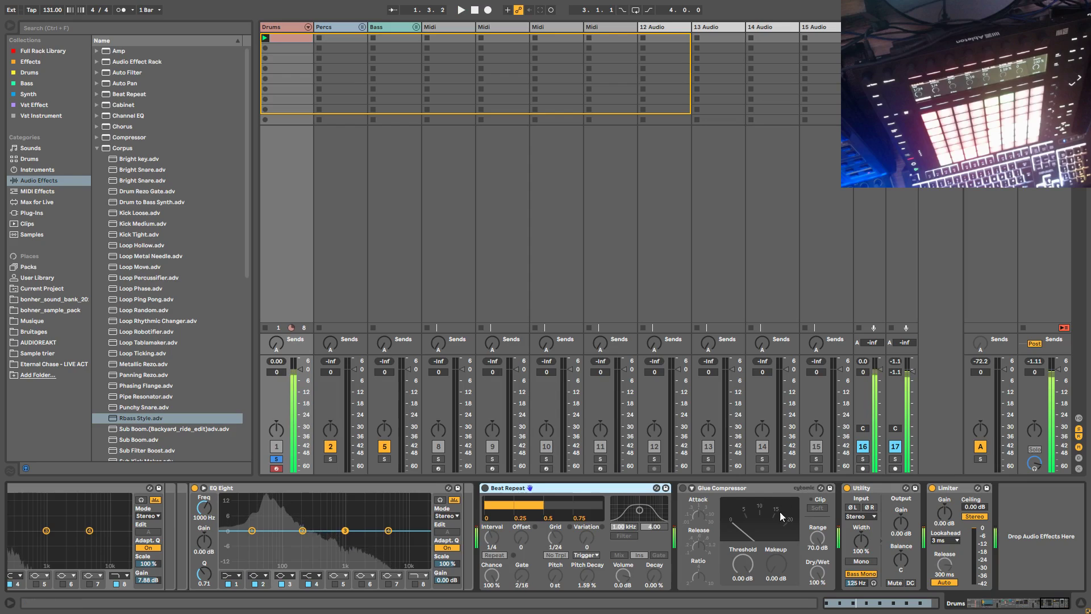
{"action": "key", "text": "space"}
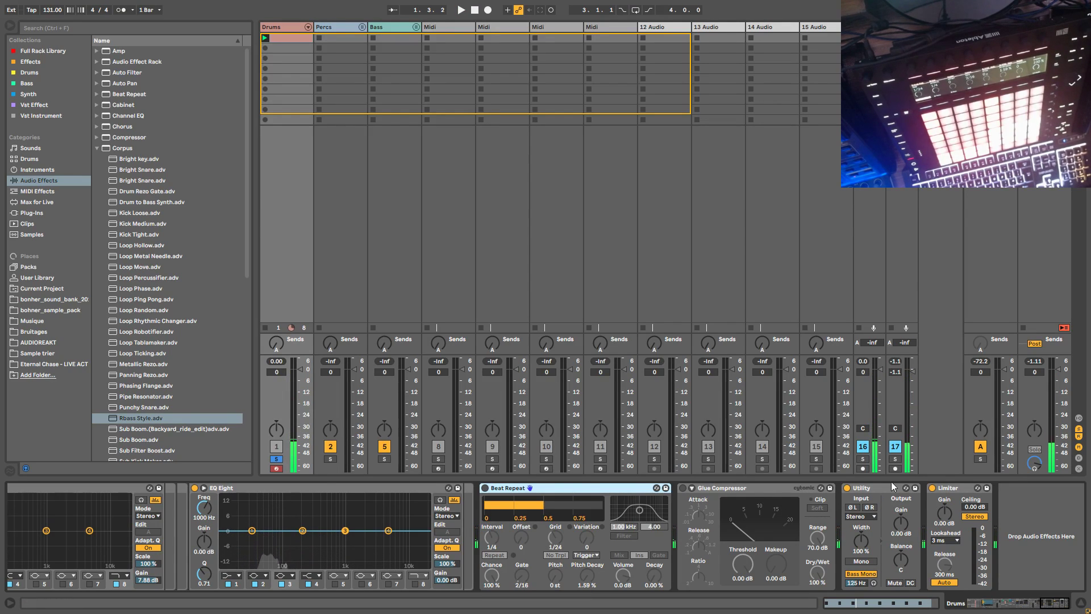
{"action": "key", "text": "space"}
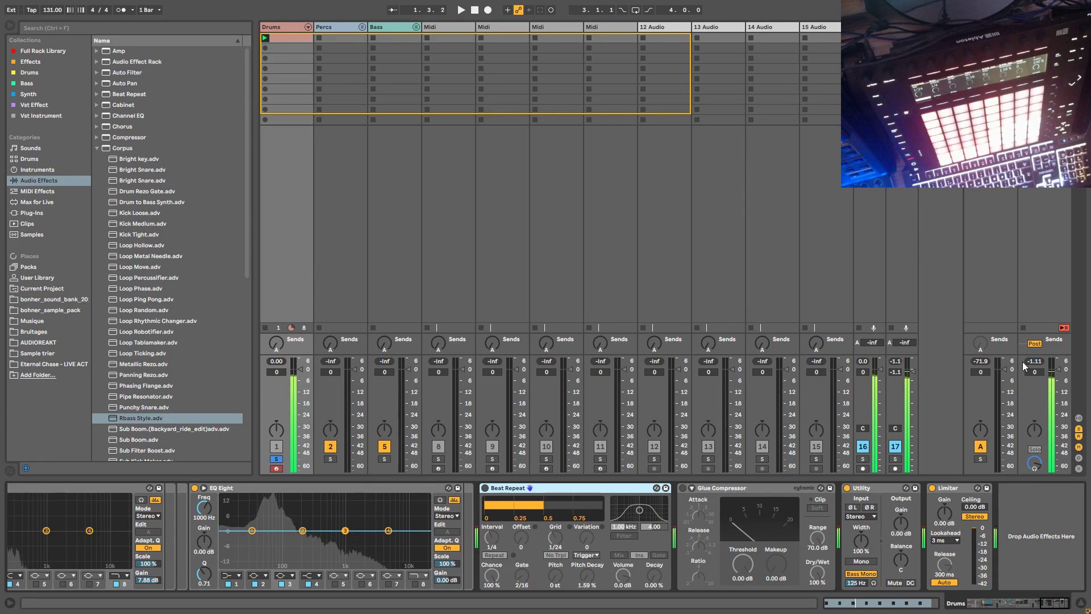
Step: Try raising the master volume while the kick plays, and reset it to 0 dB
{"action": "left_click_drag", "start_coordinate": [1035, 372], "coordinate": [1035, 341]}
{"action": "key", "text": "space"}
{"action": "double_click", "coordinate": [1062, 362]}
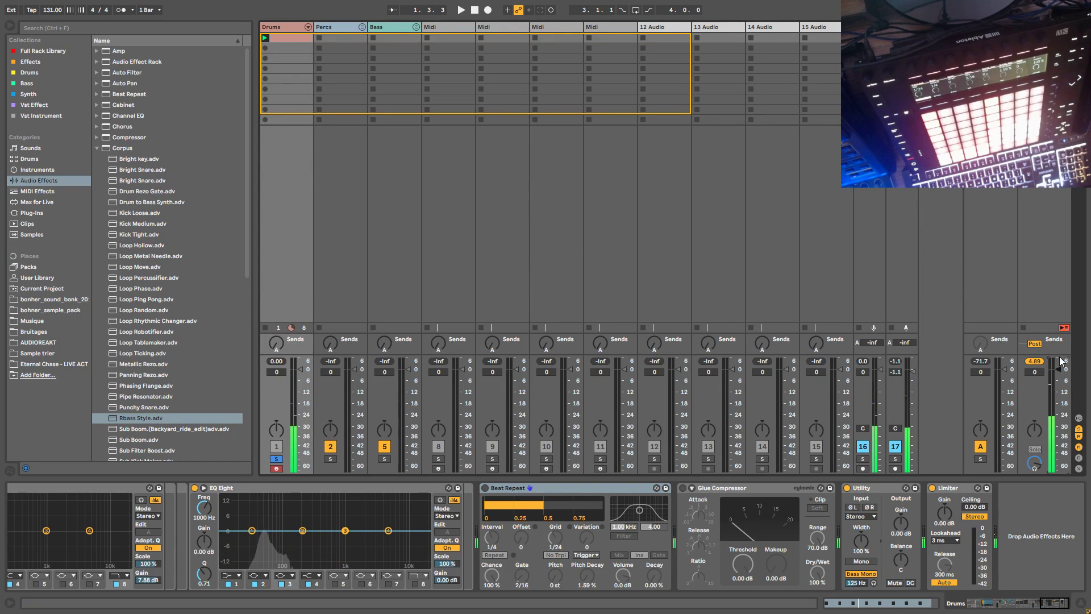
Step: Try a gain of 24 dB on the Drums track's Limiter while the kick plays, and reset it to 0 dB
{"action": "key", "text": "space"}
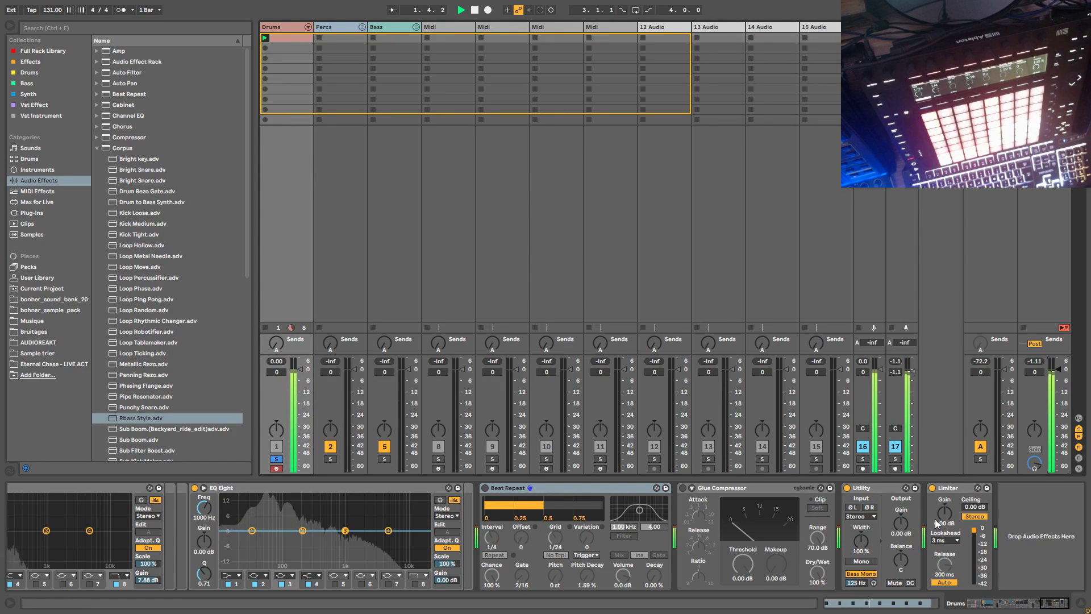
{"action": "left_click_drag", "start_coordinate": [947, 517], "coordinate": [947, 407]}
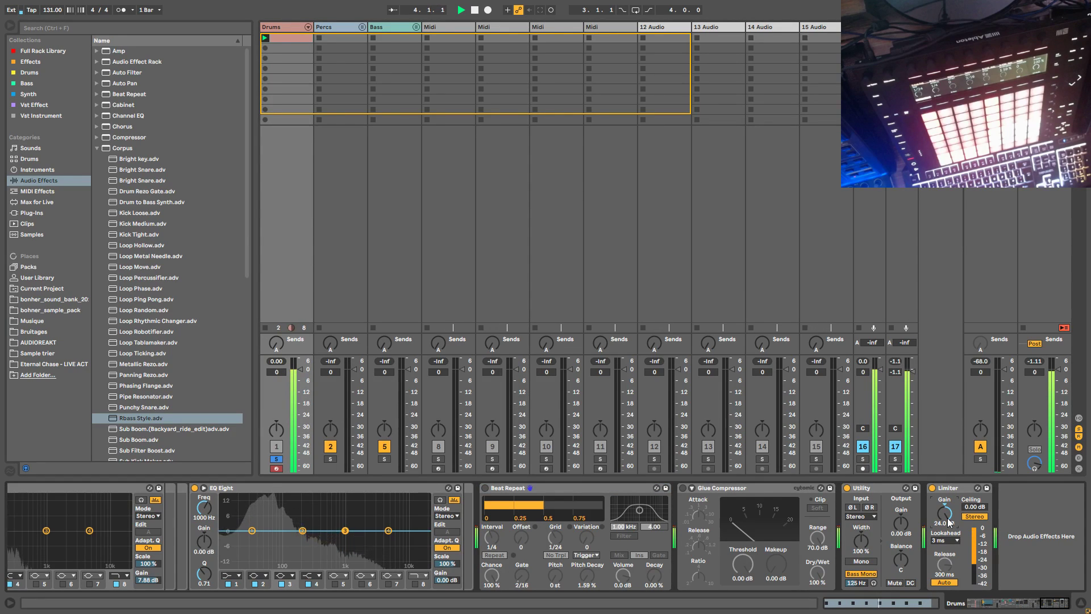
{"action": "key", "text": "Delete"}
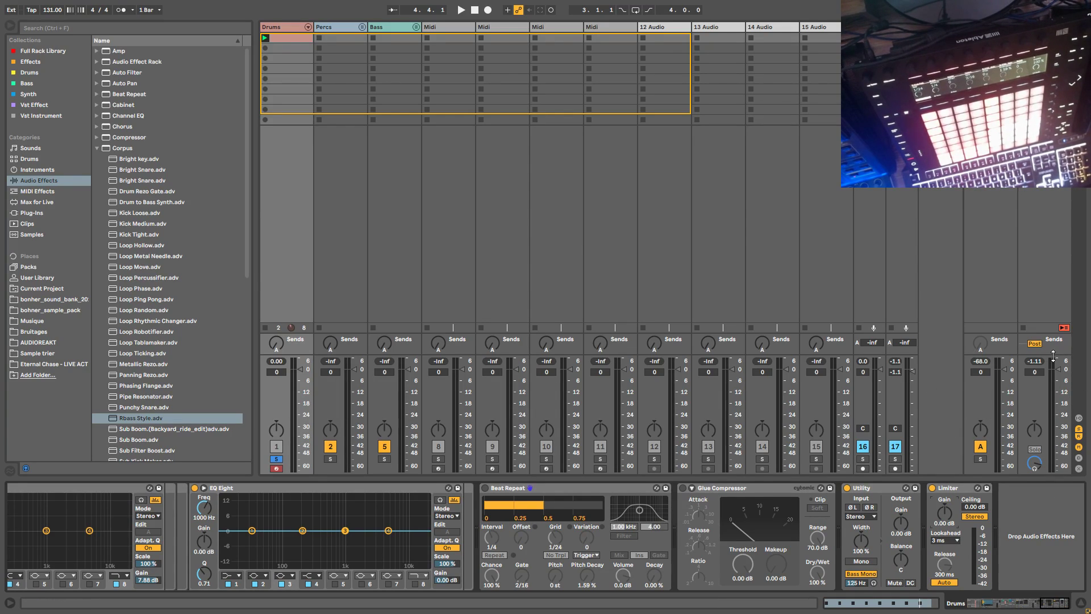
Step: Return to the Drum Rack at the start of the chain, play the kick briefly and hide the rack's chain devices
{"action": "left_click_drag", "start_coordinate": [1061, 604], "coordinate": [830, 597]}
{"action": "key", "text": "space"}
{"action": "key", "text": "space"}
{"action": "left_click", "coordinate": [20, 518]}
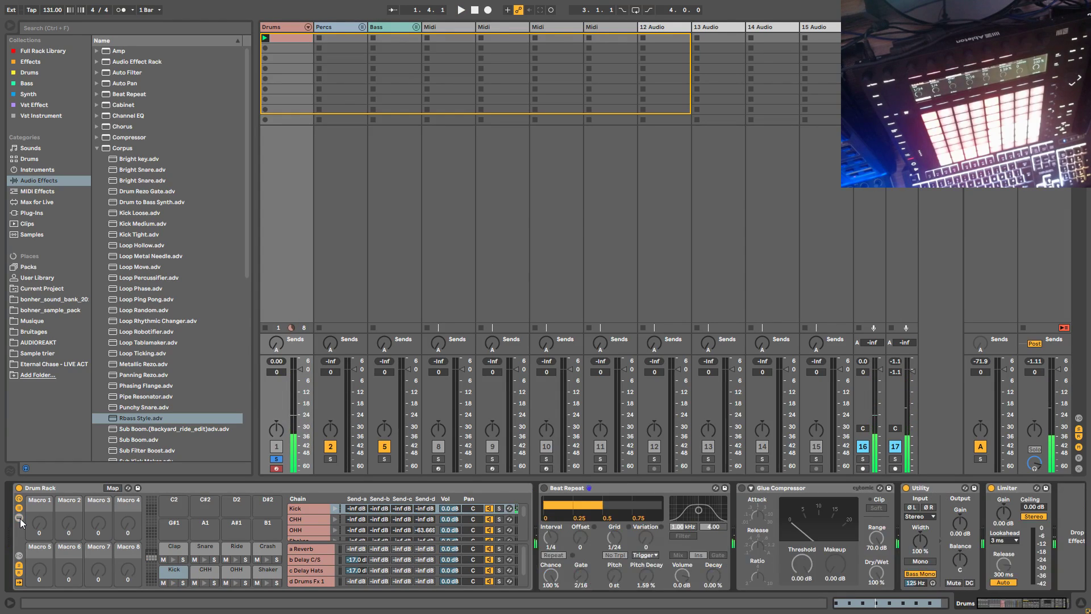
Step: Open the tom folder of the Audioreakt_EsotericTechno pack and audition the bam, doke, hamer and rond samples
{"action": "left_click", "coordinate": [37, 341]}
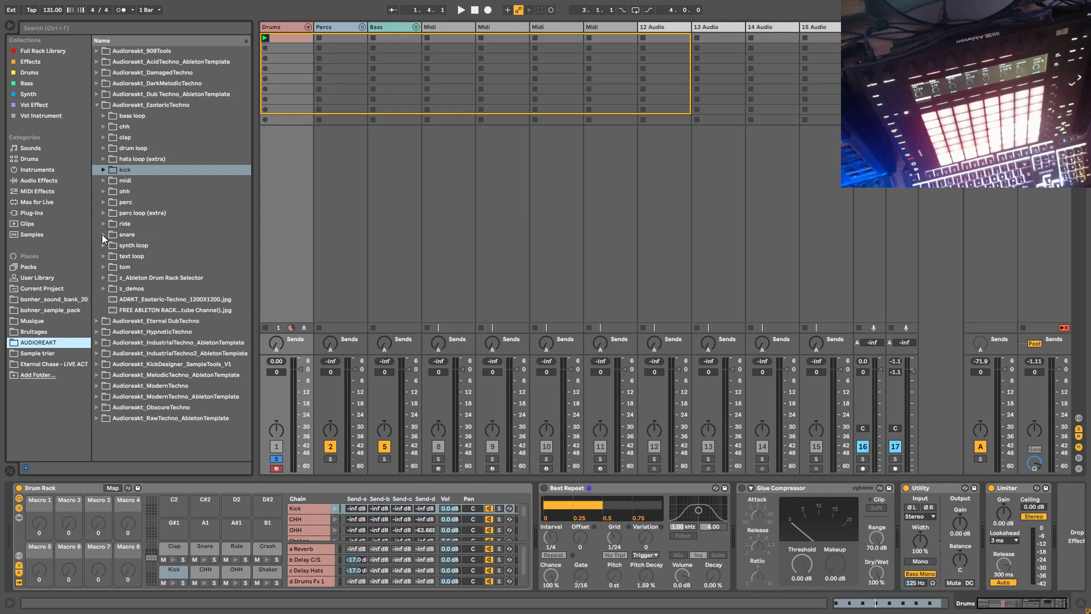
{"action": "left_click", "coordinate": [104, 266]}
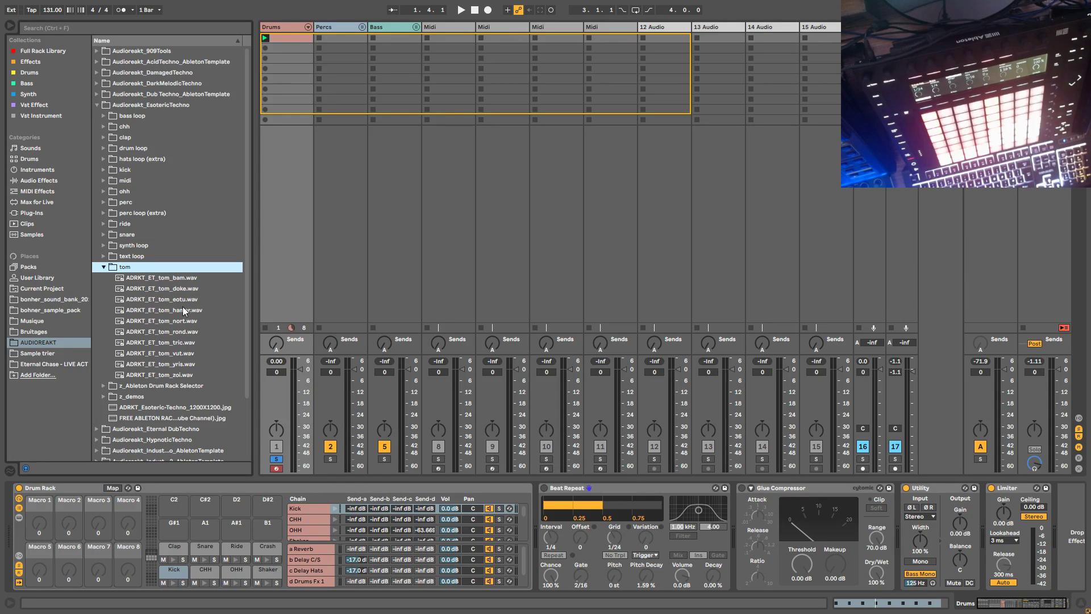
{"action": "left_click", "coordinate": [183, 280]}
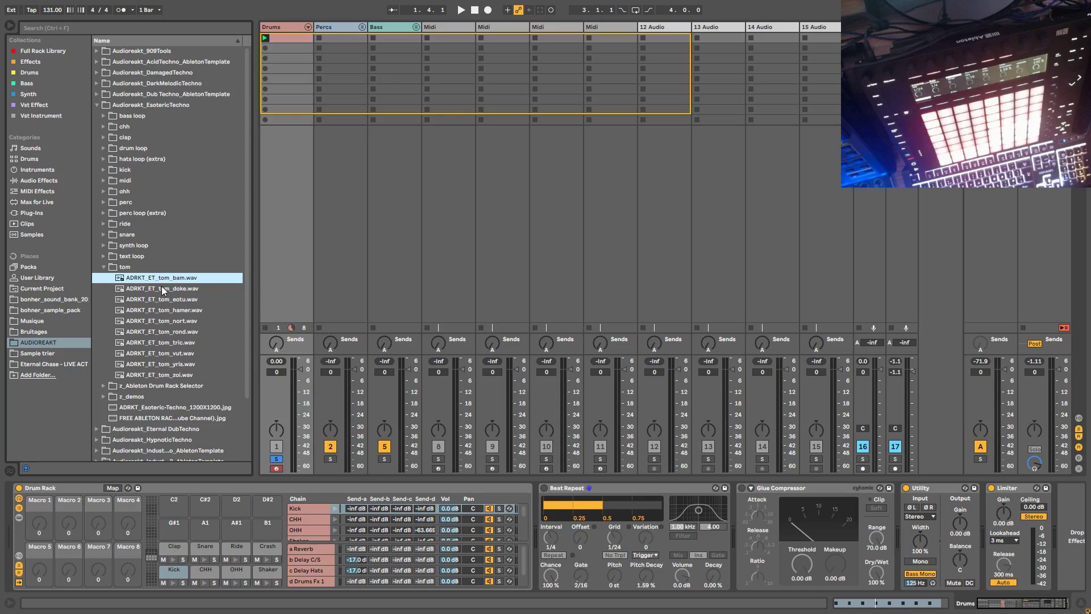
{"action": "left_click", "coordinate": [162, 291]}
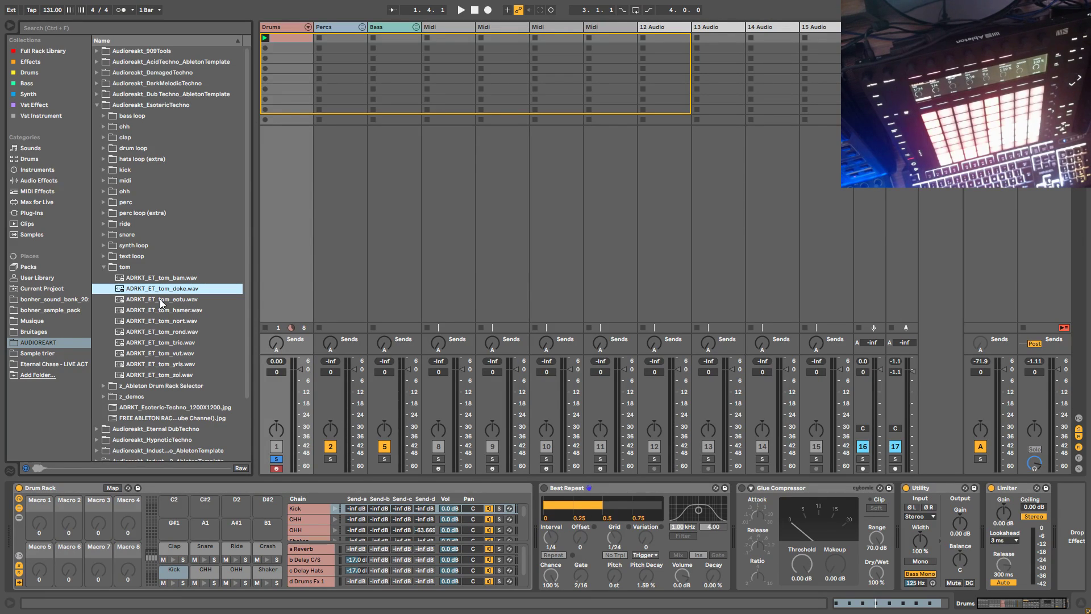
{"action": "left_click", "coordinate": [159, 311]}
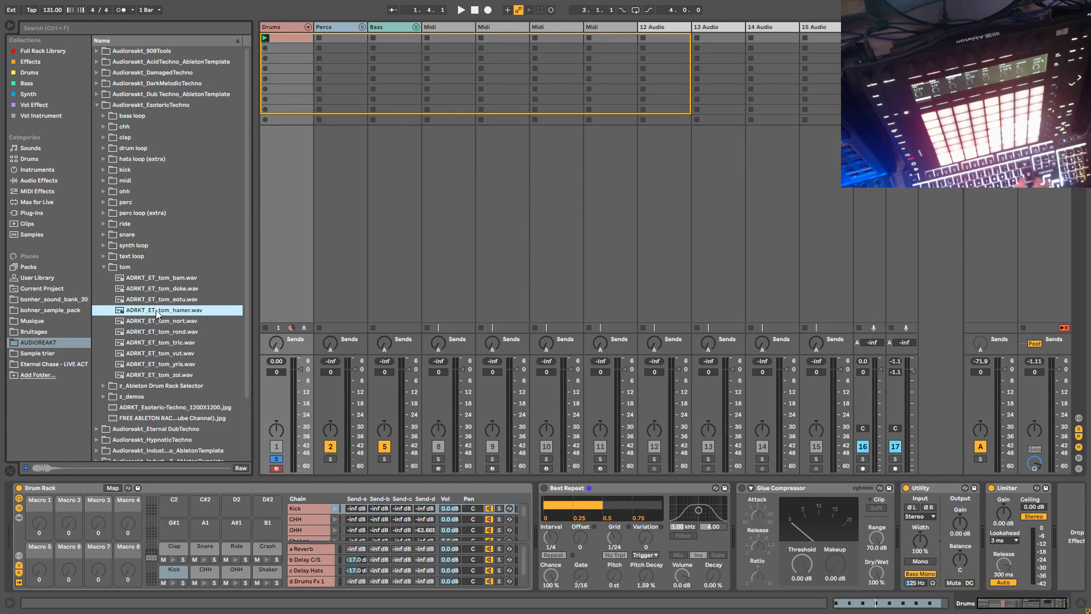
{"action": "left_click", "coordinate": [169, 332]}
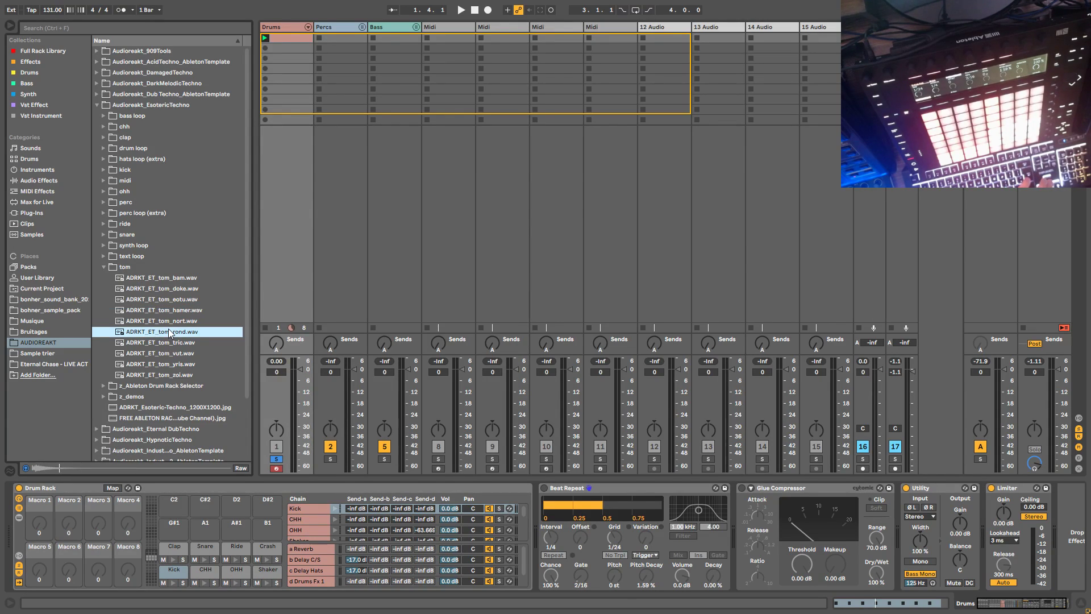
Step: Compare the remaining tom samples in the folder, from tric to zoi, and settle on ADRKT_ET_tom_vut.wav
{"action": "key", "text": "Down"}
{"action": "key", "text": "Down"}
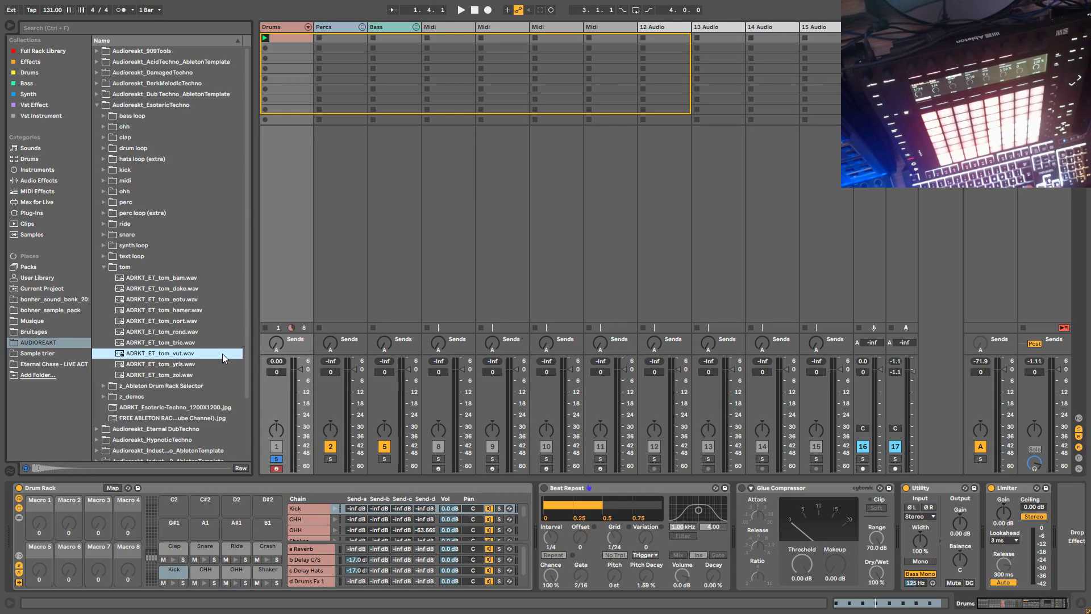
{"action": "key", "text": "Down"}
{"action": "key", "text": "Up"}
{"action": "key", "text": "Down"}
{"action": "key", "text": "Down"}
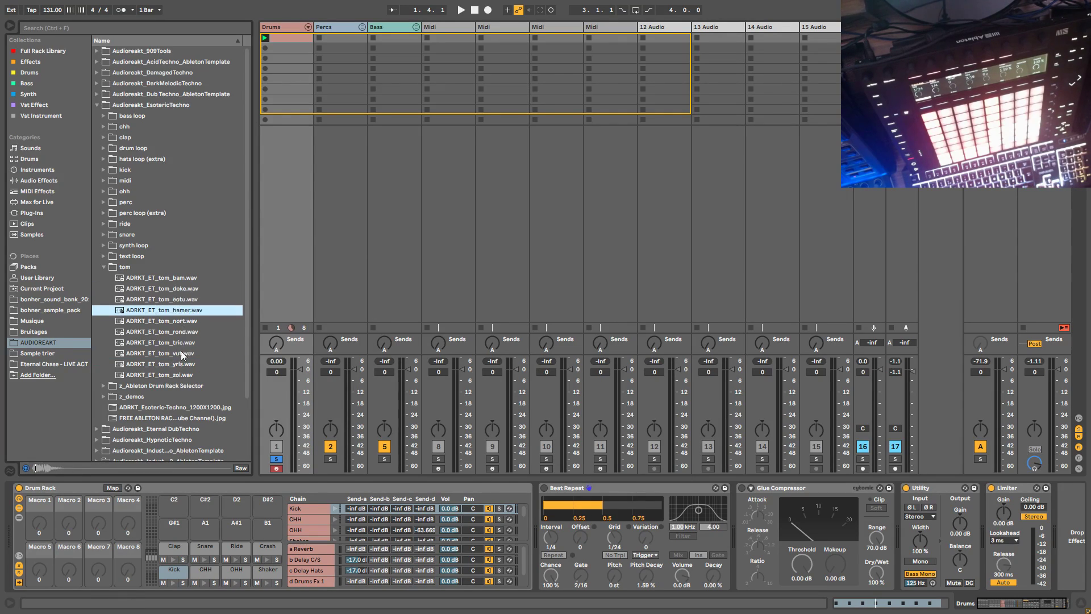
{"action": "left_click", "coordinate": [174, 374]}
{"action": "key", "text": "Up"}
{"action": "key", "text": "Up"}
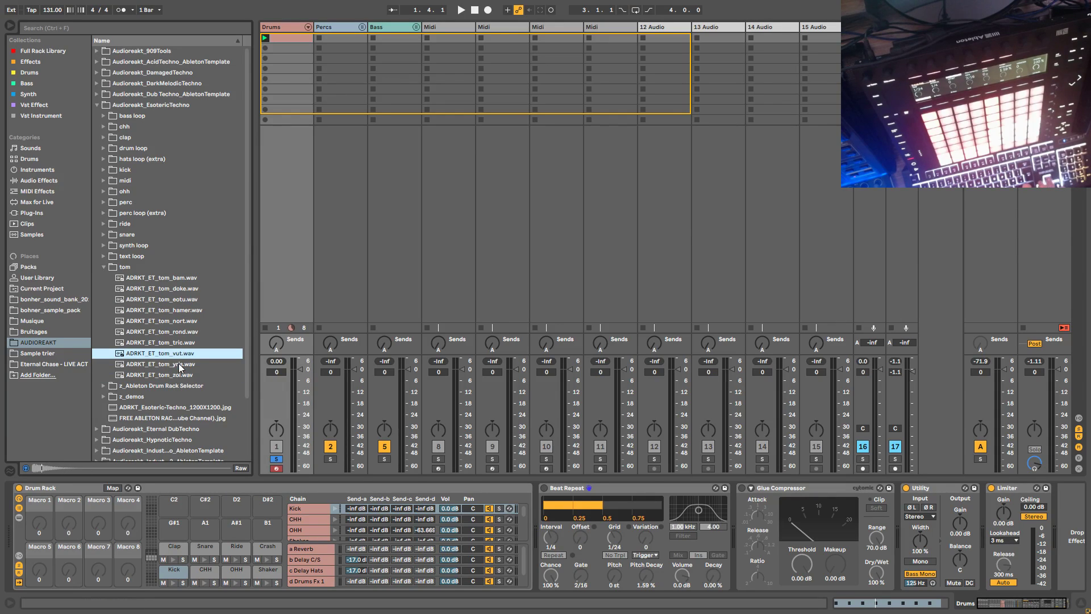
Step: Load ADRKT_ET_tom_vut.wav onto the Drum Rack's empty G#1 pad and solo that pad
{"action": "left_click_drag", "start_coordinate": [180, 359], "coordinate": [183, 527]}
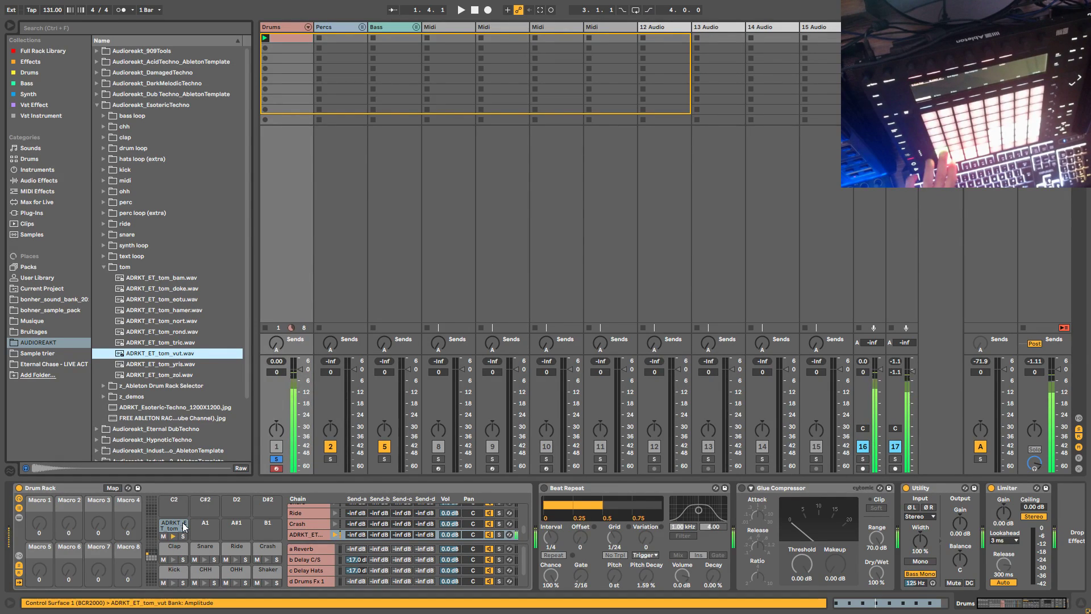
{"action": "left_click", "coordinate": [184, 537]}
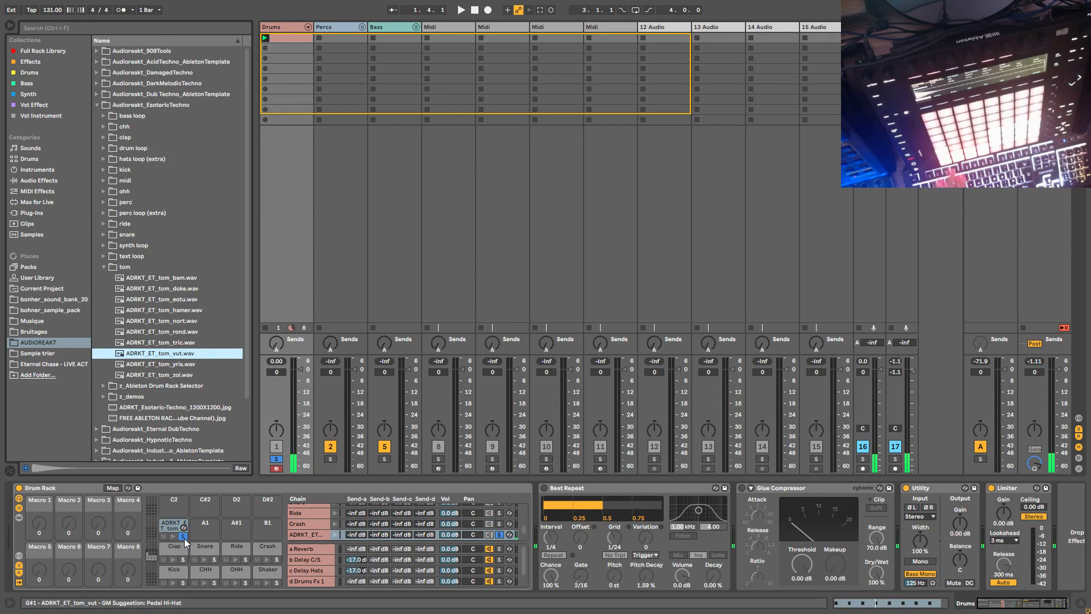
Step: Program a syncopated two-bar tom pattern around the kicks in the Drums clip, and unsolo the tom pad to hear both together
{"action": "left_click", "coordinate": [295, 37]}
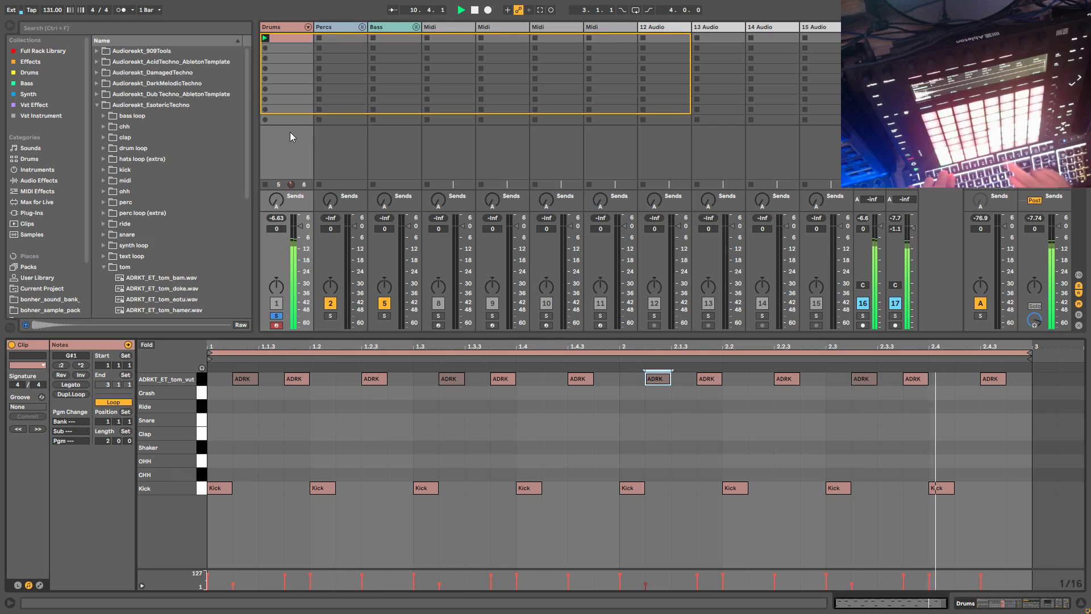
{"action": "left_click", "coordinate": [277, 316]}
{"action": "left_click", "coordinate": [277, 316]}
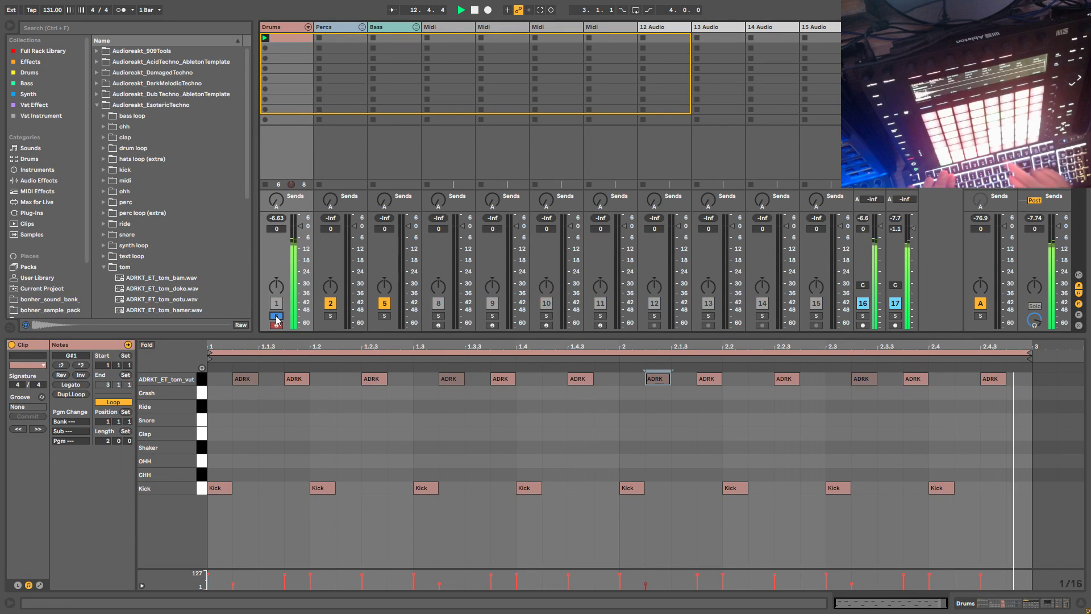
{"action": "double_click", "coordinate": [284, 27]}
{"action": "left_click", "coordinate": [182, 536]}
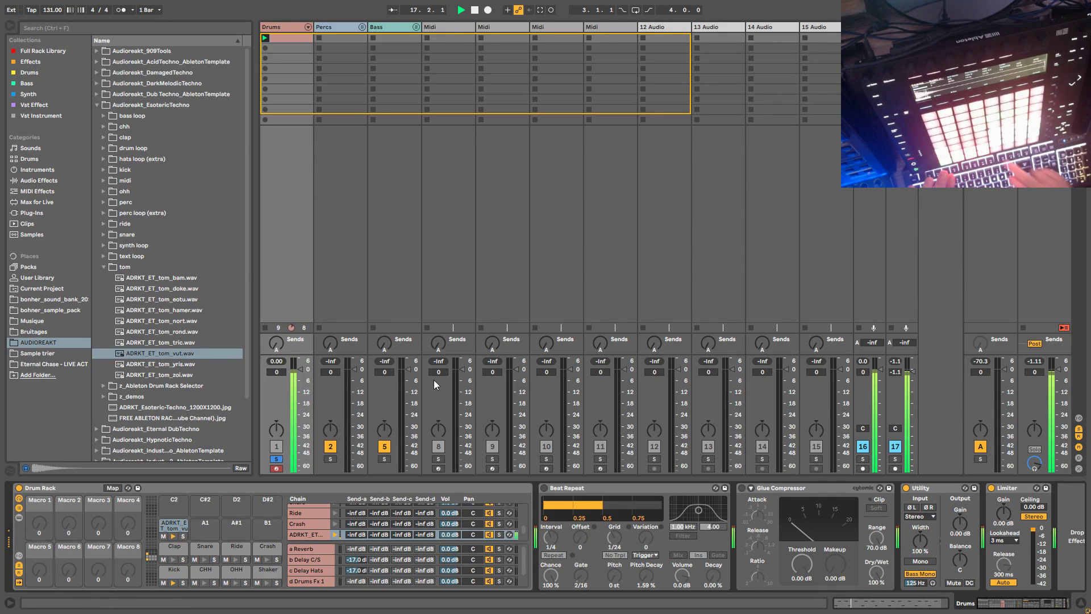
Step: Inspect the tom pad's devices, and lower the Kick chain's volume to -2.0 dB while the loop plays
{"action": "left_click", "coordinate": [174, 525]}
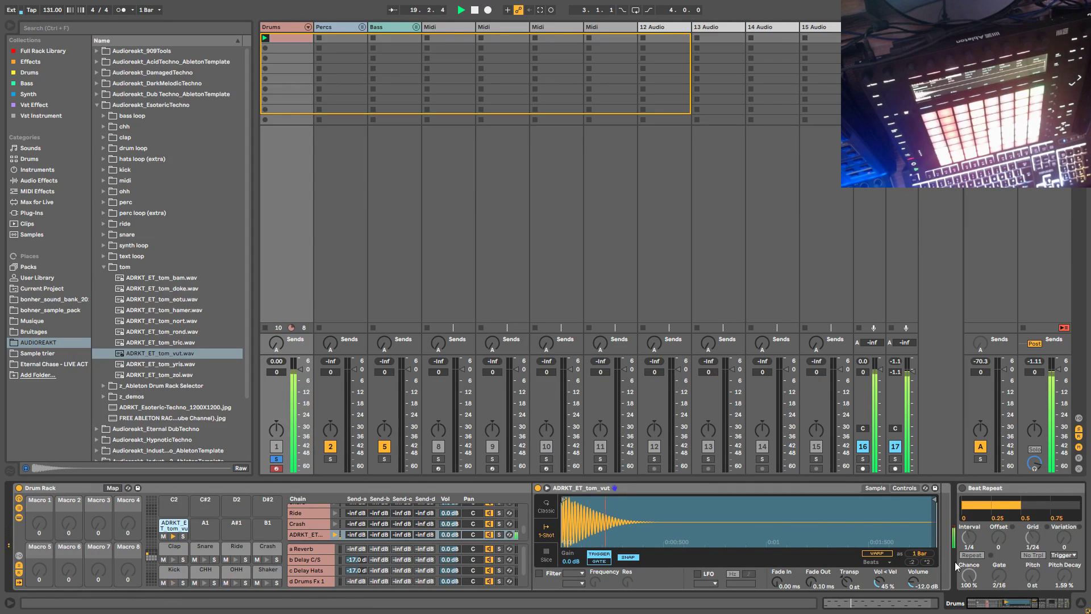
{"action": "left_click_drag", "start_coordinate": [1058, 610], "coordinate": [1003, 608]}
{"action": "left_click", "coordinate": [171, 574]}
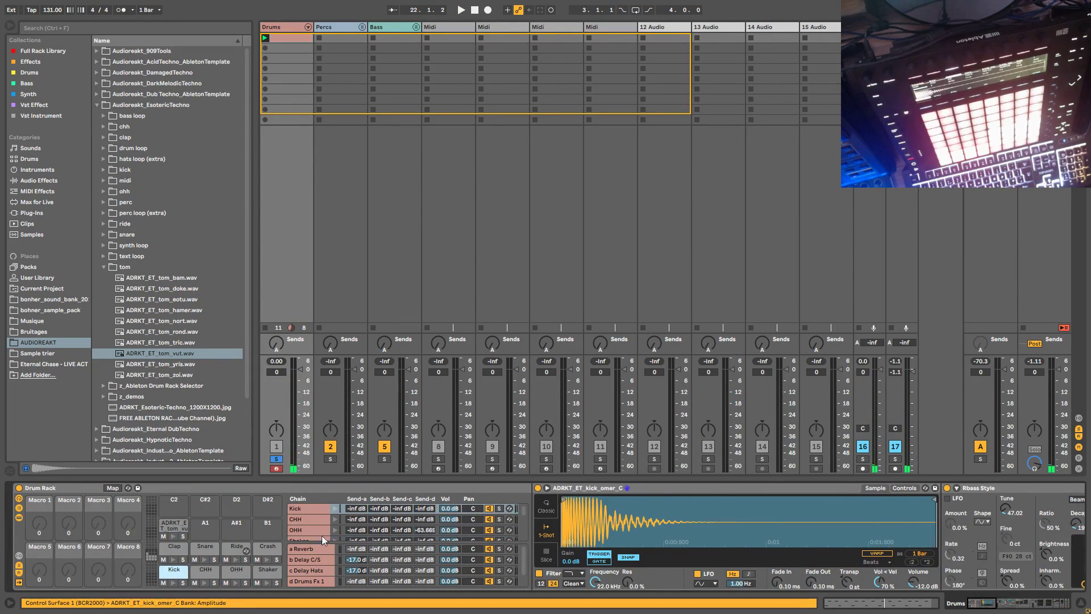
{"action": "key", "text": "space"}
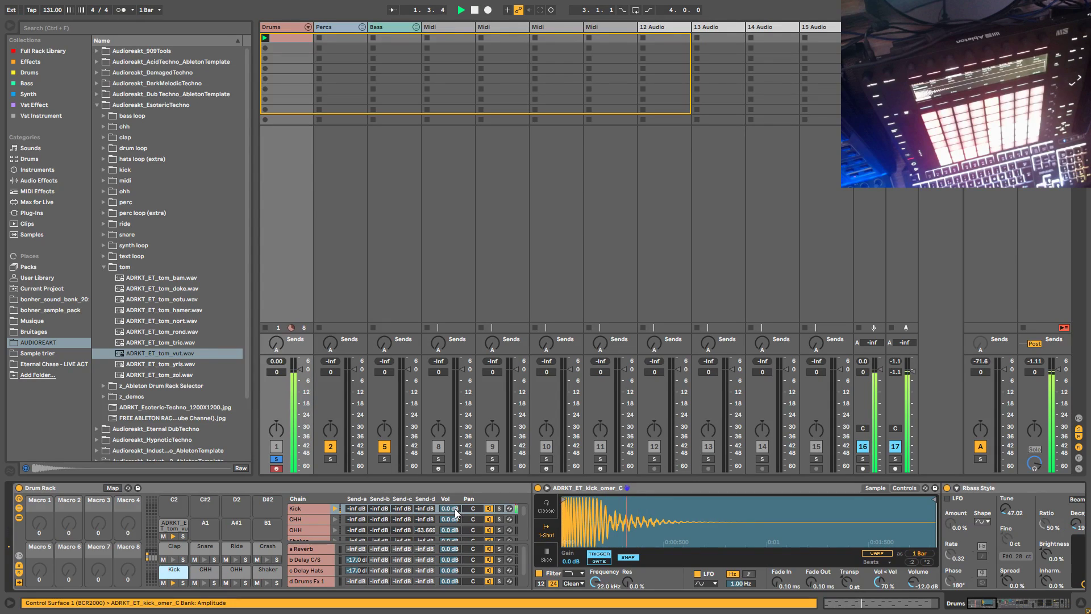
{"action": "left_click_drag", "start_coordinate": [455, 509], "coordinate": [455, 514]}
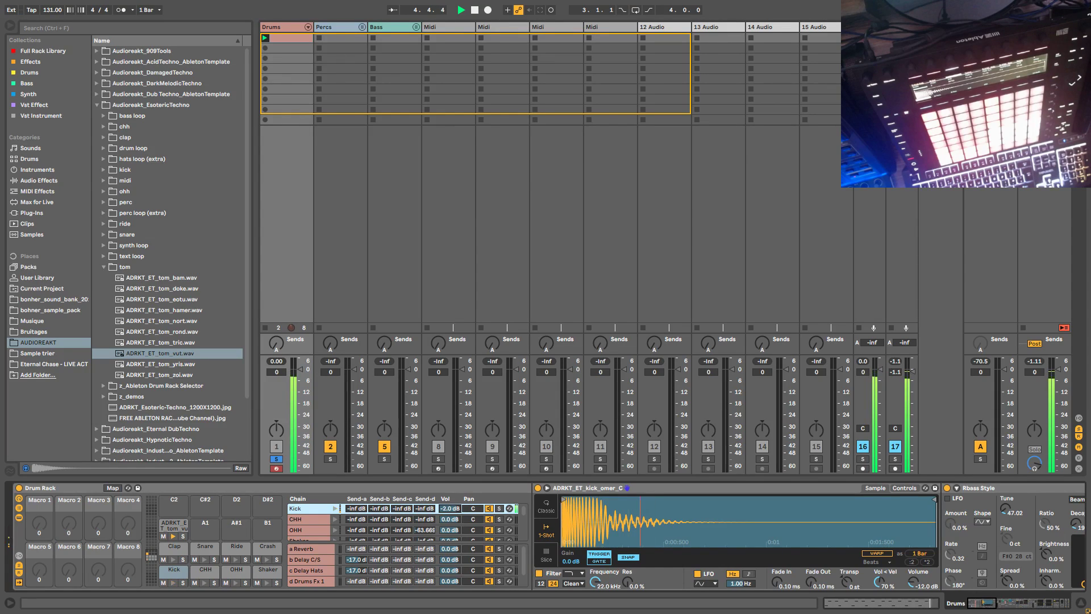
Step: Listen to the tom pad soloed, preview ADRKT_ET_tom_yris.wav and play the full loop again
{"action": "left_click", "coordinate": [173, 526]}
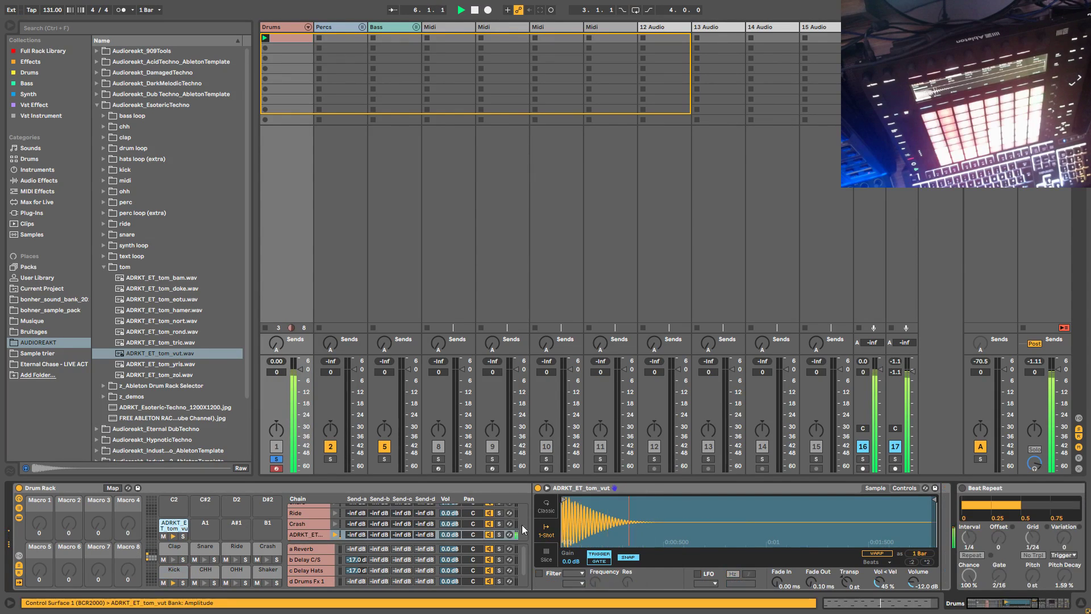
{"action": "left_click", "coordinate": [183, 536]}
{"action": "key", "text": "space"}
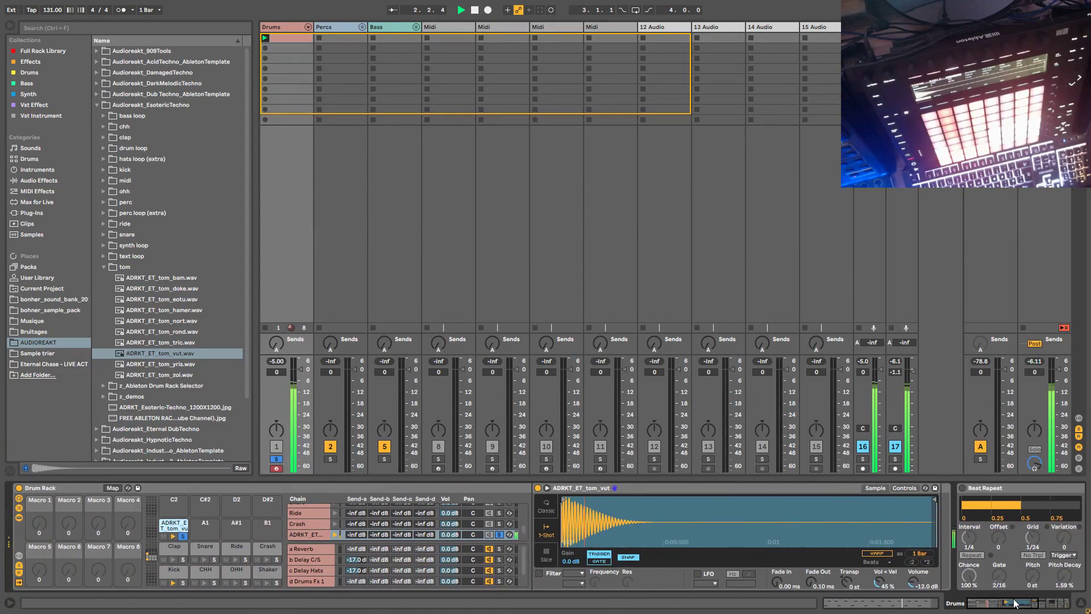
{"action": "left_click", "coordinate": [176, 367]}
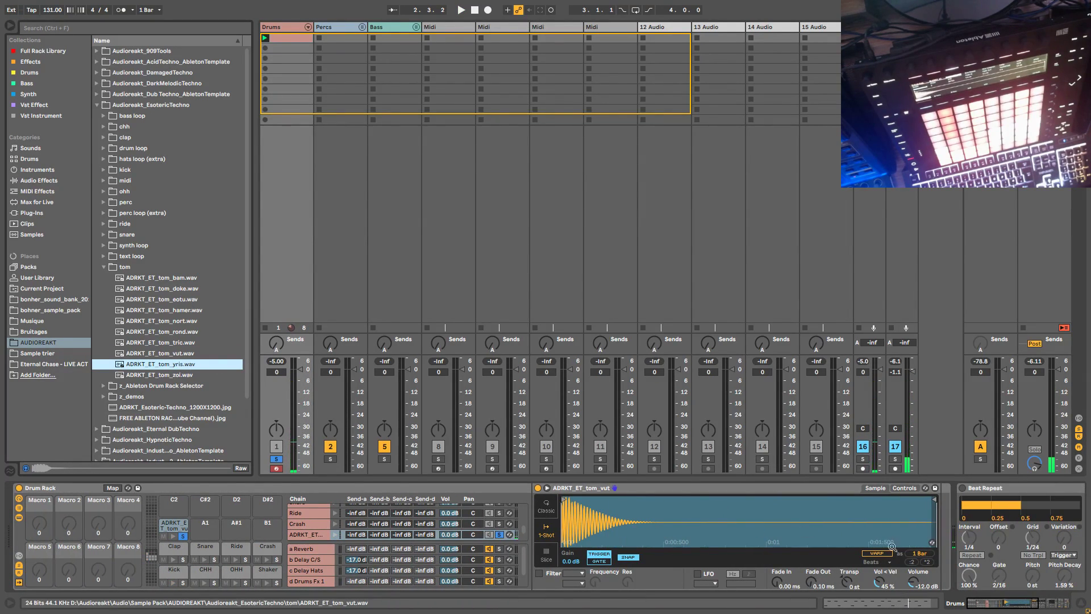
{"action": "key", "text": "space"}
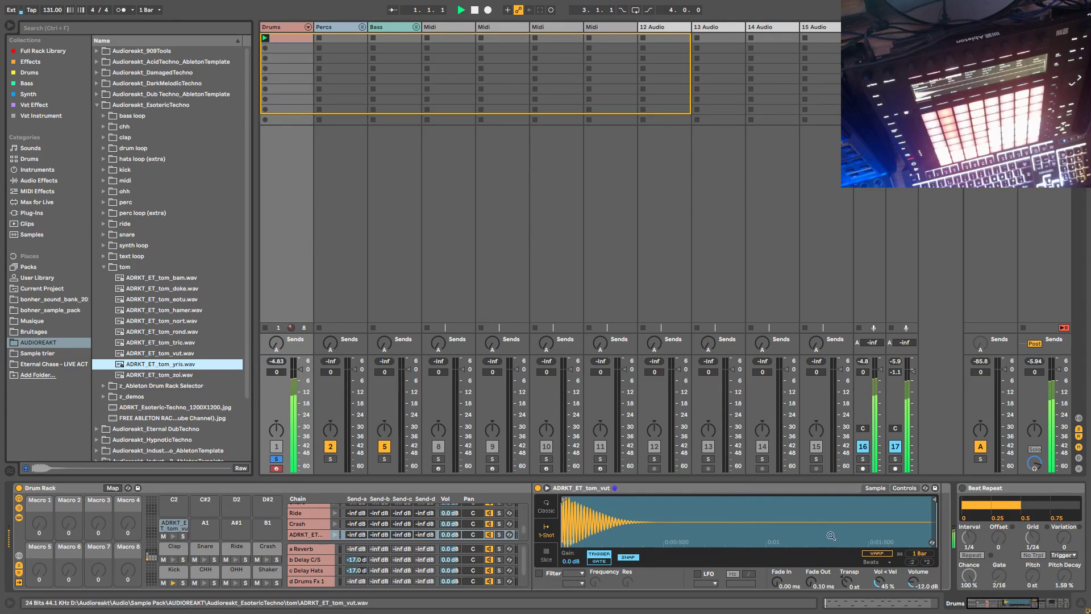
Step: Hot-swap the tom through the other samples in the folder while the loop plays, and return to ADRKT_ET_tom_vut.wav
{"action": "key", "text": "q"}
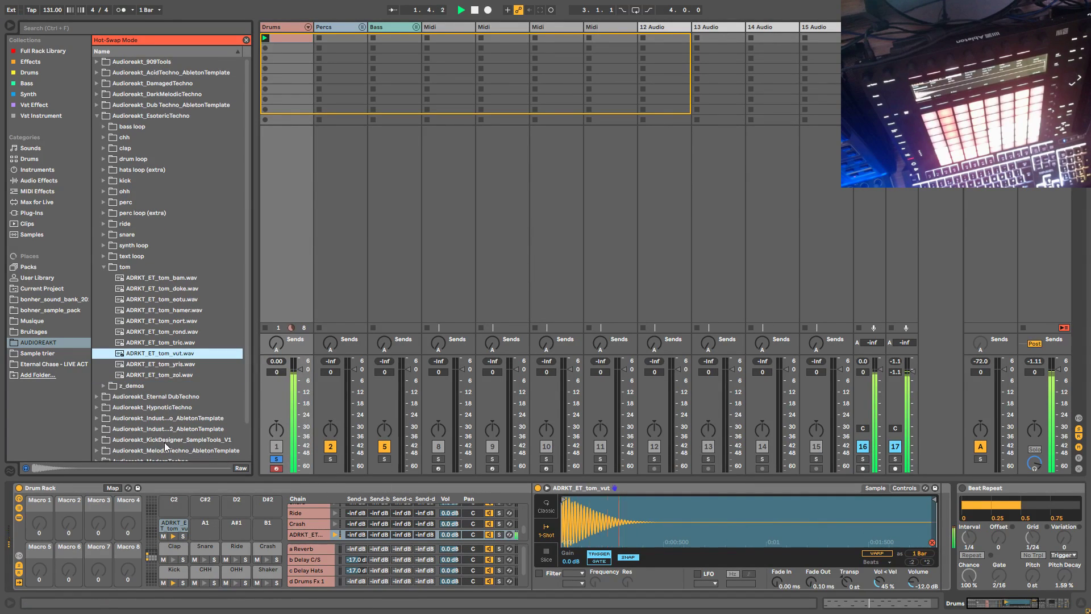
{"action": "double_click", "coordinate": [146, 365]}
{"action": "double_click", "coordinate": [163, 375]}
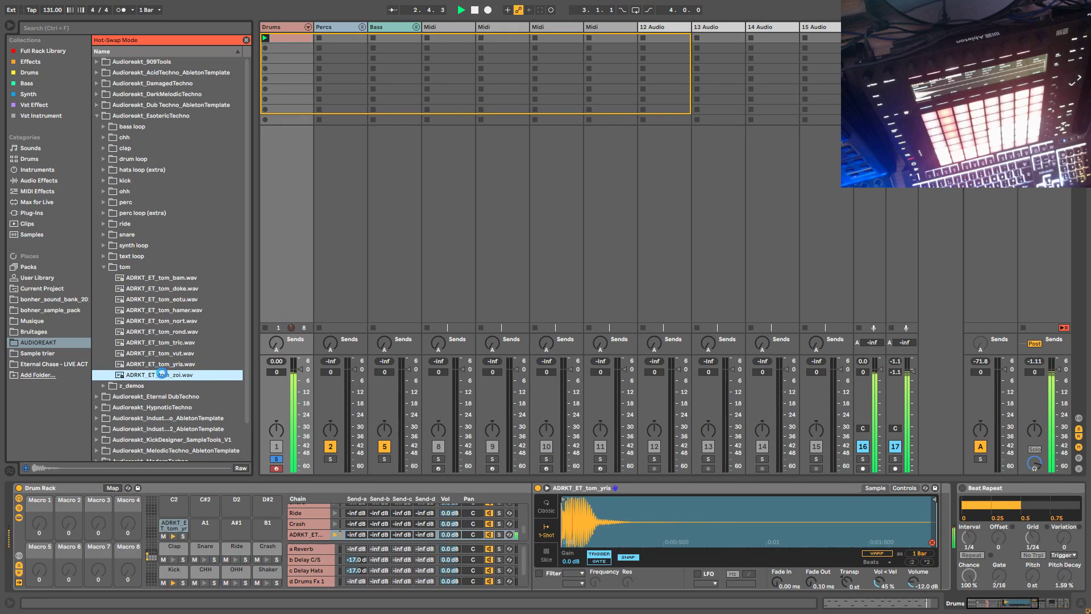
{"action": "double_click", "coordinate": [166, 343]}
{"action": "double_click", "coordinate": [169, 332]}
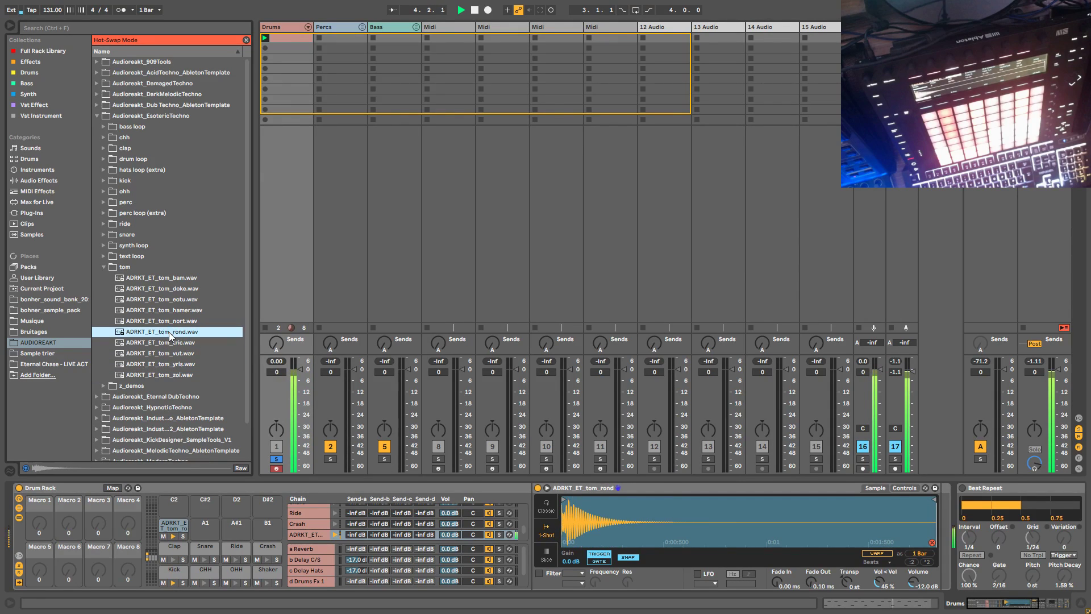
{"action": "double_click", "coordinate": [181, 321]}
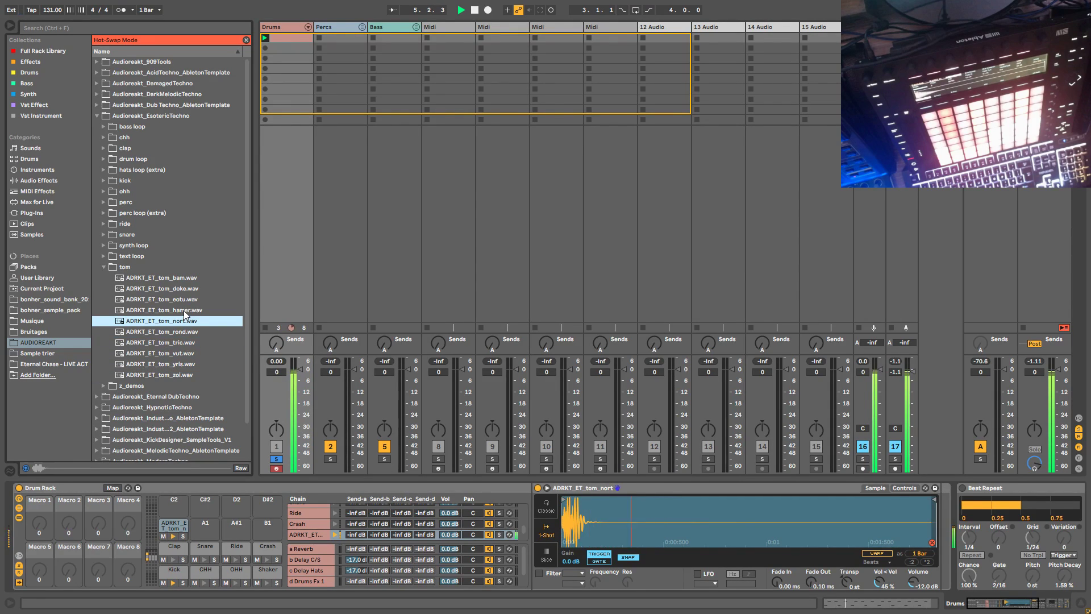
{"action": "double_click", "coordinate": [184, 311]}
{"action": "double_click", "coordinate": [184, 299]}
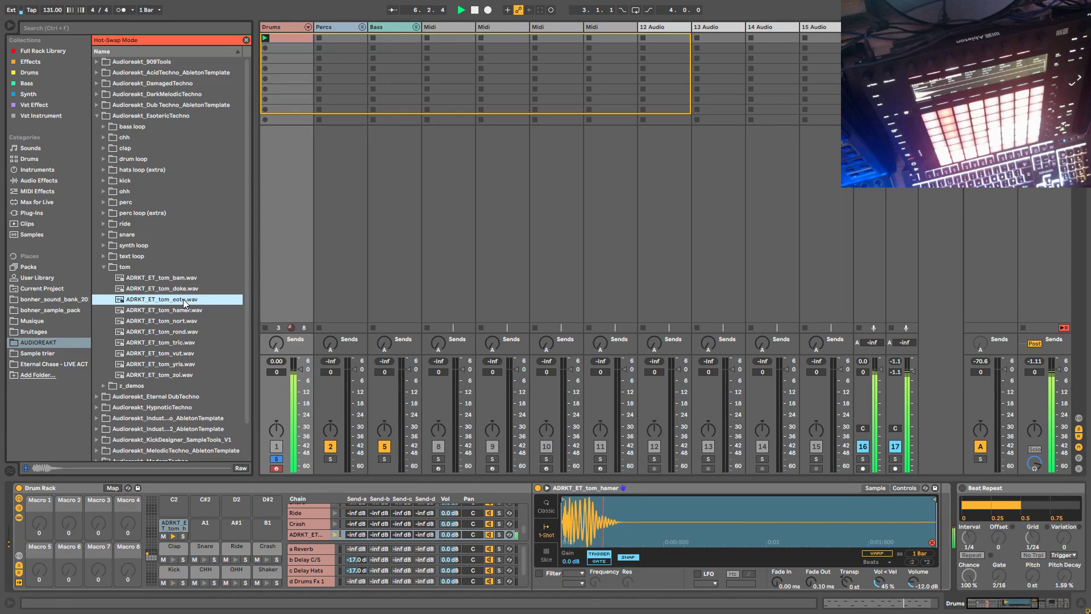
{"action": "double_click", "coordinate": [184, 289]}
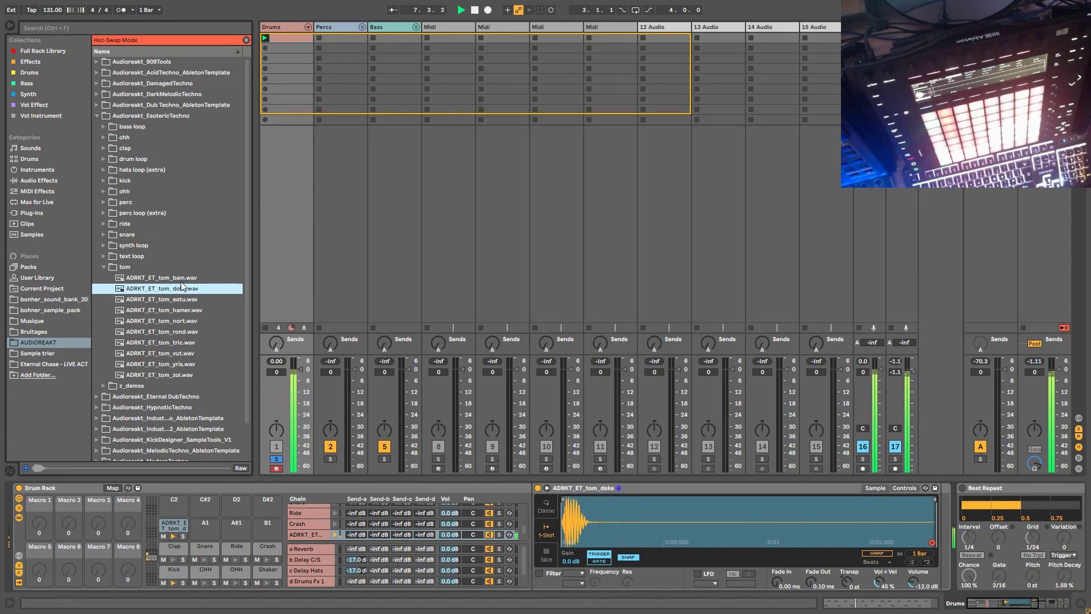
{"action": "double_click", "coordinate": [181, 279]}
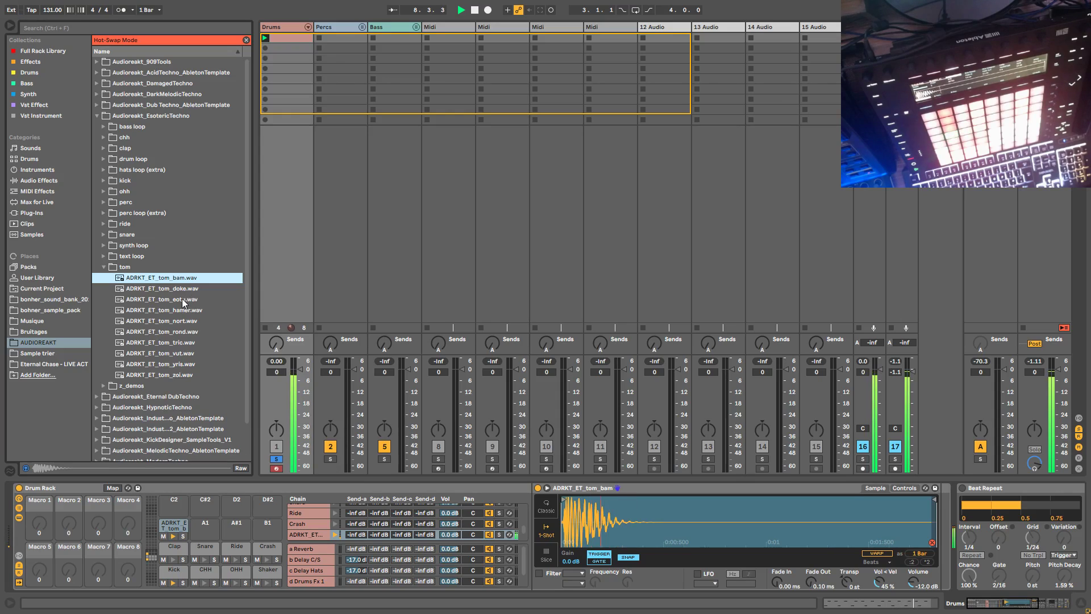
{"action": "double_click", "coordinate": [182, 298]}
{"action": "double_click", "coordinate": [185, 352]}
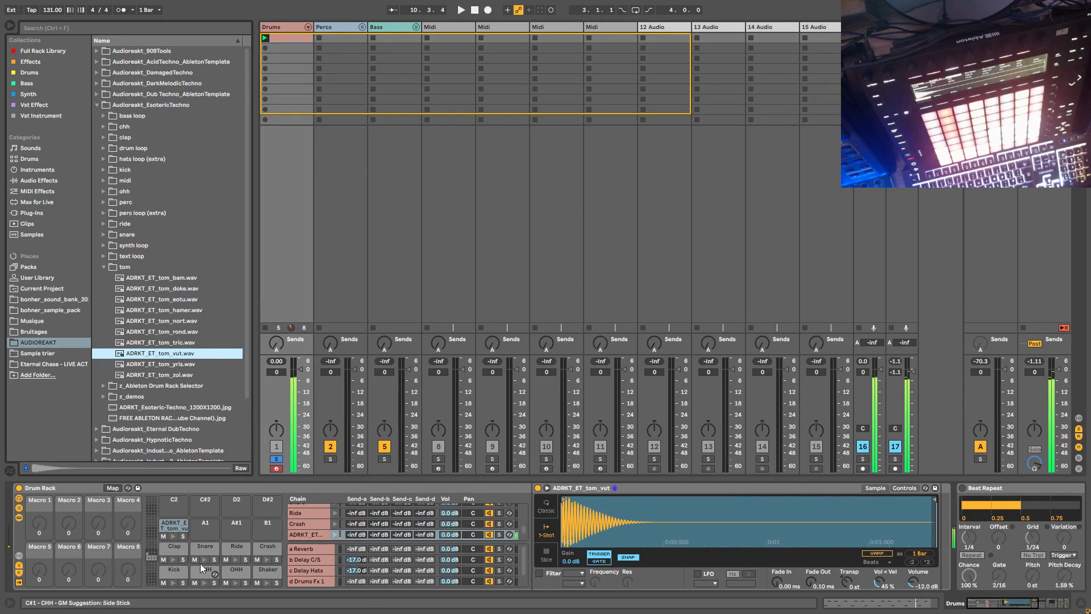
Step: Solo the tom pad, add an EQ Eight after its sampler and start playback
{"action": "left_click", "coordinate": [182, 536]}
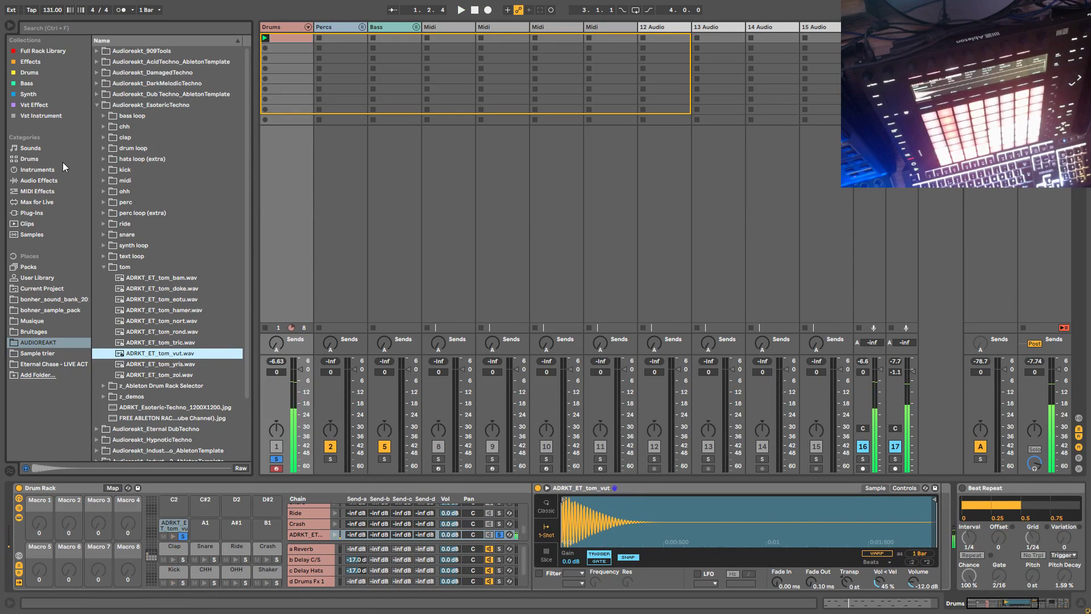
{"action": "left_click", "coordinate": [39, 182]}
{"action": "left_click", "coordinate": [96, 148]}
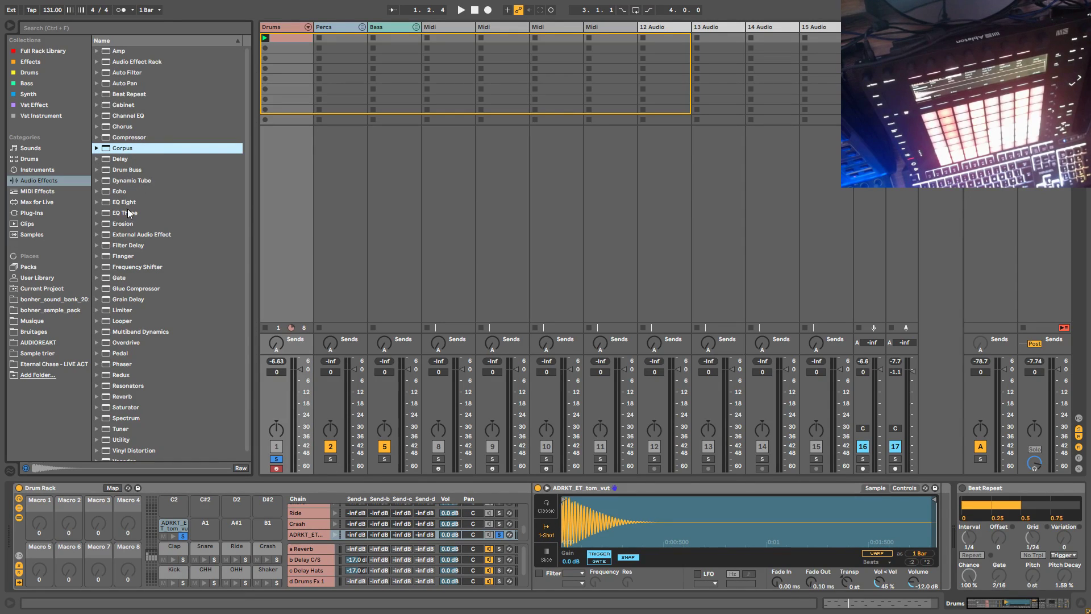
{"action": "left_click_drag", "start_coordinate": [129, 203], "coordinate": [944, 535]}
{"action": "key", "text": "space"}
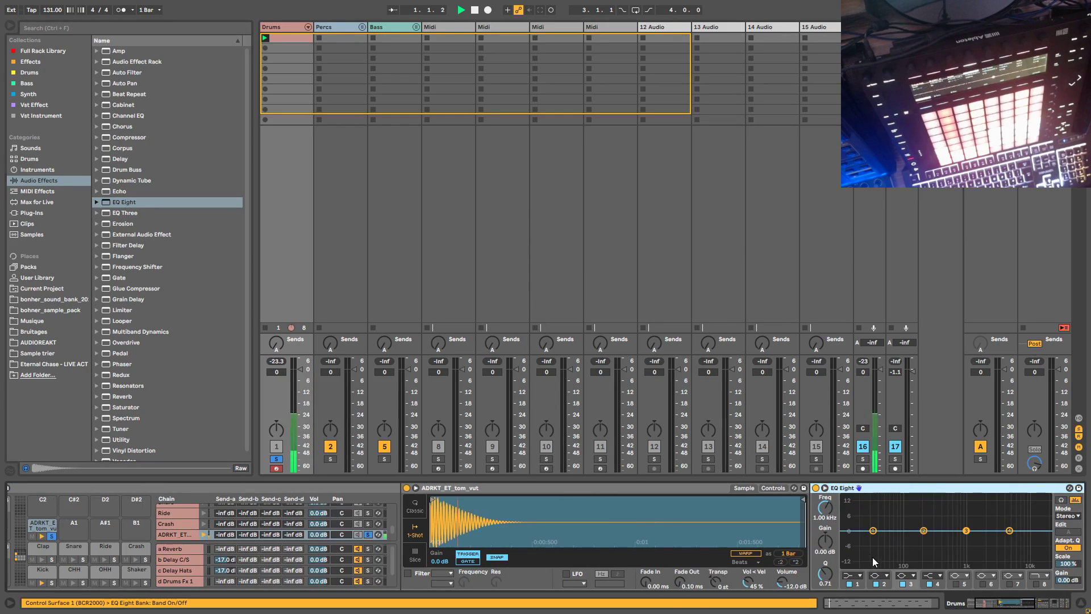
Step: Turn the tom EQ's band 1 into a low cut and boost band 2 by 5.83 dB at 938 Hz
{"action": "left_click", "coordinate": [853, 575]}
{"action": "left_click", "coordinate": [857, 525]}
{"action": "left_click_drag", "start_coordinate": [872, 530], "coordinate": [964, 518]}
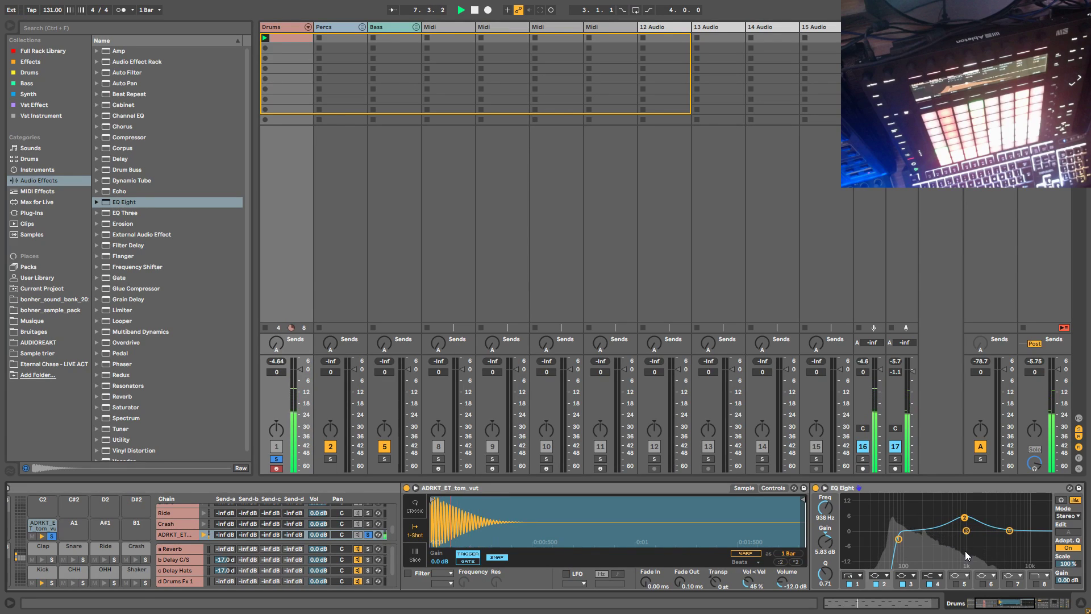
Step: Compare the tom with EQ band 2 off and on, and refine the EQ with a 74.2 Hz low cut and a deep, narrow band 3 cut
{"action": "left_click", "coordinate": [879, 582]}
{"action": "left_click", "coordinate": [879, 582]}
{"action": "scroll", "coordinate": [968, 533], "scroll_direction": "up", "scroll_amount": 5}
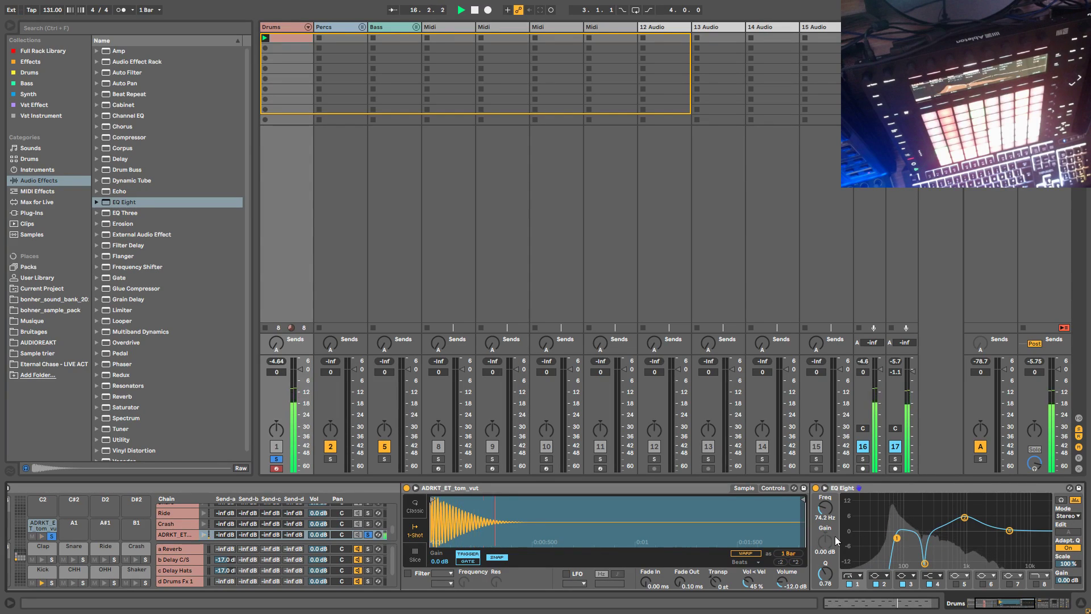
Step: Add a Saturator after the tom's EQ Eight and raise its drive to 4.57 dB
{"action": "scroll", "coordinate": [1011, 606], "scroll_direction": "right", "scroll_amount": 5}
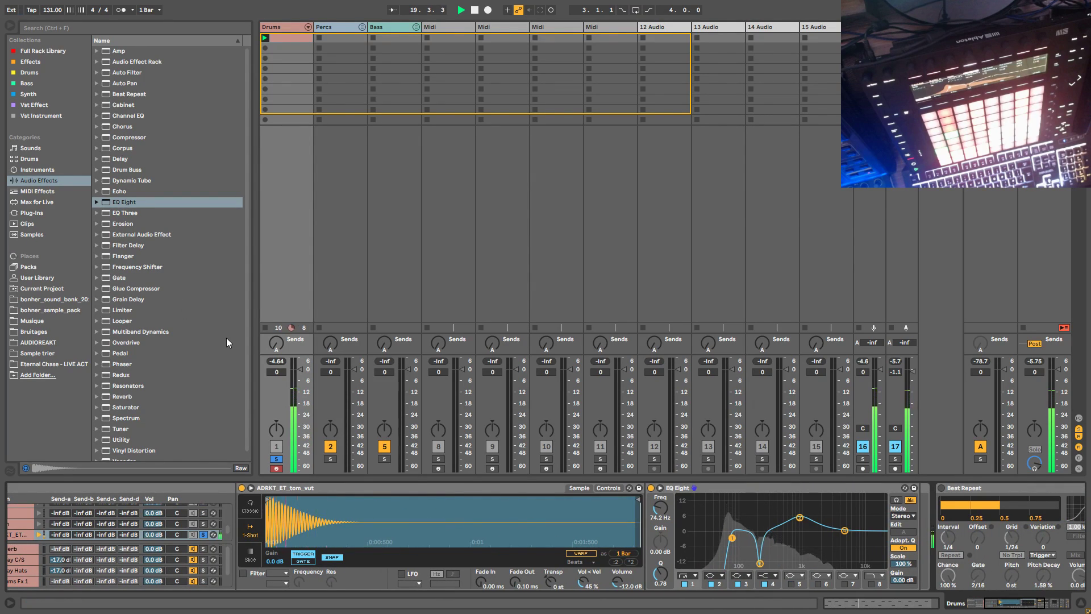
{"action": "left_click_drag", "start_coordinate": [125, 407], "coordinate": [918, 537]}
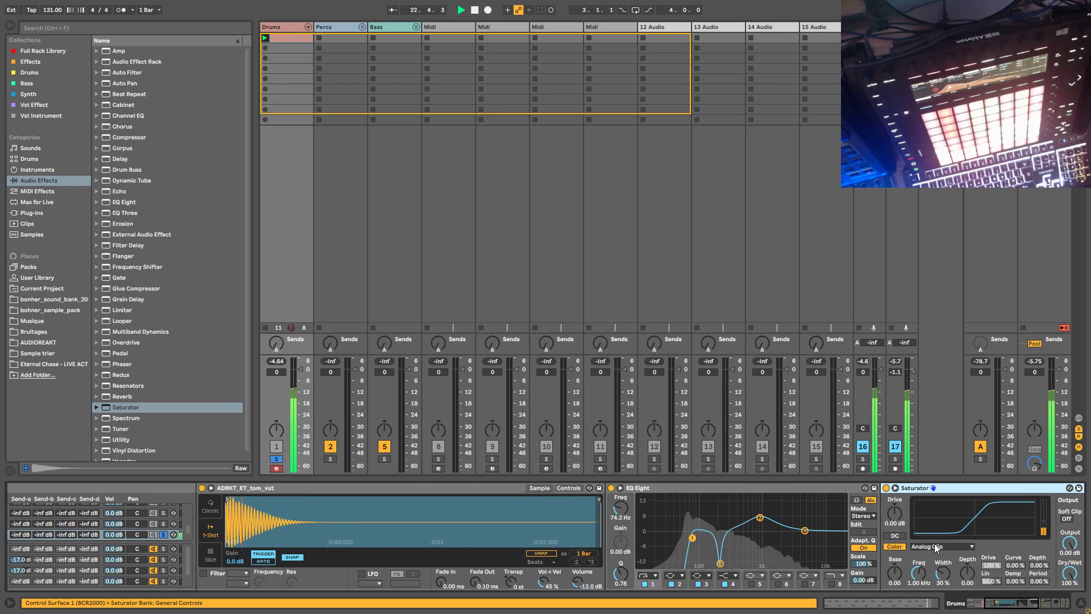
{"action": "left_click_drag", "start_coordinate": [884, 516], "coordinate": [884, 512]}
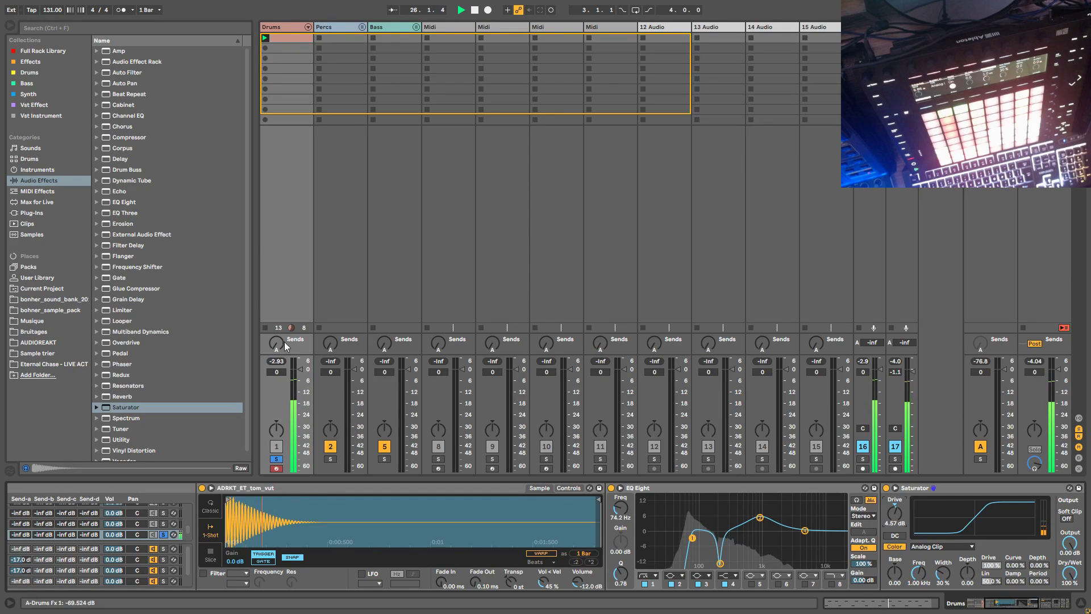
Step: Add a Pedal after the Saturator, compare Fuzz with Distort, and keep Distort with 7.1% gain and 43% treble
{"action": "scroll", "coordinate": [159, 424], "scroll_direction": "down", "scroll_amount": 1}
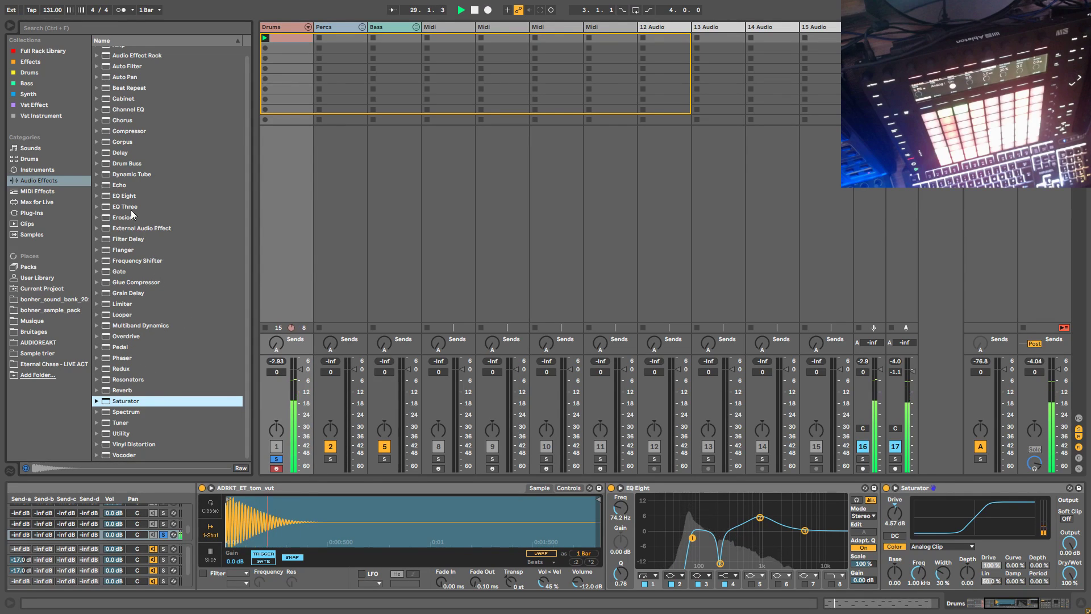
{"action": "scroll", "coordinate": [141, 350], "scroll_direction": "up", "scroll_amount": 1}
{"action": "left_click", "coordinate": [141, 352]}
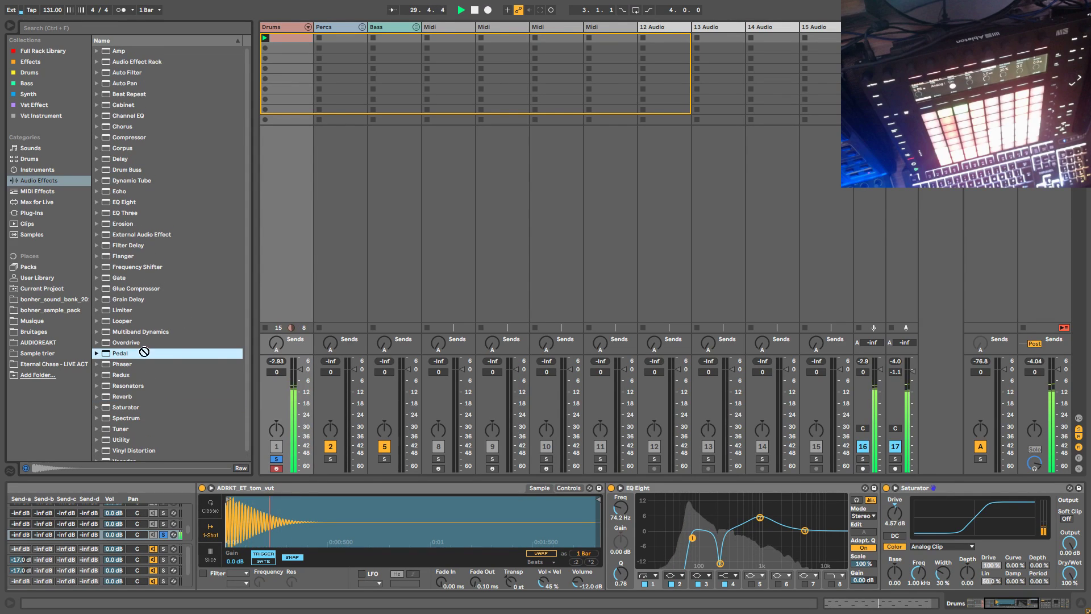
{"action": "left_click", "coordinate": [906, 565]}
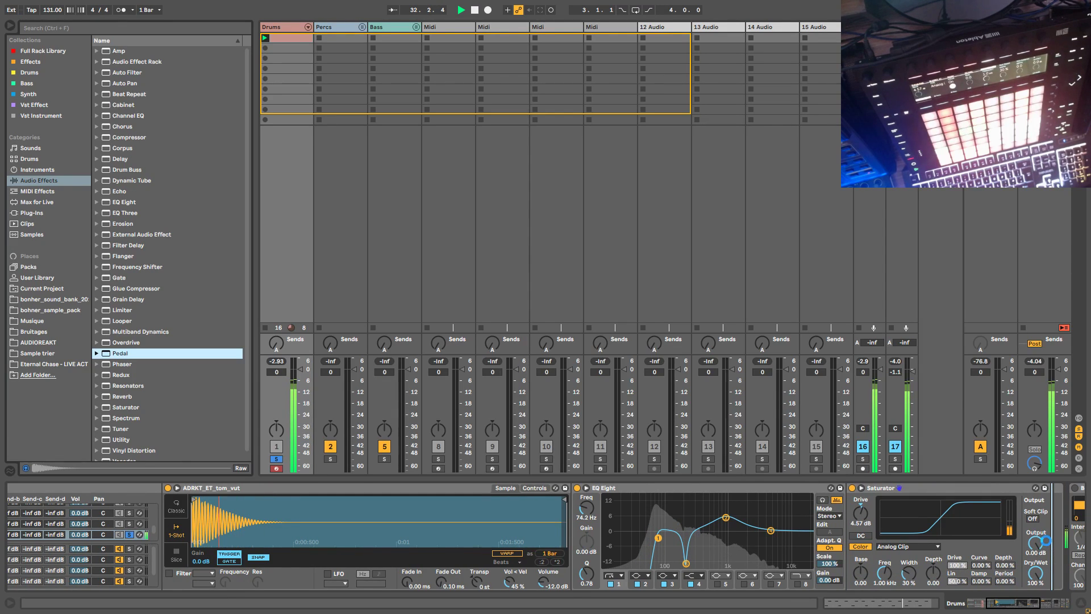
{"action": "key", "text": "Return"}
{"action": "left_click", "coordinate": [813, 528]}
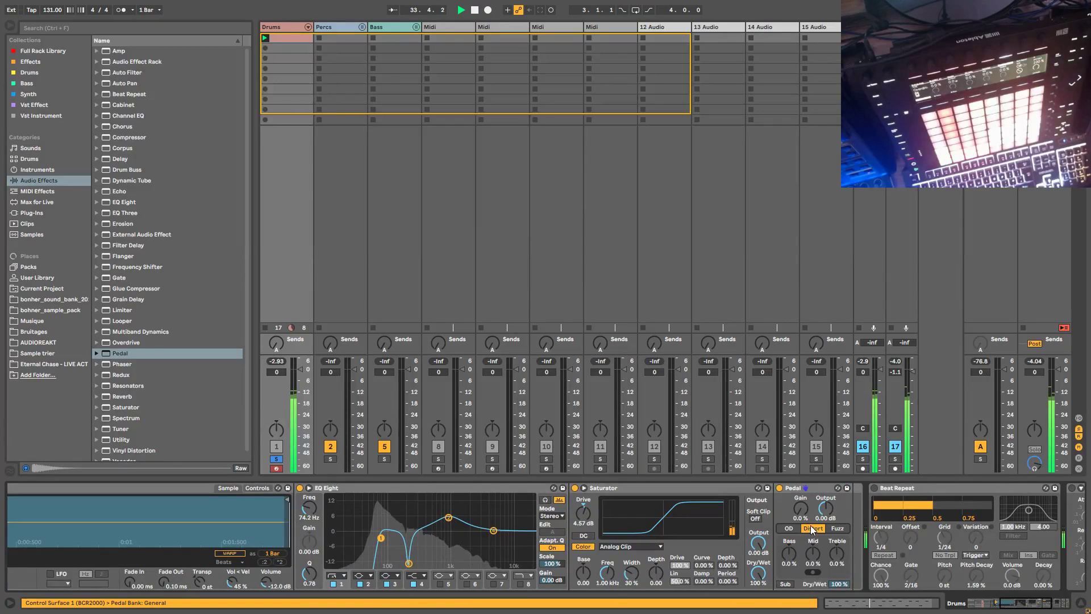
{"action": "left_click_drag", "start_coordinate": [838, 552], "coordinate": [837, 523]}
{"action": "left_click", "coordinate": [836, 528]}
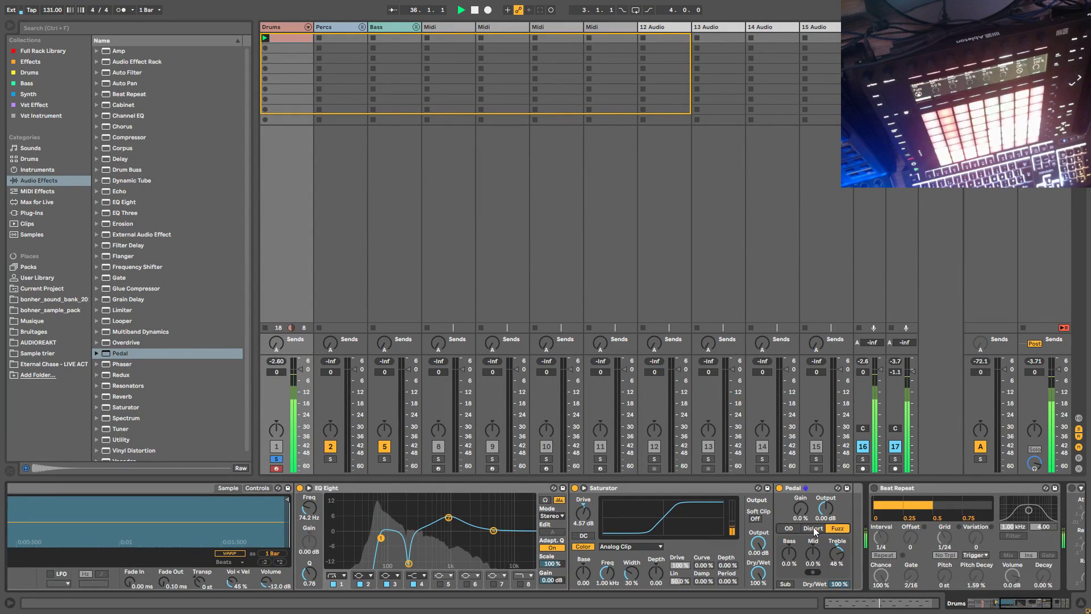
{"action": "left_click", "coordinate": [817, 531]}
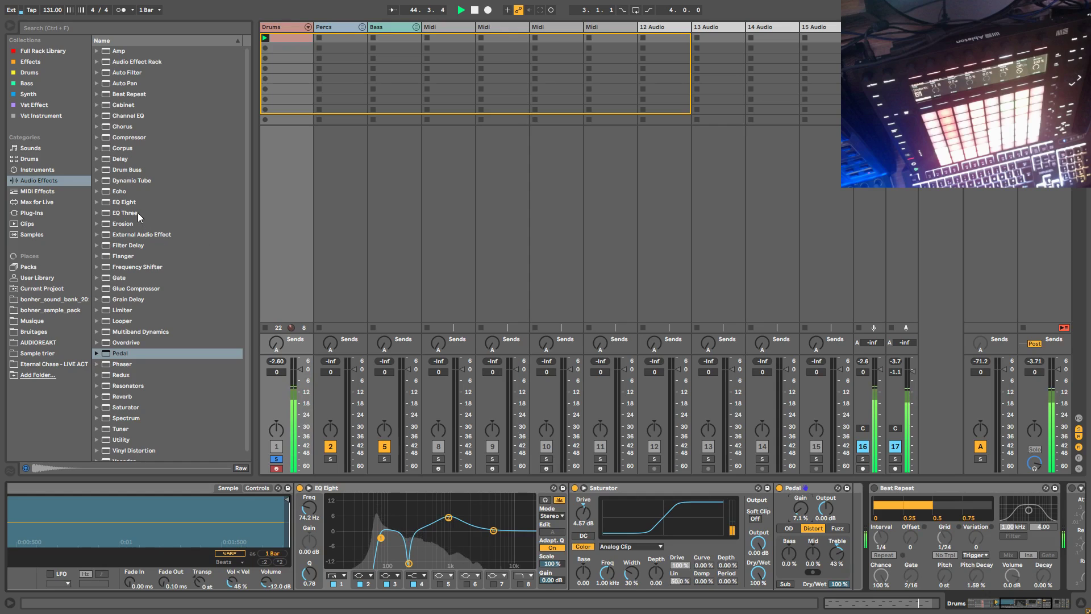
Step: Add an Echo after the Pedal and set its dry/wet to 21%
{"action": "left_click", "coordinate": [116, 192]}
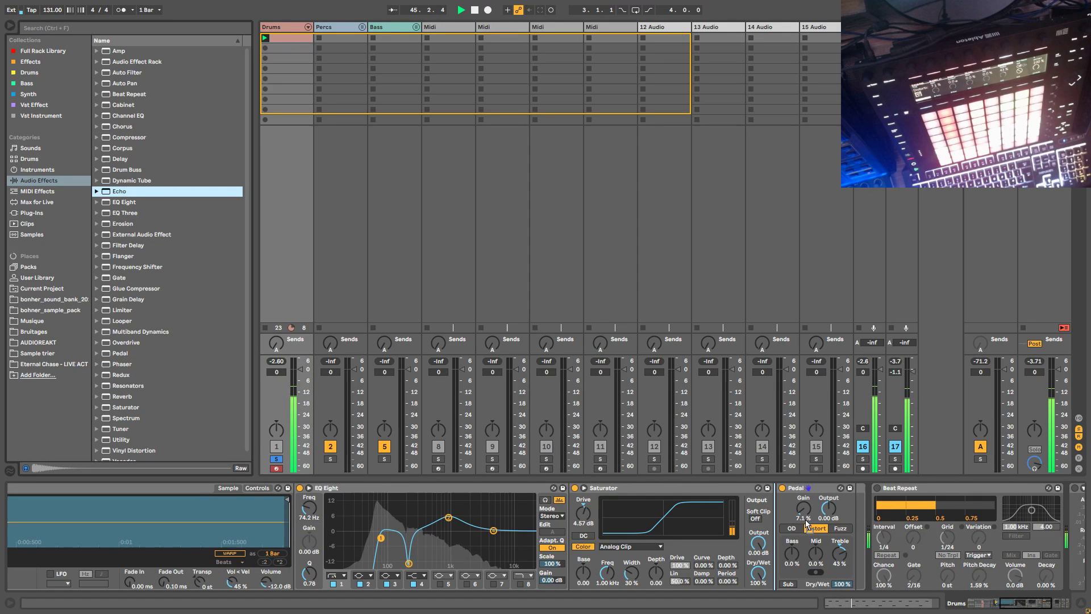
{"action": "key", "text": "Return"}
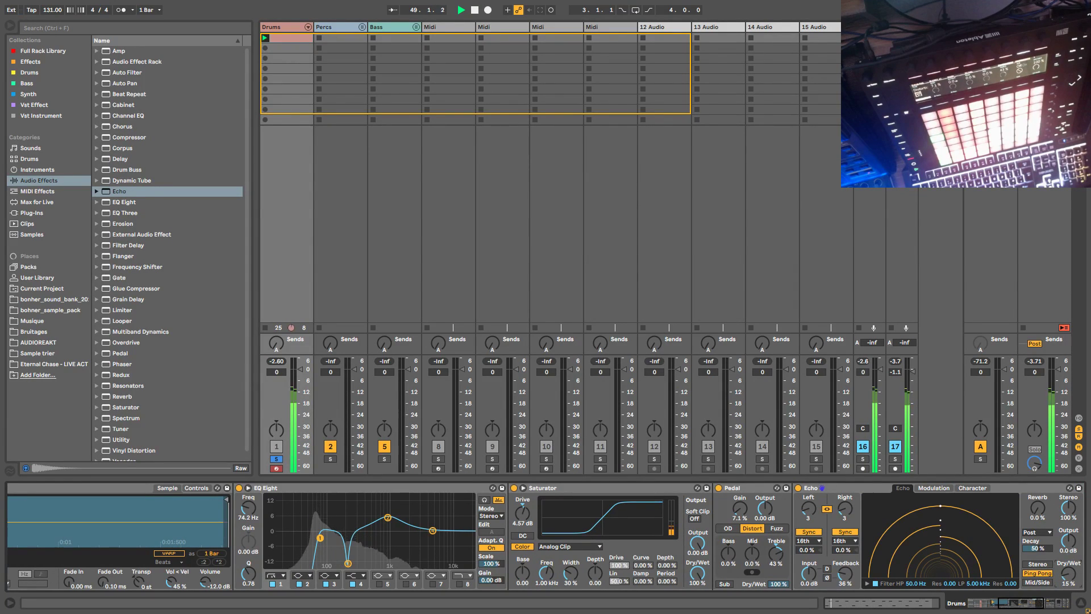
{"action": "left_click", "coordinate": [1043, 608]}
{"action": "left_click", "coordinate": [1044, 608]}
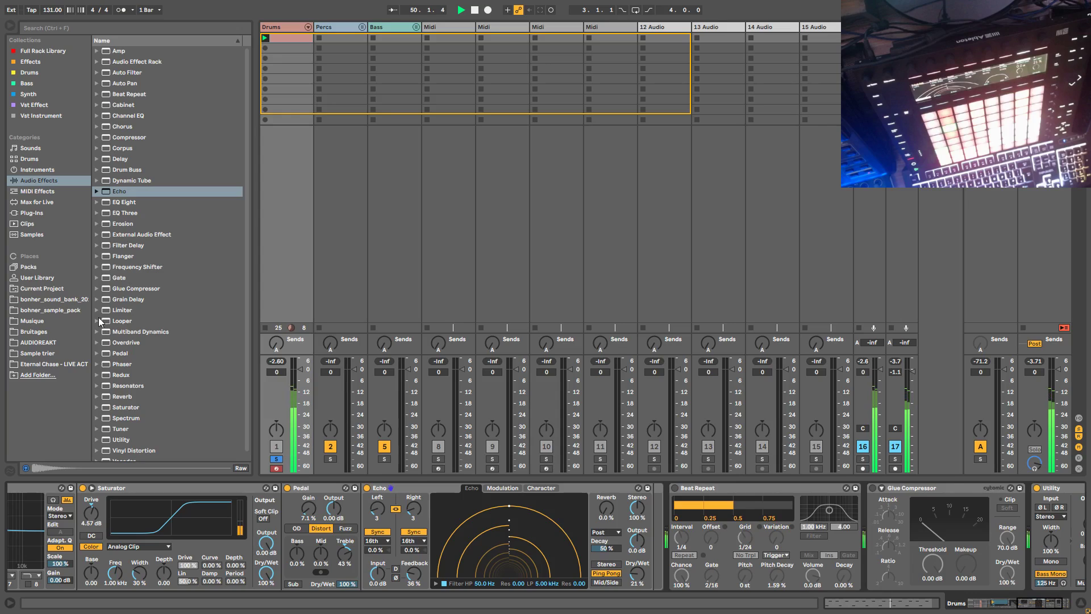
Step: Add a Reverb after the Echo and set its decay time to about 1 s
{"action": "left_click", "coordinate": [147, 396]}
{"action": "left_click_drag", "start_coordinate": [658, 554], "coordinate": [663, 550]}
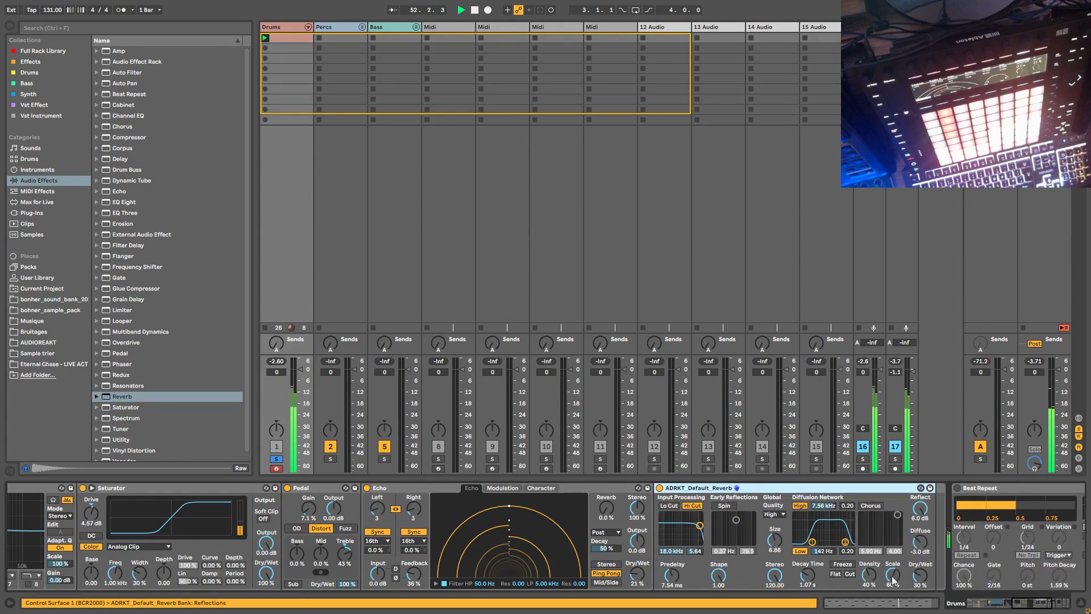
{"action": "mouse_move", "coordinate": [807, 575]}
{"action": "left_mouse_down"}
{"action": "mouse_move", "coordinate": [807, 593]}
{"action": "mouse_move", "coordinate": [807, 575]}
{"action": "left_mouse_up"}
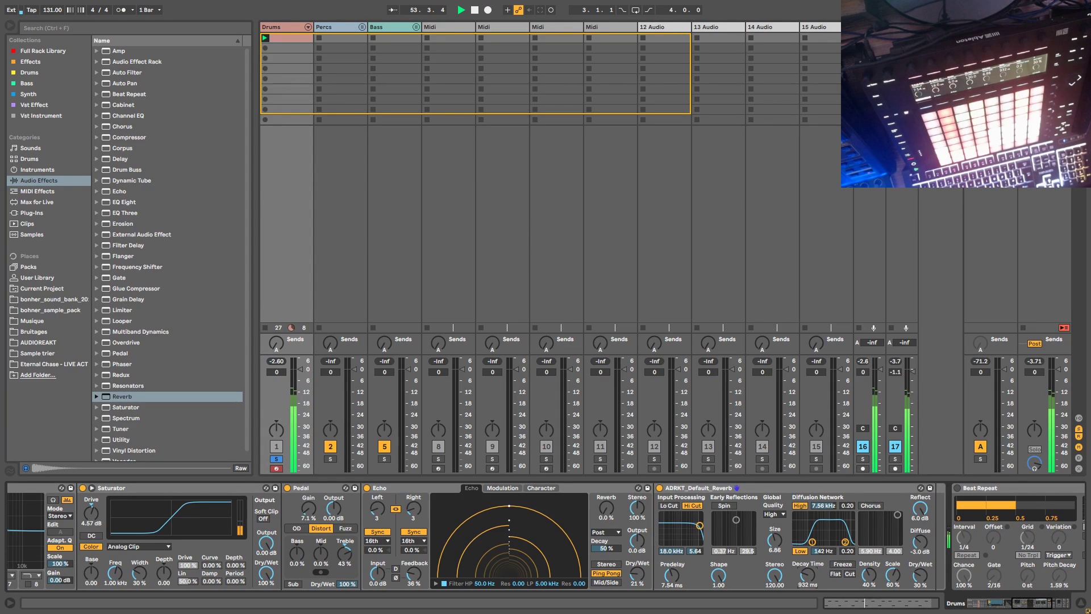
Step: Unsolo the tom and restart the loop to hear it with the kick
{"action": "left_click", "coordinate": [975, 603]}
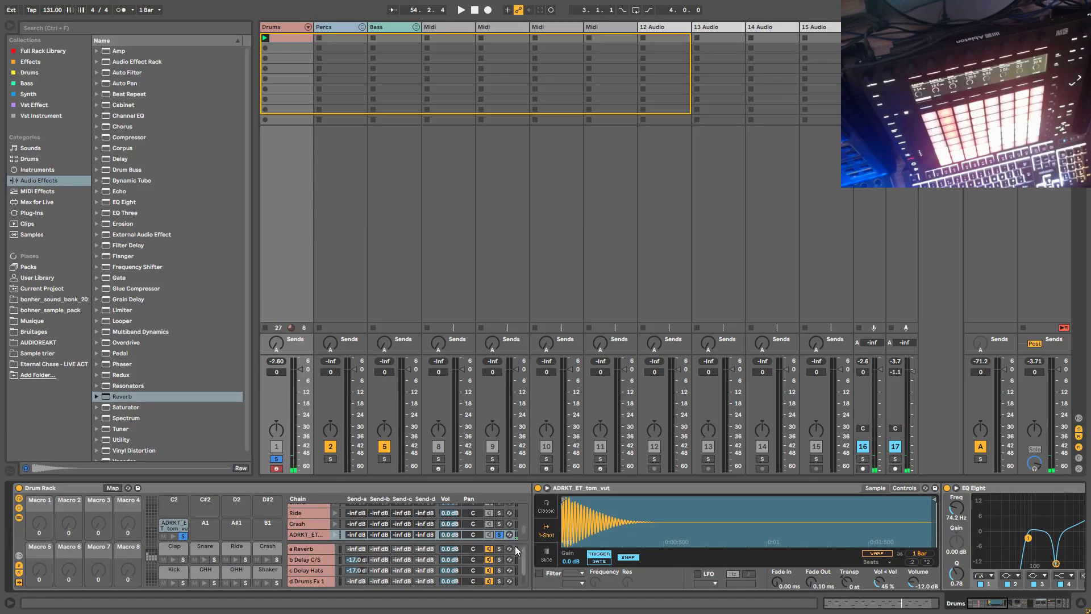
{"action": "left_click", "coordinate": [499, 534]}
{"action": "key", "text": "space"}
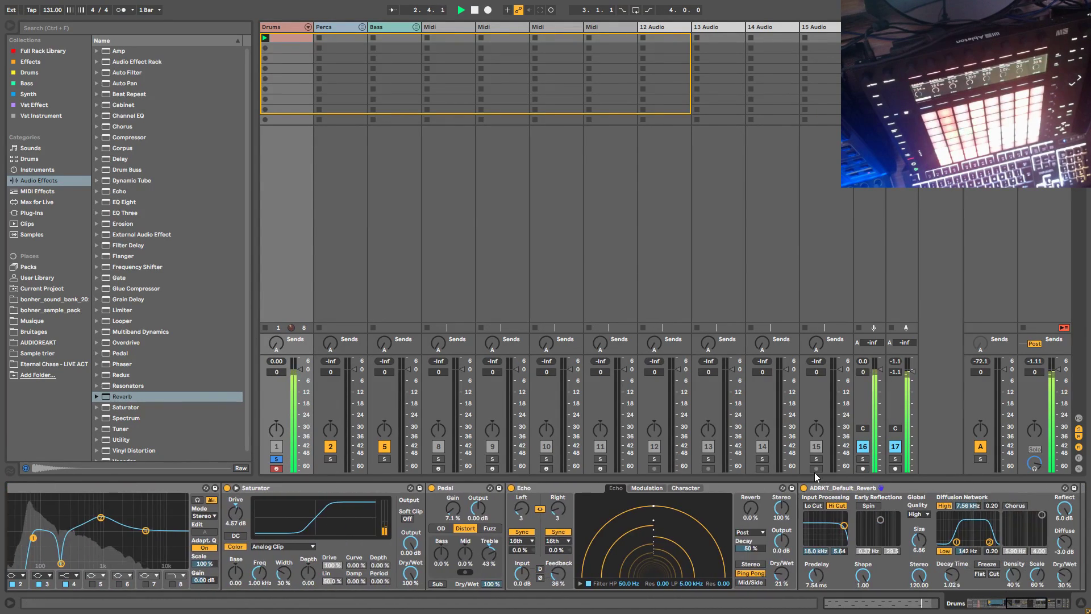
Step: Compare the tom with Reverb and Echo bypassed and enabled, and lower the Reverb's dry/wet to 7.9%
{"action": "left_click", "coordinate": [804, 488]}
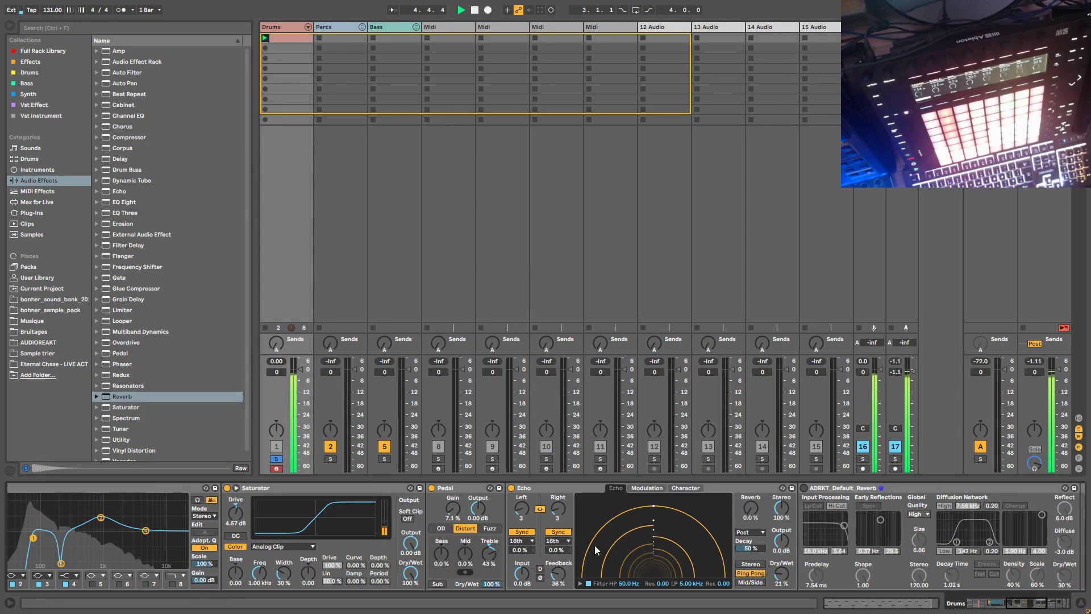
{"action": "left_click", "coordinate": [511, 487]}
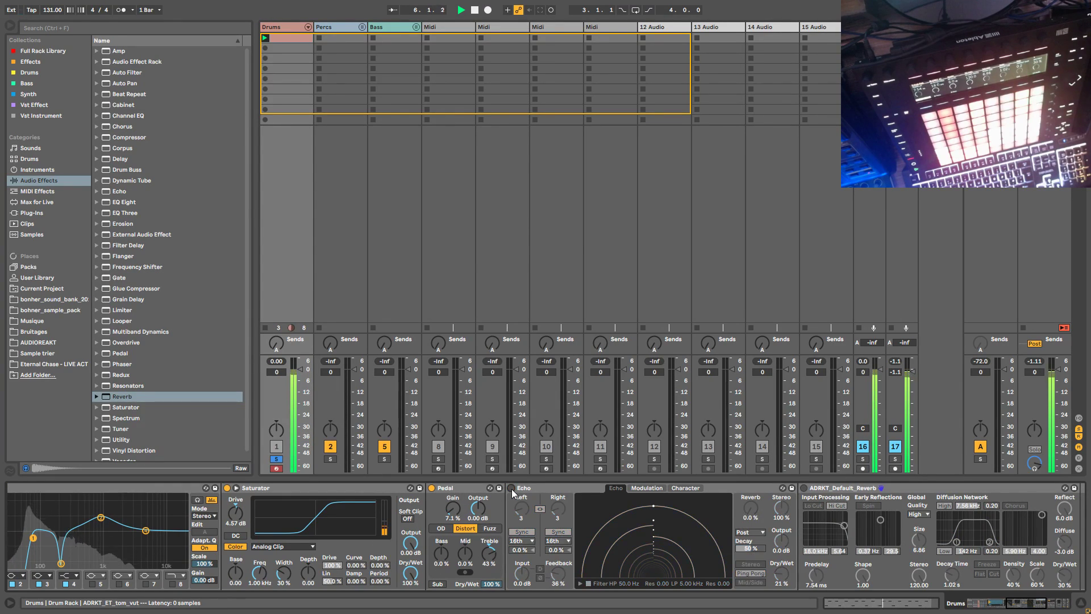
{"action": "left_click", "coordinate": [511, 488]}
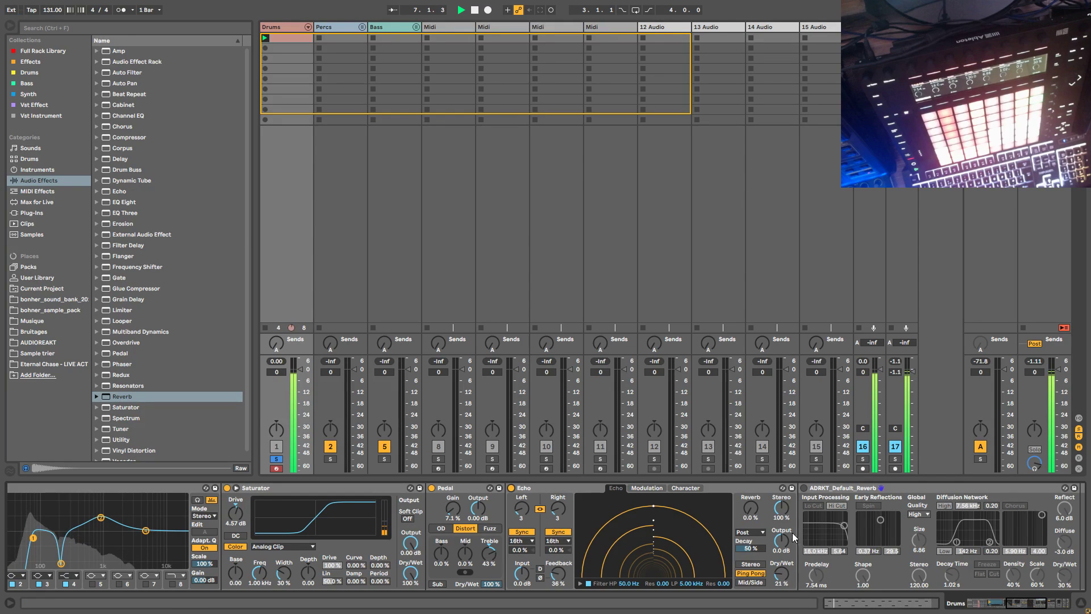
{"action": "left_click", "coordinate": [803, 488]}
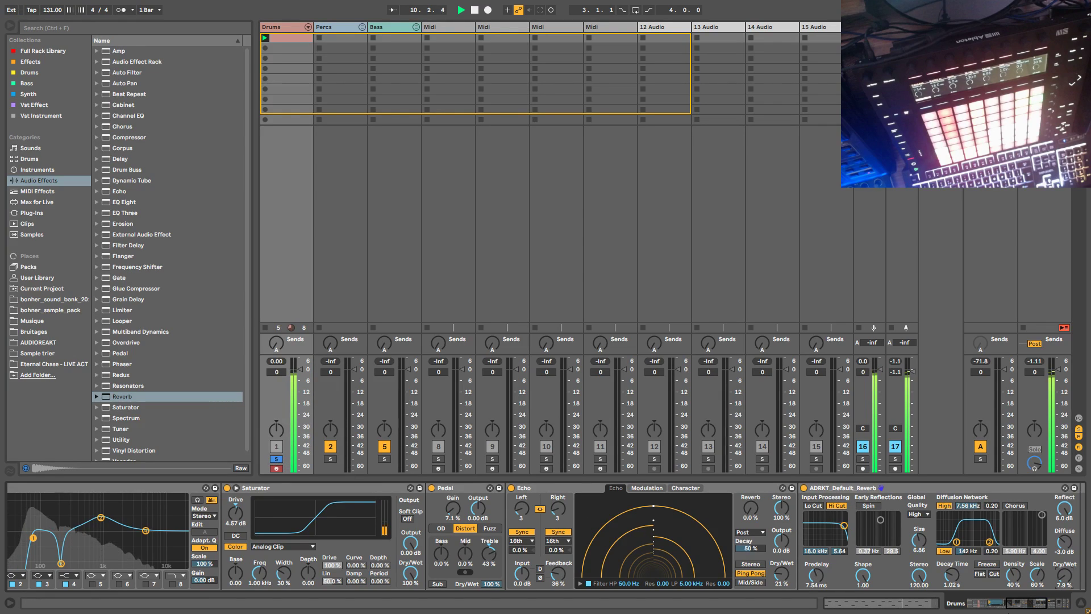
Step: Set the tom EQ's low cut to 72.6 Hz, solo the tom pad, transpose its sample to -5 st and stop playback
{"action": "left_click_drag", "start_coordinate": [1019, 604], "coordinate": [998, 604]}
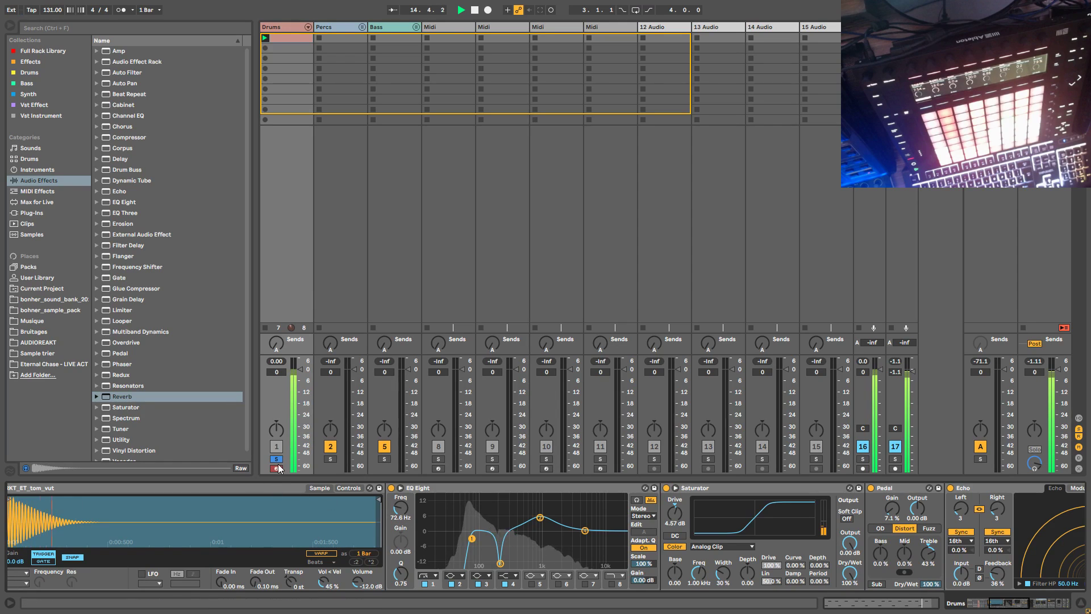
{"action": "left_click", "coordinate": [999, 604]}
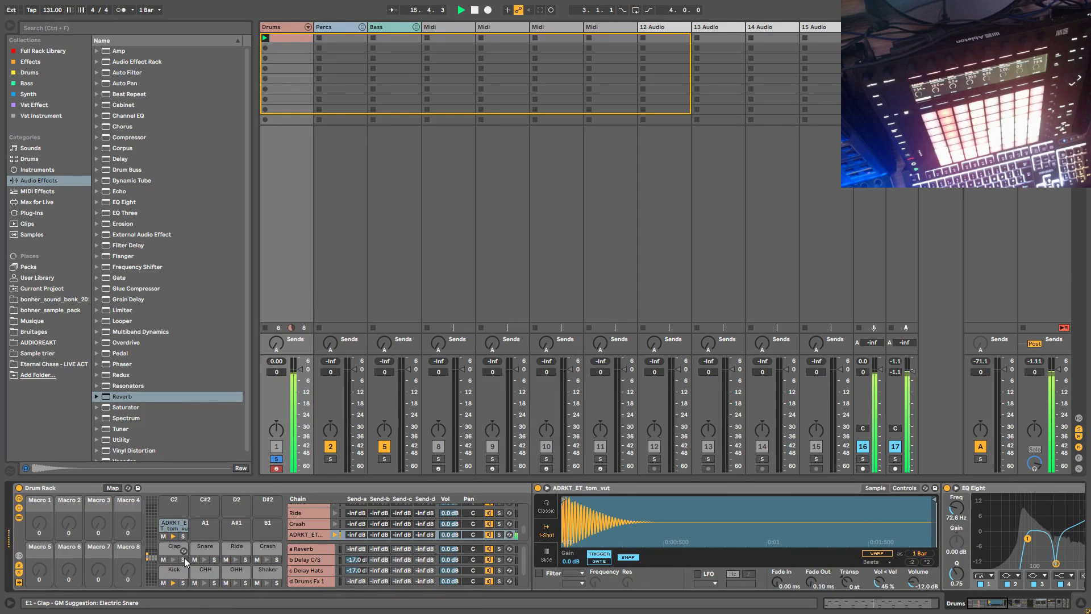
{"action": "left_click", "coordinate": [182, 536]}
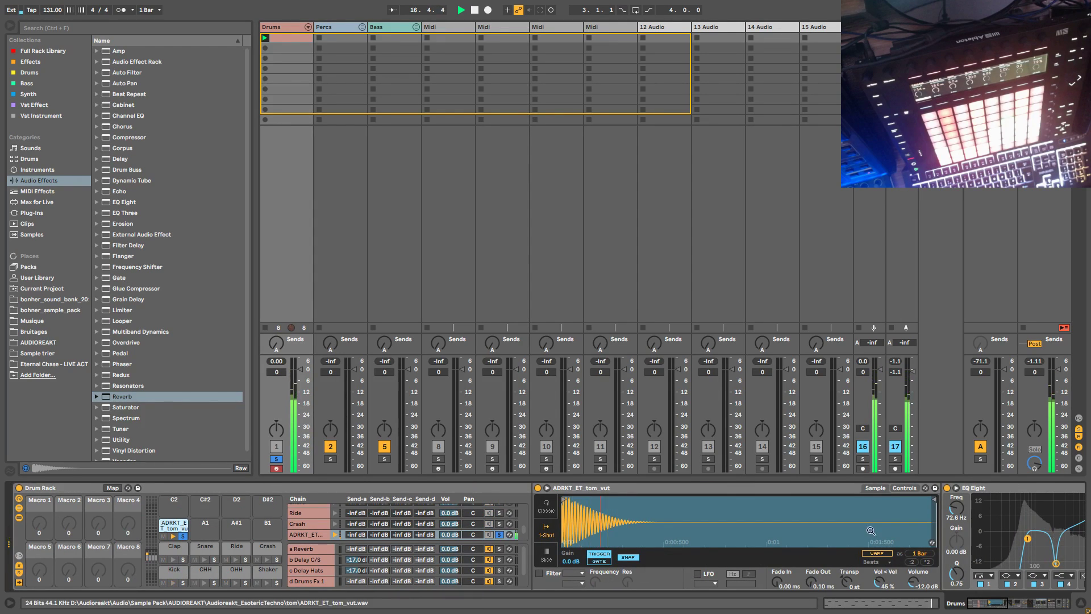
{"action": "left_click_drag", "start_coordinate": [838, 583], "coordinate": [837, 594]}
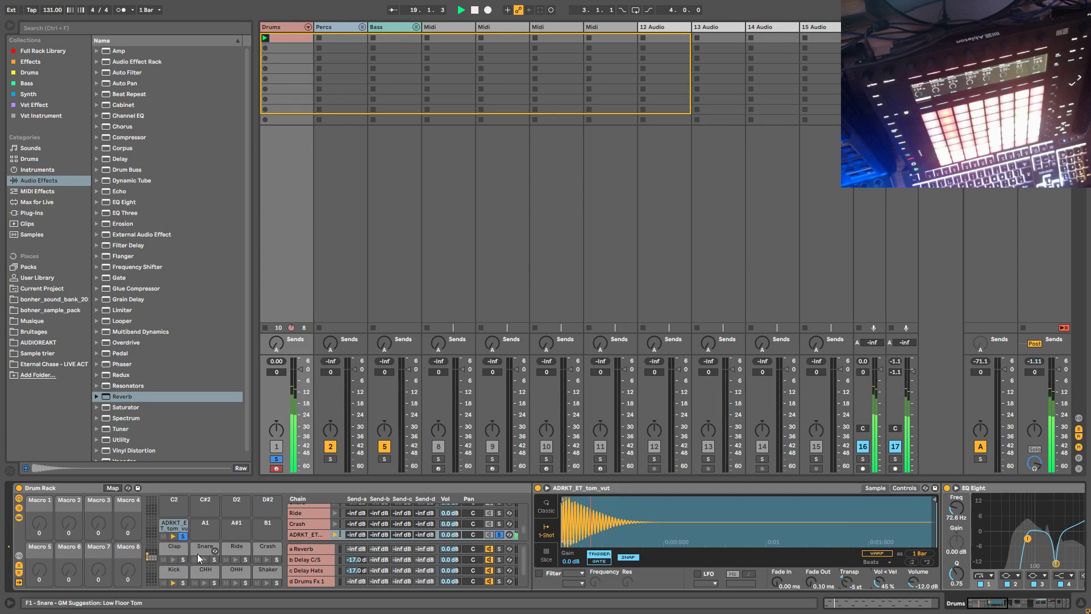
{"action": "key", "text": "space"}
Step: Insert a Spectrum between the tom's sampler and EQ Eight, and expand its display
{"action": "scroll", "coordinate": [152, 407], "scroll_direction": "down", "scroll_amount": 1}
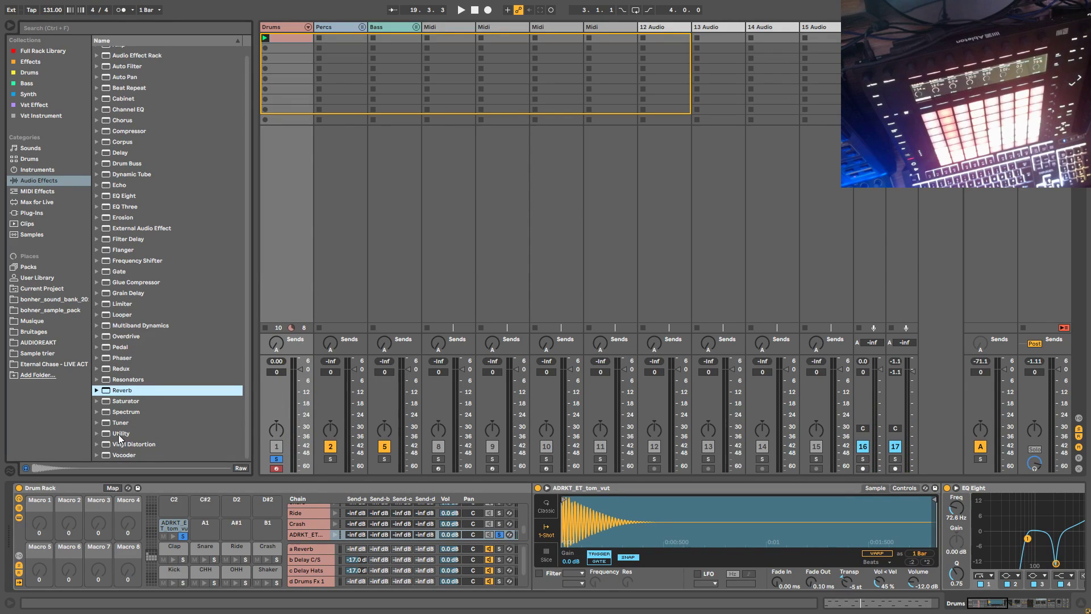
{"action": "left_click", "coordinate": [121, 411]}
{"action": "scroll", "coordinate": [122, 411], "scroll_direction": "up", "scroll_amount": 1}
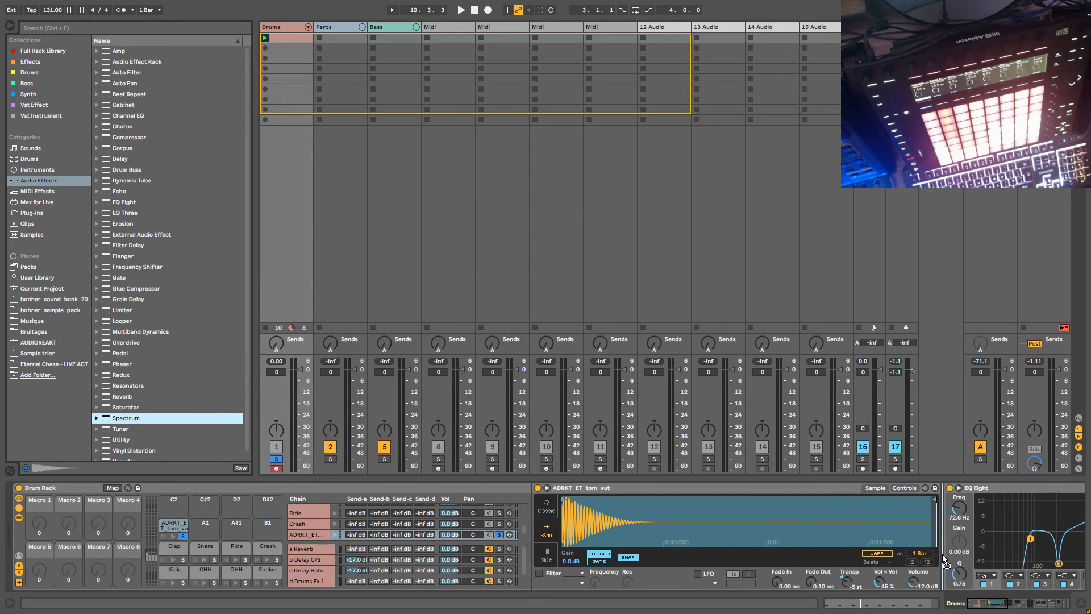
{"action": "key", "text": "Return"}
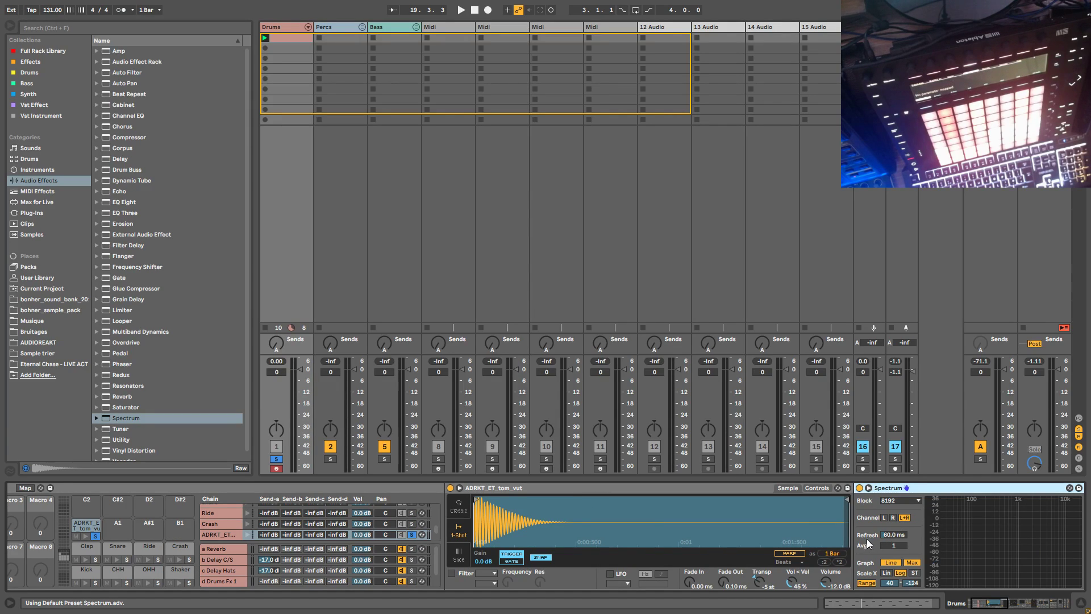
{"action": "key", "text": "space"}
{"action": "key", "text": "space"}
{"action": "left_click", "coordinate": [869, 489]}
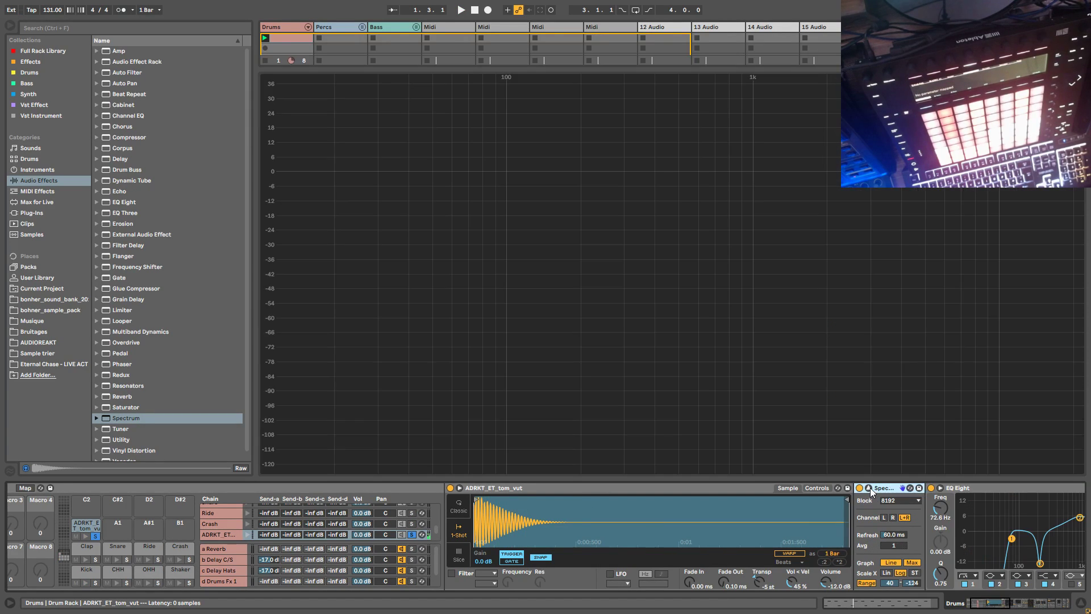
Step: Try the tom transposed to +10 st while watching its spectrum, then look at the kick's chain and return to the tom
{"action": "left_click_drag", "start_coordinate": [758, 583], "coordinate": [758, 566]}
{"action": "mouse_move", "coordinate": [526, 202]}
{"action": "key", "text": "space"}
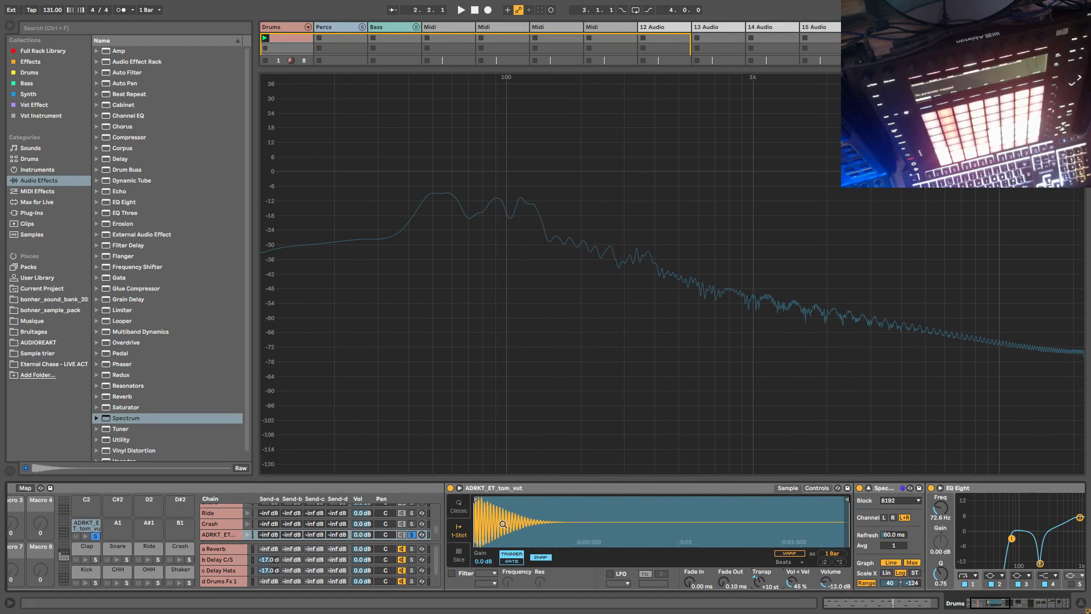
{"action": "left_click", "coordinate": [80, 571]}
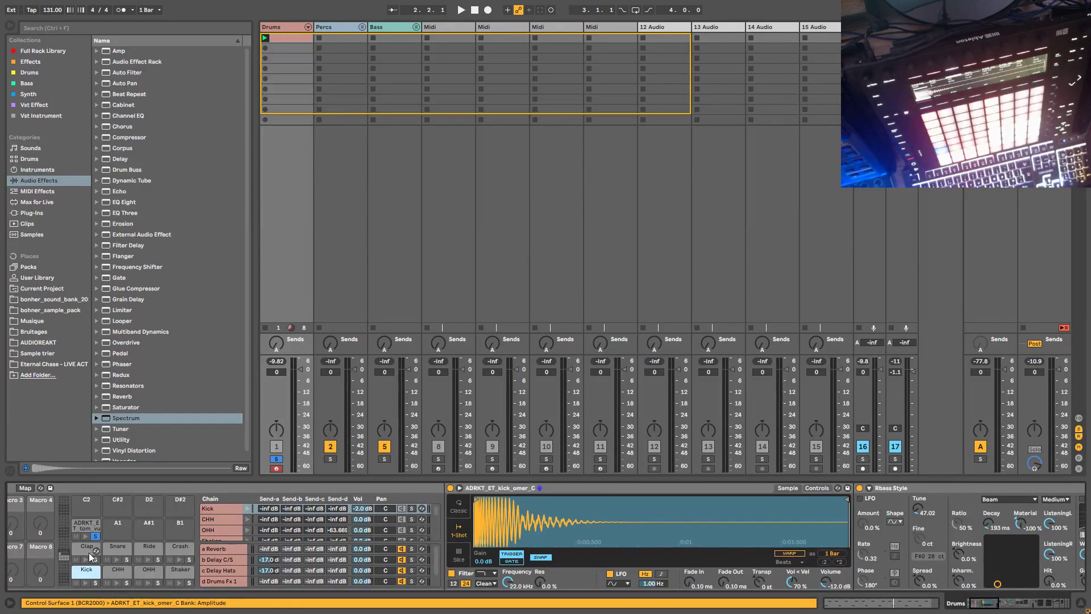
{"action": "left_click", "coordinate": [80, 524]}
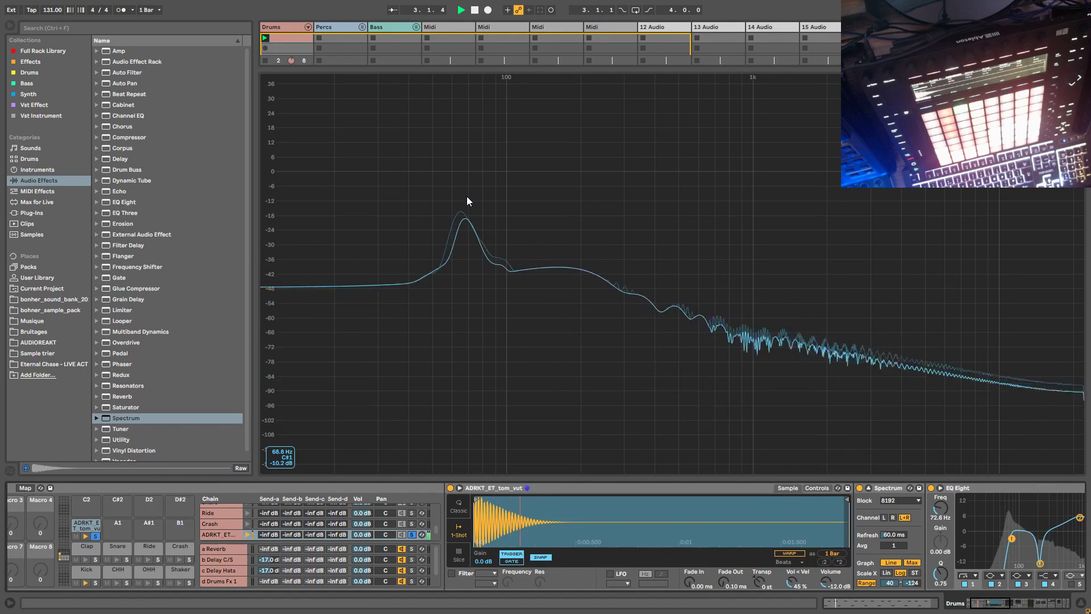
Step: Narrow the Spectrum's range to -1 to -60 dB and examine the tom's fundamental peak
{"action": "left_click_drag", "start_coordinate": [448, 172], "coordinate": [447, 156]}
{"action": "left_click_drag", "start_coordinate": [912, 583], "coordinate": [887, 607]}
{"action": "mouse_move", "coordinate": [466, 130]}
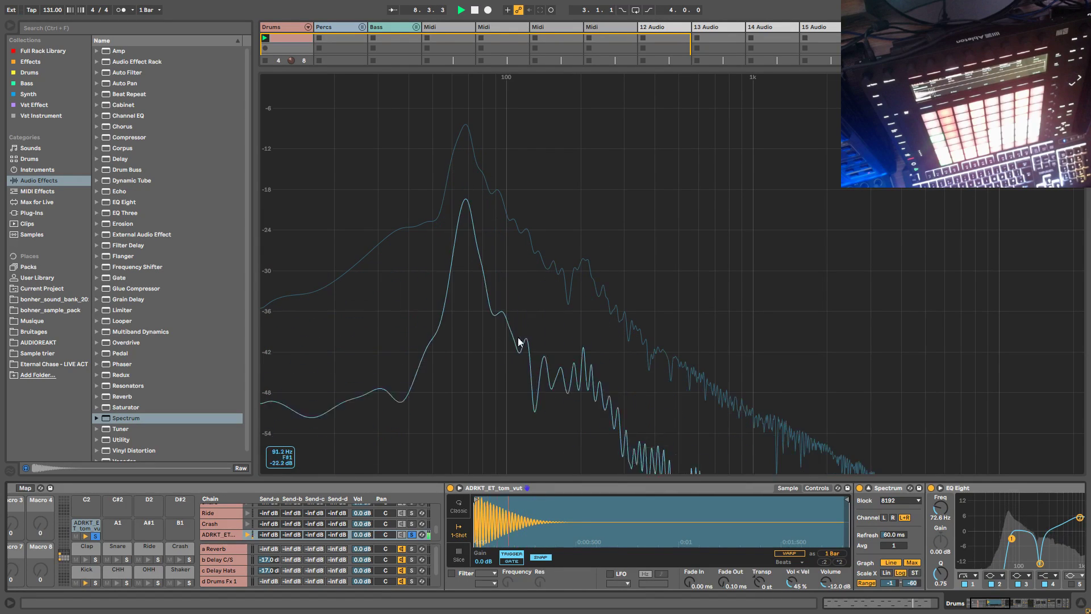
Step: Try the tom at +5 and +4 st against the spectrum, reset its transposition to 0 st and collapse the Spectrum display
{"action": "left_click_drag", "start_coordinate": [759, 582], "coordinate": [760, 574]}
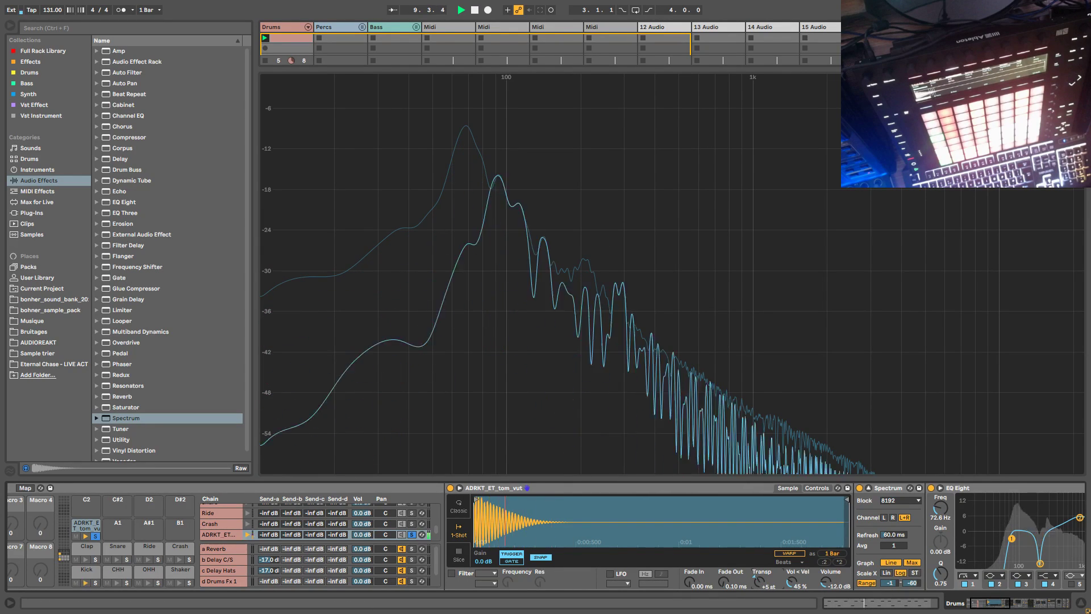
{"action": "mouse_move", "coordinate": [469, 149]}
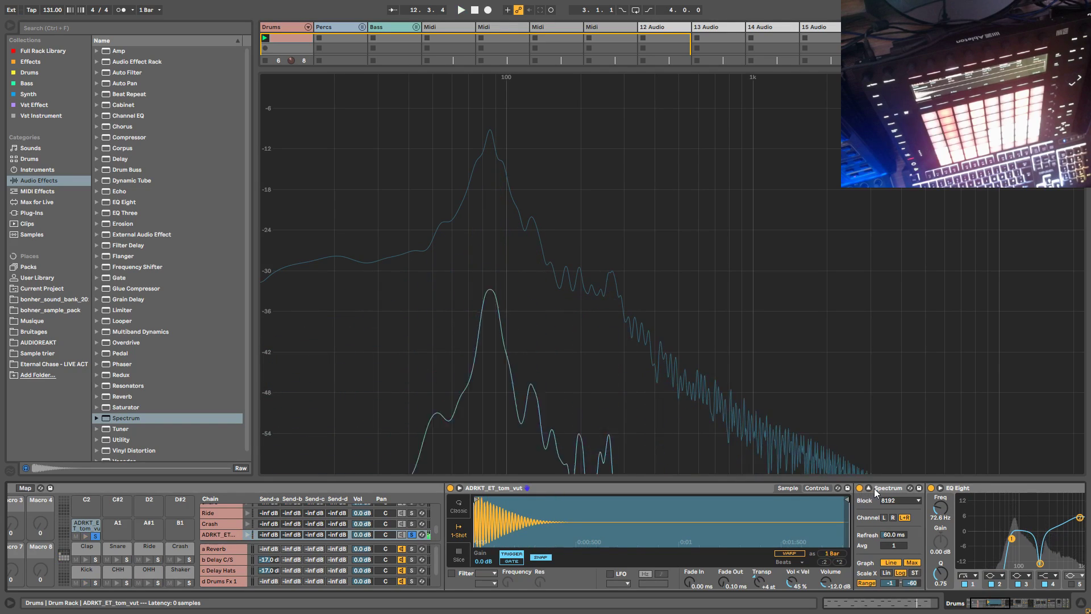
{"action": "left_click", "coordinate": [909, 487]}
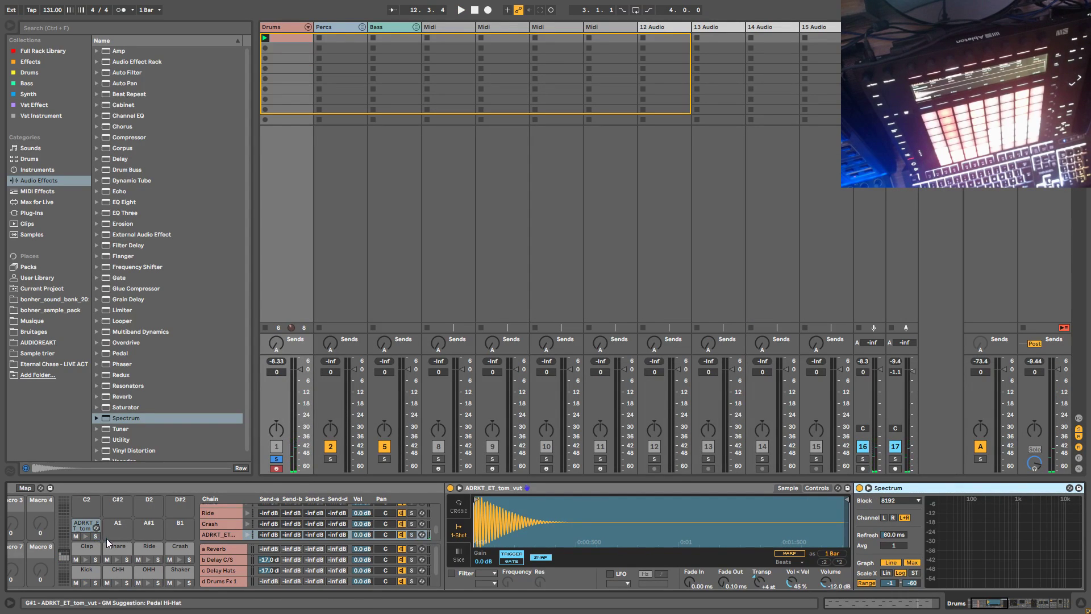
Step: Try the tom transposed down to -1 st while playing the drum loop against its spectrum
{"action": "key", "text": "space"}
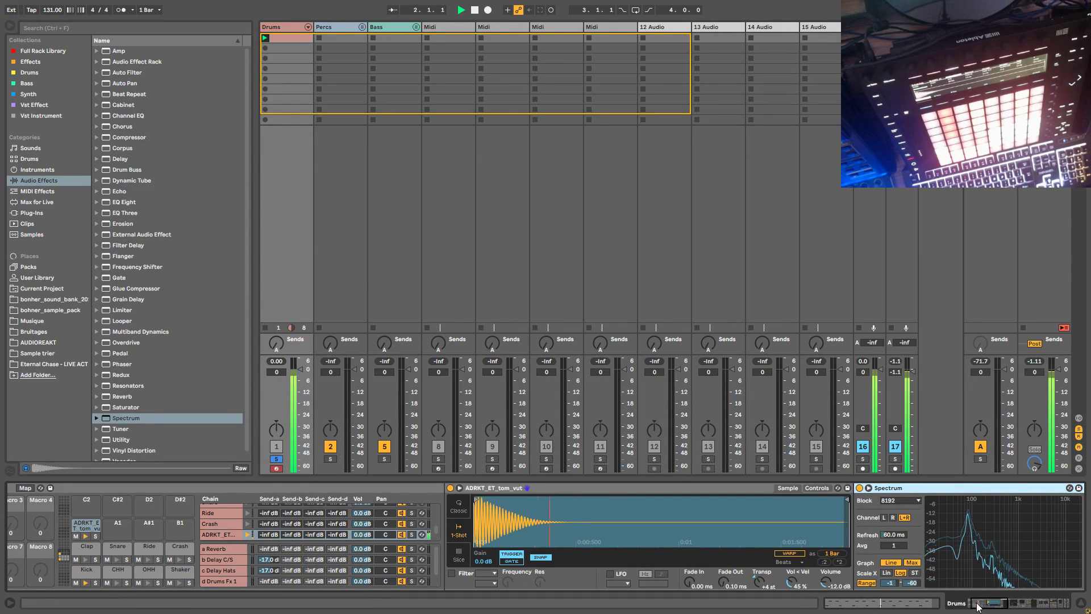
{"action": "key", "text": "space"}
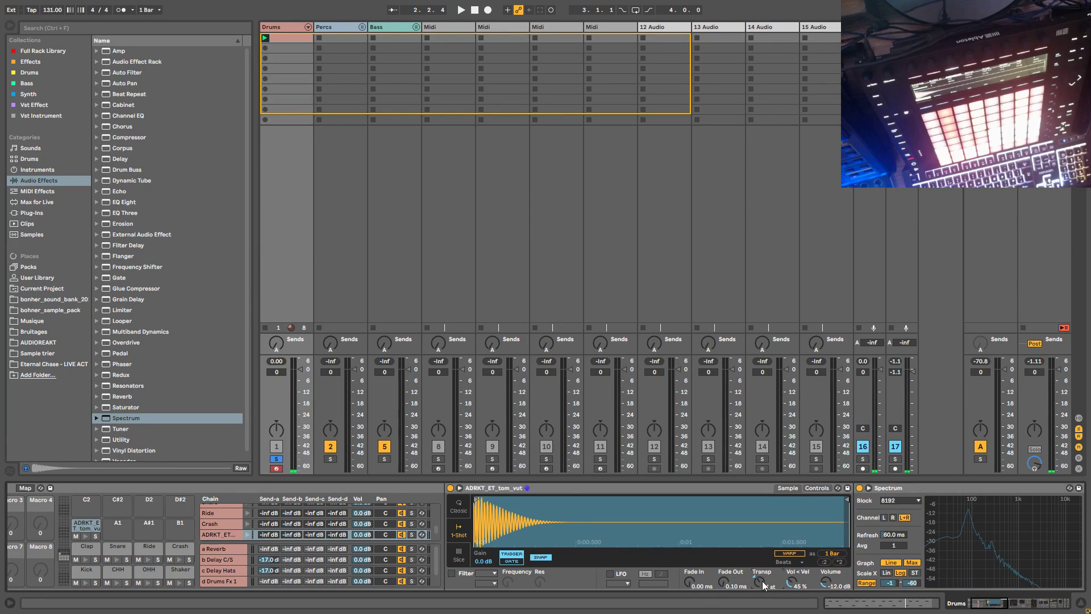
{"action": "left_click_drag", "start_coordinate": [757, 582], "coordinate": [757, 597]}
{"action": "key", "text": "space"}
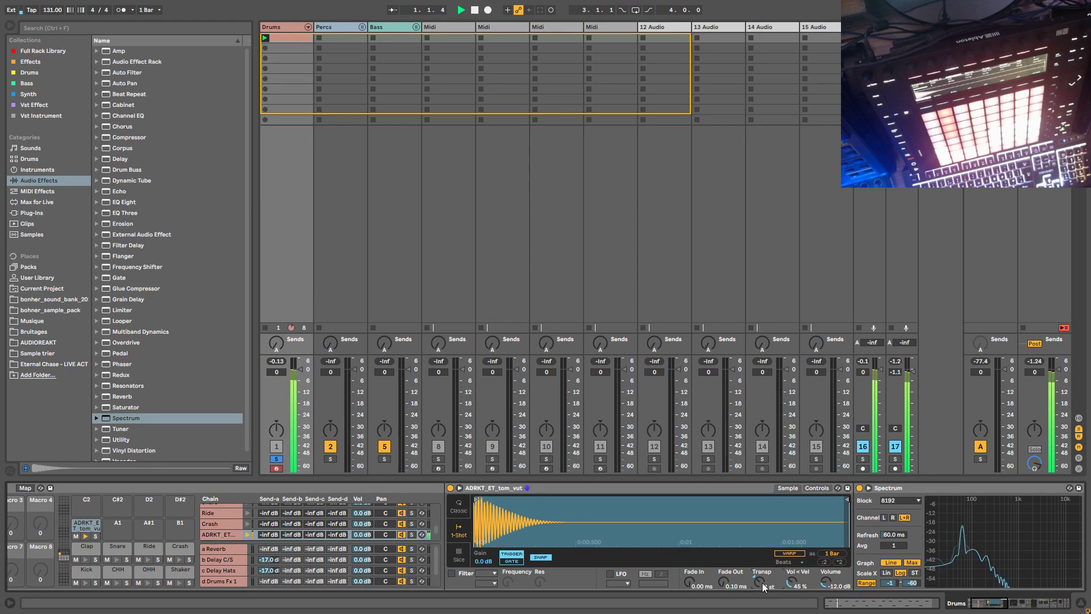
Step: Compare the tom with Pedal and Echo bypassed, then with both switched back on and the reverb bypassed
{"action": "scroll", "coordinate": [826, 540], "scroll_direction": "right", "scroll_amount": 15}
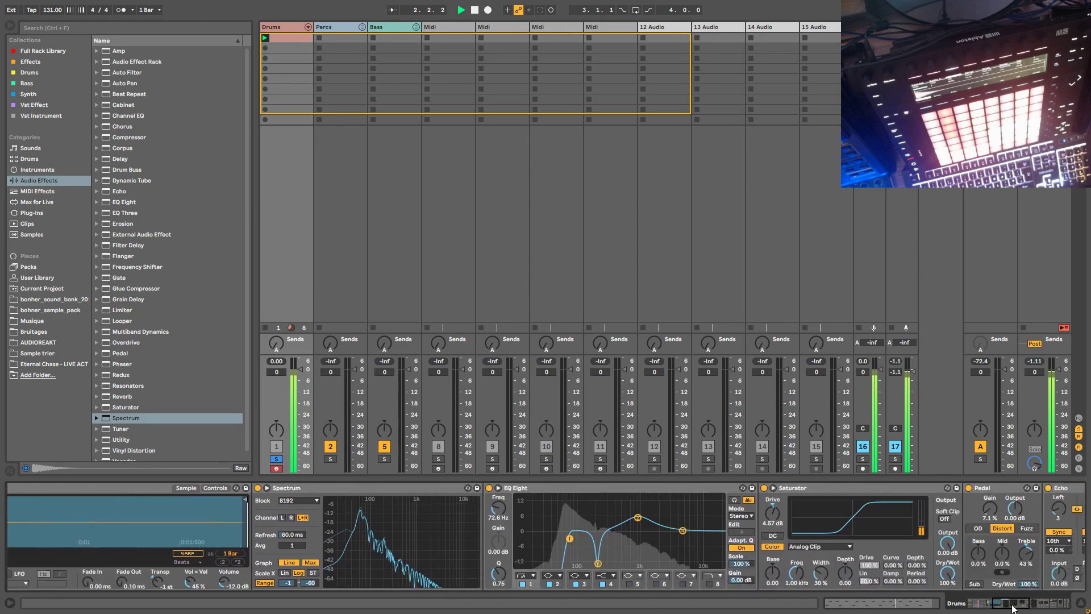
{"action": "left_click", "coordinate": [744, 489]}
{"action": "left_click", "coordinate": [825, 488]}
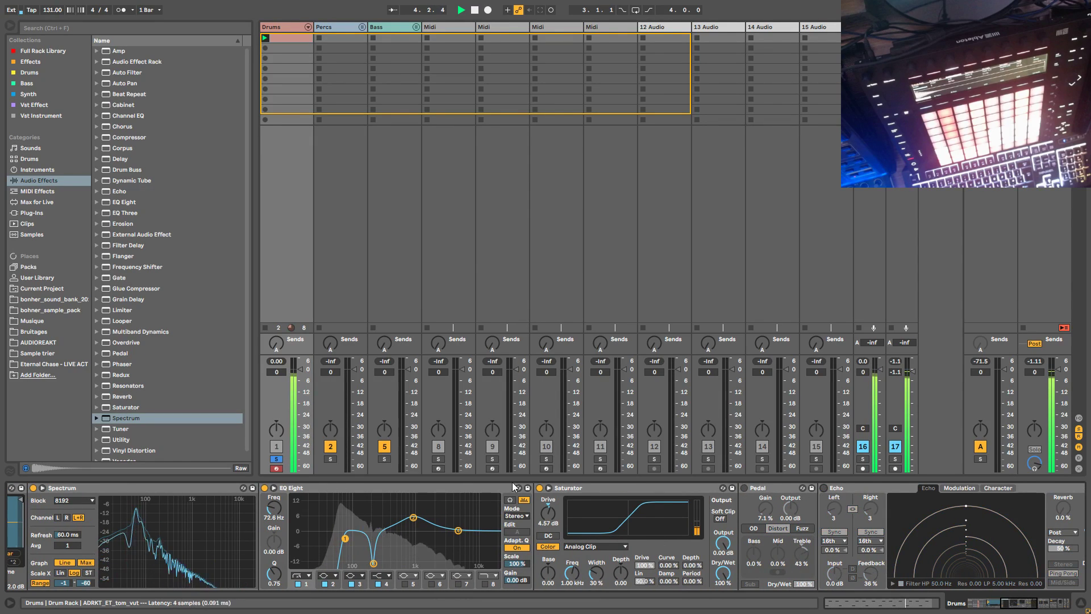
{"action": "left_click", "coordinate": [1038, 604]}
{"action": "scroll", "coordinate": [1038, 604], "scroll_direction": "down", "scroll_amount": 4}
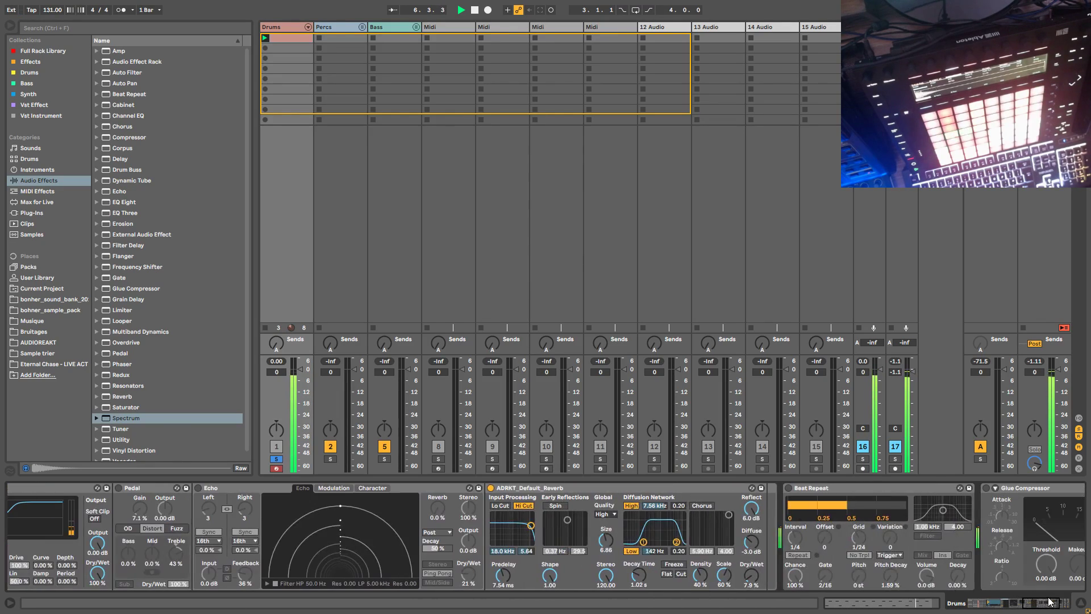
{"action": "scroll", "coordinate": [1038, 602], "scroll_direction": "up", "scroll_amount": 4}
{"action": "scroll", "coordinate": [1037, 602], "scroll_direction": "up", "scroll_amount": 3}
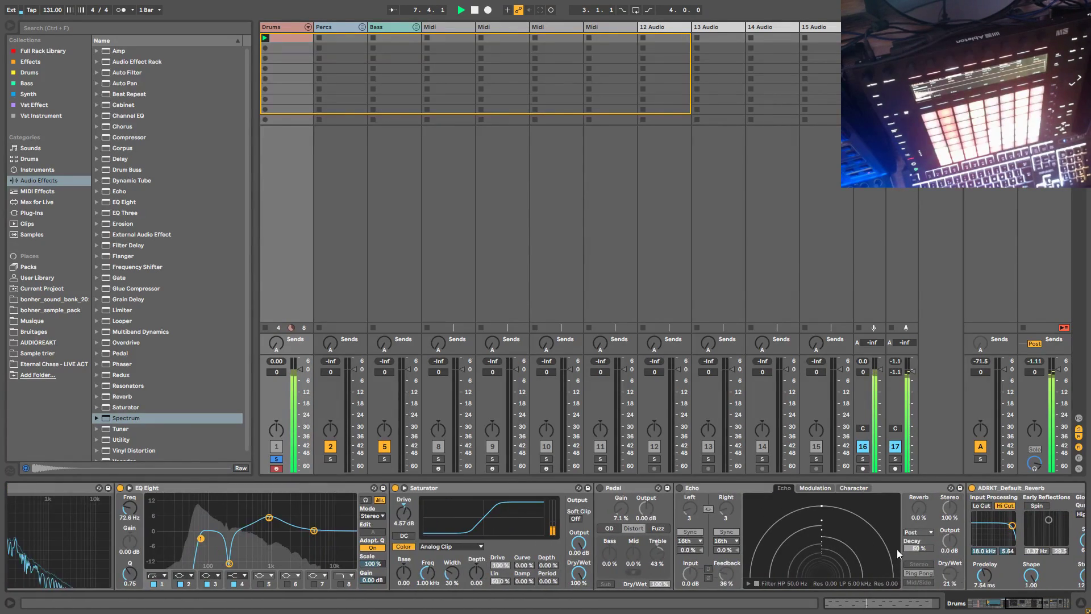
{"action": "left_click", "coordinate": [680, 488]}
{"action": "left_click", "coordinate": [600, 488]}
{"action": "scroll", "coordinate": [1020, 605], "scroll_direction": "down", "scroll_amount": 1}
{"action": "scroll", "coordinate": [1020, 605], "scroll_direction": "down", "scroll_amount": 1}
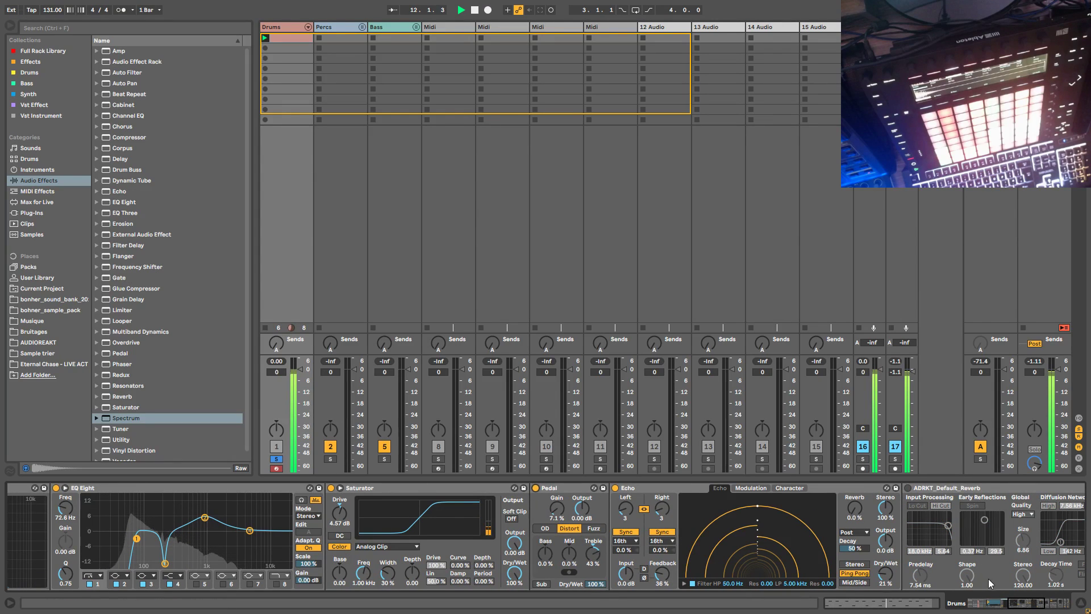
Step: Set the tom's transposition to -6 st and examine its fundamental peak in the expanded Spectrum display
{"action": "scroll", "coordinate": [941, 604], "scroll_direction": "up", "scroll_amount": 10}
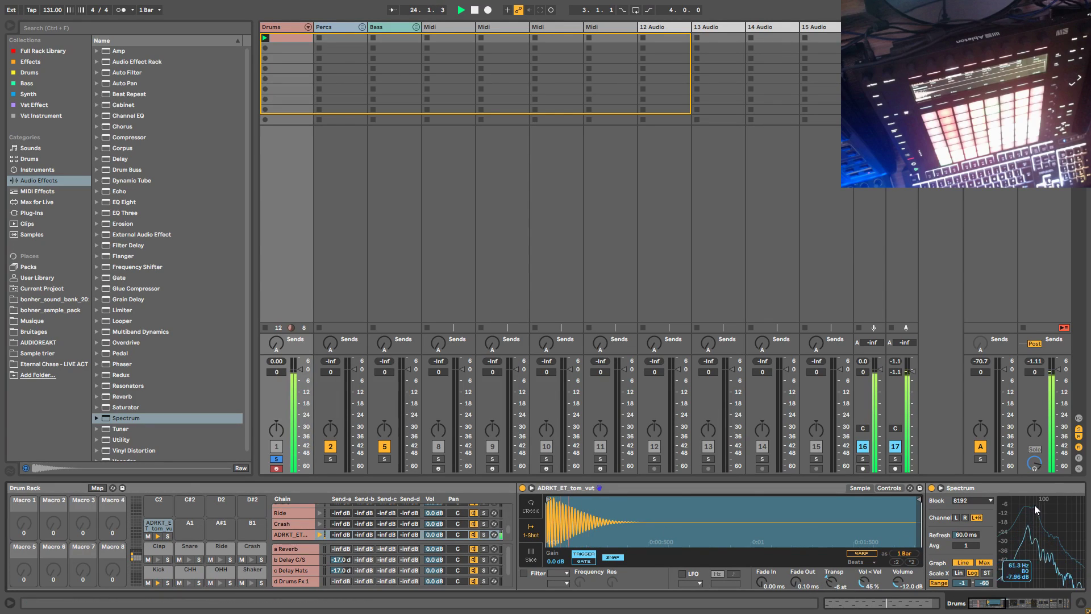
{"action": "left_click", "coordinate": [941, 489]}
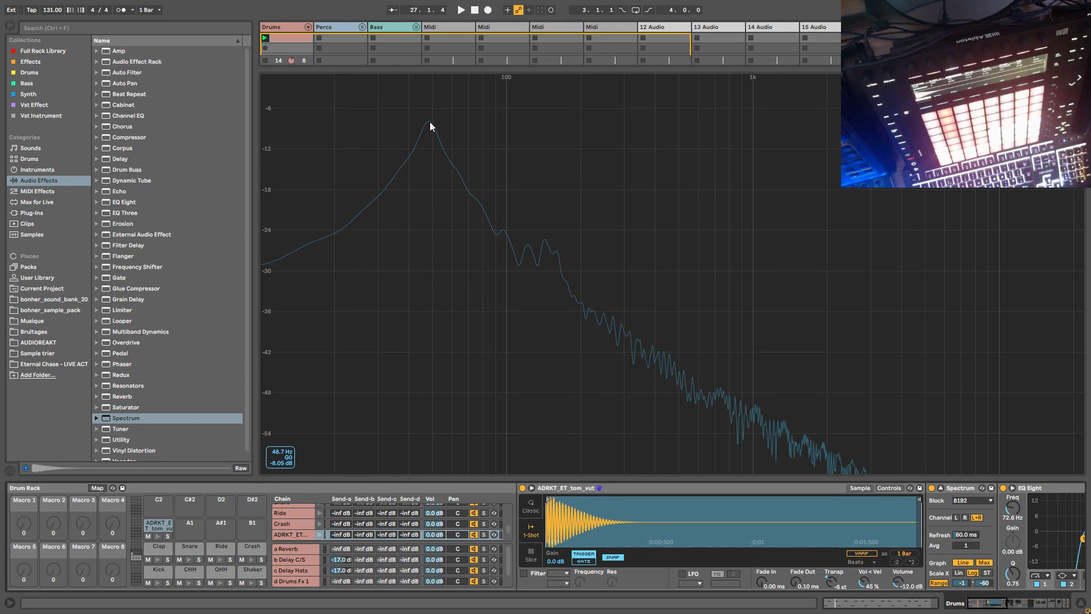
{"action": "left_click", "coordinate": [941, 488]}
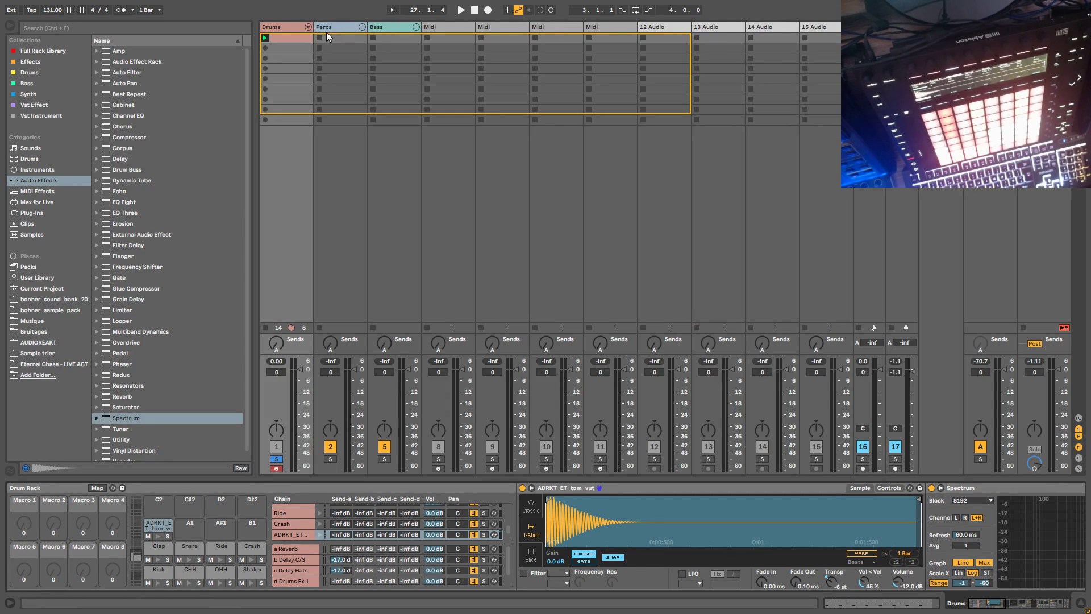
Step: Create a clip in the first slot of Midi track 10 and draw sixteenth notes on C3, G3 and F3
{"action": "double_click", "coordinate": [558, 39]}
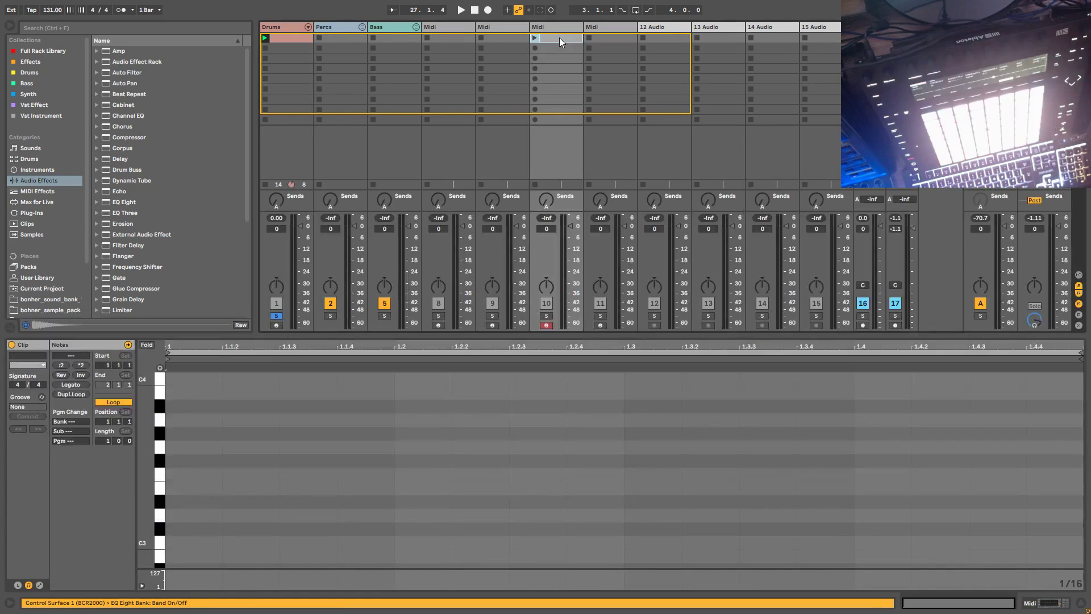
{"action": "double_click", "coordinate": [189, 544]}
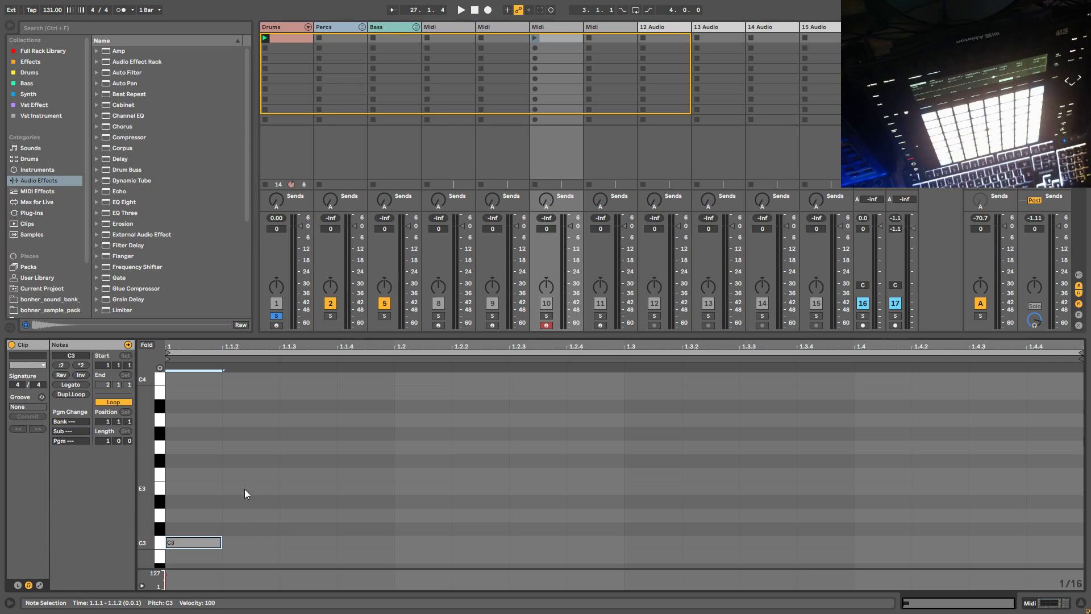
{"action": "double_click", "coordinate": [247, 448]}
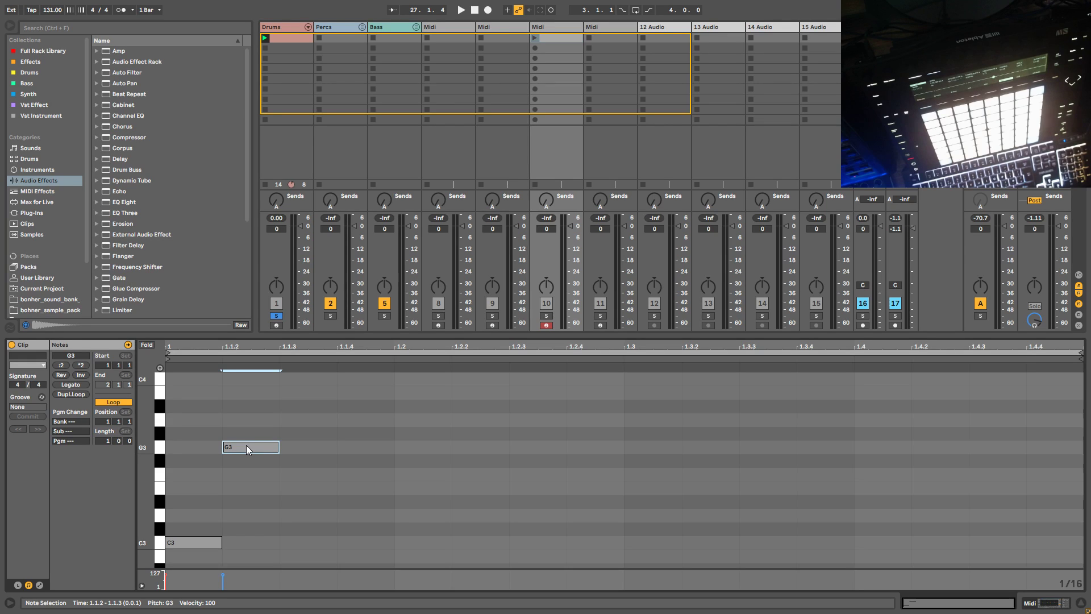
{"action": "double_click", "coordinate": [250, 474]}
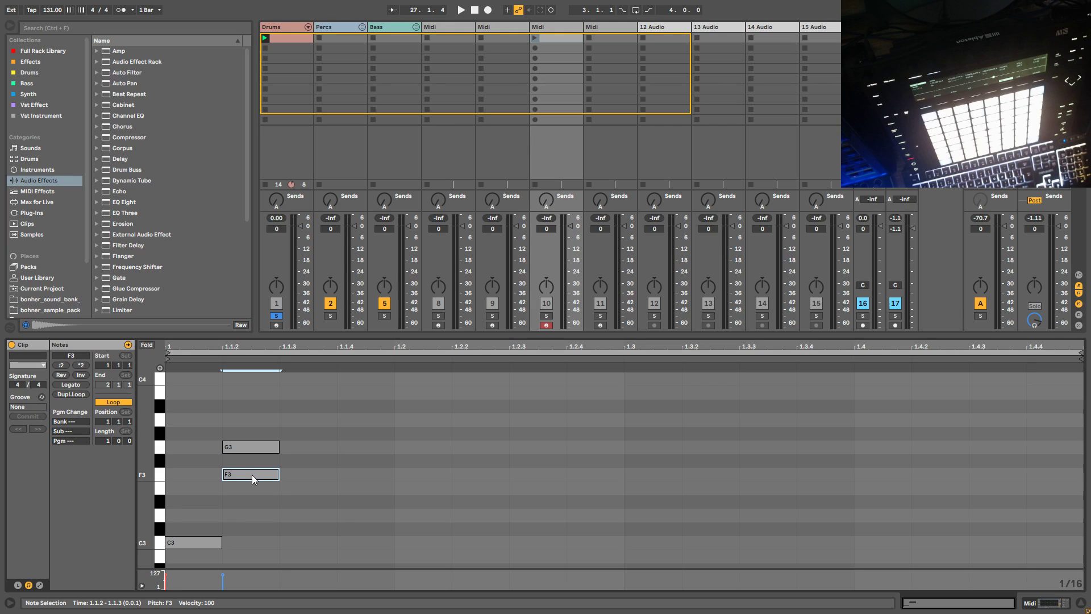
Step: Delete all the example notes from the Midi track's clip
{"action": "left_click", "coordinate": [316, 469]}
{"action": "left_click_drag", "start_coordinate": [313, 435], "coordinate": [206, 593]}
{"action": "key", "text": "Delete"}
Step: Return to the Drums track's devices and lower the tom's EQ Eight low-cut frequency to 69.6 Hz
{"action": "left_click", "coordinate": [278, 37]}
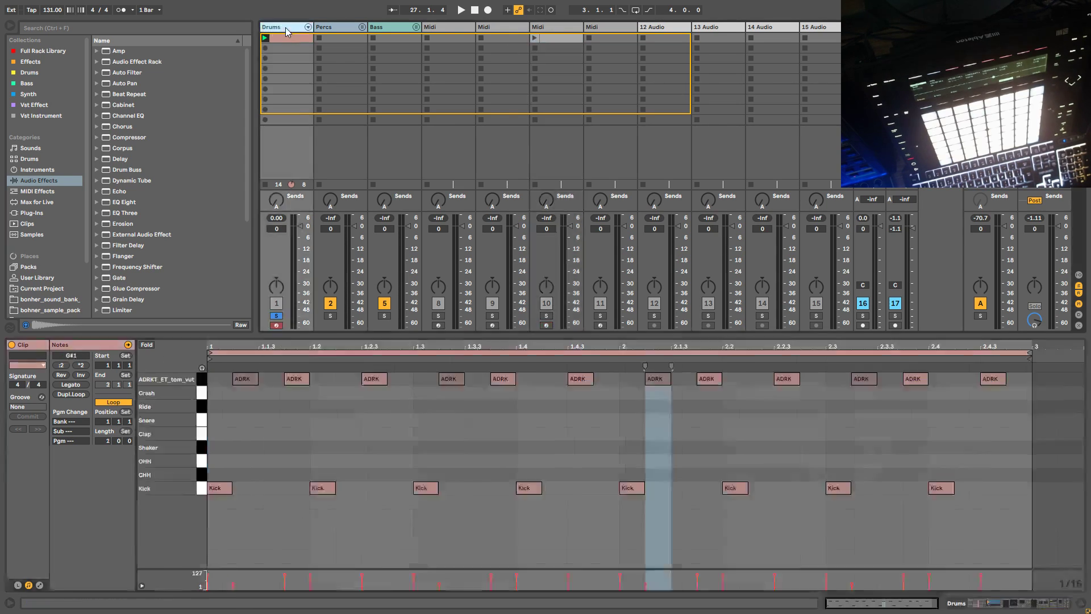
{"action": "key", "text": "shift+Tab"}
{"action": "left_click_drag", "start_coordinate": [968, 605], "coordinate": [1018, 605]}
{"action": "left_click", "coordinate": [424, 539]}
{"action": "left_click_drag", "start_coordinate": [424, 539], "coordinate": [420, 538]}
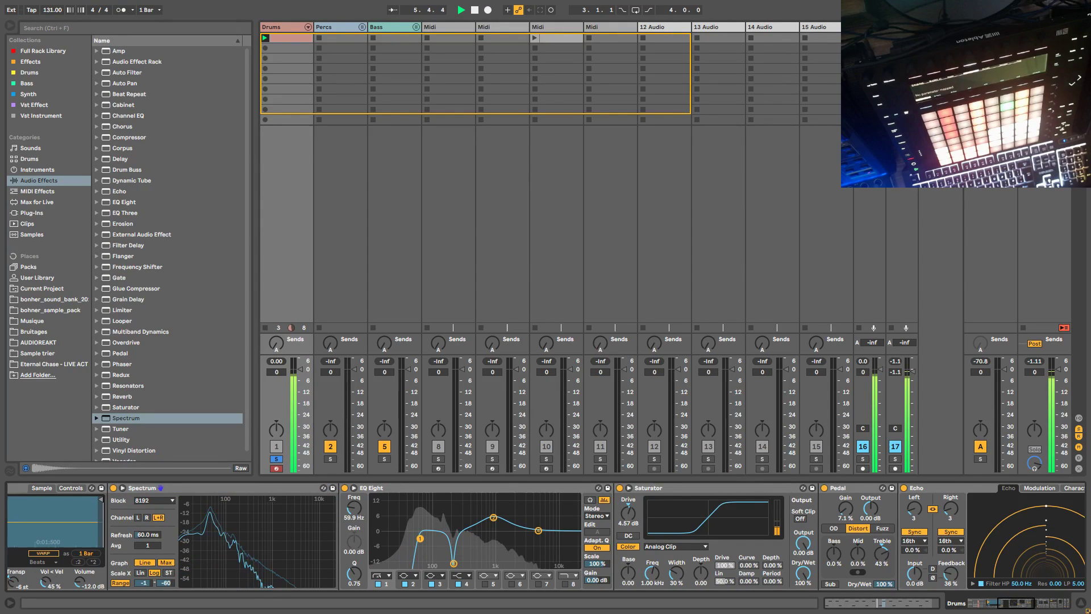
{"action": "left_click", "coordinate": [1021, 608]}
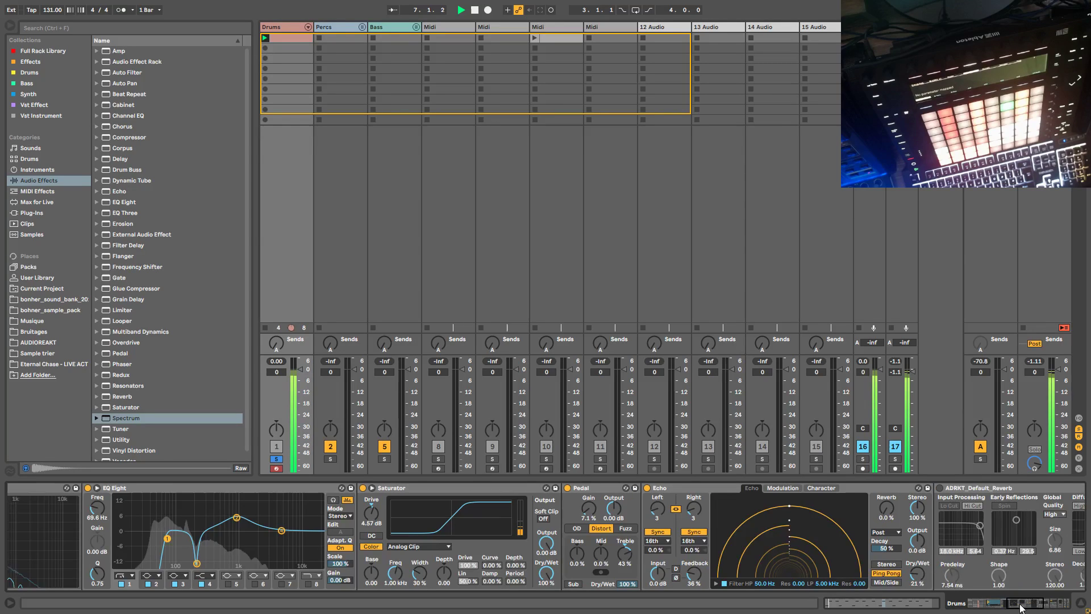
Step: Try the tom's reverb switched back on with a 778 ms decay time and 5.6 % dry/wet
{"action": "left_click", "coordinate": [1021, 608]}
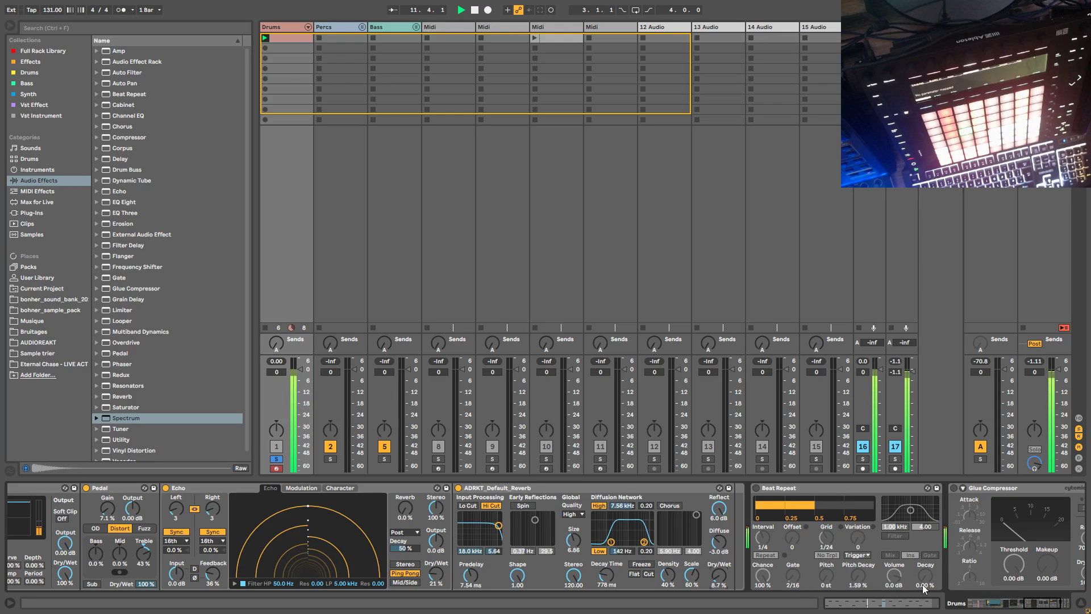
{"action": "mouse_move", "coordinate": [1040, 608]}
{"action": "left_mouse_down"}
{"action": "mouse_move", "coordinate": [1011, 607]}
{"action": "mouse_move", "coordinate": [1026, 607]}
{"action": "left_mouse_up"}
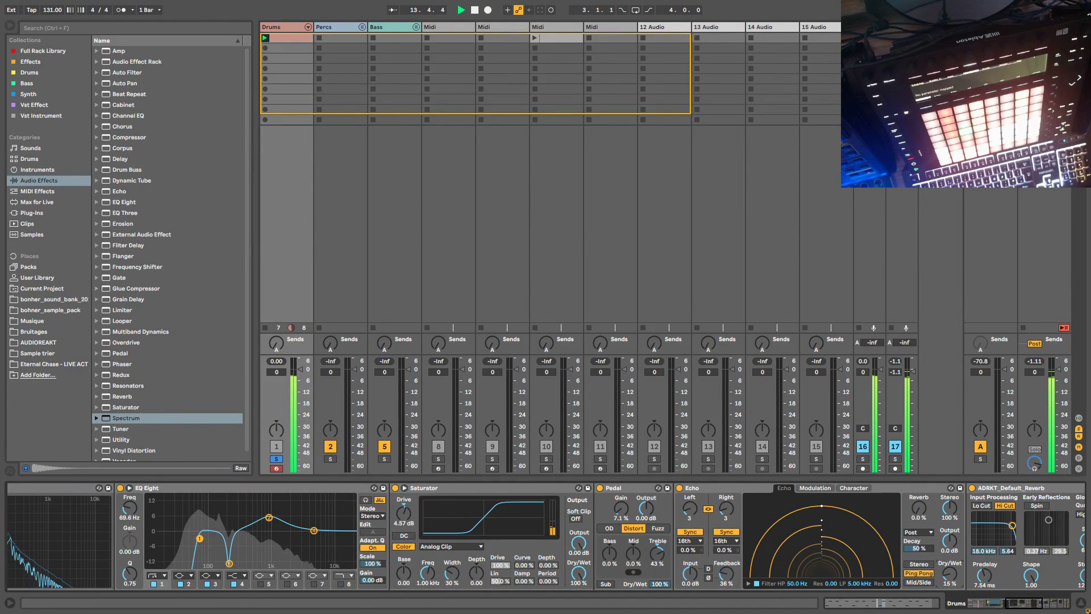
{"action": "scroll", "coordinate": [876, 585], "scroll_direction": "right", "scroll_amount": 5}
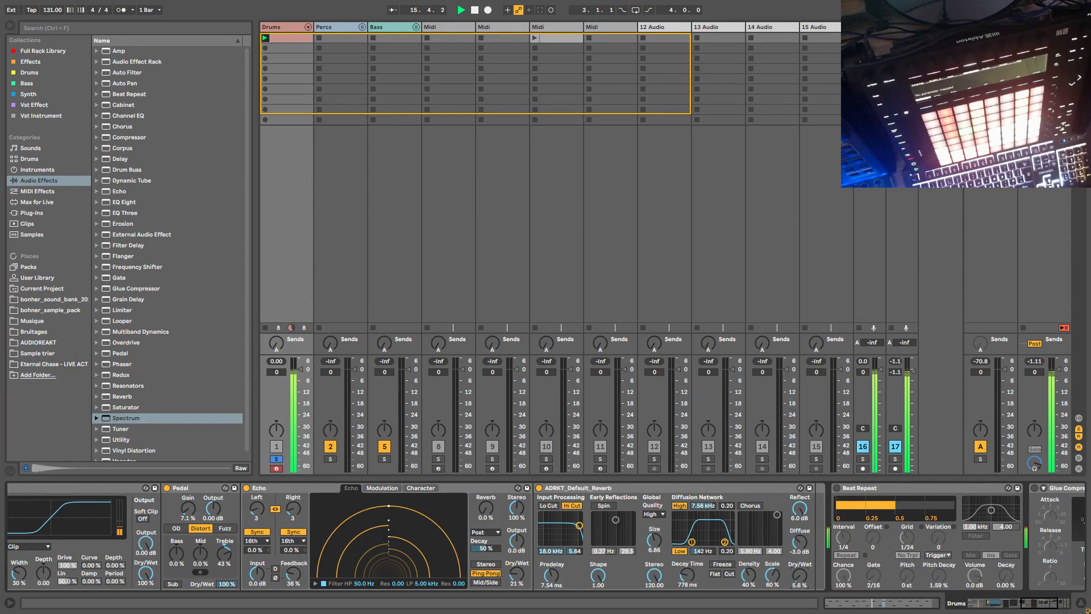
Step: Bypass the ADRKT_Default_Reverb and delete it from the tom's chain
{"action": "left_click", "coordinate": [539, 489]}
{"action": "left_click", "coordinate": [584, 491]}
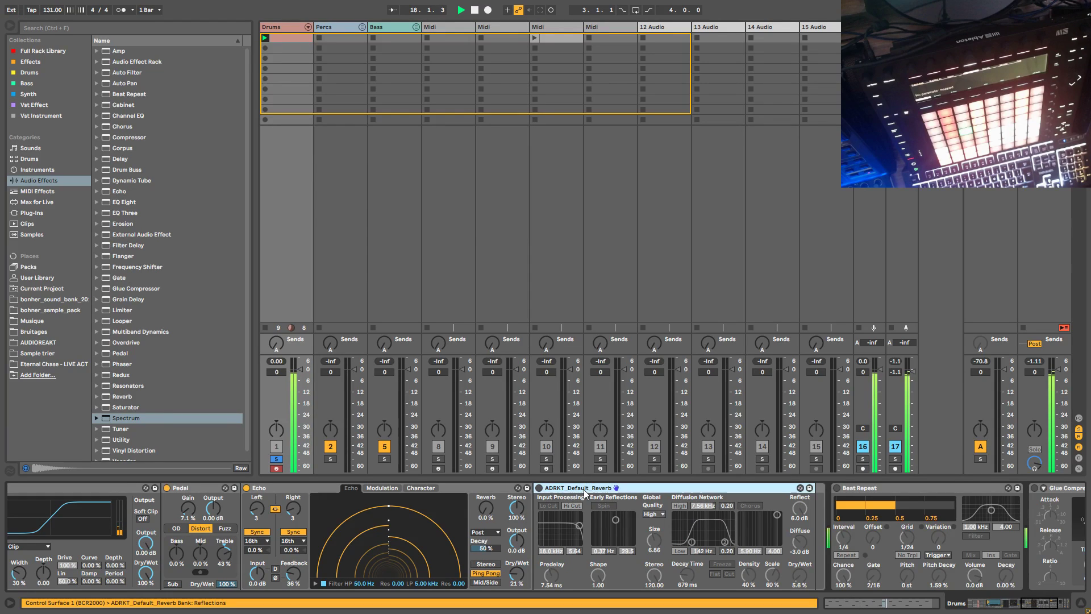
{"action": "key", "text": "Delete"}
Step: Play the loop and set the built-in reverb of the tom's Echo to 40 % with a 29 % decay
{"action": "key", "text": "space"}
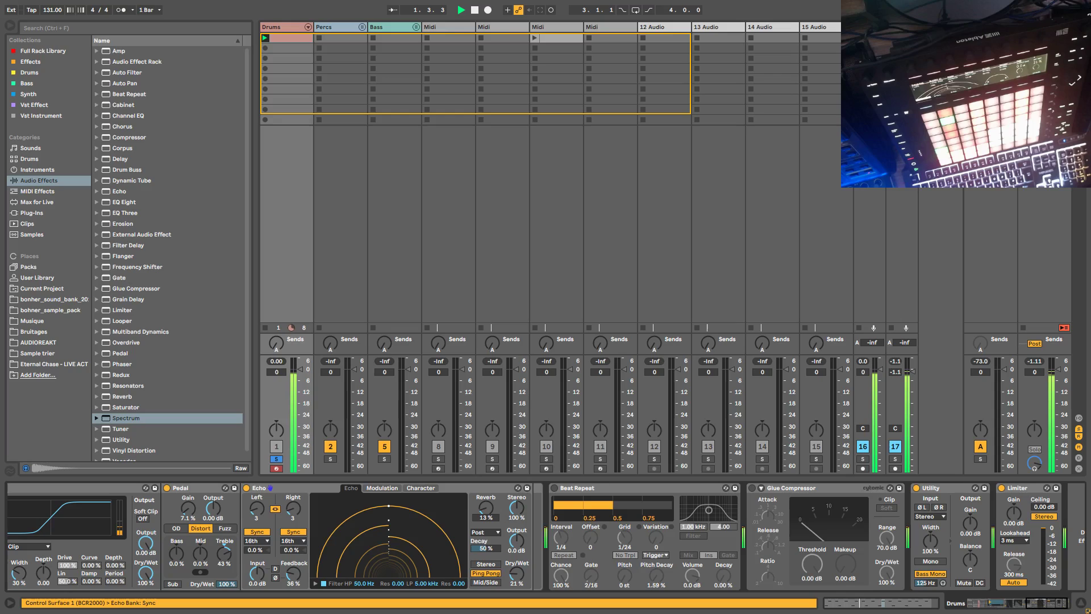
{"action": "left_click_drag", "start_coordinate": [486, 507], "coordinate": [486, 510]}
{"action": "left_click_drag", "start_coordinate": [484, 547], "coordinate": [484, 568]}
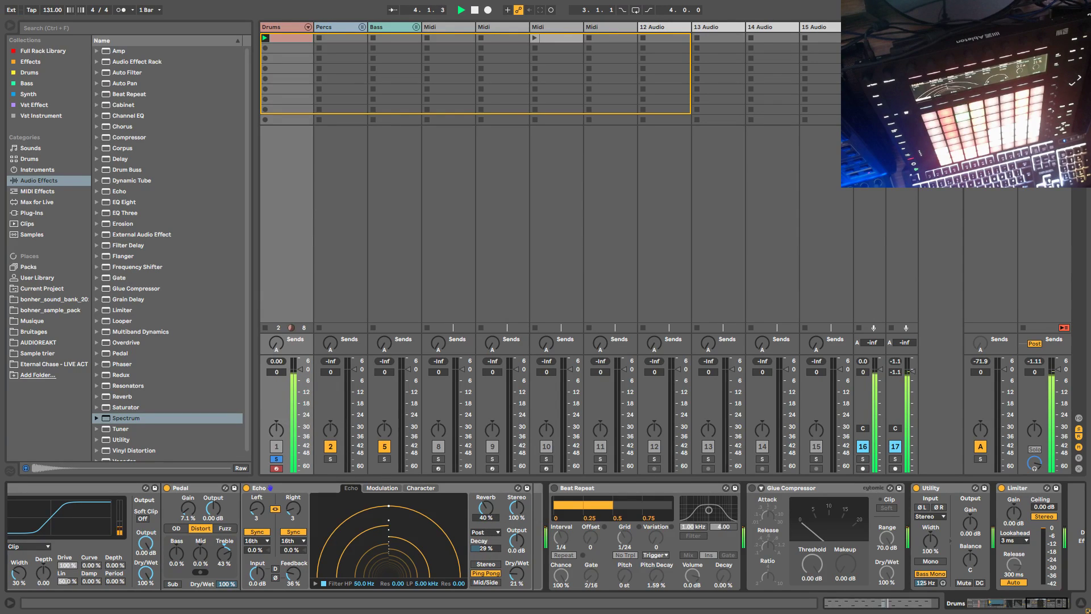
{"action": "left_click", "coordinate": [486, 533]}
{"action": "left_click", "coordinate": [492, 549]}
Step: Solo the tom pad during playback and delete the Spectrum from its chain
{"action": "left_click", "coordinate": [1051, 609]}
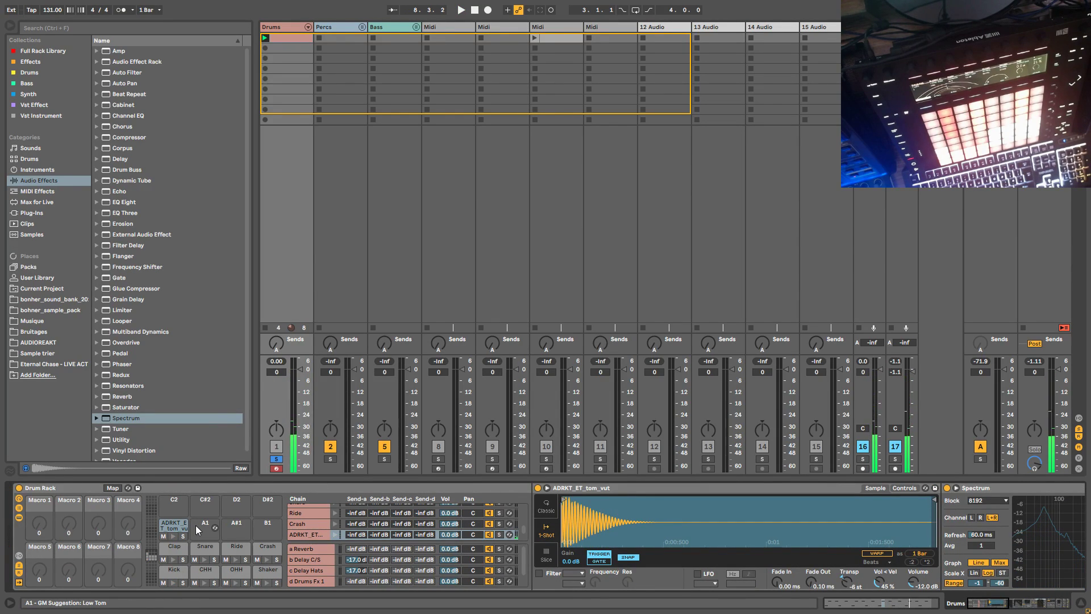
{"action": "key", "text": "space"}
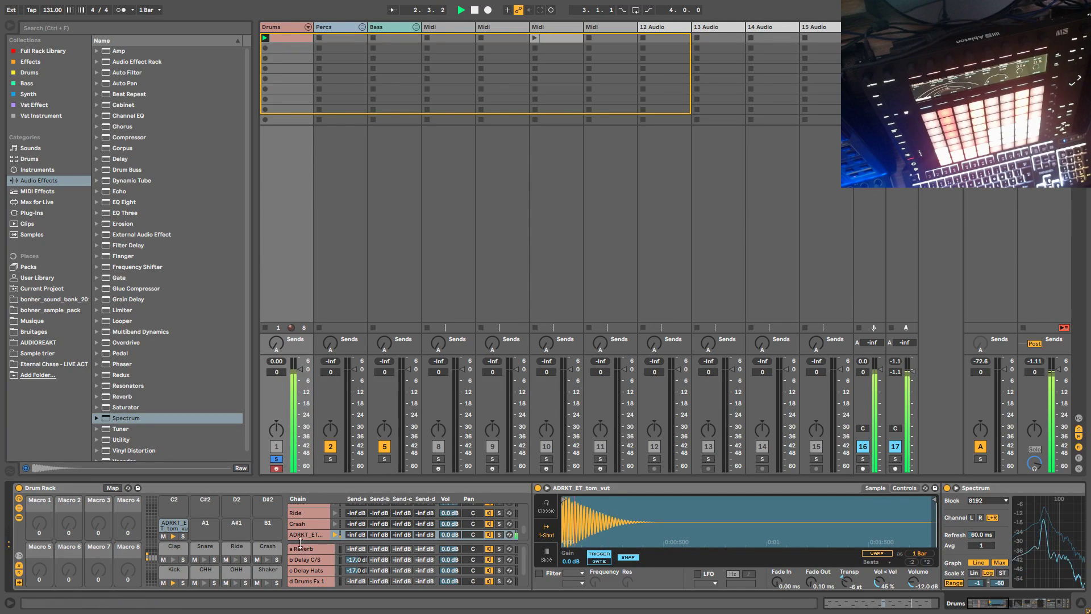
{"action": "left_click", "coordinate": [182, 537]}
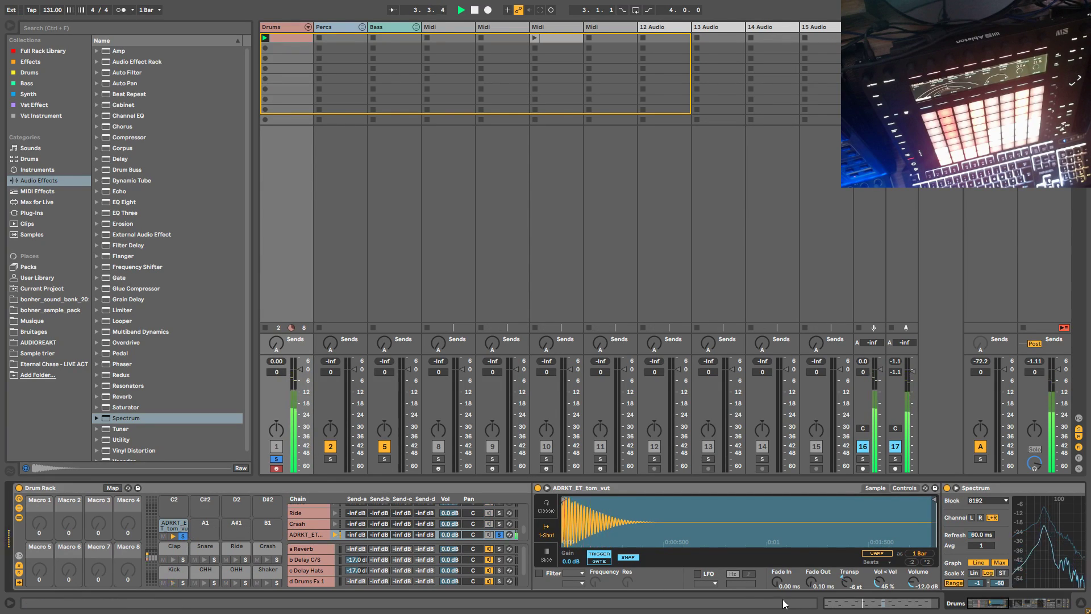
{"action": "scroll", "coordinate": [585, 493], "scroll_direction": "right", "scroll_amount": 10}
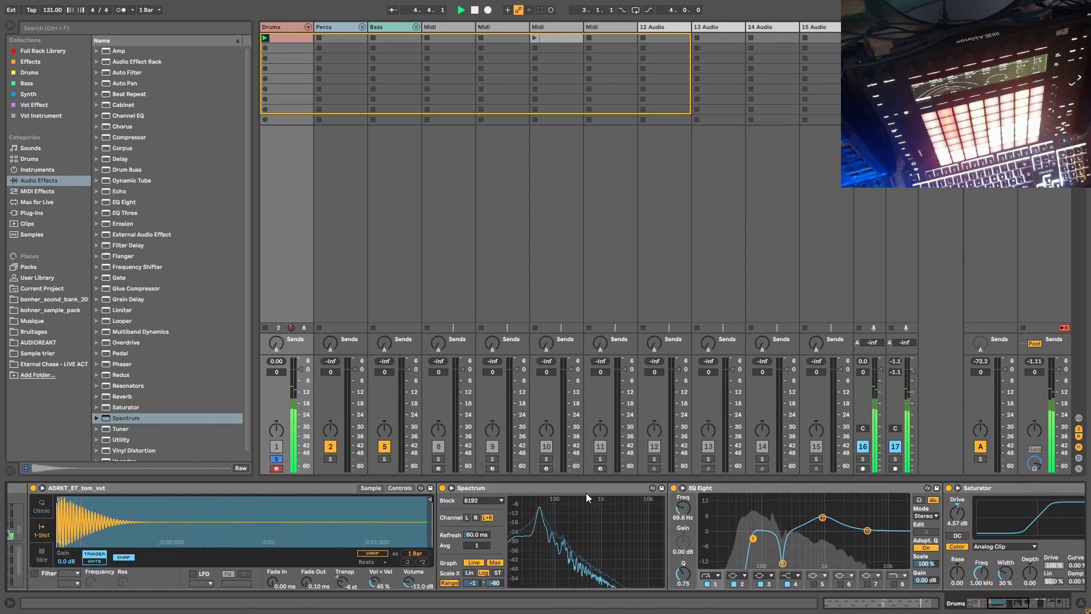
{"action": "left_click", "coordinate": [585, 491]}
{"action": "key", "text": "Delete"}
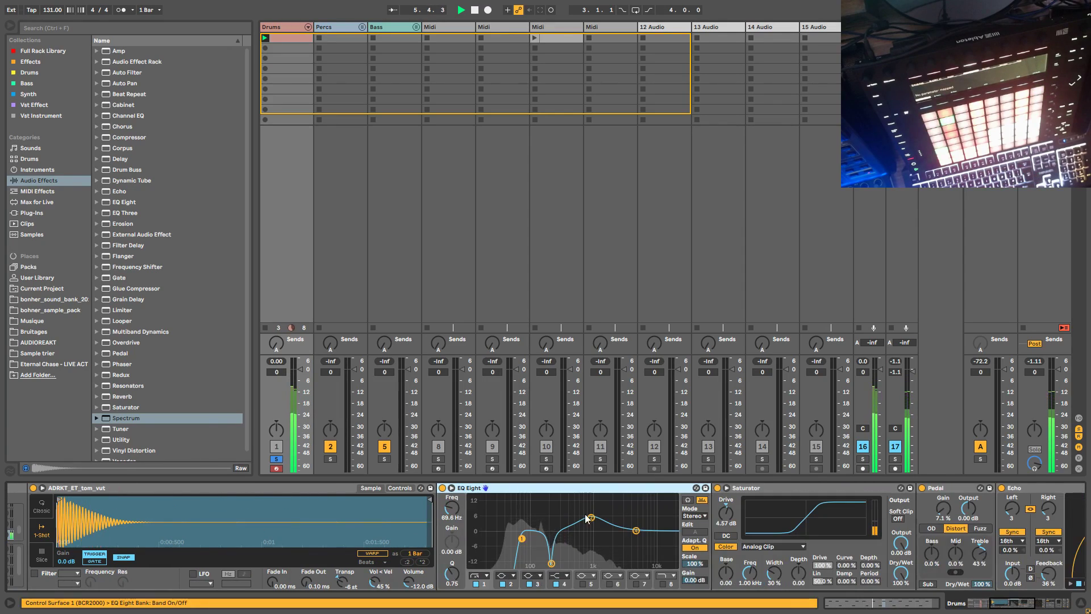
Step: Compare the tom with EQ Eight's low-cut band and the Pedal bypassed, and switch both back on
{"action": "left_click", "coordinate": [475, 584]}
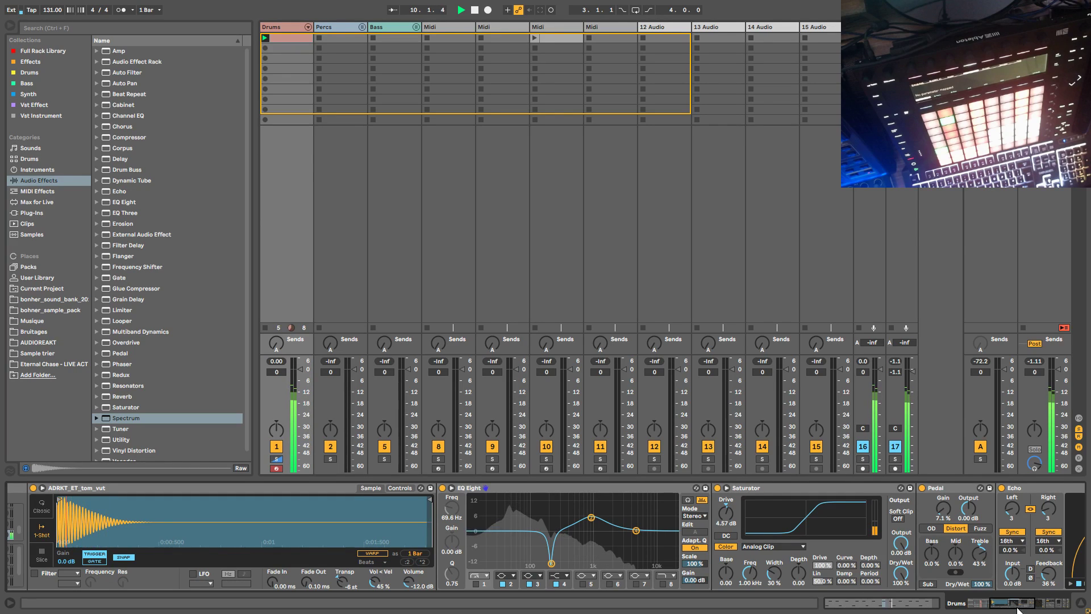
{"action": "mouse_move", "coordinate": [1027, 604]}
{"action": "left_mouse_down"}
{"action": "mouse_move", "coordinate": [1005, 604]}
{"action": "mouse_move", "coordinate": [1017, 605]}
{"action": "left_mouse_up"}
{"action": "left_click", "coordinate": [844, 489]}
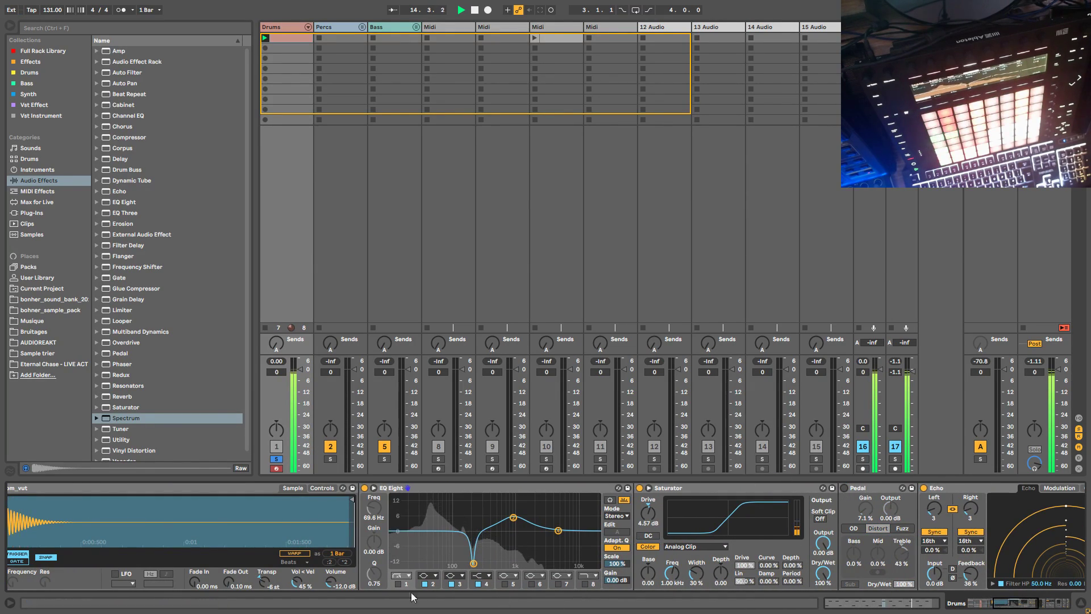
{"action": "left_click", "coordinate": [398, 584]}
{"action": "left_click", "coordinate": [844, 488]}
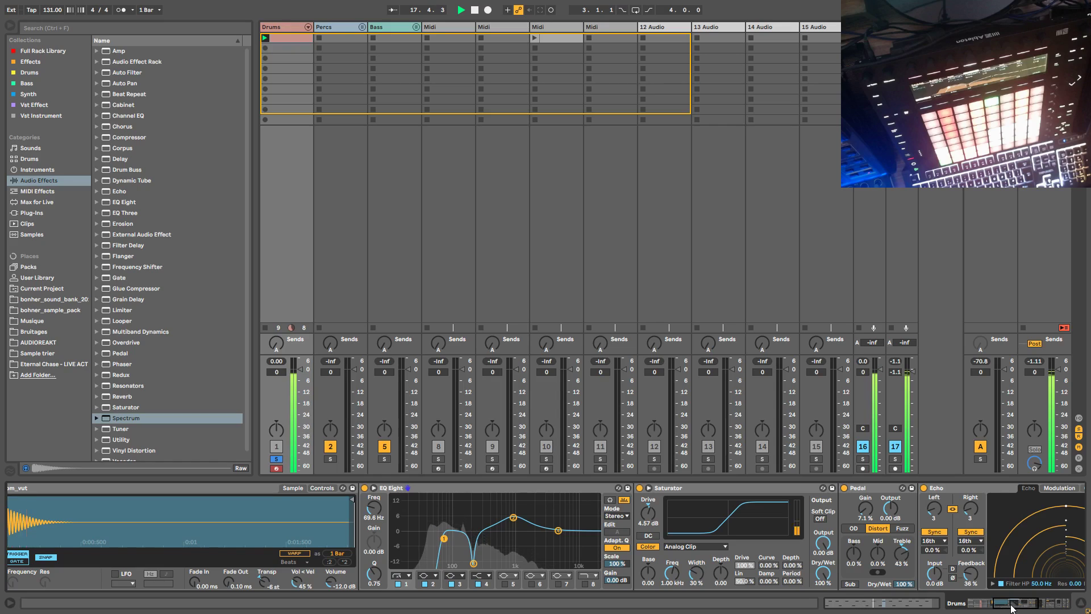
Step: Set the tom's fade-out to 389 ms and shorten the sample to end just past the 0:00:500 mark
{"action": "left_click_drag", "start_coordinate": [1011, 608], "coordinate": [986, 607]}
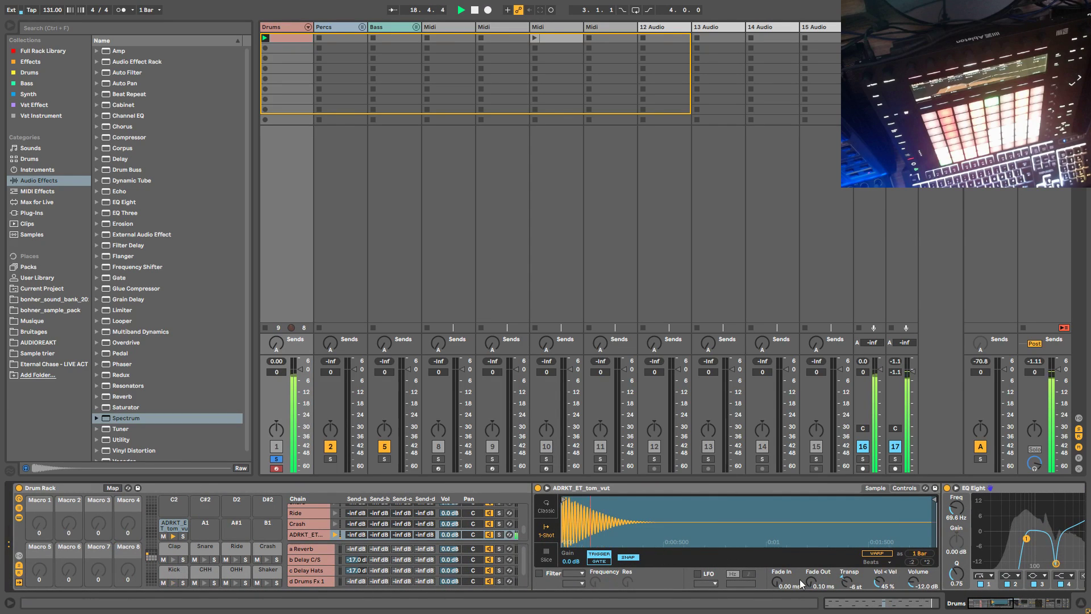
{"action": "left_click_drag", "start_coordinate": [811, 583], "coordinate": [812, 554]}
{"action": "left_click_drag", "start_coordinate": [932, 499], "coordinate": [685, 500]}
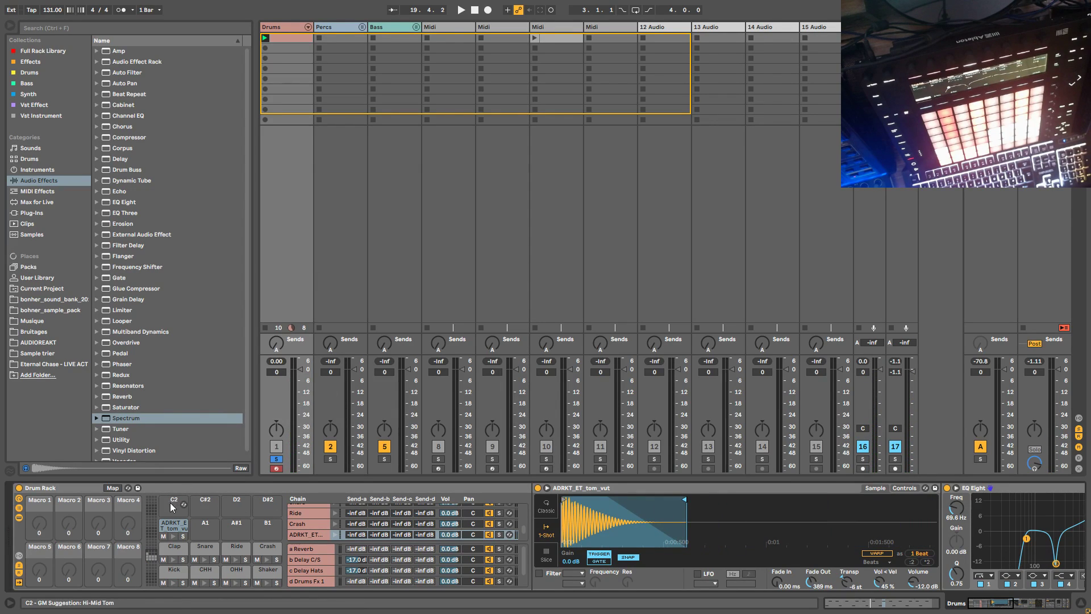
Step: Insert a new audio track directly after the Drums track
{"action": "key", "text": "ctrl+t"}
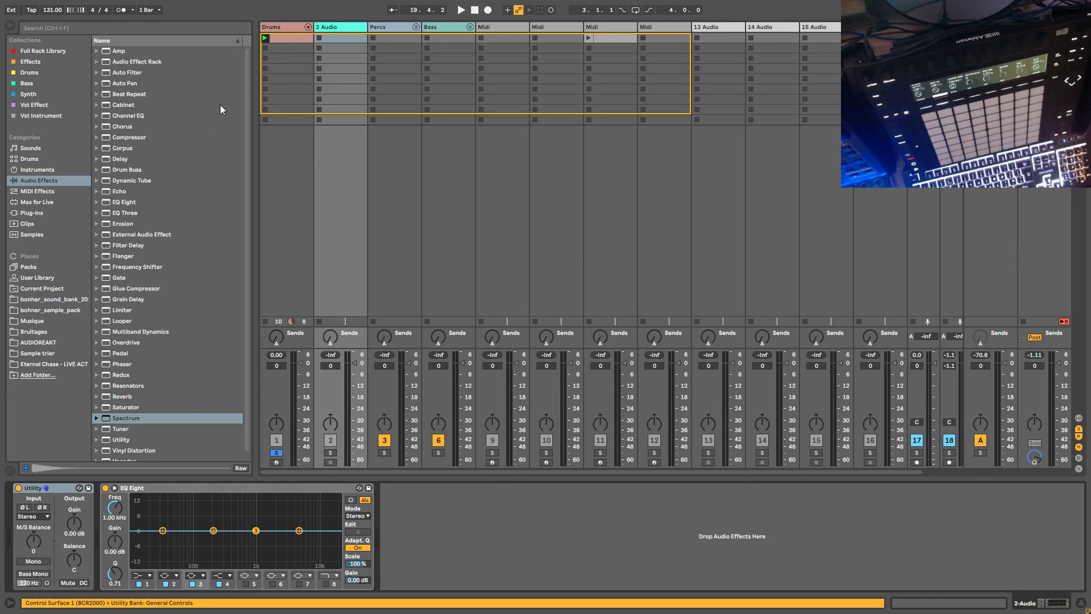
Step: Delete the 2 Audio track, then take the Drums track out of solo and check the beat with its Drum Rack shown
{"action": "key", "text": "Delete"}
{"action": "left_click", "coordinate": [385, 27]}
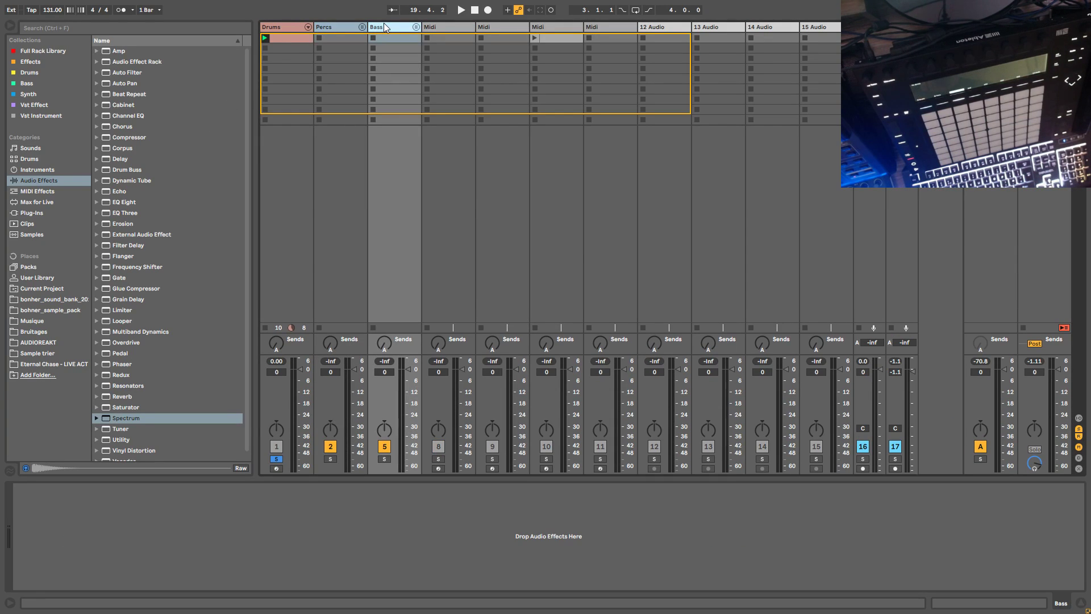
{"action": "left_click", "coordinate": [301, 28]}
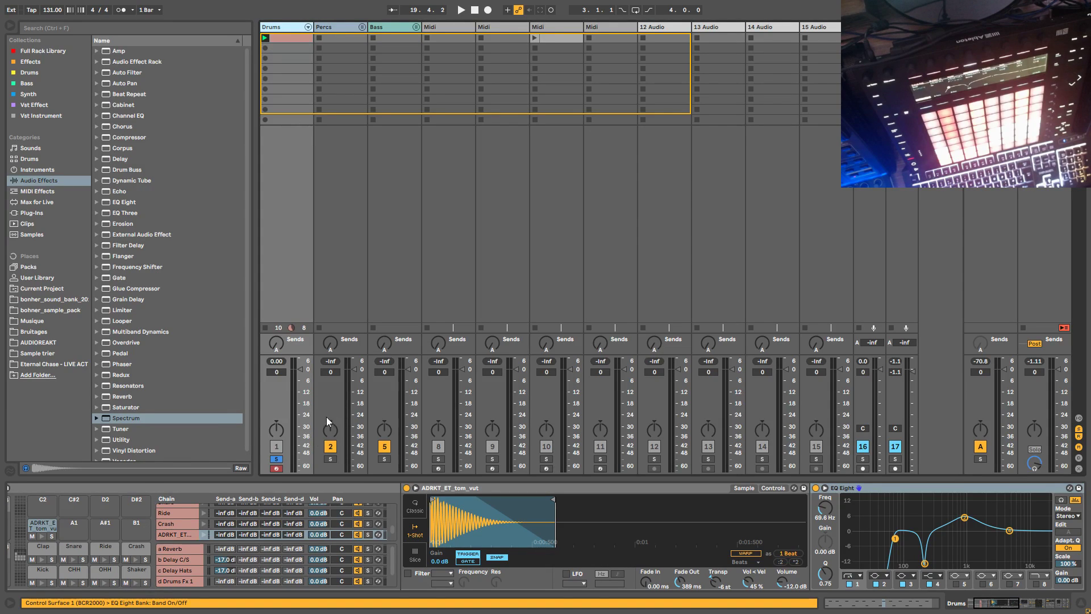
{"action": "left_click", "coordinate": [277, 458]}
{"action": "key", "text": "space"}
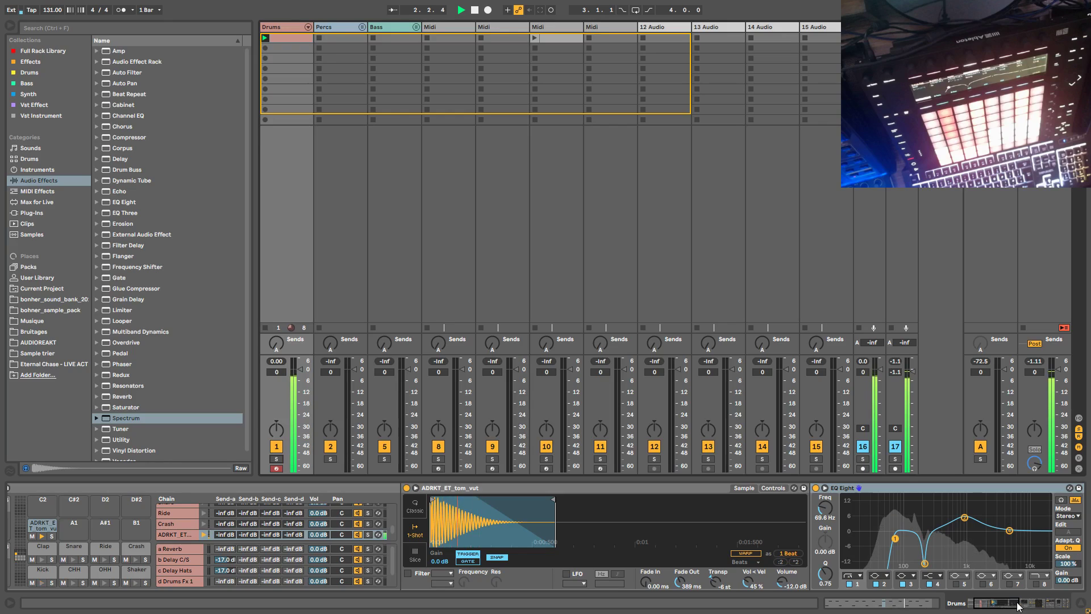
{"action": "left_click", "coordinate": [960, 604]}
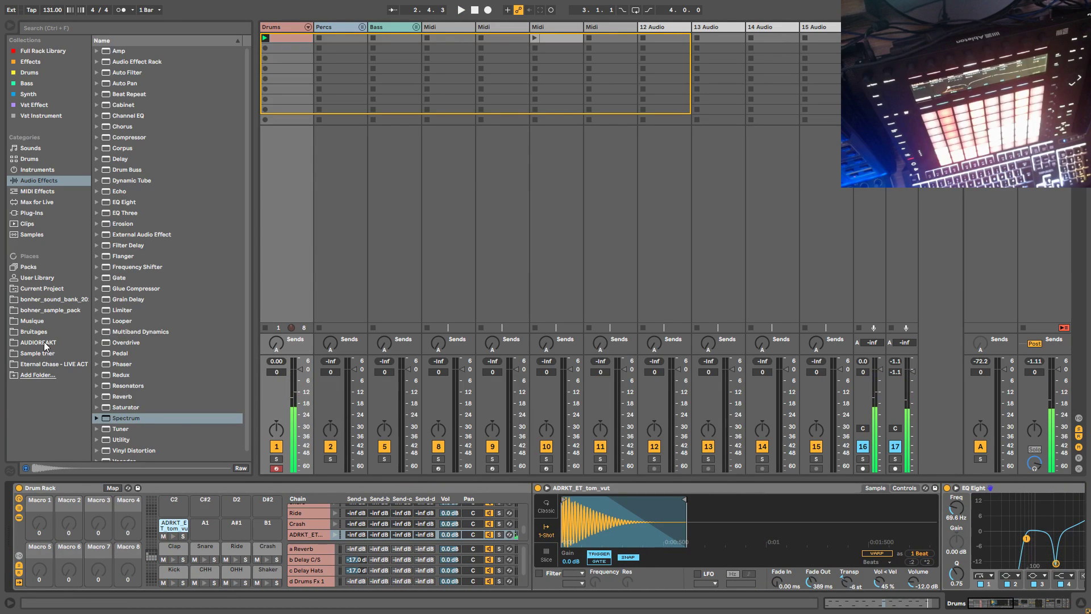
Step: Audition the closed hi-hat samples from atak to ezon in the chh folder of Audioreakt_EsotericTechno
{"action": "left_click", "coordinate": [54, 342]}
{"action": "left_click", "coordinate": [102, 267]}
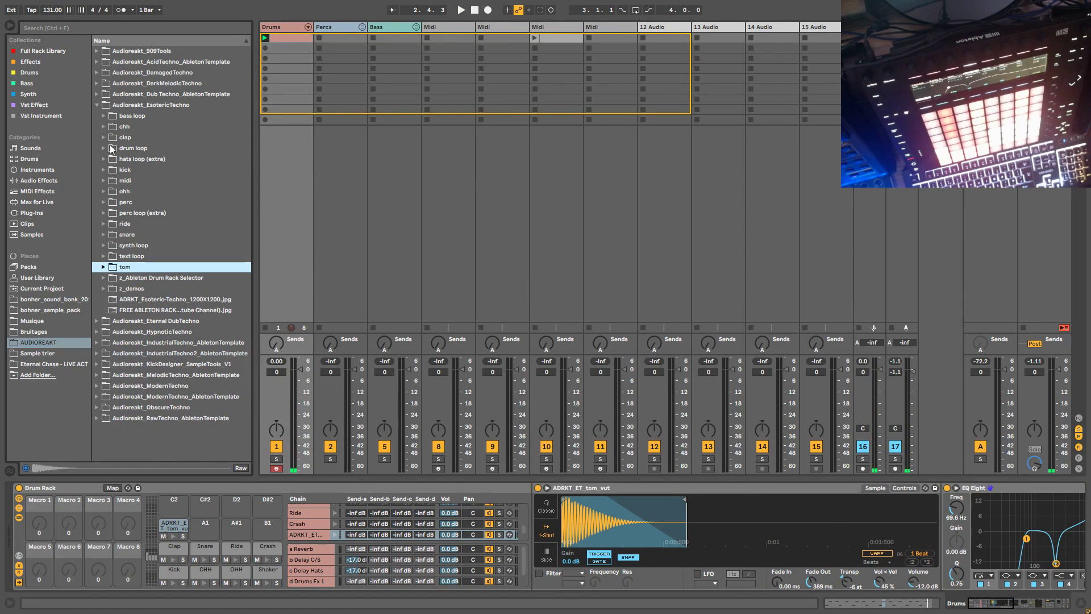
{"action": "left_click", "coordinate": [104, 126]}
{"action": "left_click", "coordinate": [149, 138]}
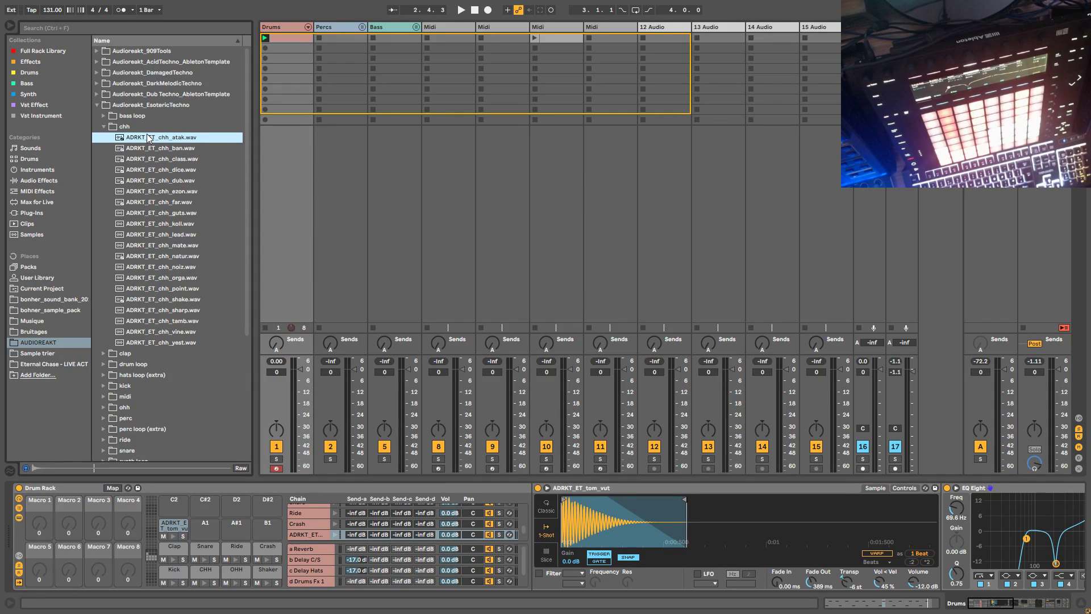
{"action": "key", "text": "Down"}
{"action": "key", "text": "Down"}
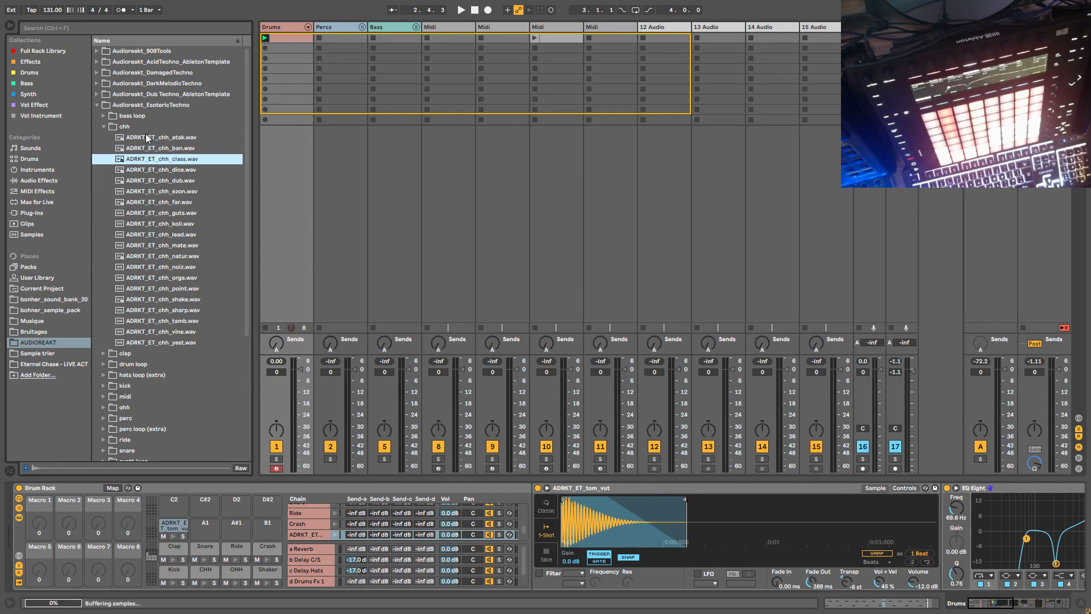
{"action": "key", "text": "Down"}
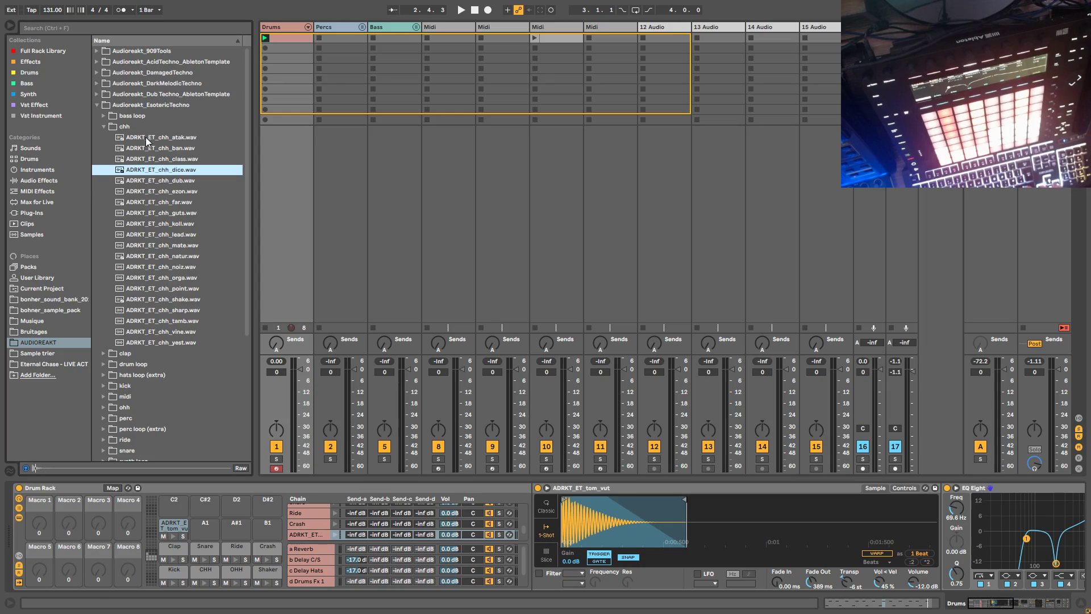
{"action": "key", "text": "Down"}
{"action": "key", "text": "Down"}
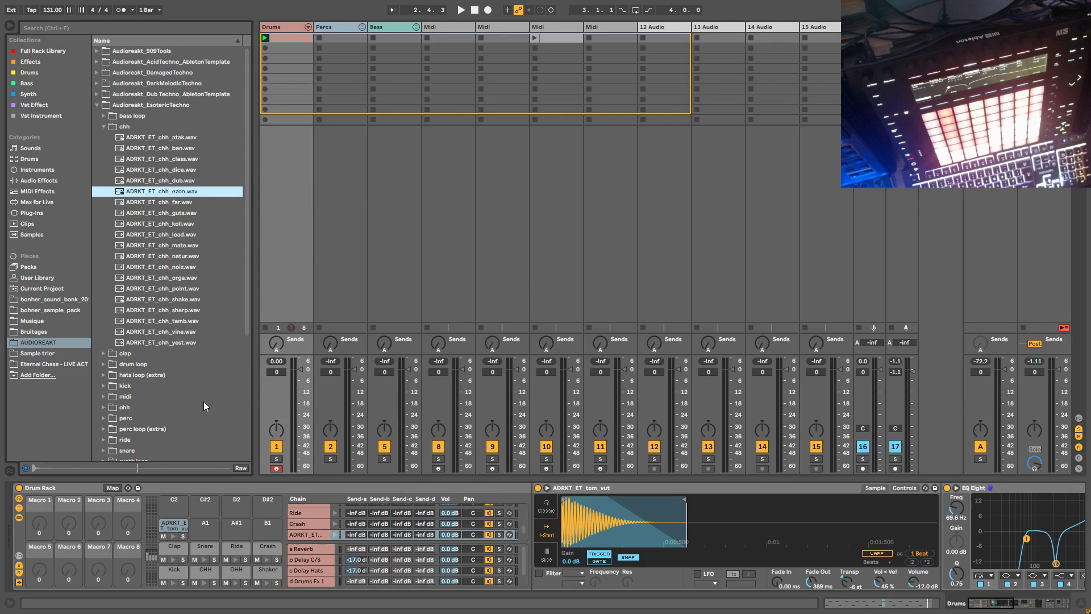
Step: Compare more closed-hat samples for the CHH pad and load ADRKT_ET_chh_atak.wav into its empty Simpler
{"action": "left_click", "coordinate": [217, 574]}
{"action": "left_click", "coordinate": [153, 269]}
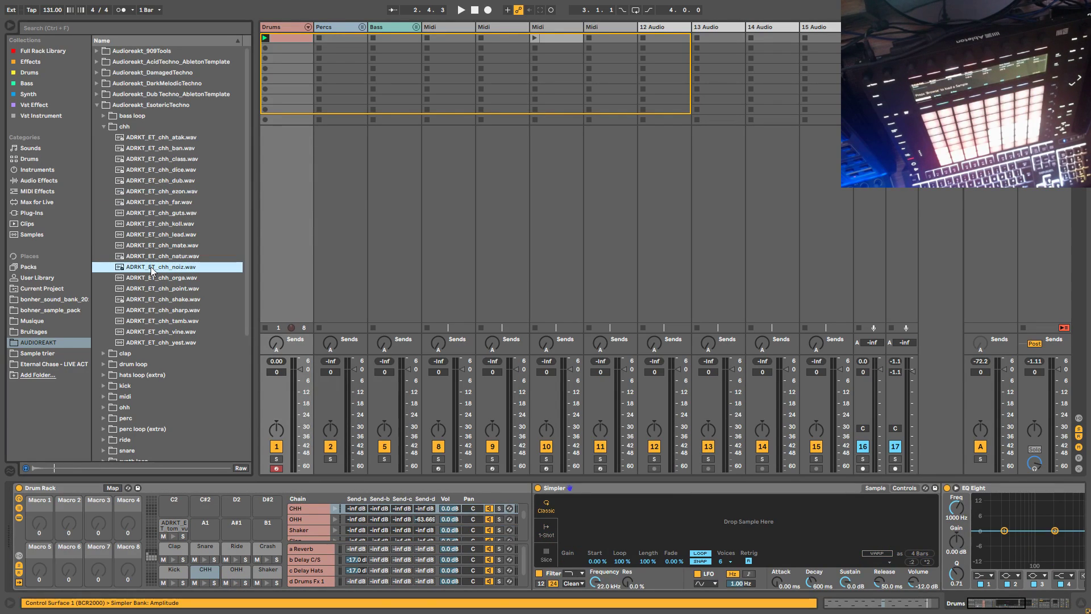
{"action": "key", "text": "Up"}
{"action": "key", "text": "Up"}
{"action": "key", "text": "Up"}
{"action": "key", "text": "Up"}
{"action": "key", "text": "Up"}
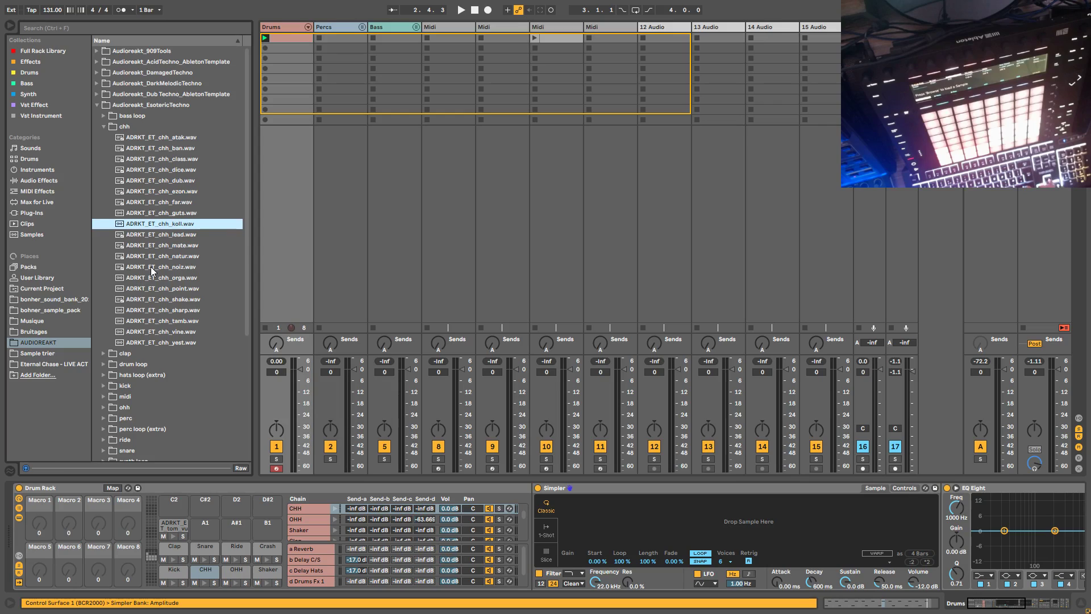
{"action": "key", "text": "Up"}
{"action": "key", "text": "Up"}
{"action": "key", "text": "Up"}
{"action": "key", "text": "Up"}
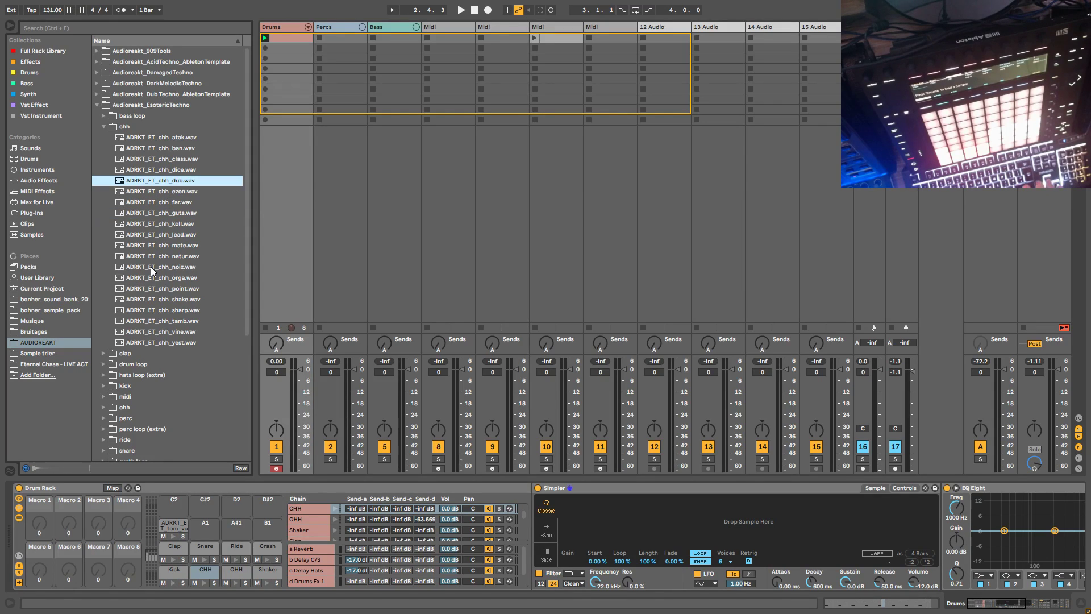
{"action": "key", "text": "Up"}
{"action": "key", "text": "Up"}
{"action": "key", "text": "Up"}
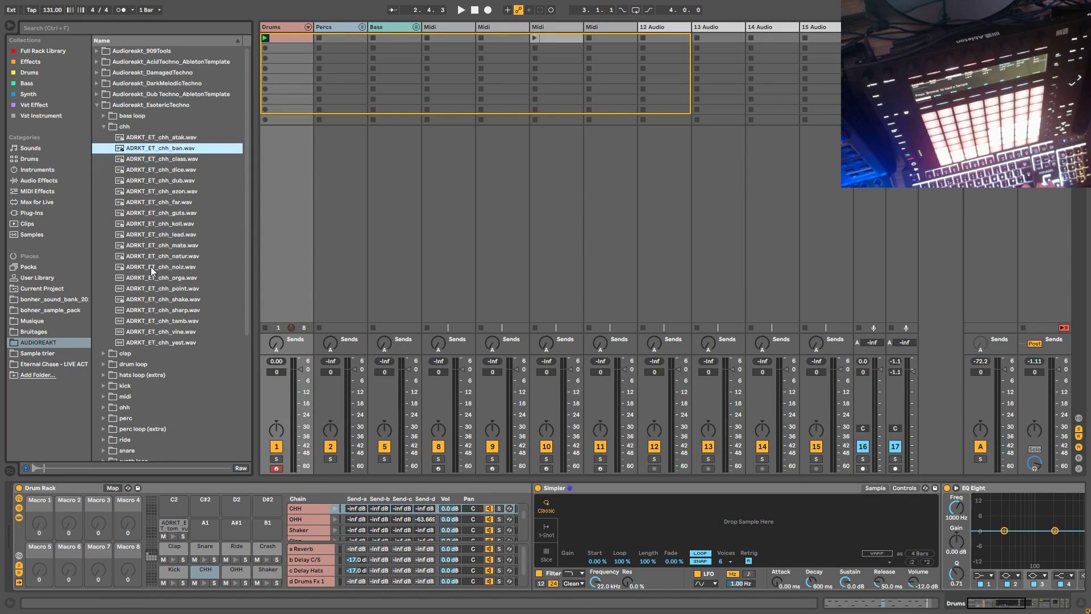
{"action": "left_click_drag", "start_coordinate": [162, 142], "coordinate": [649, 533]}
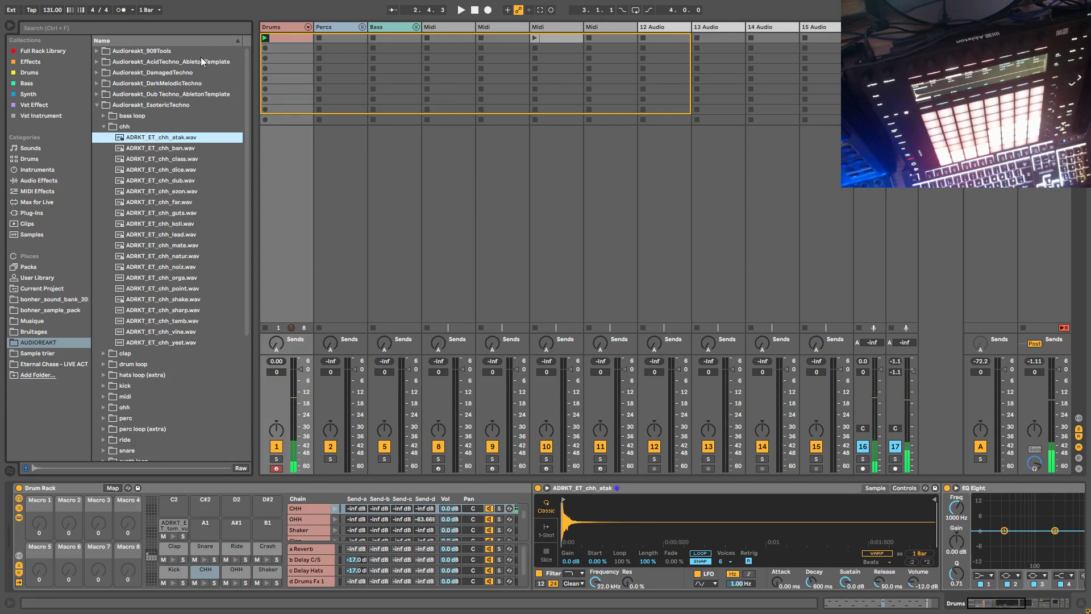
Step: Place CHH notes on the first three sixteenths of every beat in the two-bar Drums clip and play it with Drums soloed
{"action": "left_click", "coordinate": [300, 39]}
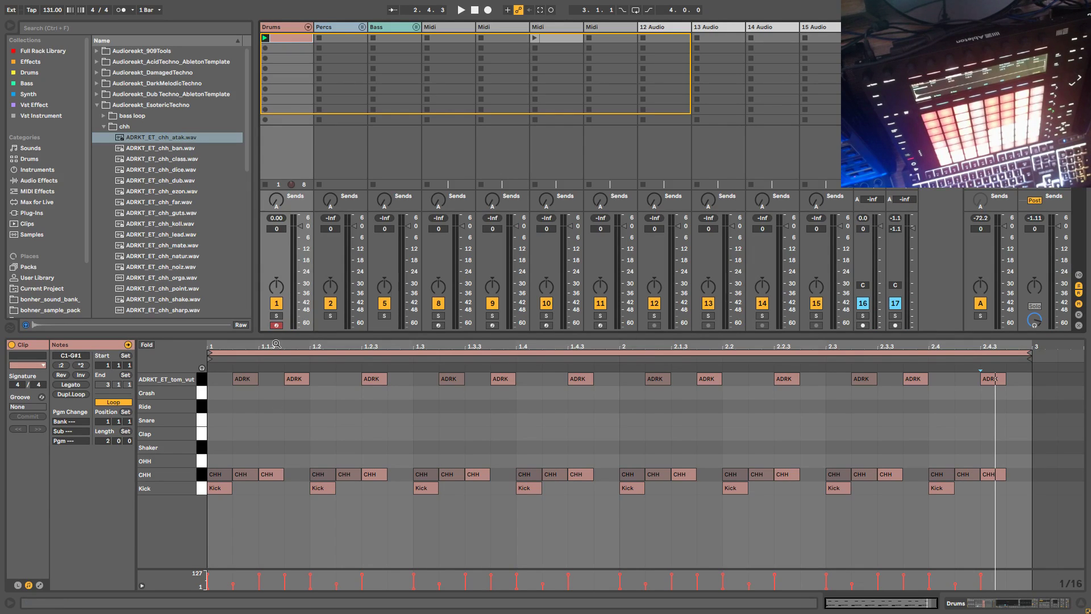
{"action": "left_click", "coordinate": [277, 316]}
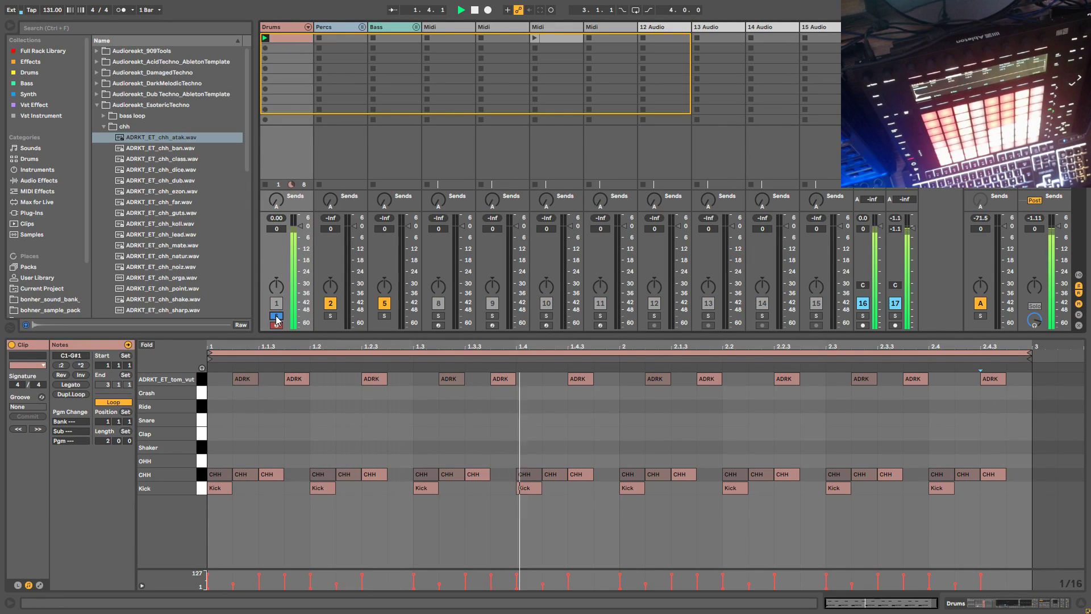
{"action": "left_click", "coordinate": [269, 28]}
{"action": "left_click", "coordinate": [268, 27]}
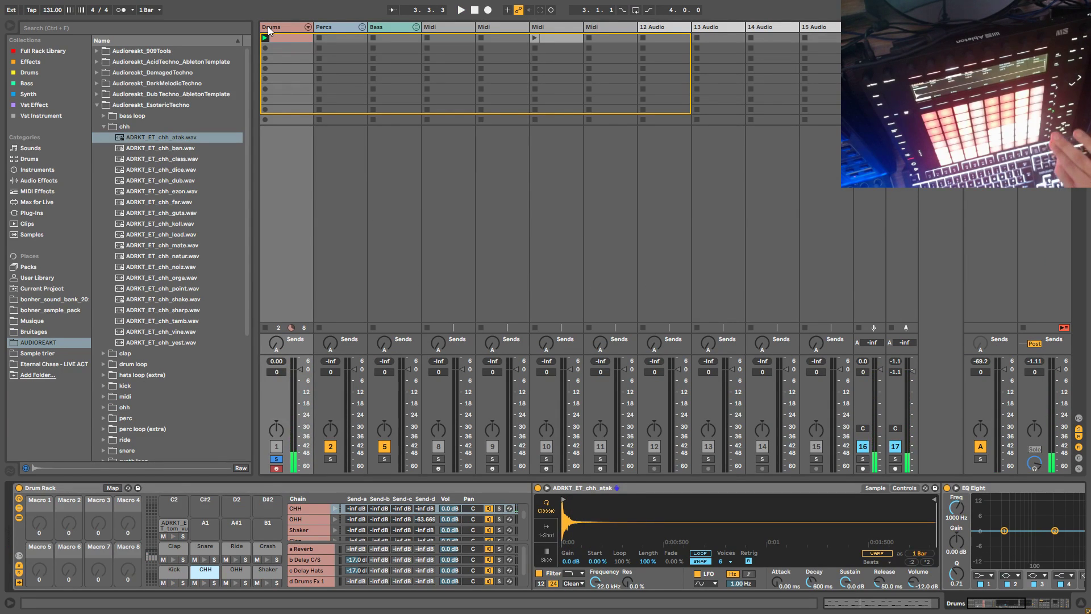
{"action": "key", "text": "space"}
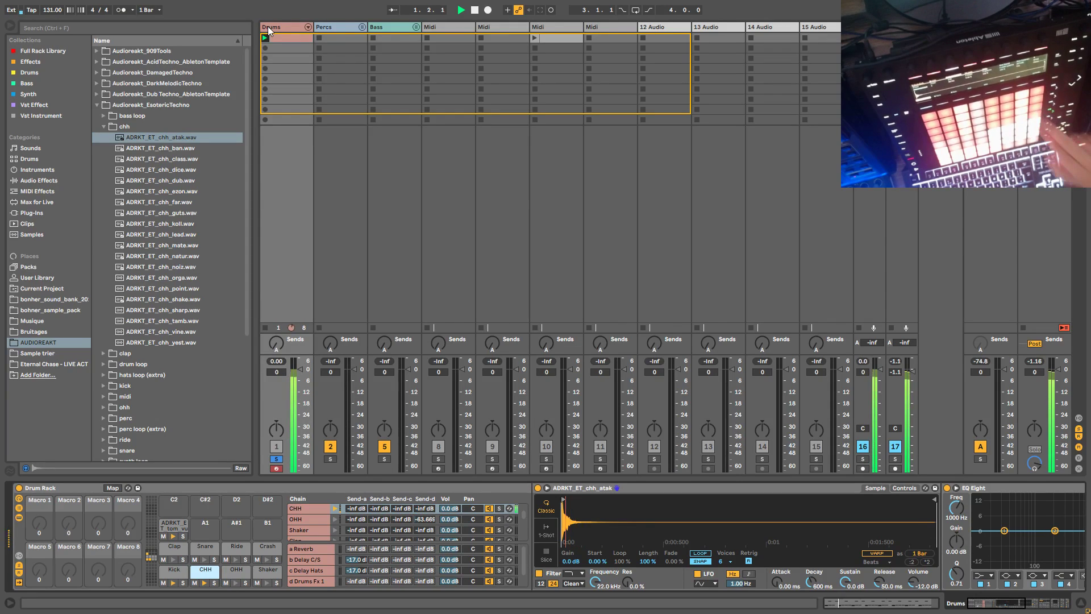
{"action": "key", "text": "space"}
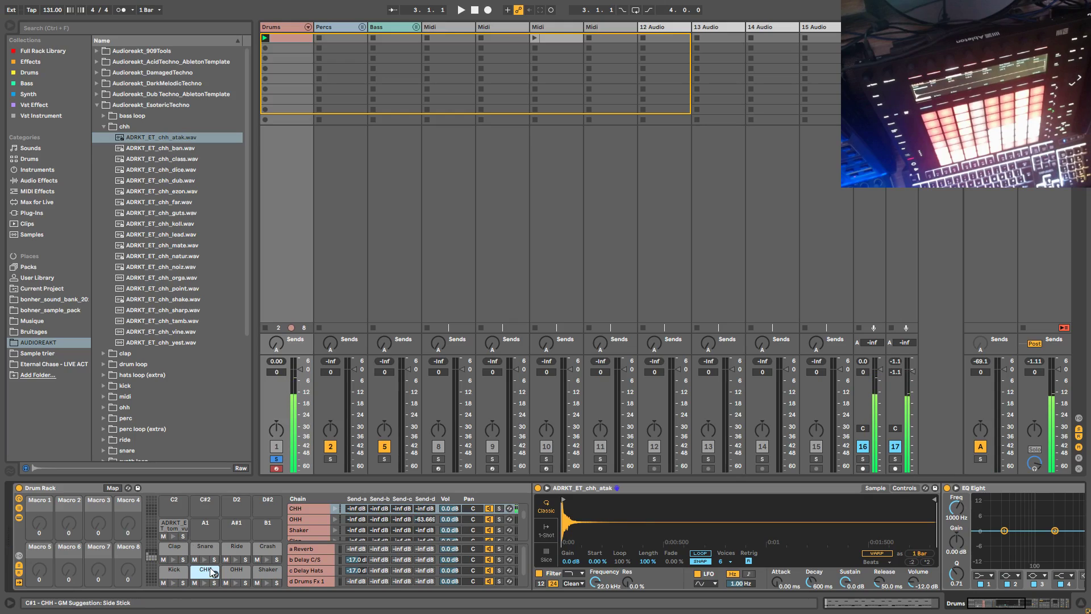
Step: Add a CHH note on the fourth sixteenth of beats 2 and 4 in both bars, and unsolo the Drums track
{"action": "left_click", "coordinate": [292, 37]}
{"action": "key", "text": "space"}
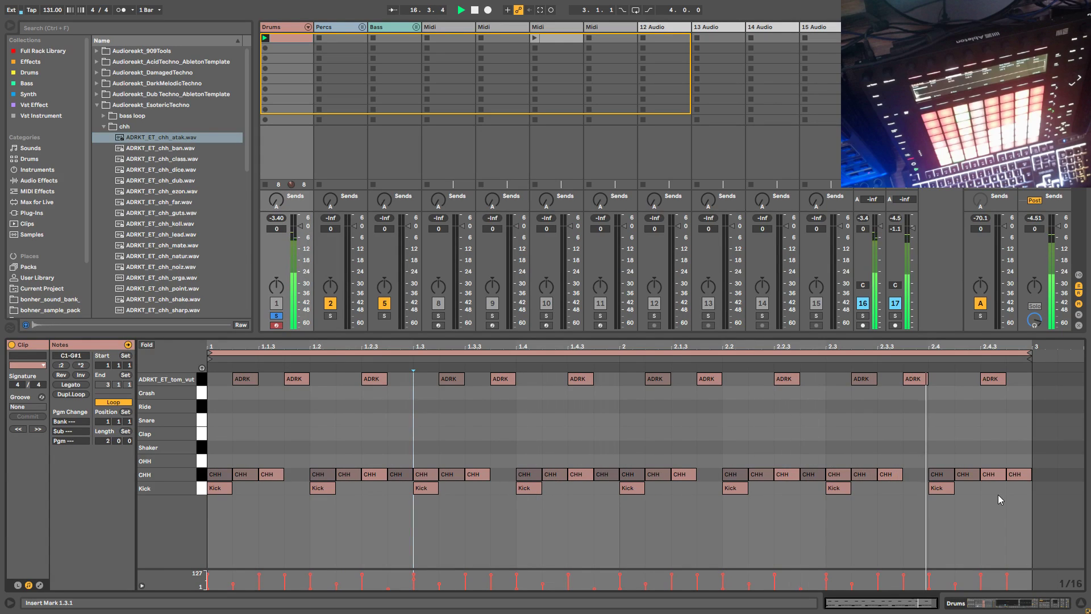
{"action": "left_click", "coordinate": [279, 318]}
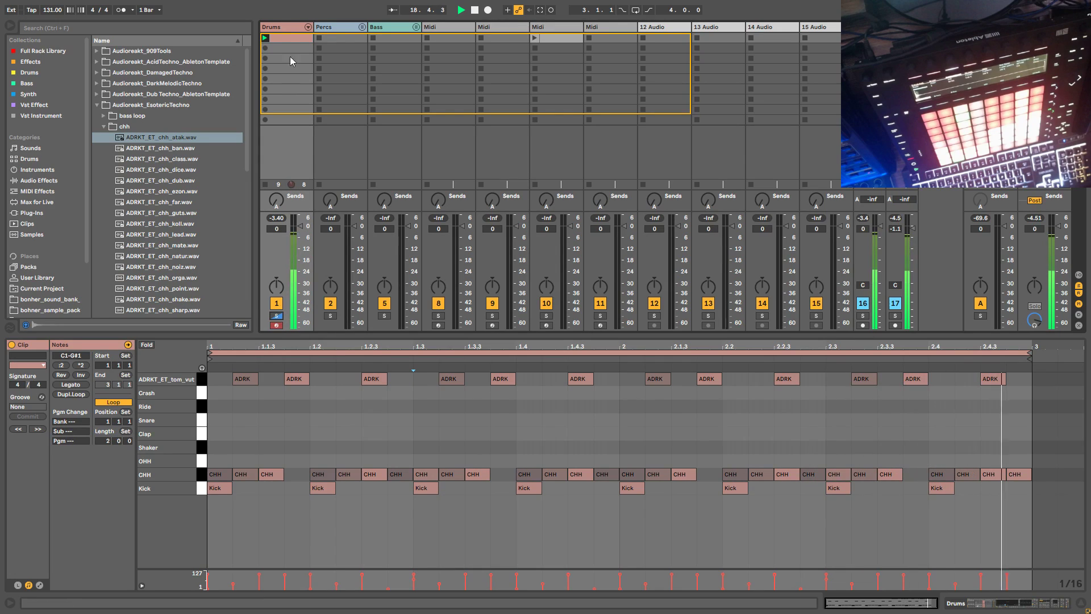
Step: Compare the closed hat soloed and within the full beat, and review its notes in the Drums clip
{"action": "left_click", "coordinate": [290, 27]}
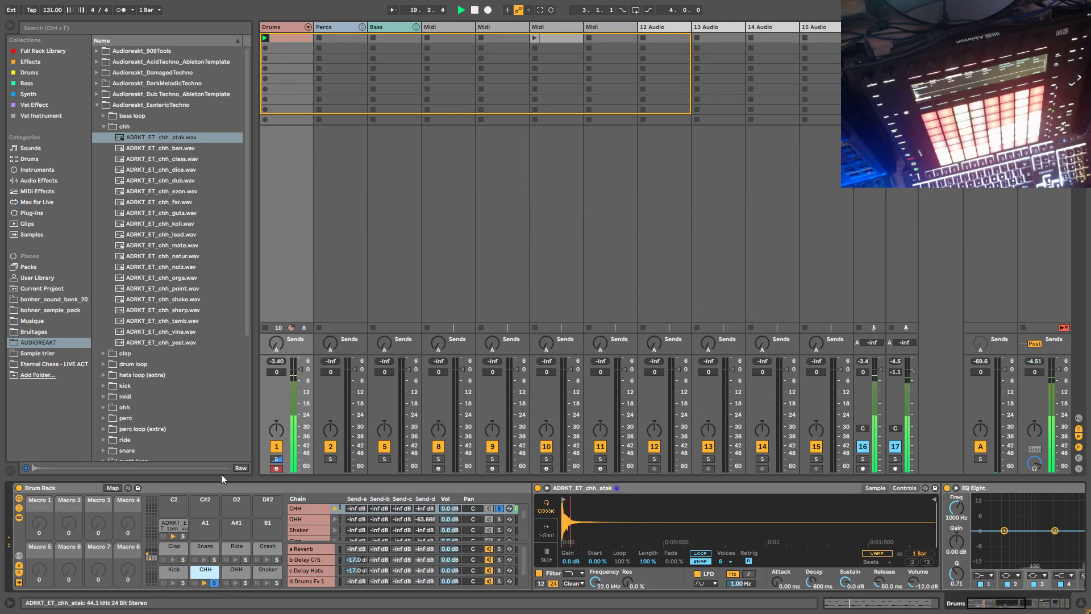
{"action": "left_click", "coordinate": [213, 582]}
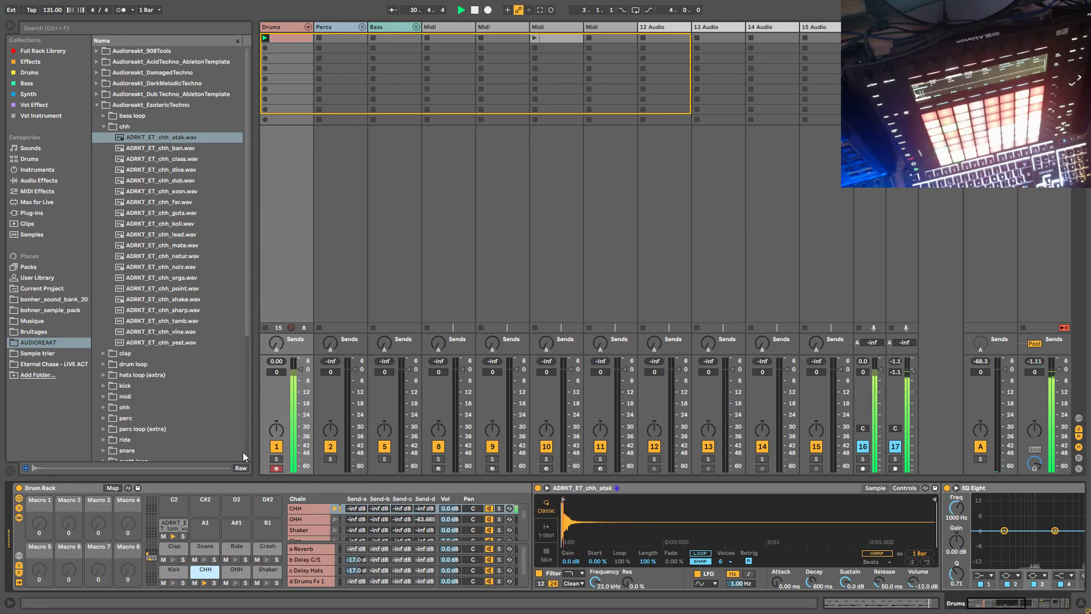
{"action": "left_click", "coordinate": [276, 459]}
{"action": "left_click", "coordinate": [215, 582]}
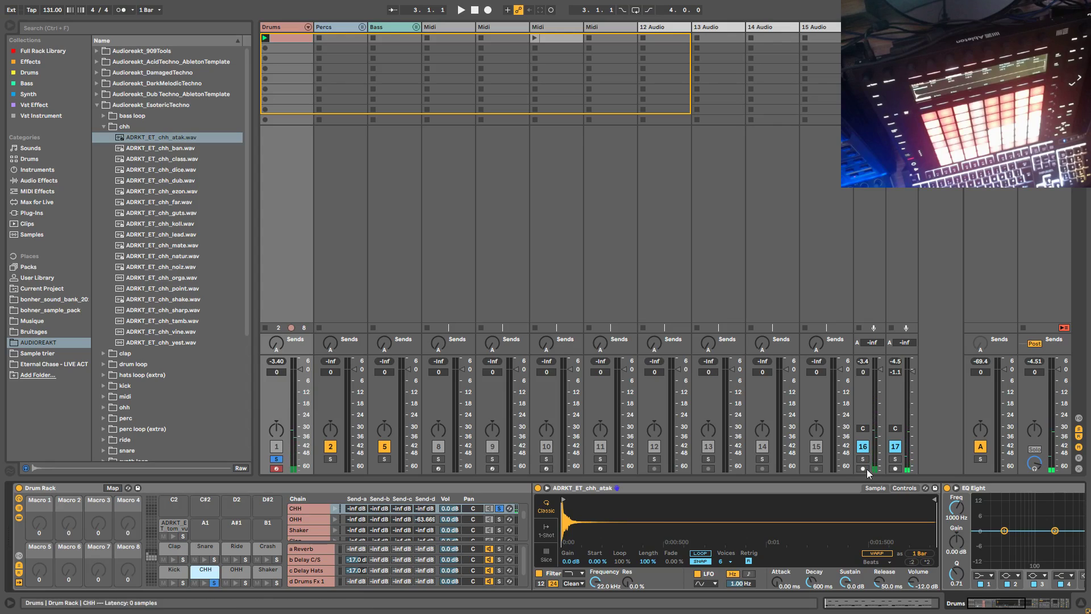
{"action": "left_click", "coordinate": [298, 37]}
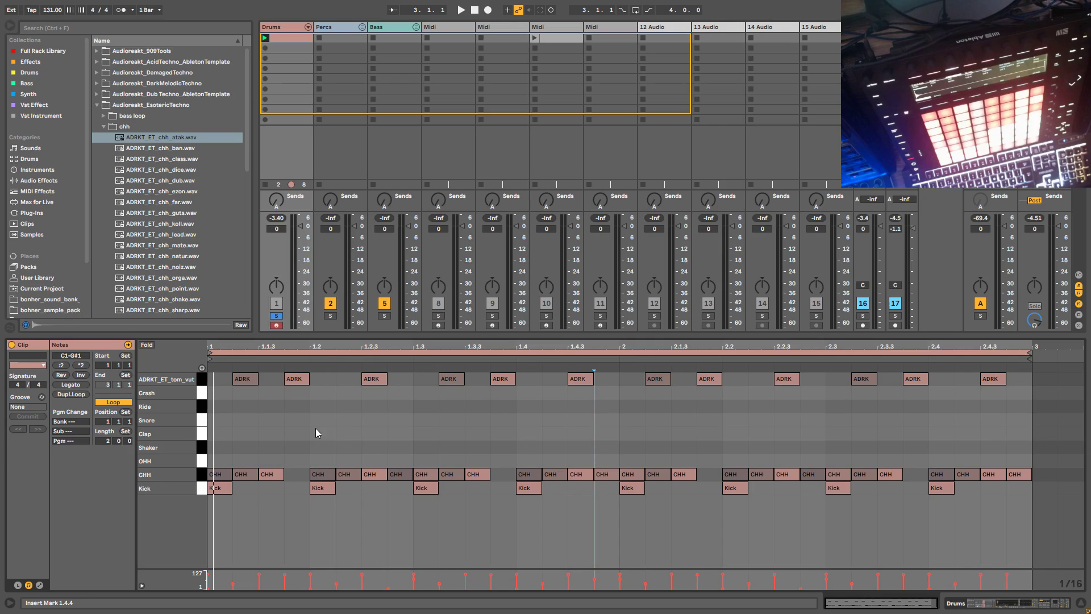
Step: Insert the AYNIL_Hats Shuffle rack from the Drums collection between the closed hat's Simpler and EQ Eight, with Delay 3 at 17 %
{"action": "left_click", "coordinate": [96, 104]}
{"action": "left_click", "coordinate": [284, 27]}
{"action": "key", "text": "space"}
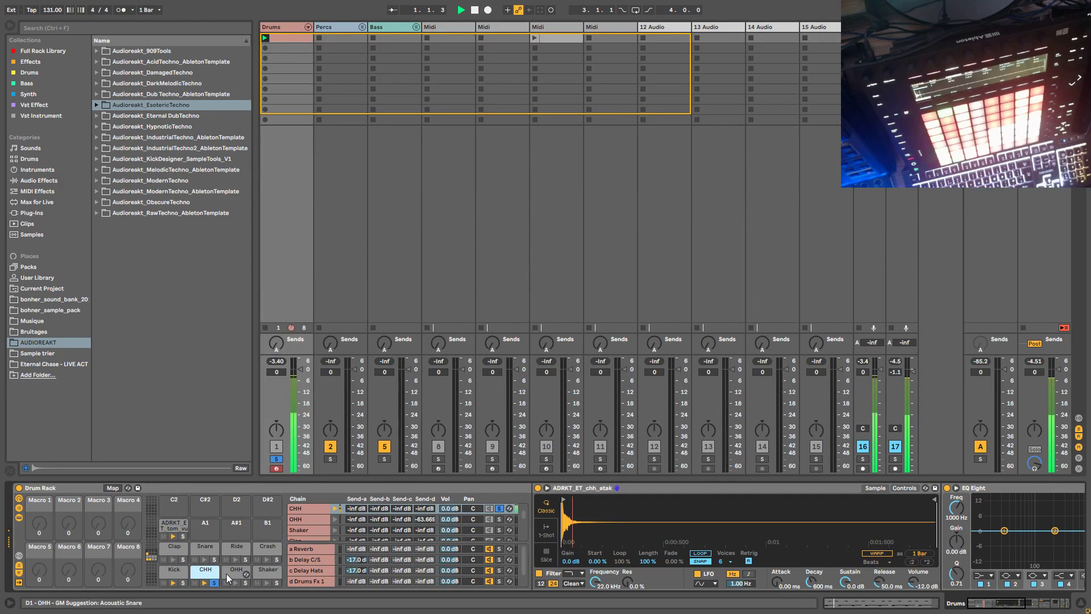
{"action": "scroll", "coordinate": [226, 571], "scroll_direction": "right", "scroll_amount": 5}
{"action": "key", "text": "space"}
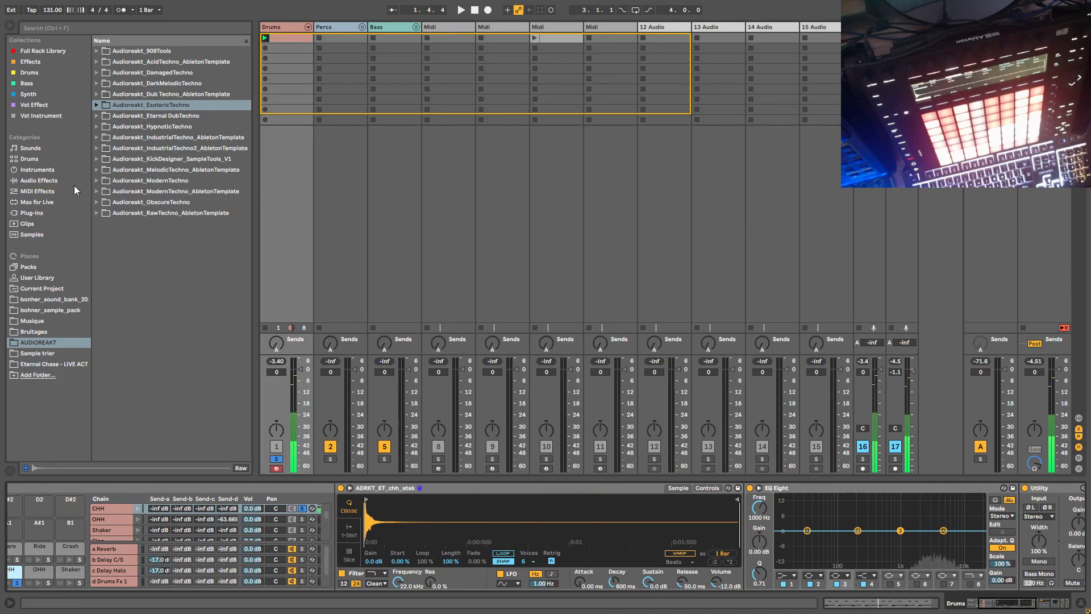
{"action": "left_click", "coordinate": [26, 62]}
{"action": "left_click", "coordinate": [26, 72]}
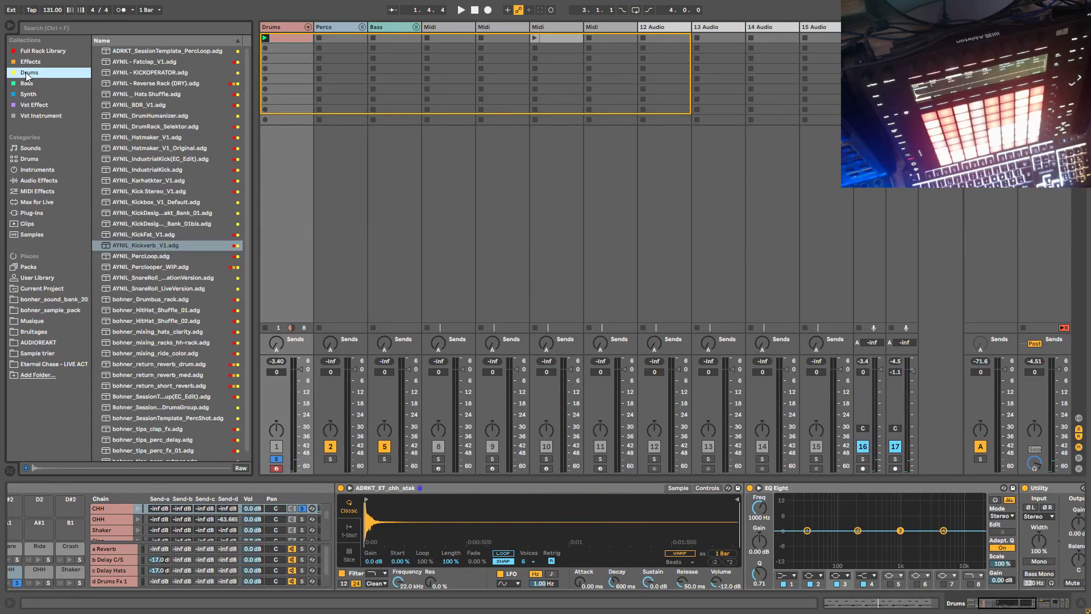
{"action": "left_click", "coordinate": [150, 91]}
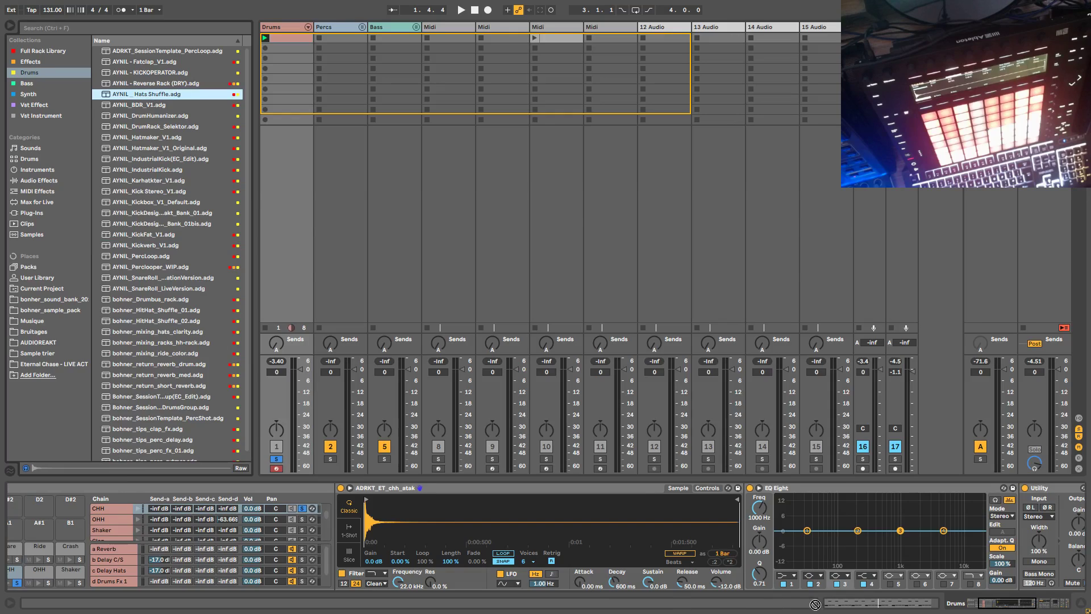
{"action": "key", "text": "shift+Tab"}
{"action": "key", "text": "shift+Tab"}
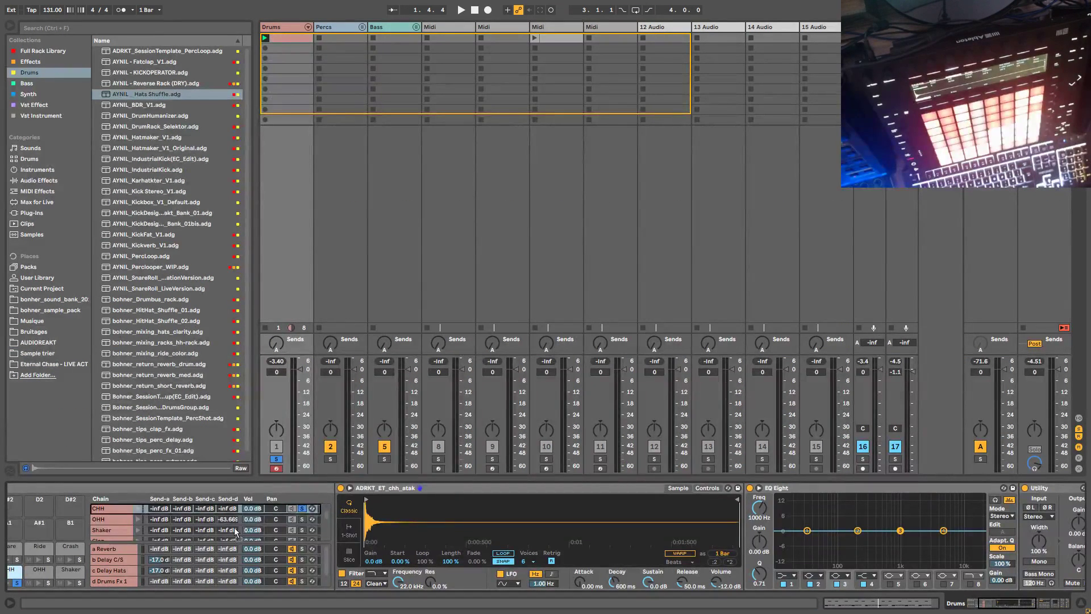
{"action": "left_click_drag", "start_coordinate": [761, 530], "coordinate": [837, 510]}
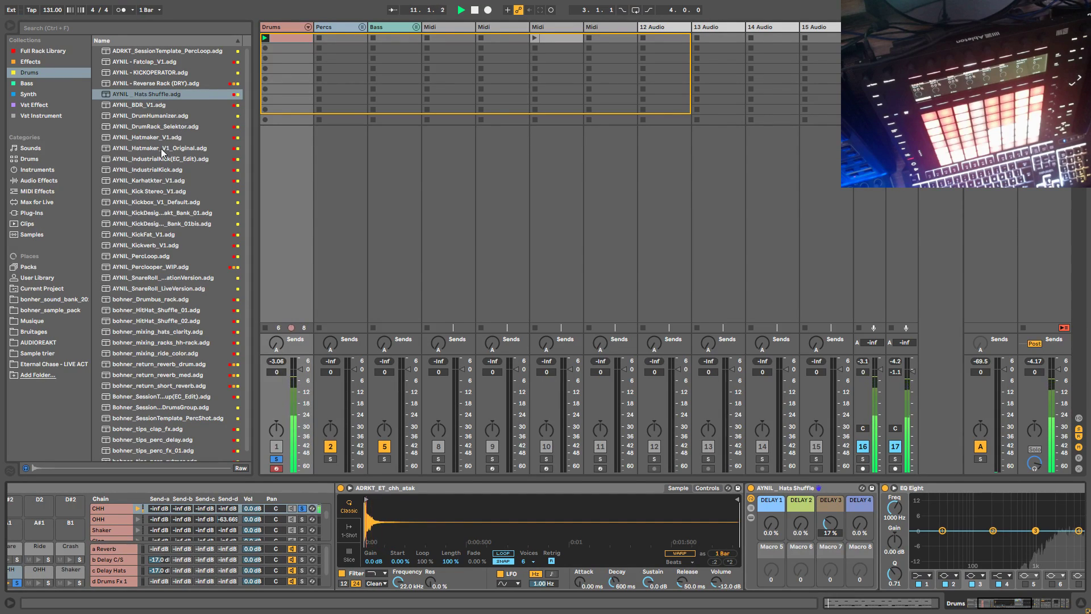
Step: Insert AYNIL_Karhatkter_V1 after Hats Shuffle with Bright and Punch at 20 and Reverb at 9.1 %, and set the CHH chain volume to -6.2 dB
{"action": "left_click", "coordinate": [149, 181]}
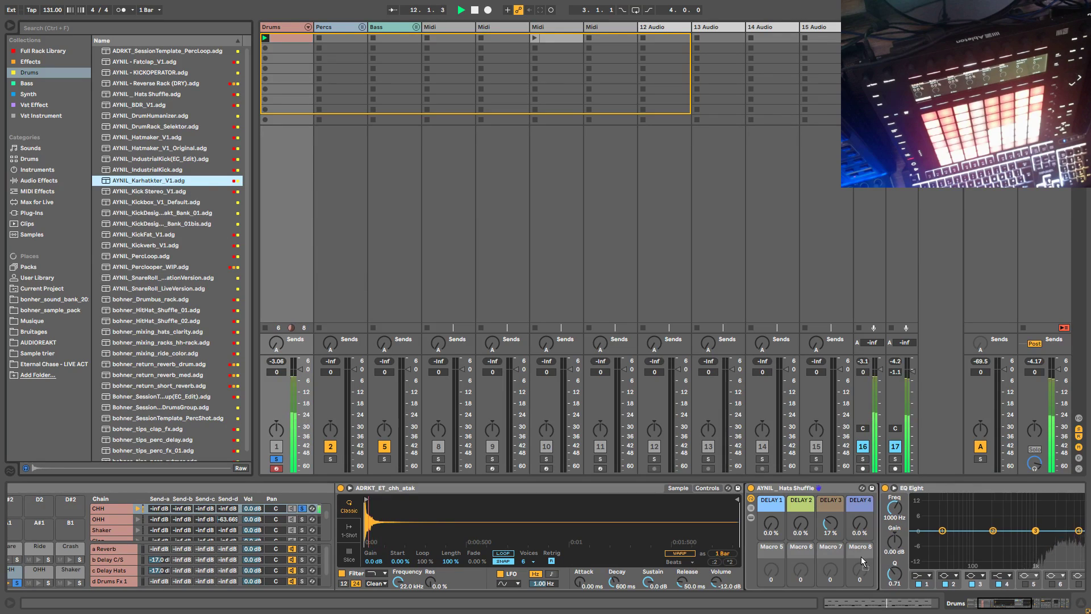
{"action": "left_click_drag", "start_coordinate": [848, 546], "coordinate": [881, 548]}
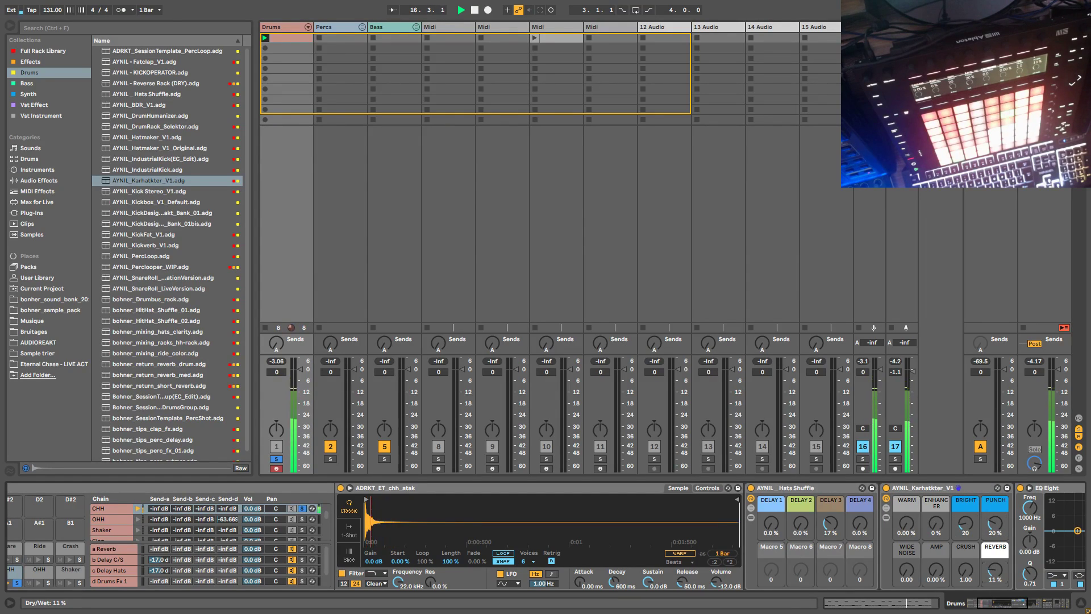
{"action": "left_click", "coordinate": [261, 509]}
{"action": "left_click_drag", "start_coordinate": [260, 510], "coordinate": [260, 523]}
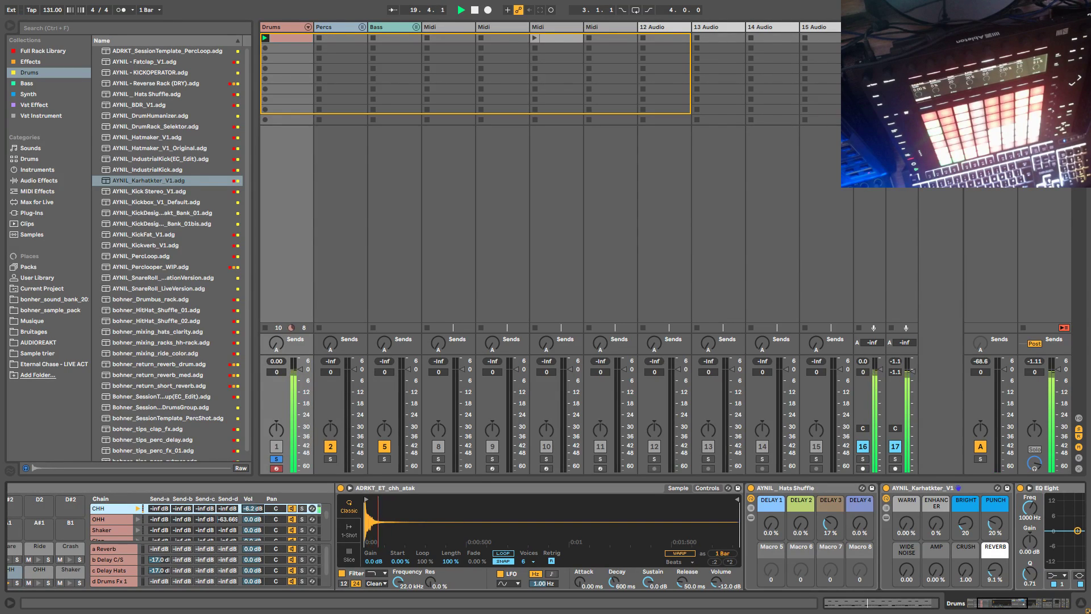
Step: Audition the chh folder's samples on the closed hat's Simpler by hot-swapping from ADRKT_ET_chh_ban through ADRKT_ET_chh_yest over the beat
{"action": "left_click", "coordinate": [734, 542]}
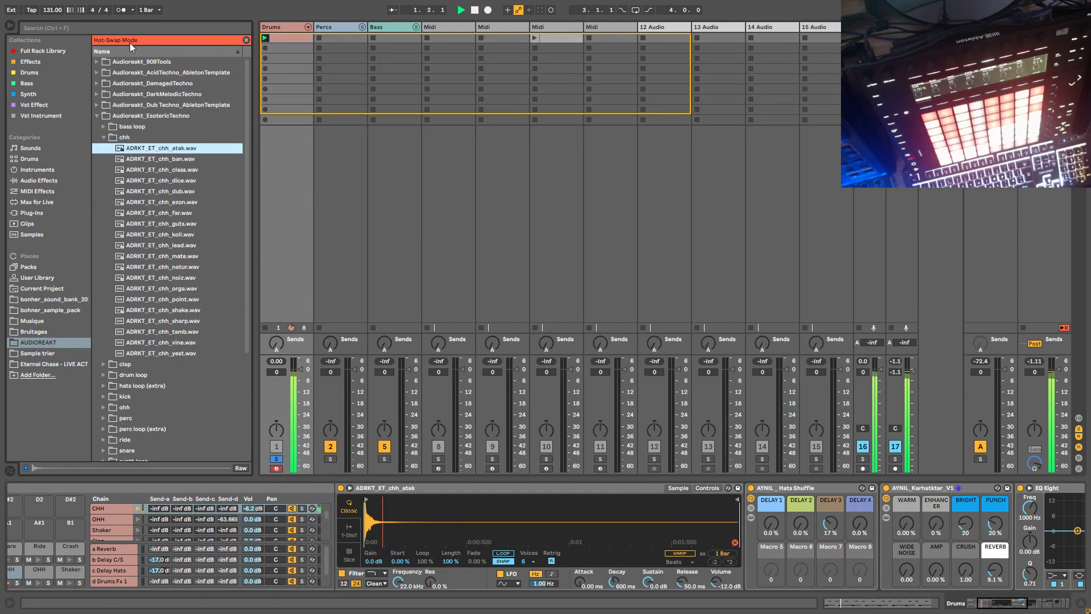
{"action": "double_click", "coordinate": [156, 160]}
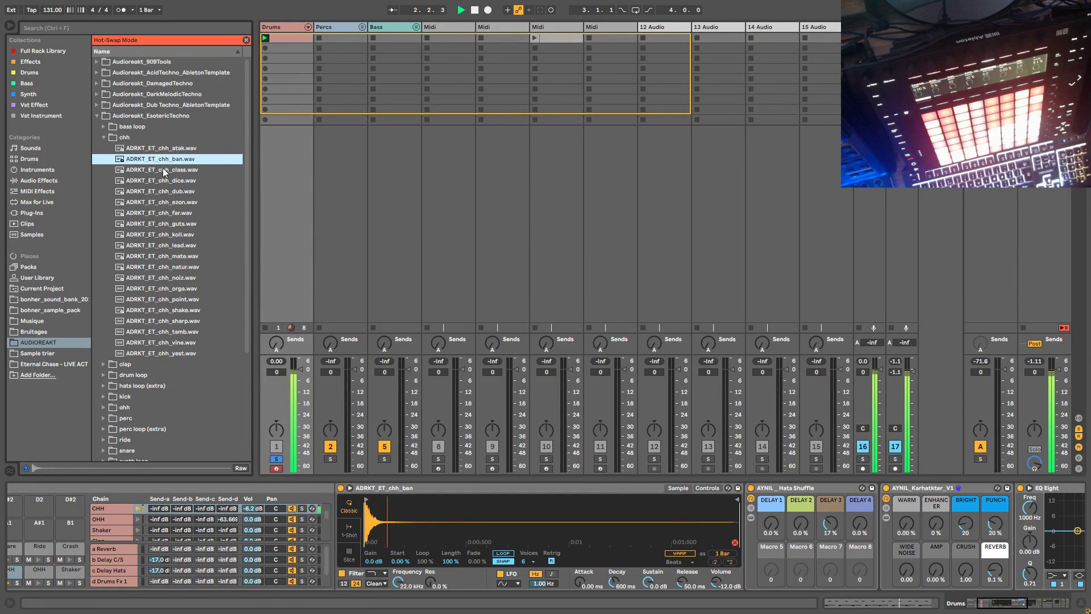
{"action": "double_click", "coordinate": [164, 171]}
{"action": "double_click", "coordinate": [161, 181]}
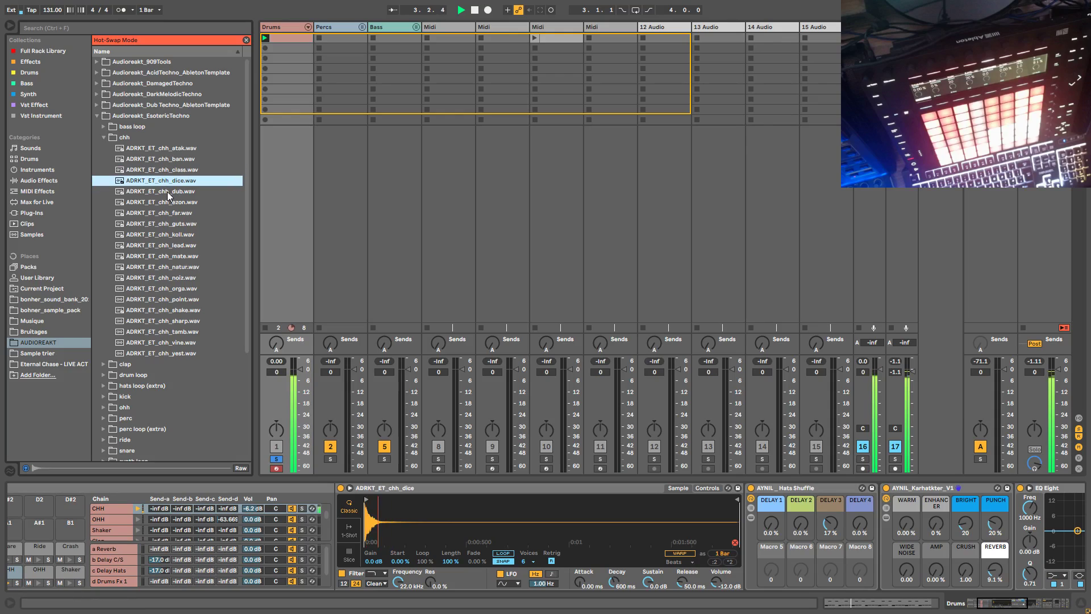
{"action": "double_click", "coordinate": [167, 192]}
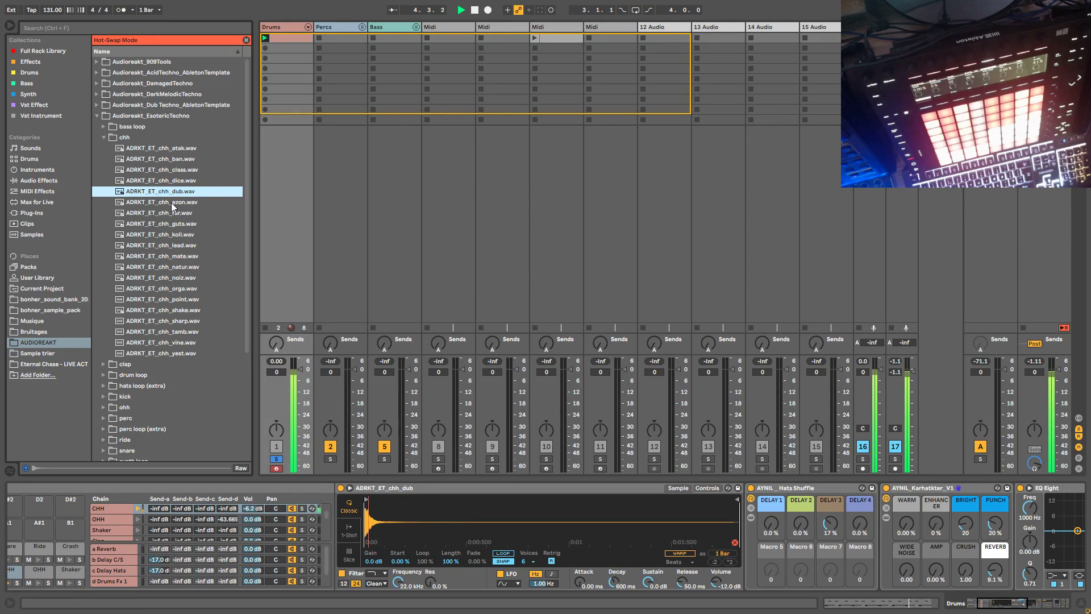
{"action": "double_click", "coordinate": [172, 204]}
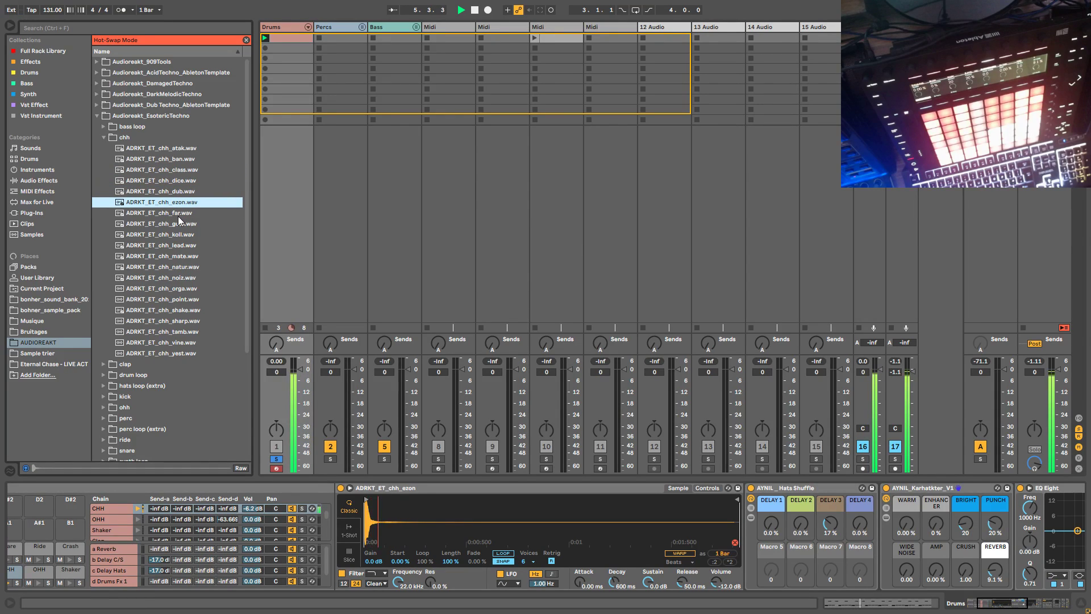
{"action": "double_click", "coordinate": [176, 212]}
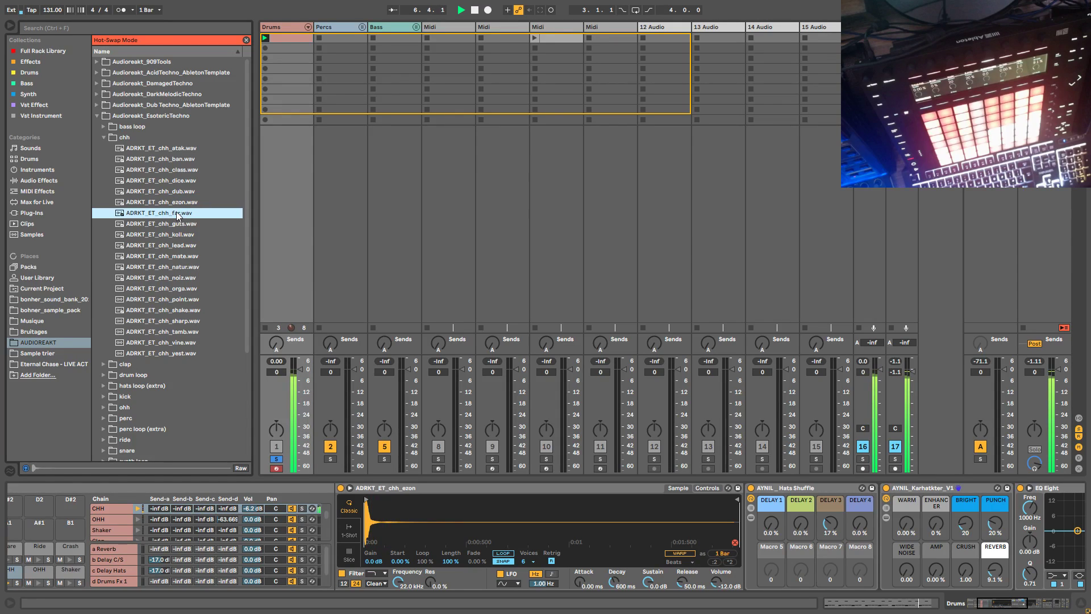
{"action": "double_click", "coordinate": [178, 223]}
{"action": "double_click", "coordinate": [180, 235]}
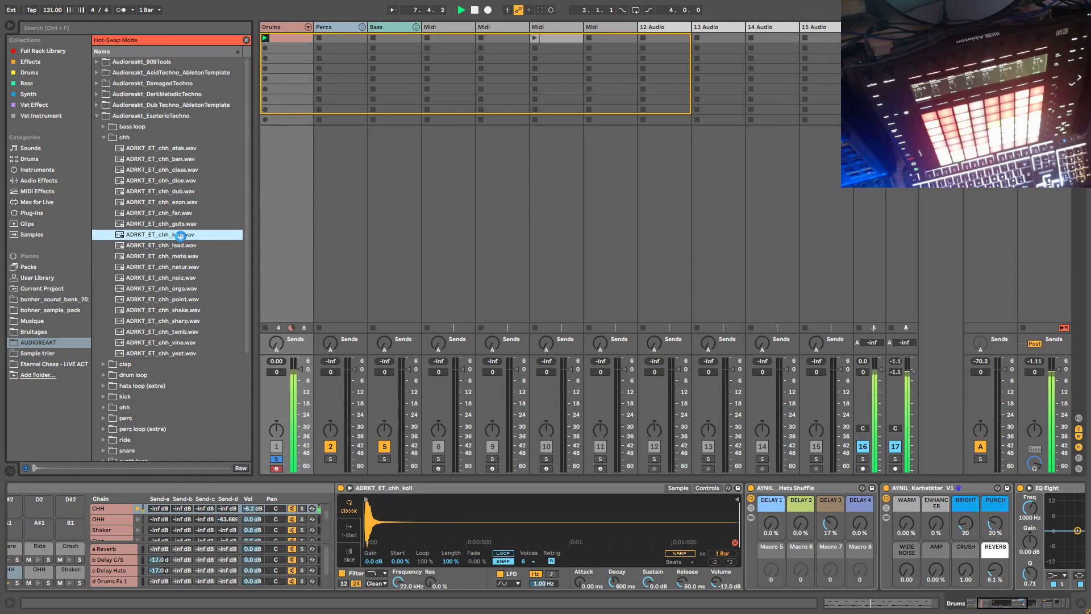
{"action": "double_click", "coordinate": [179, 245]}
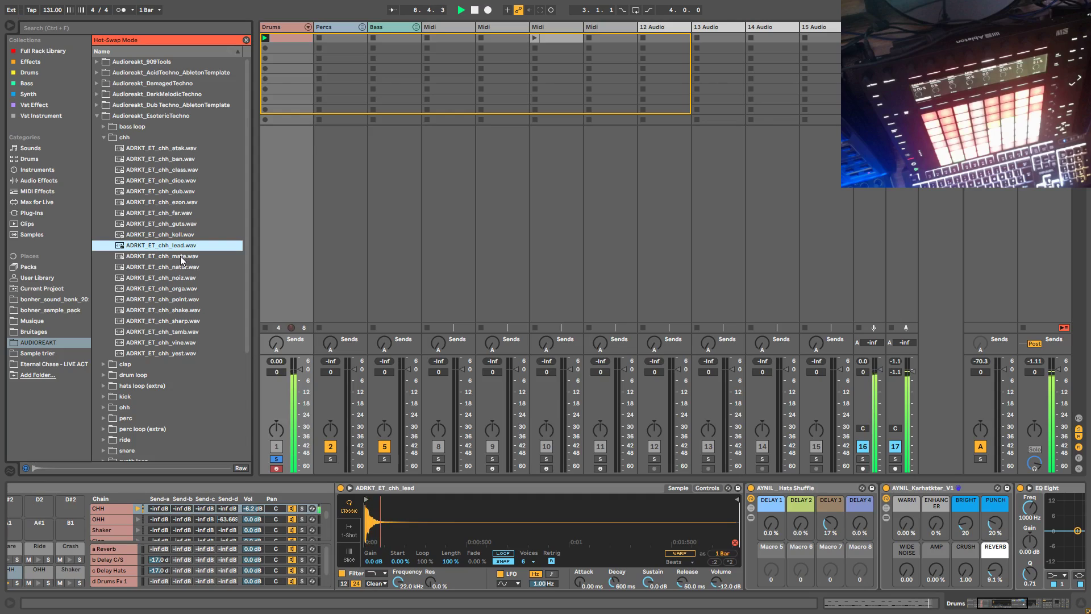
{"action": "double_click", "coordinate": [182, 256]}
{"action": "double_click", "coordinate": [181, 268]}
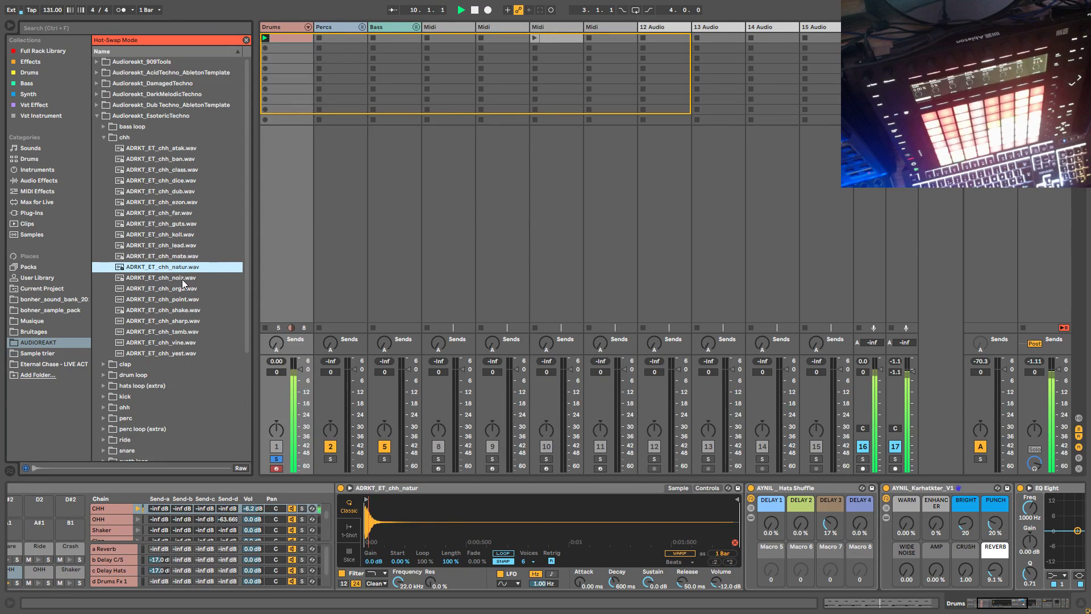
{"action": "double_click", "coordinate": [182, 279]}
{"action": "double_click", "coordinate": [182, 288]}
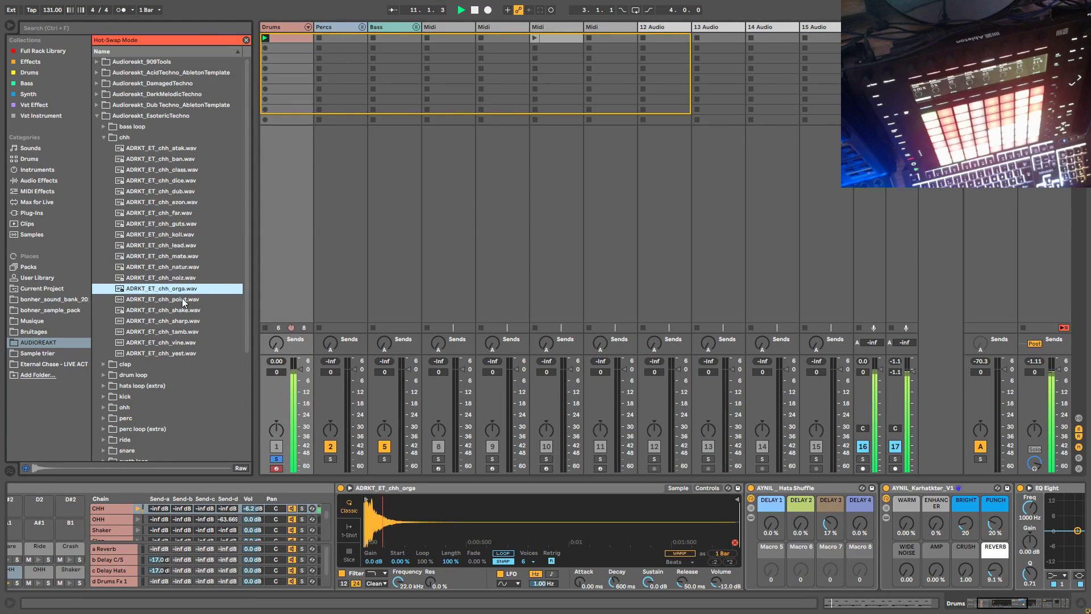
{"action": "double_click", "coordinate": [182, 299]}
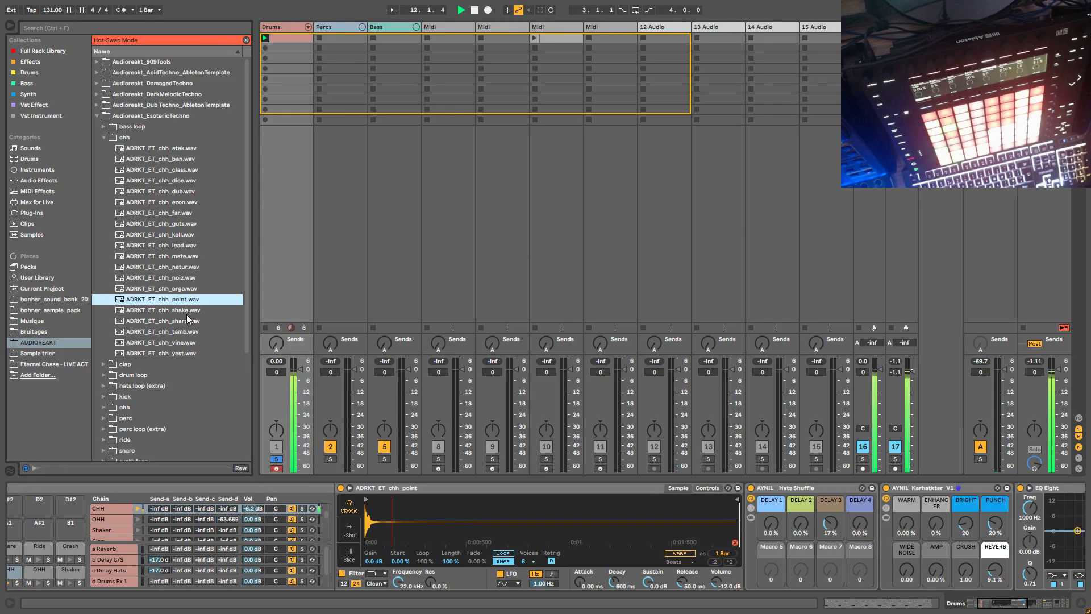
{"action": "double_click", "coordinate": [185, 312]}
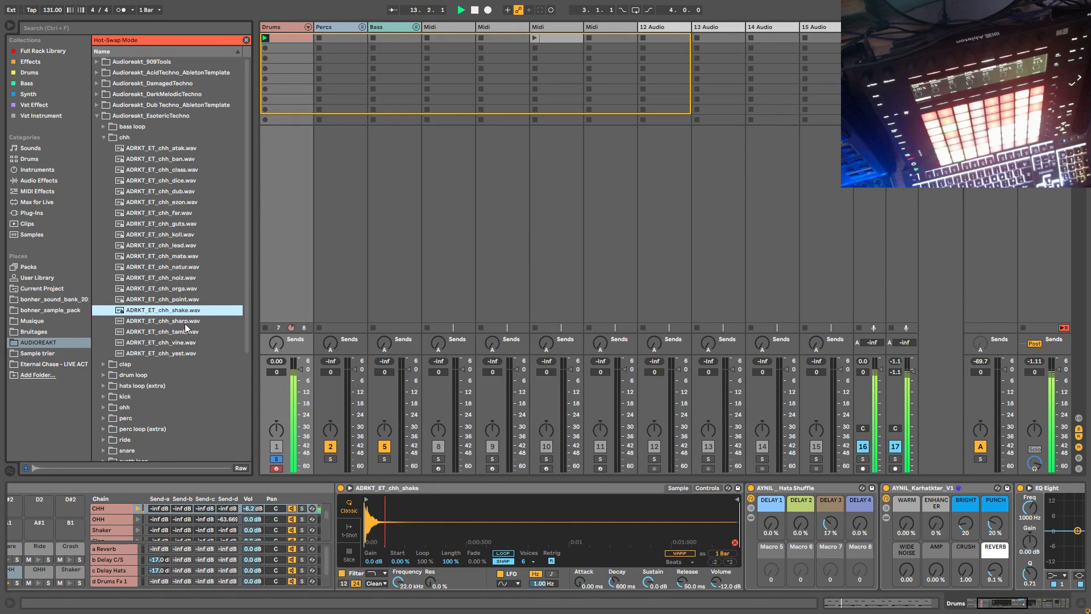
{"action": "left_click", "coordinate": [185, 322]}
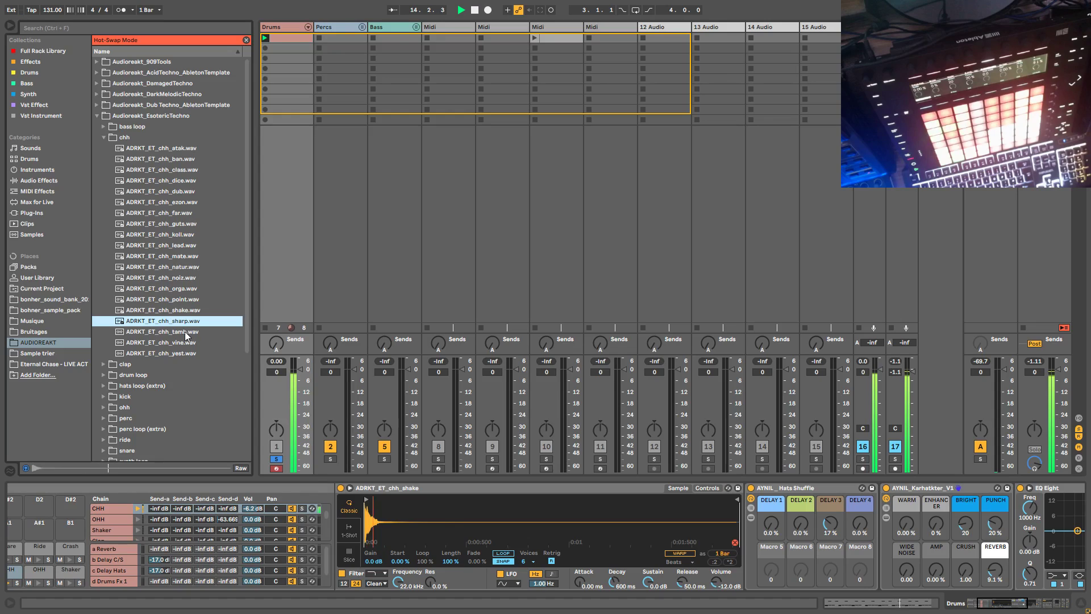
{"action": "double_click", "coordinate": [182, 323]}
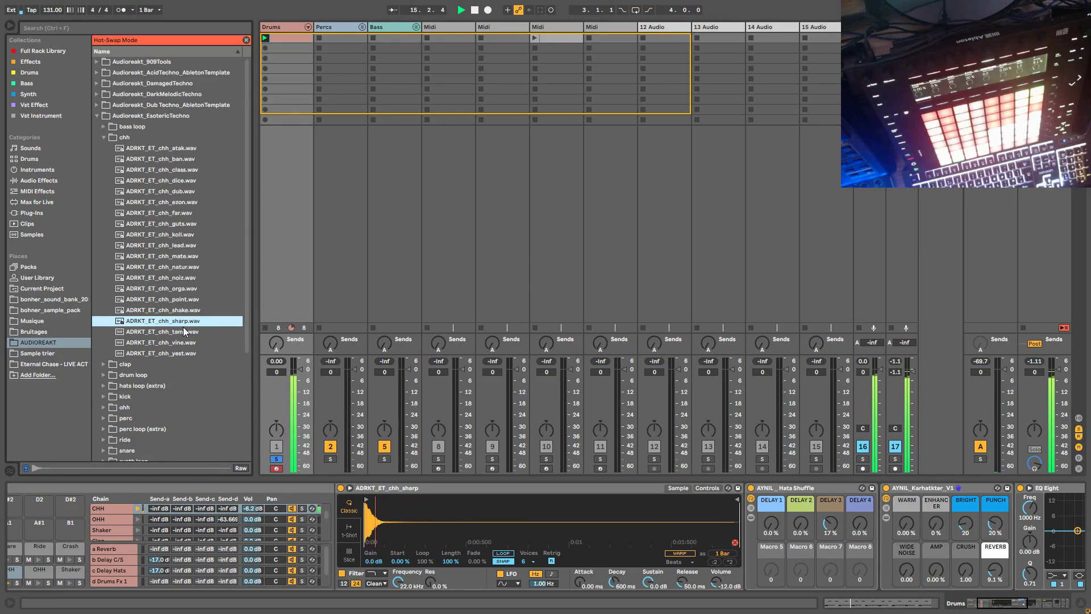
{"action": "left_click", "coordinate": [183, 331]}
{"action": "double_click", "coordinate": [179, 343]}
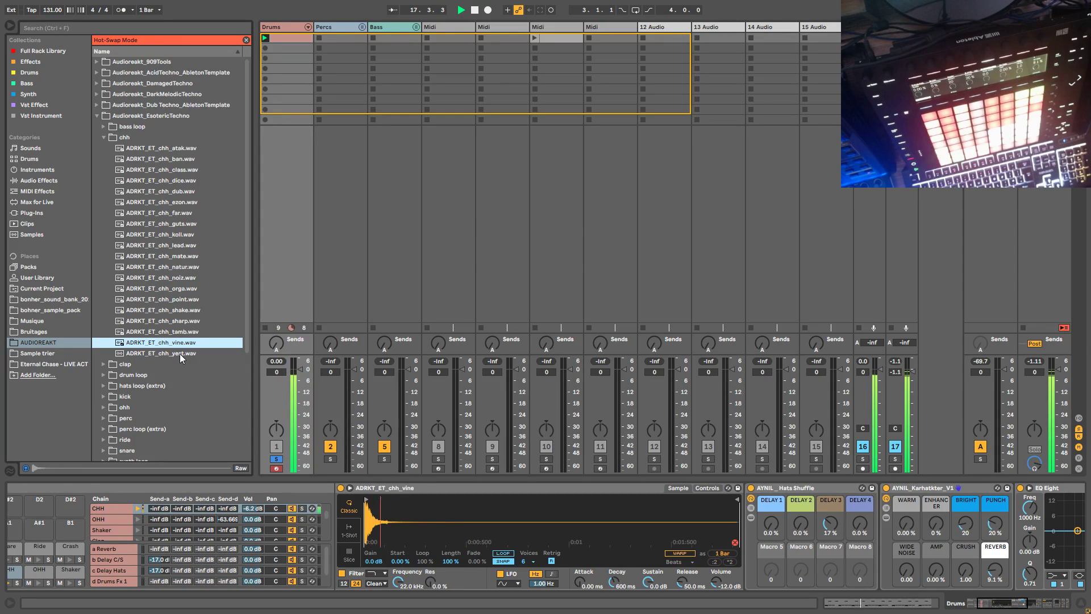
{"action": "double_click", "coordinate": [179, 353]}
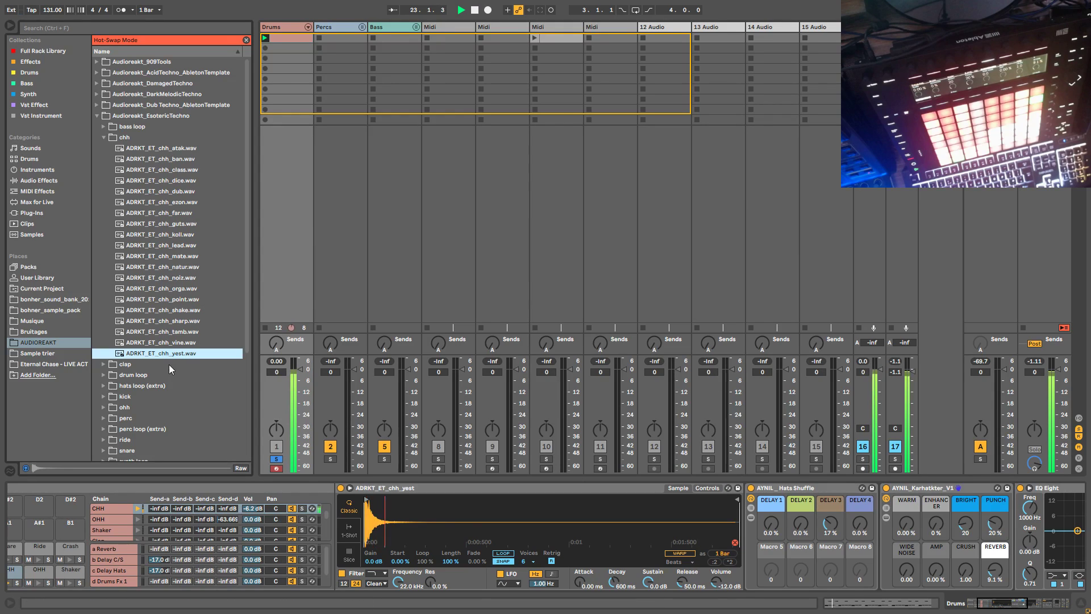
Step: Compare ADRKT_ET_chh_atak with the last samples in the chh folder, load ADRKT_ET_chh_yest, and set the CHH chain volume to -10.6 dB
{"action": "left_click", "coordinate": [175, 160]}
{"action": "left_click", "coordinate": [176, 147]}
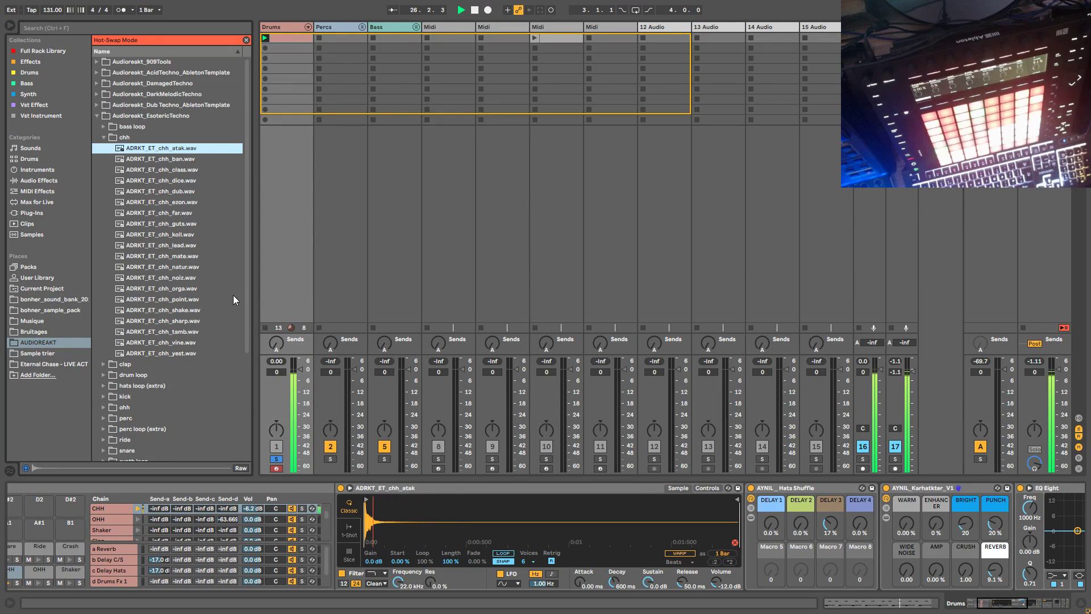
{"action": "left_click", "coordinate": [188, 353]}
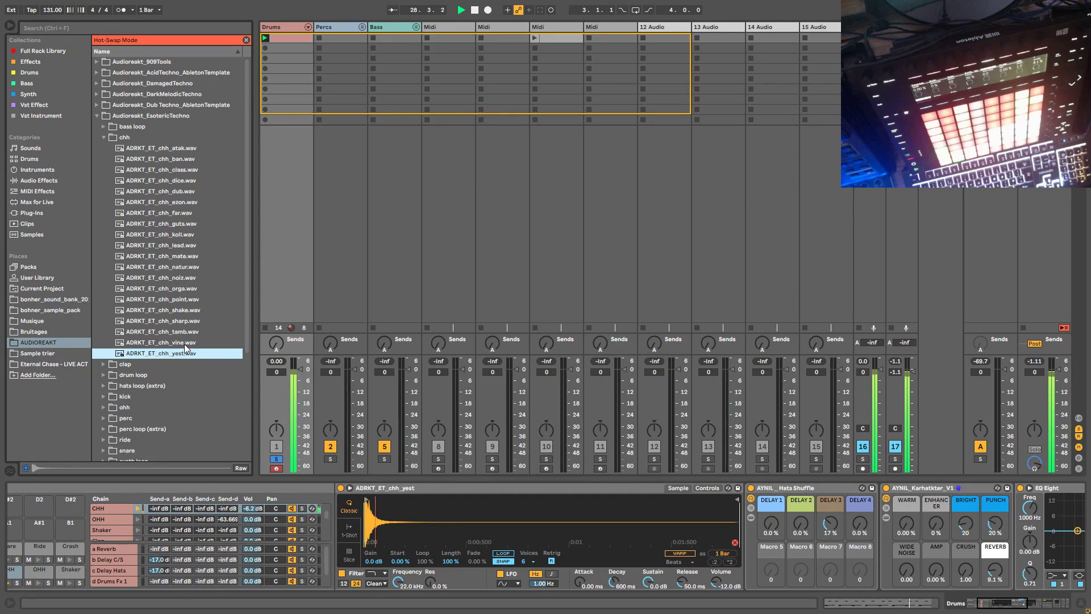
{"action": "left_click", "coordinate": [185, 344]}
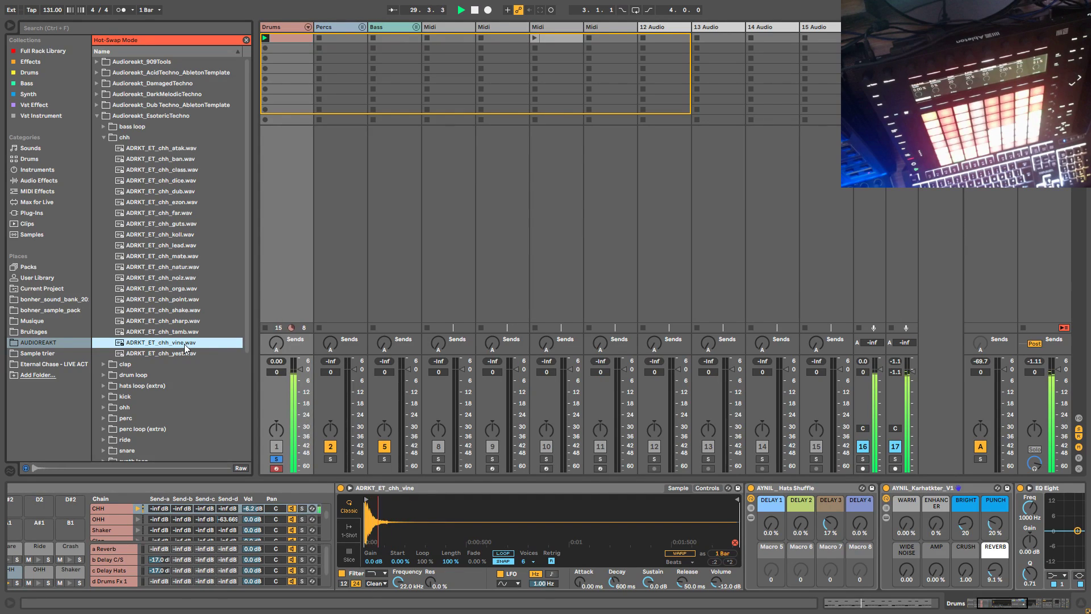
{"action": "left_click", "coordinate": [184, 332]}
{"action": "left_click", "coordinate": [187, 322]}
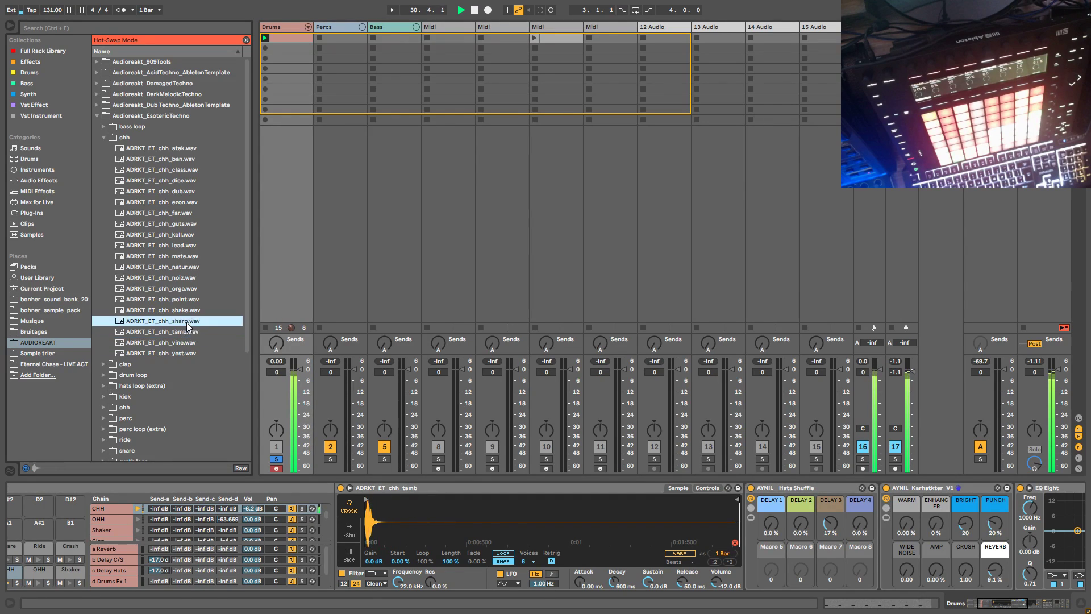
{"action": "left_click", "coordinate": [183, 312]}
{"action": "left_click", "coordinate": [187, 353]}
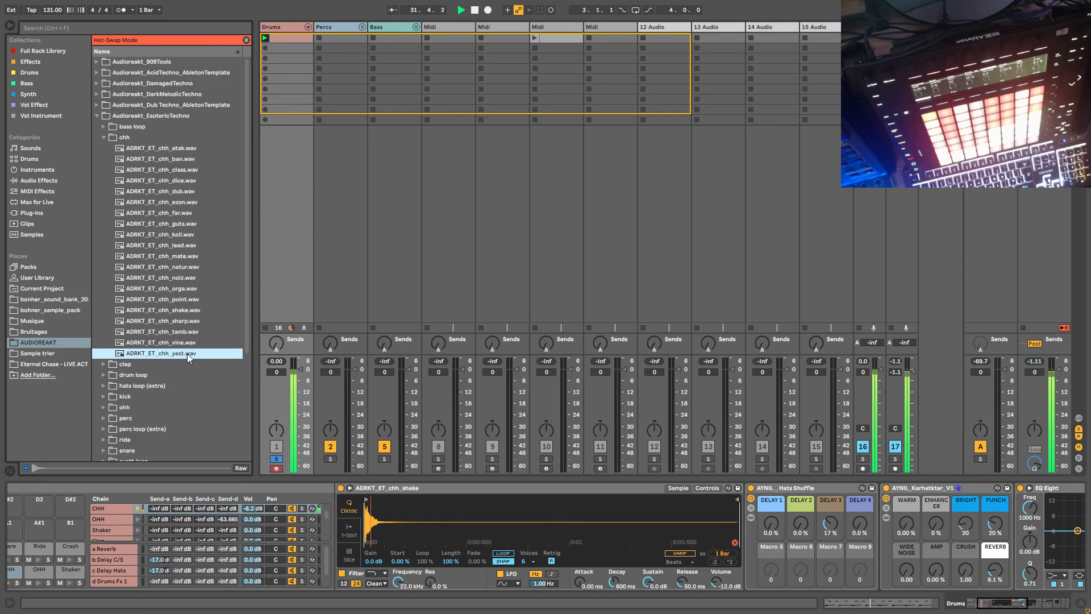
{"action": "left_click_drag", "start_coordinate": [263, 506], "coordinate": [257, 515]}
{"action": "left_click", "coordinate": [312, 508]}
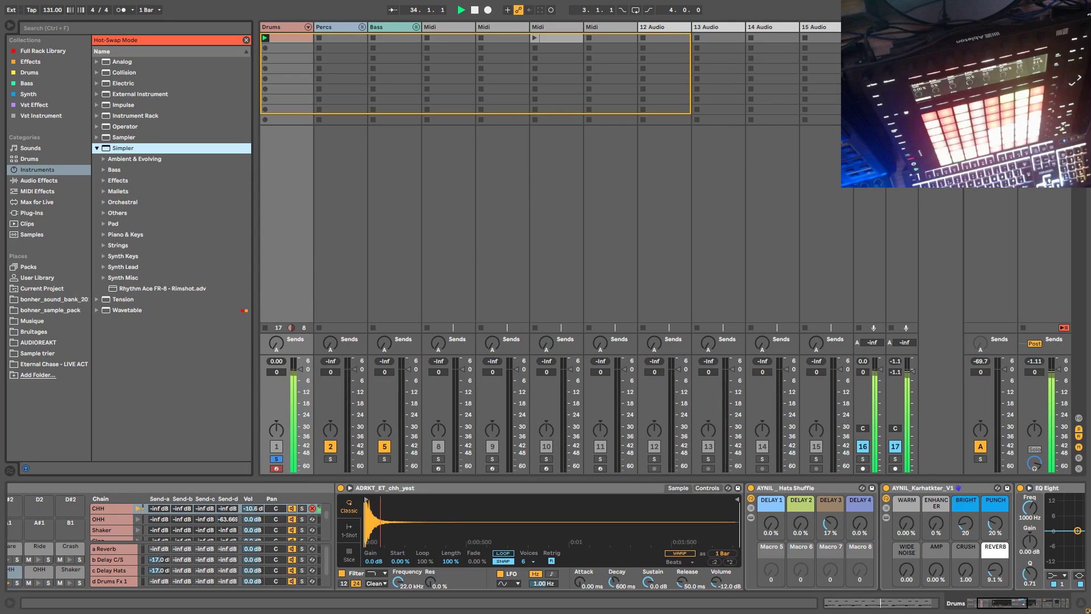
Step: Hot-swap through the vine, tamb and sharp hats, load ADRKT_ET_chh_atak, and set the CHH chain volume to -4.0 dB
{"action": "left_click", "coordinate": [735, 543]}
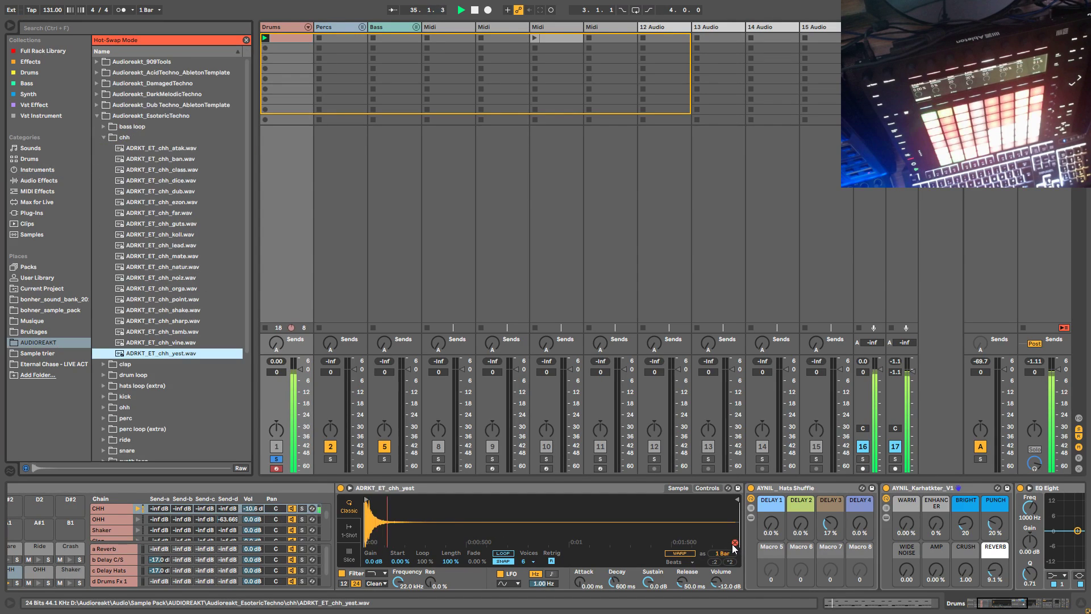
{"action": "left_click", "coordinate": [176, 342]}
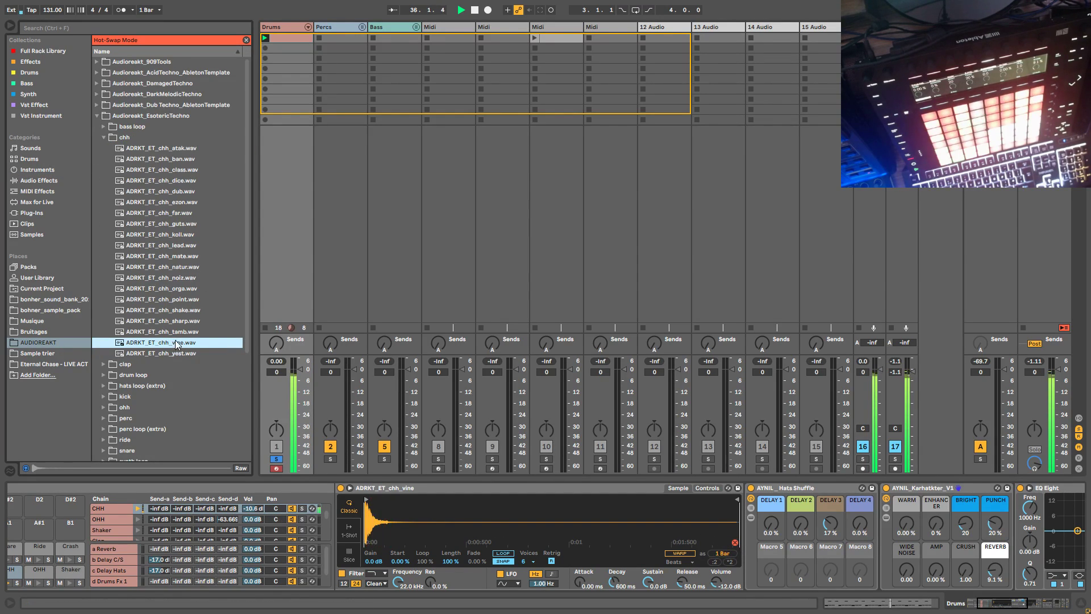
{"action": "left_click", "coordinate": [176, 332]}
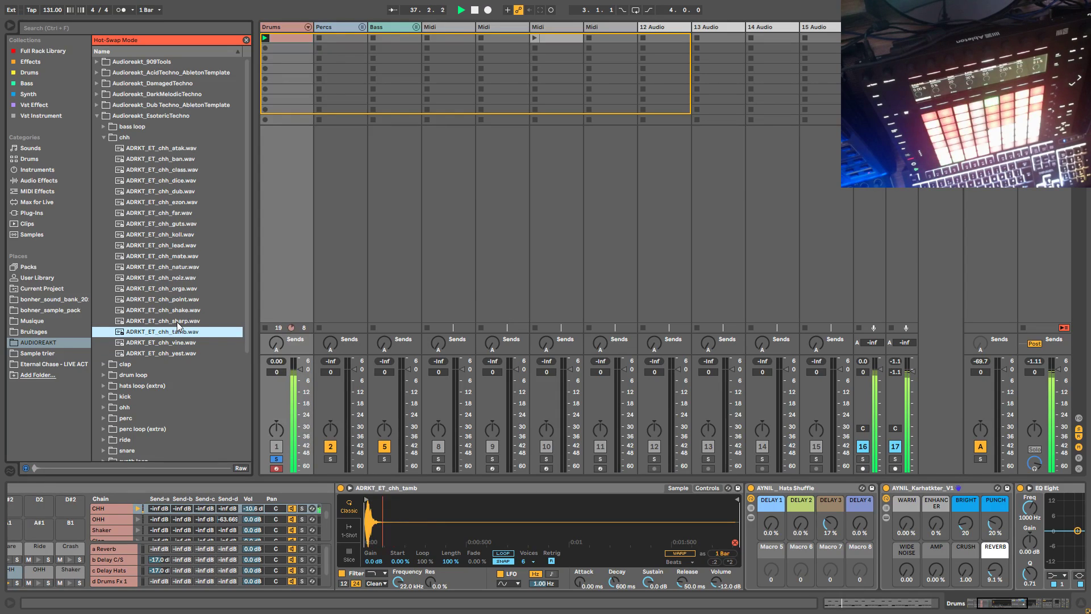
{"action": "left_click", "coordinate": [176, 322]}
{"action": "left_click", "coordinate": [175, 148]}
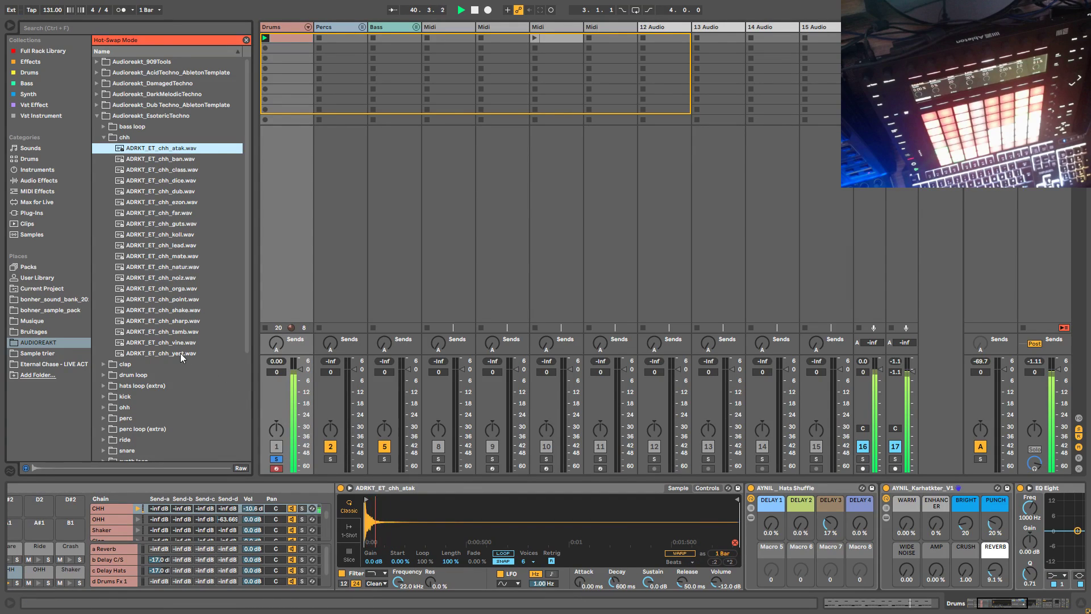
{"action": "left_click_drag", "start_coordinate": [256, 508], "coordinate": [256, 498]}
{"action": "left_click", "coordinate": [312, 508]}
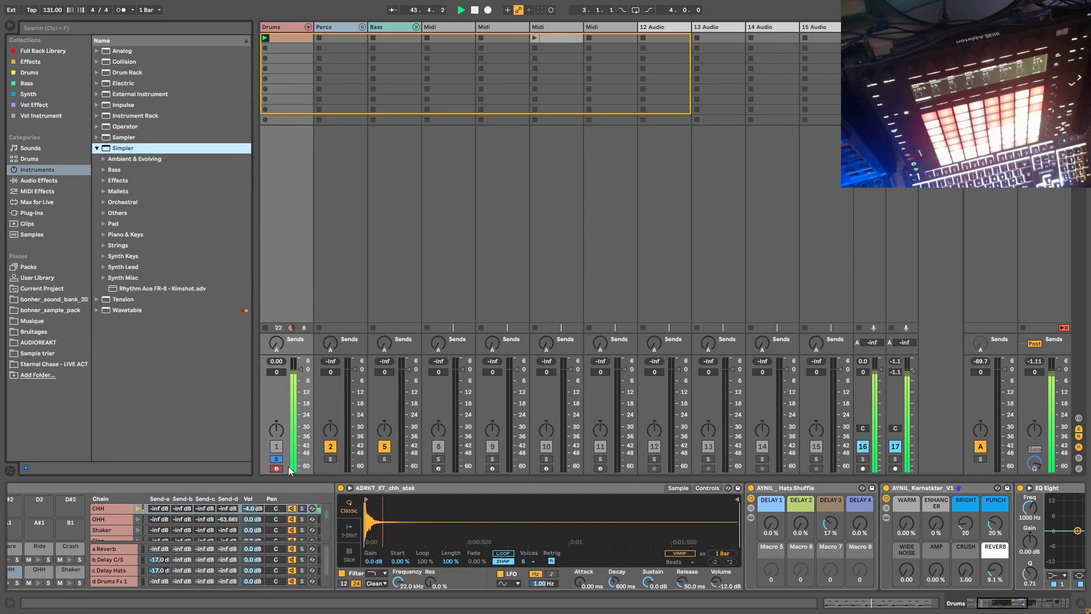
Step: Shape the closed hat's Simpler envelope with Decay at 245 ms, Sustain at -inf dB and Release at 292 ms
{"action": "left_click", "coordinate": [112, 509]}
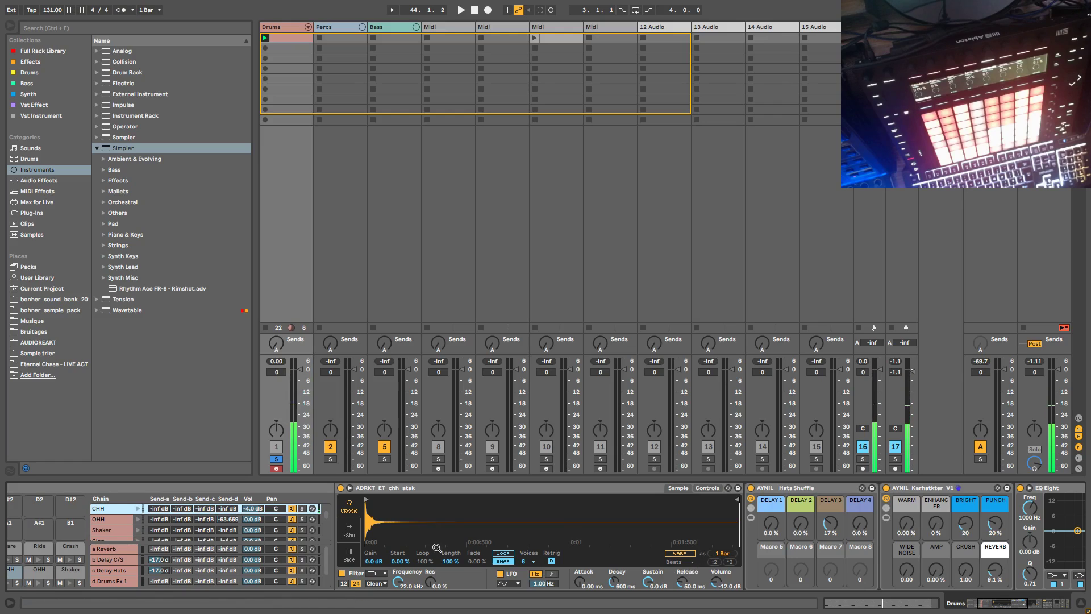
{"action": "key", "text": "space"}
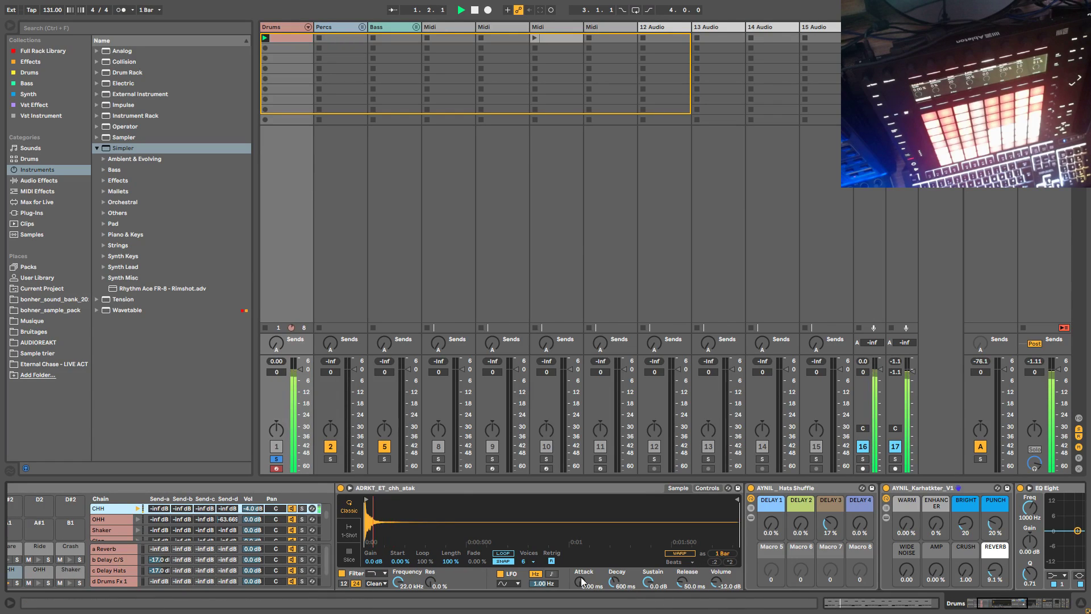
{"action": "left_click_drag", "start_coordinate": [677, 587], "coordinate": [677, 560]}
{"action": "left_click_drag", "start_coordinate": [613, 583], "coordinate": [614, 598]}
{"action": "left_click_drag", "start_coordinate": [681, 585], "coordinate": [619, 588]}
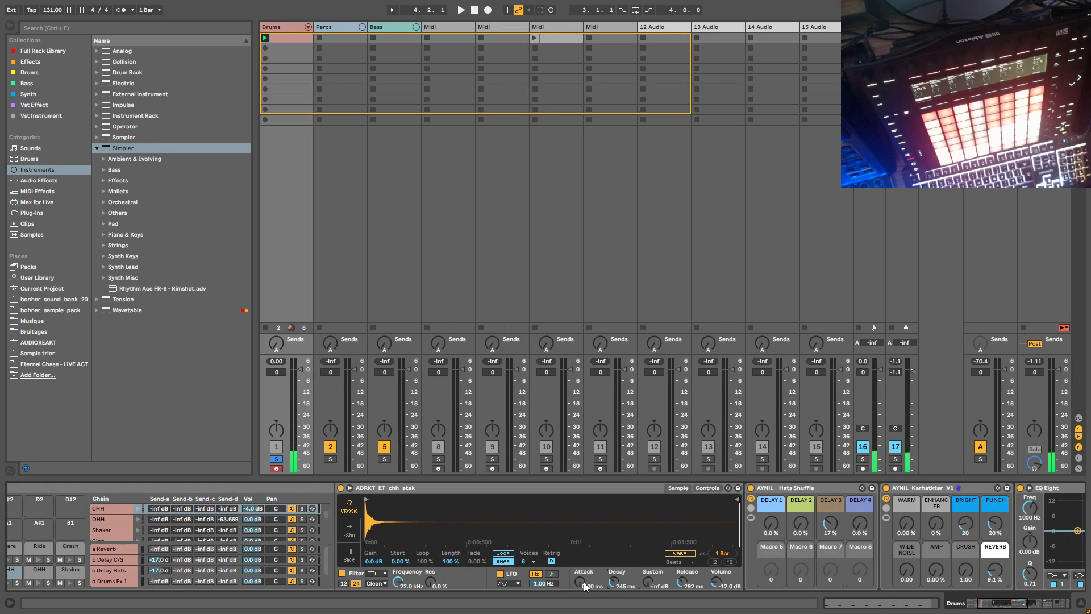
Step: Try a longer attack on the closed hat, return it to 0.00 ms with Decay at 345 ms, and set Karhatkter's Reverb to 7.9 %
{"action": "left_click_drag", "start_coordinate": [584, 582], "coordinate": [618, 577]}
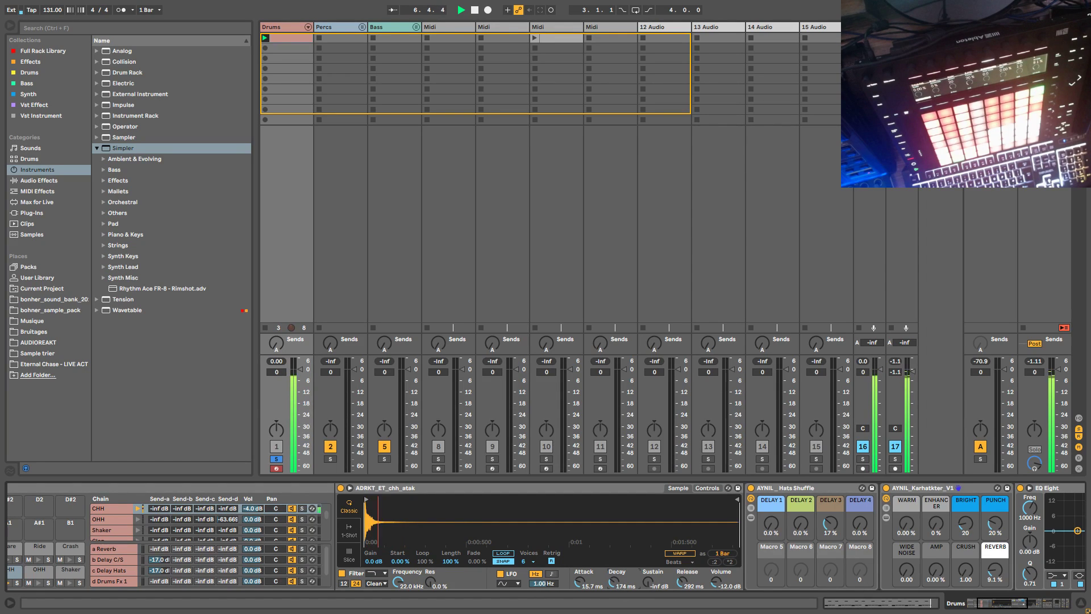
{"action": "left_click_drag", "start_coordinate": [614, 583], "coordinate": [614, 580]}
{"action": "left_click_drag", "start_coordinate": [579, 584], "coordinate": [578, 594]}
{"action": "left_click_drag", "start_coordinate": [995, 570], "coordinate": [995, 576]}
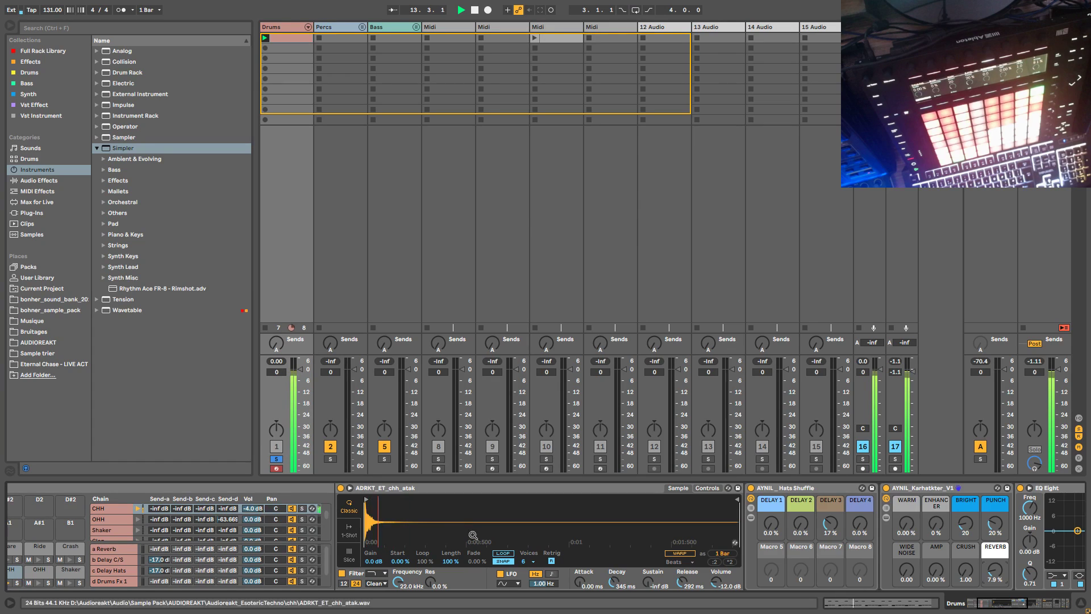
Step: Show the devices inside the Karhatkter rack, unfold DRUM_REVERB and adjust its decay time
{"action": "left_click", "coordinate": [886, 517]}
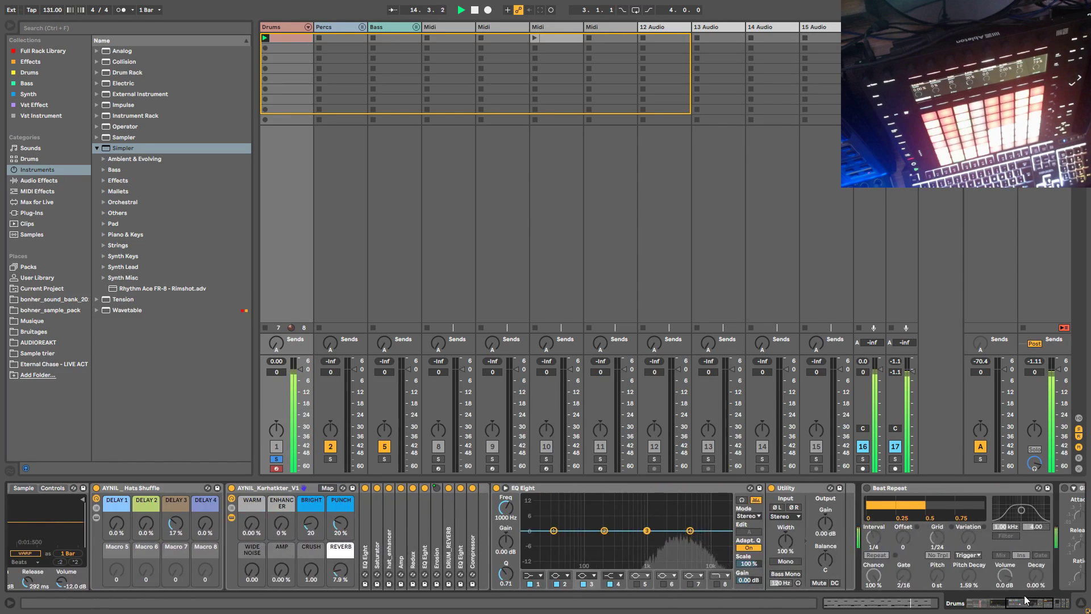
{"action": "double_click", "coordinate": [449, 545]}
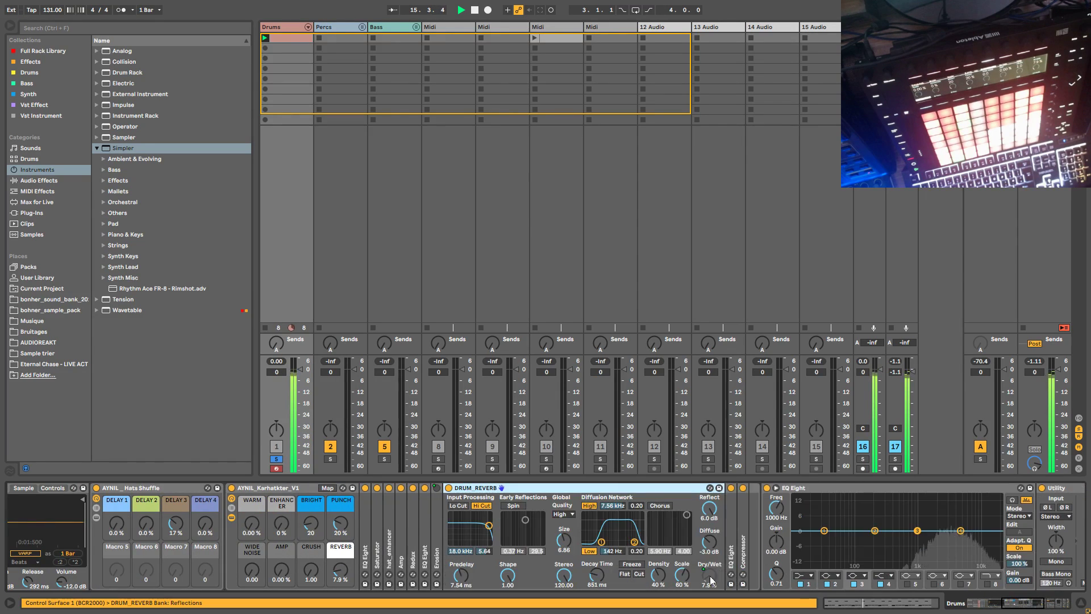
{"action": "left_click_drag", "start_coordinate": [597, 575], "coordinate": [565, 578]}
{"action": "left_click", "coordinate": [977, 593]}
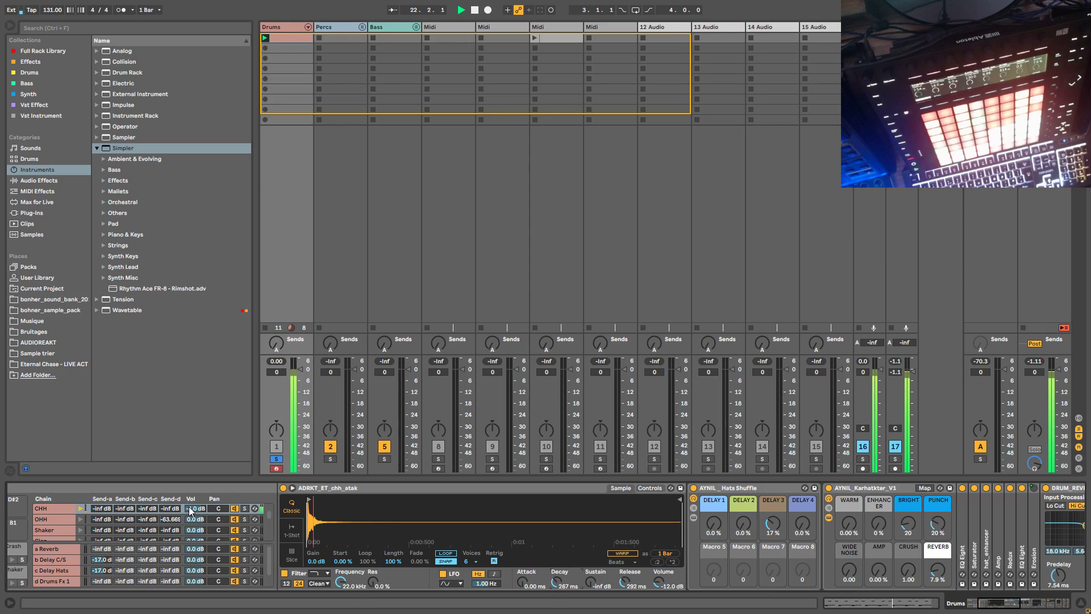
Step: Try the closed hat's Simpler transposition and Karhatkter's AMP amount, and set the Simpler Decay to 245 ms
{"action": "left_click", "coordinate": [649, 488]}
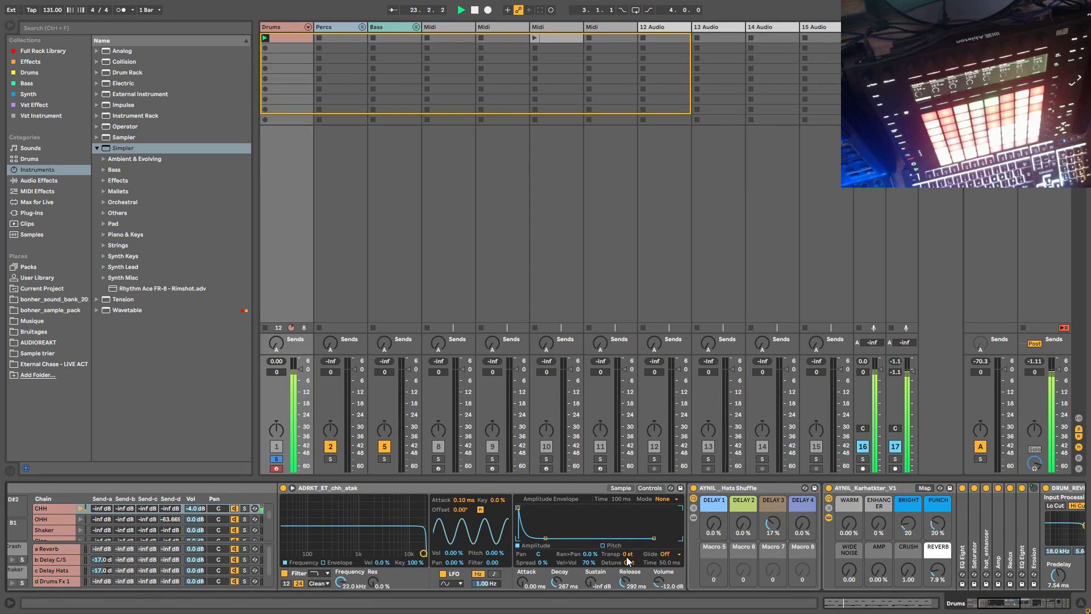
{"action": "left_click_drag", "start_coordinate": [629, 553], "coordinate": [630, 560]}
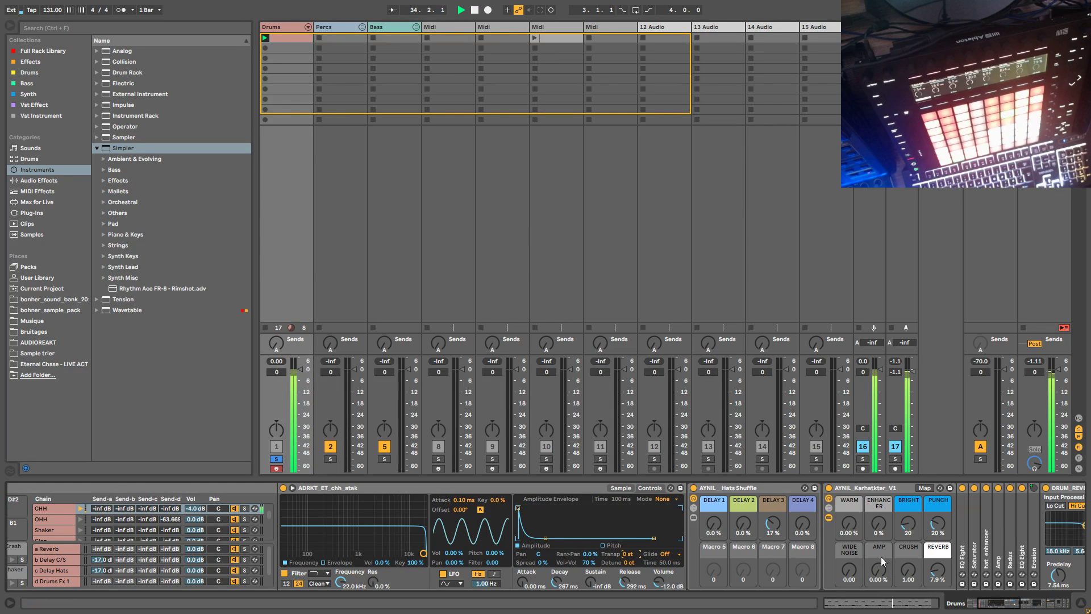
{"action": "mouse_move", "coordinate": [900, 581]}
{"action": "left_mouse_down"}
{"action": "mouse_move", "coordinate": [899, 567]}
{"action": "mouse_move", "coordinate": [899, 581]}
{"action": "mouse_move", "coordinate": [877, 580]}
{"action": "left_mouse_up"}
{"action": "left_click", "coordinate": [619, 488]}
{"action": "mouse_move", "coordinate": [555, 581]}
{"action": "left_mouse_down"}
{"action": "mouse_move", "coordinate": [556, 571]}
{"action": "mouse_move", "coordinate": [555, 584]}
{"action": "left_mouse_up"}
Step: Lower the CHH chain volume to -5.0 dB and audition the groove
{"action": "left_click", "coordinate": [970, 604]}
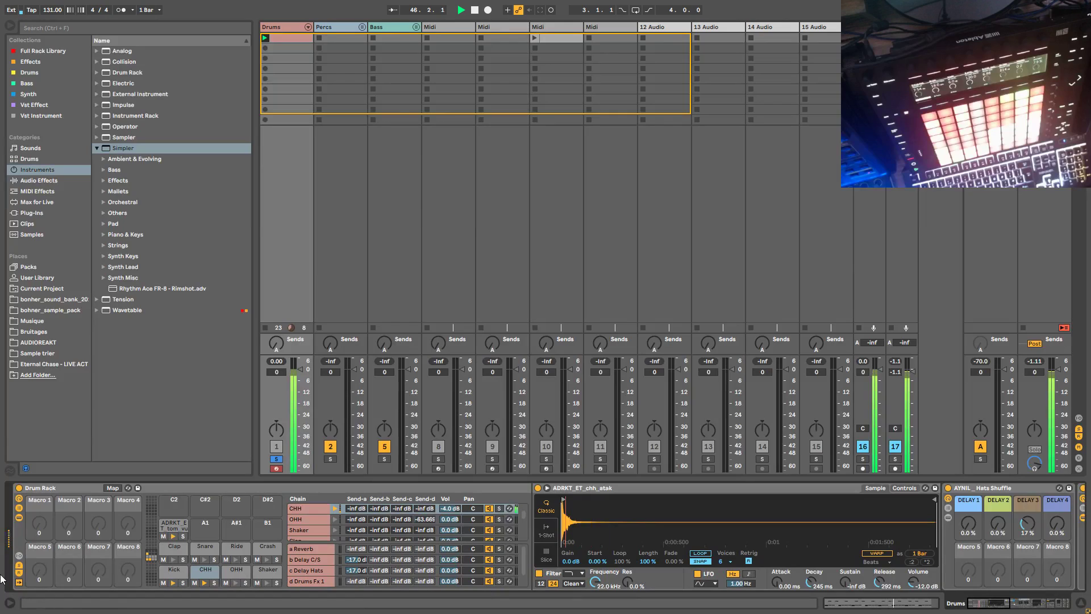
{"action": "key", "text": "space"}
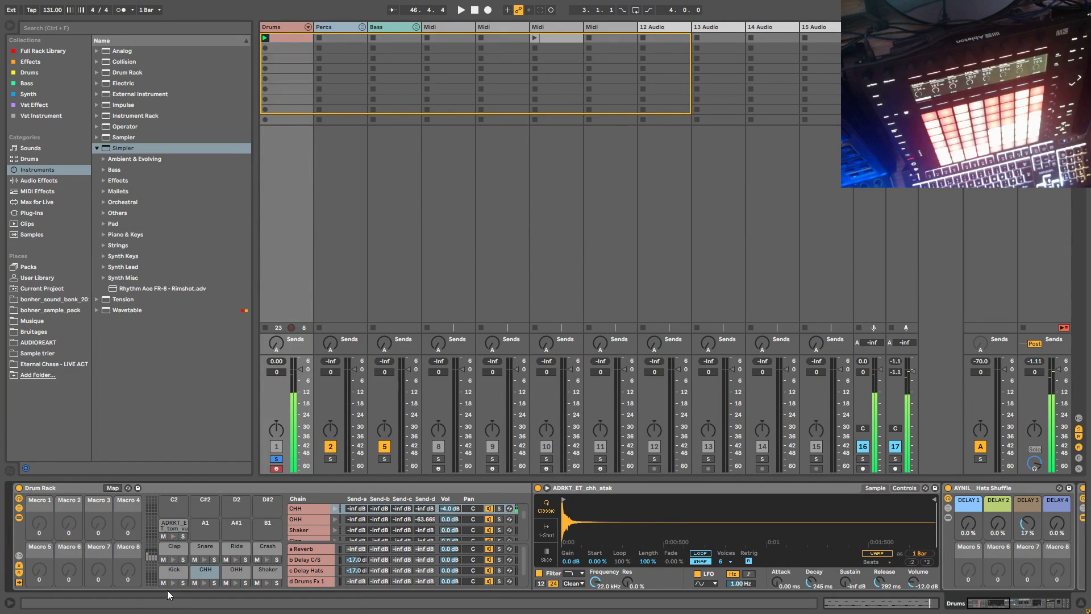
{"action": "left_click_drag", "start_coordinate": [450, 508], "coordinate": [450, 511]}
{"action": "key", "text": "space"}
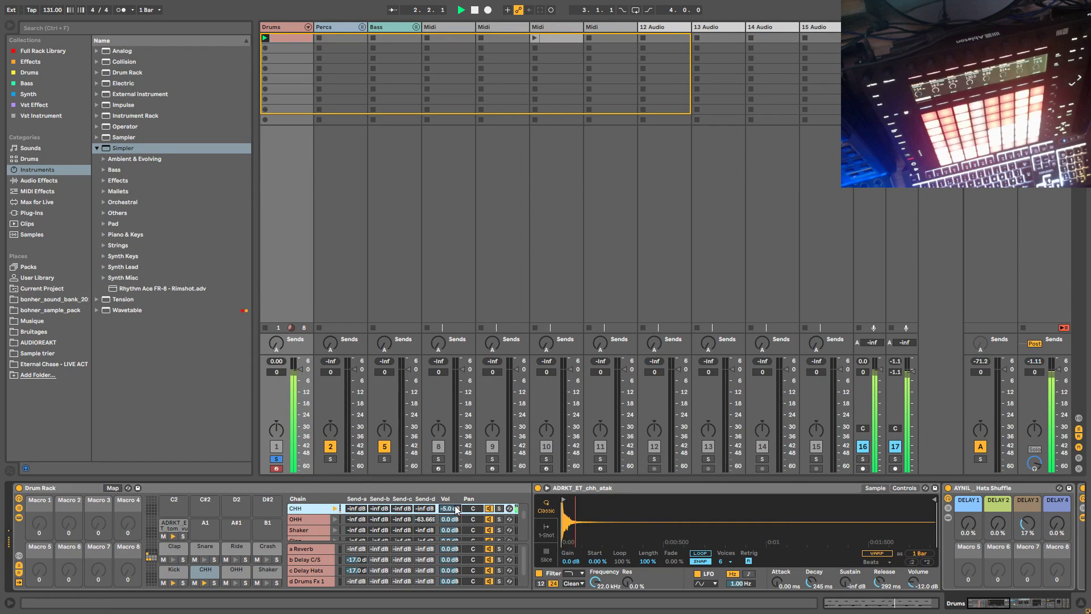
{"action": "key", "text": "space"}
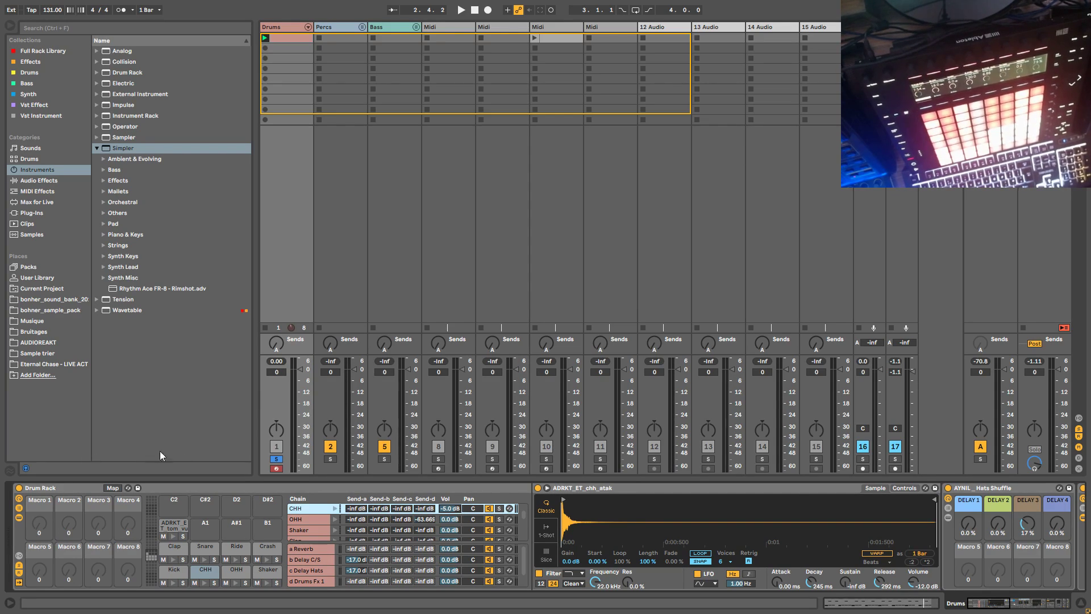
Step: Unsolo the Drums track, hide the chain list and devices of the kick's AYNIL_Kickverb_V1 rack, and play the groove briefly
{"action": "left_click", "coordinate": [167, 573]}
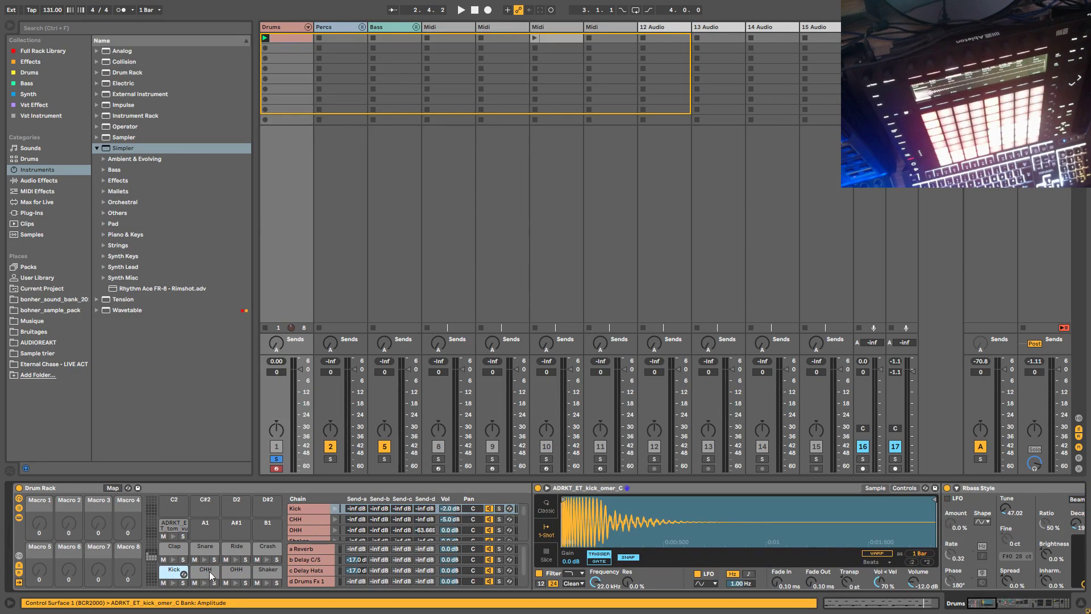
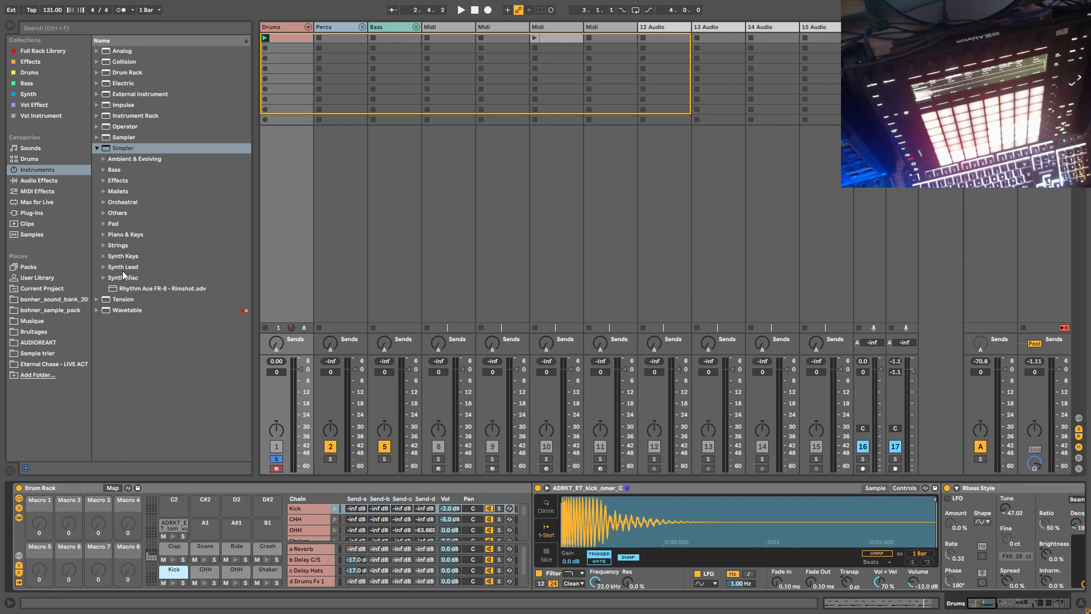
{"action": "left_click", "coordinate": [276, 460]}
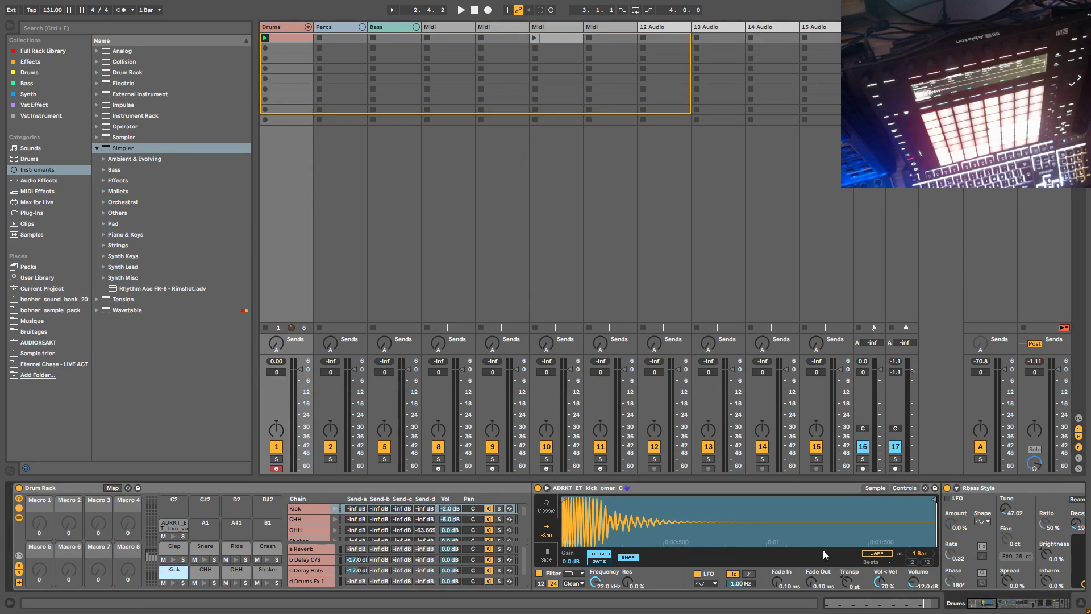
{"action": "left_click_drag", "start_coordinate": [986, 607], "coordinate": [997, 607]}
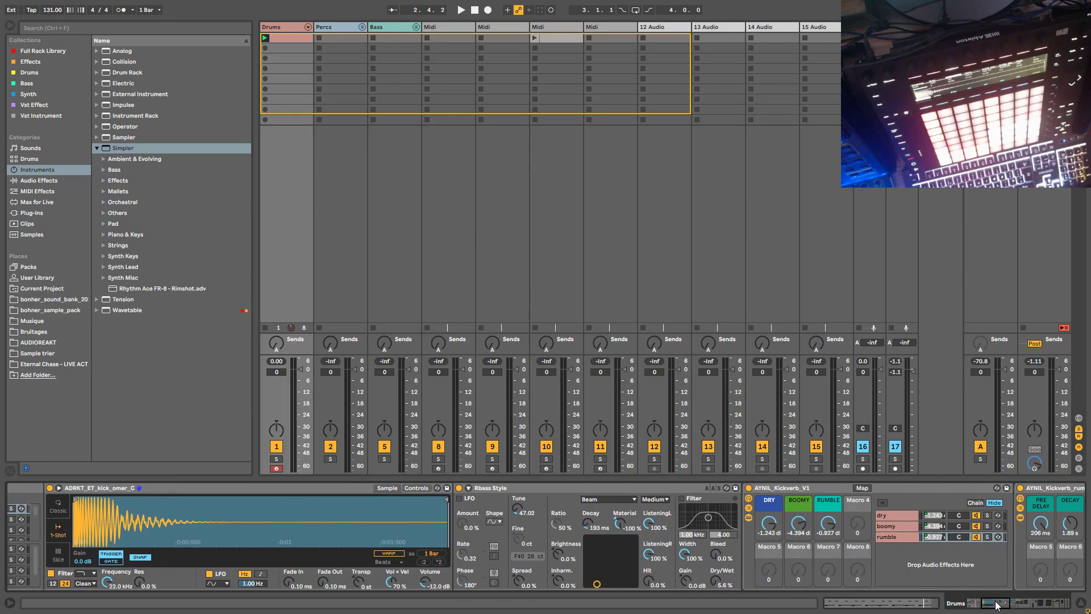
{"action": "left_click", "coordinate": [750, 517]}
{"action": "left_click", "coordinate": [748, 508]}
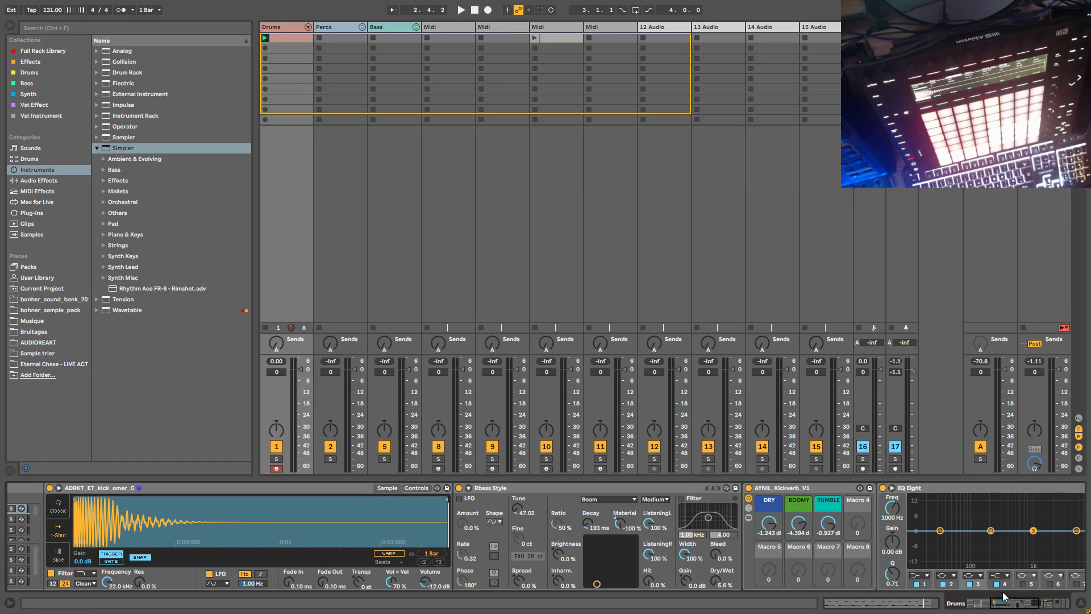
{"action": "left_click_drag", "start_coordinate": [1004, 605], "coordinate": [994, 605]}
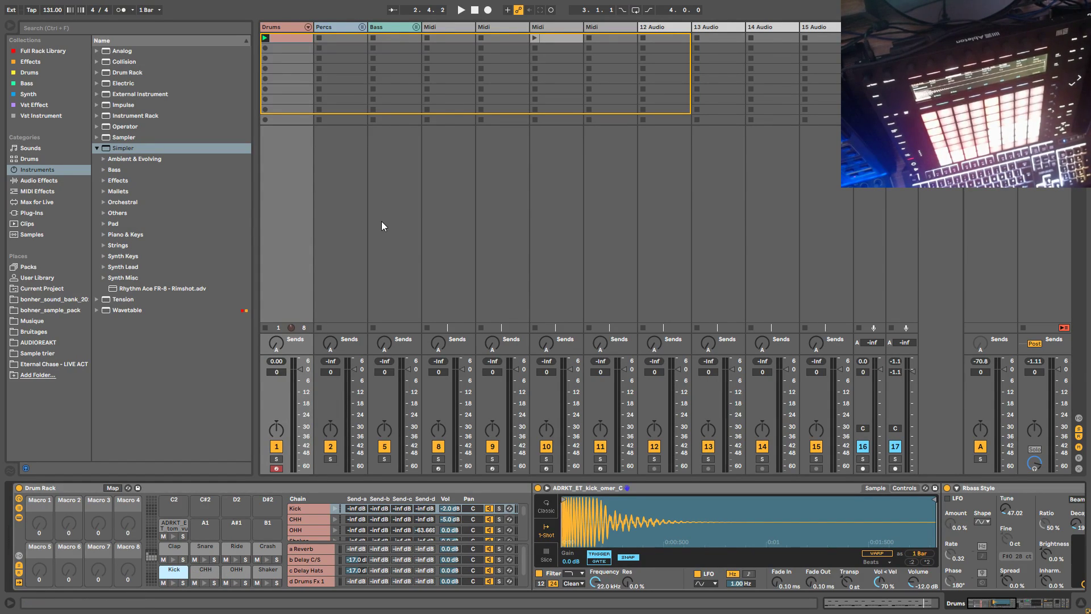
{"action": "key", "text": "space"}
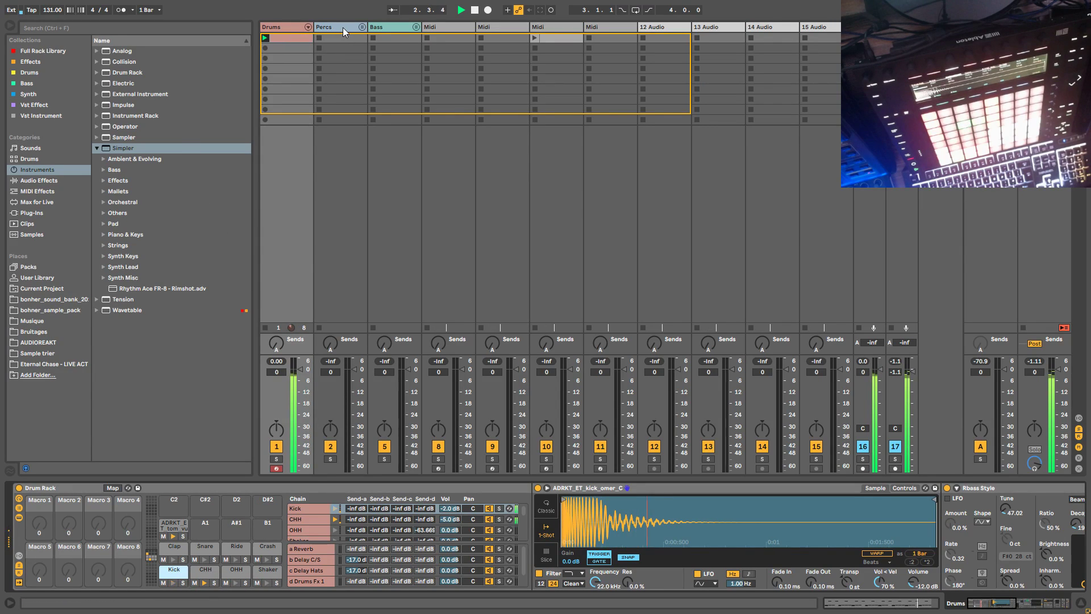
{"action": "key", "text": "space"}
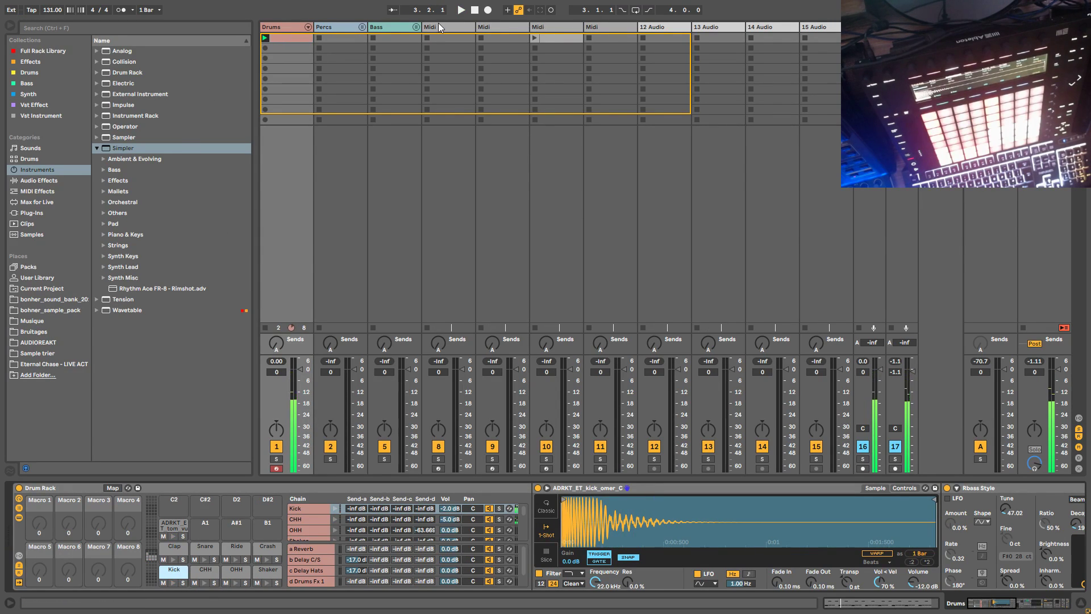
Step: Load AYNIL_NoizAmb_V1 onto the first empty MIDI track after Bass, solo that track, and set its volume to -5.3 dB
{"action": "left_click", "coordinate": [438, 25]}
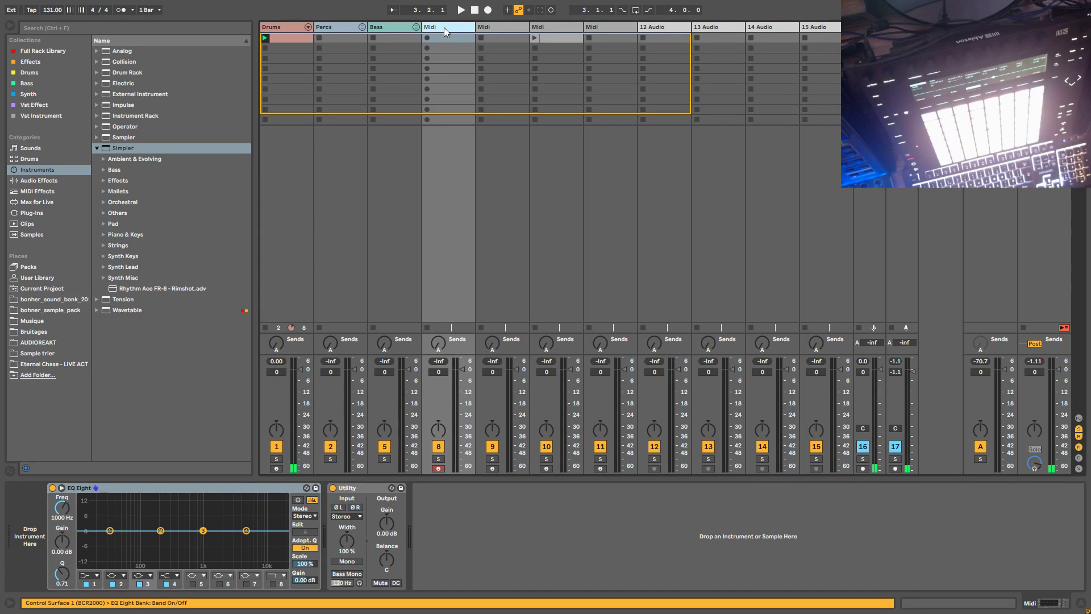
{"action": "left_click", "coordinate": [28, 94]}
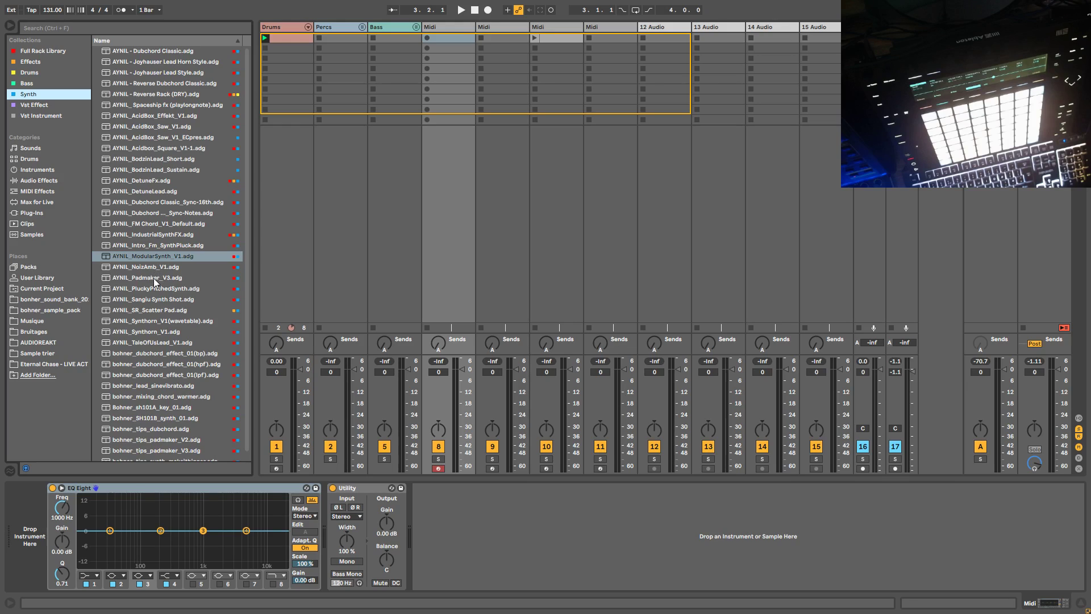
{"action": "left_click", "coordinate": [153, 268]}
{"action": "left_click", "coordinate": [439, 459]}
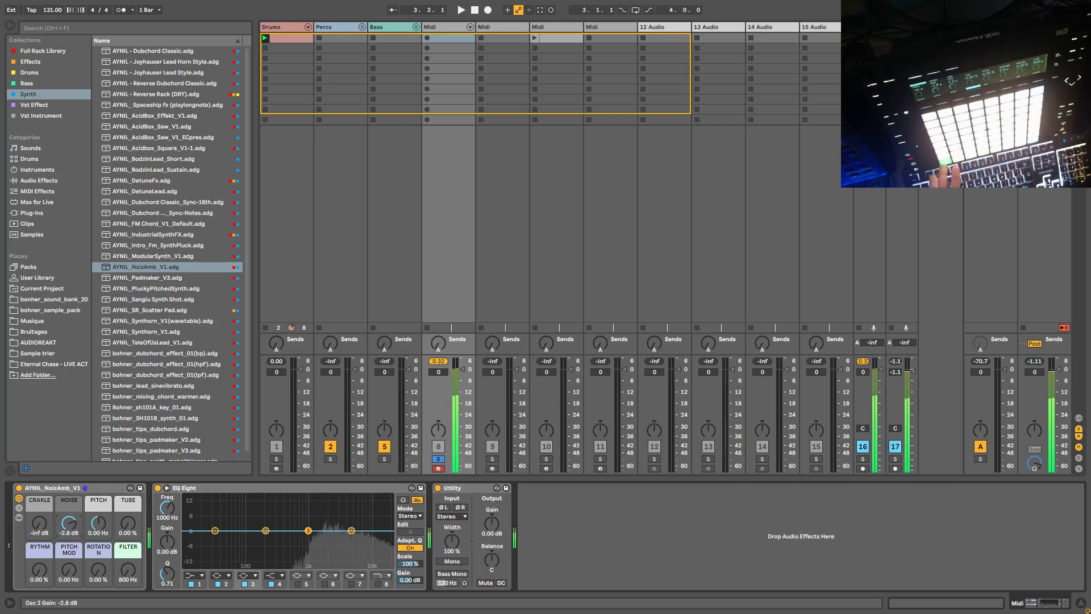
{"action": "left_click_drag", "start_coordinate": [455, 372], "coordinate": [455, 381]}
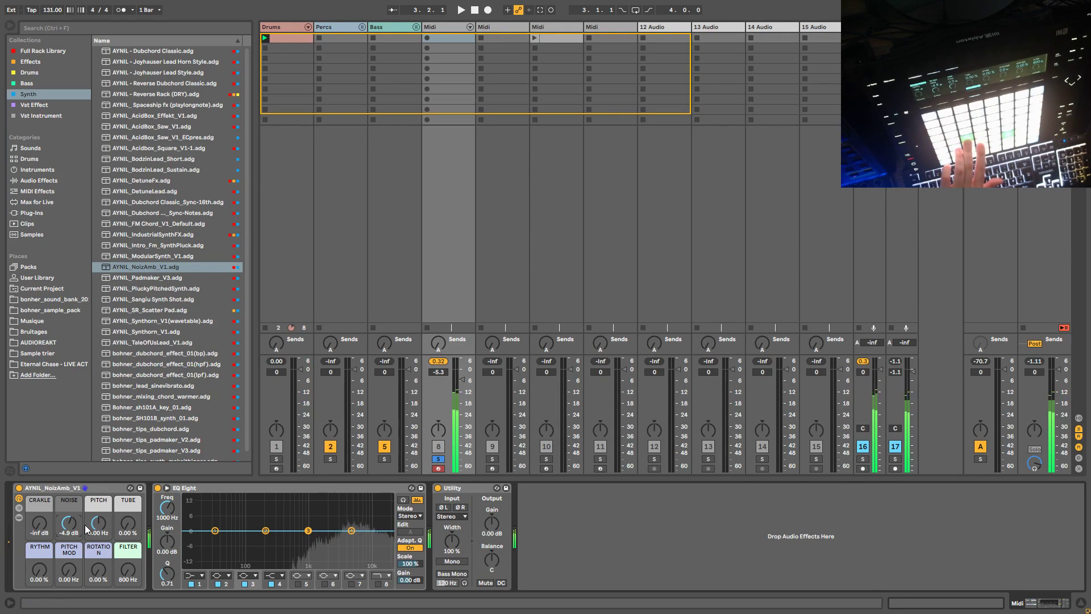
Step: Inside the NoizAmb rack's Wavetable, try other noise tables on Osc 1 and set Osc 2 to Brown Noise
{"action": "left_click", "coordinate": [19, 517]}
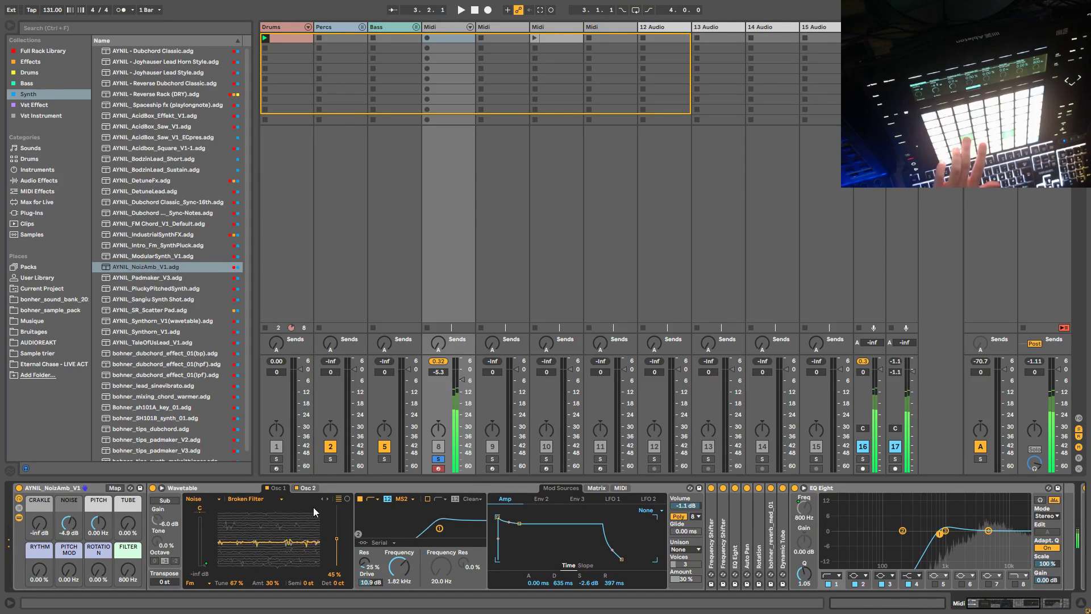
{"action": "left_click", "coordinate": [329, 497]}
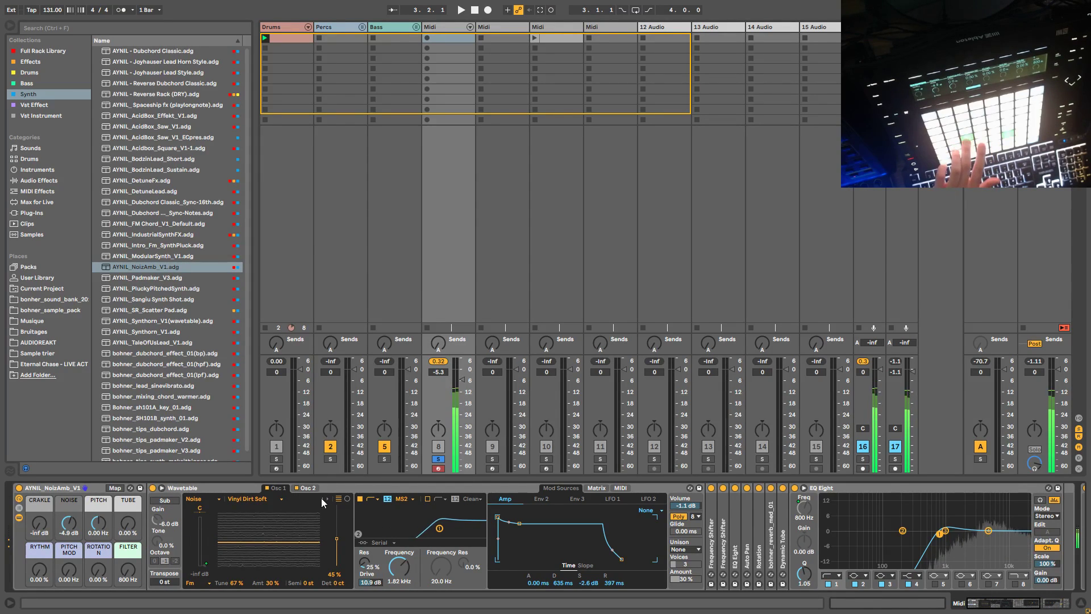
{"action": "left_click", "coordinate": [321, 498]}
{"action": "left_click", "coordinate": [322, 499]}
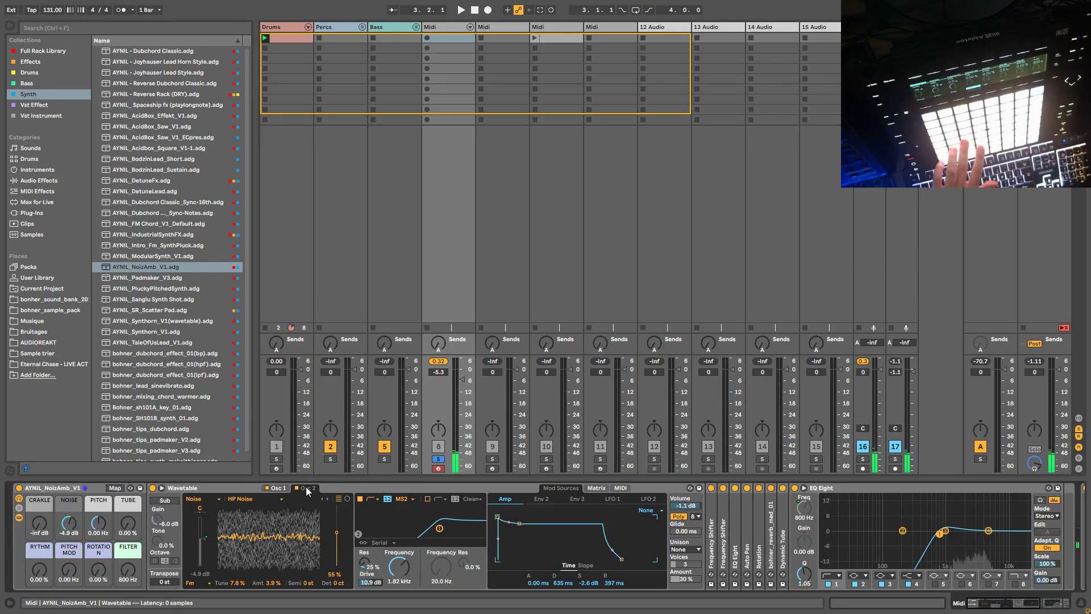
{"action": "left_click", "coordinate": [329, 500]}
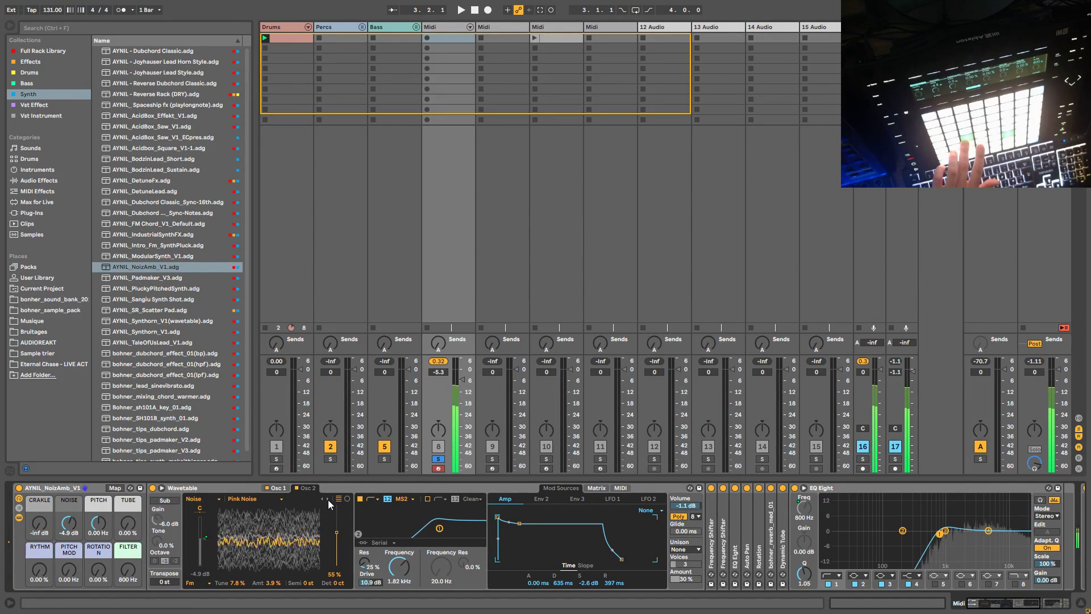
{"action": "left_click", "coordinate": [328, 499]}
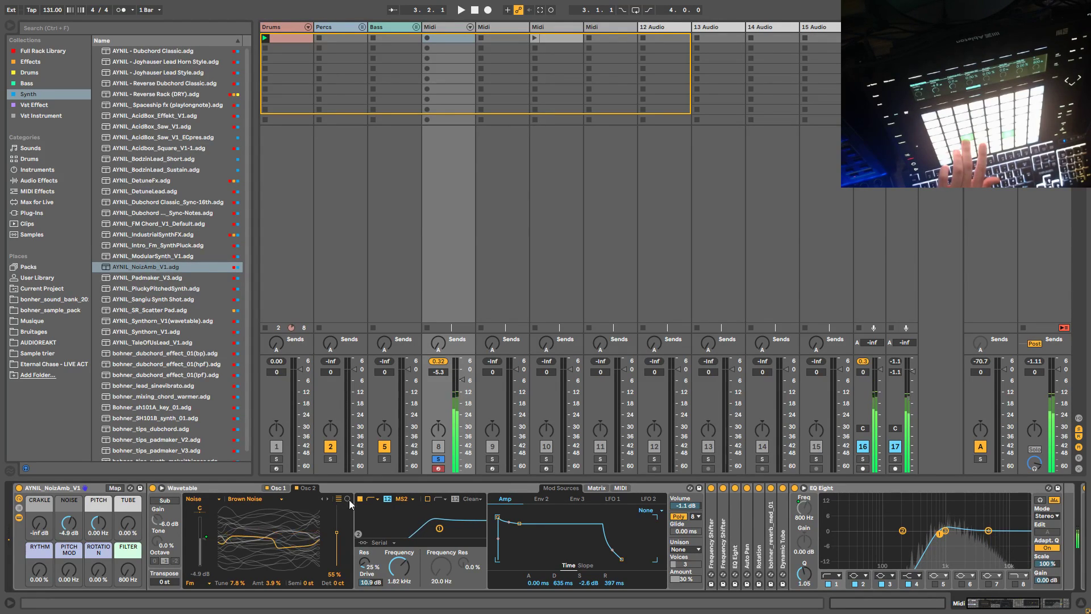
{"action": "left_click", "coordinate": [19, 519]}
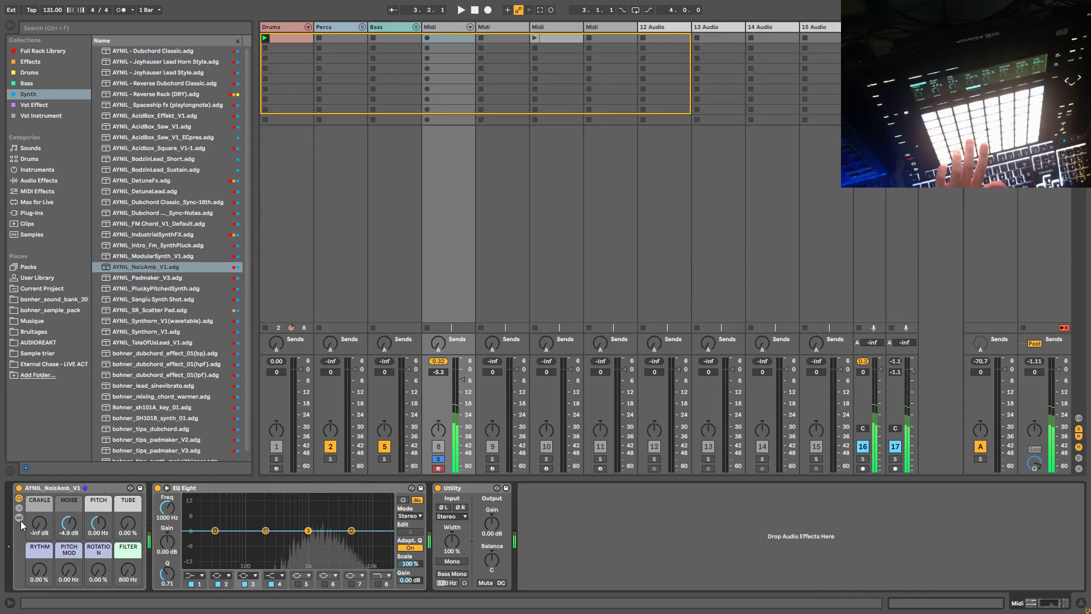
Step: Try a lower NoizAmb PITCH and reset it, then give EQ Eight a band 1 low cut and a band 4 boost of 7.31 dB at 1.58 kHz
{"action": "left_click_drag", "start_coordinate": [96, 523], "coordinate": [97, 541]}
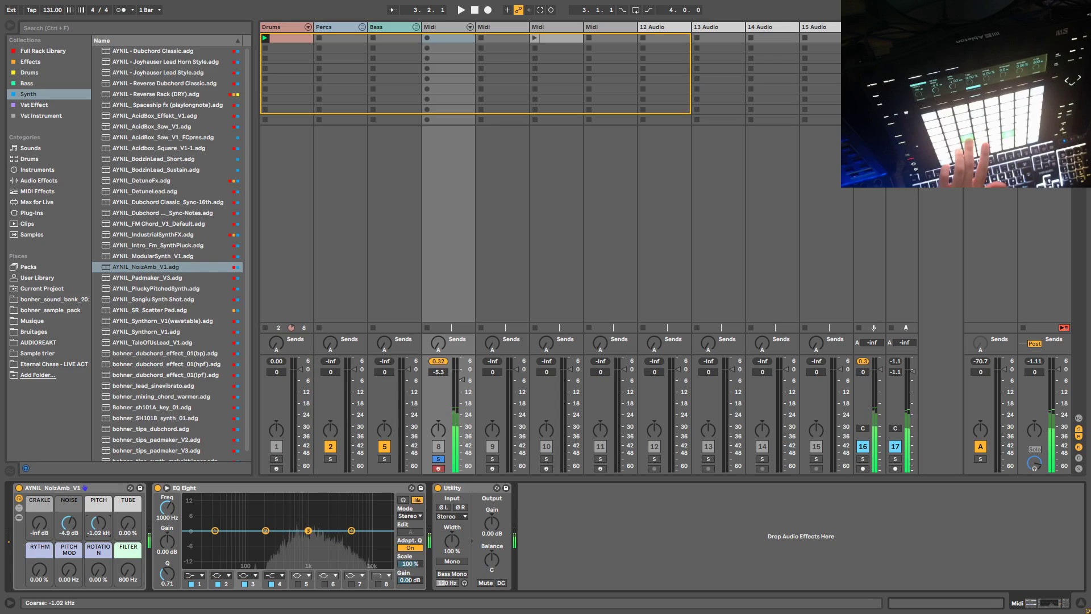
{"action": "double_click", "coordinate": [99, 525]}
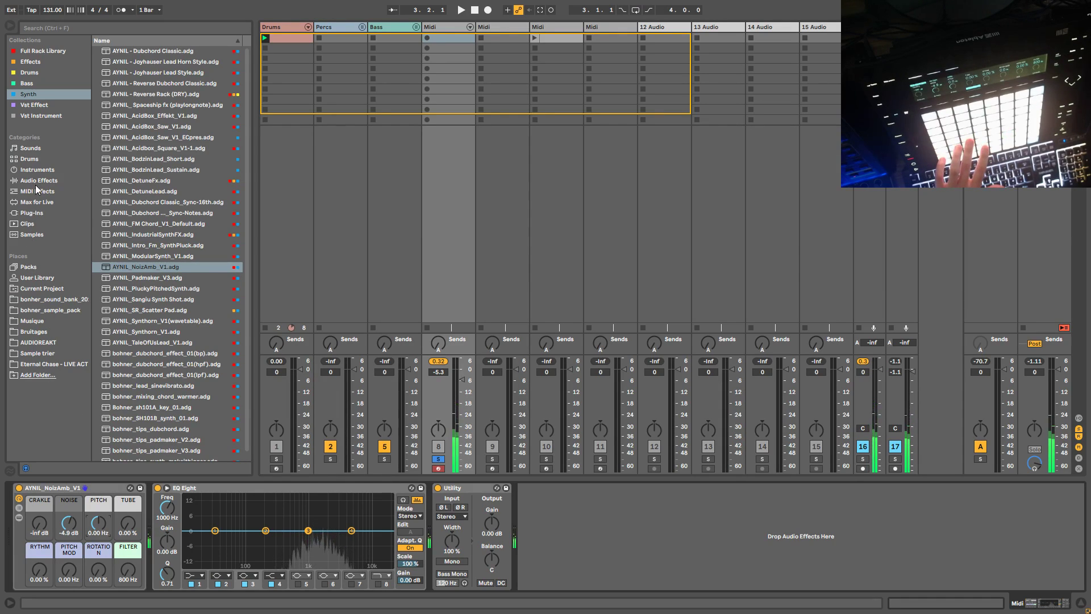
{"action": "left_click", "coordinate": [191, 575]}
{"action": "left_click", "coordinate": [193, 524]}
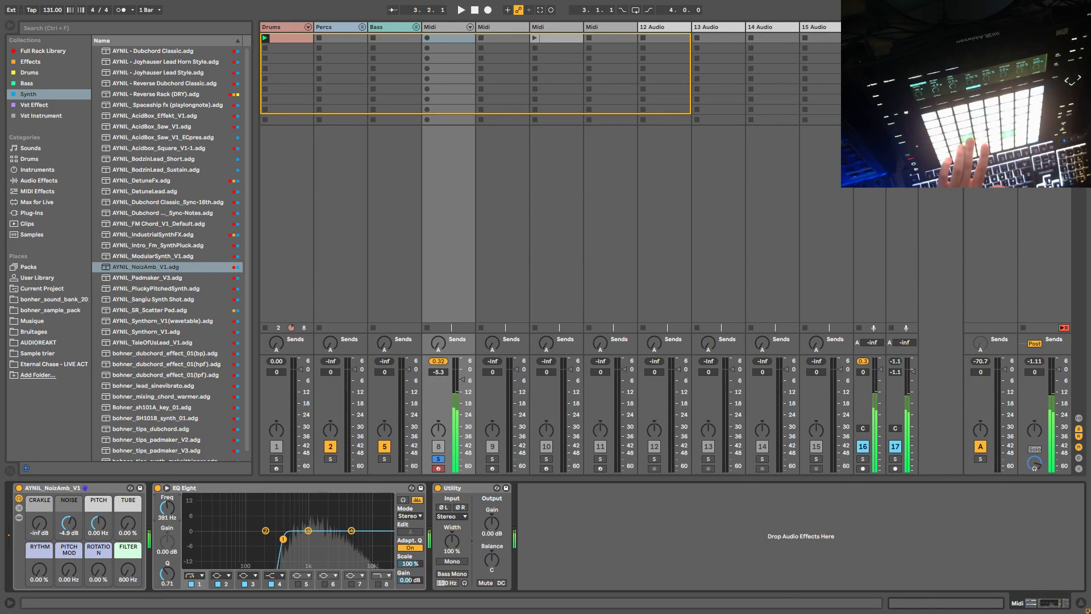
{"action": "left_click_drag", "start_coordinate": [283, 539], "coordinate": [320, 514]}
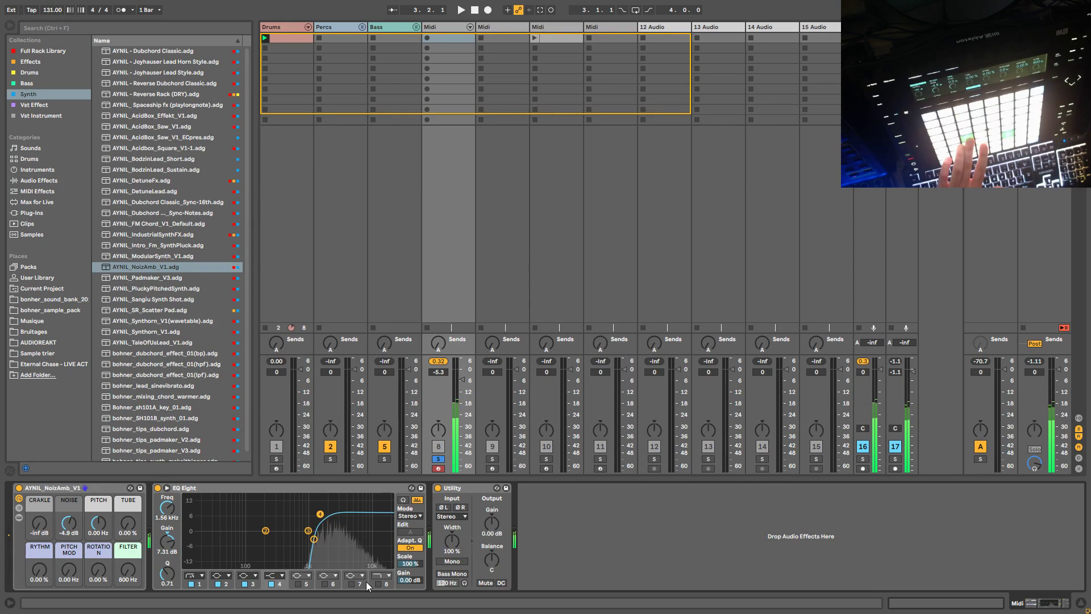
Step: Try the AYNIL_Padmaker_V3 rack after EQ Eight on the noise track and delete it
{"action": "left_click", "coordinate": [35, 181]}
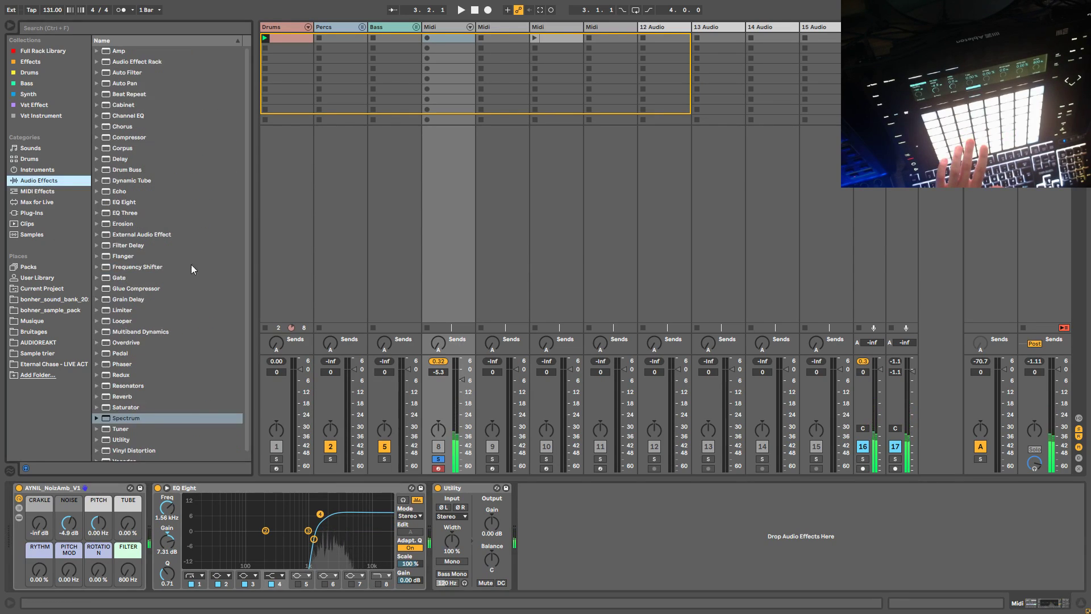
{"action": "left_click", "coordinate": [28, 94]}
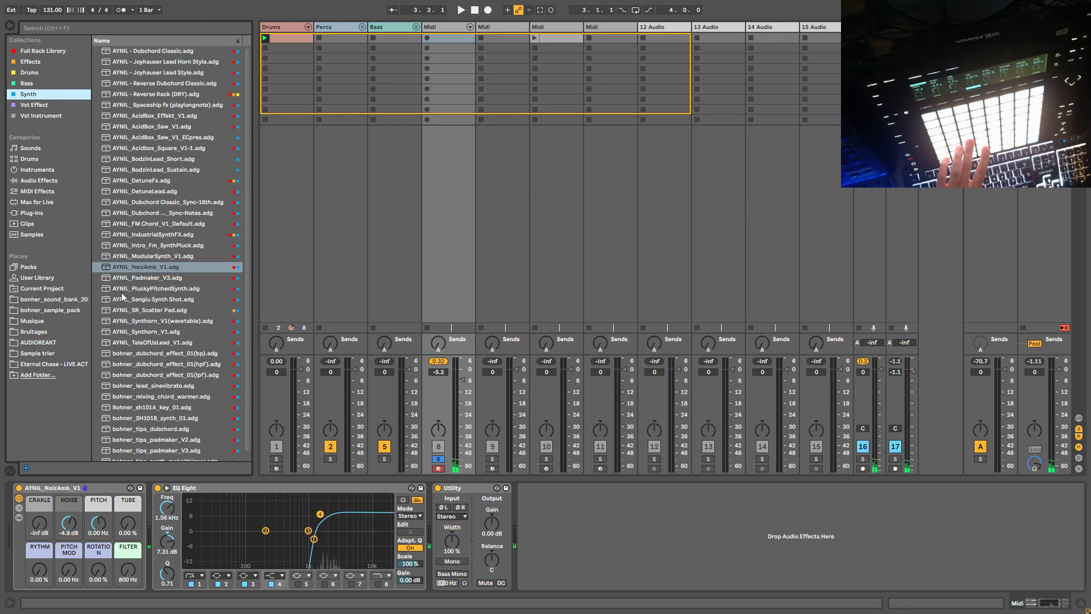
{"action": "mouse_move", "coordinate": [137, 279]}
{"action": "left_mouse_down"}
{"action": "mouse_move", "coordinate": [511, 549]}
{"action": "mouse_move", "coordinate": [441, 554]}
{"action": "mouse_move", "coordinate": [459, 574]}
{"action": "left_mouse_up"}
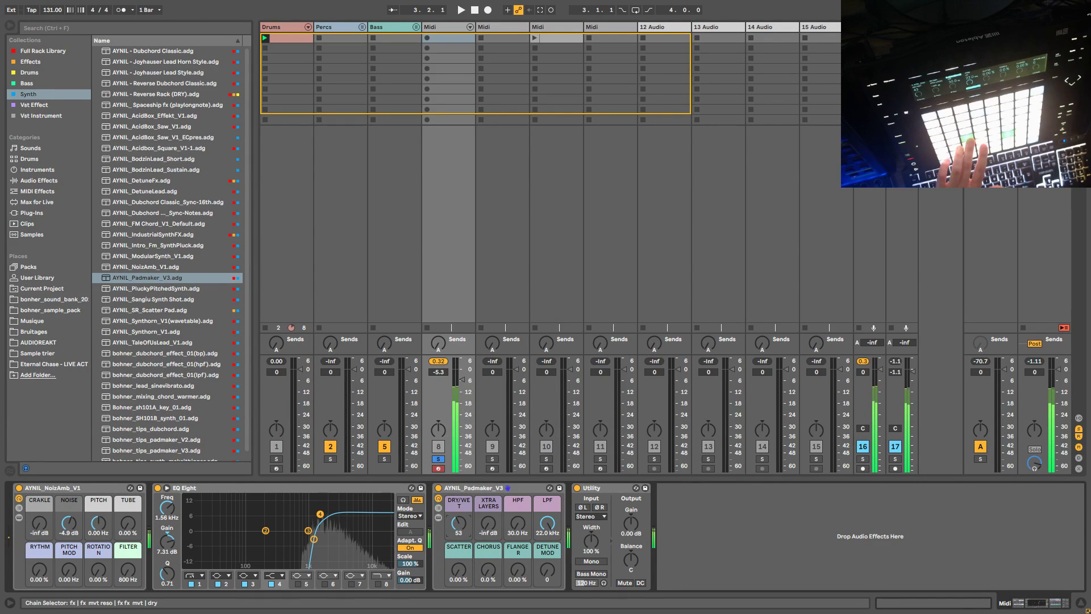
{"action": "left_click", "coordinate": [467, 492]}
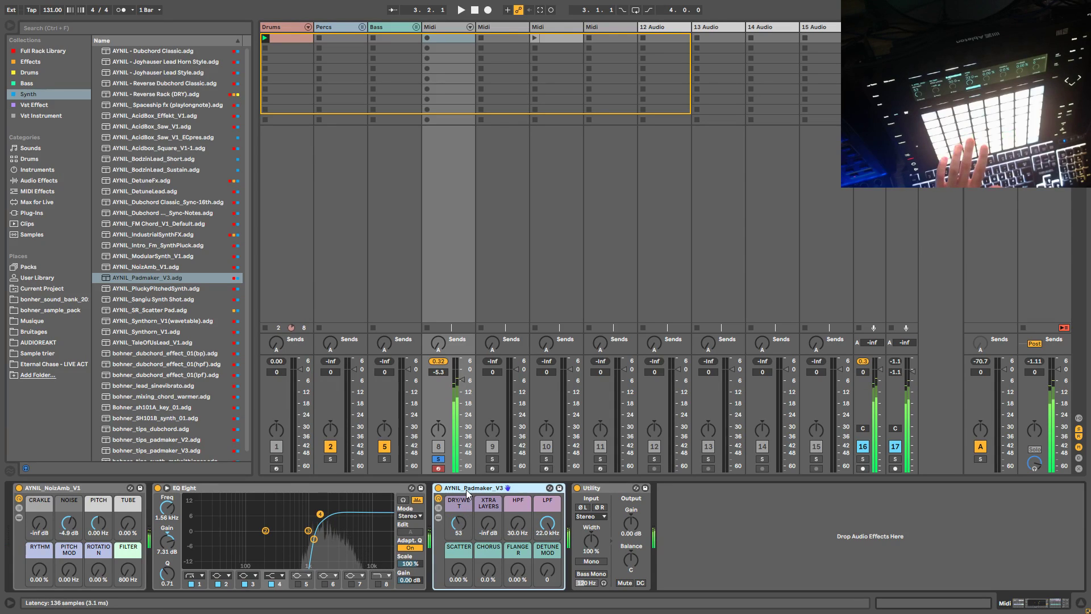
{"action": "key", "text": "Delete"}
Step: Insert a Reverb after EQ Eight on the noise track and an Echo between the EQ and the Reverb
{"action": "left_click", "coordinate": [40, 181]}
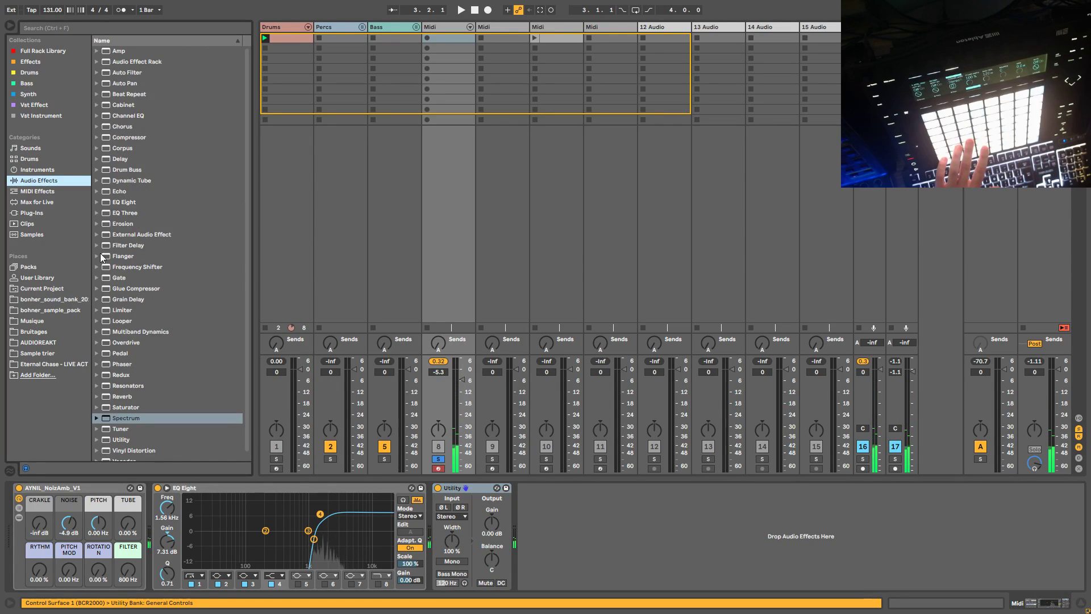
{"action": "left_click_drag", "start_coordinate": [118, 398], "coordinate": [364, 492]}
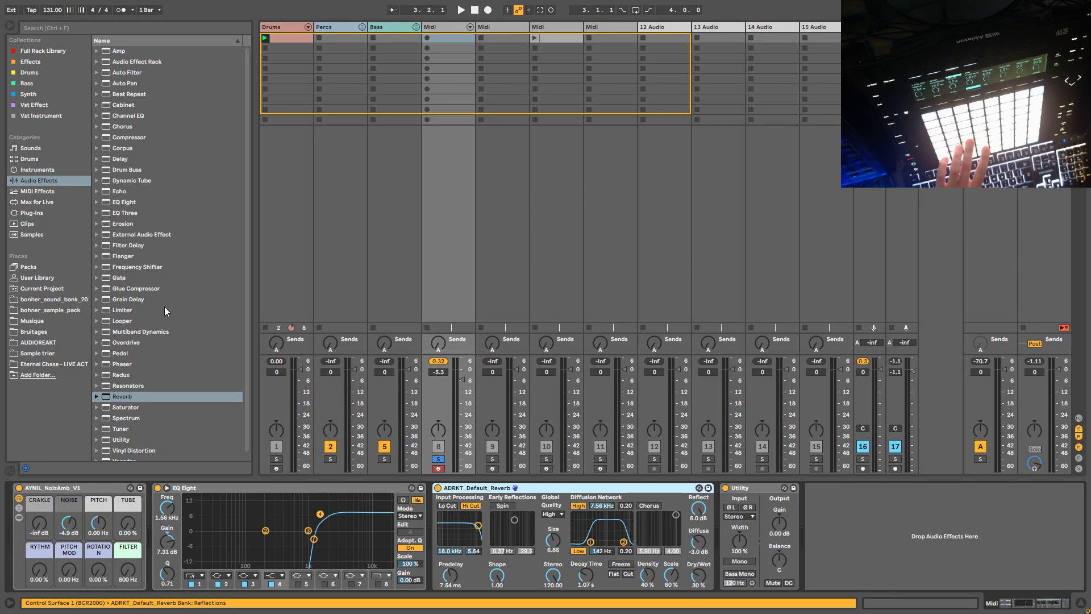
{"action": "left_click_drag", "start_coordinate": [122, 193], "coordinate": [440, 524]}
{"action": "left_click_drag", "start_coordinate": [655, 548], "coordinate": [659, 546]}
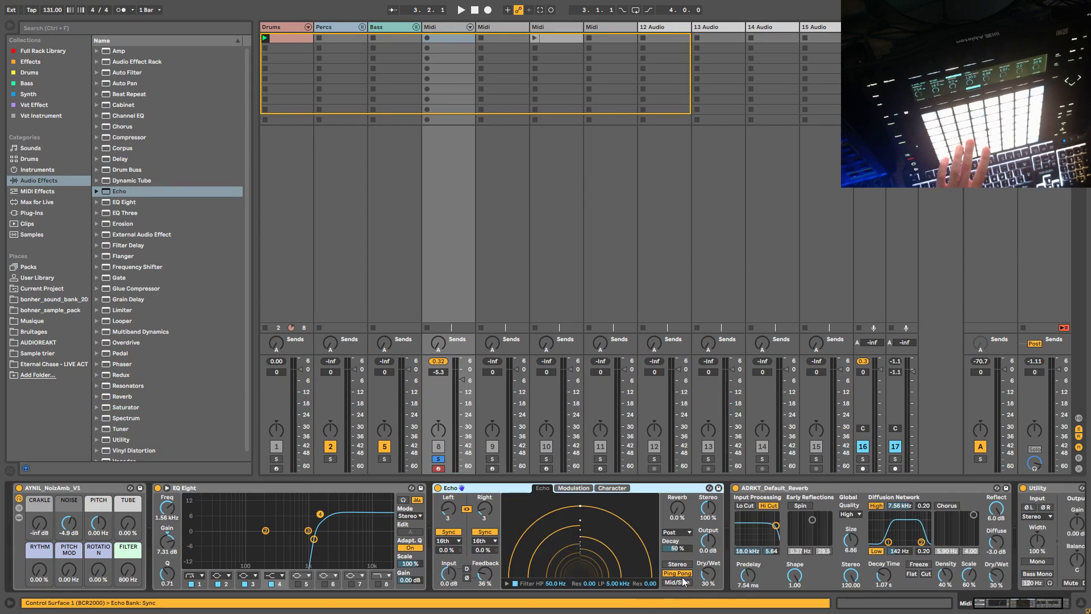
Step: Set the Echo's Dry/Wet to 35 %, compare with Echo and Reverb off and on, and raise the Reverb's decay time to 3.17 s
{"action": "left_click_drag", "start_coordinate": [708, 579], "coordinate": [708, 574]}
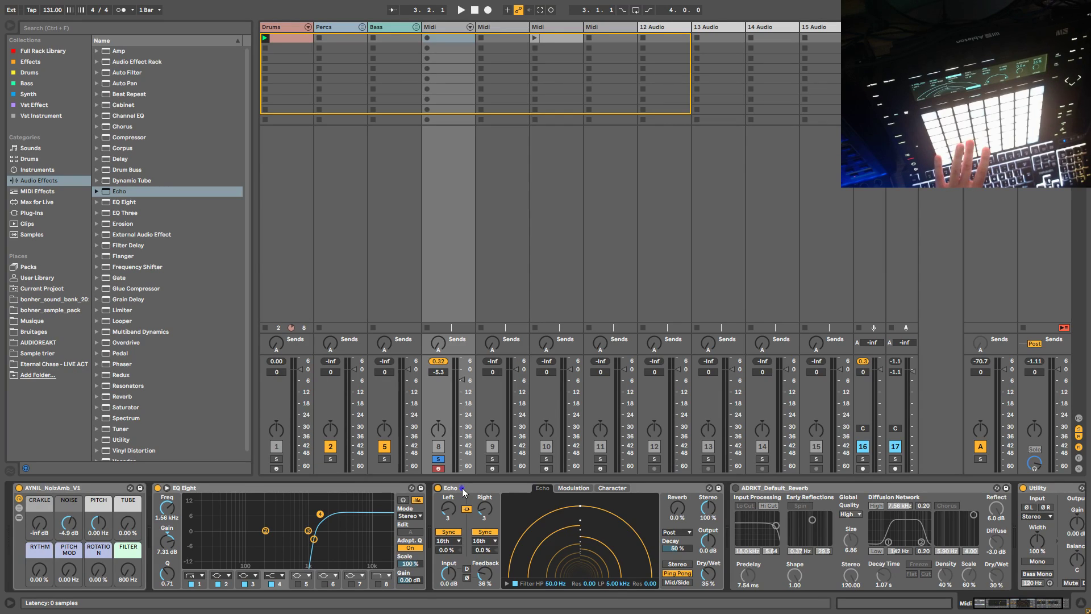
{"action": "left_click", "coordinate": [439, 489]}
{"action": "left_click", "coordinate": [438, 489]}
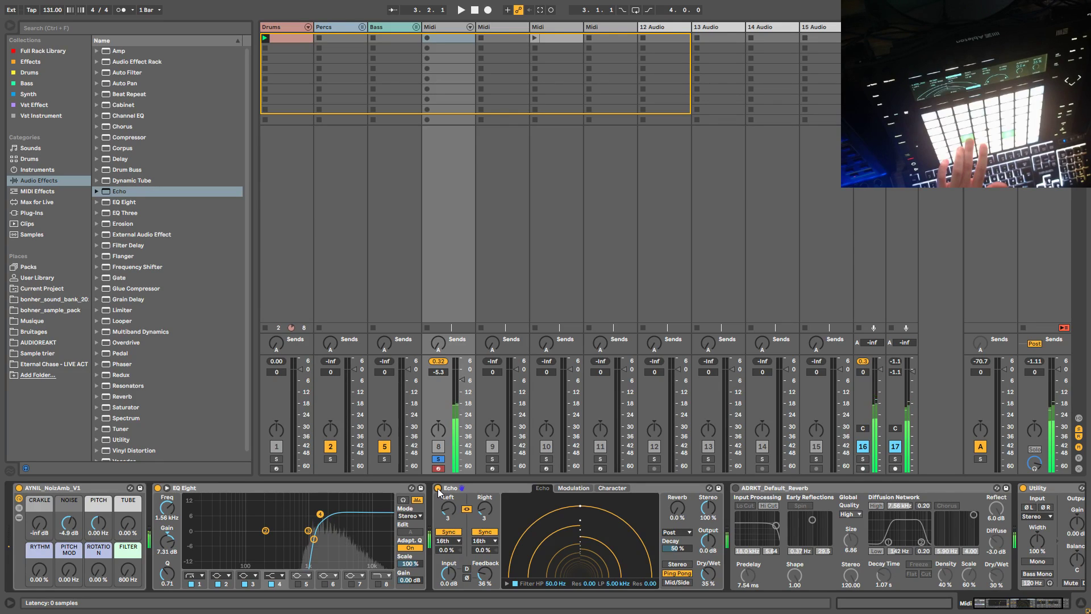
{"action": "left_click", "coordinate": [736, 488]}
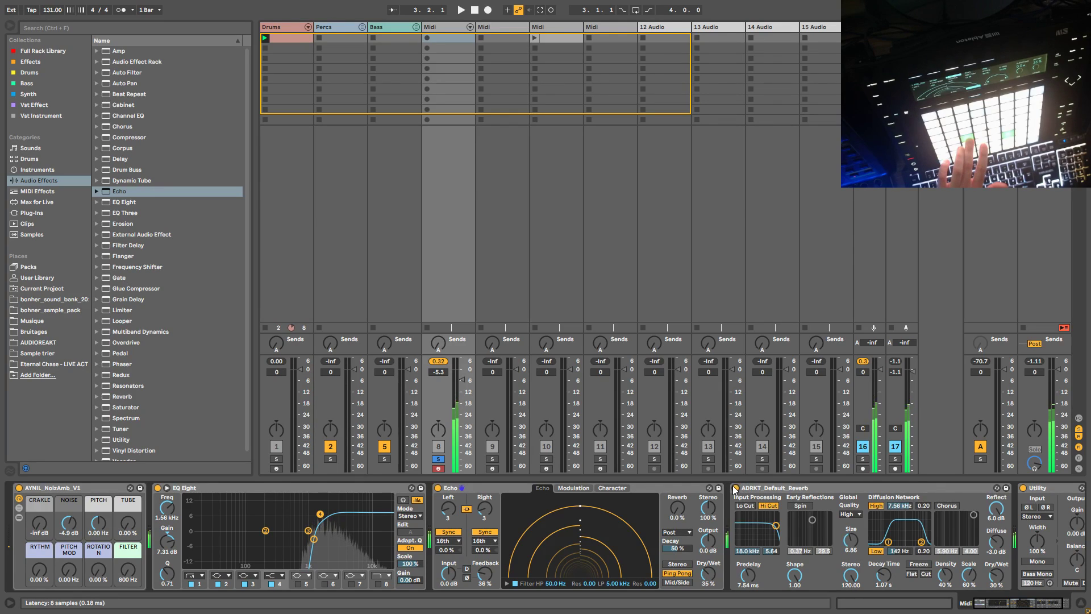
{"action": "left_click_drag", "start_coordinate": [889, 589], "coordinate": [890, 569]}
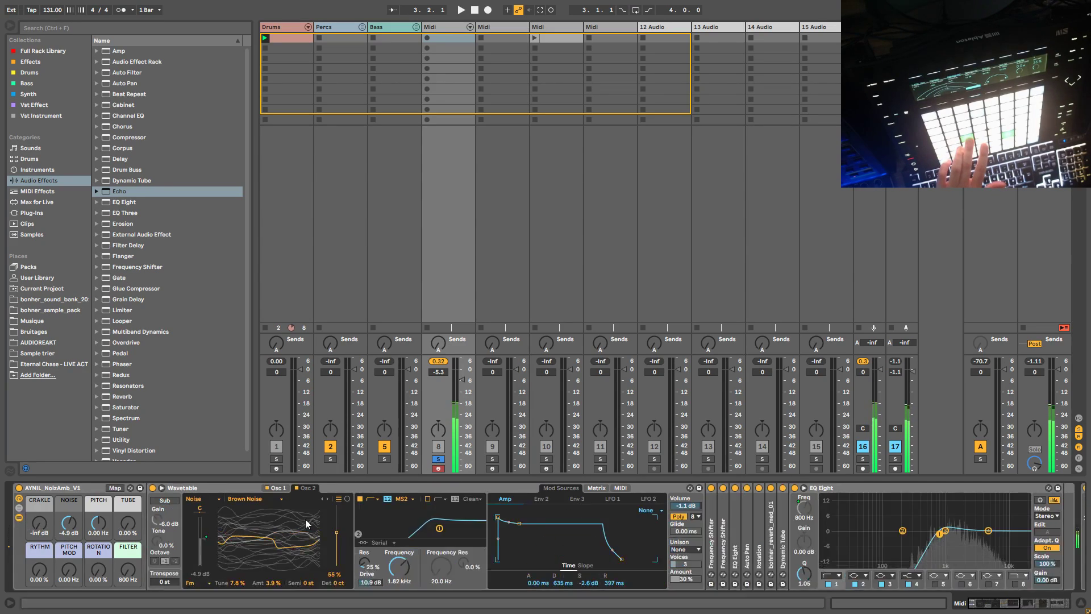
Step: Set LFO 1's modulation of Osc 1 FM Amt to 9.1 in Wavetable, and balance the noise track against the drums at -23.5 dB
{"action": "left_click", "coordinate": [597, 488]}
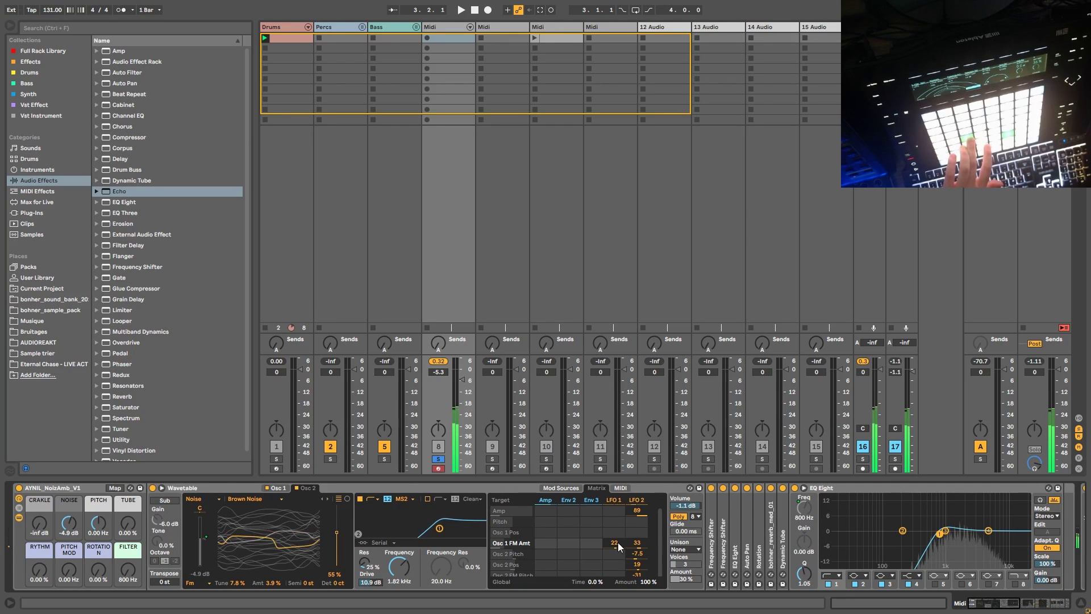
{"action": "left_click_drag", "start_coordinate": [619, 546], "coordinate": [619, 549]}
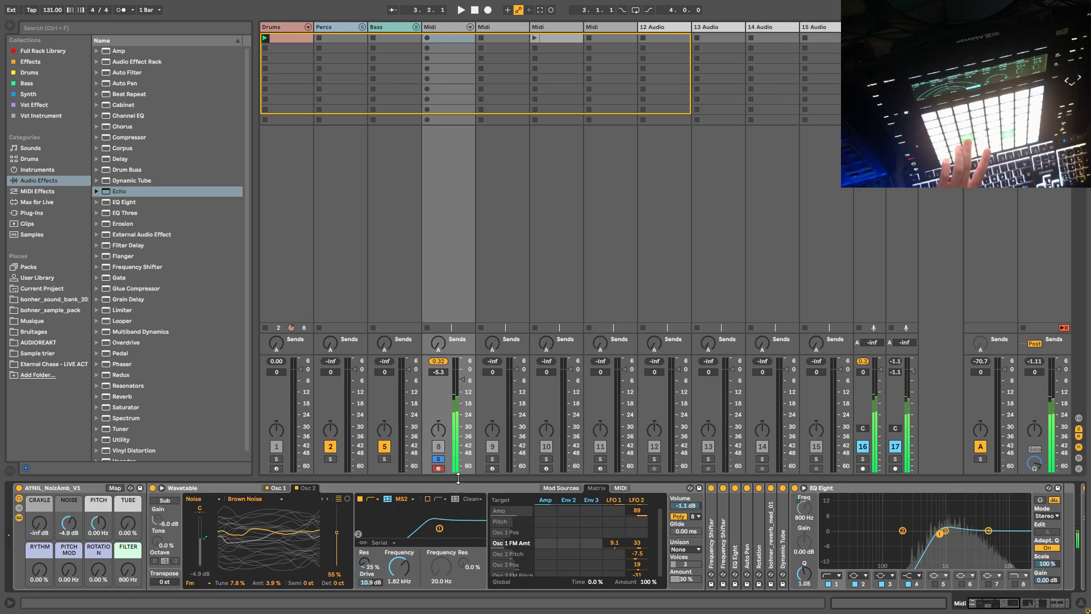
{"action": "left_click", "coordinate": [438, 458]}
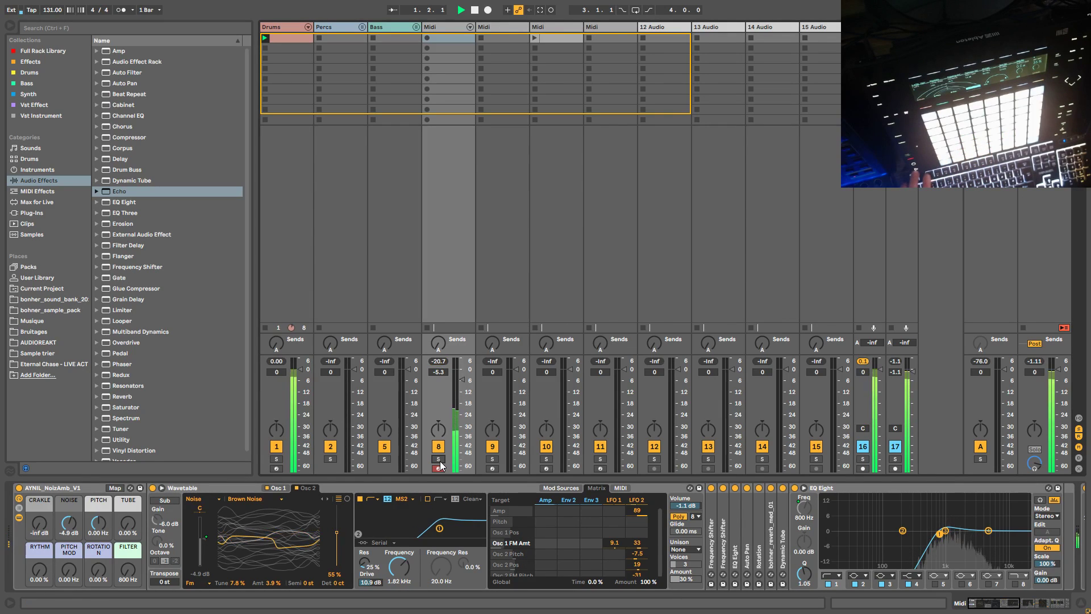
{"action": "left_click_drag", "start_coordinate": [461, 380], "coordinate": [462, 439]}
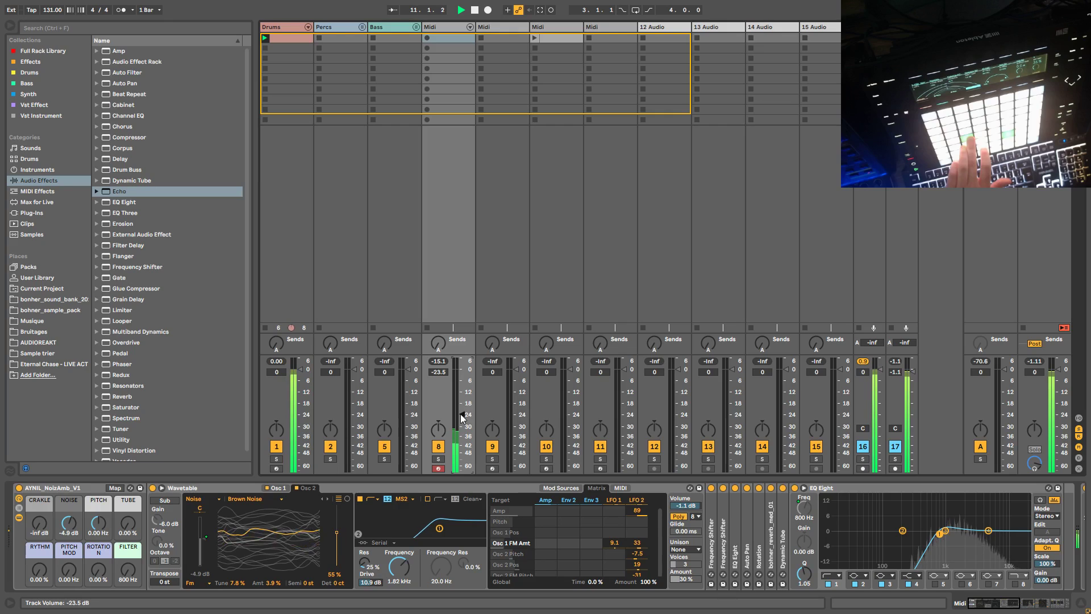
{"action": "left_click", "coordinate": [438, 459]}
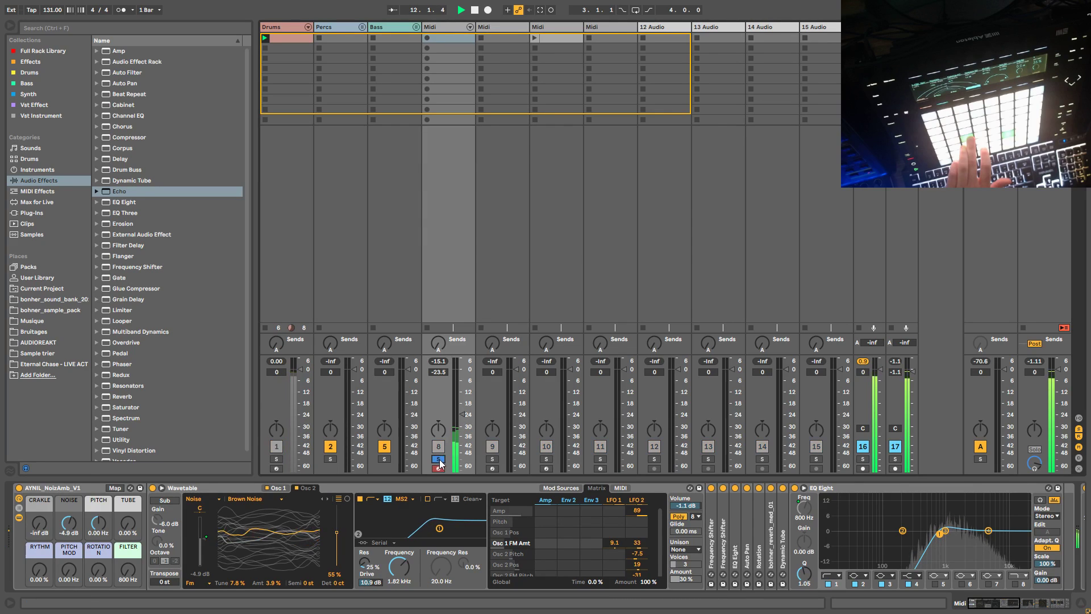
Step: Set Wavetable's filter to 1.11 kHz with LFO 1 modulation of -7.8, the FILTER macro to 936 Hz and the TUBE macro to 0 %
{"action": "left_click_drag", "start_coordinate": [406, 578], "coordinate": [406, 571]}
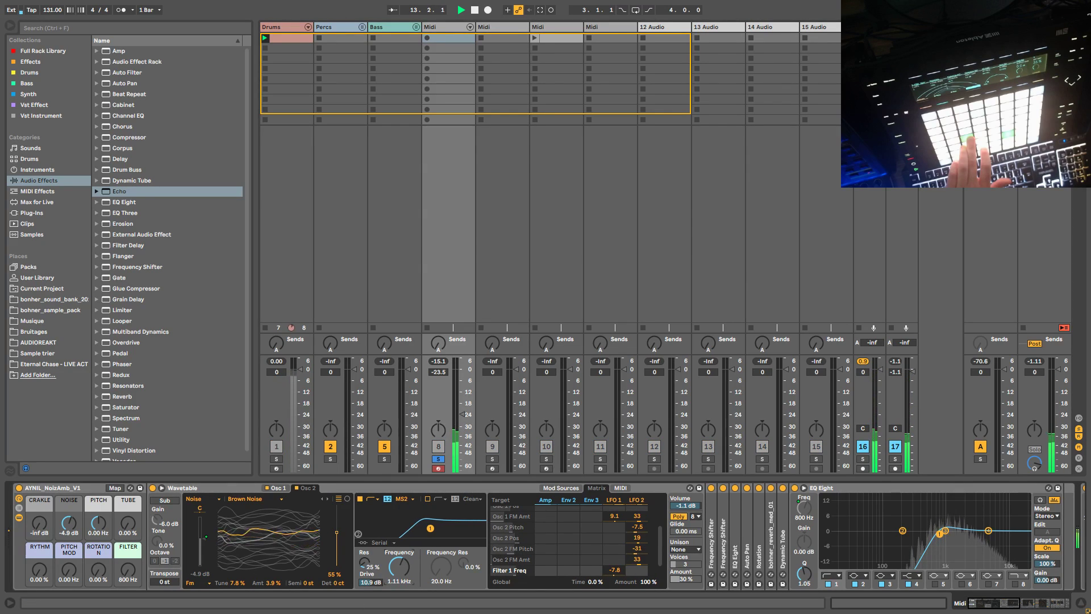
{"action": "mouse_move", "coordinate": [128, 569]}
{"action": "left_mouse_down"}
{"action": "mouse_move", "coordinate": [128, 555]}
{"action": "mouse_move", "coordinate": [128, 572]}
{"action": "left_mouse_up"}
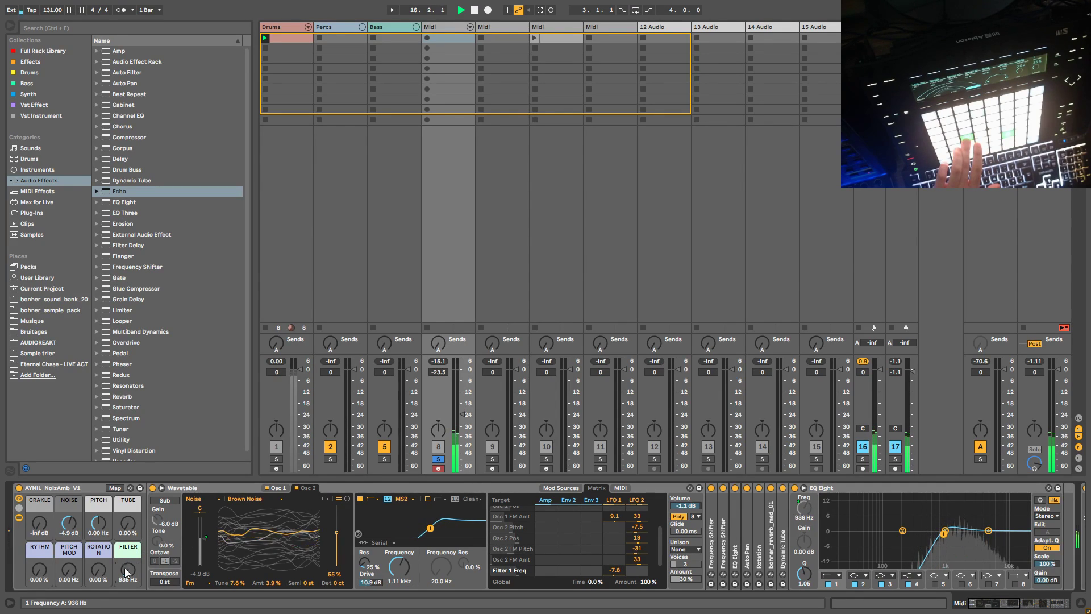
{"action": "left_click", "coordinate": [19, 517]}
{"action": "double_click", "coordinate": [314, 540]}
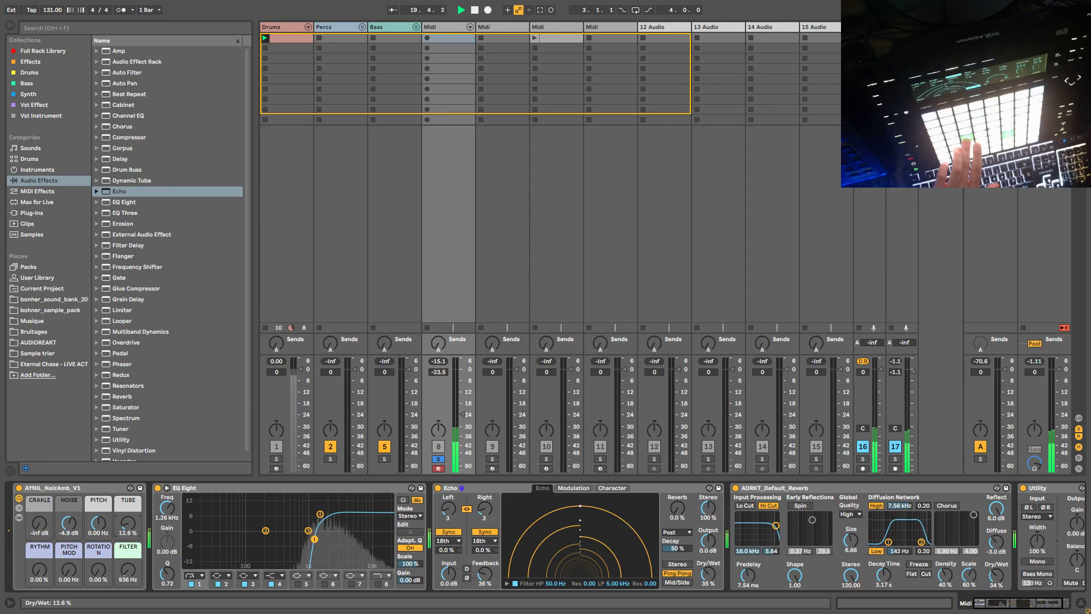
{"action": "left_click_drag", "start_coordinate": [128, 523], "coordinate": [128, 545]}
Step: Add a Saturator with 2.86 dB Drive to the noise track and place it before EQ Eight
{"action": "left_click", "coordinate": [63, 190]}
{"action": "left_click", "coordinate": [50, 180]}
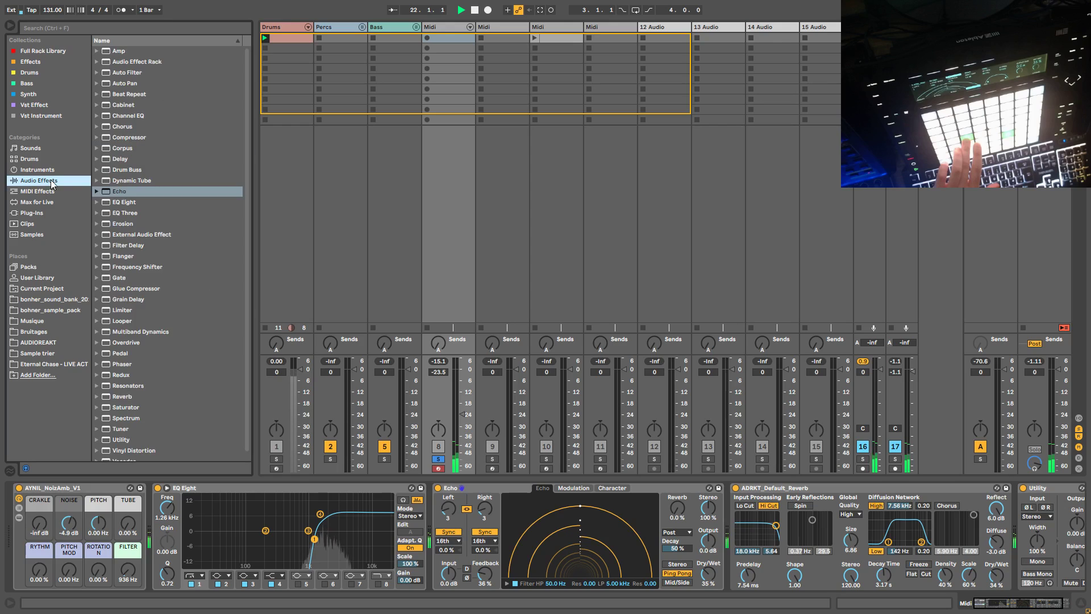
{"action": "scroll", "coordinate": [148, 330], "scroll_direction": "down", "scroll_amount": 1}
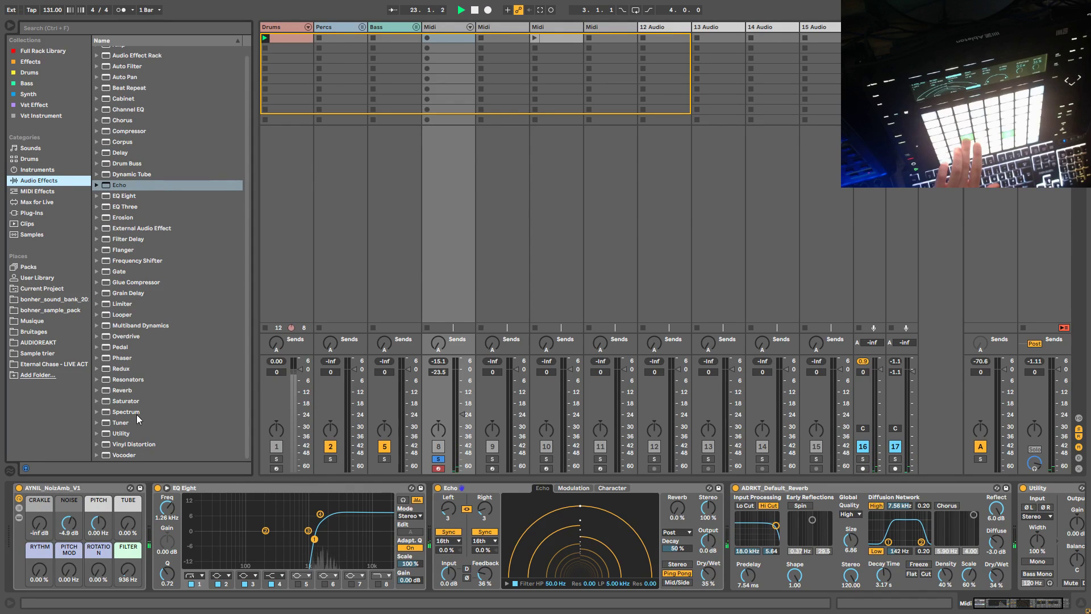
{"action": "left_click_drag", "start_coordinate": [125, 400], "coordinate": [438, 573]}
{"action": "left_click_drag", "start_coordinate": [445, 530], "coordinate": [445, 511]}
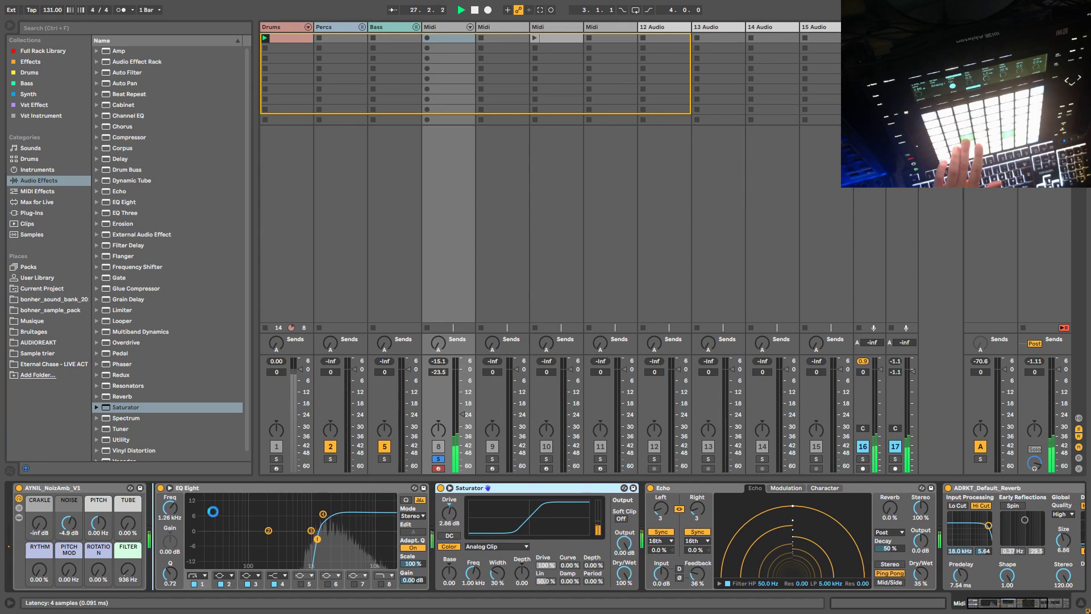
Step: Enable EQ Eight's band 8 as a high cut at 3.59 kHz and raise the noise track's volume to -16.0 dB
{"action": "left_click", "coordinate": [587, 584]}
{"action": "left_click_drag", "start_coordinate": [600, 540], "coordinate": [551, 530]}
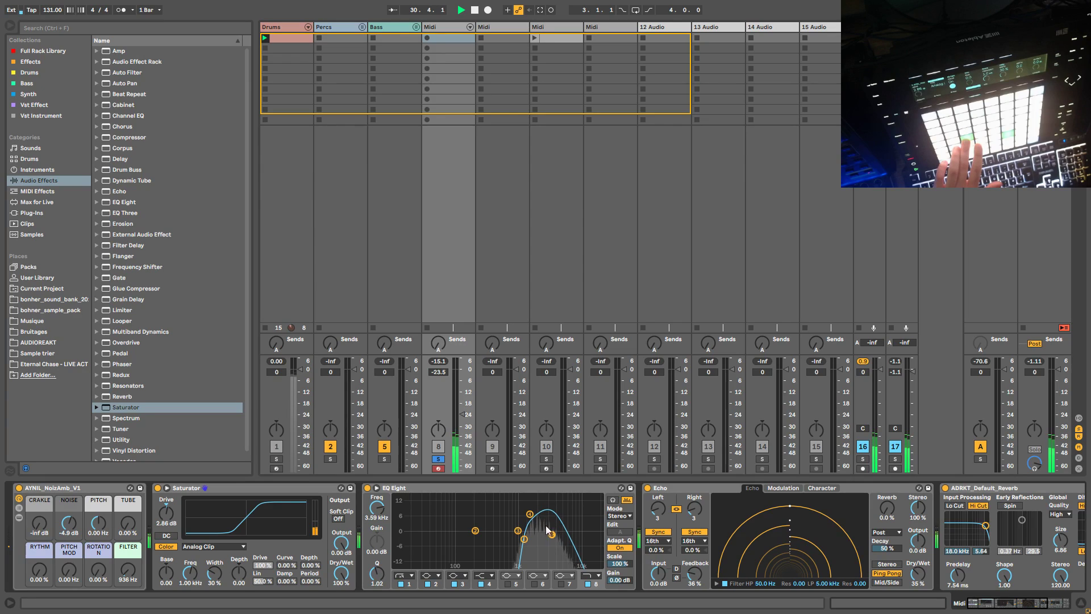
{"action": "left_click_drag", "start_coordinate": [457, 426], "coordinate": [457, 412]}
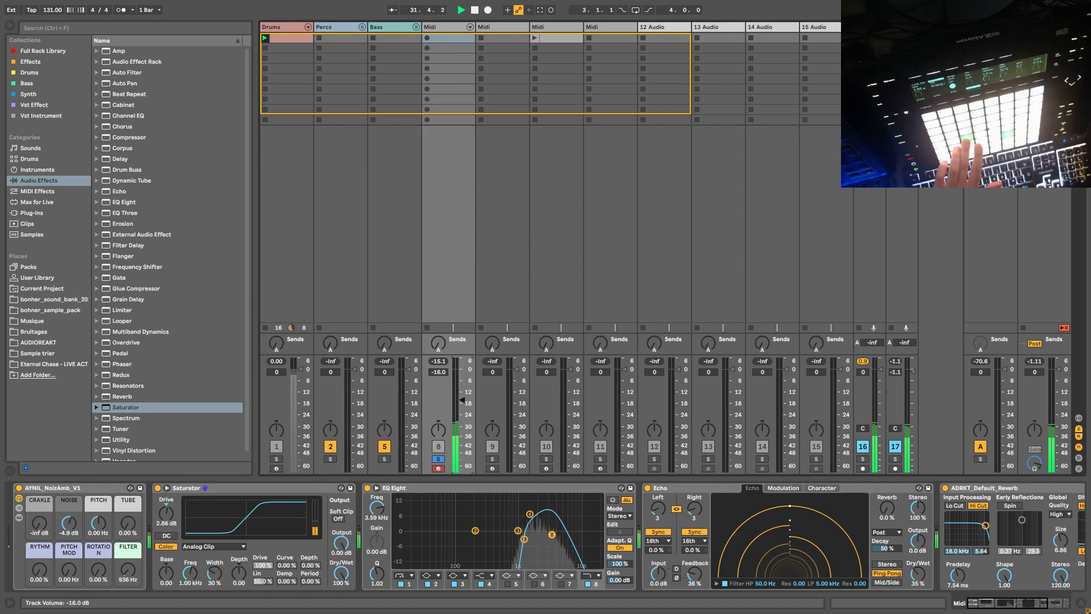
Step: Raise the Saturator's Drive to 8.57 dB, lower the noise track to -31.7 dB against the unsoloed drums, and solo it again
{"action": "mouse_move", "coordinate": [166, 513]}
{"action": "left_mouse_down"}
{"action": "mouse_move", "coordinate": [166, 499]}
{"action": "mouse_move", "coordinate": [166, 509]}
{"action": "left_mouse_up"}
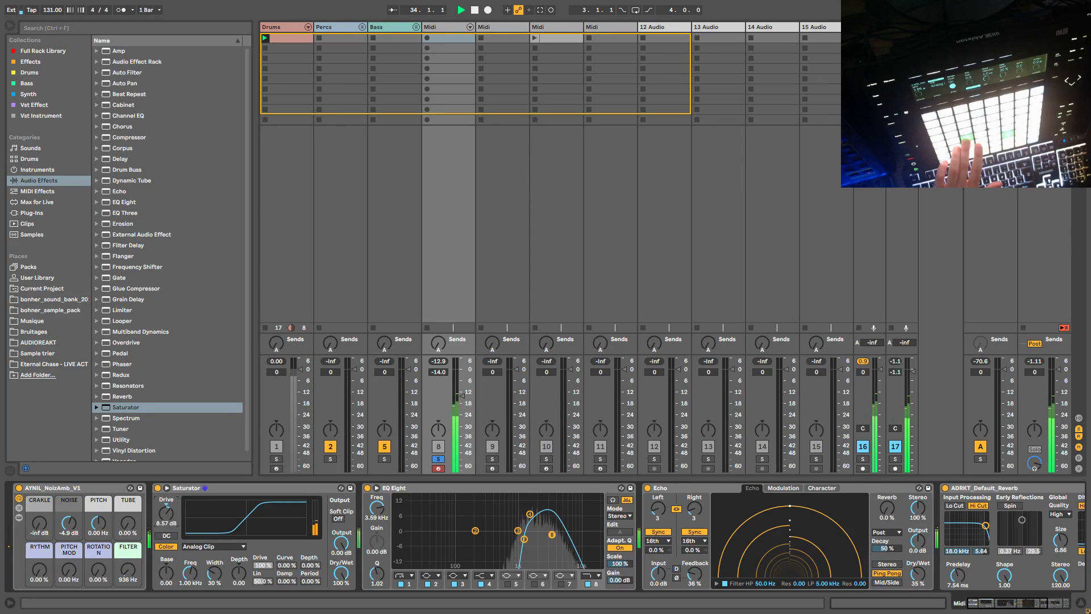
{"action": "left_click", "coordinate": [438, 459]}
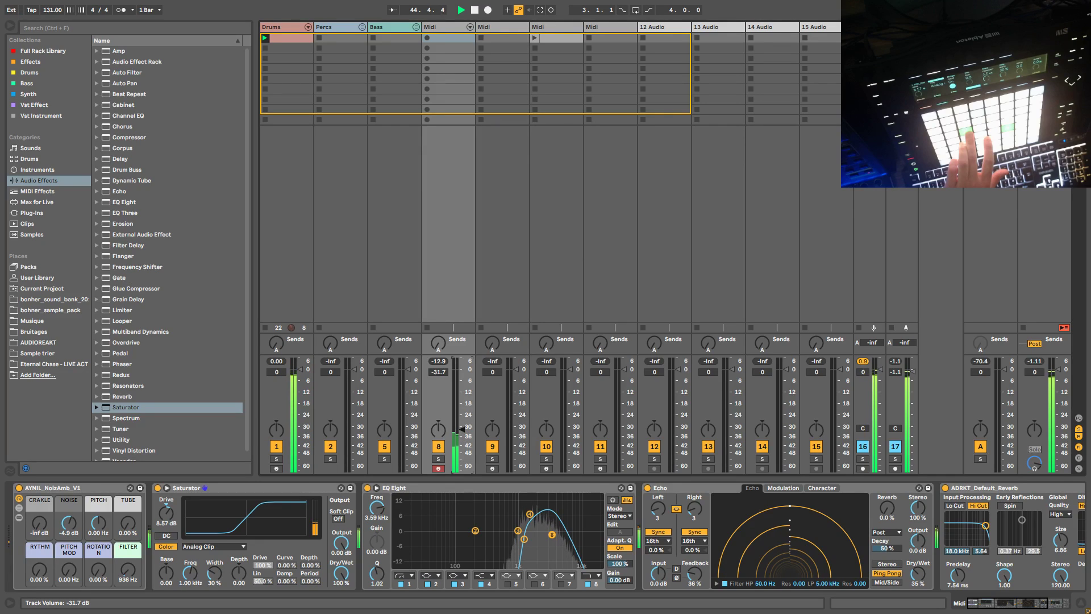
{"action": "left_click", "coordinate": [438, 459]}
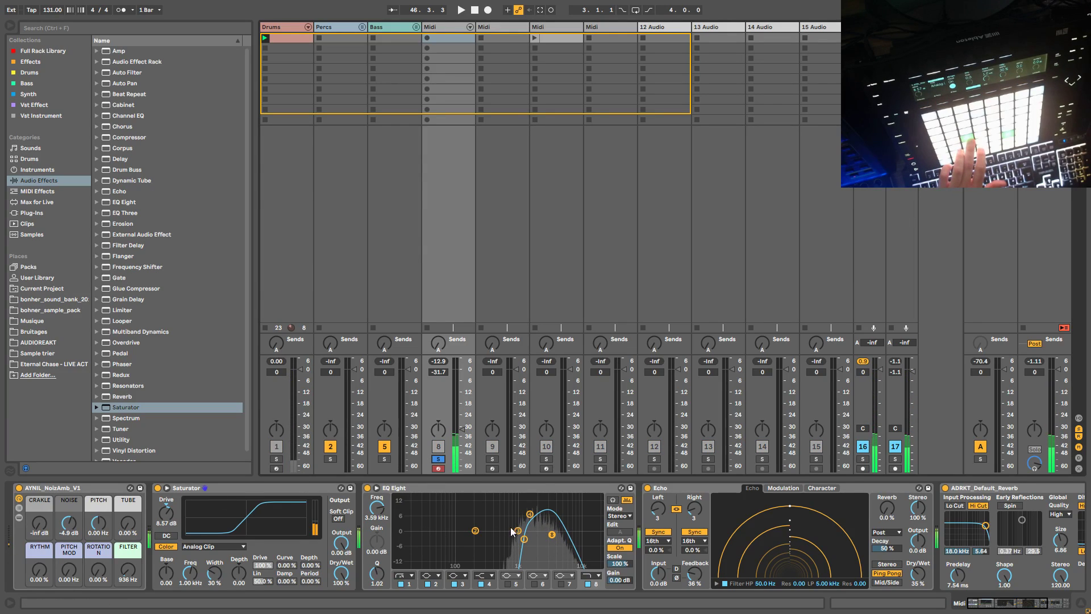
Step: Insert a Spectrum after the NoizAmb rack and, checking its enlarged display, set PITCH to -236 Hz and EQ Eight's band 1 to 1.02 kHz
{"action": "left_click_drag", "start_coordinate": [135, 419], "coordinate": [165, 514]}
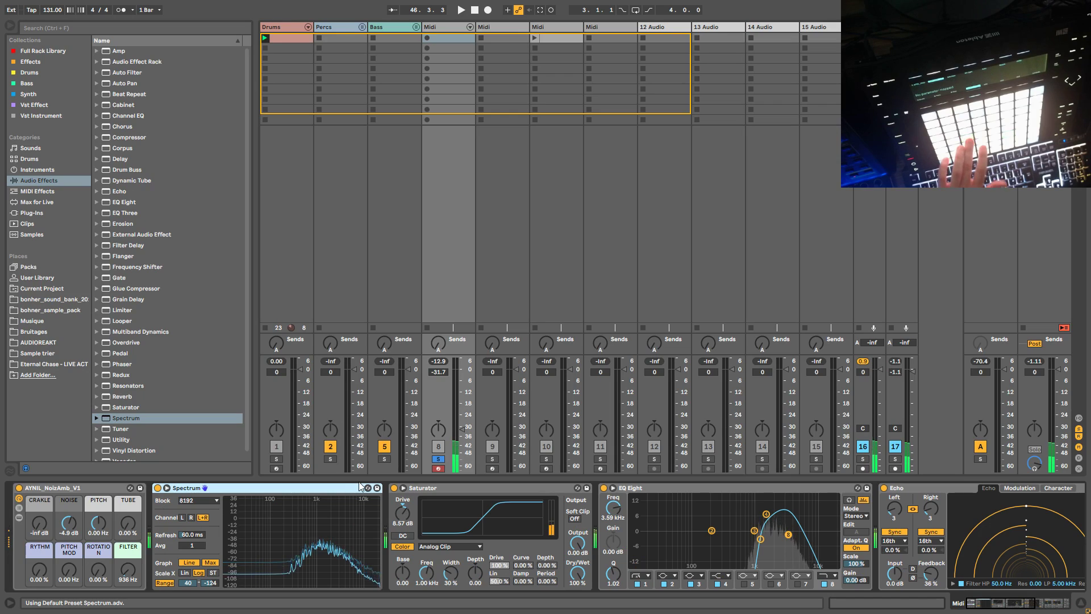
{"action": "left_click", "coordinate": [167, 487]}
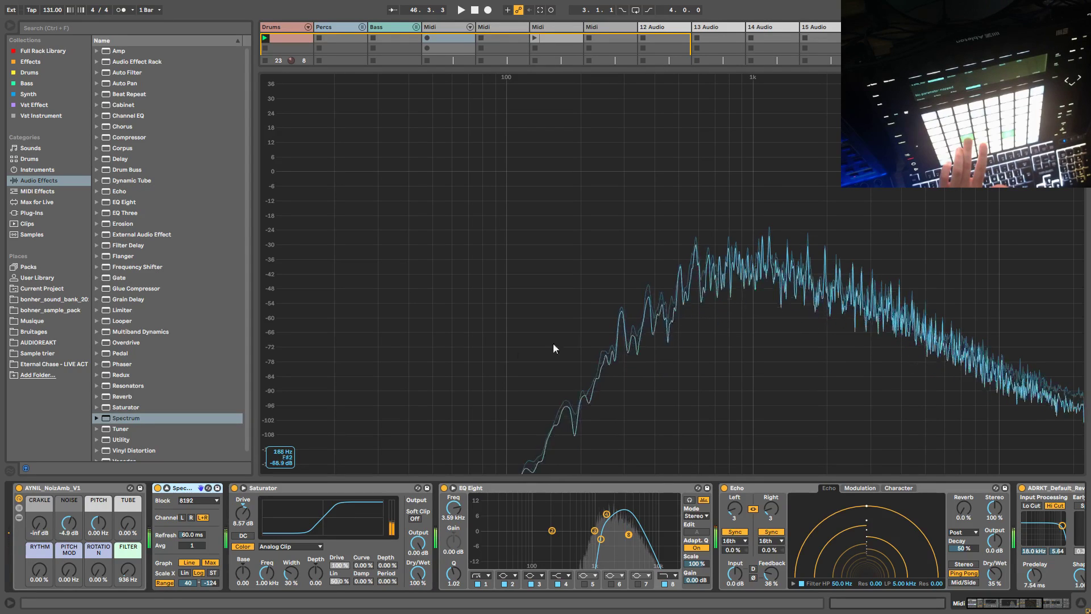
{"action": "left_click_drag", "start_coordinate": [99, 523], "coordinate": [99, 531]}
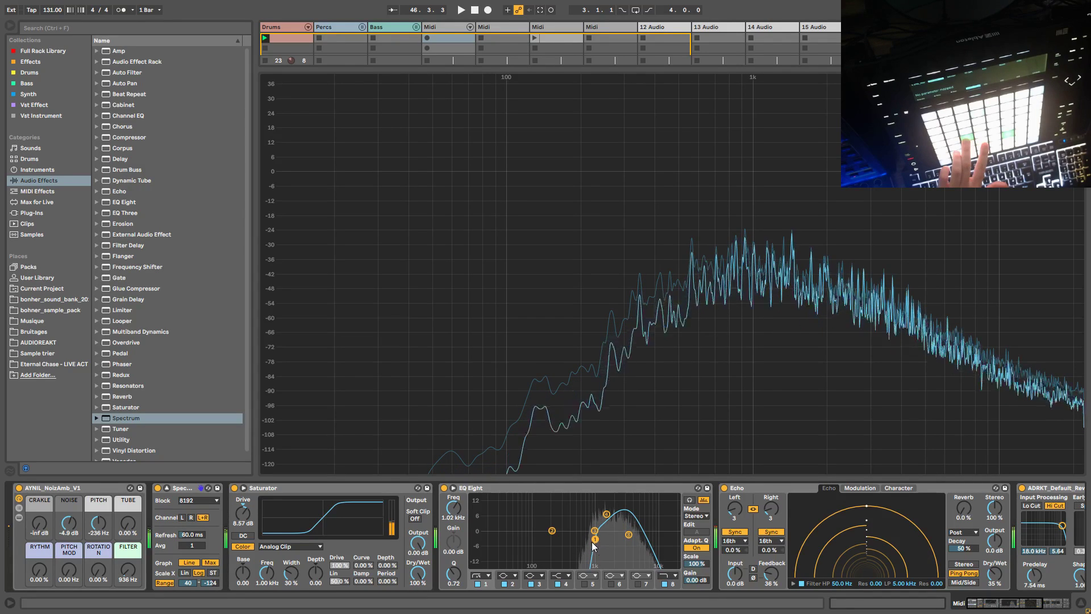
{"action": "left_click", "coordinate": [169, 487]}
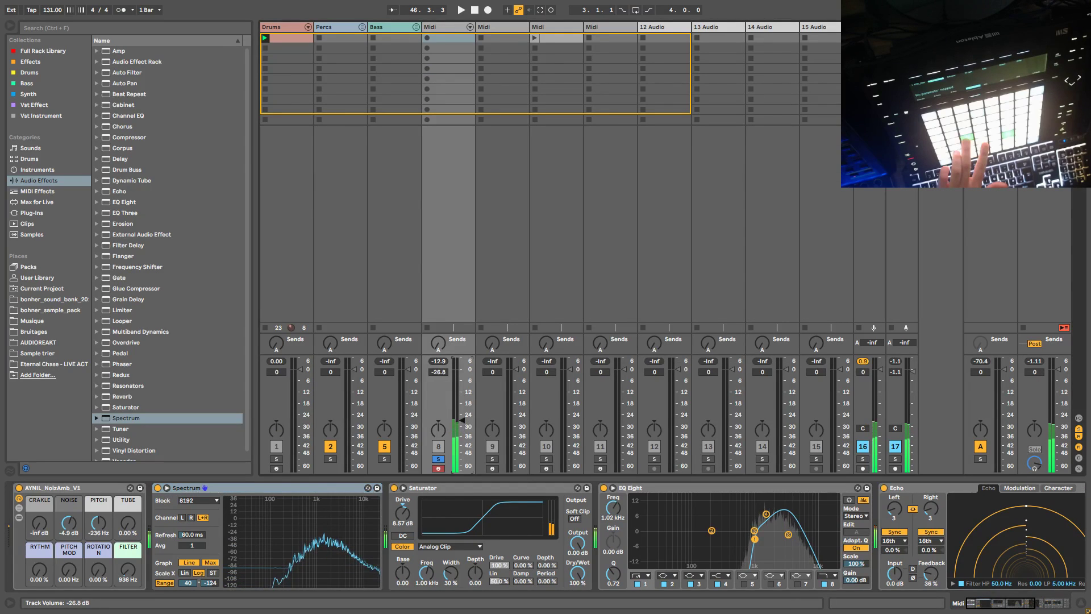
Step: Play the noise with the drums, set its track volume to -29.0 dB, and reset the NoizAmb PITCH to 0.00 Hz
{"action": "left_click", "coordinate": [438, 458]}
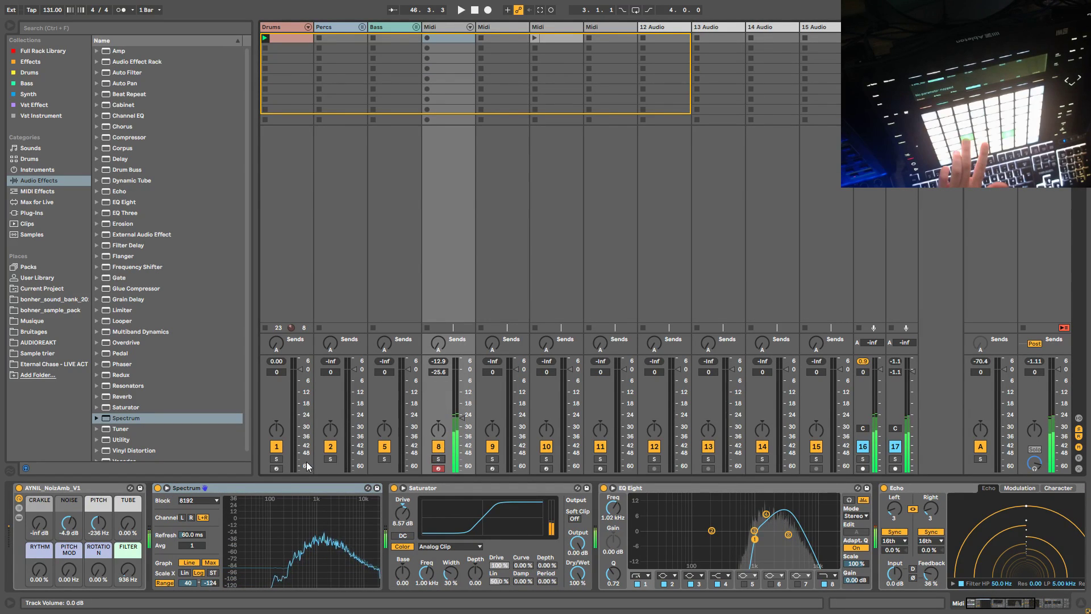
{"action": "key", "text": "space"}
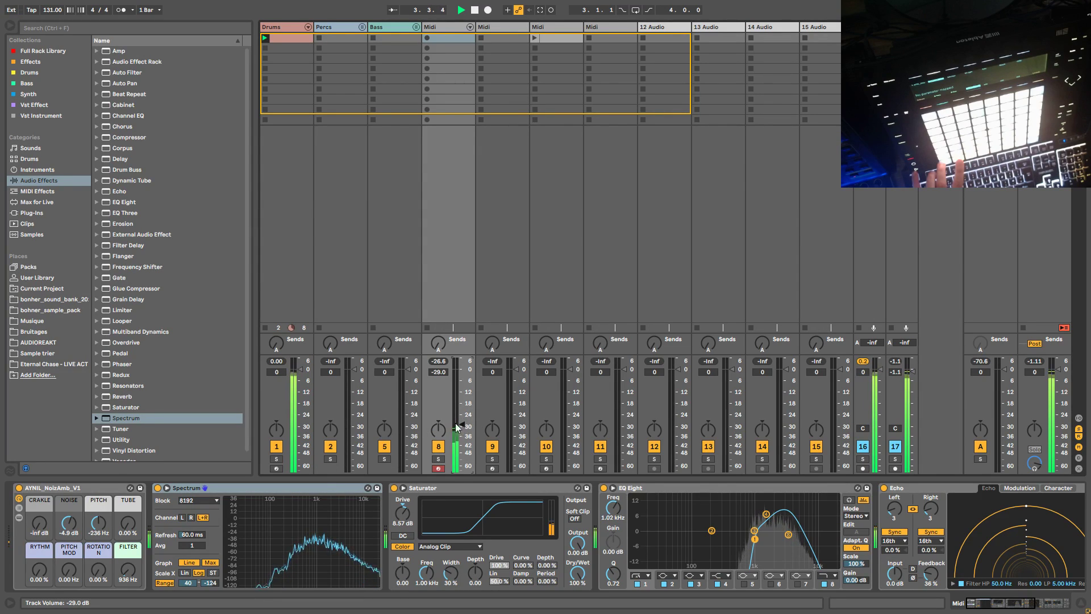
{"action": "double_click", "coordinate": [100, 531]}
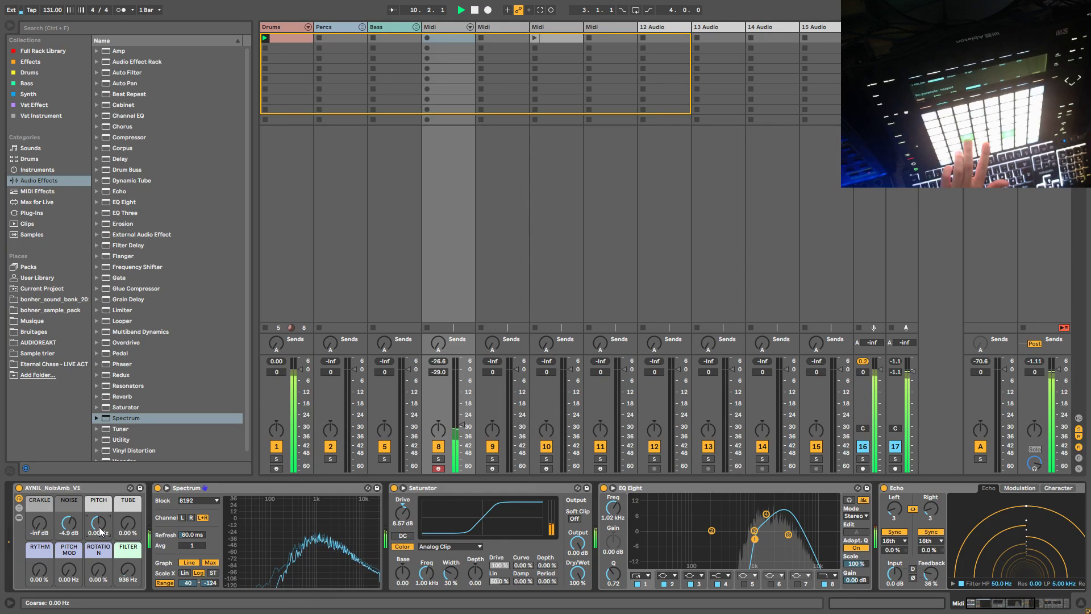
Step: Create a one-bar MIDI clip in the noise track's first slot with an A#2 note lasting the whole bar, and launch it
{"action": "double_click", "coordinate": [449, 38]}
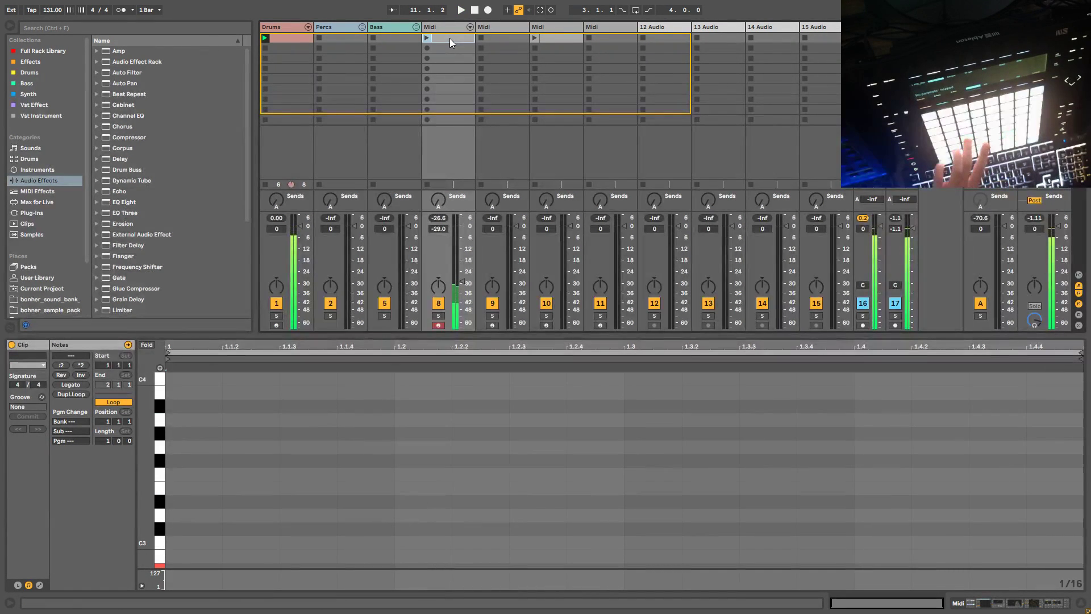
{"action": "scroll", "coordinate": [183, 533], "scroll_direction": "down", "scroll_amount": 1}
{"action": "double_click", "coordinate": [180, 548]}
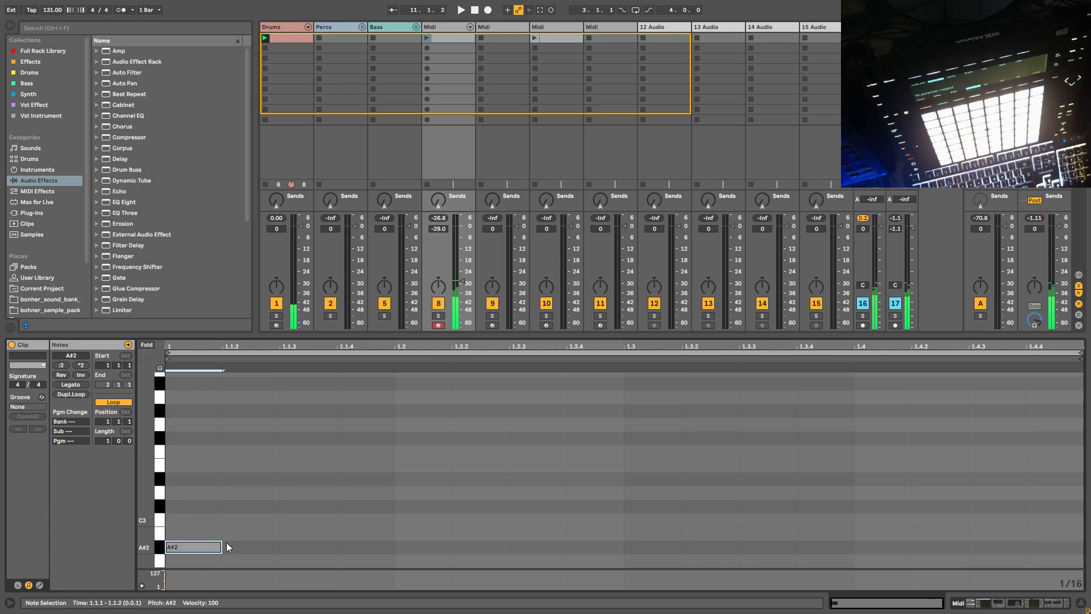
{"action": "left_click_drag", "start_coordinate": [226, 547], "coordinate": [969, 547]}
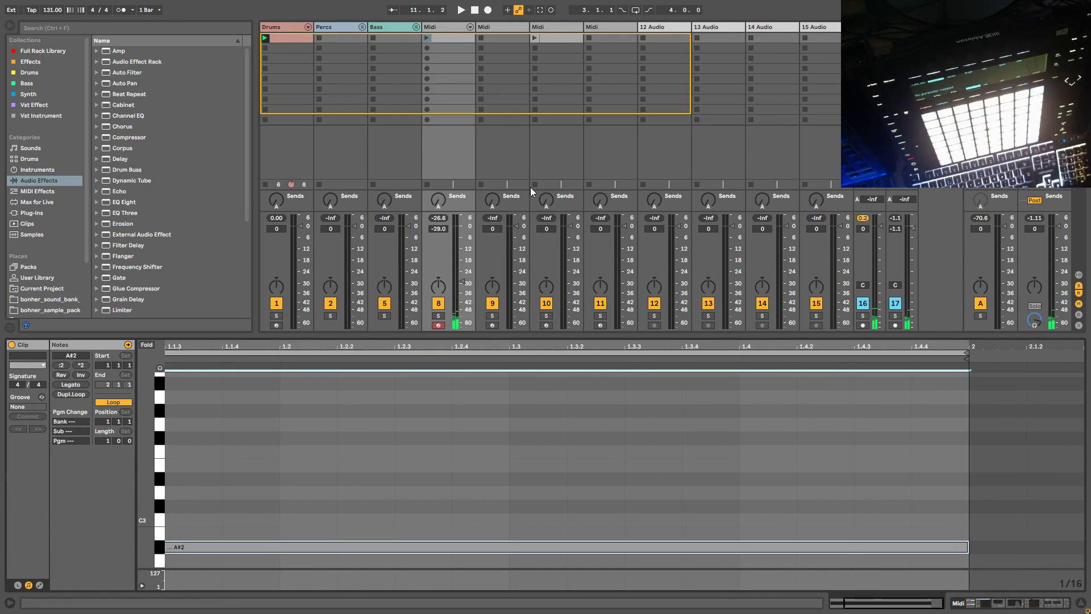
{"action": "left_click", "coordinate": [445, 47]}
{"action": "left_click", "coordinate": [427, 37]}
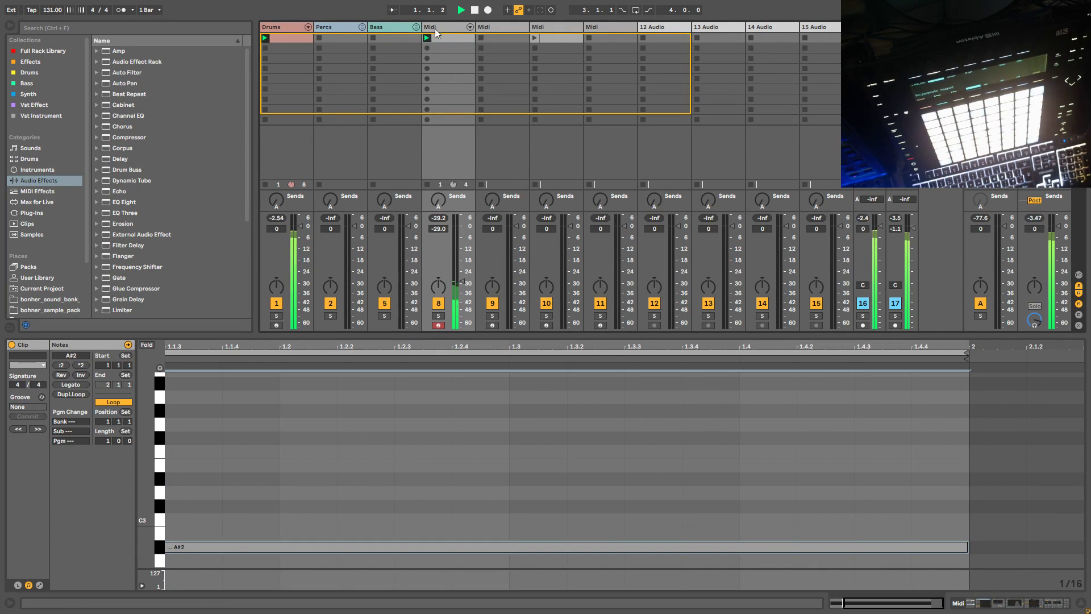
Step: Solo the noise track and add a Compressor after Utility at the end of its device chain
{"action": "left_click", "coordinate": [449, 97]}
{"action": "left_click", "coordinate": [439, 460]}
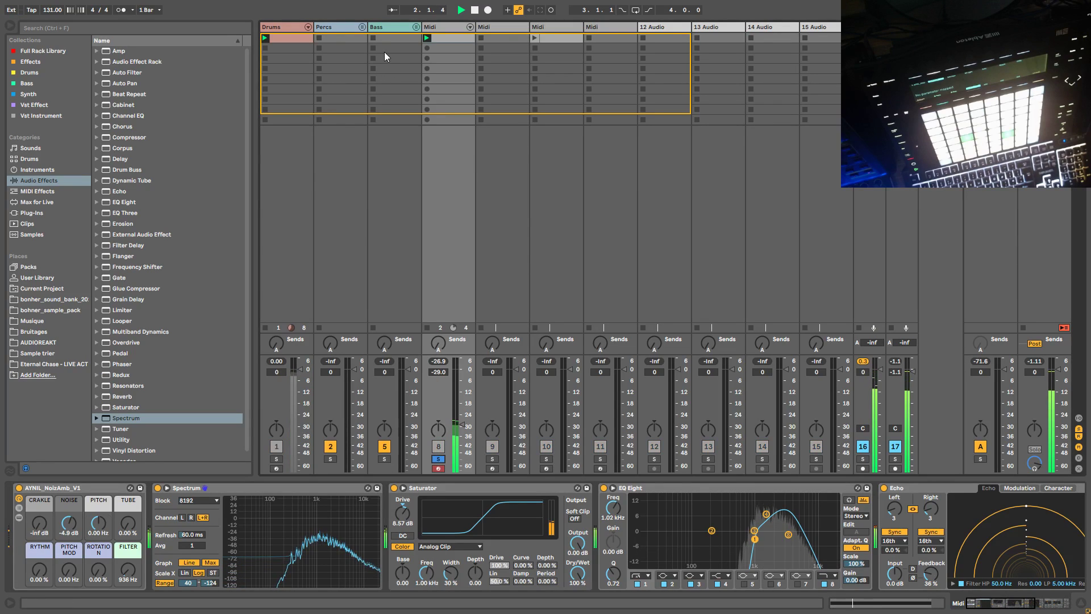
{"action": "left_click_drag", "start_coordinate": [127, 141], "coordinate": [1048, 543]}
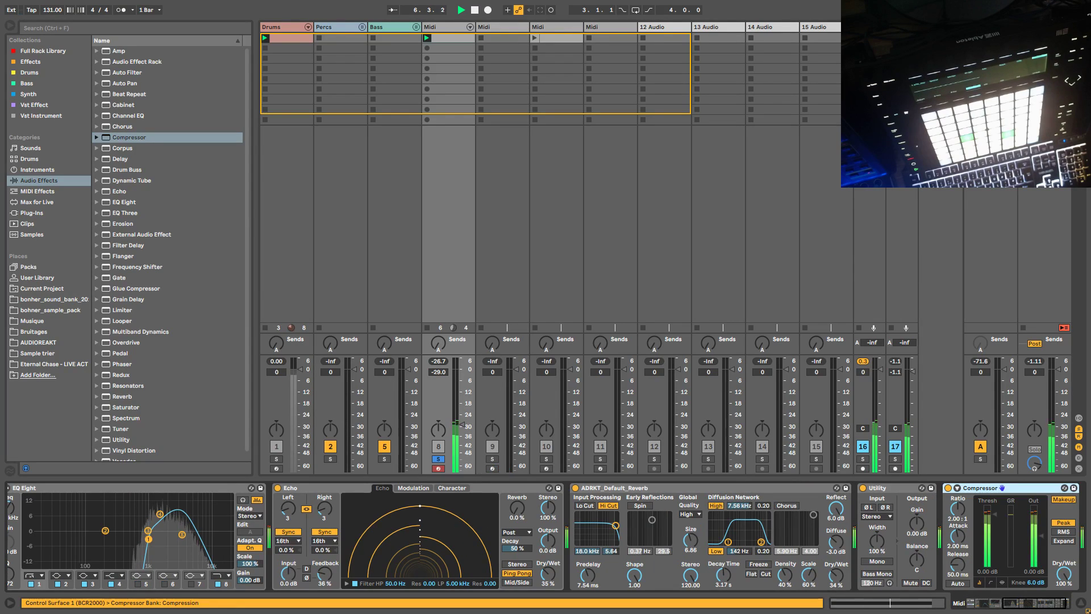
Step: Lower the Saturator's output on the noise track to -8.57 dB
{"action": "scroll", "coordinate": [623, 534], "scroll_direction": "left", "scroll_amount": 5}
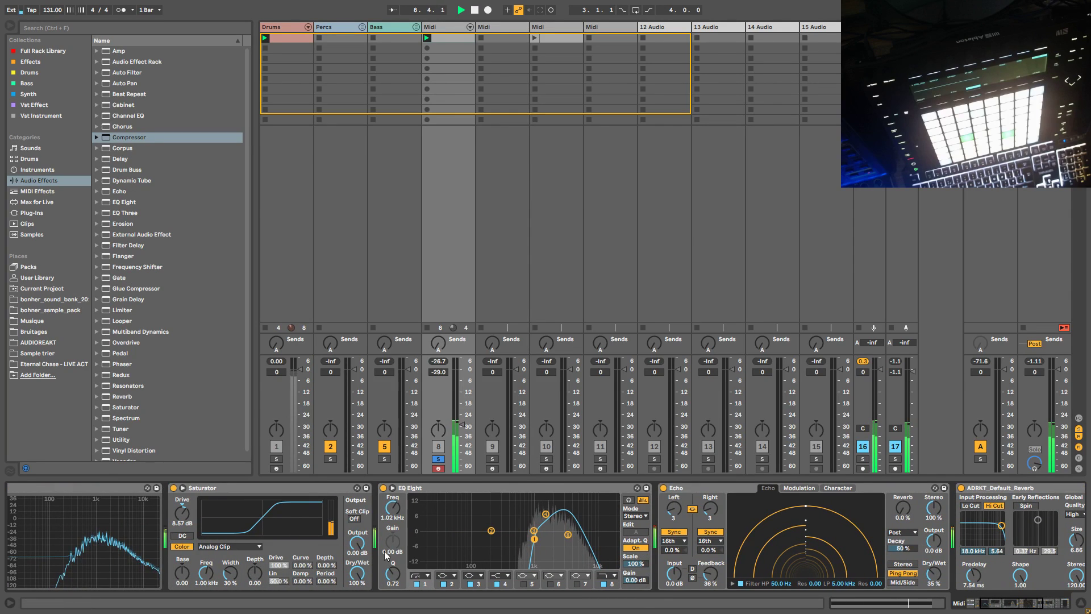
{"action": "left_click_drag", "start_coordinate": [1001, 605], "coordinate": [980, 607]}
{"action": "left_click_drag", "start_coordinate": [588, 550], "coordinate": [588, 574]}
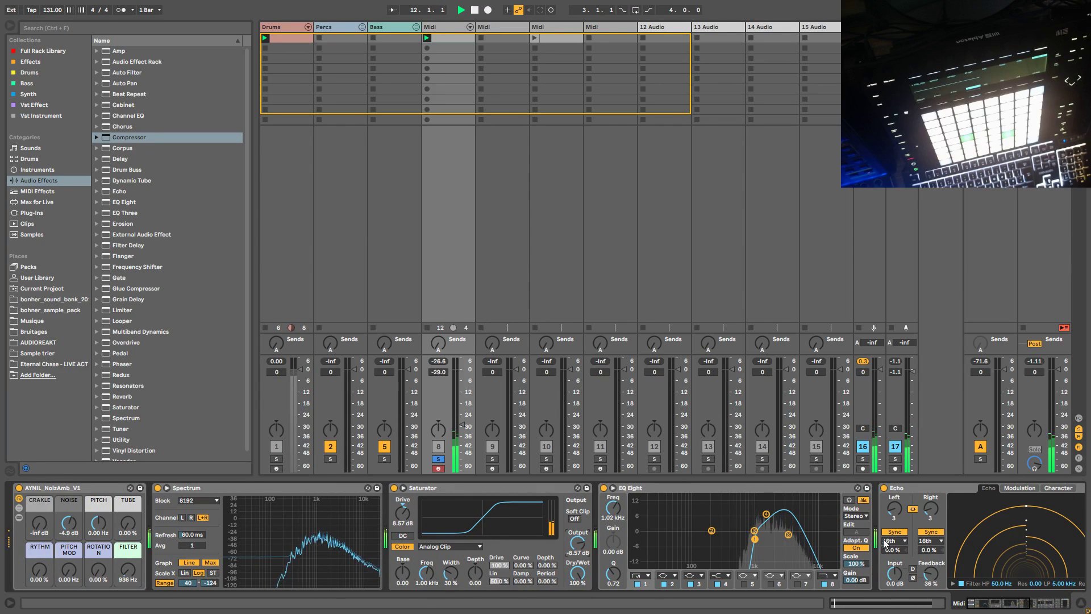
Step: Raise the noise track's volume to -17.3 dB
{"action": "left_click_drag", "start_coordinate": [997, 605], "coordinate": [1037, 596]}
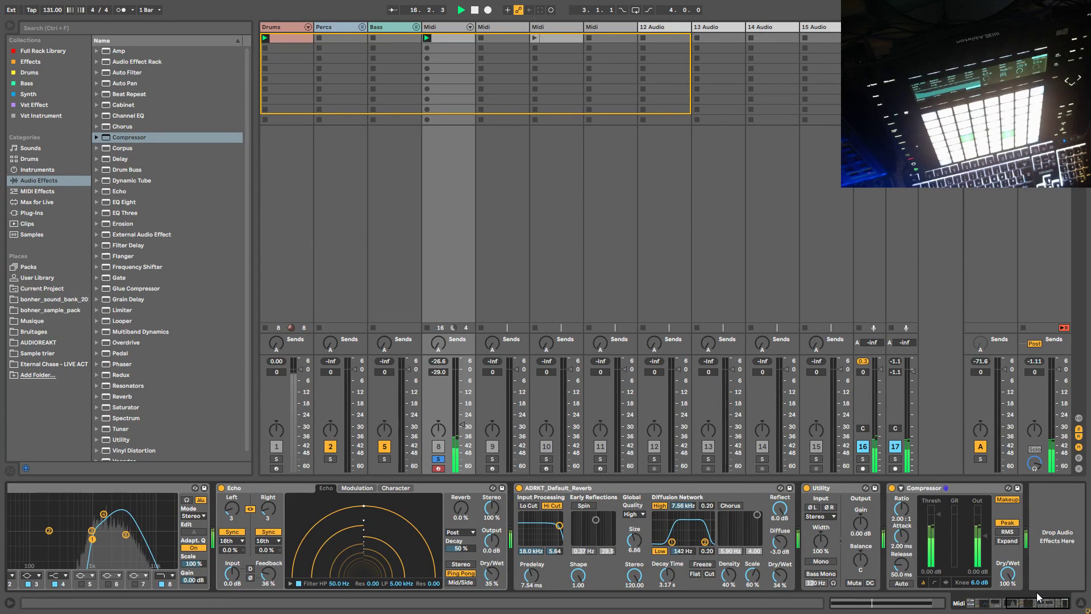
{"action": "left_click_drag", "start_coordinate": [1037, 596], "coordinate": [1038, 597]}
{"action": "left_click_drag", "start_coordinate": [463, 424], "coordinate": [463, 405]}
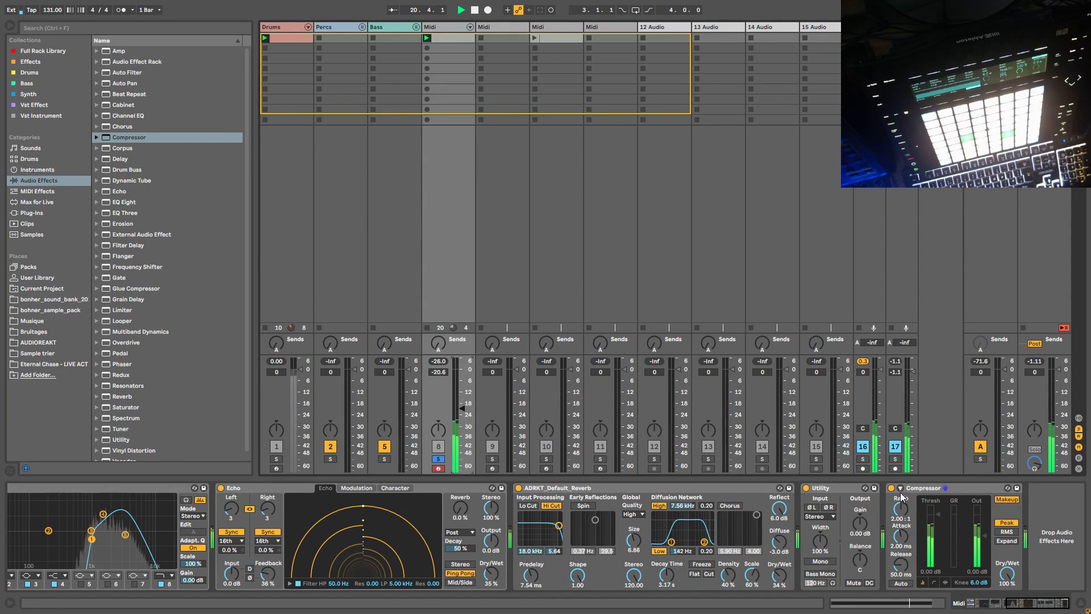
{"action": "left_click_drag", "start_coordinate": [457, 412], "coordinate": [457, 406]}
Step: Expand the Compressor at the end of the noise track's chain and enable its sidechain with Drums as the audio source
{"action": "left_click", "coordinate": [901, 489]}
{"action": "left_click_drag", "start_coordinate": [1016, 610], "coordinate": [1019, 600]}
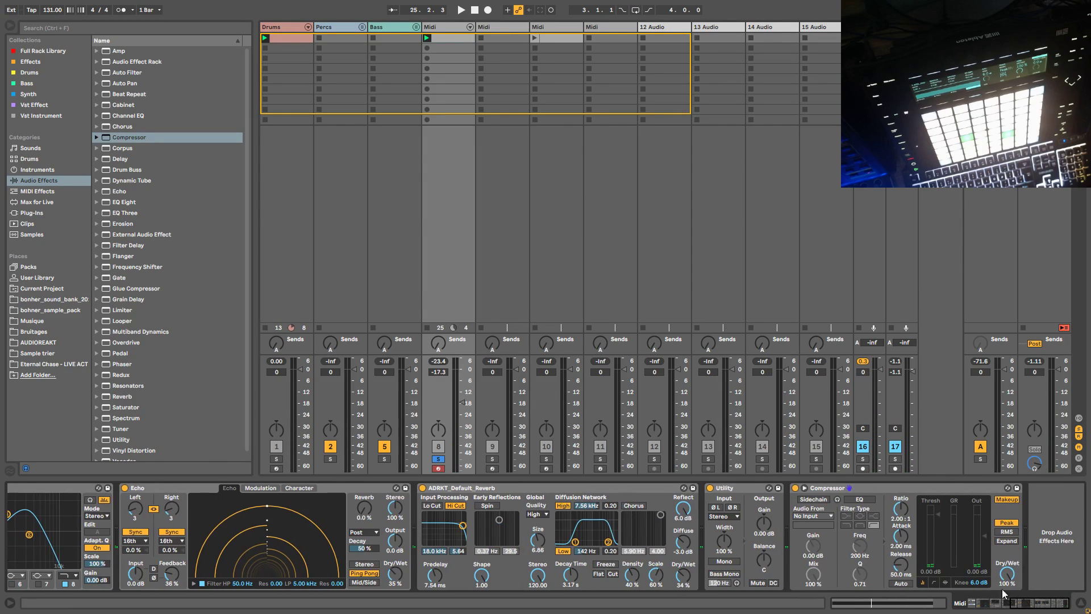
{"action": "left_click", "coordinate": [827, 499]}
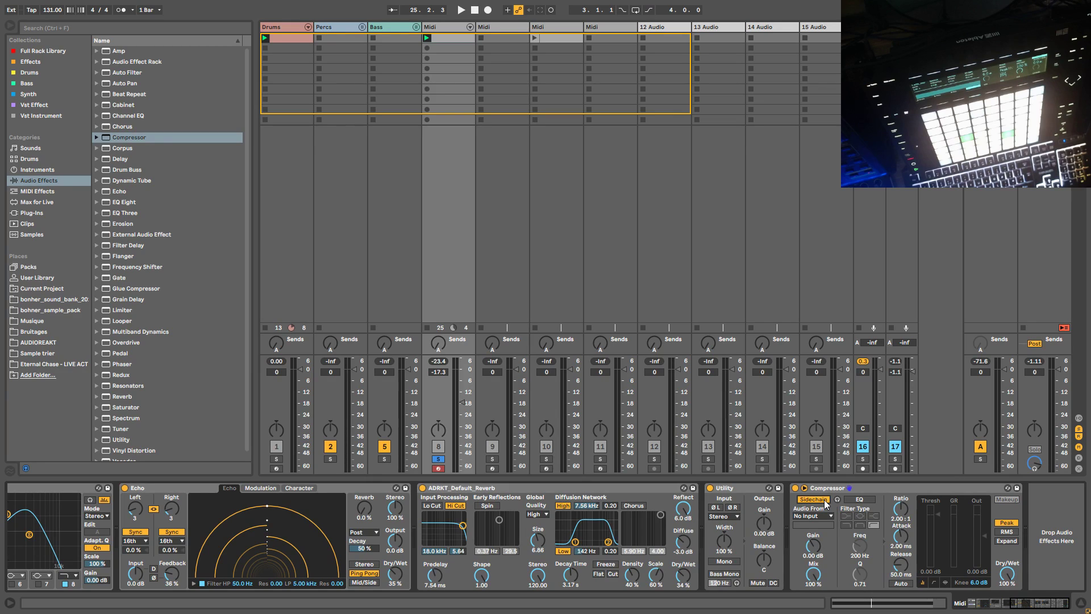
{"action": "left_click", "coordinate": [813, 516]}
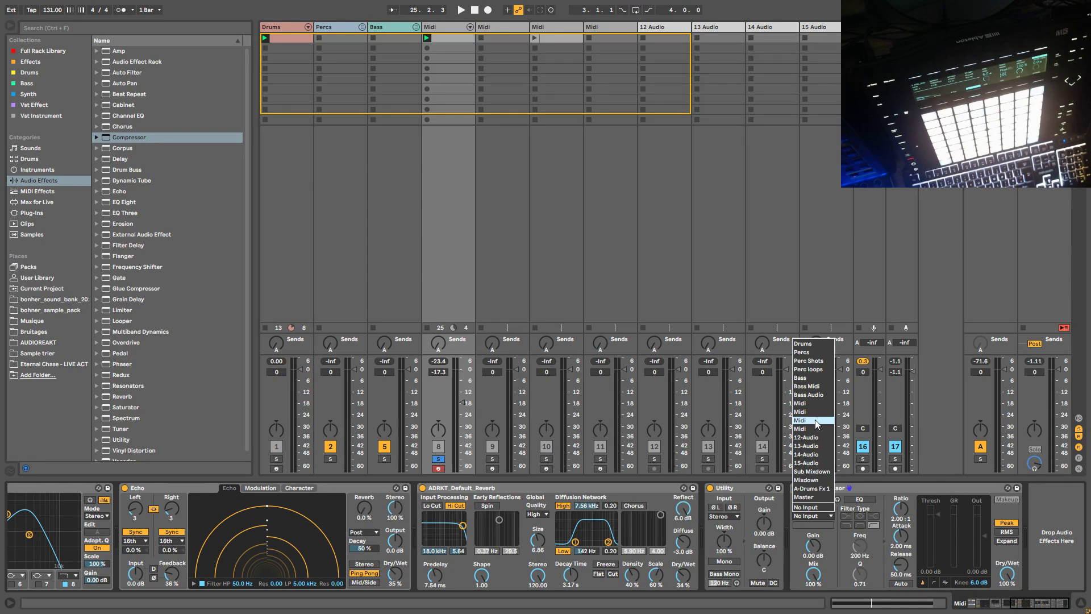
{"action": "left_click", "coordinate": [802, 343]}
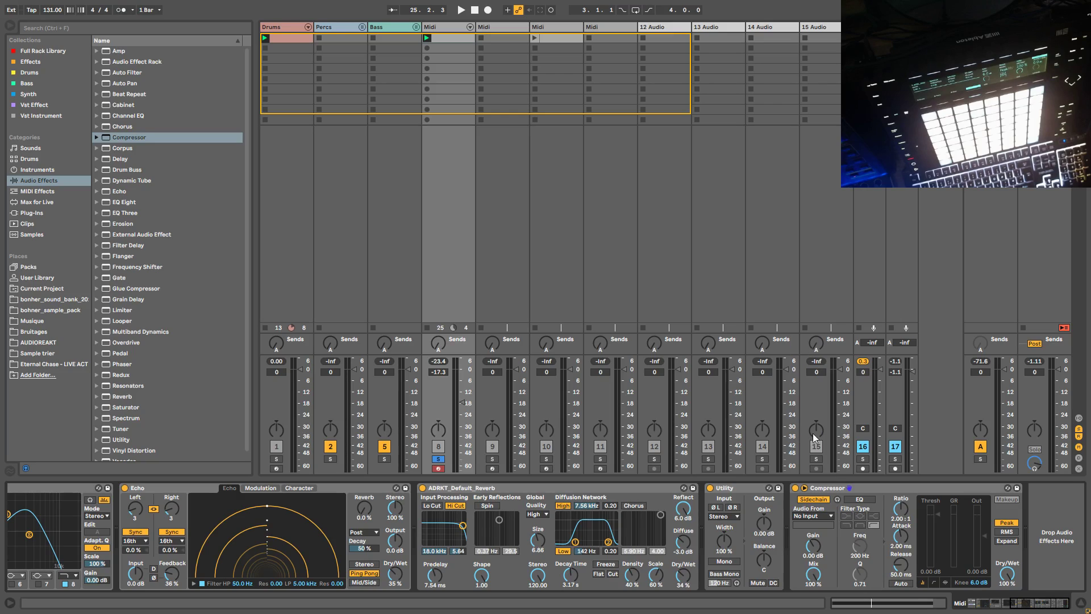
{"action": "left_click", "coordinate": [823, 518]}
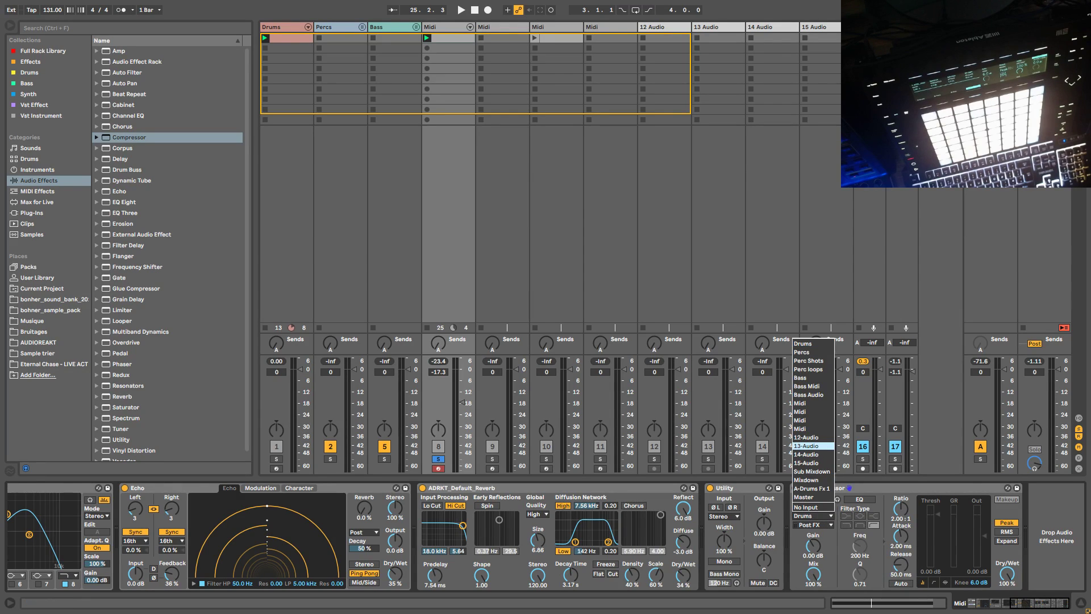
{"action": "left_click", "coordinate": [1051, 531]}
Step: Load ADRKT_909T_CLAP_01.wav from the Audioreakt_909Tools clap folder into the first slot of audio track 12
{"action": "left_click", "coordinate": [672, 28]}
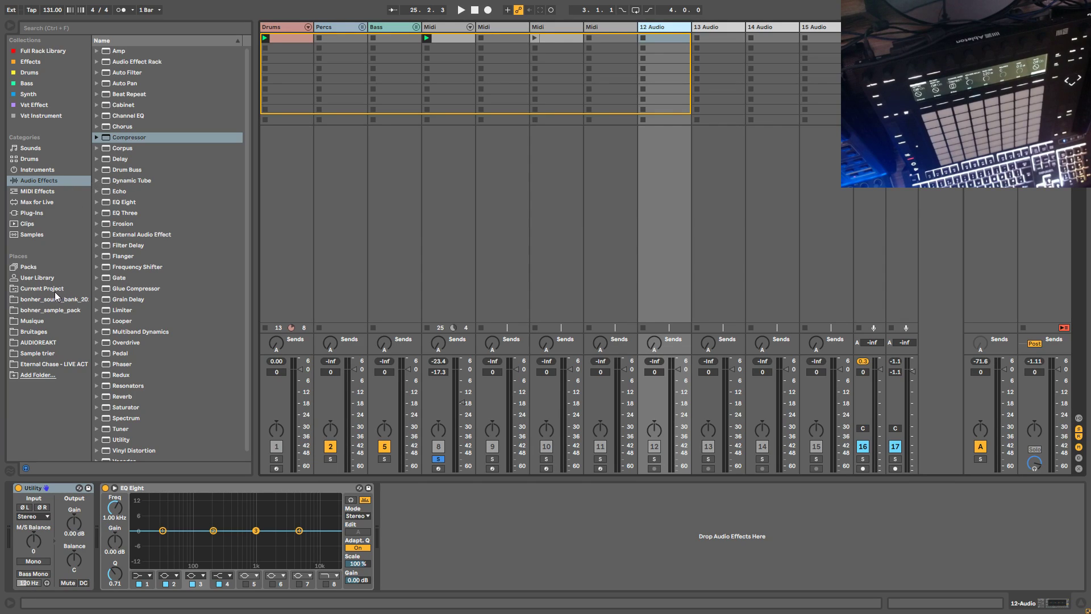
{"action": "left_click", "coordinate": [46, 344]}
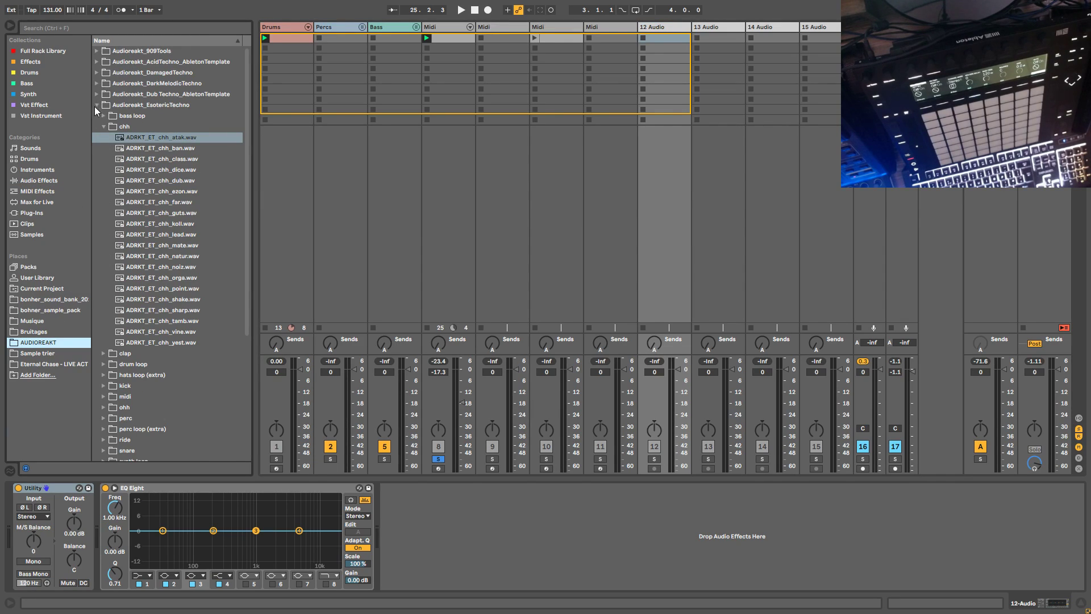
{"action": "left_click", "coordinate": [96, 105]}
{"action": "left_click", "coordinate": [98, 51]}
{"action": "left_click", "coordinate": [103, 72]}
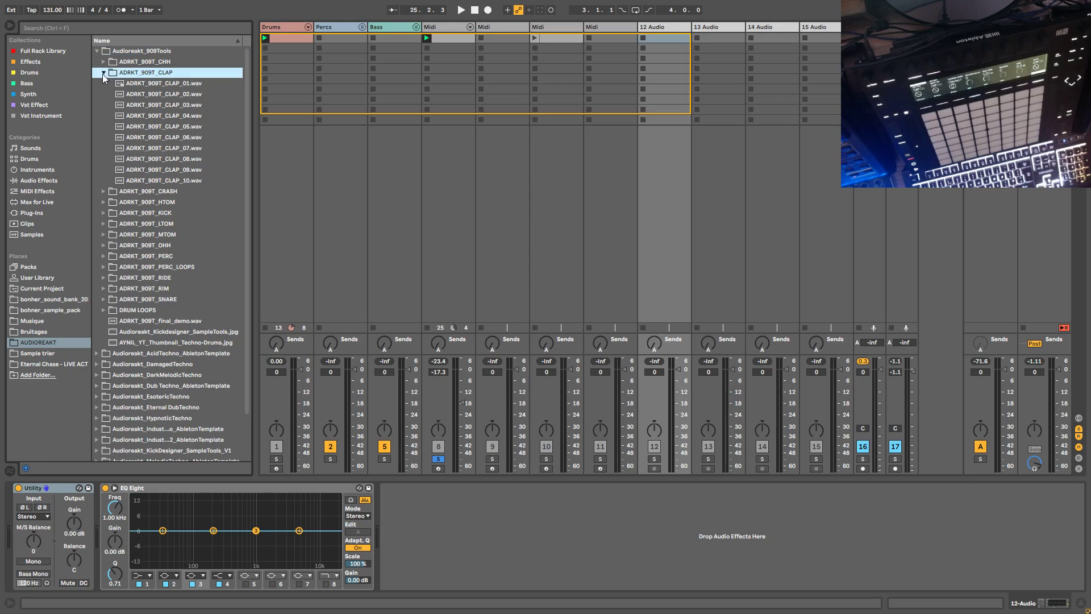
{"action": "left_click_drag", "start_coordinate": [160, 83], "coordinate": [699, 5]}
{"action": "left_click_drag", "start_coordinate": [670, 44], "coordinate": [670, 39]}
Step: Solo the clap track, launch its clip, and shorten the clip's loop to one beat
{"action": "left_click", "coordinate": [668, 37]}
{"action": "left_click", "coordinate": [654, 315]}
{"action": "left_click", "coordinate": [642, 38]}
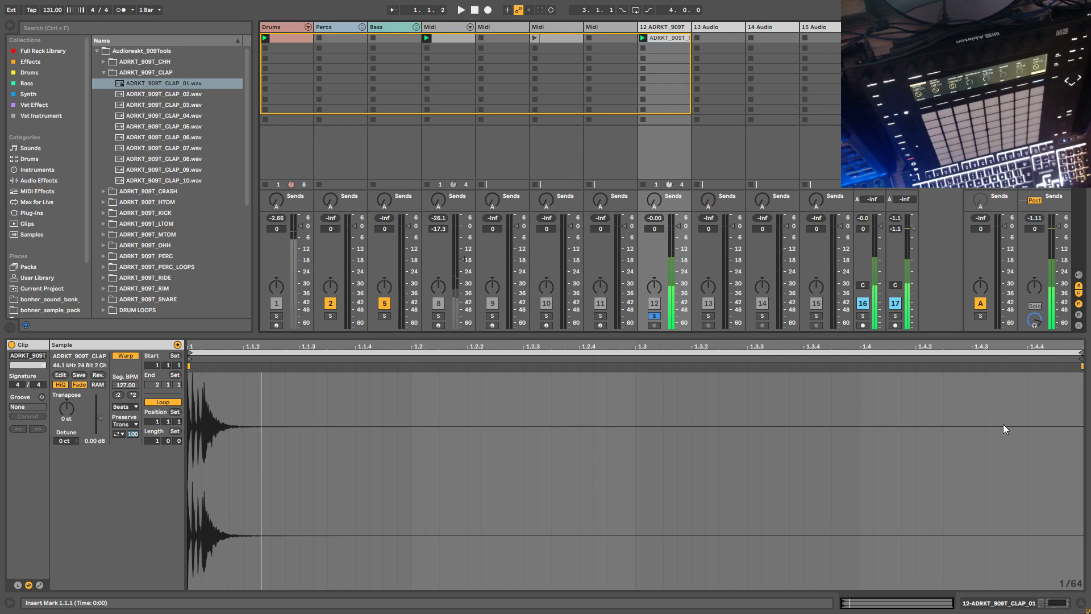
{"action": "mouse_move", "coordinate": [1068, 353]}
{"action": "left_mouse_down"}
{"action": "mouse_move", "coordinate": [390, 353]}
{"action": "mouse_move", "coordinate": [412, 353]}
{"action": "left_mouse_up"}
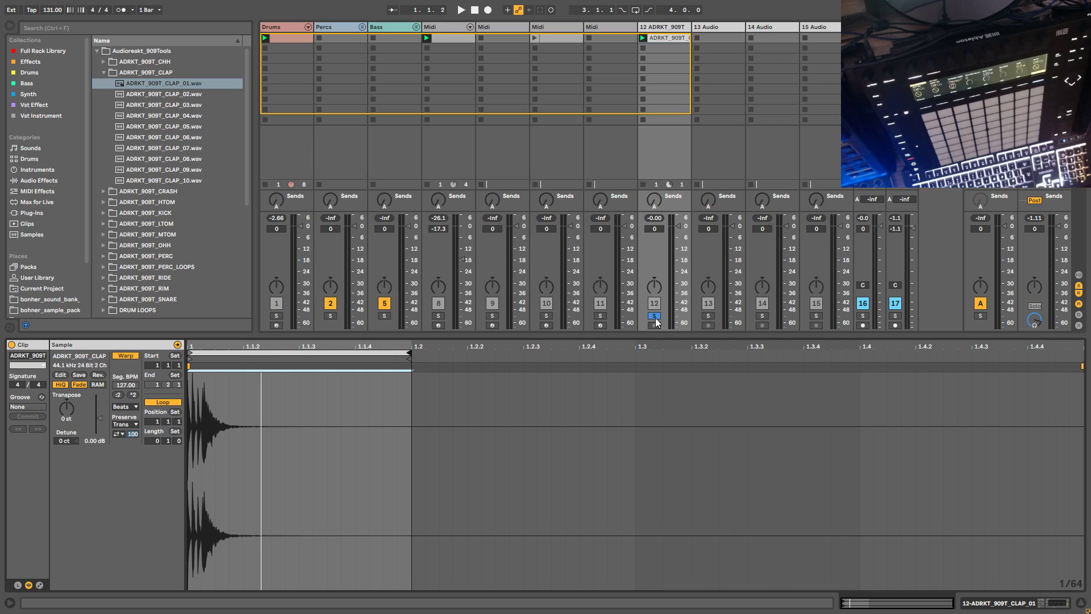
Step: Show the track routing section, set the clap track's output to Sends Only, and play the clip to check it
{"action": "left_click", "coordinate": [654, 32]}
{"action": "key", "text": "ctrl+alt+i"}
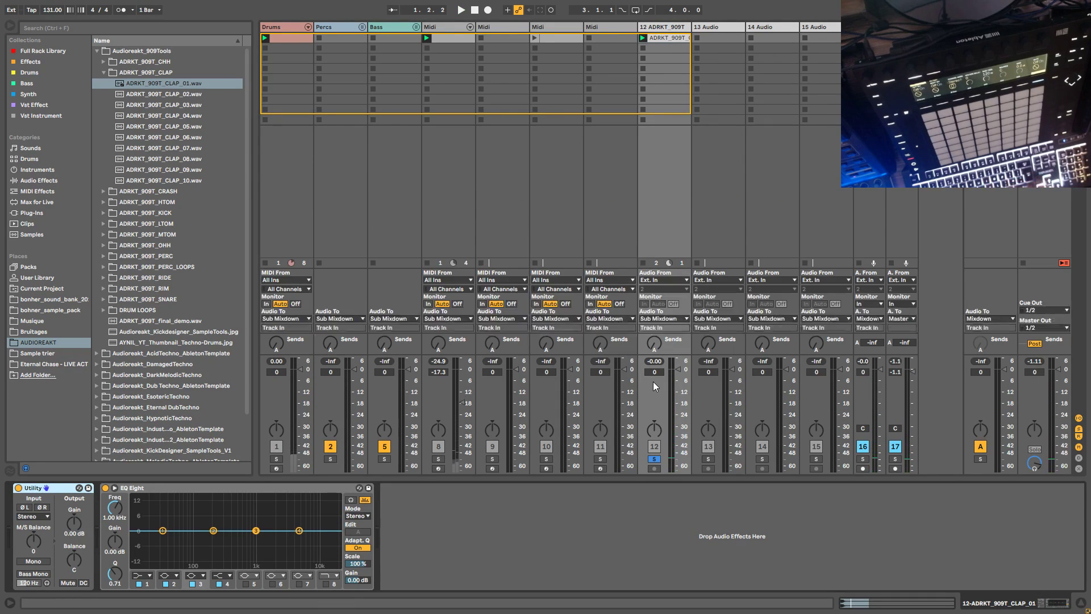
{"action": "left_click", "coordinate": [671, 318]}
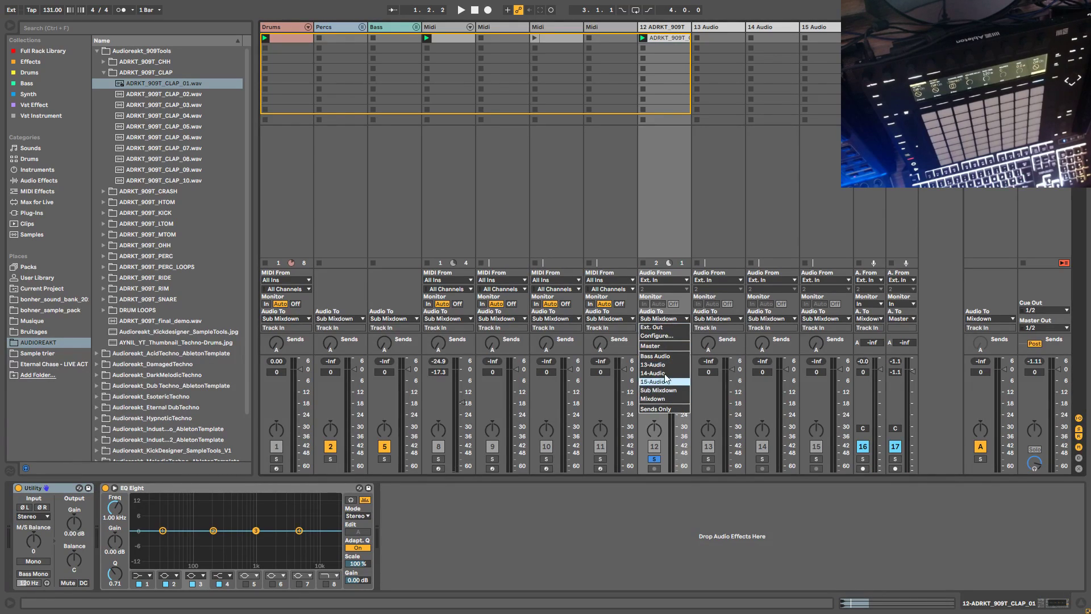
{"action": "left_click", "coordinate": [665, 289]}
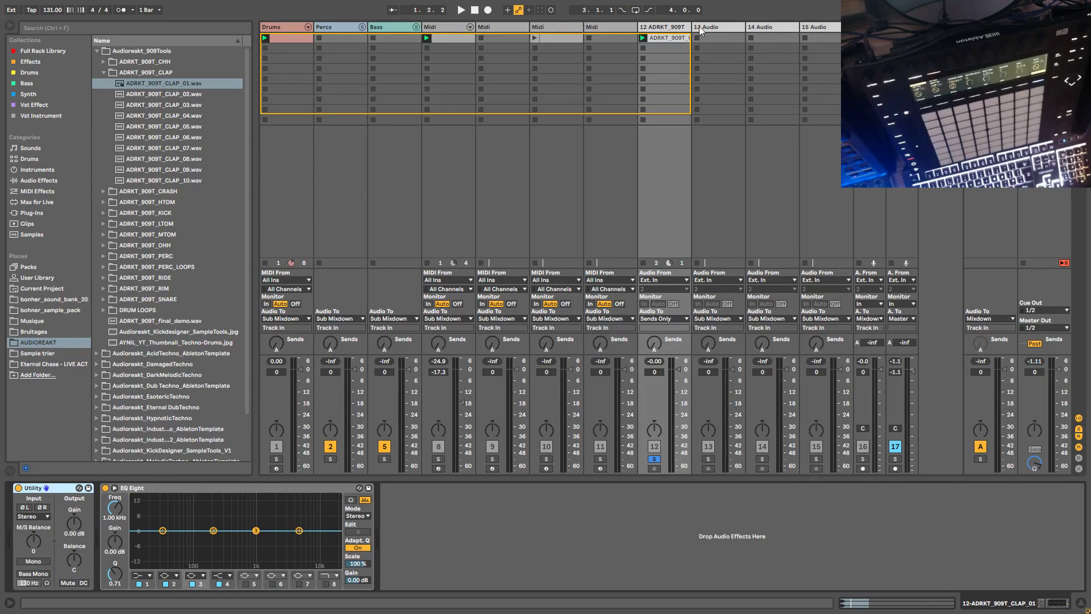
{"action": "left_click", "coordinate": [668, 38]}
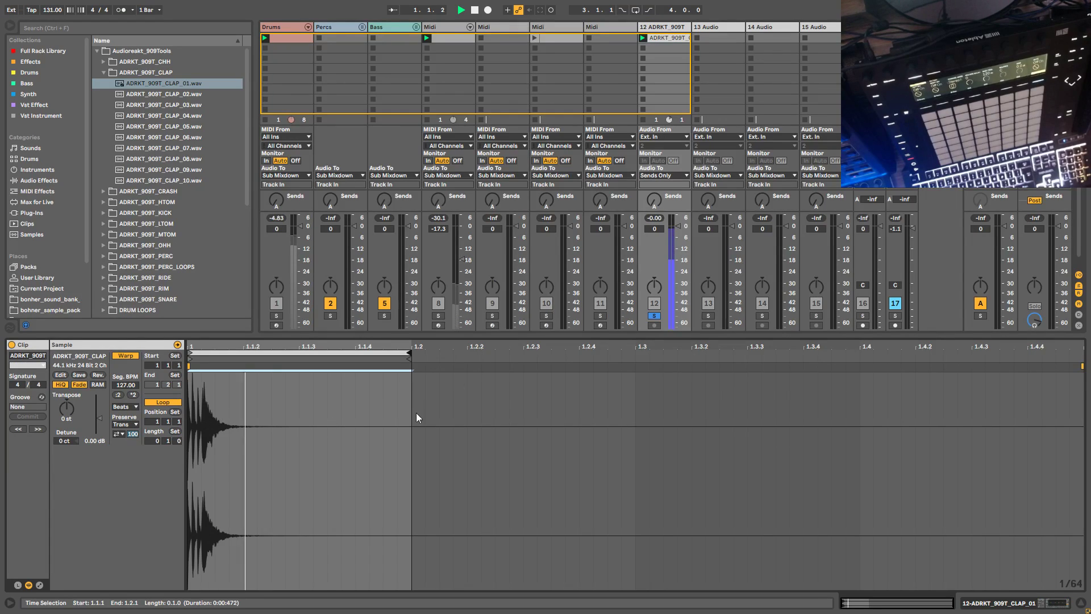
{"action": "left_click", "coordinate": [668, 29]}
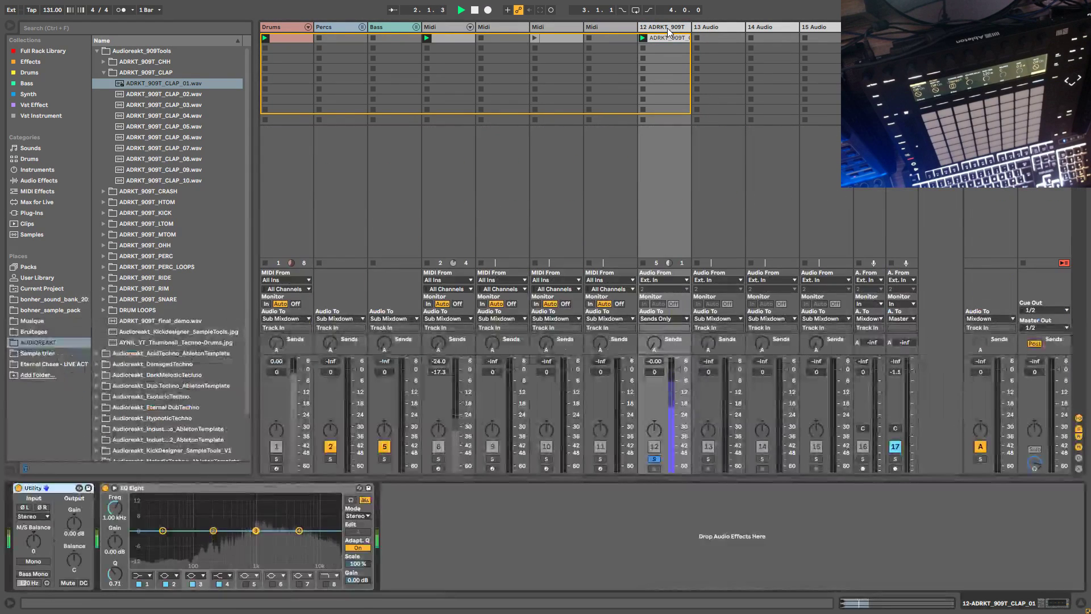
Step: Solo the noise track and rename the clap track as sidechain
{"action": "left_click", "coordinate": [454, 30]}
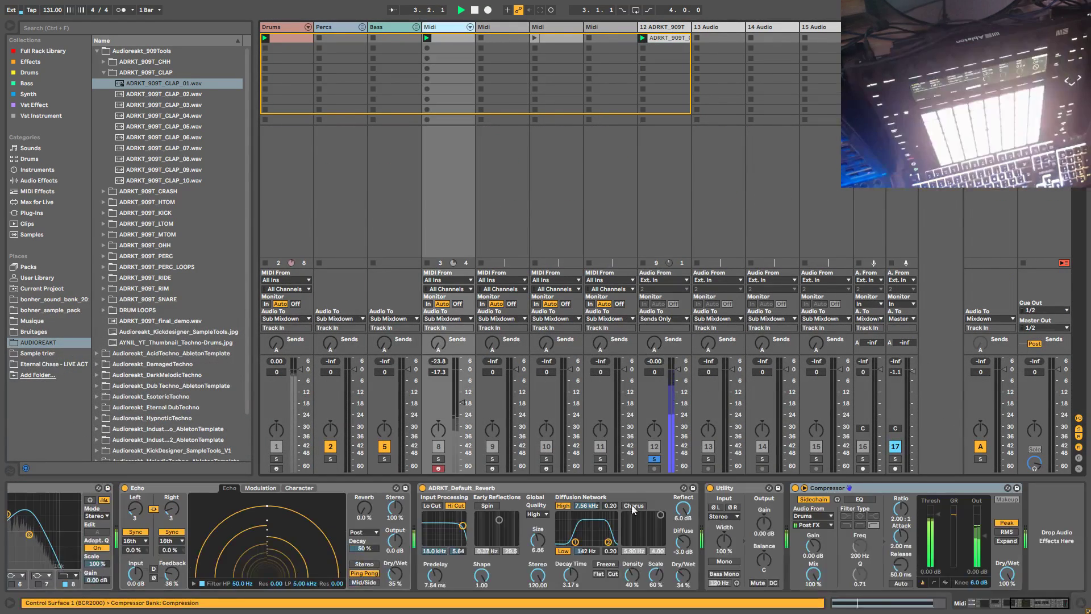
{"action": "left_click", "coordinate": [438, 458]}
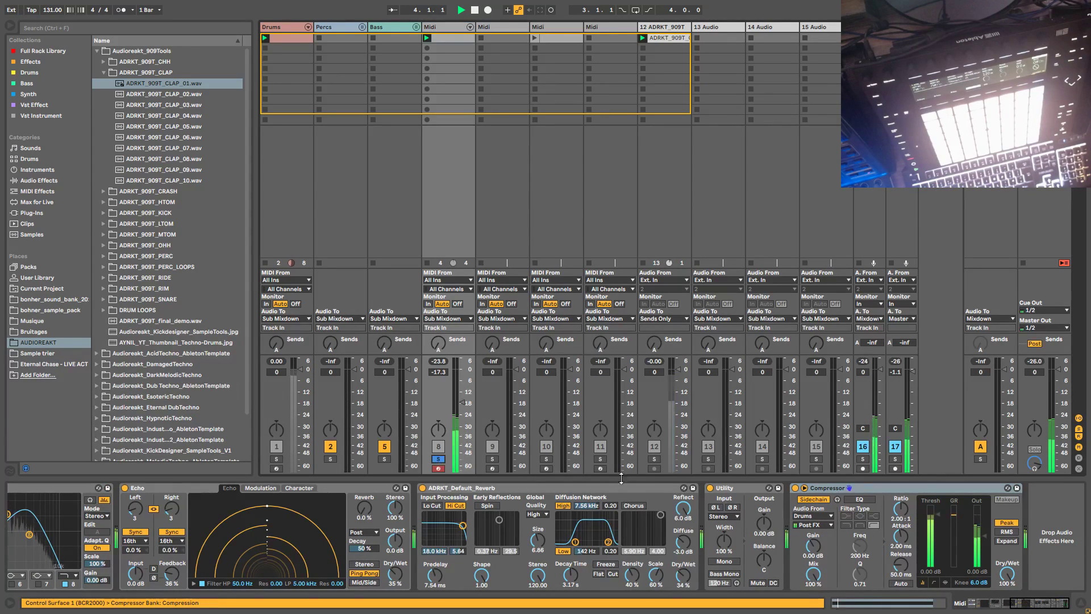
{"action": "left_click", "coordinate": [824, 516]}
{"action": "left_click", "coordinate": [672, 29]}
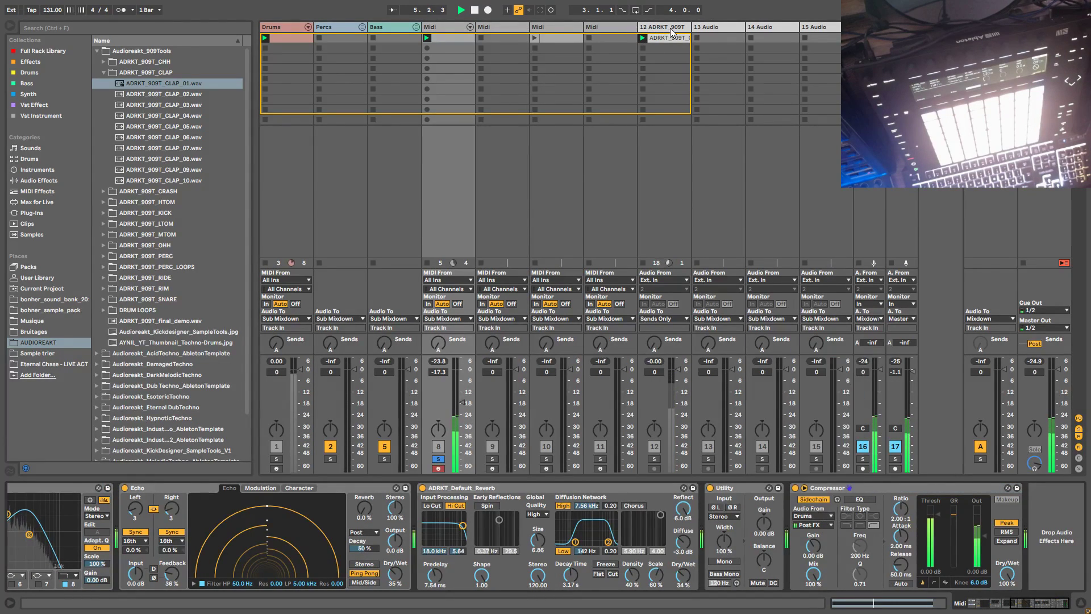
{"action": "double_click", "coordinate": [672, 28]}
{"action": "type", "text": "sidechain"}
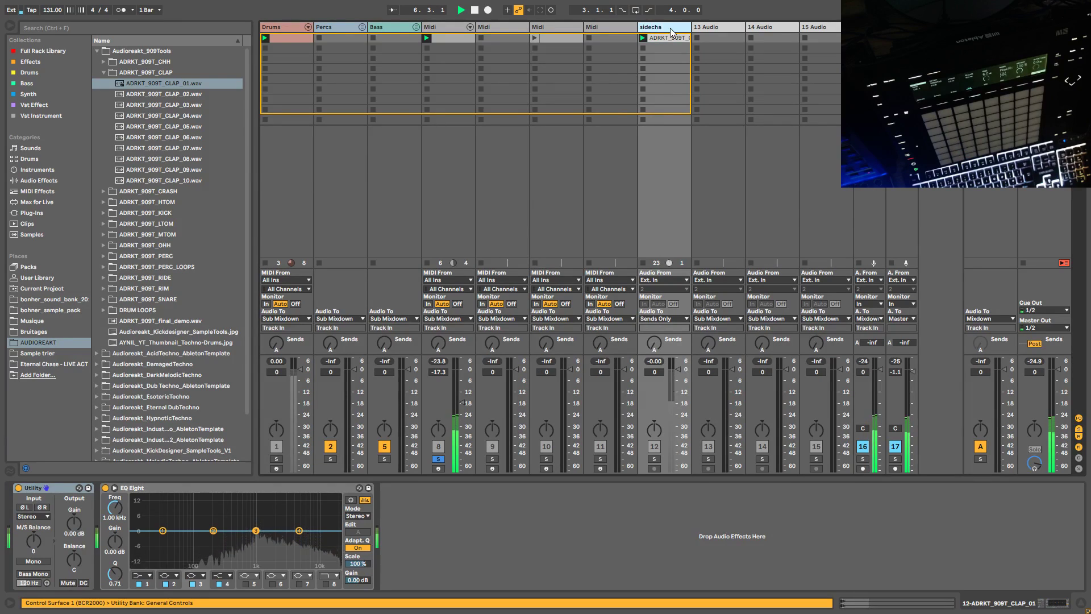
{"action": "key", "text": "Return"}
Step: Set the audio source of the noise track's Compressor sidechain to the sidechain track
{"action": "left_click", "coordinate": [449, 29]}
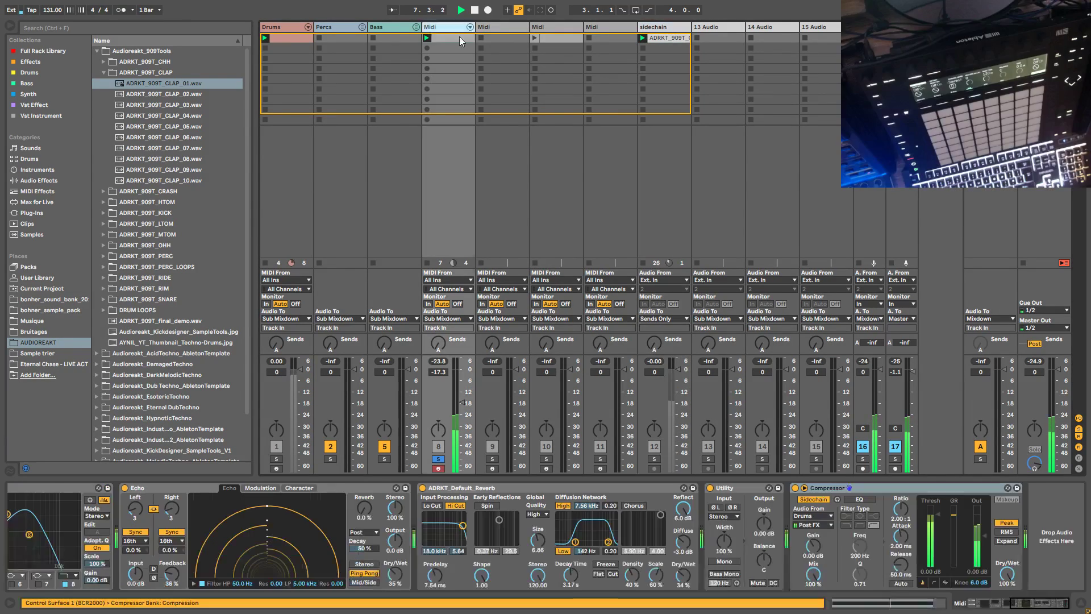
{"action": "left_click", "coordinate": [815, 516]}
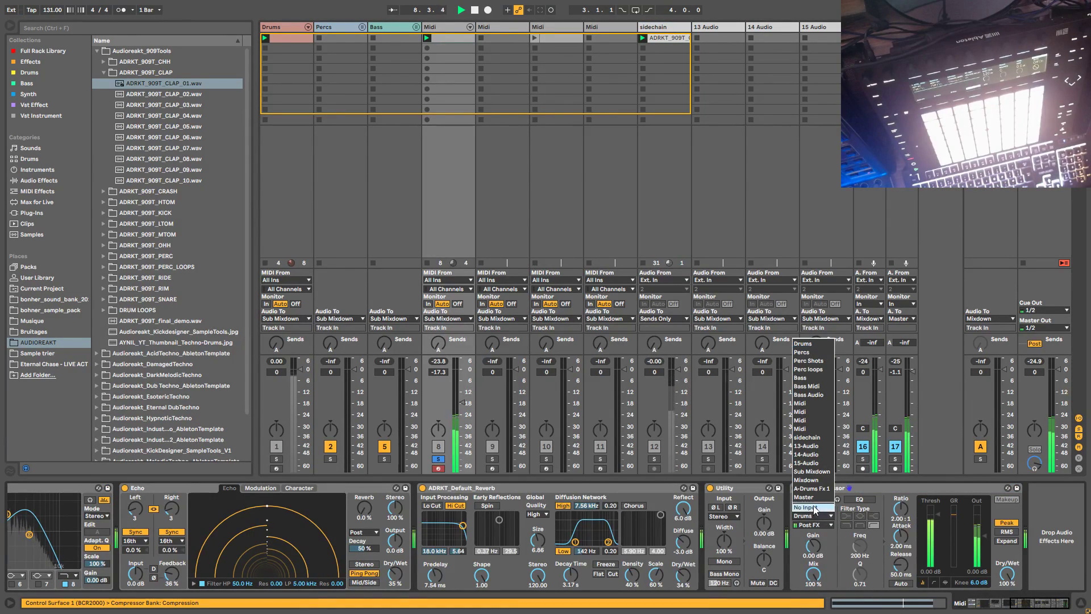
{"action": "left_click", "coordinate": [814, 438]}
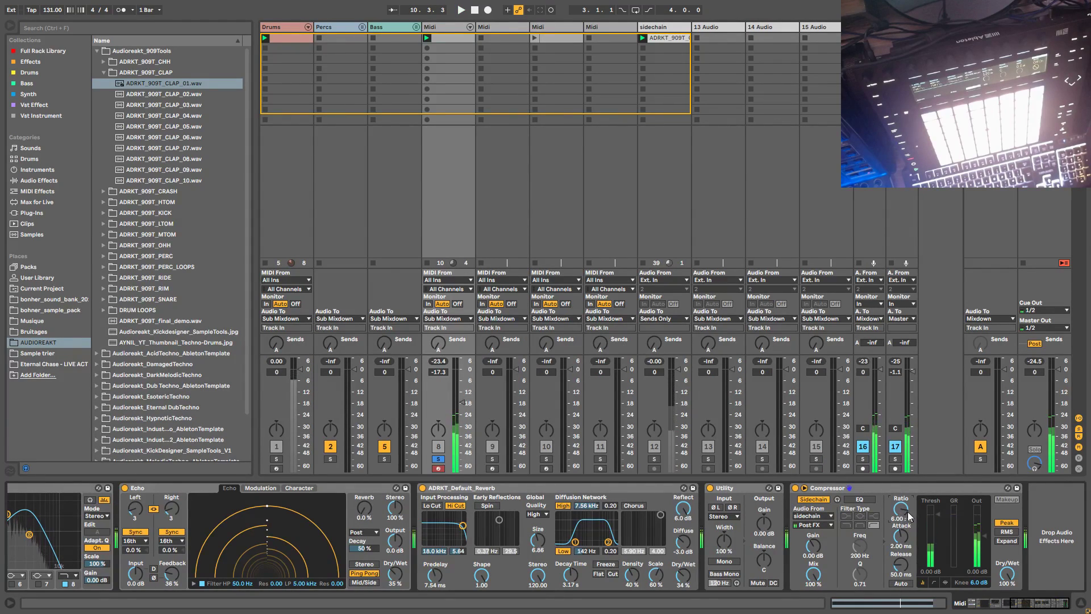
Step: Set the Compressor's ratio to 4.41:1, attack to 0.01 ms, threshold to -24.0 dB and dry/wet to 65% during playback
{"action": "left_click_drag", "start_coordinate": [907, 516], "coordinate": [907, 532]}
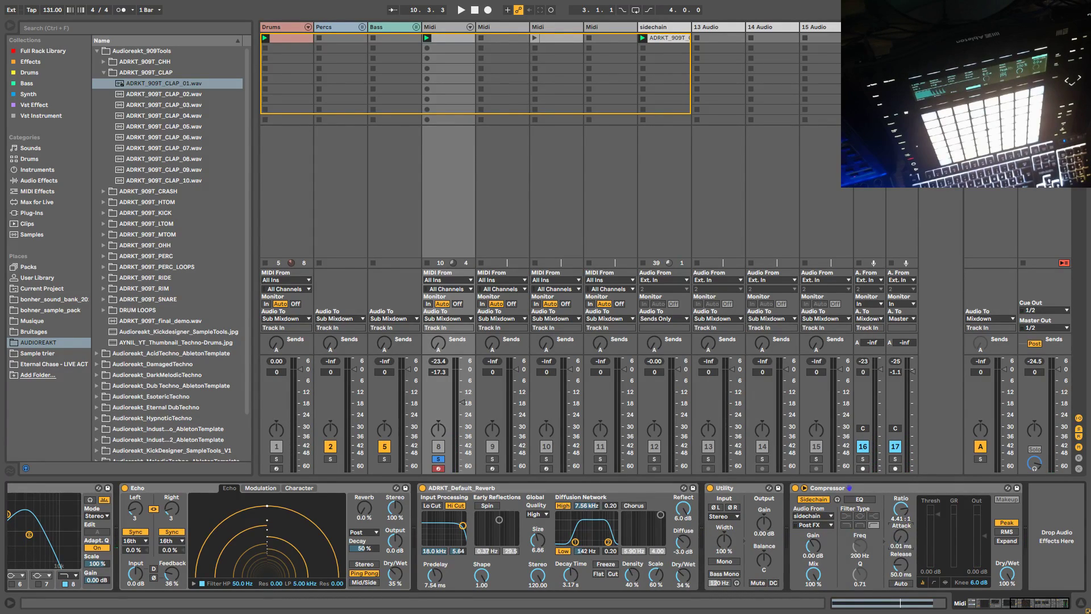
{"action": "key", "text": "space"}
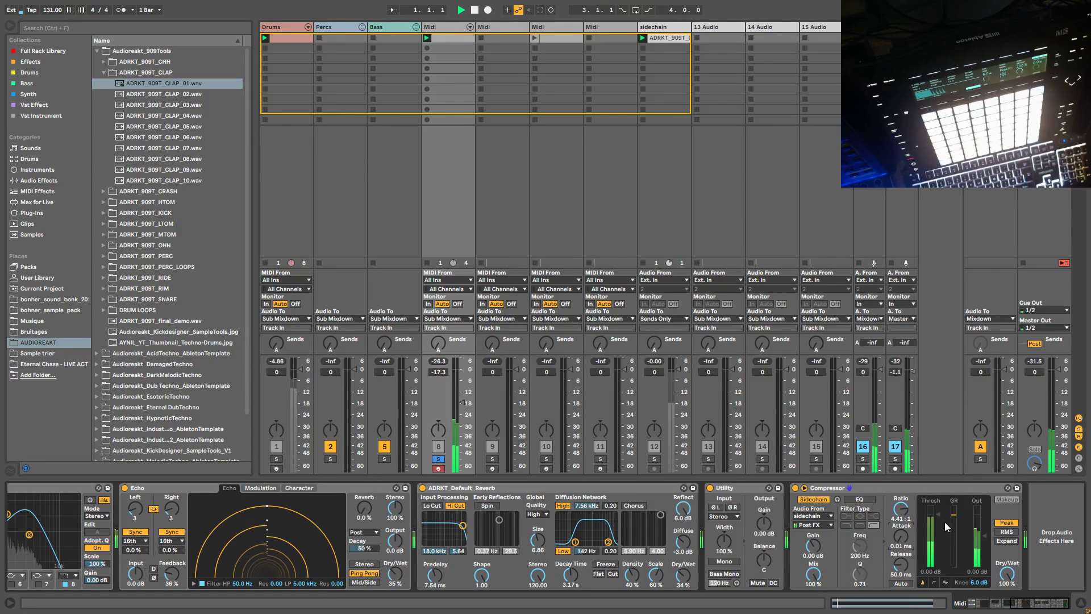
{"action": "left_click_drag", "start_coordinate": [937, 545], "coordinate": [938, 548]}
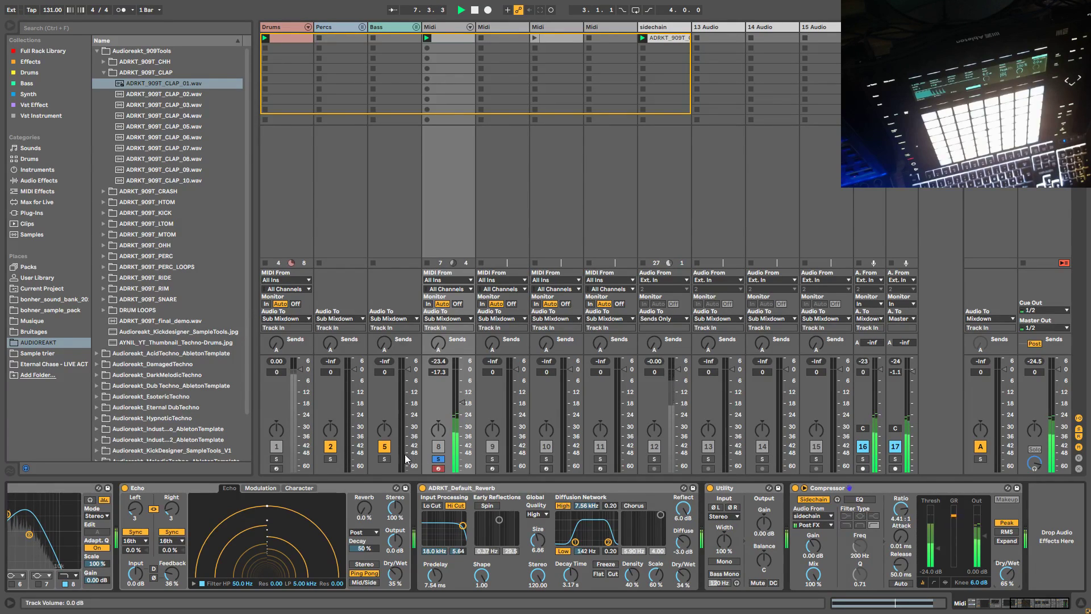
Step: Unsolo the noise to hear it with the drums, lower its track volume to -30.6 dB, and solo it again
{"action": "left_click", "coordinate": [437, 459]}
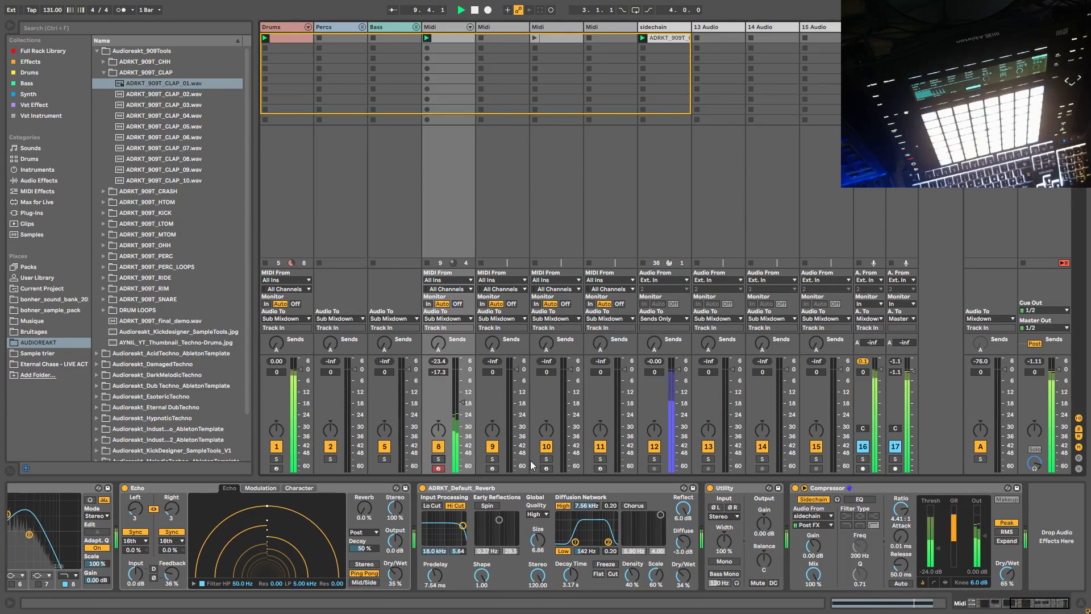
{"action": "left_click_drag", "start_coordinate": [465, 410], "coordinate": [464, 417]}
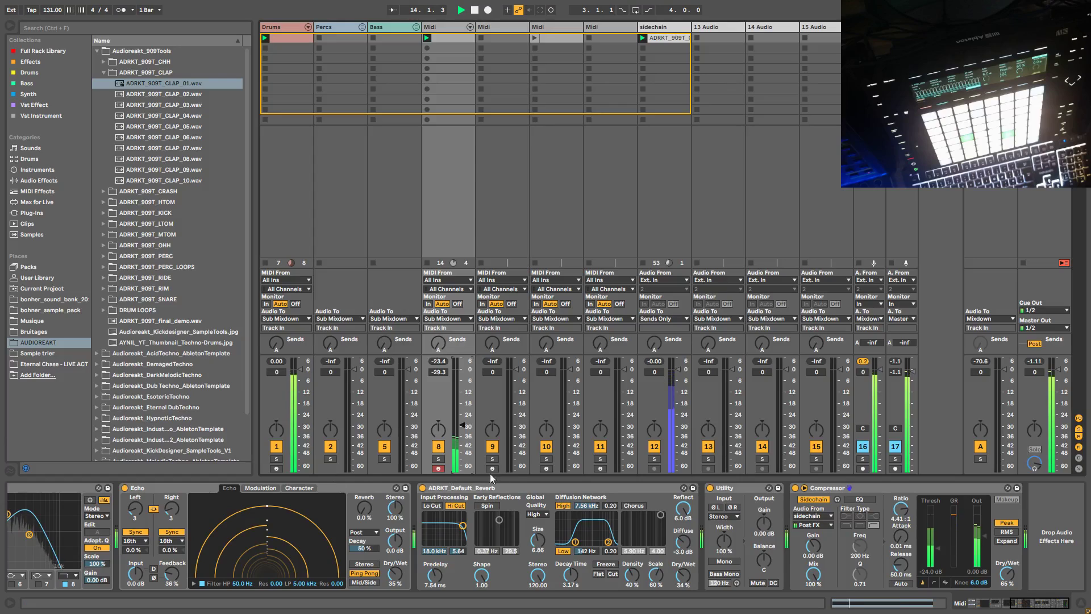
{"action": "left_click", "coordinate": [438, 459]}
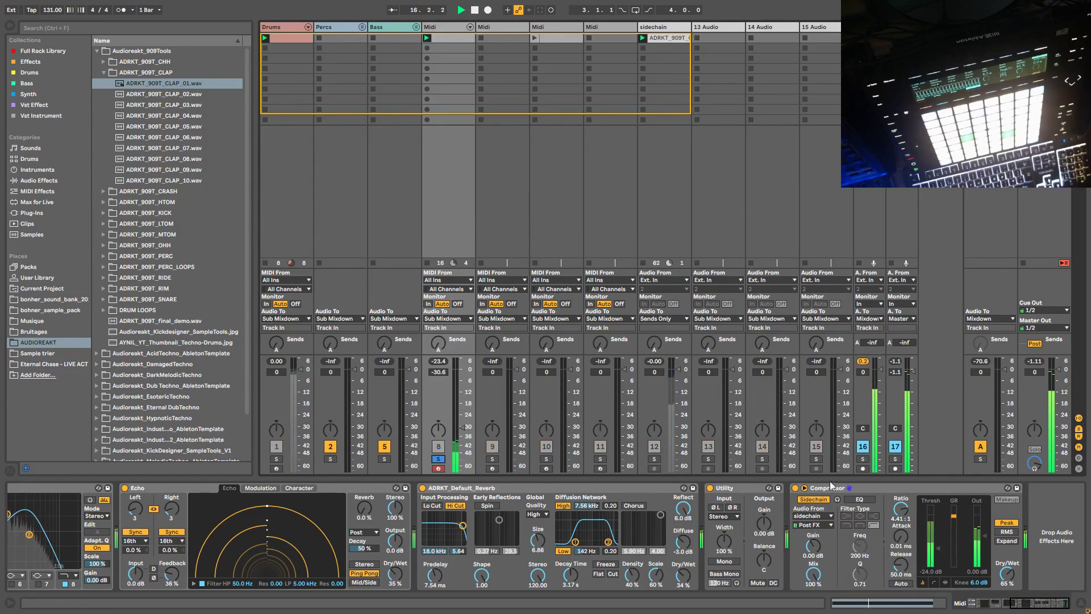
Step: Set the NoizAmb rack's PITCH MOD to 20.2 Hz and raise the noise track's volume to -15.8 dB
{"action": "left_click", "coordinate": [985, 603]}
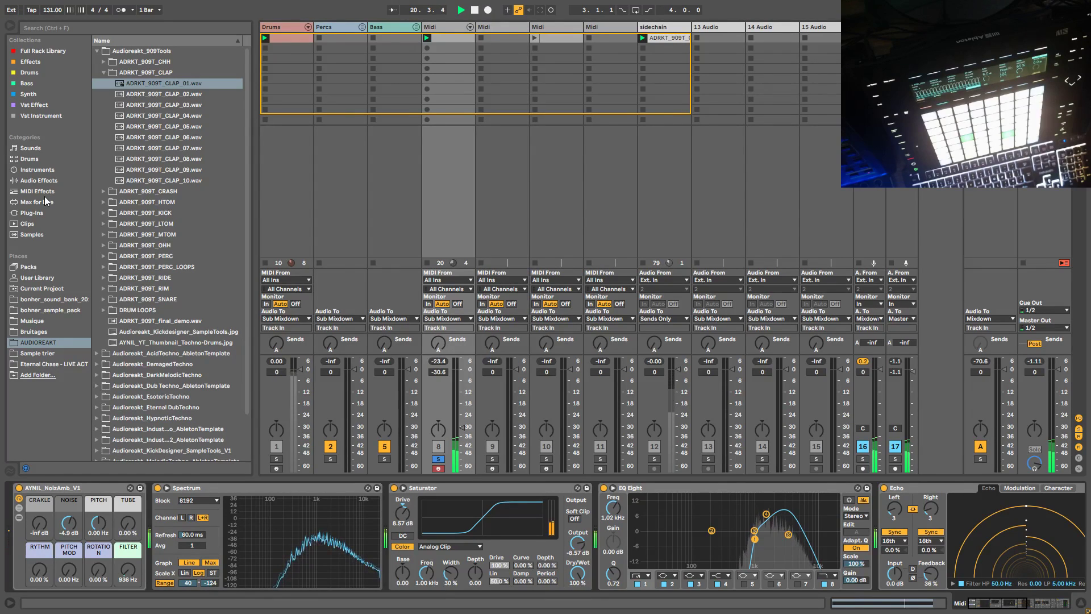
{"action": "left_click_drag", "start_coordinate": [69, 568], "coordinate": [69, 554]}
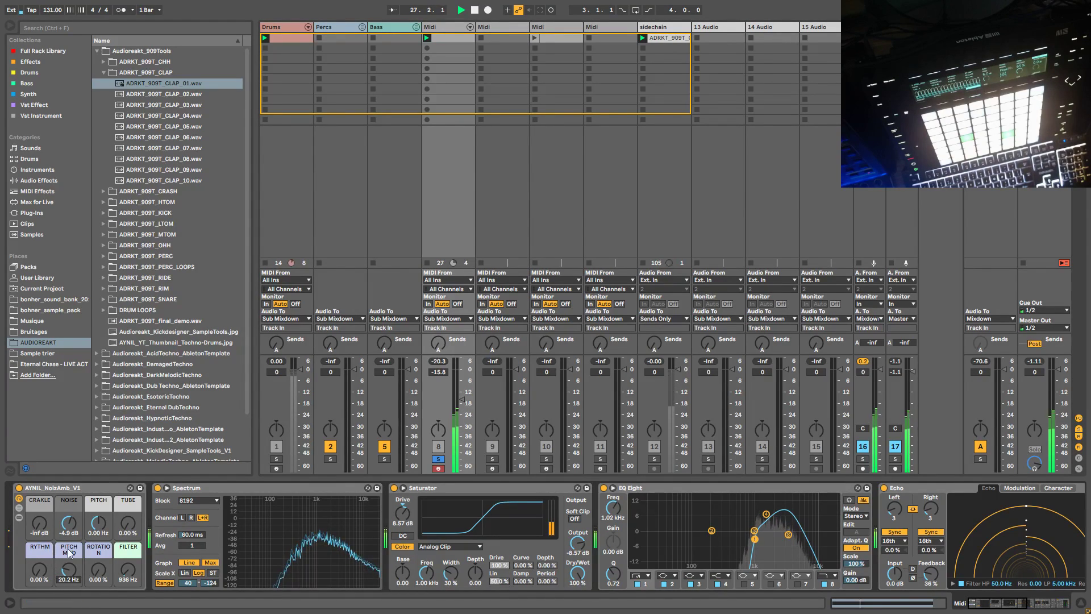
Step: Show the devices inside the NoizAmb rack and unfold both Frequency Shifters to examine their settings
{"action": "left_click", "coordinate": [20, 519]}
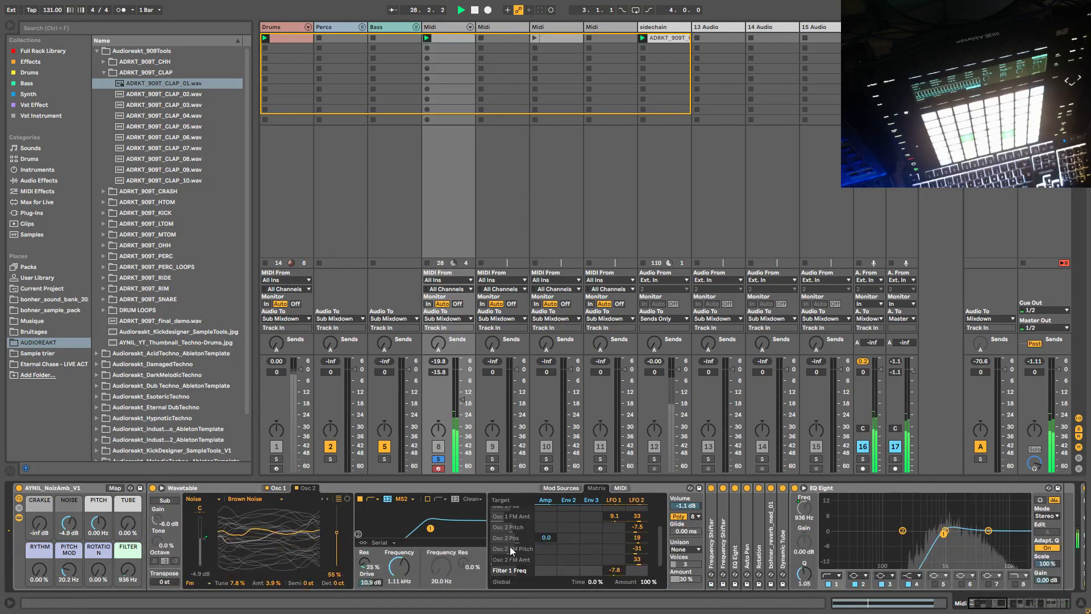
{"action": "left_click", "coordinate": [764, 543]}
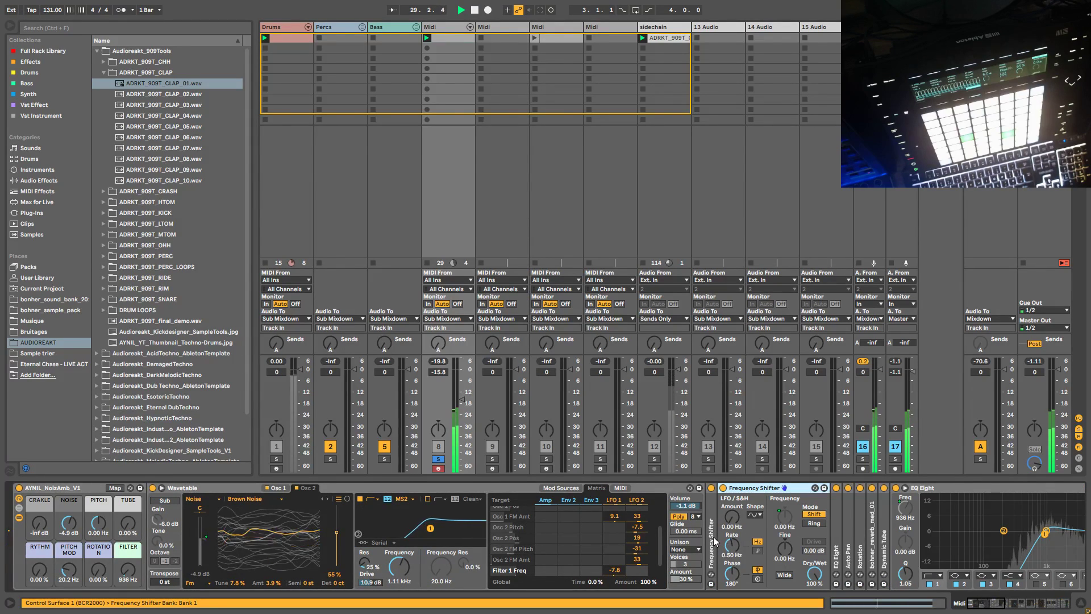
{"action": "key", "text": "ctrl+d"}
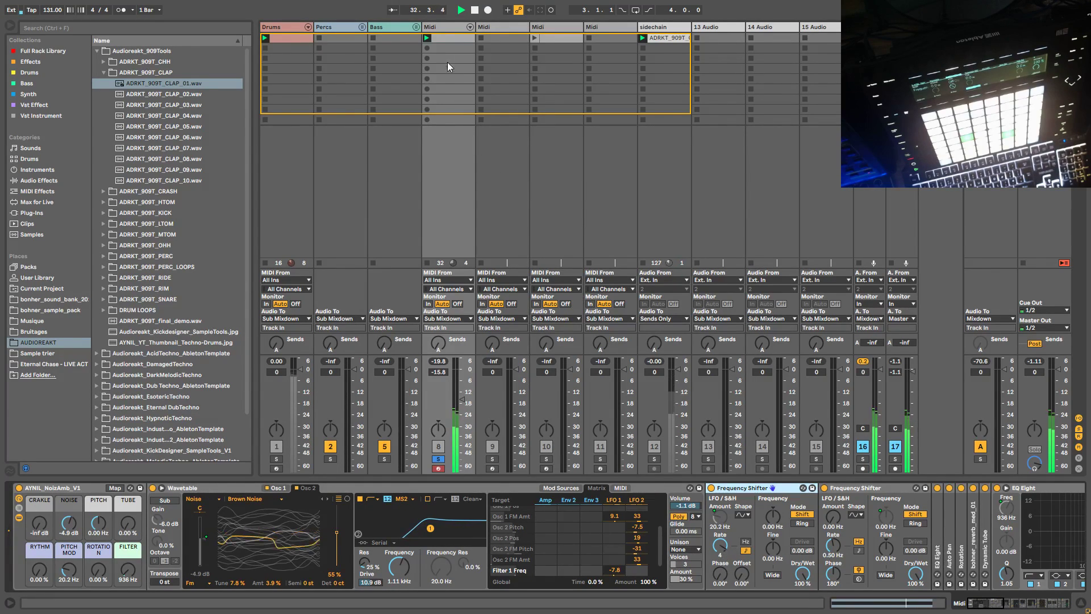
Step: Open the noise MIDI clip, duplicate its loop up to 8 bars and delete the extra A#2 notes after bar 1
{"action": "double_click", "coordinate": [450, 40]}
{"action": "key", "text": "ctrl+d"}
{"action": "key", "text": "ctrl+d"}
{"action": "key", "text": "ctrl+d"}
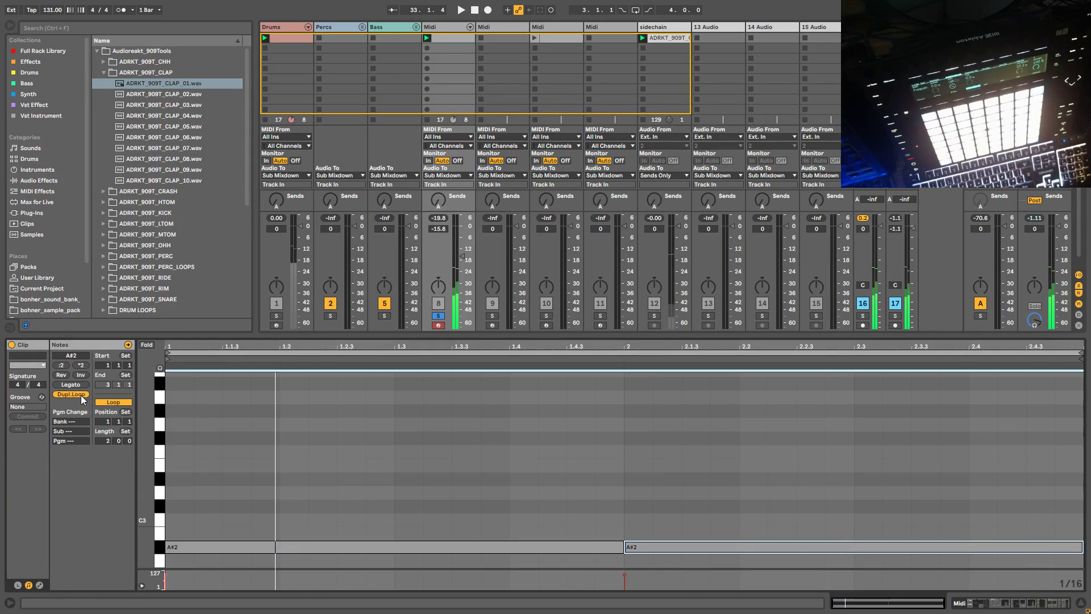
{"action": "left_click_drag", "start_coordinate": [346, 510], "coordinate": [1084, 567]}
{"action": "key", "text": "Delete"}
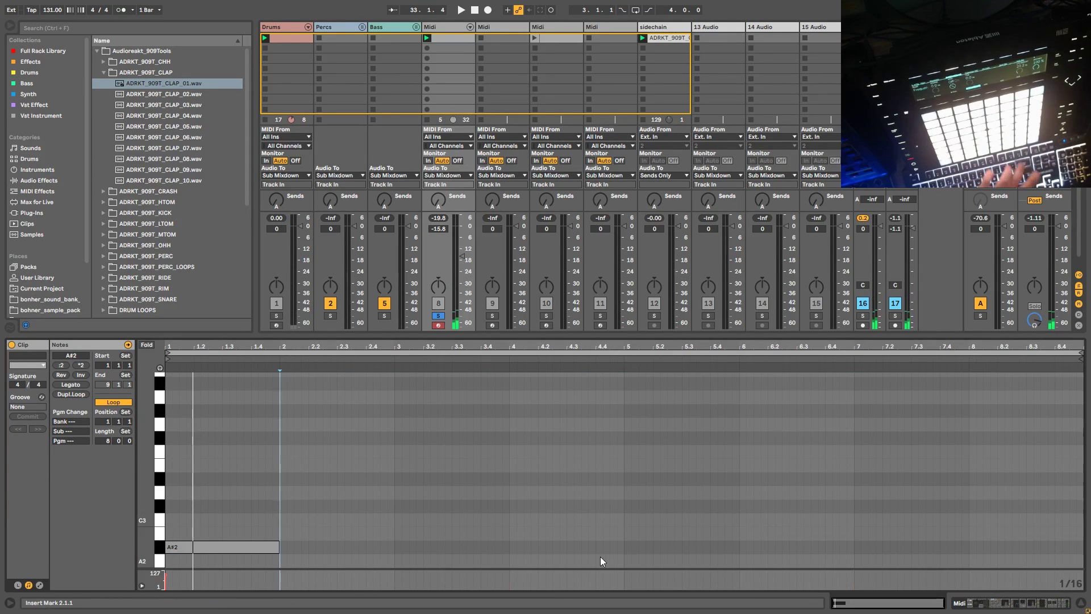
Step: Duplicate the clip loop to 32 bars, delete the repeated notes and stretch the A#2 note over the full length with Legato
{"action": "left_click", "coordinate": [68, 395]}
{"action": "left_click", "coordinate": [69, 395]}
{"action": "left_click_drag", "start_coordinate": [987, 518], "coordinate": [288, 568]}
{"action": "key", "text": "Delete"}
{"action": "left_click", "coordinate": [87, 386]}
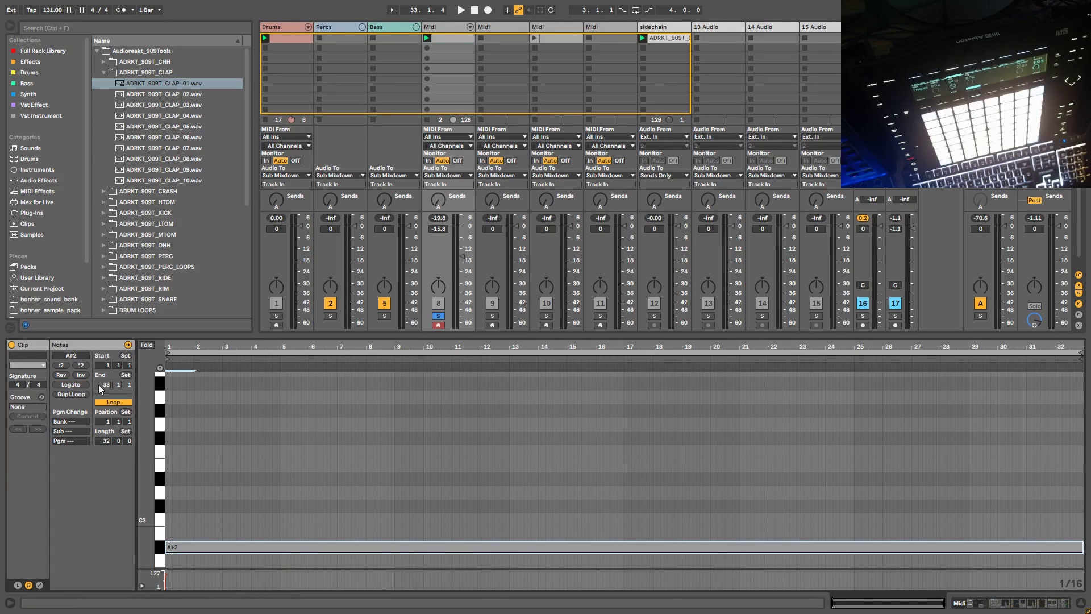
Step: Restart playback, set the NoizAmb rack's ROTATION to 32.3% and raise the noise track's volume to -13.4 dB
{"action": "key", "text": "space"}
{"action": "key", "text": "shift+Tab"}
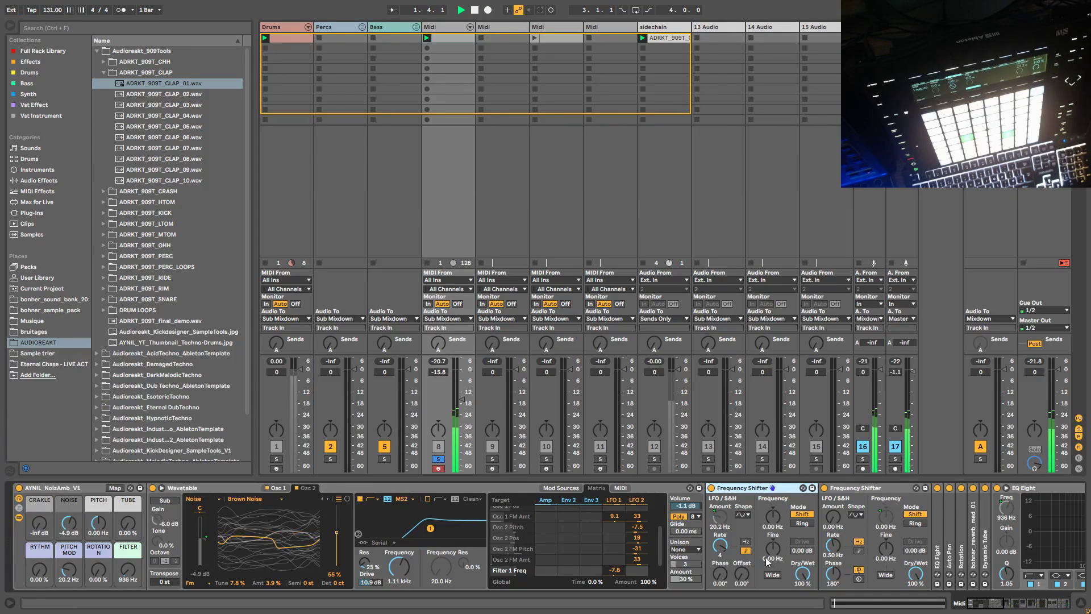
{"action": "left_click_drag", "start_coordinate": [98, 575], "coordinate": [98, 545]}
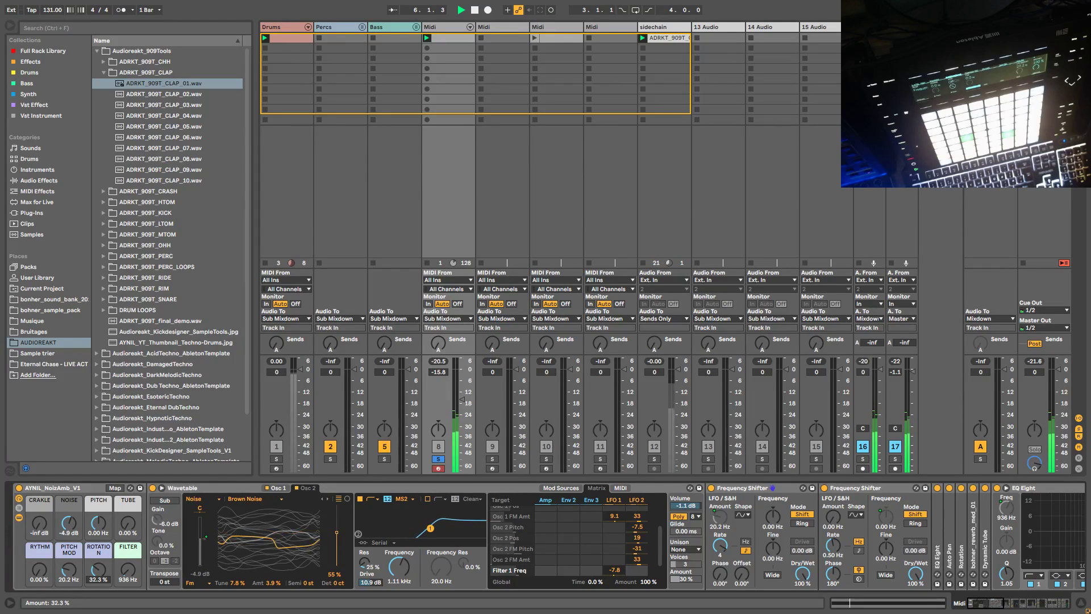
{"action": "left_click_drag", "start_coordinate": [462, 399], "coordinate": [462, 392]}
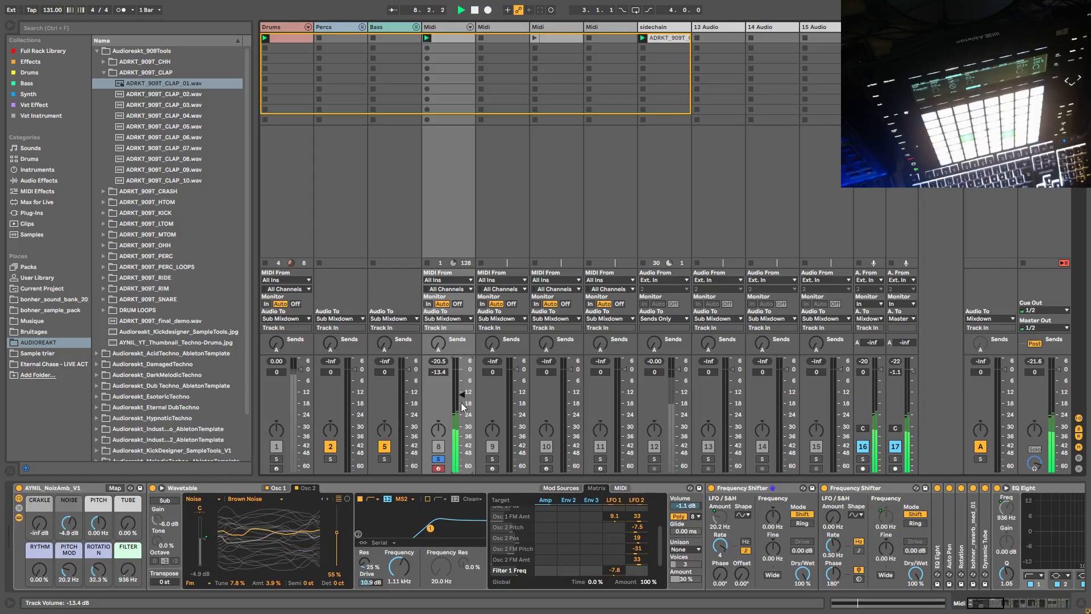
Step: Check the folded Auto Pan, unfold the Rotation device in the NoizAmb rack and set ROTATION to 66.9%
{"action": "double_click", "coordinate": [949, 554]}
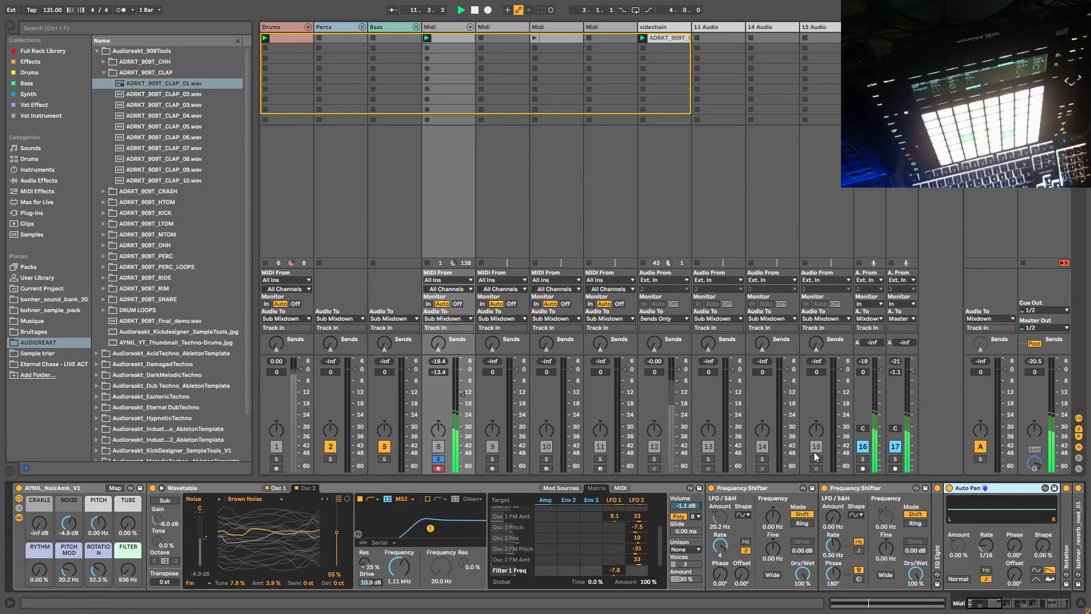
{"action": "double_click", "coordinate": [975, 490]}
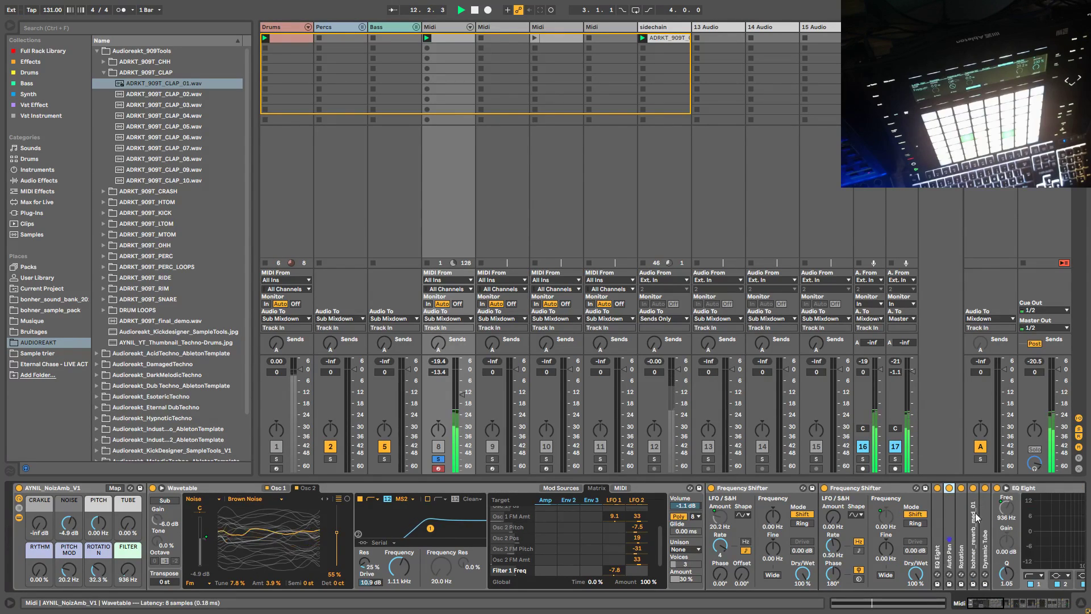
{"action": "double_click", "coordinate": [955, 566]}
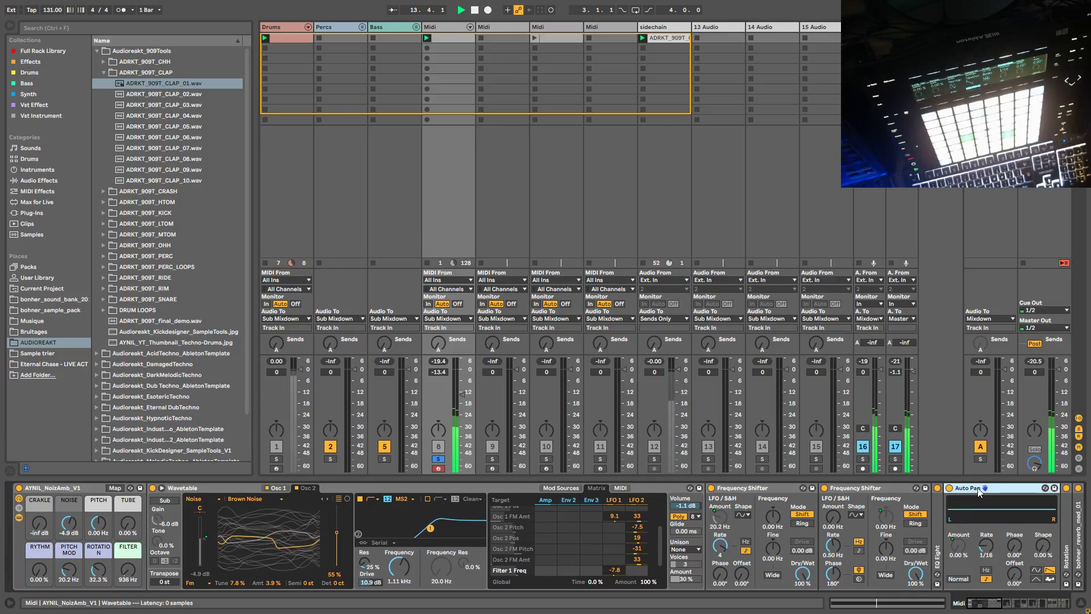
{"action": "double_click", "coordinate": [978, 492]}
{"action": "left_click", "coordinate": [965, 543]}
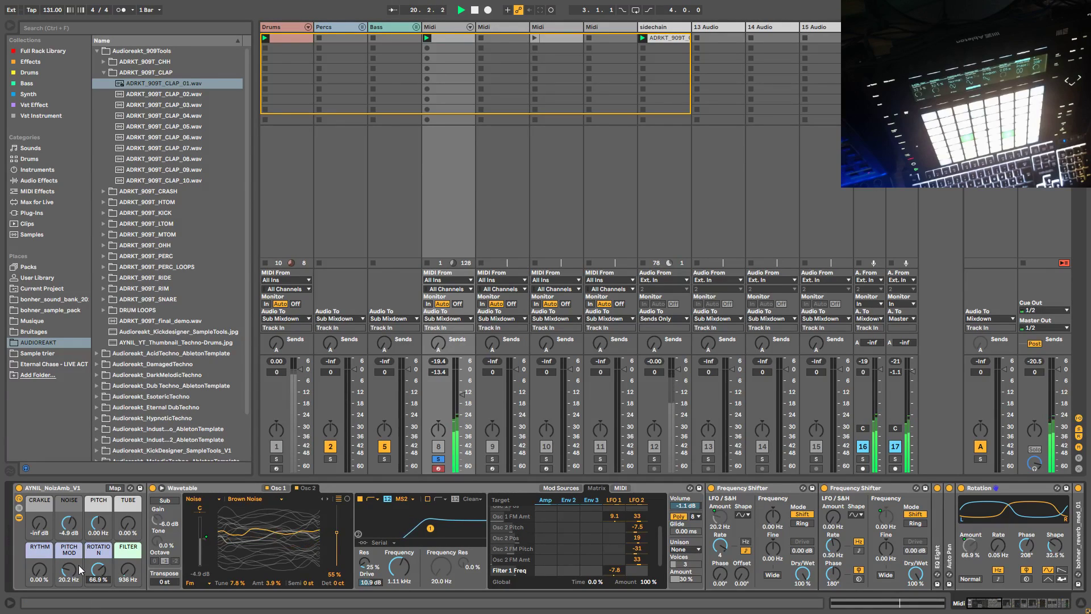
{"action": "left_click", "coordinate": [210, 561]}
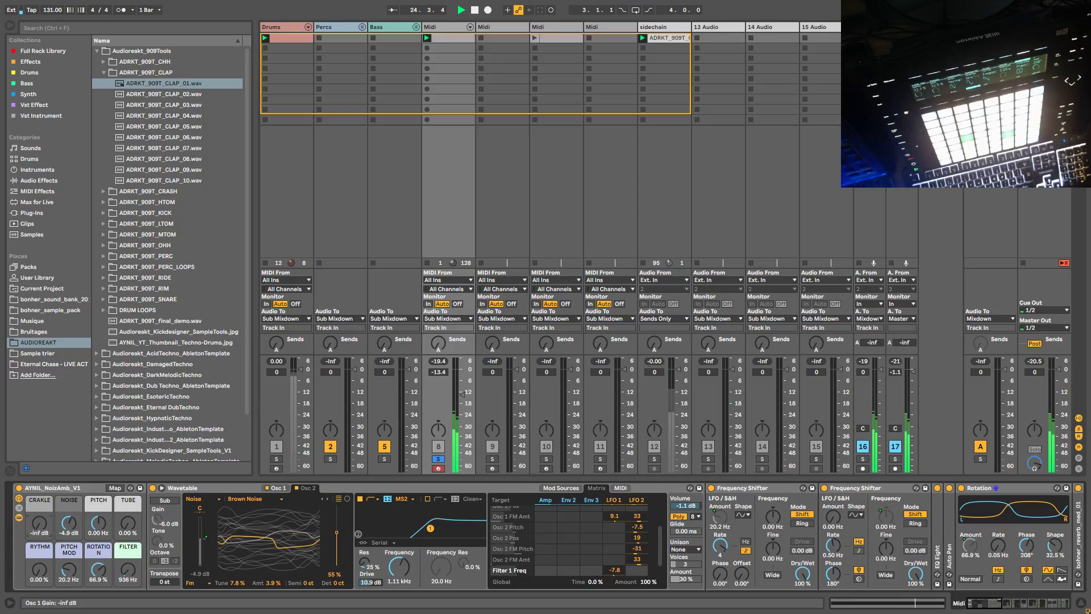
Step: Try the NoizAmb rack's CRAKLE macro at about -23 dB, return it to -inf and hide the rack's devices
{"action": "left_click_drag", "start_coordinate": [35, 531], "coordinate": [36, 523]}
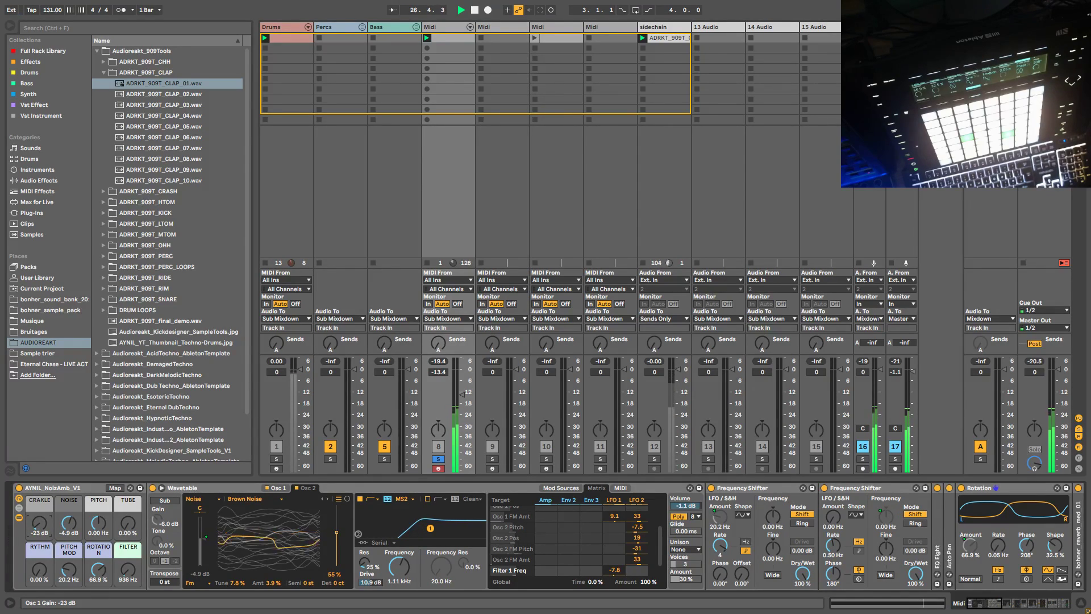
{"action": "left_click_drag", "start_coordinate": [36, 522], "coordinate": [36, 532]}
{"action": "left_click", "coordinate": [19, 517]}
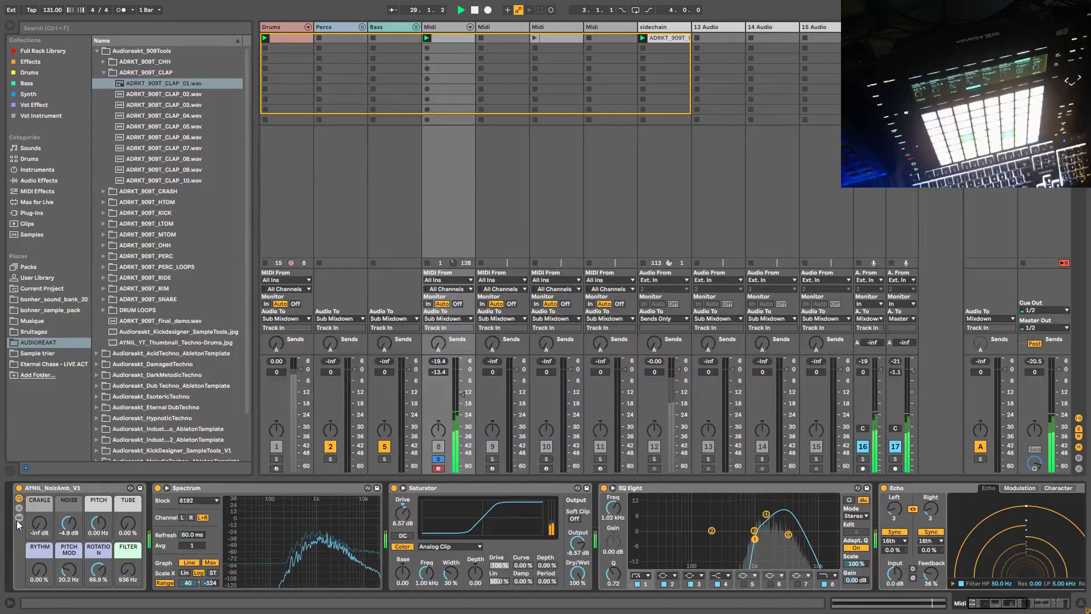
Step: Set the ambience track's reverb to 8.57 s decay and 46 % Dry/Wet, and balance its volume against the mix at -22.0 dB
{"action": "left_click", "coordinate": [438, 460]}
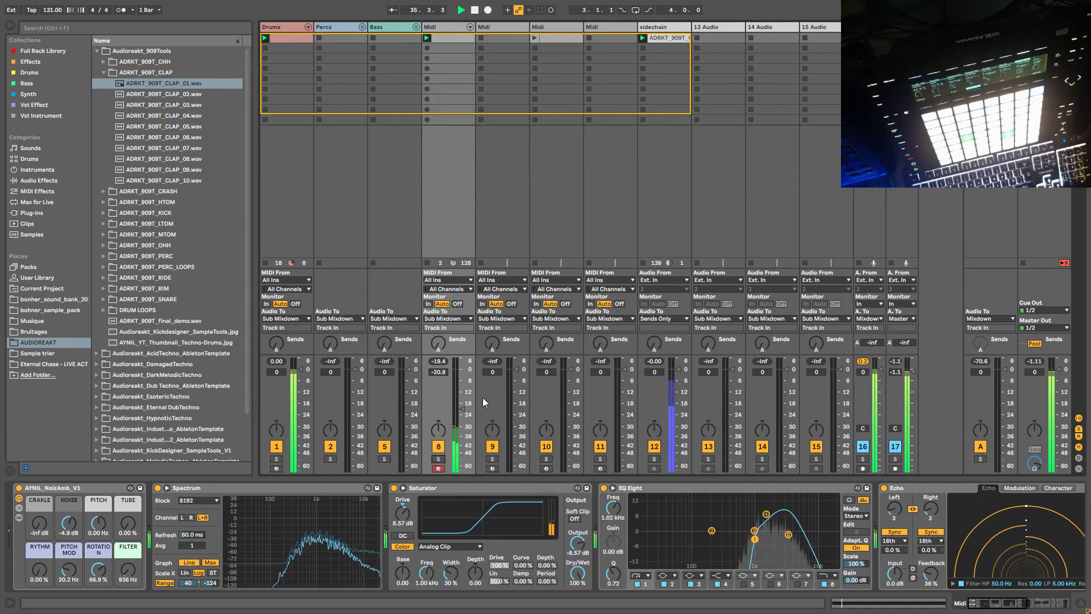
{"action": "left_click", "coordinate": [438, 459]}
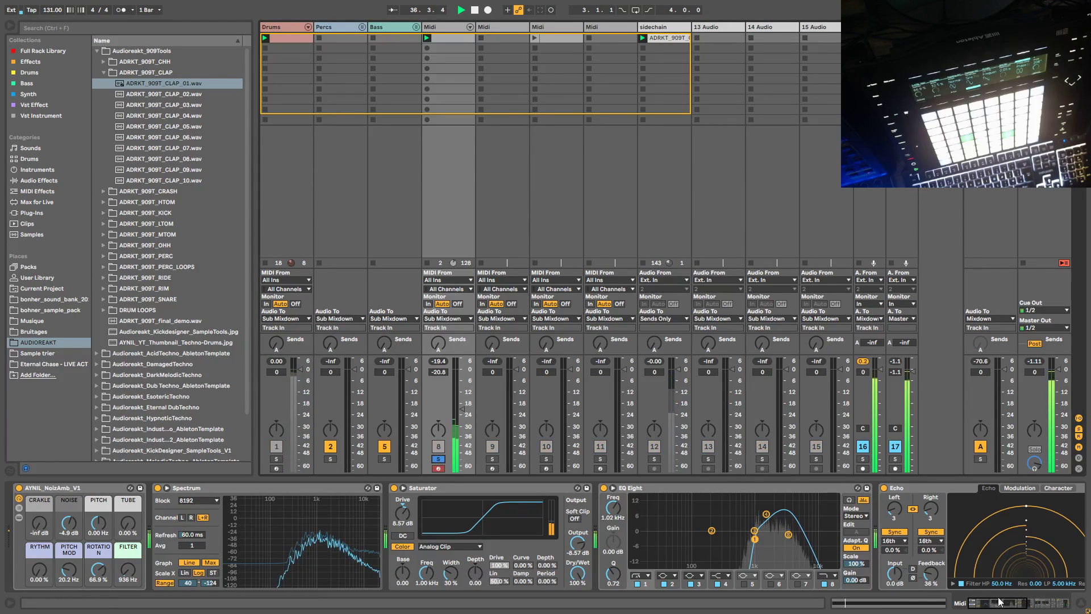
{"action": "left_click", "coordinate": [1002, 602]}
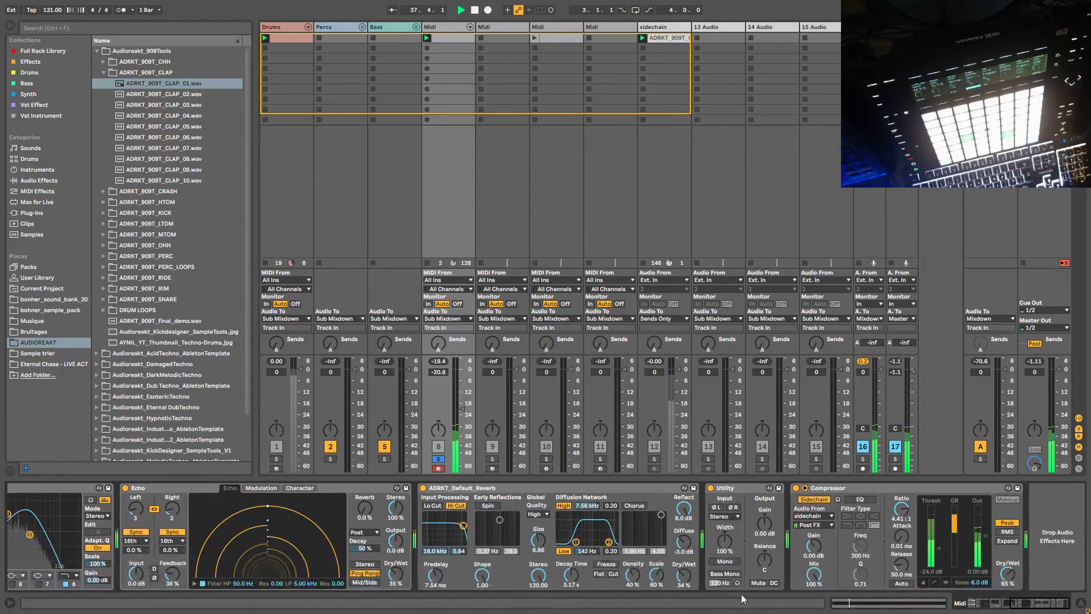
{"action": "left_click_drag", "start_coordinate": [571, 575], "coordinate": [572, 554]}
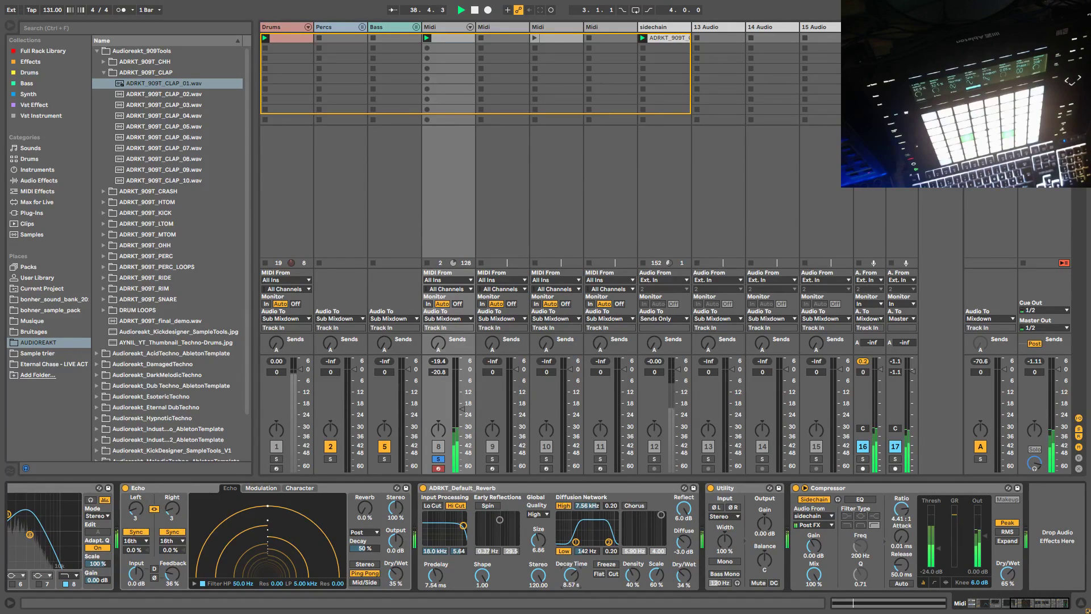
{"action": "left_click_drag", "start_coordinate": [684, 584], "coordinate": [684, 571]}
{"action": "left_click_drag", "start_coordinate": [462, 408], "coordinate": [461, 402]}
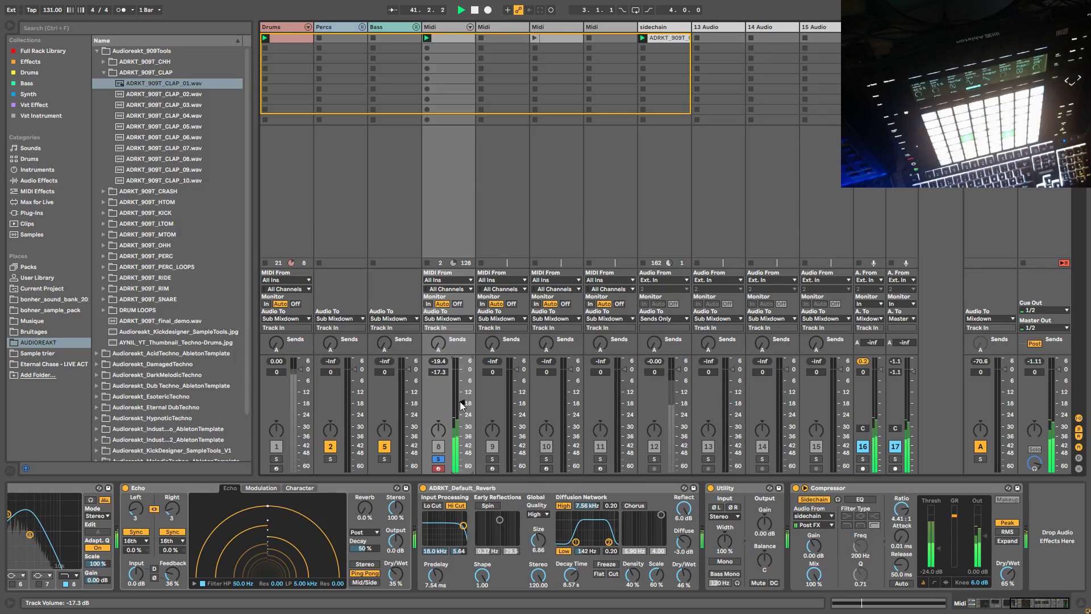
{"action": "left_click", "coordinate": [439, 459]}
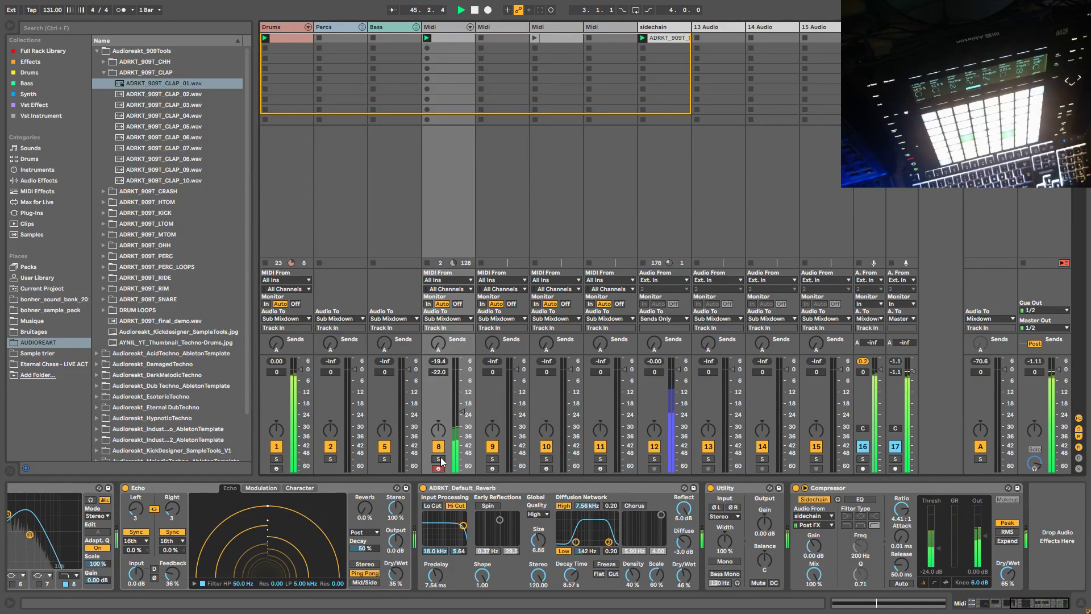
Step: Rename the ambience MIDI track to Amb and stop playback
{"action": "left_click", "coordinate": [442, 26]}
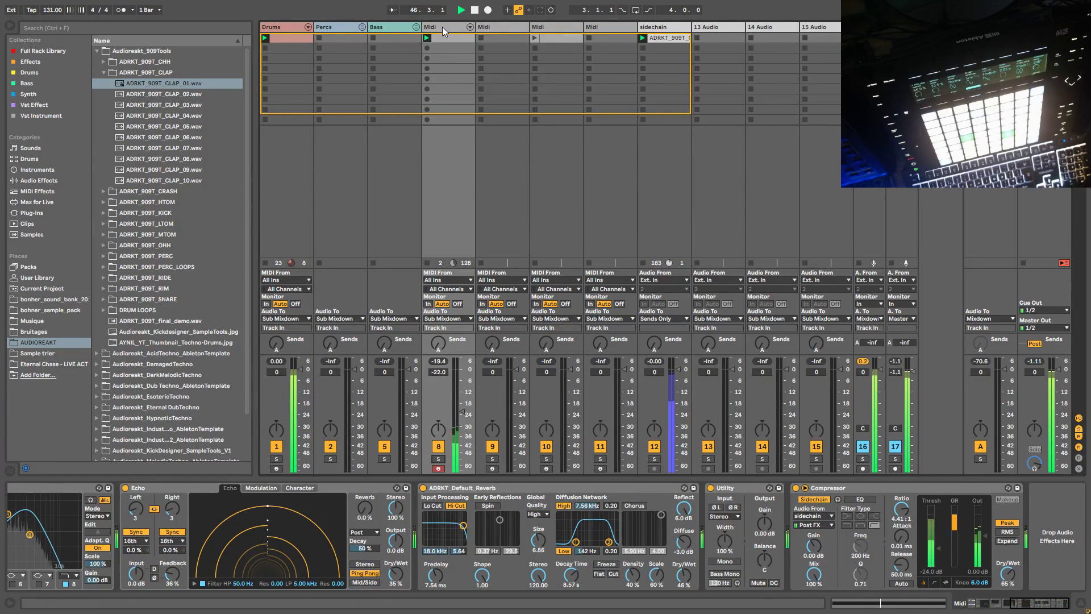
{"action": "key", "text": "ctrl+r"}
{"action": "type", "text": "Amb"}
{"action": "key", "text": "Return"}
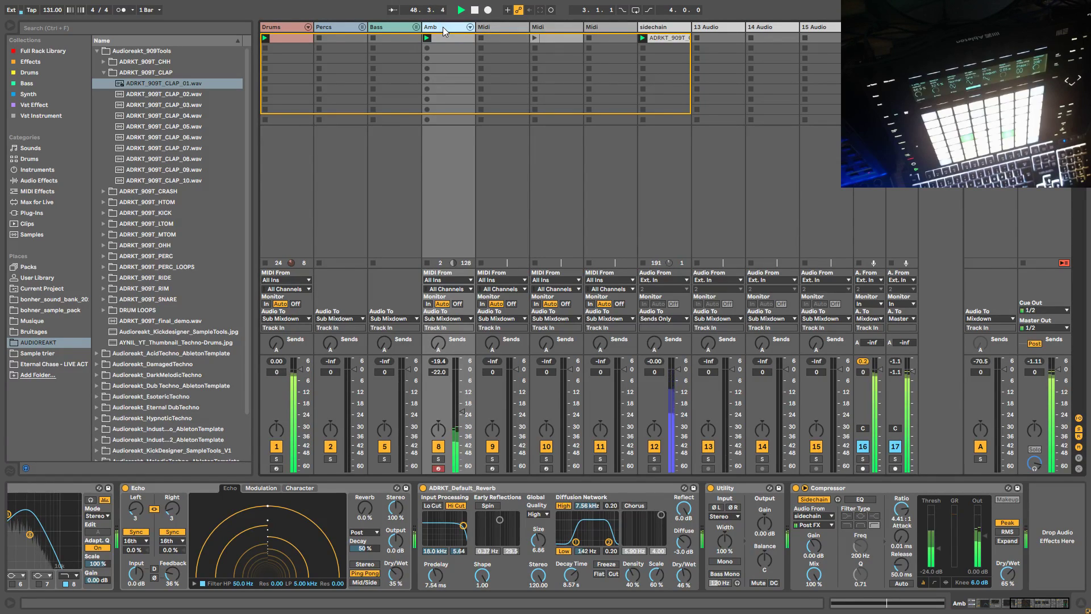
{"action": "key", "text": "space"}
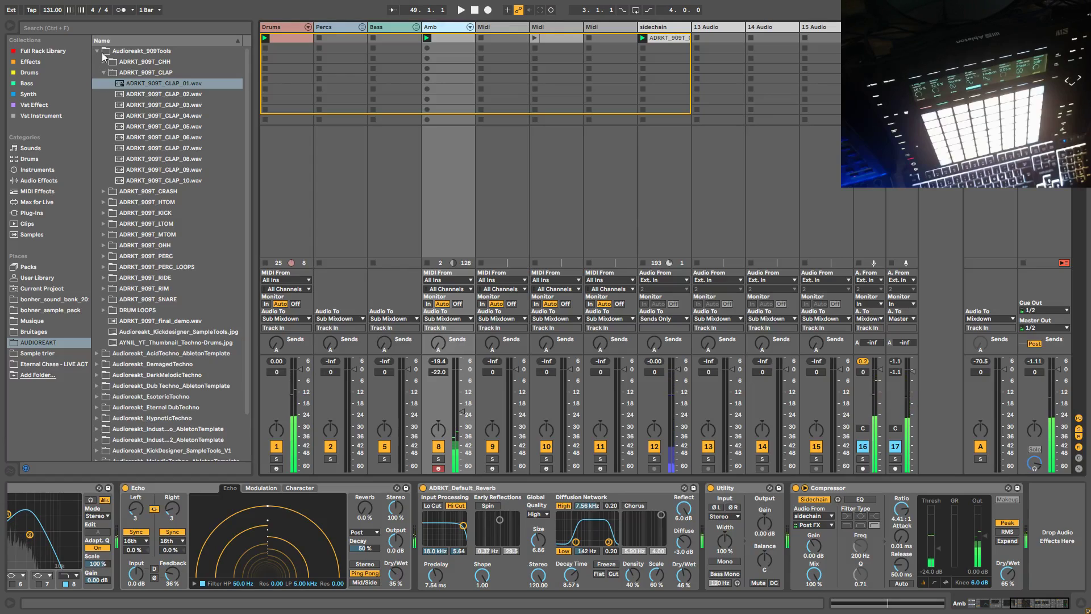
Step: Load the AYNIL_NoizAmb_V1.adg synth preset onto the empty MIDI track beside Amb
{"action": "left_click", "coordinate": [492, 27]}
{"action": "left_click", "coordinate": [29, 94]}
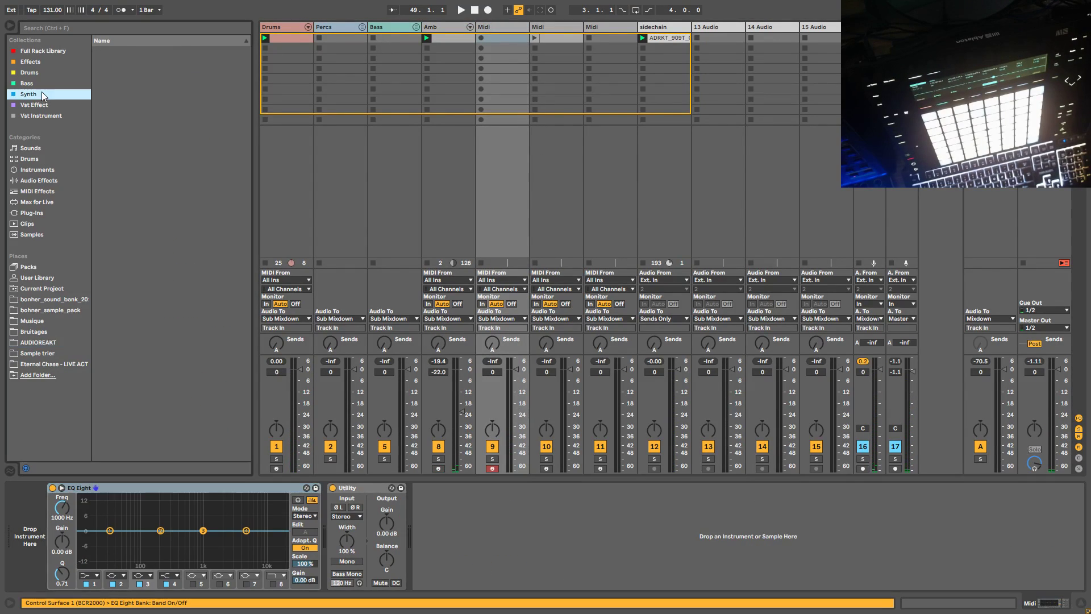
{"action": "left_click", "coordinate": [170, 278]}
{"action": "left_click_drag", "start_coordinate": [147, 267], "coordinate": [44, 562]}
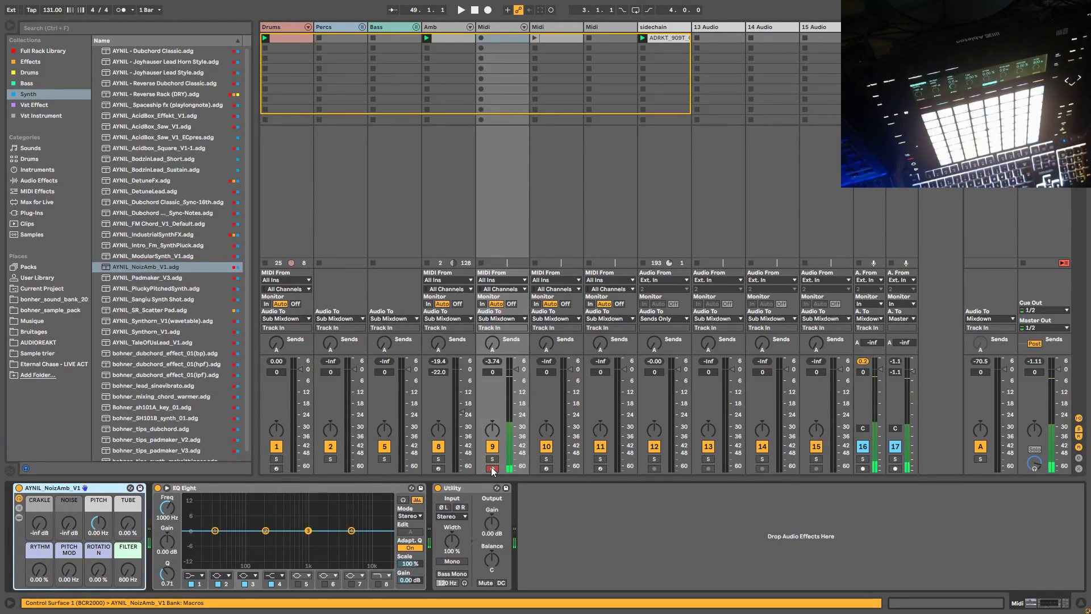
Step: Copy the Amb clip to the new track and play it soloed with NOISE at -inf and CRAKLE at about -17 dB
{"action": "left_click", "coordinate": [493, 458]}
{"action": "key", "text": "space"}
{"action": "left_click_drag", "start_coordinate": [33, 523], "coordinate": [69, 511]}
{"action": "left_click_drag", "start_coordinate": [439, 36], "coordinate": [483, 35]}
{"action": "mouse_move", "coordinate": [69, 523]}
{"action": "left_mouse_down"}
{"action": "mouse_move", "coordinate": [69, 512]}
{"action": "mouse_move", "coordinate": [69, 531]}
{"action": "left_mouse_up"}
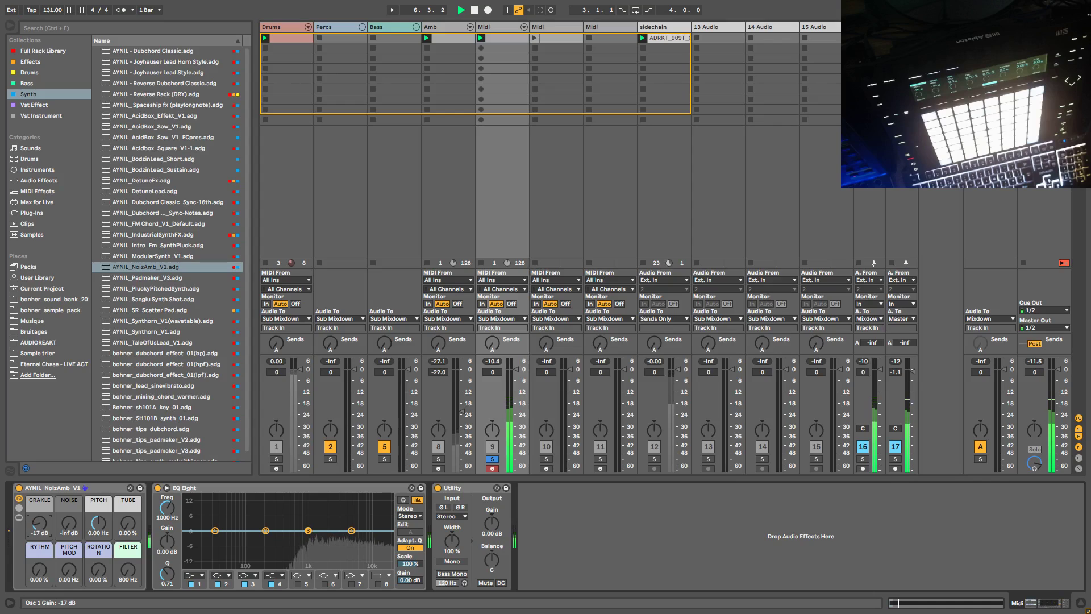
Step: Set CRAKLE to -14 dB, PITCH to 1.18 kHz and ROTATION to 48.8 %, trying RYTHM at 60.6 % before returning it to 0 %
{"action": "mouse_move", "coordinate": [93, 529]}
{"action": "left_mouse_down"}
{"action": "mouse_move", "coordinate": [93, 500]}
{"action": "mouse_move", "coordinate": [93, 517]}
{"action": "left_mouse_up"}
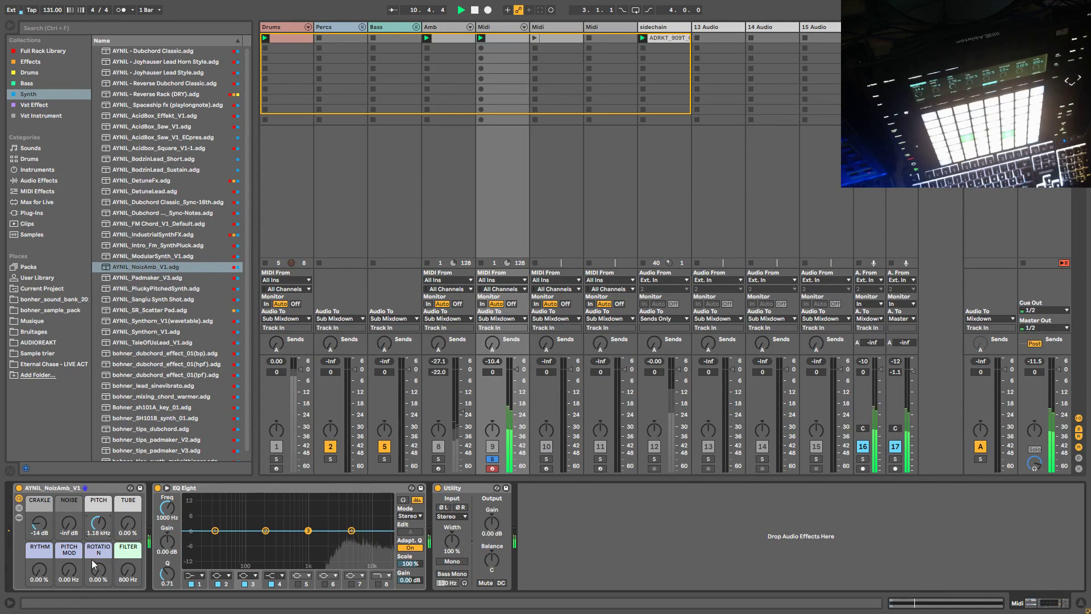
{"action": "left_click_drag", "start_coordinate": [97, 569], "coordinate": [98, 550]}
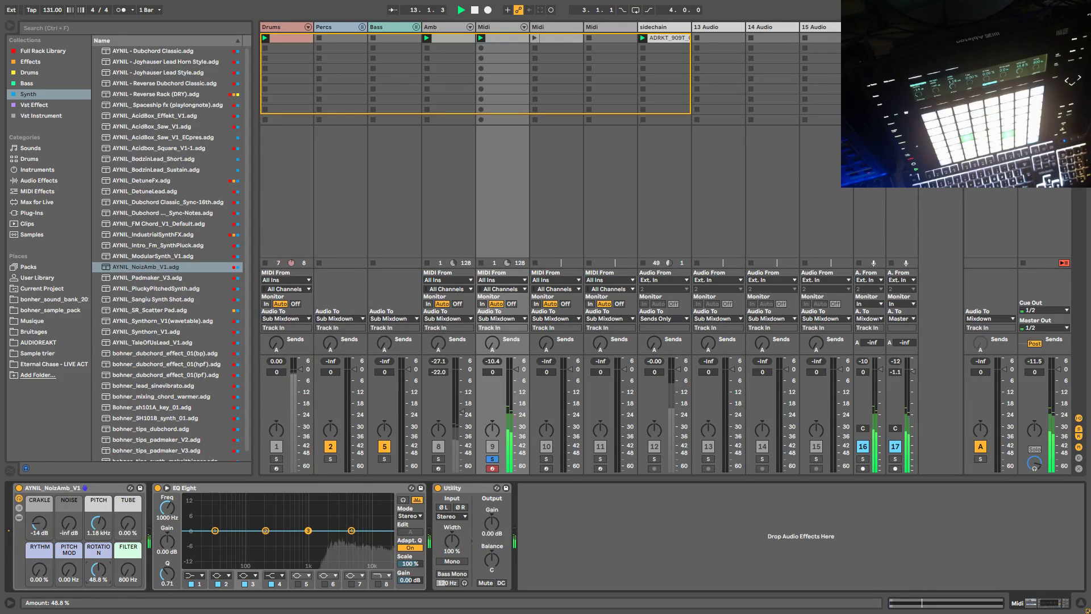
{"action": "left_click_drag", "start_coordinate": [40, 569], "coordinate": [39, 535]}
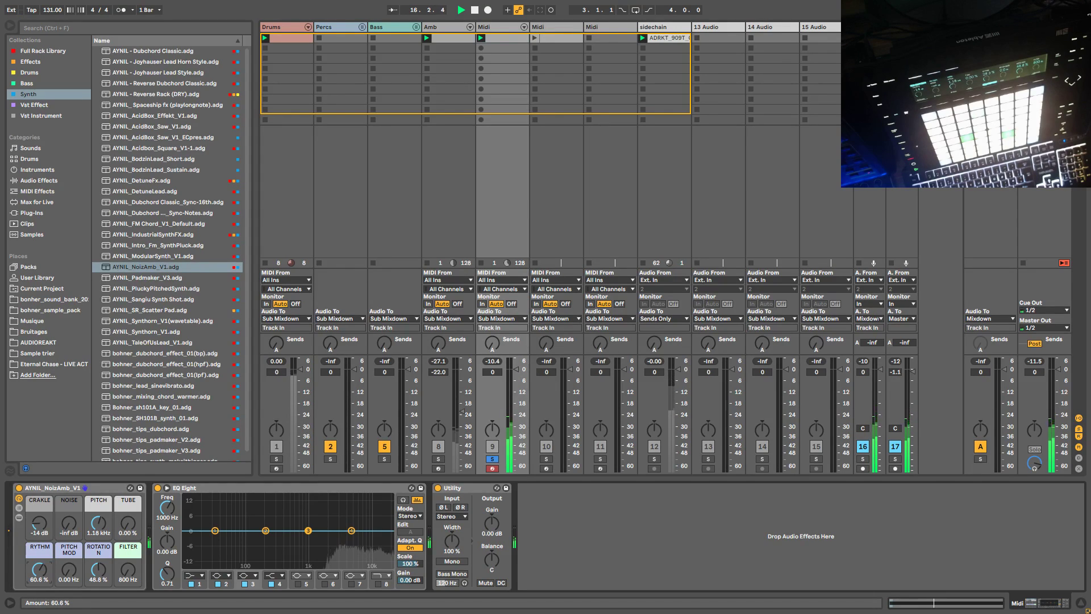
{"action": "left_click_drag", "start_coordinate": [39, 535], "coordinate": [39, 571]}
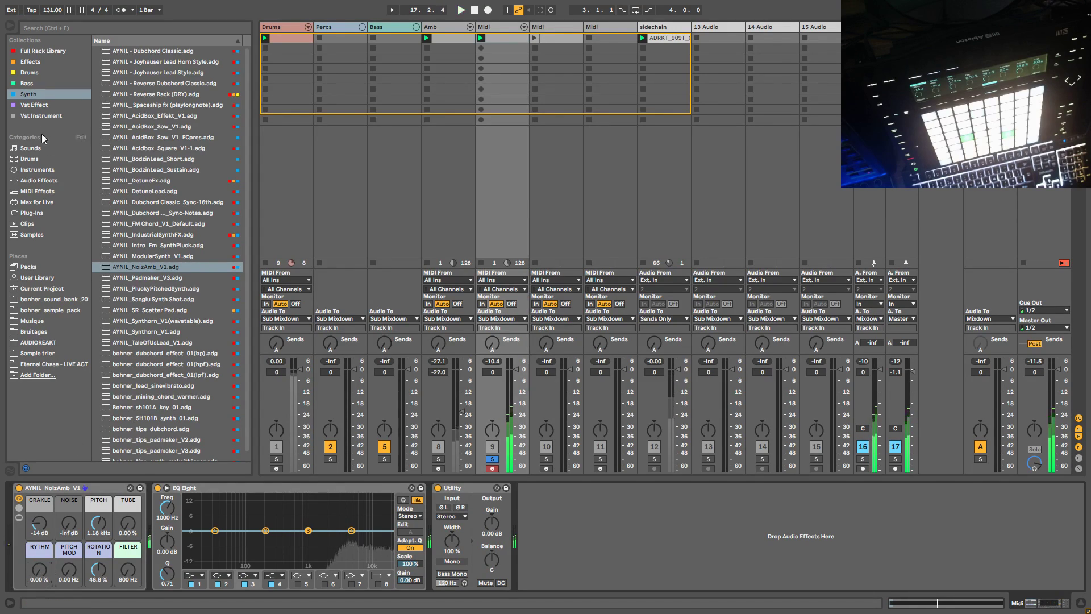
Step: Insert the AYNIL_SR_Scatter Pad.adg preset after the NoizAmb rack and set the FILTER macro to 1.75 kHz
{"action": "left_click", "coordinate": [156, 310]}
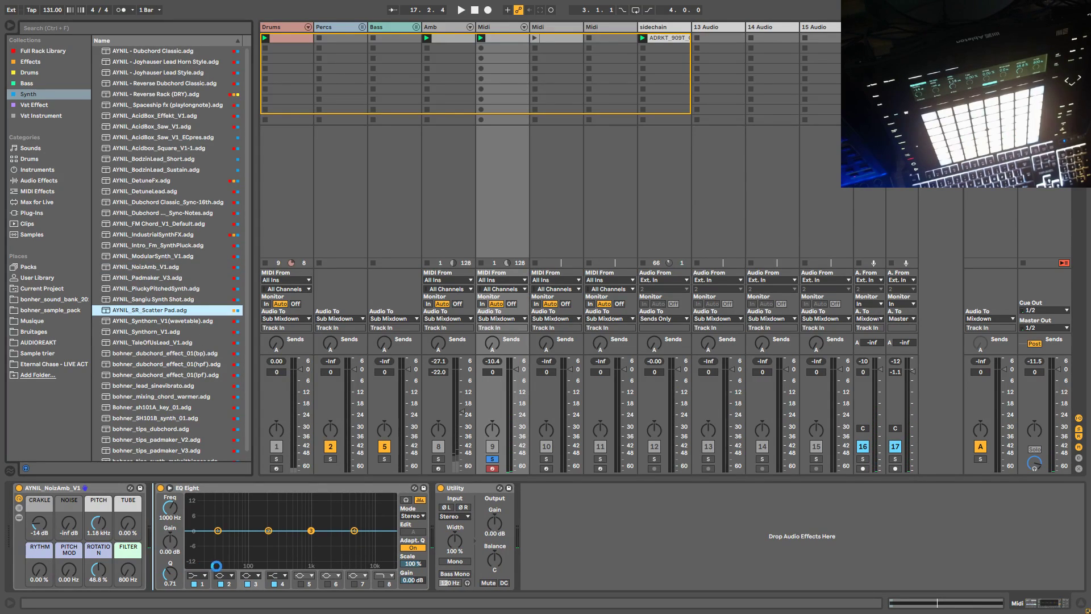
{"action": "key", "text": "Return"}
{"action": "key", "text": "space"}
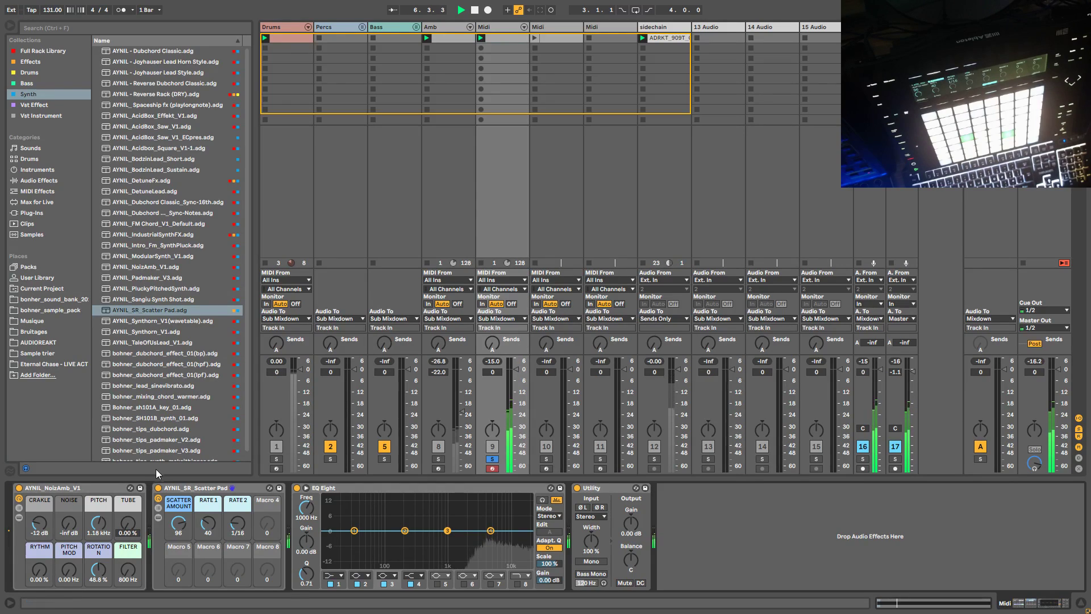
{"action": "left_click_drag", "start_coordinate": [127, 587], "coordinate": [126, 562]}
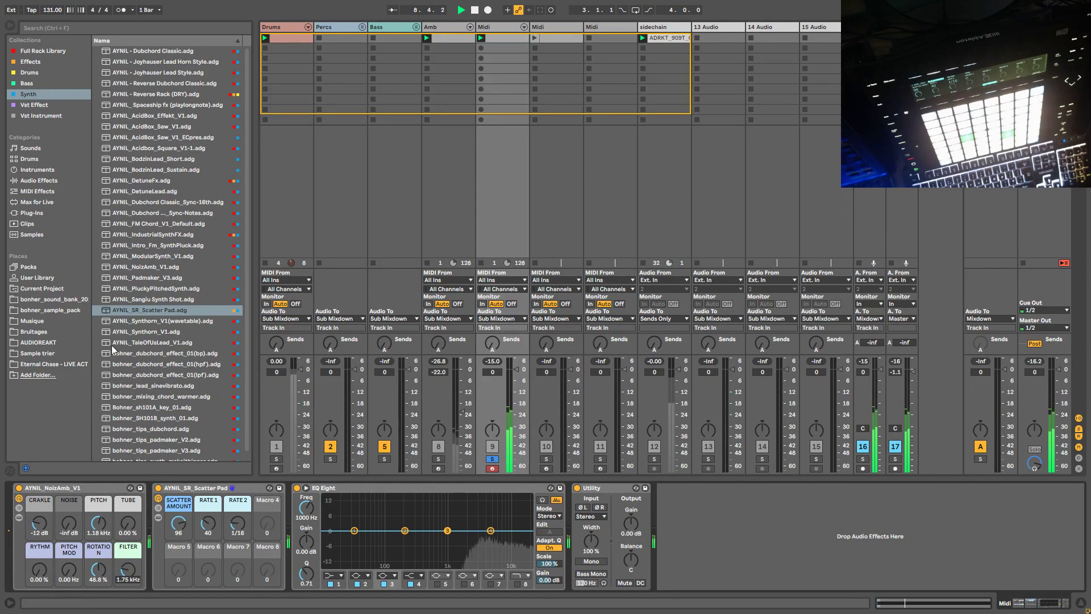
Step: Switch the rack from crackle to noise with CRAKLE at -inf, NOISE at -13 dB and PITCH at -10.0 kHz
{"action": "left_click", "coordinate": [39, 182]}
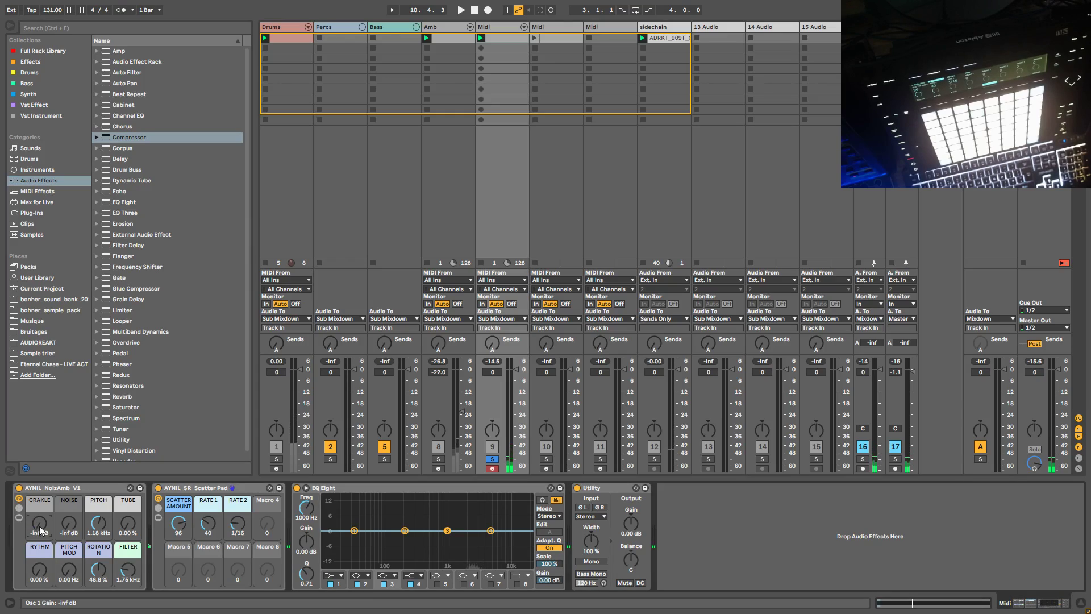
{"action": "left_click_drag", "start_coordinate": [68, 523], "coordinate": [98, 548]}
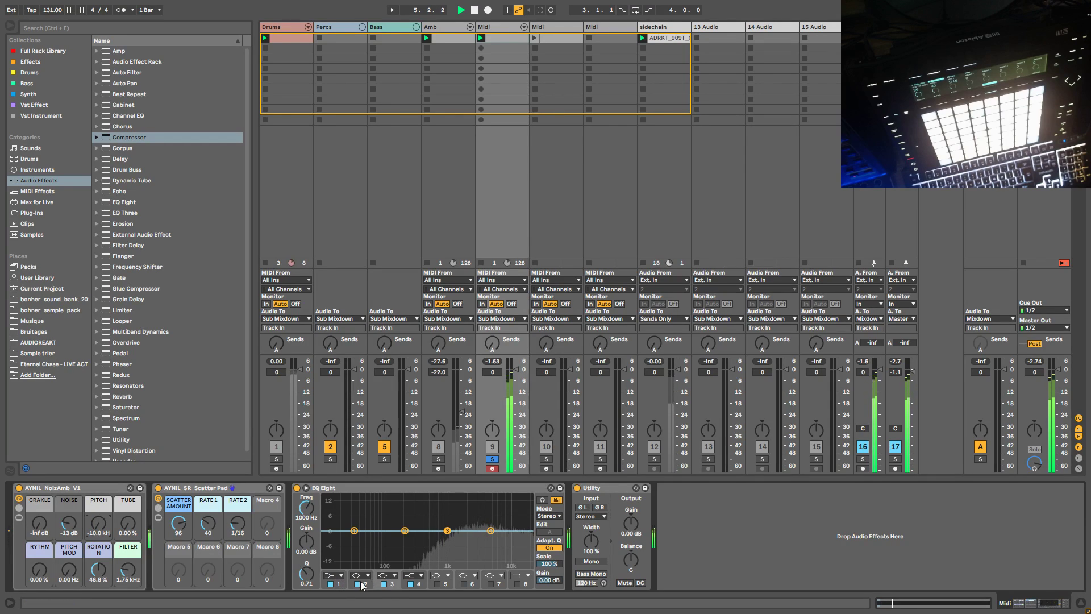
Step: Turn EQ Eight band 1 into a low cut at about 2.72 kHz with a Q of 1.31
{"action": "left_click", "coordinate": [333, 575]}
{"action": "left_click", "coordinate": [330, 508]}
{"action": "left_click_drag", "start_coordinate": [354, 530], "coordinate": [498, 539]}
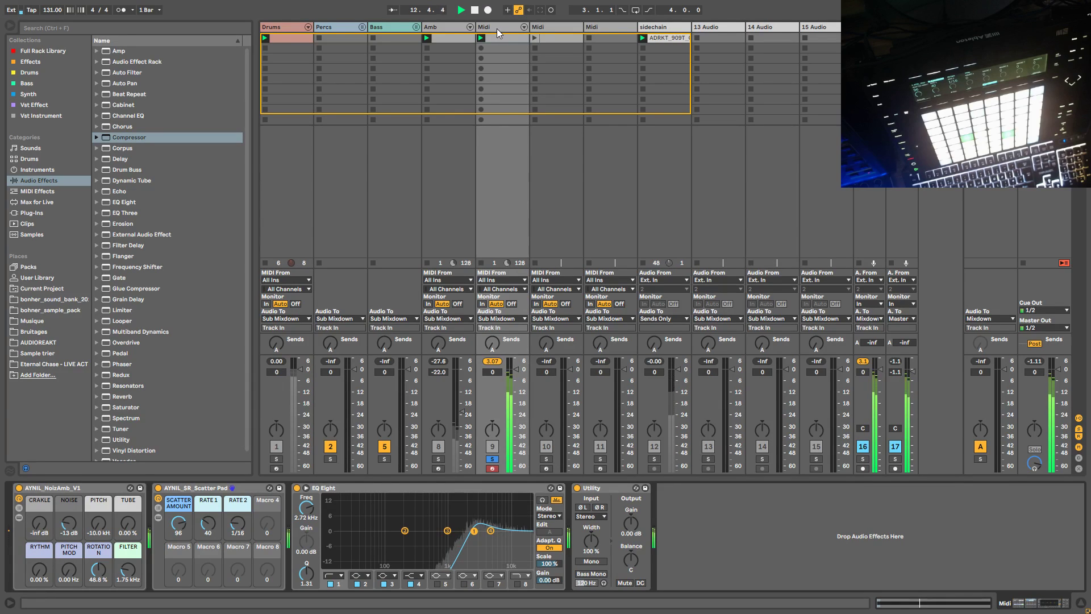
Step: Add the default Reverb at the end of the chain and an Auto Pan between Scatter Pad and EQ Eight
{"action": "left_click_drag", "start_coordinate": [128, 398], "coordinate": [809, 546]}
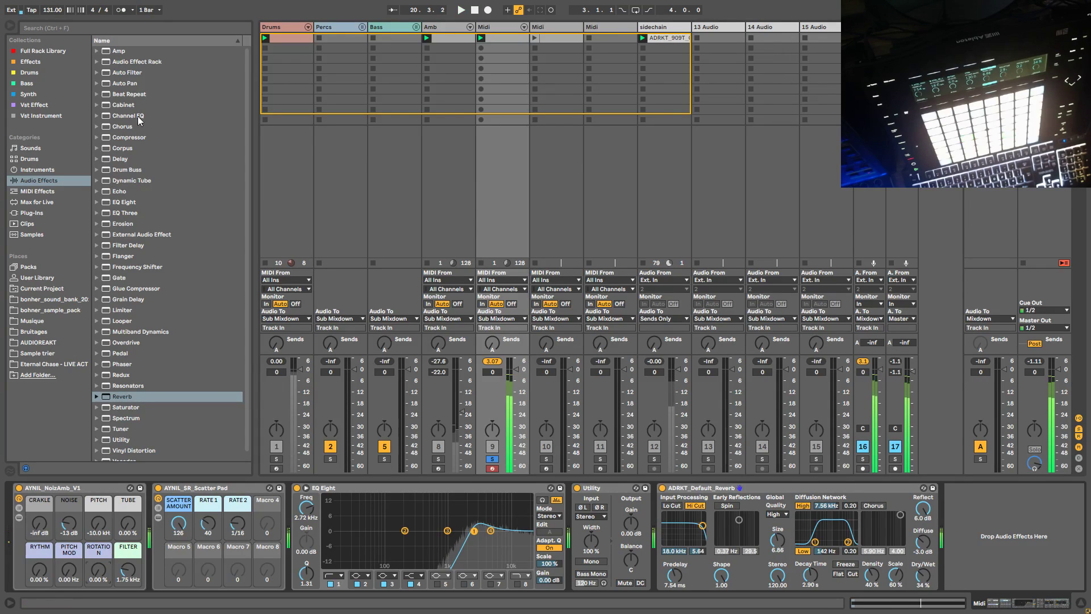
{"action": "left_click_drag", "start_coordinate": [126, 84], "coordinate": [292, 556]}
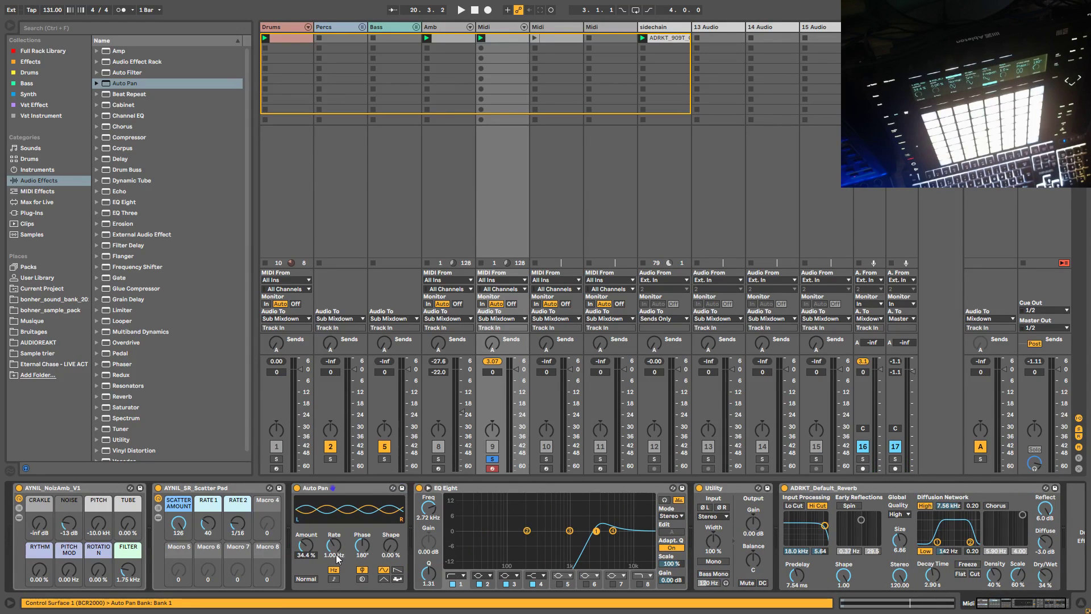
Step: Set the Auto Pan to a tempo-synced rate of 8, phase 169°, shape 17.5 % and amount 36.5 %
{"action": "left_click", "coordinate": [333, 579]}
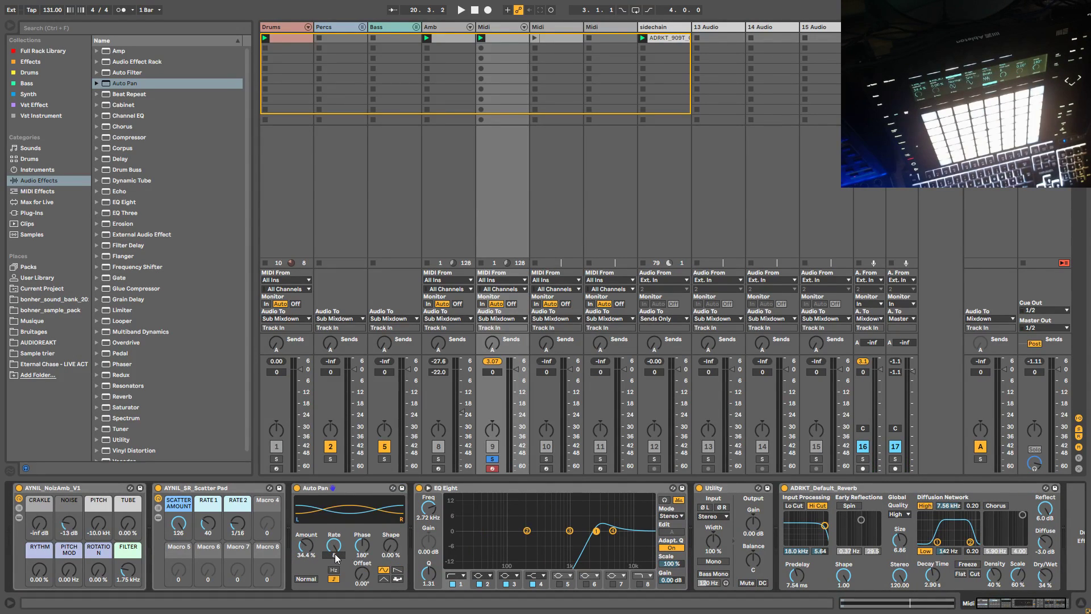
{"action": "left_click_drag", "start_coordinate": [364, 556], "coordinate": [390, 539]}
{"action": "key", "text": "space"}
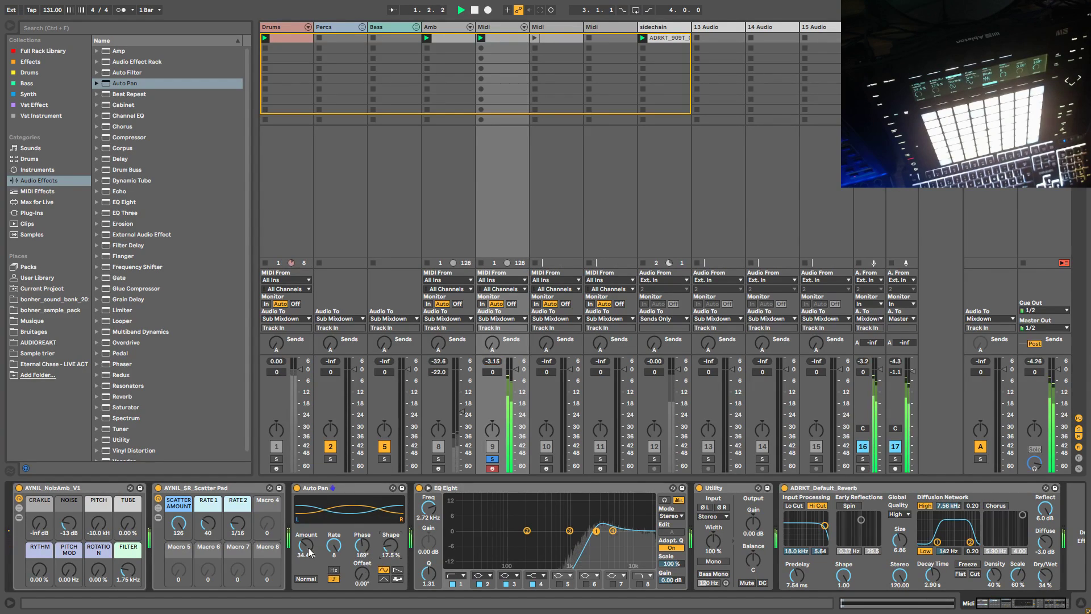
{"action": "mouse_move", "coordinate": [305, 545]}
{"action": "left_mouse_down"}
{"action": "mouse_move", "coordinate": [306, 554]}
{"action": "mouse_move", "coordinate": [301, 544]}
{"action": "left_mouse_up"}
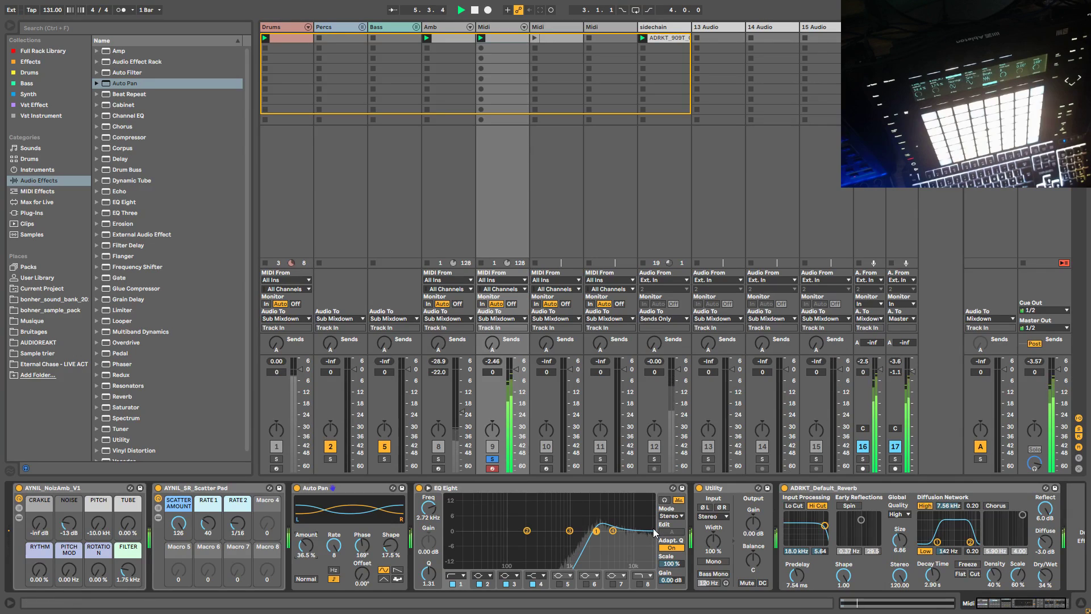
Step: Lengthen the noise track's reverb decay to about 5.96 s and set its Dry/Wet to 40 %
{"action": "left_click_drag", "start_coordinate": [939, 577], "coordinate": [939, 575]}
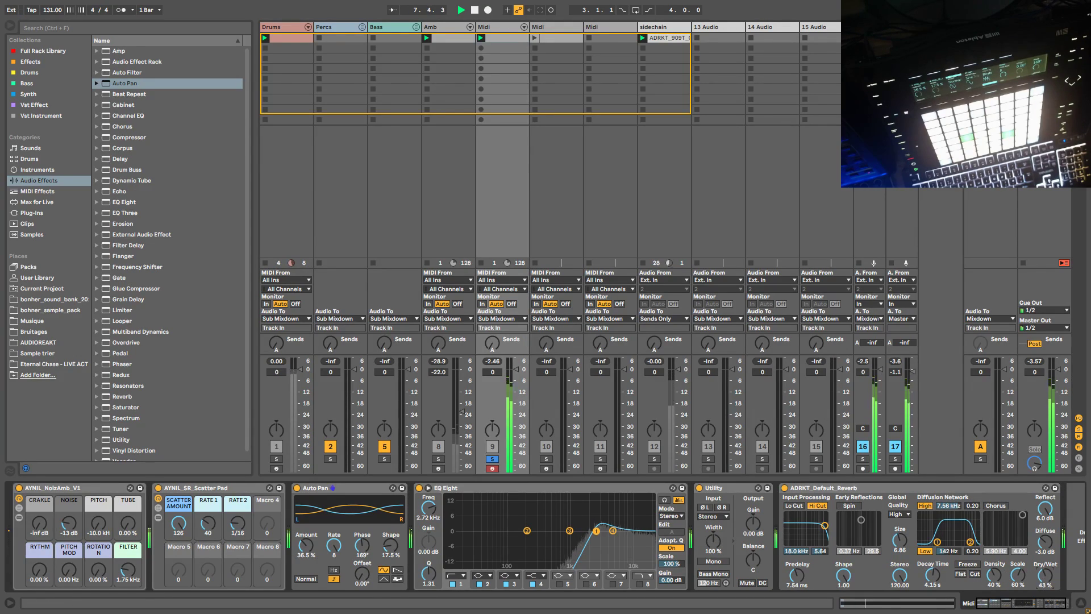
{"action": "left_click_drag", "start_coordinate": [932, 578], "coordinate": [932, 569]}
Step: Insert an Auto Filter before the Reverb as a band-pass at about 6.86 kHz with 33 % resonance
{"action": "left_click", "coordinate": [120, 72]}
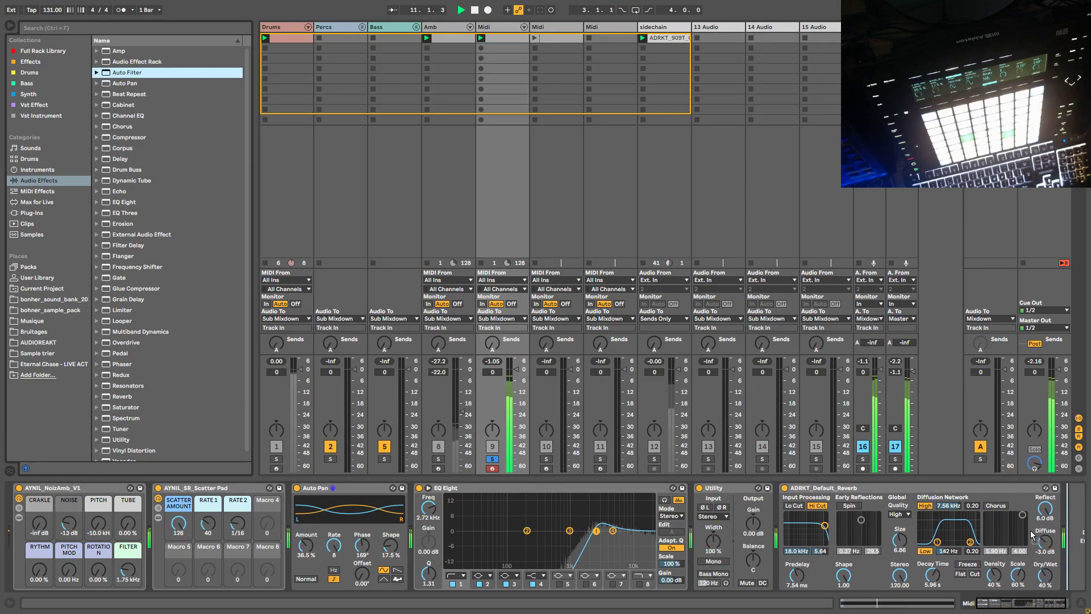
{"action": "key", "text": "Return"}
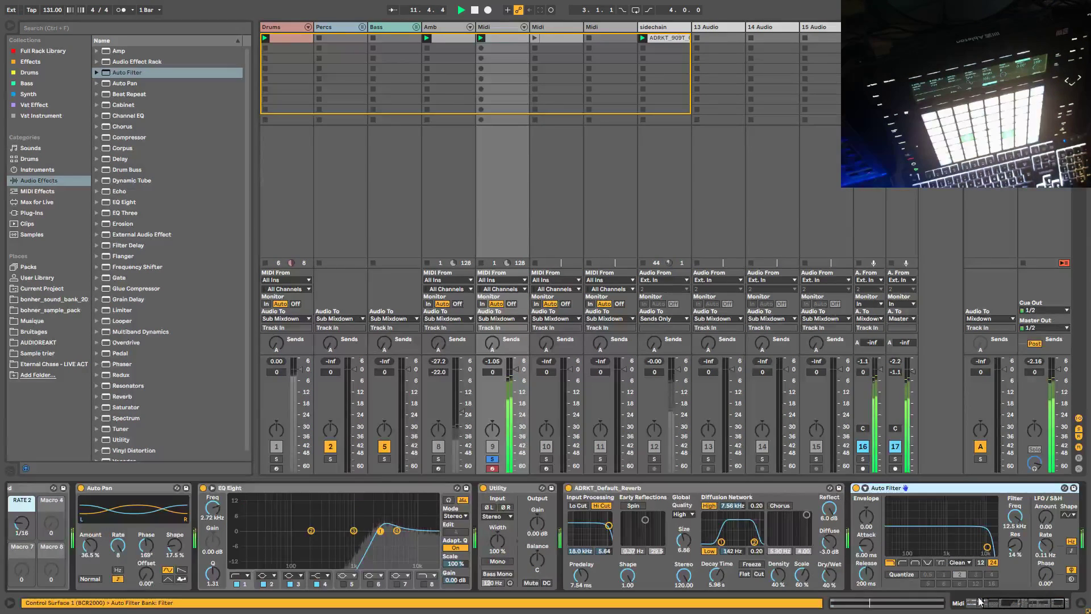
{"action": "left_click", "coordinate": [914, 562]}
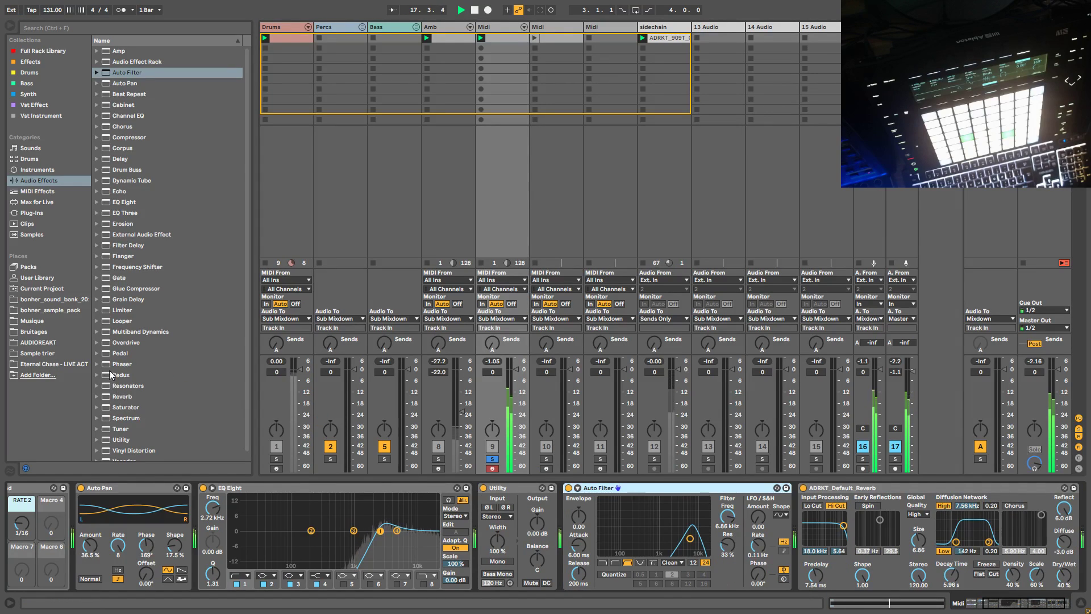
Step: Insert an Echo directly after the Auto Filter
{"action": "left_click", "coordinate": [117, 191]}
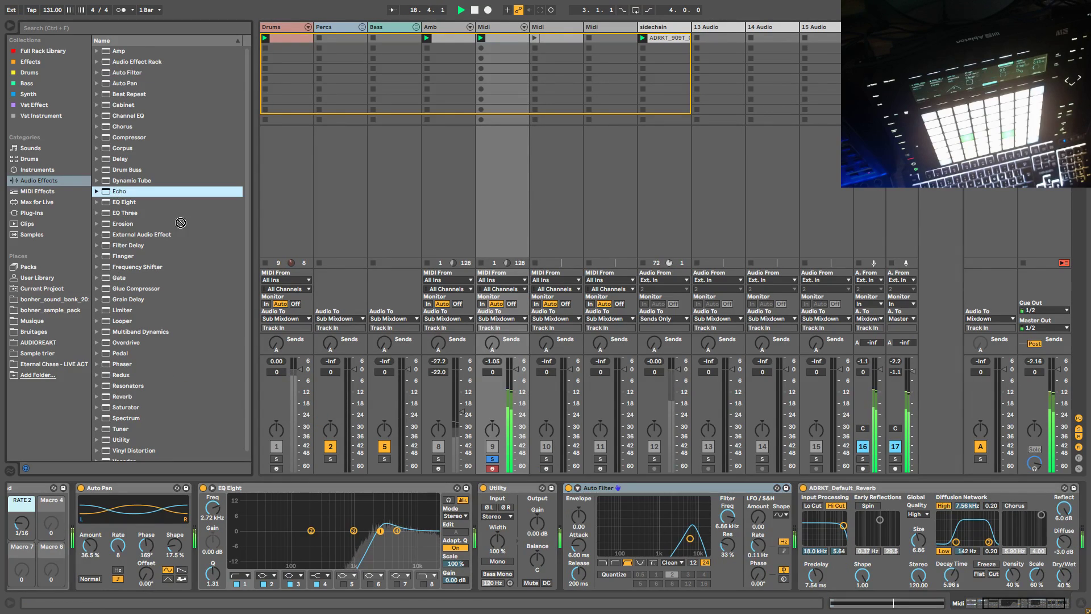
{"action": "key", "text": "Return"}
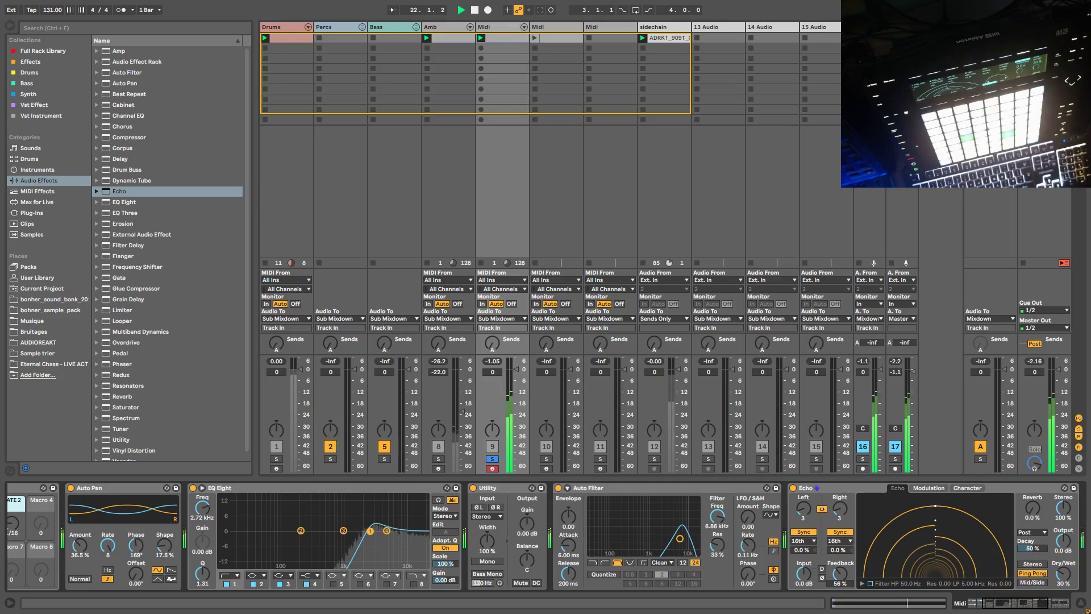
Step: Retune the Auto Filter to about 4.98 kHz with 43 % resonance, and unsolo the noise track with its volume at about -11.6 dB
{"action": "left_click", "coordinate": [1023, 605]}
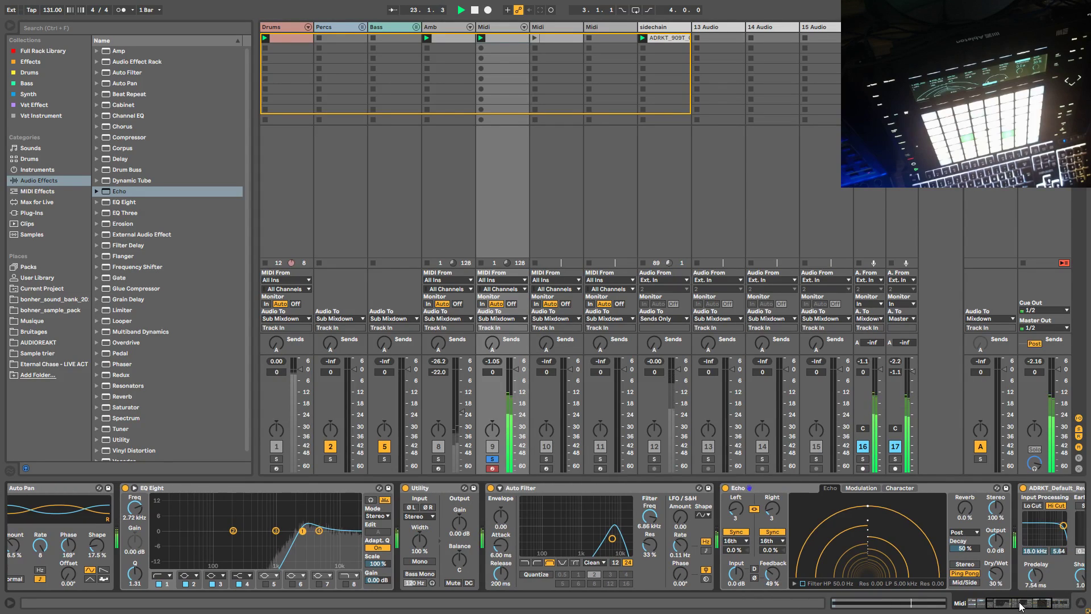
{"action": "left_click_drag", "start_coordinate": [612, 542], "coordinate": [607, 535]}
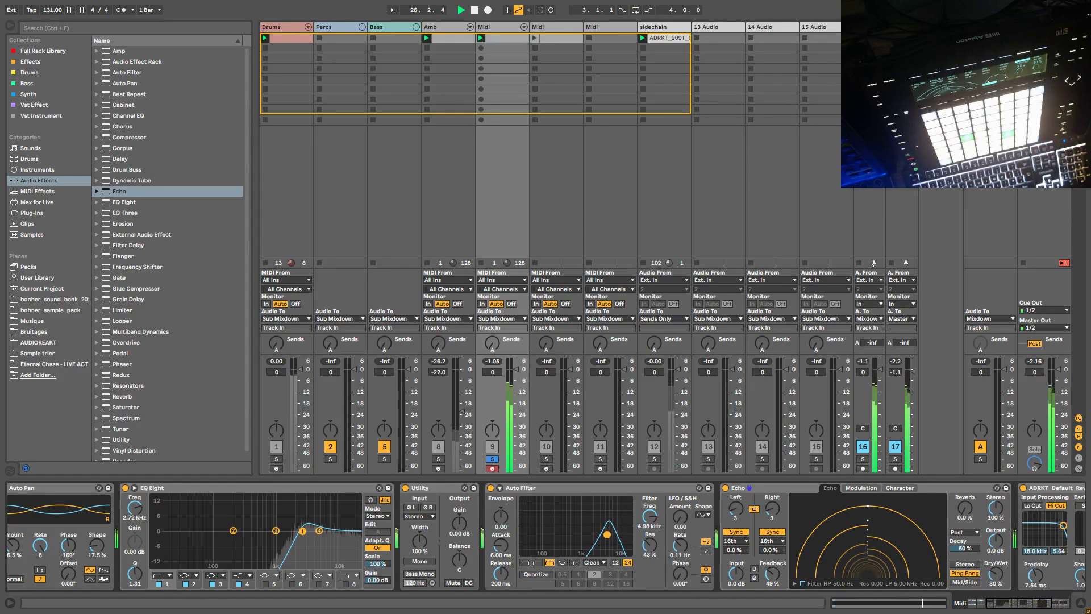
{"action": "left_click", "coordinate": [492, 459]}
{"action": "left_click_drag", "start_coordinate": [493, 372], "coordinate": [492, 394]}
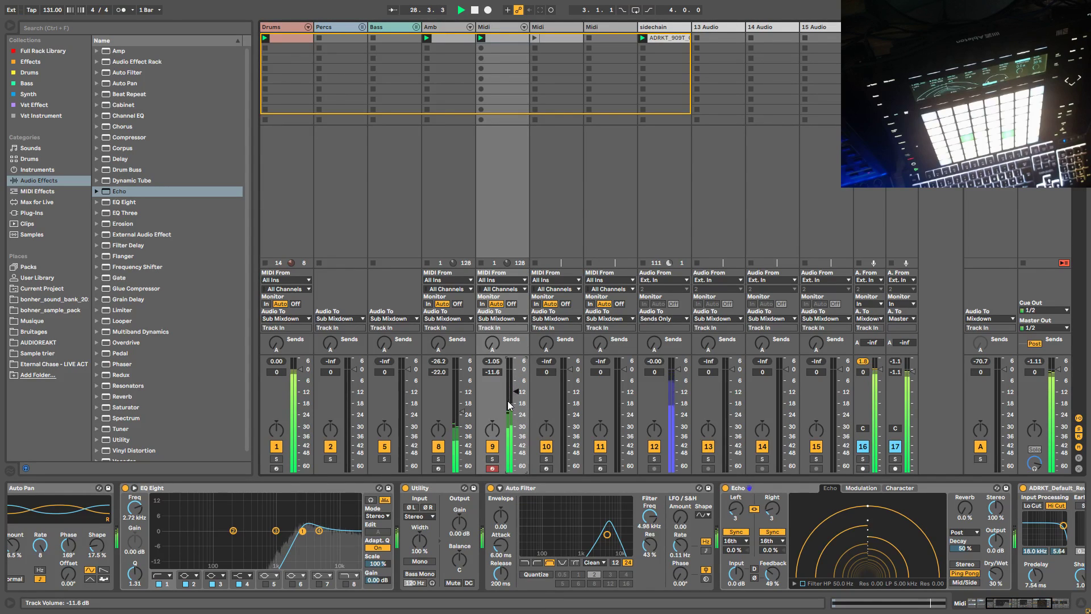
Step: Bypass the AYNIL_SR_Scatter Pad rack on the noise track and delete it from the chain
{"action": "scroll", "coordinate": [341, 534], "scroll_direction": "left", "scroll_amount": 5}
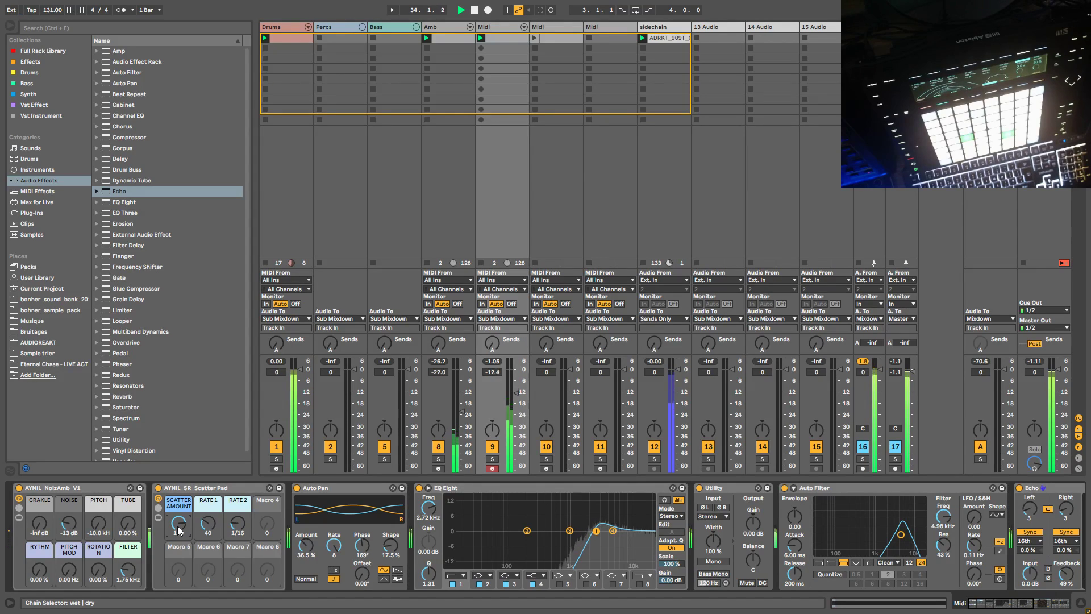
{"action": "left_click", "coordinate": [158, 487]}
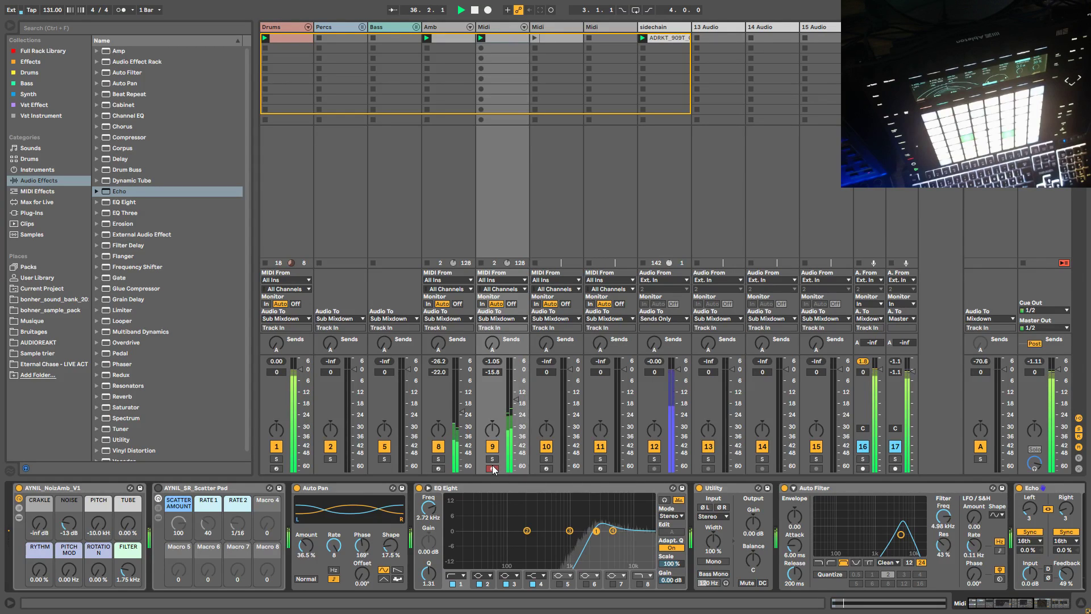
{"action": "left_click", "coordinate": [219, 488]}
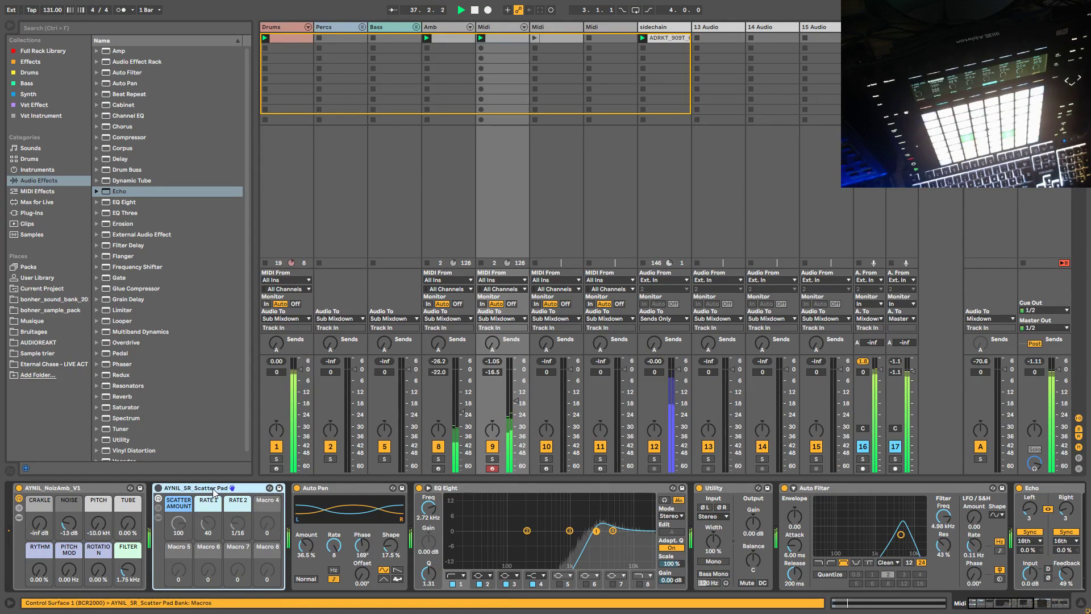
{"action": "key", "text": "Delete"}
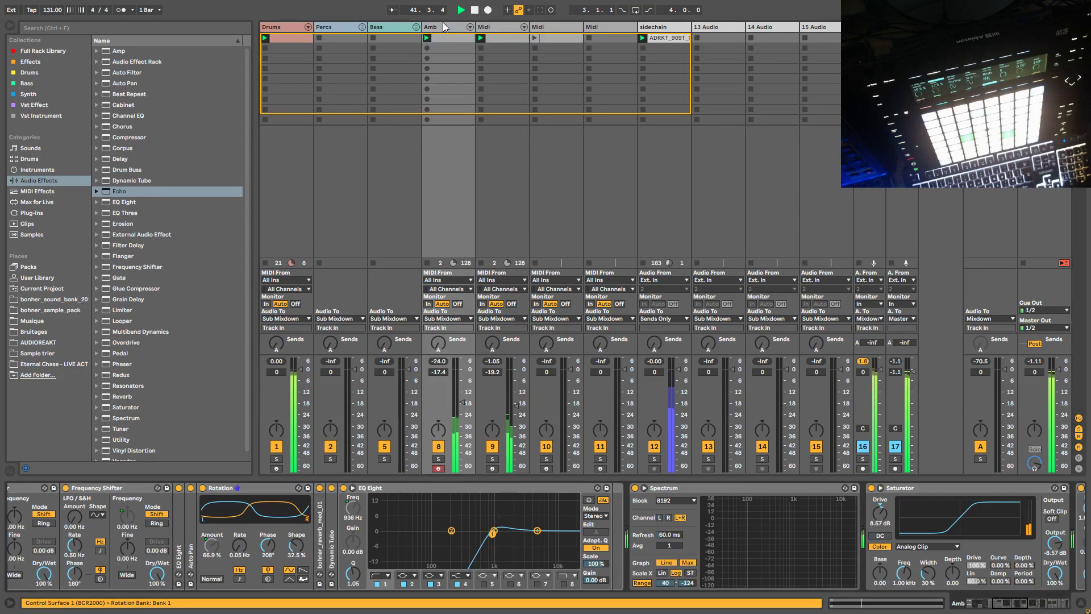
Step: Copy the sidechain Compressor from the Amb track to the end of the noise track's chain and raise its threshold to -16.8 dB
{"action": "scroll", "coordinate": [777, 500], "scroll_direction": "down", "scroll_amount": 5}
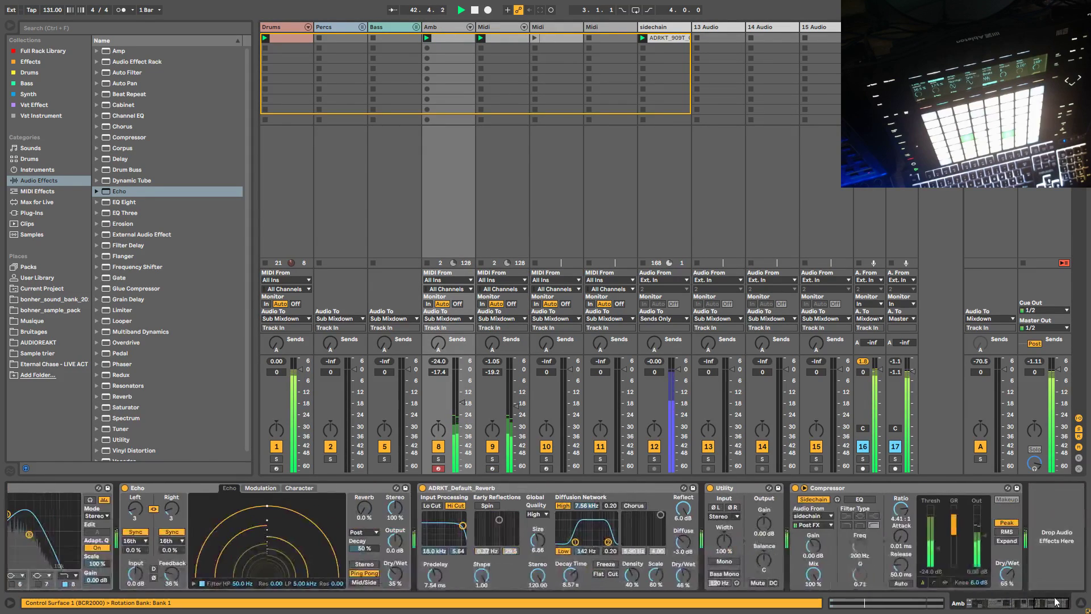
{"action": "left_click", "coordinate": [838, 491]}
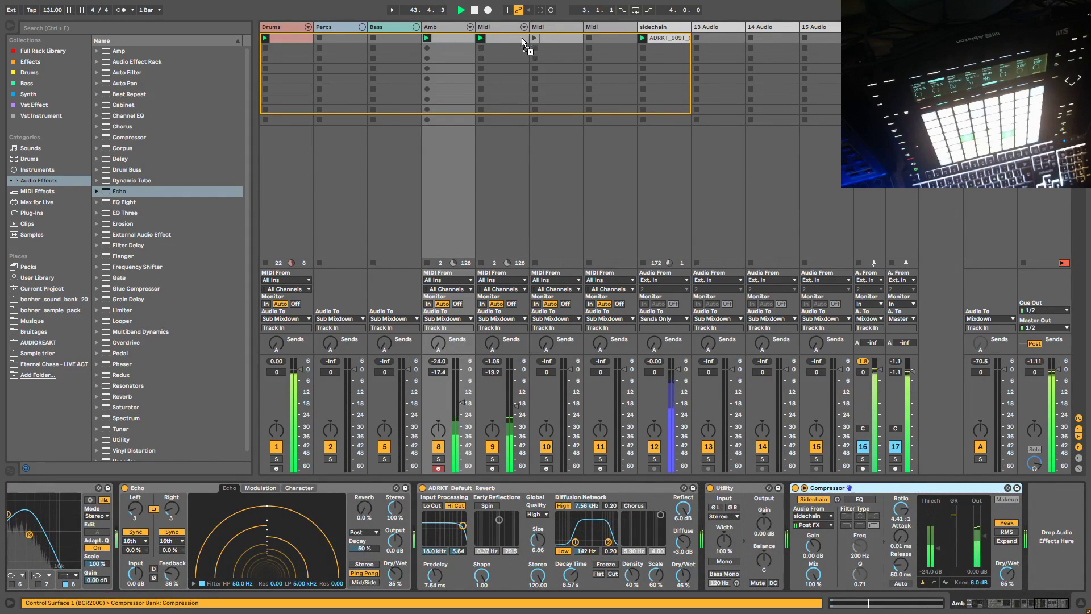
{"action": "left_click", "coordinate": [505, 33]}
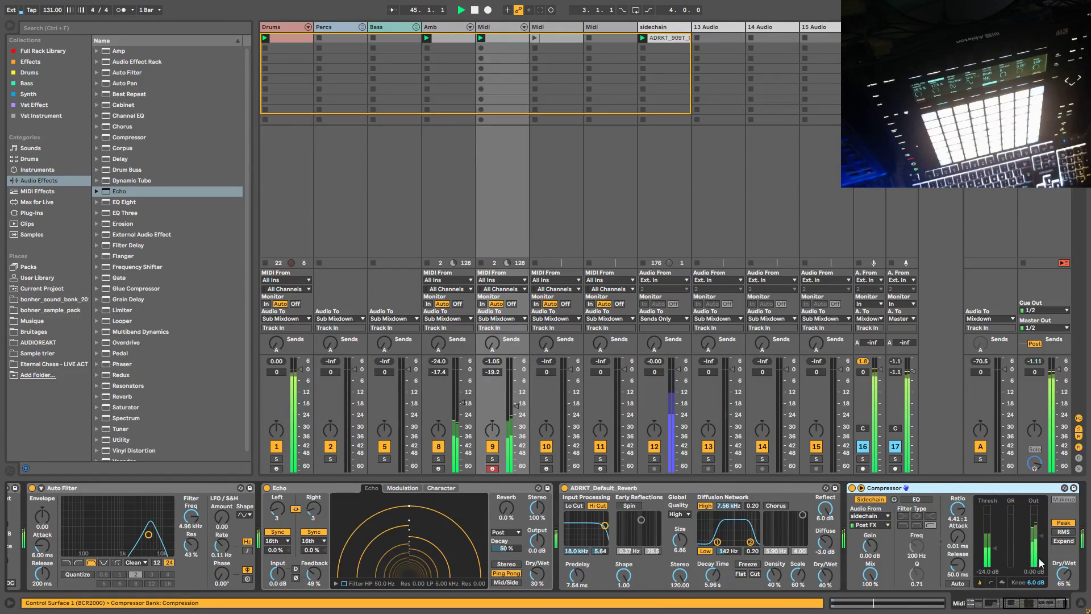
{"action": "left_click_drag", "start_coordinate": [998, 564], "coordinate": [994, 546]}
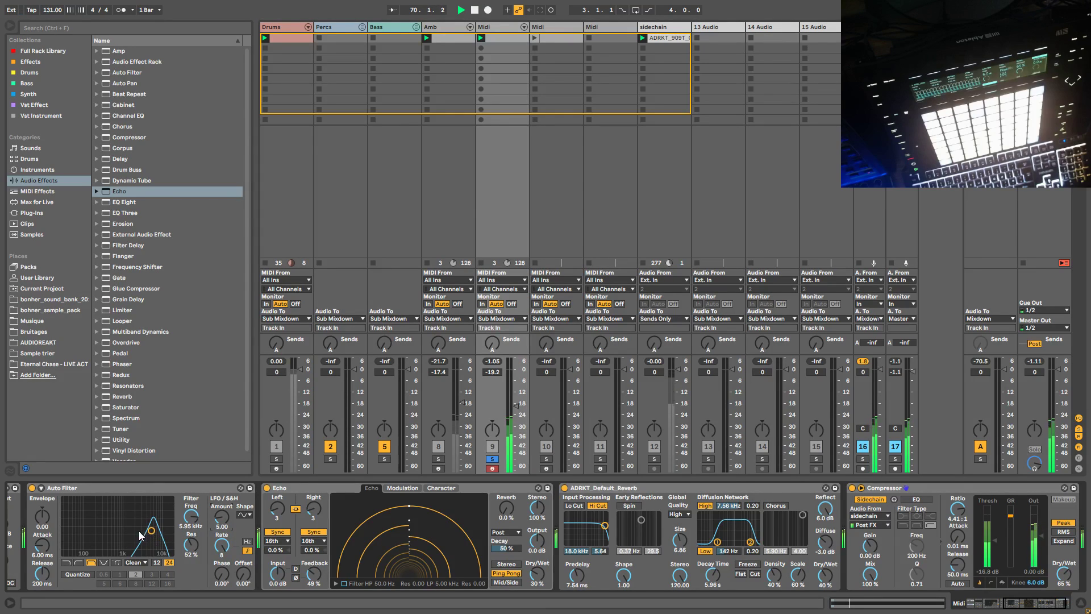
Step: Tune the noise track's Auto Filter to about 5.95 kHz with 52 % resonance and choose the 12 dB slope
{"action": "left_click_drag", "start_coordinate": [154, 534], "coordinate": [151, 531]}
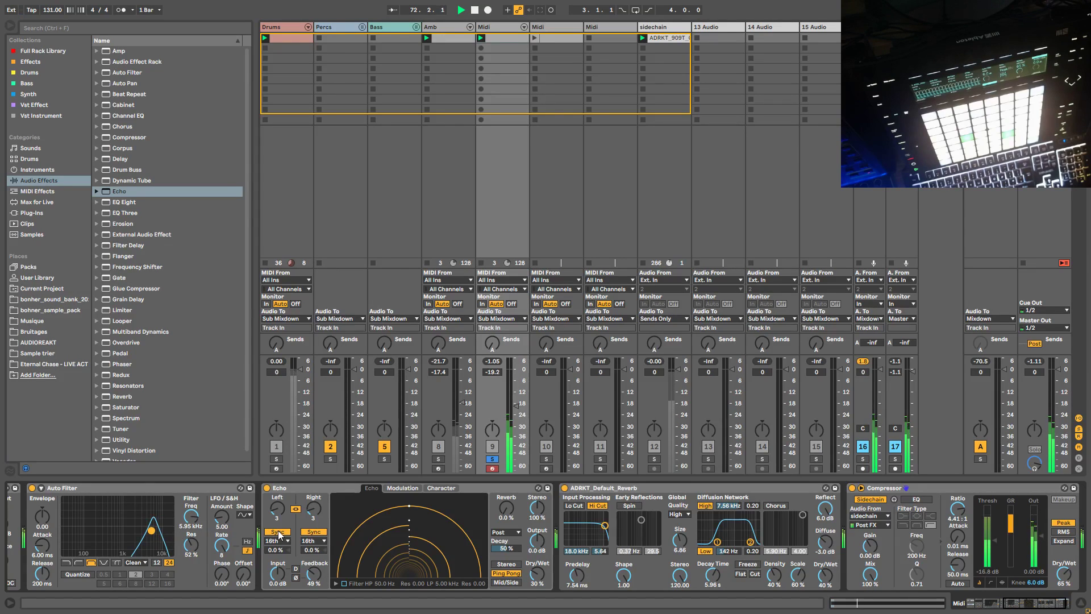
{"action": "left_click", "coordinate": [157, 562]}
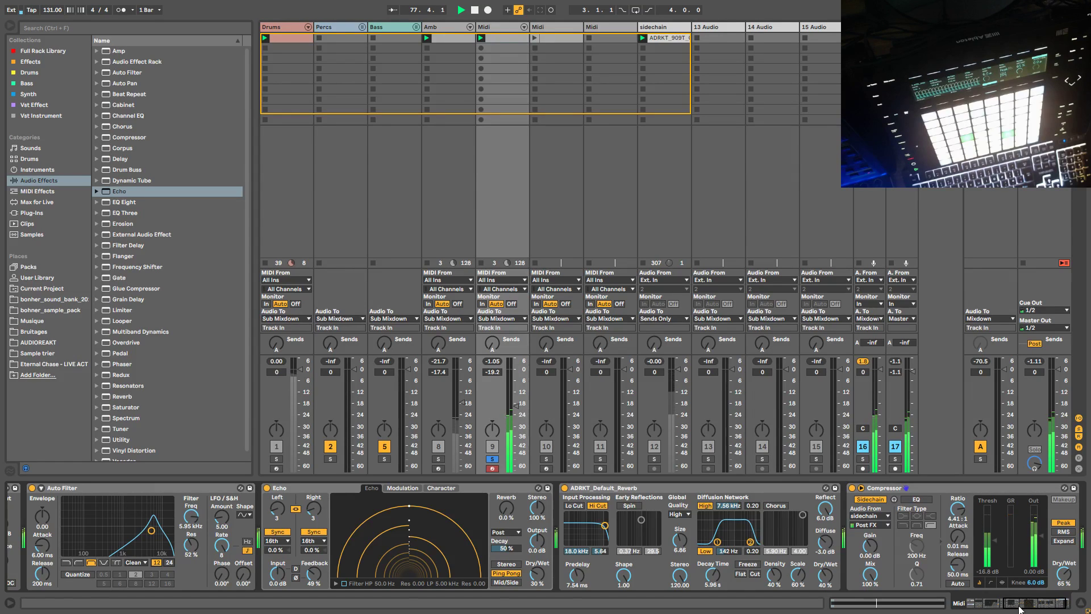
Step: Audition the Amb and noise layers with solo and mute, setting the noise track's volume to -25.2 dB
{"action": "left_click_drag", "start_coordinate": [1016, 605], "coordinate": [981, 607]}
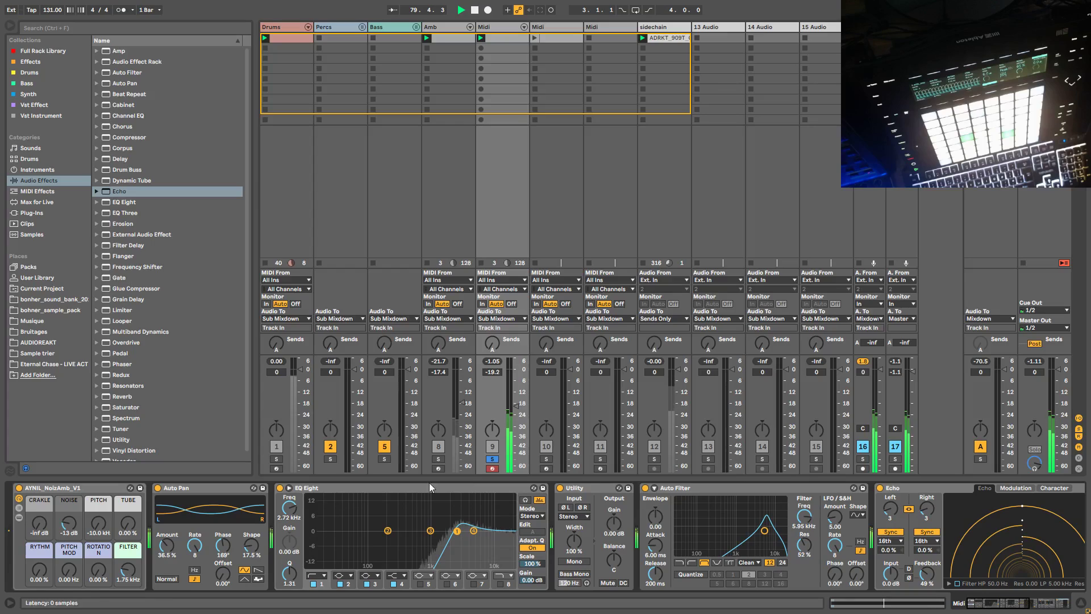
{"action": "left_click", "coordinate": [439, 459]}
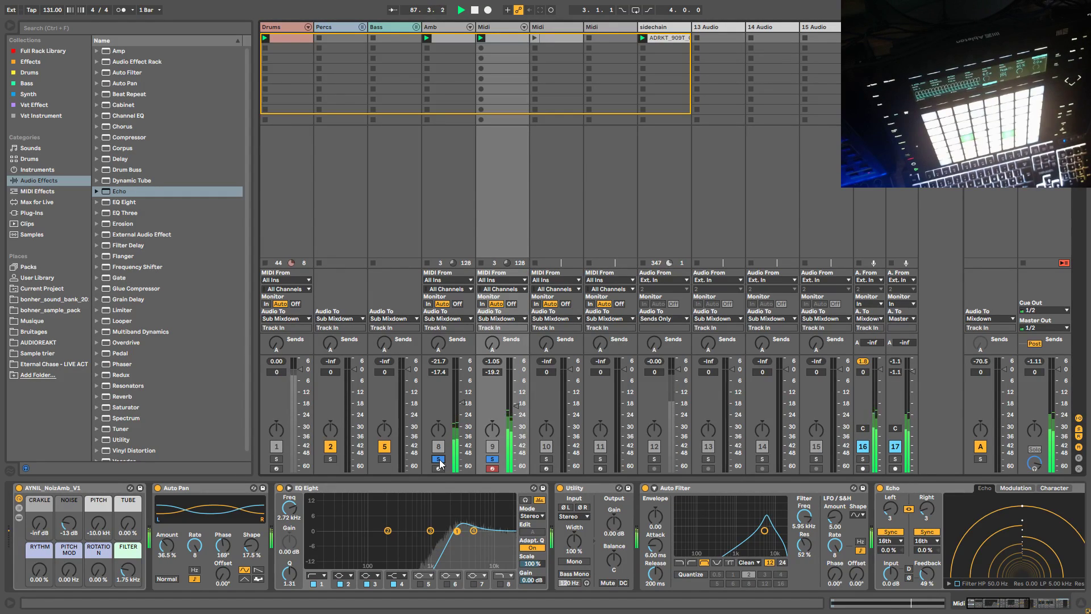
{"action": "left_click", "coordinate": [439, 459]}
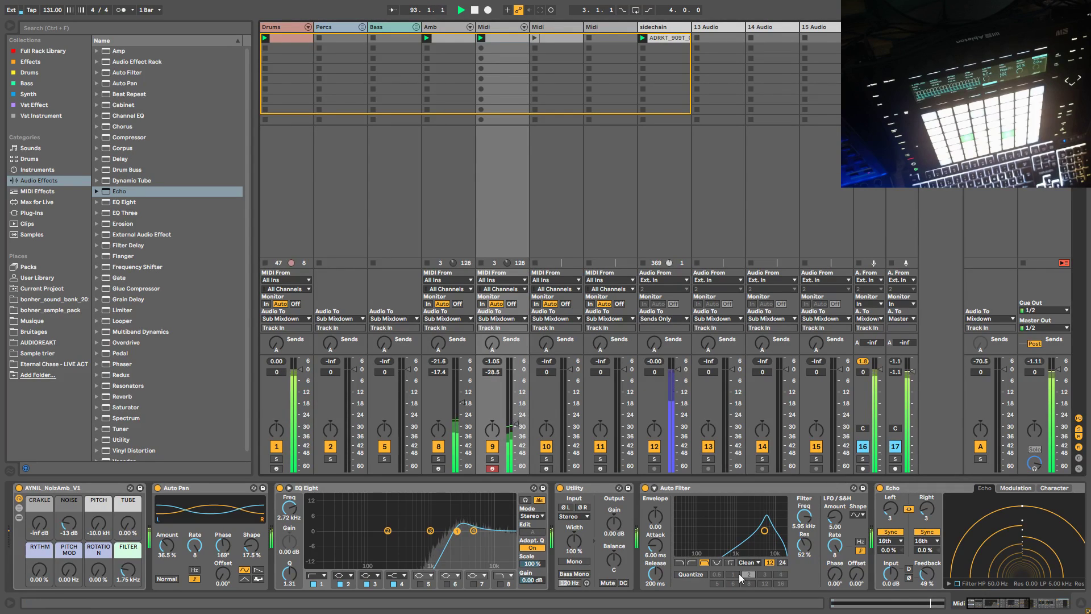
{"action": "left_click", "coordinate": [438, 446]}
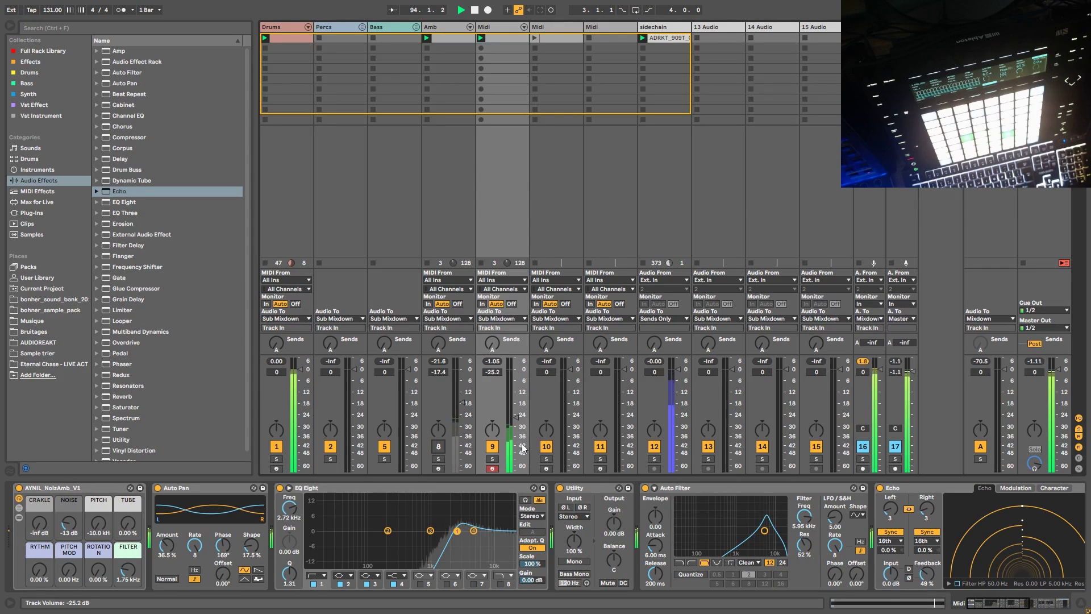
{"action": "left_click", "coordinate": [493, 446]}
{"action": "left_click", "coordinate": [493, 447]}
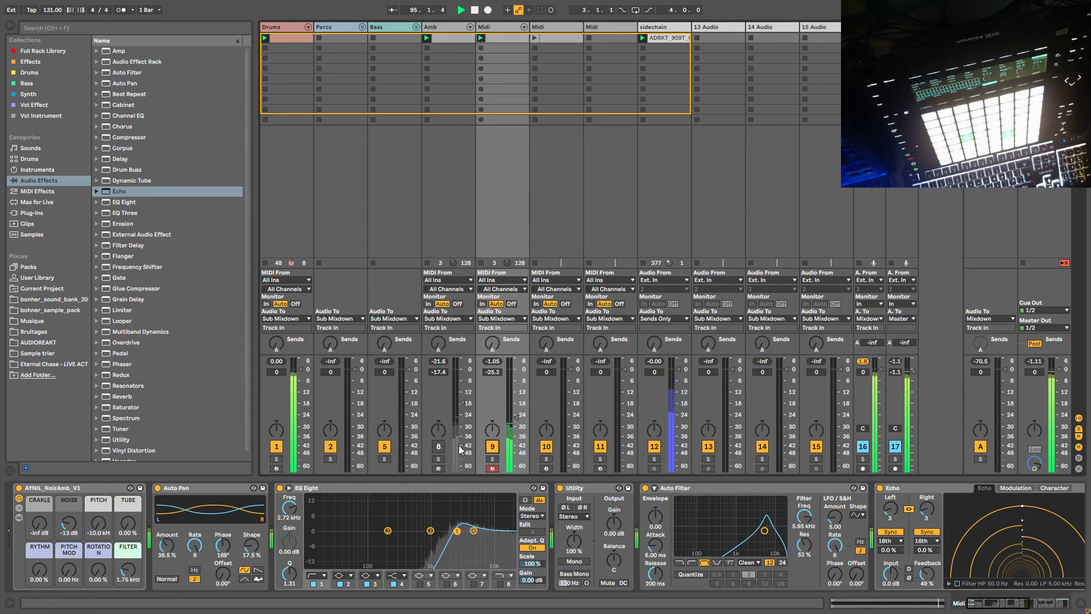
{"action": "left_click", "coordinate": [439, 448]}
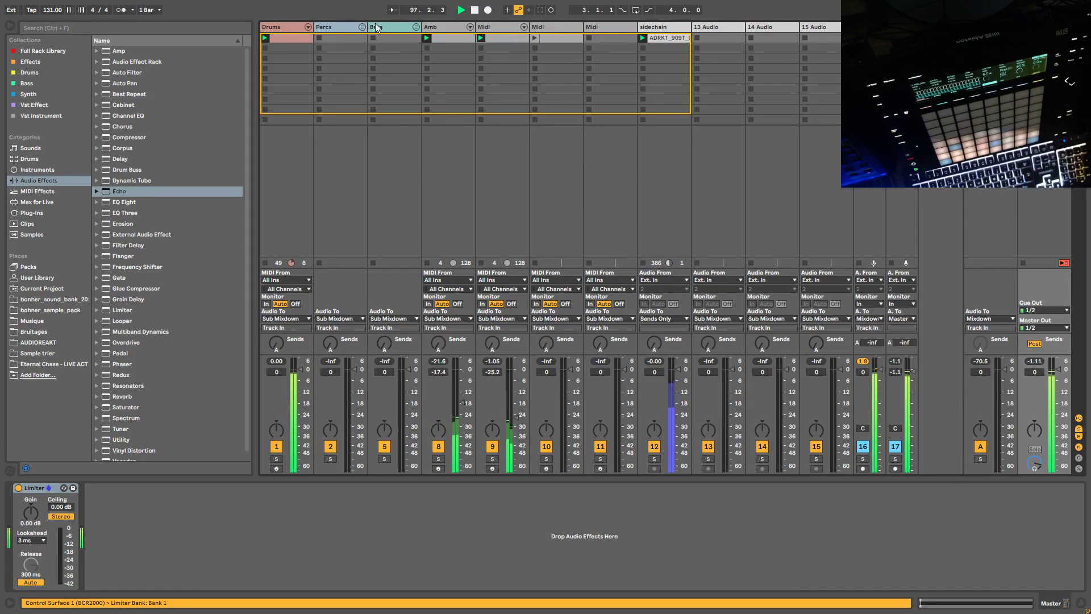
Step: On the noise track, lower the Compressor's Dry/Wet to 54 % and the Auto Pan amount to 21.4 %
{"action": "left_click", "coordinate": [294, 29]}
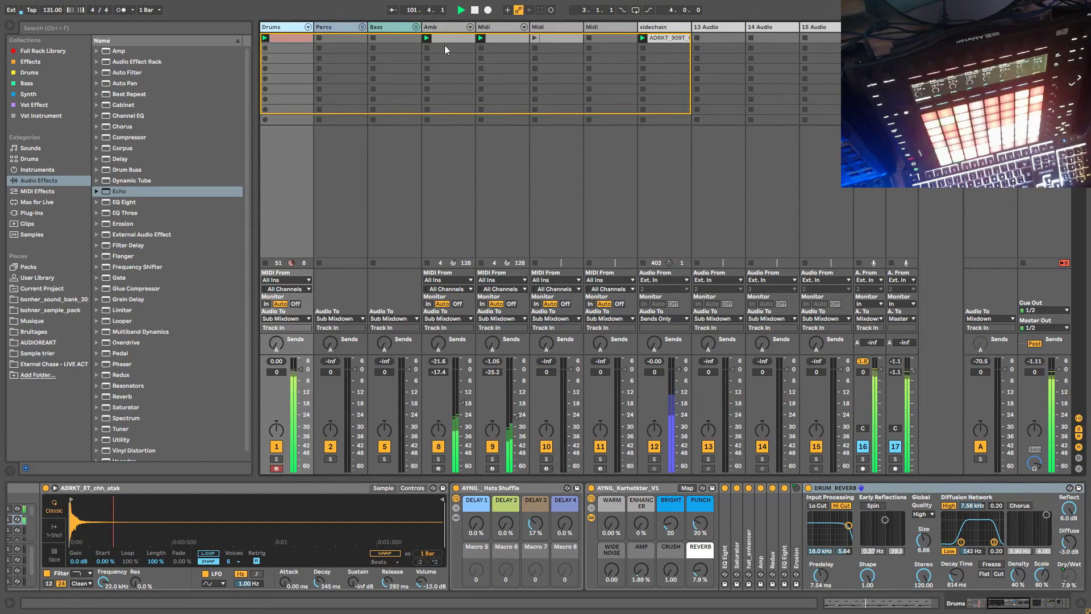
{"action": "left_click", "coordinate": [496, 30]}
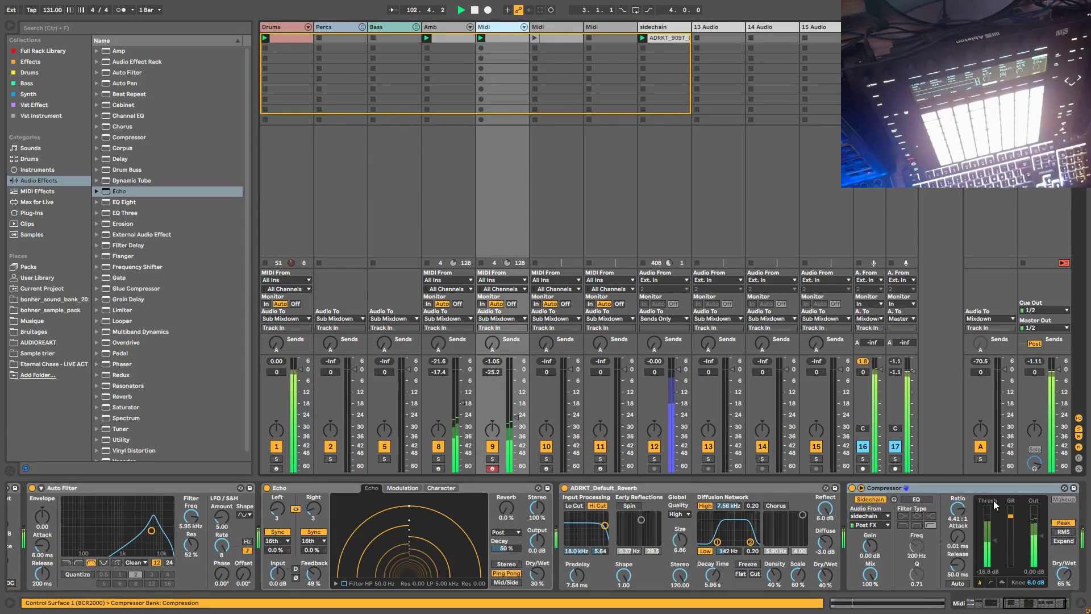
{"action": "left_click", "coordinate": [1029, 605]}
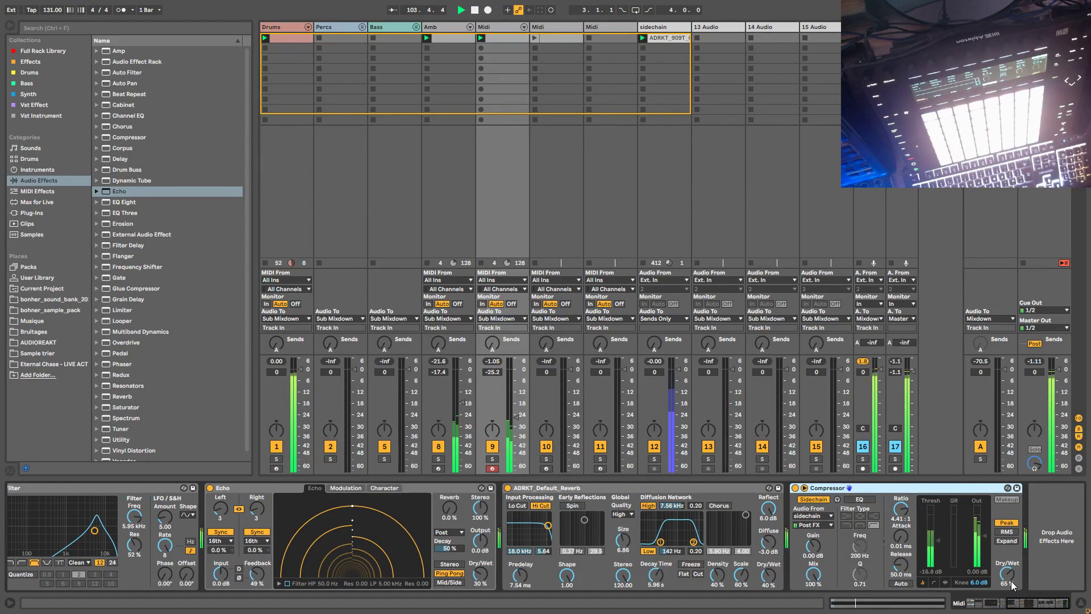
{"action": "left_click", "coordinate": [1012, 606]}
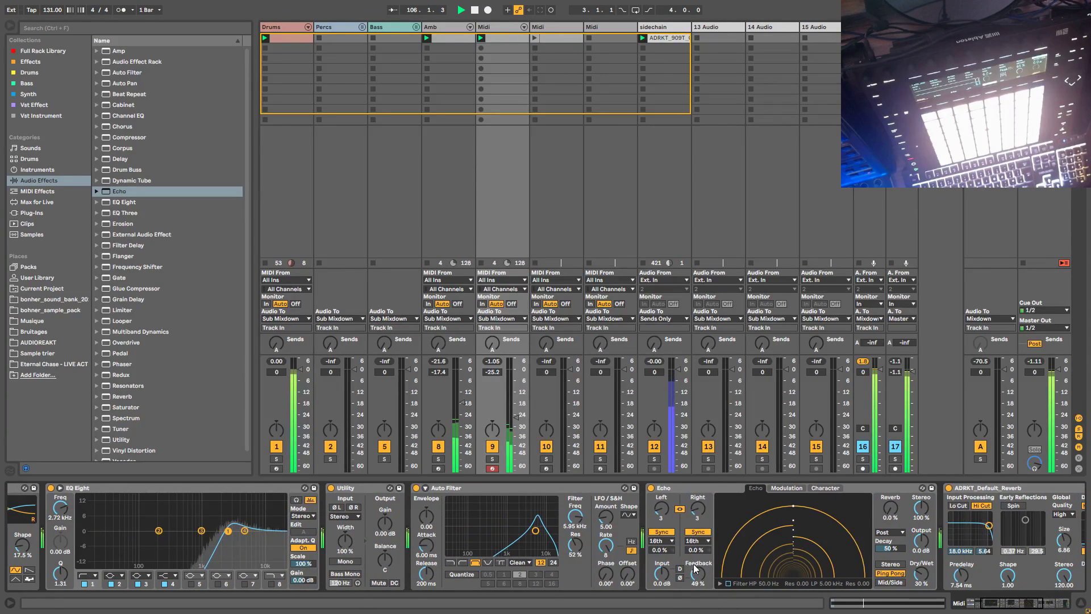
{"action": "left_click", "coordinate": [1010, 607]}
{"action": "left_click_drag", "start_coordinate": [167, 546], "coordinate": [167, 554]}
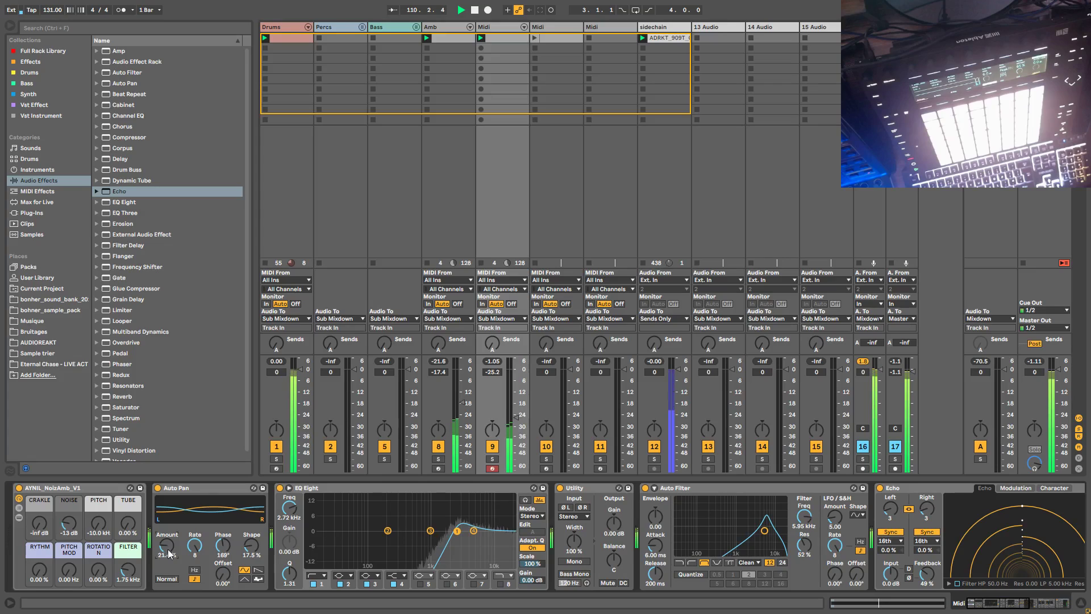
Step: Solo the noise track and set its Compressor's sidechain source to the Drums track
{"action": "left_click", "coordinate": [492, 460]}
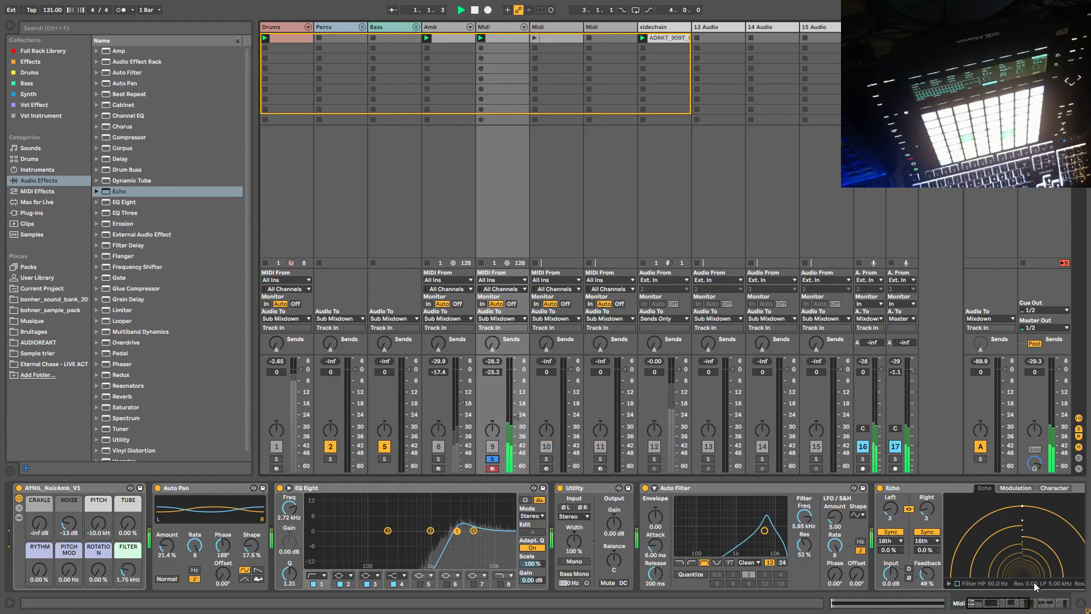
{"action": "scroll", "coordinate": [966, 540], "scroll_direction": "down", "scroll_amount": 5}
{"action": "left_click", "coordinate": [822, 515]}
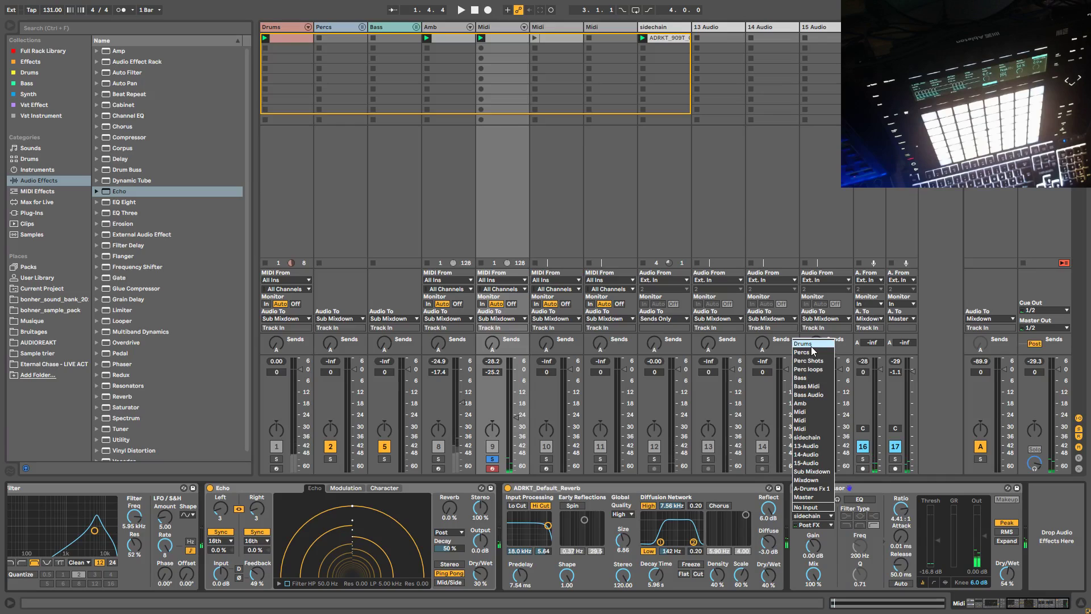
{"action": "left_click", "coordinate": [812, 344]}
{"action": "left_click", "coordinate": [821, 519]}
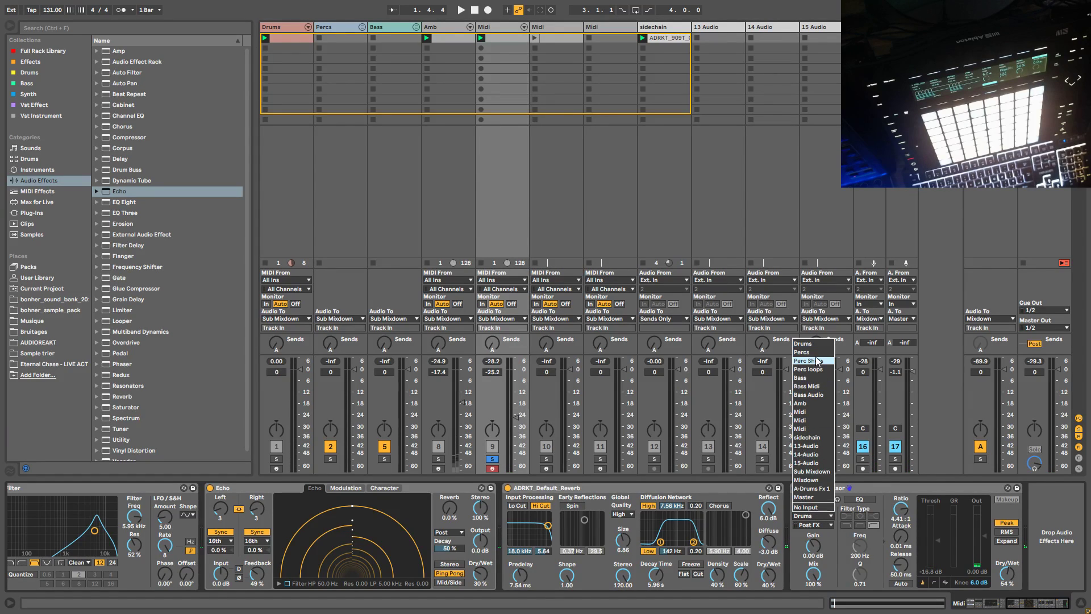
{"action": "left_click", "coordinate": [822, 527]}
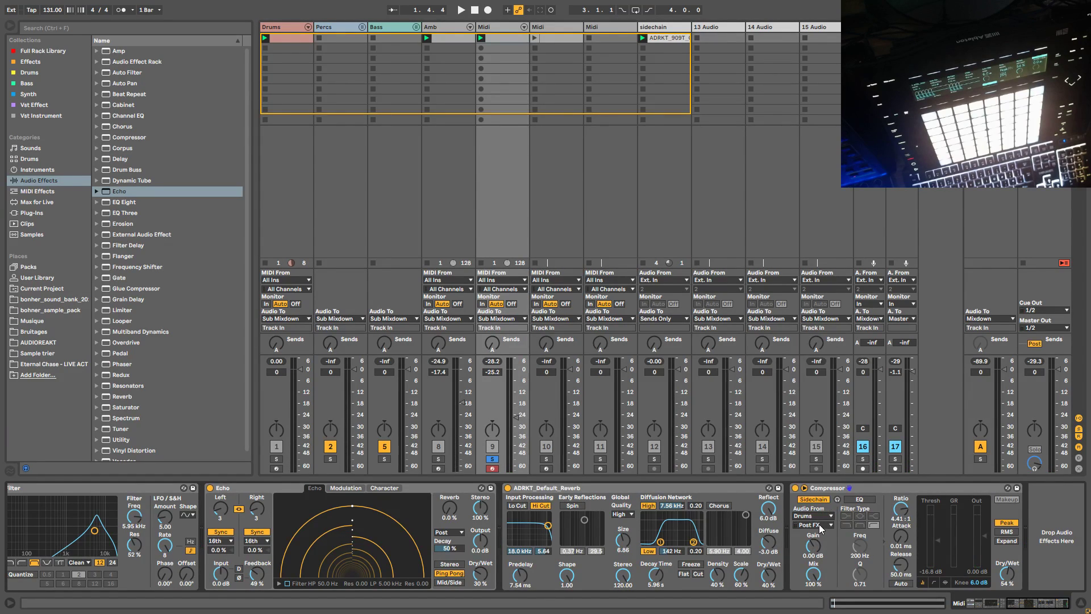
Step: Set the sidechain tap point to the Drum Rack's ADRKT ET tom vut chain, Pre FX
{"action": "left_click", "coordinate": [823, 528]}
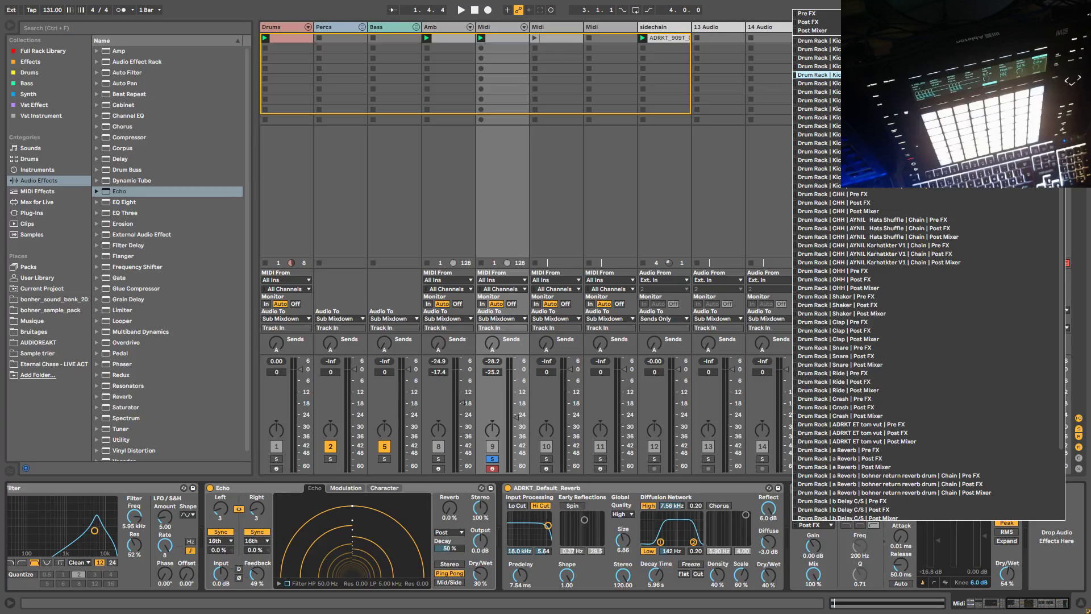
{"action": "scroll", "coordinate": [868, 440], "scroll_direction": "down", "scroll_amount": 1}
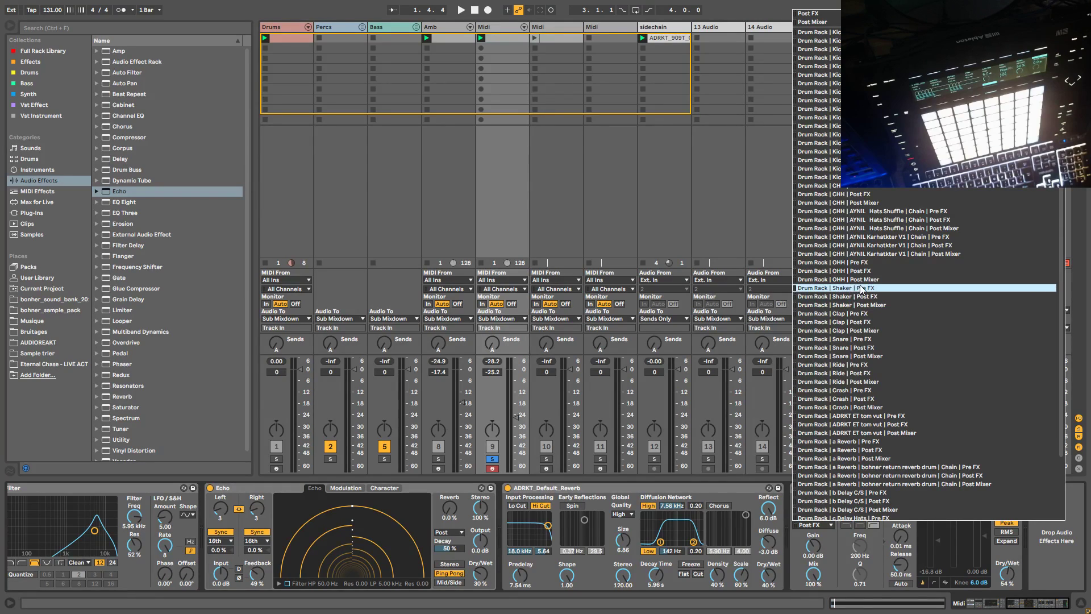
{"action": "left_click", "coordinate": [855, 416]}
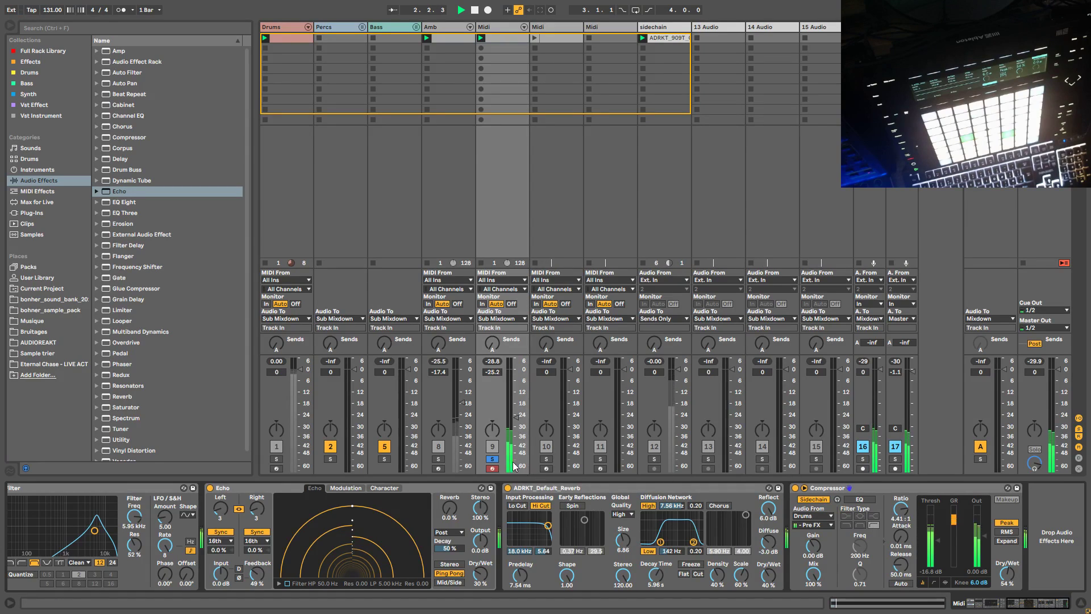
Step: Enable the Compressor's sidechain EQ and set its filter frequency to 375 Hz
{"action": "left_click", "coordinate": [852, 500]}
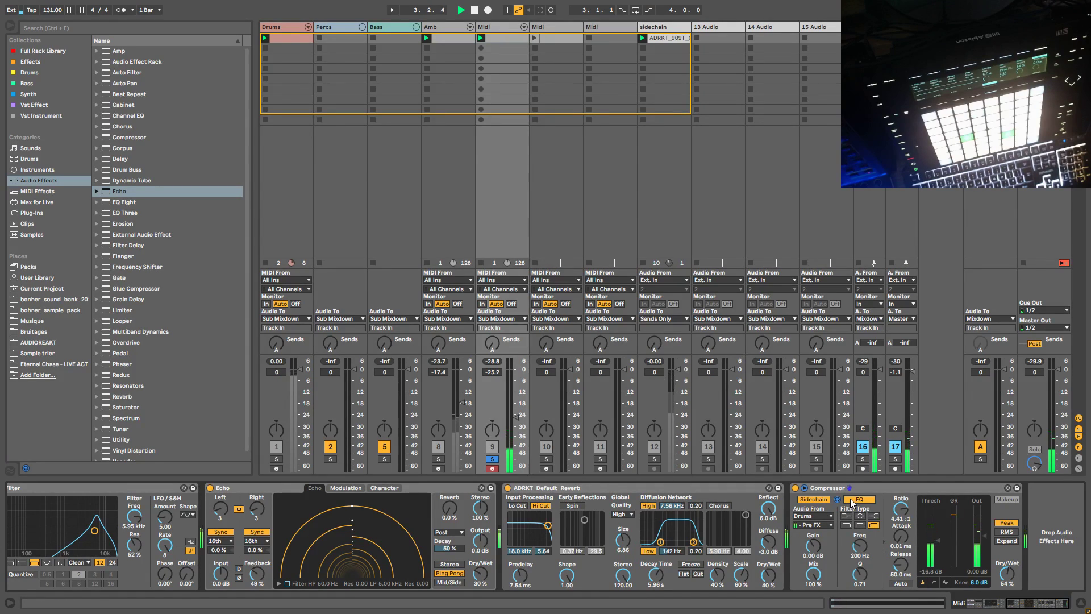
{"action": "left_click_drag", "start_coordinate": [860, 544], "coordinate": [860, 518]}
Step: Set the sidechain tap point to ADRKT ET tom vut Post FX, with the threshold at -21.9 dB and a higher Compressor Dry/Wet
{"action": "left_click", "coordinate": [831, 525]}
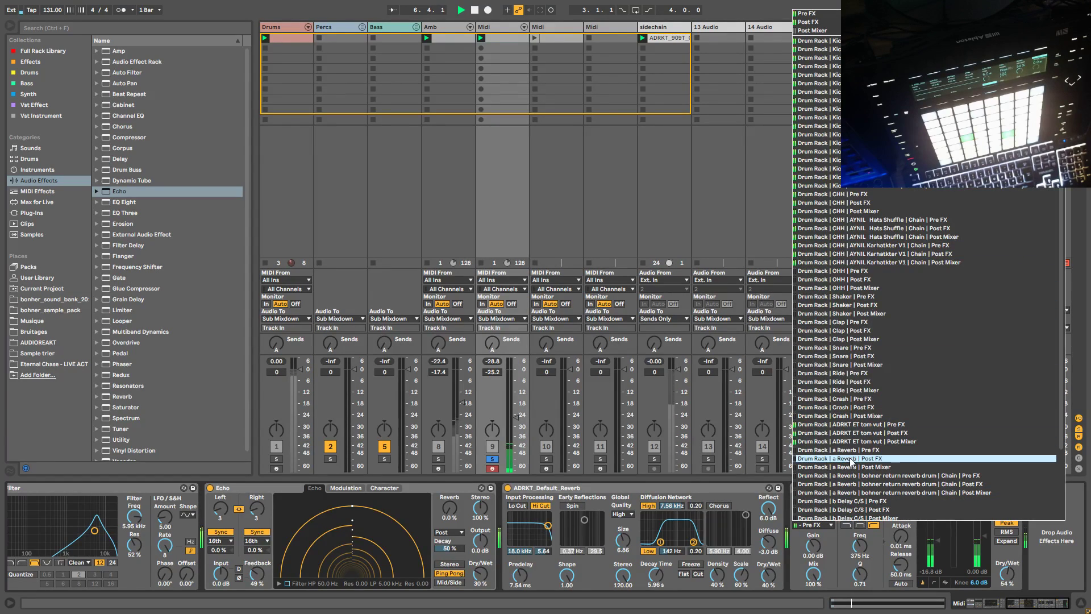
{"action": "left_click", "coordinate": [852, 433]}
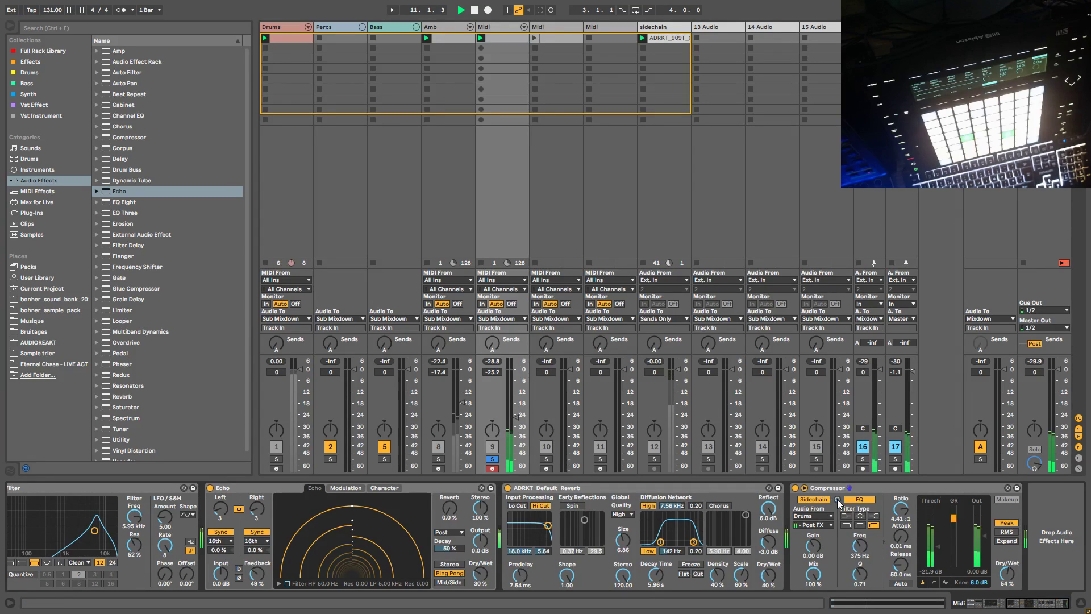
{"action": "left_click_drag", "start_coordinate": [1007, 574], "coordinate": [1006, 535]}
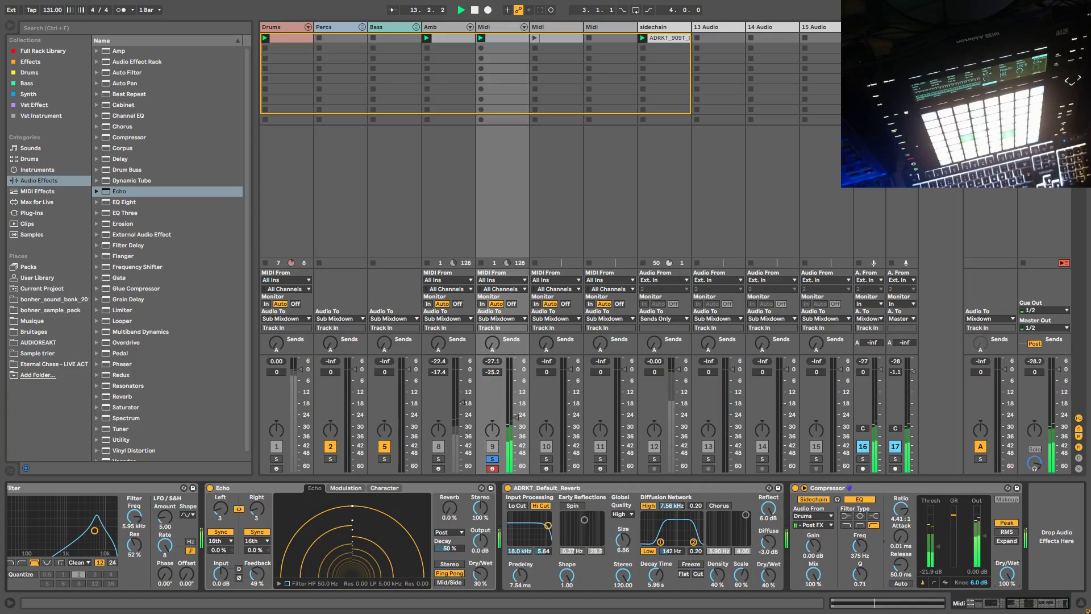
Step: Unsolo the noise track and solo the Drums track together with its ADRKT_ET_tom_vut pad
{"action": "left_click", "coordinate": [493, 459]}
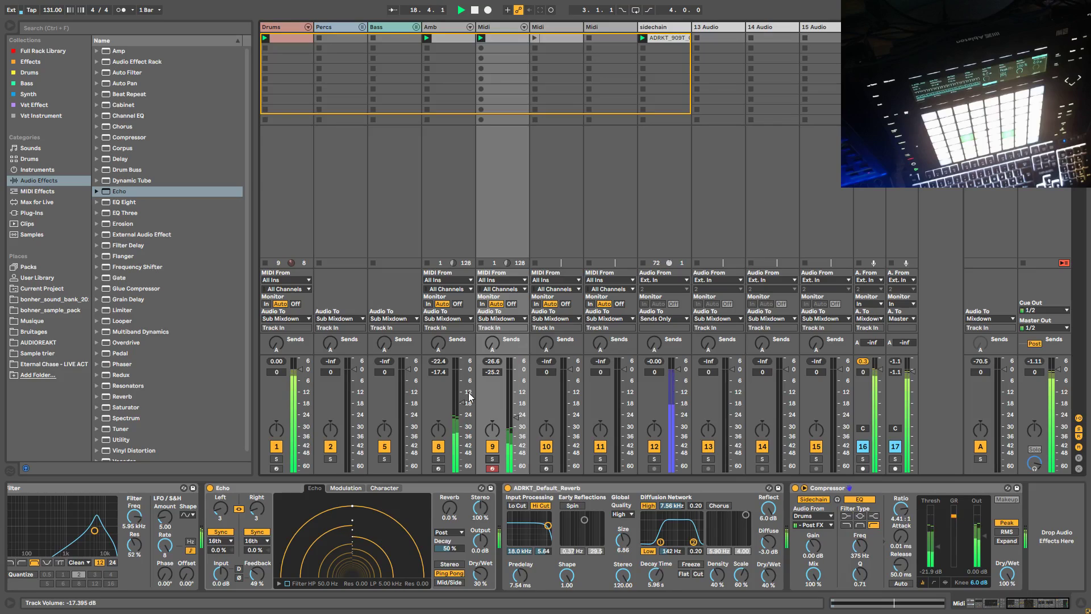
{"action": "left_click", "coordinate": [274, 28]}
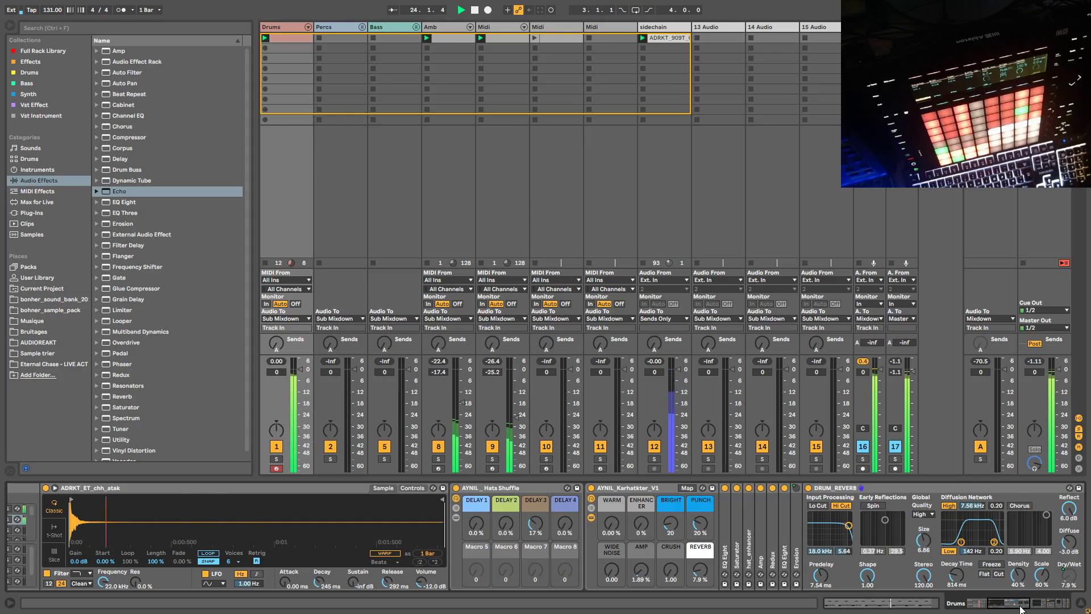
{"action": "left_click_drag", "start_coordinate": [1015, 607], "coordinate": [995, 607]}
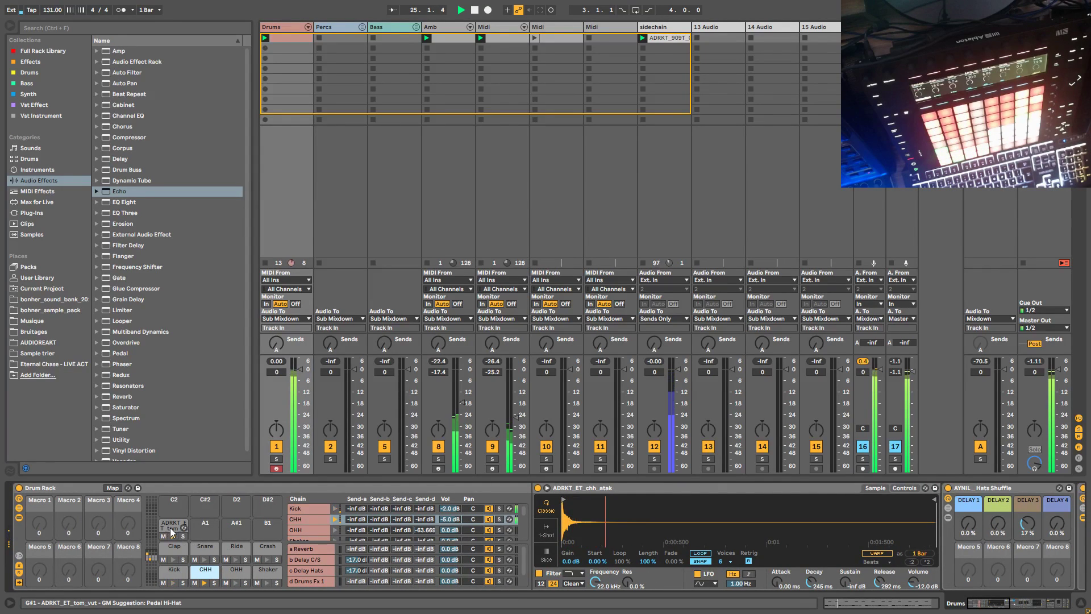
{"action": "left_click", "coordinate": [184, 537]}
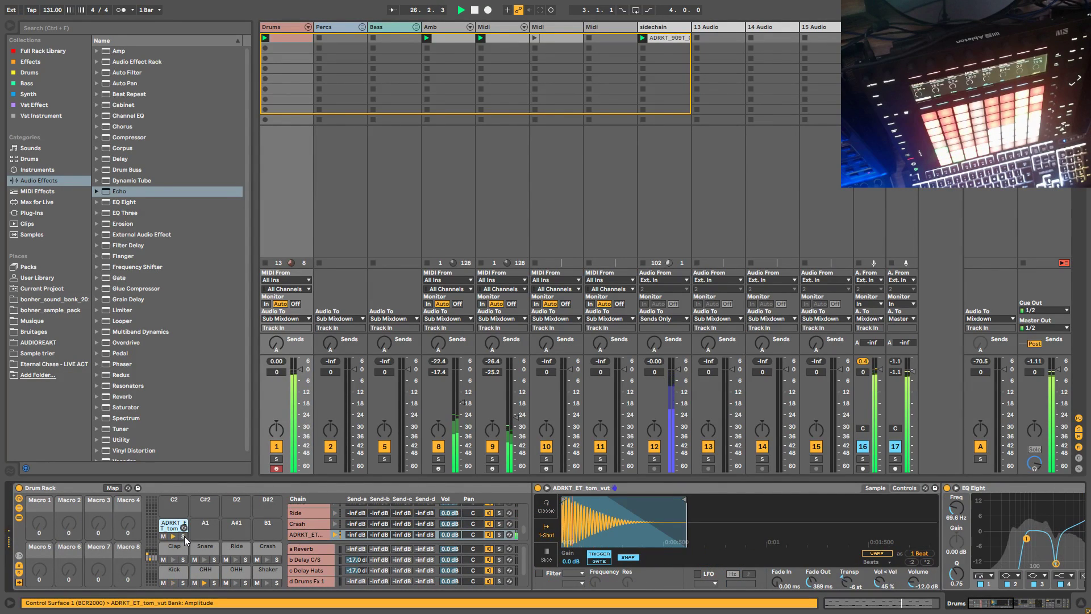
{"action": "left_click", "coordinate": [277, 459]}
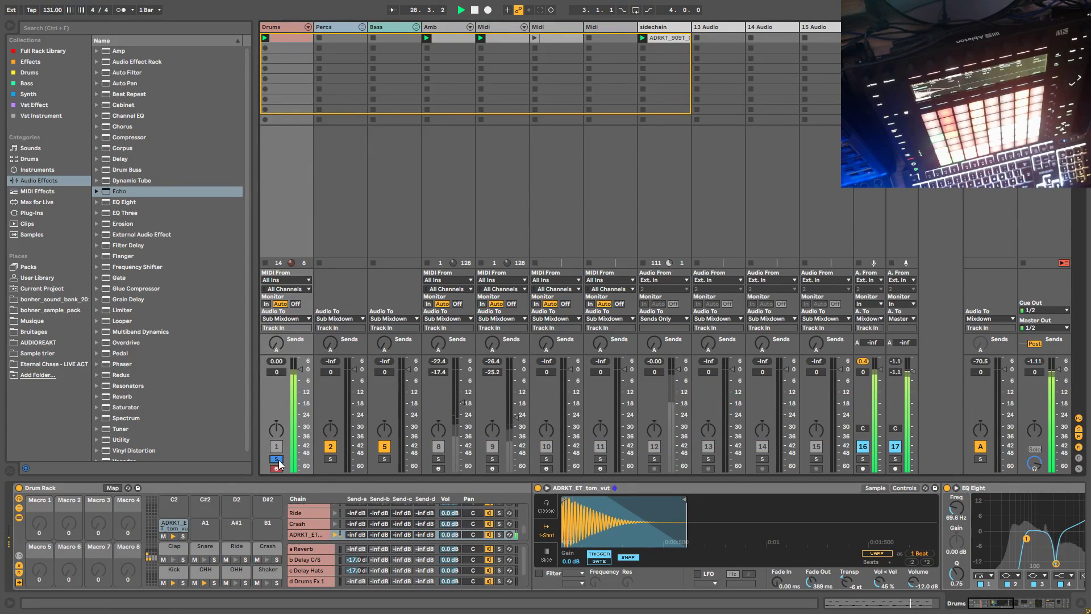
{"action": "left_click", "coordinate": [183, 536]}
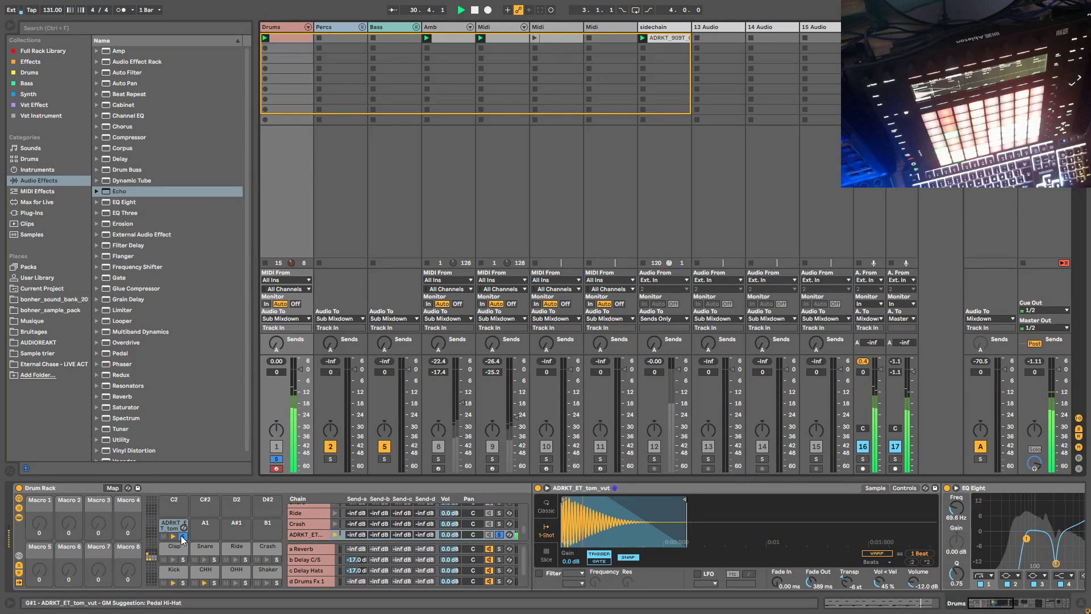
Step: Enable band 5 in the tom's EQ Eight and set it to 8.25 kHz with a gain of 0.62 dB
{"action": "left_click_drag", "start_coordinate": [988, 605], "coordinate": [1013, 610]}
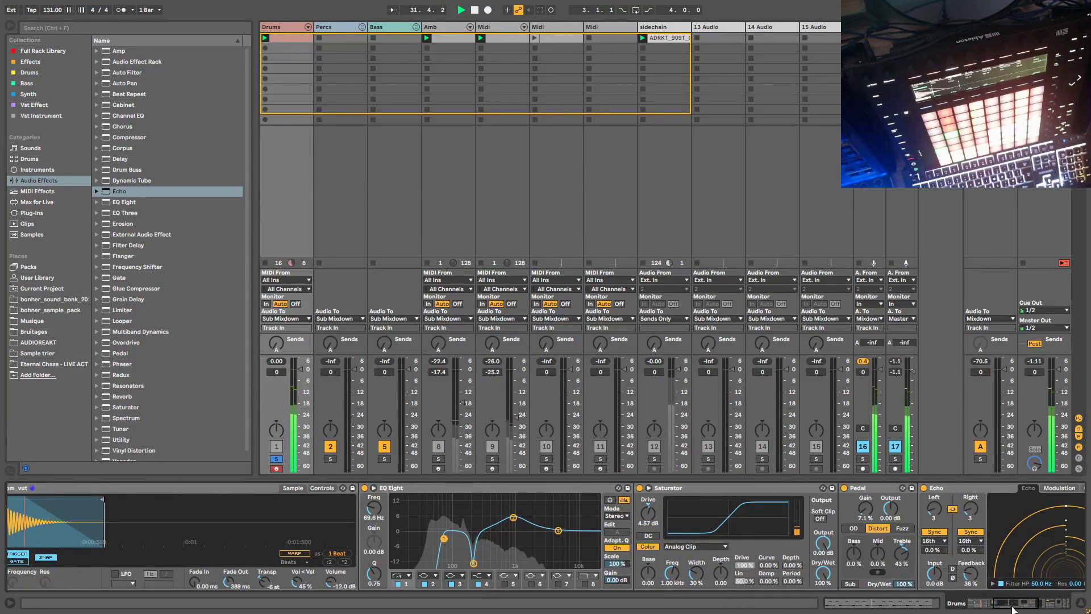
{"action": "left_click", "coordinate": [505, 583]}
{"action": "left_click_drag", "start_coordinate": [548, 531], "coordinate": [571, 529]}
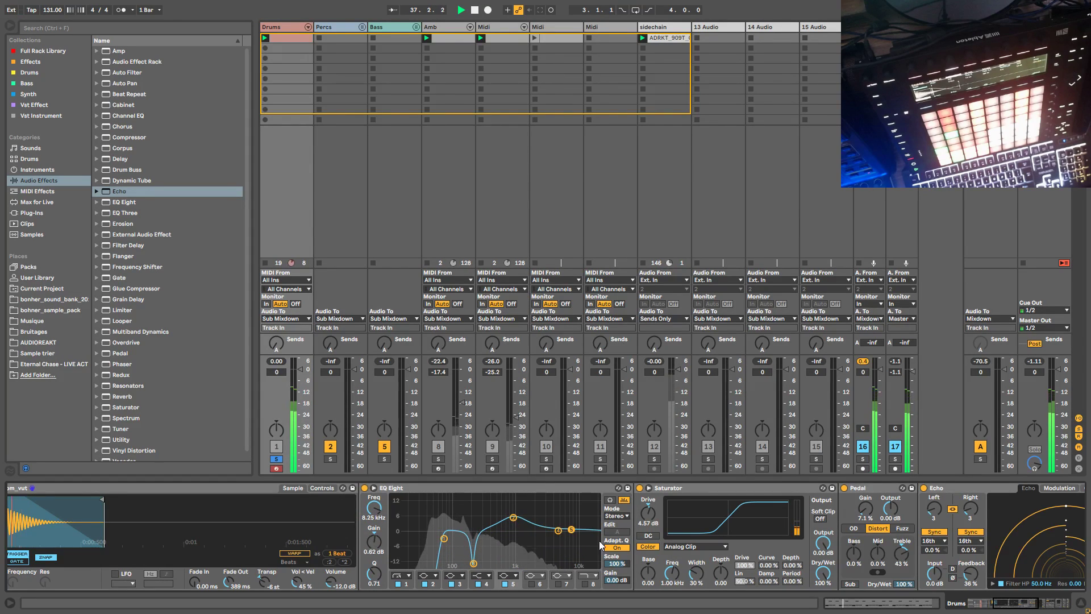
Step: Unsolo the tom pad and the Drums track, and set the tom sample's Fade In to 59.3 ms
{"action": "mouse_move", "coordinate": [988, 604]}
{"action": "left_mouse_down"}
{"action": "mouse_move", "coordinate": [1026, 607]}
{"action": "mouse_move", "coordinate": [970, 608]}
{"action": "left_mouse_up"}
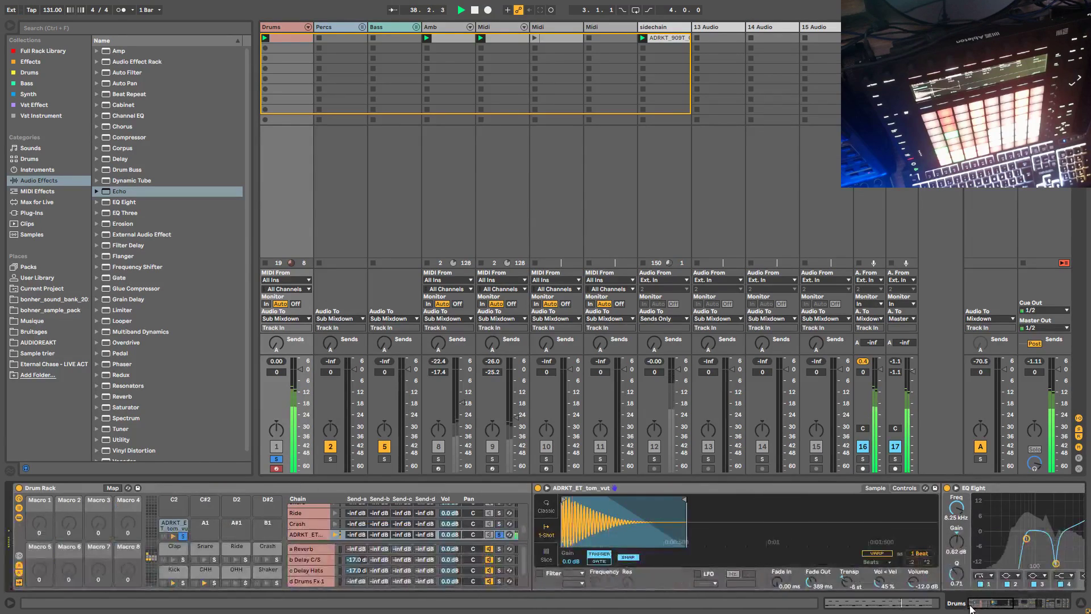
{"action": "left_click_drag", "start_coordinate": [777, 584], "coordinate": [777, 572]}
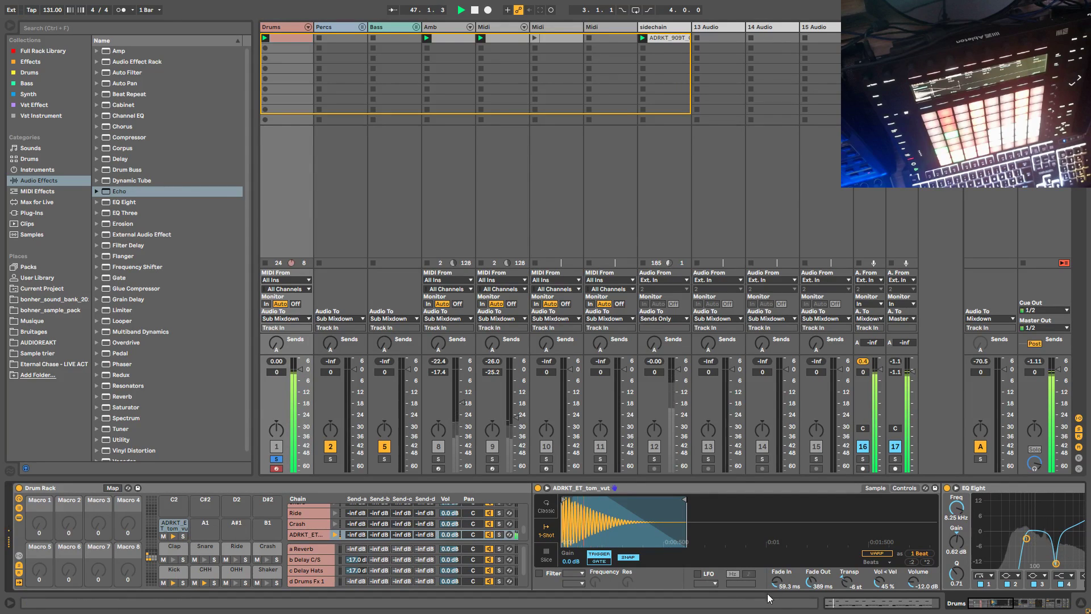
{"action": "left_click_drag", "start_coordinate": [778, 584], "coordinate": [778, 605]}
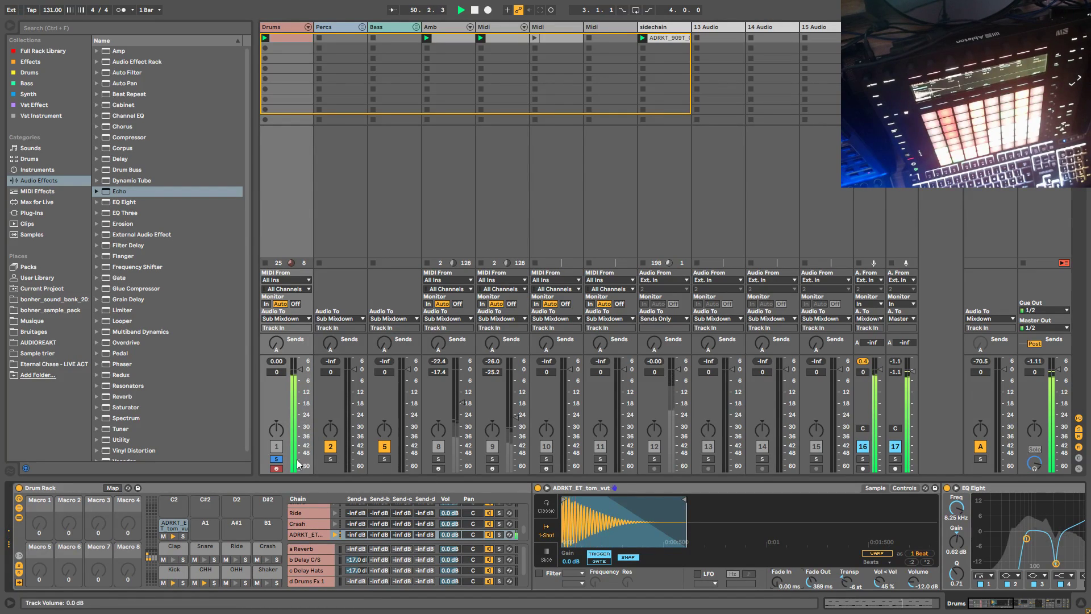
{"action": "left_click", "coordinate": [276, 459]}
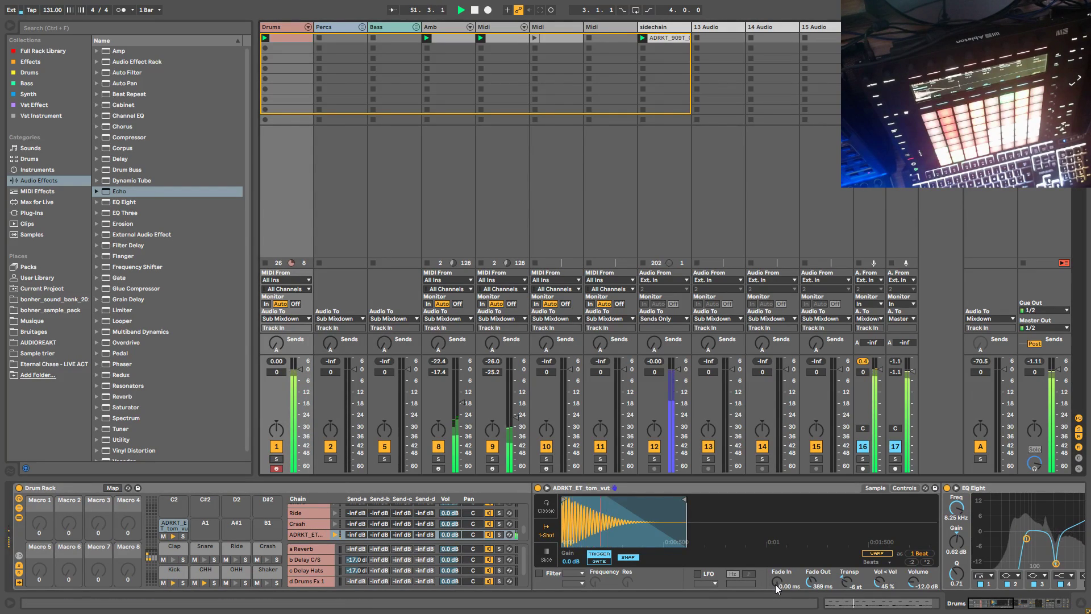
{"action": "left_click_drag", "start_coordinate": [778, 589], "coordinate": [778, 579]}
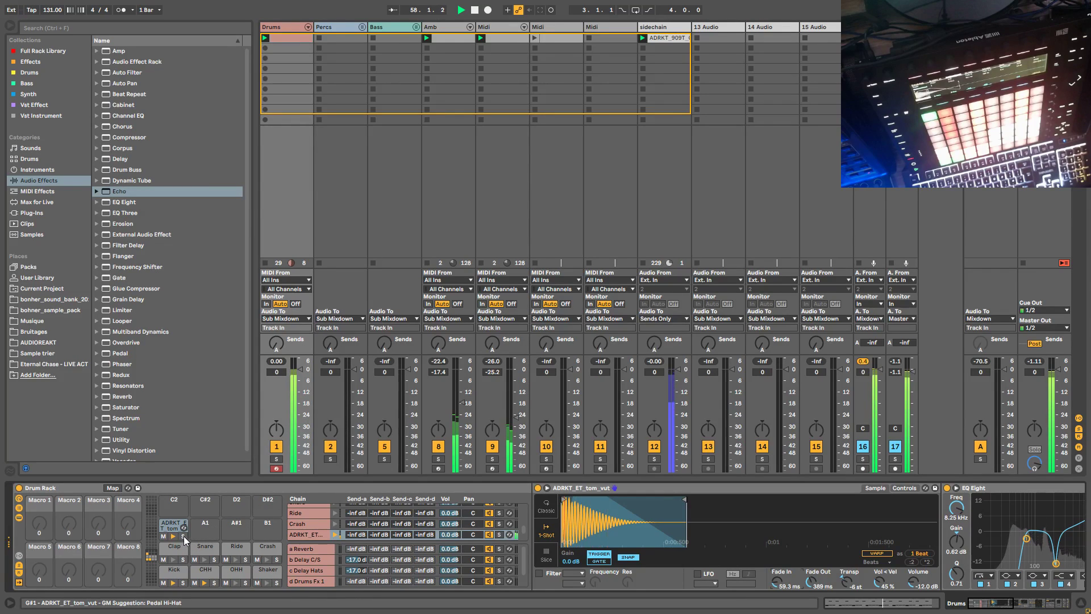
Step: Lower the Amb track to -20.0 dB and the noise track to -30.7 dB, and set the tom's Fade In to 24.4 ms
{"action": "left_click_drag", "start_coordinate": [510, 427], "coordinate": [465, 417]}
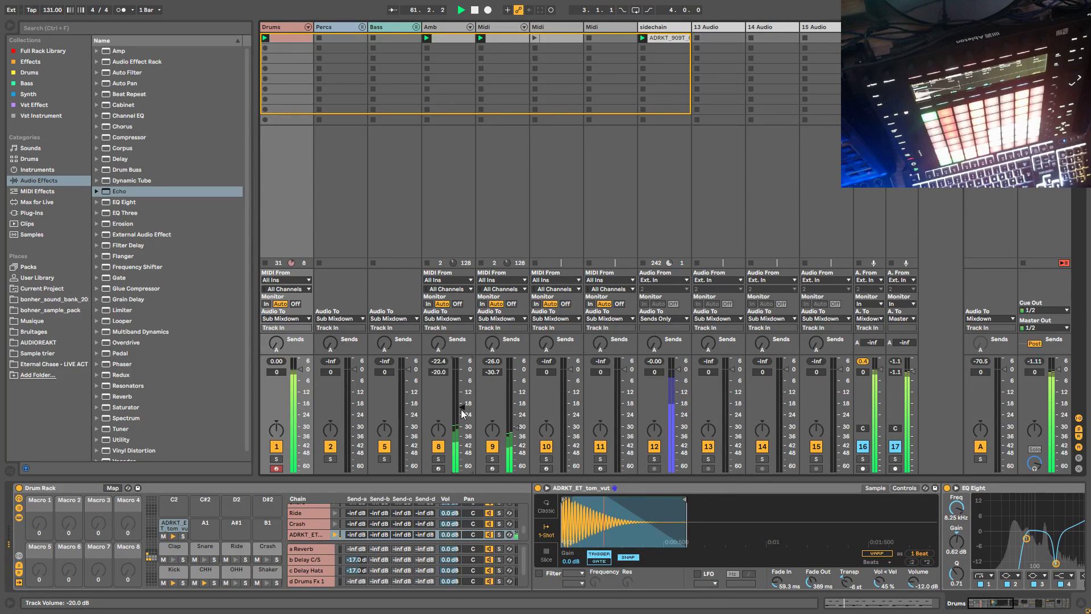
{"action": "left_click_drag", "start_coordinate": [777, 588], "coordinate": [778, 580]}
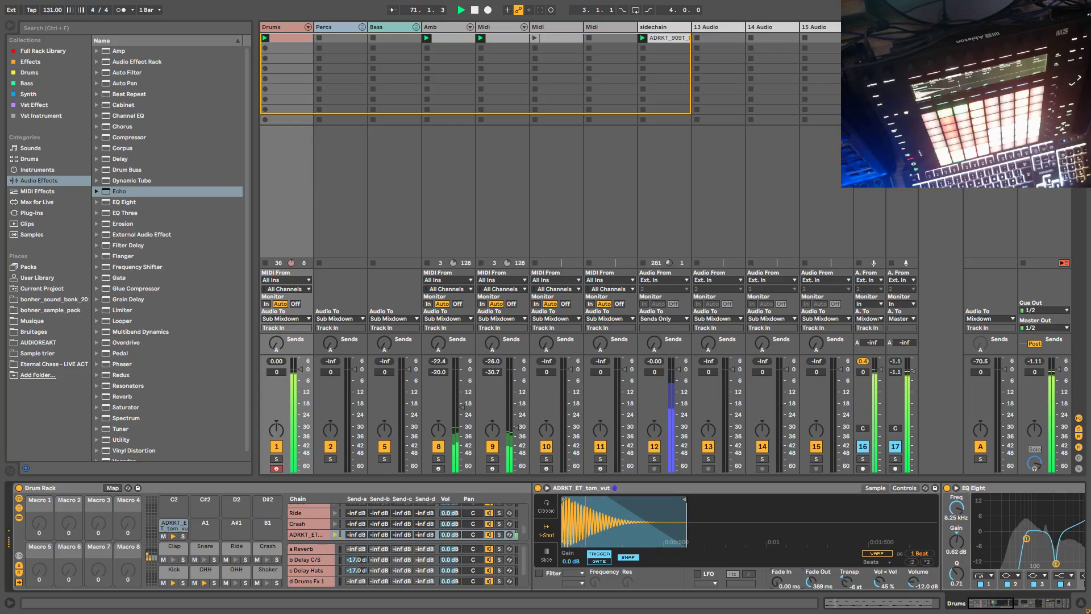
{"action": "left_click_drag", "start_coordinate": [580, 507], "coordinate": [579, 537]}
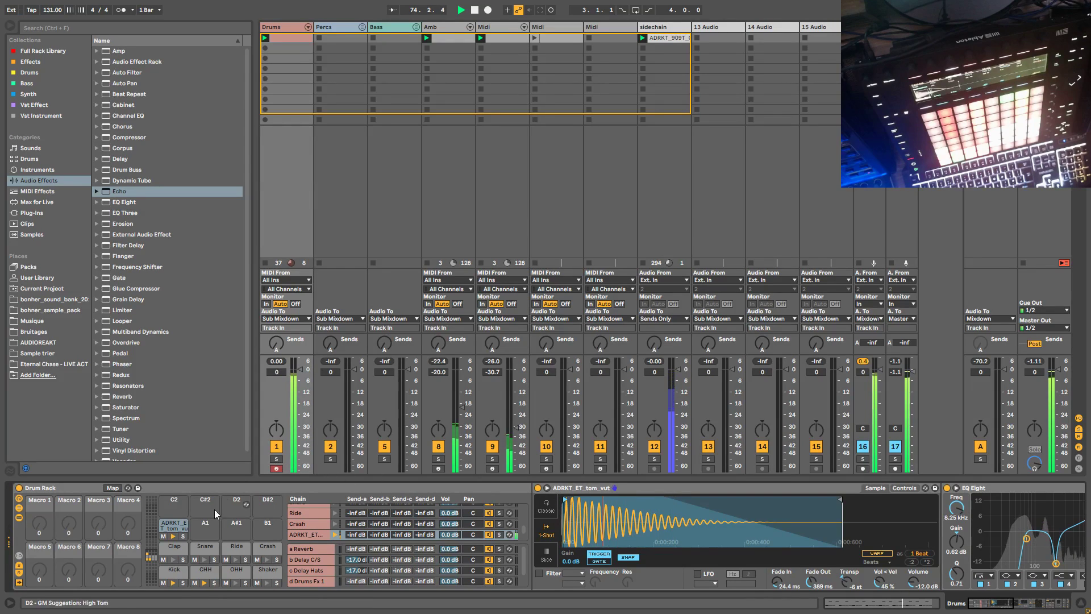
{"action": "left_click", "coordinate": [276, 459]}
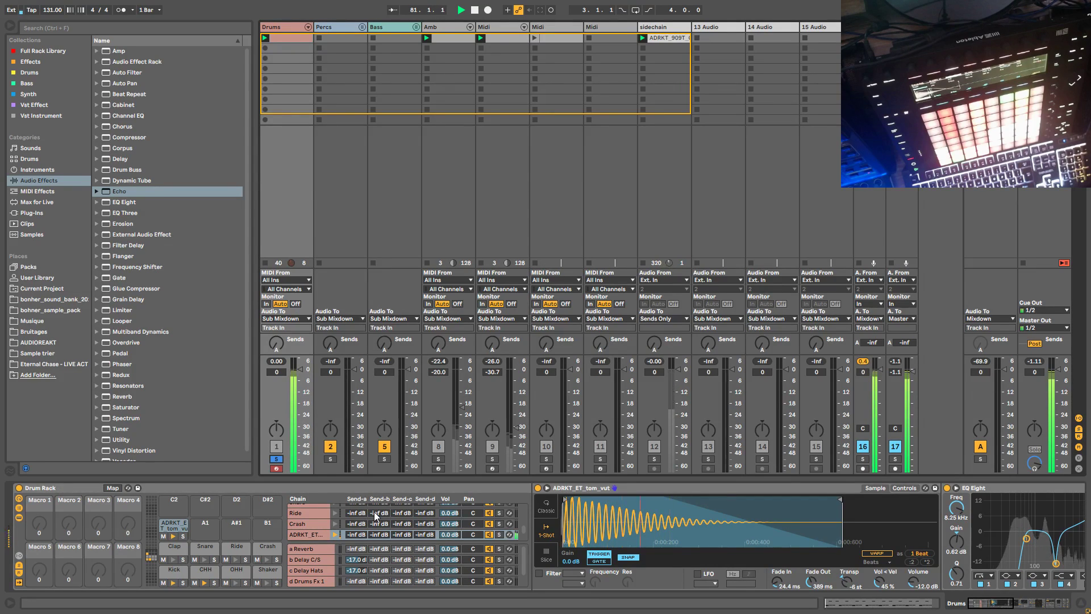
{"action": "left_click", "coordinate": [277, 460]}
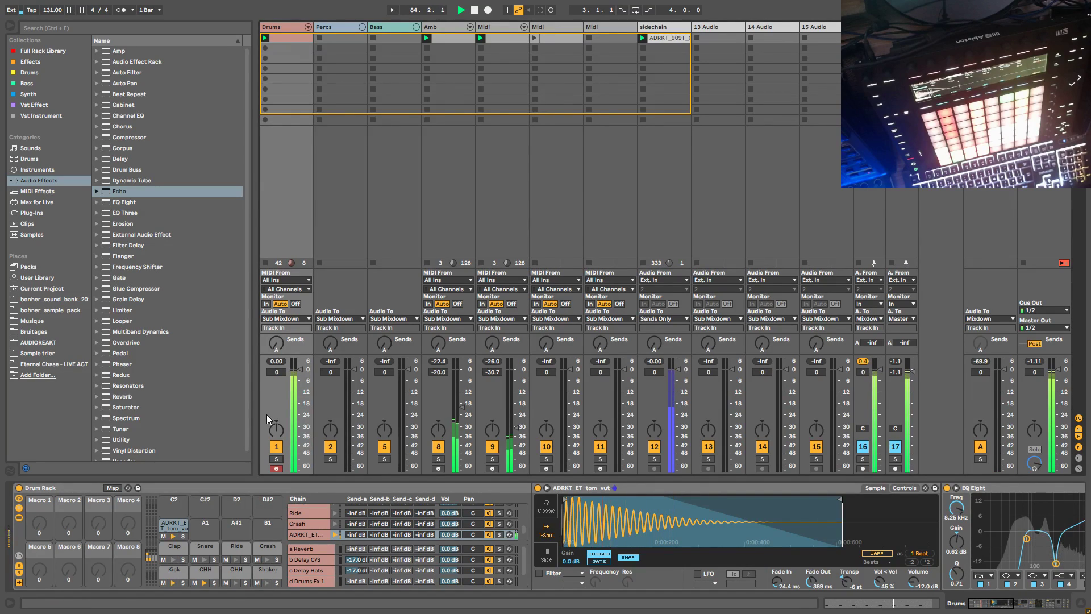
Step: Rename track 9 as Noise and restart playback from the beginning
{"action": "key", "text": "space"}
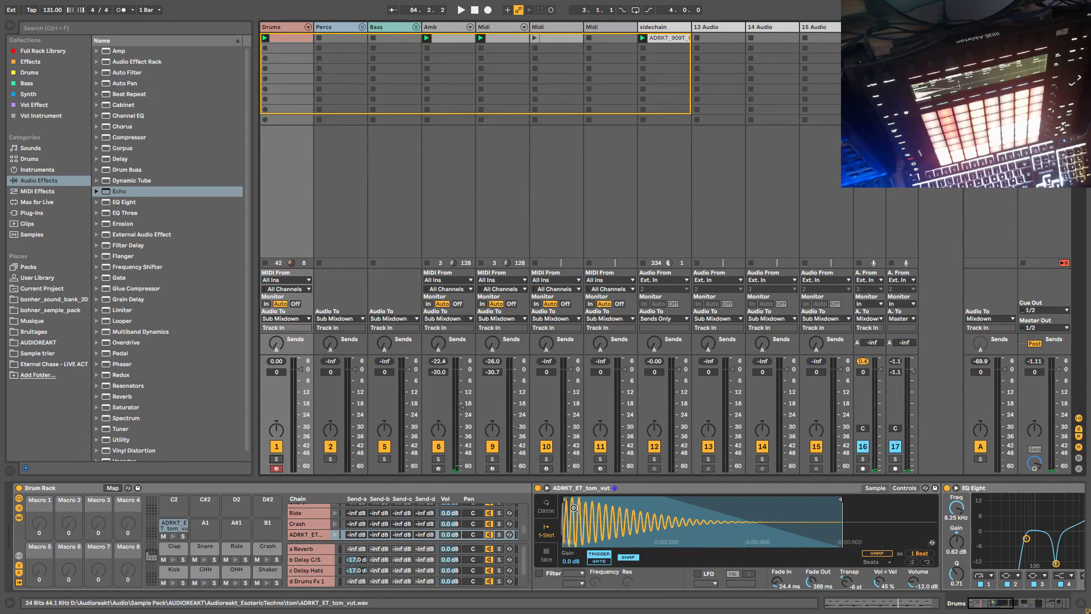
{"action": "key", "text": "space"}
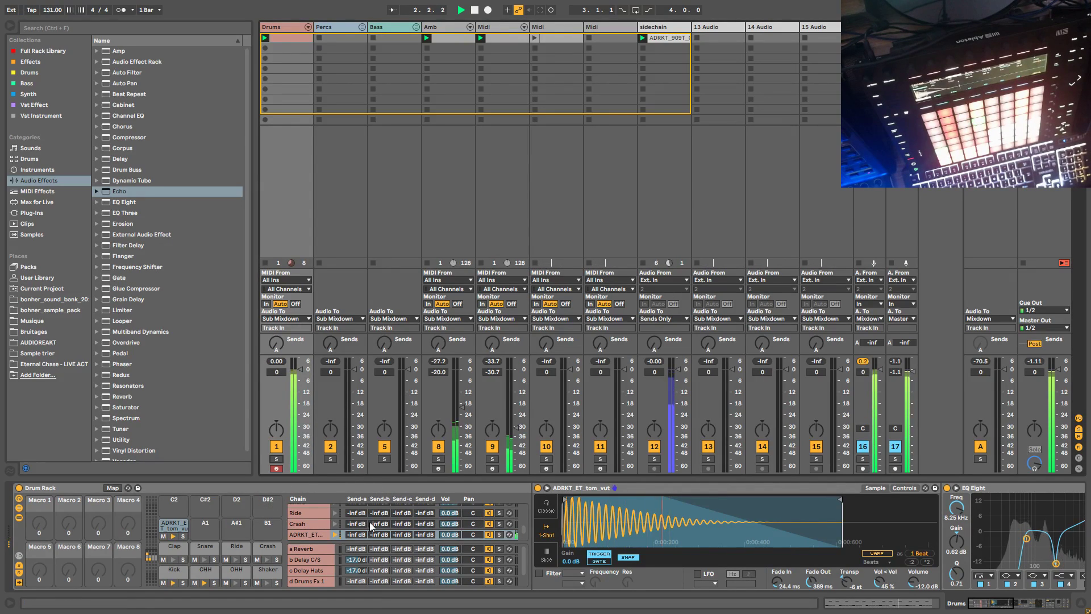
{"action": "key", "text": "space"}
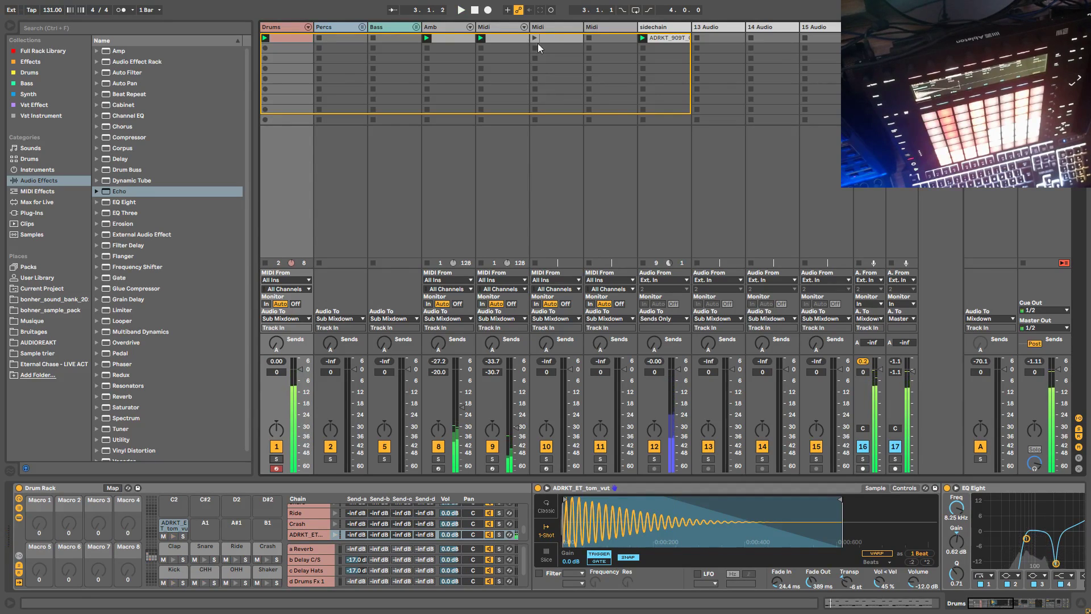
{"action": "left_click", "coordinate": [496, 28]}
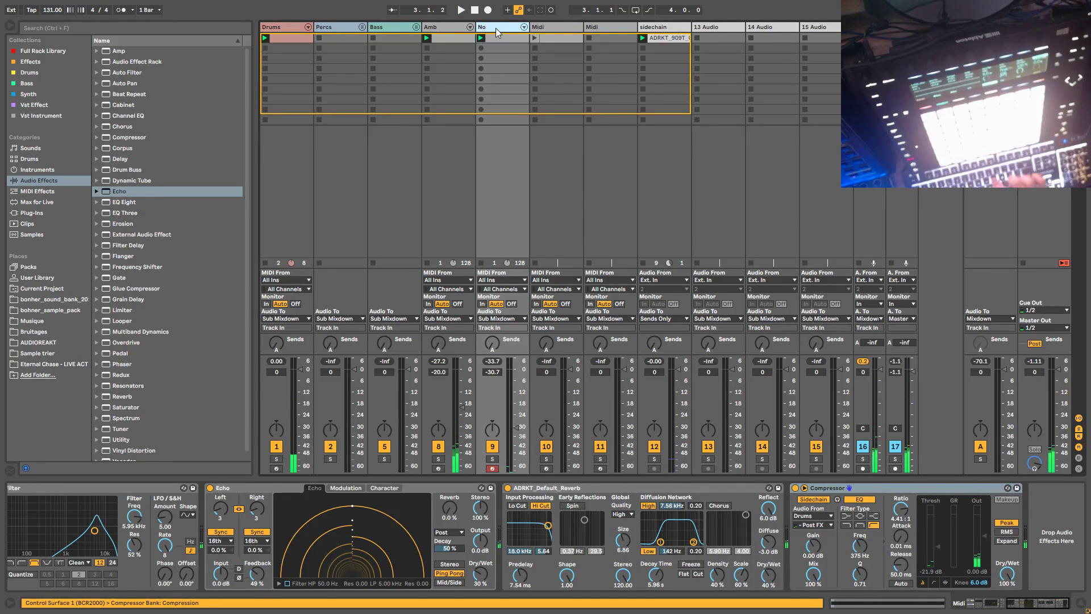
{"action": "key", "text": "space"}
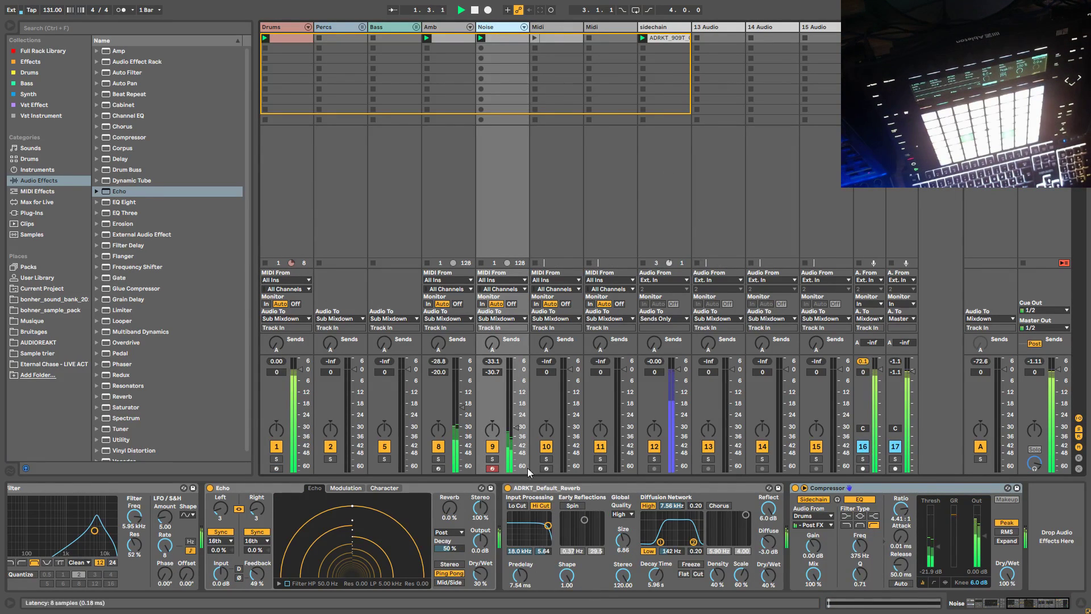
Step: Lower the Noise track's volume to -35.0 dB and the Amb track's volume to -28.0 dB
{"action": "left_click_drag", "start_coordinate": [519, 432], "coordinate": [518, 435]}
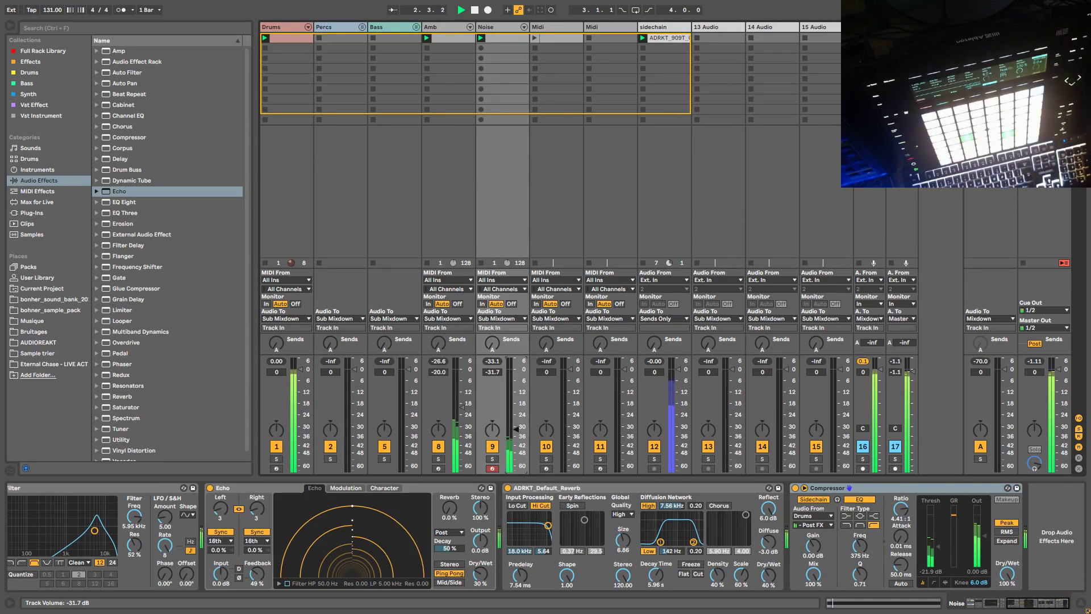
{"action": "left_click", "coordinate": [283, 29]}
{"action": "left_click_drag", "start_coordinate": [470, 423], "coordinate": [471, 436]}
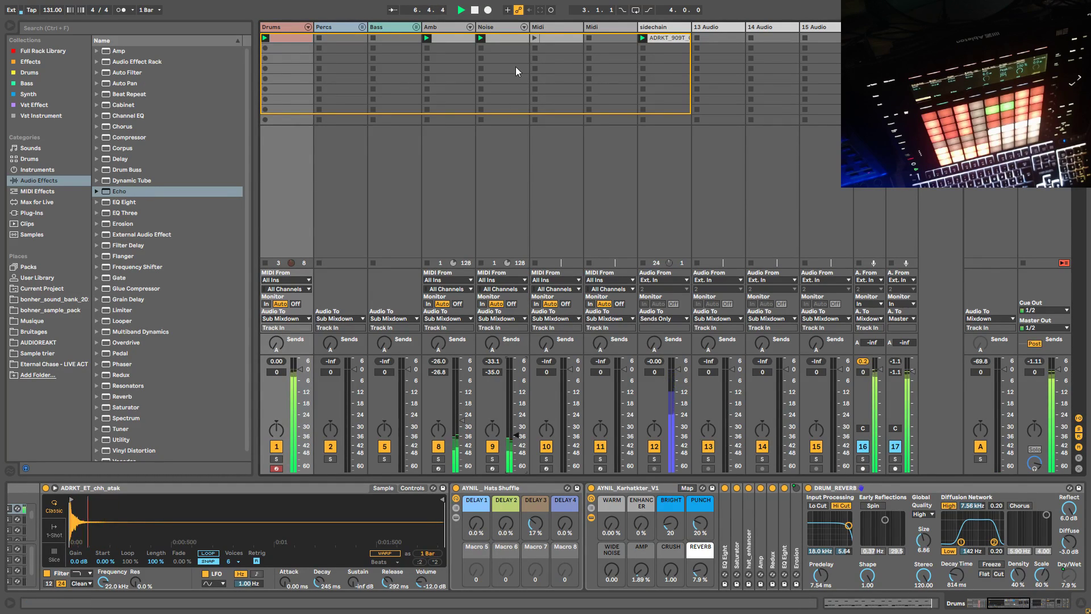
{"action": "left_click", "coordinate": [493, 28]}
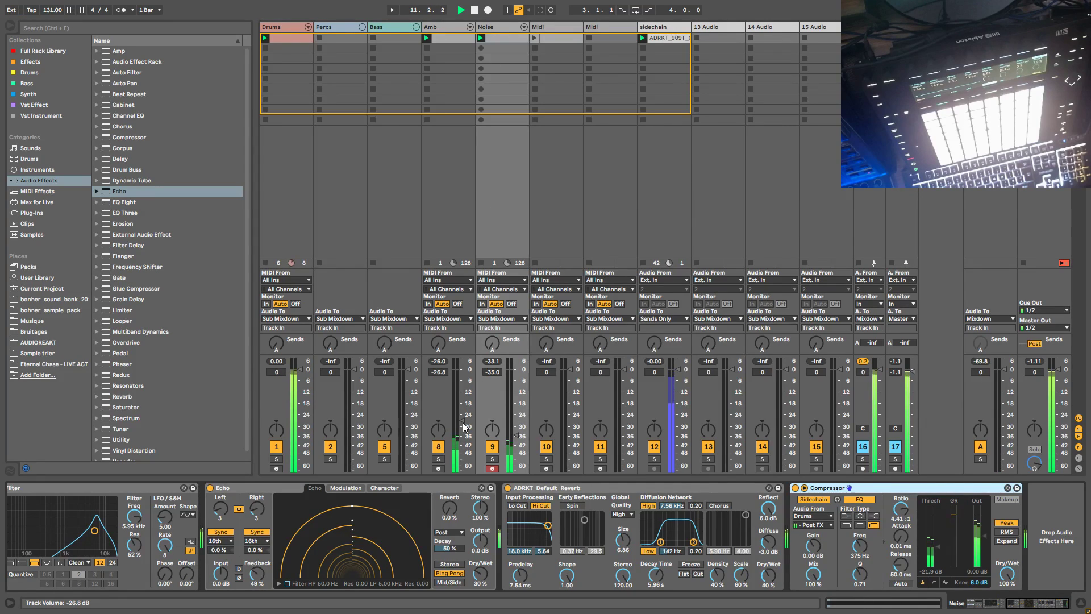
{"action": "left_click_drag", "start_coordinate": [464, 427], "coordinate": [463, 429]}
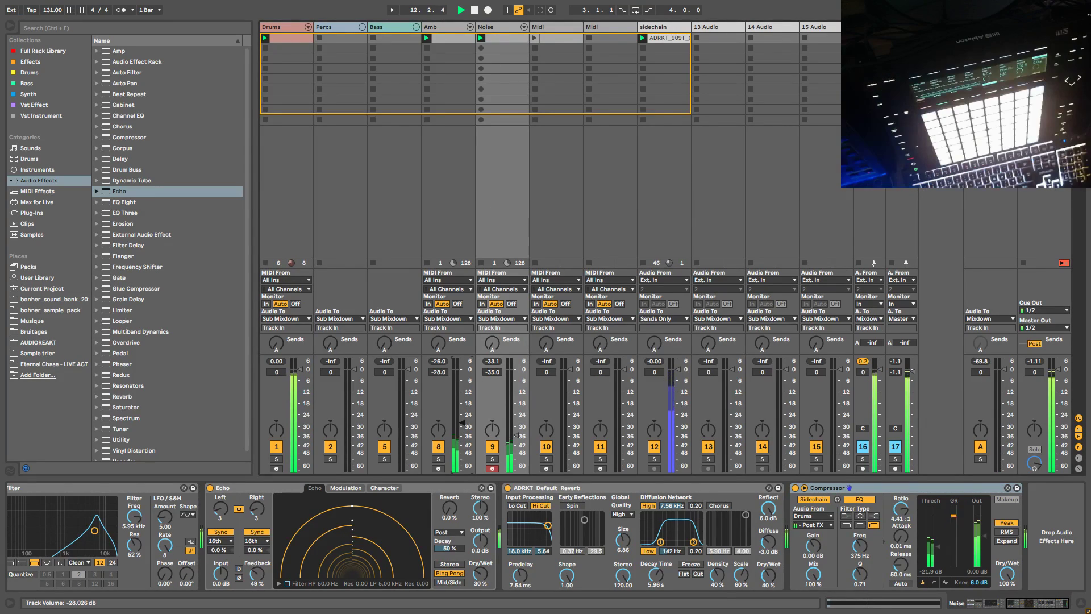
Step: Solo the Noise track and lower its Compressor threshold to about -40 dB with a release of 37.4 ms
{"action": "left_click", "coordinate": [494, 458]}
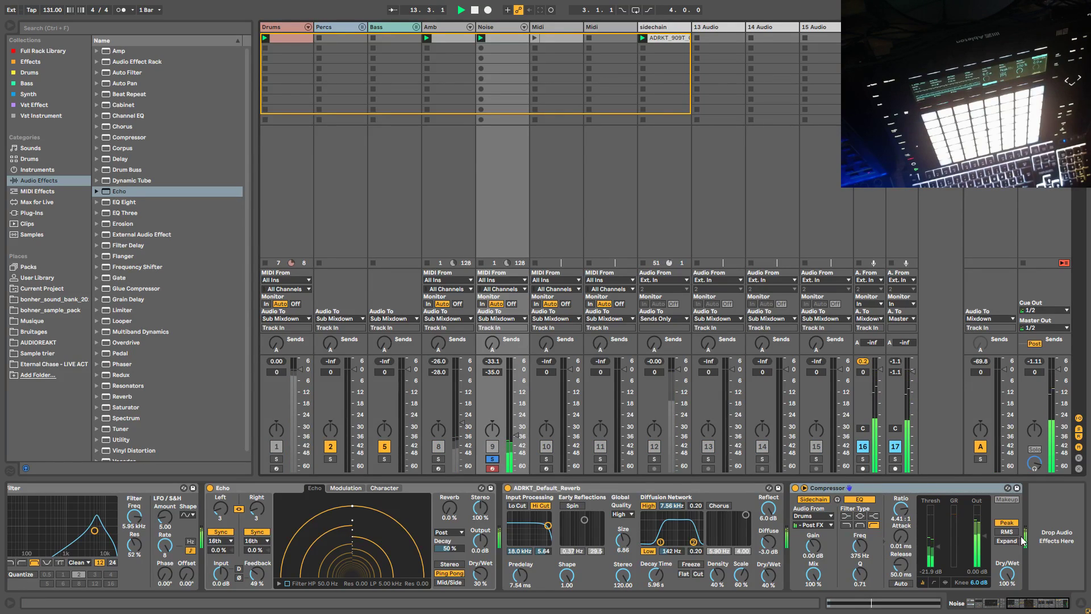
{"action": "mouse_move", "coordinate": [930, 542]}
{"action": "left_mouse_down"}
{"action": "mouse_move", "coordinate": [930, 569]}
{"action": "mouse_move", "coordinate": [931, 555]}
{"action": "left_mouse_up"}
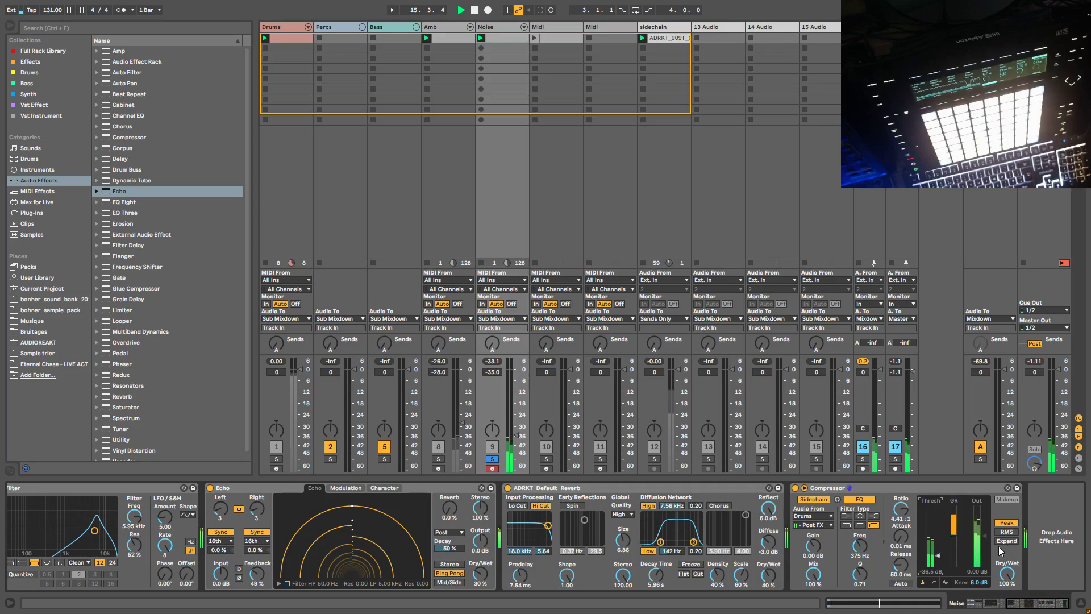
{"action": "left_click_drag", "start_coordinate": [939, 561], "coordinate": [939, 565]}
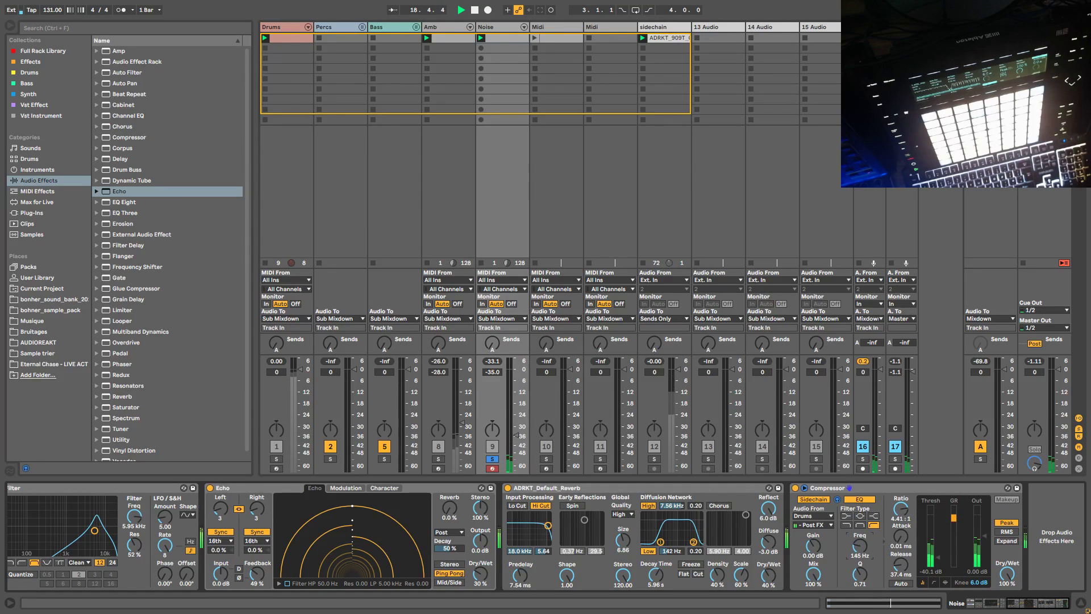
Step: Set the Compressor's sidechain EQ to 947 Hz with a Q of 3.17 and turn off sidechain listening
{"action": "left_click_drag", "start_coordinate": [863, 578], "coordinate": [863, 546]}
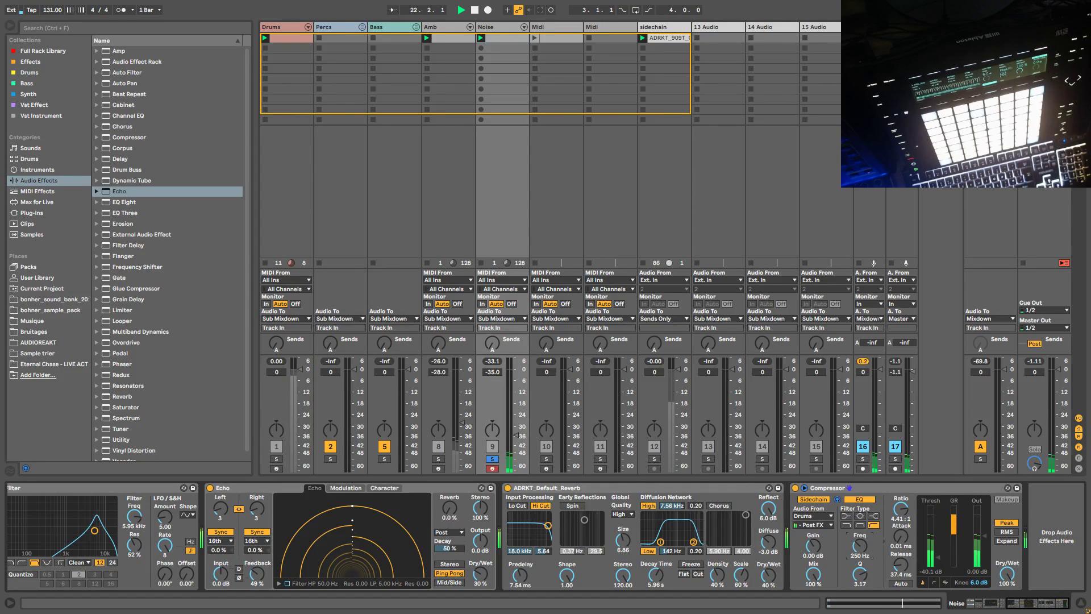
{"action": "left_click_drag", "start_coordinate": [861, 559], "coordinate": [861, 553]}
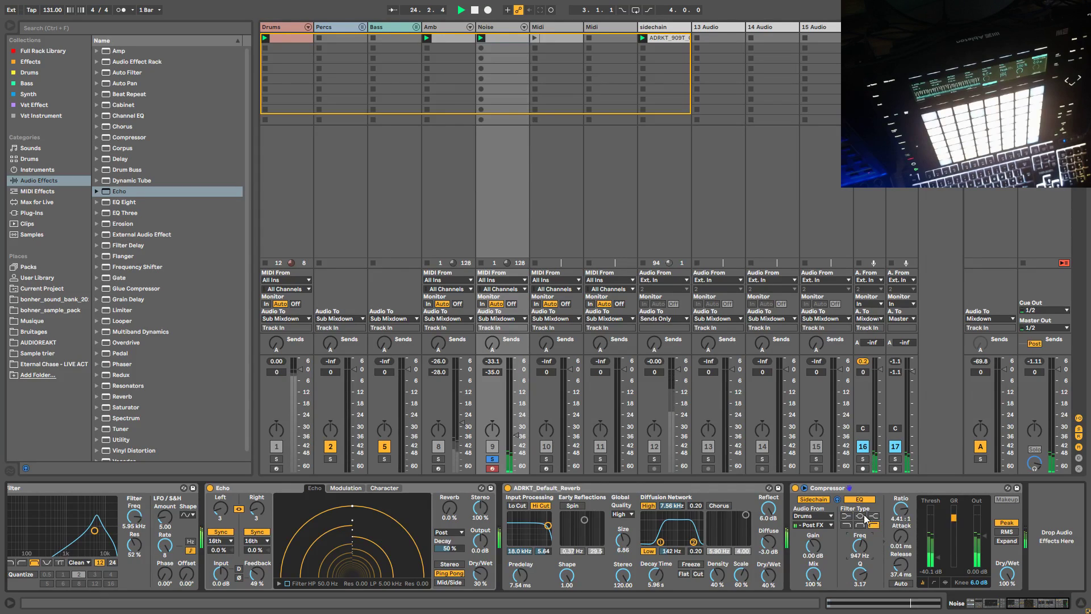
{"action": "left_click", "coordinate": [837, 500]}
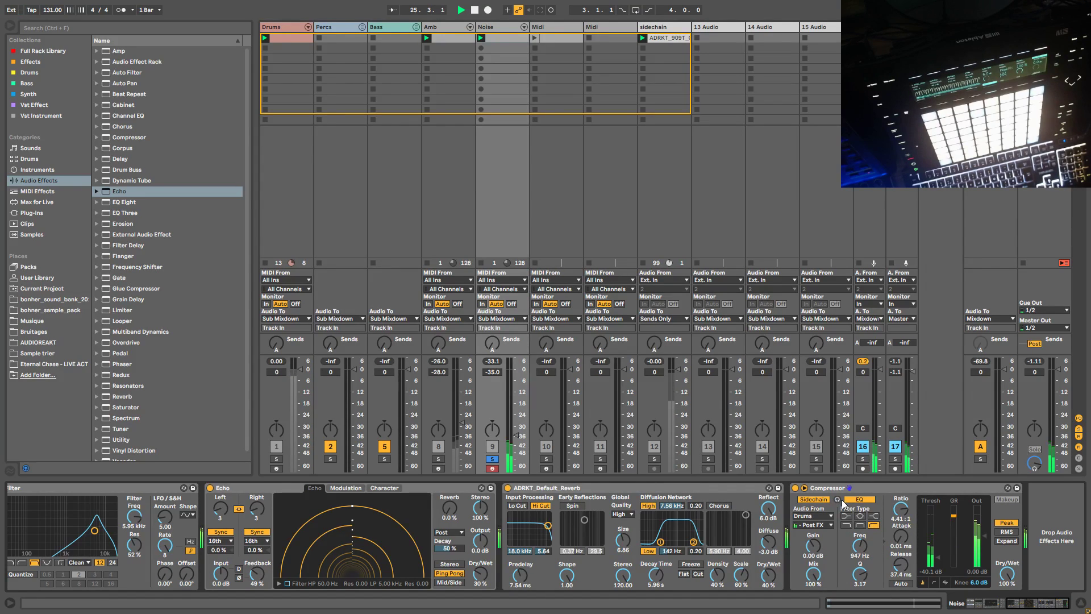
Step: Set the Compressor's ratio to 6.40:1 and Dry/Wet to 85% with a longer release, and unsolo the Noise track
{"action": "left_click_drag", "start_coordinate": [901, 565], "coordinate": [901, 570]}
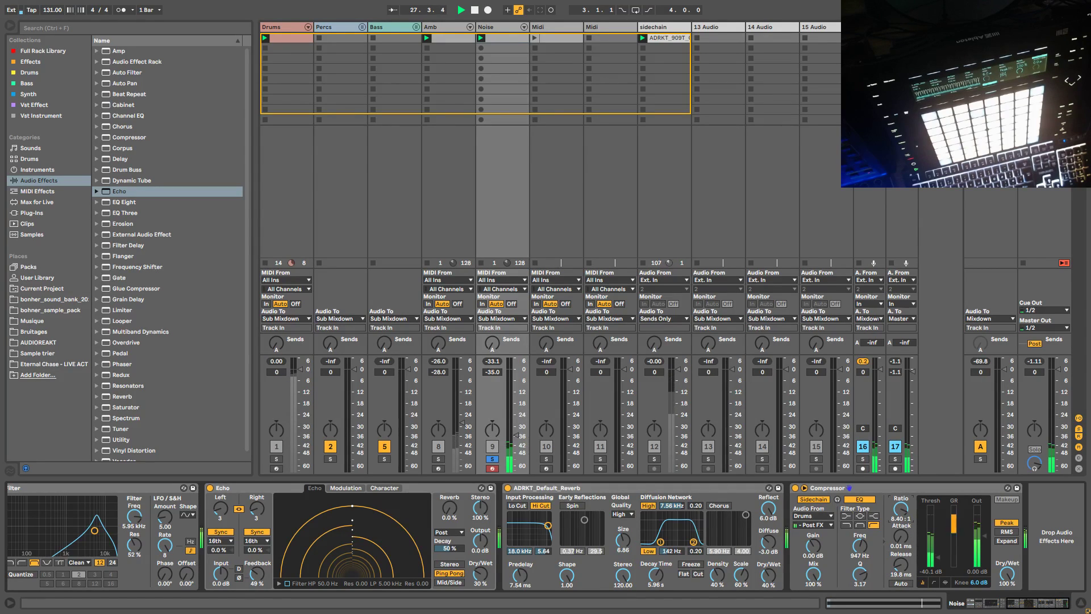
{"action": "left_click", "coordinate": [492, 458]}
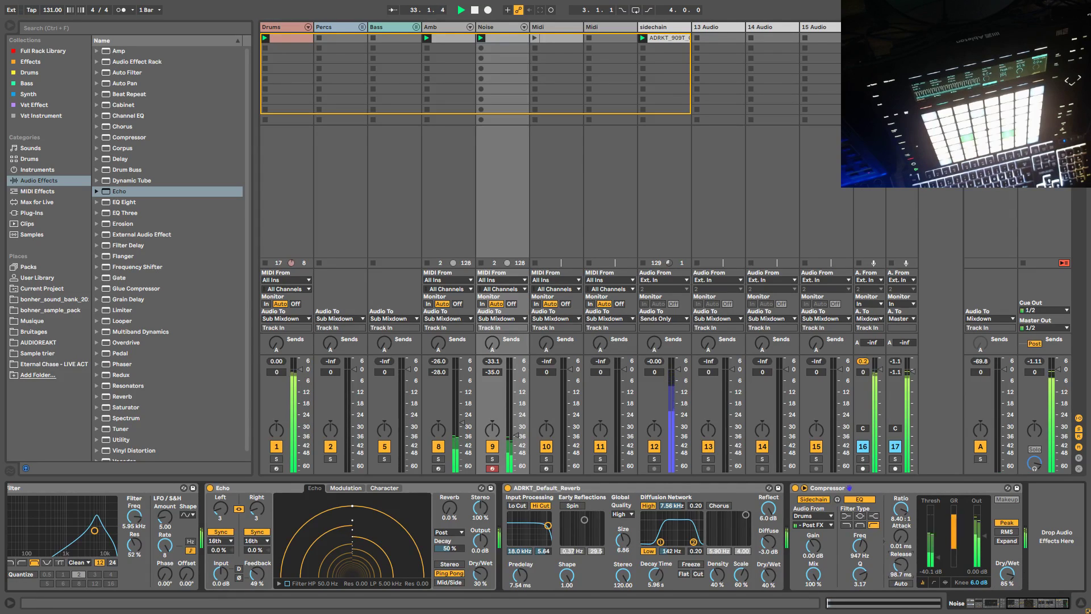
Step: Set the Noise Compressor's sidechain EQ to 410 Hz and its ratio to 4.41:1, and lengthen the release
{"action": "left_click_drag", "start_coordinate": [901, 564], "coordinate": [907, 570]}
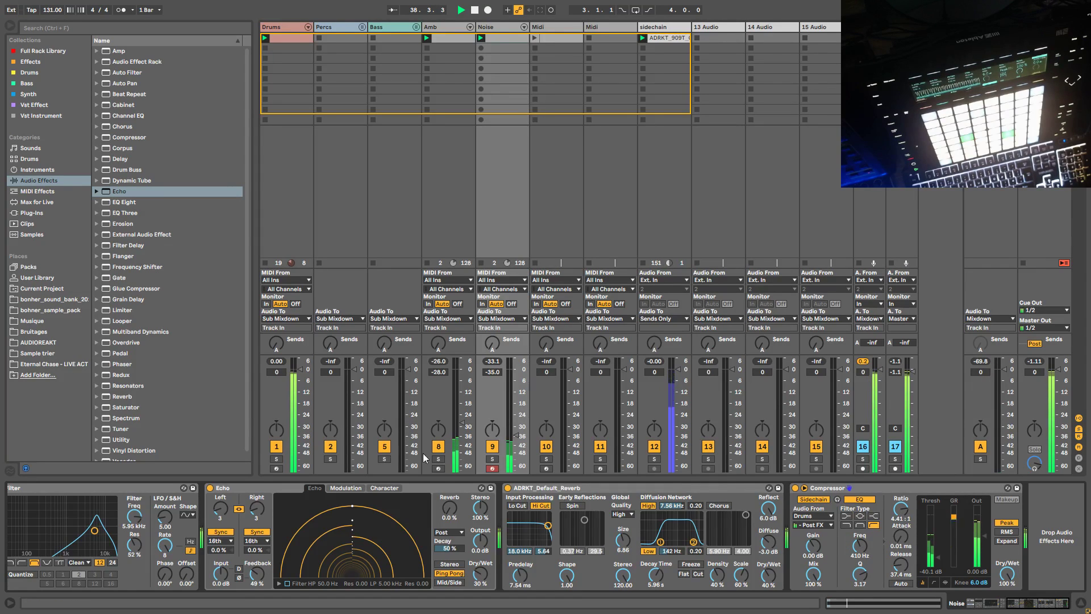
Step: Show the tom chain's sample in the Drum Rack of the Drums track
{"action": "left_click", "coordinate": [268, 29]}
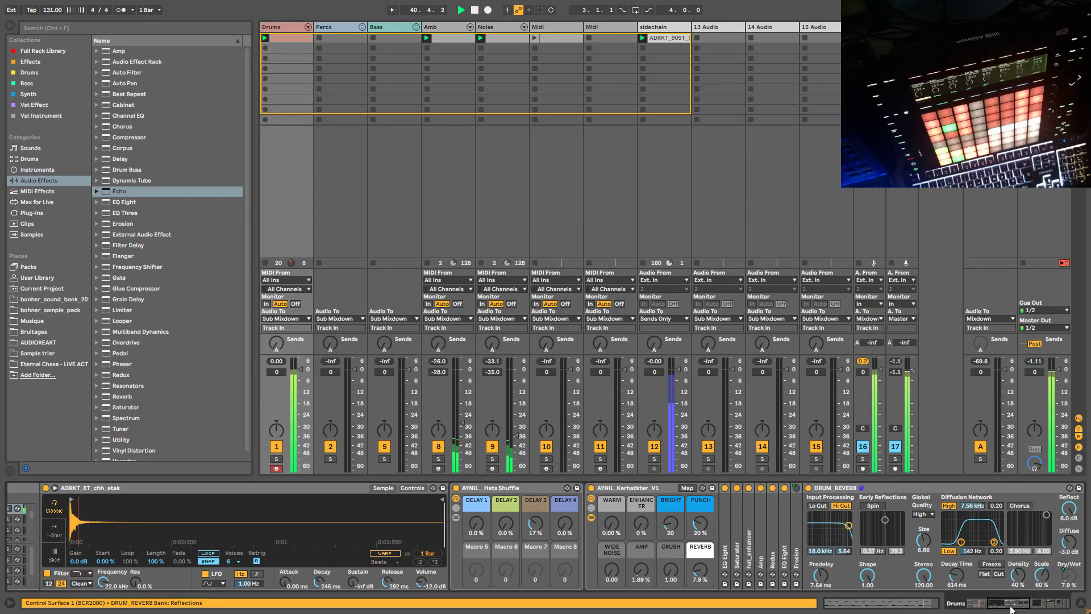
{"action": "left_click", "coordinate": [1010, 609]}
{"action": "left_click", "coordinate": [167, 528]}
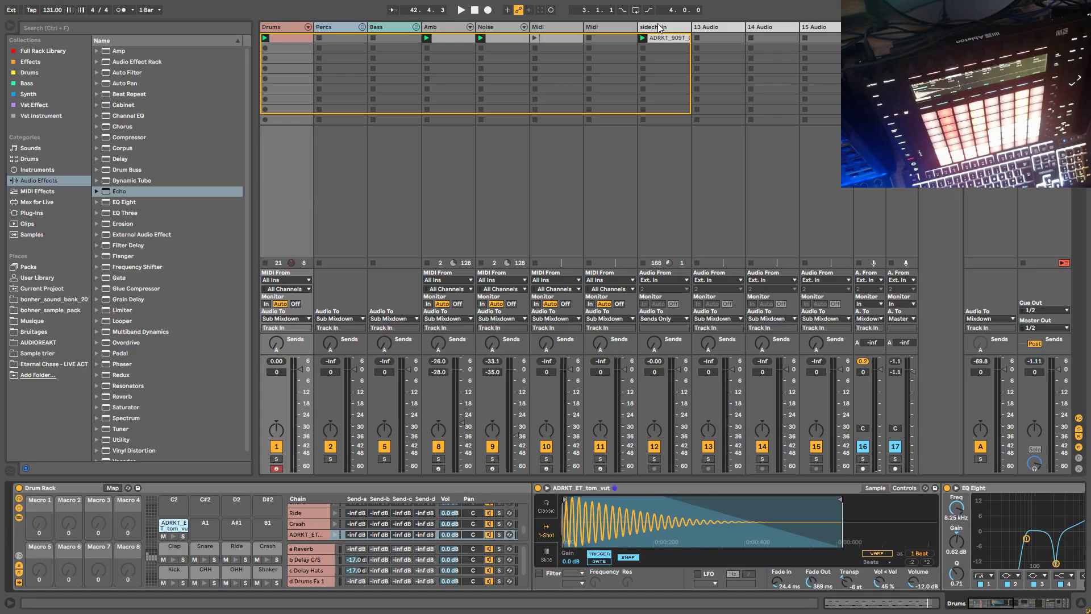
Step: Move the sidechain track ahead of the Drums track and delete the Percs group with its tracks
{"action": "left_click_drag", "start_coordinate": [664, 28], "coordinate": [266, 31]}
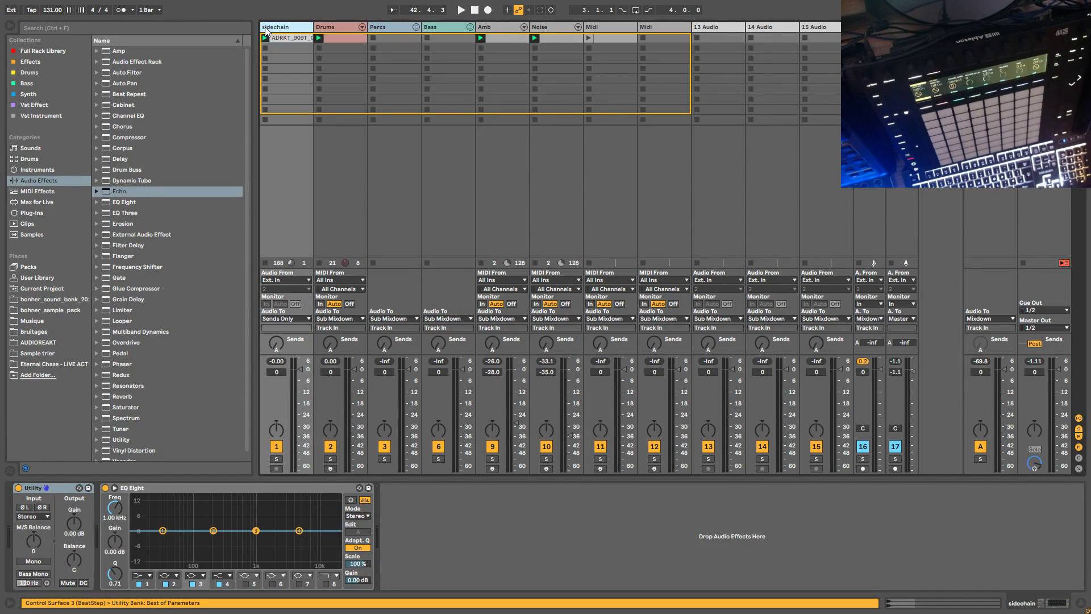
{"action": "left_click", "coordinate": [404, 26]}
{"action": "left_click", "coordinate": [417, 27]}
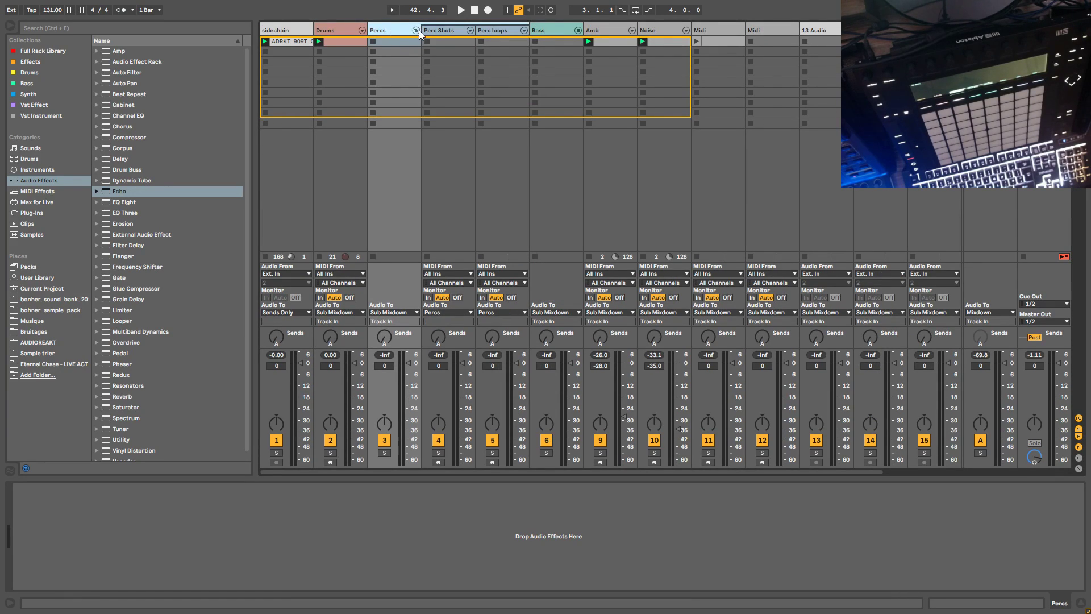
{"action": "left_click", "coordinate": [415, 30]}
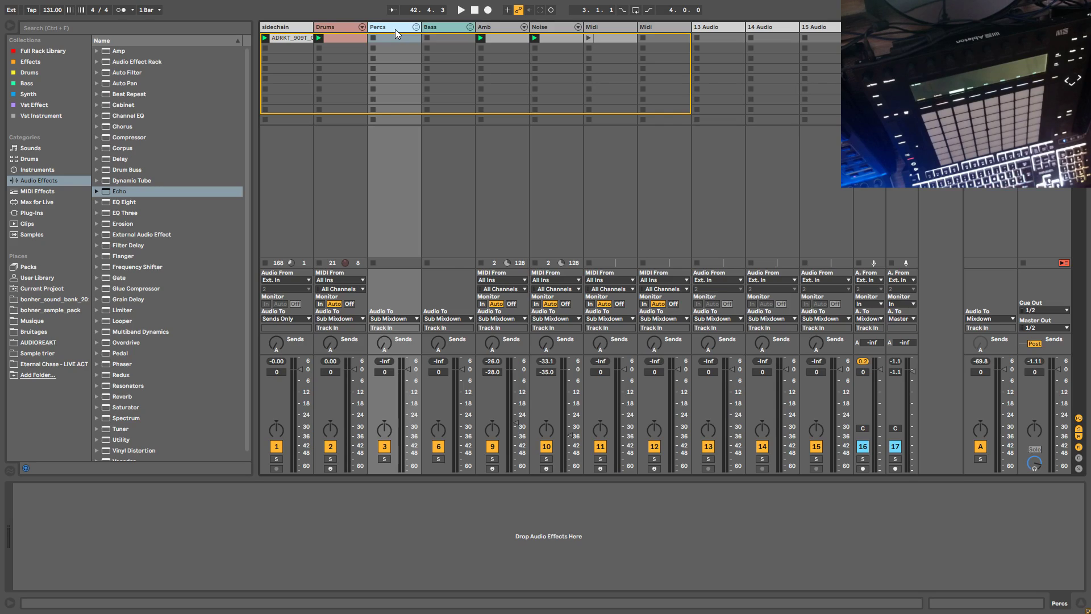
{"action": "key", "text": "Delete"}
Step: Move an empty Midi track between Drums and Bass and rename it Perc
{"action": "left_click_drag", "start_coordinate": [609, 29], "coordinate": [380, 31]}
{"action": "key", "text": "ctrl+r"}
{"action": "type", "text": "Percs"}
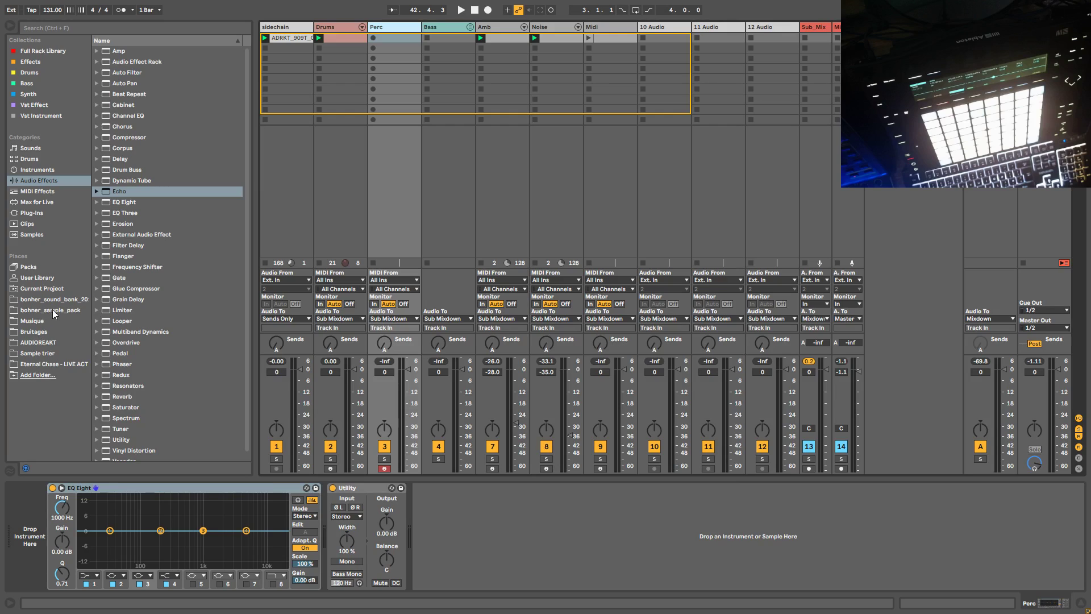
Step: Open the perc sample folder of Audioreakt_EsotericTechno in the AUDIOREAKT library
{"action": "left_click", "coordinate": [42, 343]}
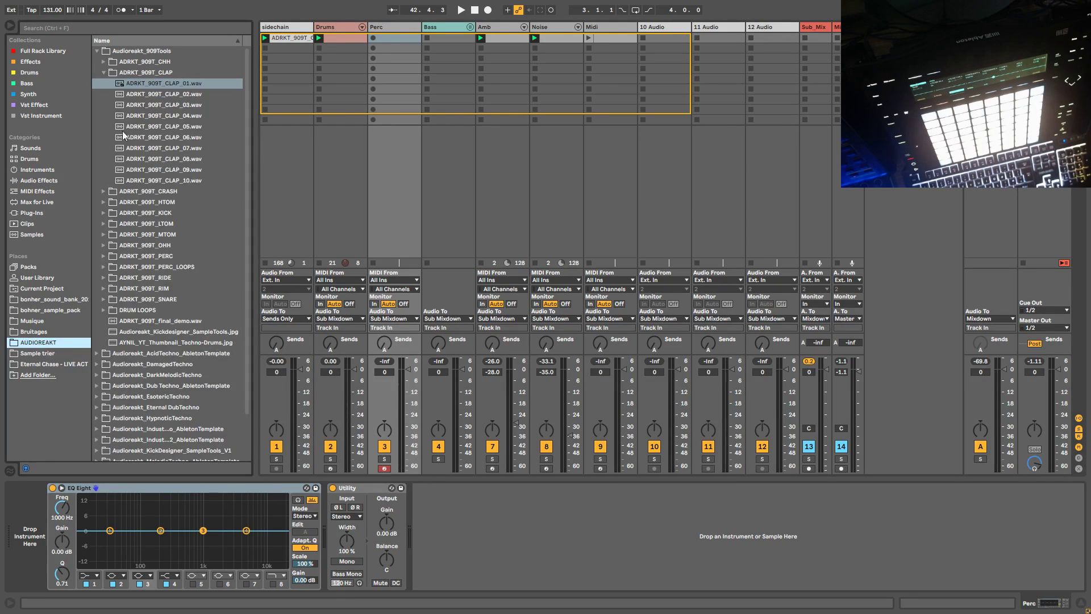
{"action": "left_click", "coordinate": [98, 51]}
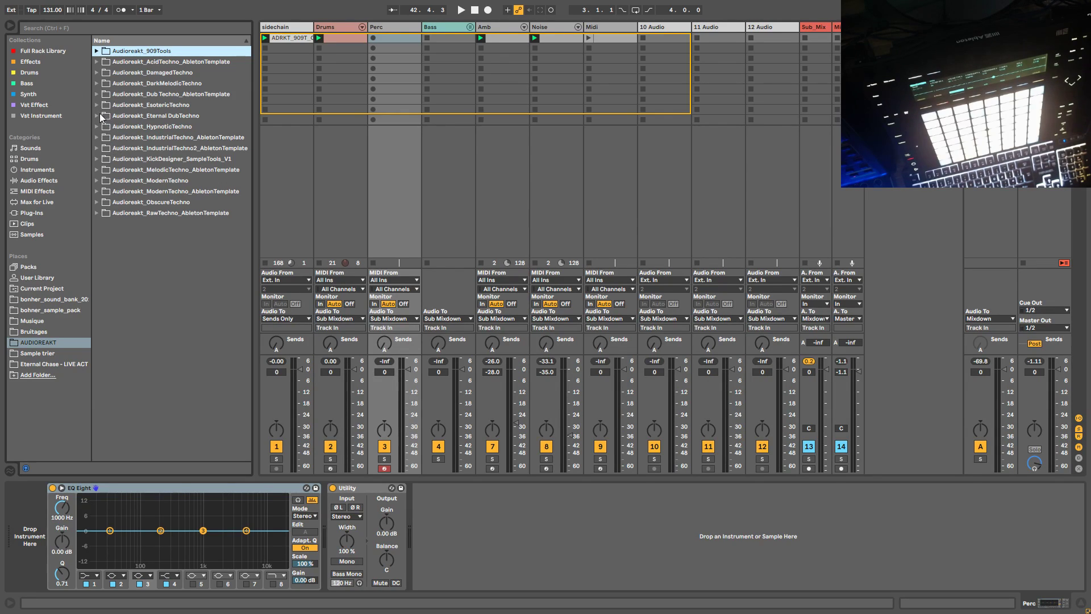
{"action": "left_click", "coordinate": [97, 106]}
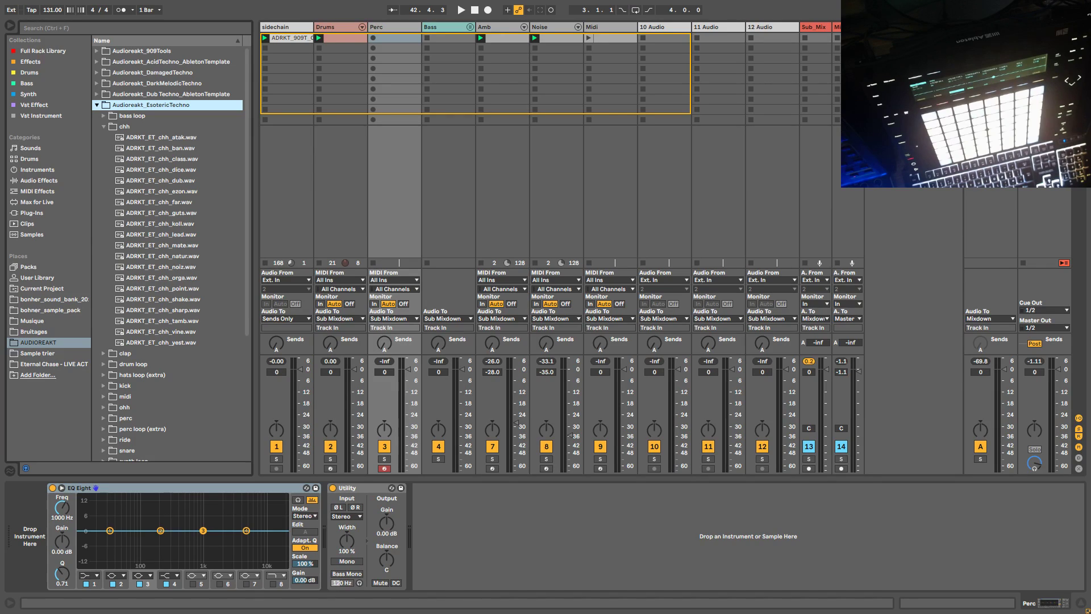
{"action": "left_click", "coordinate": [103, 126]}
{"action": "left_click", "coordinate": [105, 204]}
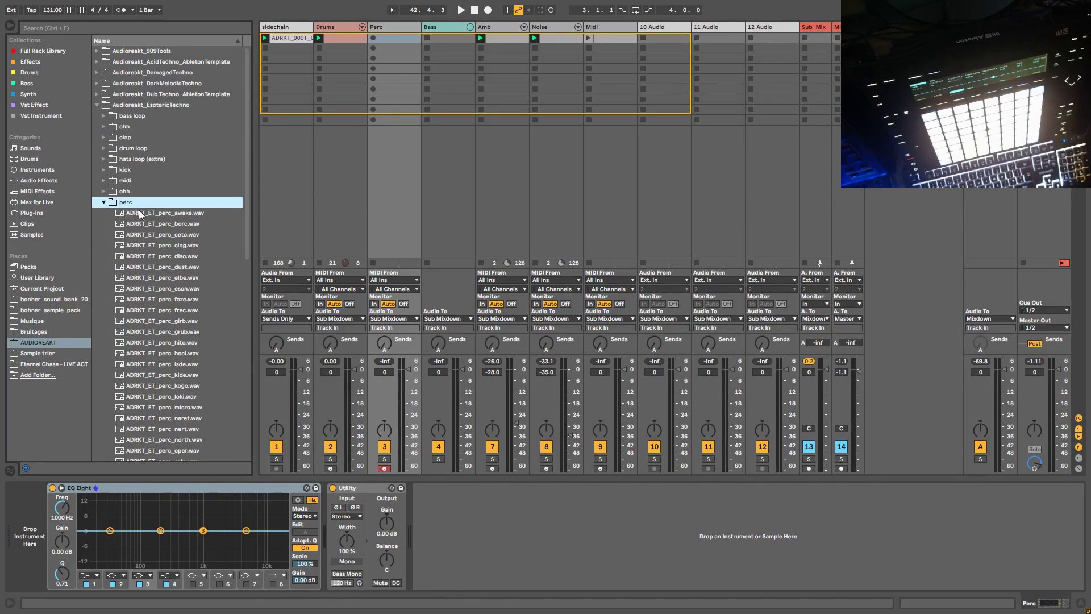
Step: Audition the perc samples one after another and load ADRKT_ET_perc_kide.wav as the Perc track's instrument
{"action": "left_click", "coordinate": [142, 214]}
{"action": "left_click", "coordinate": [168, 225]}
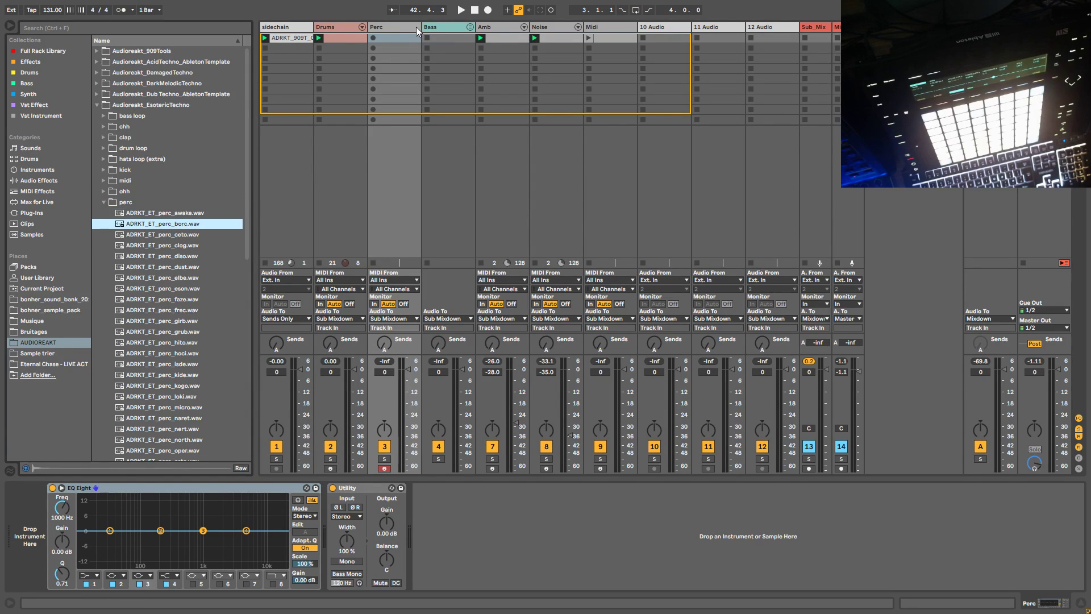
{"action": "left_click", "coordinate": [185, 236]}
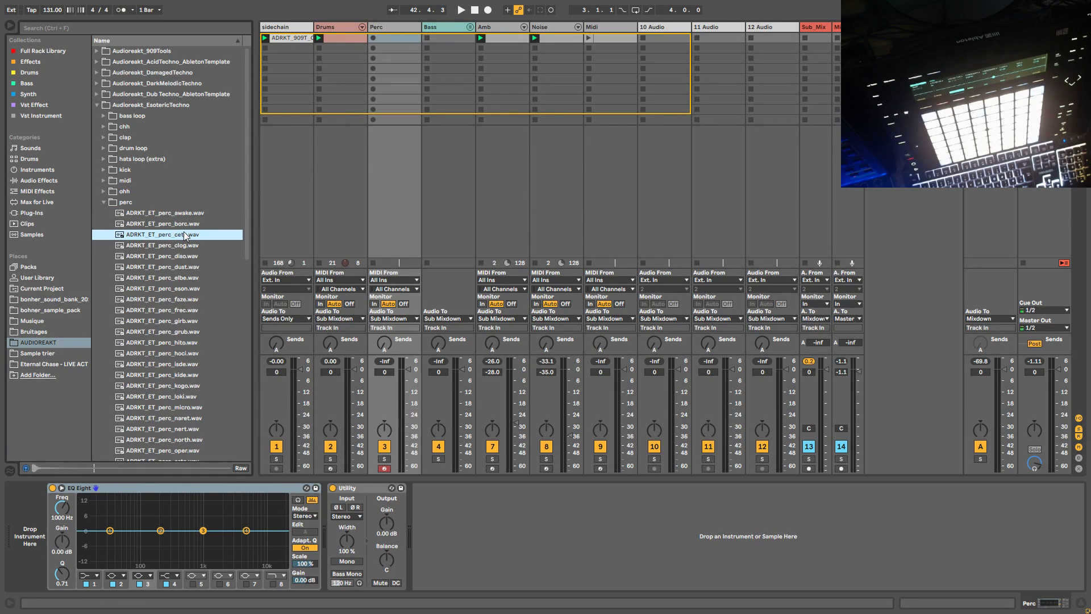
{"action": "key", "text": "Down"}
{"action": "key", "text": "Down"}
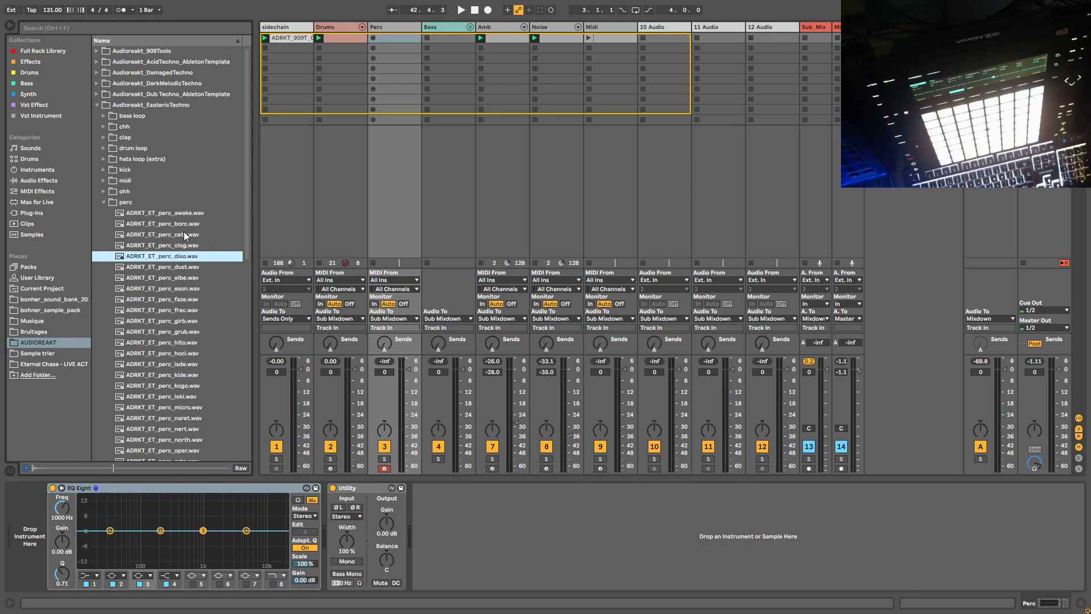
{"action": "key", "text": "Down"}
{"action": "key", "text": "Down"}
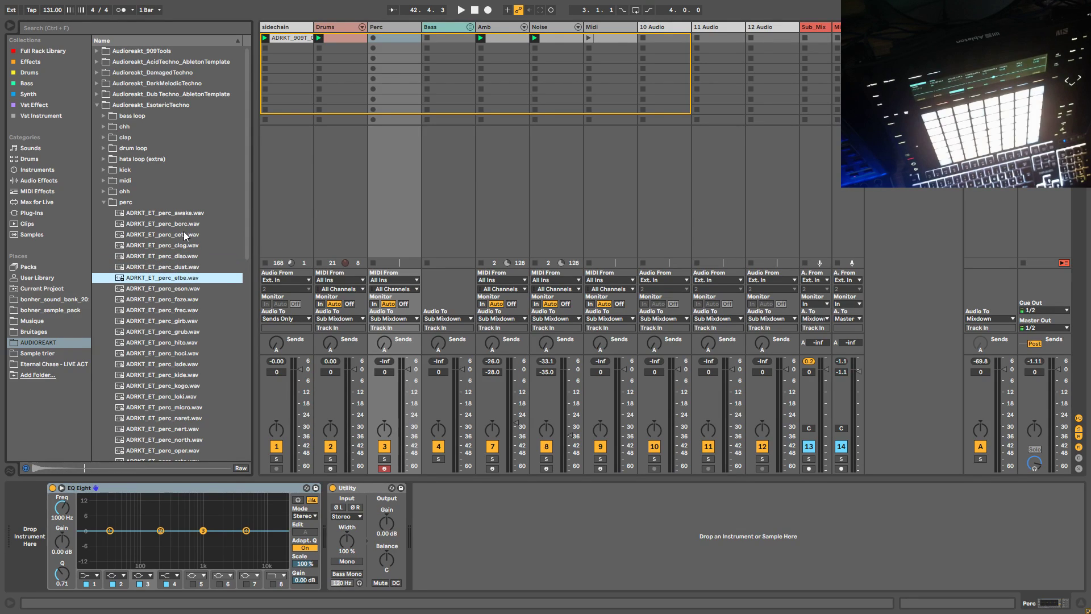
{"action": "key", "text": "Down"}
{"action": "key", "text": "Down"}
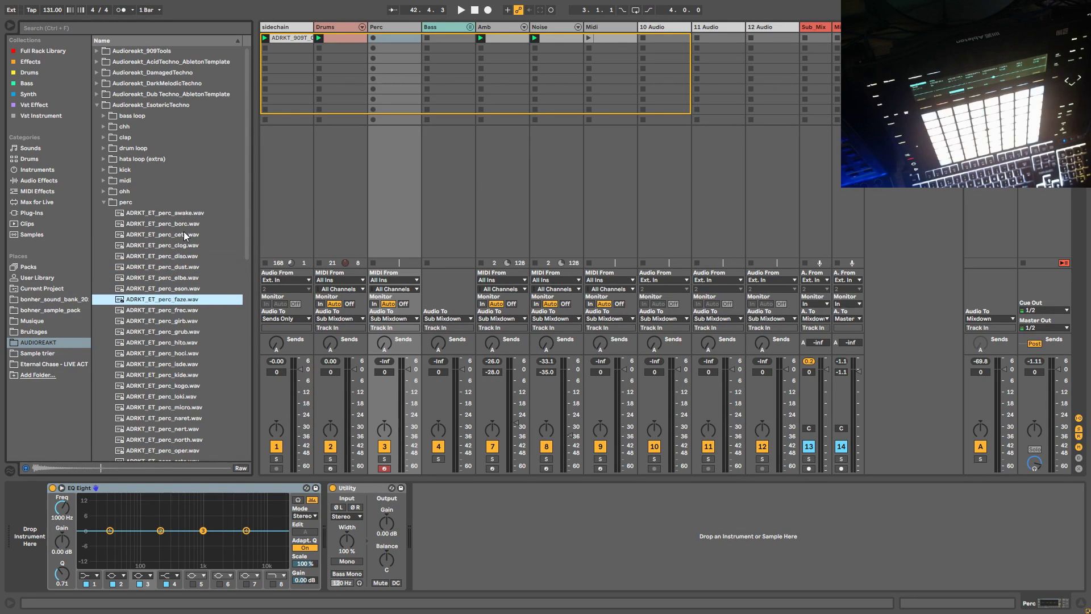
{"action": "key", "text": "Down"}
{"action": "key", "text": "Down"}
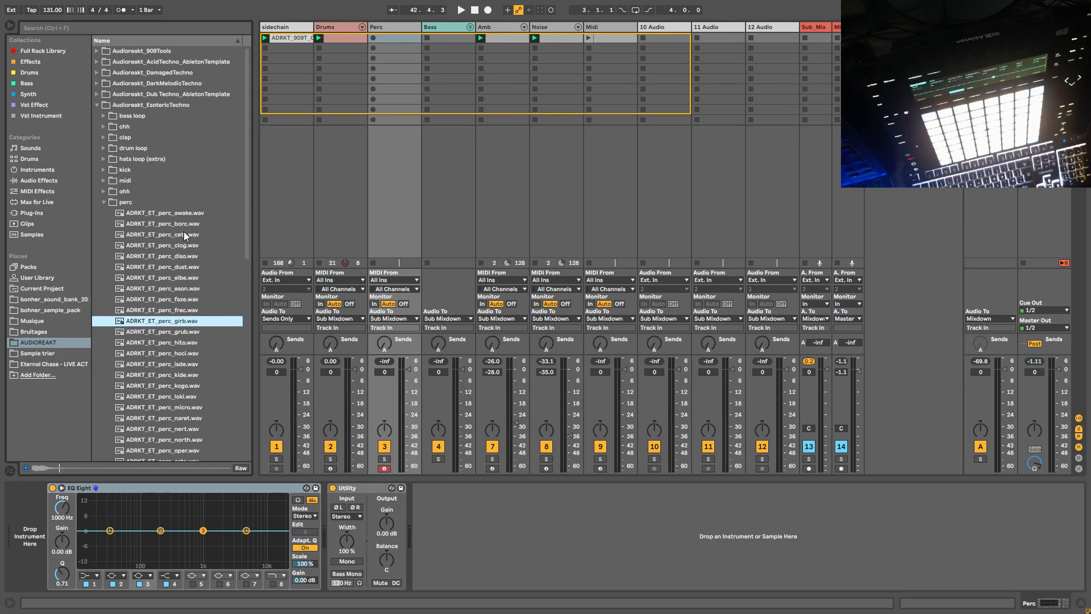
{"action": "key", "text": "Down"}
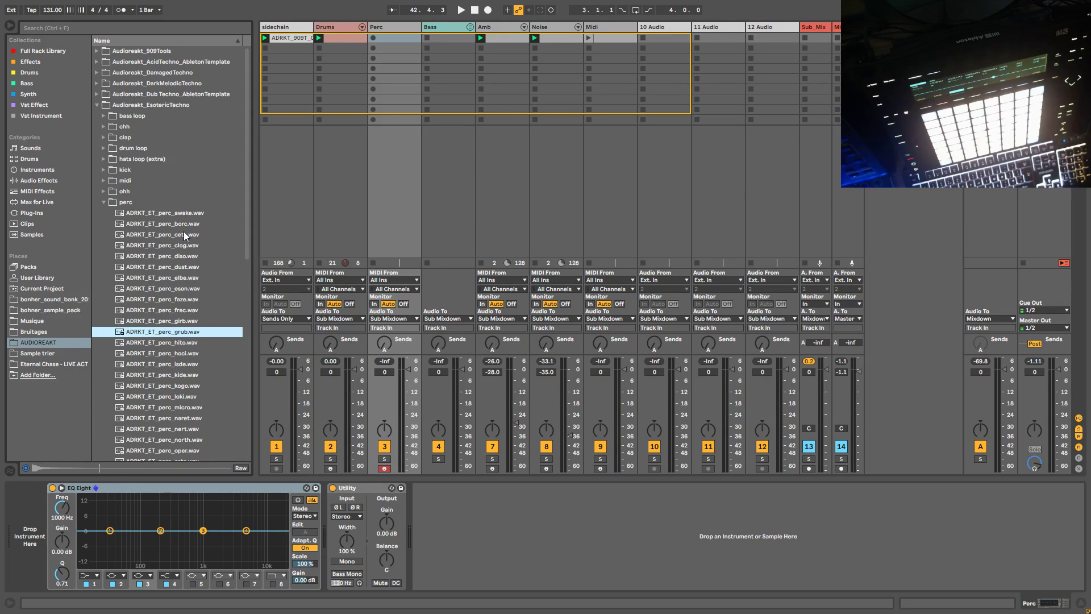
{"action": "key", "text": "Down"}
{"action": "key", "text": "Down"}
{"action": "key", "text": "Down"}
{"action": "key", "text": "Down"}
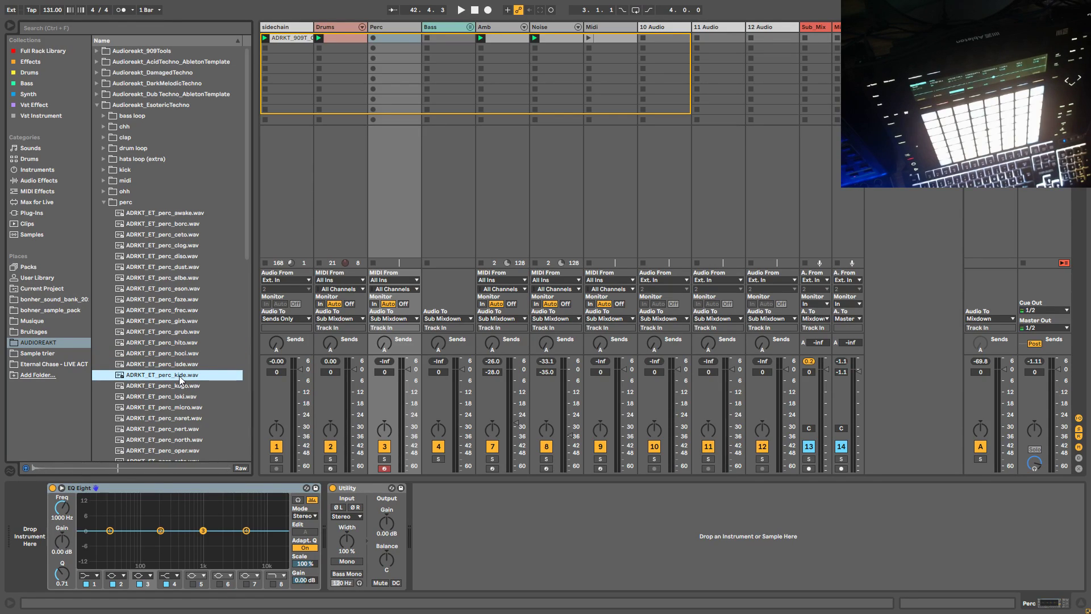
{"action": "key", "text": "Down"}
{"action": "key", "text": "Down"}
{"action": "key", "text": "Down"}
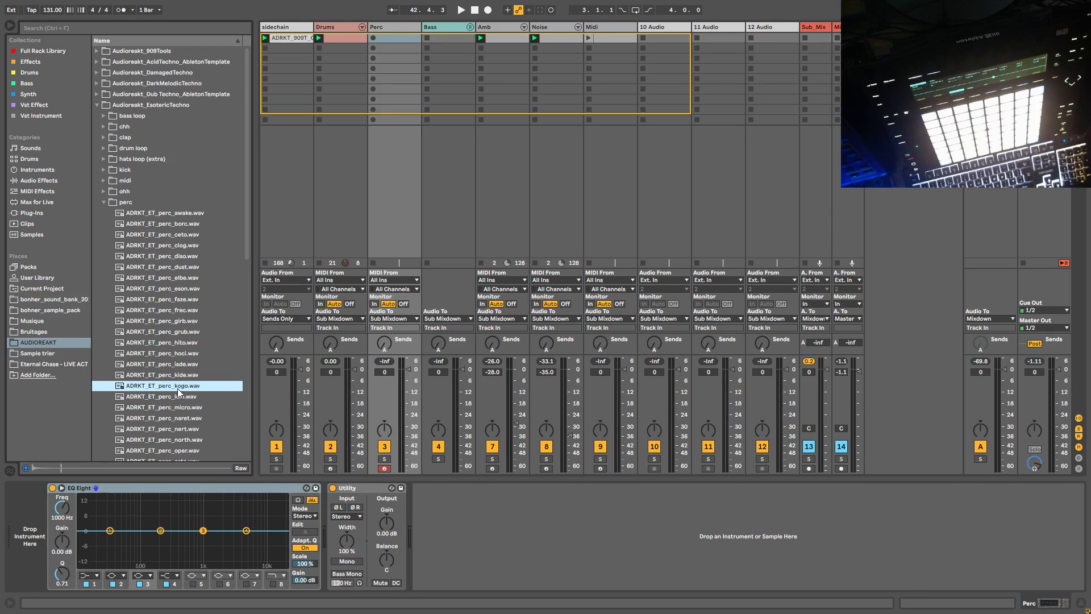
{"action": "key", "text": "Down"}
{"action": "key", "text": "Down"}
{"action": "key", "text": "Down"}
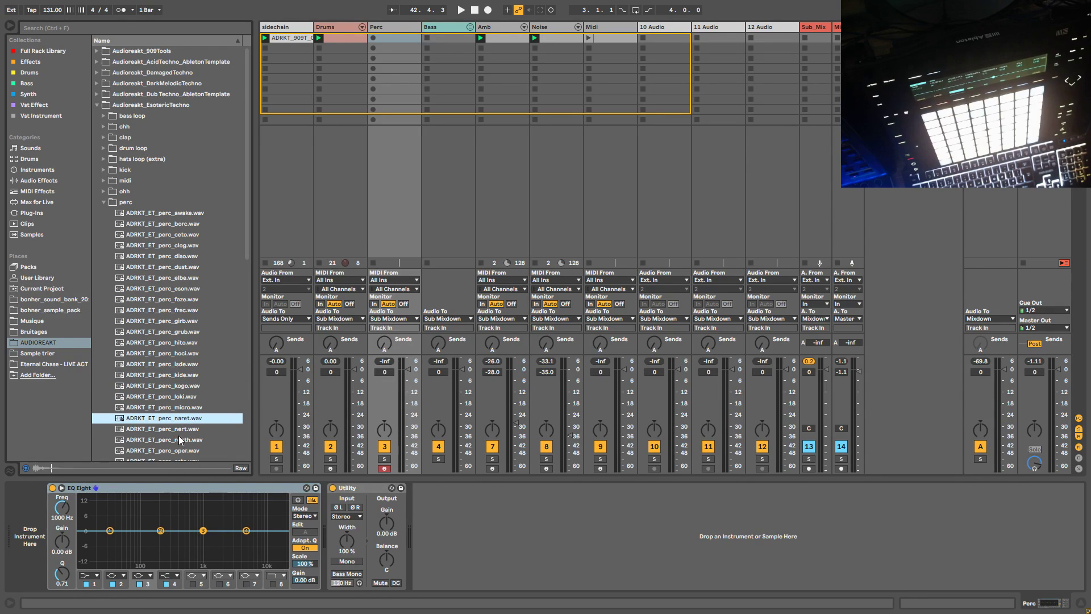
{"action": "key", "text": "Down"}
{"action": "left_click_drag", "start_coordinate": [186, 376], "coordinate": [34, 534]}
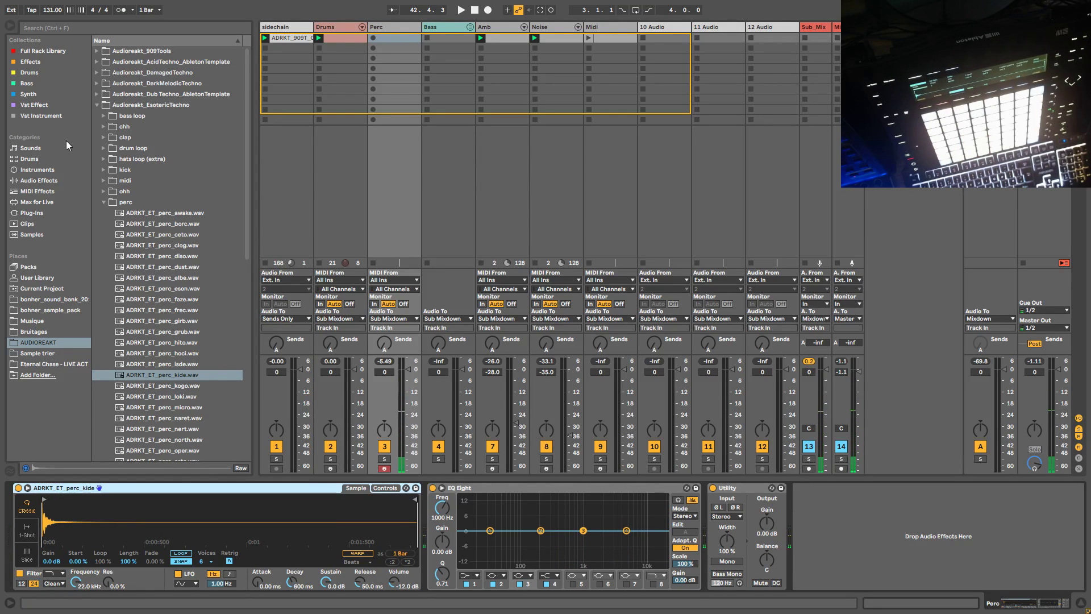
Step: Add the AYNIL_PercLoop.adg rack from the Drums collection between the sampler and EQ Eight on the Perc track
{"action": "left_click", "coordinate": [33, 95]}
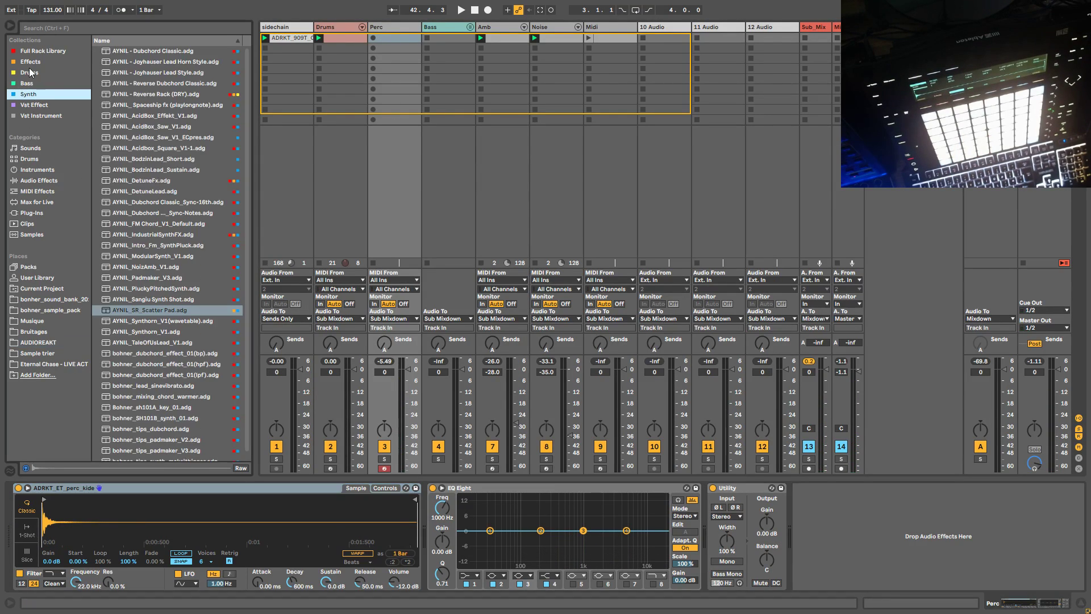
{"action": "left_click", "coordinate": [29, 73]}
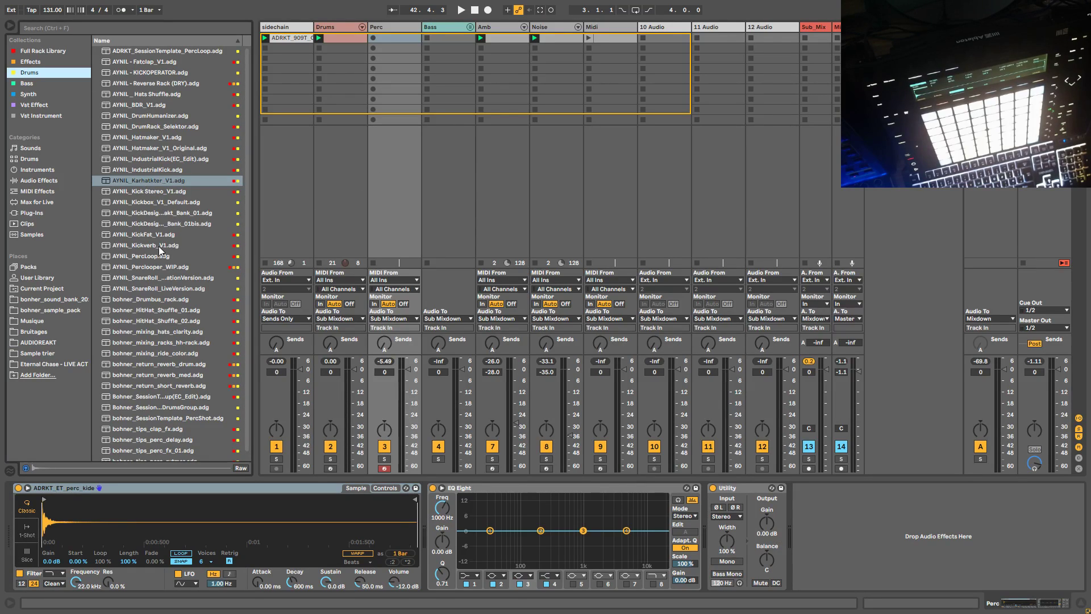
{"action": "left_click", "coordinate": [142, 257]}
{"action": "left_click_drag", "start_coordinate": [440, 542], "coordinate": [441, 543]}
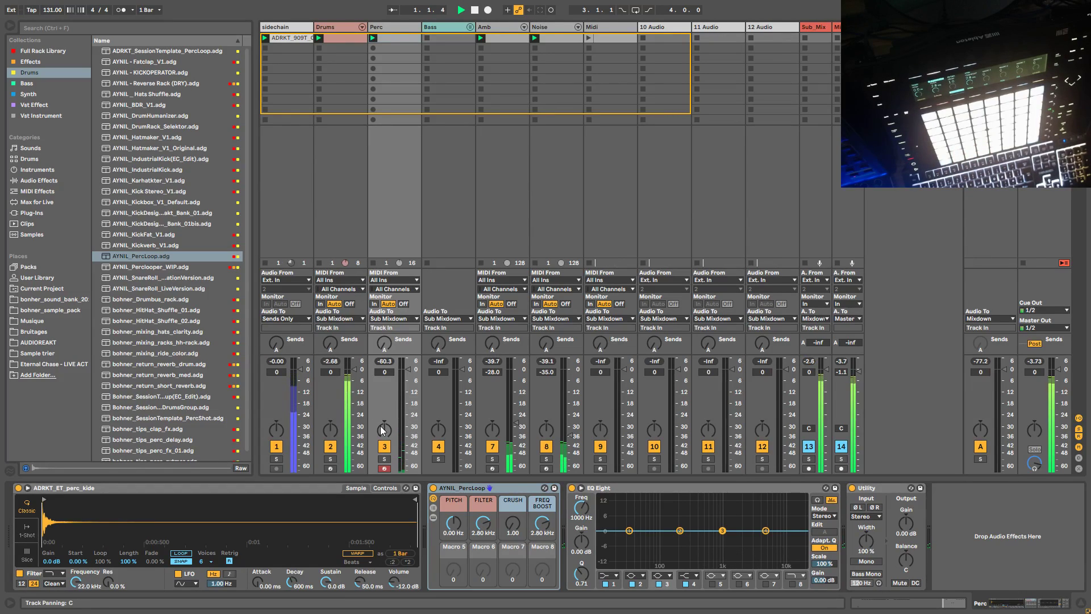
Step: Open the recorded Perc clip with its track soloed and set both the loop start and the clip start to 18.3.1
{"action": "double_click", "coordinate": [397, 37]}
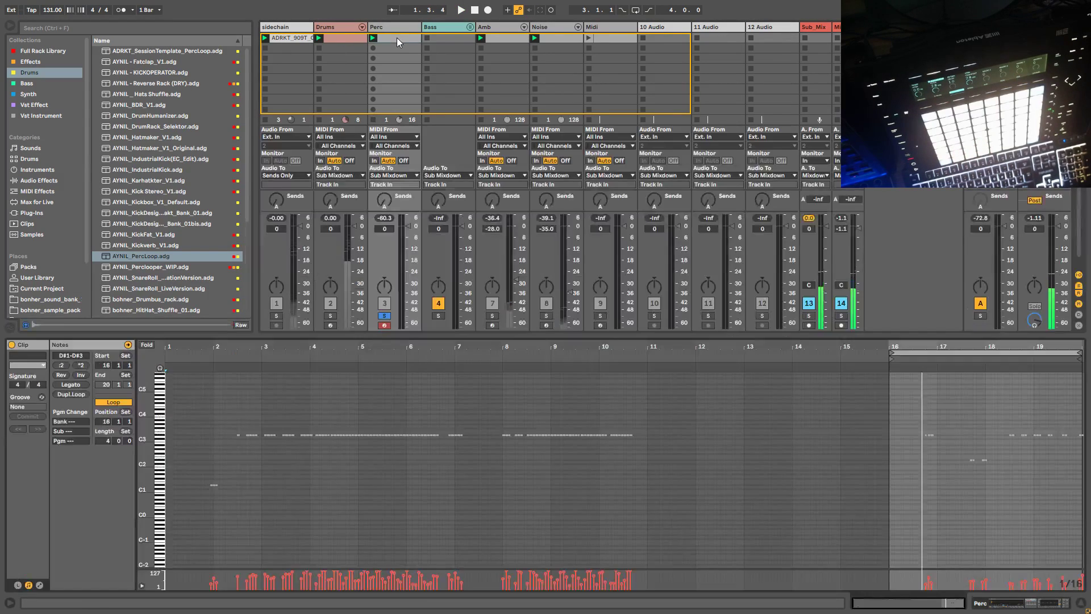
{"action": "left_click_drag", "start_coordinate": [973, 358], "coordinate": [1004, 349]}
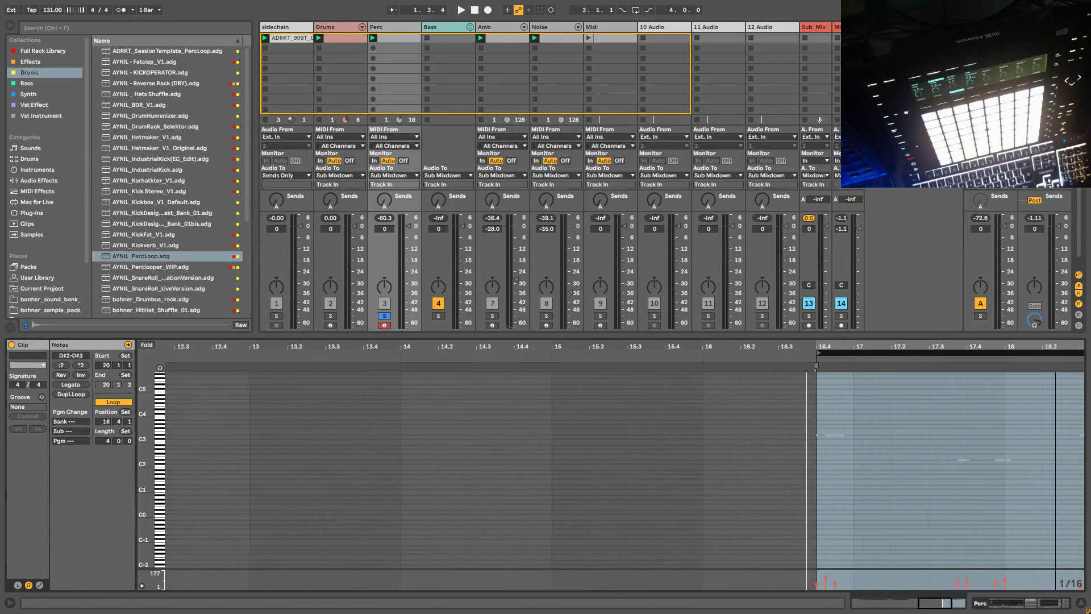
{"action": "left_click_drag", "start_coordinate": [833, 348], "coordinate": [653, 347]}
{"action": "left_click_drag", "start_coordinate": [485, 354], "coordinate": [745, 354]}
{"action": "key", "text": "space"}
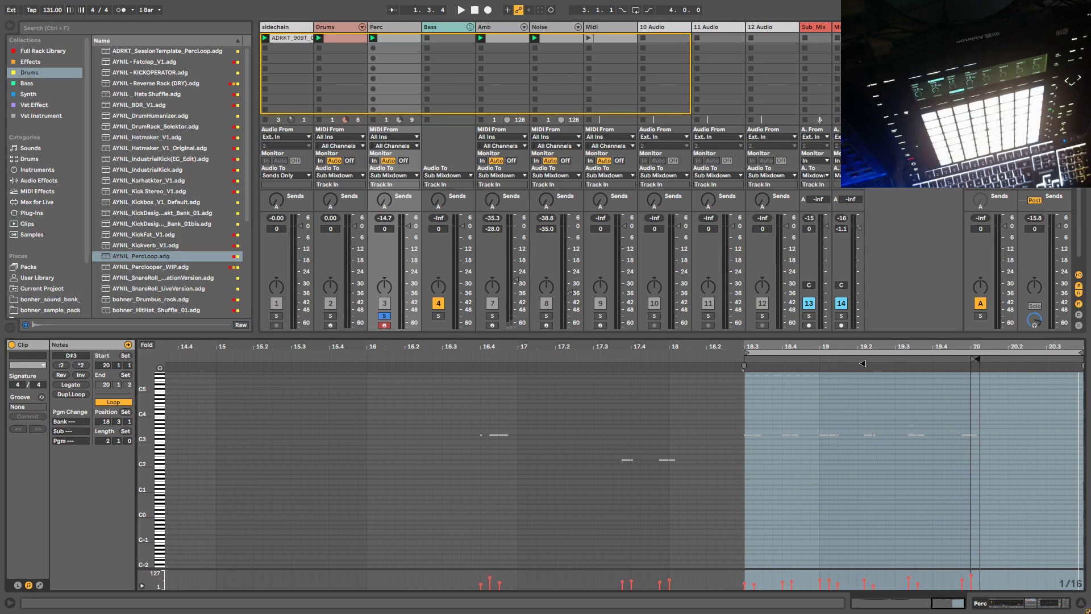
{"action": "left_click_drag", "start_coordinate": [973, 363], "coordinate": [745, 363]}
{"action": "key", "text": "space"}
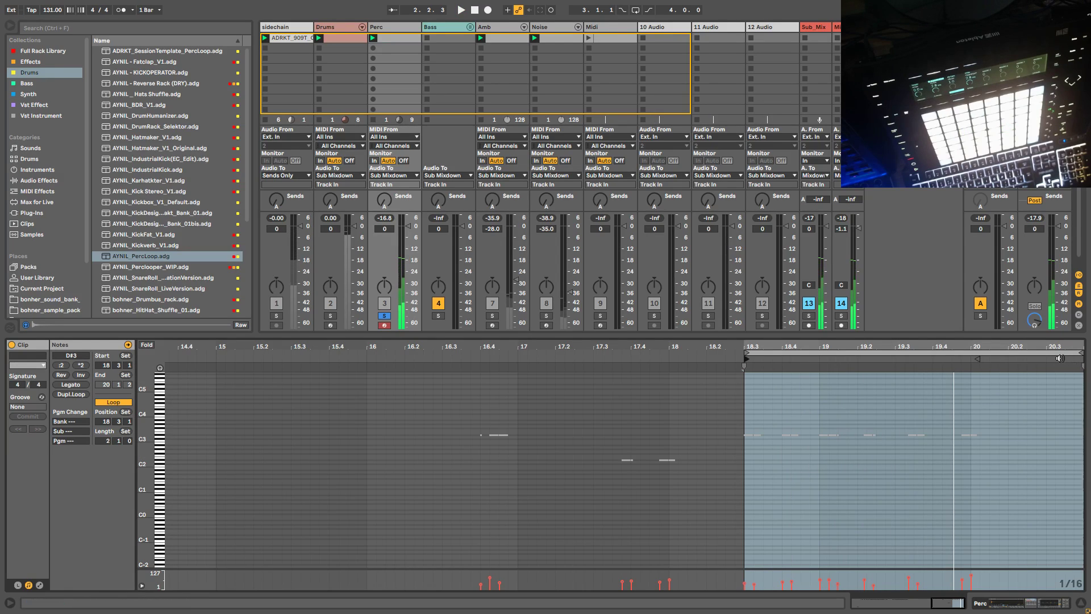
Step: Shorten the Perc clip's loop to two beats, from 18.3.1 to 19.1.1, and crop the clip to it
{"action": "left_click_drag", "start_coordinate": [1082, 353], "coordinate": [819, 358]}
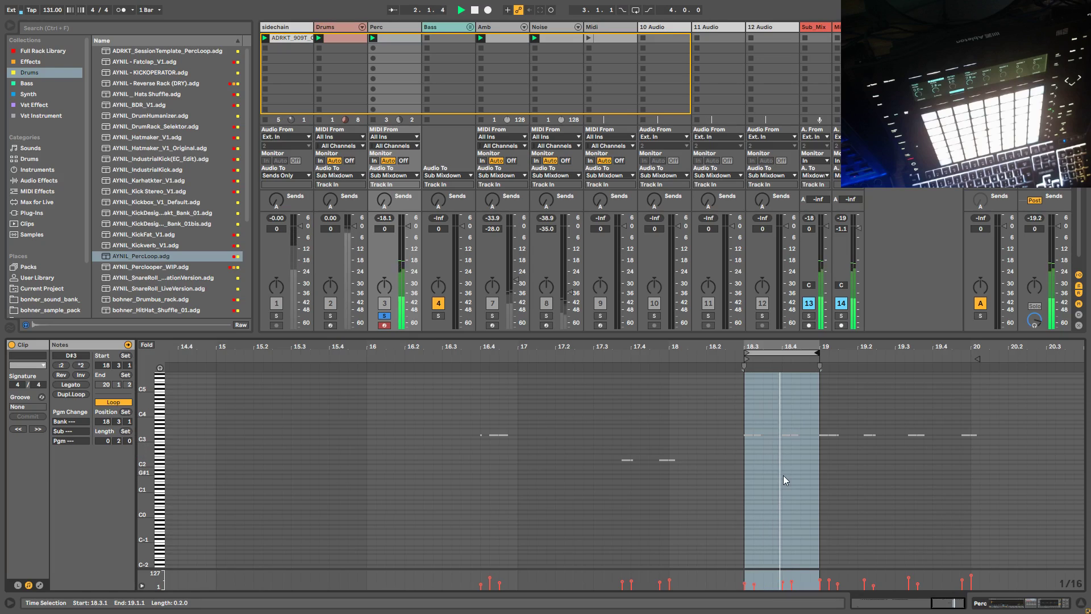
{"action": "right_click", "coordinate": [777, 411]}
{"action": "left_click", "coordinate": [797, 262]}
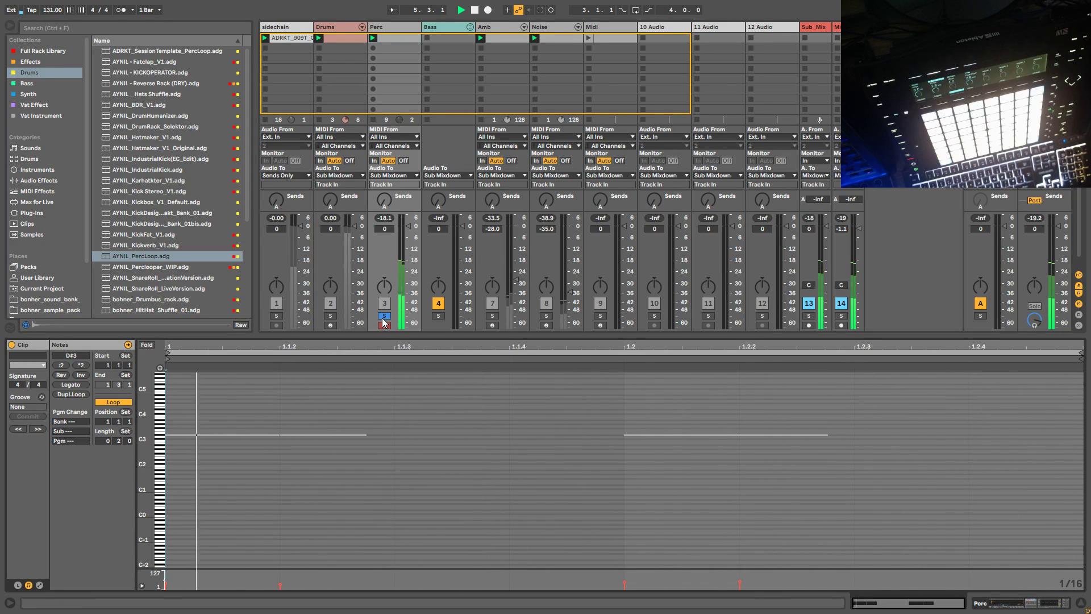
Step: Set PercLoop's Filter to 15.3 kHz and Freq Boost to 3.79 kHz, try other pitches, and unsolo the Perc track
{"action": "left_click", "coordinate": [389, 28]}
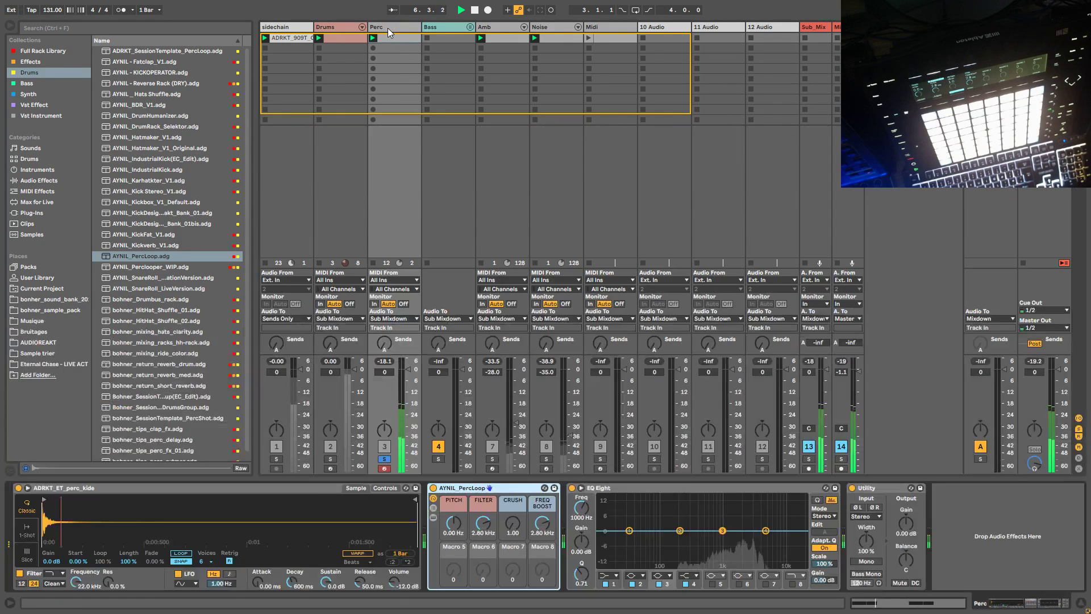
{"action": "left_click_drag", "start_coordinate": [489, 517], "coordinate": [489, 483]}
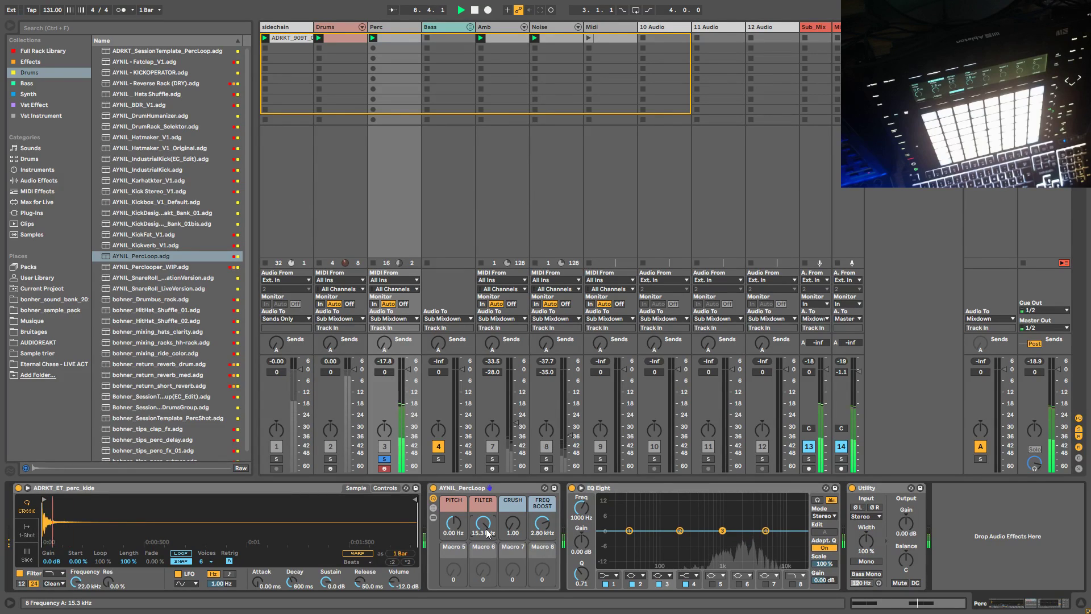
{"action": "left_click_drag", "start_coordinate": [536, 533], "coordinate": [536, 549]}
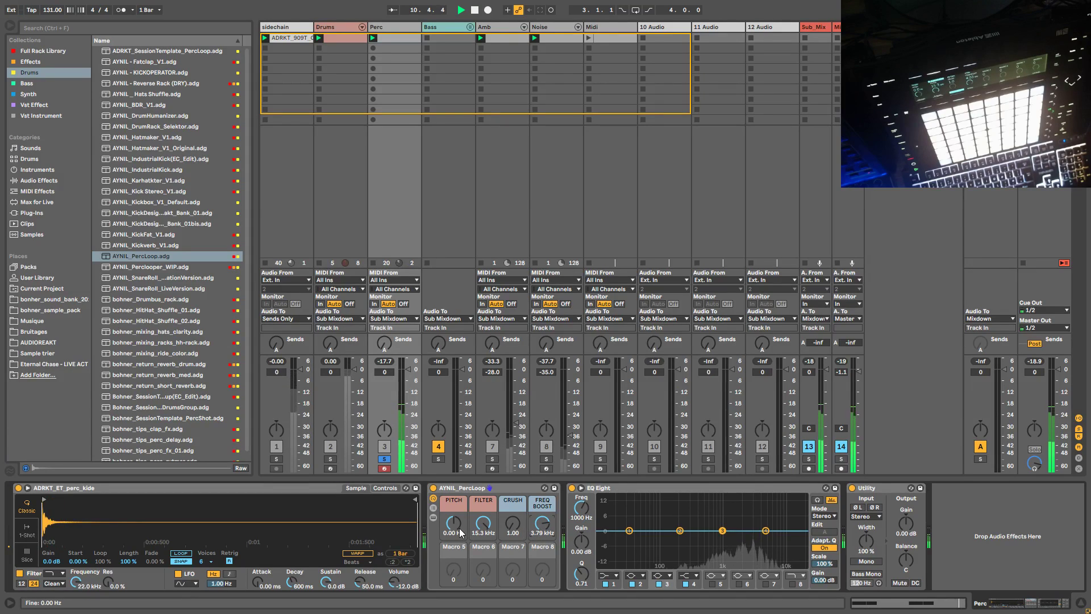
{"action": "left_click_drag", "start_coordinate": [454, 523], "coordinate": [454, 509]}
{"action": "left_click", "coordinate": [384, 459]}
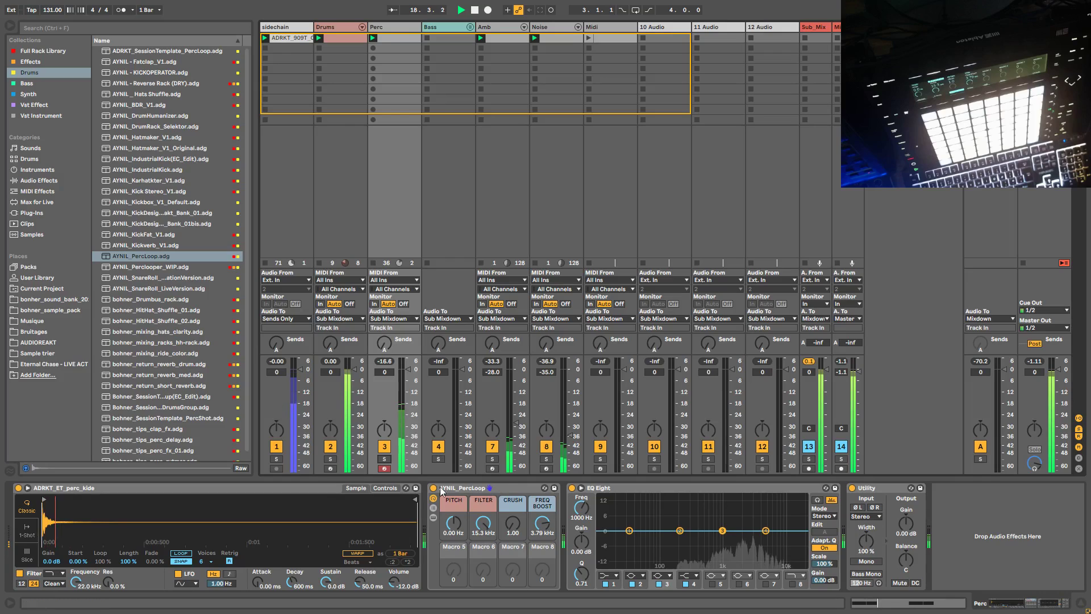
Step: Solo the Perc track, open its clip, duplicate the loop to one bar, and fold the editor to its used notes
{"action": "left_click", "coordinate": [386, 459]}
{"action": "left_click", "coordinate": [396, 41]}
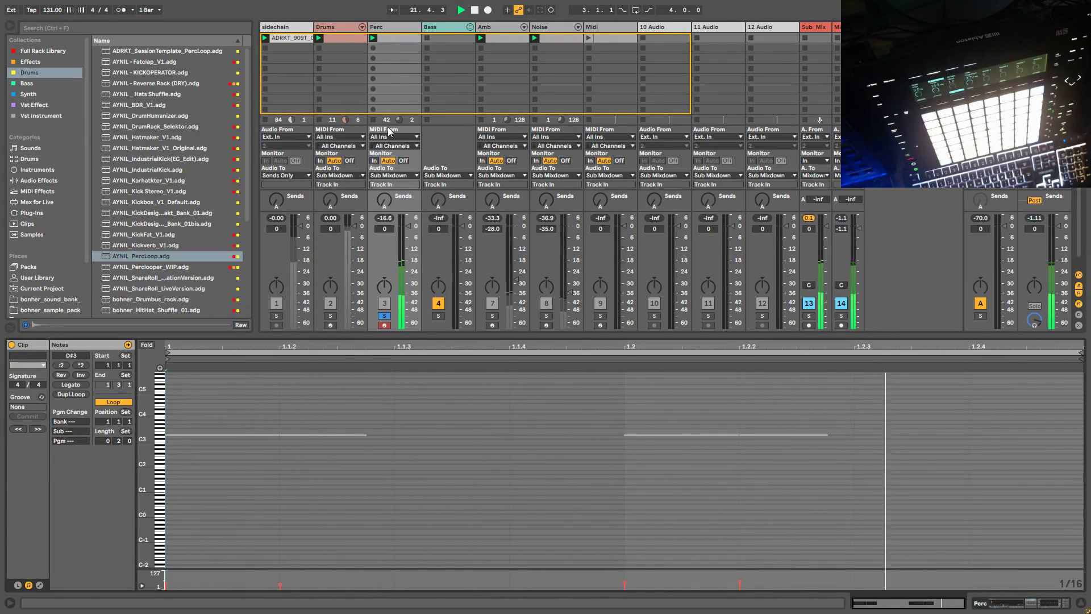
{"action": "left_click", "coordinate": [508, 505]}
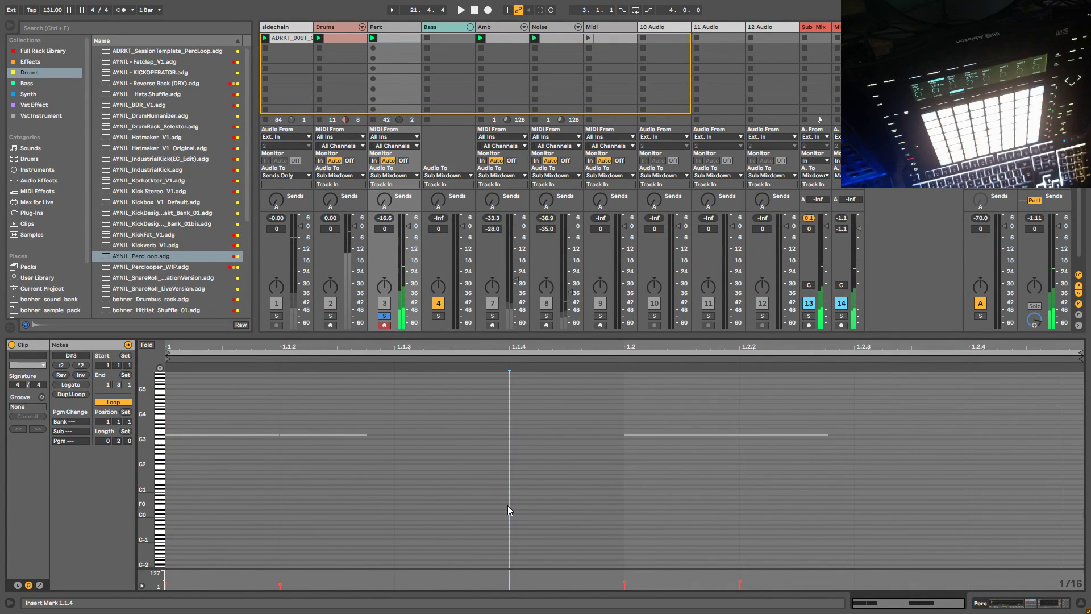
{"action": "left_click", "coordinate": [75, 400]}
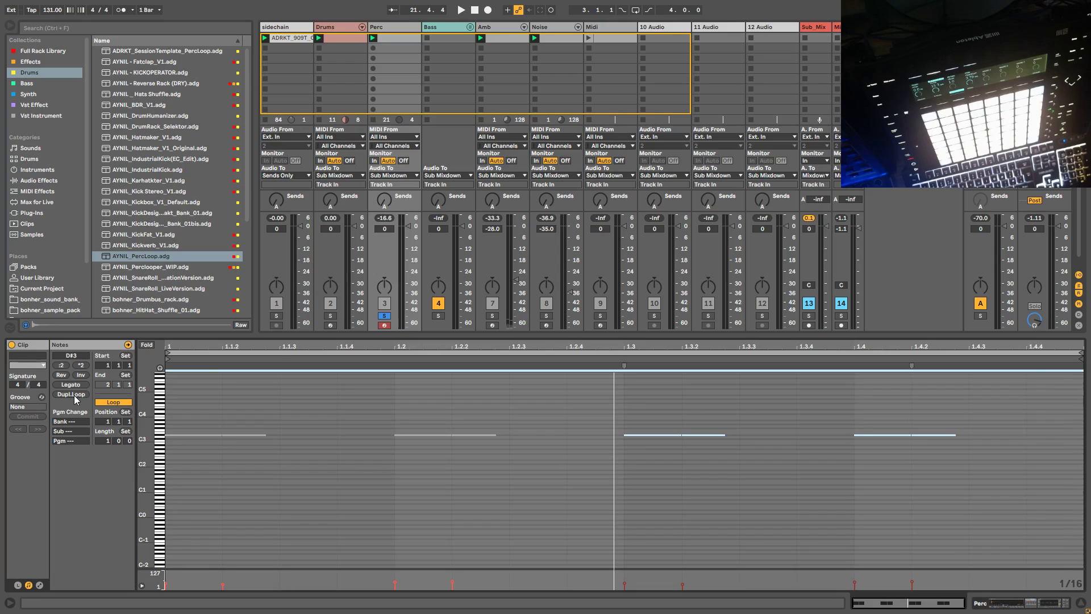
{"action": "right_click", "coordinate": [455, 492]}
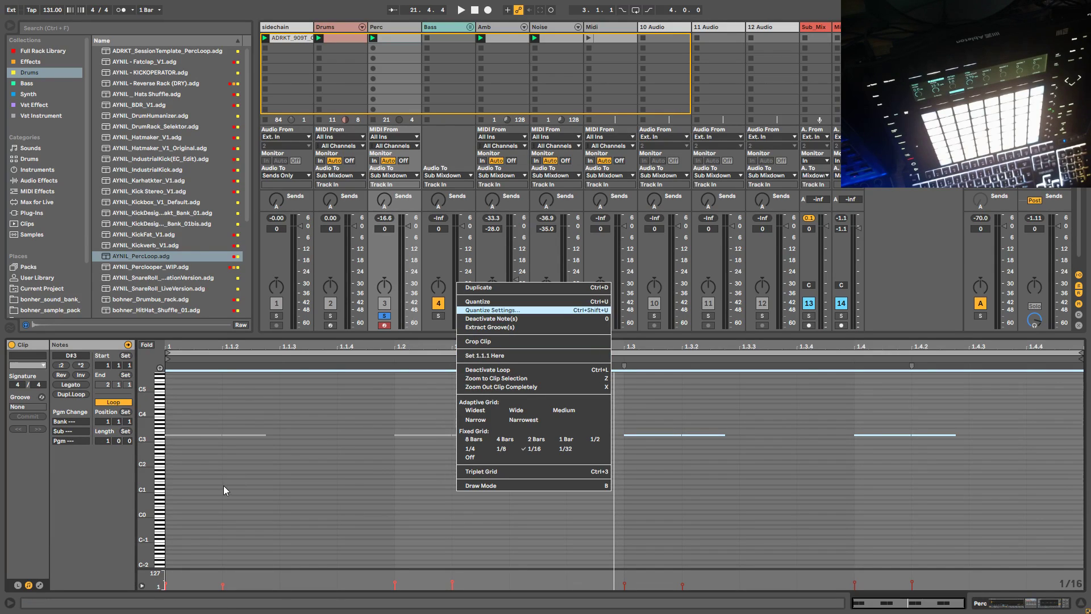
{"action": "left_click", "coordinate": [147, 347]}
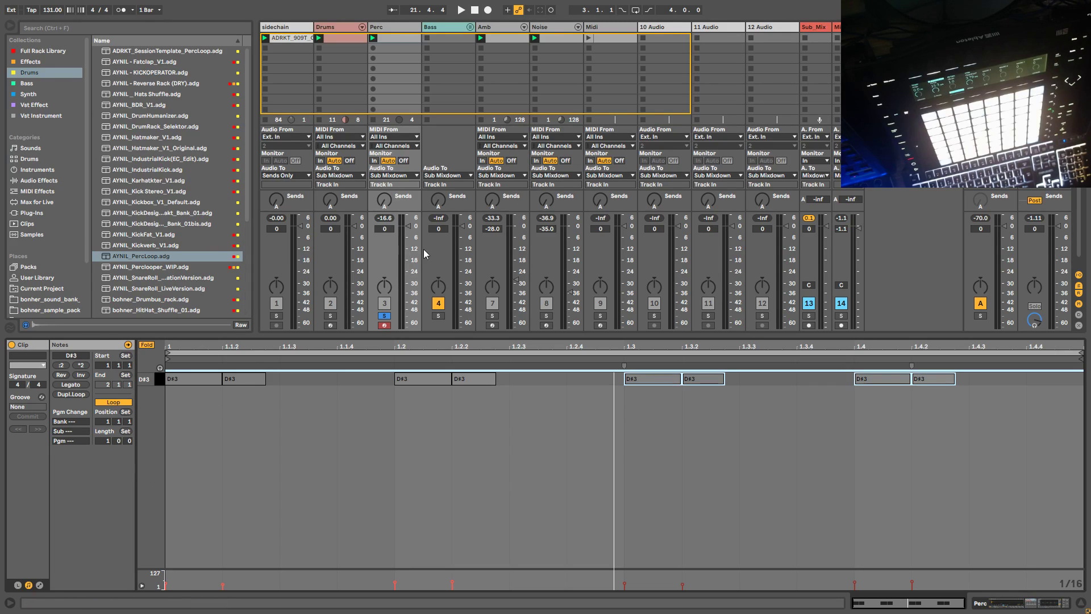
Step: Lower the velocity of the Perc clip's first note to 13 and of the note at 1.3.1 to 6
{"action": "key", "text": "space"}
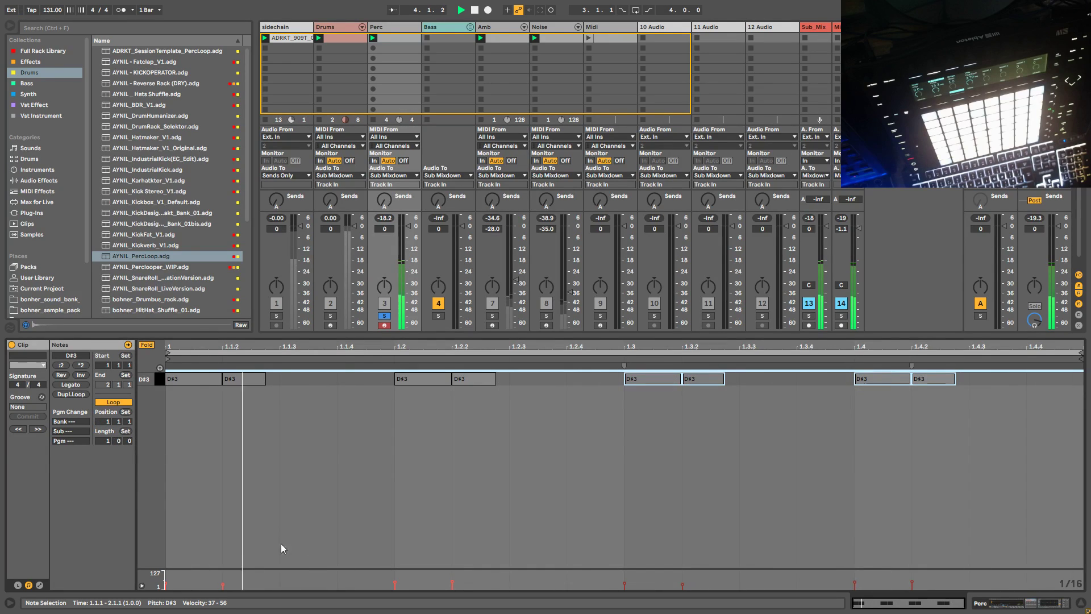
{"action": "key", "text": "space"}
{"action": "left_click", "coordinate": [203, 576]}
{"action": "left_click_drag", "start_coordinate": [166, 584], "coordinate": [166, 587]}
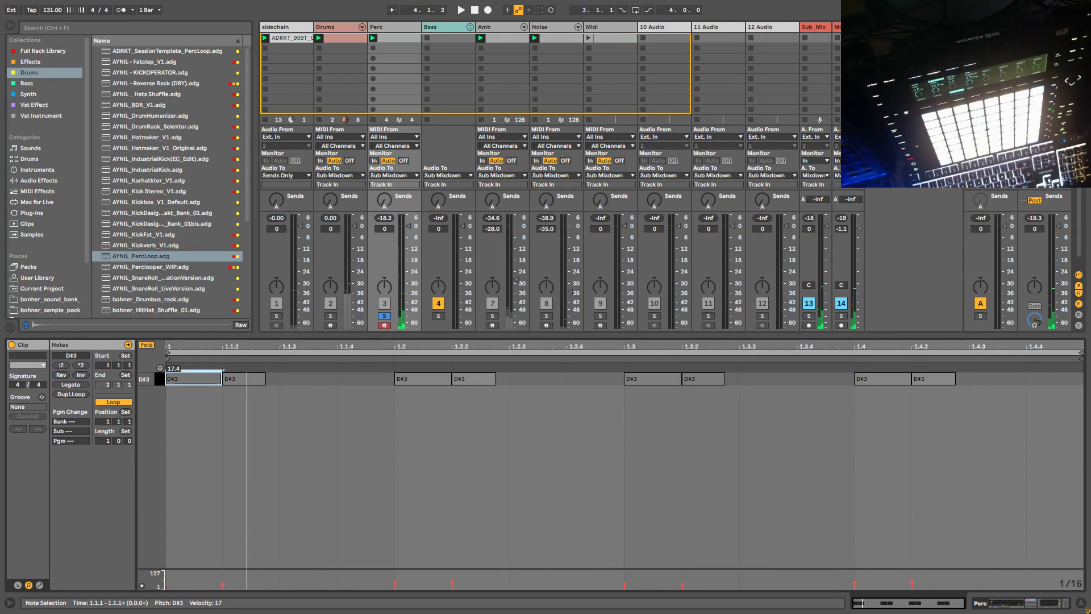
{"action": "key", "text": "space"}
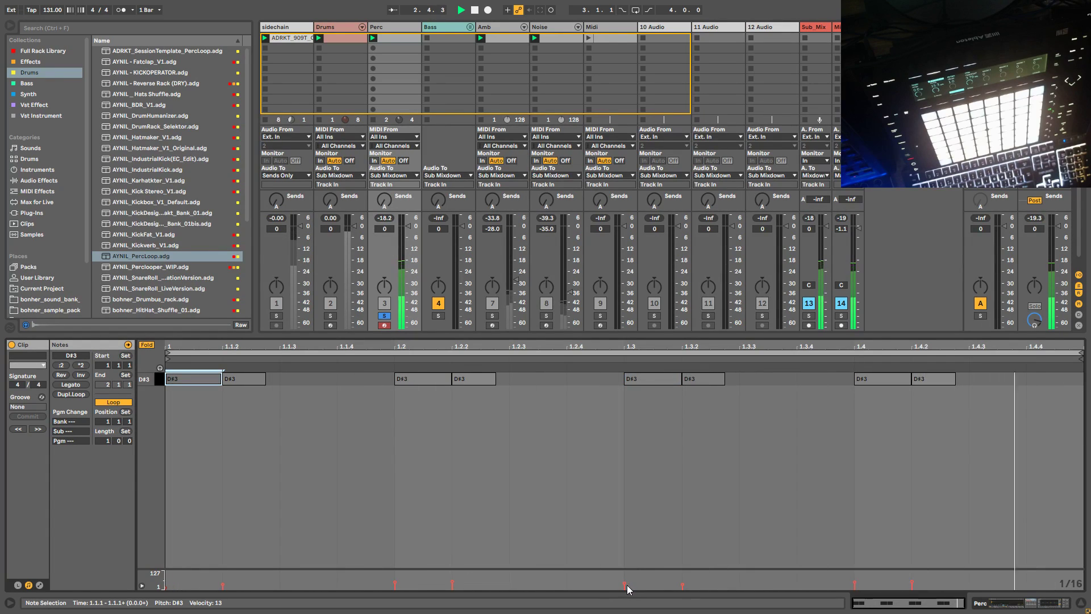
{"action": "left_click_drag", "start_coordinate": [624, 585], "coordinate": [624, 587]}
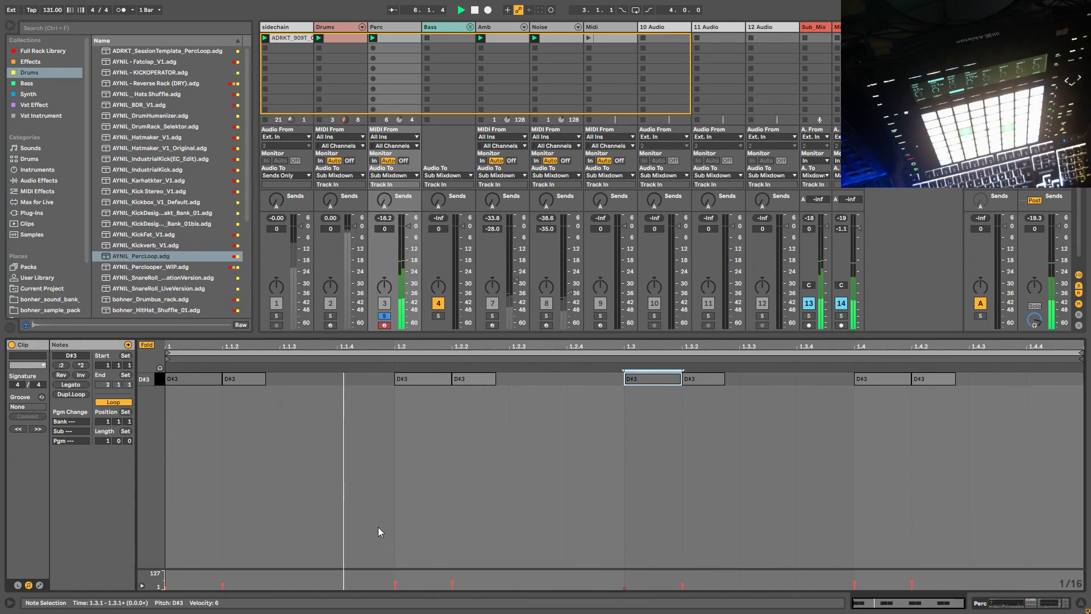
Step: Duplicate the Perc clip's loop to two bars and check the track's devices and the clip's envelopes
{"action": "left_click", "coordinate": [79, 395]}
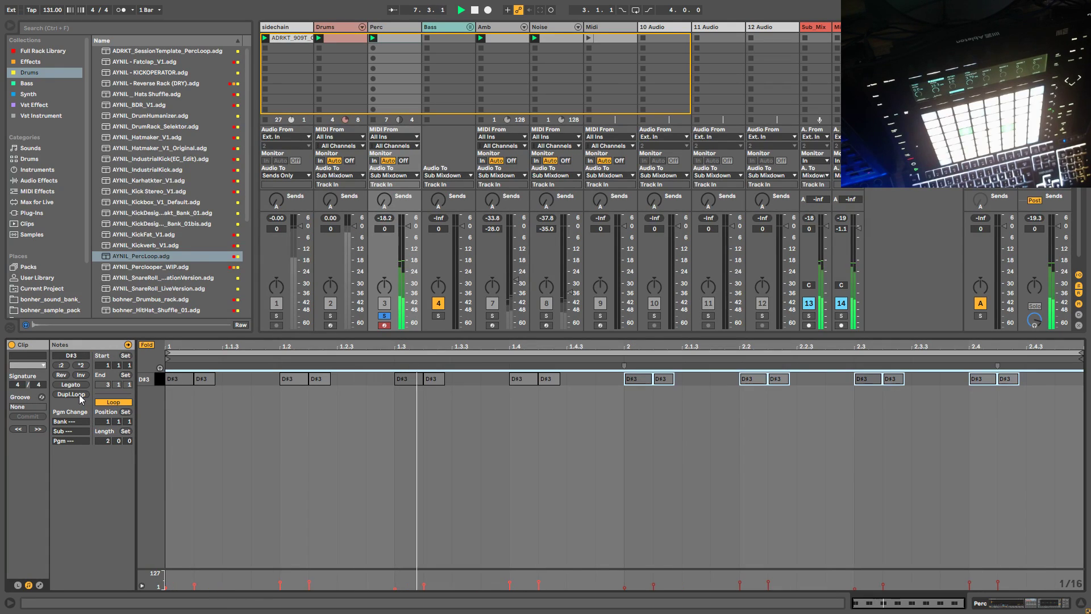
{"action": "double_click", "coordinate": [391, 26]}
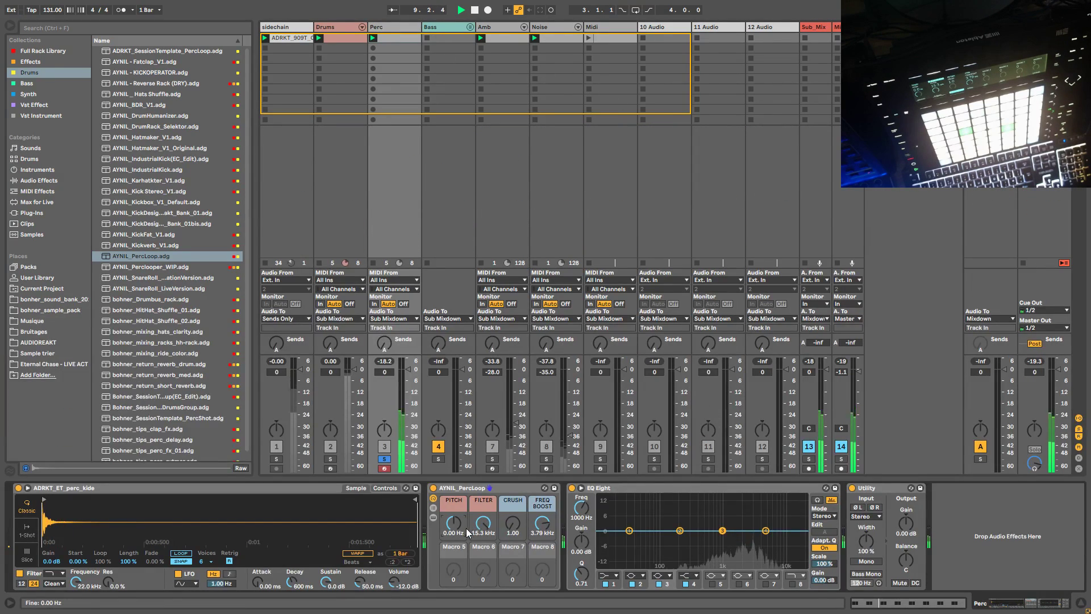
{"action": "left_click", "coordinate": [383, 42]}
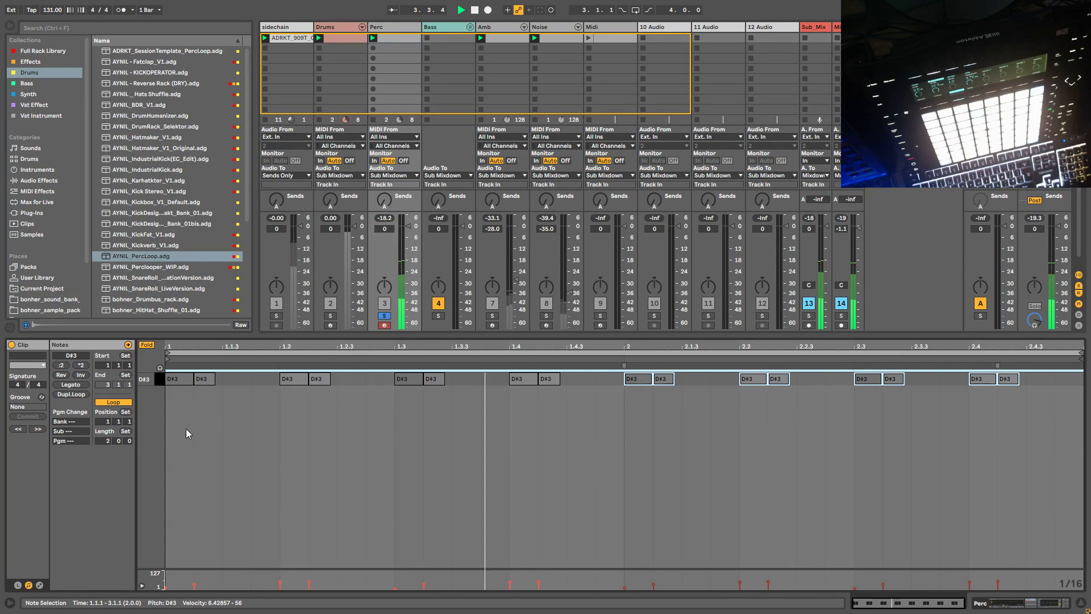
{"action": "left_click", "coordinate": [40, 584]}
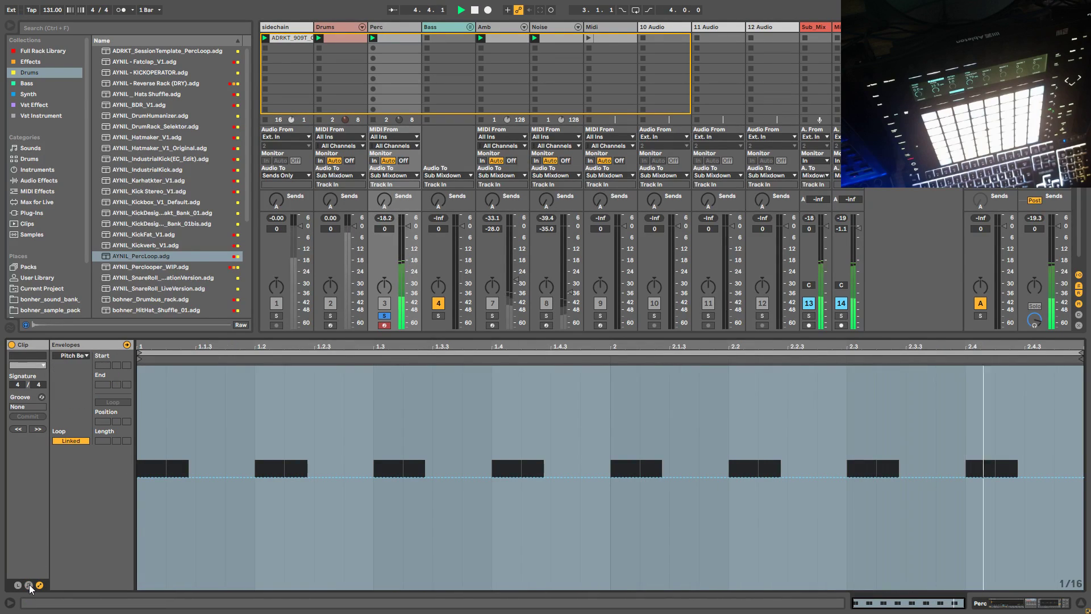
{"action": "left_click", "coordinate": [30, 584]}
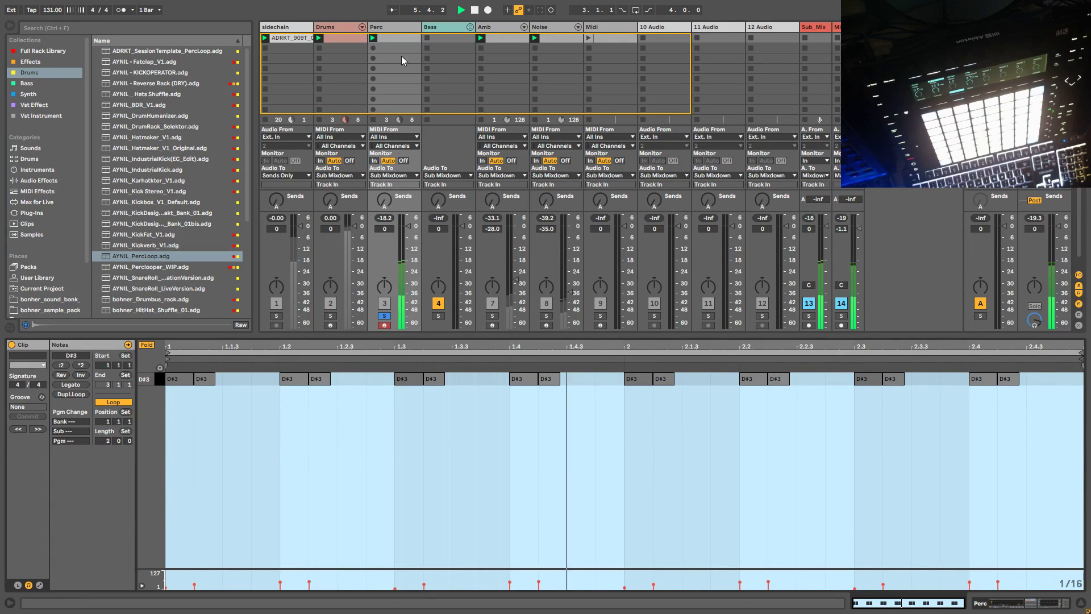
Step: Unfold the note editor, transpose the notes on beats 1.3 and 1.4 to G#3, and audition a one-bar loop in the mix
{"action": "key", "text": "f"}
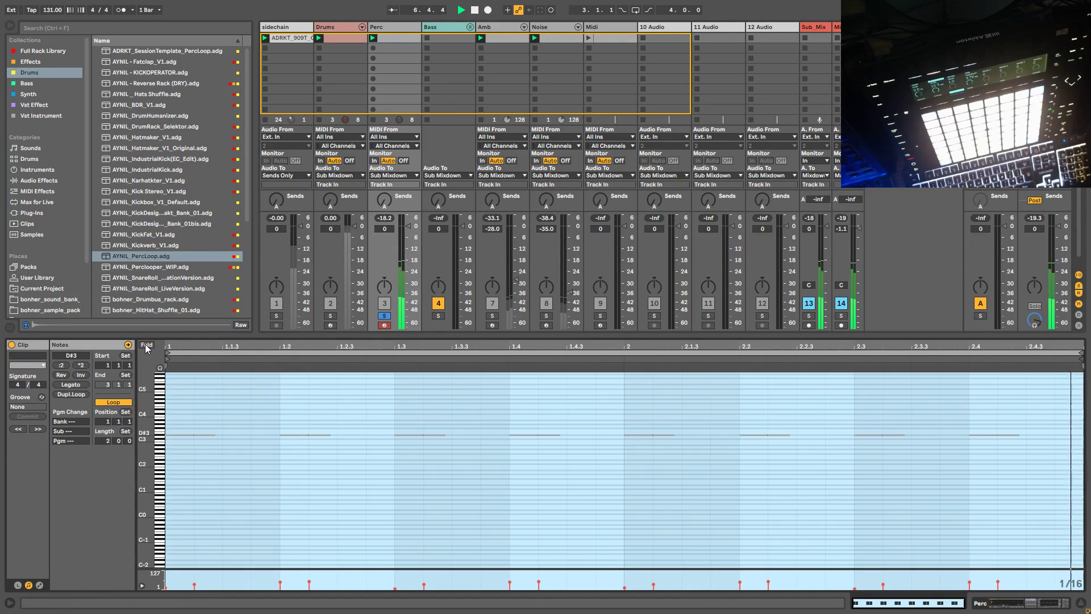
{"action": "left_click_drag", "start_coordinate": [575, 466], "coordinate": [407, 430]}
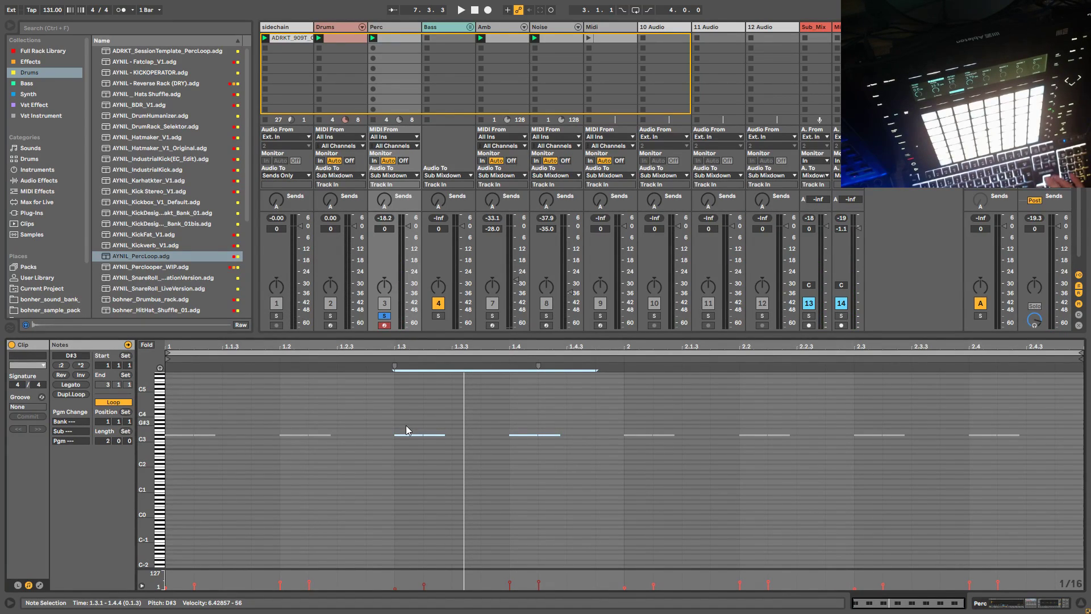
{"action": "key", "text": "Up"}
{"action": "key", "text": "Up"}
{"action": "key", "text": "Up"}
{"action": "key", "text": "Up"}
{"action": "key", "text": "Up"}
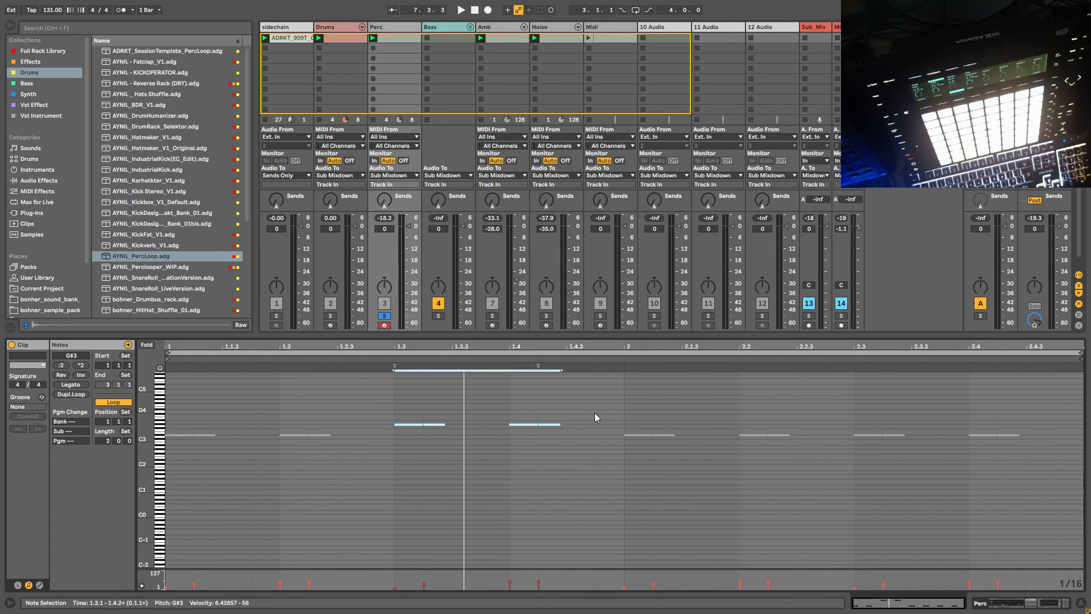
{"action": "left_click_drag", "start_coordinate": [1080, 352], "coordinate": [618, 372]}
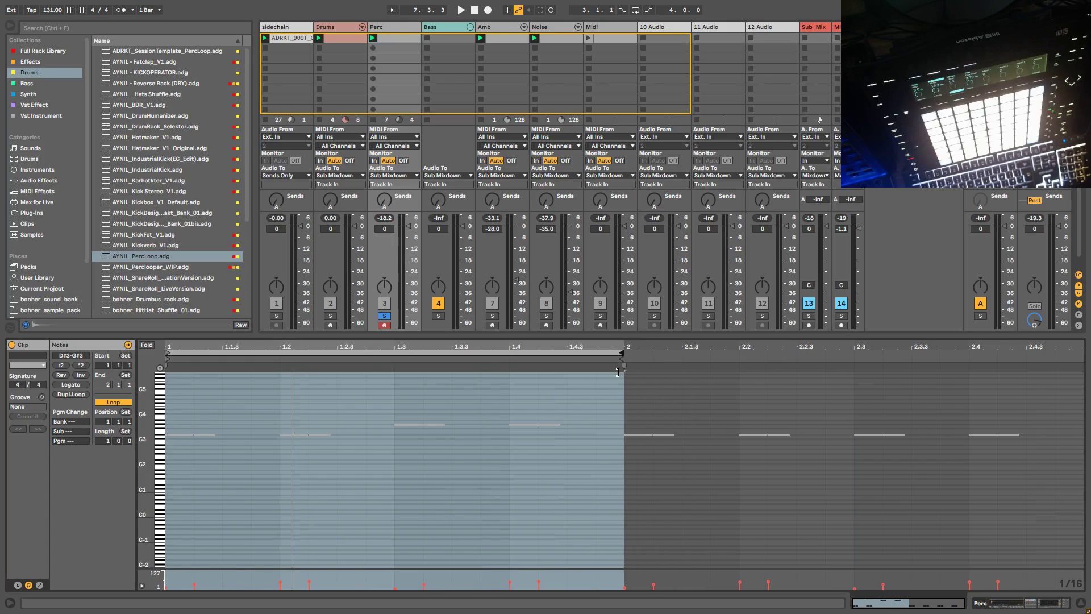
{"action": "key", "text": "space"}
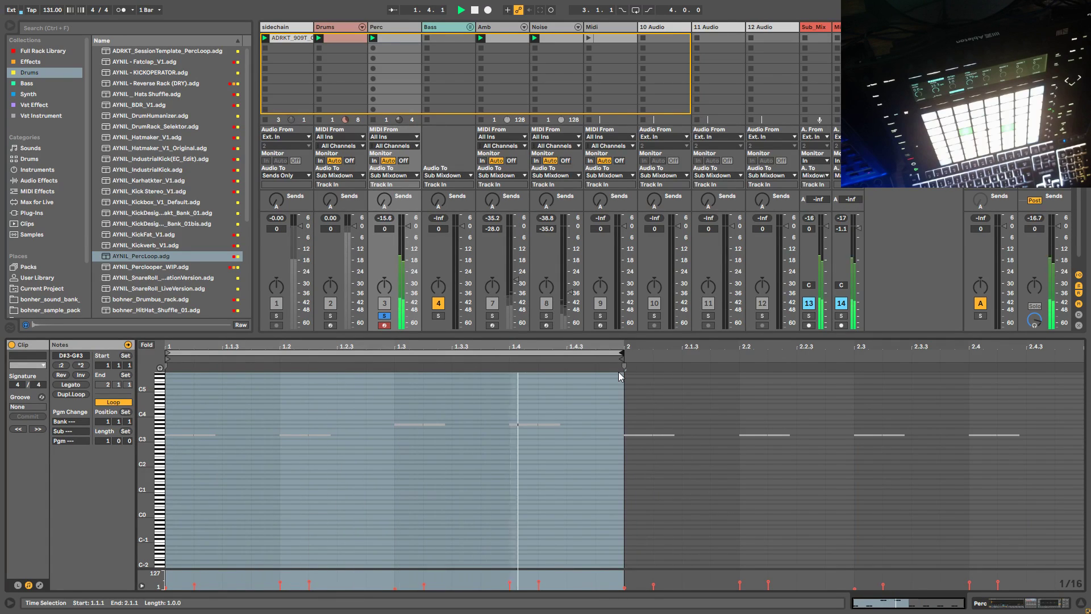
{"action": "left_click", "coordinate": [385, 316]}
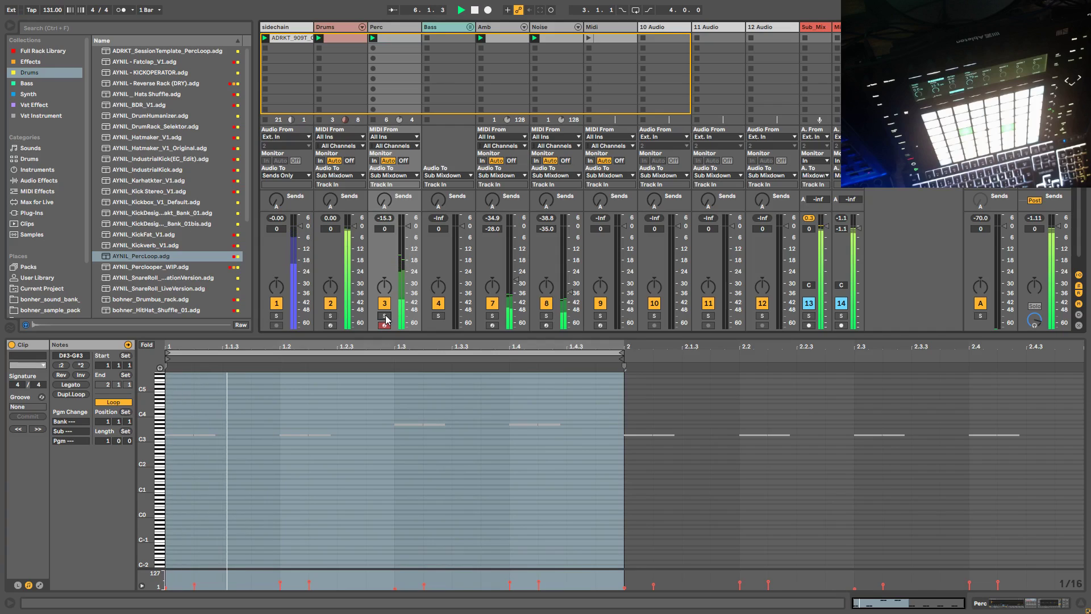
{"action": "left_click", "coordinate": [384, 316]}
Step: Try duplicating the G#3 notes, and undo back through the transposition and the two-bar loop duplication
{"action": "left_click_drag", "start_coordinate": [582, 448], "coordinate": [401, 422]}
{"action": "key", "text": "ctrl+d"}
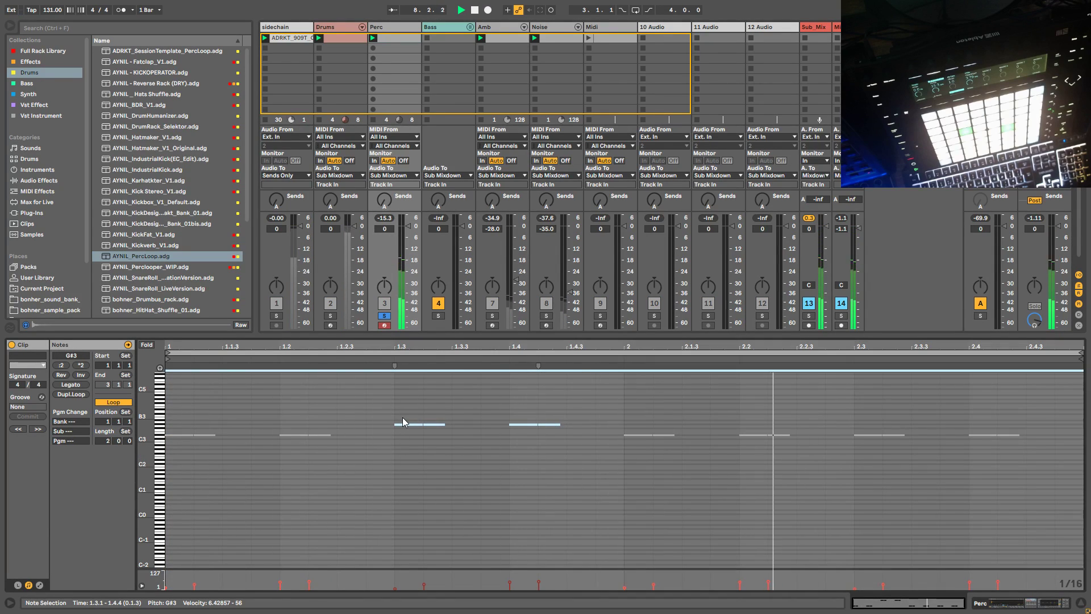
{"action": "key", "text": "ctrl+z"}
{"action": "key", "text": "ctrl+z"}
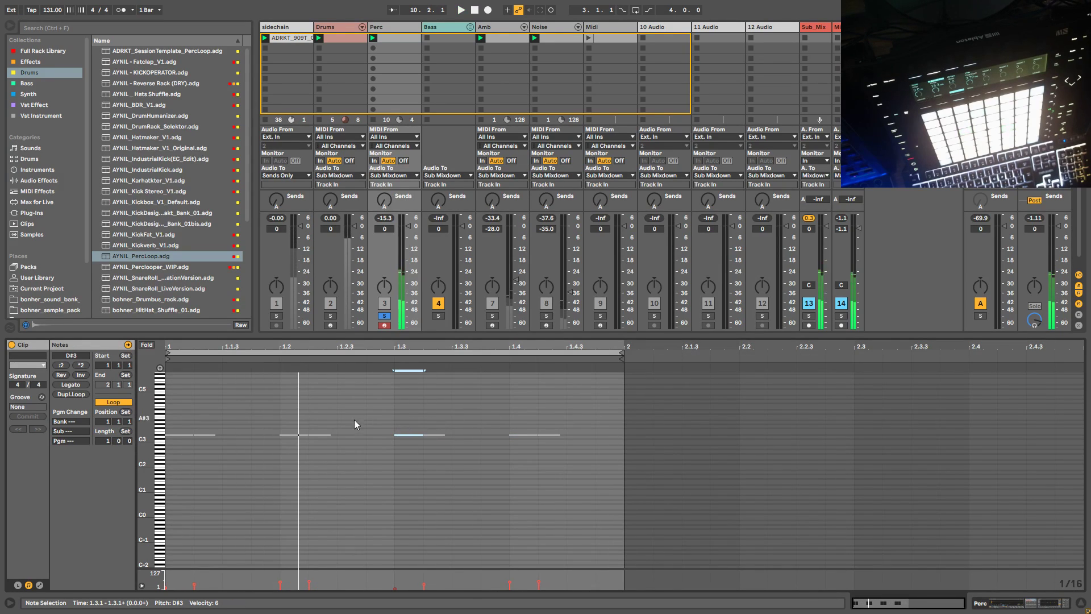
Step: Transpose the two notes on beat 1.2 up five semitones to G#3 and shorten the Perc clip's loop to two beats
{"action": "left_click_drag", "start_coordinate": [336, 448], "coordinate": [278, 435]}
{"action": "key", "text": "Up"}
{"action": "key", "text": "Up"}
{"action": "key", "text": "Up"}
{"action": "key", "text": "Up"}
{"action": "key", "text": "Up"}
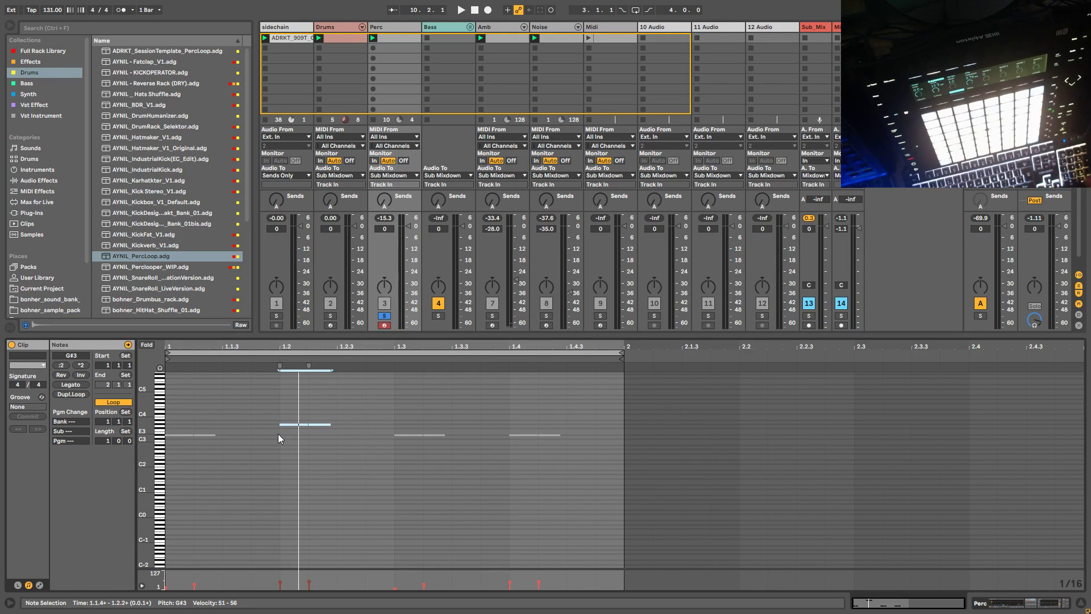
{"action": "left_click_drag", "start_coordinate": [626, 356], "coordinate": [395, 366]}
{"action": "key", "text": "space"}
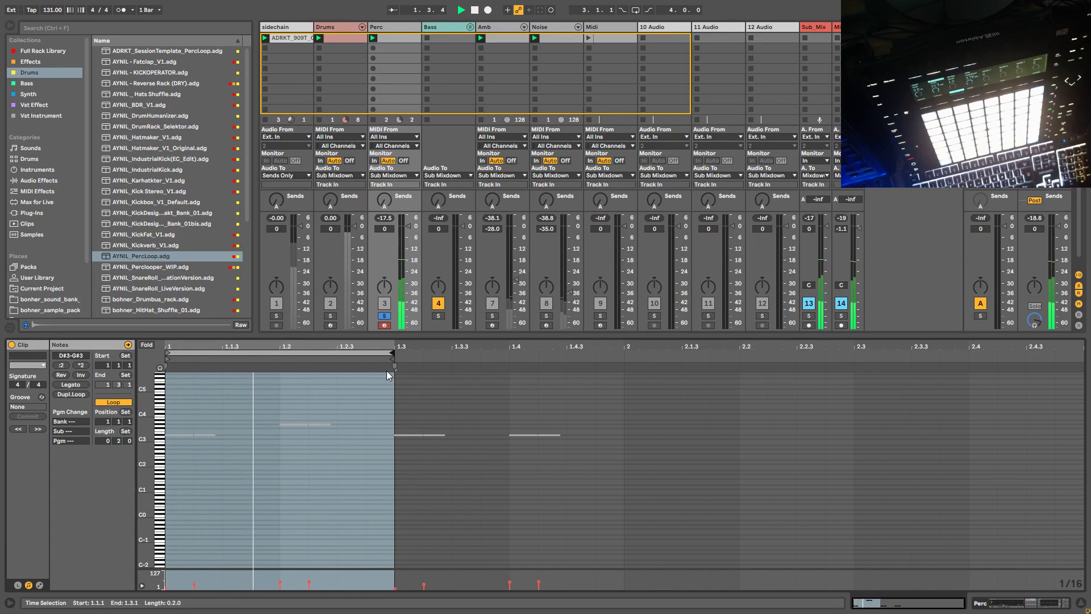
Step: Compare the Perc loop soloed and within the full mix
{"action": "left_click", "coordinate": [384, 316]}
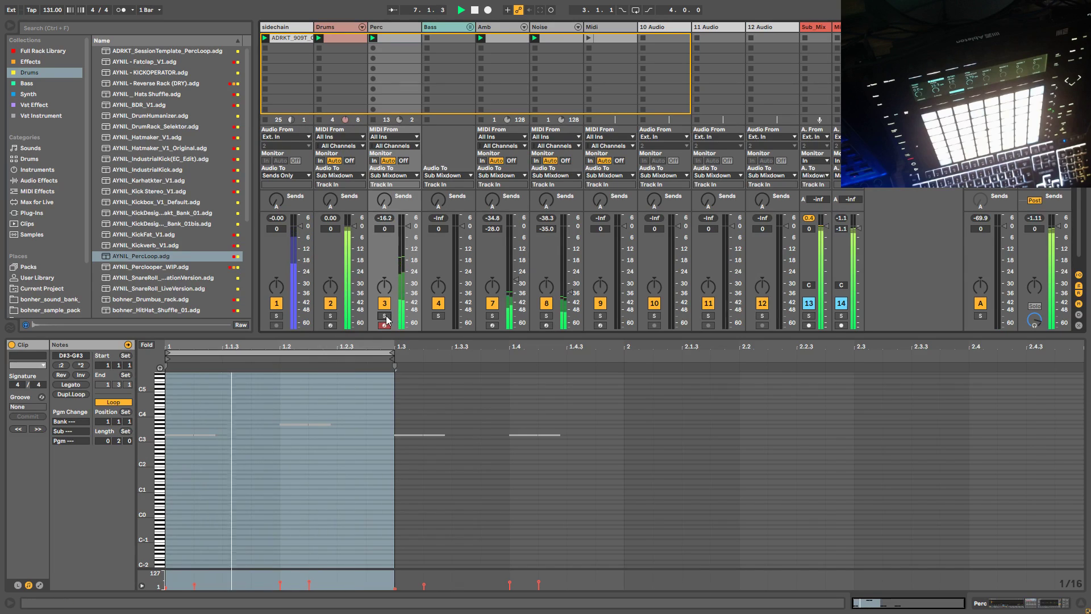
{"action": "left_click", "coordinate": [385, 316]}
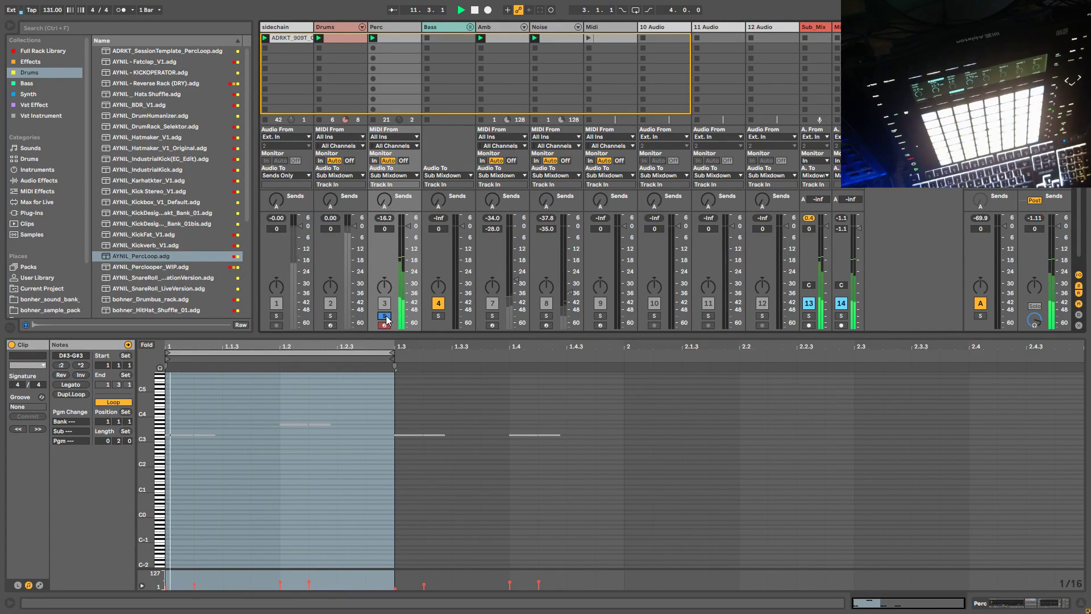
{"action": "left_click", "coordinate": [385, 315]}
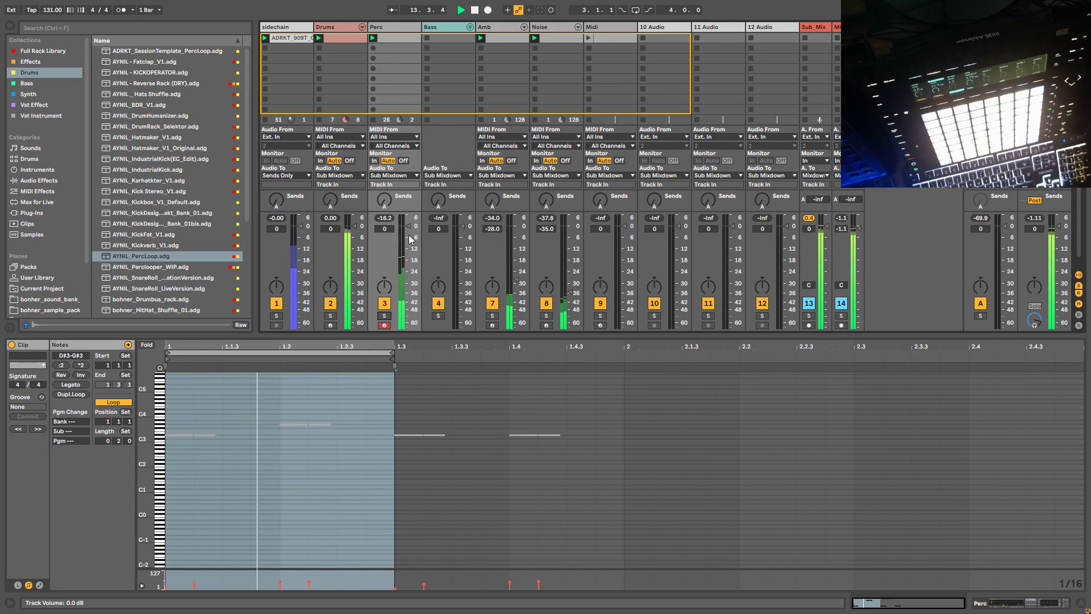
Step: Solo the Perc track and expand the PercLoop rack to show the devices inside it
{"action": "left_click", "coordinate": [382, 26]}
{"action": "left_click", "coordinate": [384, 458]}
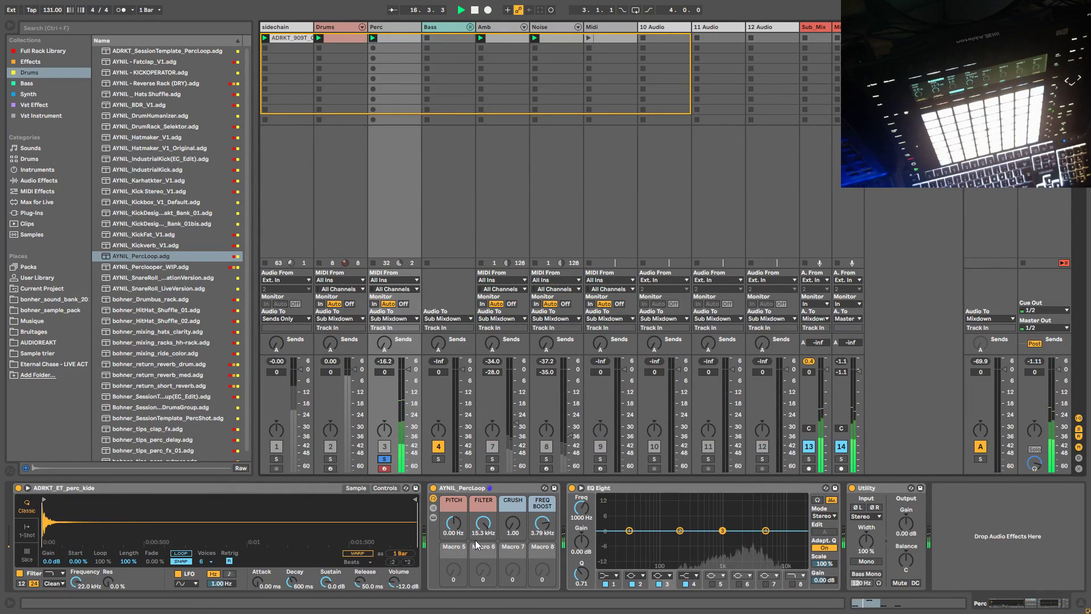
{"action": "left_click", "coordinate": [434, 517]}
{"action": "left_click", "coordinate": [1002, 607]}
{"action": "left_click_drag", "start_coordinate": [1002, 607], "coordinate": [1051, 605]}
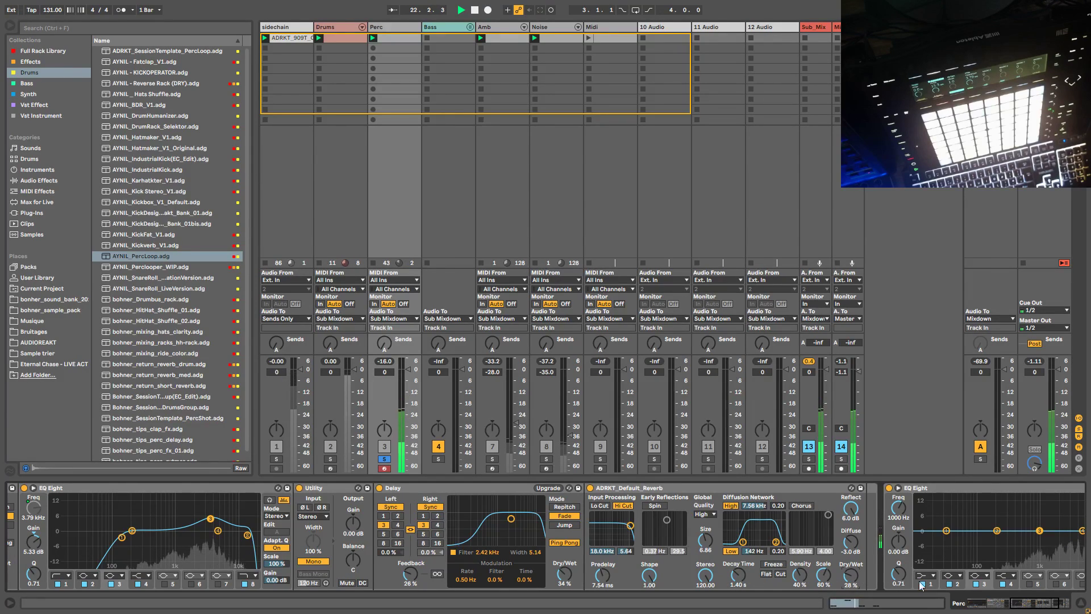
Step: Add a Saturator between the PercLoop rack and the final EQ Eight, and check Perc in the mix with Amb and Noise muted
{"action": "left_click", "coordinate": [1043, 608]}
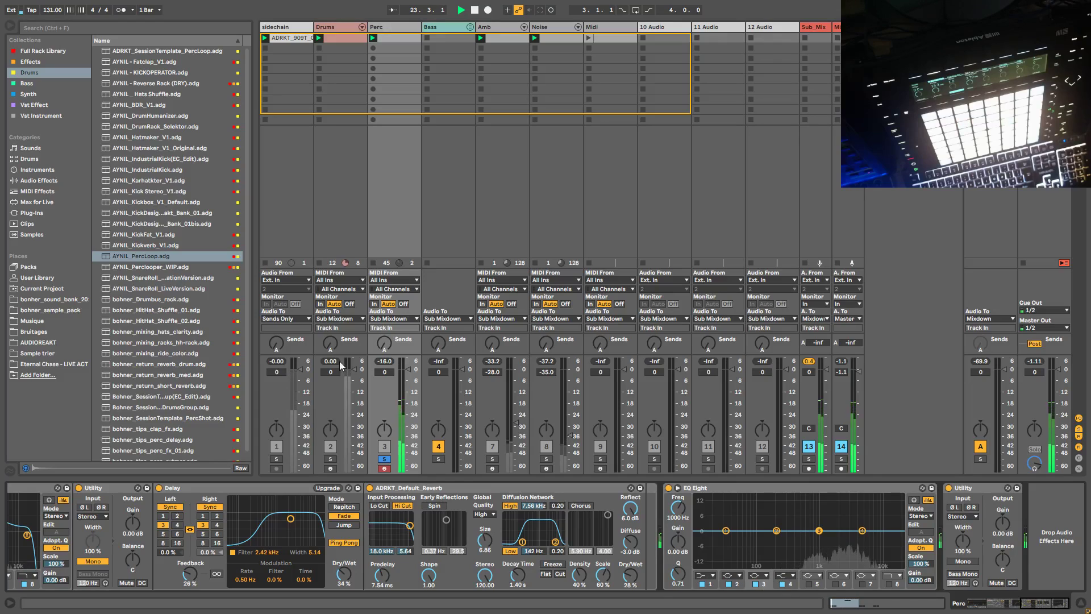
{"action": "left_click", "coordinate": [39, 180]}
{"action": "left_click_drag", "start_coordinate": [126, 407], "coordinate": [677, 503]}
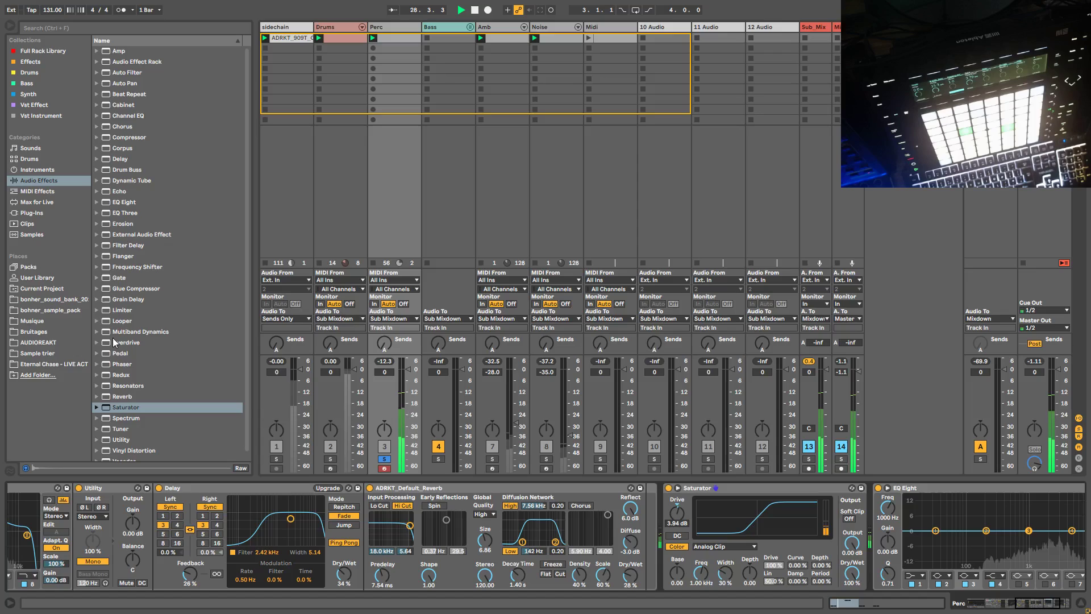
{"action": "left_click", "coordinate": [385, 460]}
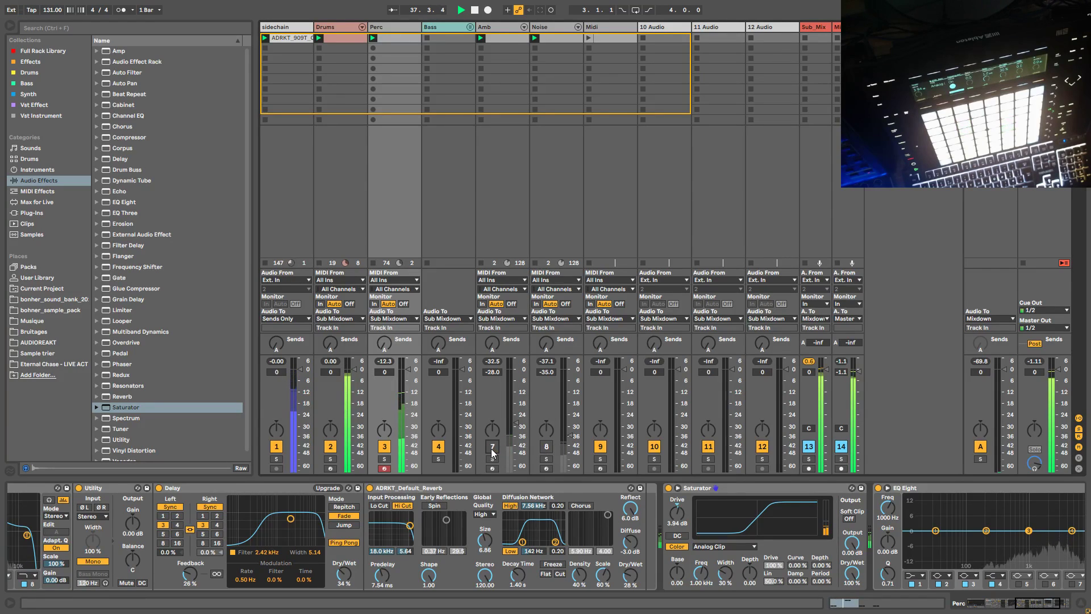
{"action": "left_click", "coordinate": [384, 458]}
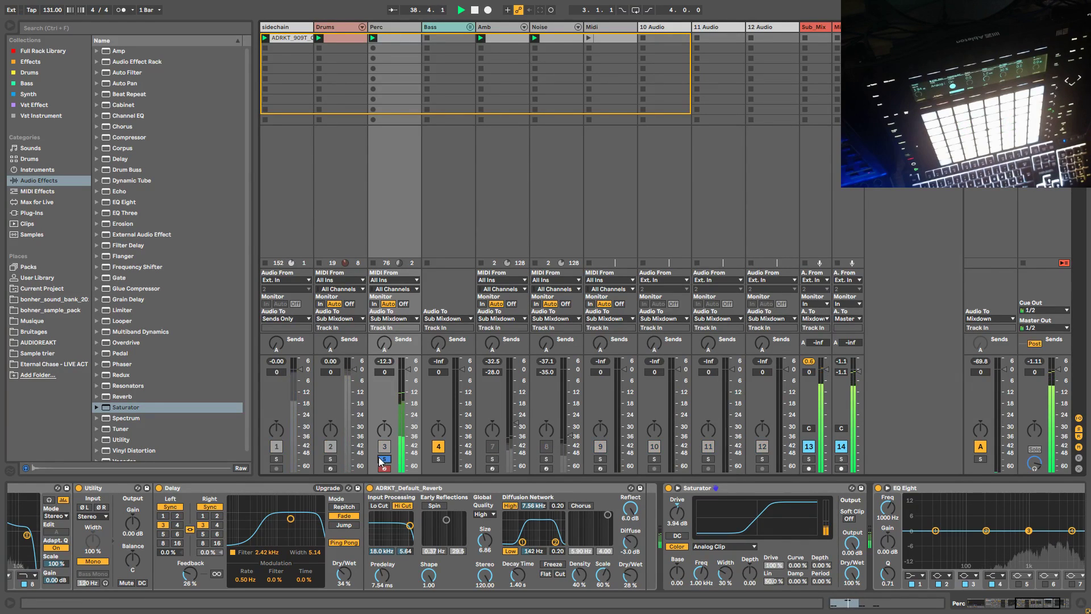
Step: Make band 1 of the EQ Eight after the Saturator a low cut at 2.50 kHz with a Q of 1.37
{"action": "left_click", "coordinate": [990, 606]}
{"action": "left_click", "coordinate": [710, 575]}
{"action": "left_click", "coordinate": [706, 549]}
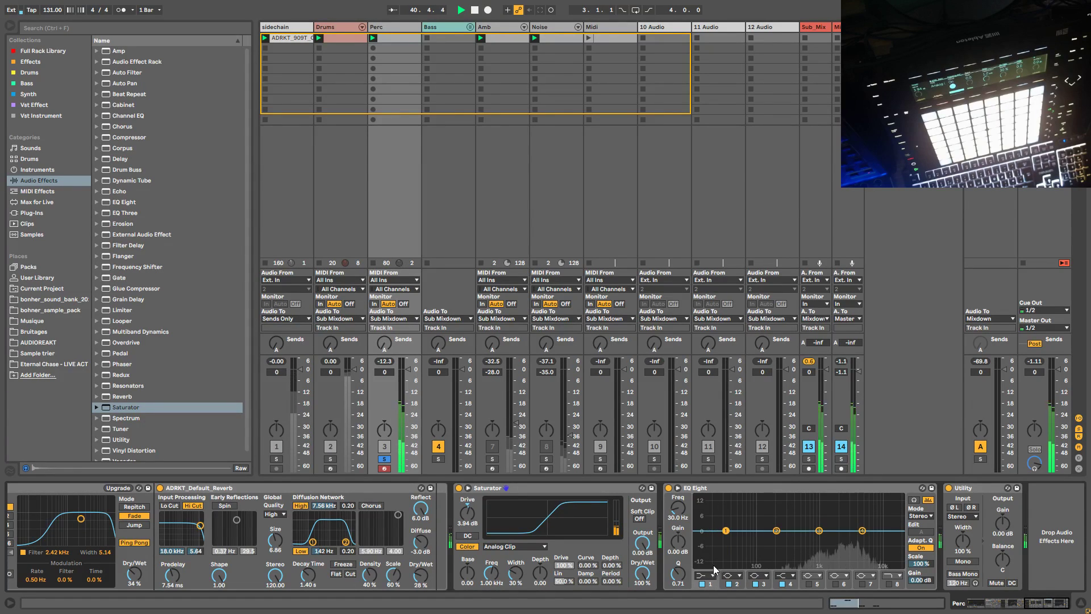
{"action": "left_click", "coordinate": [711, 575]}
{"action": "left_click", "coordinate": [692, 519]}
{"action": "left_click_drag", "start_coordinate": [692, 518], "coordinate": [692, 494]}
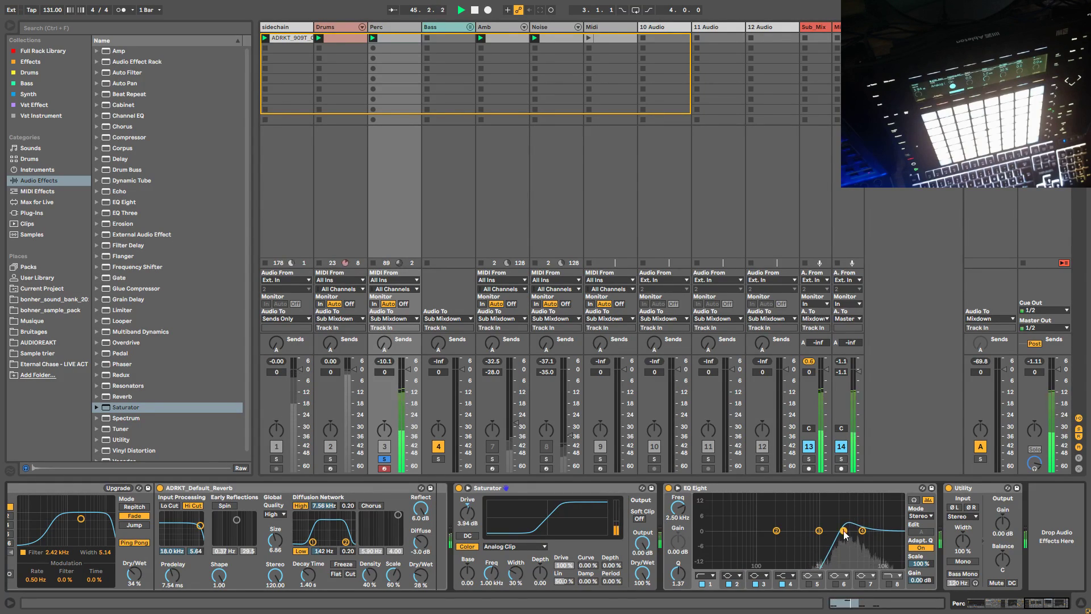
Step: Unsolo Perc and unmute the Amb and Noise tracks to hear the full mix
{"action": "left_click", "coordinate": [385, 459]}
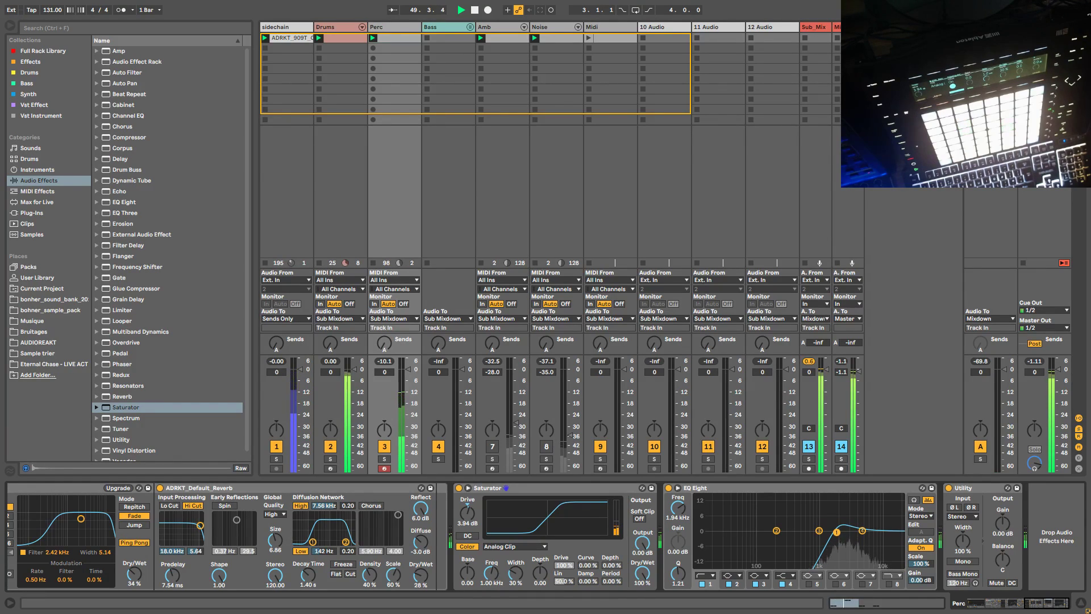
{"action": "left_click", "coordinate": [493, 447]}
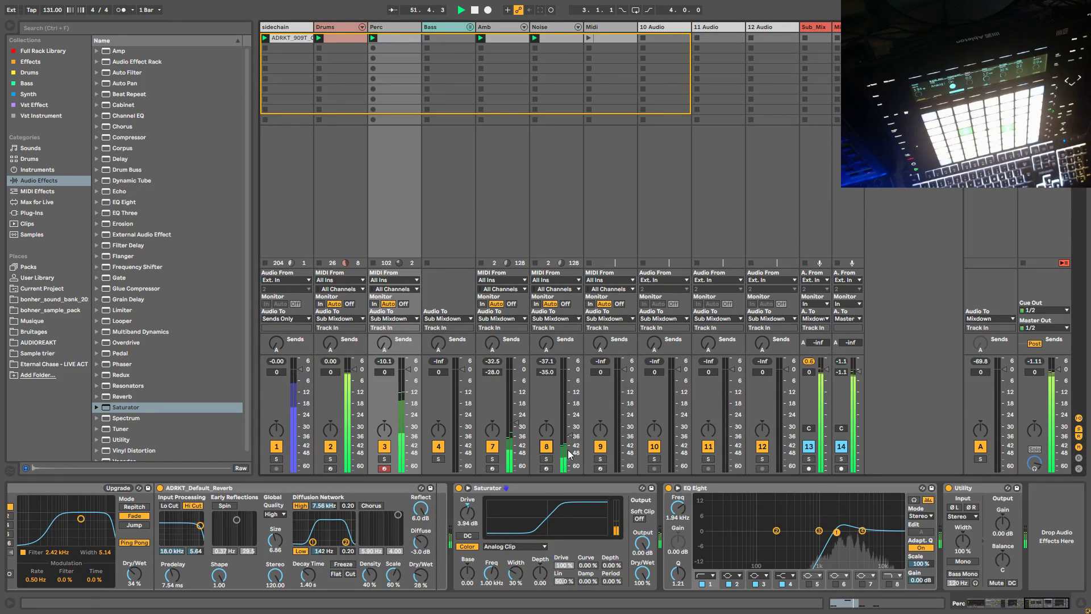
Step: Solo Perc, duplicate its first clip into the second slot, and extend the copy's loop to one bar
{"action": "double_click", "coordinate": [395, 41]}
{"action": "left_click", "coordinate": [385, 316]}
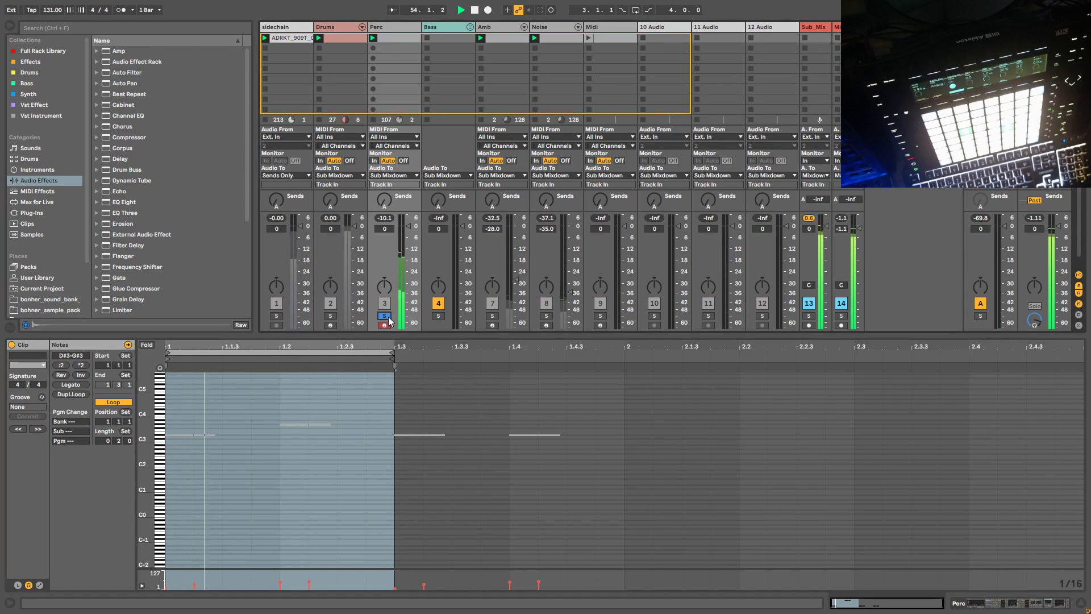
{"action": "left_click", "coordinate": [392, 50]}
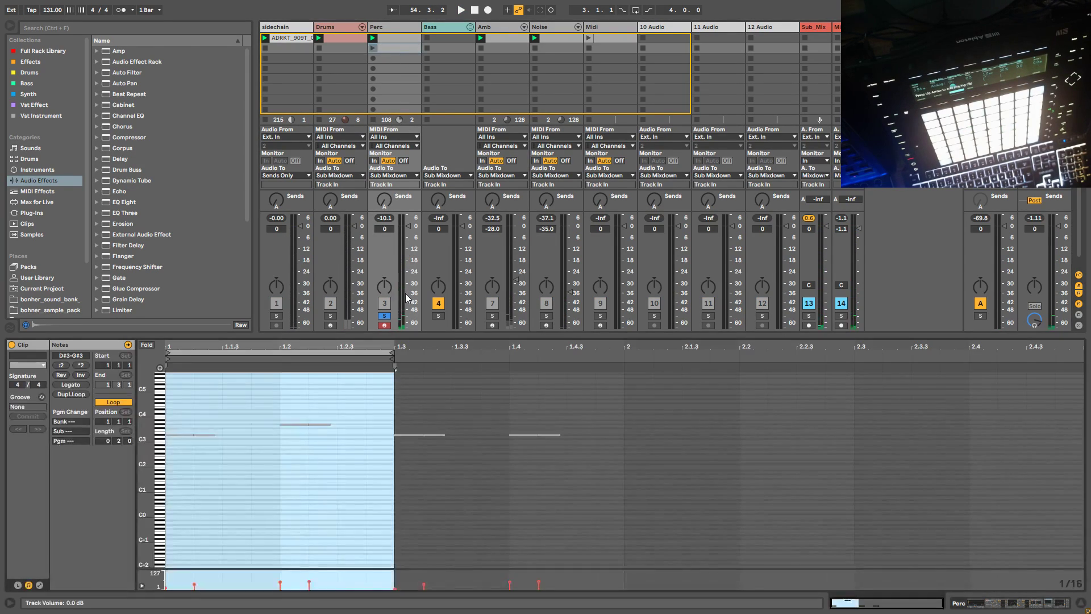
{"action": "left_click_drag", "start_coordinate": [393, 354], "coordinate": [624, 360]}
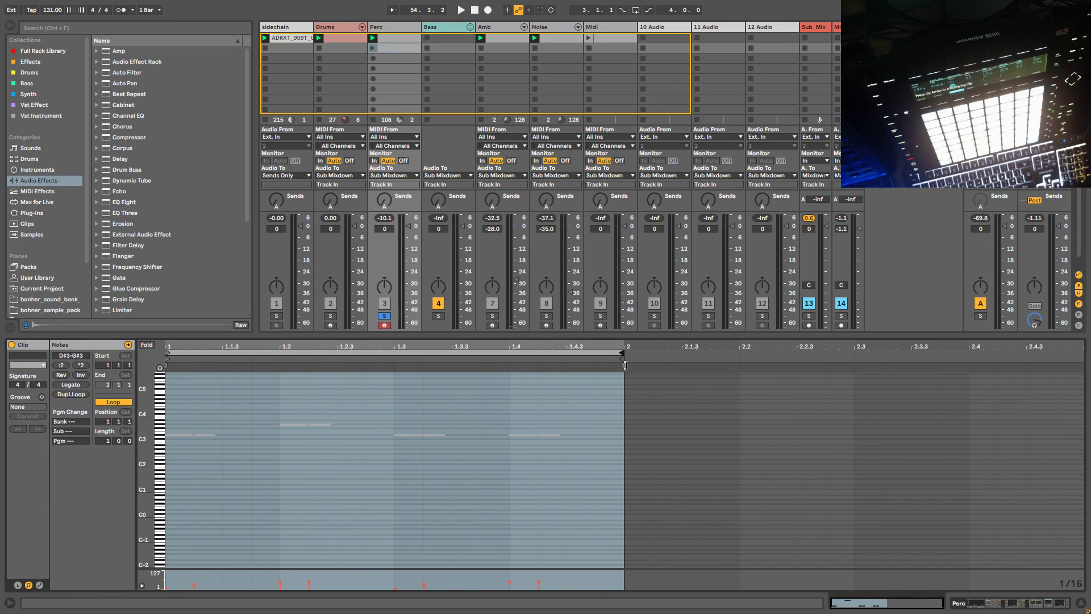
Step: In the second Perc clip, transpose the beat 1.2 notes down five semitones to D#3 and the beat 1.3 and 1.4 notes up to G#3
{"action": "left_click", "coordinate": [273, 420]}
{"action": "key", "text": "Down"}
{"action": "key", "text": "Down"}
{"action": "key", "text": "Down"}
{"action": "key", "text": "Down"}
{"action": "key", "text": "Down"}
{"action": "left_click_drag", "start_coordinate": [593, 458], "coordinate": [371, 420]}
{"action": "key", "text": "Up"}
{"action": "key", "text": "Up"}
{"action": "key", "text": "Up"}
{"action": "key", "text": "Up"}
{"action": "key", "text": "Up"}
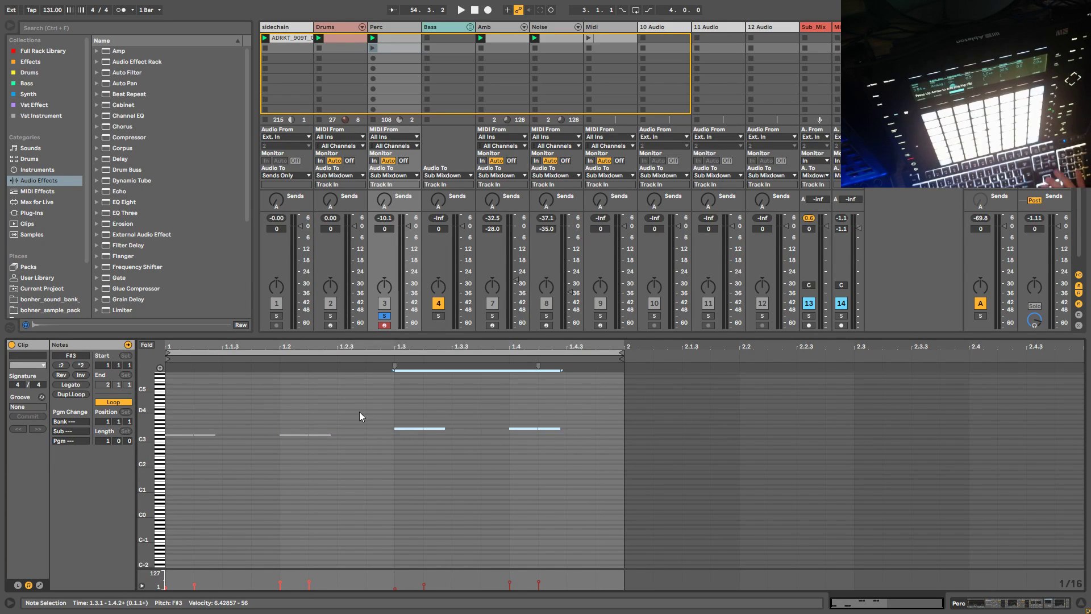
Step: Play the second Perc clip soloed and in the full mix, and compare it with the first Perc clip
{"action": "left_click", "coordinate": [374, 48]}
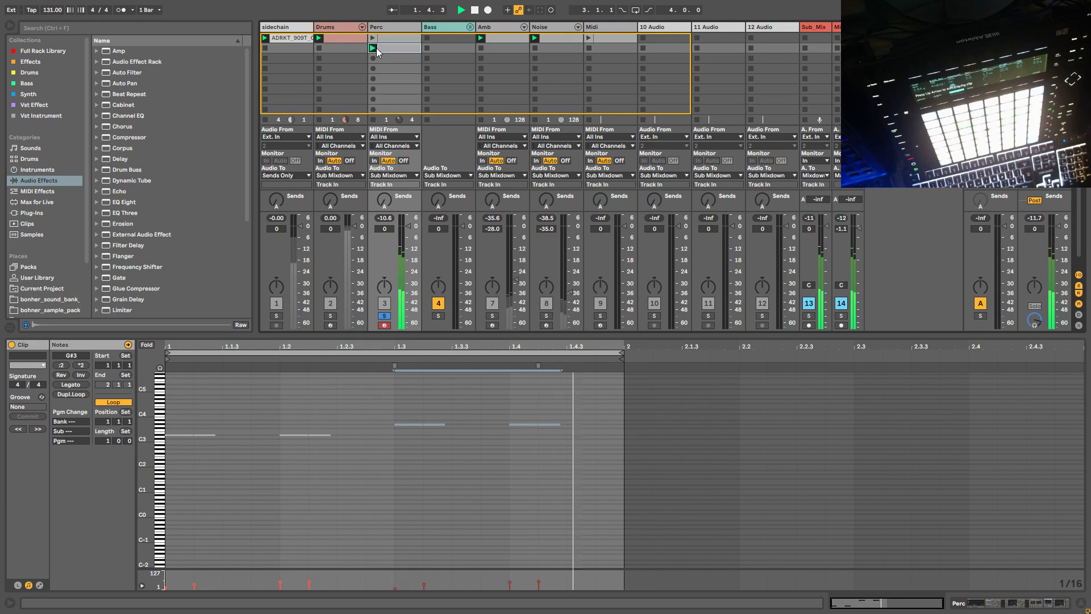
{"action": "left_click", "coordinate": [382, 316]}
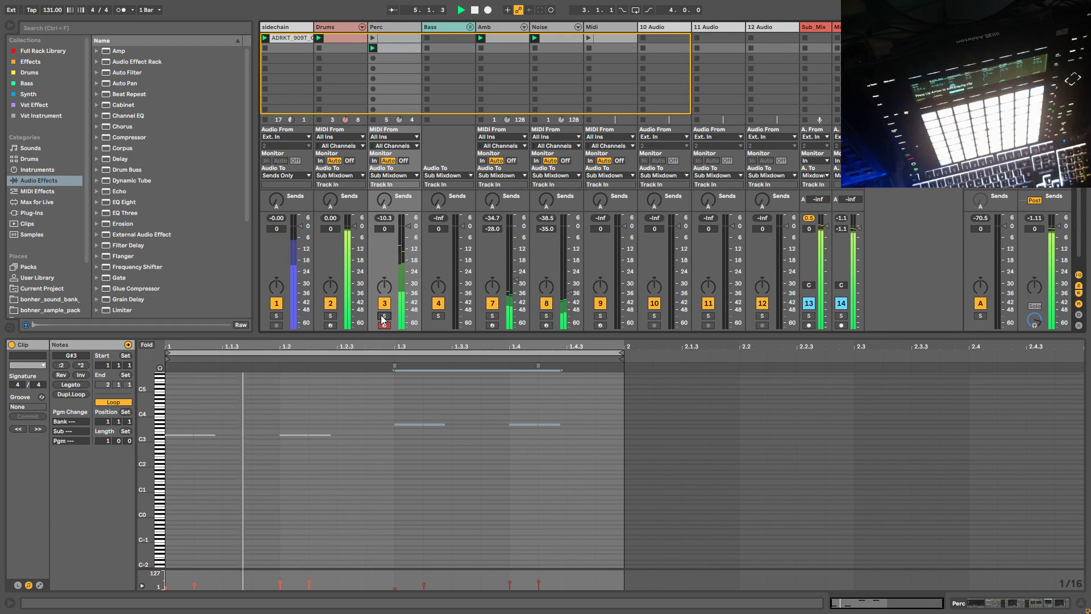
{"action": "left_click", "coordinate": [373, 38]}
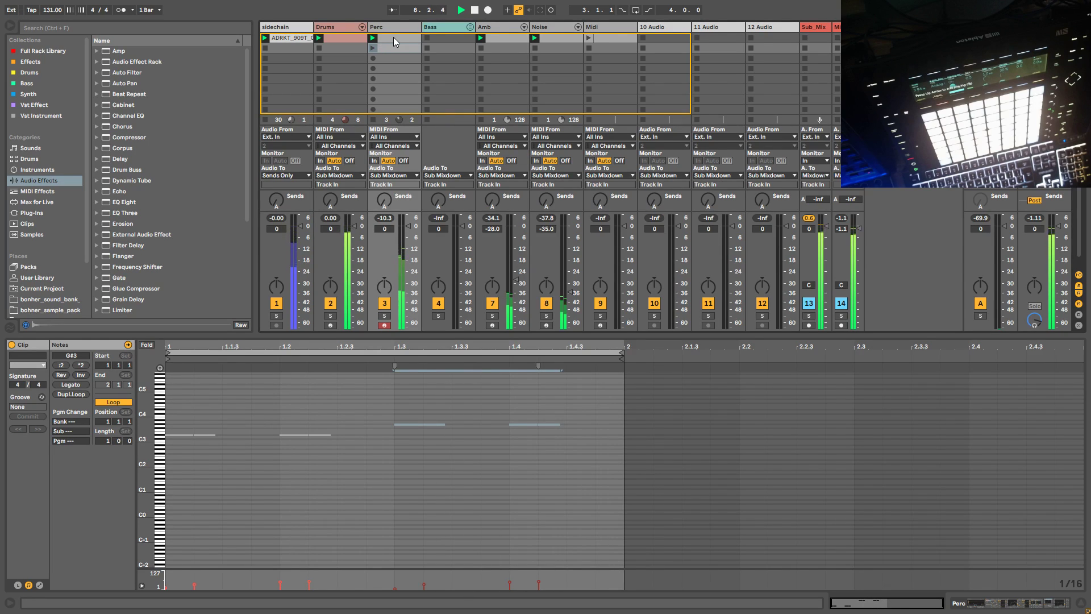
Step: Solo Perc and repeatedly duplicate the first Perc clip's loop until it is four bars long
{"action": "double_click", "coordinate": [393, 36]}
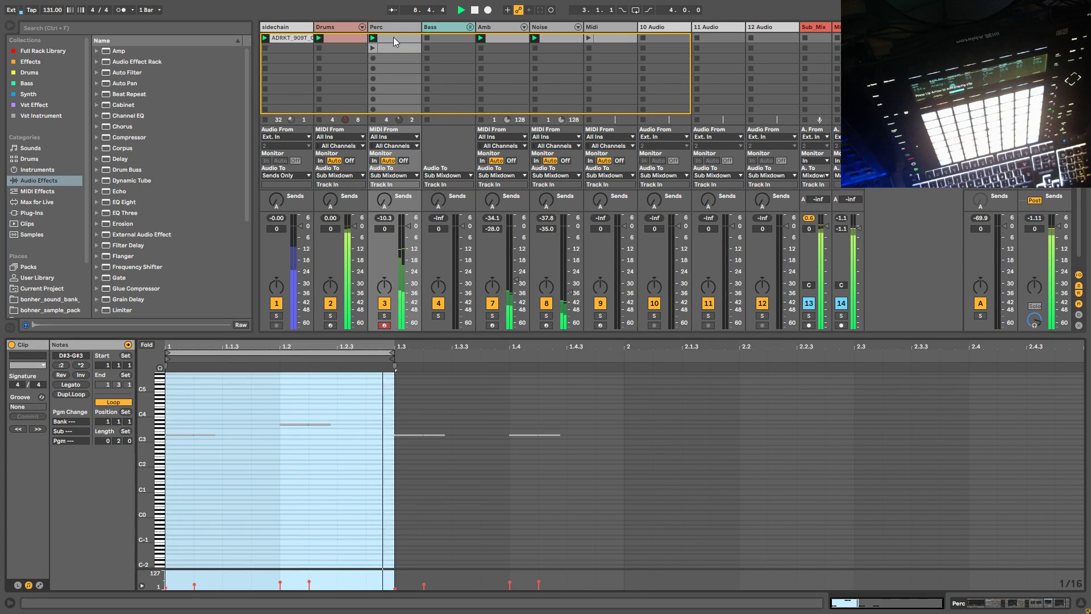
{"action": "left_click", "coordinate": [384, 316]}
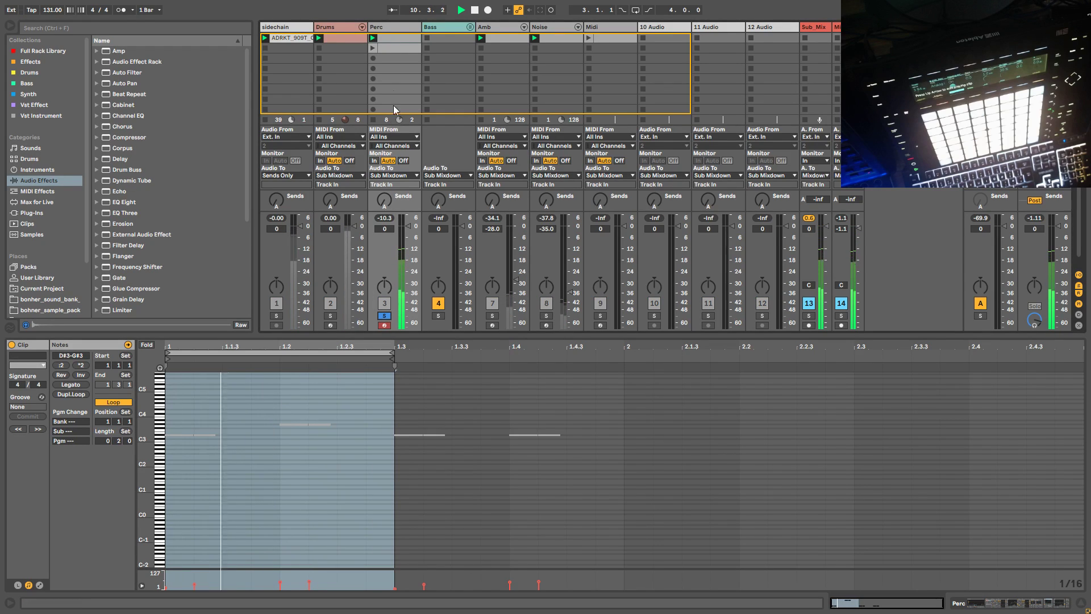
{"action": "left_click", "coordinate": [81, 395]}
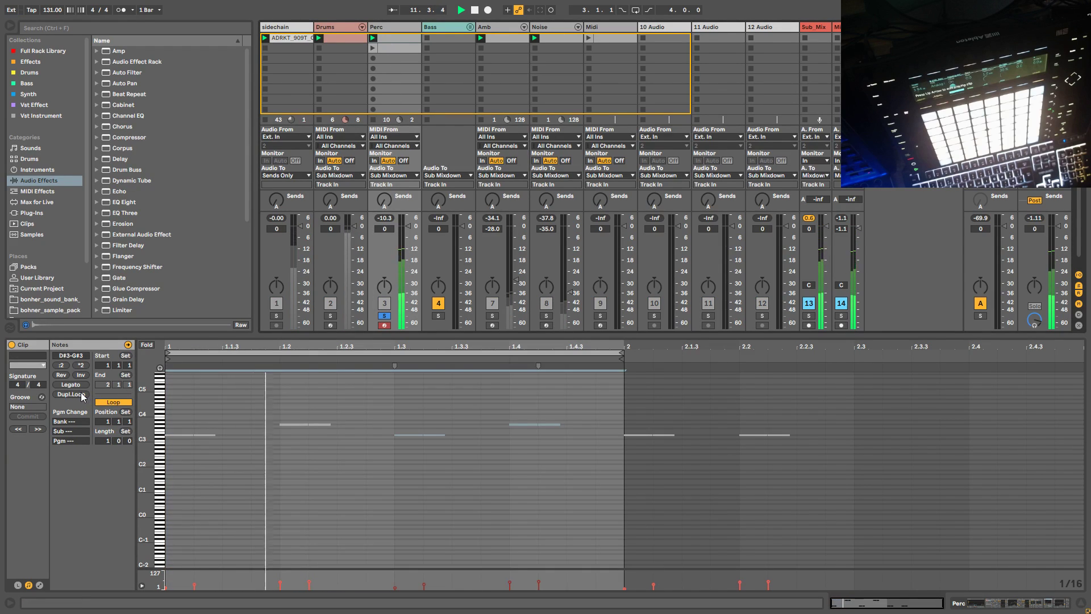
{"action": "left_click", "coordinate": [71, 394]}
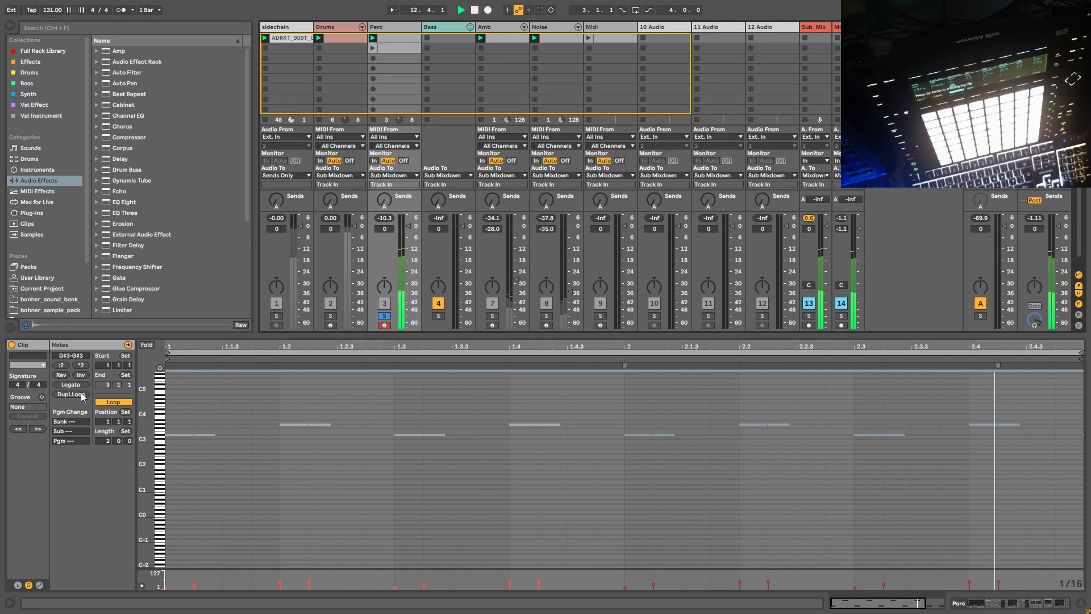
{"action": "left_click", "coordinate": [71, 394]}
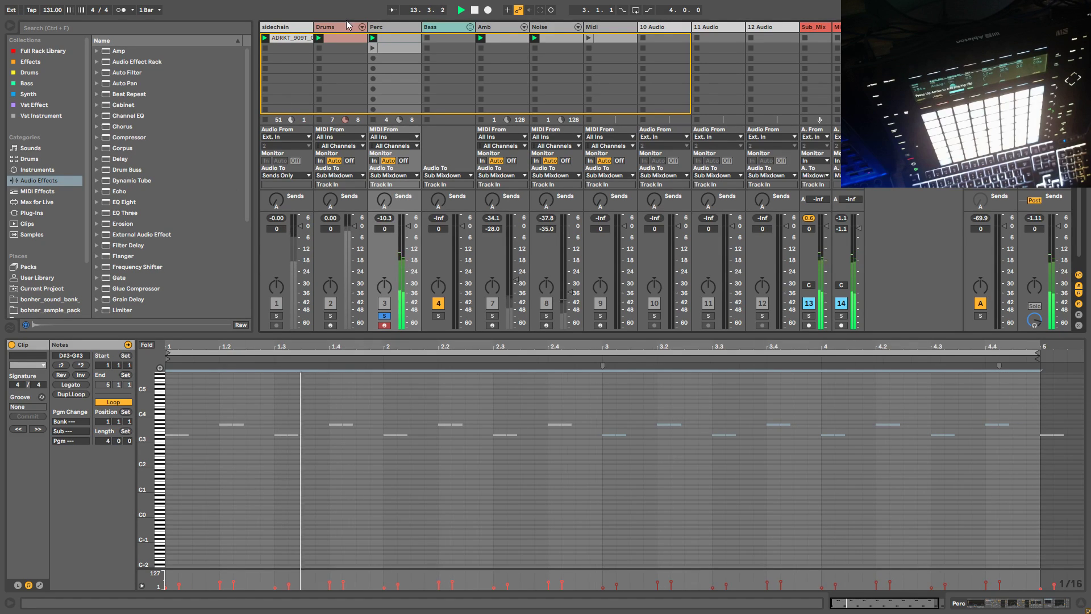
Step: Review the devices in the PercLoop rack, and duplicate the first Perc clip's loop once more to eight bars
{"action": "double_click", "coordinate": [394, 27]}
{"action": "left_click_drag", "start_coordinate": [1048, 601], "coordinate": [957, 610]}
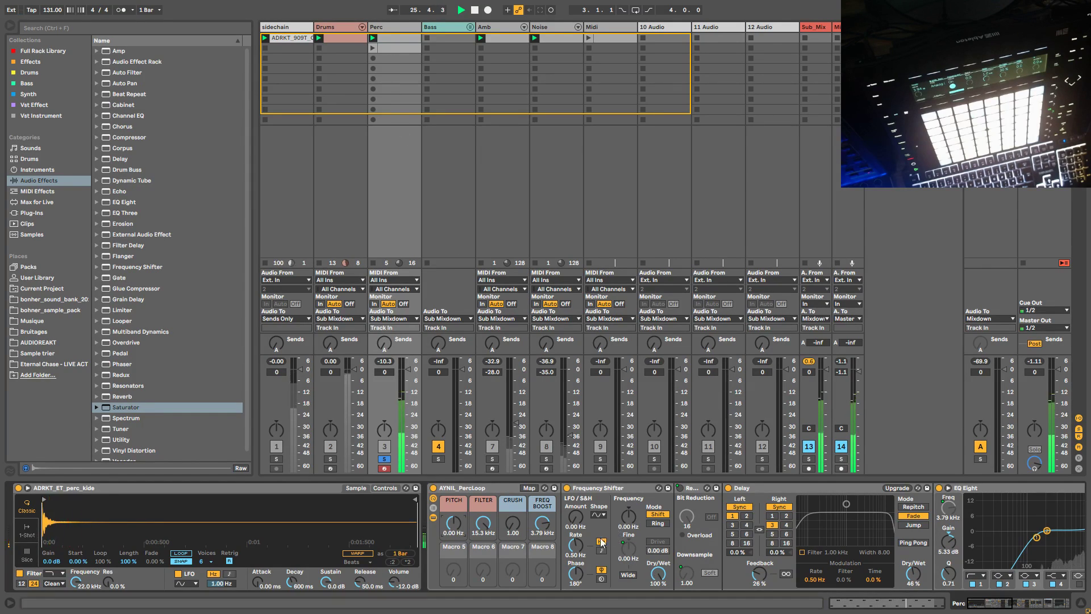
{"action": "left_click", "coordinate": [389, 41]}
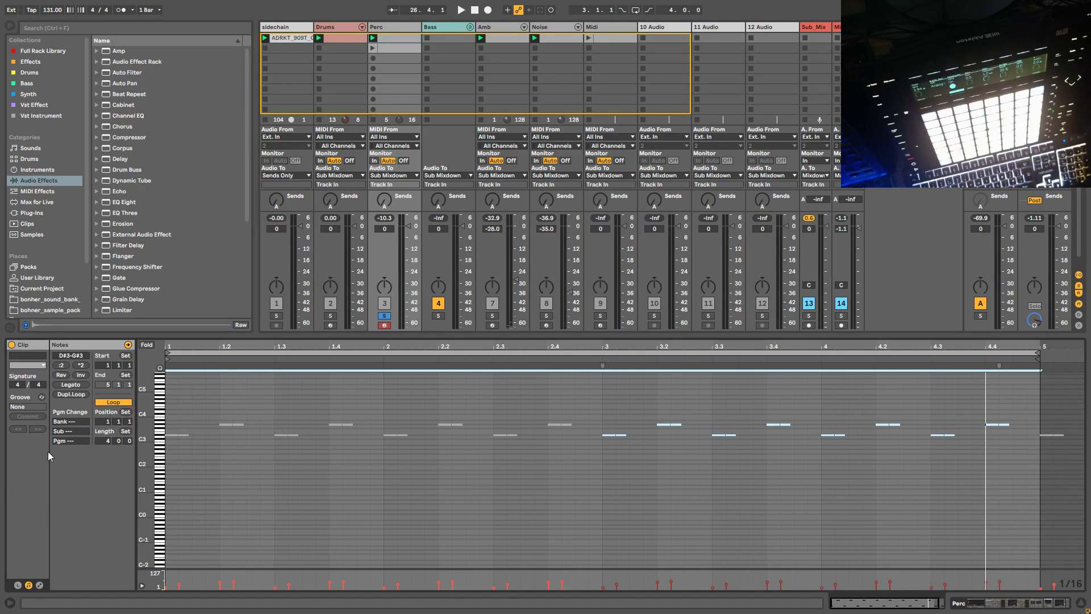
{"action": "left_click", "coordinate": [69, 395]}
Step: Show the envelopes of the eight-bar Perc clip and hide its note settings
{"action": "left_click", "coordinate": [39, 585]}
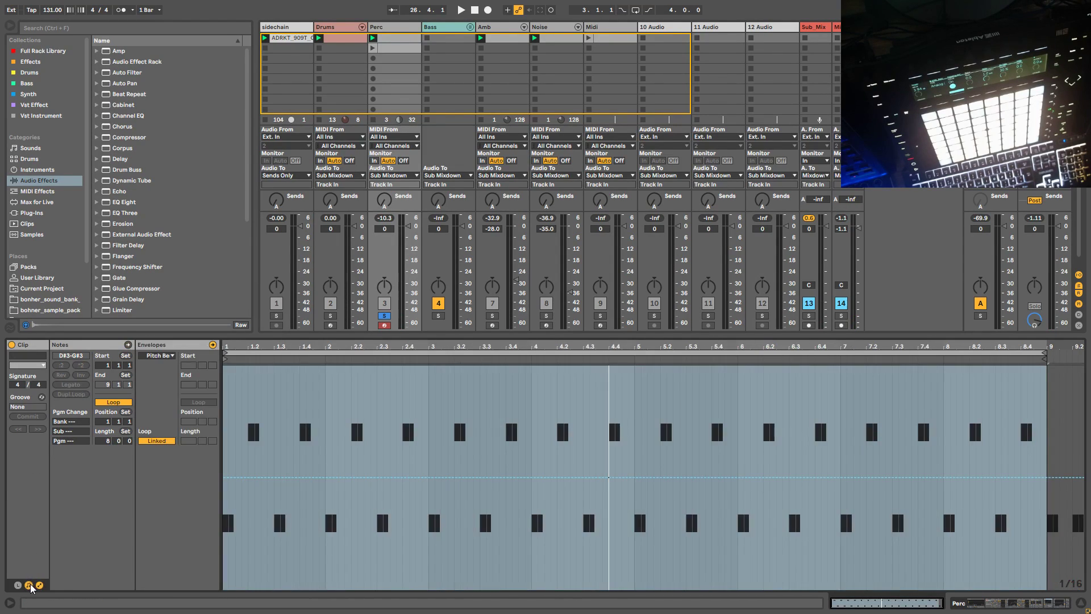
{"action": "left_click", "coordinate": [77, 356]}
{"action": "left_click", "coordinate": [79, 374]}
{"action": "left_click", "coordinate": [76, 356]}
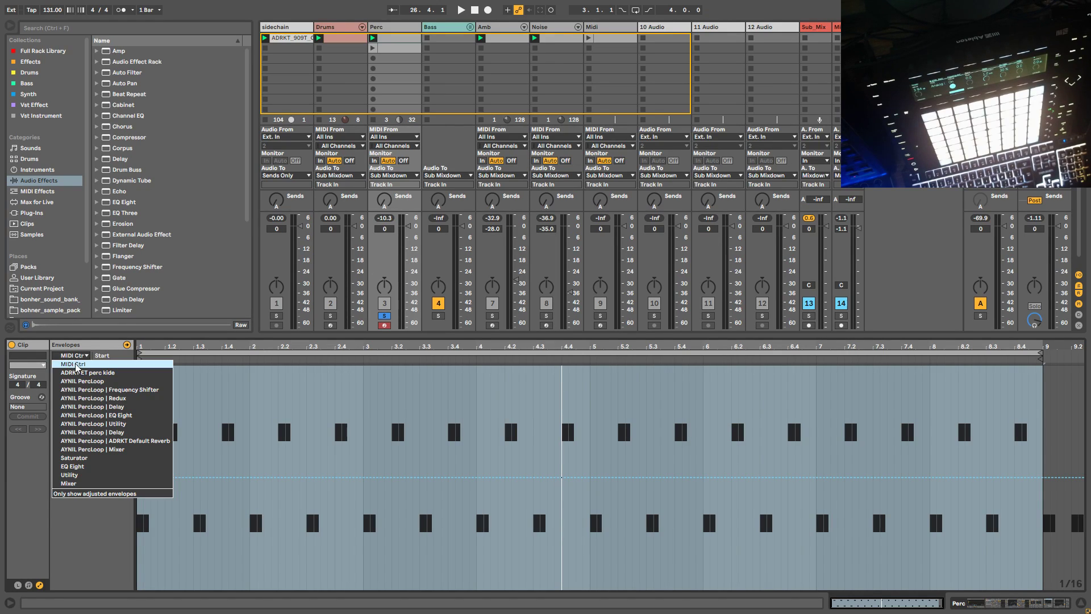
{"action": "left_click", "coordinate": [136, 389]}
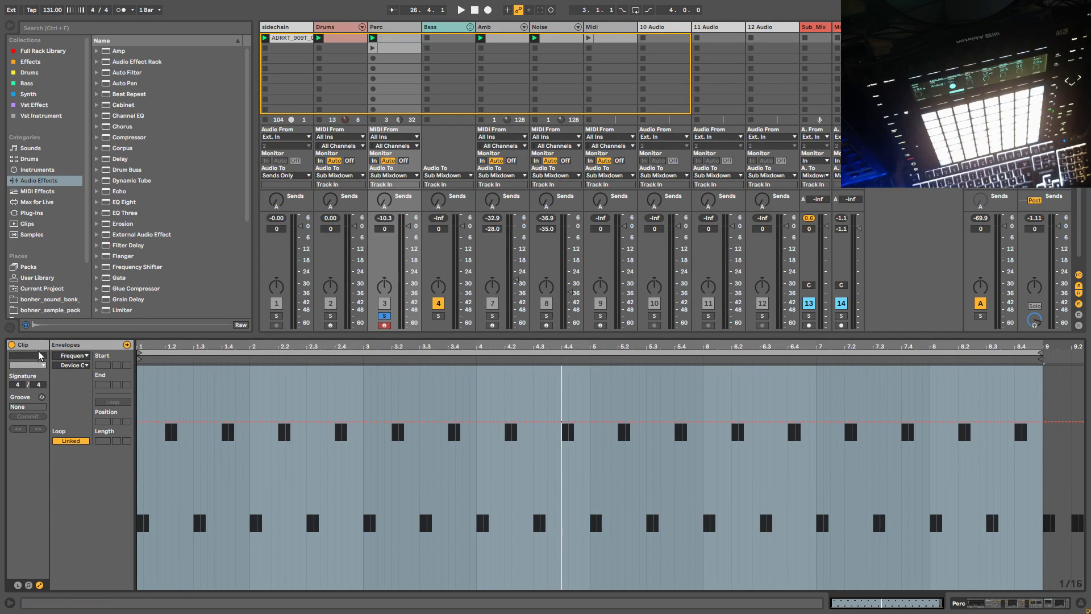
{"action": "left_click", "coordinate": [63, 366]}
{"action": "left_click", "coordinate": [71, 355]}
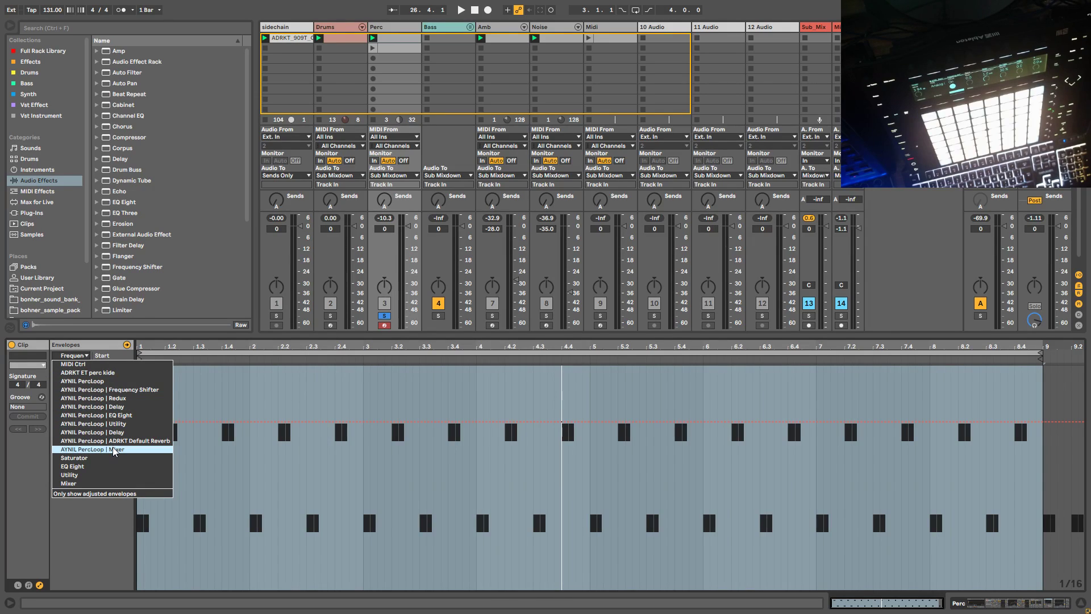
Step: Choose the PercLoop rack's PITCH macro as the envelope shown in the first Perc clip
{"action": "left_click", "coordinate": [397, 30]}
{"action": "left_click", "coordinate": [395, 29]}
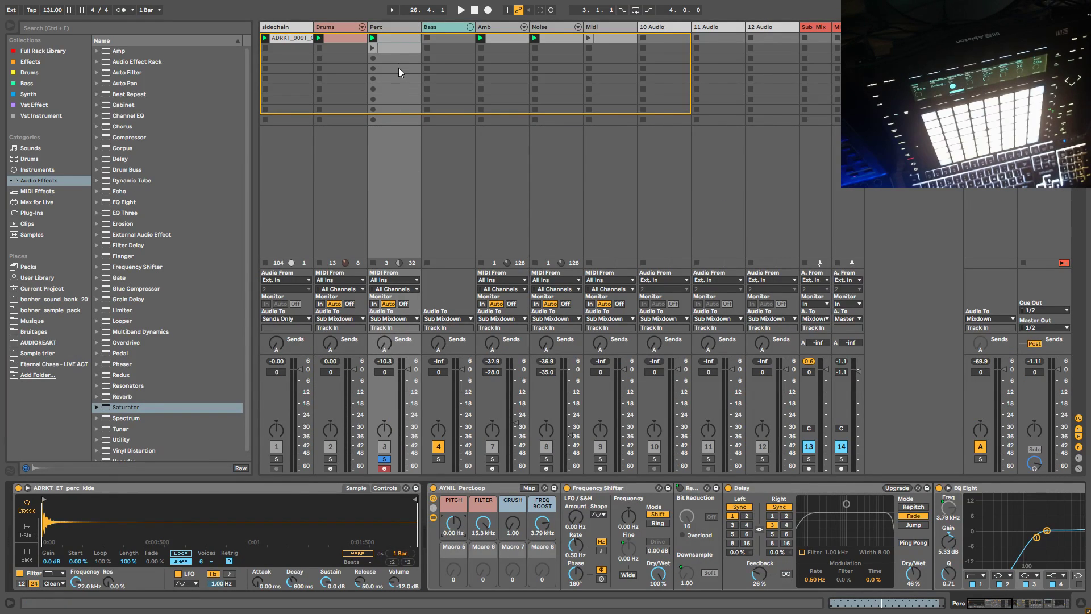
{"action": "left_click", "coordinate": [396, 38]}
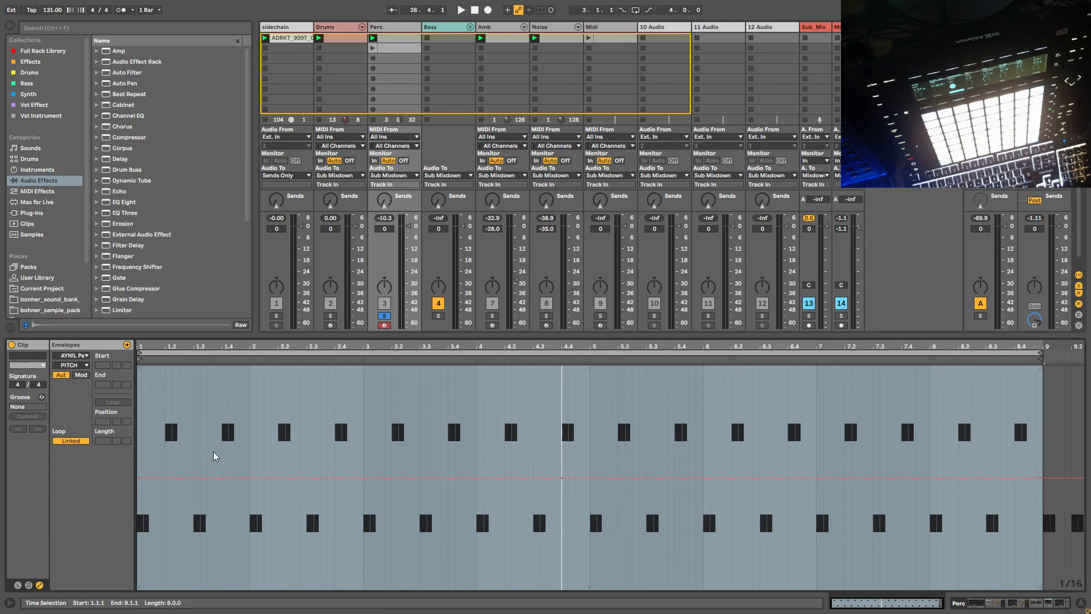
Step: Shape the PITCH envelope to rise from 0 Hz at bar 1 to about 19.4 Hz at bar 3 and return to 0 Hz at bar 5
{"action": "left_click", "coordinate": [143, 478]}
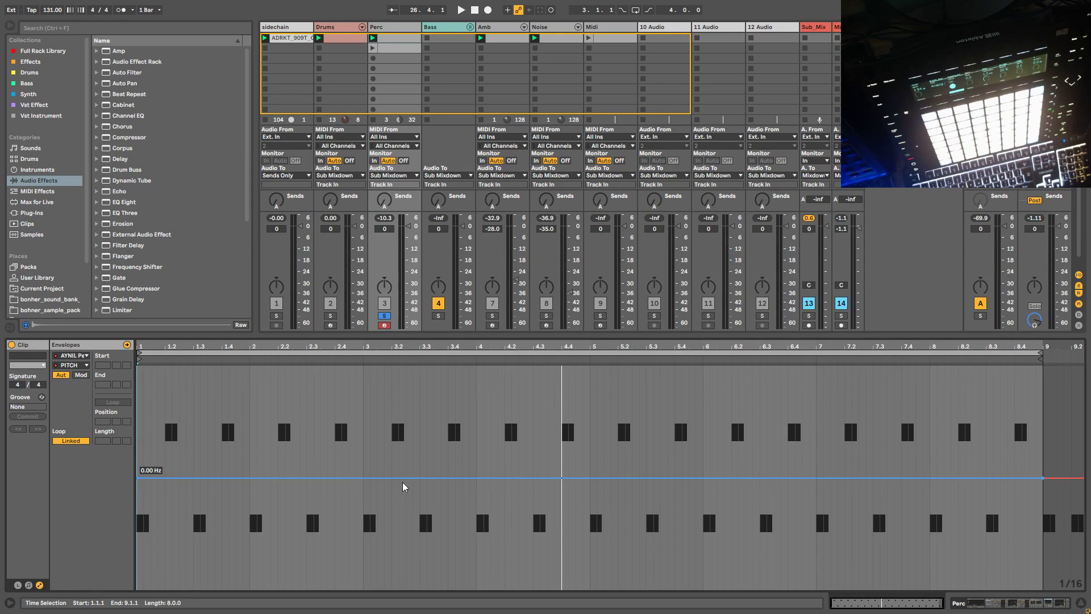
{"action": "left_click_drag", "start_coordinate": [362, 478], "coordinate": [364, 459]}
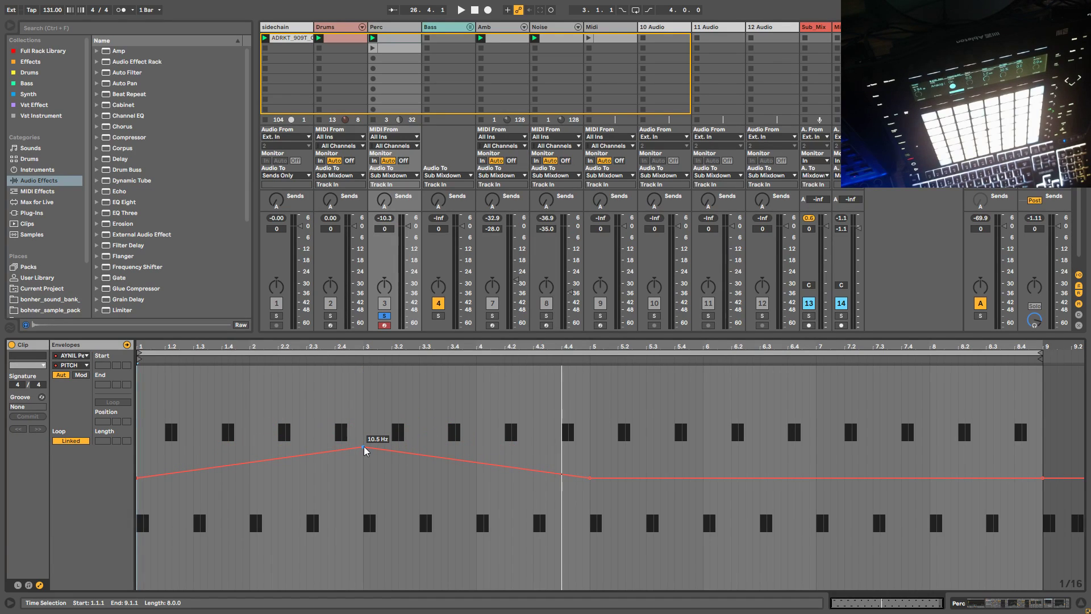
{"action": "key", "text": "space"}
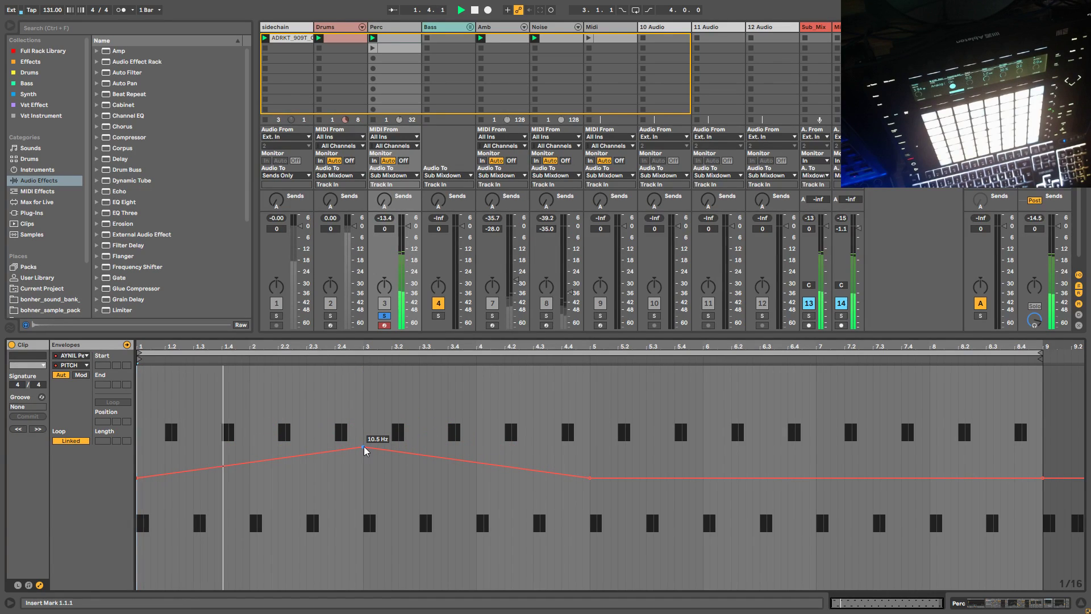
{"action": "left_click_drag", "start_coordinate": [363, 448], "coordinate": [364, 441]}
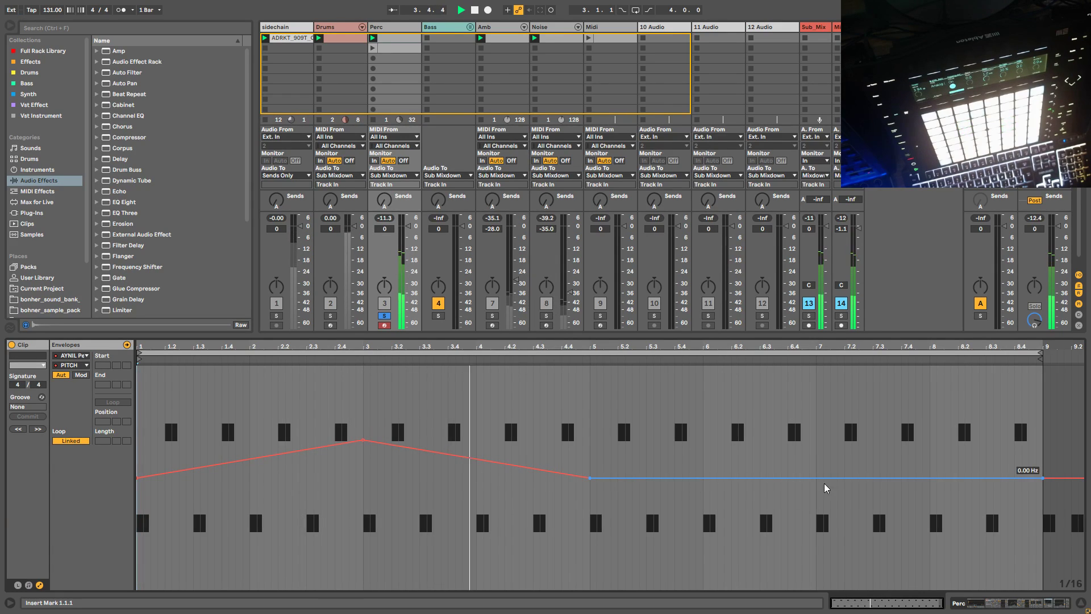
Step: Add a dip below 0 Hz at bar 7 of the PITCH envelope and a breakpoint returning it to 0 Hz at bar 8
{"action": "left_click_drag", "start_coordinate": [818, 484], "coordinate": [816, 508]}
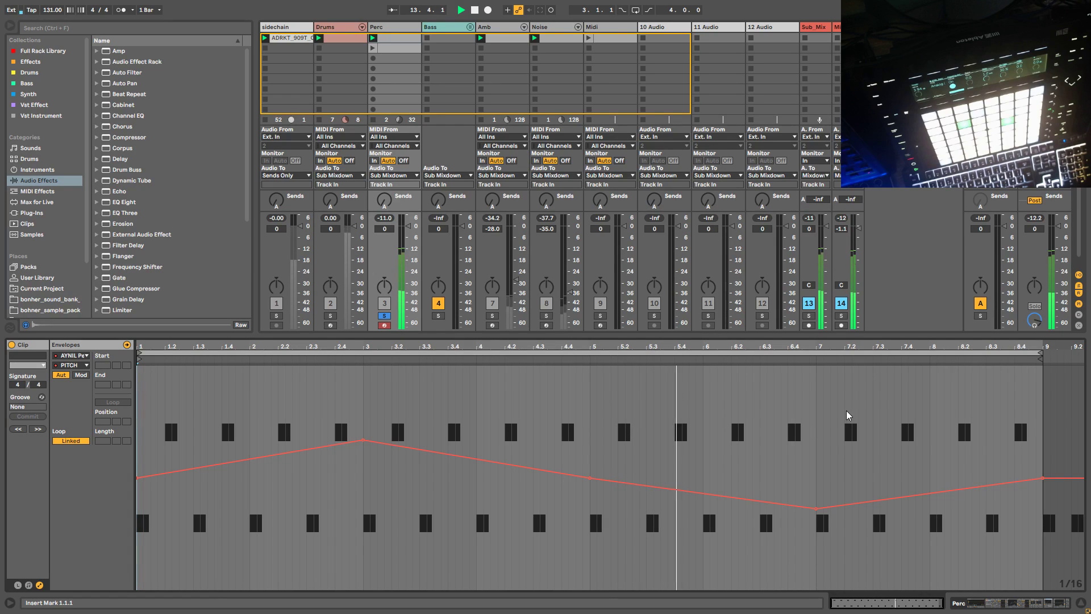
{"action": "left_click_drag", "start_coordinate": [817, 508], "coordinate": [817, 514]}
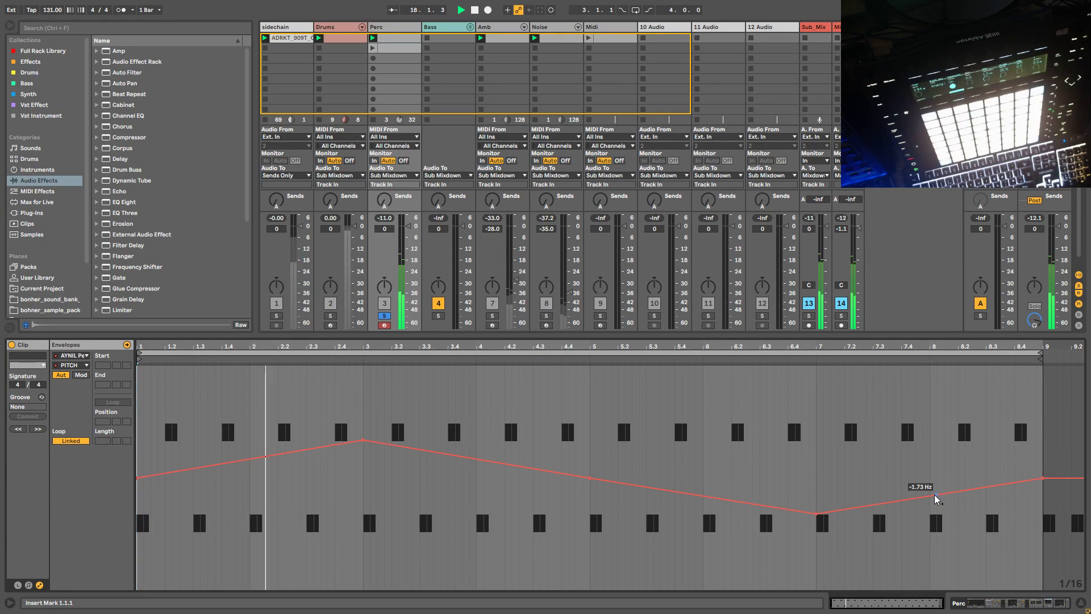
{"action": "left_click_drag", "start_coordinate": [934, 494], "coordinate": [929, 478]}
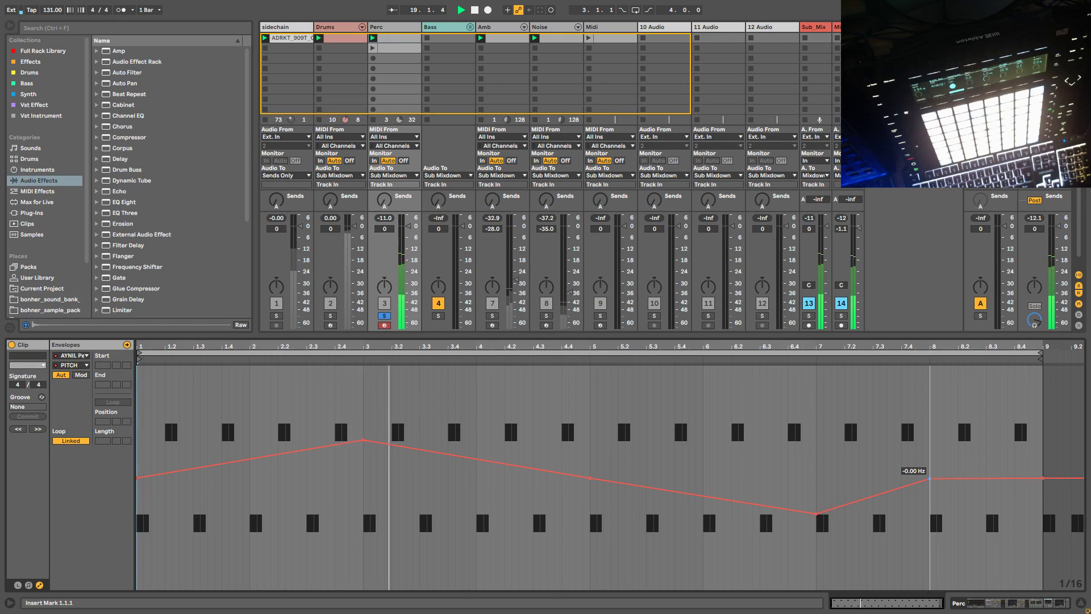
{"action": "right_click", "coordinate": [929, 479]}
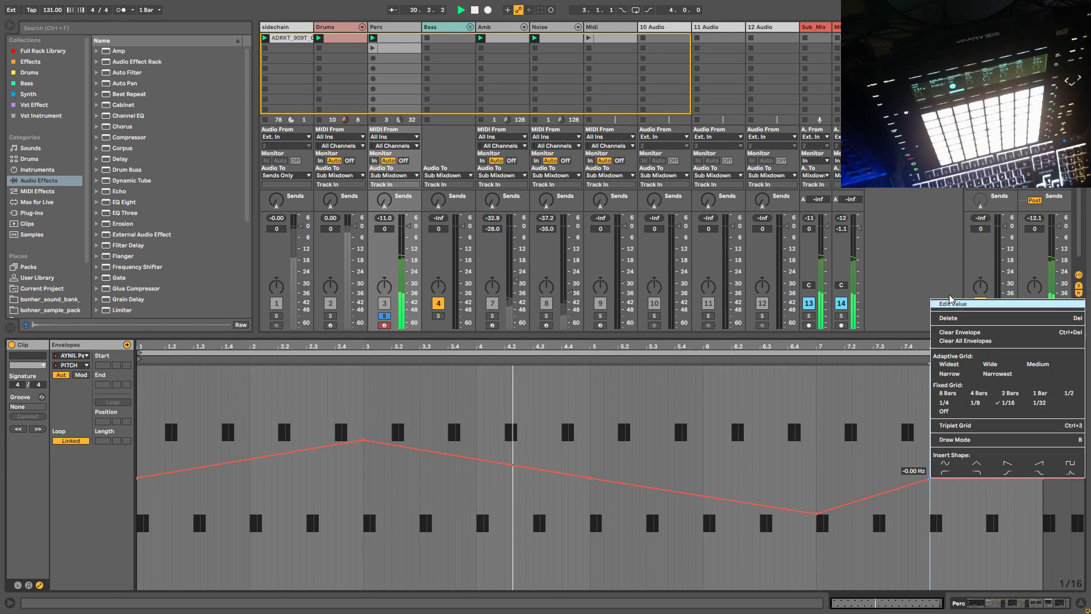
{"action": "key", "text": "Escape"}
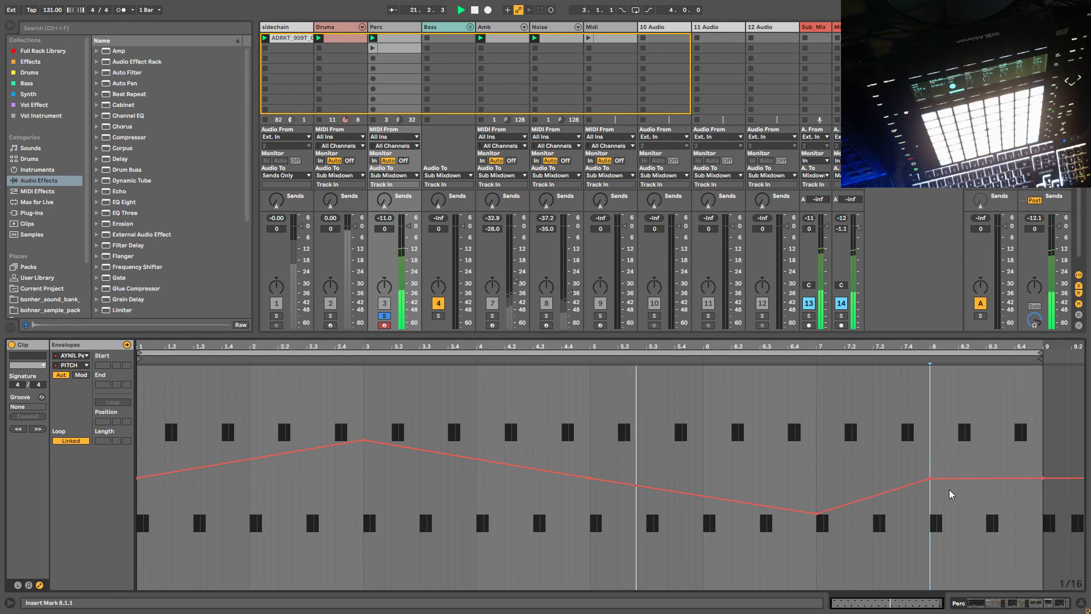
{"action": "right_click", "coordinate": [930, 479]}
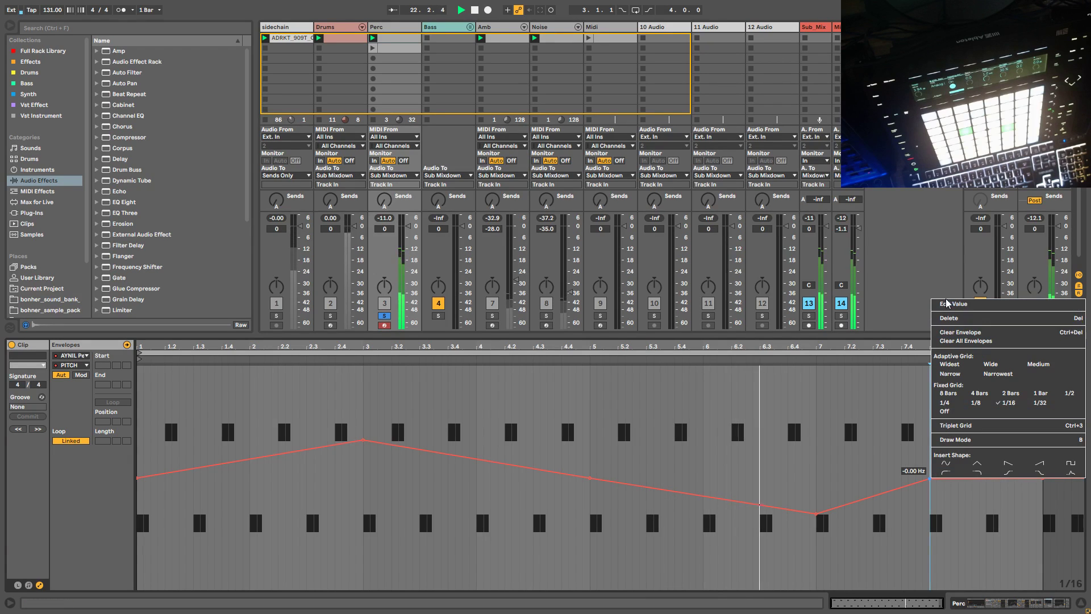
{"action": "left_click", "coordinate": [947, 303]}
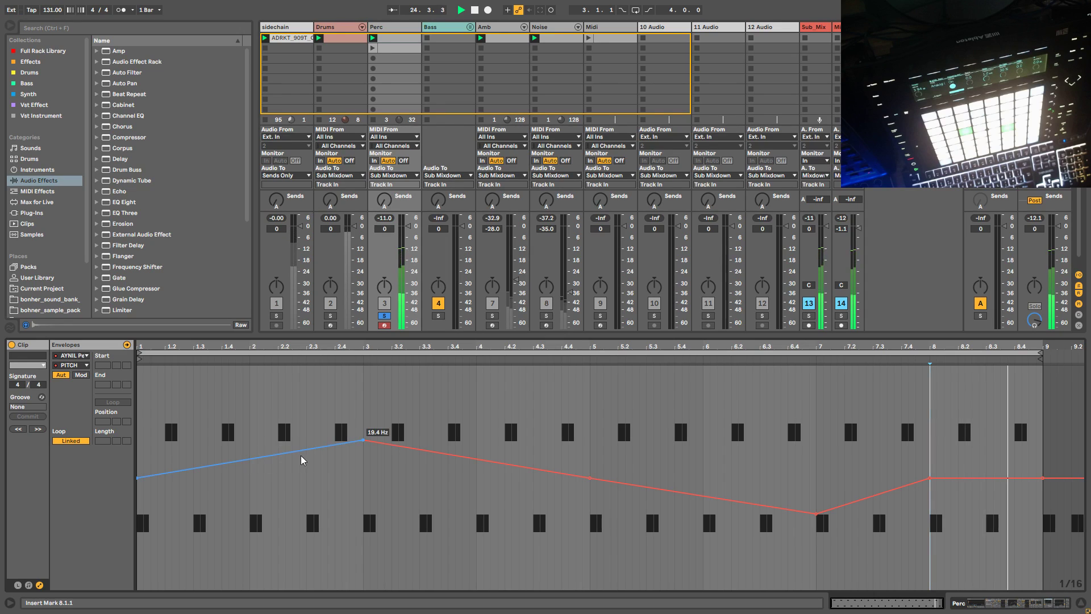
Step: Move the PITCH envelope's peak from bar 3 to bar 4 and add a 0 Hz breakpoint around bar 2
{"action": "left_click_drag", "start_coordinate": [364, 441], "coordinate": [476, 440]}
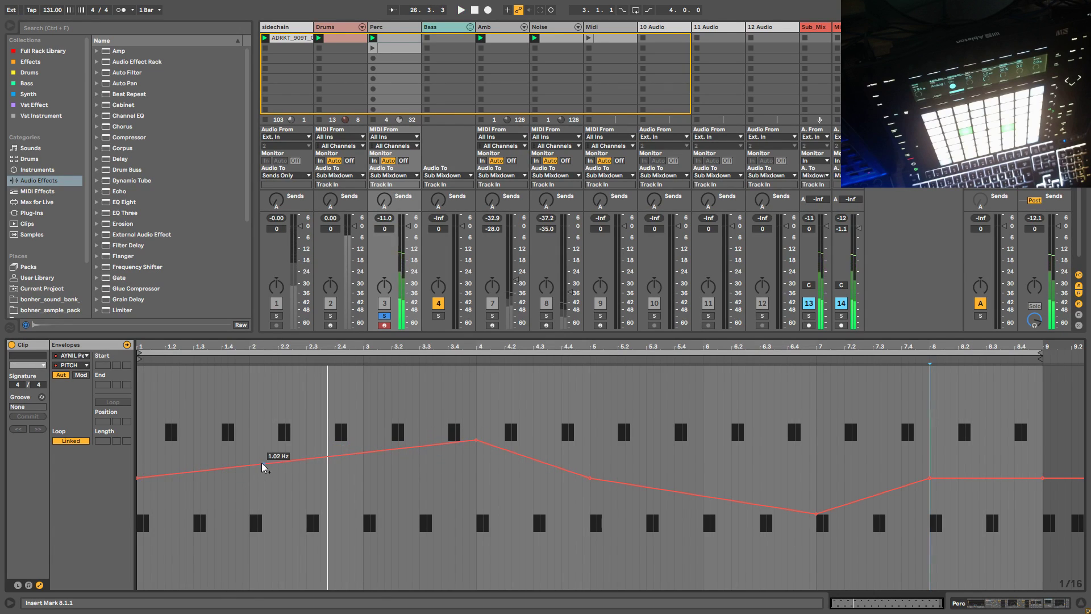
{"action": "left_click_drag", "start_coordinate": [263, 466], "coordinate": [250, 479]}
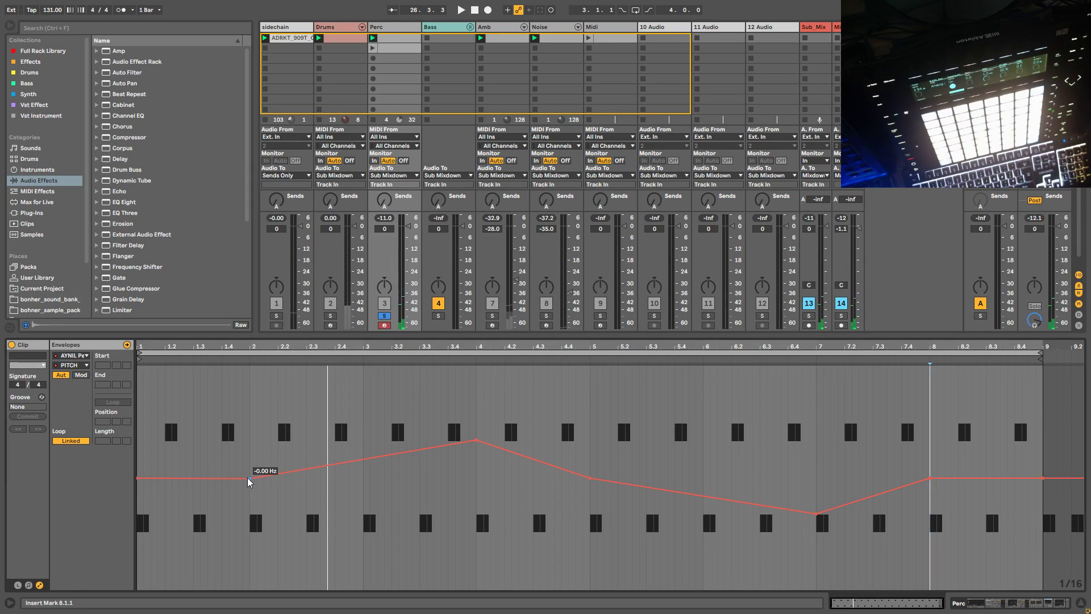
Step: Open the value of the bar 2 breakpoint in the PITCH envelope for editing, and play the soloed Perc clip
{"action": "right_click", "coordinate": [250, 481]}
{"action": "left_click", "coordinate": [271, 317]}
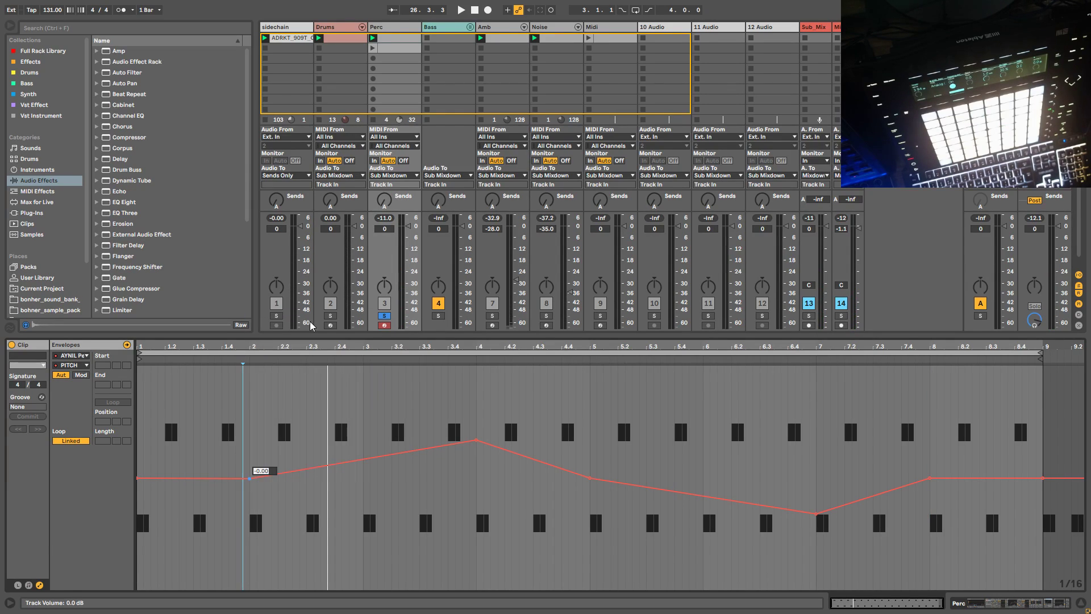
{"action": "left_click", "coordinate": [248, 482]}
{"action": "key", "text": "space"}
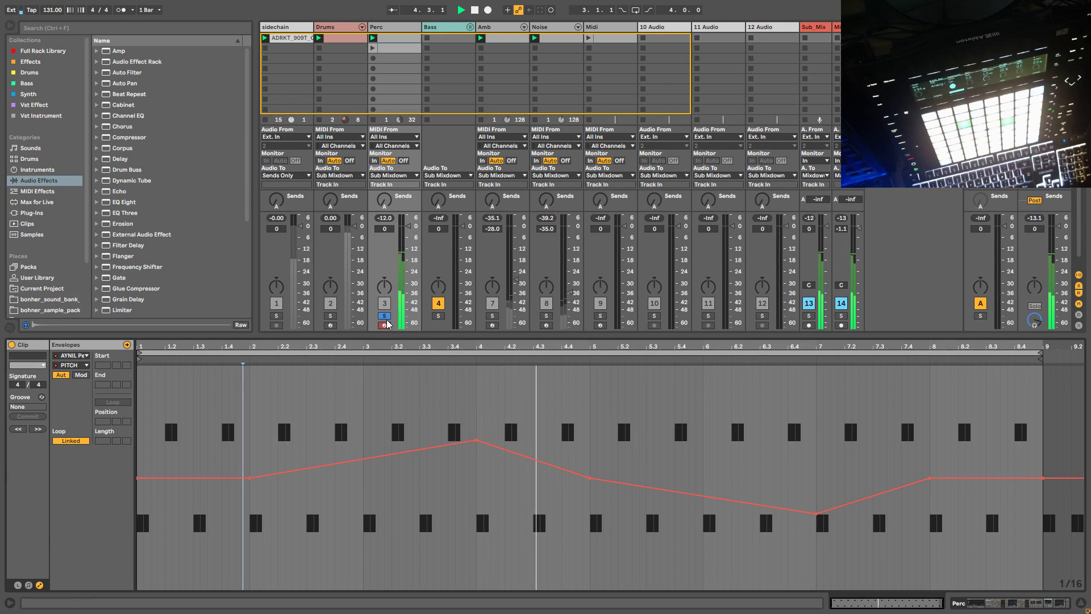
Step: Lengthen the Perc sampler's amplitude decay to 1.29 s, comparing the loop in the full mix and soloed
{"action": "left_click", "coordinate": [391, 33]}
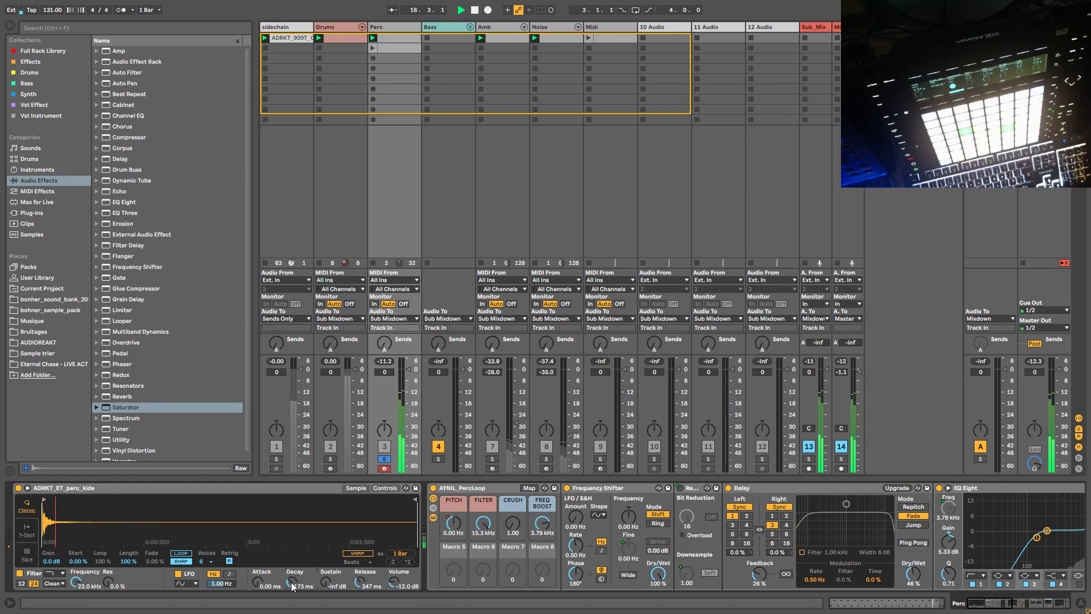
{"action": "left_click", "coordinate": [383, 460]}
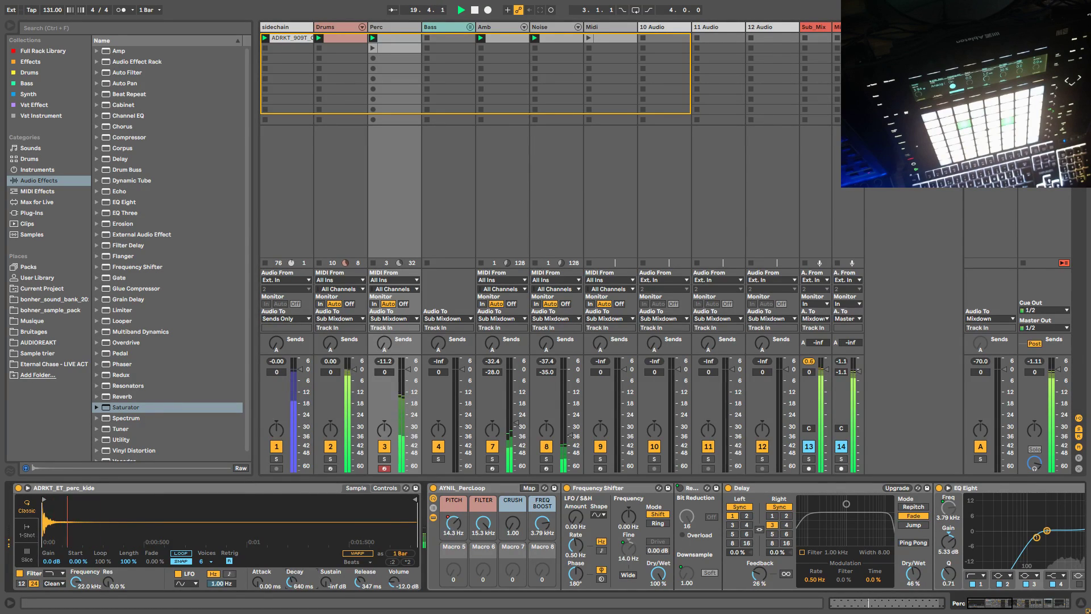
{"action": "left_click", "coordinate": [384, 460]}
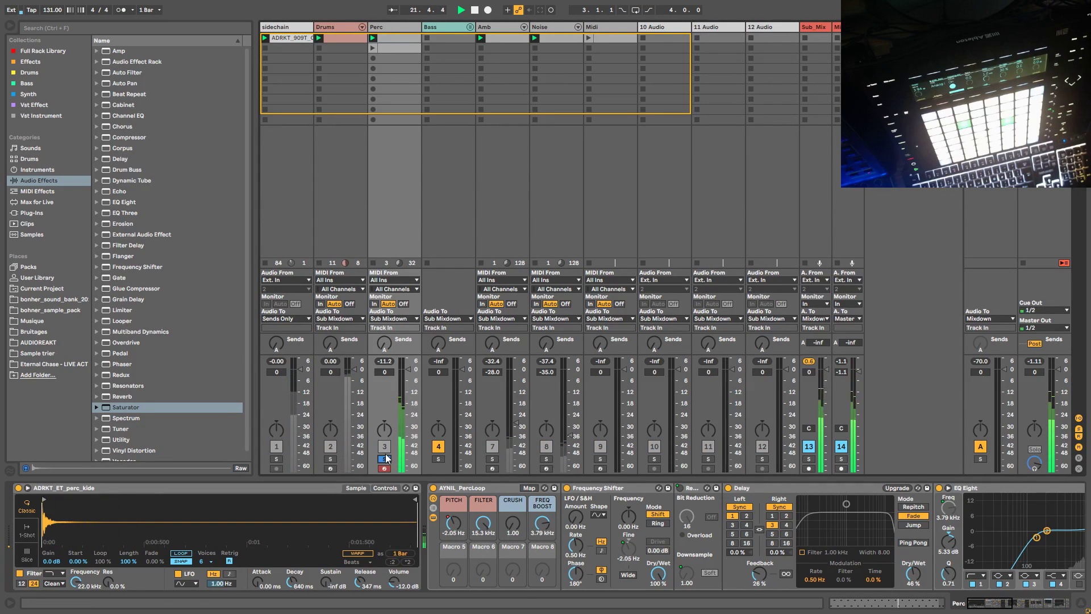
{"action": "mouse_move", "coordinate": [977, 604]}
{"action": "left_mouse_down"}
{"action": "mouse_move", "coordinate": [1024, 603]}
{"action": "mouse_move", "coordinate": [978, 603]}
{"action": "left_mouse_up"}
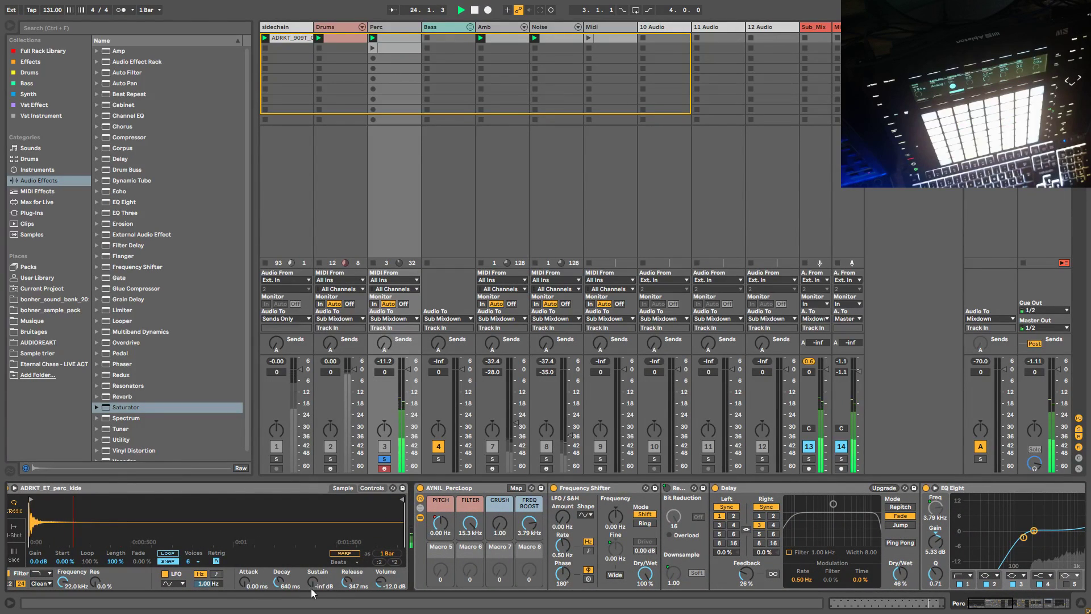
{"action": "left_click_drag", "start_coordinate": [285, 592], "coordinate": [285, 567]}
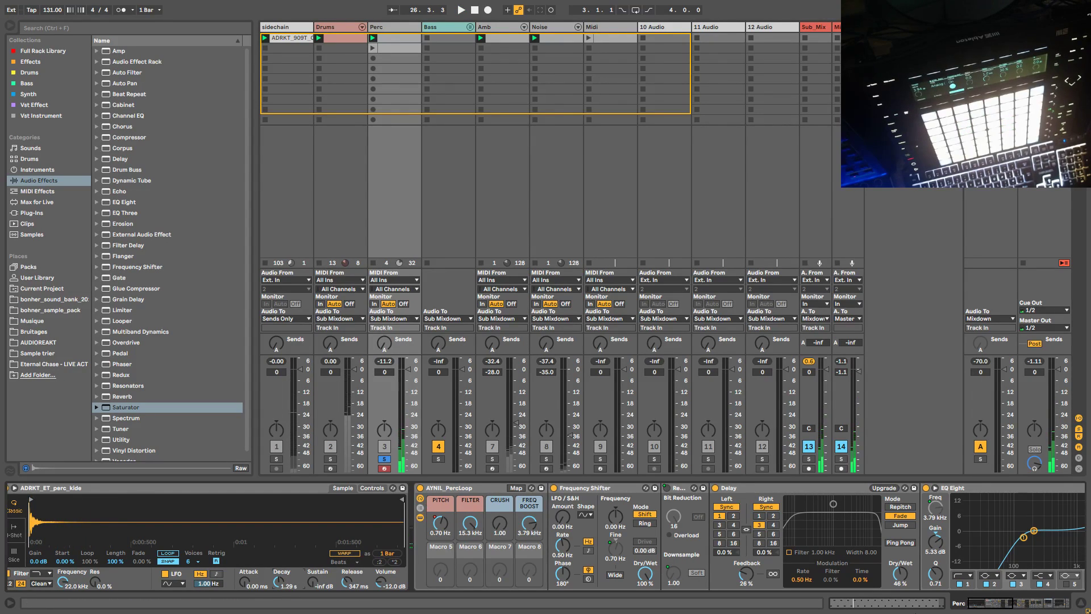
Step: Copy the Compressor from the Noise track to the end of the Perc track's device chain
{"action": "left_click", "coordinate": [1036, 604]}
{"action": "left_click_drag", "start_coordinate": [1036, 603], "coordinate": [1058, 595]}
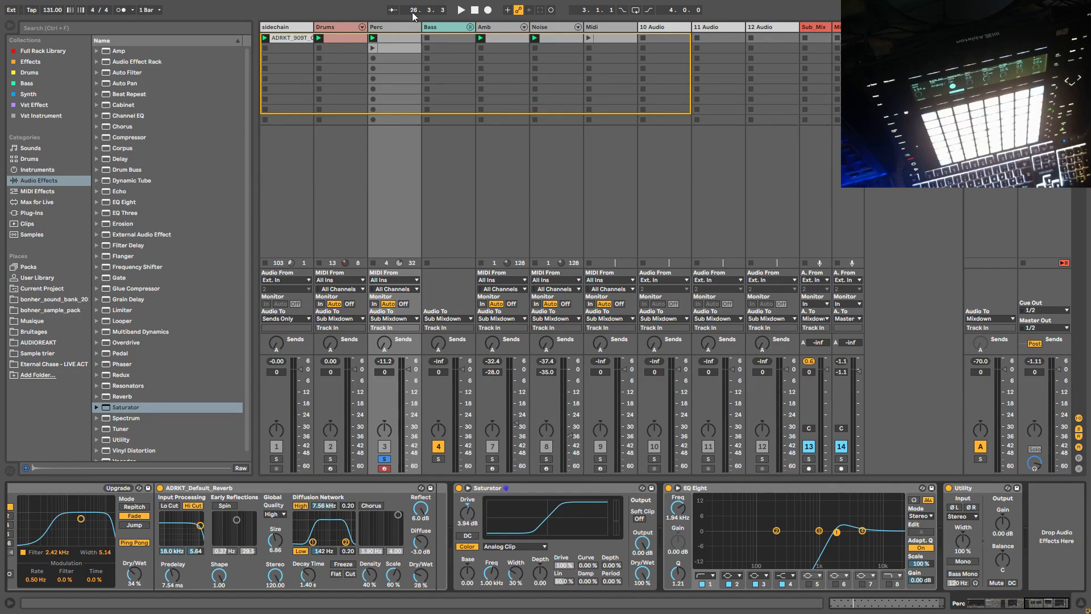
{"action": "left_click", "coordinate": [560, 33]}
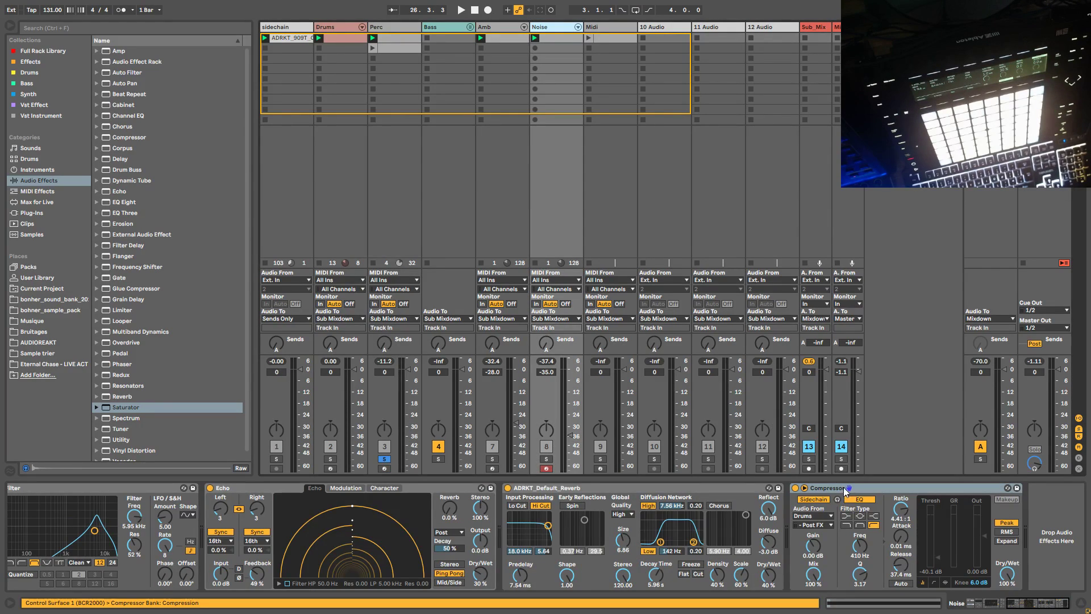
{"action": "left_click", "coordinate": [434, 36]}
{"action": "left_click", "coordinate": [392, 27]}
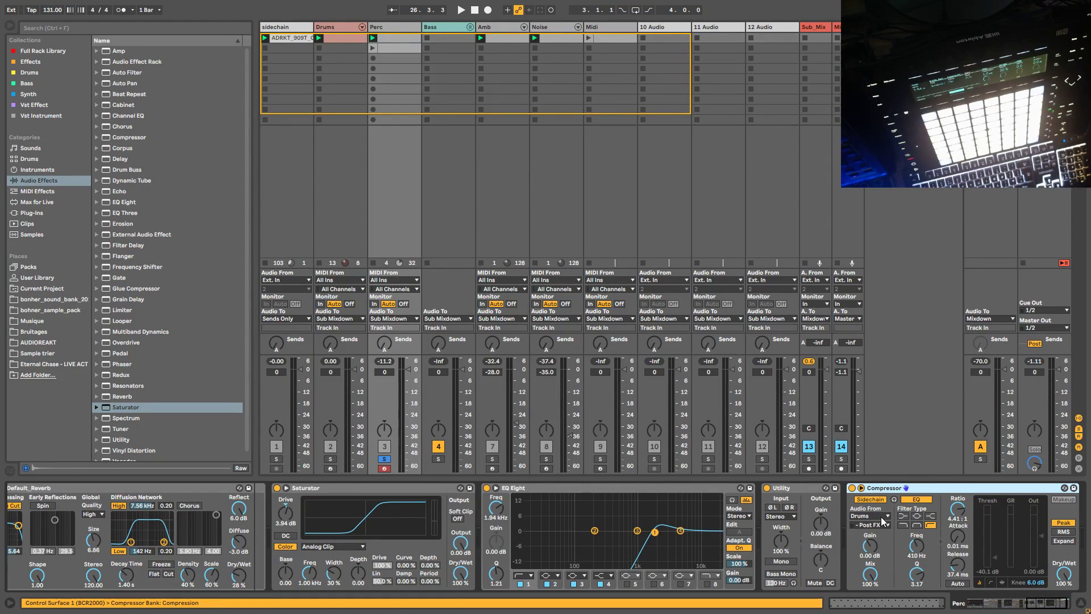
Step: Set the Perc Compressor's sidechain source to the sidechain track and its threshold to -24.7 dB, with playback running
{"action": "left_click", "coordinate": [884, 517]}
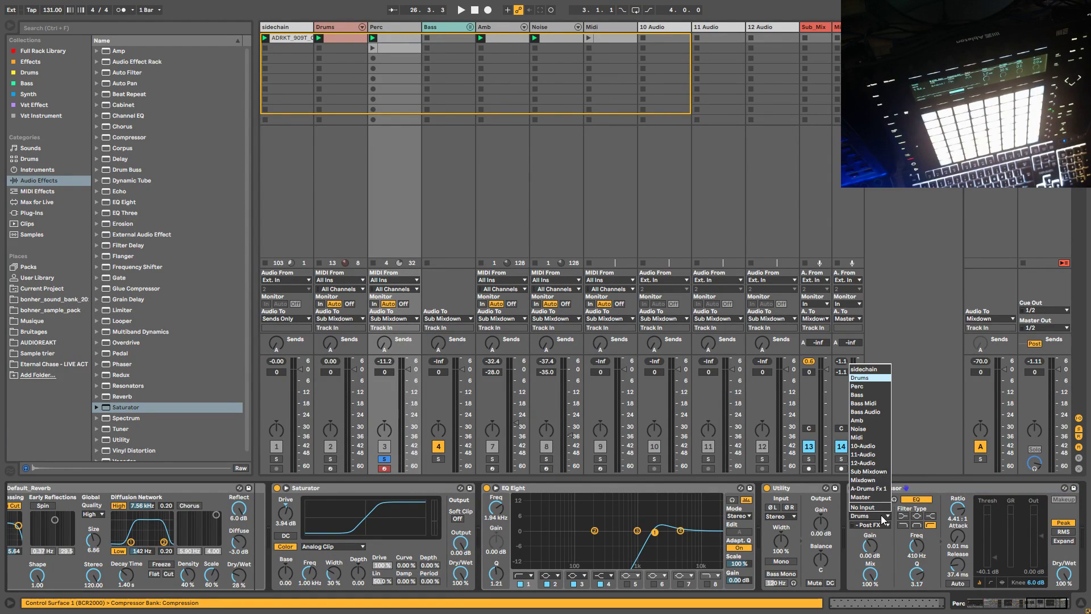
{"action": "left_click", "coordinate": [870, 376]}
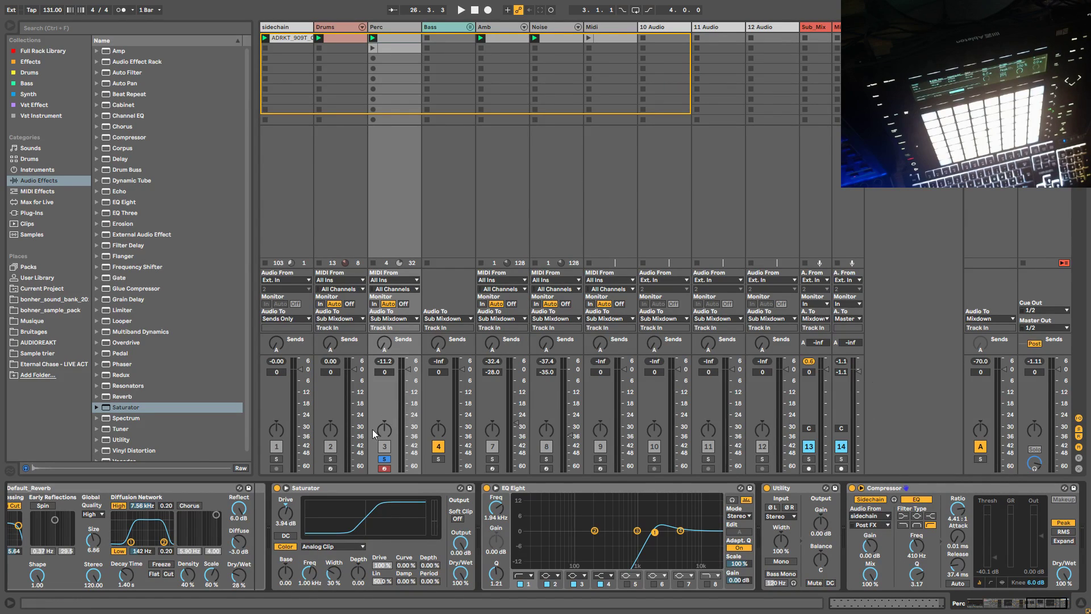
{"action": "key", "text": "space"}
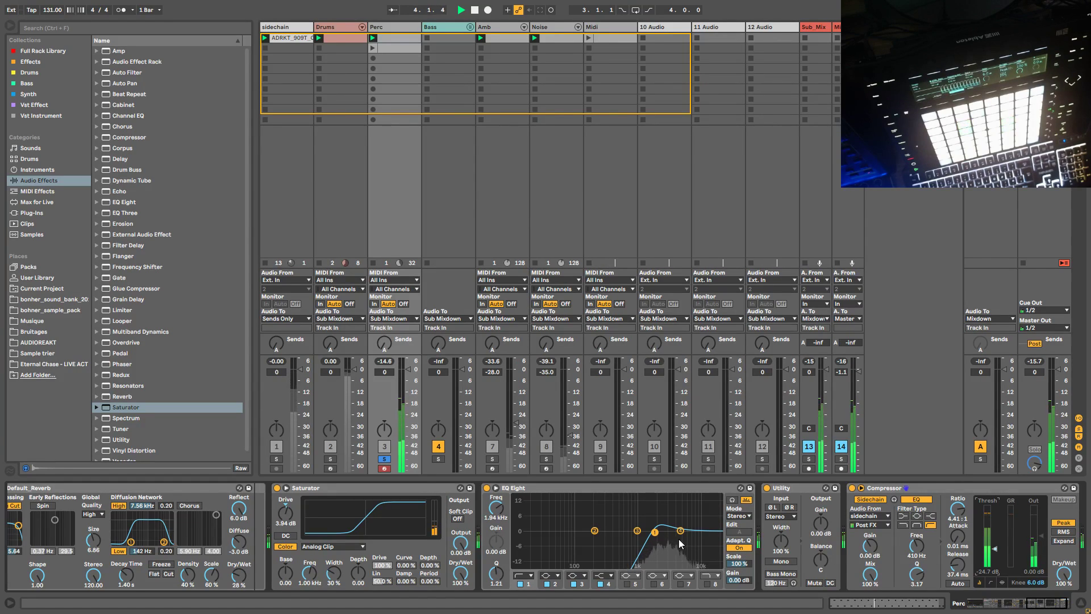
Step: Set the Perc Saturator to Hard Curve with output at -9.56 dB, and unsolo the track
{"action": "left_click", "coordinate": [322, 547]}
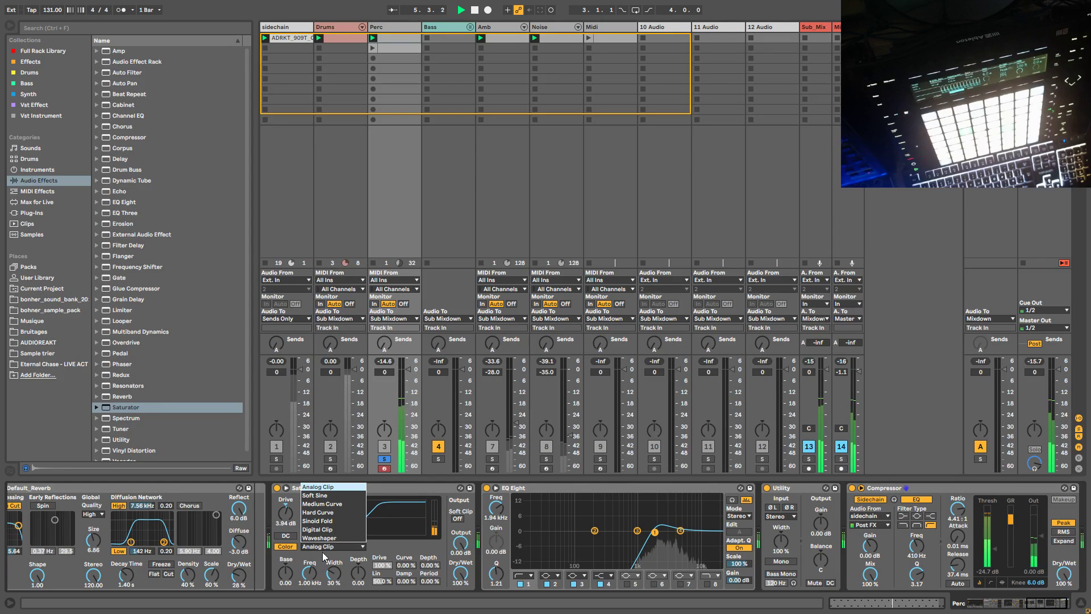
{"action": "left_click", "coordinate": [323, 513]}
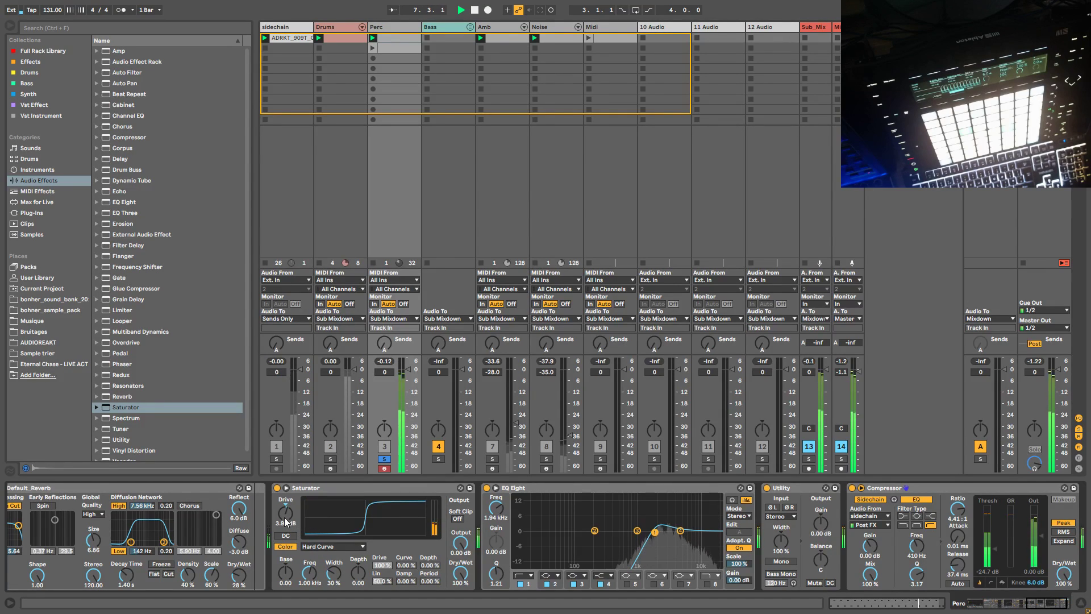
{"action": "left_click_drag", "start_coordinate": [460, 542], "coordinate": [460, 568]}
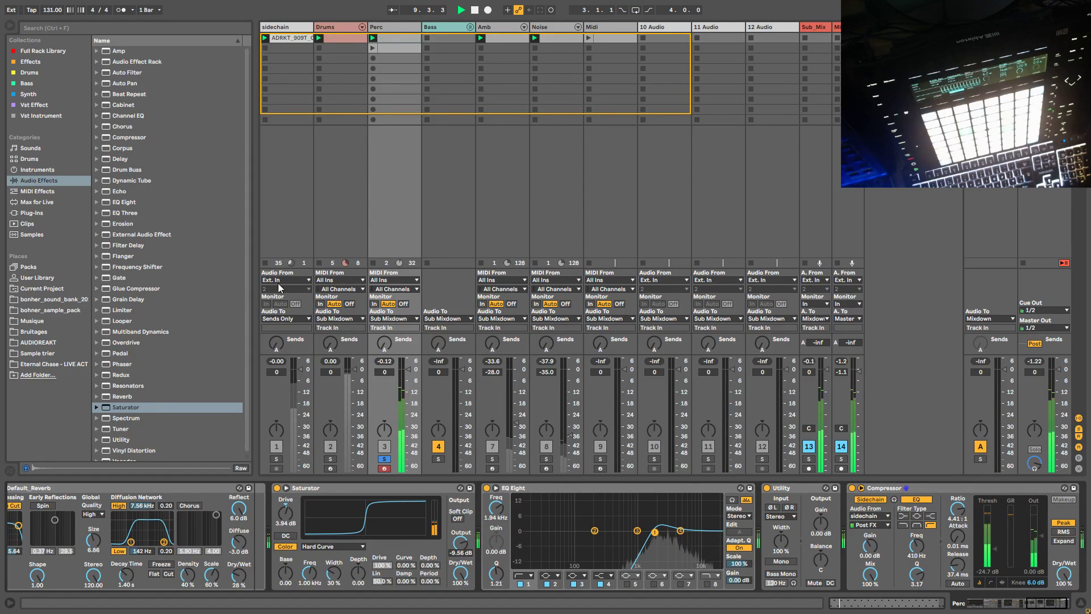
{"action": "left_click", "coordinate": [384, 459]}
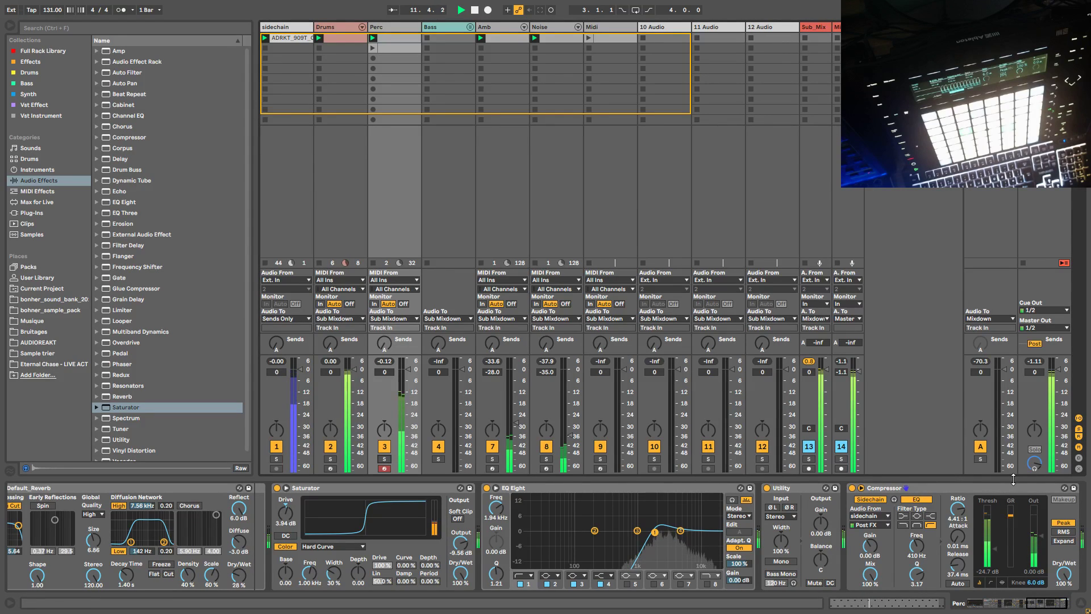
Step: Open the first Perc clip and show the PercLoop rack's PITCH envelope instead of the Saturator's output
{"action": "left_click", "coordinate": [370, 41]}
{"action": "key", "text": "shift+Tab"}
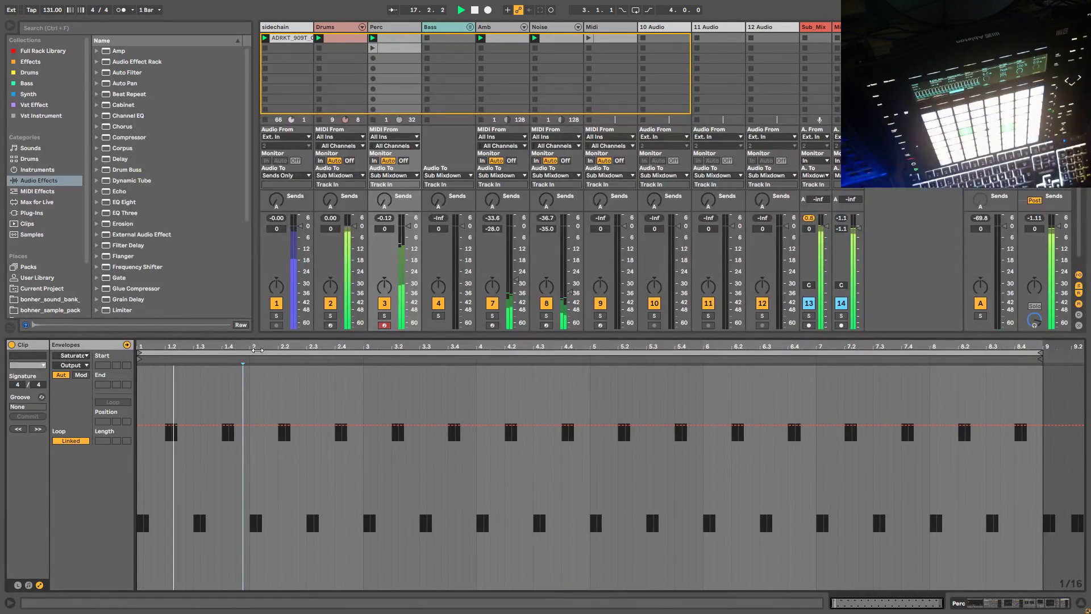
{"action": "left_click", "coordinate": [71, 355]}
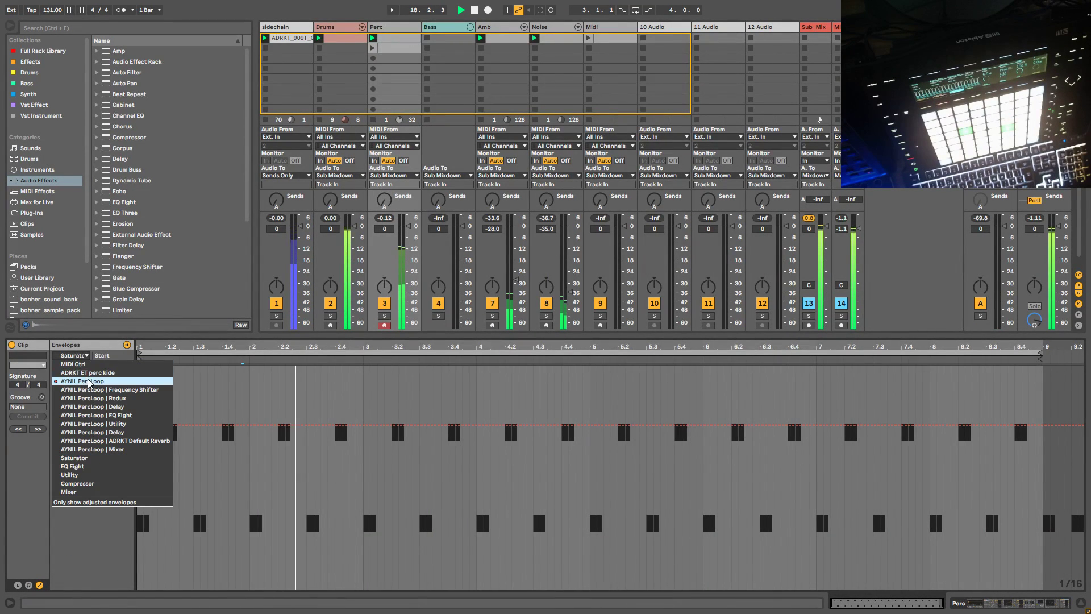
{"action": "left_click", "coordinate": [88, 381]}
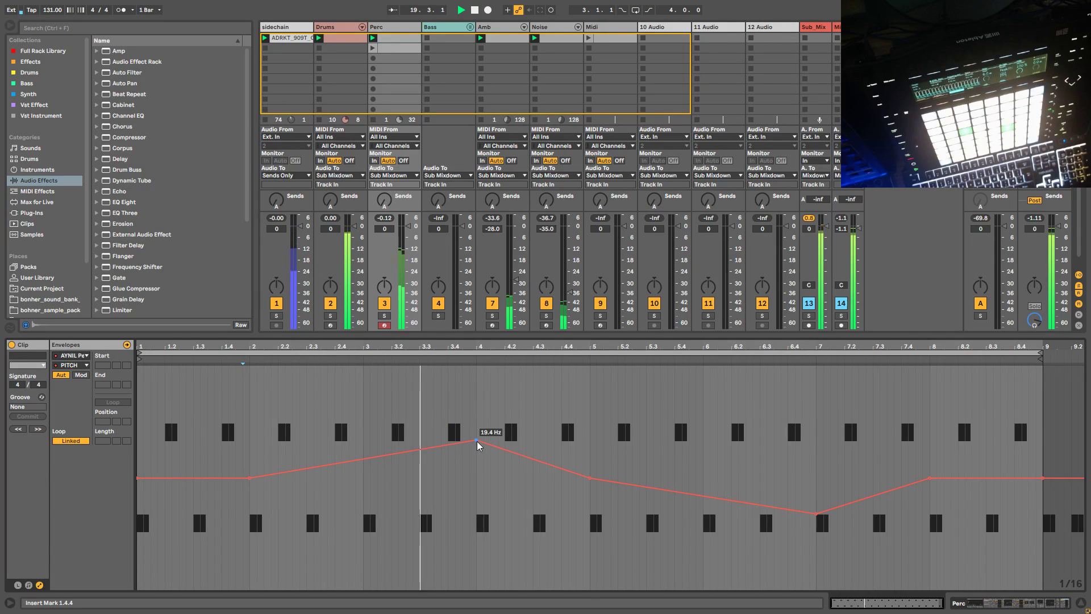
Step: Lower the PITCH envelope's peak at bar 4 below 8.77 Hz and raise the dip at bar 7 to -5.95 Hz
{"action": "left_click_drag", "start_coordinate": [476, 441], "coordinate": [477, 447]}
{"action": "mouse_move", "coordinate": [820, 519]}
{"action": "left_click_drag", "start_coordinate": [818, 515], "coordinate": [817, 509]}
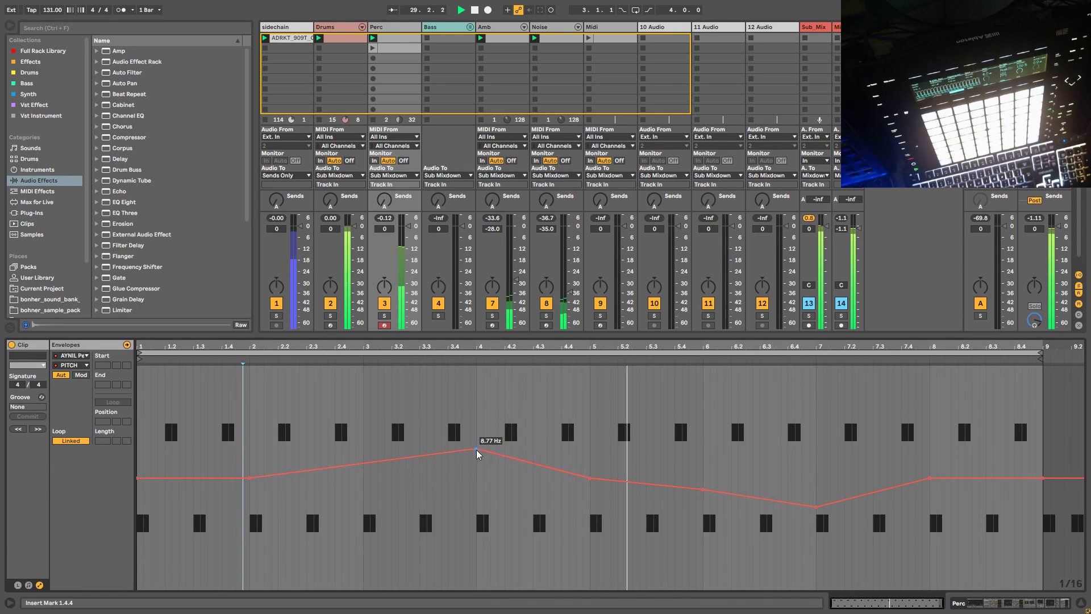
{"action": "left_click_drag", "start_coordinate": [477, 450], "coordinate": [478, 455]}
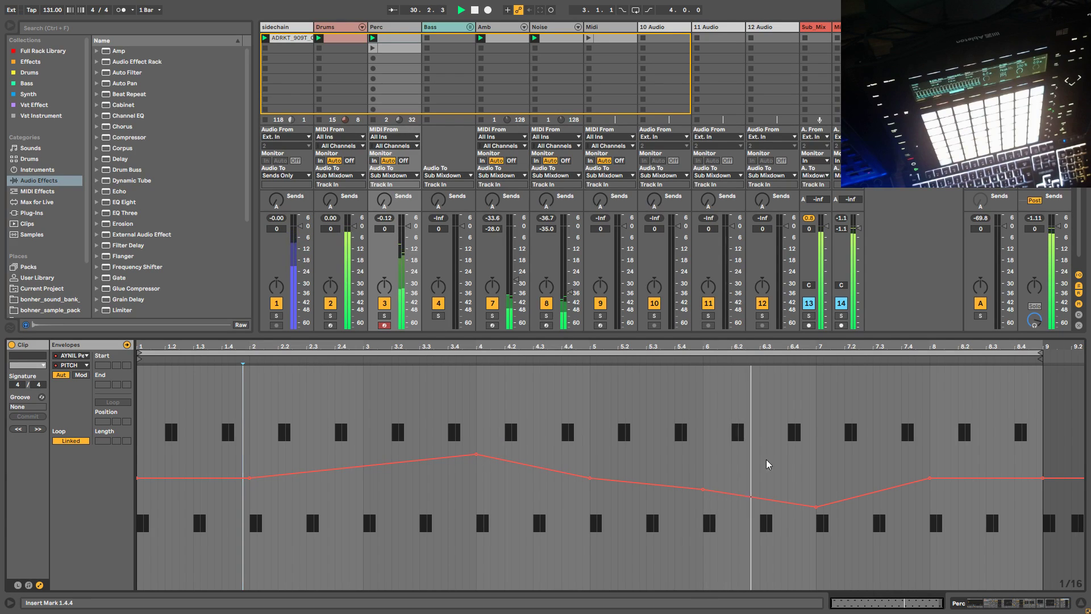
{"action": "left_click_drag", "start_coordinate": [816, 506], "coordinate": [816, 502]}
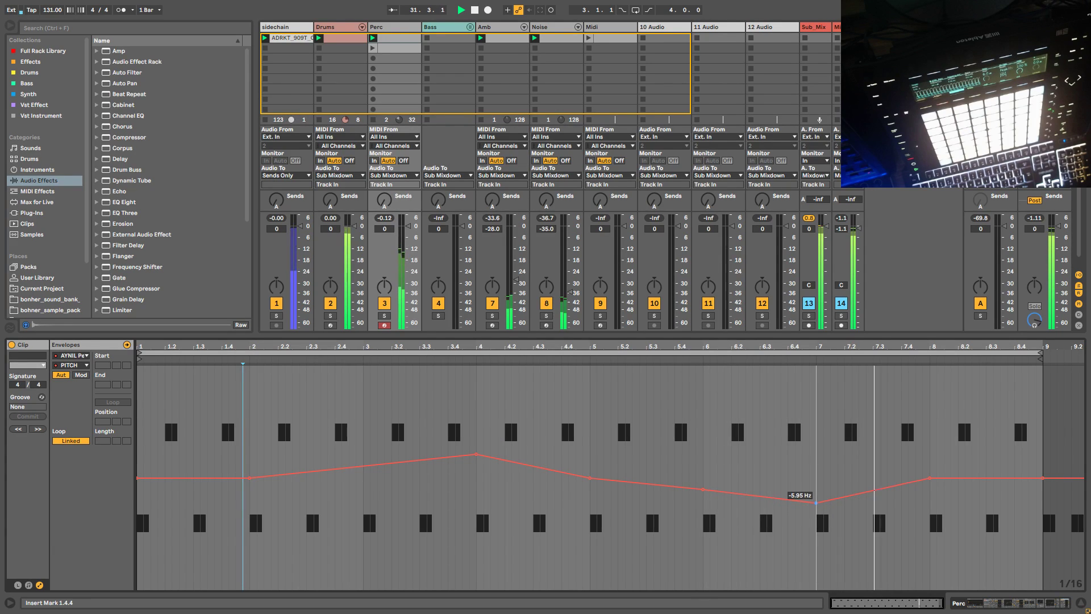
Step: Lower the Perc track's volume to -1.0 dB and rename the track Perc Hi
{"action": "left_click", "coordinate": [408, 228]}
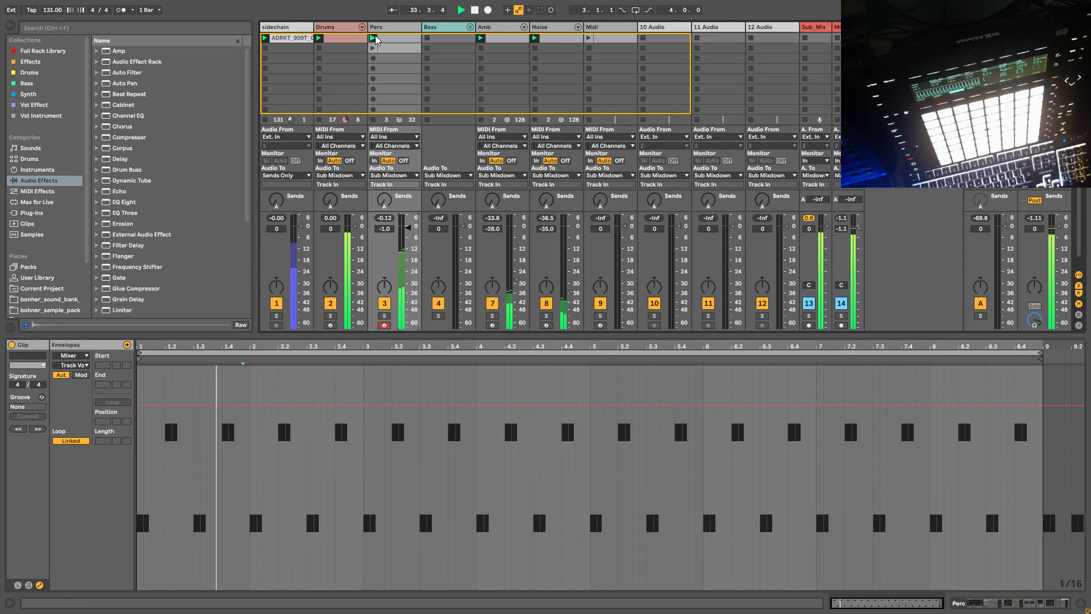
{"action": "left_click", "coordinate": [395, 28]}
{"action": "key", "text": "ctrl+r"}
{"action": "type", "text": "Perc Hi"}
{"action": "key", "text": "Return"}
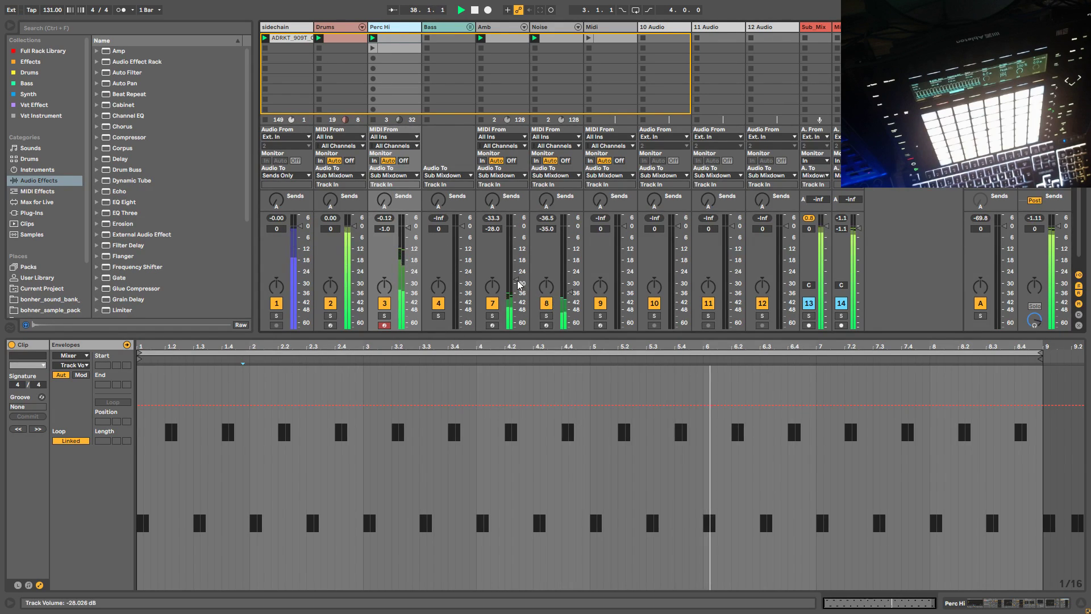
Step: Enlarge the mixer area by shrinking the clip view and the browser, and solo the Perc Hi track
{"action": "left_click_drag", "start_coordinate": [487, 349], "coordinate": [487, 406]}
{"action": "left_click_drag", "start_coordinate": [257, 151], "coordinate": [176, 151]}
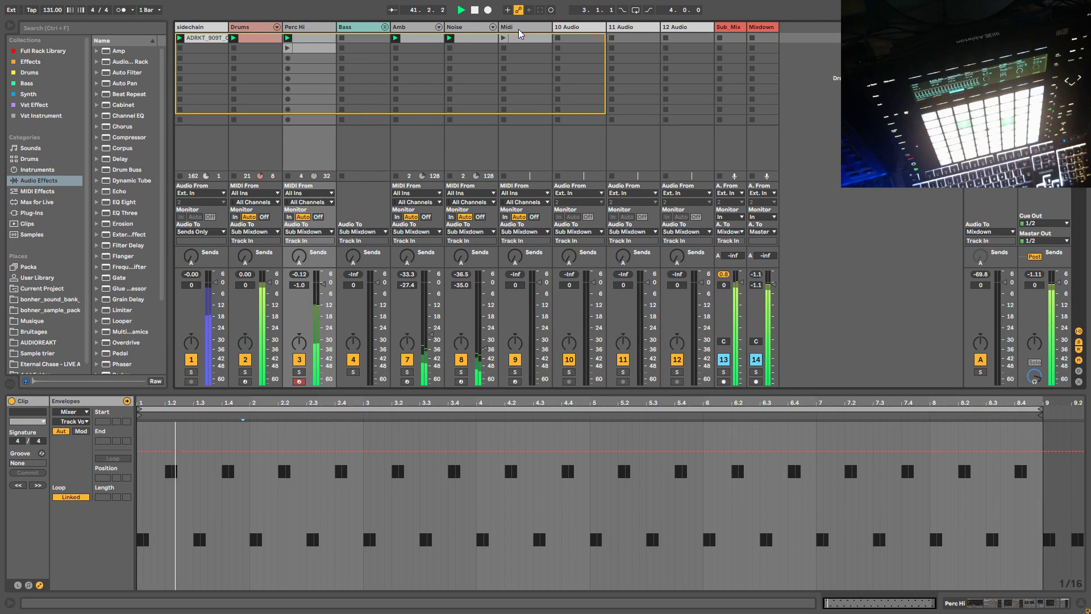
{"action": "left_click", "coordinate": [299, 372]}
Step: Lower Perc Hi to -4.7 dB and set its reverb to a 975 ms decay time and 31% dry/wet
{"action": "left_click", "coordinate": [310, 27]}
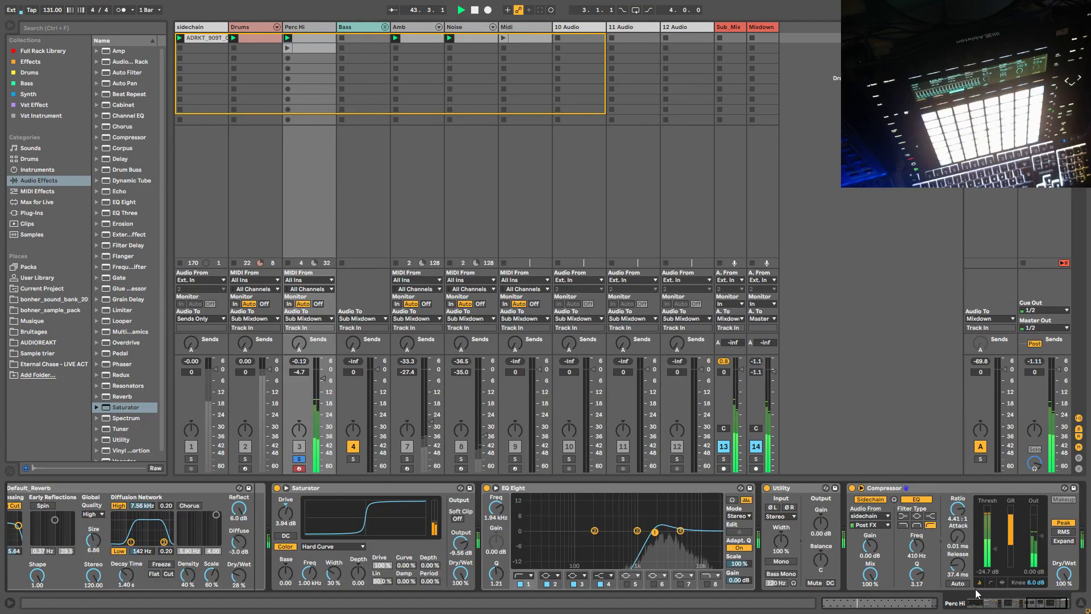
{"action": "scroll", "coordinate": [972, 593], "scroll_direction": "up", "scroll_amount": 10}
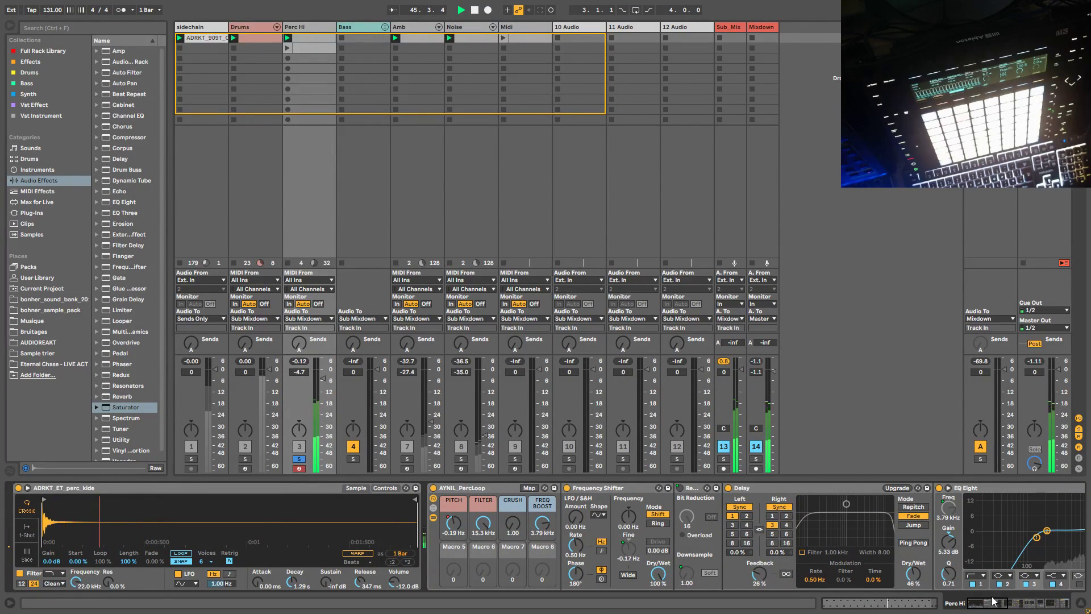
{"action": "scroll", "coordinate": [990, 585], "scroll_direction": "down", "scroll_amount": 6}
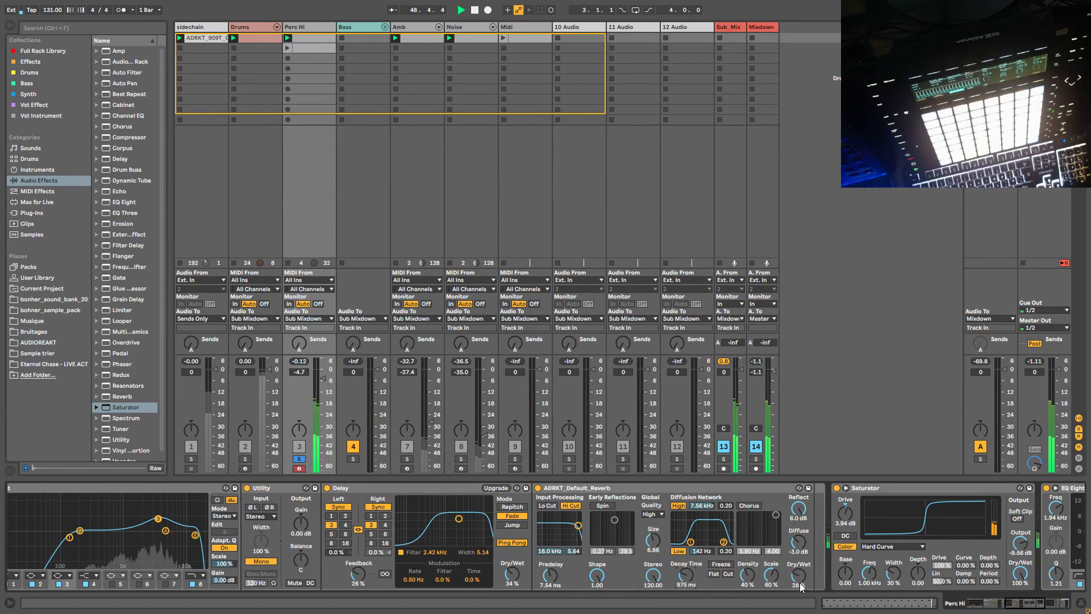
{"action": "left_click", "coordinate": [299, 460]}
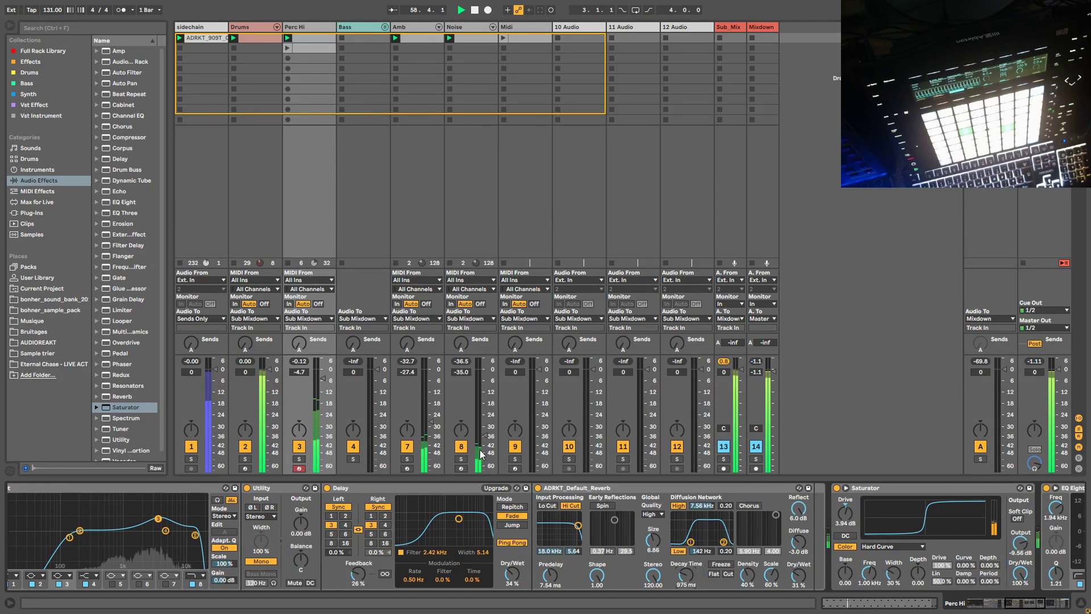
{"action": "left_click", "coordinate": [299, 459]}
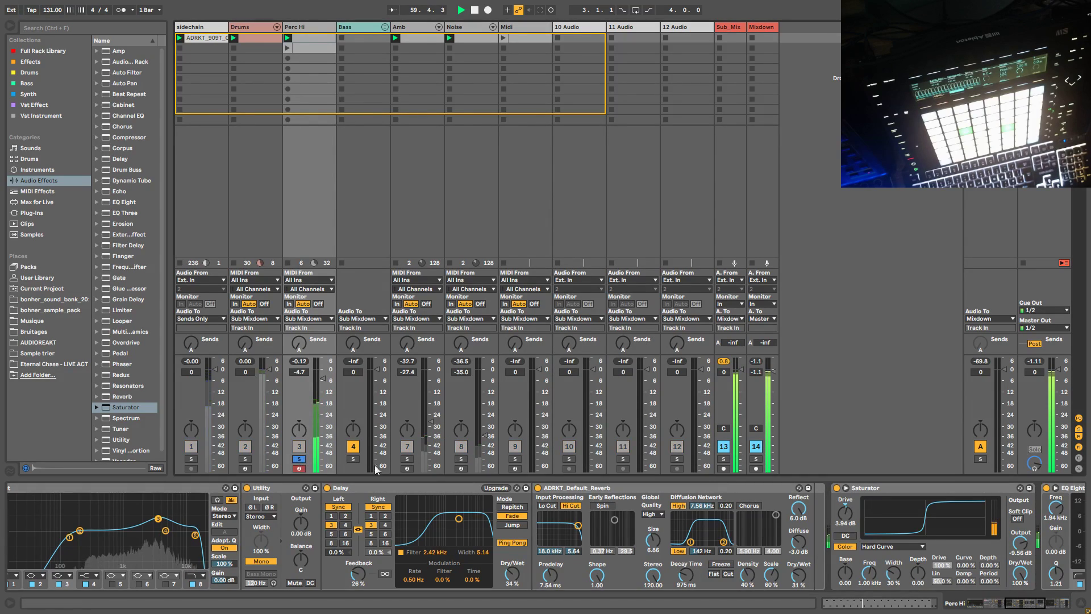
Step: Transpose the Perc Hi sample by -12 st in the sampler's controls, comparing it in the full mix and soloed
{"action": "scroll", "coordinate": [625, 579], "scroll_direction": "left", "scroll_amount": 10}
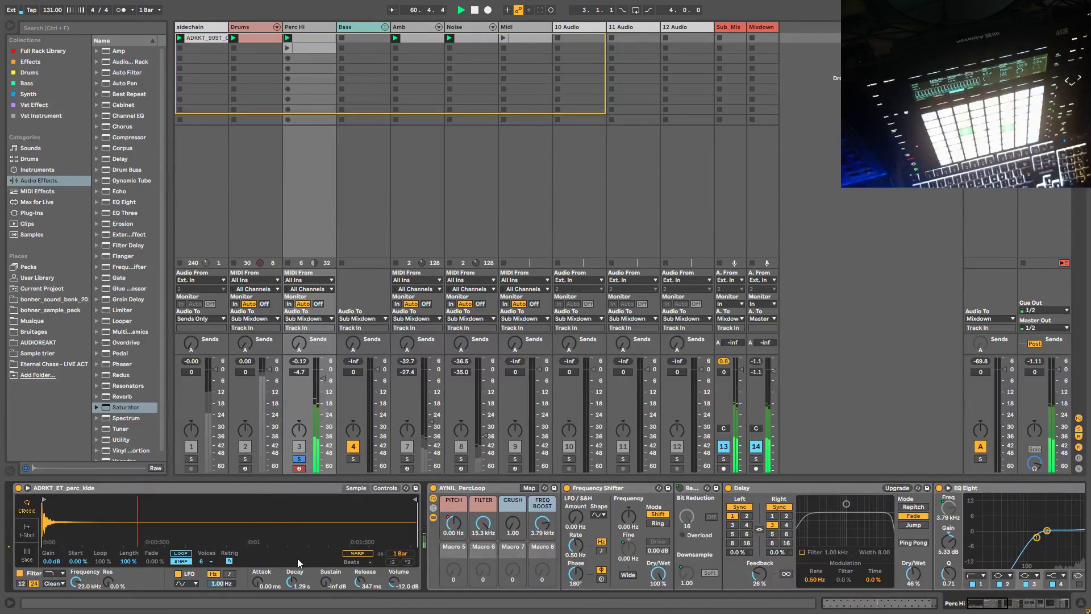
{"action": "left_click", "coordinate": [385, 487]}
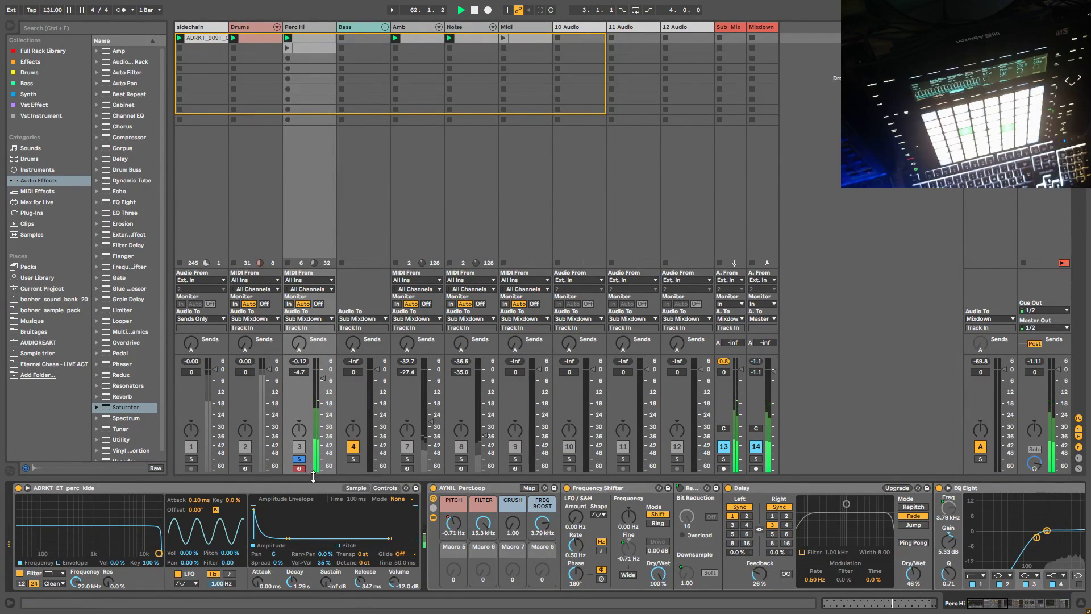
{"action": "left_click", "coordinate": [299, 458]}
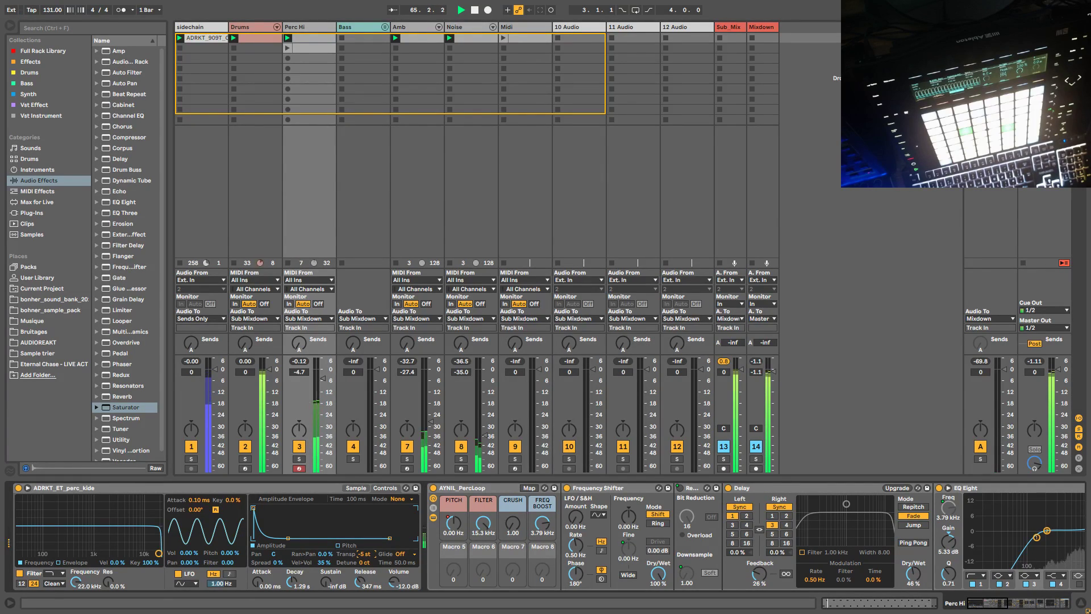
{"action": "left_click", "coordinate": [299, 459]}
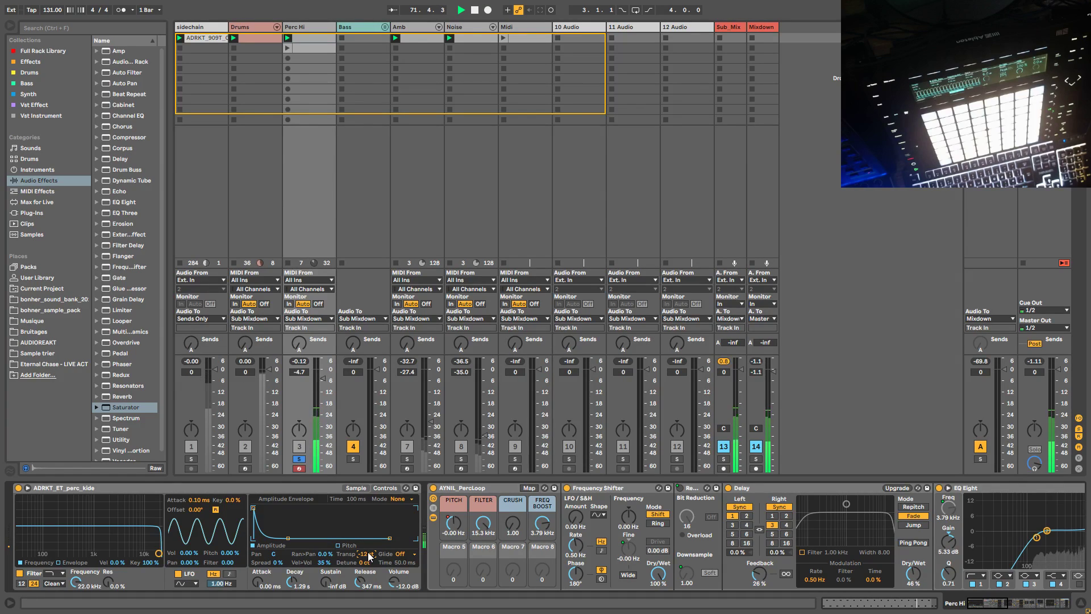
Step: Unsolo the Perc Hi track to hear the full mix, and select the empty Midi track
{"action": "left_click", "coordinate": [299, 459]}
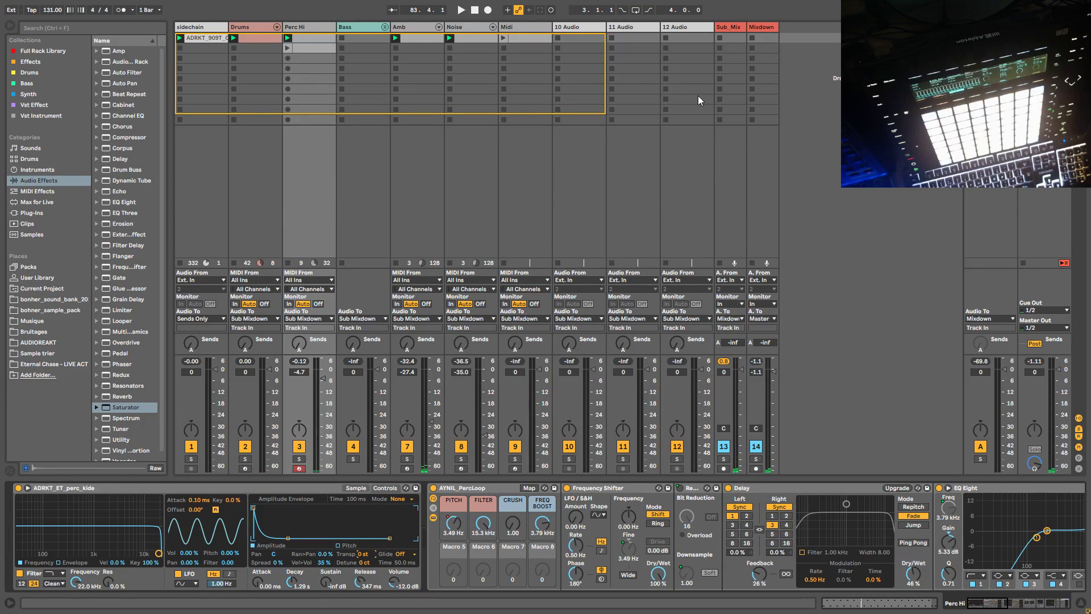
{"action": "left_click", "coordinate": [455, 29]}
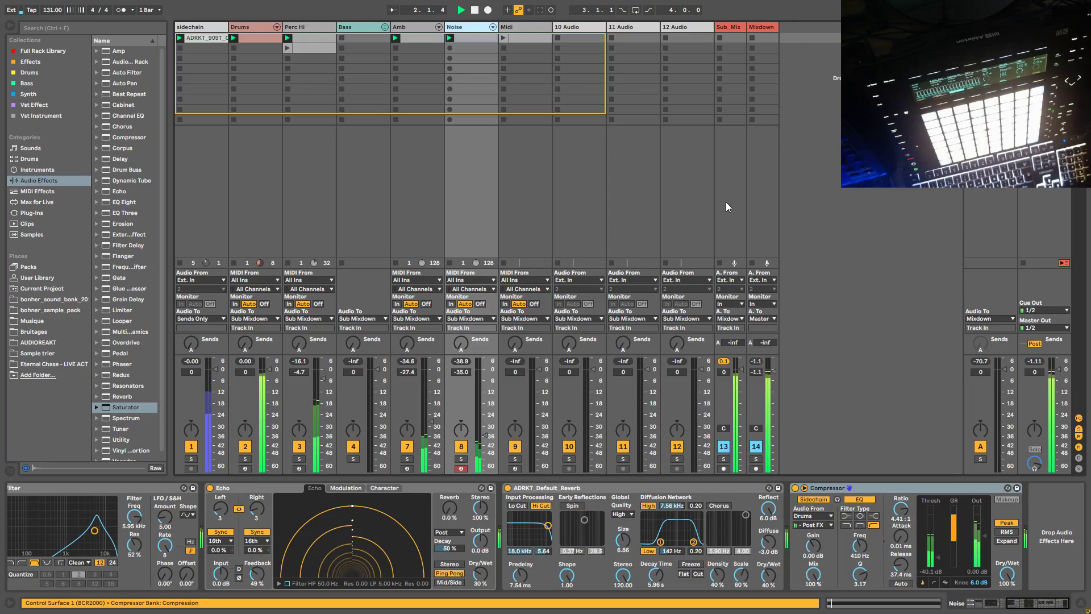
{"action": "left_click", "coordinate": [534, 27]}
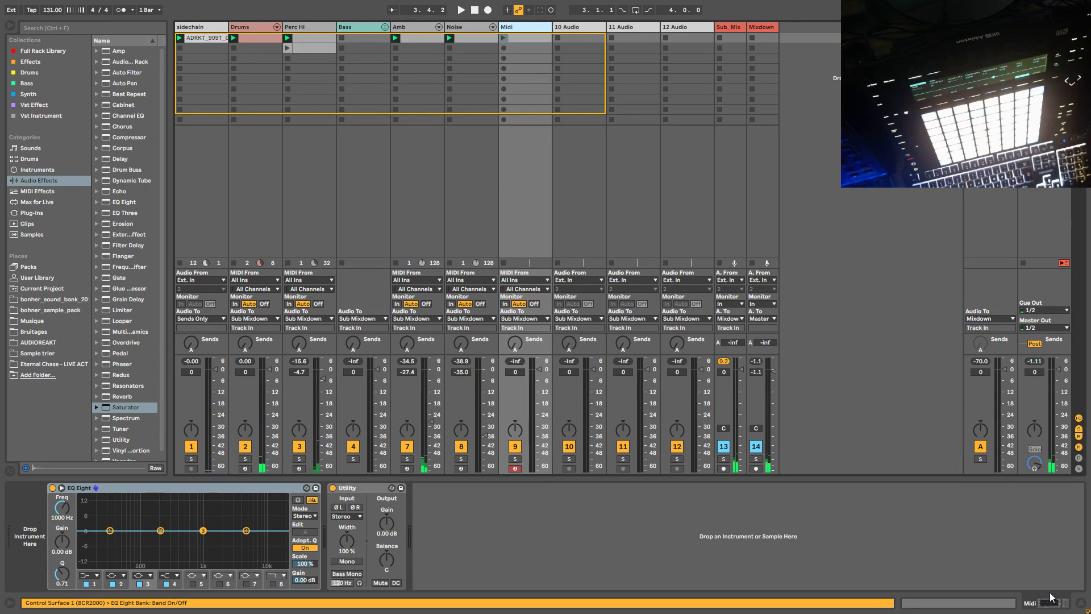
Step: Widen the browser and load the Wavetable instrument onto the Midi track
{"action": "left_click_drag", "start_coordinate": [169, 254], "coordinate": [219, 253]}
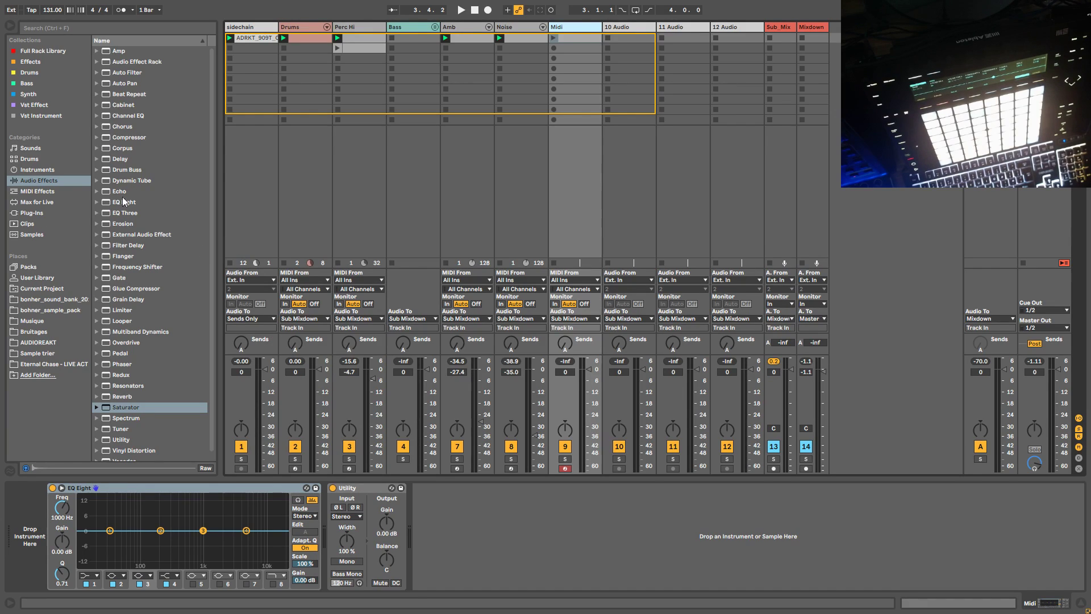
{"action": "left_click", "coordinate": [37, 169]}
{"action": "left_click", "coordinate": [97, 149]}
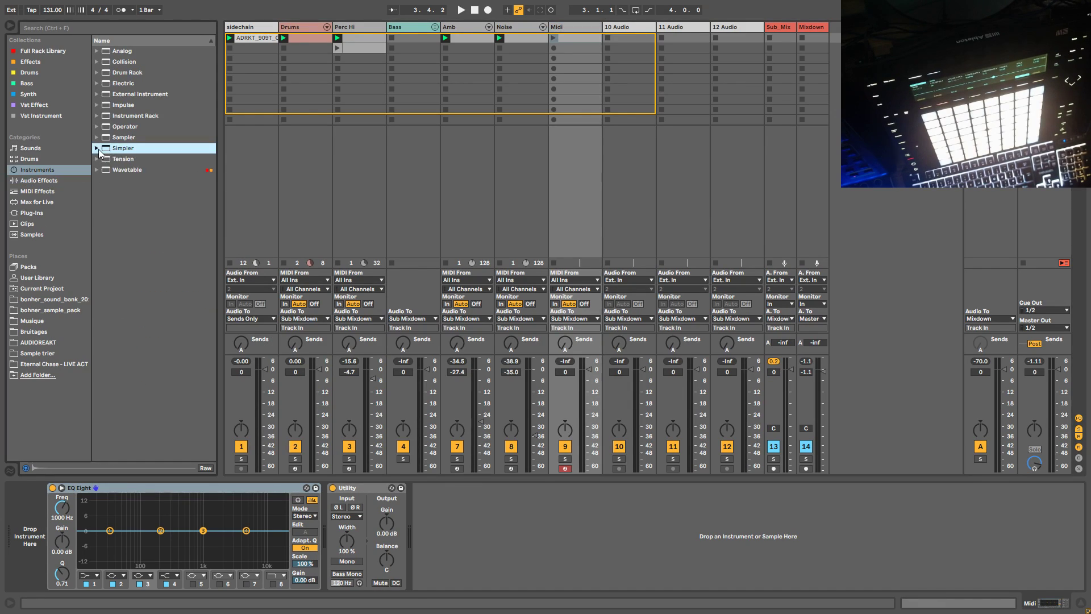
{"action": "double_click", "coordinate": [124, 170]}
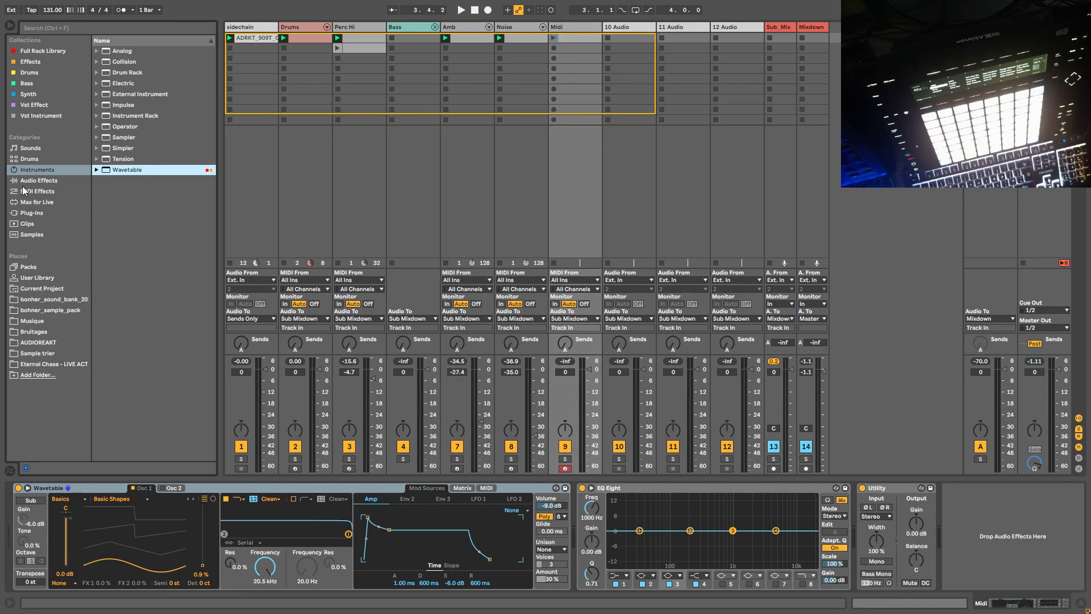
Step: Add the AYNIL_Padmaker_V3 rack from the Synth collection after Wavetable on the Midi track
{"action": "left_click", "coordinate": [50, 93]}
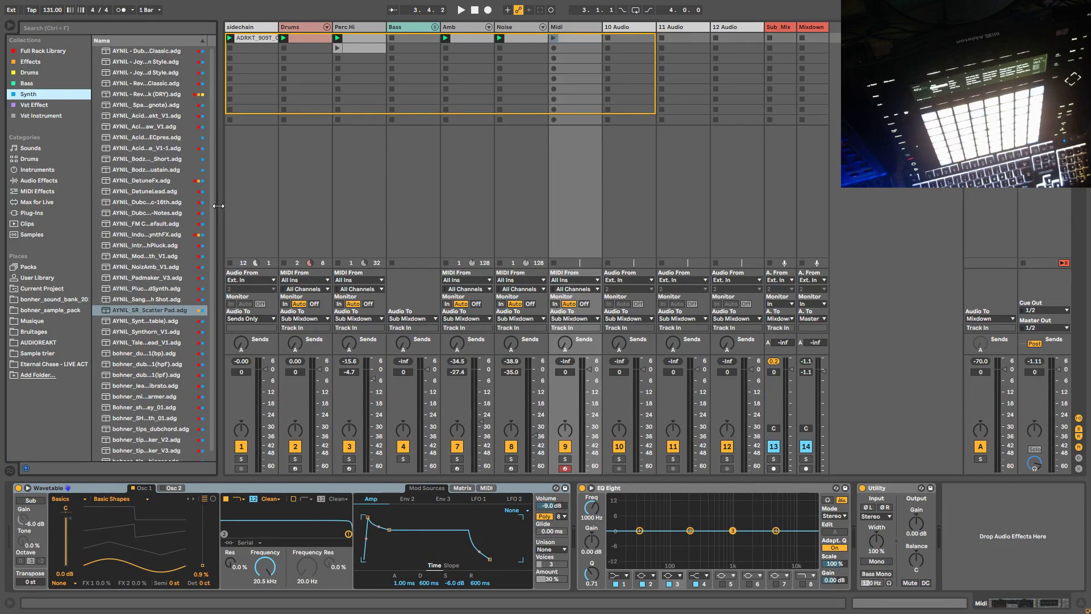
{"action": "left_click_drag", "start_coordinate": [216, 210], "coordinate": [273, 211]}
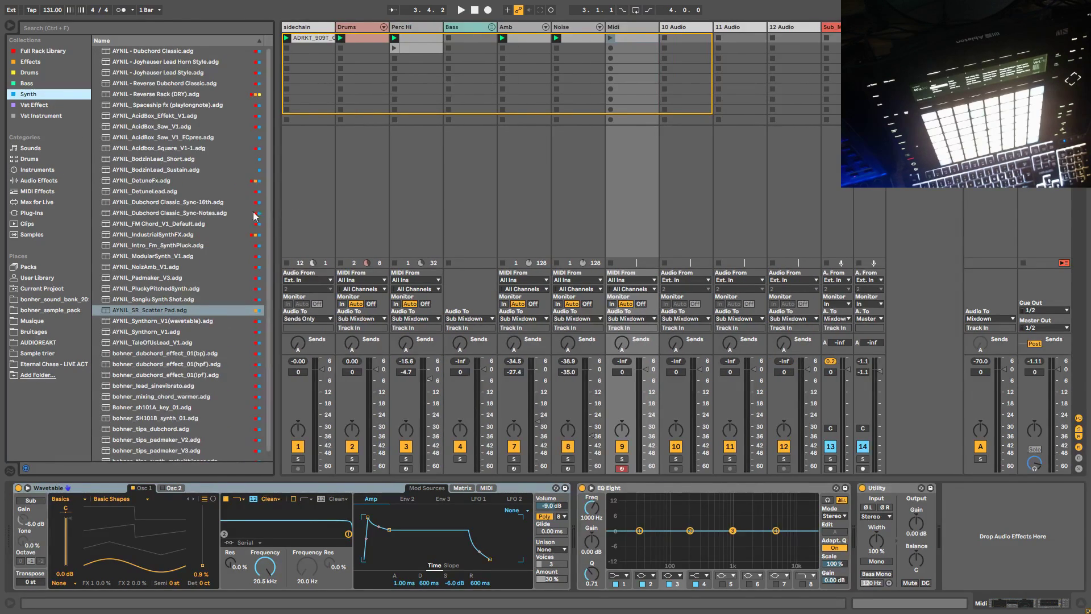
{"action": "left_click", "coordinate": [147, 277]}
{"action": "key", "text": "Return"}
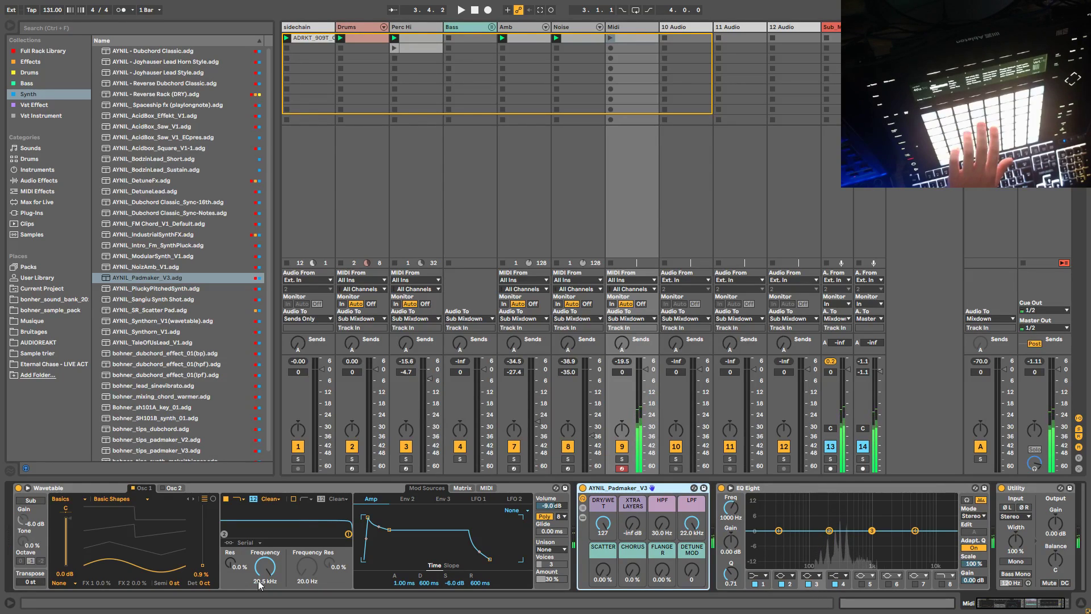
Step: Set Wavetable's oscillator 1 position to 100%, the Midi track's volume to -6.0 dB and the Padmaker dry/wet to 96
{"action": "left_click", "coordinate": [203, 505]}
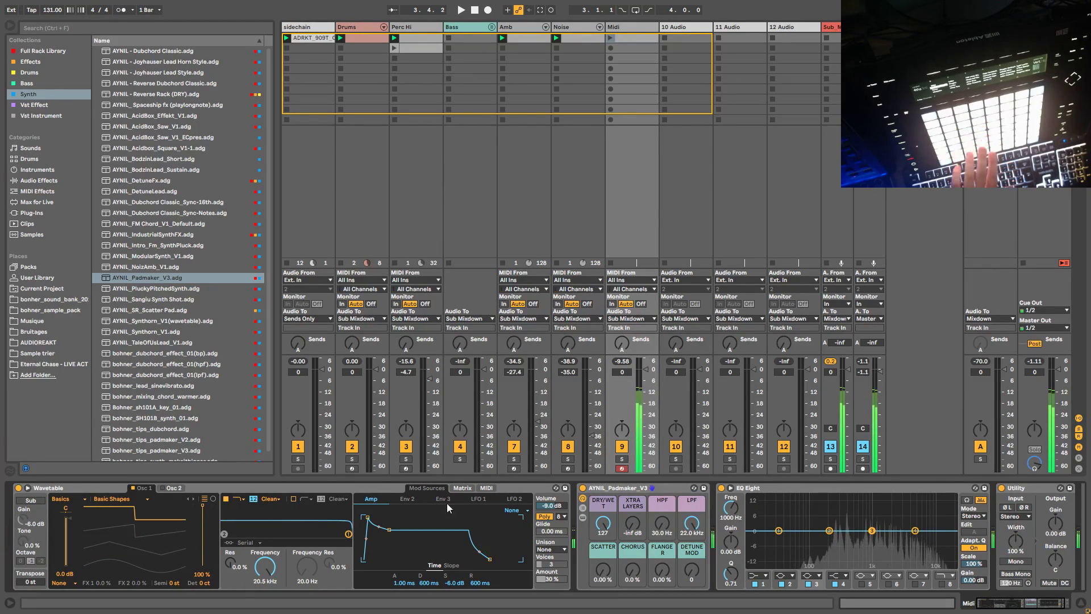
{"action": "left_click_drag", "start_coordinate": [622, 371], "coordinate": [623, 398]}
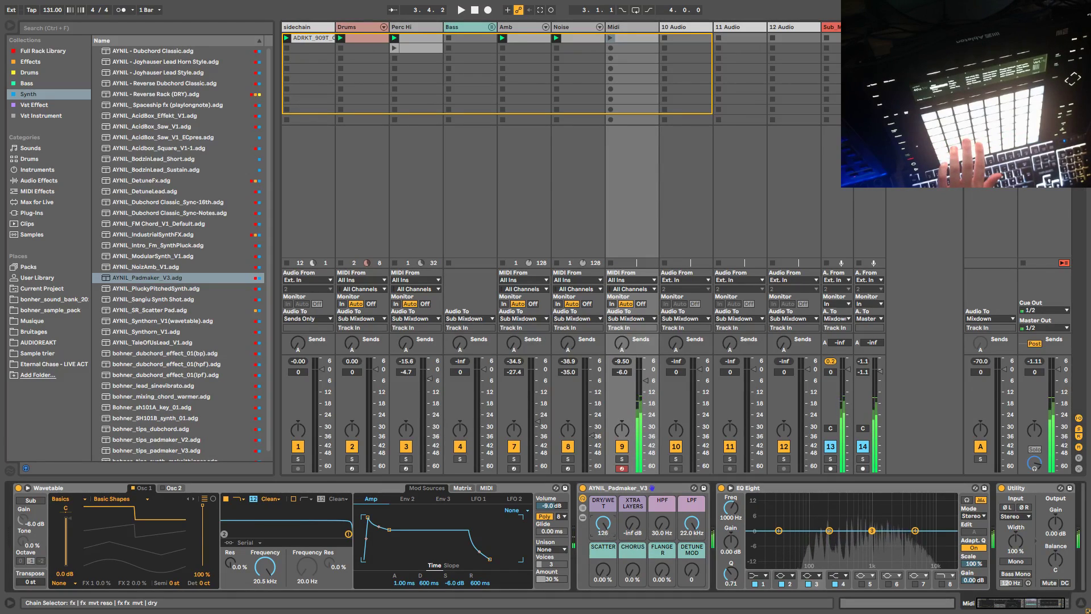
{"action": "left_click_drag", "start_coordinate": [603, 529], "coordinate": [602, 533]}
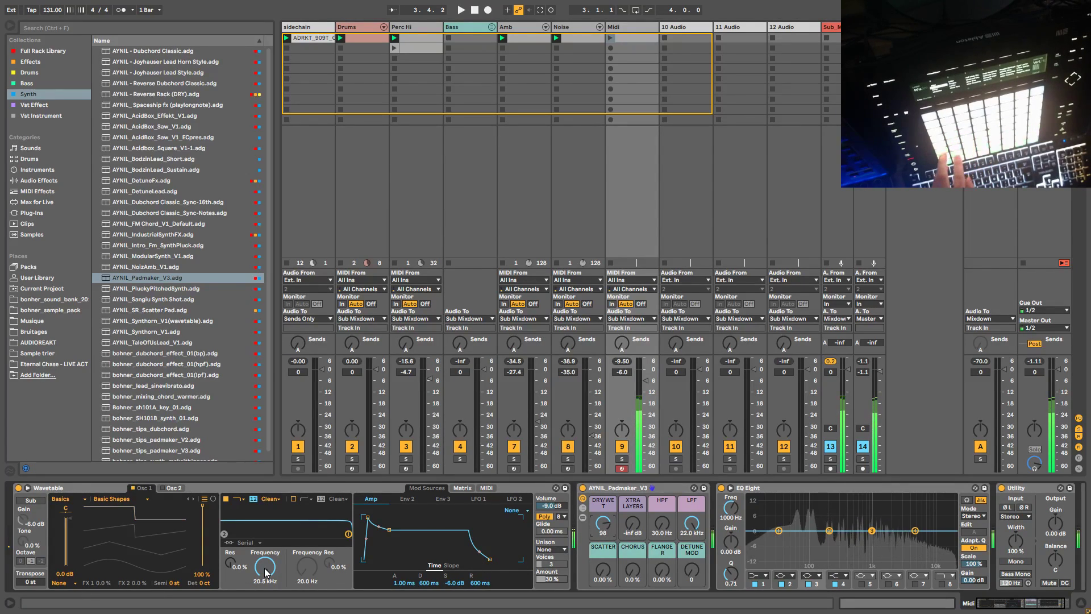
Step: Lower Wavetable's filter frequency to 606 Hz, set the amp attack to 68.8 ms and reduce the Padmaker dry/wet to 88
{"action": "mouse_move", "coordinate": [265, 572]}
{"action": "left_mouse_down"}
{"action": "mouse_move", "coordinate": [265, 605]}
{"action": "mouse_move", "coordinate": [265, 592]}
{"action": "left_mouse_up"}
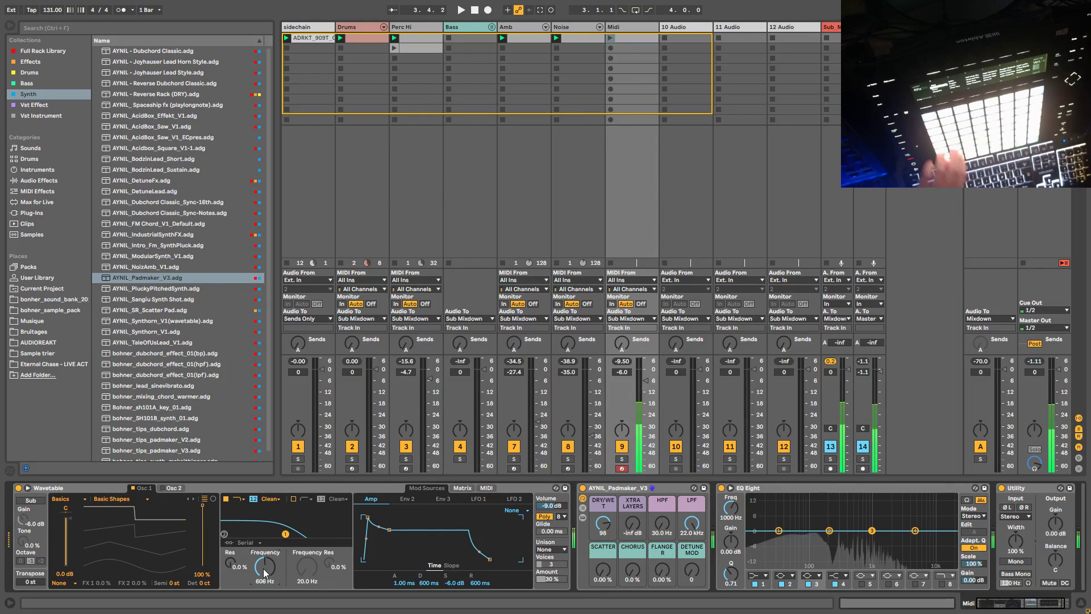
{"action": "left_click_drag", "start_coordinate": [404, 583], "coordinate": [404, 565]}
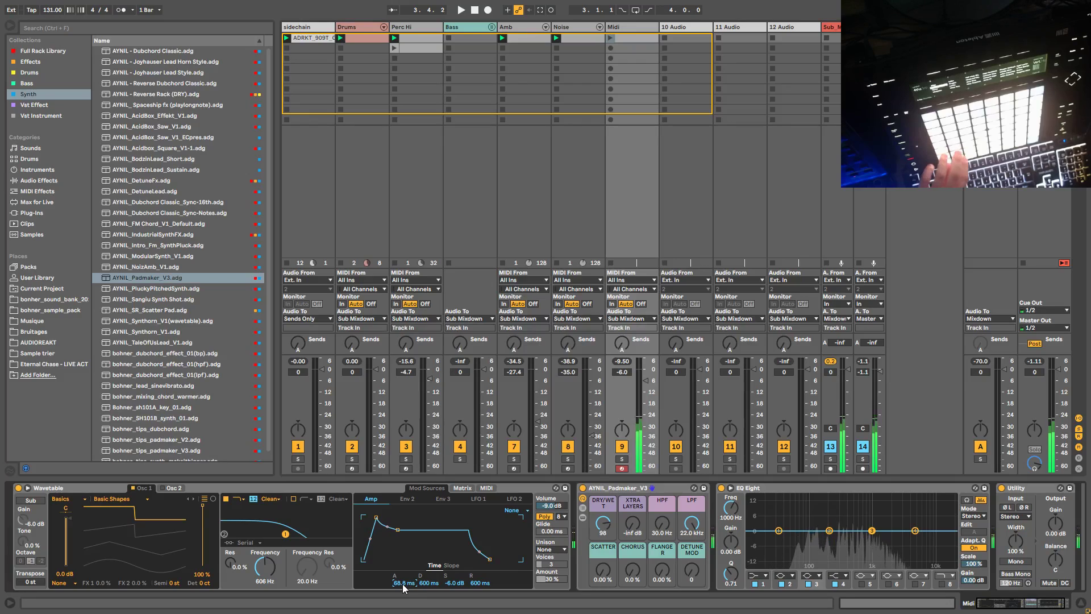
{"action": "left_click_drag", "start_coordinate": [599, 535], "coordinate": [599, 536]}
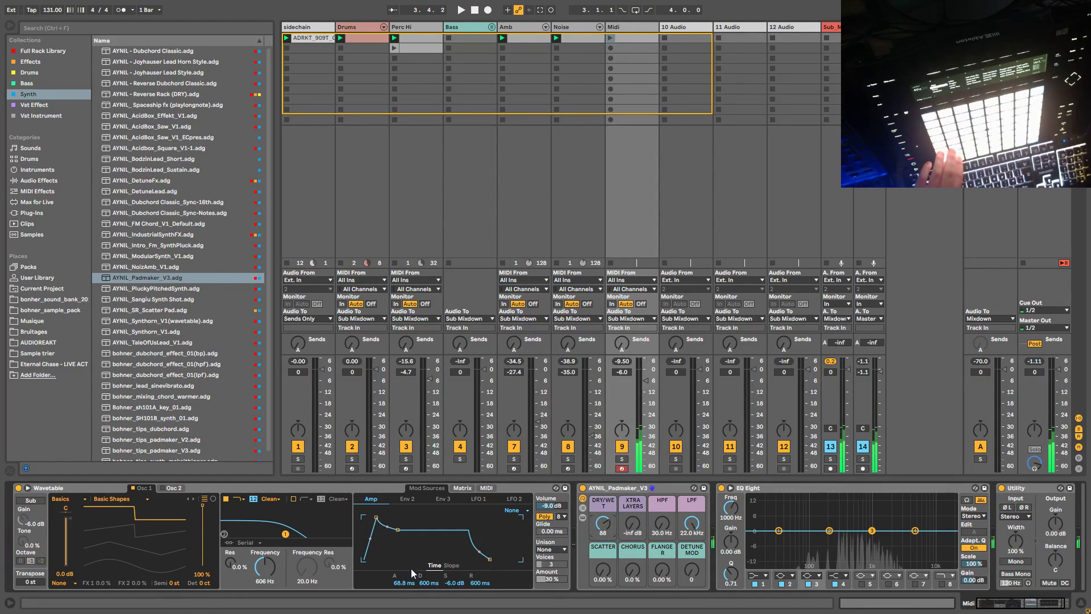
Step: Modulate Filter 1 Freq by the Amp envelope with an amount of 13 and set the filter frequency to 313 Hz
{"action": "left_click", "coordinate": [462, 488]}
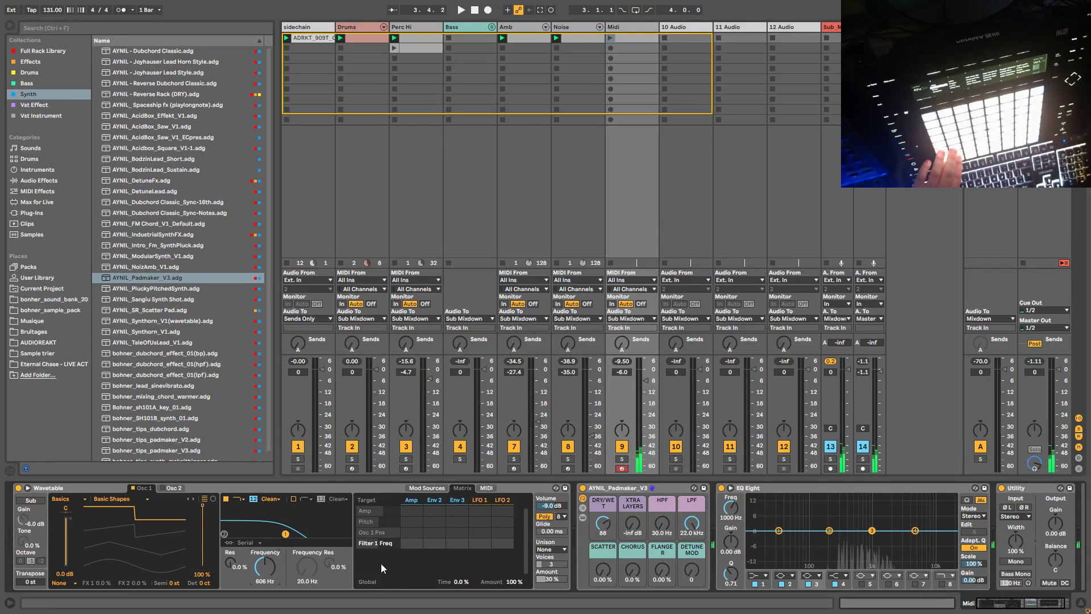
{"action": "left_click_drag", "start_coordinate": [414, 542], "coordinate": [414, 542]}
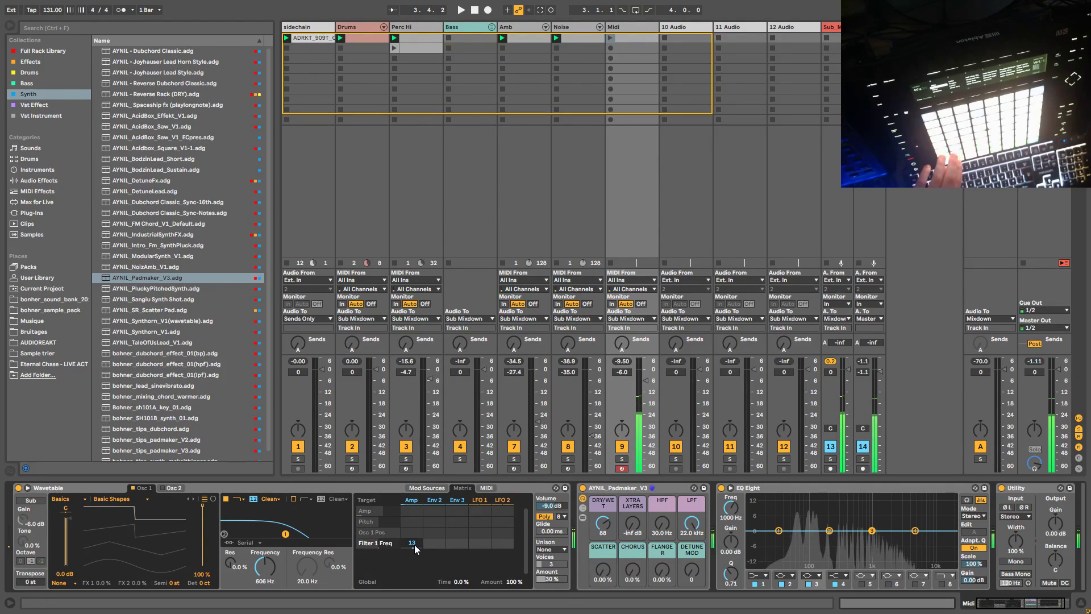
{"action": "left_click_drag", "start_coordinate": [267, 571], "coordinate": [269, 572]}
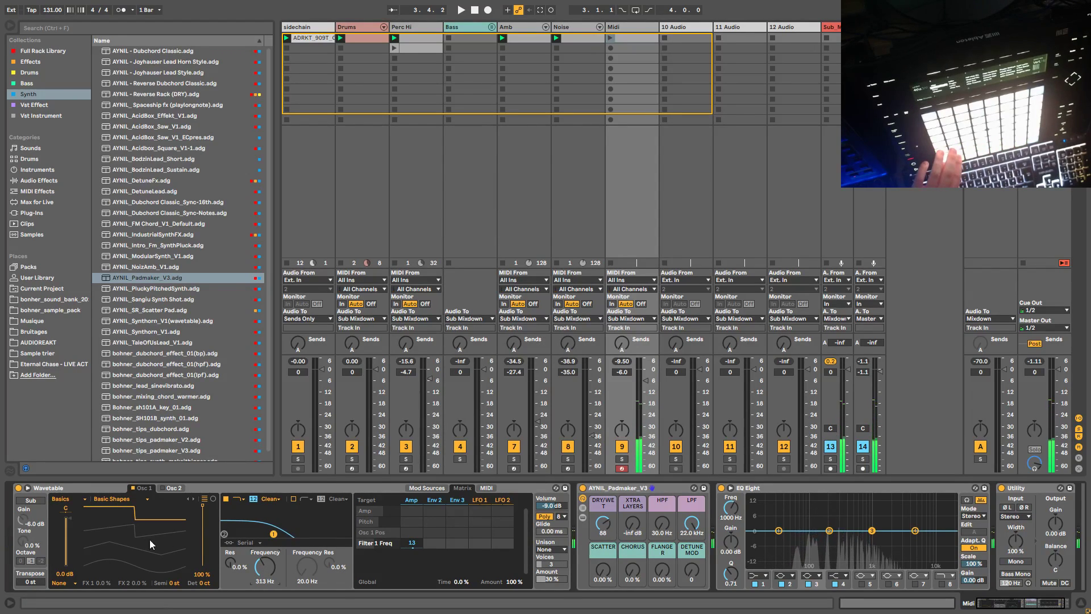
Step: Apply the Fm effect to oscillator 1 with 19% tune and 5.5% amount, and set the filter frequency to 225 Hz
{"action": "left_click", "coordinate": [71, 582]}
{"action": "left_click", "coordinate": [62, 559]}
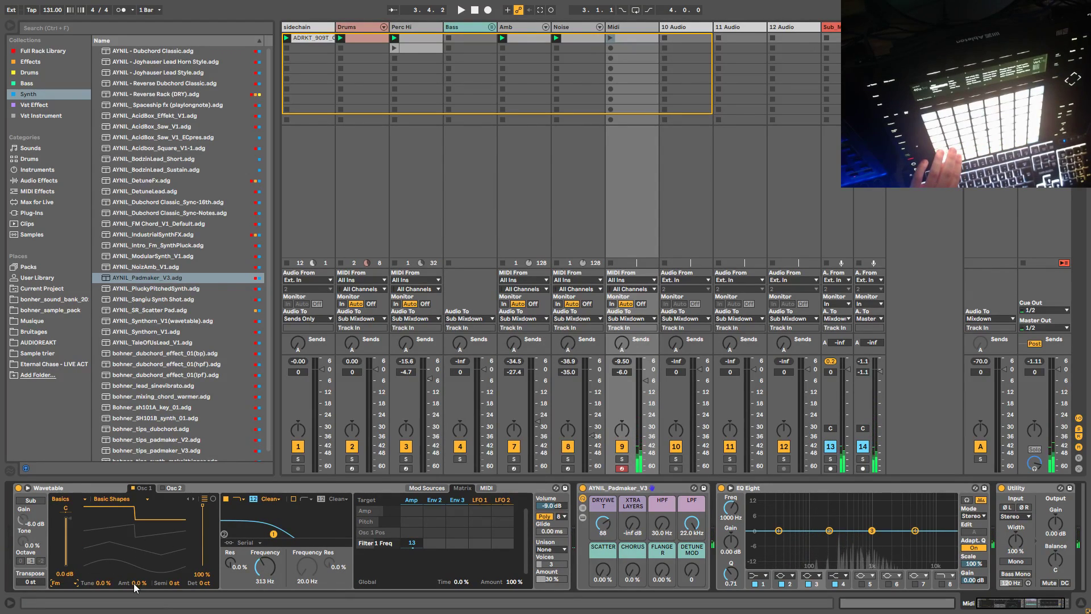
{"action": "left_click_drag", "start_coordinate": [103, 583], "coordinate": [102, 566]}
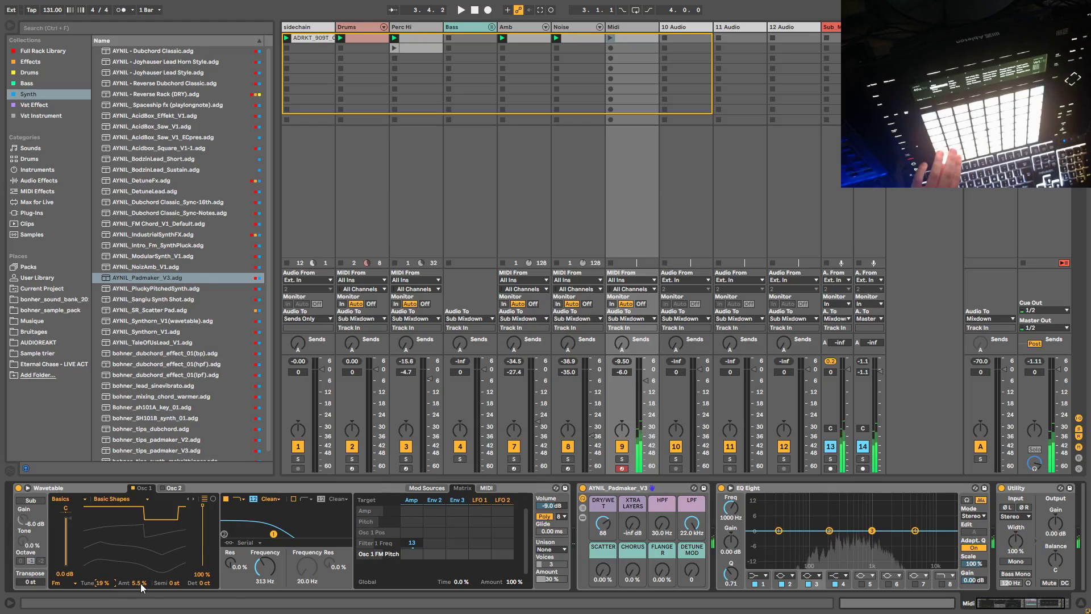
{"action": "left_click_drag", "start_coordinate": [271, 578], "coordinate": [271, 578]}
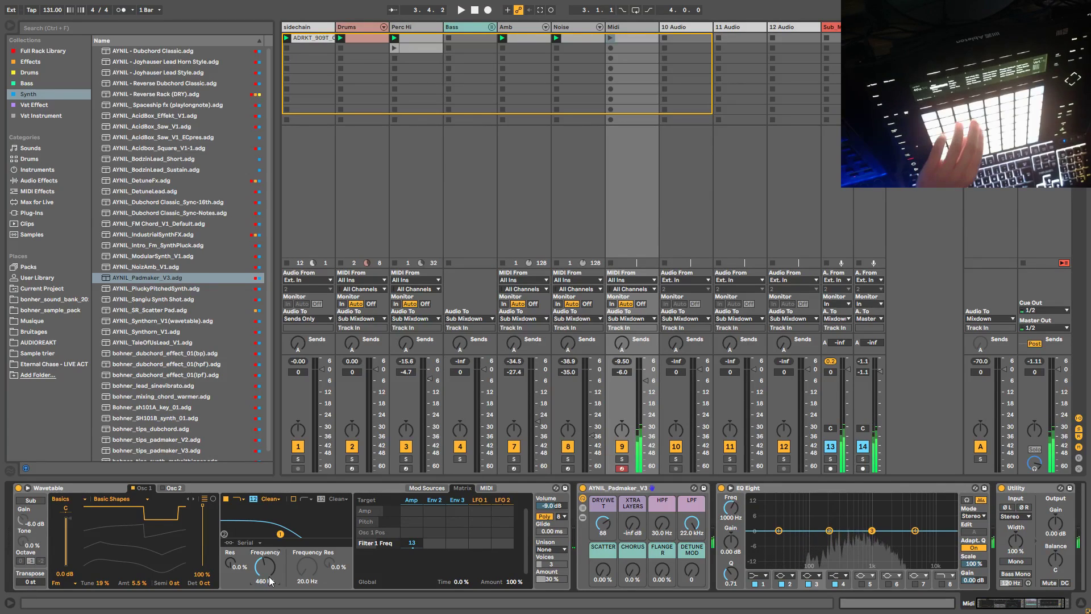
{"action": "left_click_drag", "start_coordinate": [271, 581], "coordinate": [271, 600]}
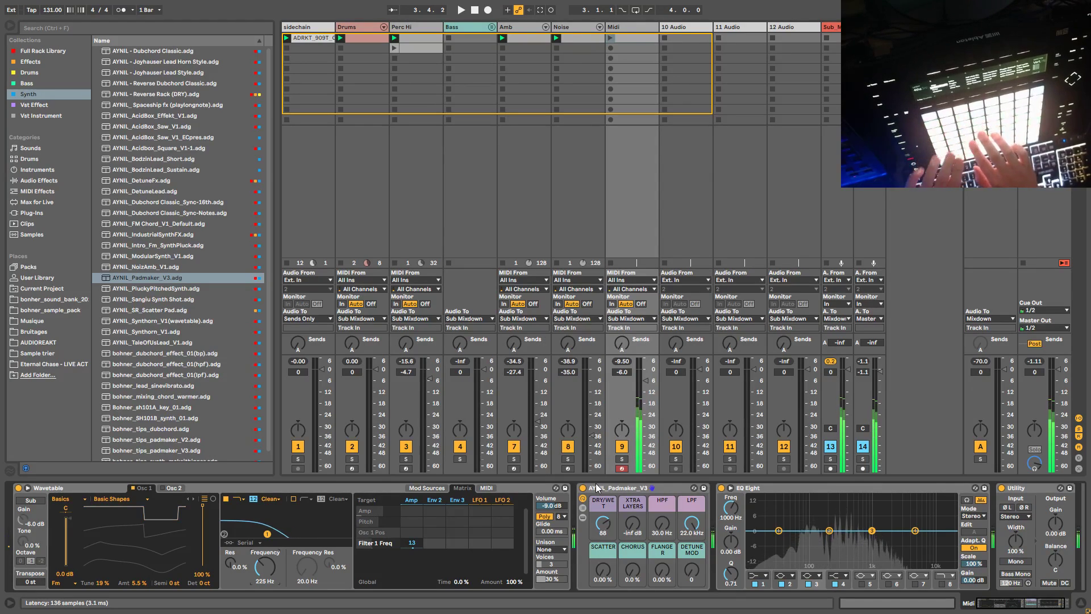
Step: Record a MIDI clip on the Midi track during playback, showing its note settings and duplicating its loop to 8 bars
{"action": "key", "text": "space"}
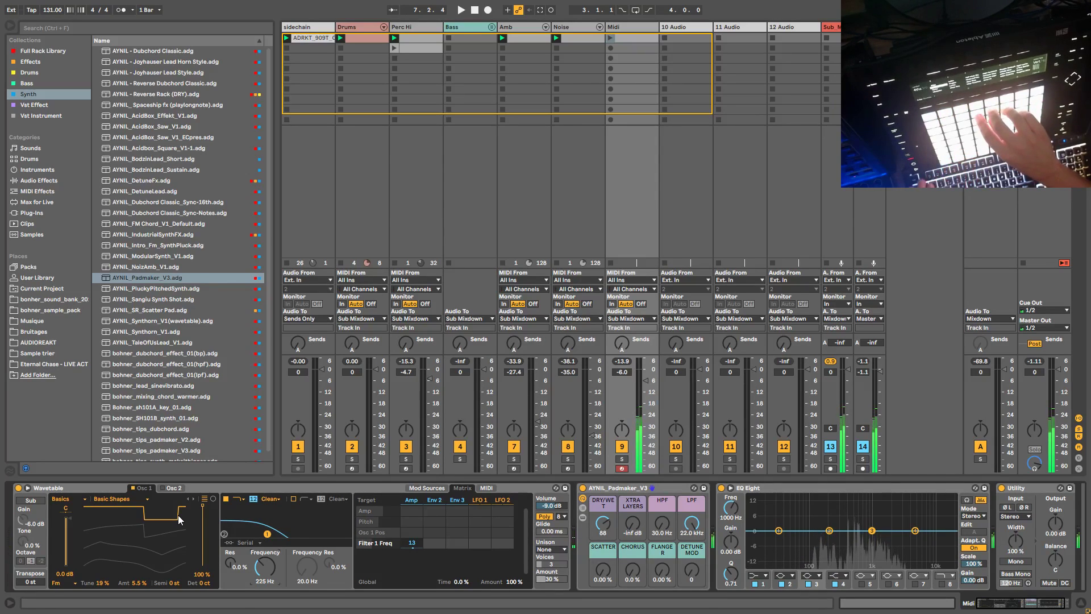
{"action": "key", "text": "space"}
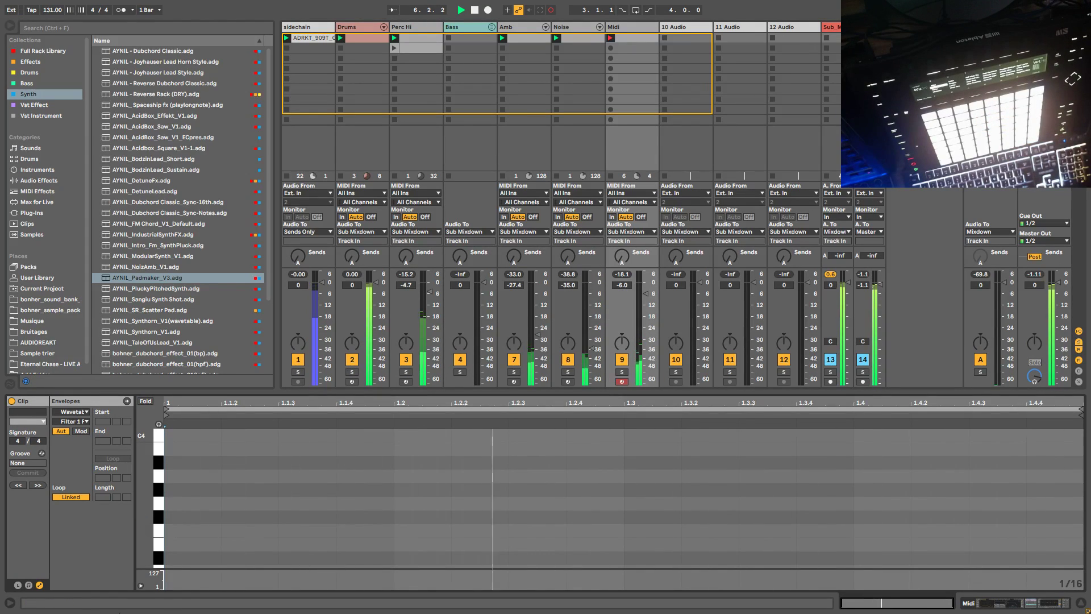
{"action": "left_click", "coordinate": [29, 585]}
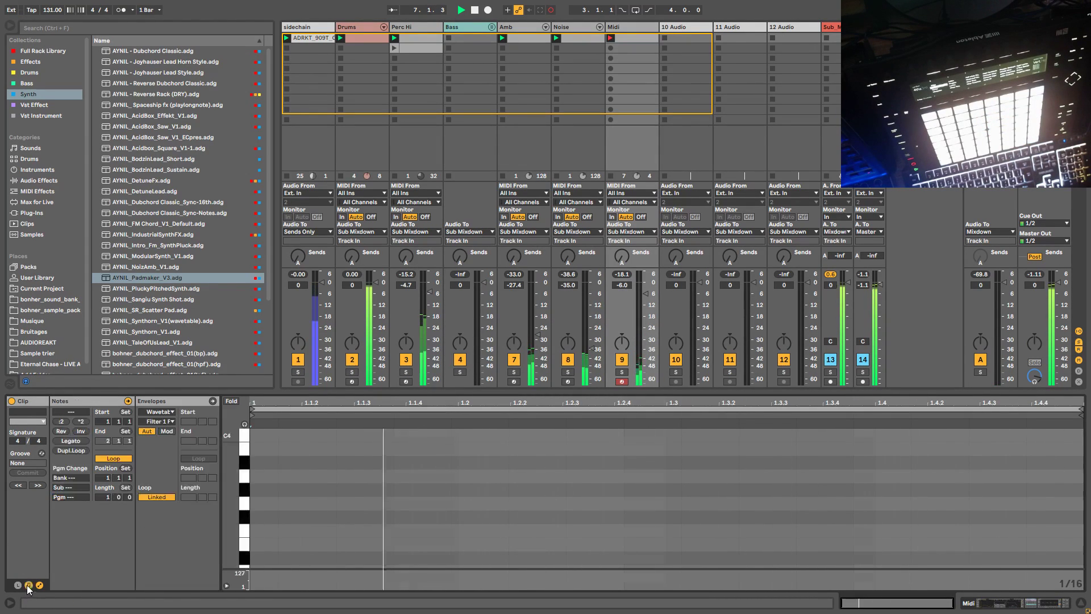
{"action": "left_click", "coordinate": [67, 454]}
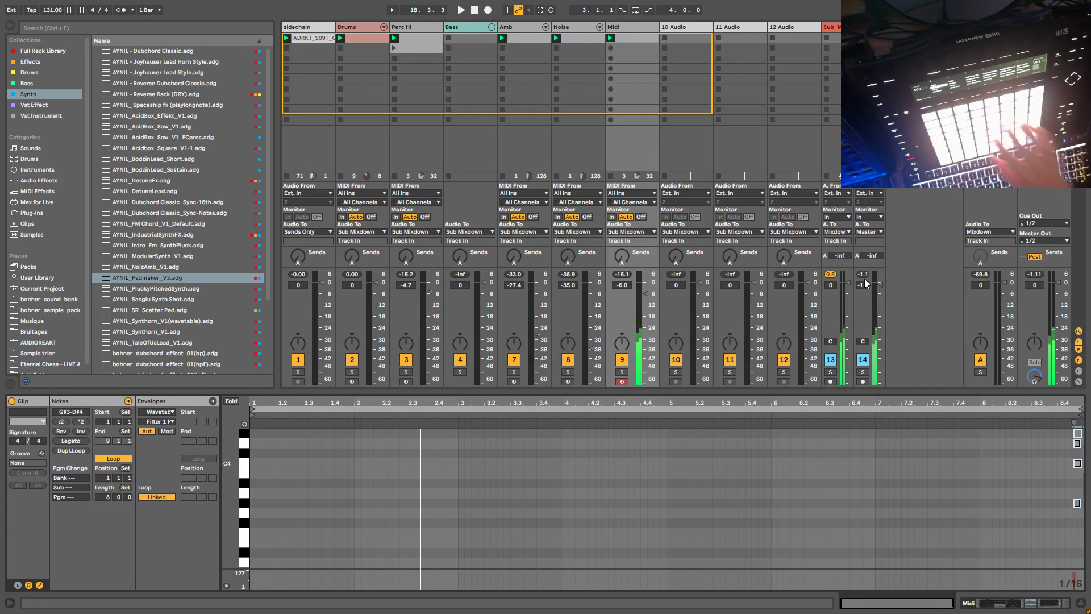
Step: Move the recorded four-note chord to the start of the clip and play the Midi track soloed
{"action": "left_click", "coordinate": [233, 400]}
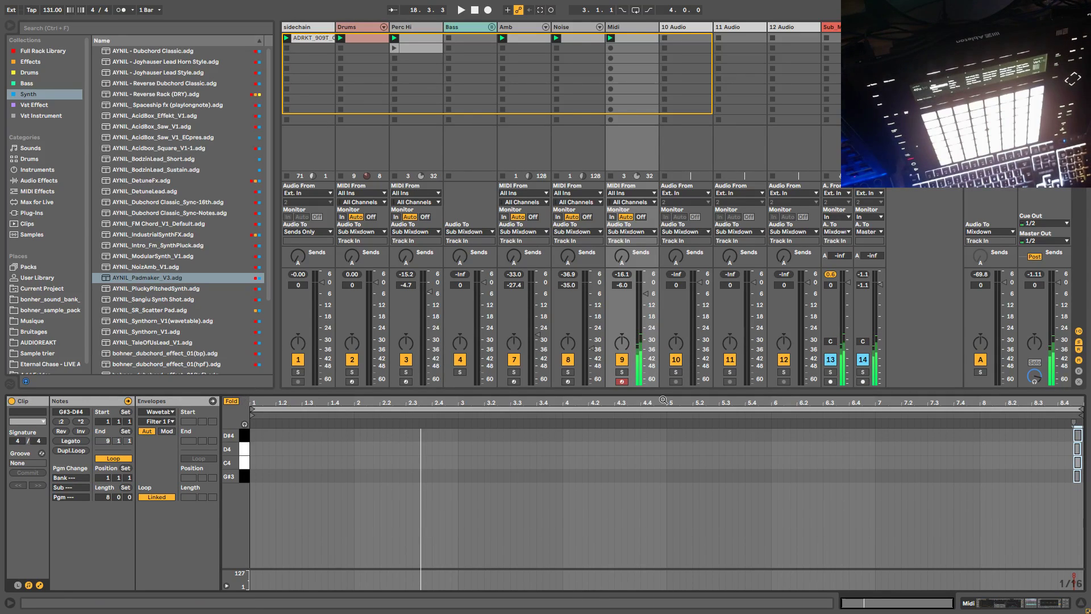
{"action": "left_click_drag", "start_coordinate": [1078, 482], "coordinate": [407, 475]}
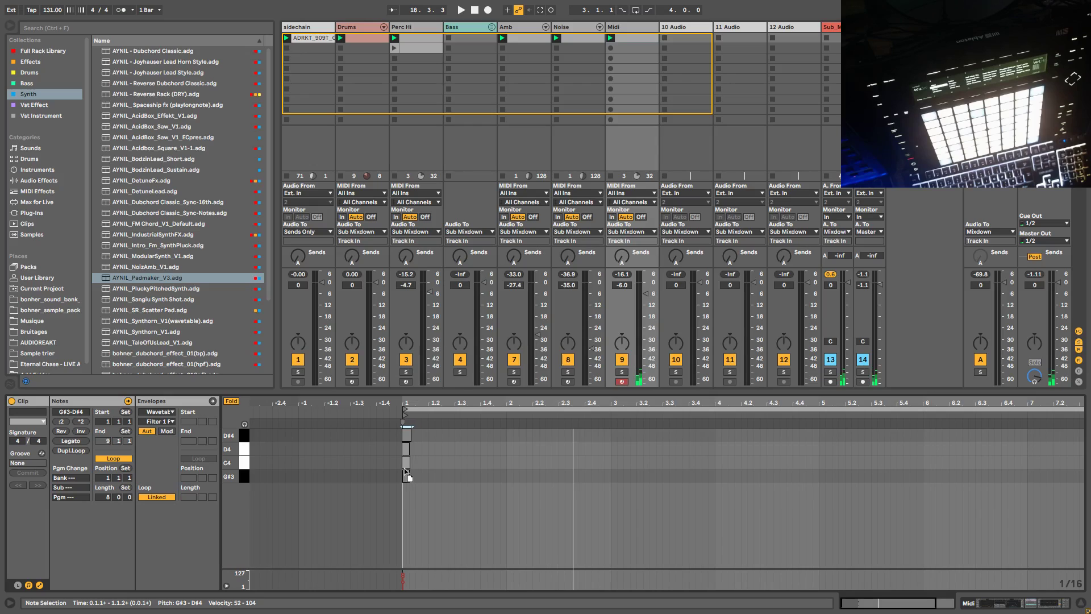
{"action": "left_click", "coordinate": [621, 373]}
{"action": "key", "text": "space"}
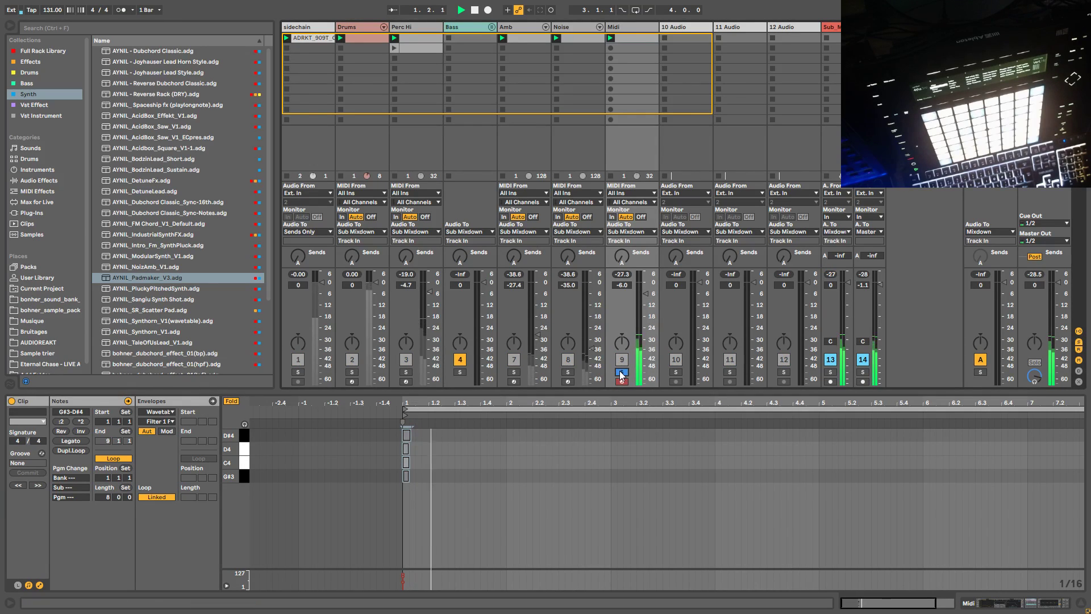
Step: Unfold the note editor and add a C2 bass note at 1.1.1 beneath the chord
{"action": "left_click_drag", "start_coordinate": [455, 500], "coordinate": [394, 426]}
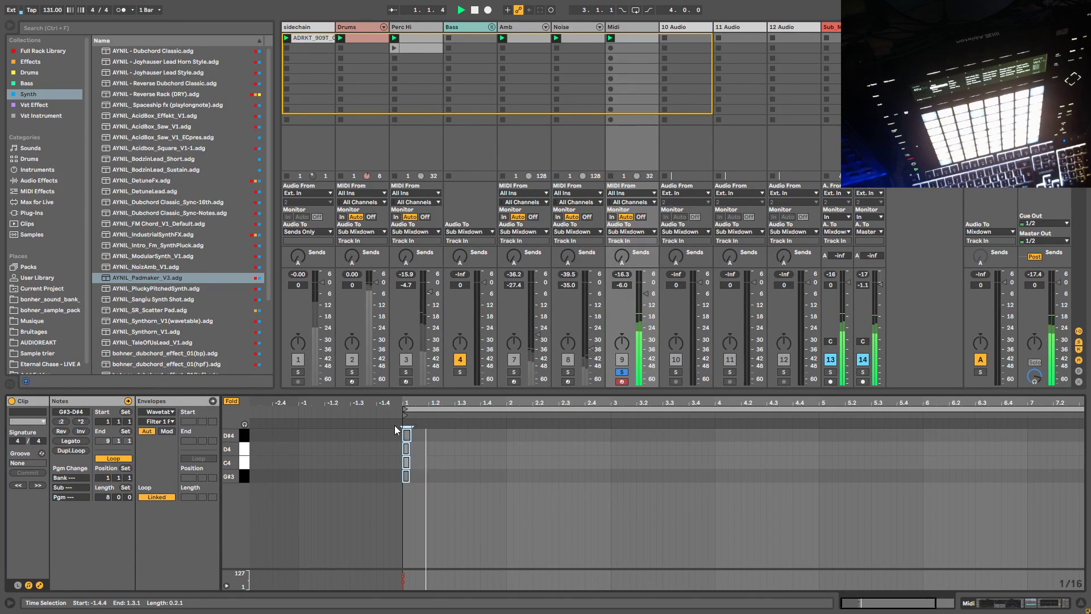
{"action": "left_click", "coordinate": [229, 401]}
{"action": "left_click", "coordinate": [229, 400]}
{"action": "left_click", "coordinate": [229, 401]}
{"action": "scroll", "coordinate": [392, 529], "scroll_direction": "down", "scroll_amount": 4}
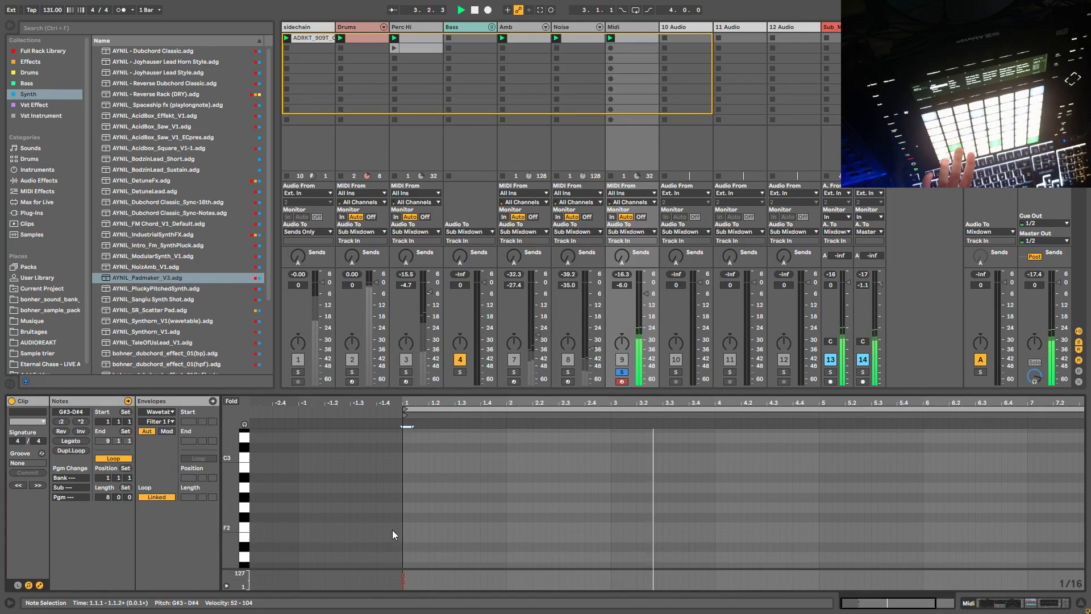
{"action": "double_click", "coordinate": [404, 531]}
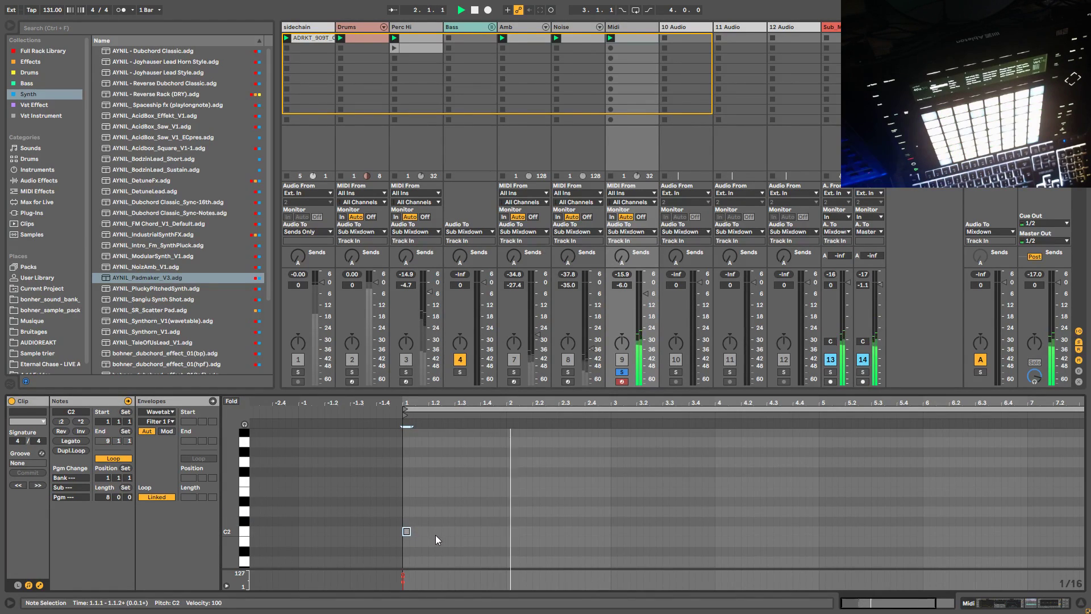
Step: Lengthen all five chord notes to one beat and unsolo the Midi track to play it in the full mix
{"action": "left_click", "coordinate": [231, 403]}
{"action": "left_click_drag", "start_coordinate": [432, 498], "coordinate": [426, 435]}
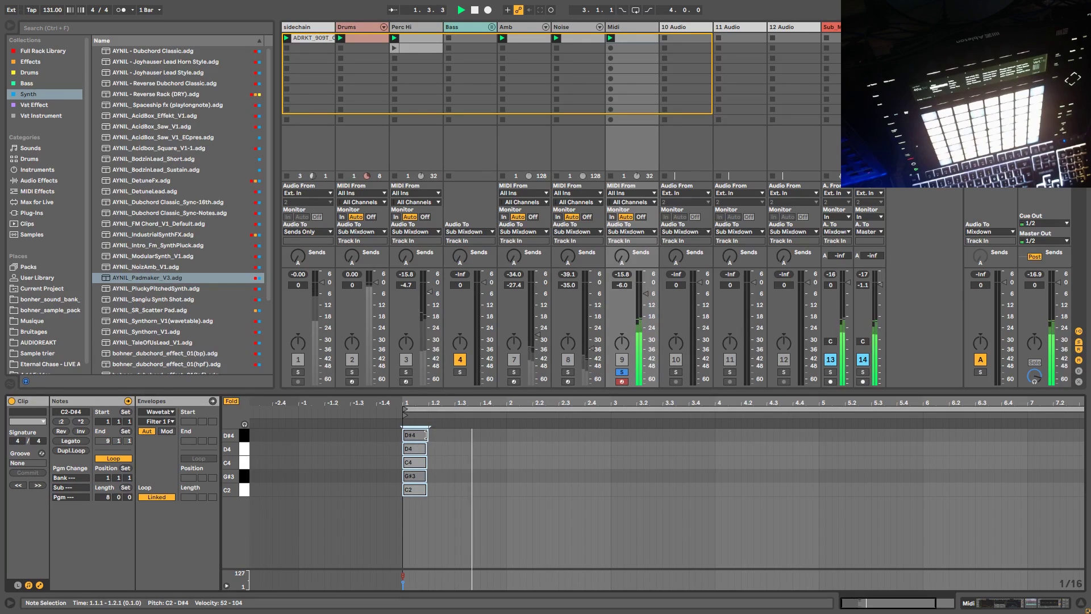
{"action": "key", "text": "space"}
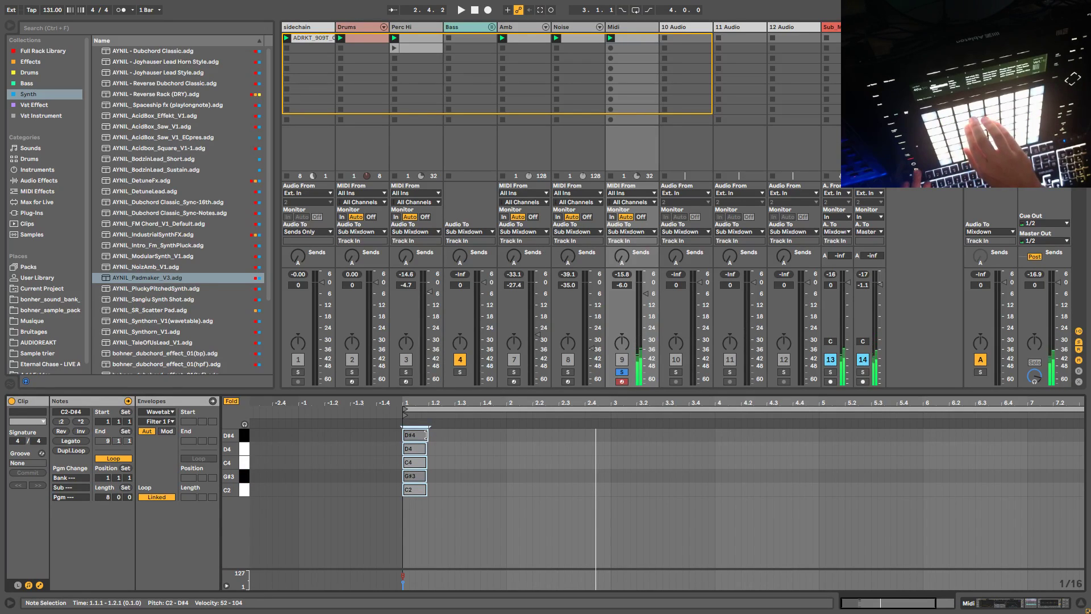
{"action": "key", "text": "space"}
{"action": "key", "text": "s"}
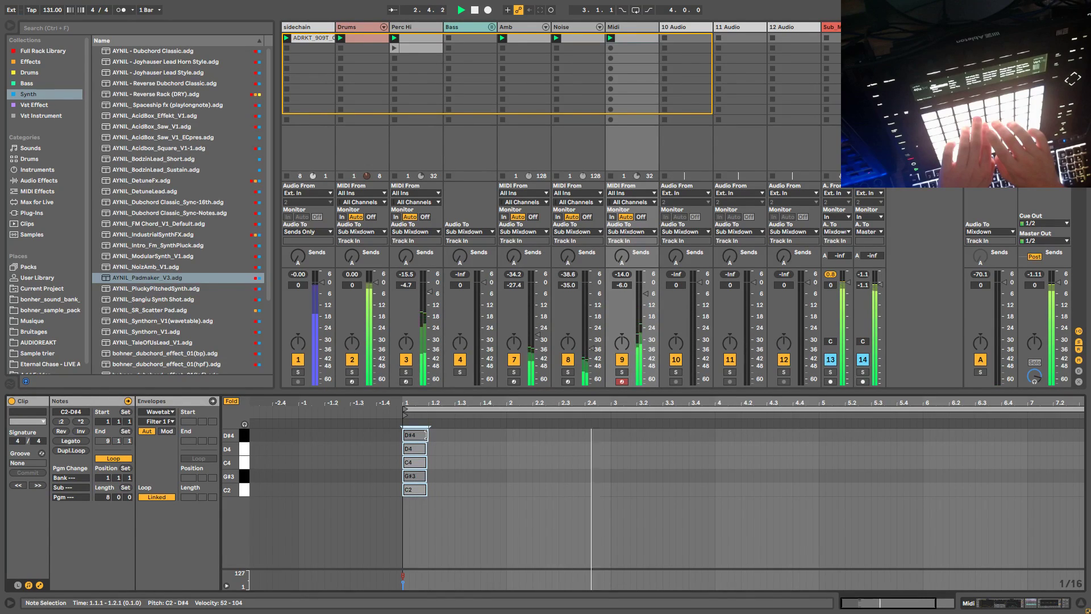
Step: Stop playback and, with the Midi track soloed, record a G3, A3, A#3 and D4 chord in a new clip in its second slot
{"action": "key", "text": "space"}
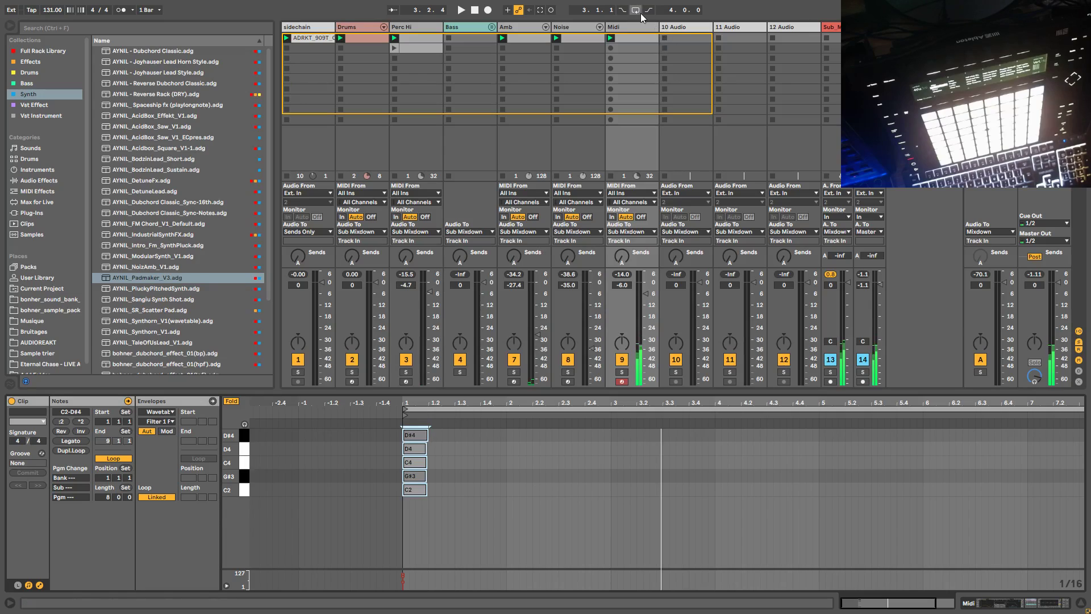
{"action": "left_click", "coordinate": [636, 30]}
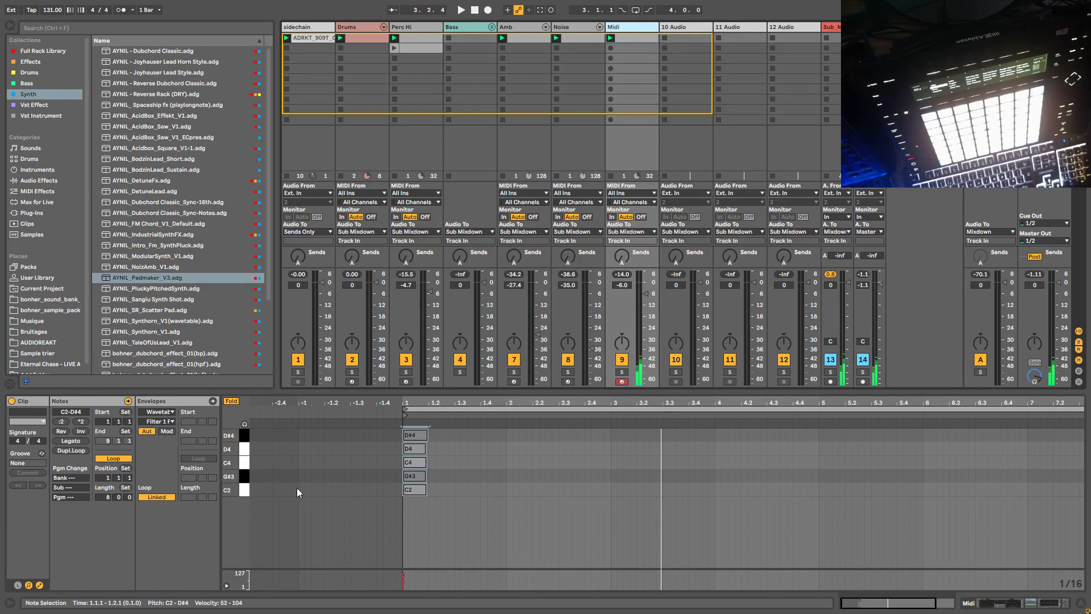
{"action": "left_click", "coordinate": [233, 403]}
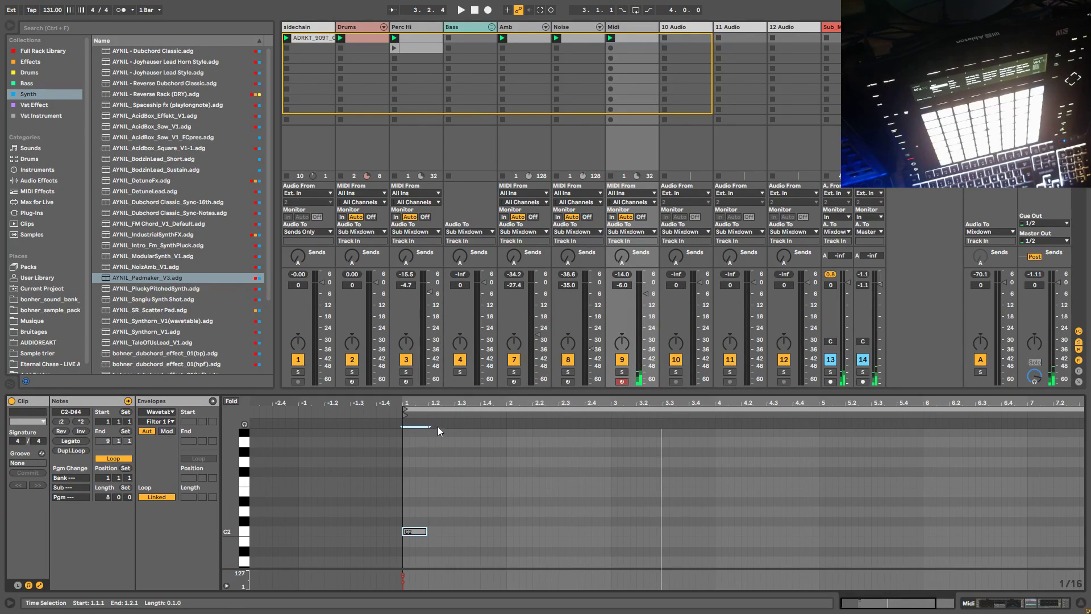
{"action": "left_click", "coordinate": [623, 371]}
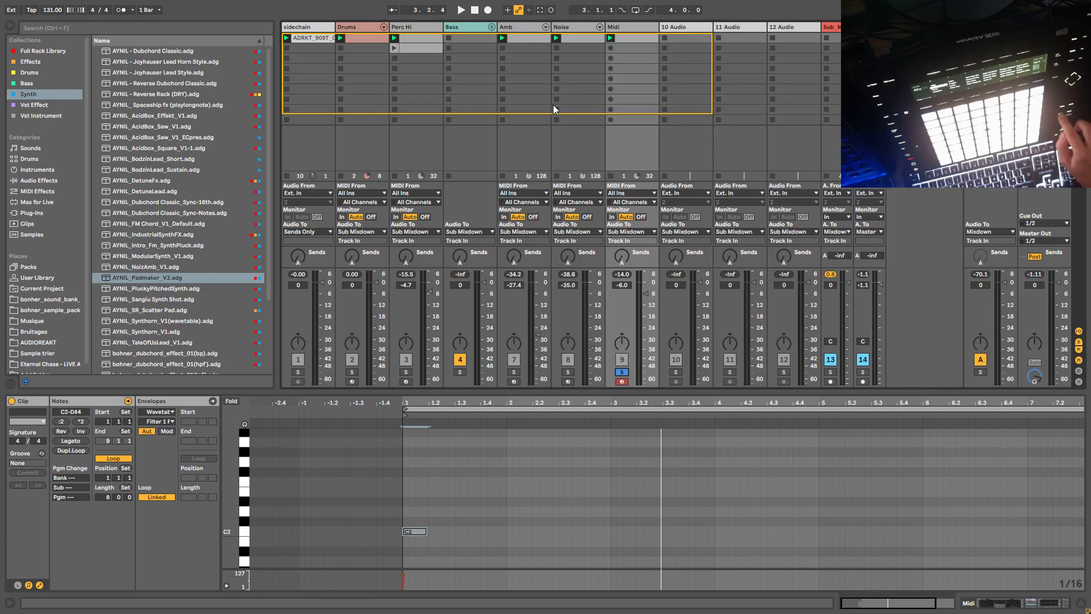
{"action": "double_click", "coordinate": [623, 48]}
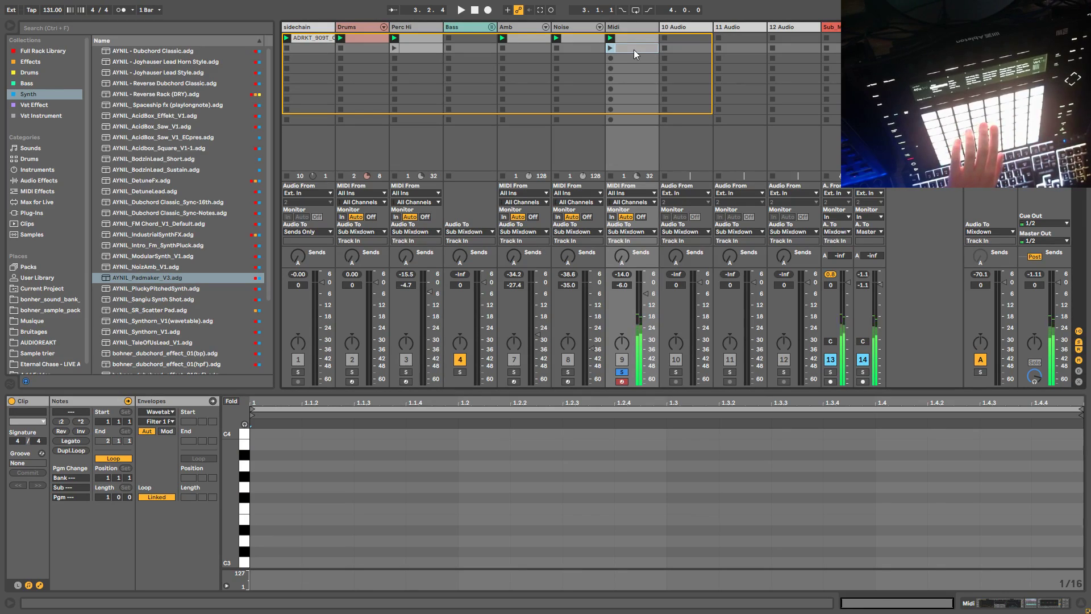
{"action": "left_click", "coordinate": [610, 49]}
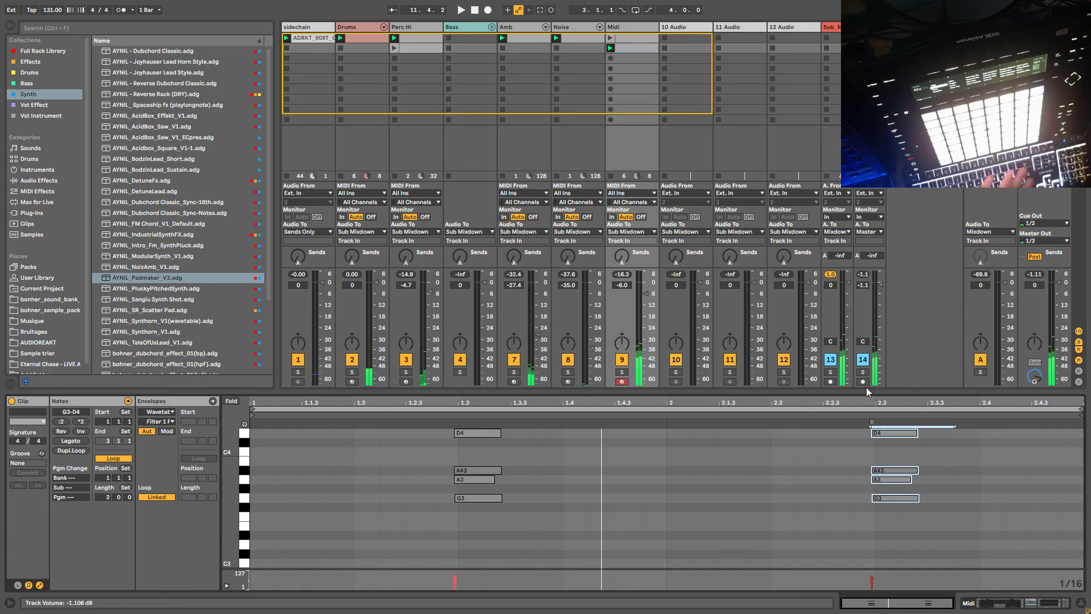
Step: Delete the repeated chord in bar 2 and move the remaining chord to 1.1.2, checking it soloed and in the full mix
{"action": "key", "text": "Delete"}
{"action": "left_click_drag", "start_coordinate": [542, 544], "coordinate": [378, 432]}
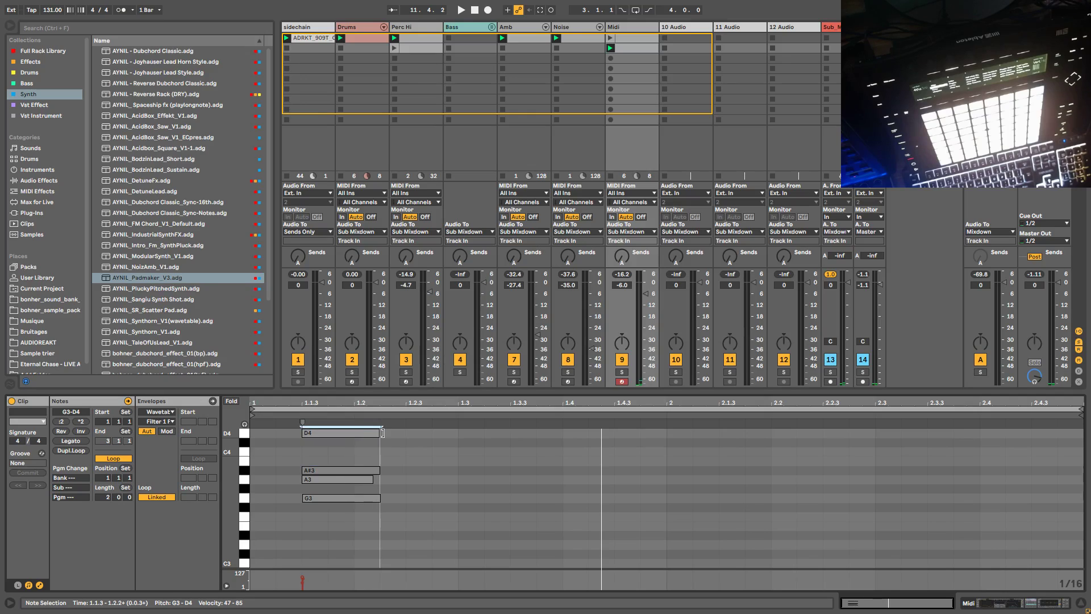
{"action": "left_click", "coordinate": [623, 372]}
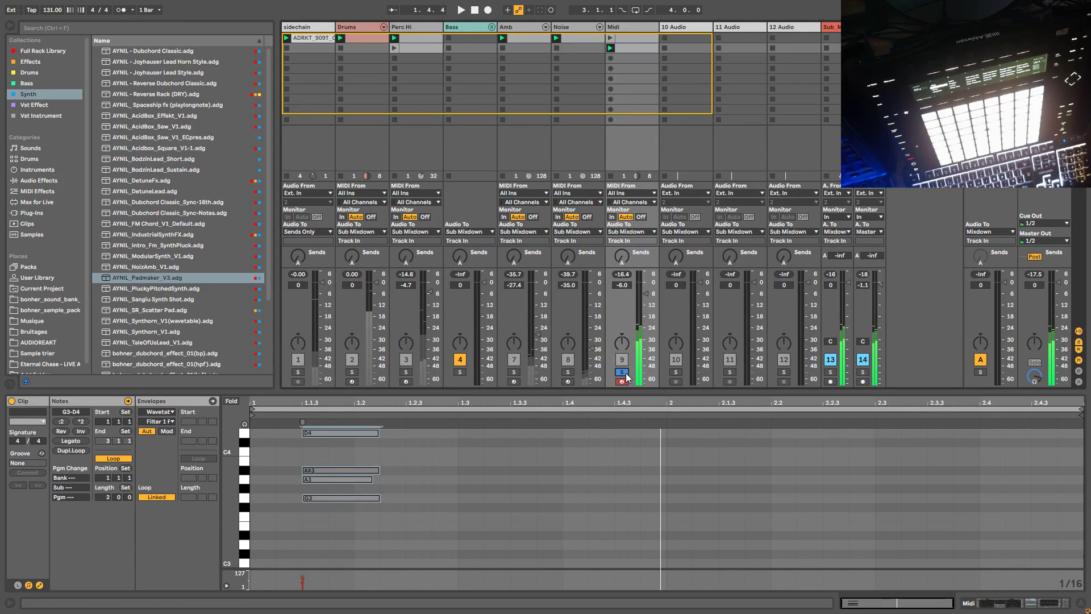
{"action": "left_click", "coordinate": [622, 372]}
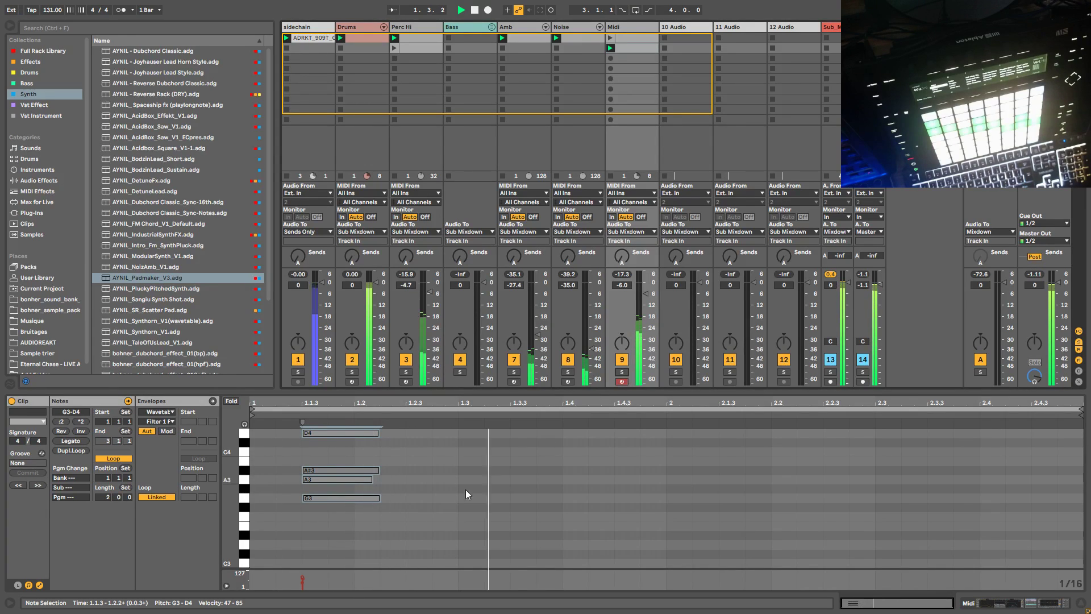
{"action": "left_click_drag", "start_coordinate": [328, 432], "coordinate": [295, 432]}
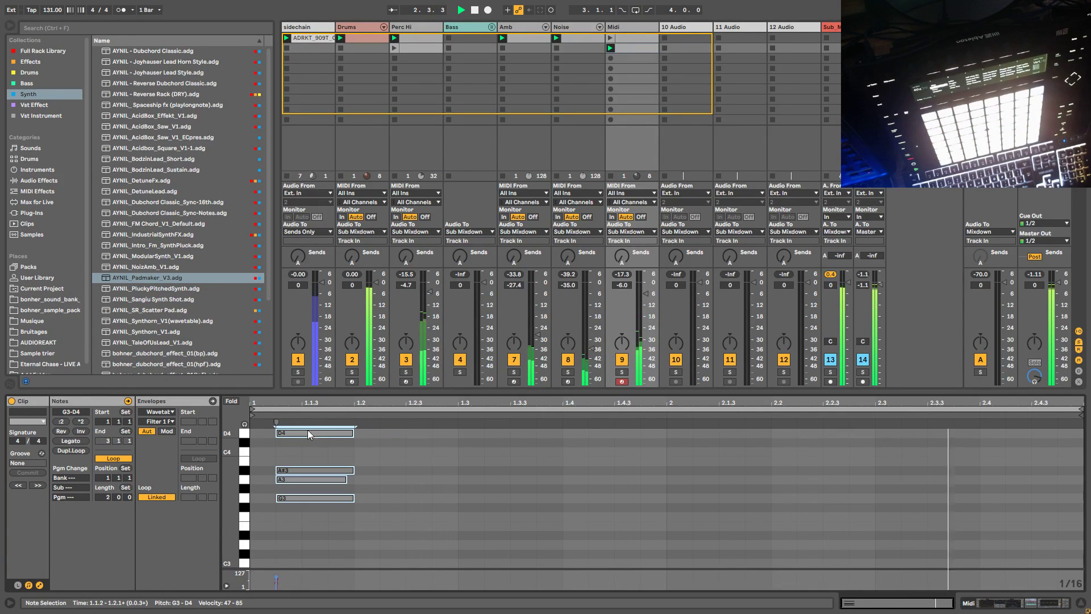
{"action": "left_click", "coordinate": [623, 372]}
{"action": "key", "text": "space"}
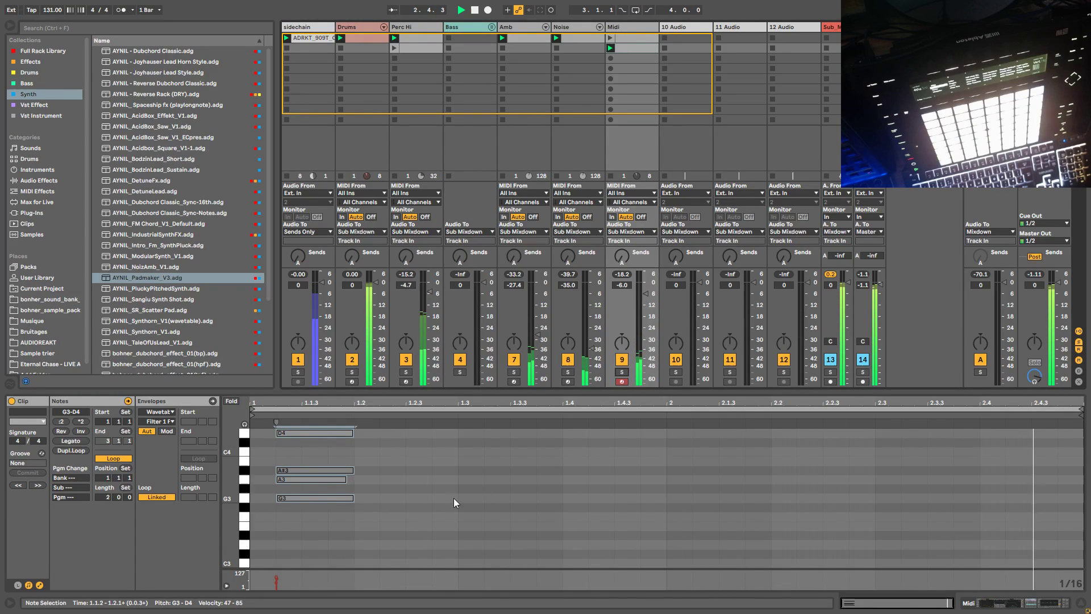
Step: Duplicate the clip's loop to 4 bars and replace the copied bar 3 chord with a recorded D4–A4 chord at adjusted velocities
{"action": "left_click", "coordinate": [76, 450]}
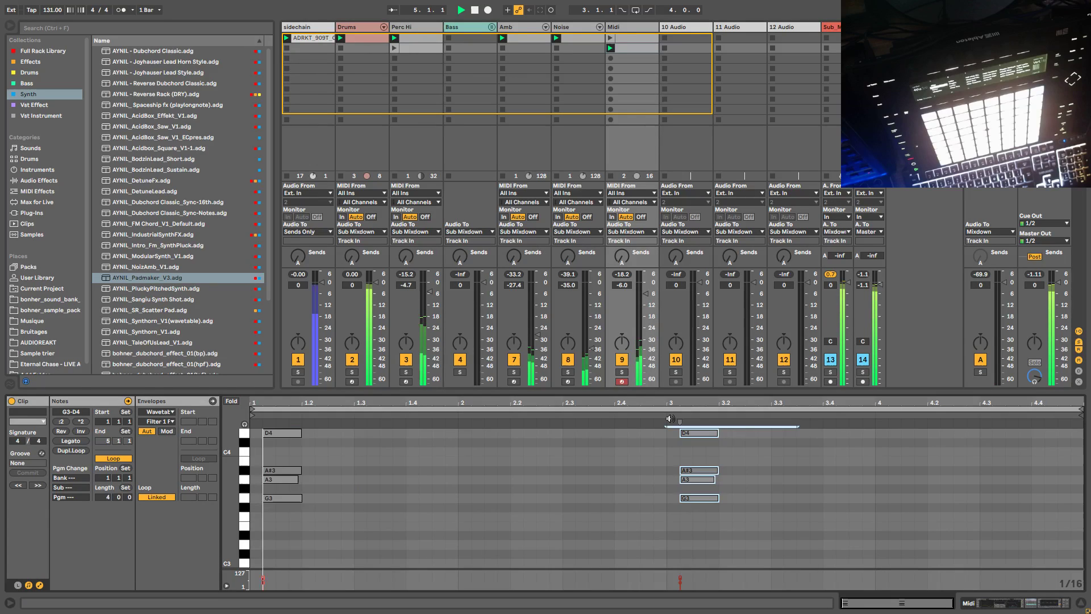
{"action": "key", "text": "Delete"}
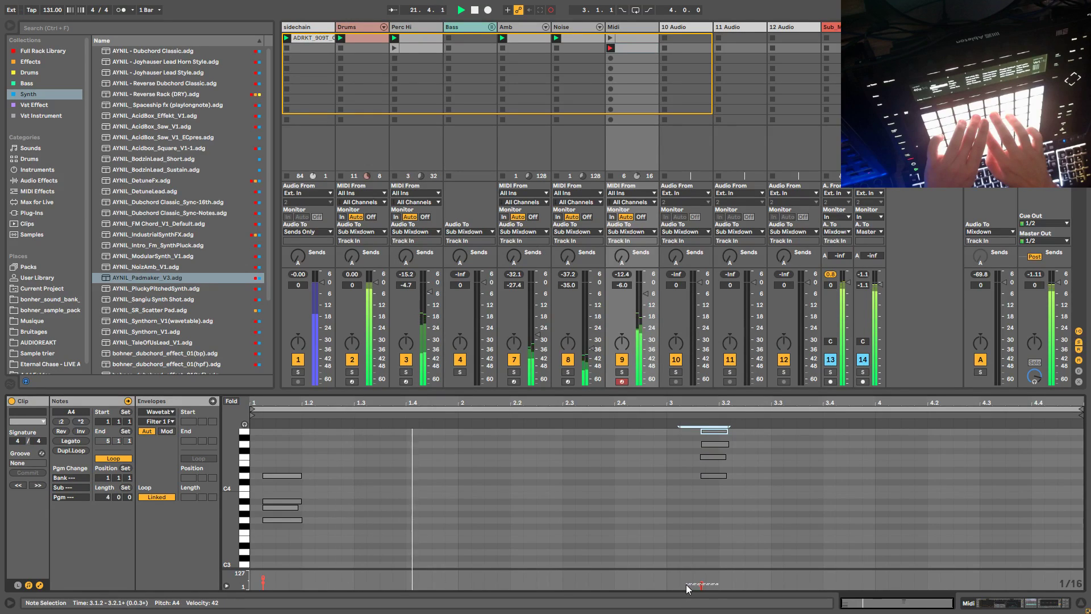
{"action": "mouse_move", "coordinate": [717, 589]}
{"action": "left_mouse_down"}
{"action": "mouse_move", "coordinate": [692, 582]}
{"action": "mouse_move", "coordinate": [701, 576]}
{"action": "mouse_move", "coordinate": [703, 587]}
{"action": "left_mouse_up"}
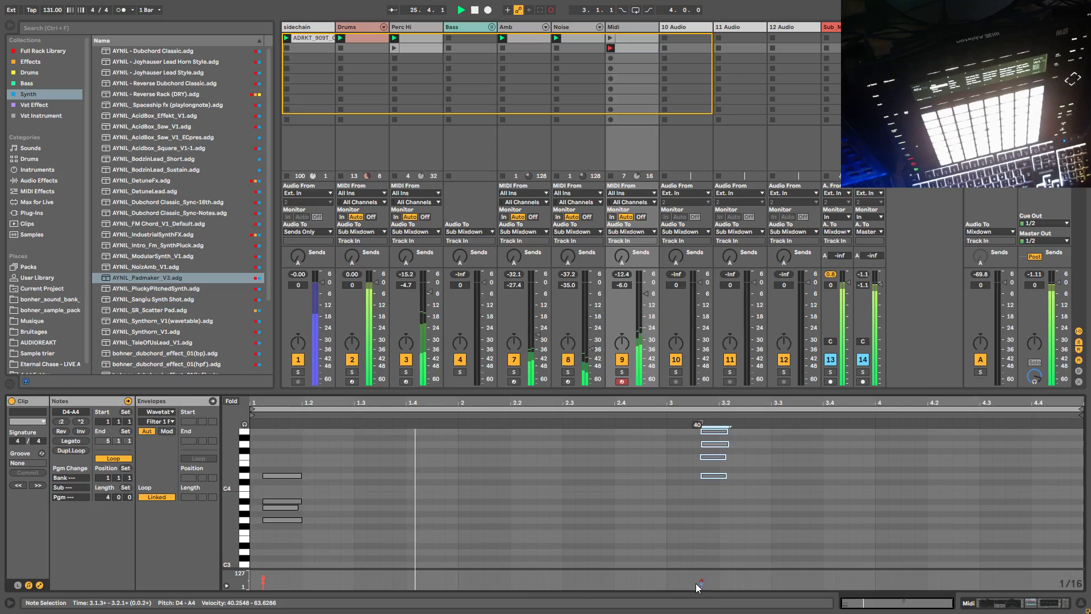
Step: Lengthen both chords, the first to one beat and the second to about three sixteenths, and mute the Midi track to compare the mix
{"action": "left_click_drag", "start_coordinate": [319, 535], "coordinate": [314, 476]}
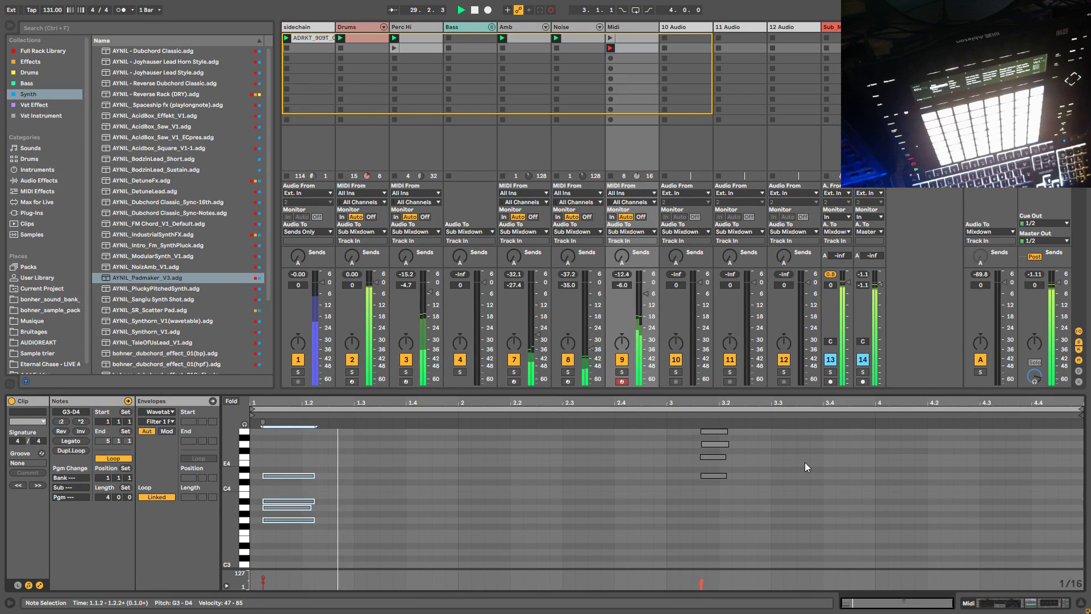
{"action": "left_click_drag", "start_coordinate": [790, 480], "coordinate": [740, 431]}
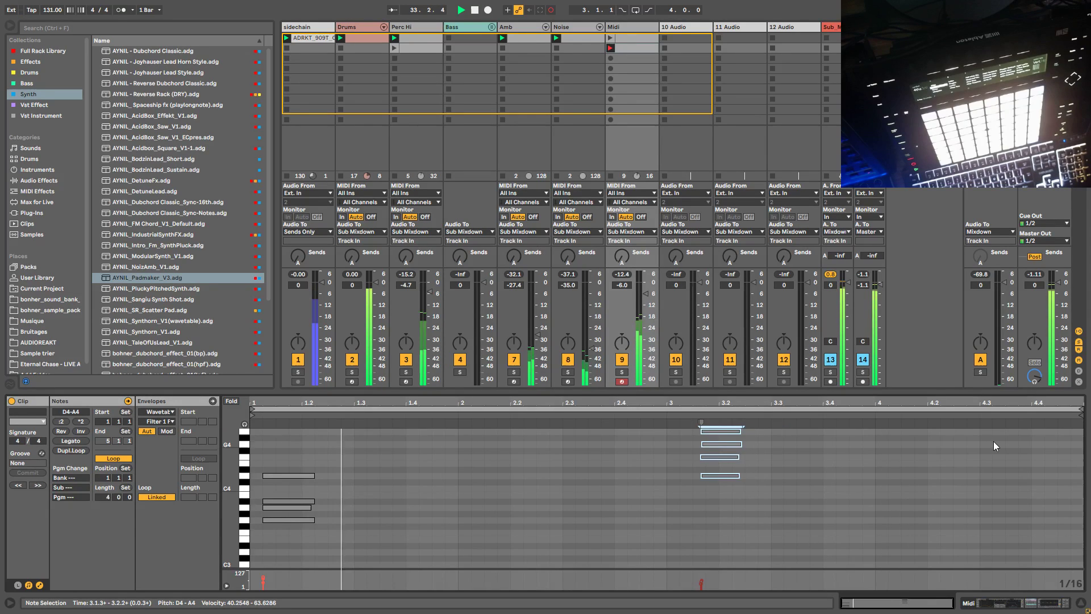
{"action": "left_click", "coordinate": [623, 362]}
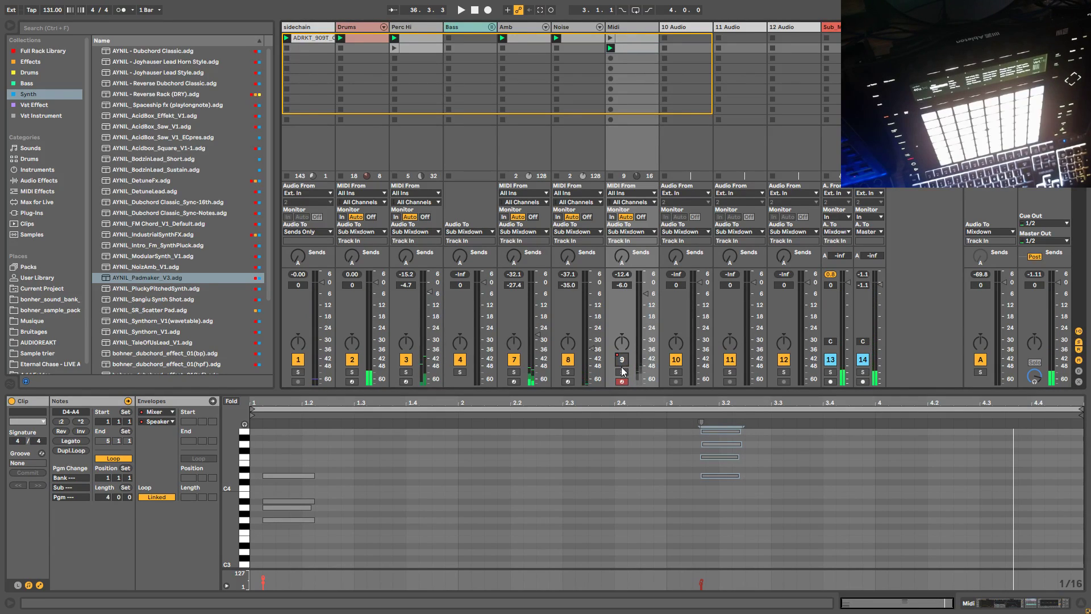
{"action": "right_click", "coordinate": [621, 367]}
{"action": "left_click", "coordinate": [634, 377]}
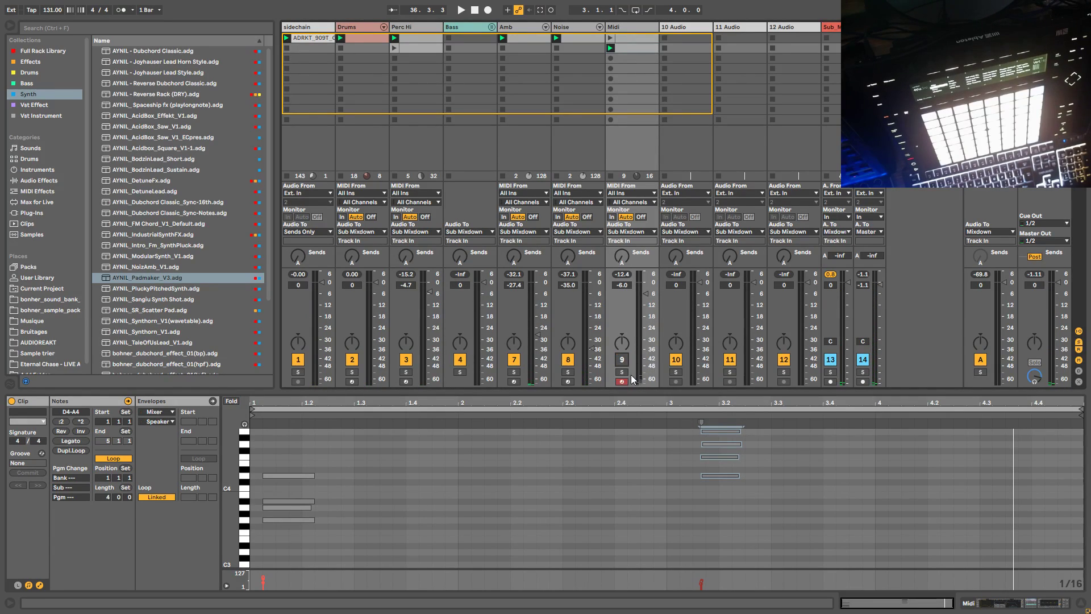
Step: Solo the Midi track, enlarge the note editor and record a D4, G4, A4 and D#5 chord in a new third-slot clip
{"action": "left_click", "coordinate": [622, 372]}
{"action": "key", "text": "space"}
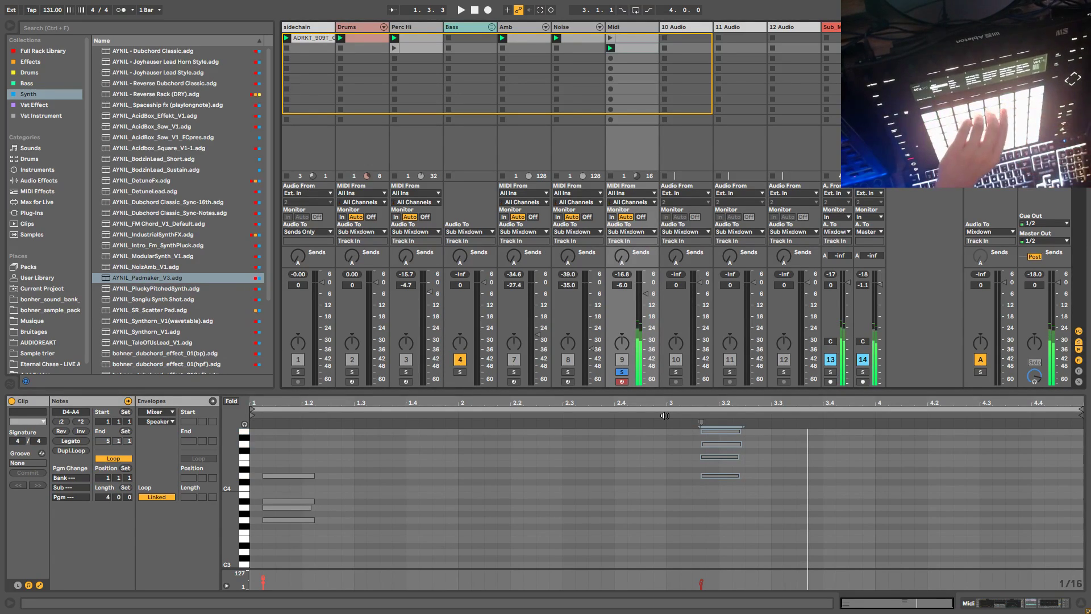
{"action": "left_click_drag", "start_coordinate": [685, 395], "coordinate": [676, 299]}
{"action": "left_click_drag", "start_coordinate": [223, 404], "coordinate": [233, 398]}
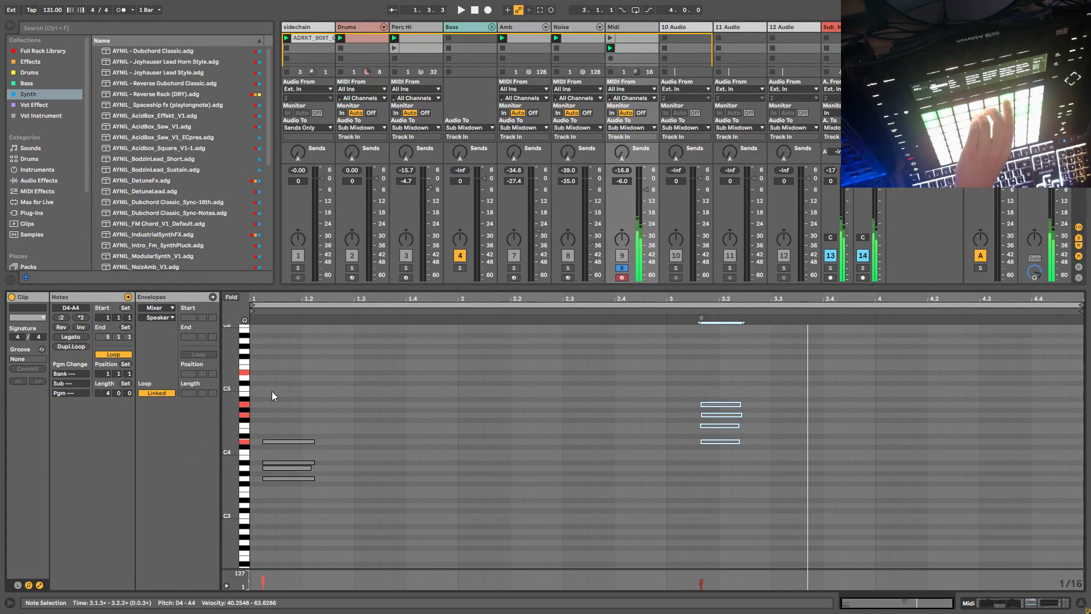
{"action": "left_click", "coordinate": [610, 57]}
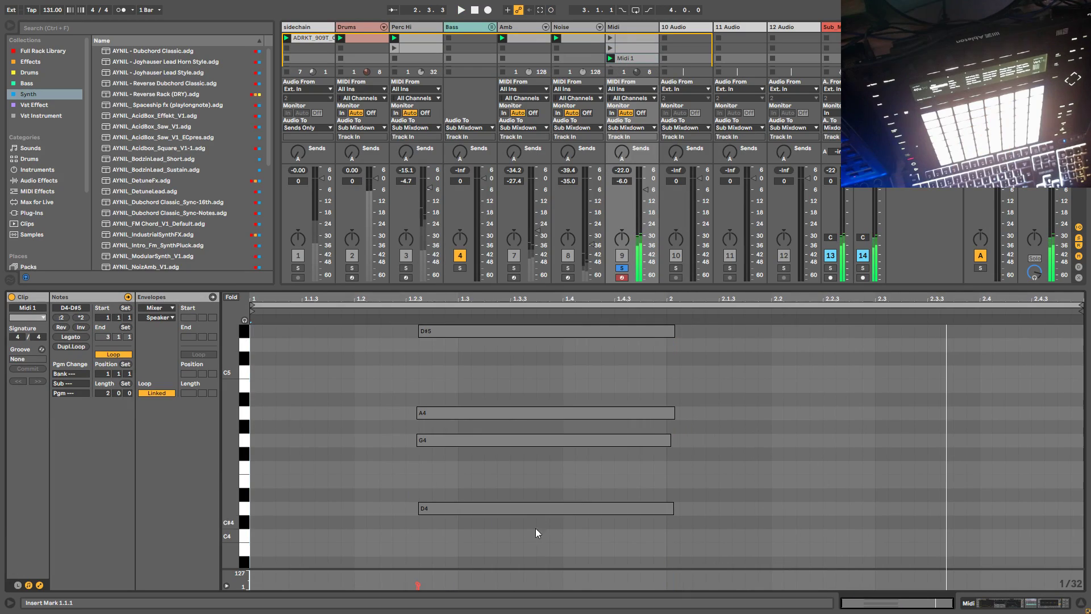
Step: Move the four-note chord in the Midi 1 clip to just before 1.1.2 and play it in the full mix
{"action": "left_click_drag", "start_coordinate": [536, 528], "coordinate": [343, 332]}
{"action": "key", "text": "space"}
{"action": "key", "text": "space"}
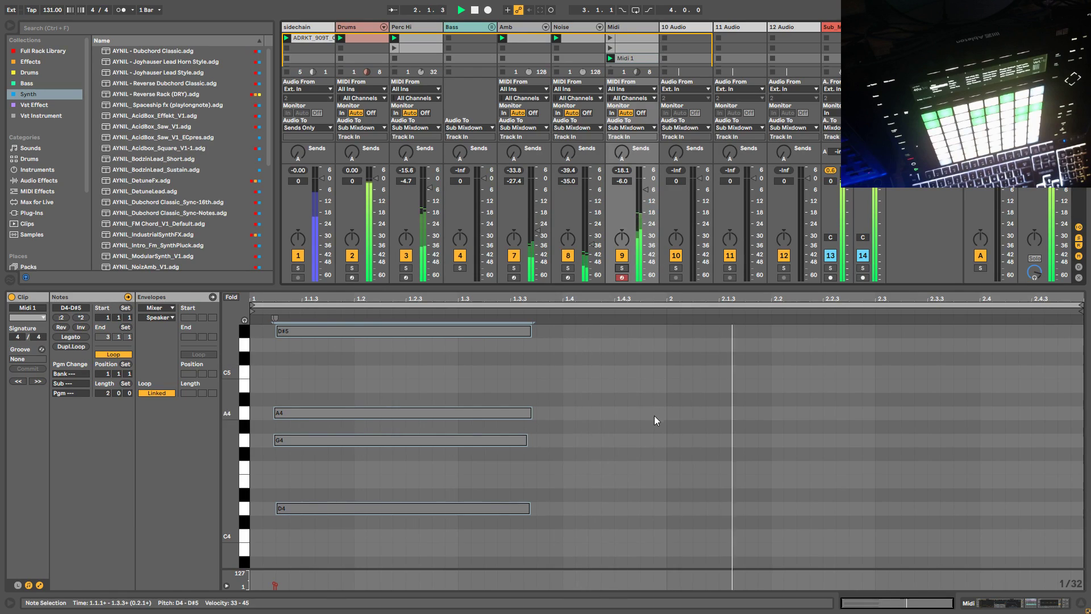
Step: Compare the Midi track's second clip with the Midi 1 clip, listening both soloed and in the full mix
{"action": "left_click", "coordinate": [611, 49]}
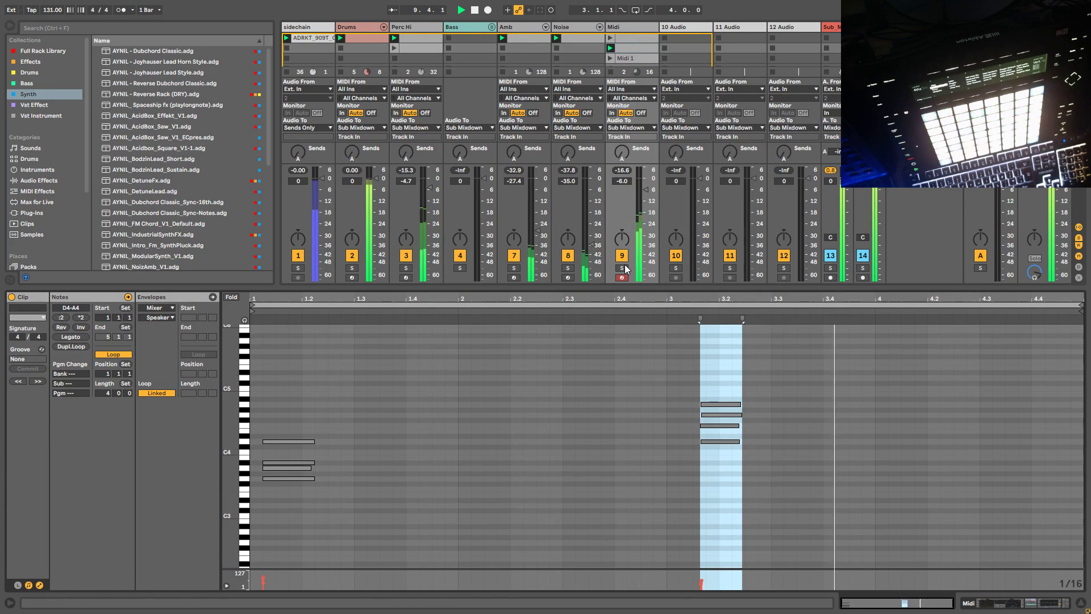
{"action": "left_click", "coordinate": [623, 267]}
{"action": "left_click", "coordinate": [610, 57]}
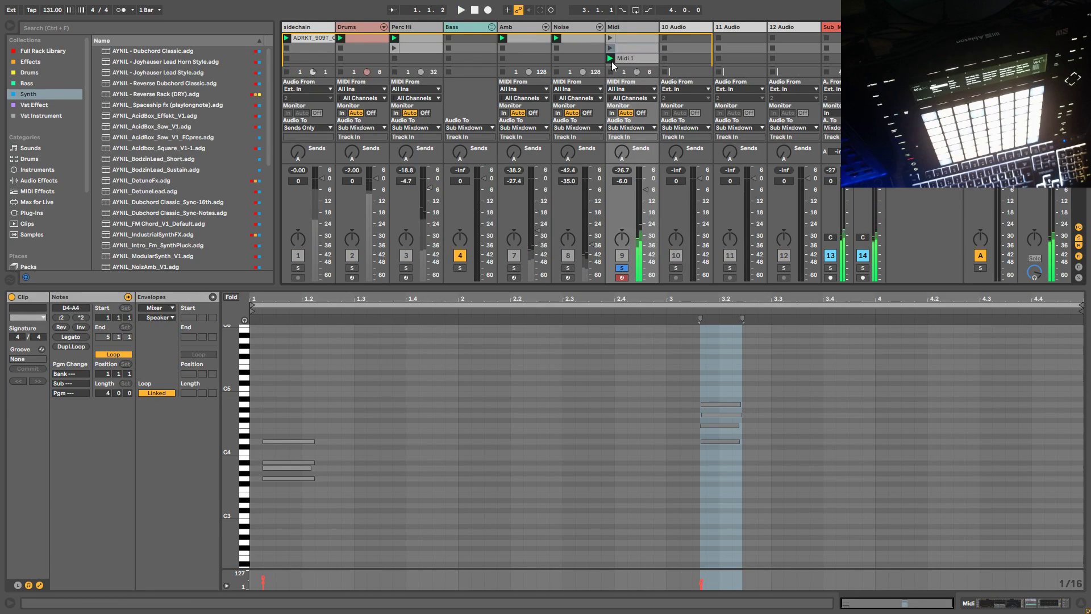
{"action": "left_click", "coordinate": [622, 268]}
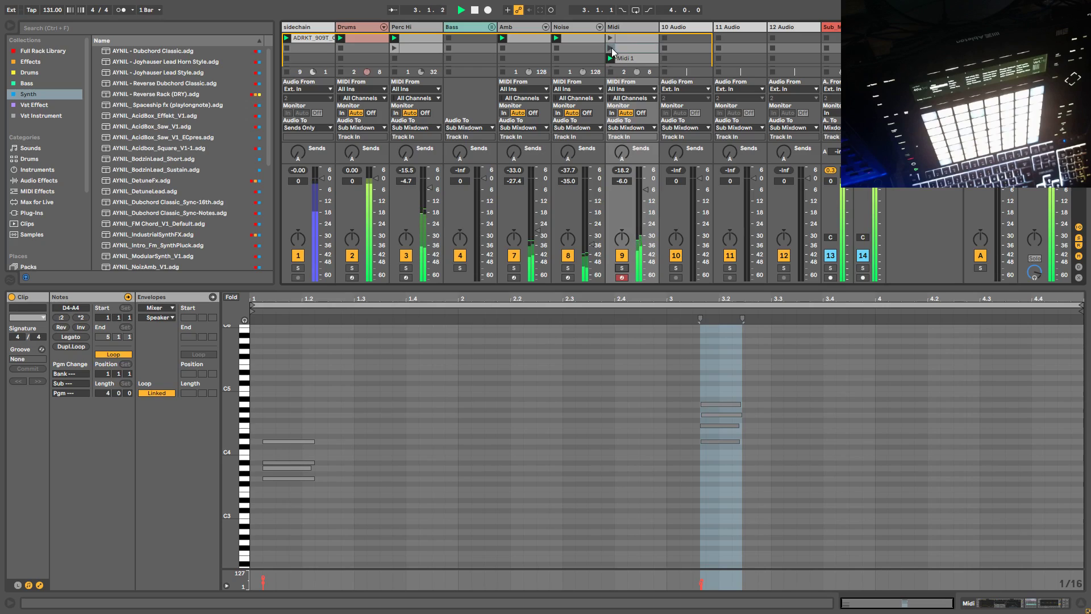
Step: Duplicate the Midi 1 clip's loop to 4 bars, delete the copied chord in bar 3 and play the result
{"action": "left_click", "coordinate": [629, 57]}
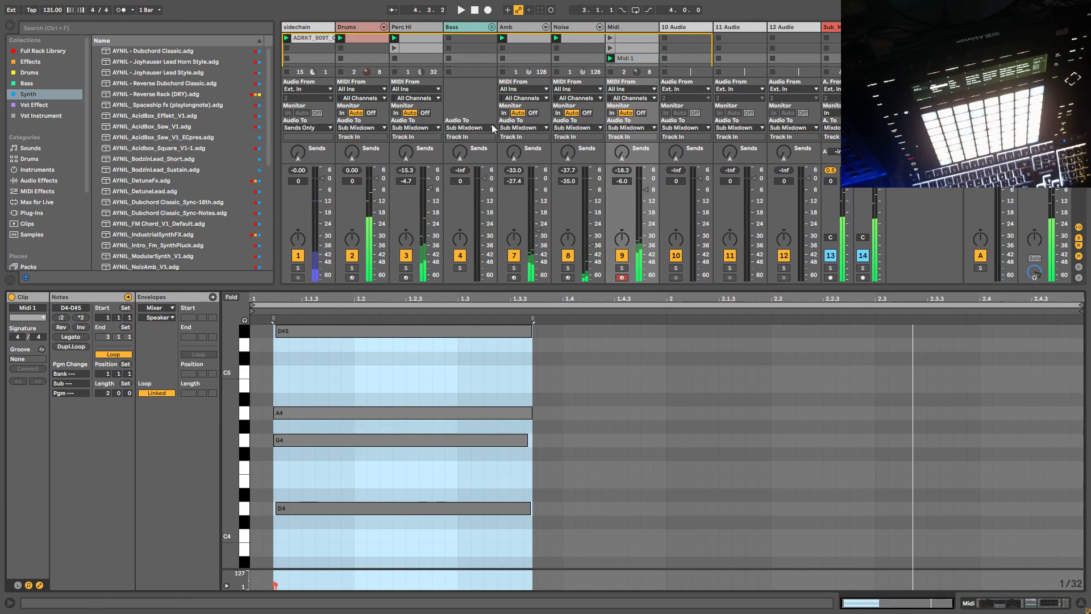
{"action": "left_click", "coordinate": [70, 347]}
{"action": "left_click_drag", "start_coordinate": [853, 525], "coordinate": [750, 318]}
{"action": "key", "text": "Delete"}
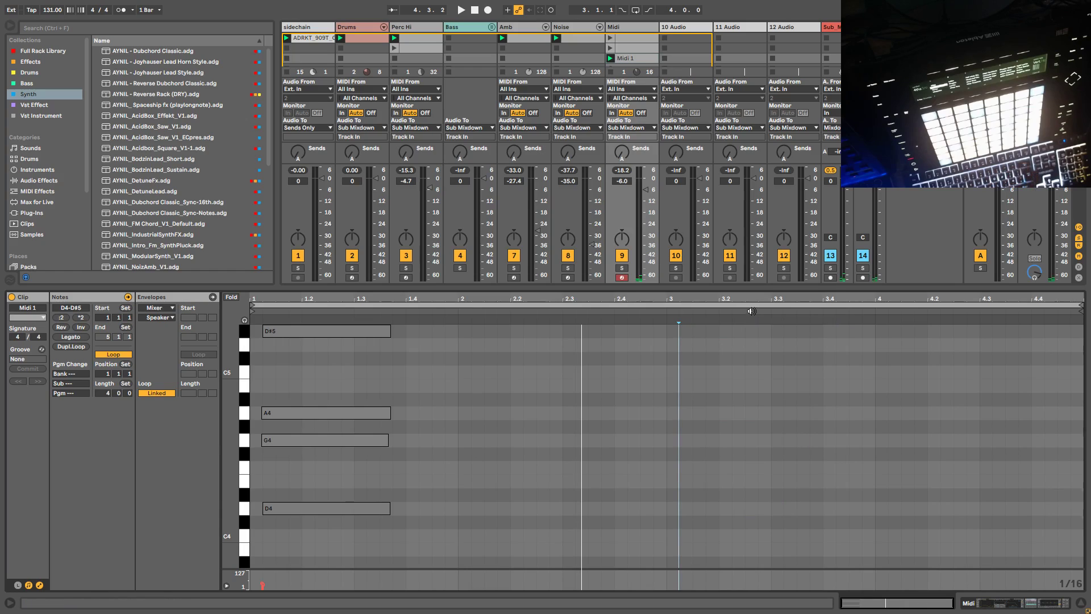
{"action": "key", "text": "space"}
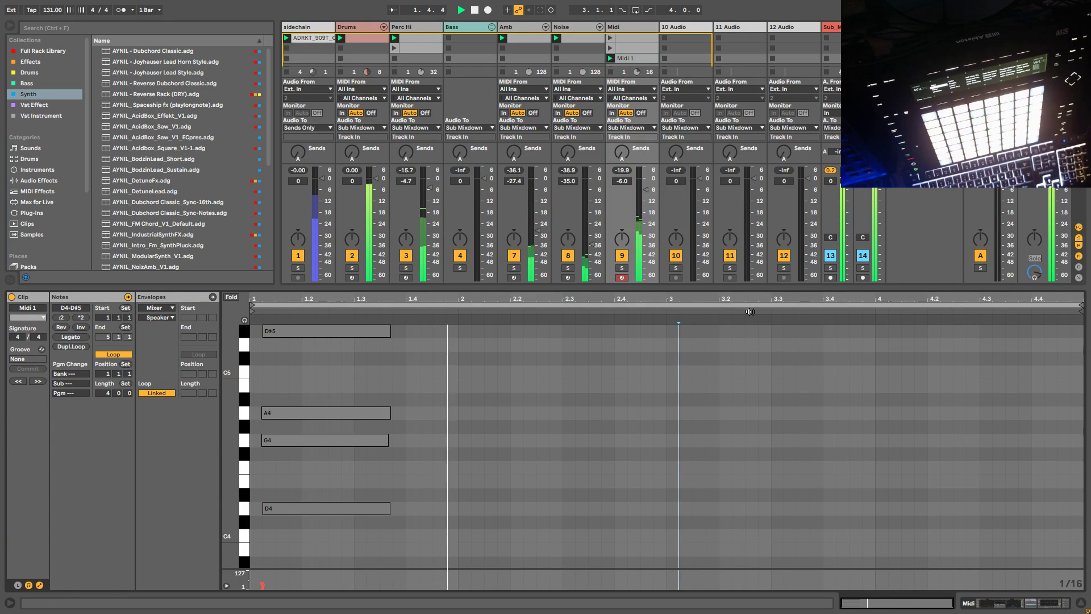
Step: Set the release of Wavetable's amp envelope to 1.69 s and play the reopened Midi 1 clip in the mix
{"action": "left_click", "coordinate": [639, 25]}
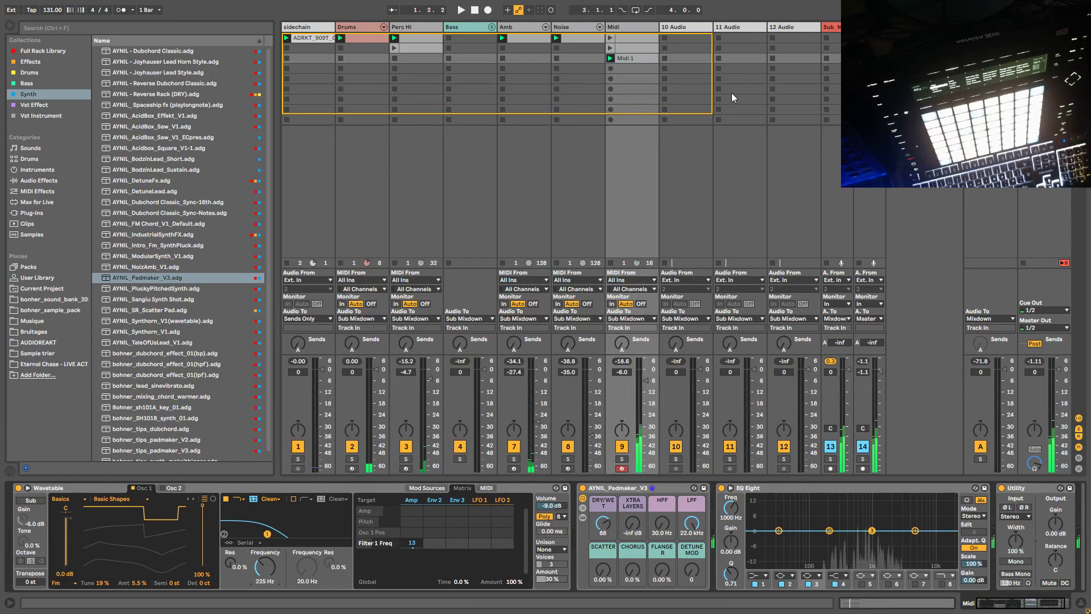
{"action": "left_click", "coordinate": [412, 502]}
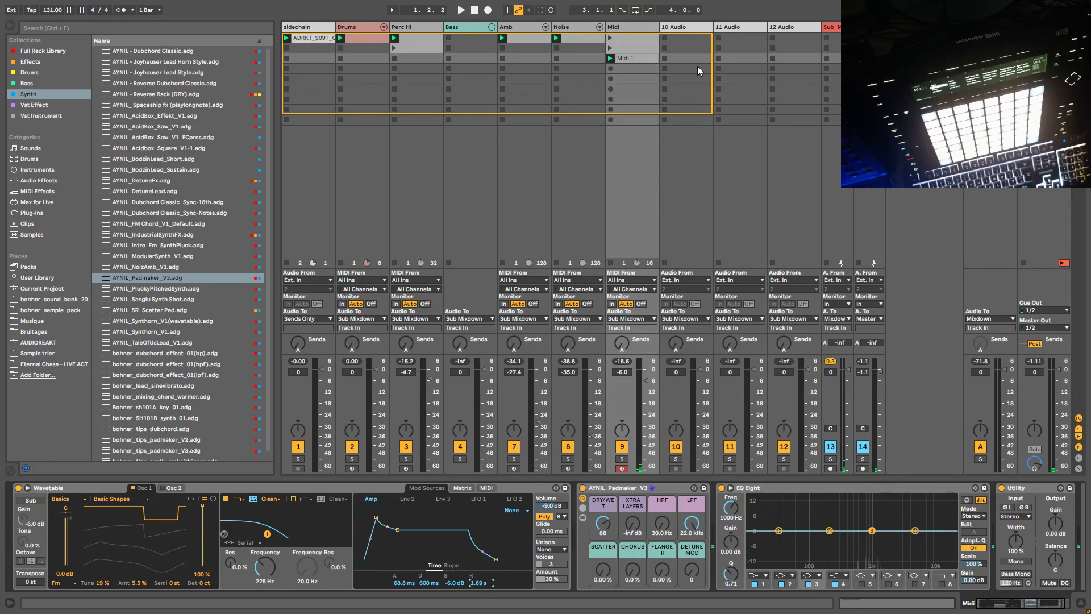
{"action": "left_click", "coordinate": [627, 59]}
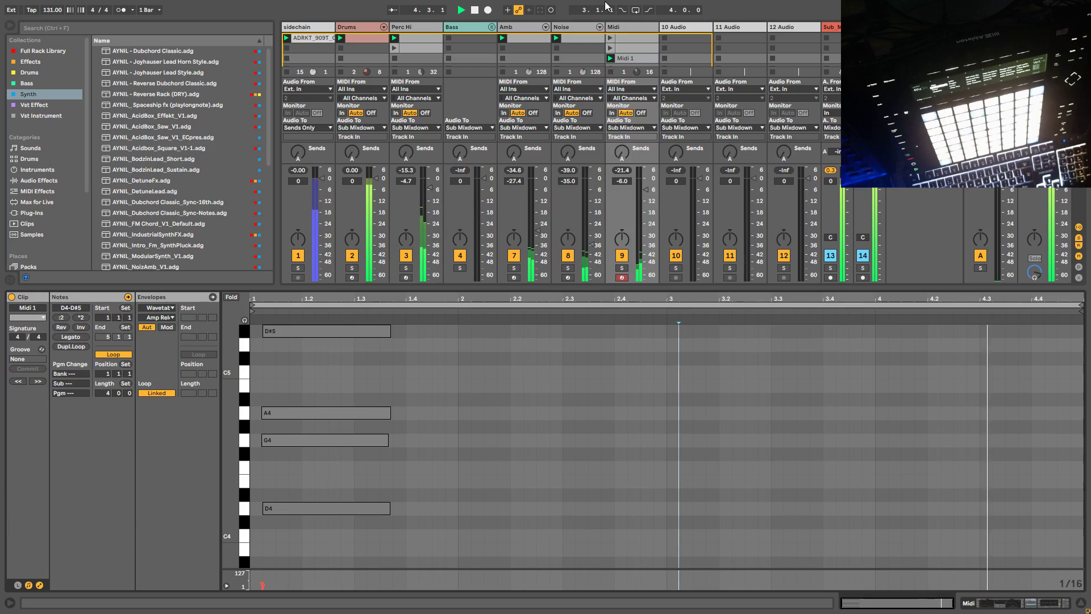
Step: Work out a second chord with the Midi track soloed and record G4, A4, A#4 and D5 at the start of bar 3 in Midi 1
{"action": "left_click", "coordinate": [629, 35]}
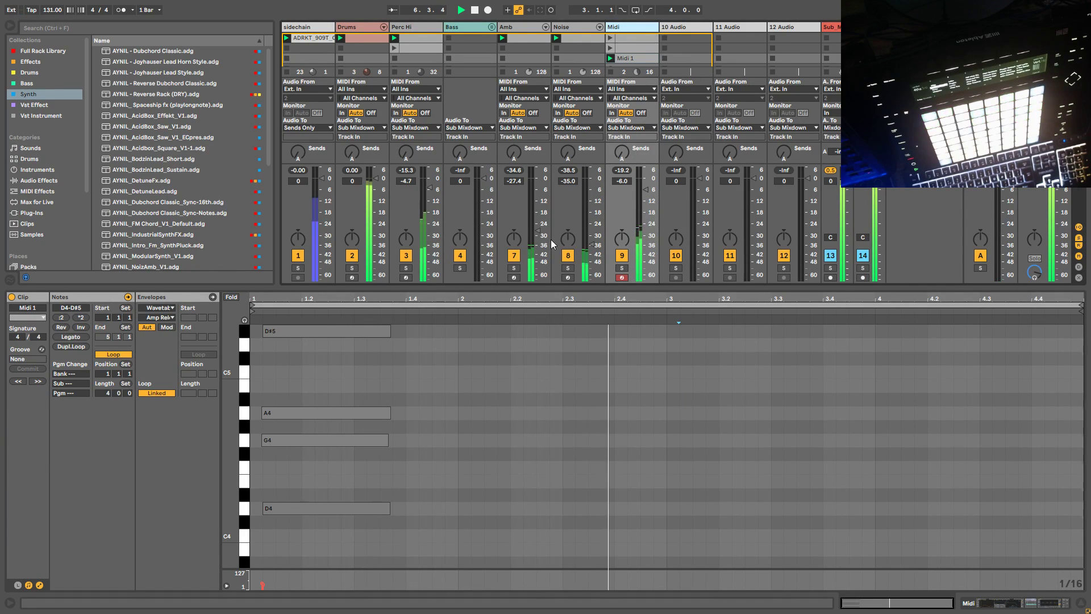
{"action": "left_click", "coordinate": [622, 268]}
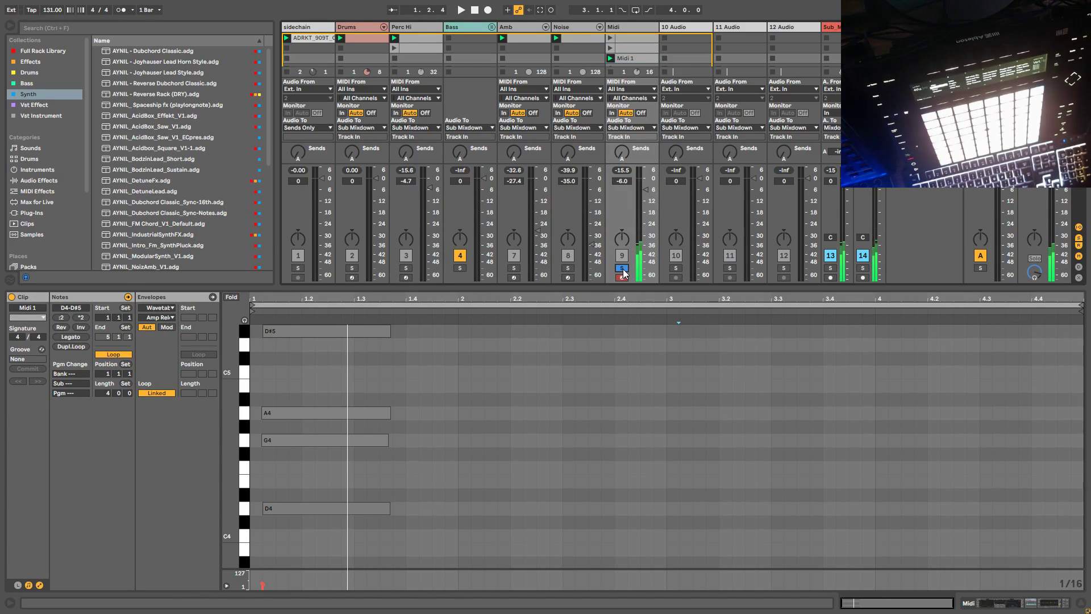
{"action": "key", "text": "space"}
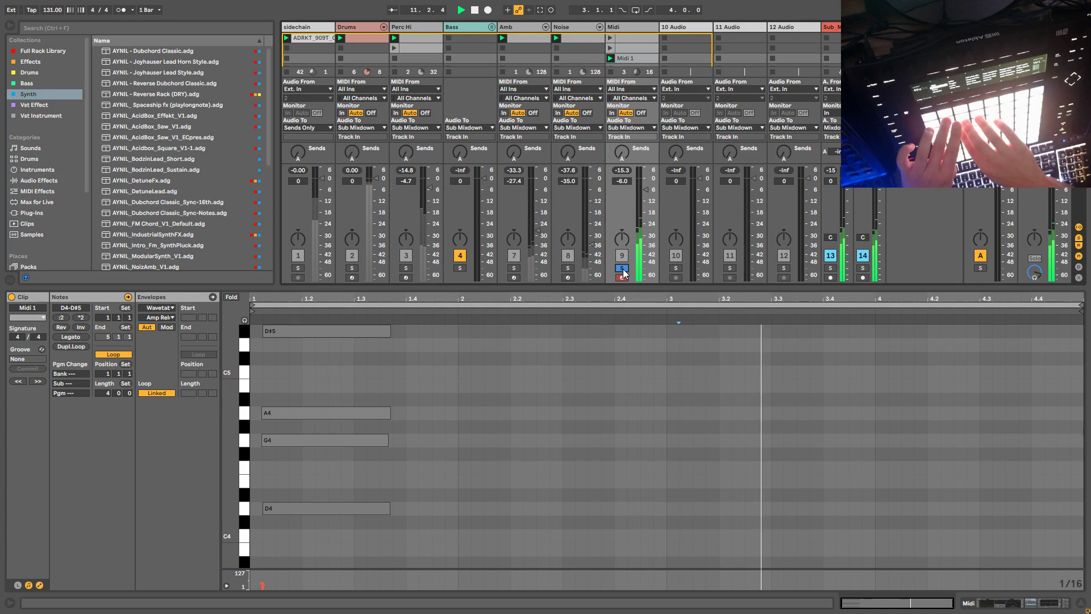
{"action": "left_click", "coordinate": [623, 271]}
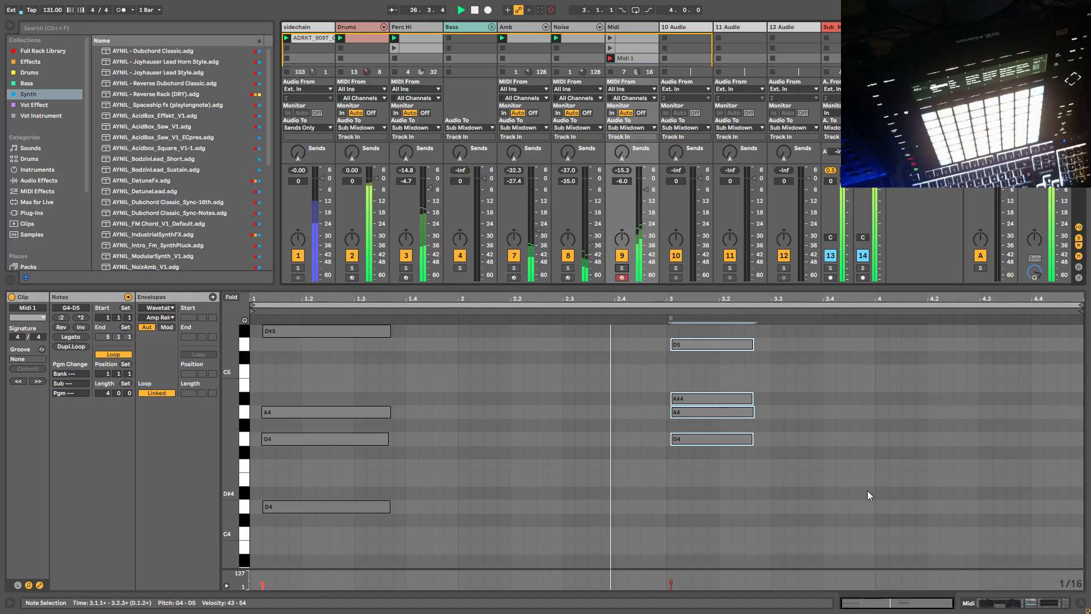
Step: Nudge the bar 3 chord in Midi 1 slightly later, lengthen its notes and play the result
{"action": "left_click_drag", "start_coordinate": [916, 490], "coordinate": [796, 344]}
{"action": "key", "text": "Right"}
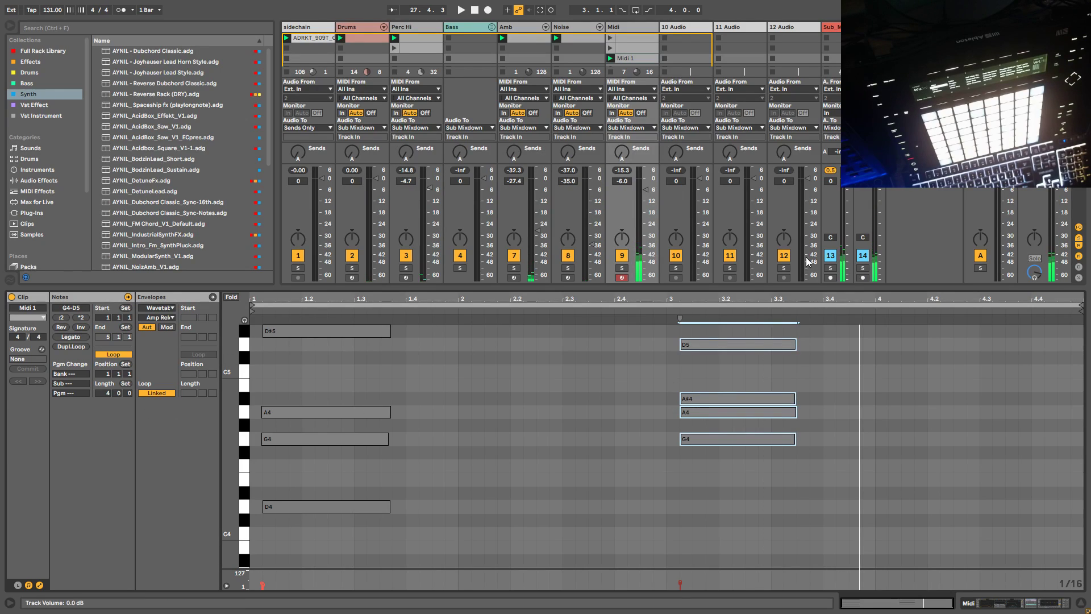
{"action": "key", "text": "space"}
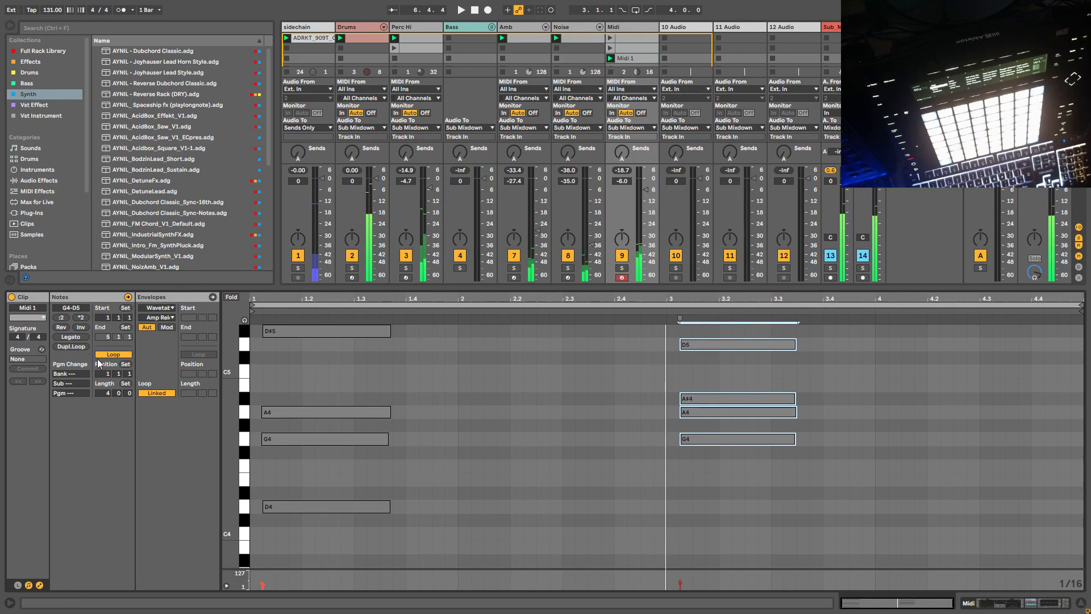
Step: Duplicate the Midi 1 loop to 8 bars, remove the chords in bars 3 and 5, move the last chord to bar 5 and play it
{"action": "left_click", "coordinate": [71, 346]}
{"action": "left_click", "coordinate": [575, 465]}
{"action": "left_click_drag", "start_coordinate": [581, 470], "coordinate": [502, 344]}
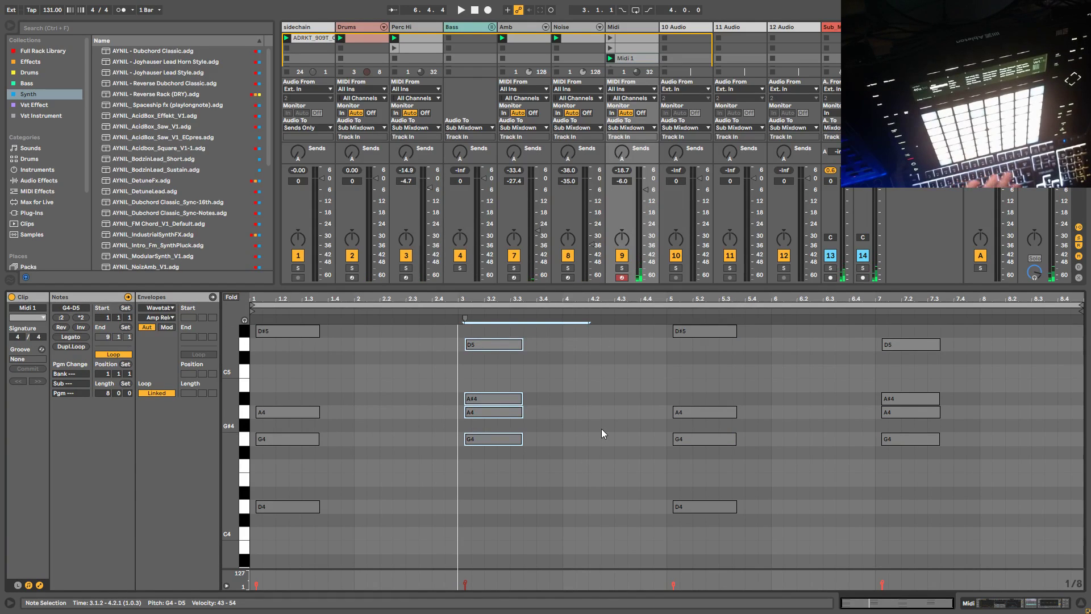
{"action": "key", "text": "Delete"}
{"action": "left_click_drag", "start_coordinate": [780, 529], "coordinate": [668, 317]}
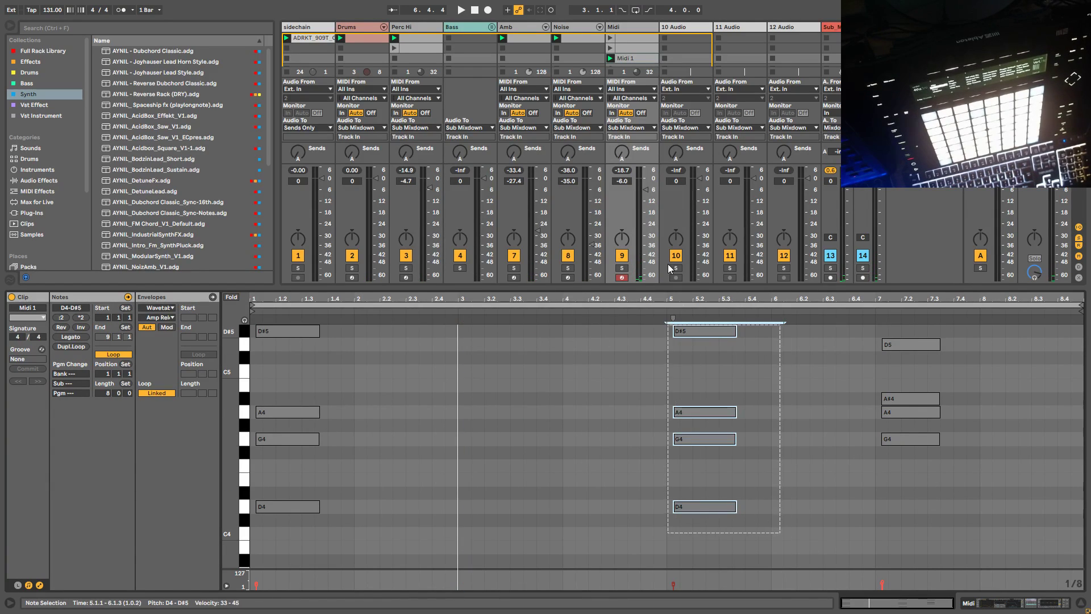
{"action": "key", "text": "Delete"}
{"action": "left_click_drag", "start_coordinate": [932, 475], "coordinate": [722, 349]}
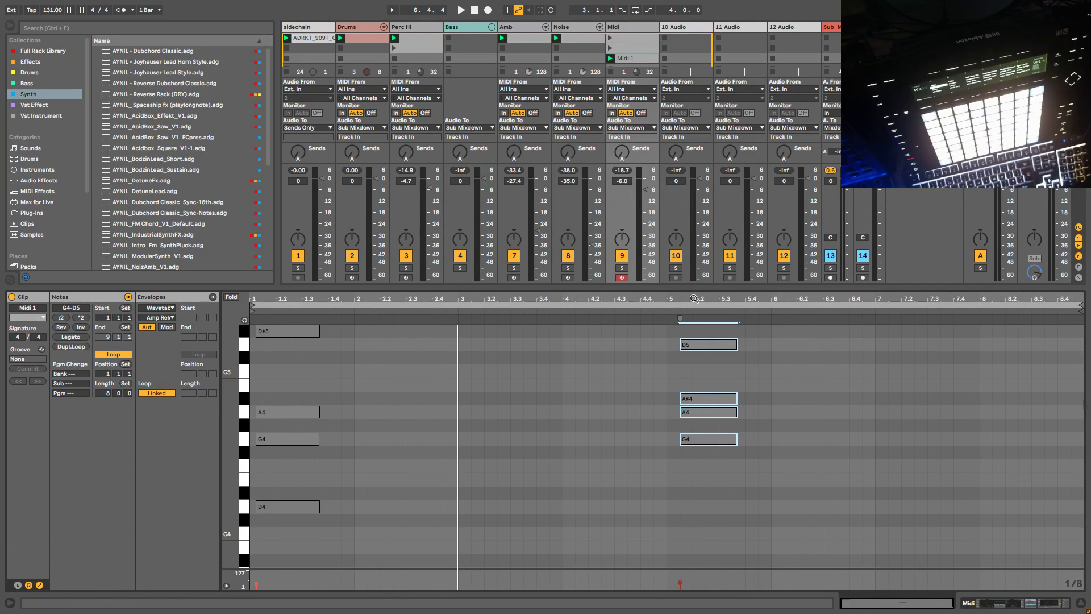
{"action": "key", "text": "space"}
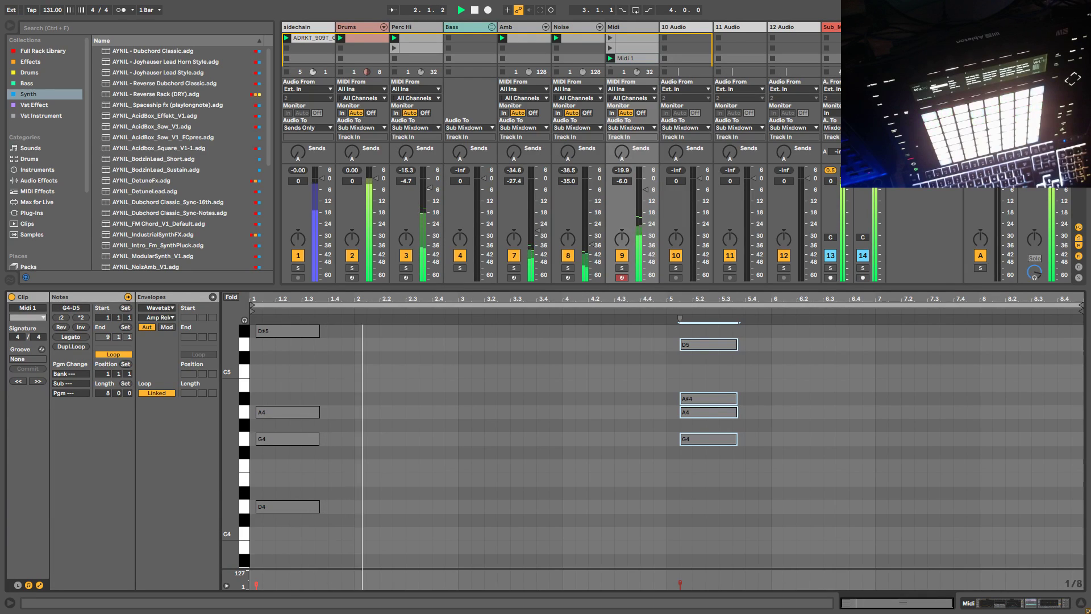
Step: Move the bar 5 chord slightly earlier so that it starts just after the bar line
{"action": "left_click_drag", "start_coordinate": [699, 297], "coordinate": [699, 358]}
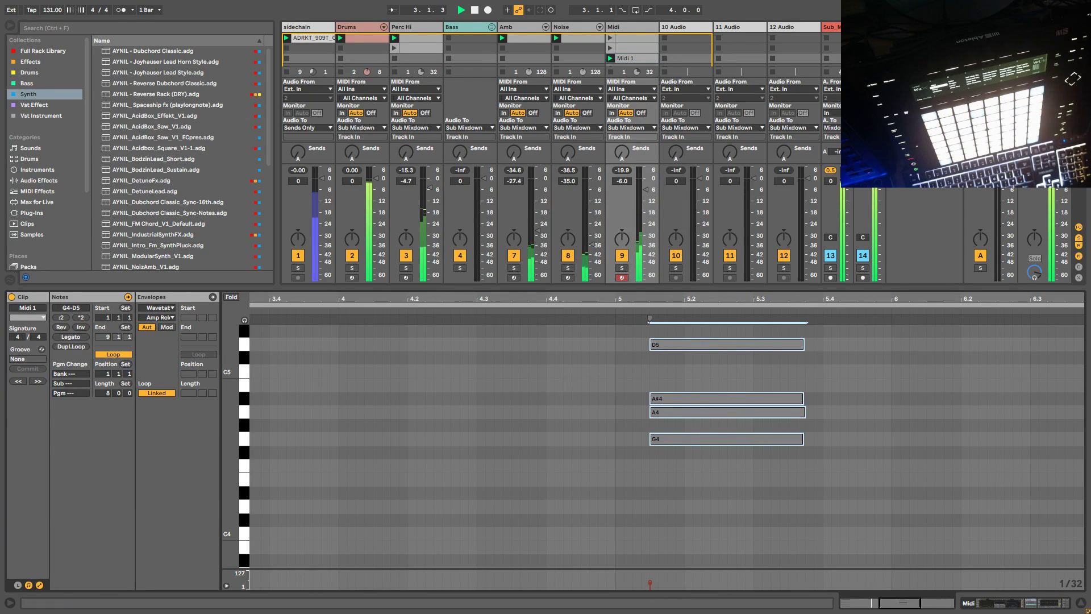
{"action": "double_click", "coordinate": [553, 296]}
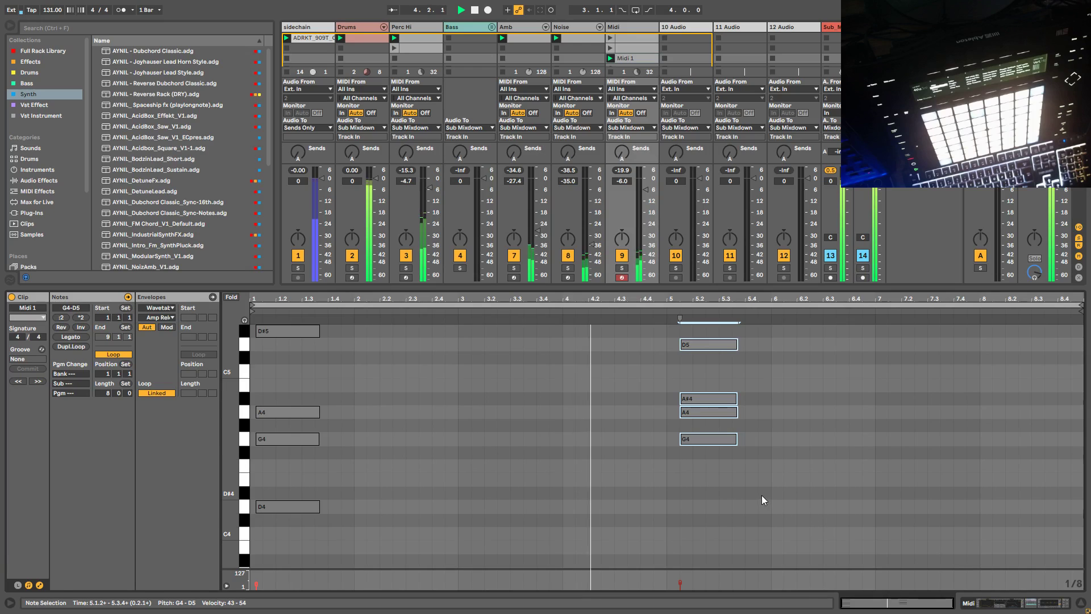
{"action": "left_click_drag", "start_coordinate": [749, 479], "coordinate": [648, 327]}
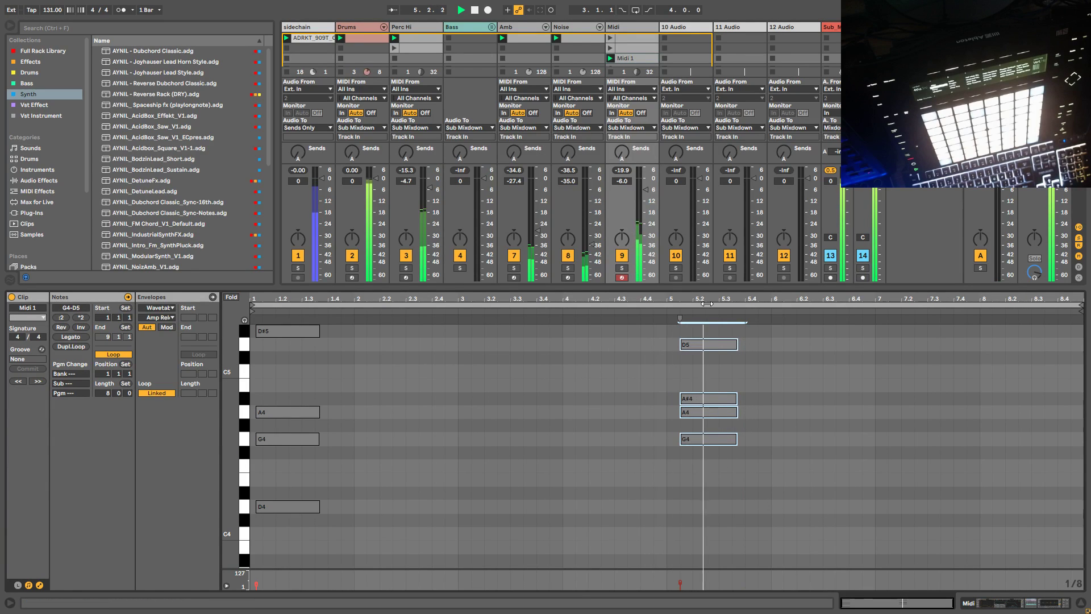
{"action": "key", "text": "z"}
{"action": "left_click_drag", "start_coordinate": [635, 343], "coordinate": [609, 344]}
{"action": "left_click_drag", "start_coordinate": [590, 297], "coordinate": [670, 274]}
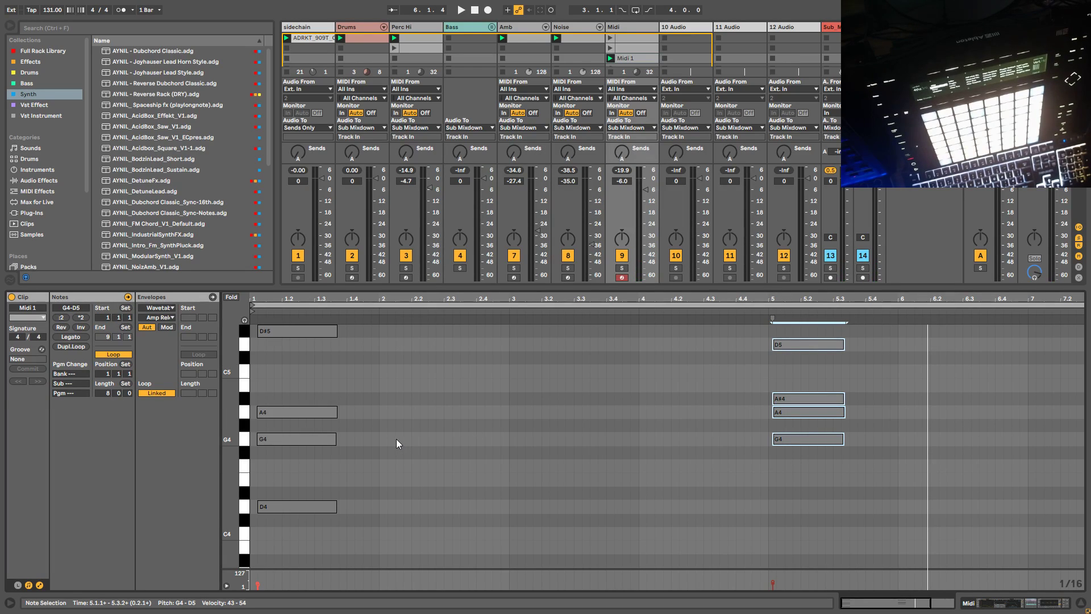
{"action": "left_click_drag", "start_coordinate": [784, 343], "coordinate": [786, 344]}
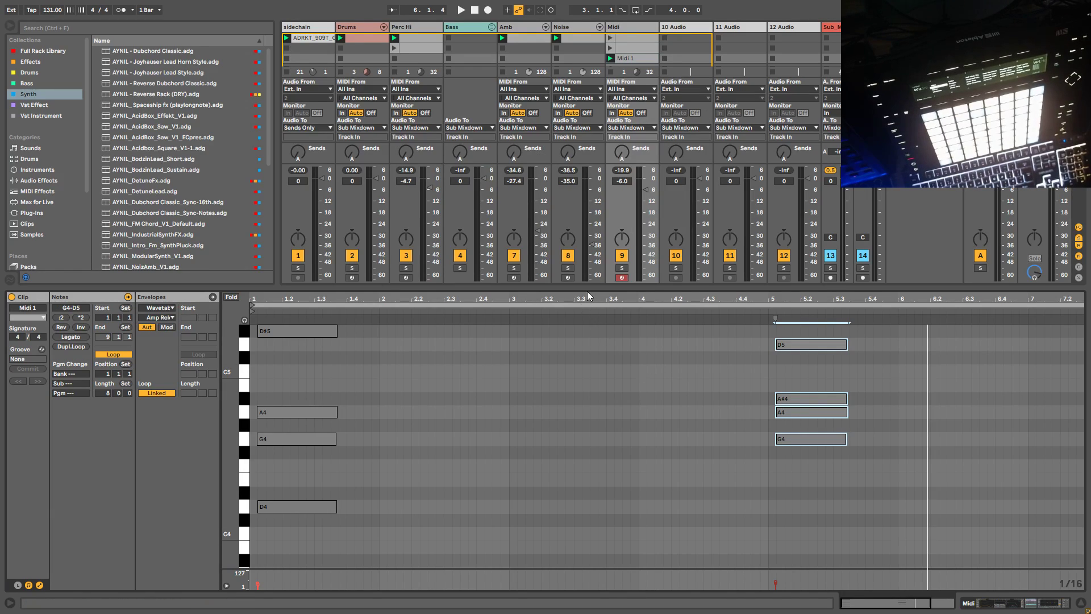
Step: Enlarge the clip slot area, hide the track inputs and outputs, and move the 4-bar Arrangement loop to start at bar 9
{"action": "left_click_drag", "start_coordinate": [587, 287], "coordinate": [587, 336]}
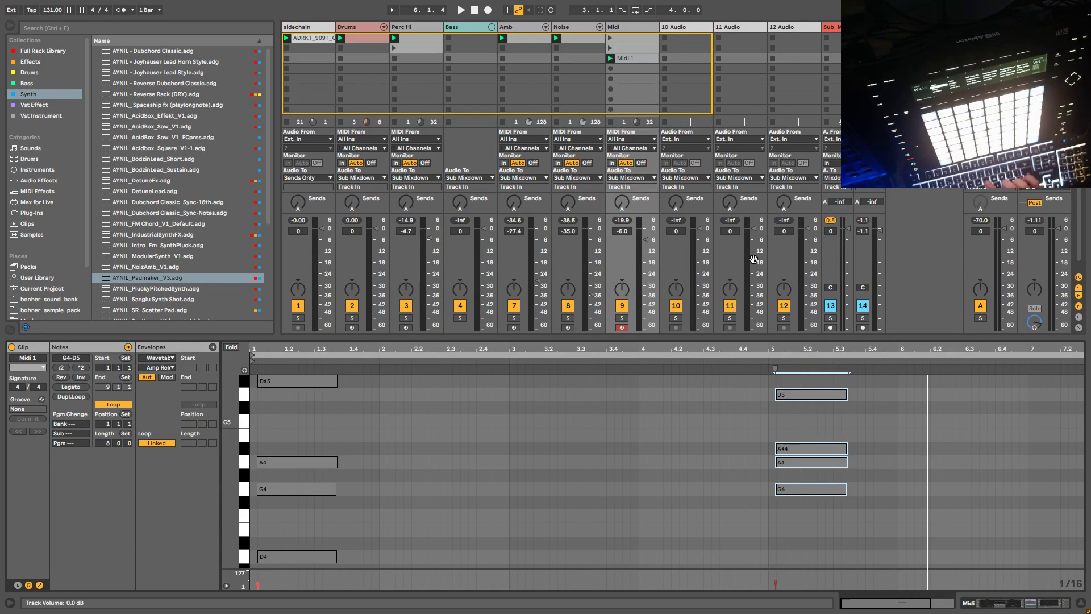
{"action": "key", "text": "ctrl+alt+i"}
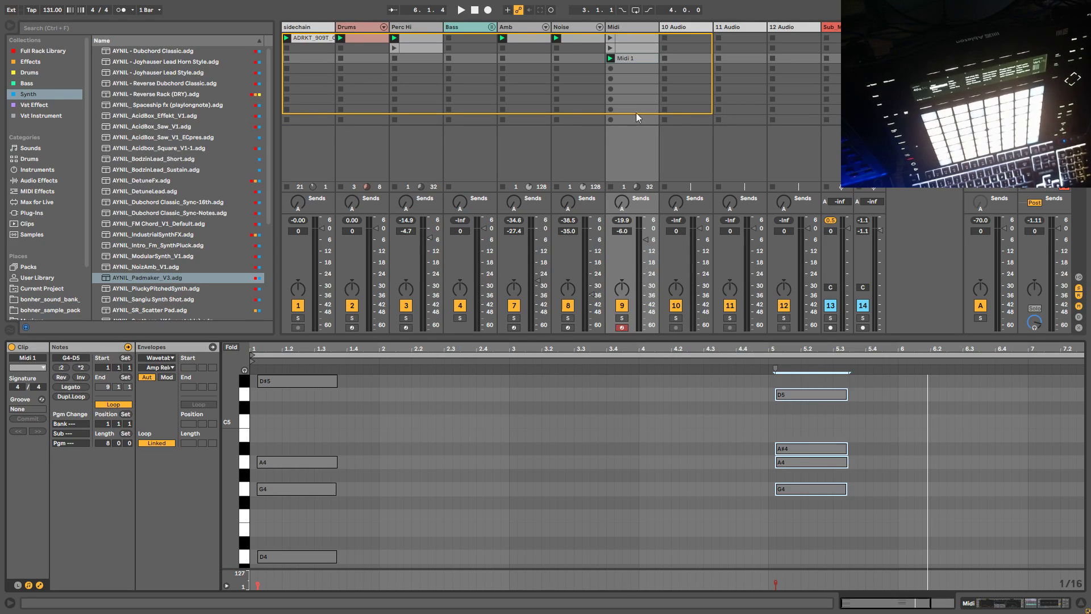
{"action": "key", "text": "Tab"}
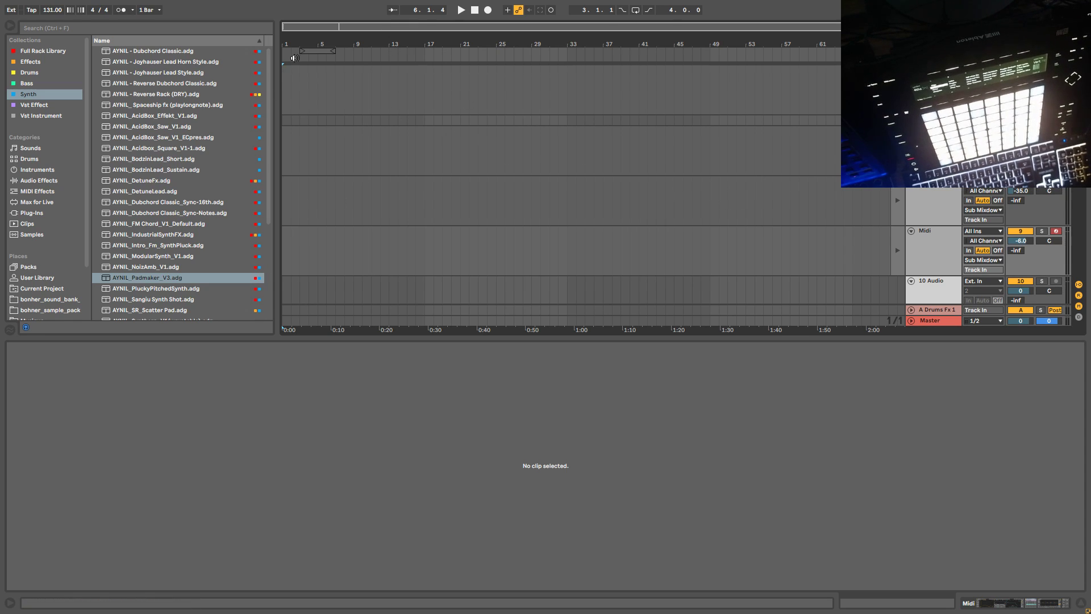
{"action": "left_click_drag", "start_coordinate": [313, 50], "coordinate": [374, 51]}
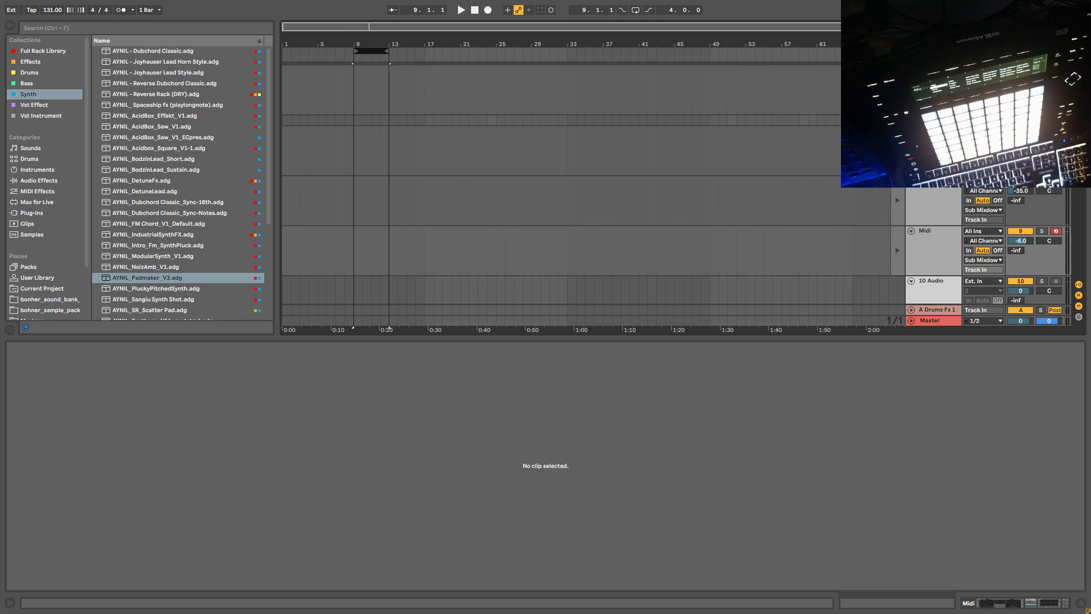
{"action": "key", "text": "Tab"}
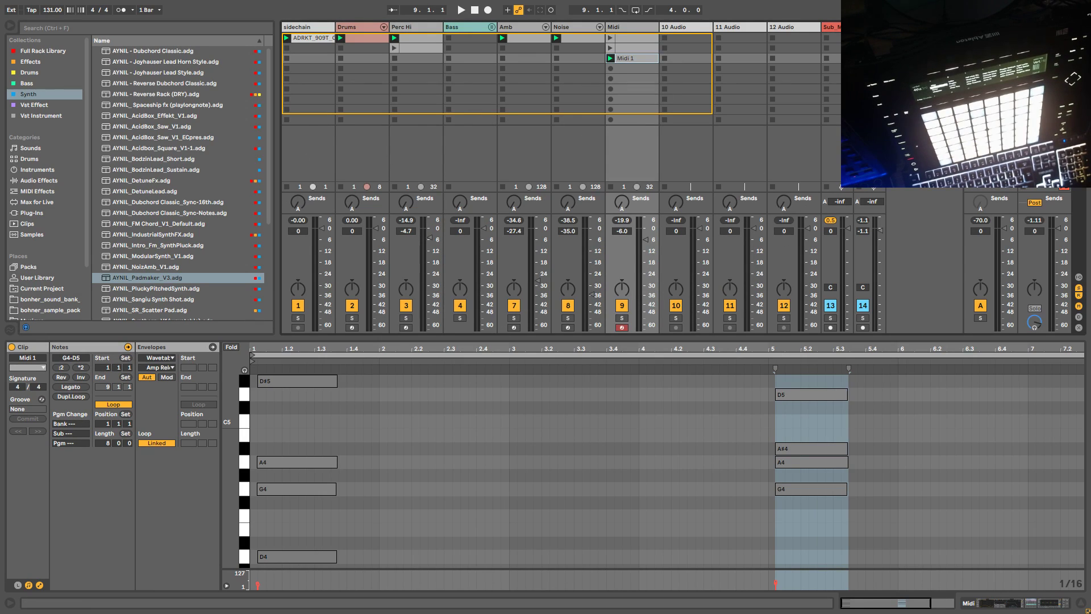
{"action": "key", "text": "Tab"}
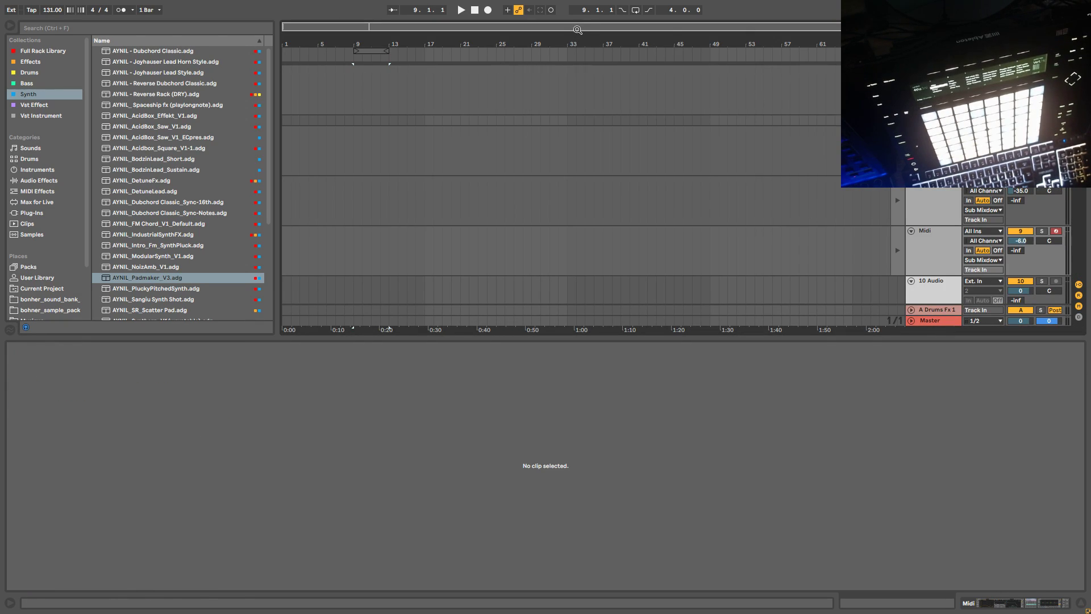
{"action": "key", "text": "Tab"}
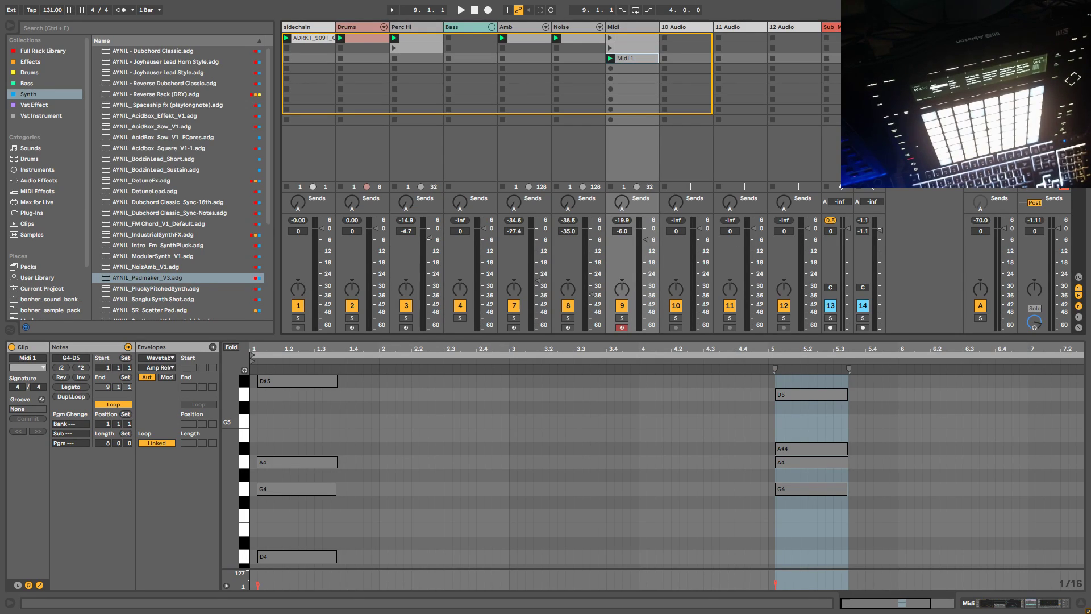
{"action": "key", "text": "Tab"}
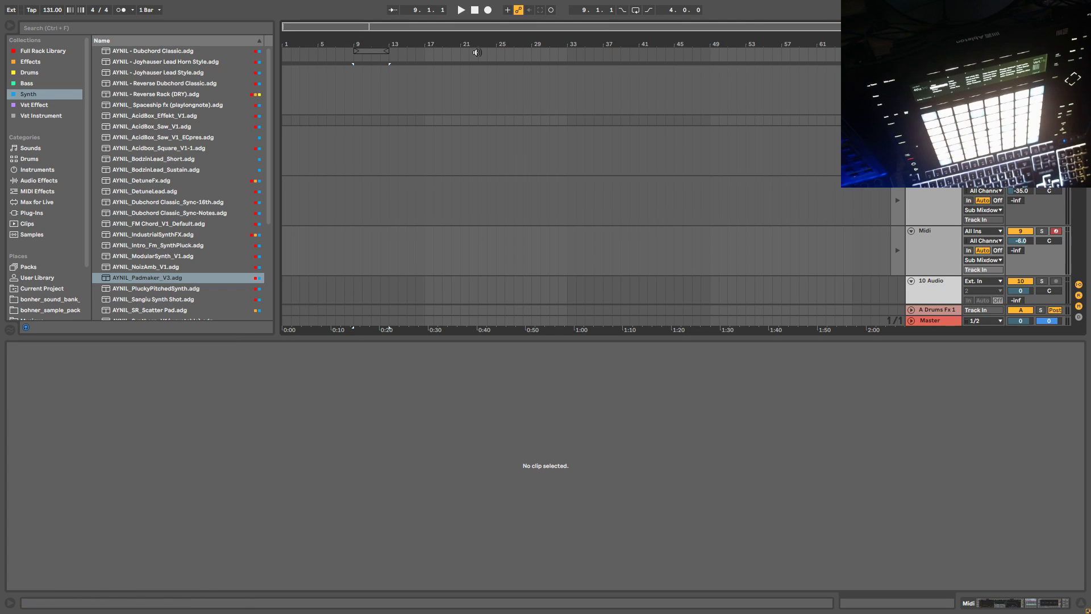
{"action": "key", "text": "Tab"}
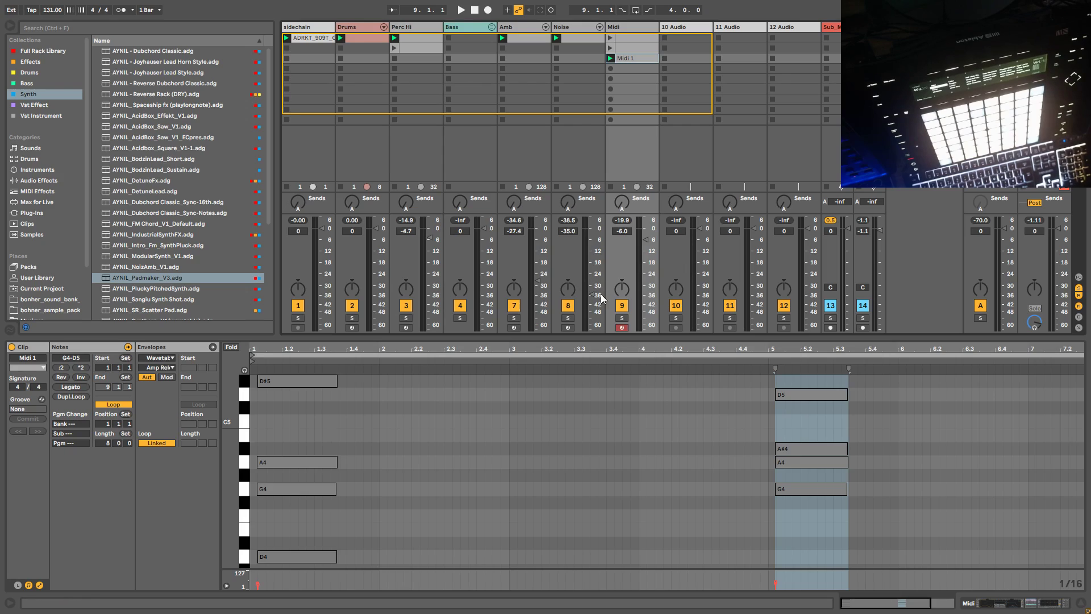
Step: Solo the Midi track and revoice the bar 5 chord as D#4, F4, A4 and D5
{"action": "key", "text": "space"}
{"action": "left_click", "coordinate": [623, 318]}
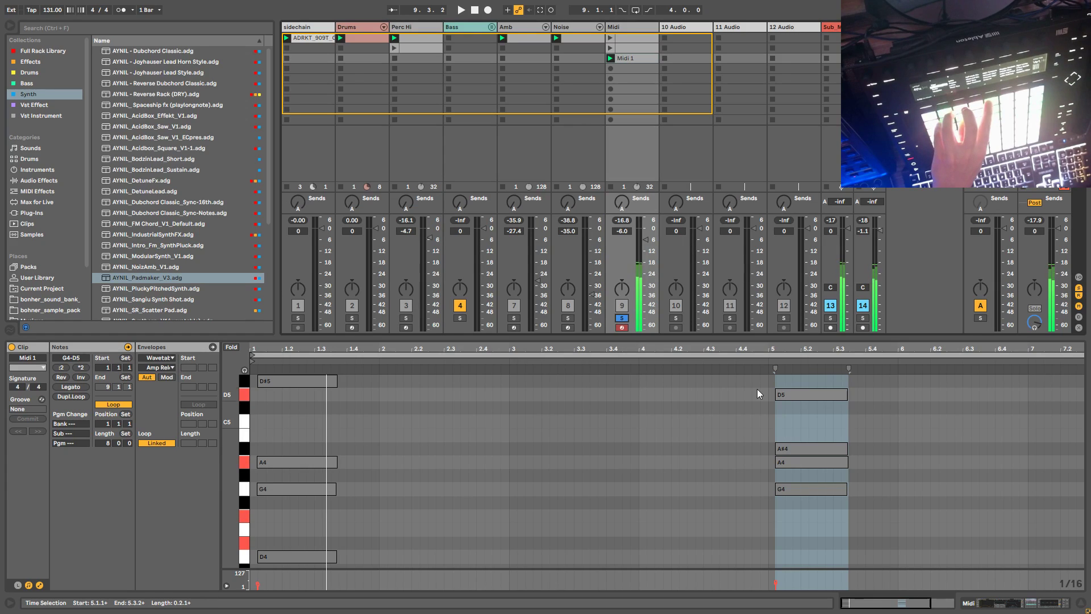
{"action": "left_click", "coordinate": [802, 393]}
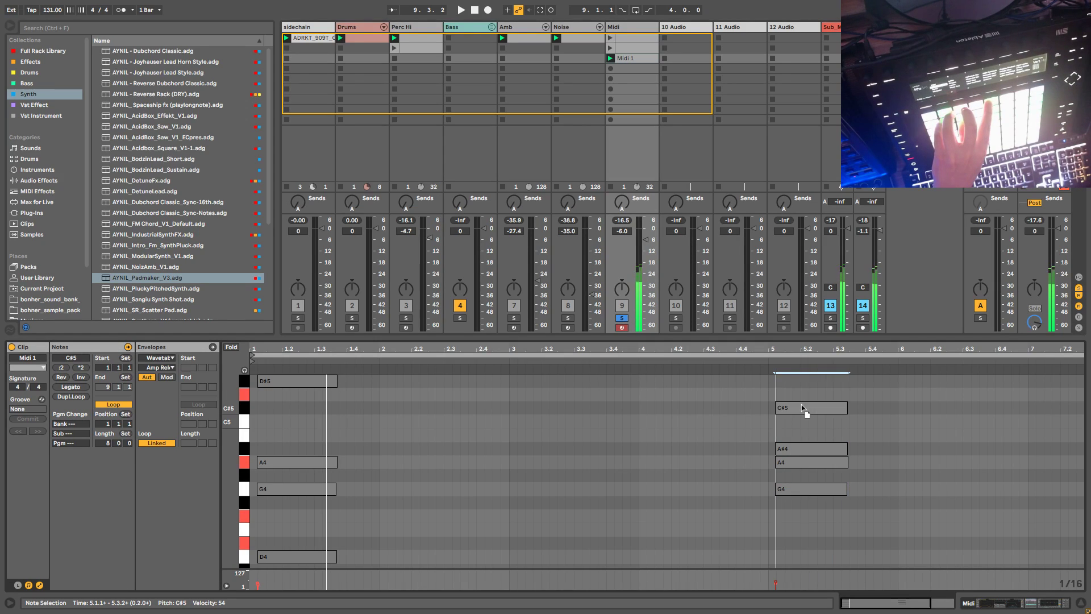
{"action": "scroll", "coordinate": [802, 422], "scroll_direction": "down", "scroll_amount": 2}
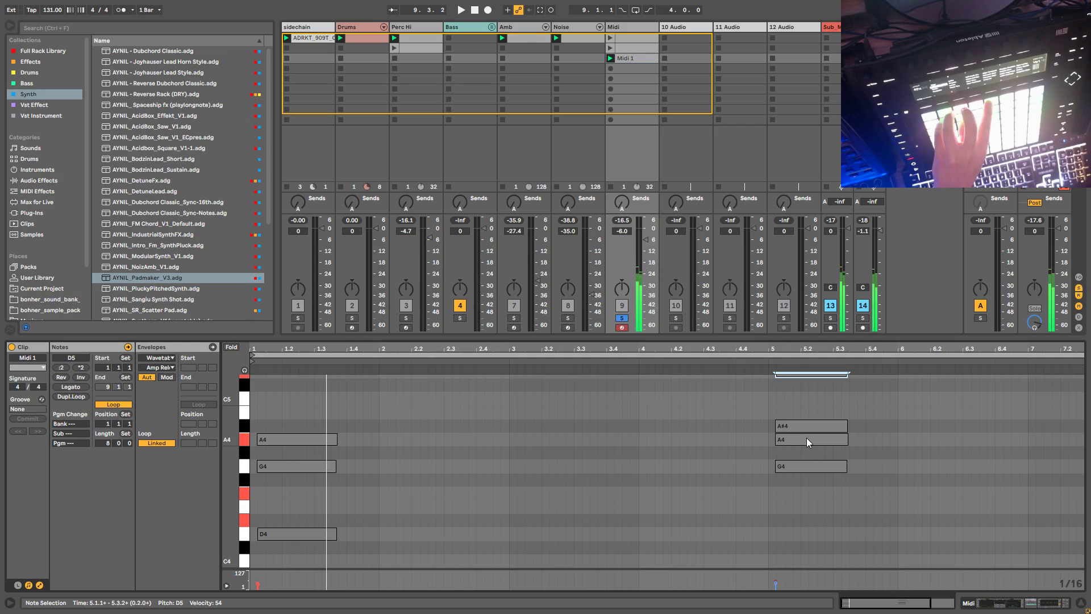
{"action": "left_click_drag", "start_coordinate": [807, 479], "coordinate": [800, 428]}
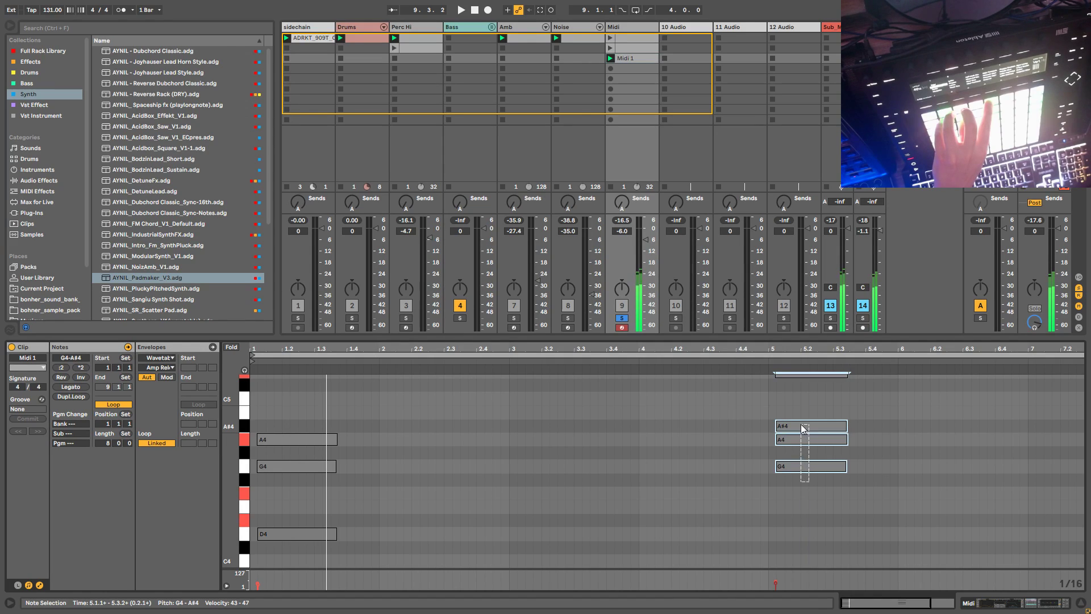
{"action": "key", "text": "Down"}
{"action": "scroll", "coordinate": [801, 479], "scroll_direction": "down", "scroll_amount": 4}
{"action": "left_click_drag", "start_coordinate": [807, 470], "coordinate": [794, 443]}
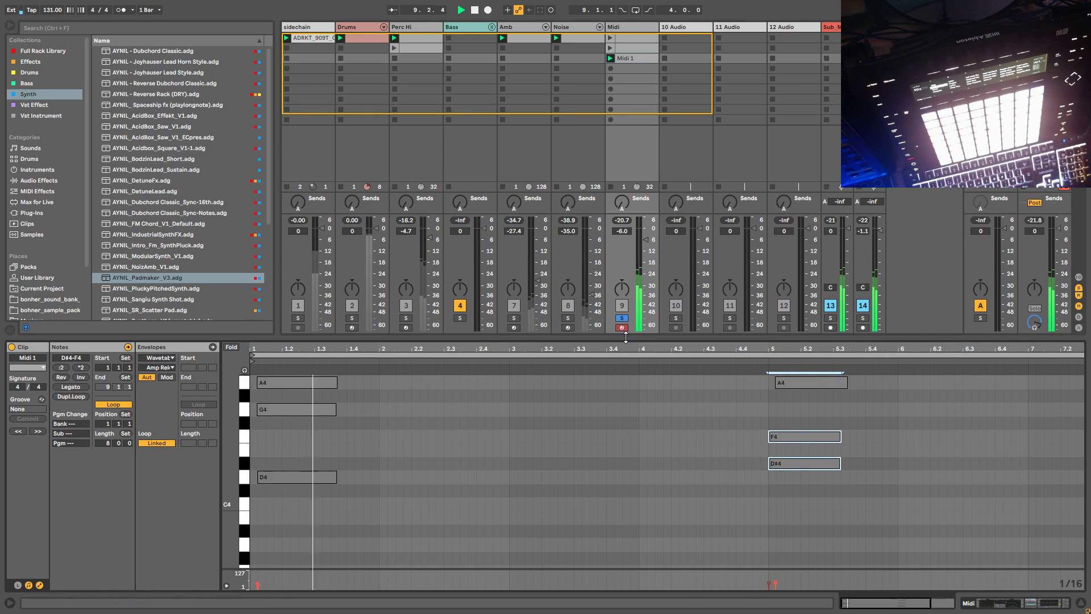
Step: Unsolo the Midi track and shift the bar 5 chord's D#4 and F4 later to align with its A4 and D5
{"action": "left_click", "coordinate": [622, 318]}
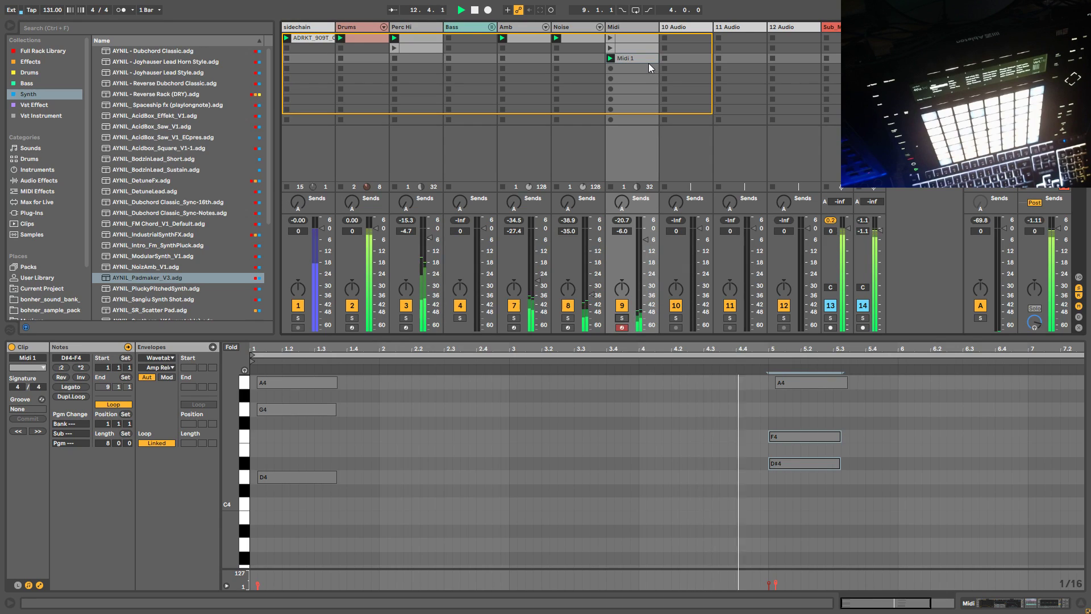
{"action": "scroll", "coordinate": [808, 548], "scroll_direction": "up", "scroll_amount": 1}
{"action": "left_click_drag", "start_coordinate": [837, 400], "coordinate": [804, 503]}
{"action": "scroll", "coordinate": [840, 521], "scroll_direction": "up", "scroll_amount": 2}
{"action": "key", "text": "Right"}
{"action": "scroll", "coordinate": [756, 462], "scroll_direction": "up", "scroll_amount": 2}
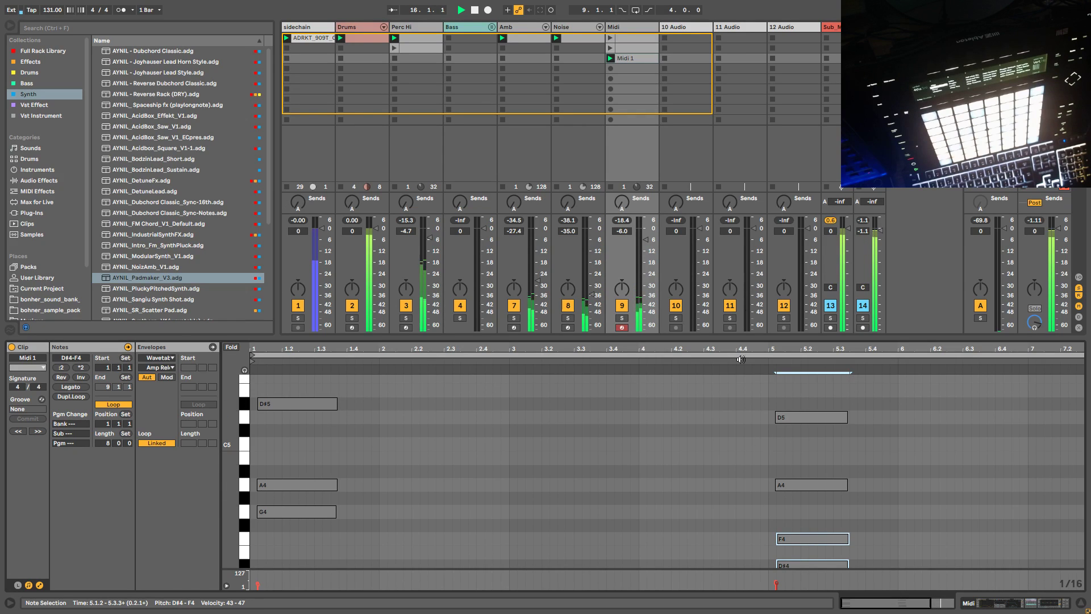
Step: Set the Wavetable filter frequency on the Midi track to 171 Hz while the mix plays
{"action": "left_click", "coordinate": [629, 28]}
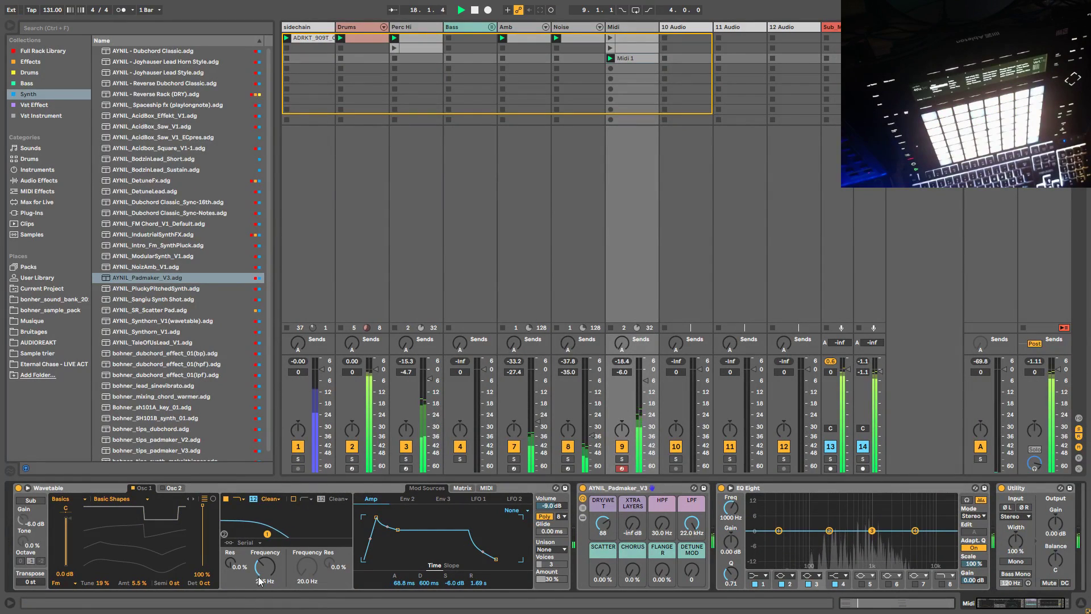
{"action": "left_click_drag", "start_coordinate": [264, 574], "coordinate": [264, 571]}
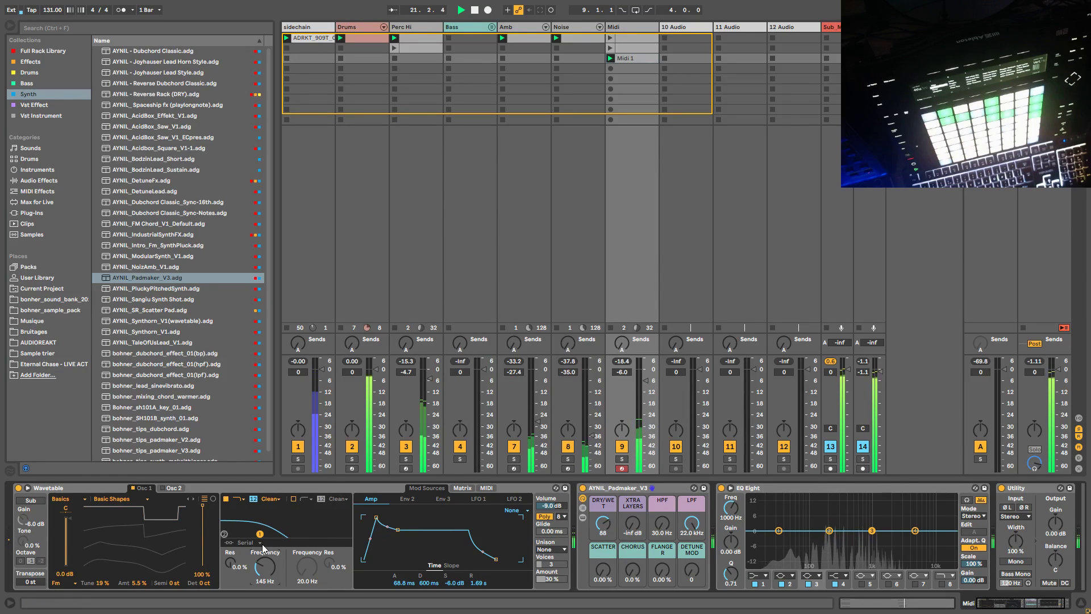
{"action": "left_click_drag", "start_coordinate": [265, 567], "coordinate": [264, 559]}
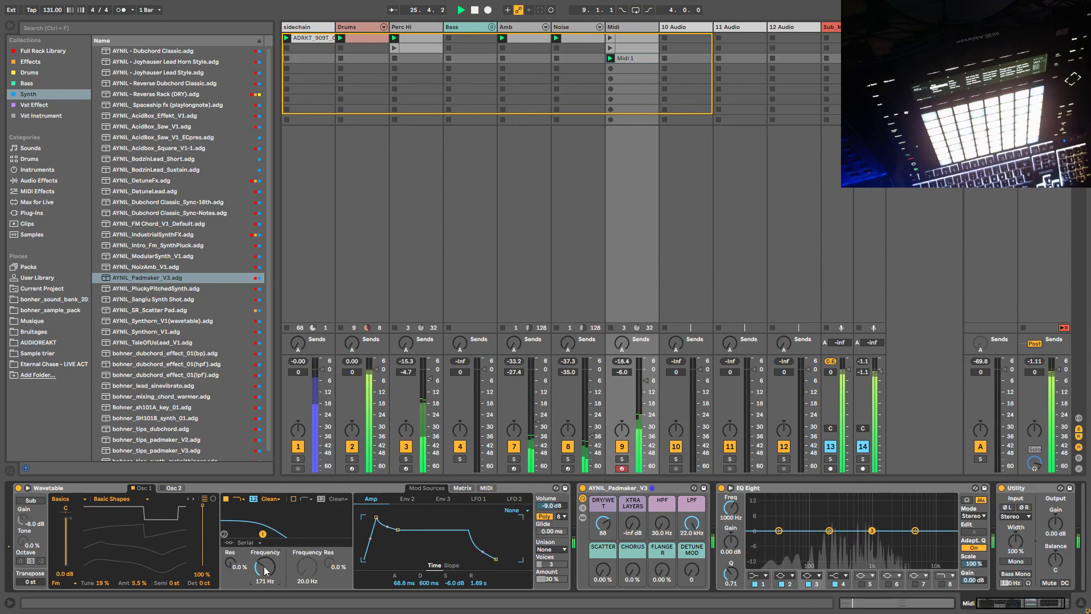
Step: Solo the Midi track and shape its EQ Eight with a low cut on band 1, a dip on band 2 and a boost on band 3
{"action": "left_click", "coordinate": [622, 458]}
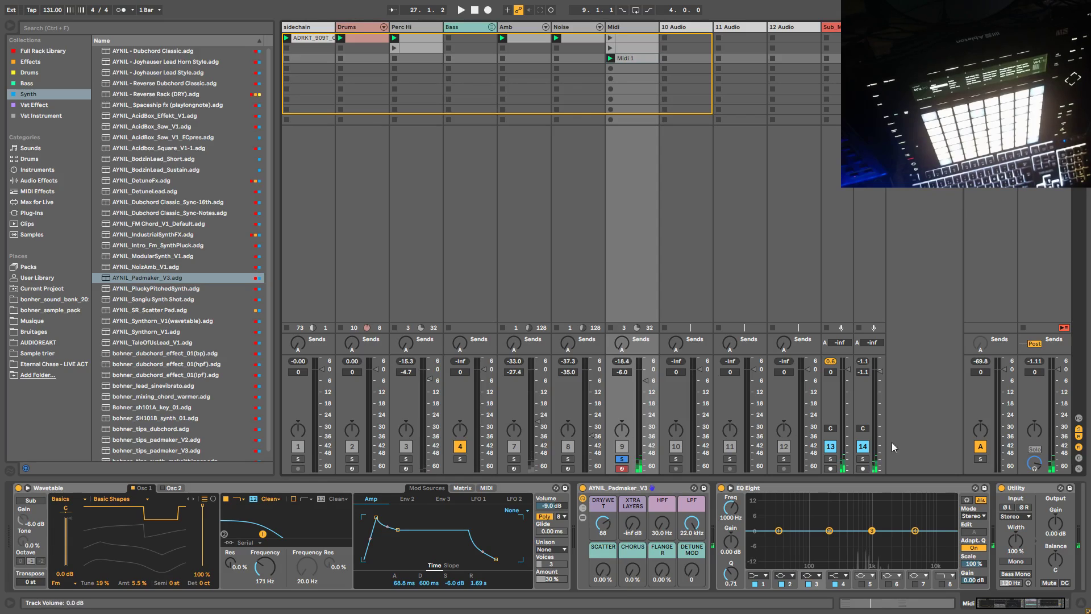
{"action": "mouse_move", "coordinate": [1002, 605]}
{"action": "left_mouse_down"}
{"action": "mouse_move", "coordinate": [1020, 604]}
{"action": "mouse_move", "coordinate": [994, 601]}
{"action": "mouse_move", "coordinate": [1009, 605]}
{"action": "left_mouse_up"}
{"action": "left_click", "coordinate": [705, 575]}
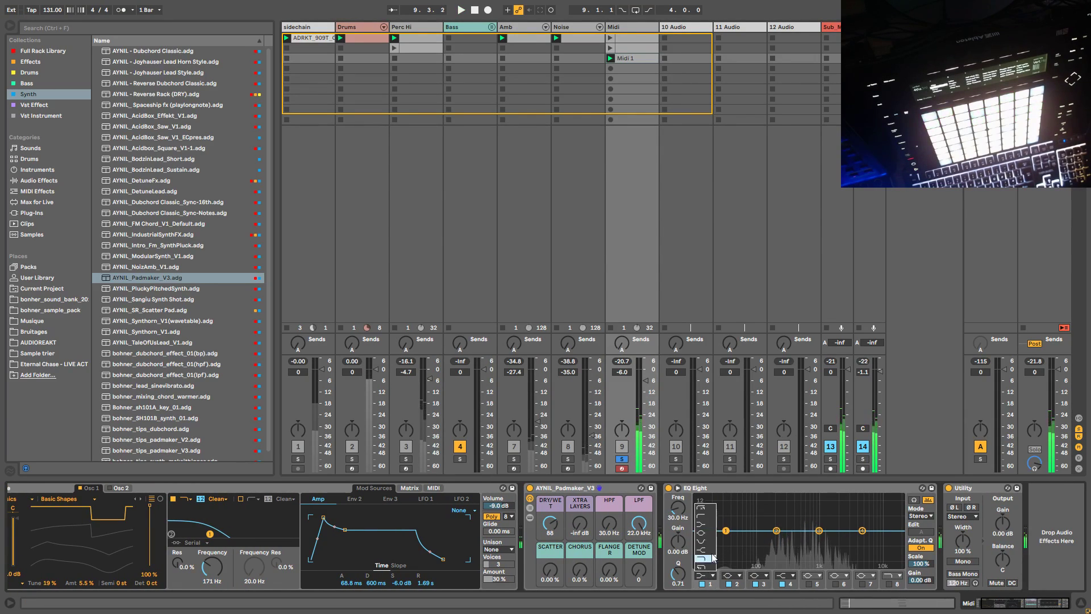
{"action": "left_click", "coordinate": [702, 515]}
{"action": "left_click_drag", "start_coordinate": [725, 531], "coordinate": [801, 566]}
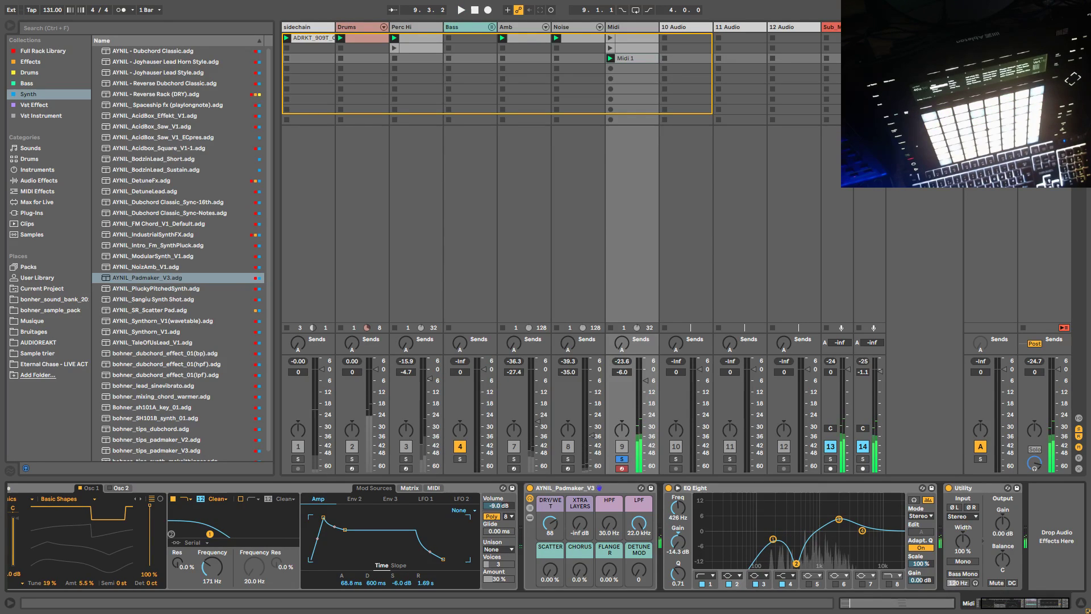
Step: Set EQ Eight band 2 to a -5.48 dB dip at 808 Hz with a Q of 2.20
{"action": "left_click_drag", "start_coordinate": [796, 564], "coordinate": [795, 565]}
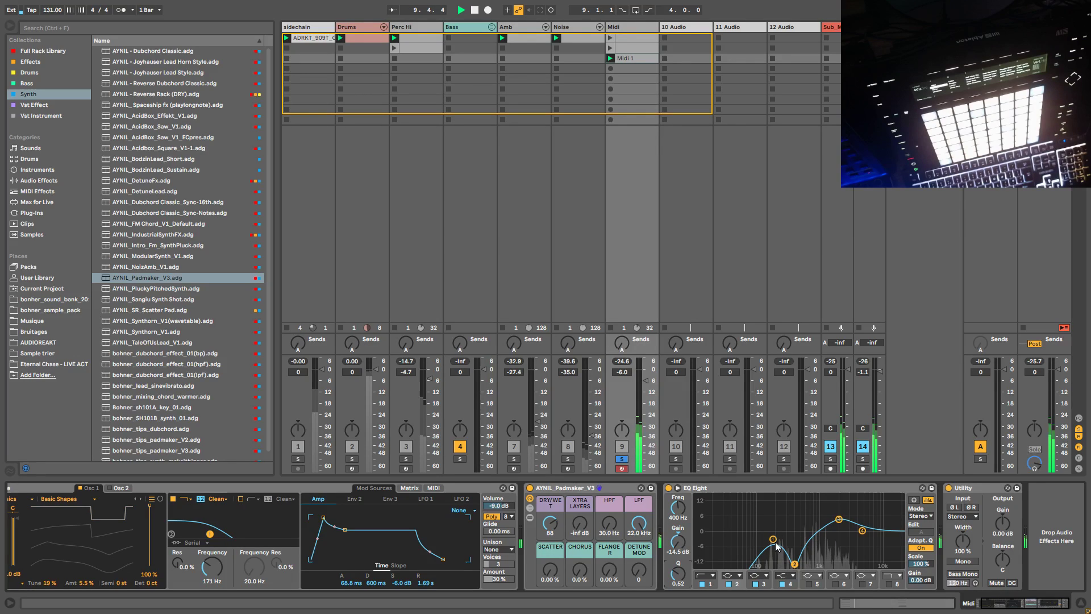
{"action": "left_click_drag", "start_coordinate": [795, 564], "coordinate": [813, 497]}
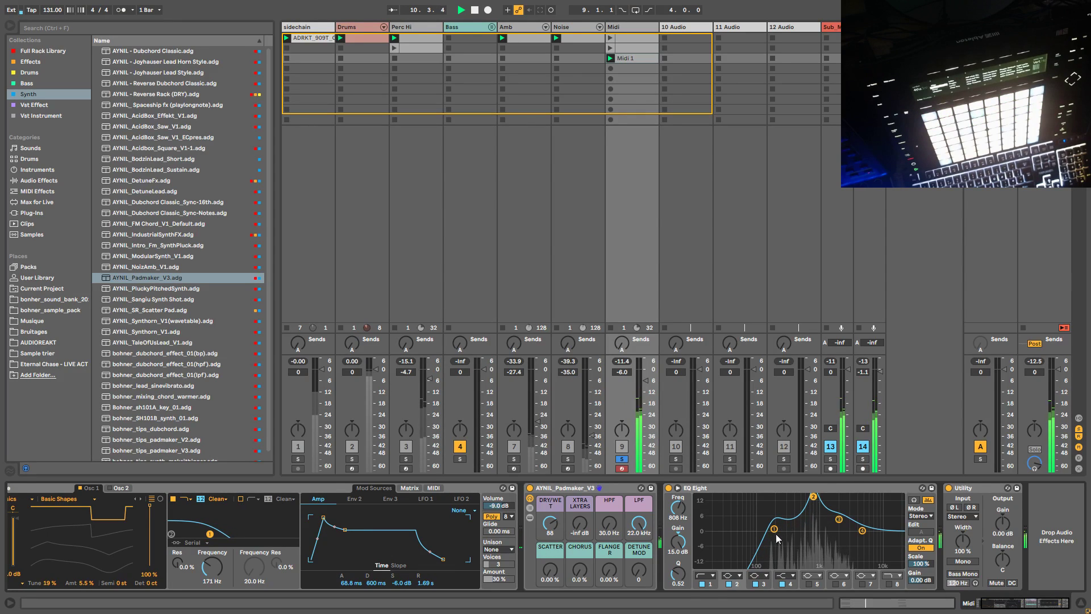
{"action": "mouse_move", "coordinate": [679, 568]}
{"action": "left_mouse_down"}
{"action": "mouse_move", "coordinate": [670, 565]}
{"action": "mouse_move", "coordinate": [677, 578]}
{"action": "left_mouse_up"}
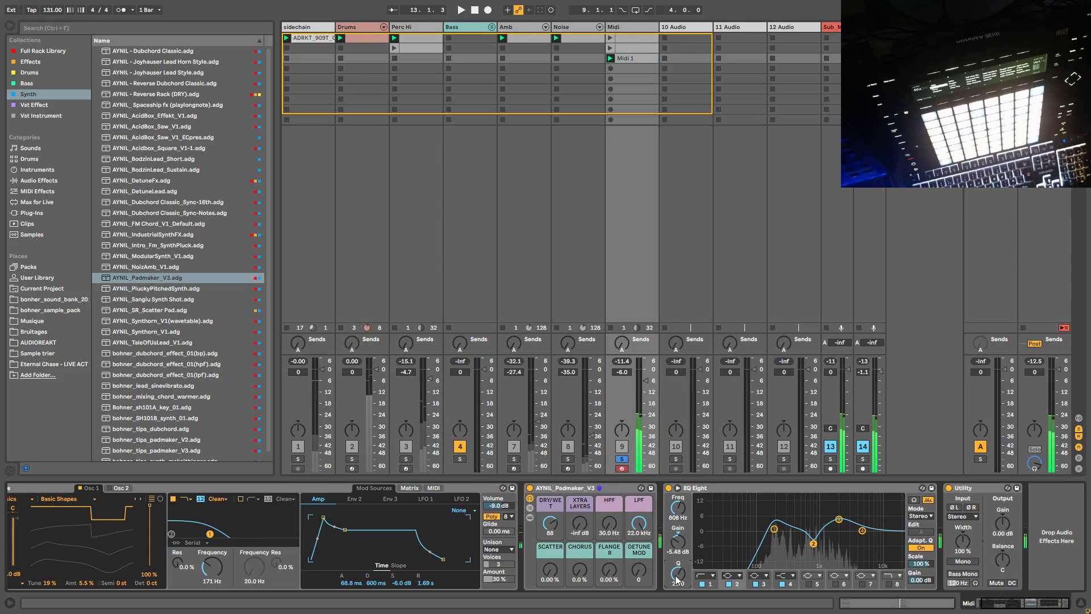
Step: Compare the Midi track with EQ Eight bypassed and active, and try deepening the band 2 dip to -6.62 dB
{"action": "left_click", "coordinate": [668, 489]}
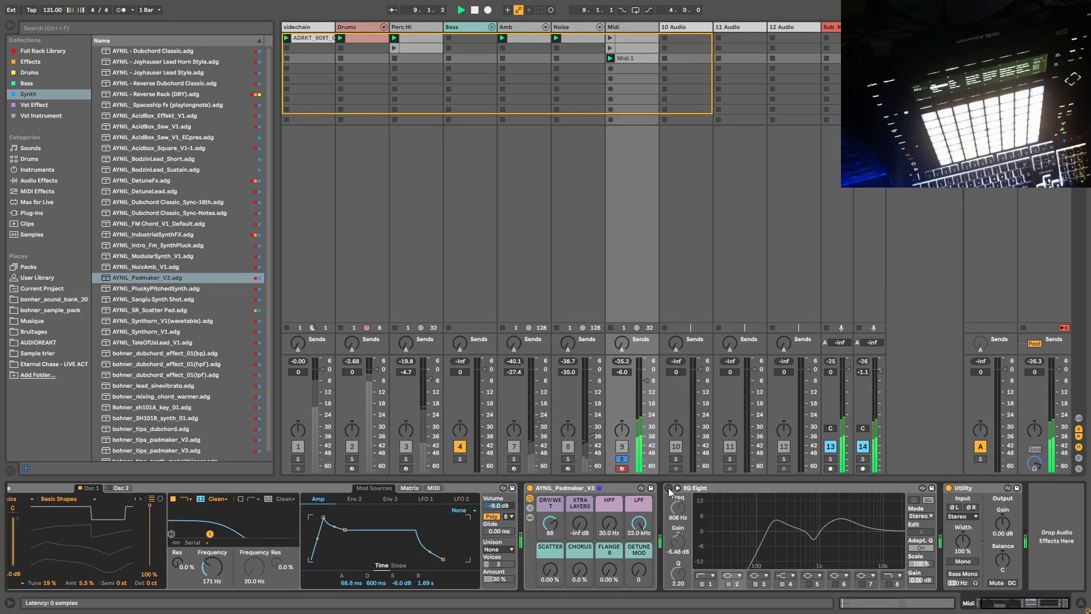
{"action": "left_click", "coordinate": [669, 488]}
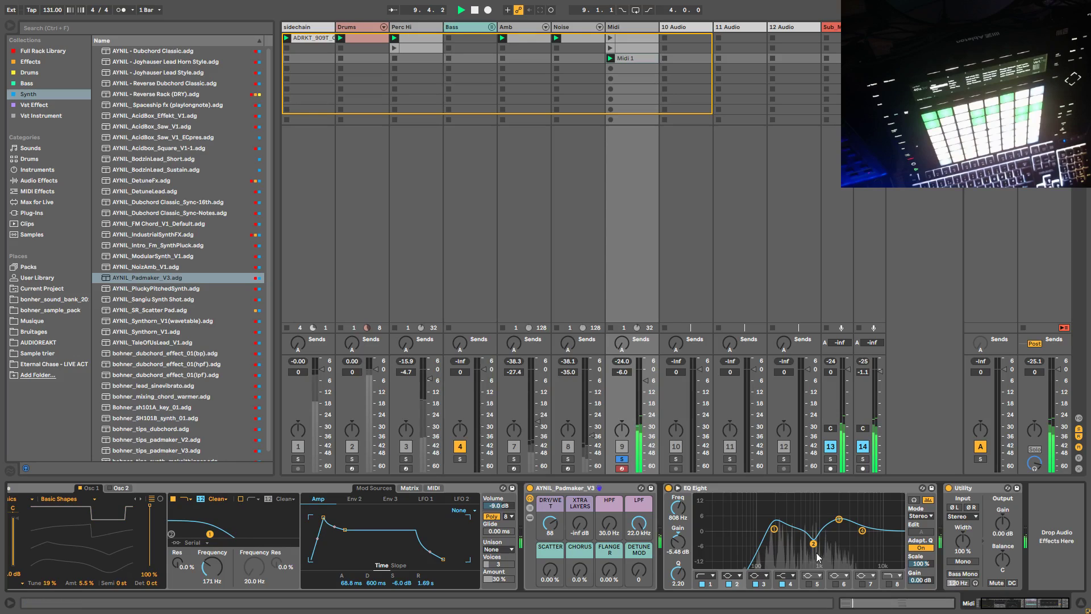
{"action": "left_click_drag", "start_coordinate": [816, 553], "coordinate": [816, 556]}
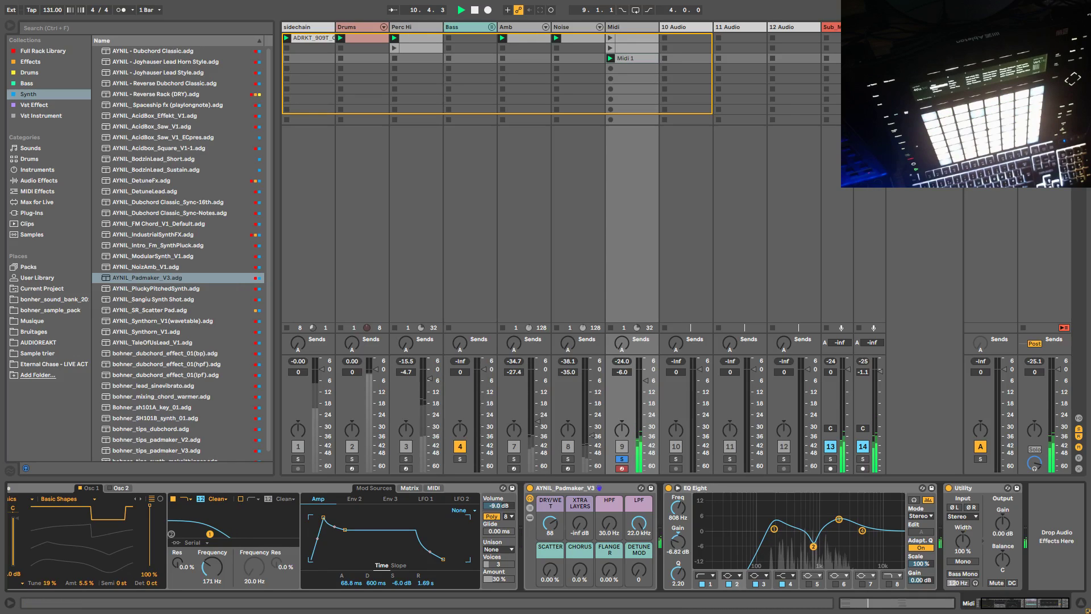
{"action": "key", "text": "ctrl+z"}
{"action": "key", "text": "ctrl+z"}
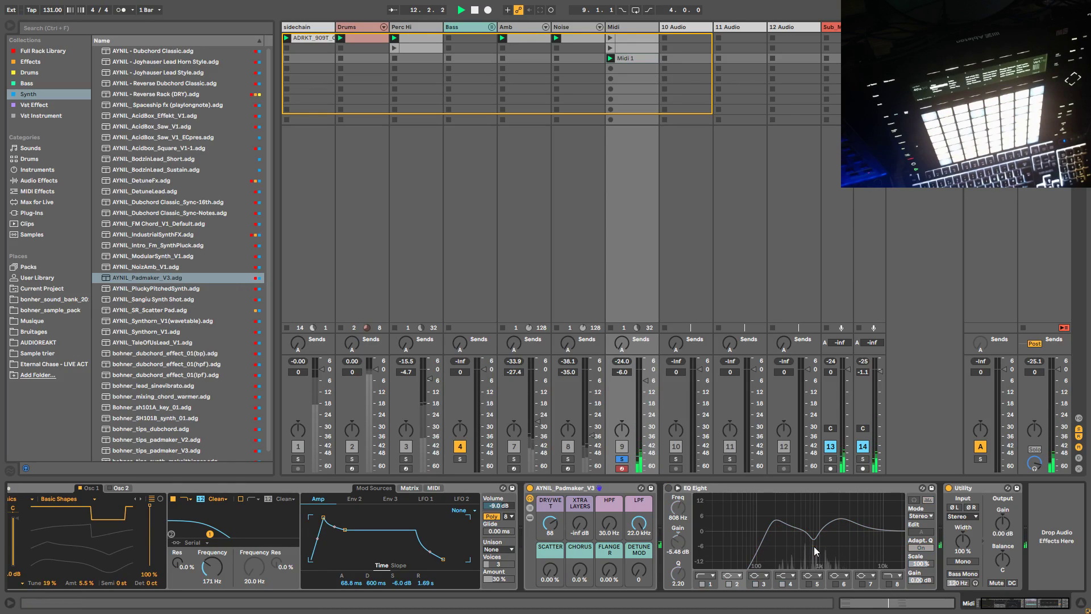
{"action": "left_click", "coordinate": [667, 488]}
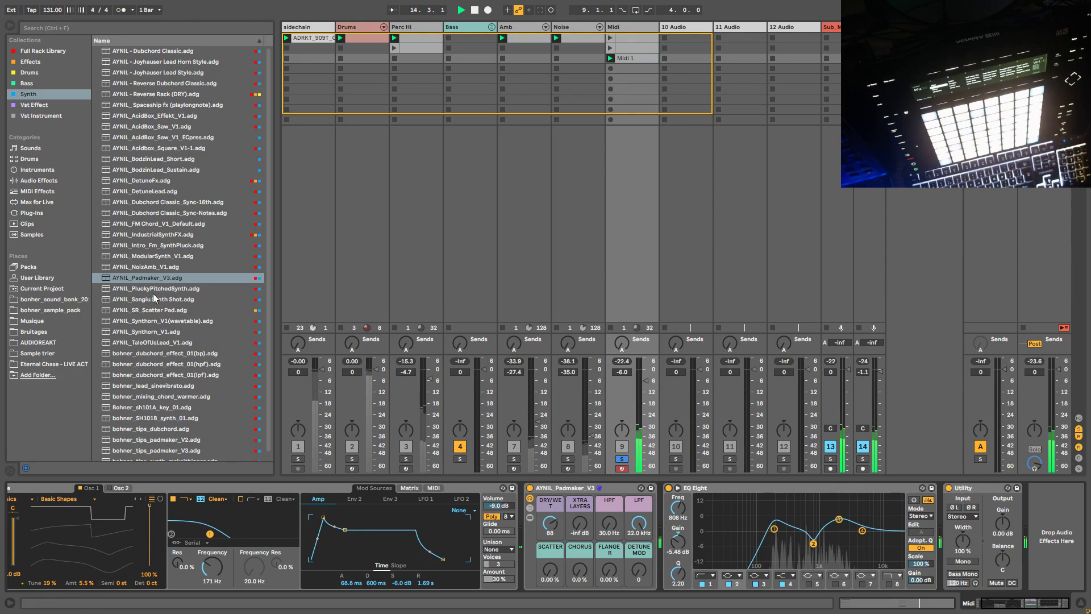
Step: Insert a Saturator before EQ Eight on the Midi track, using the Soft Sine curve with Drive at 4.00 dB
{"action": "left_click", "coordinate": [34, 184]}
{"action": "left_click_drag", "start_coordinate": [122, 407], "coordinate": [708, 572]}
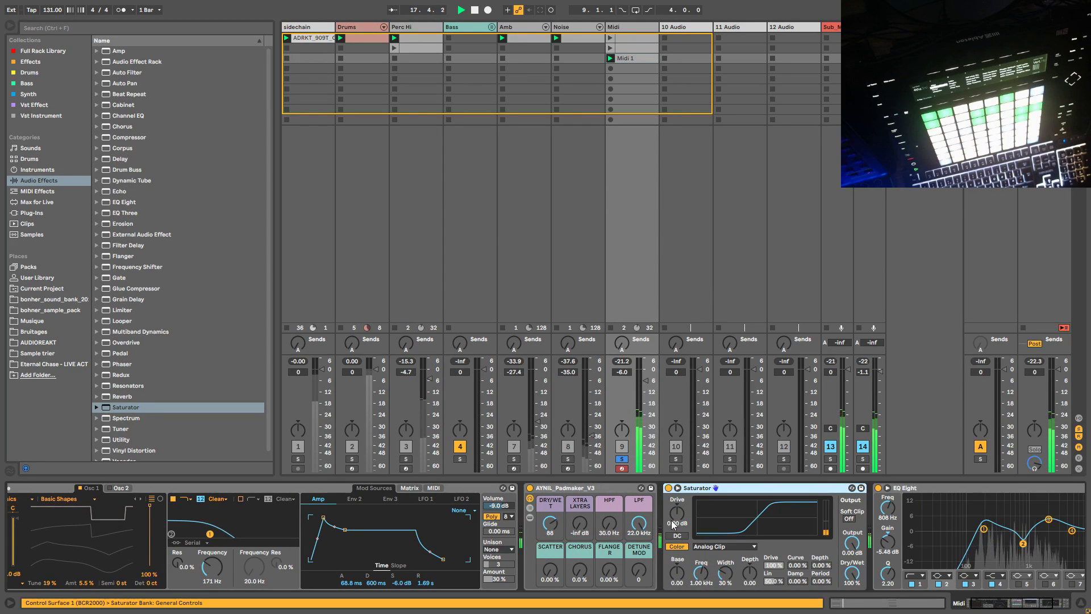
{"action": "left_click", "coordinate": [713, 552]}
{"action": "left_click", "coordinate": [713, 538]}
{"action": "left_click_drag", "start_coordinate": [677, 522], "coordinate": [677, 511]}
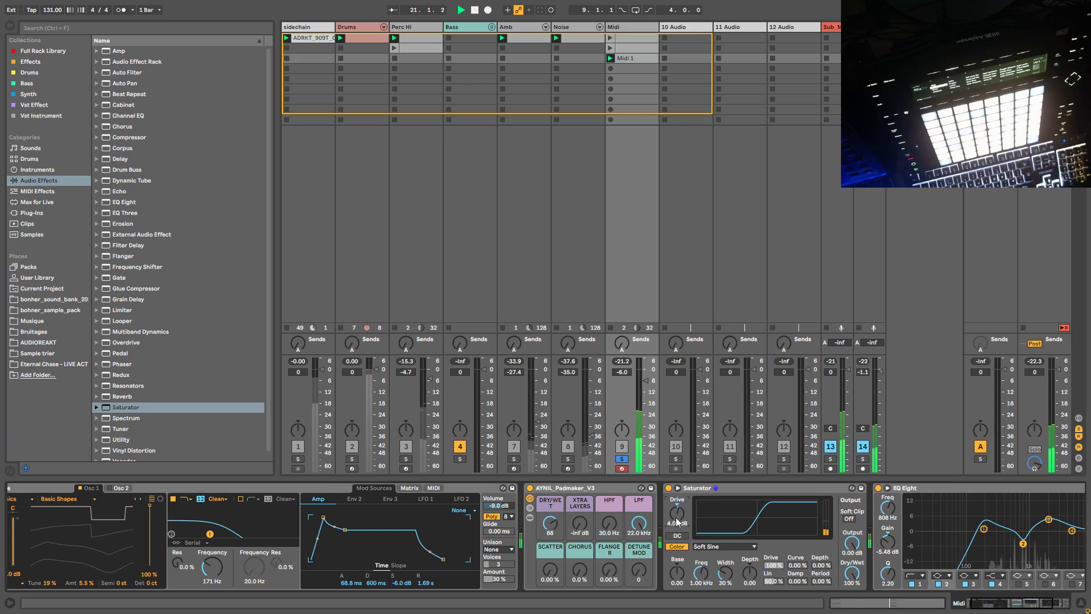
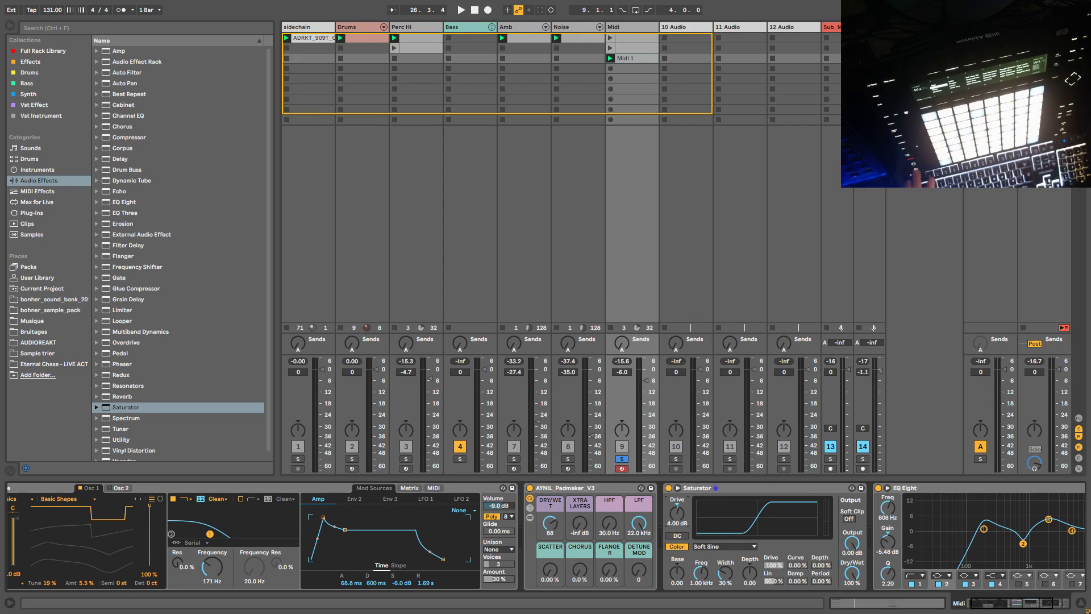
Step: Move the Midi 1 clip to the track's first slot and lower the unsoloed Midi track's volume to -9.8 dB
{"action": "left_click", "coordinate": [622, 459]}
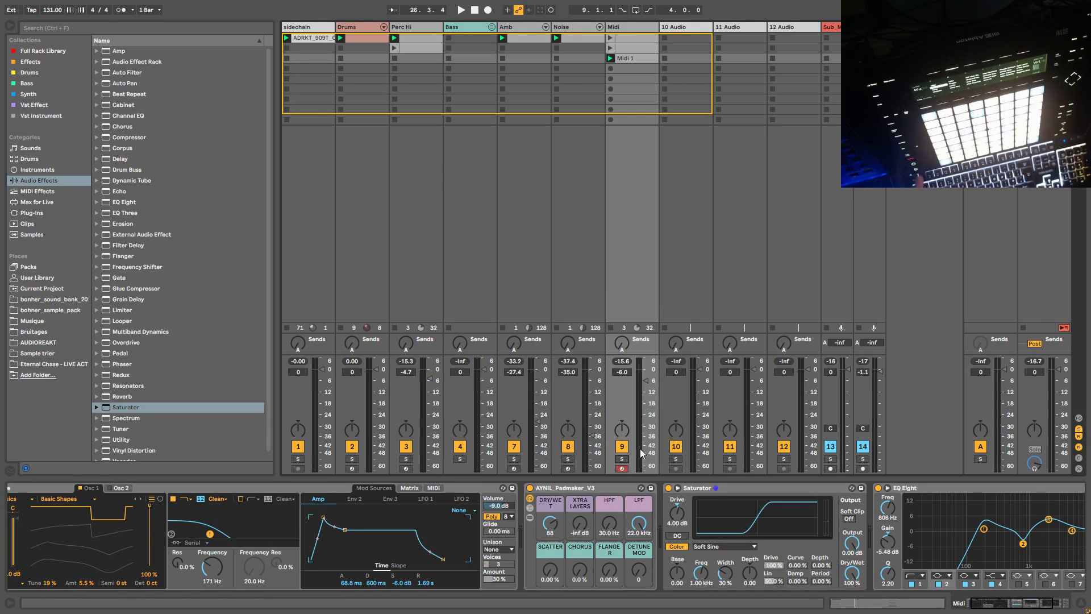
{"action": "left_click_drag", "start_coordinate": [646, 380], "coordinate": [647, 389]}
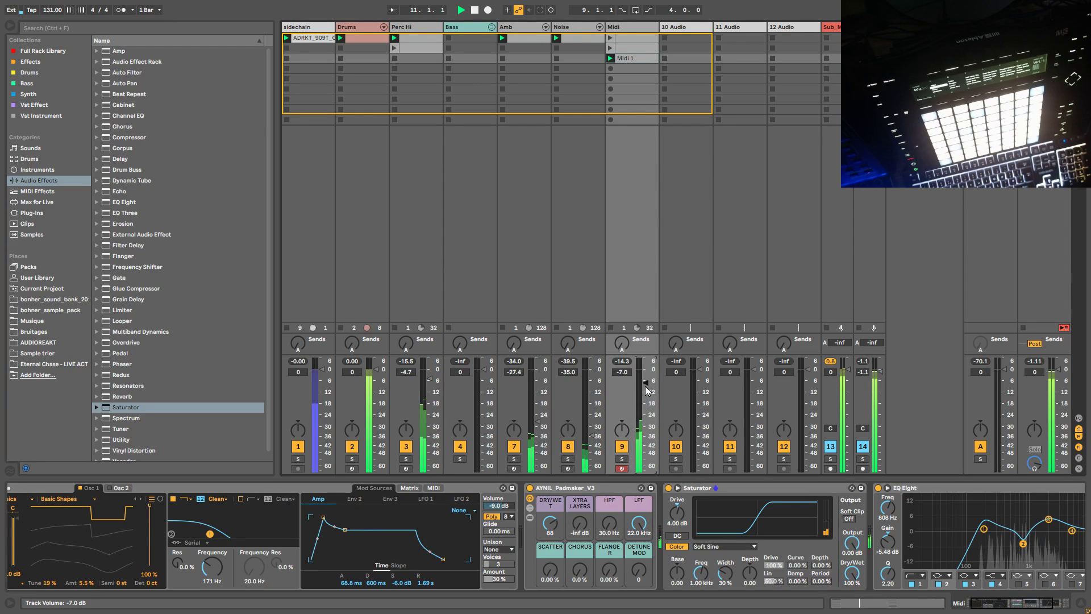
{"action": "left_click_drag", "start_coordinate": [632, 57], "coordinate": [632, 42]}
{"action": "left_click", "coordinate": [630, 50]}
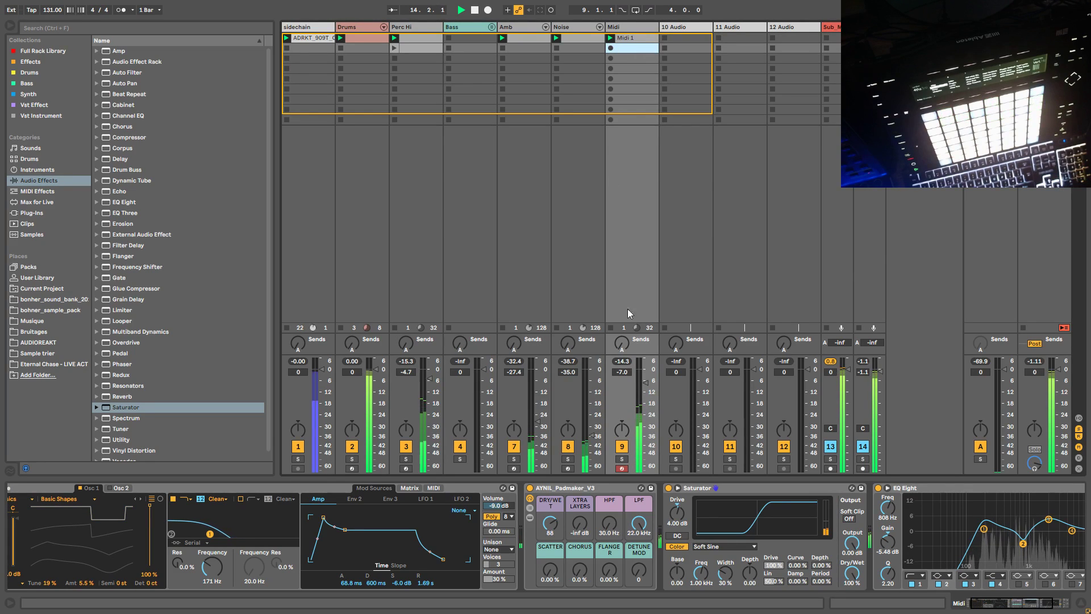
{"action": "left_click_drag", "start_coordinate": [645, 384], "coordinate": [645, 392]}
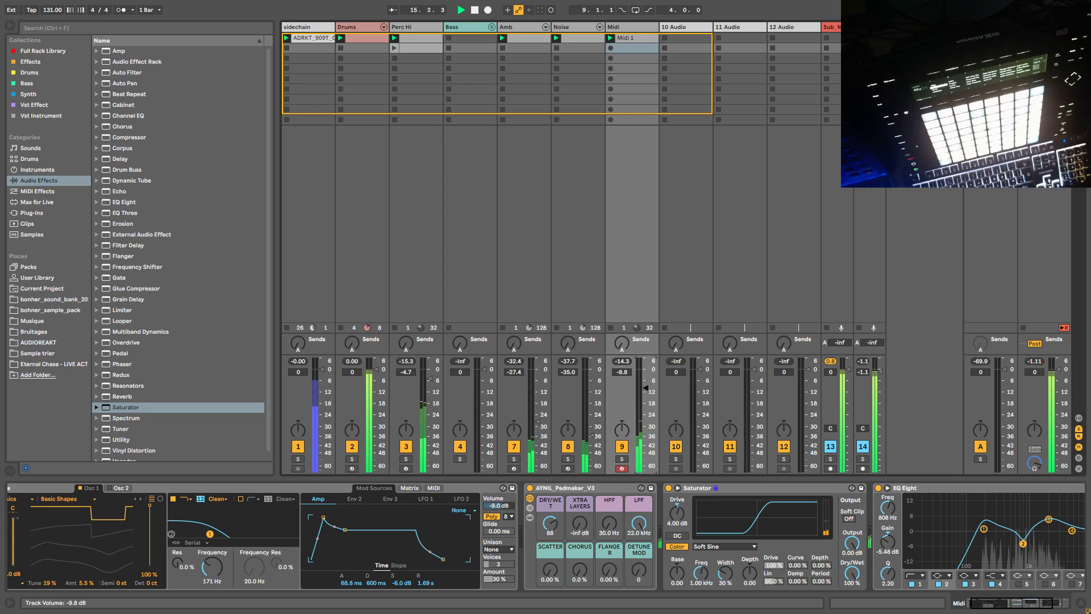
Step: Rename the Midi track as Pad
{"action": "left_click", "coordinate": [620, 29]}
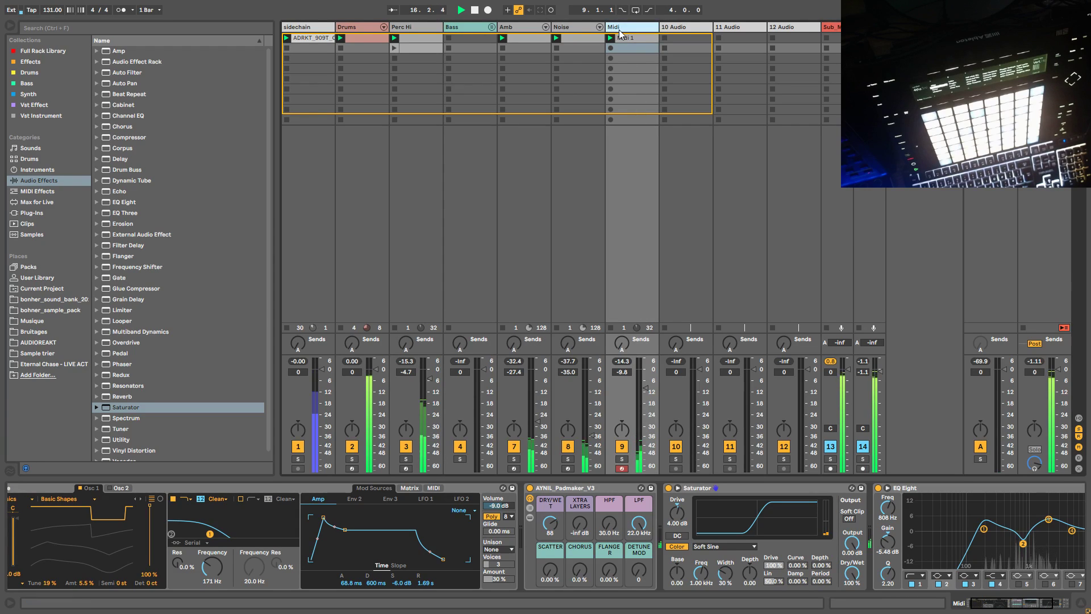
{"action": "key", "text": "ctrl+r"}
{"action": "type", "text": "Pad"}
{"action": "key", "text": "Return"}
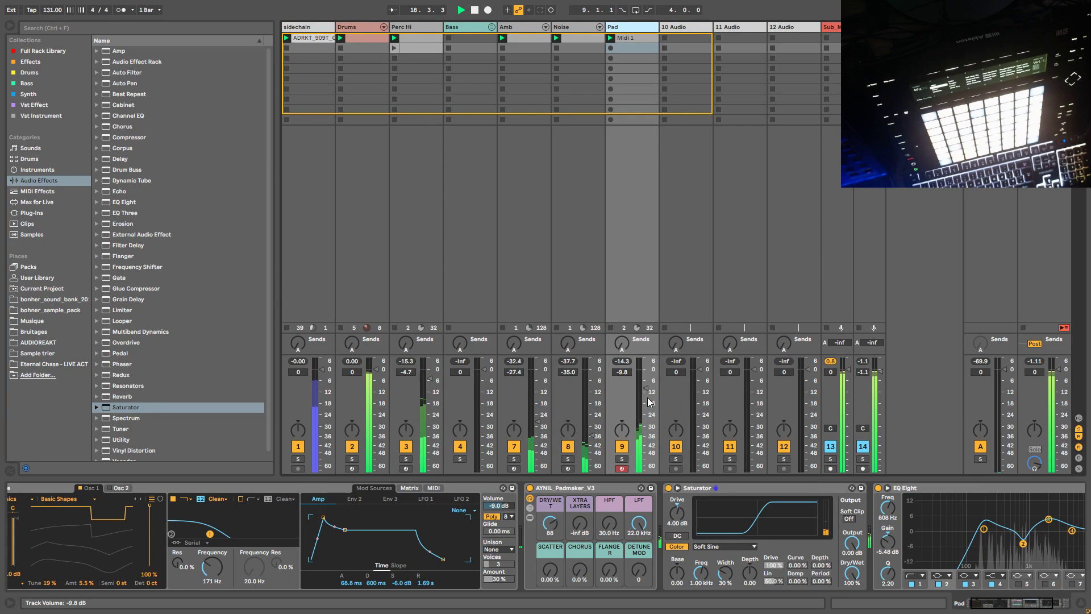
Step: Double the Midi 1 clip's loop to 16 bars, lowering the bar 9 chord's velocities to about 20–27 and softening the bar 13 chord
{"action": "double_click", "coordinate": [628, 39]}
{"action": "left_click", "coordinate": [68, 397]}
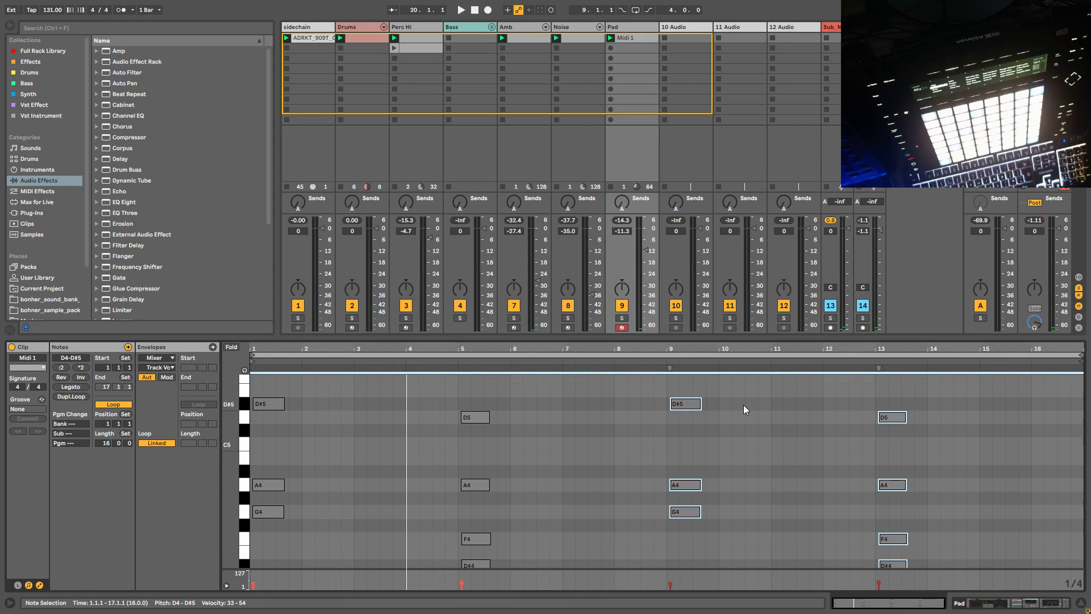
{"action": "left_click_drag", "start_coordinate": [740, 390], "coordinate": [672, 534]}
{"action": "left_click_drag", "start_coordinate": [670, 581], "coordinate": [670, 581]}
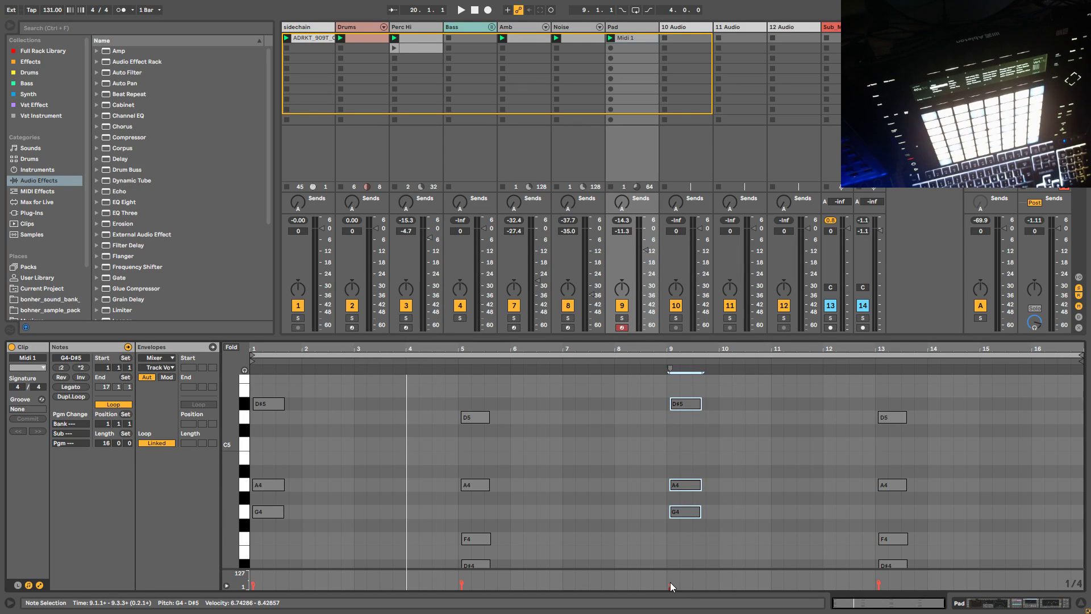
{"action": "left_click", "coordinate": [227, 348]}
{"action": "left_click_drag", "start_coordinate": [759, 506], "coordinate": [659, 380]}
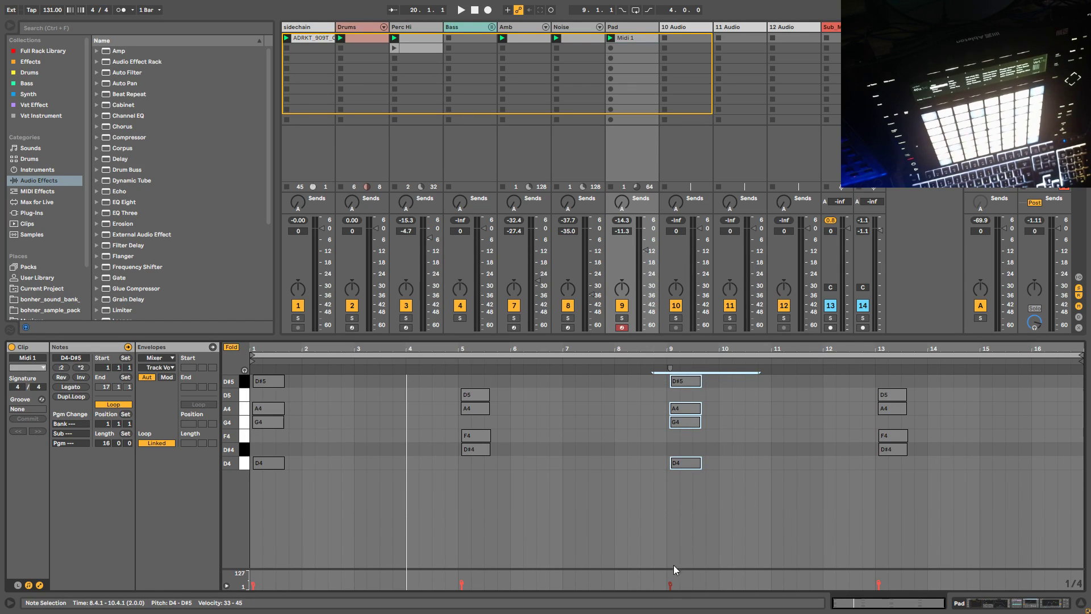
{"action": "left_click_drag", "start_coordinate": [670, 584], "coordinate": [670, 587]}
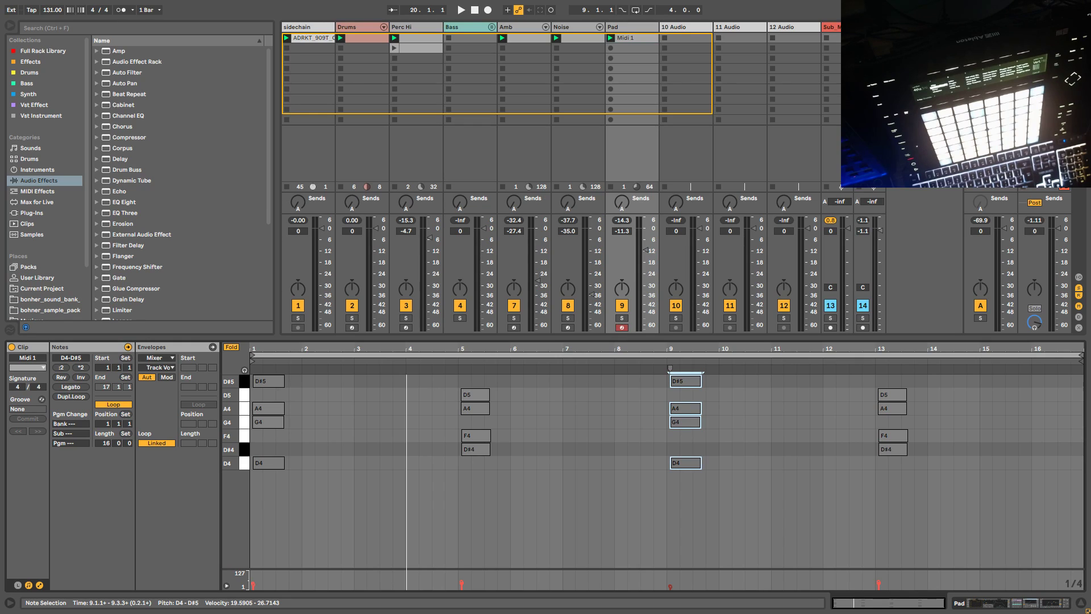
{"action": "left_click_drag", "start_coordinate": [936, 504], "coordinate": [876, 386]}
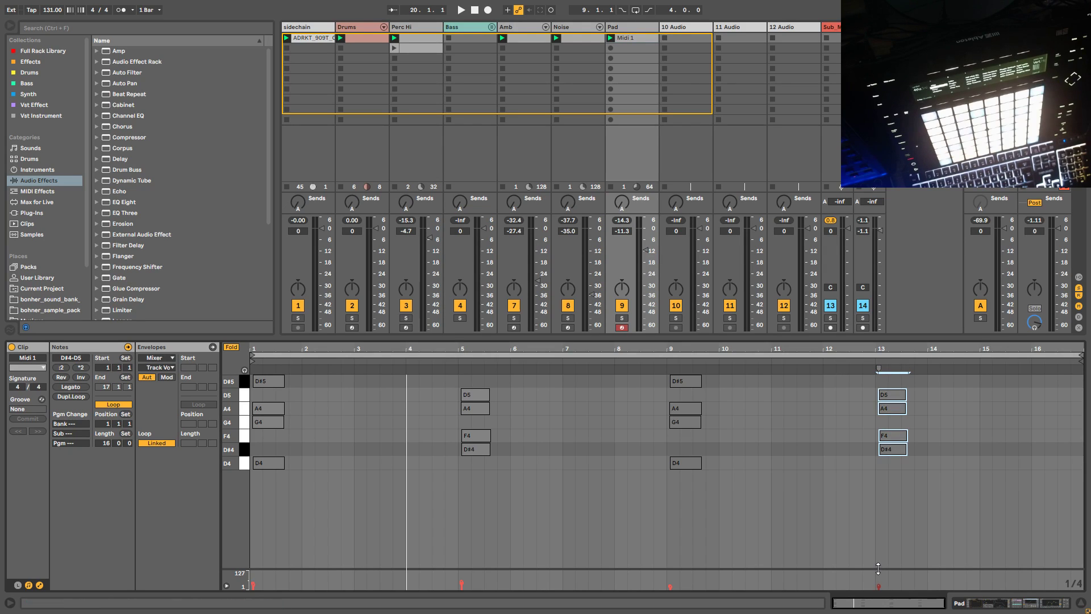
Step: Lower the Pad track's volume to -12.8 dB while the mix plays, and bring up its device chain
{"action": "key", "text": "space"}
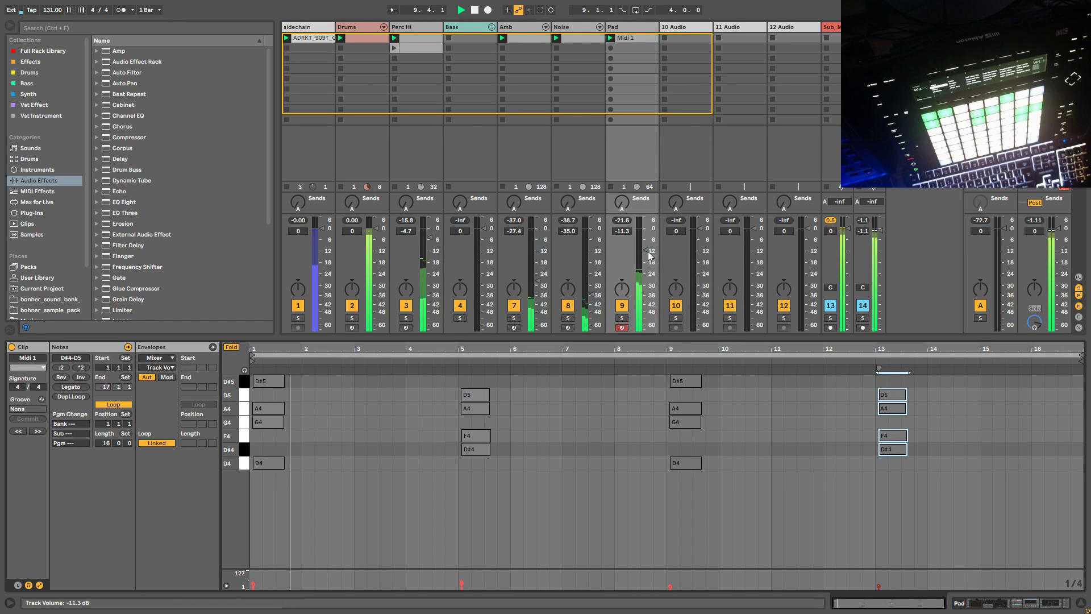
{"action": "left_click_drag", "start_coordinate": [646, 250], "coordinate": [646, 252]}
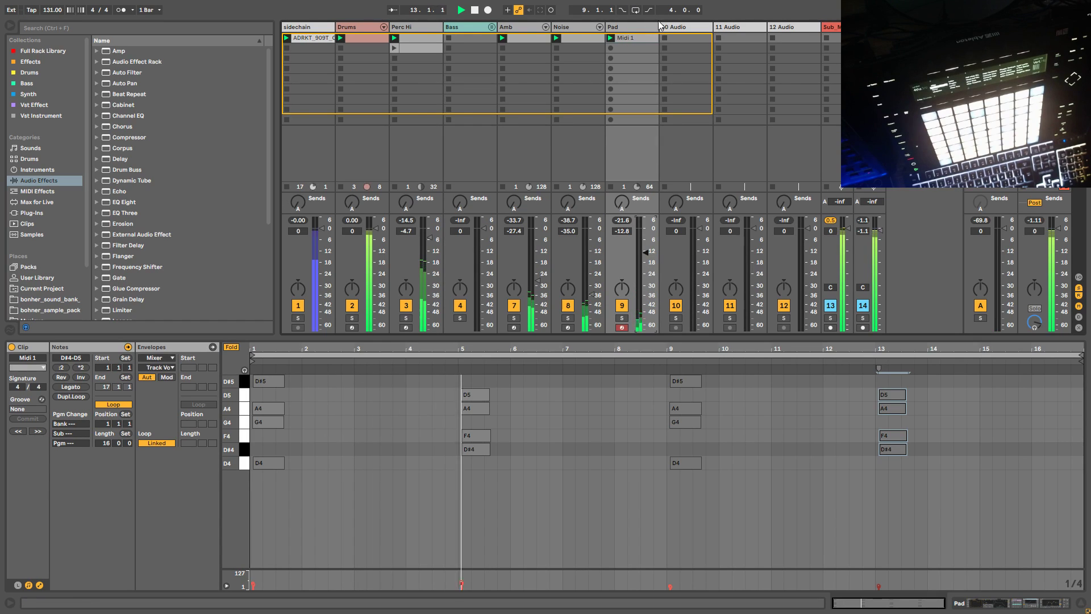
{"action": "left_click", "coordinate": [626, 30]}
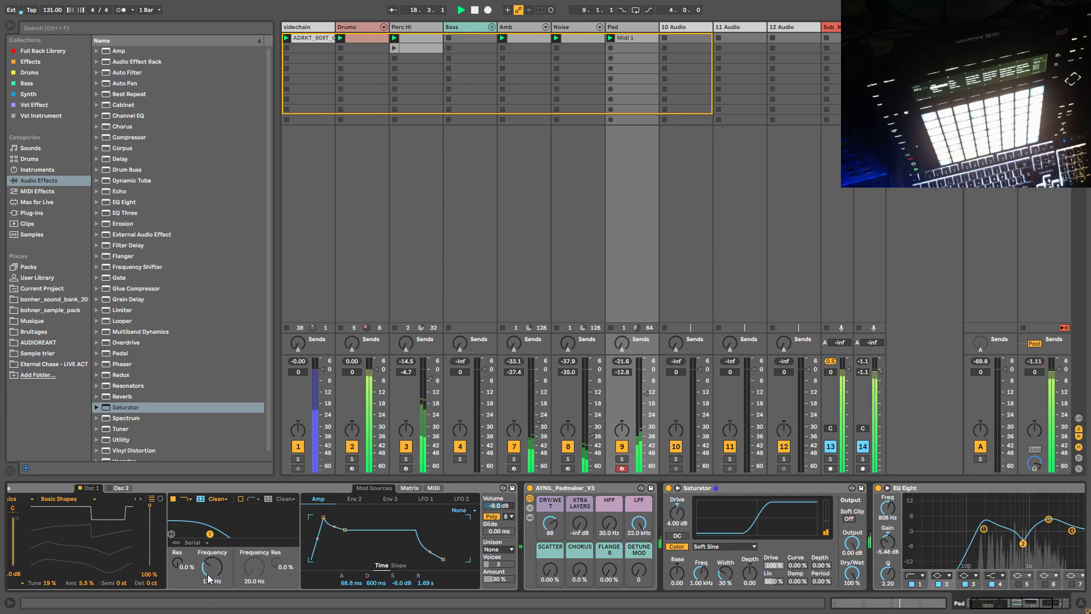
{"action": "key", "text": "space"}
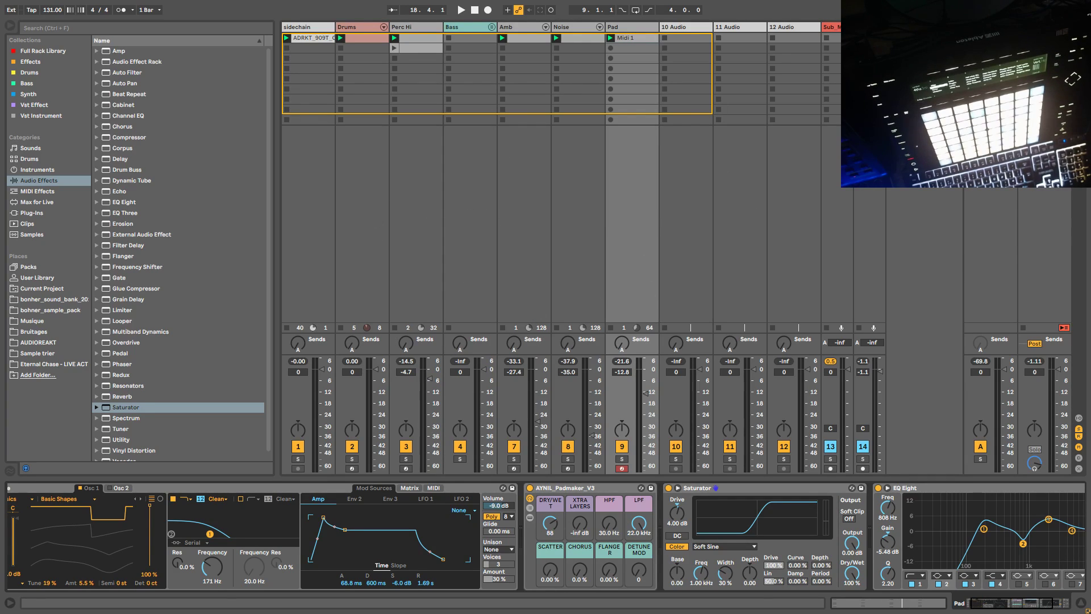
{"action": "key", "text": "Tab"}
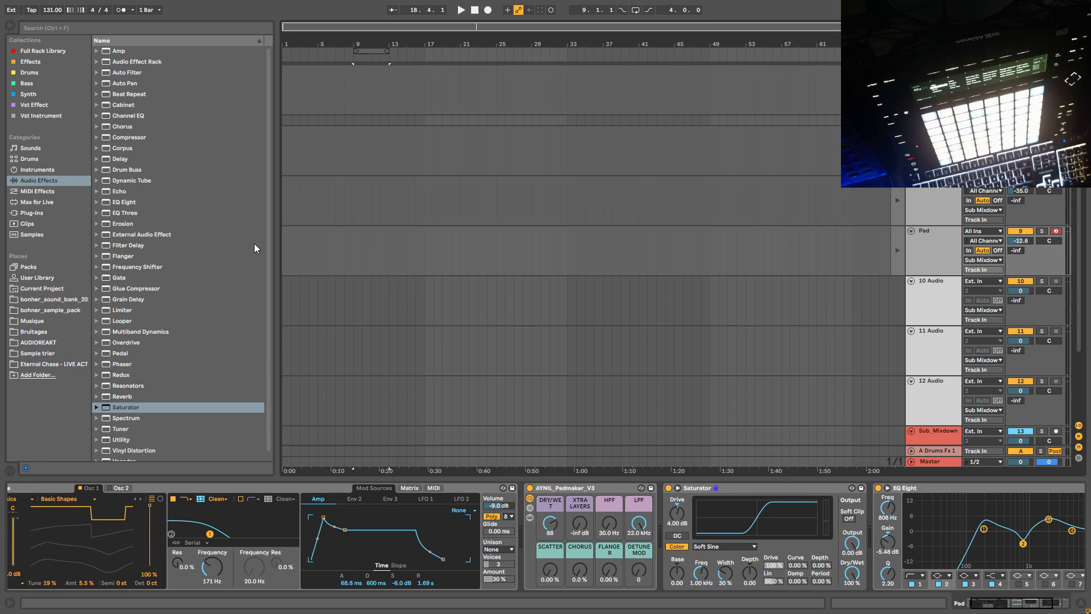
{"action": "key", "text": "Tab"}
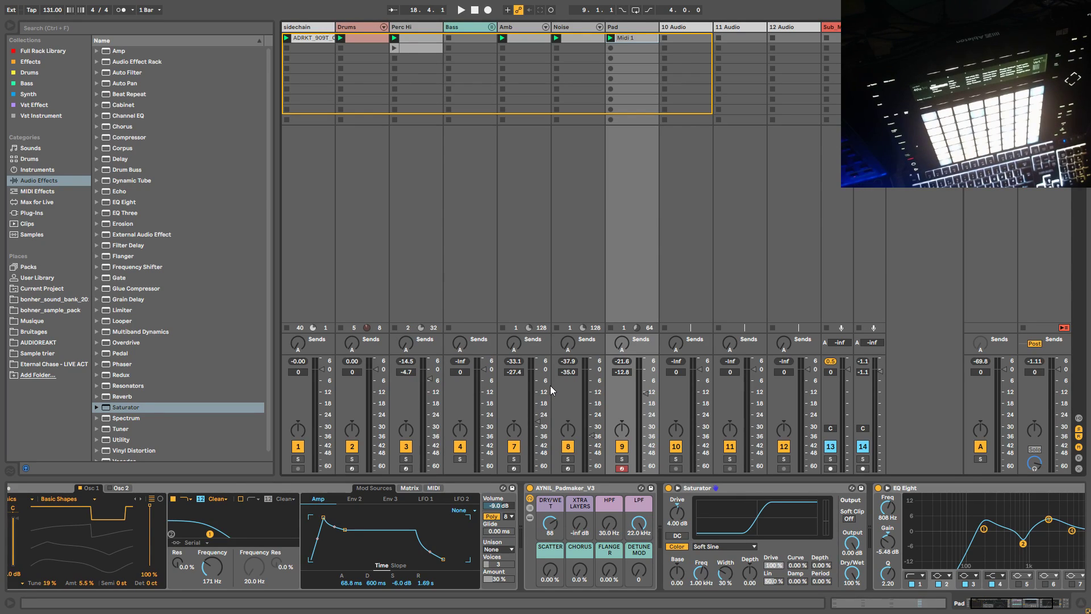
{"action": "key", "text": "space"}
{"action": "key", "text": "space"}
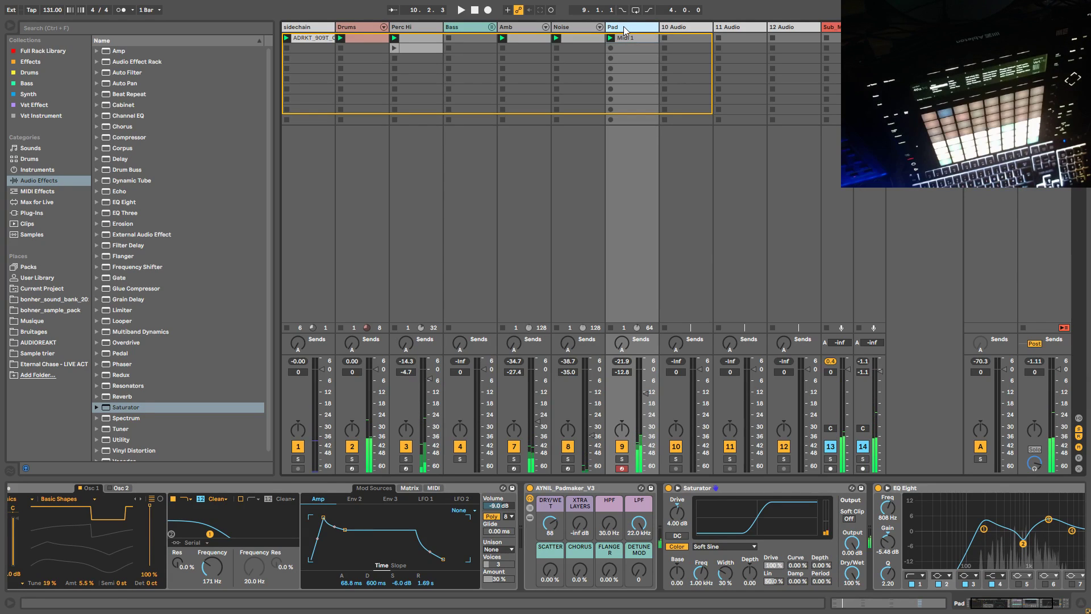
Step: Add a MIDI track after Pad with a Wavetable instrument and set Oscillator 1's wavetable position to 68%
{"action": "key", "text": "ctrl+shift+t"}
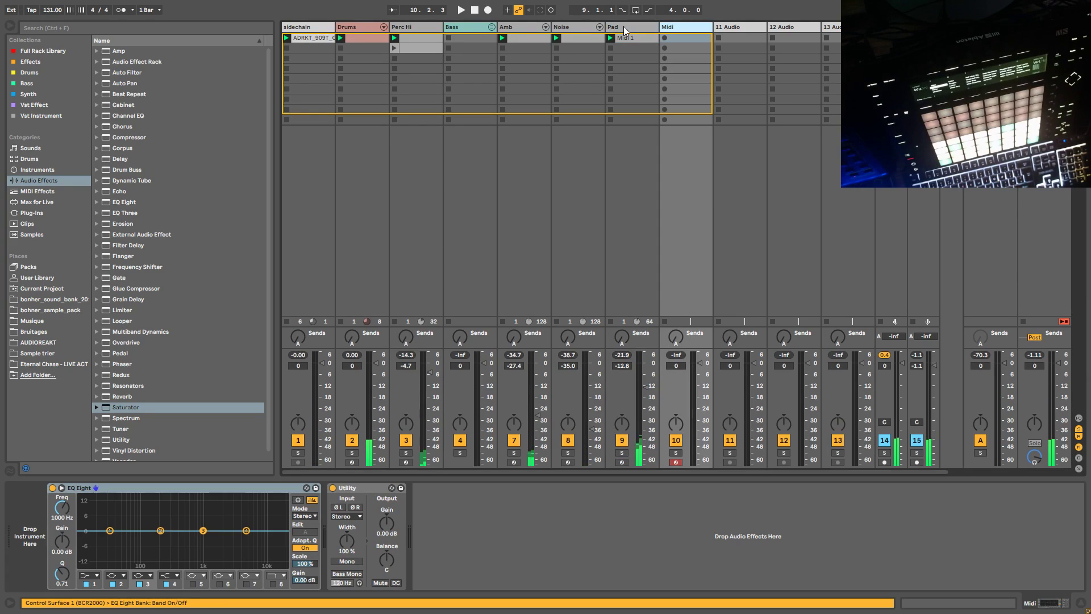
{"action": "left_click", "coordinate": [37, 170]}
{"action": "double_click", "coordinate": [131, 170]}
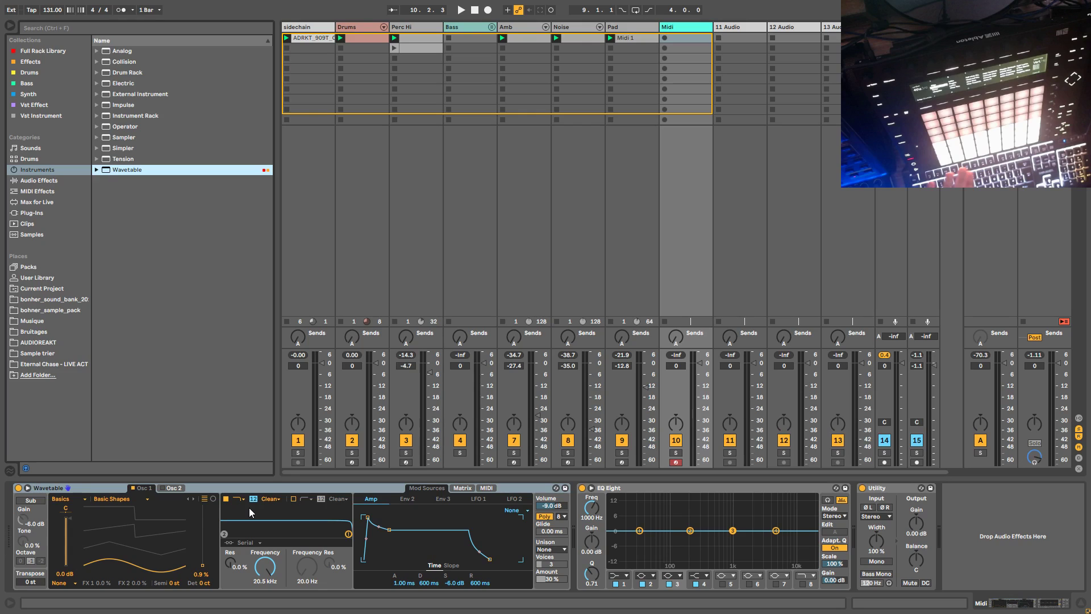
{"action": "left_click_drag", "start_coordinate": [209, 524], "coordinate": [209, 487]}
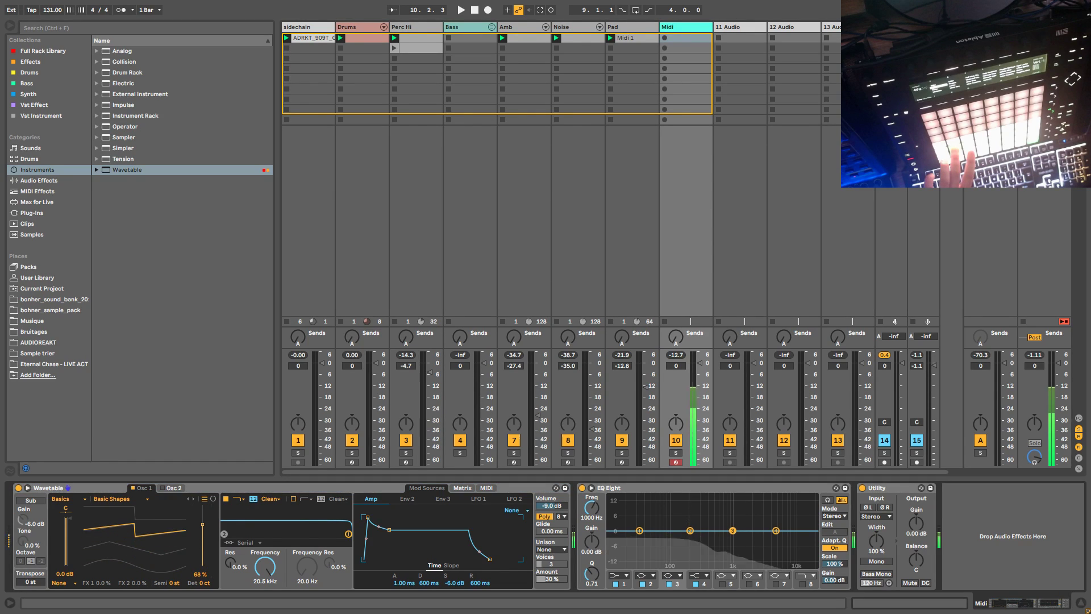
Step: Switch Oscillator 1 to the Complex wavetable category and audition its wavetables up to Dubstep Organ
{"action": "left_click", "coordinate": [67, 498]}
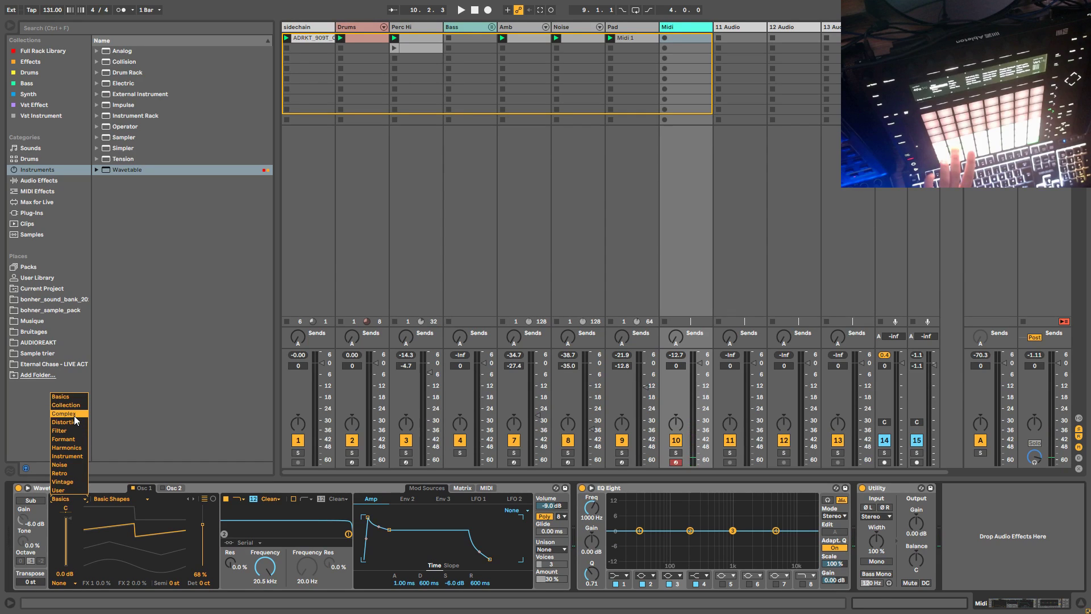
{"action": "left_click", "coordinate": [74, 414]}
{"action": "left_click", "coordinate": [194, 499]}
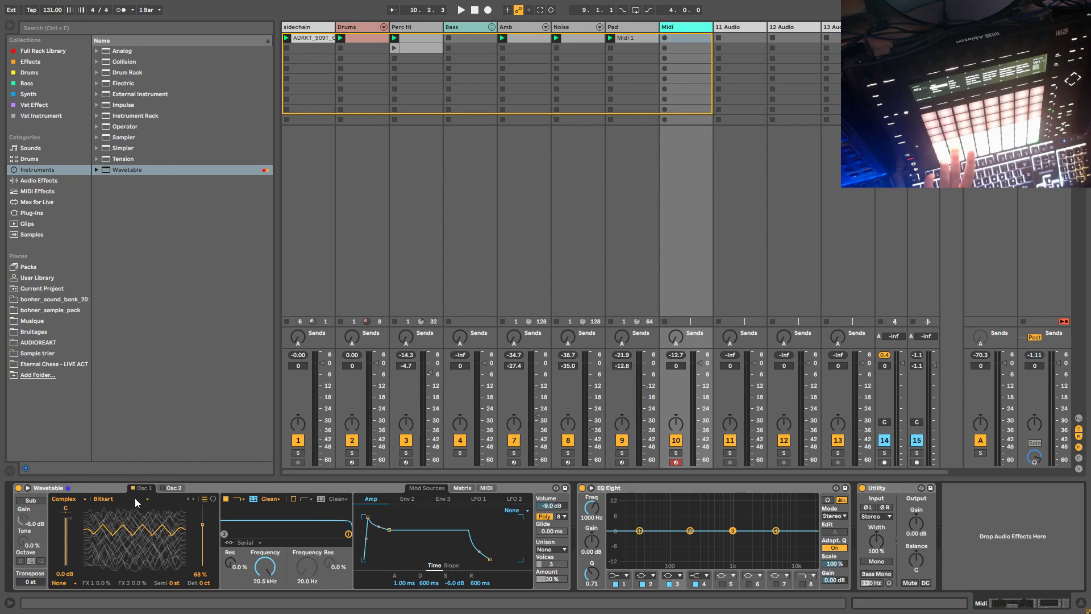
{"action": "left_click", "coordinate": [135, 498]}
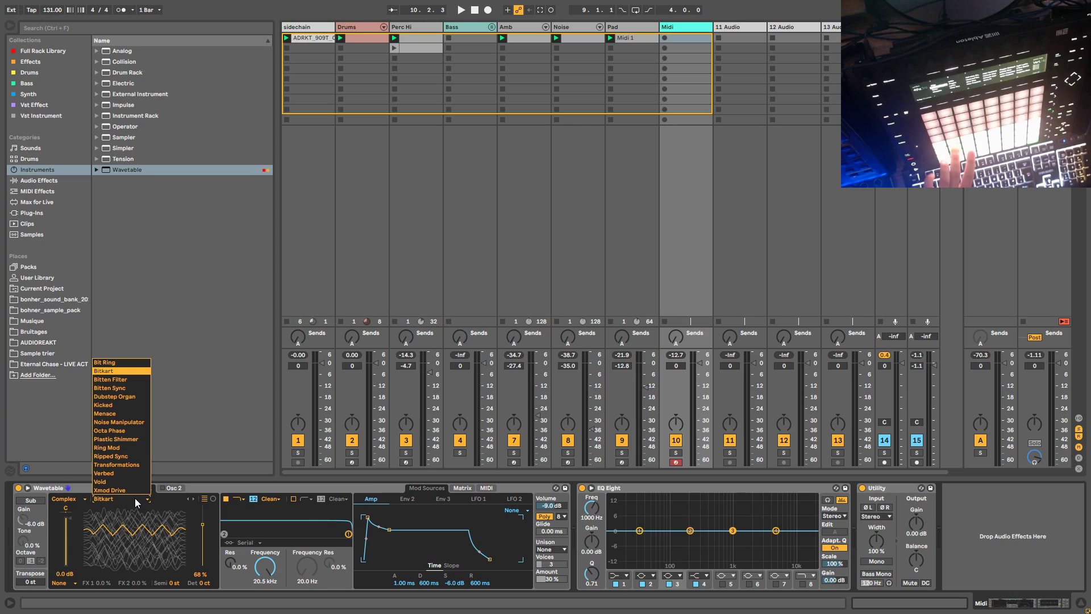
{"action": "left_click", "coordinate": [134, 497]}
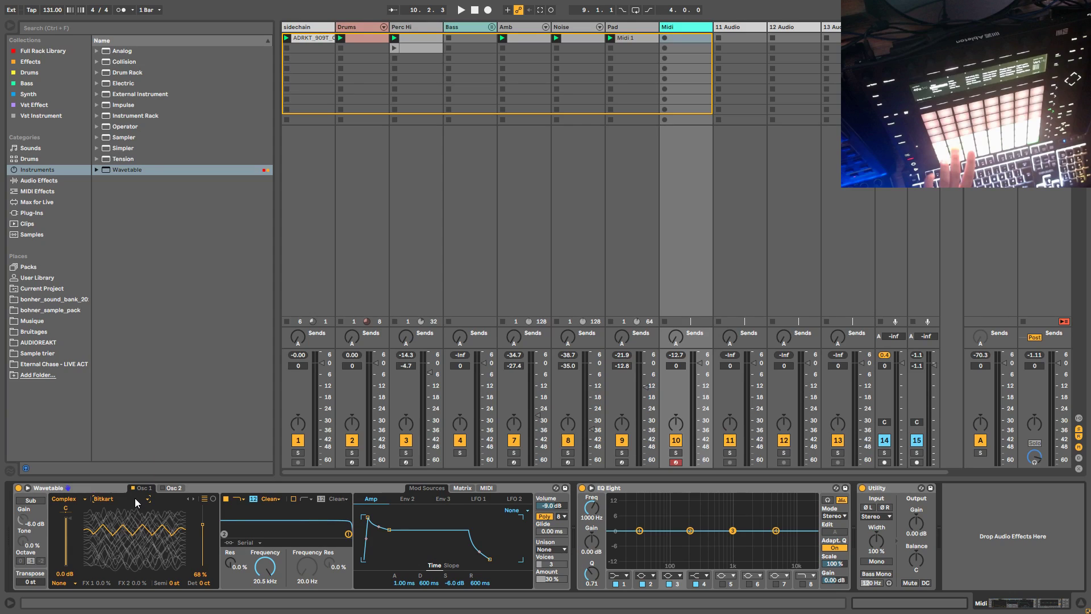
{"action": "left_click", "coordinate": [192, 500]}
{"action": "left_click", "coordinate": [193, 499]}
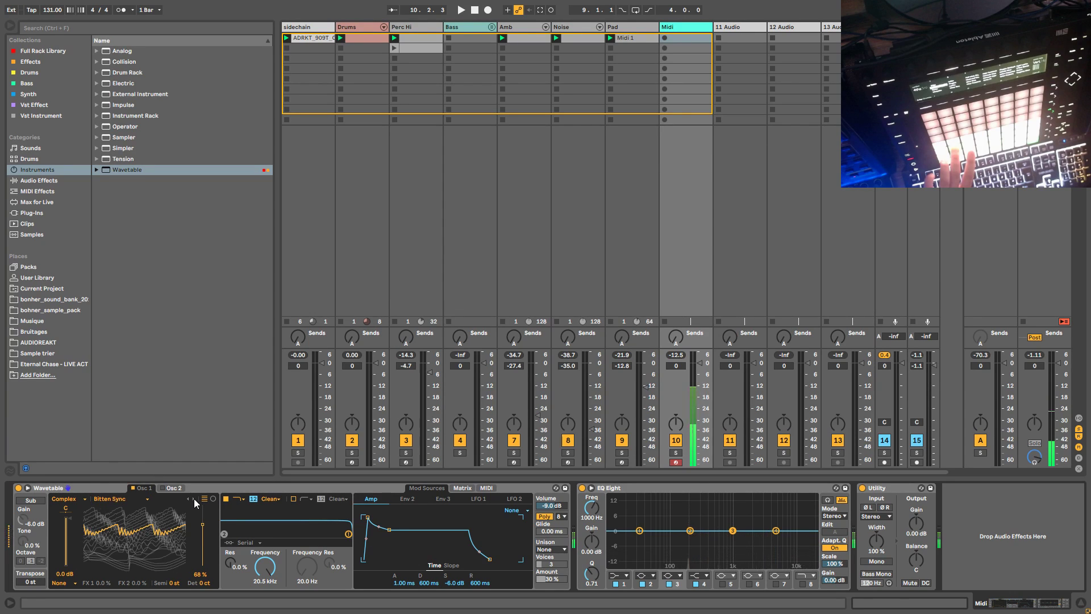
{"action": "left_click", "coordinate": [194, 499]}
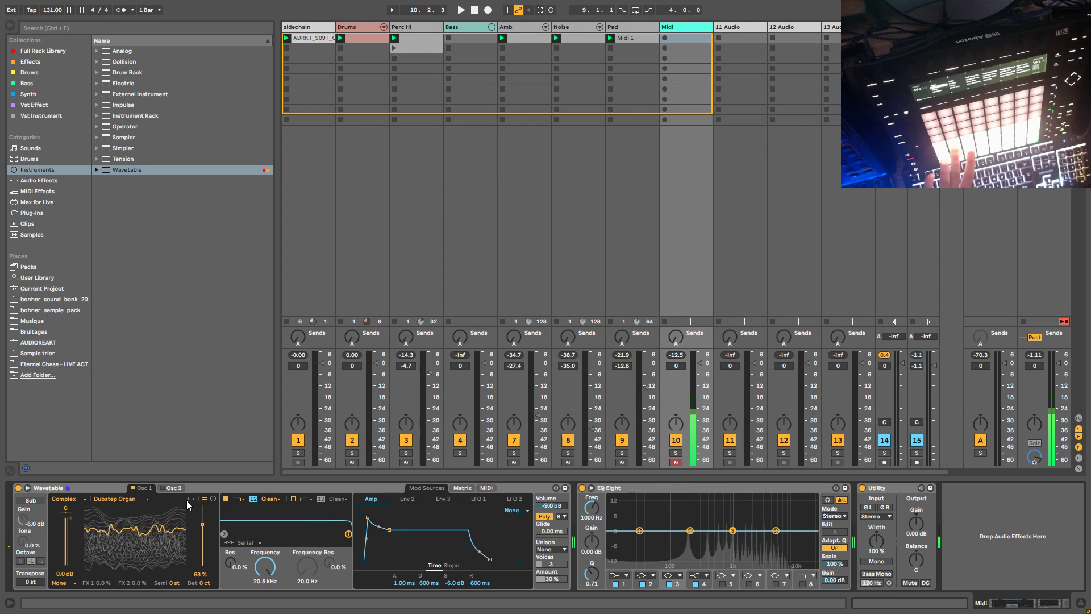
Step: Set Oscillator 1's wavetable position to 33% and change its wavetable to Noise Manipulator
{"action": "mouse_move", "coordinate": [199, 527]}
{"action": "left_mouse_down"}
{"action": "mouse_move", "coordinate": [198, 565]}
{"action": "mouse_move", "coordinate": [198, 547]}
{"action": "left_mouse_up"}
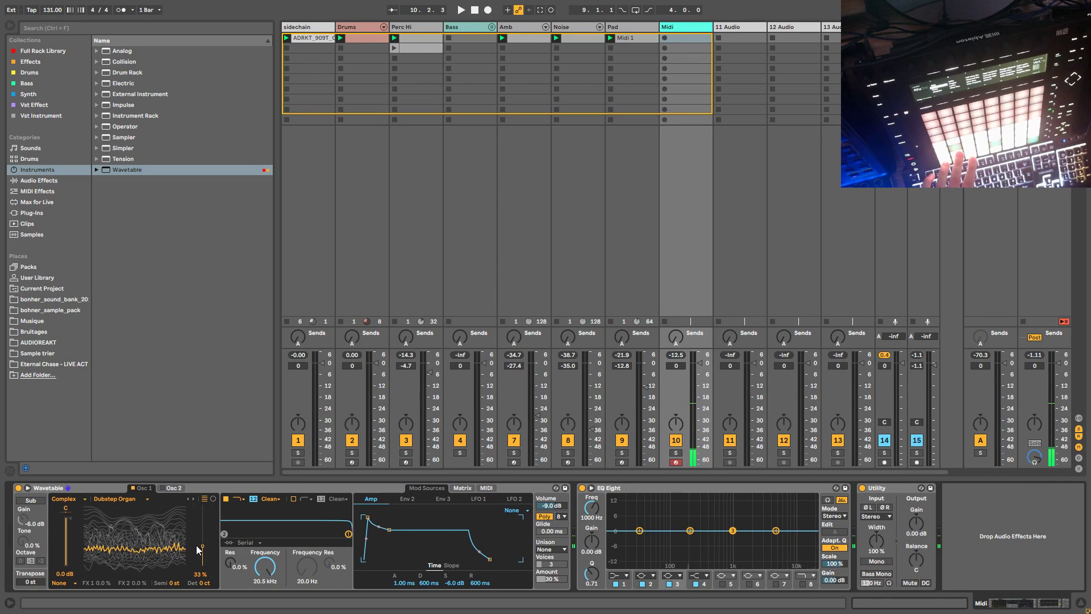
{"action": "left_click", "coordinate": [195, 499]}
{"action": "left_click", "coordinate": [194, 499]}
{"action": "left_click", "coordinate": [194, 499]}
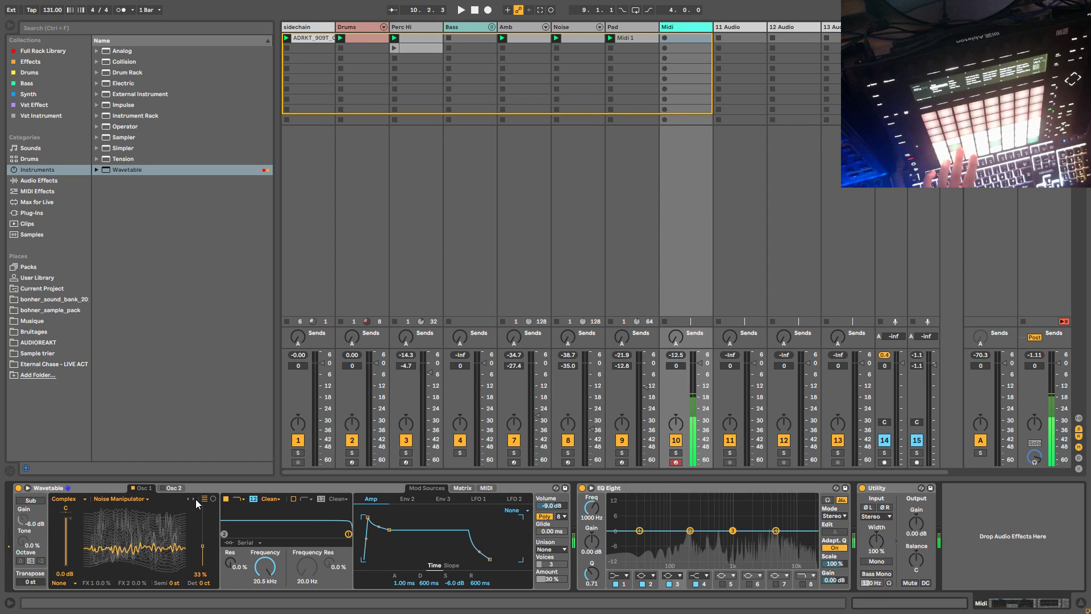
Step: Give Wavetable a plucky amp envelope with 0 ms attack, no sustain and 365 ms release, and let it modulate Osc 1 Pos by 53
{"action": "left_click_drag", "start_coordinate": [203, 552], "coordinate": [203, 551]}
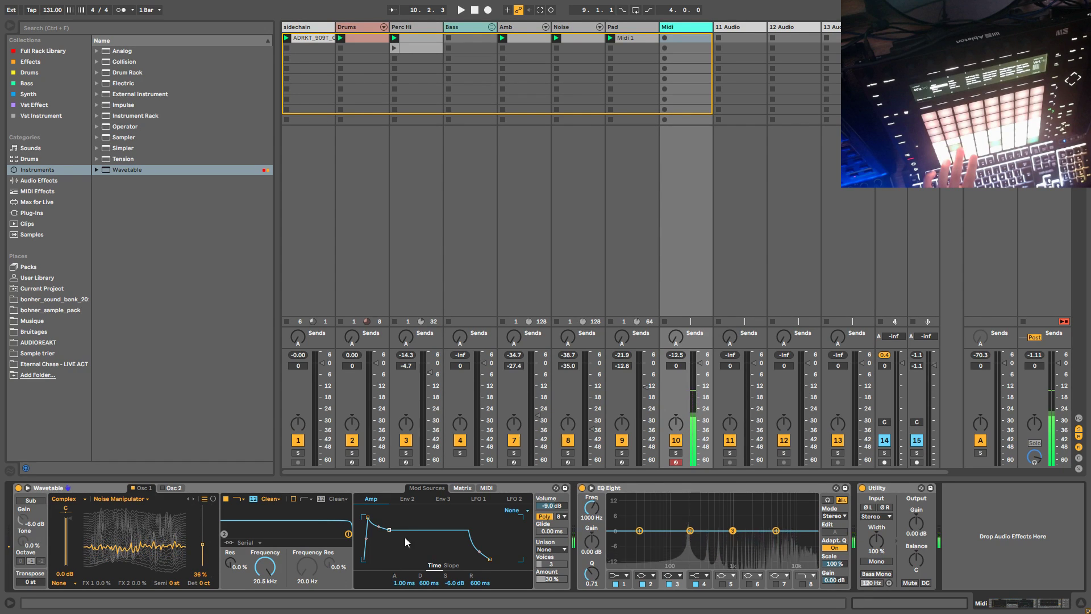
{"action": "left_click_drag", "start_coordinate": [454, 582], "coordinate": [429, 600]}
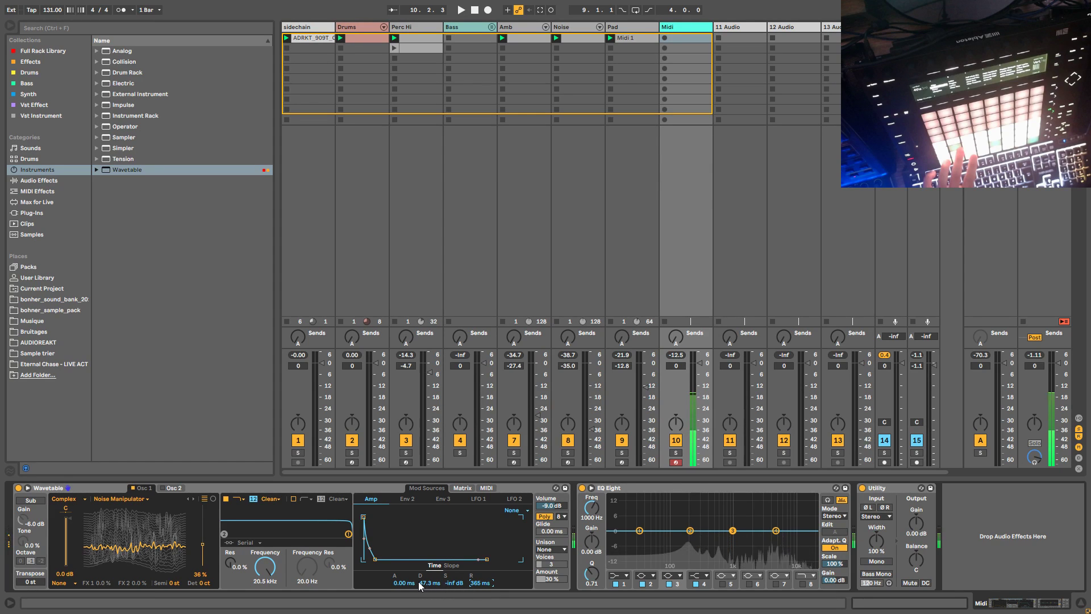
{"action": "left_click", "coordinate": [463, 489]}
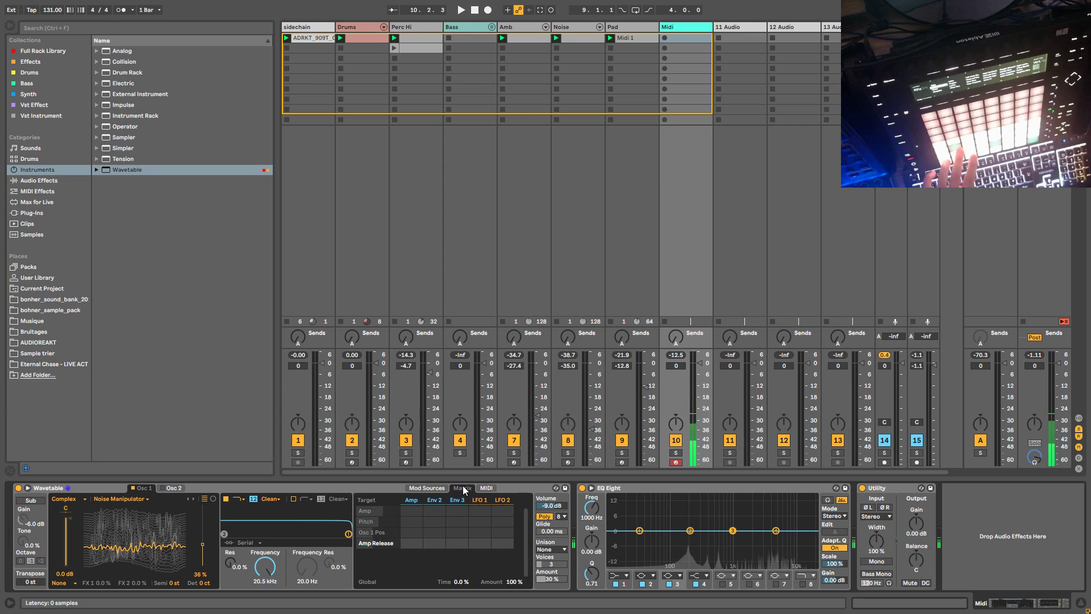
{"action": "left_click", "coordinate": [202, 547]}
{"action": "left_click_drag", "start_coordinate": [412, 531], "coordinate": [412, 502]}
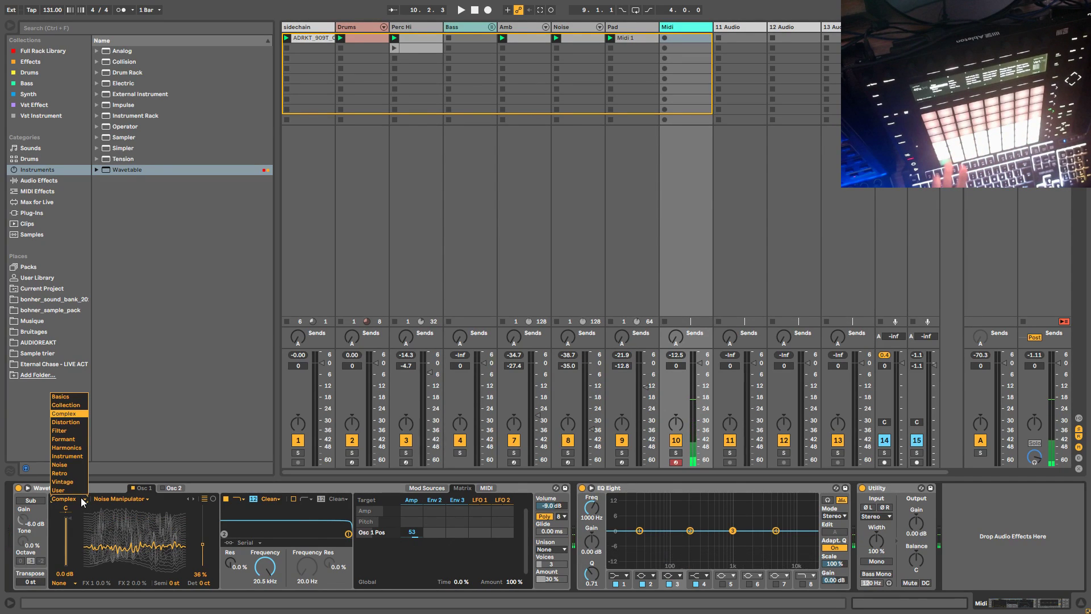
Step: Switch Wavetable's oscillator 1 to the FOF wavetable in the Formant category
{"action": "left_click", "coordinate": [72, 441]}
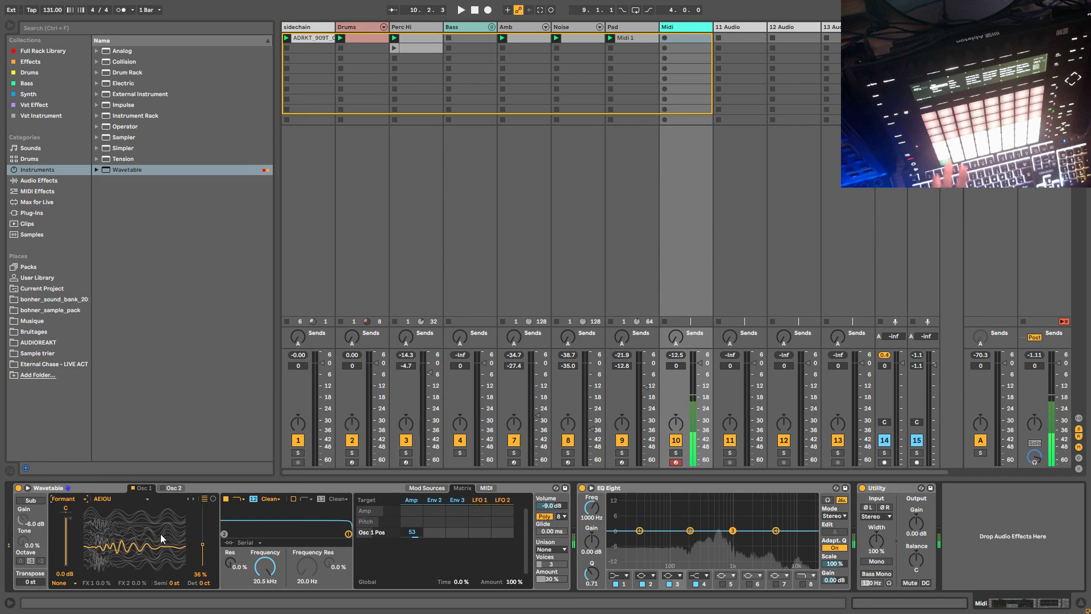
{"action": "left_click", "coordinate": [192, 499]}
{"action": "left_click", "coordinate": [193, 498]}
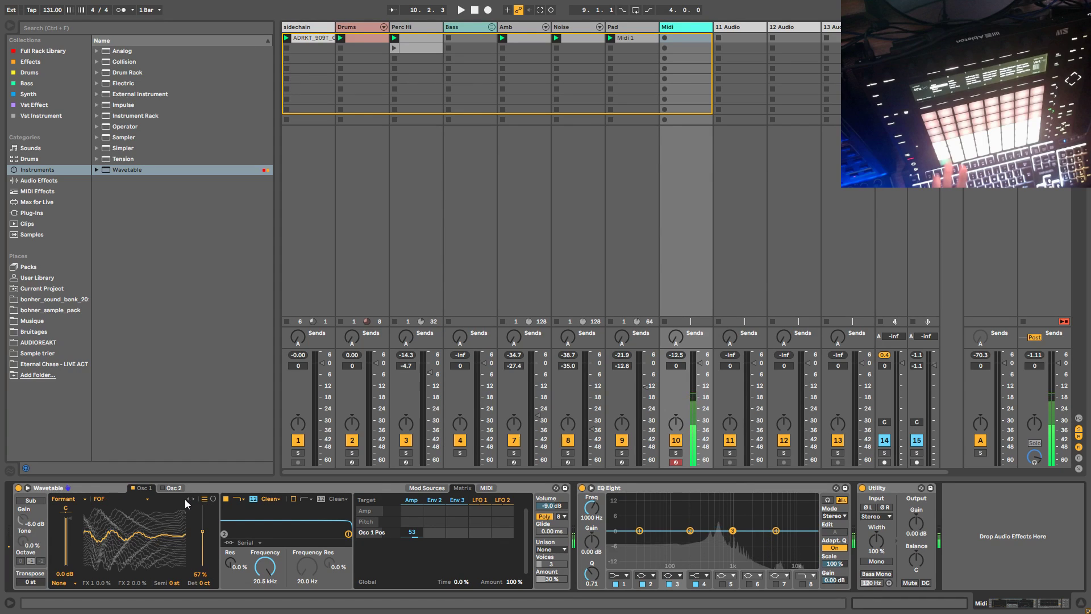
{"action": "left_click", "coordinate": [111, 499]}
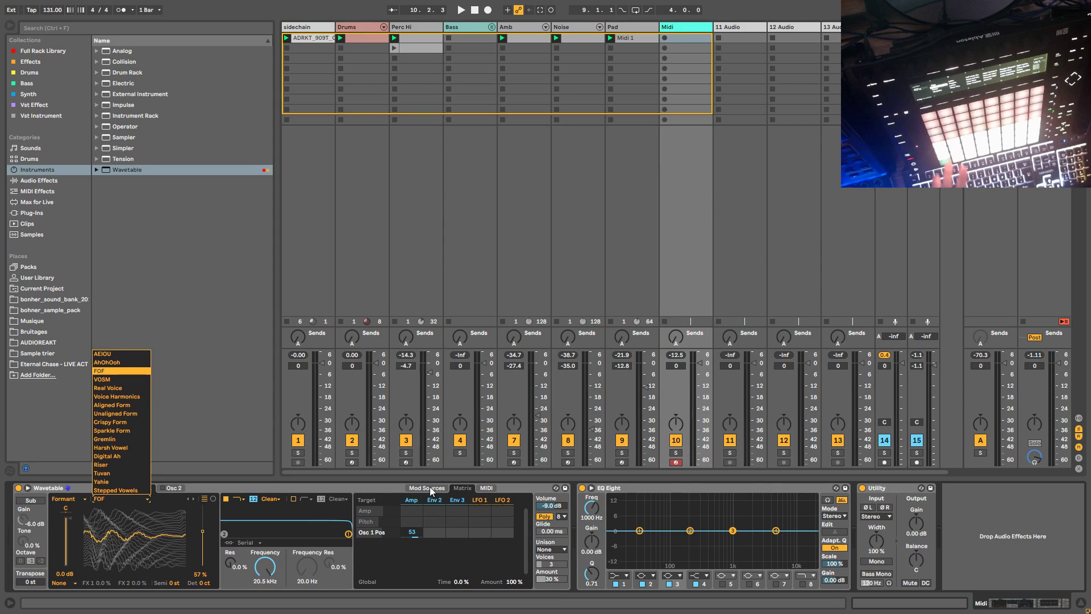
{"action": "left_click", "coordinate": [556, 492]}
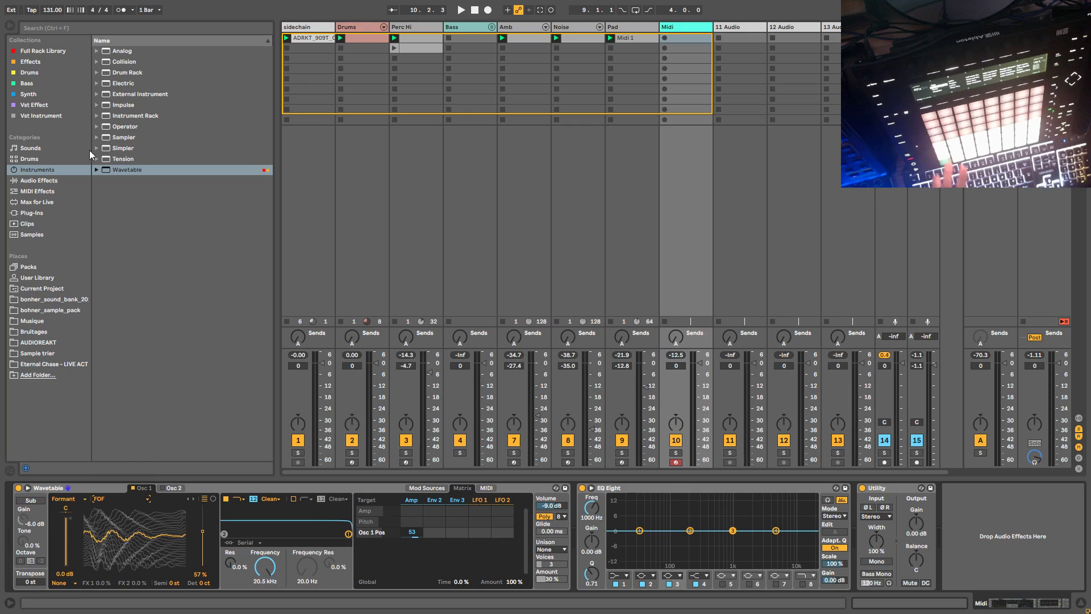
Step: Replace Wavetable on the Midi track with Collision and set Resonator 1 to Membrane after trying Marimba
{"action": "left_click", "coordinate": [126, 62]}
{"action": "left_click_drag", "start_coordinate": [126, 62], "coordinate": [415, 585]}
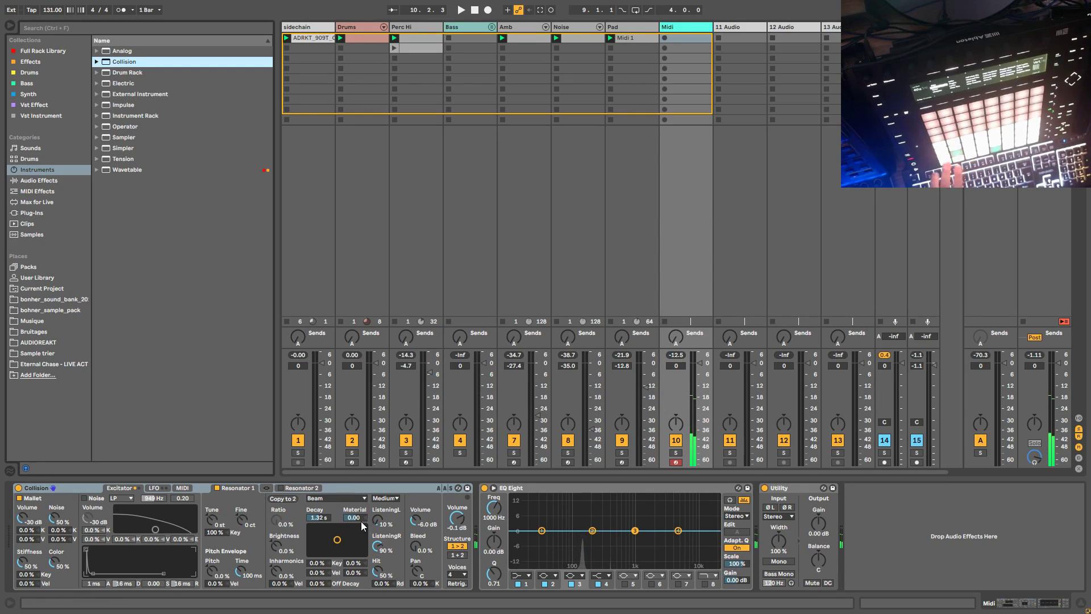
{"action": "left_click", "coordinate": [335, 498]}
{"action": "left_click", "coordinate": [336, 514]}
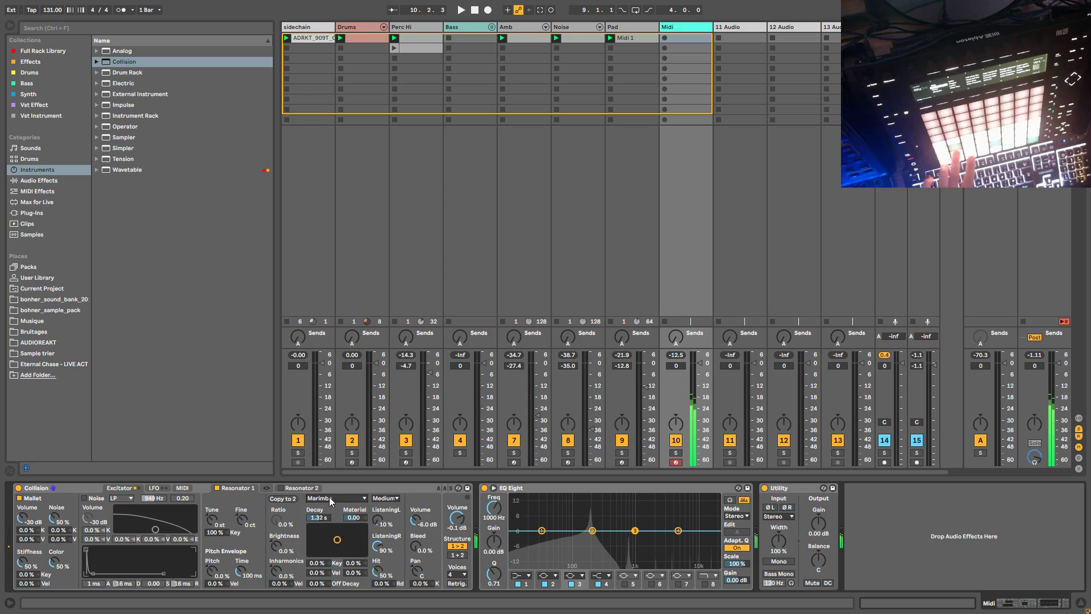
{"action": "left_click", "coordinate": [332, 496]}
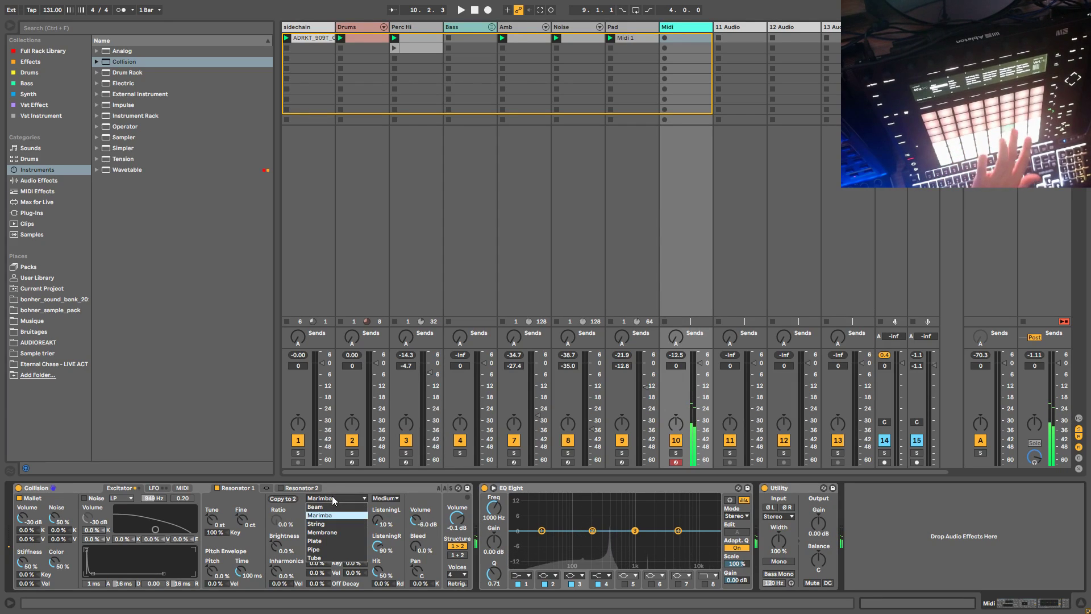
{"action": "left_click", "coordinate": [330, 532]}
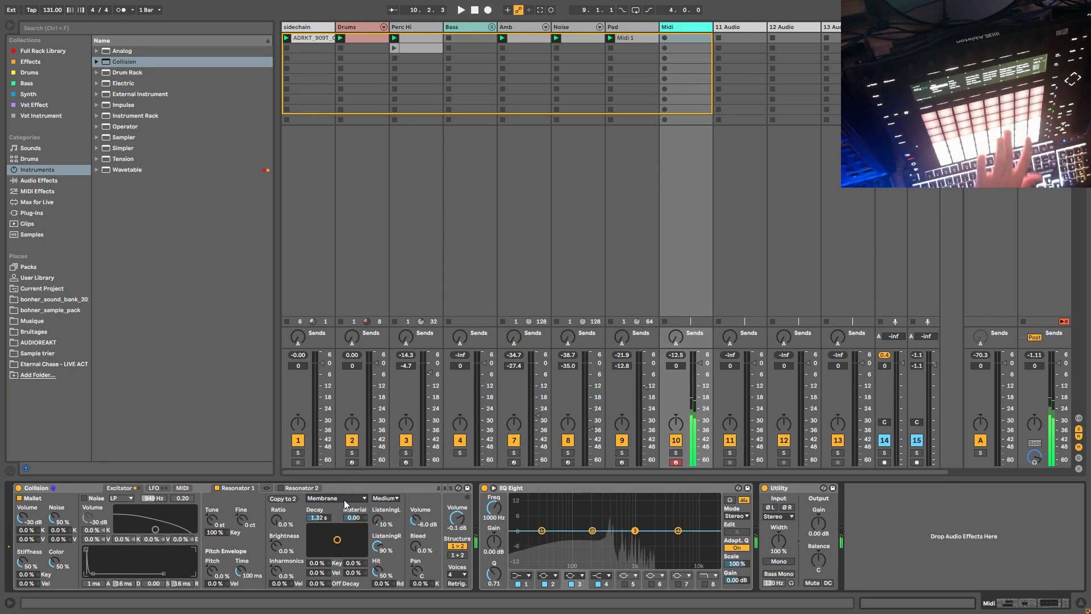
Step: Audition the Plate, Pipe and Tube types on Collision's Resonator 1, ending back on Membrane
{"action": "left_click", "coordinate": [343, 500]}
{"action": "left_click", "coordinate": [334, 540]}
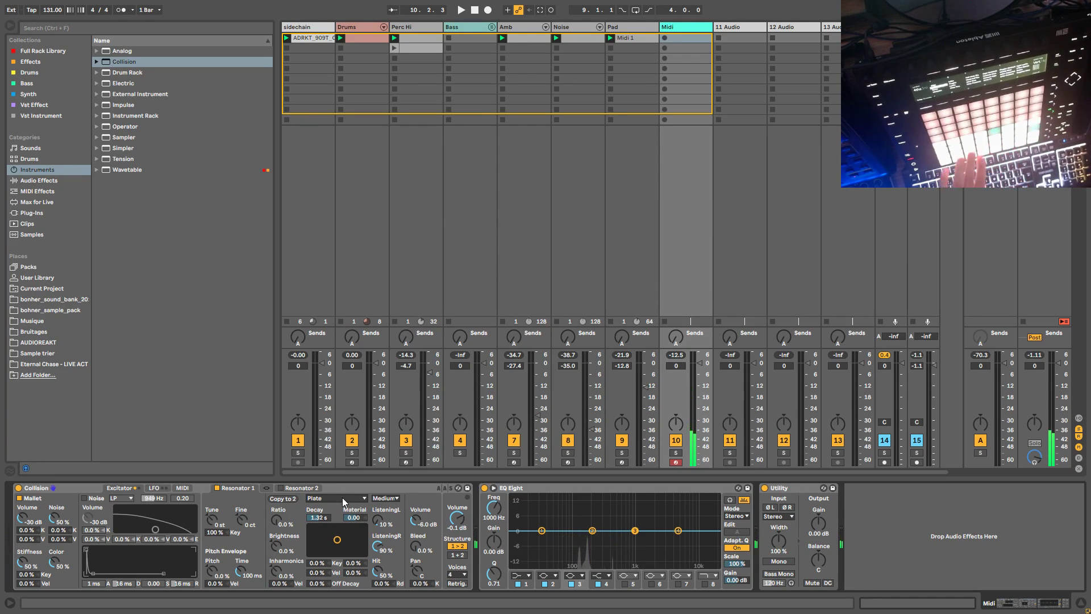
{"action": "left_click", "coordinate": [342, 497]}
{"action": "left_click", "coordinate": [329, 549]}
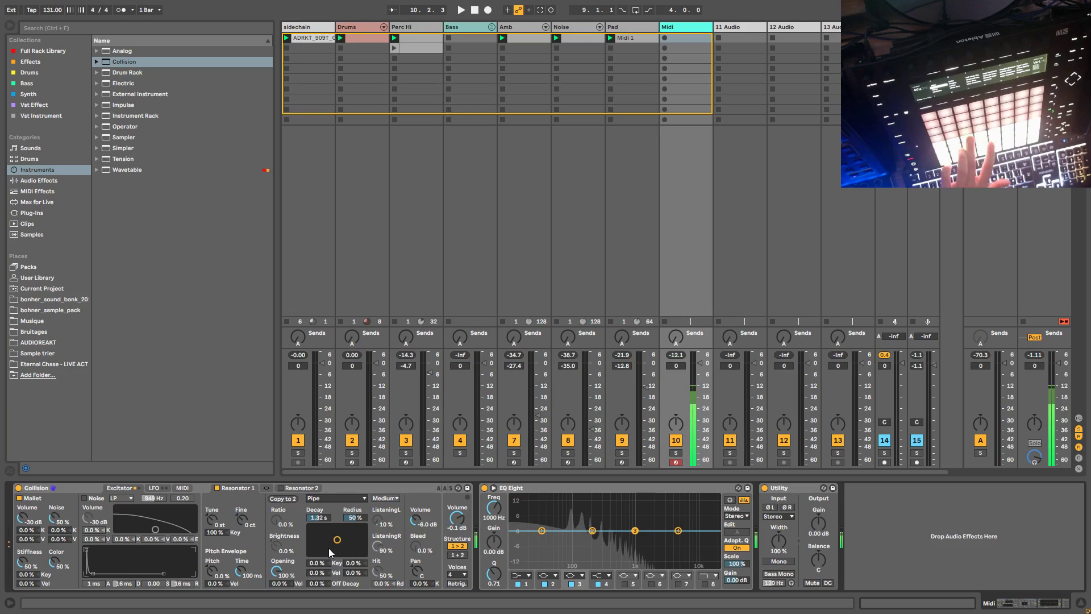
{"action": "left_click", "coordinate": [346, 497]}
{"action": "left_click", "coordinate": [331, 557]}
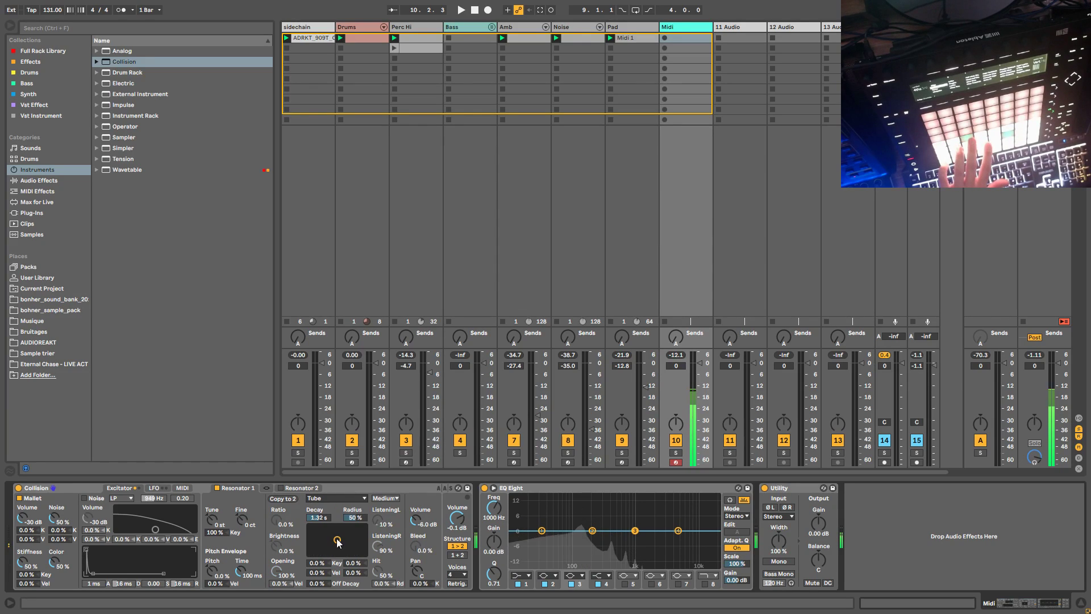
{"action": "left_click", "coordinate": [336, 499]}
{"action": "left_click", "coordinate": [330, 533]}
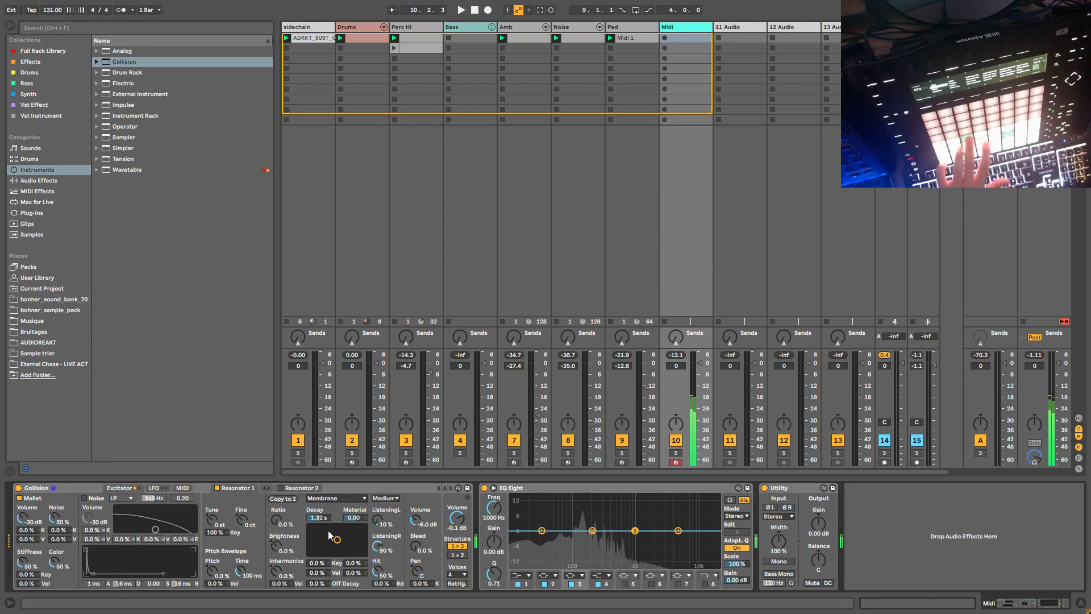
Step: Set Resonator 1's quality to Few, with a decay of about 1.01 s and material of about -6.38
{"action": "left_click_drag", "start_coordinate": [336, 528], "coordinate": [333, 531]}
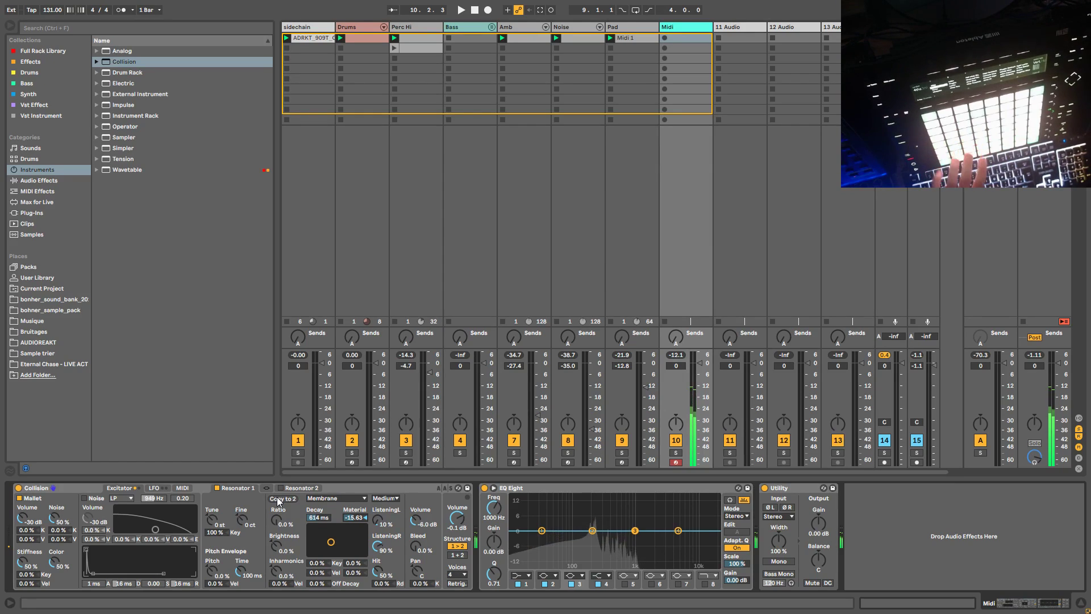
{"action": "left_click", "coordinate": [377, 499]}
{"action": "left_click", "coordinate": [387, 507]}
{"action": "left_click_drag", "start_coordinate": [333, 553], "coordinate": [335, 541]}
Step: Compare the String and Plate resonator types, return to Membrane and shorten the decay to about 716 ms
{"action": "left_click", "coordinate": [335, 498]}
{"action": "left_click", "coordinate": [331, 524]}
{"action": "left_click", "coordinate": [330, 498]}
{"action": "left_click", "coordinate": [316, 540]}
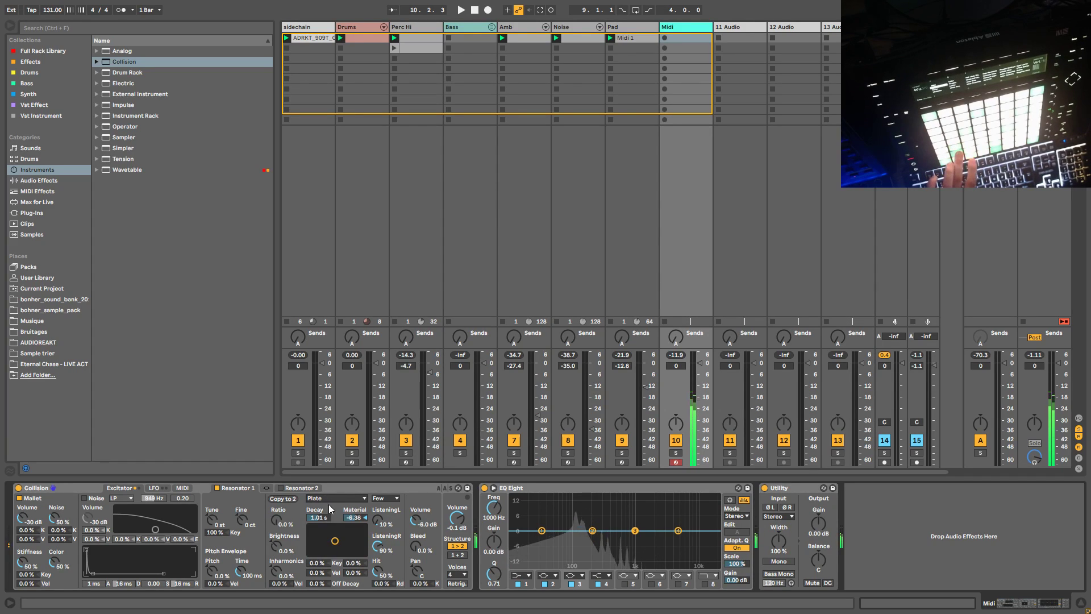
{"action": "left_click", "coordinate": [334, 499]}
{"action": "left_click", "coordinate": [322, 533]}
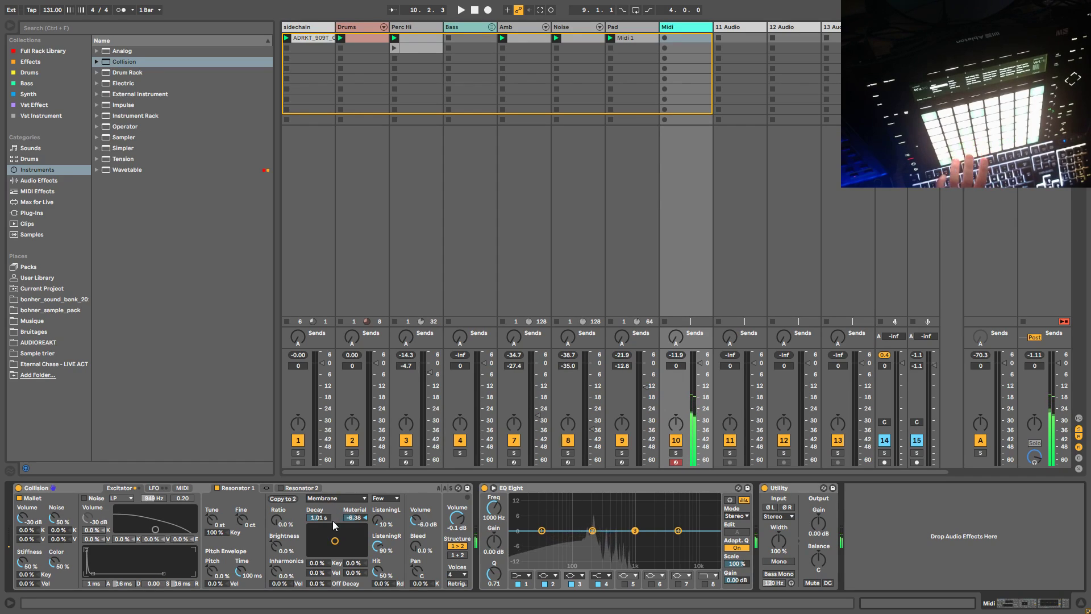
{"action": "left_click_drag", "start_coordinate": [334, 540], "coordinate": [332, 541]}
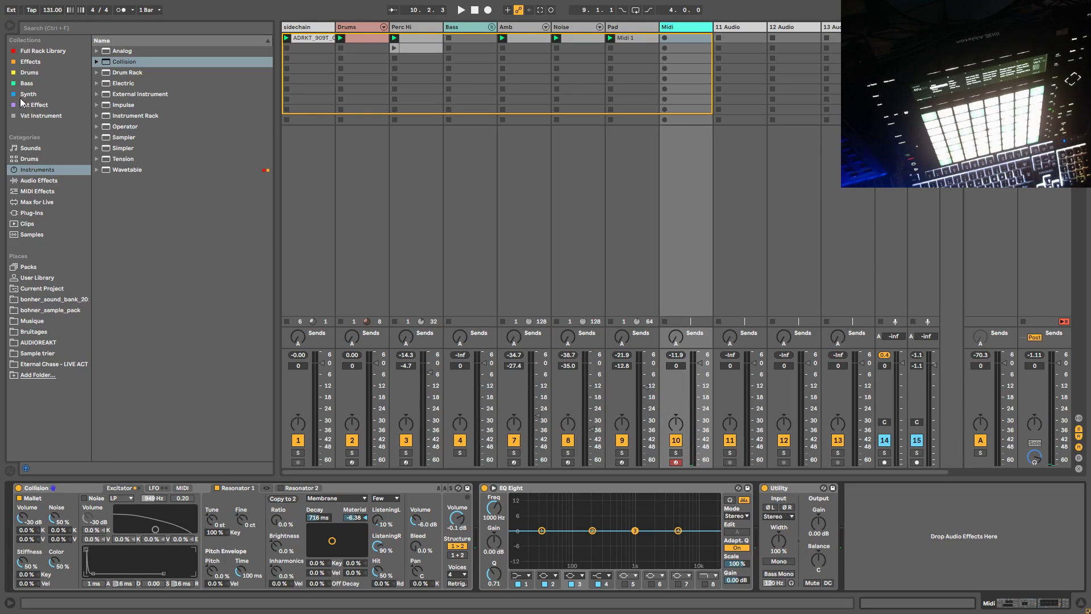
Step: Add Echo and Reverb to the Midi track, and insert a Saturator with 5.63 dB drive directly after Collision
{"action": "left_click", "coordinate": [37, 181]}
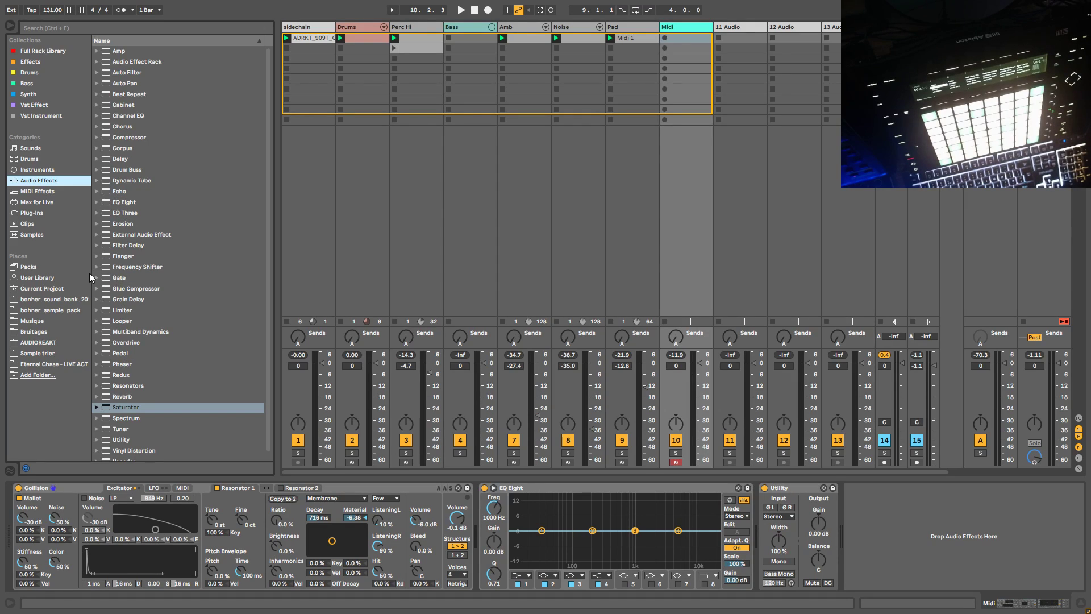
{"action": "double_click", "coordinate": [118, 192]}
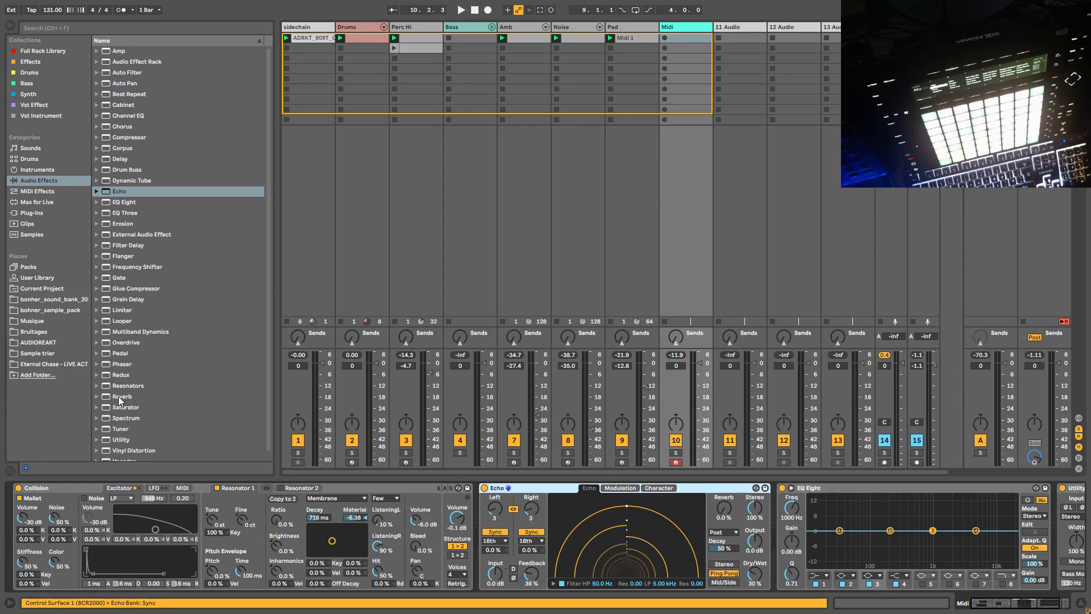
{"action": "double_click", "coordinate": [118, 397]}
{"action": "left_click", "coordinate": [123, 409]}
{"action": "left_click_drag", "start_coordinate": [123, 408], "coordinate": [496, 524]}
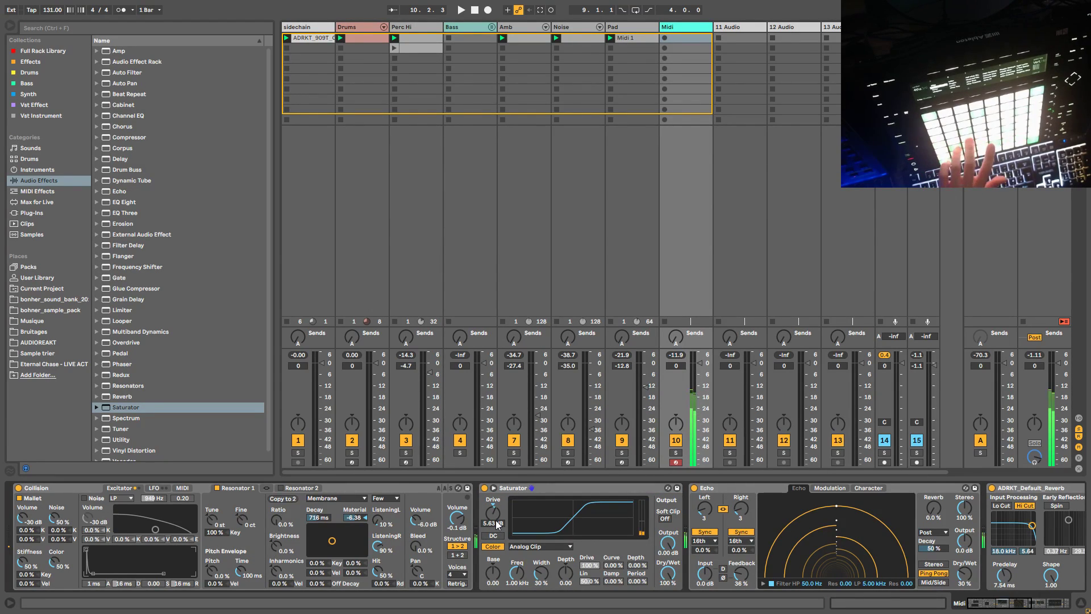
Step: Solo the Midi track and restart playback of the set
{"action": "left_click", "coordinate": [676, 453]}
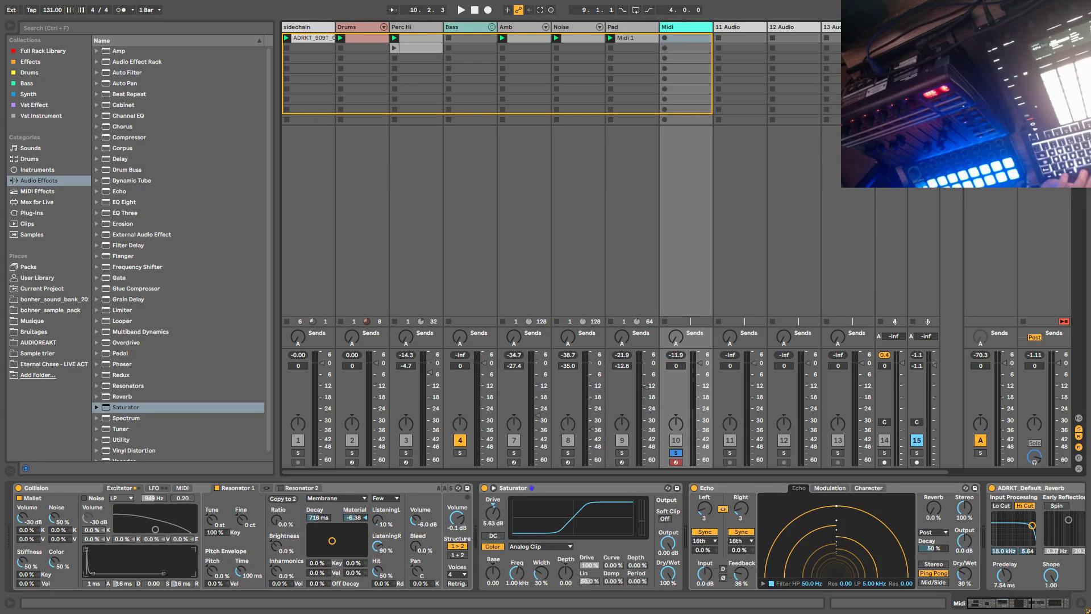
{"action": "key", "text": "space"}
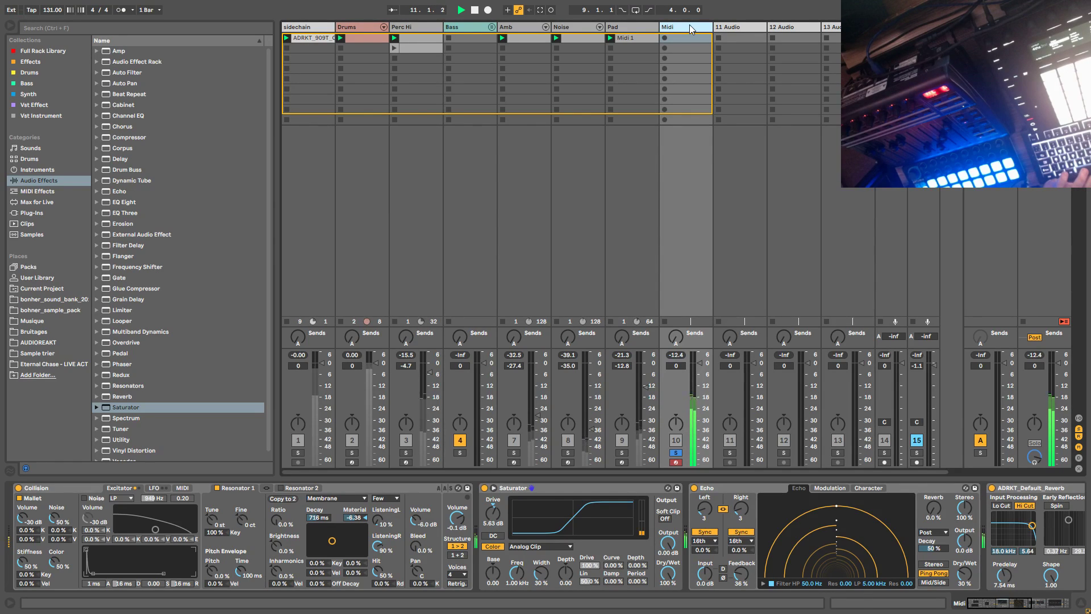
{"action": "key", "text": "space"}
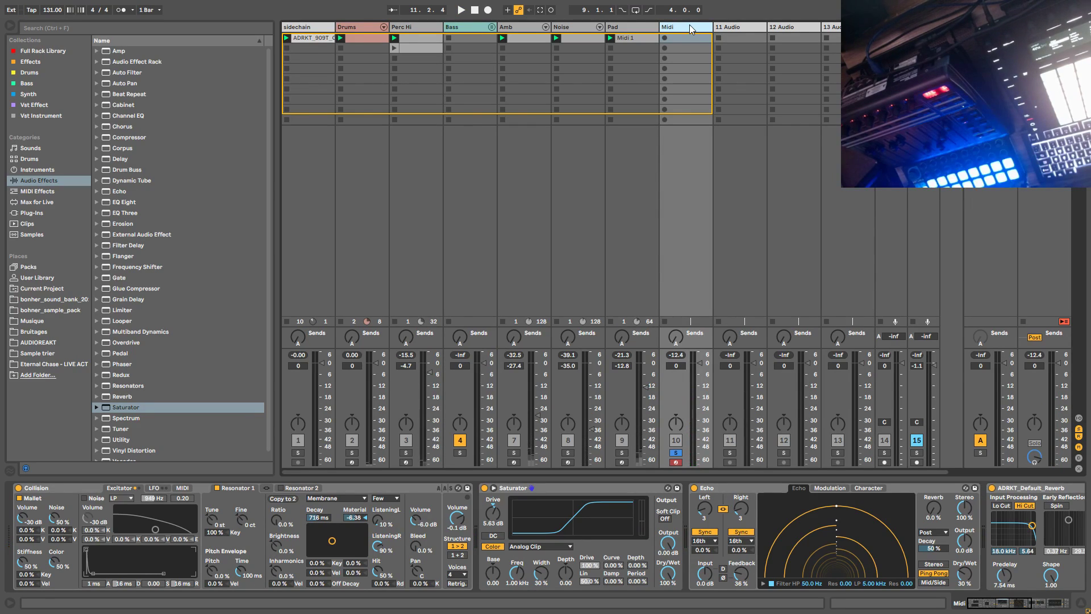
{"action": "key", "text": "space"}
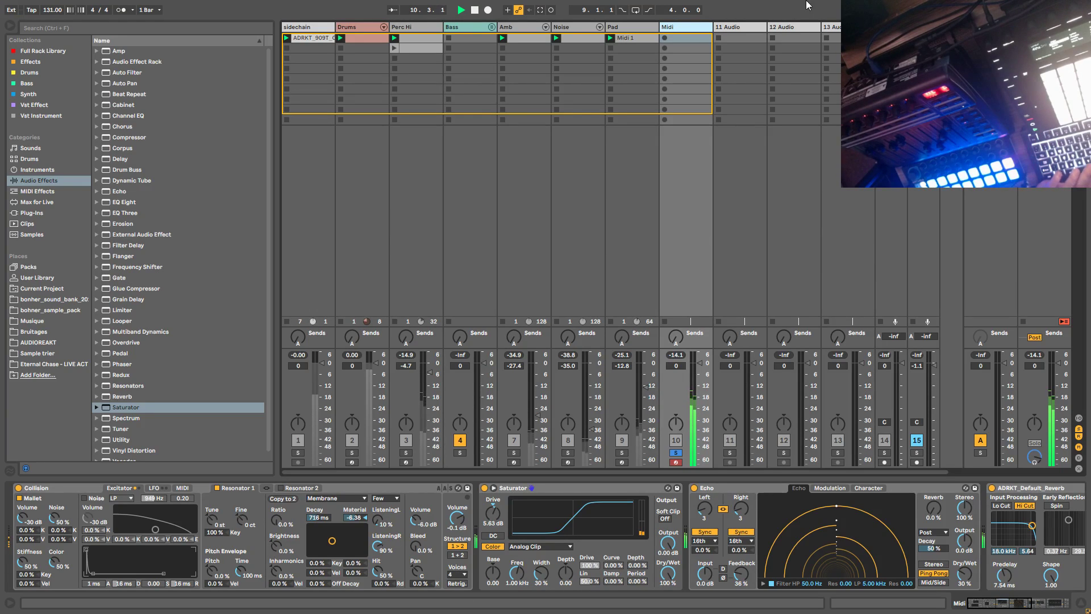
Step: Create an empty clip in the Midi track's first slot and set Resonator 1's decay to about 835 ms and material to about -7.81
{"action": "double_click", "coordinate": [683, 37]}
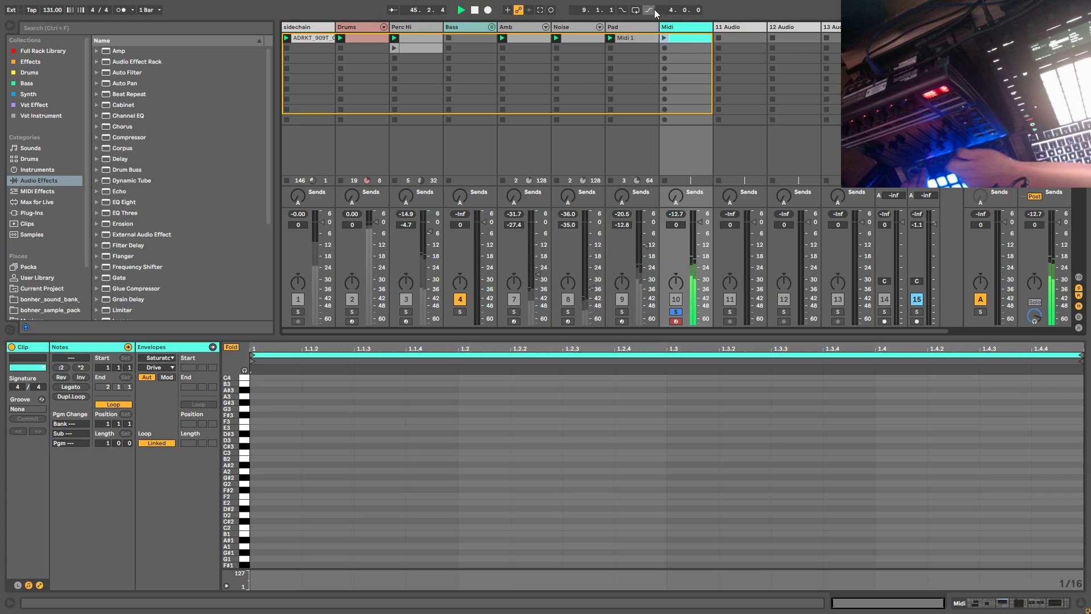
{"action": "left_click", "coordinate": [678, 26]}
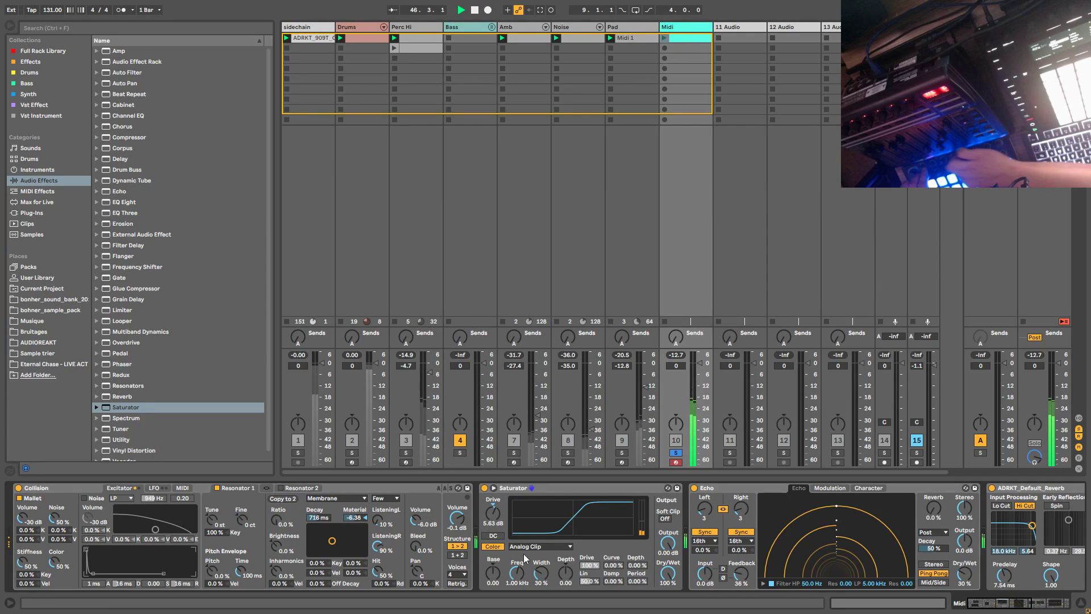
{"action": "left_click_drag", "start_coordinate": [353, 518], "coordinate": [323, 509]}
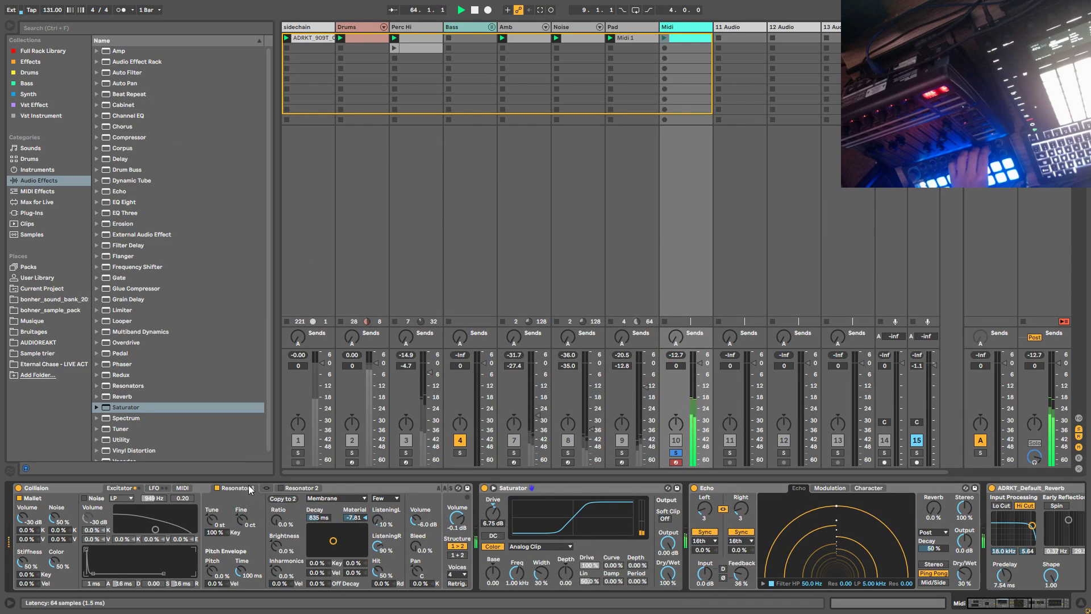
Step: Audition String, Plate, Pipe and Tube on Resonator 1 during playback, ending back on Membrane
{"action": "left_click", "coordinate": [341, 498]}
{"action": "left_click", "coordinate": [333, 524]}
{"action": "left_click", "coordinate": [332, 499]}
{"action": "left_click", "coordinate": [329, 533]}
{"action": "left_click", "coordinate": [328, 500]}
{"action": "left_click", "coordinate": [324, 541]}
{"action": "left_click", "coordinate": [333, 499]}
{"action": "left_click", "coordinate": [328, 547]}
{"action": "left_click", "coordinate": [331, 498]}
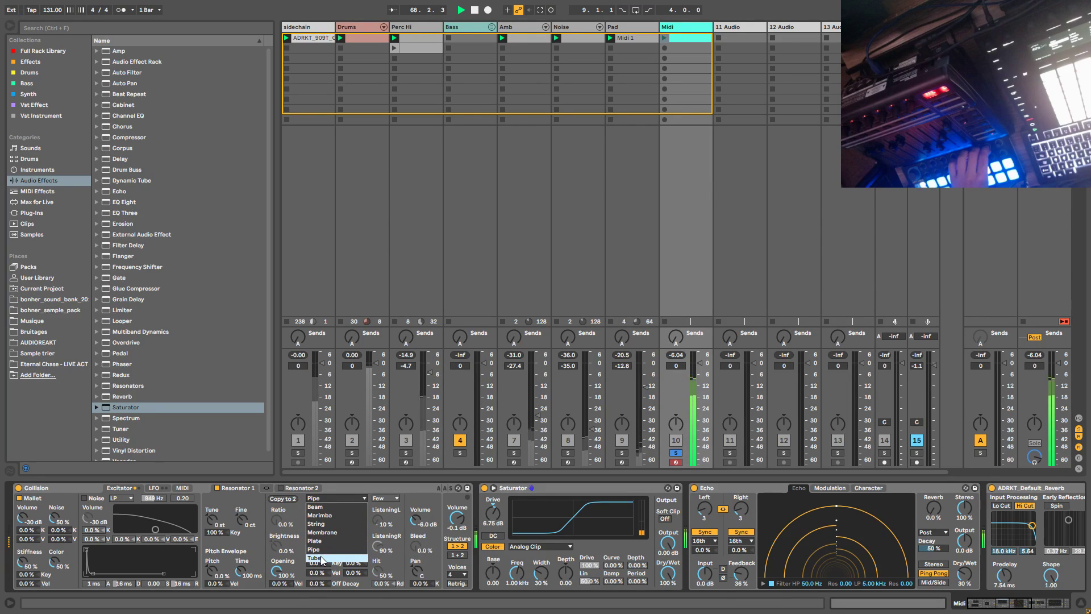
{"action": "left_click", "coordinate": [324, 557]}
{"action": "left_click", "coordinate": [326, 495]}
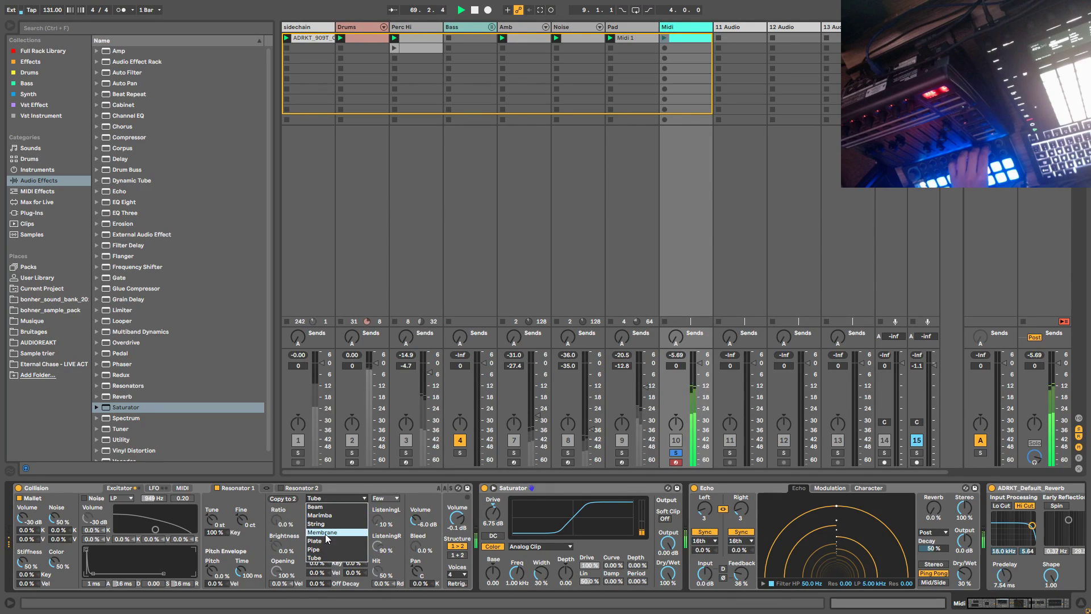
{"action": "left_click", "coordinate": [325, 534]}
Step: Try other resonator quality settings up to Full and return to Few
{"action": "left_click", "coordinate": [390, 498]}
{"action": "left_click", "coordinate": [383, 523]}
{"action": "left_click", "coordinate": [385, 498]}
{"action": "left_click", "coordinate": [384, 532]}
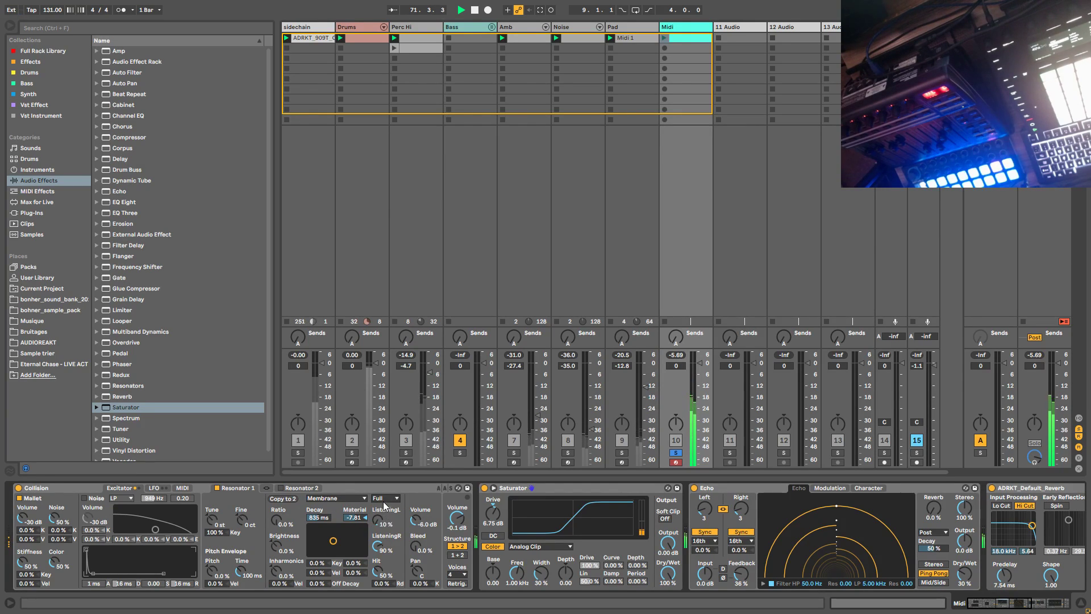
{"action": "left_click", "coordinate": [385, 498]}
{"action": "left_click", "coordinate": [379, 515]}
Step: Set Collision's mallet volume to -28 dB, noise to 45%, stiffness to 54% and color to 30%, and the pitch envelope to -7.8% over 75 ms
{"action": "scroll", "coordinate": [54, 518], "scroll_direction": "down", "scroll_amount": 5}
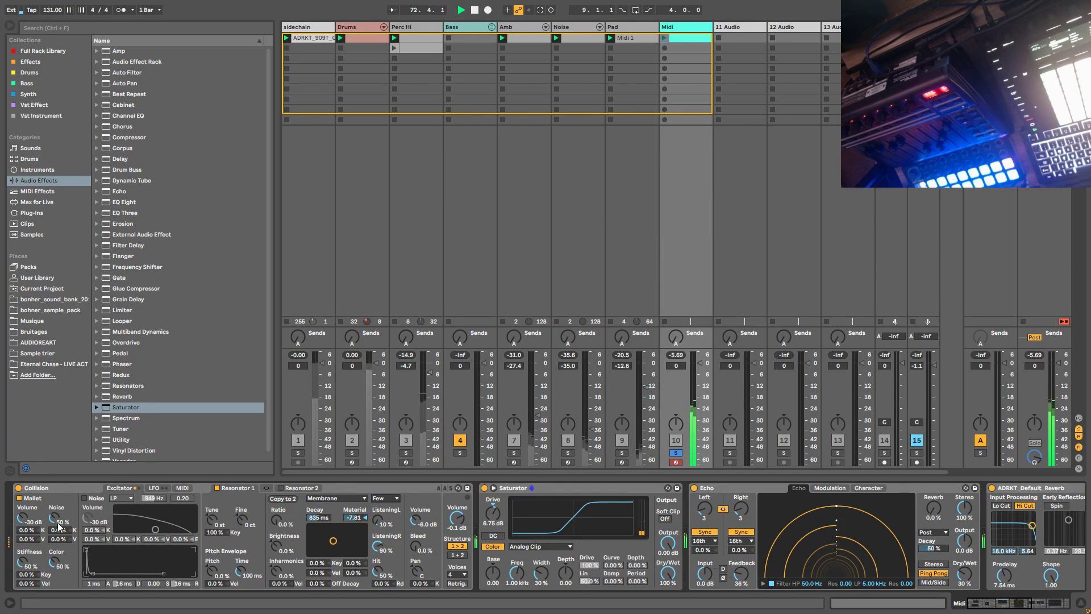
{"action": "scroll", "coordinate": [24, 520], "scroll_direction": "up", "scroll_amount": 4}
{"action": "scroll", "coordinate": [23, 562], "scroll_direction": "up", "scroll_amount": 7}
{"action": "scroll", "coordinate": [23, 563], "scroll_direction": "down", "scroll_amount": 3}
{"action": "scroll", "coordinate": [56, 563], "scroll_direction": "down", "scroll_amount": 15}
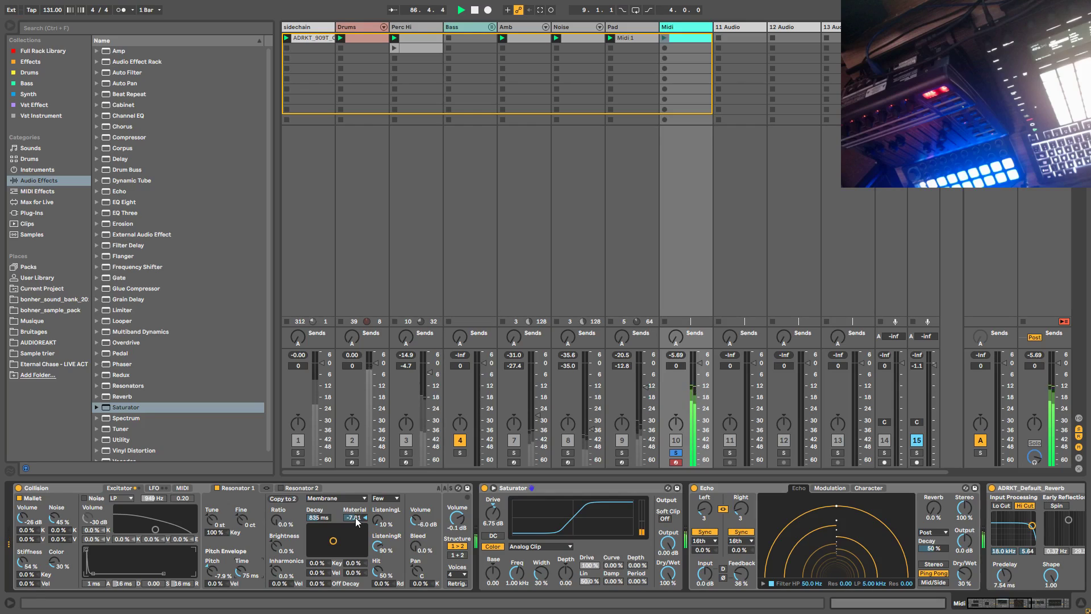
Step: Set Resonator 1's decay to 646 ms and material to 4.89, and compare the Midi track soloed and in the full mix
{"action": "left_click_drag", "start_coordinate": [322, 521], "coordinate": [354, 511]}
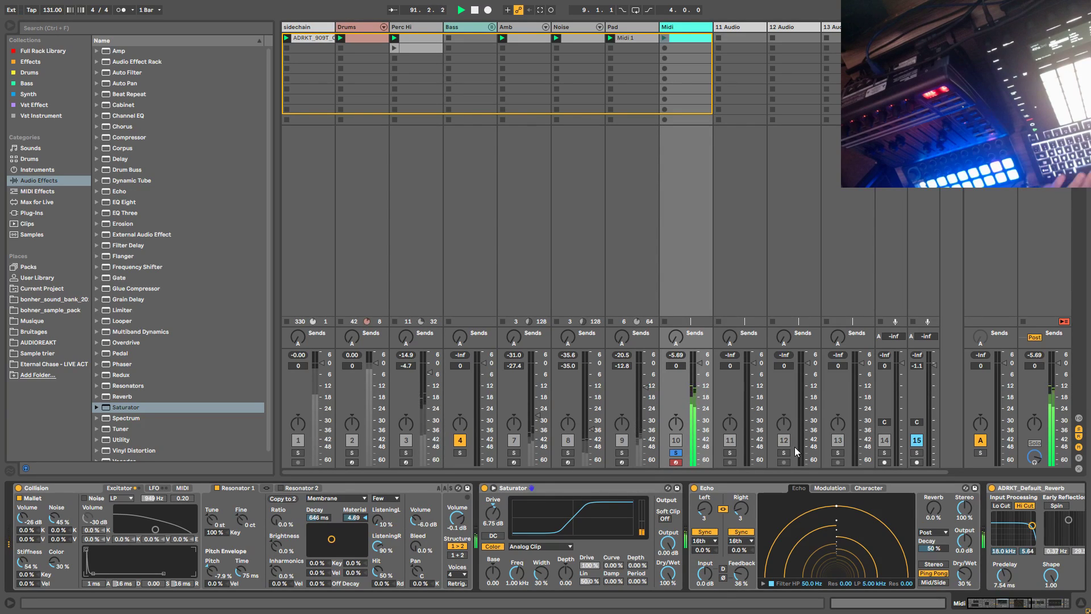
{"action": "left_click", "coordinate": [675, 453]}
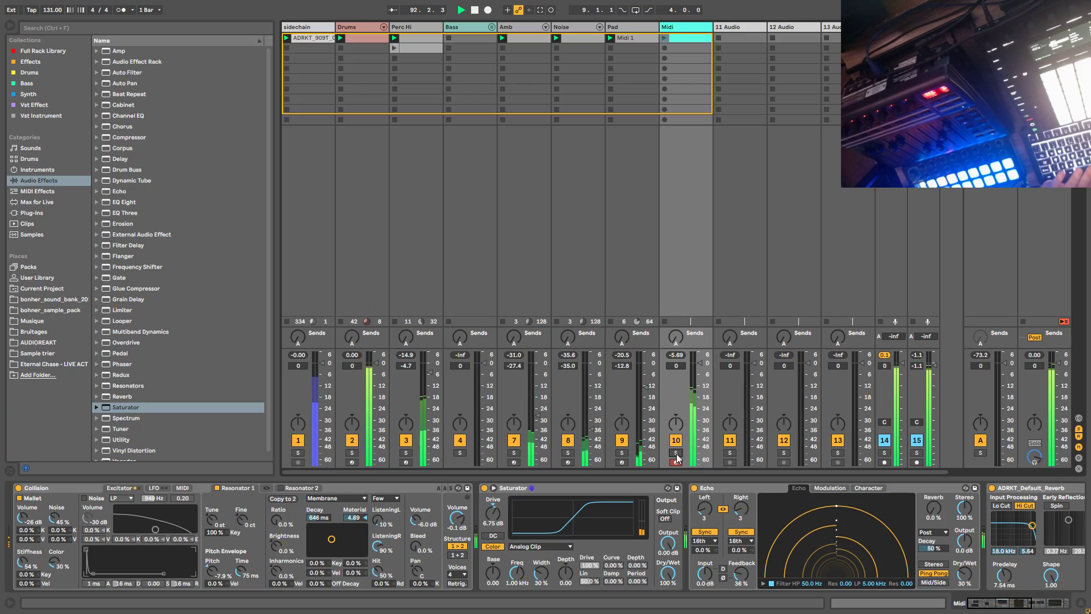
{"action": "left_click", "coordinate": [677, 453]}
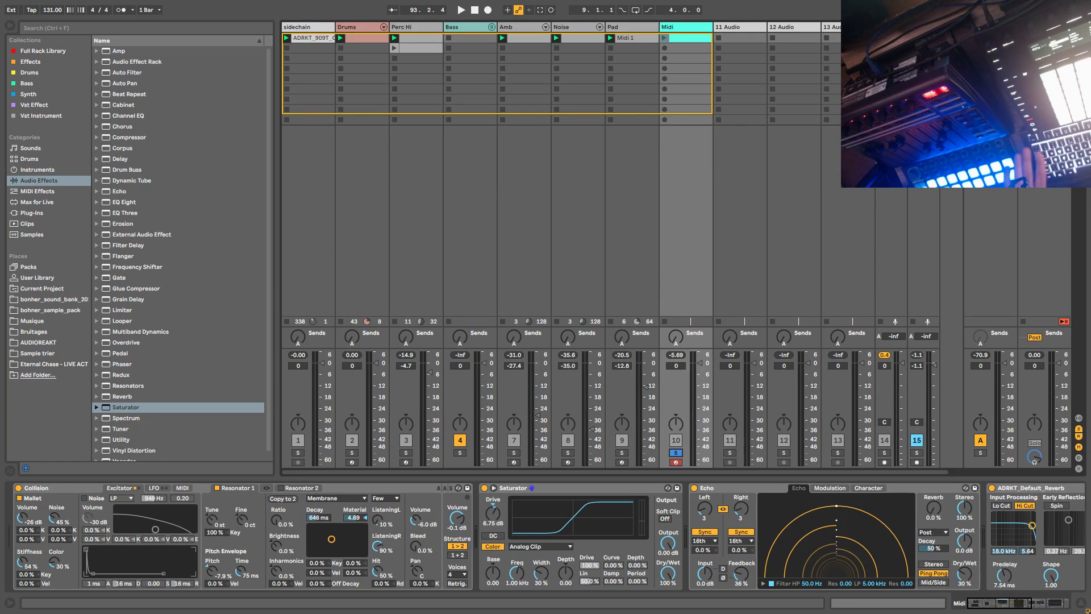
{"action": "key", "text": "space"}
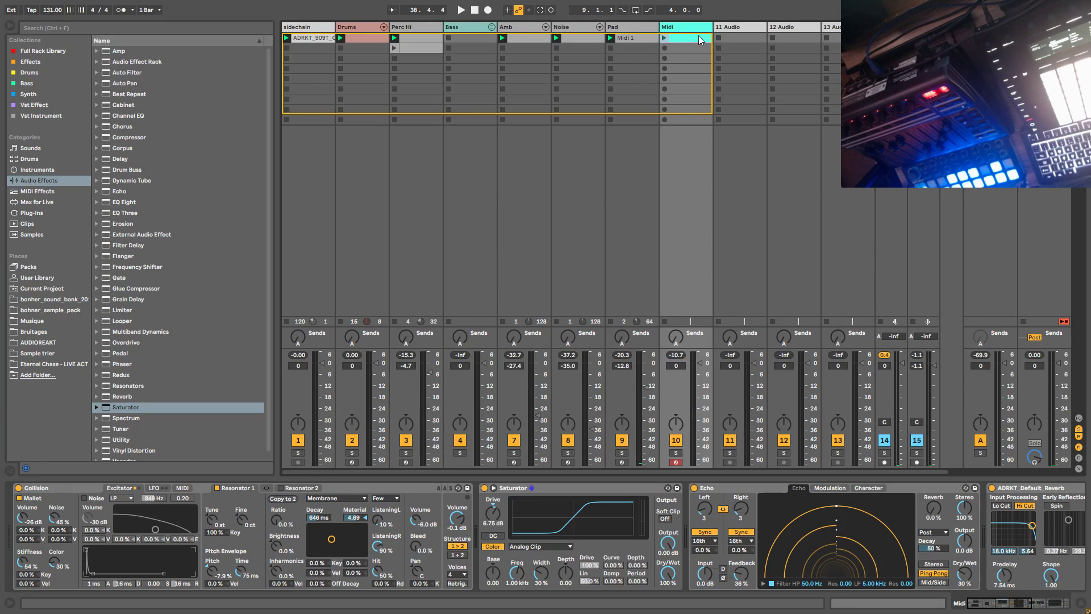
Step: Delete the Midi track's first-slot clip, start a new one there, and record the D4, A#3 and A3 pattern into the second slot
{"action": "key", "text": "Delete"}
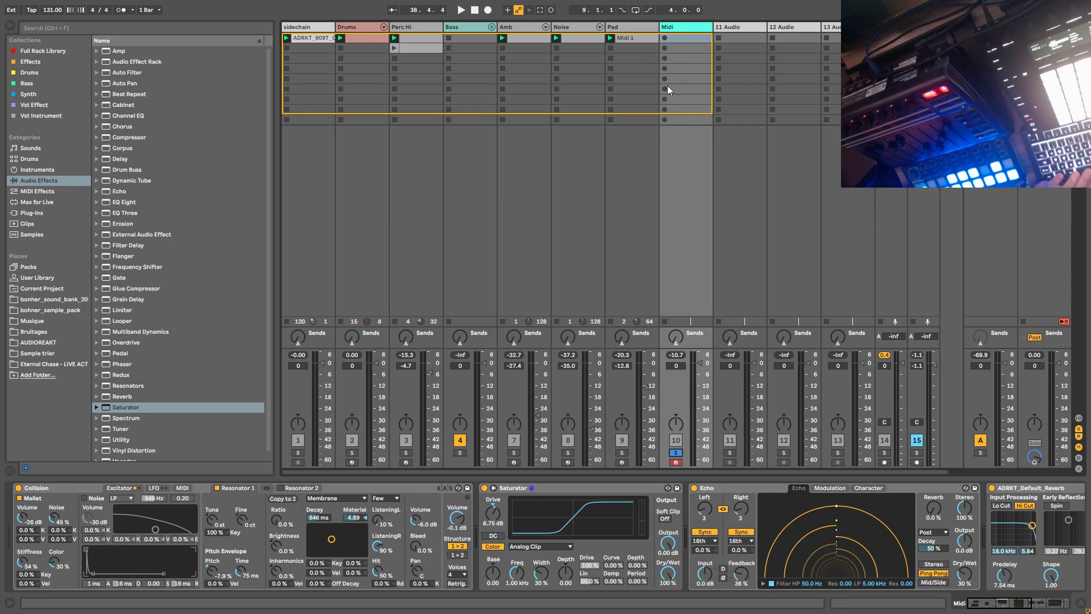
{"action": "left_click", "coordinate": [664, 38]}
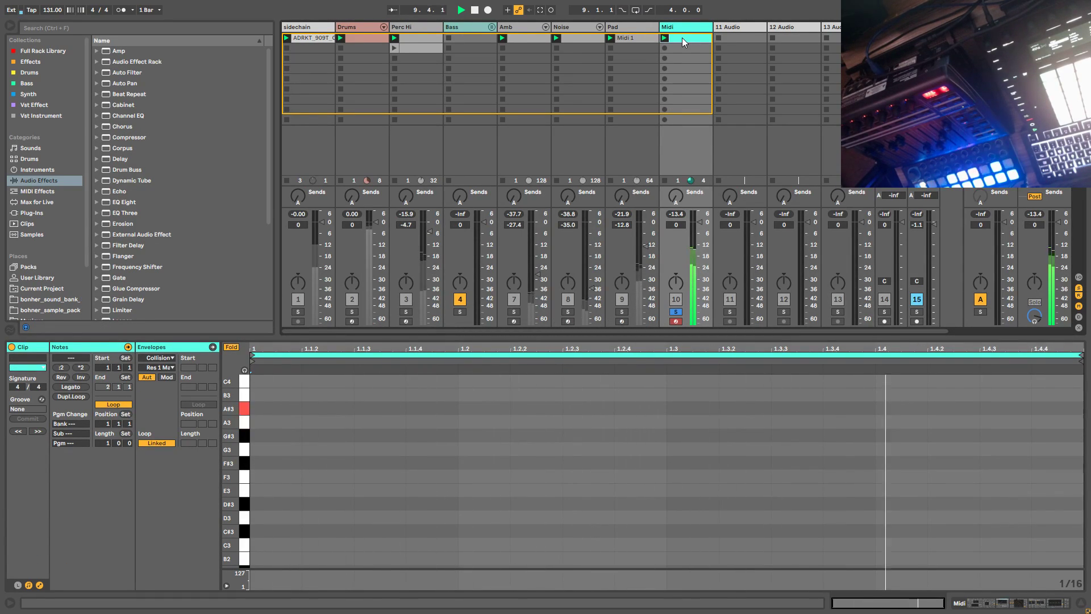
{"action": "left_click", "coordinate": [664, 48]}
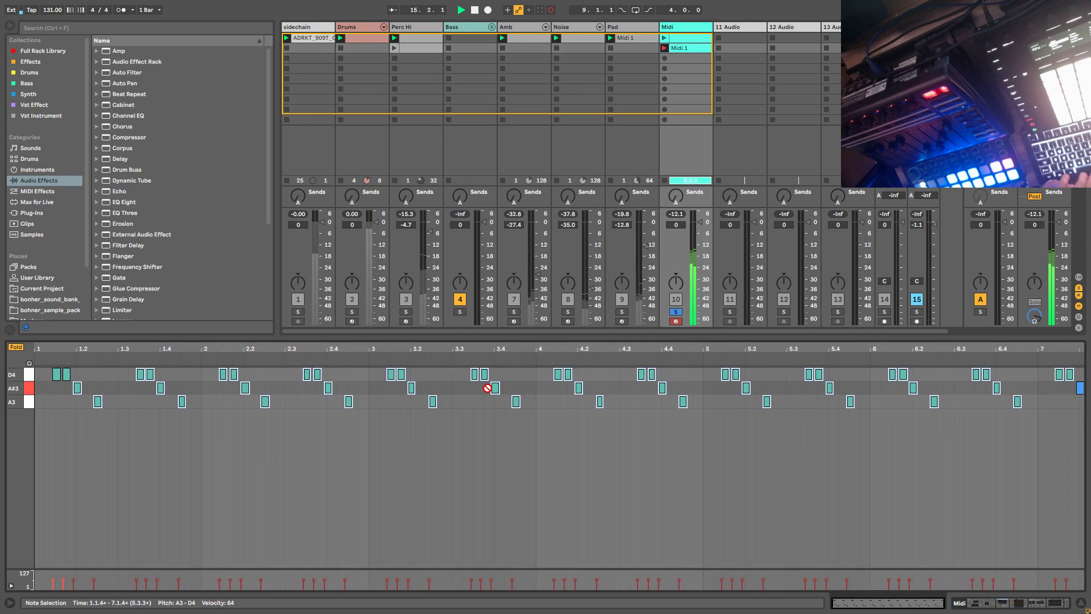
{"action": "key", "text": "space"}
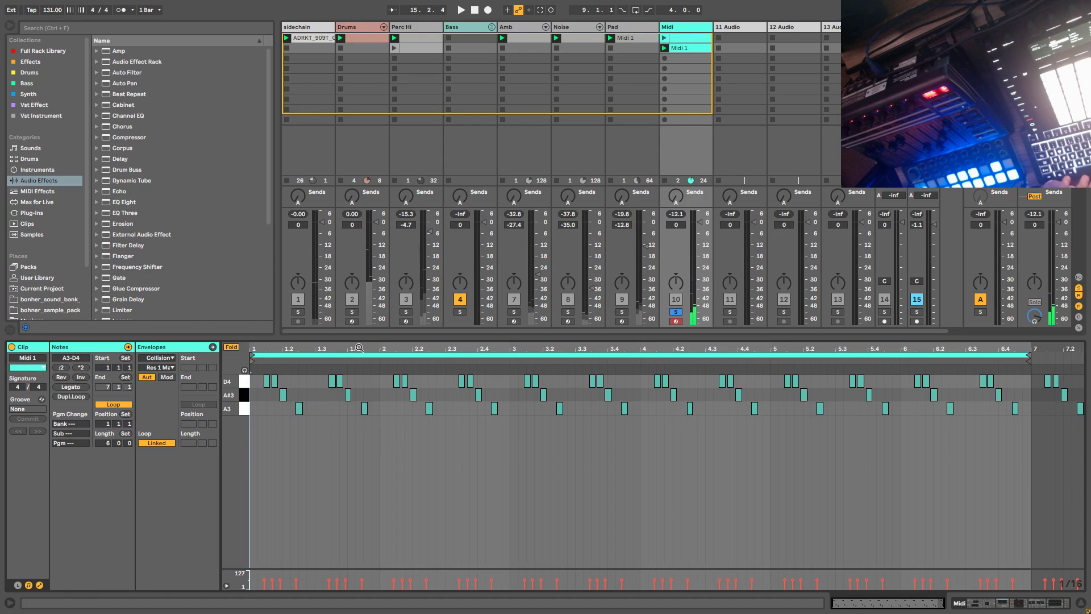
Step: Set the recorded clip's loop to run from 2.1.1 to 4.1.1 and play it back
{"action": "left_click_drag", "start_coordinate": [358, 347], "coordinate": [449, 399]}
{"action": "left_click_drag", "start_coordinate": [379, 349], "coordinate": [373, 296]}
{"action": "left_click_drag", "start_coordinate": [254, 355], "coordinate": [381, 356]}
{"action": "left_click_drag", "start_coordinate": [1027, 354], "coordinate": [638, 356]}
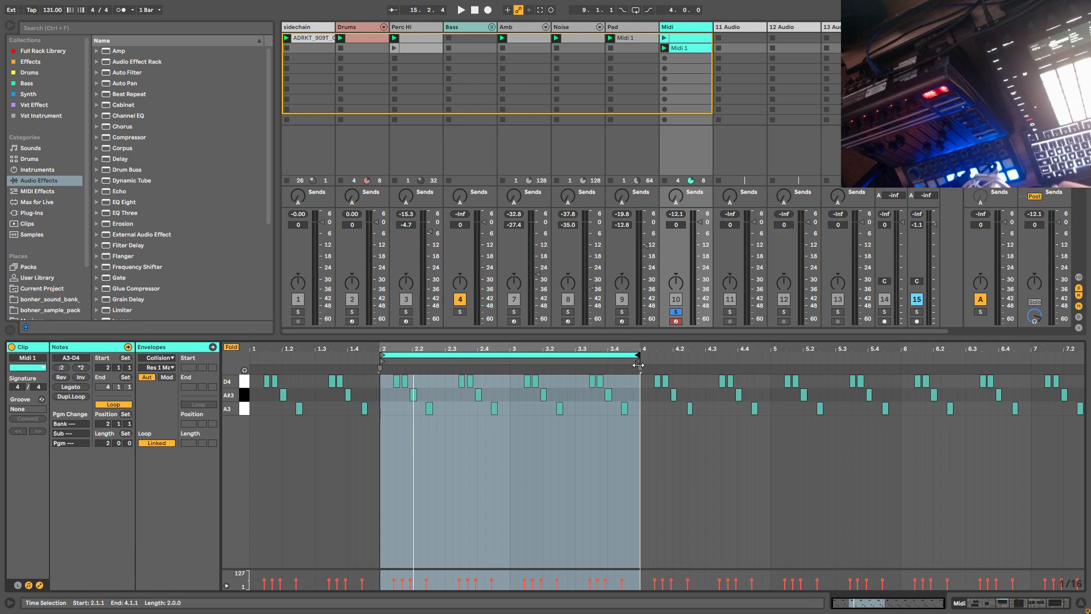
{"action": "left_click", "coordinate": [429, 409]}
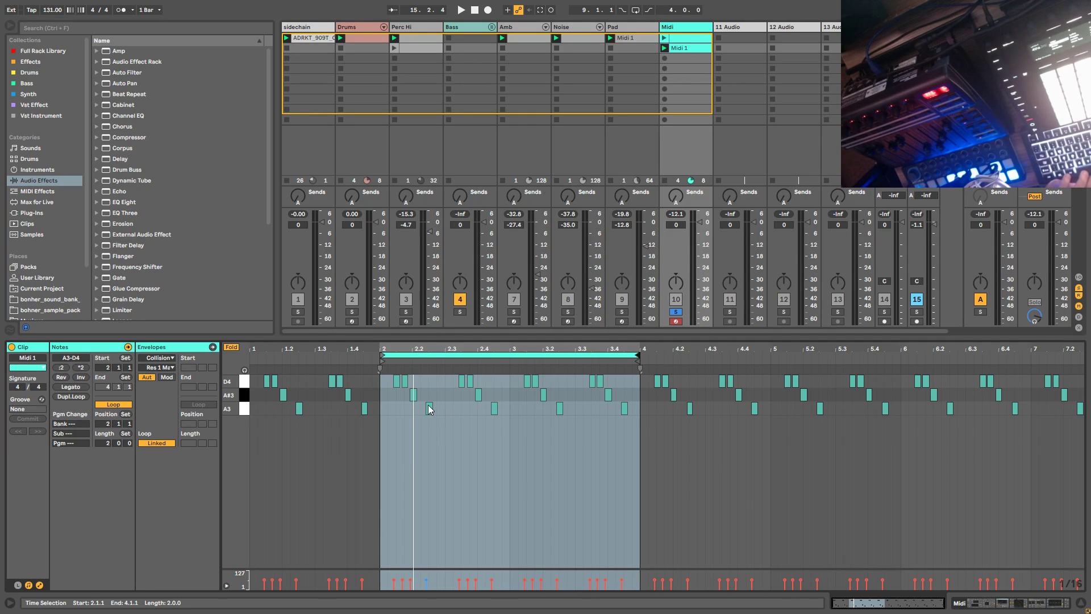
{"action": "key", "text": "space"}
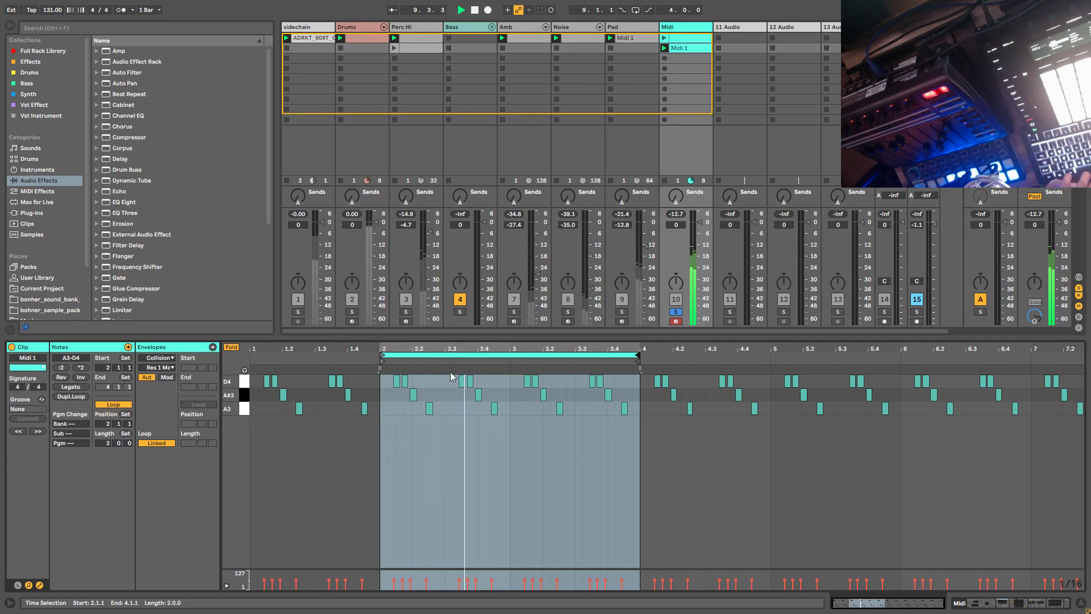
Step: Shift the looped notes earlier so the first D4 starts at 2.1.1, and check the pattern in the mix before soloing the Midi track again
{"action": "left_click_drag", "start_coordinate": [636, 435], "coordinate": [390, 371]}
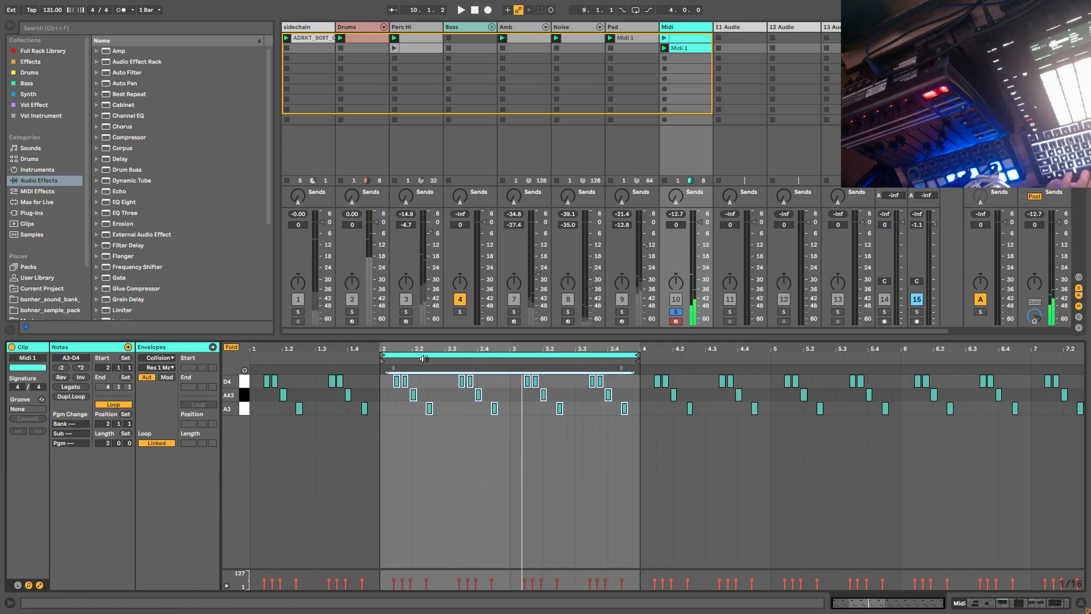
{"action": "mouse_move", "coordinate": [486, 345]}
{"action": "left_mouse_down"}
{"action": "mouse_move", "coordinate": [486, 387]}
{"action": "mouse_move", "coordinate": [485, 345]}
{"action": "left_mouse_up"}
{"action": "key", "text": "Left"}
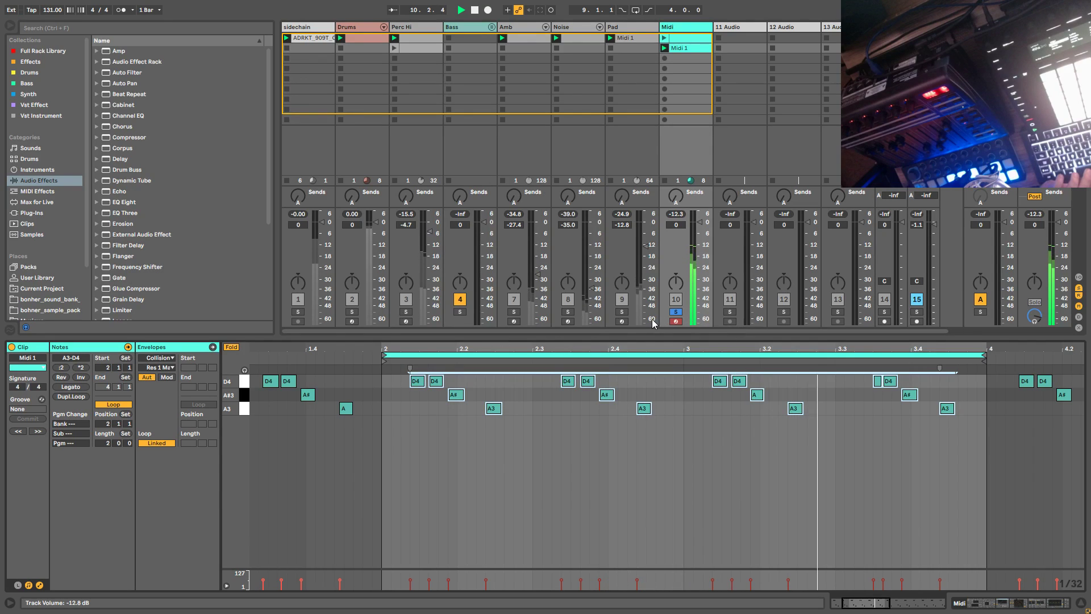
{"action": "left_click", "coordinate": [674, 314]}
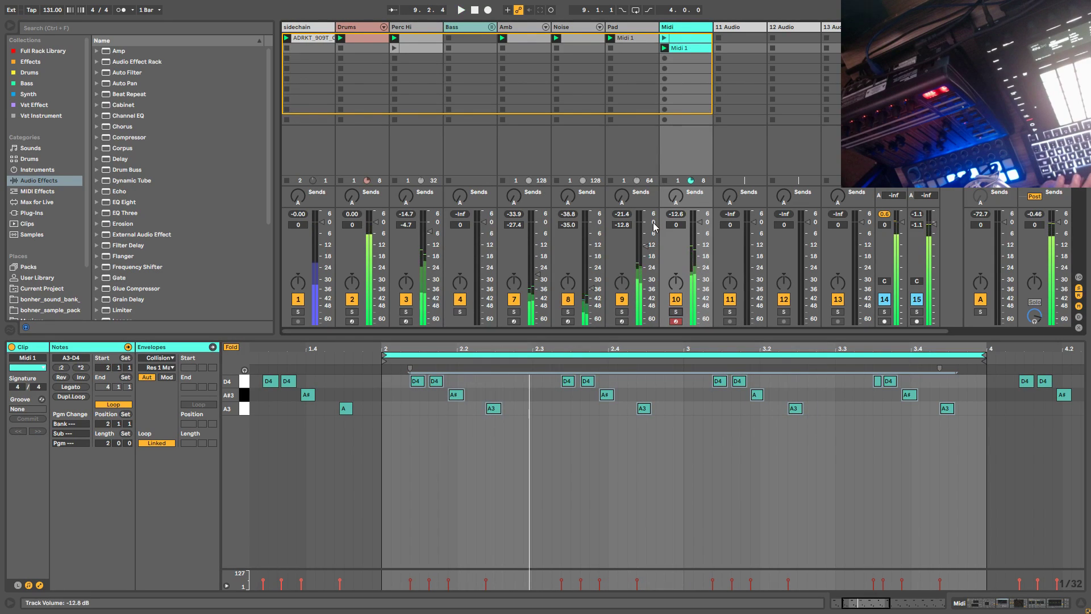
{"action": "left_click_drag", "start_coordinate": [956, 427], "coordinate": [389, 386]}
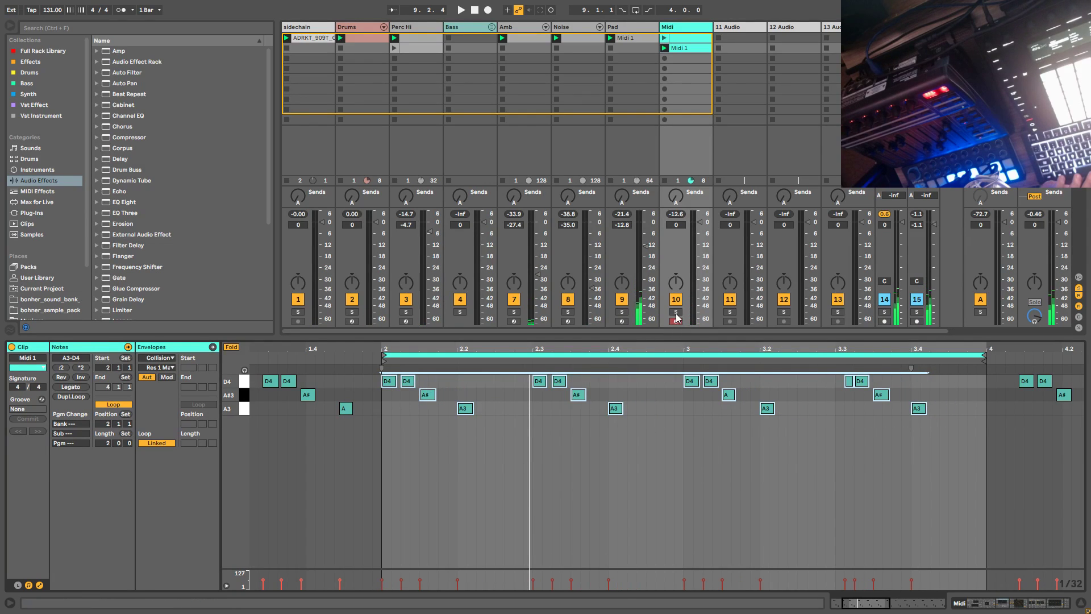
{"action": "key", "text": "space"}
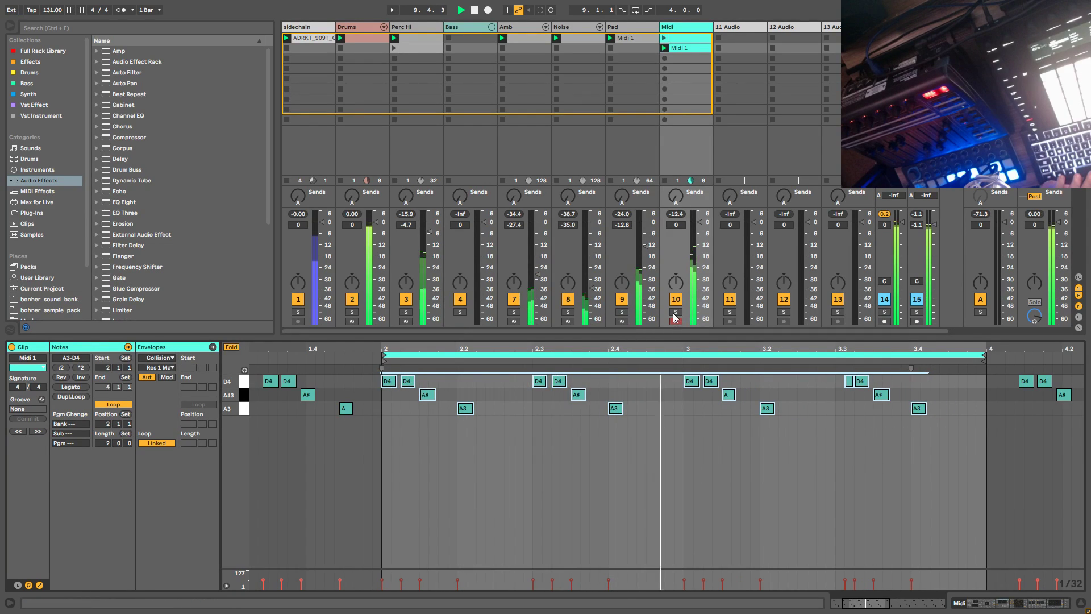
{"action": "left_click", "coordinate": [675, 312]}
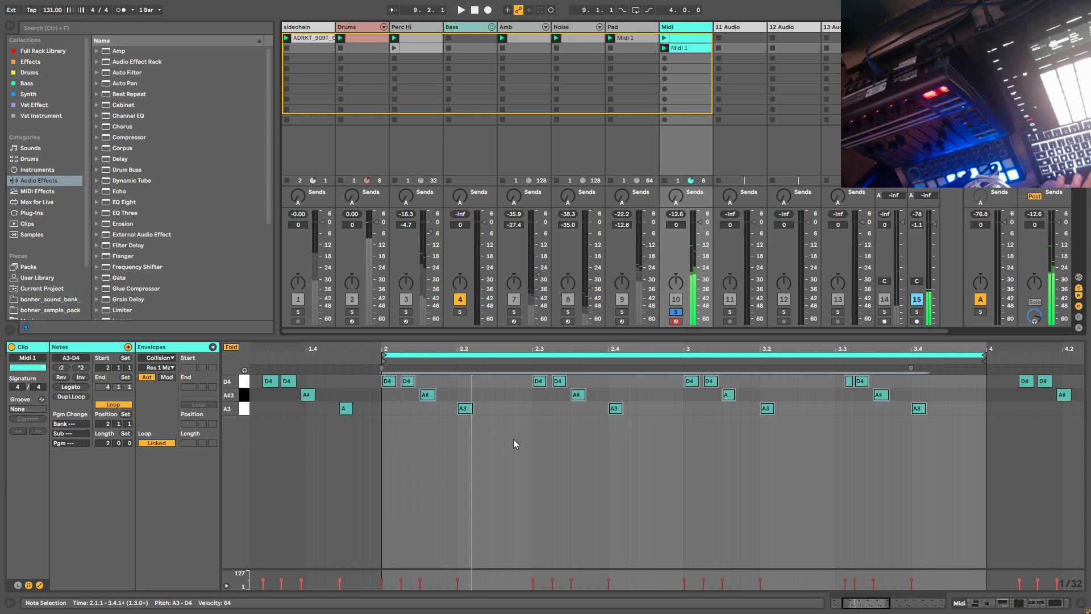
{"action": "double_click", "coordinate": [413, 385]}
{"action": "left_click", "coordinate": [413, 389]}
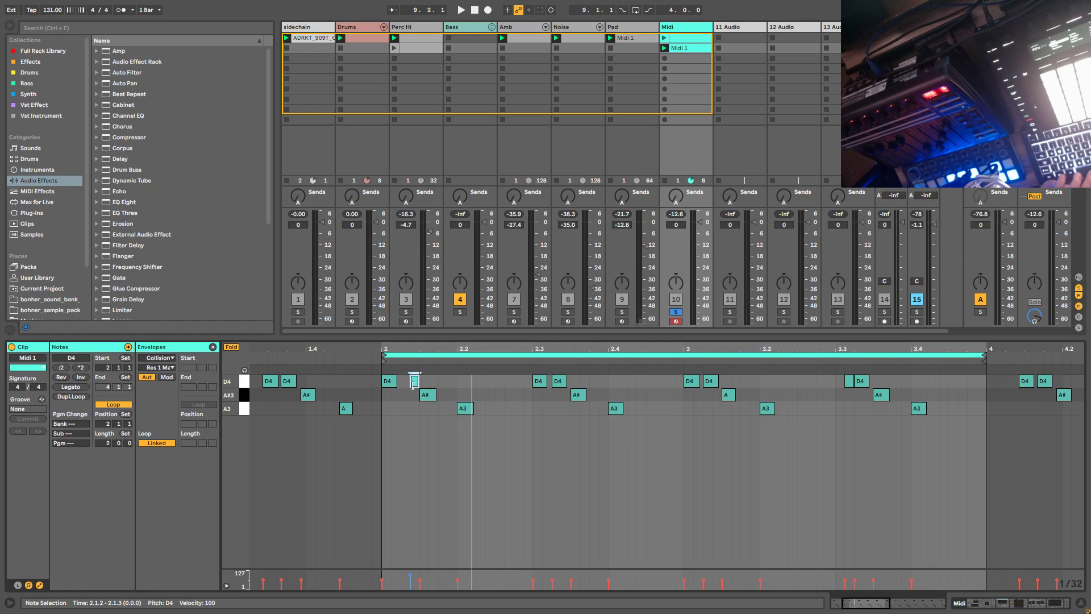
{"action": "double_click", "coordinate": [408, 380]}
{"action": "left_click", "coordinate": [558, 381], "text": "shift"}
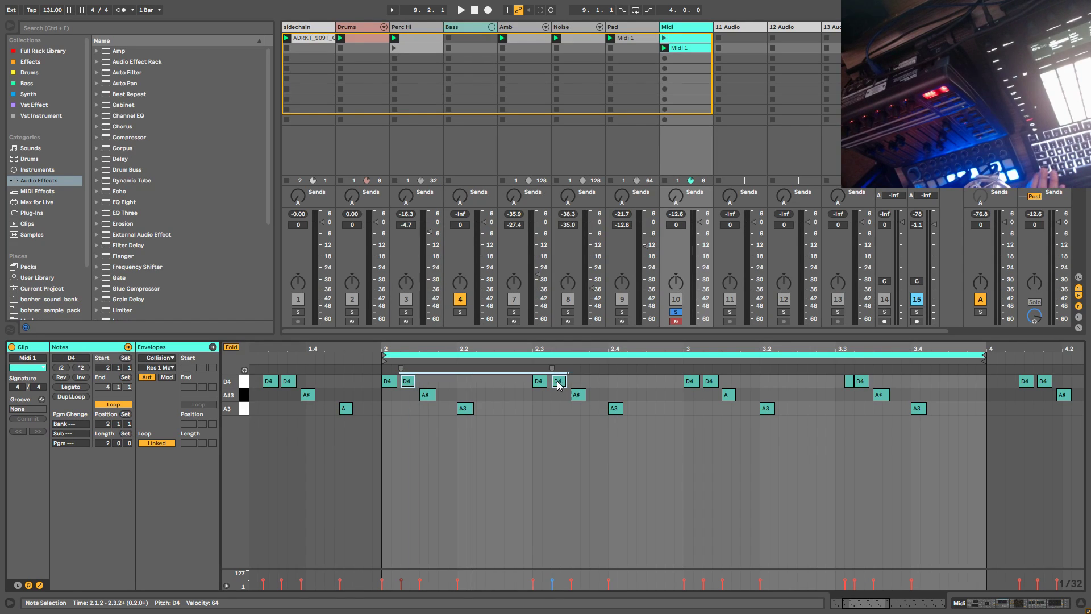
{"action": "left_click", "coordinate": [715, 382], "text": "shift"}
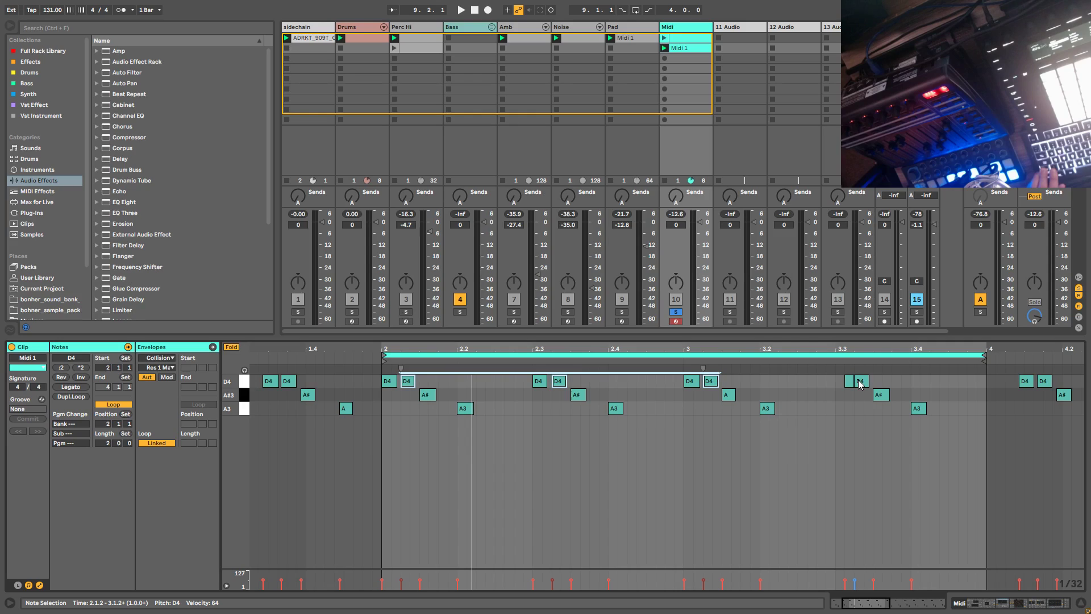
Step: Shorten the clip loop to end at 3.1.1, deactivate the second D4 of each pair inside it and play the result
{"action": "left_click_drag", "start_coordinate": [985, 359], "coordinate": [684, 360]}
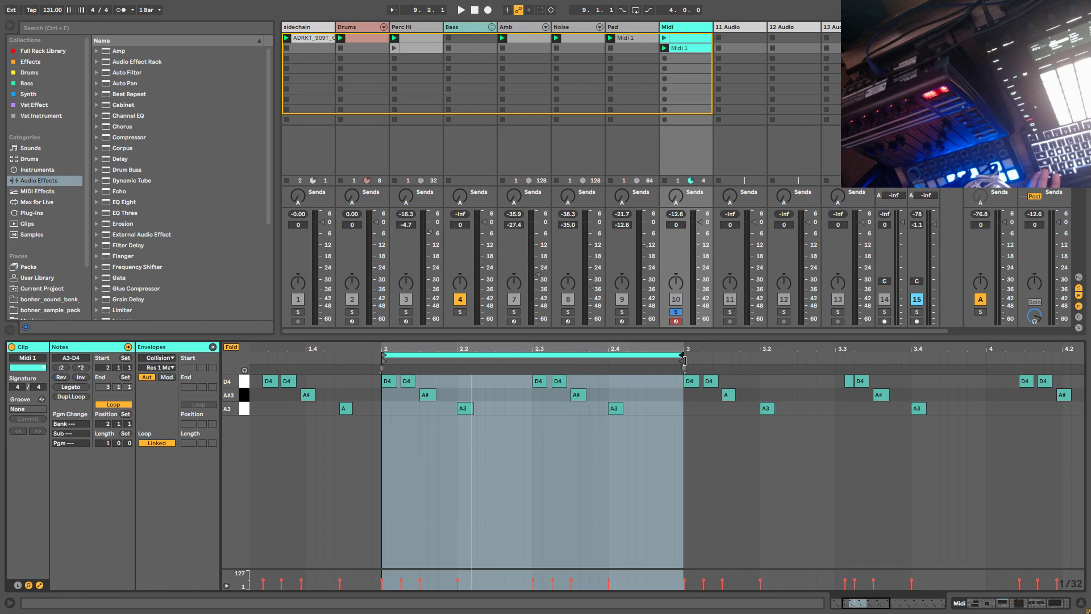
{"action": "left_click", "coordinate": [556, 381]}
{"action": "left_click", "coordinate": [408, 383], "text": "shift"}
{"action": "key", "text": "space"}
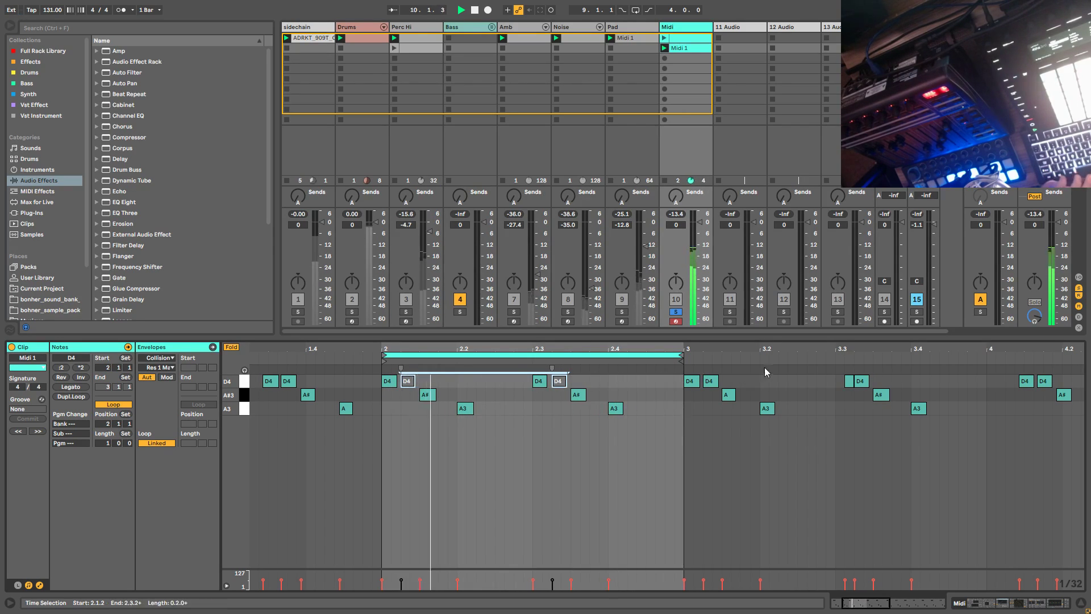
Step: Insert an Auto Filter between Collision and Saturator on the Midi track, with a low-pass cutoff of about 682 Hz
{"action": "double_click", "coordinate": [675, 27]}
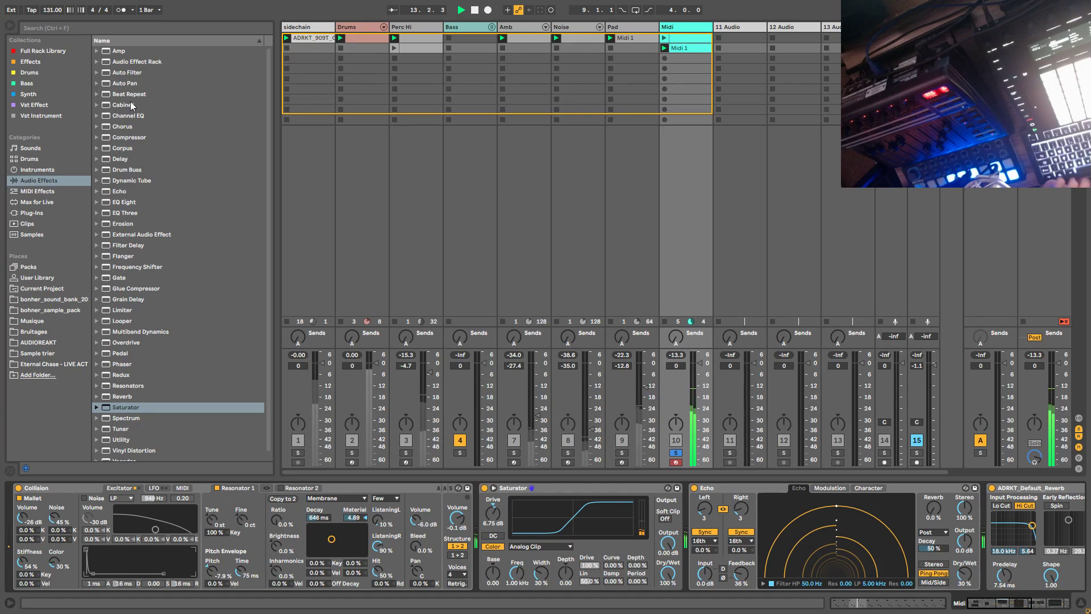
{"action": "left_click_drag", "start_coordinate": [130, 74], "coordinate": [517, 548]}
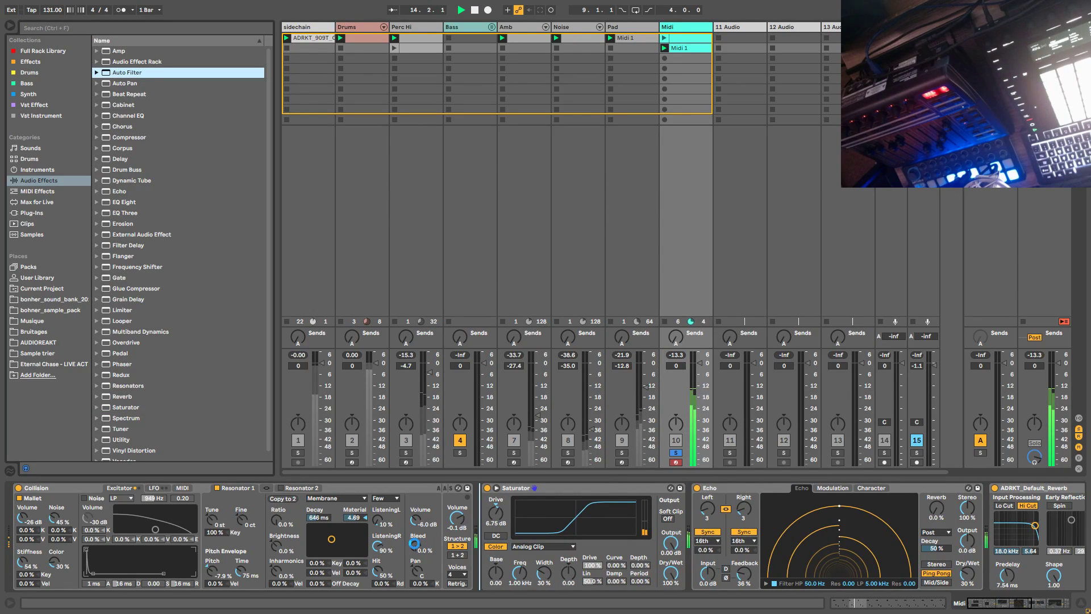
{"action": "left_click_drag", "start_coordinate": [535, 488], "coordinate": [534, 487]}
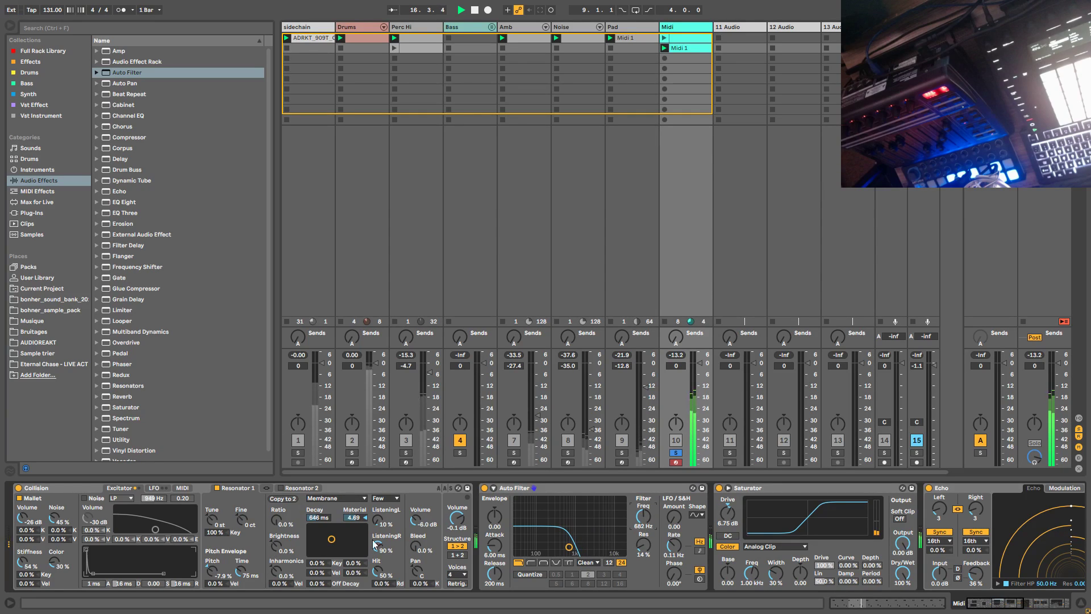
Step: Set Resonator 1's decay to 878 ms and material to 6.25, compare Plate with Membrane, and choose Plate
{"action": "left_click_drag", "start_coordinate": [316, 518], "coordinate": [316, 500]}
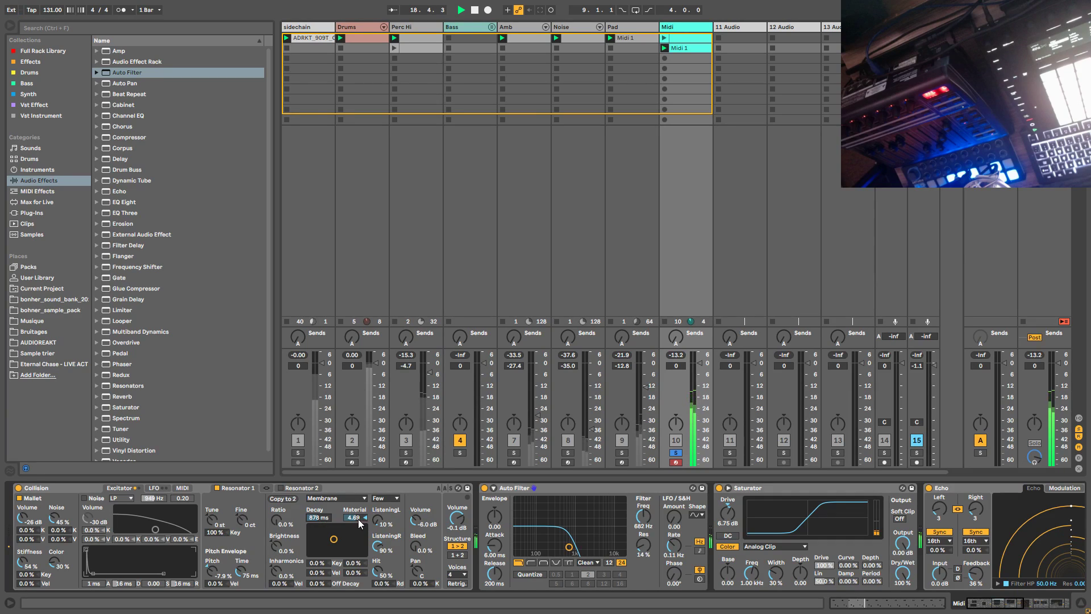
{"action": "left_click", "coordinate": [358, 499]}
{"action": "left_click", "coordinate": [339, 540]}
{"action": "left_click", "coordinate": [337, 499]}
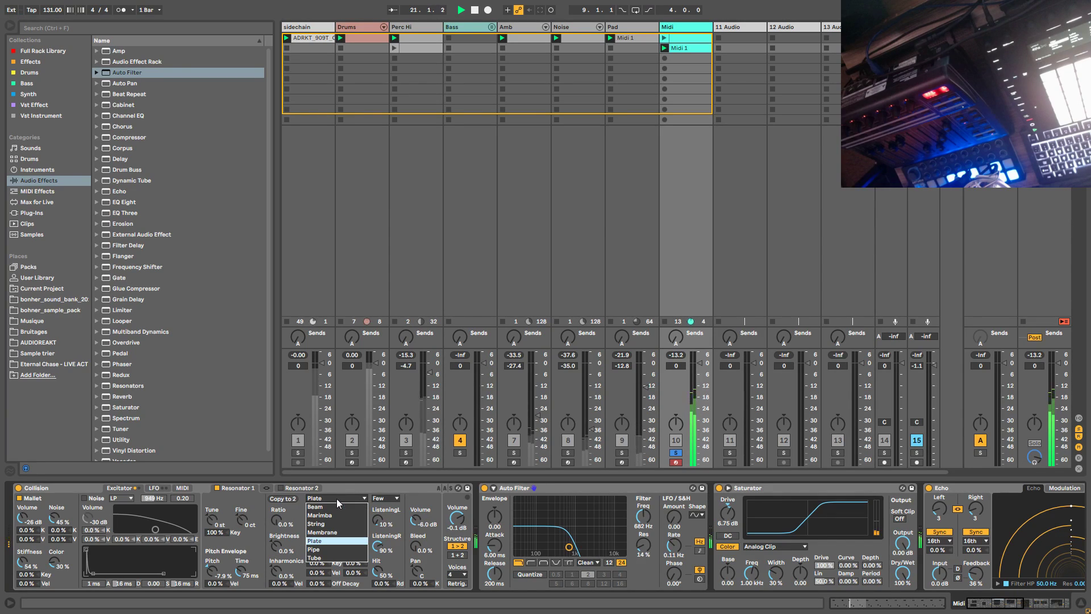
{"action": "left_click", "coordinate": [333, 531]}
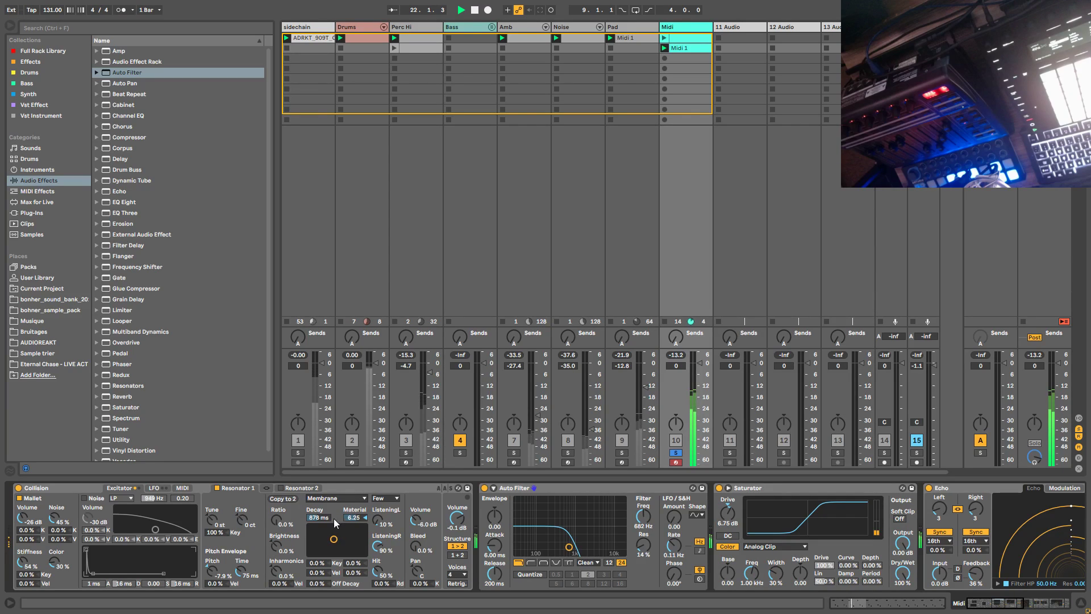
{"action": "left_click", "coordinate": [354, 499]}
{"action": "left_click", "coordinate": [322, 541]}
Step: Compare resonator quality settings, including Full, on the Plate resonator during playback and settle on Medium
{"action": "left_click", "coordinate": [389, 500]}
{"action": "left_click", "coordinate": [385, 520]}
{"action": "left_click", "coordinate": [386, 499]}
{"action": "left_click", "coordinate": [385, 533]}
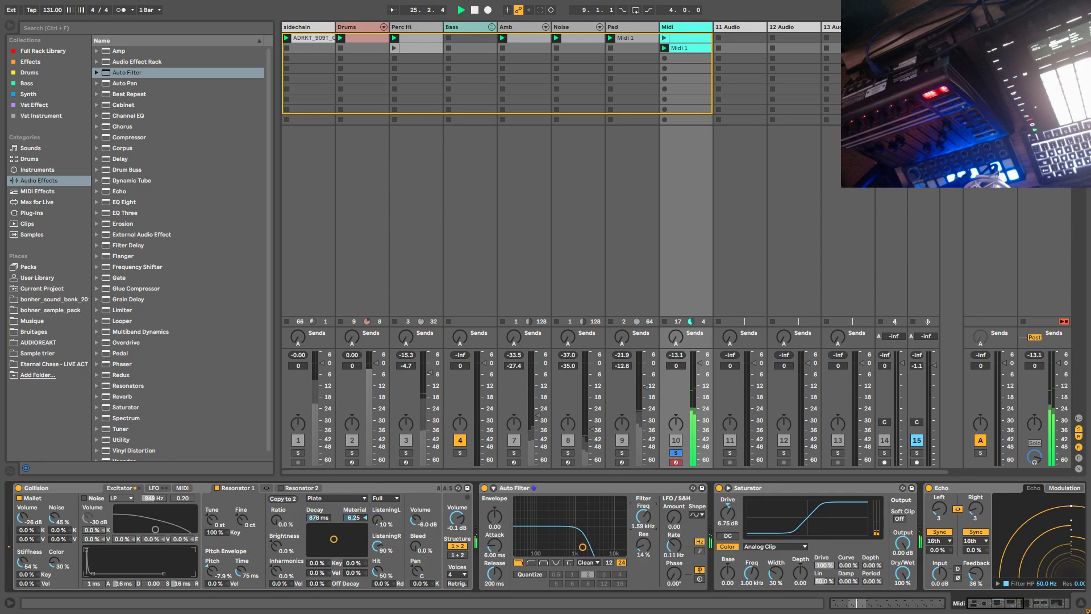
{"action": "left_click", "coordinate": [386, 498]}
{"action": "left_click", "coordinate": [384, 523]}
{"action": "left_click", "coordinate": [389, 499]}
{"action": "left_click", "coordinate": [389, 501]}
{"action": "left_click", "coordinate": [389, 500]}
{"action": "left_click", "coordinate": [389, 525]}
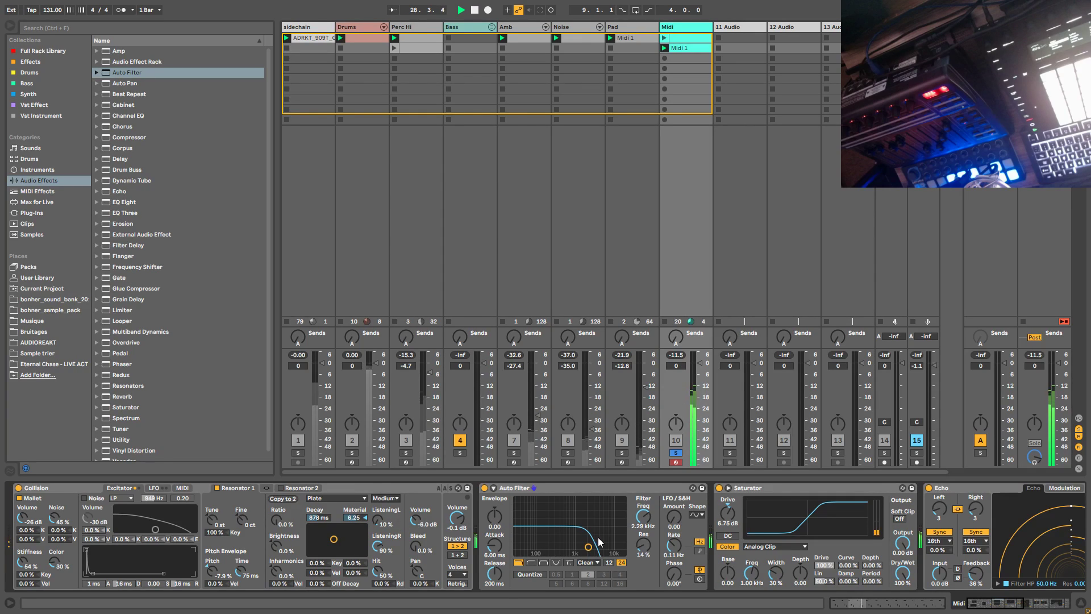
Step: Lower the Auto Filter's cutoff to about 614 Hz and unsolo the Midi track
{"action": "left_click_drag", "start_coordinate": [652, 529], "coordinate": [652, 563]}
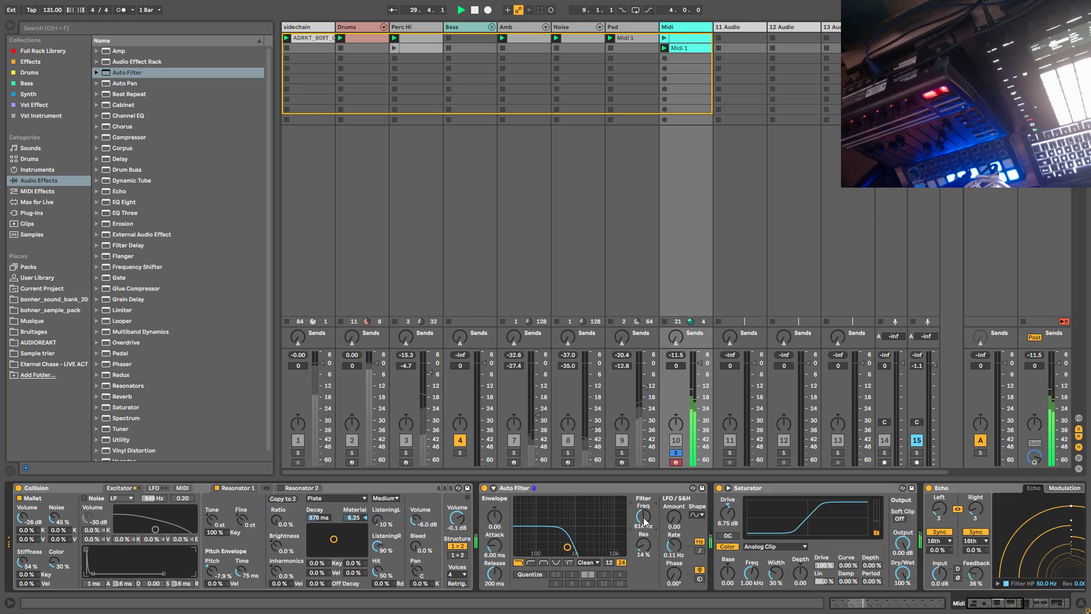
{"action": "left_click", "coordinate": [676, 453]}
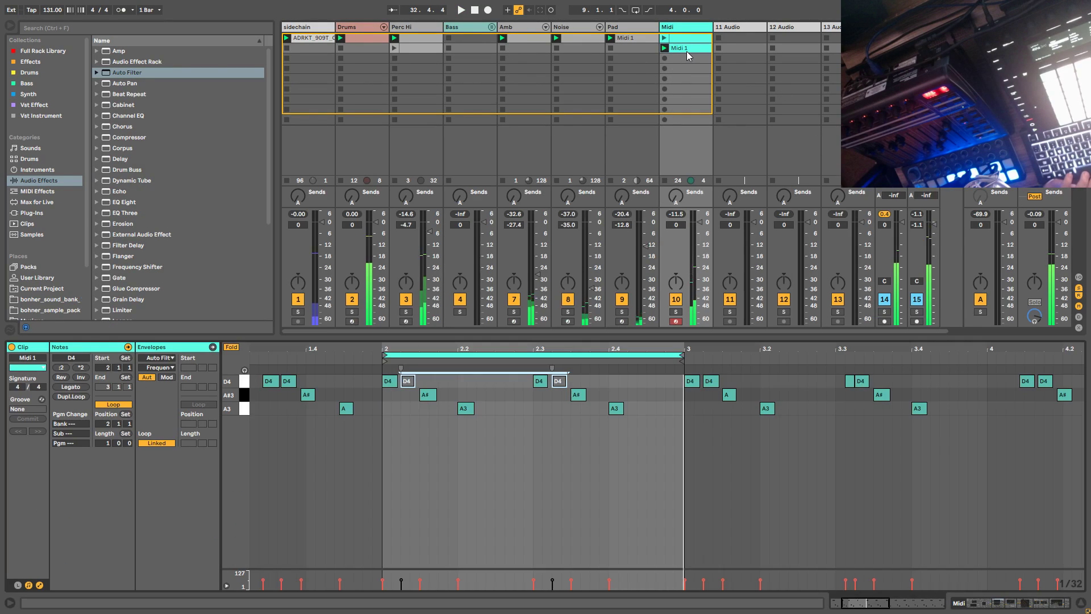
Step: Shift all the notes in the Midi 1 clip's loop later so the first D4 starts at 2.1.2
{"action": "double_click", "coordinate": [686, 51]}
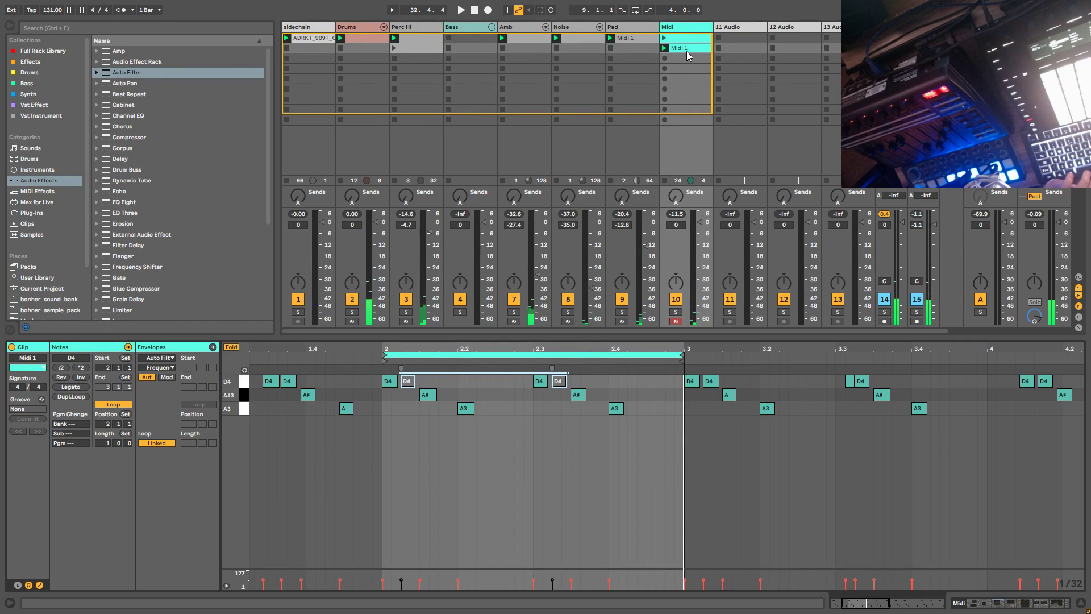
{"action": "left_click", "coordinate": [646, 439]}
{"action": "left_click_drag", "start_coordinate": [636, 437], "coordinate": [414, 382]}
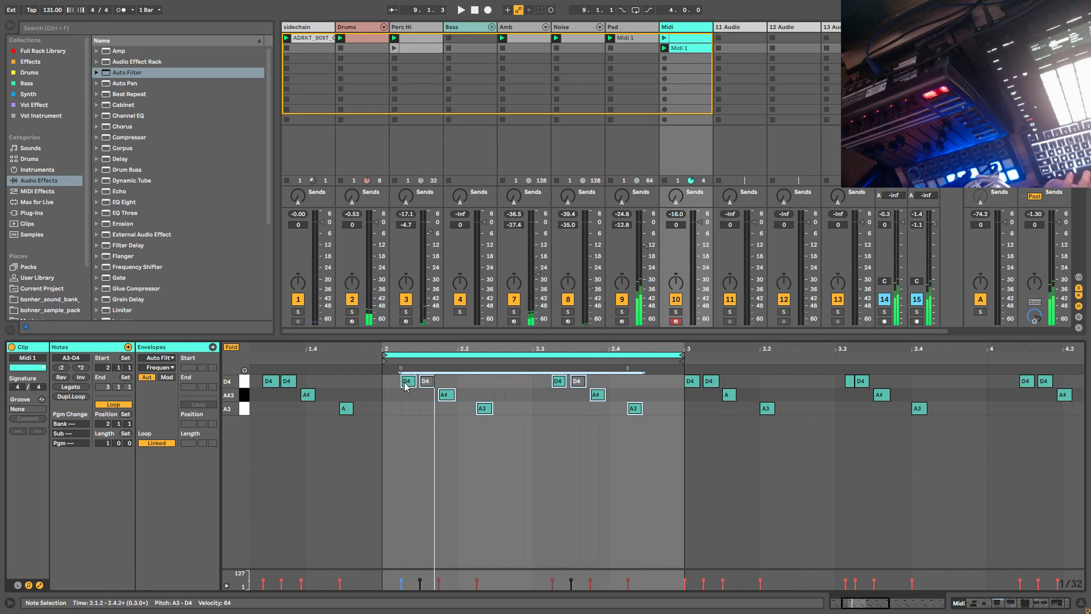
{"action": "left_click", "coordinate": [486, 434]}
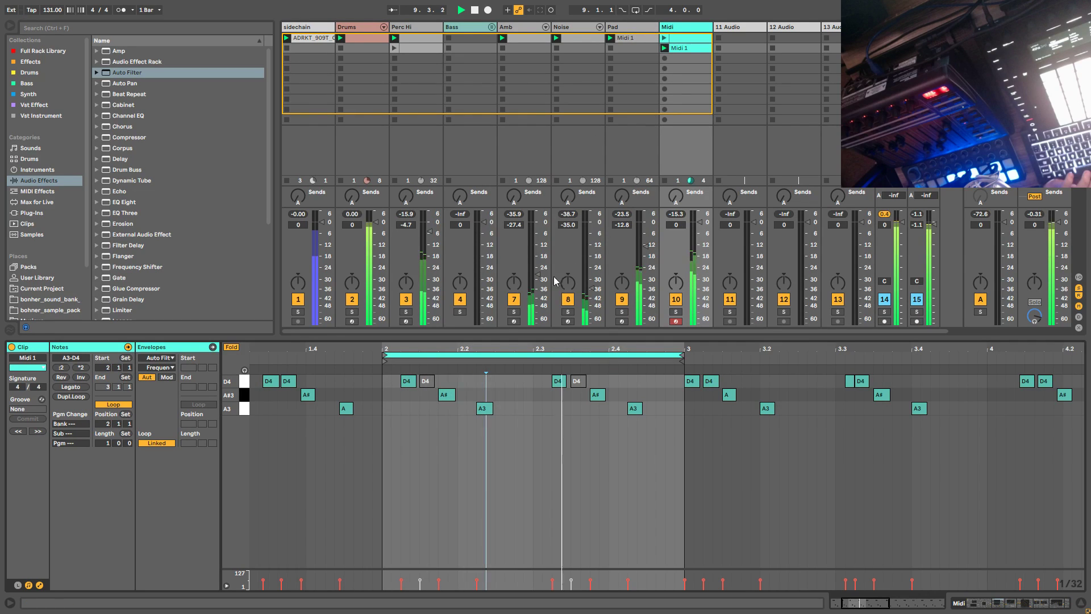
Step: Delete the two deactivated D4 notes from the Midi 1 clip and crop the clip to its one-bar loop
{"action": "left_click", "coordinate": [430, 387]}
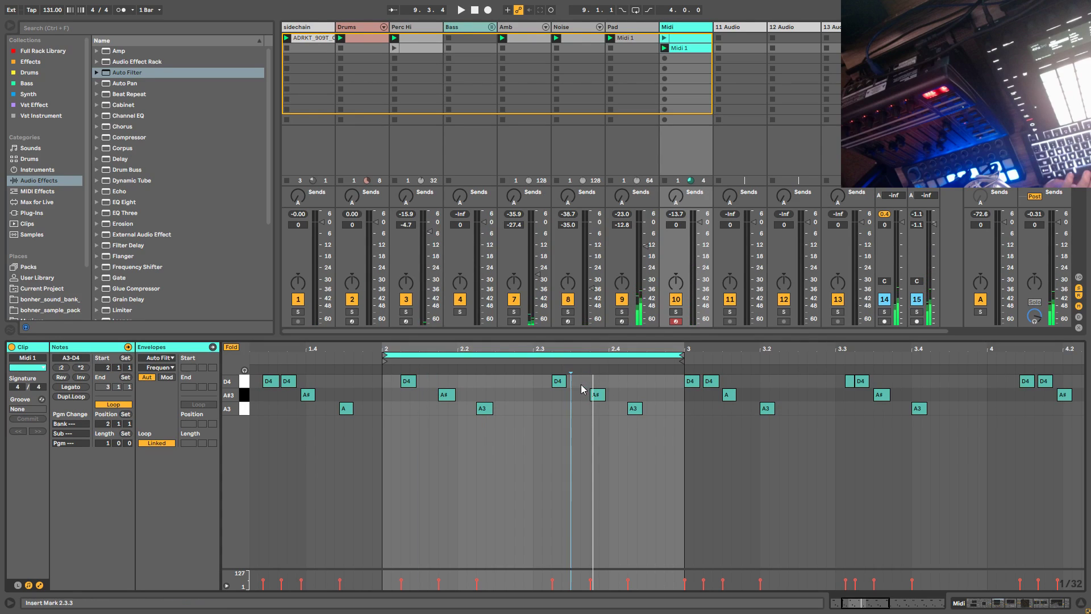
{"action": "right_click", "coordinate": [575, 380]}
{"action": "left_click", "coordinate": [574, 324]}
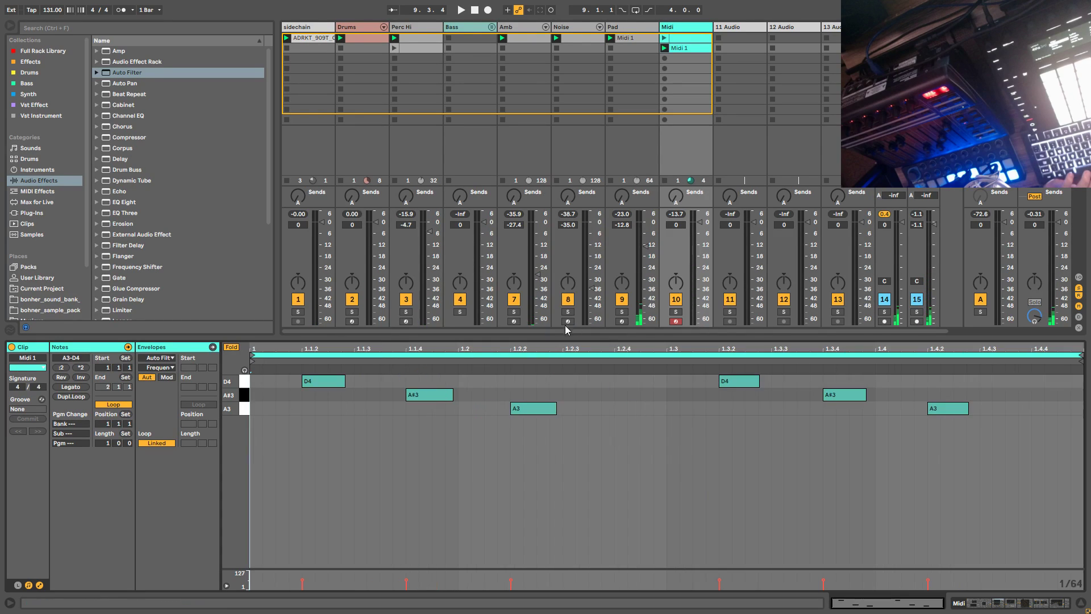
Step: Try shifting the first three notes of the Midi 1 clip slightly later and play the set to judge the timing
{"action": "left_click_drag", "start_coordinate": [621, 454], "coordinate": [339, 389]}
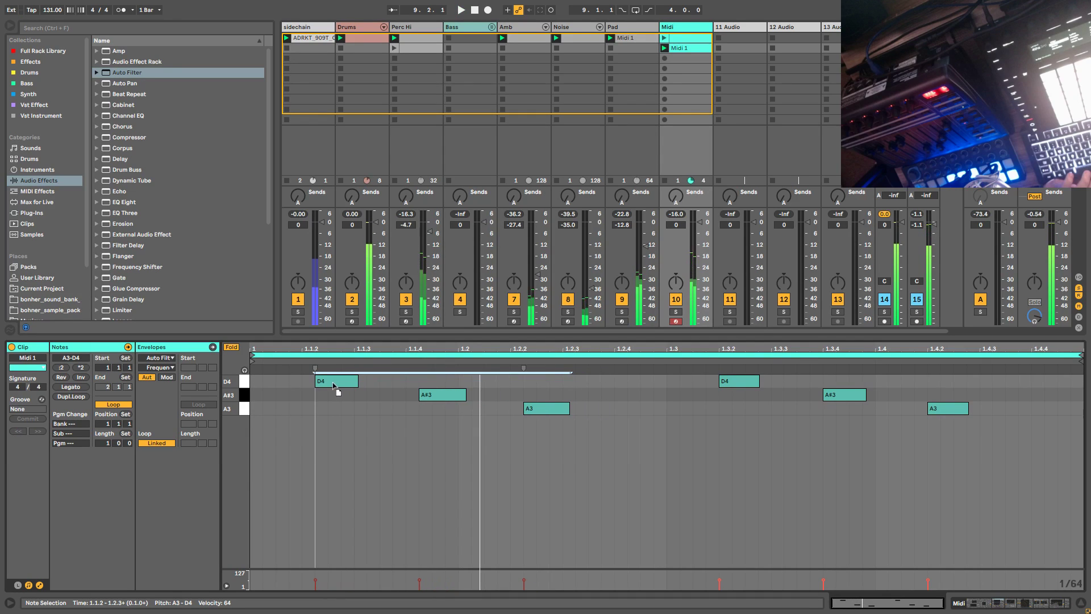
{"action": "key", "text": "space"}
{"action": "left_click", "coordinate": [591, 414]}
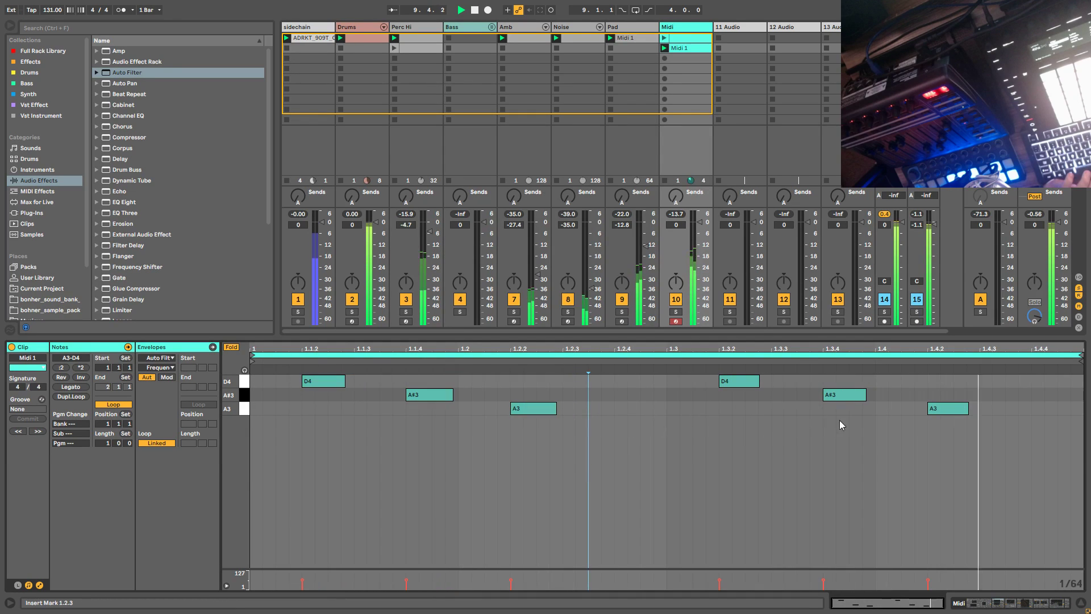
Step: Solo the Midi track, lengthen Resonator 1's decay to 1.02 s and raise the Auto Filter's cutoff to about 4.09 kHz
{"action": "left_click", "coordinate": [676, 311]}
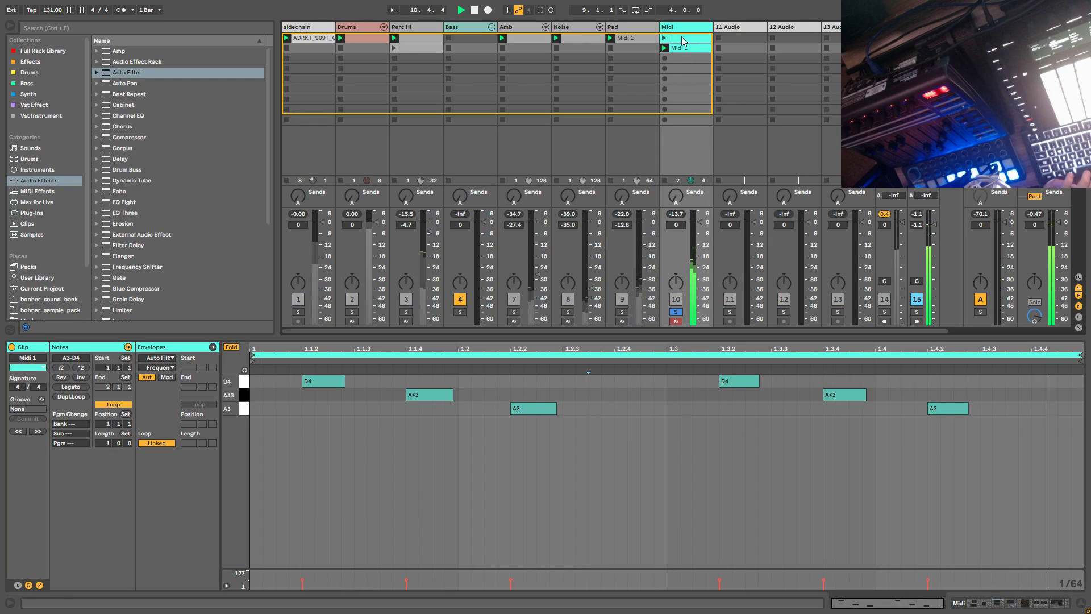
{"action": "left_click", "coordinate": [676, 35]}
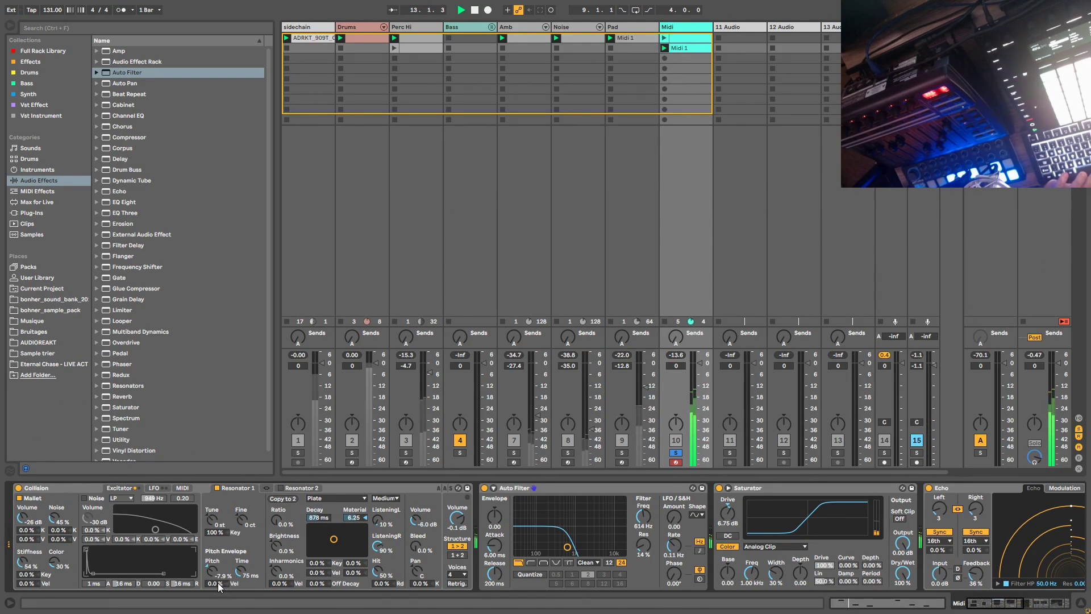
{"action": "left_click_drag", "start_coordinate": [217, 575], "coordinate": [217, 585]}
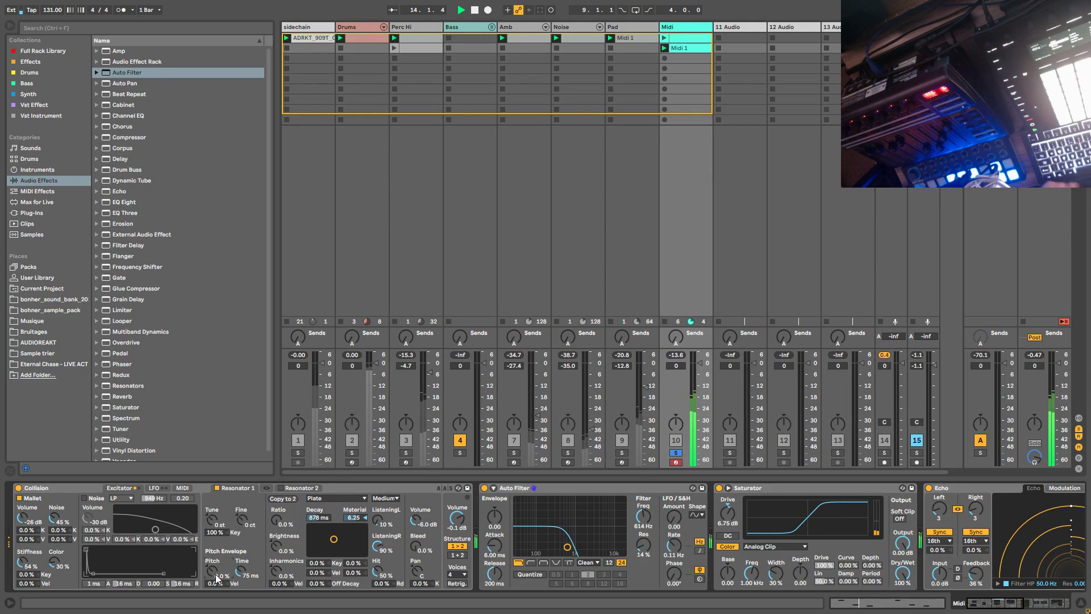
{"action": "left_click_drag", "start_coordinate": [643, 516], "coordinate": [643, 504]}
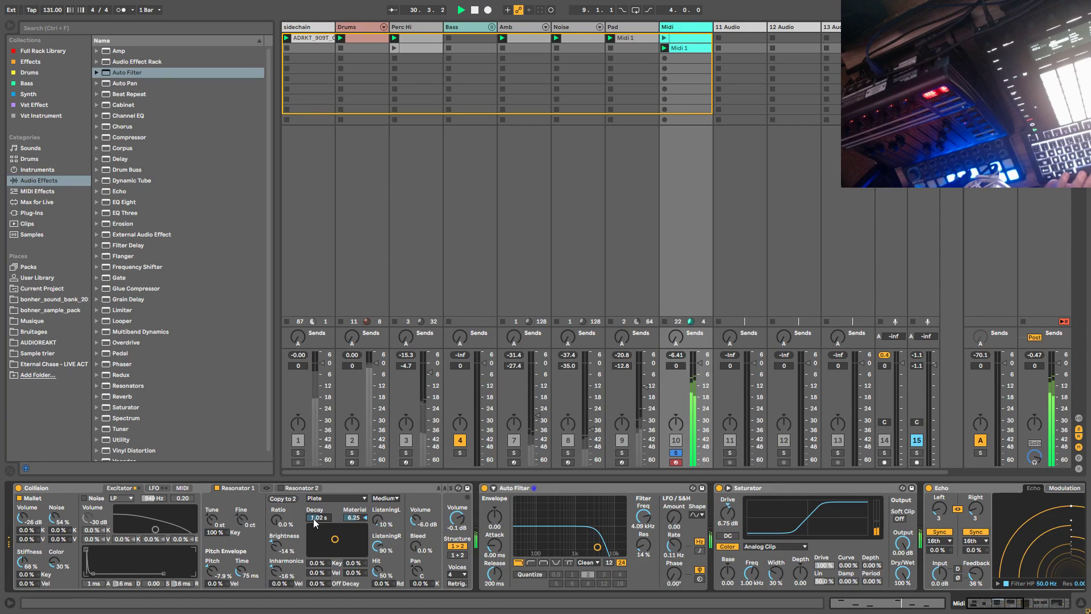
Step: Compare Membrane with Plate on Resonator 1, keep Plate, and lower the Auto Filter's cutoff to about 647 Hz
{"action": "left_click", "coordinate": [325, 500]}
{"action": "left_click", "coordinate": [327, 533]}
{"action": "left_click", "coordinate": [325, 500]}
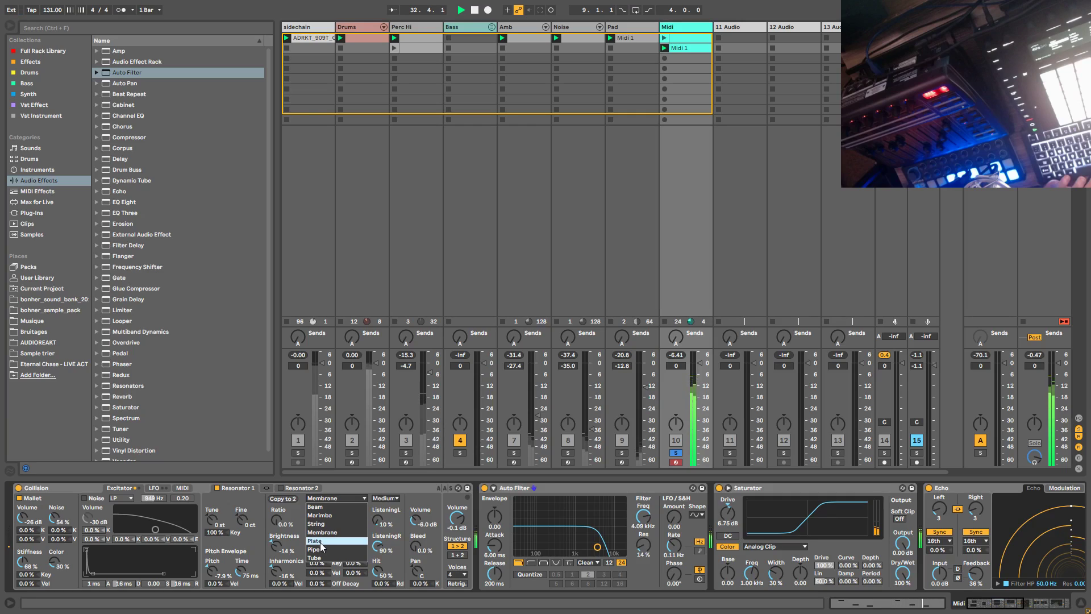
{"action": "key", "text": "Down"}
{"action": "key", "text": "Return"}
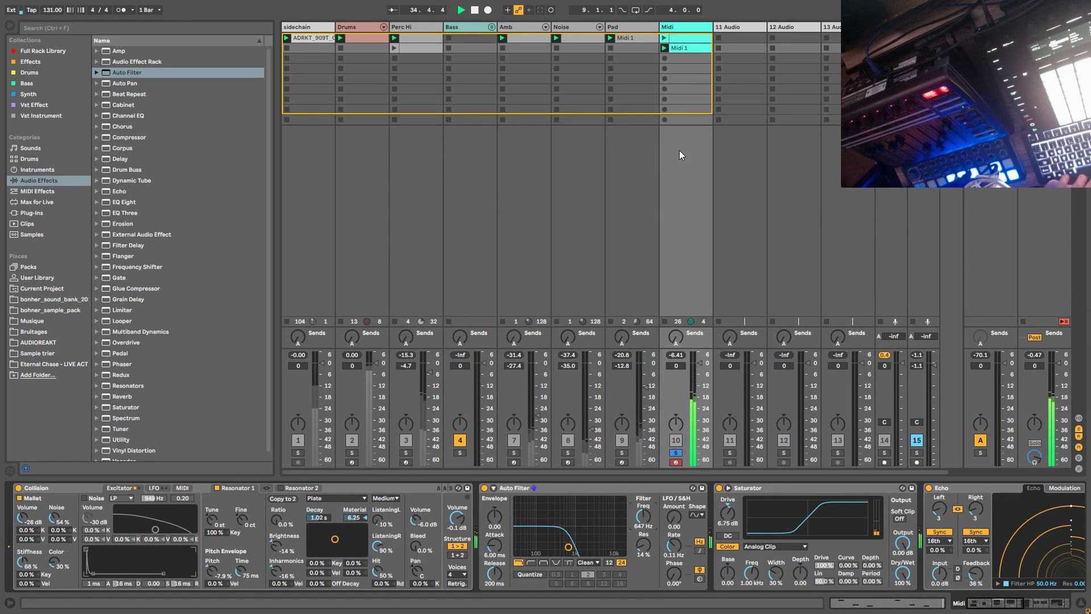
Step: Add an A3 note at 1.3.1 in the Midi 1 clip, slightly shorter than a sixteenth note
{"action": "left_click", "coordinate": [682, 48]}
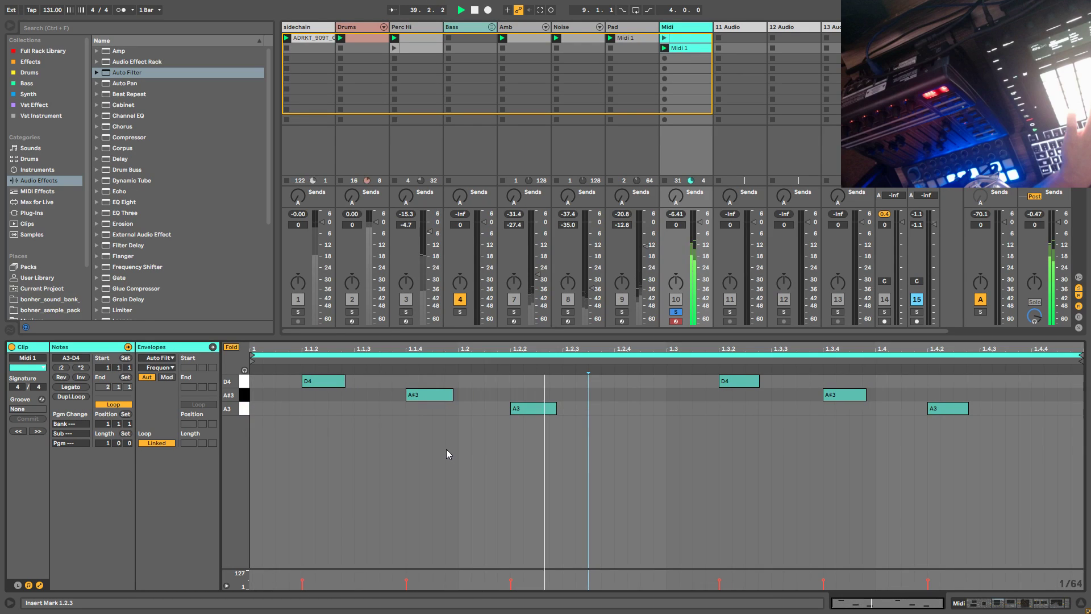
{"action": "left_click", "coordinate": [1057, 414]}
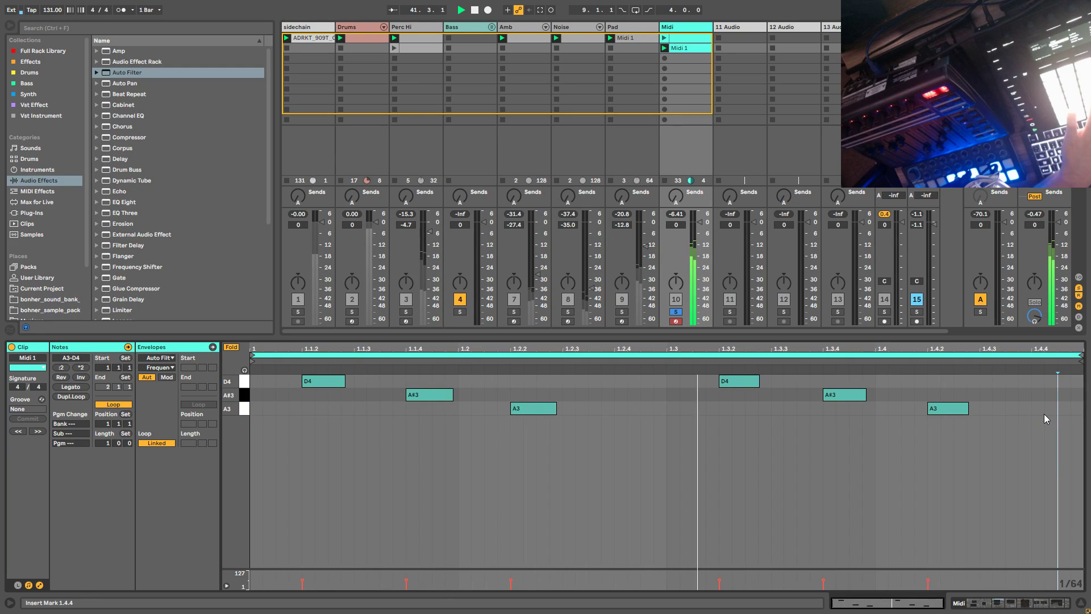
{"action": "double_click", "coordinate": [621, 409]}
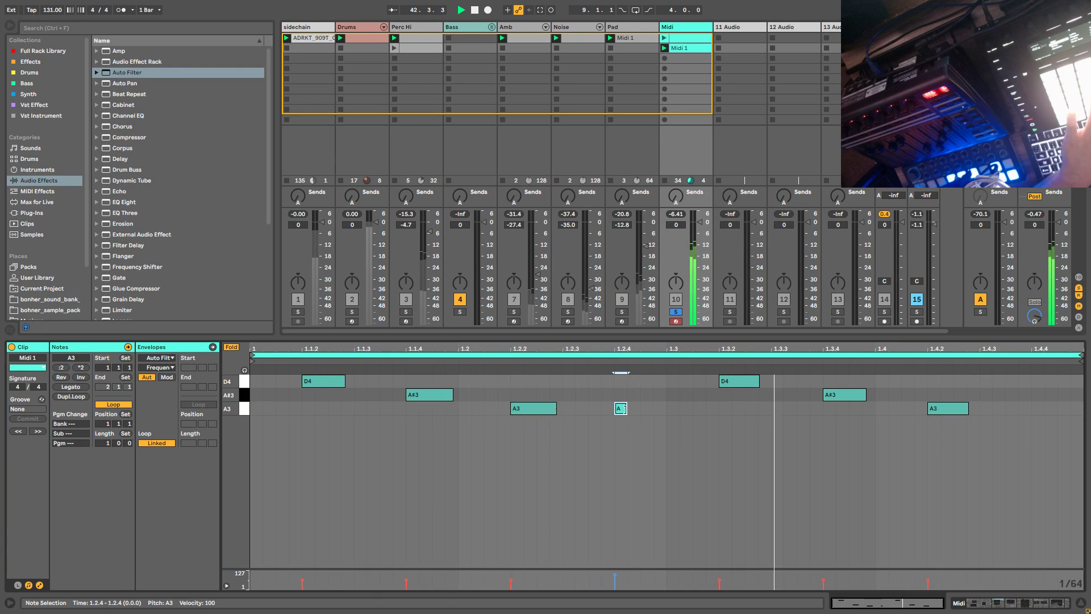
{"action": "left_click_drag", "start_coordinate": [644, 409], "coordinate": [687, 411]}
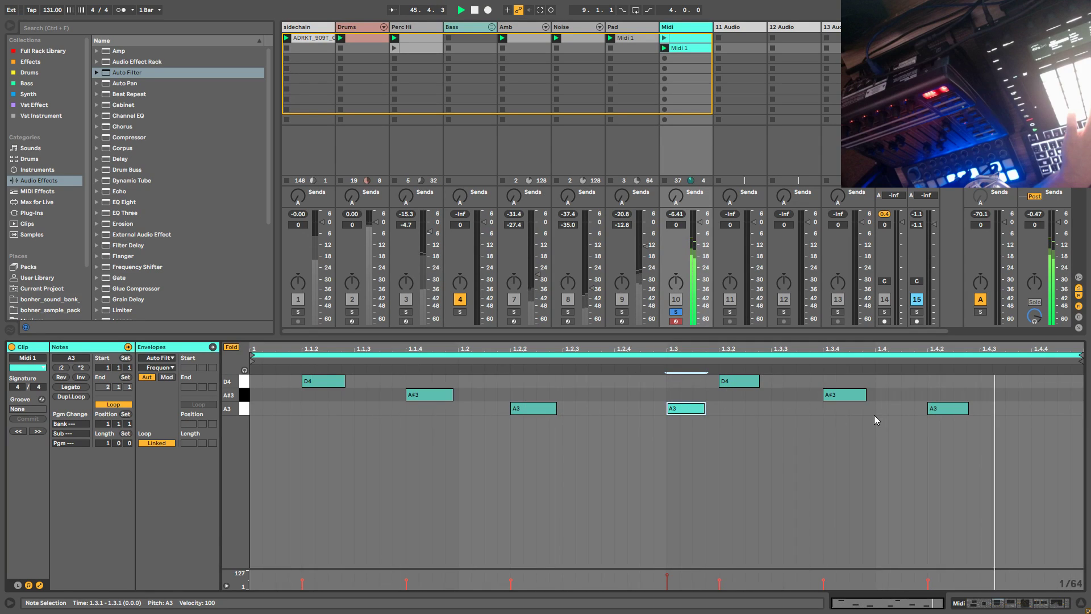
Step: Unsolo the Midi track with its volume at -1.2 dB and lower the Auto Filter's cutoff to about 344 Hz
{"action": "left_click", "coordinate": [675, 311]}
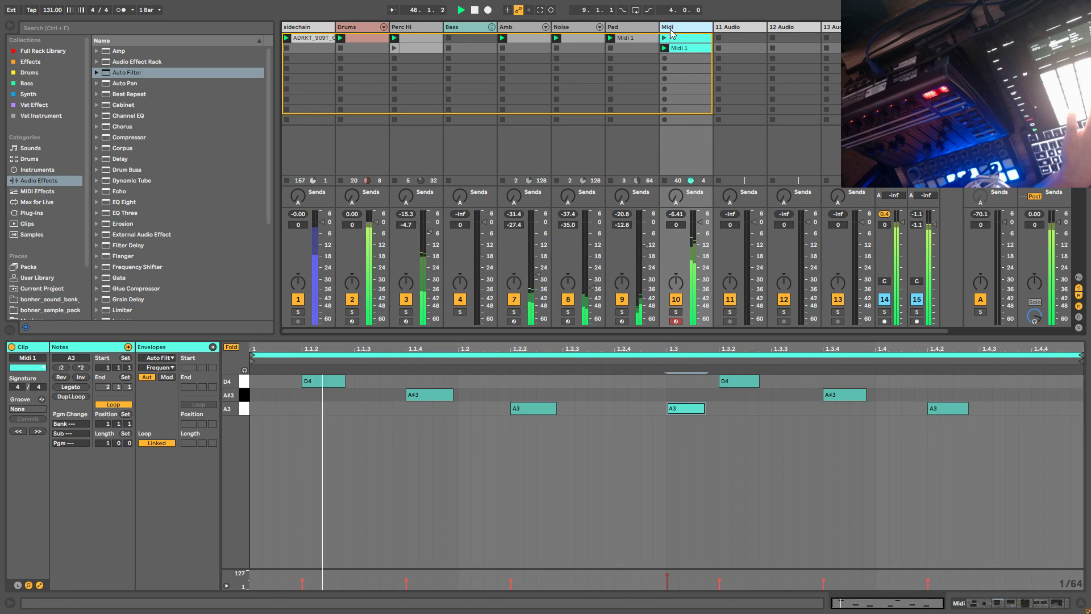
{"action": "key", "text": "shift+Tab"}
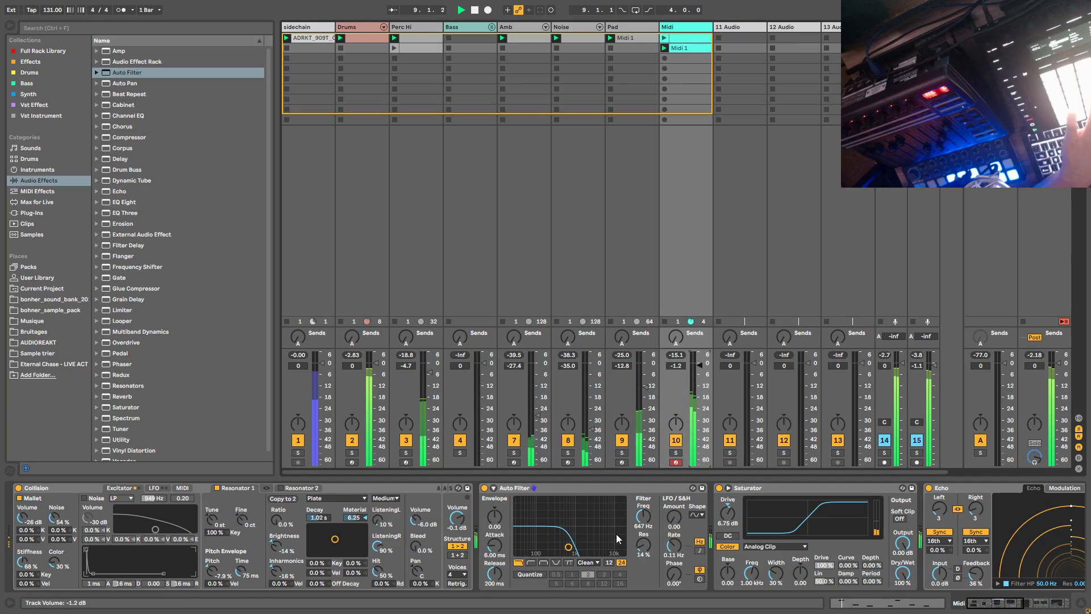
{"action": "left_click_drag", "start_coordinate": [639, 521], "coordinate": [639, 534]}
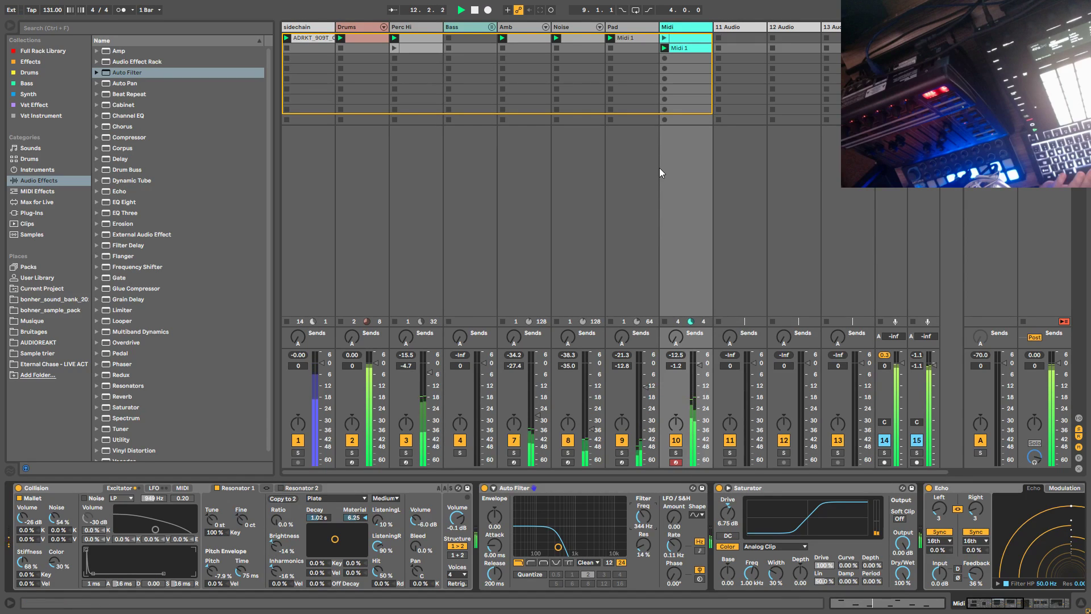
Step: Add another A3 note at 1.1.1, the start of the Midi 1 clip, slightly shorter than a sixteenth note
{"action": "left_click", "coordinate": [684, 48]}
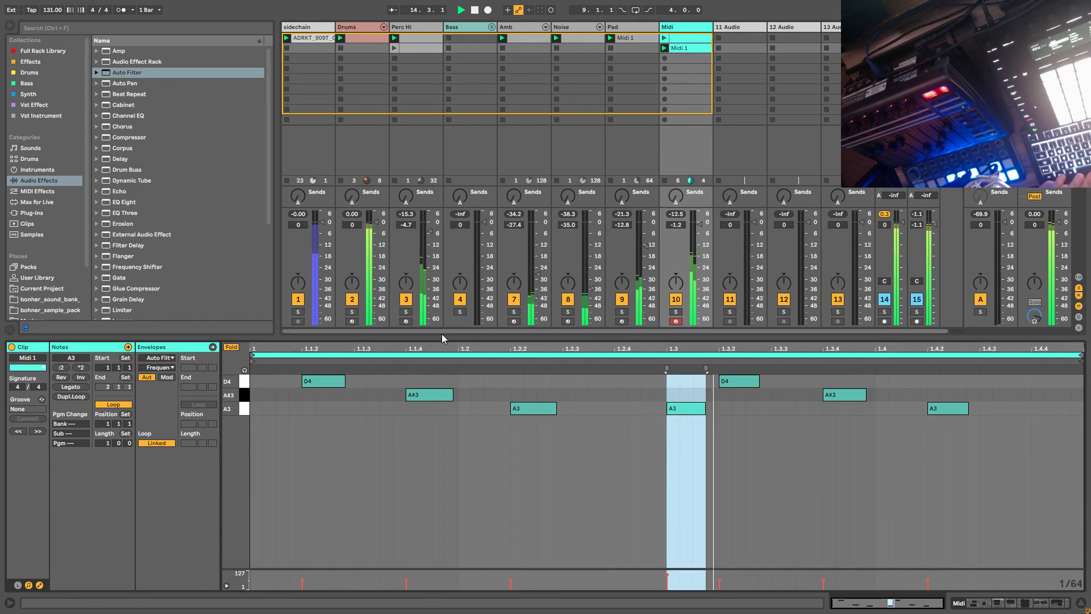
{"action": "left_click", "coordinate": [691, 416]}
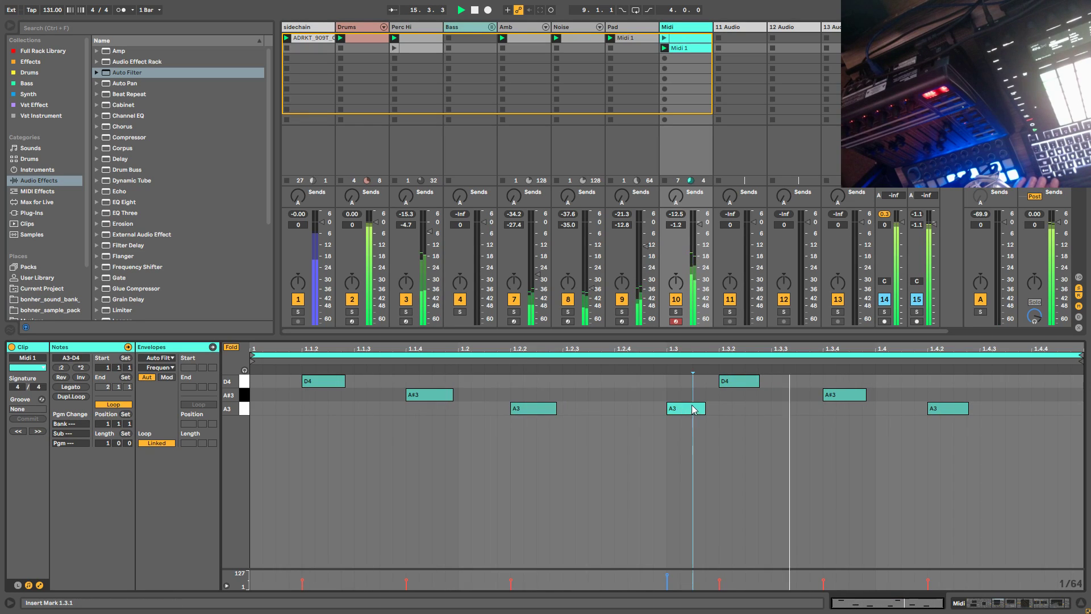
{"action": "double_click", "coordinate": [289, 410]}
{"action": "left_click_drag", "start_coordinate": [290, 410], "coordinate": [265, 409]}
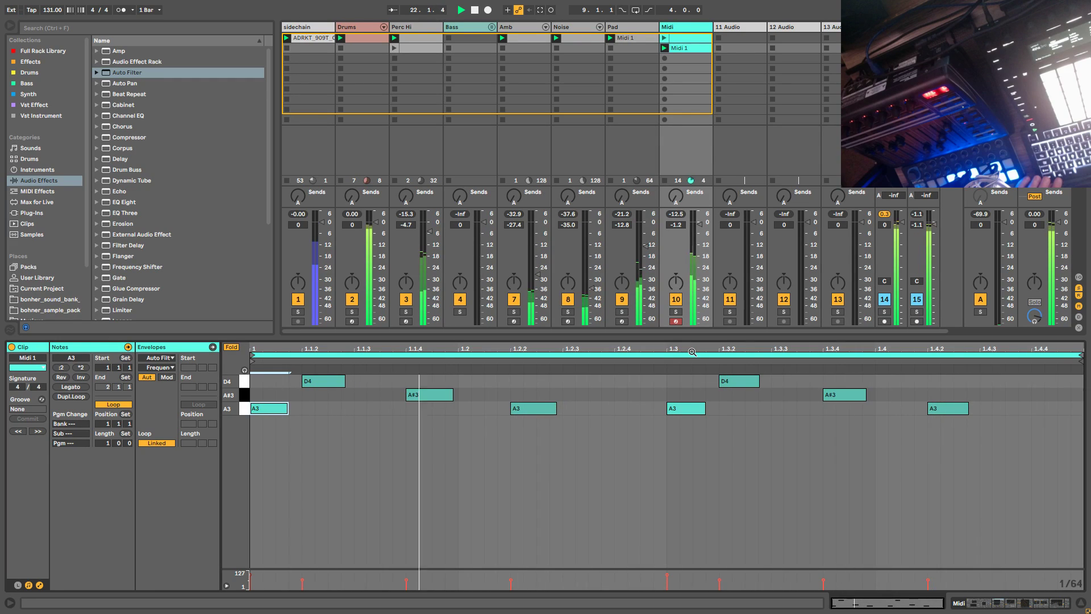
Step: Solo the Midi track, unfold the clip's note rows, and raise the Auto Filter's cutoff to about 1.09 kHz
{"action": "left_click", "coordinate": [676, 311]}
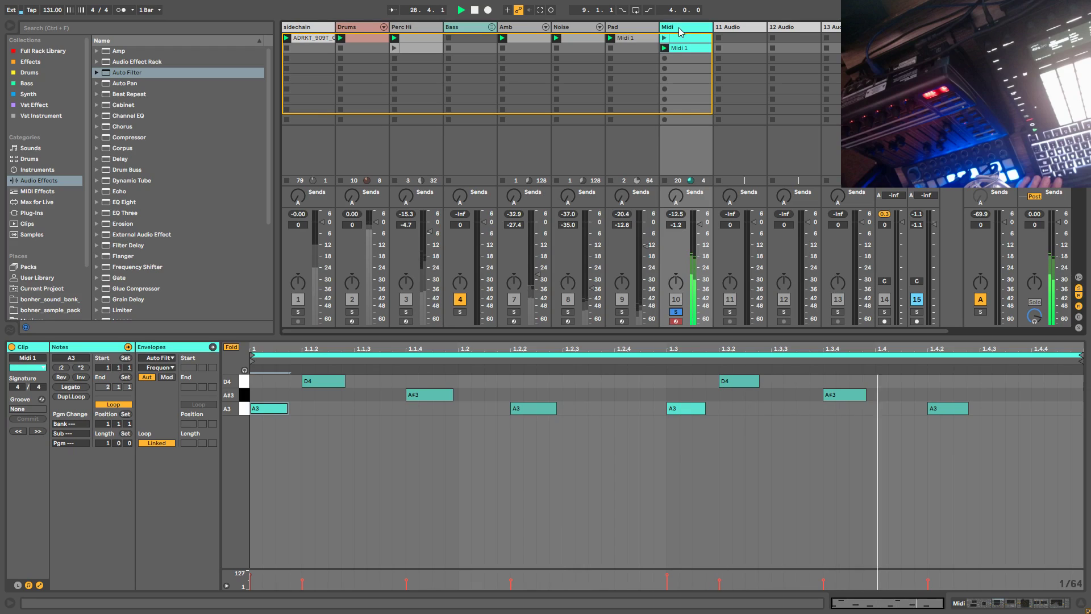
{"action": "left_click", "coordinate": [231, 347]}
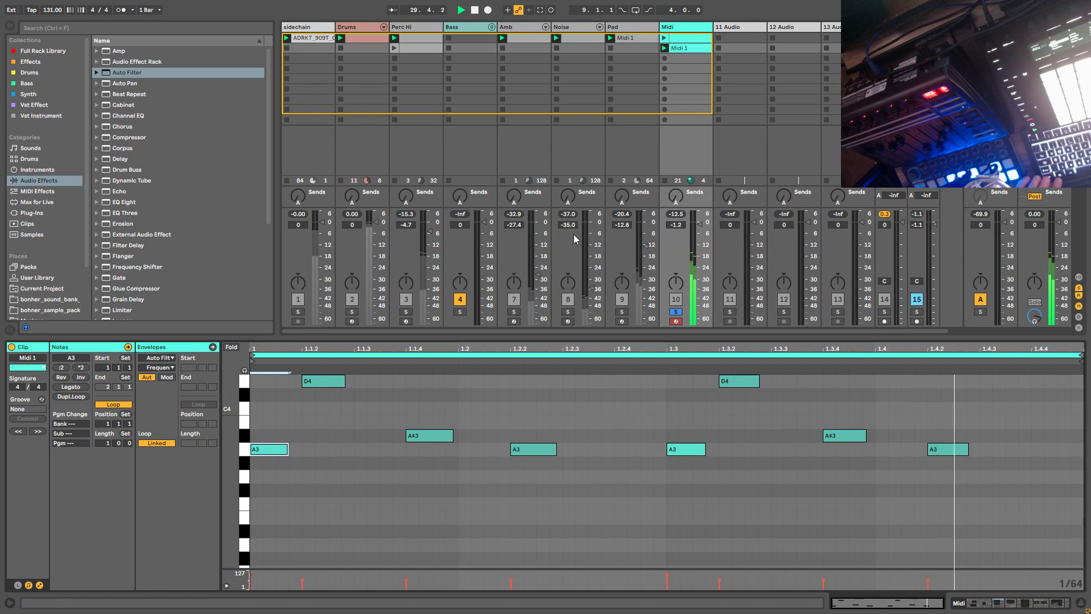
{"action": "left_click", "coordinate": [686, 30]}
{"action": "left_click_drag", "start_coordinate": [642, 523], "coordinate": [642, 503]}
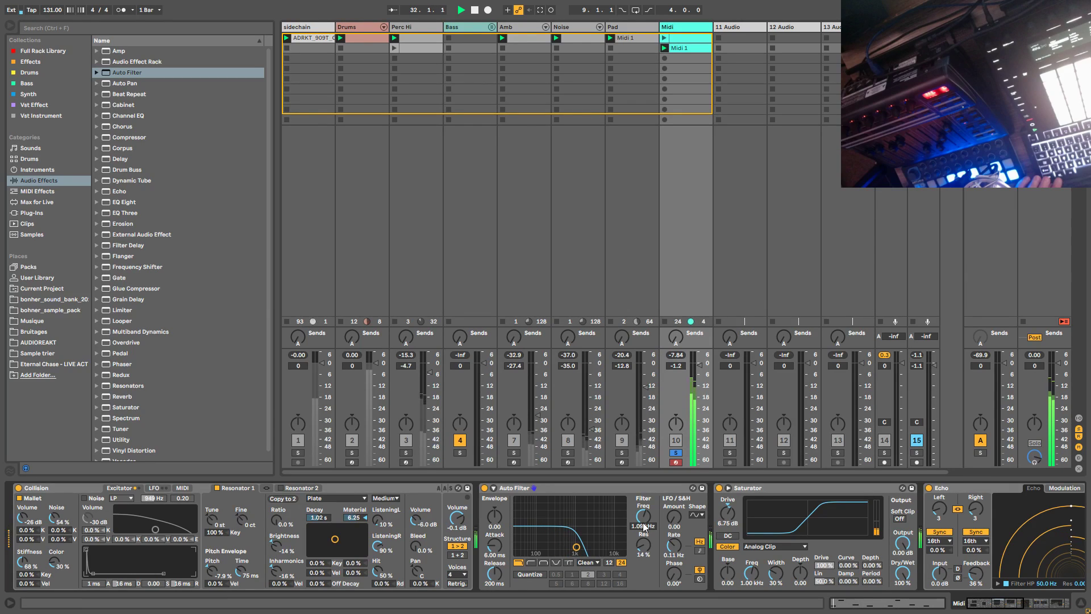
Step: Unsolo the Midi track and lower its volume to -9.5 dB
{"action": "double_click", "coordinate": [684, 48]}
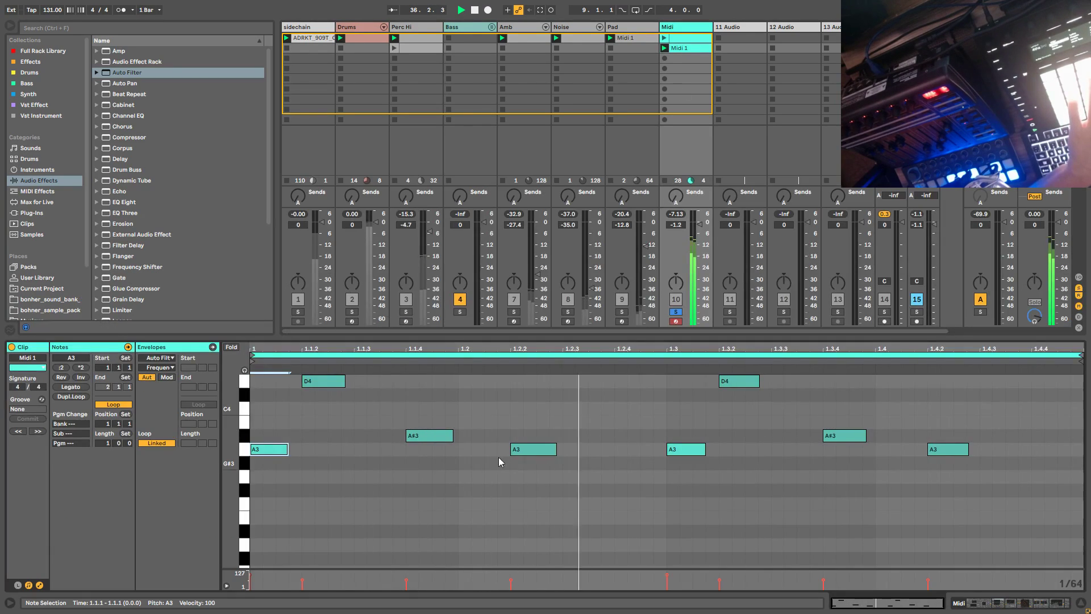
{"action": "left_click", "coordinate": [676, 312]}
{"action": "left_click_drag", "start_coordinate": [676, 225], "coordinate": [676, 250]}
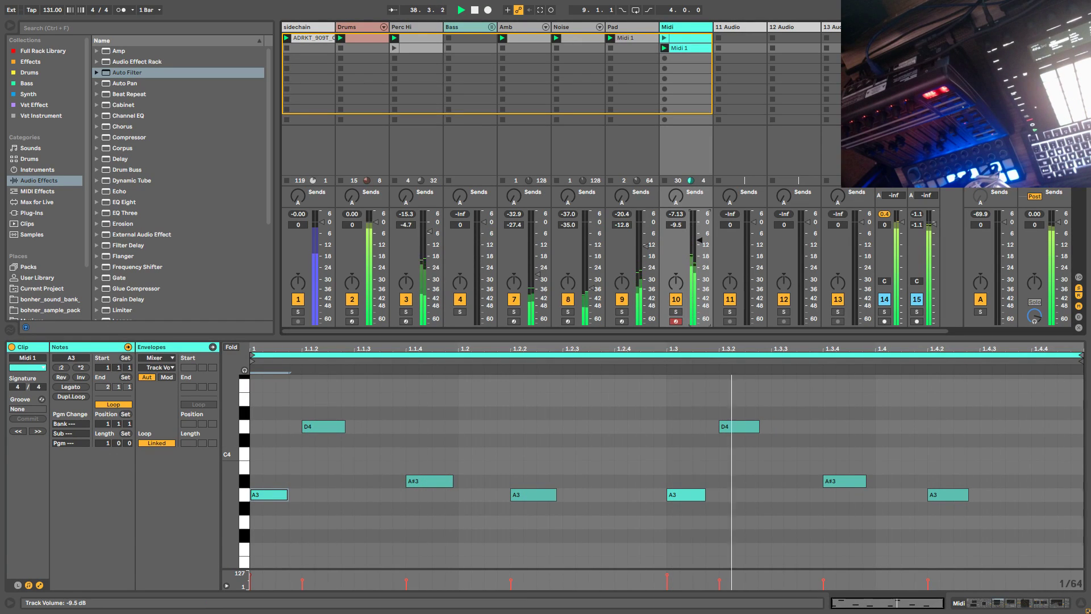
Step: Solo the Midi track, lower the Auto Filter's cutoff to about 428 Hz, and stop playback
{"action": "left_click", "coordinate": [674, 31]}
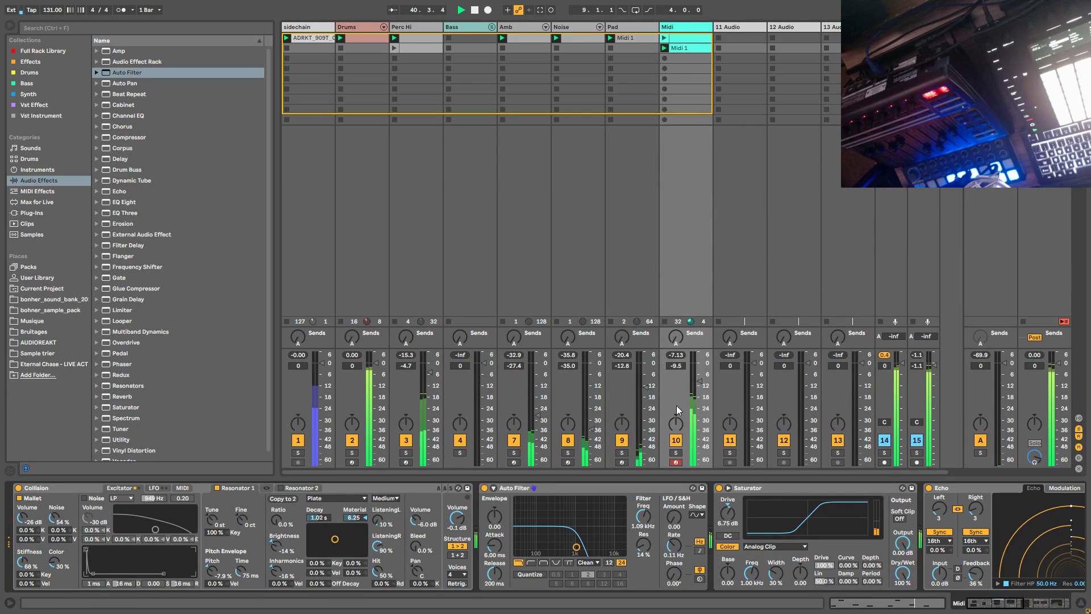
{"action": "left_click", "coordinate": [676, 453]}
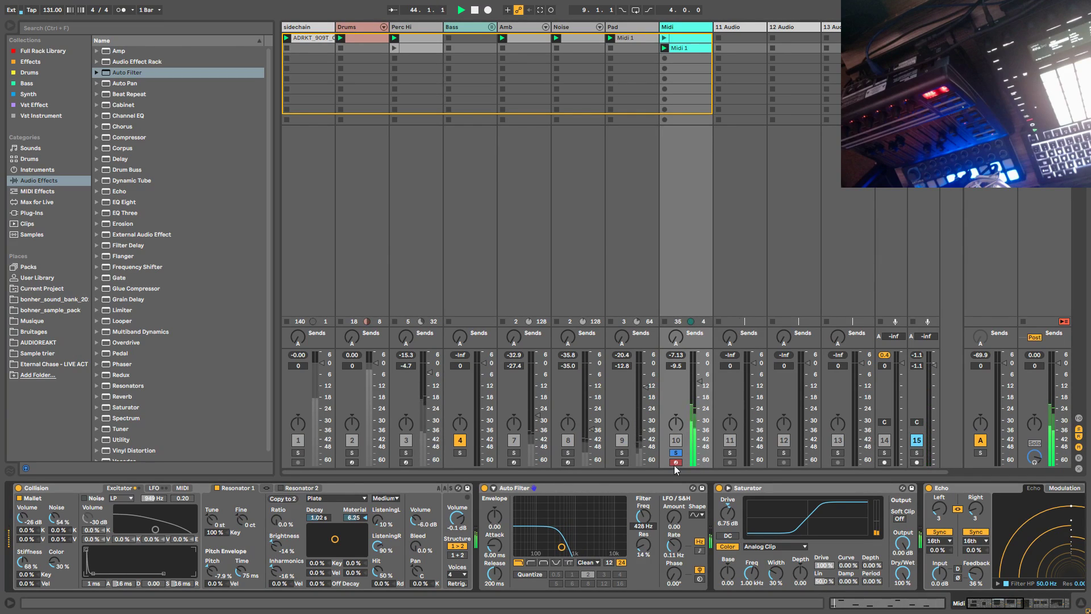
{"action": "right_click", "coordinate": [675, 31]}
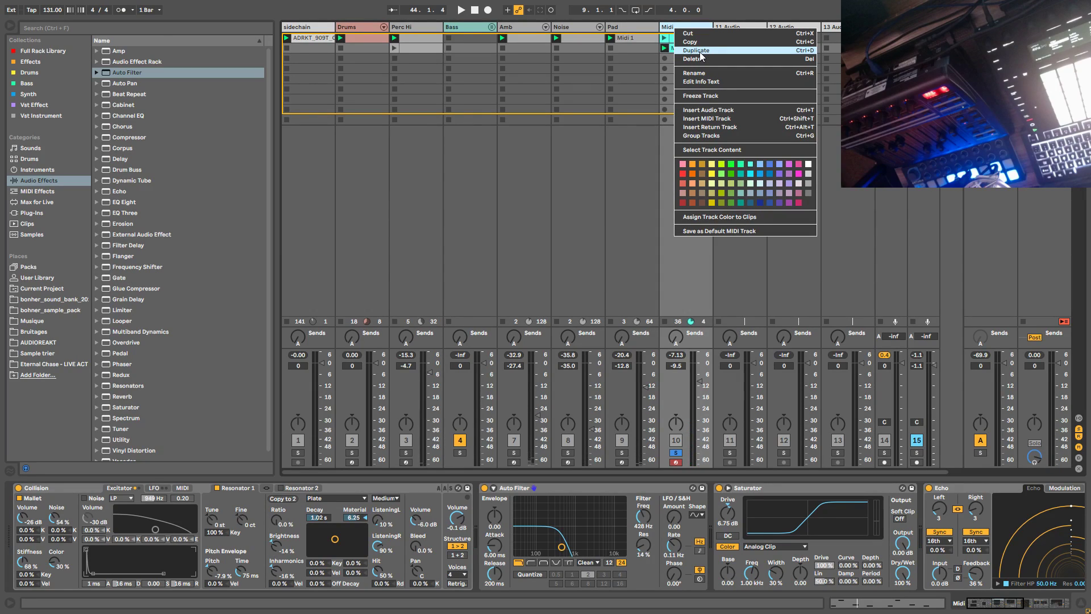
{"action": "left_click", "coordinate": [671, 28]}
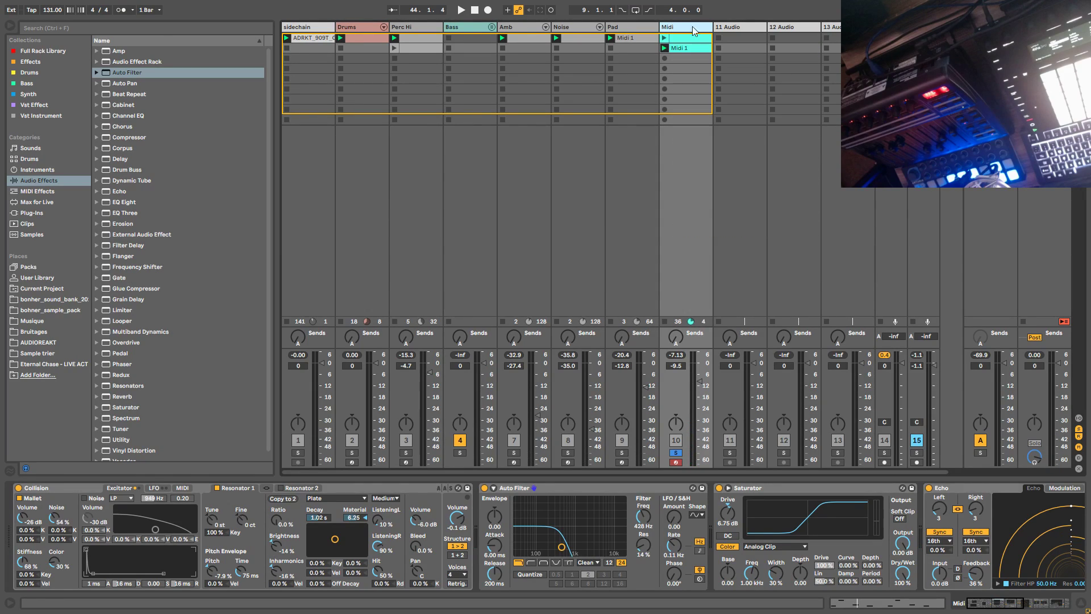
Step: Restart playback, unsolo the Midi track, and raise the Auto Filter's cutoff slightly while hearing the full mix
{"action": "key", "text": "space"}
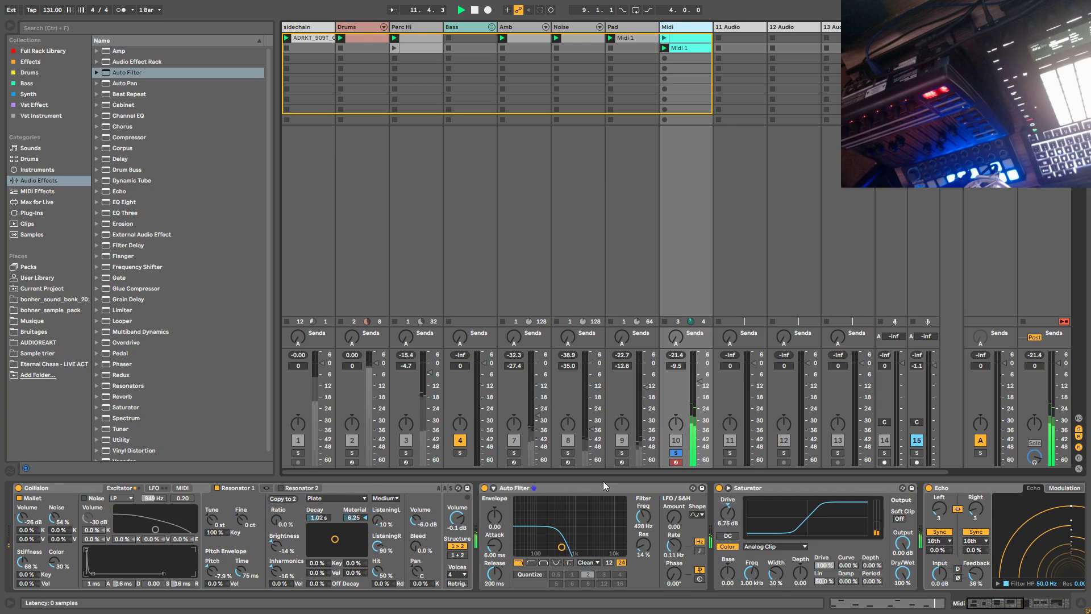
{"action": "left_click", "coordinate": [677, 454]}
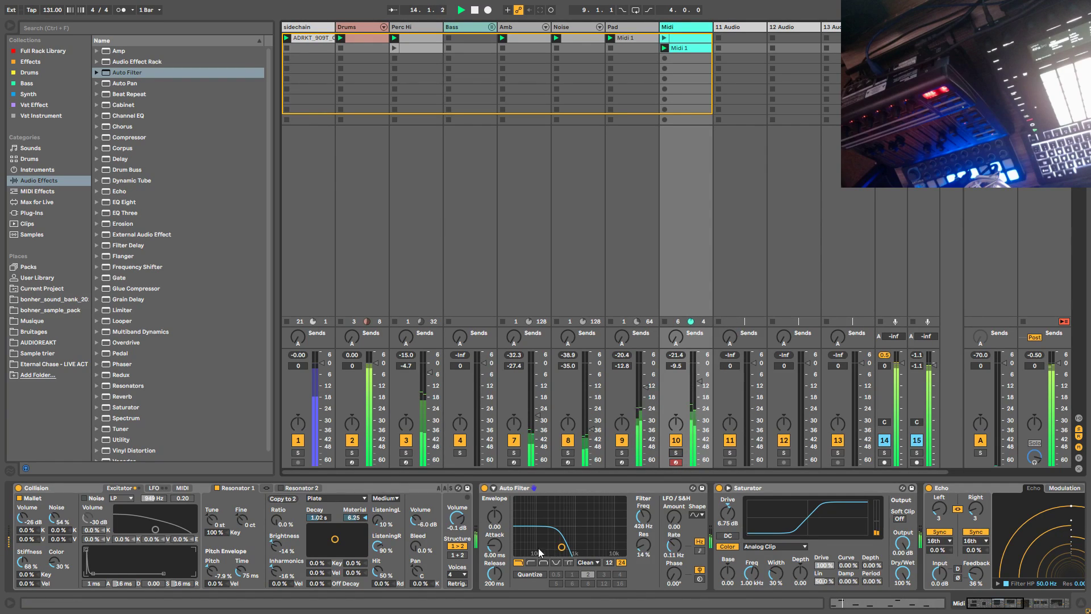
{"action": "left_click_drag", "start_coordinate": [641, 527], "coordinate": [641, 520]}
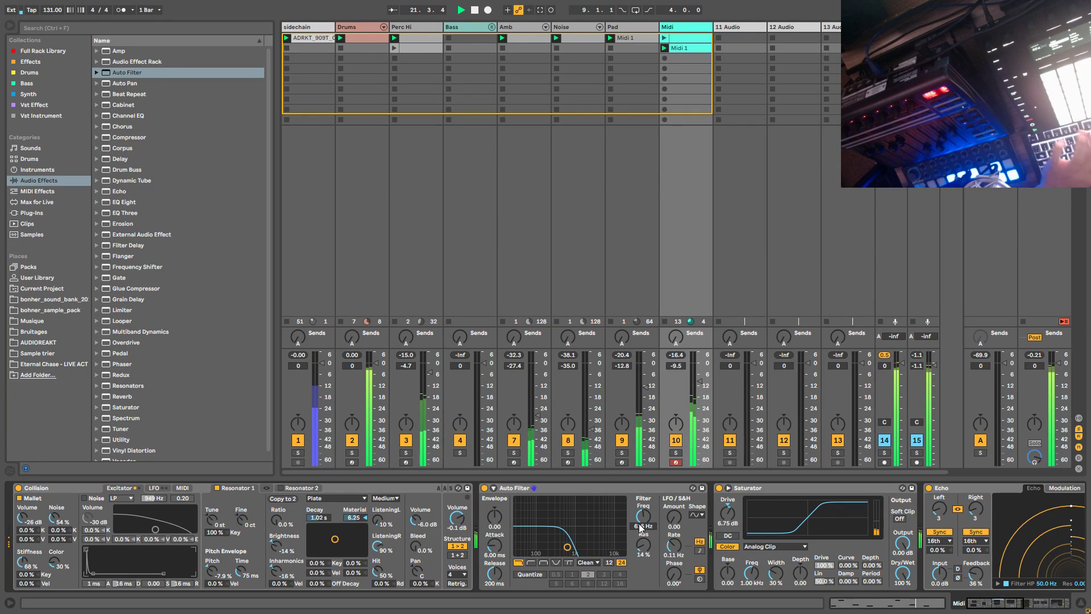
Step: Shorten the Midi 1 clip's loop to two beats, ending at 1.3.1
{"action": "double_click", "coordinate": [688, 47]}
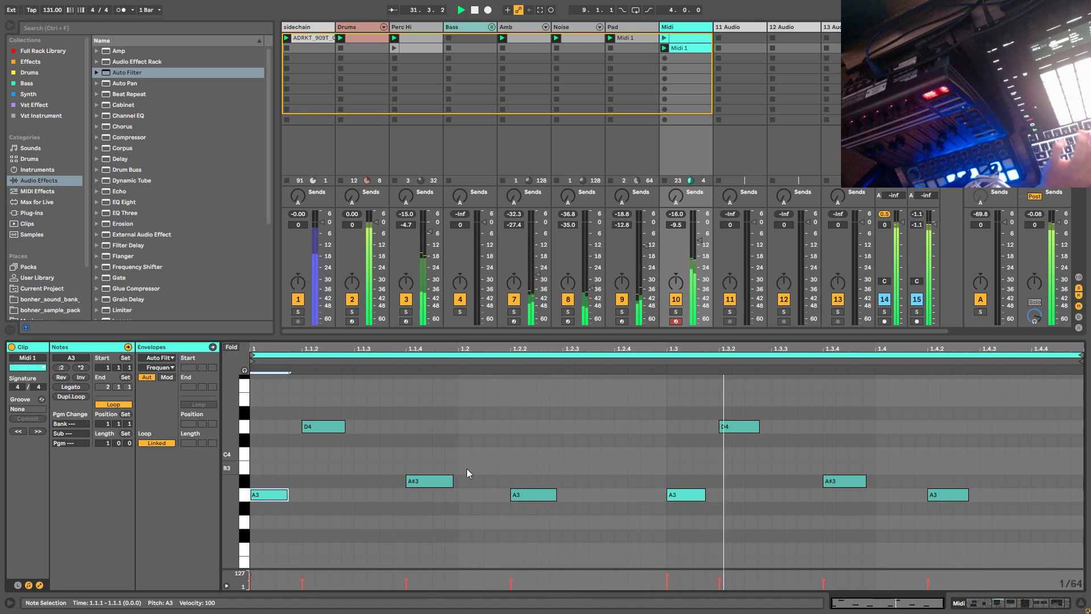
{"action": "left_click_drag", "start_coordinate": [1081, 357], "coordinate": [667, 357]}
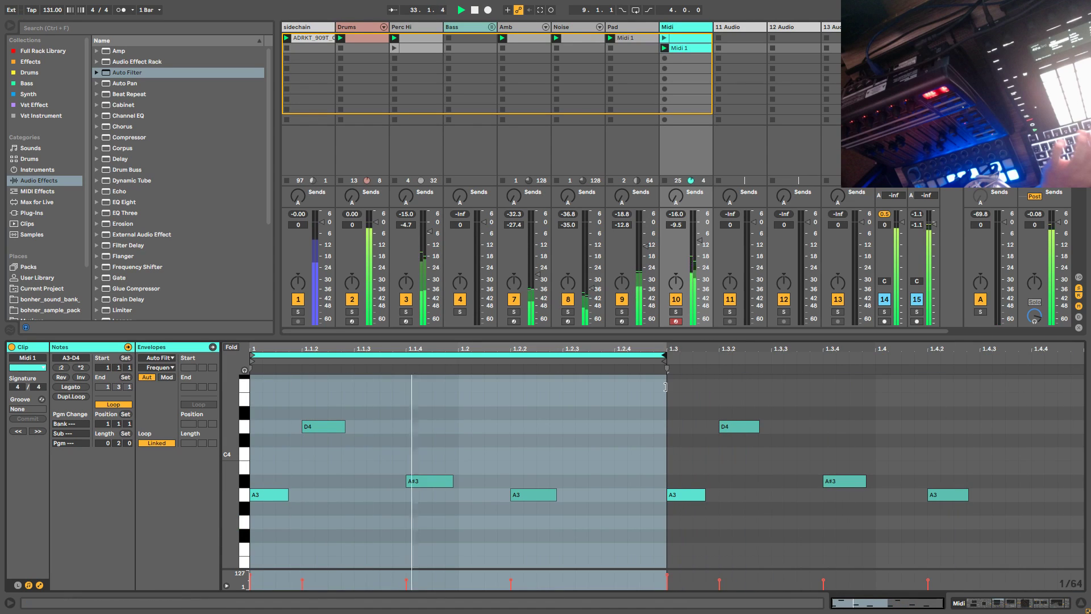
{"action": "left_click", "coordinate": [620, 522]}
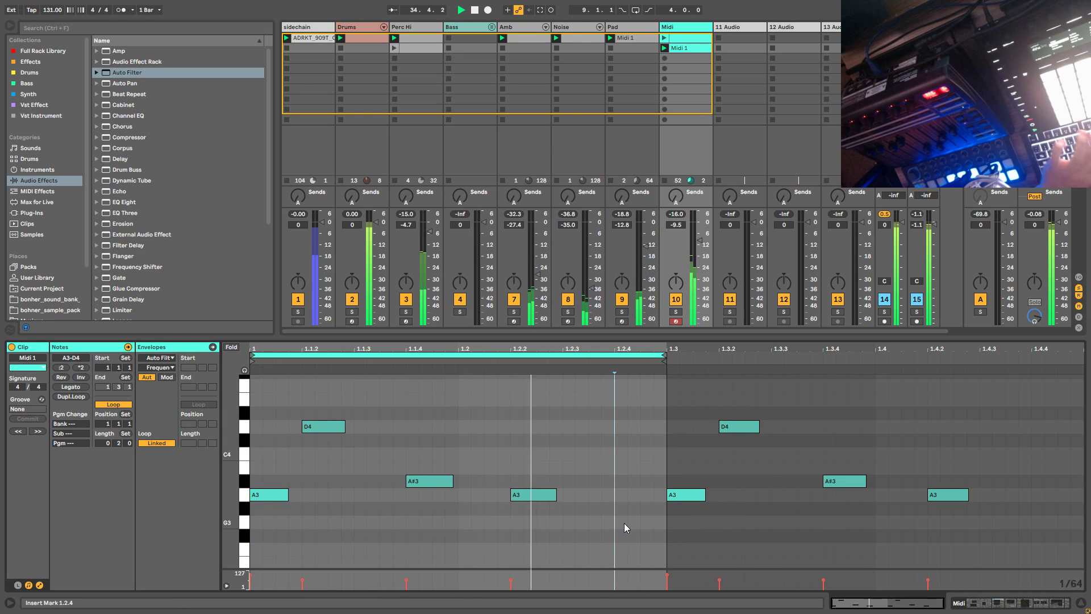
Step: Add a G3 note at 1.2.4 in the Midi 1 clip and listen to it in the loop
{"action": "double_click", "coordinate": [621, 521]}
{"action": "left_click_drag", "start_coordinate": [627, 522], "coordinate": [659, 526]}
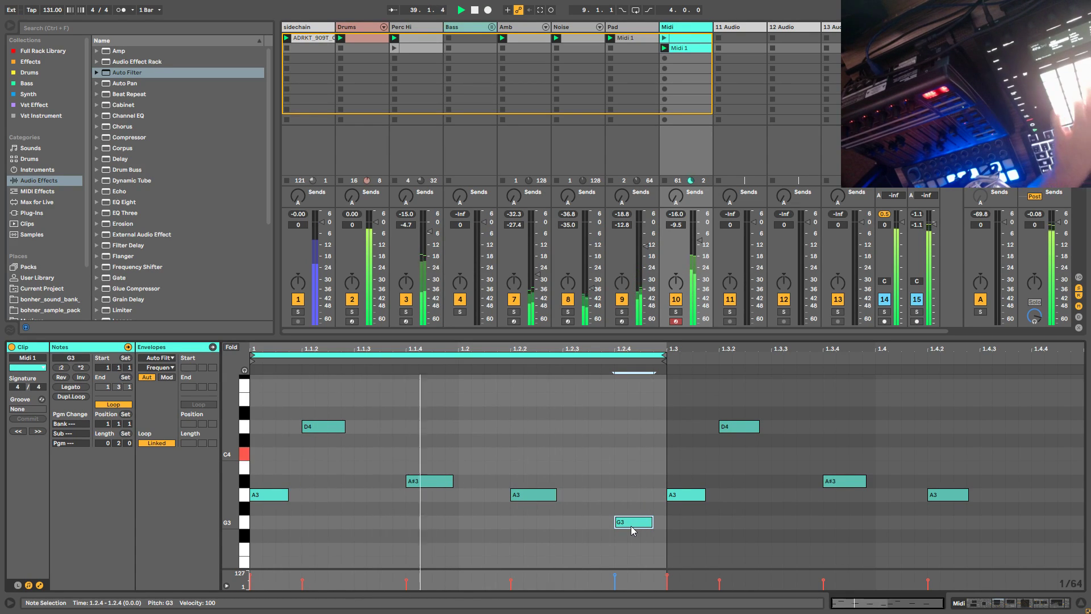
{"action": "mouse_move", "coordinate": [633, 530]}
{"action": "left_mouse_down"}
{"action": "mouse_move", "coordinate": [631, 455]}
{"action": "mouse_move", "coordinate": [631, 524]}
{"action": "left_mouse_up"}
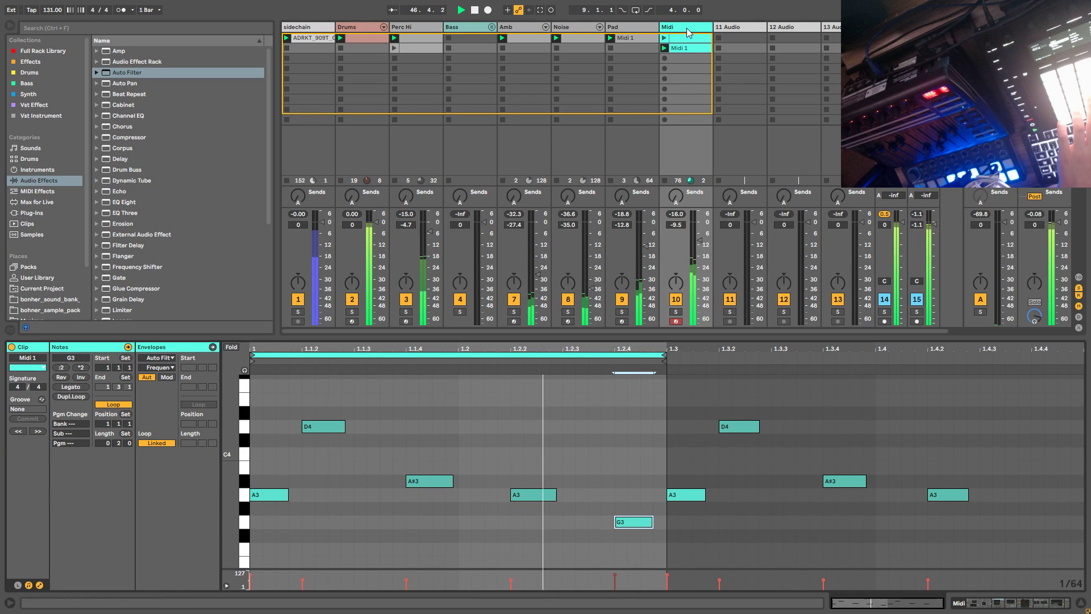
Step: Try replacing the G3 note with an A3 copy at 1.2.4, heard only on the second pass of a duplicated loop
{"action": "double_click", "coordinate": [632, 526]}
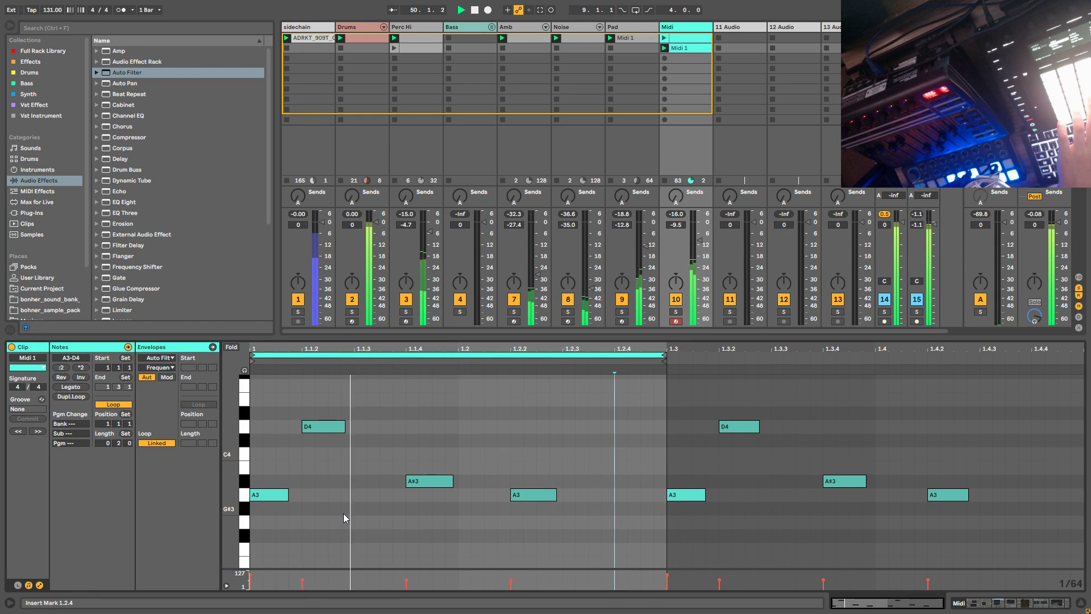
{"action": "left_click", "coordinate": [532, 497]}
{"action": "left_click_drag", "start_coordinate": [533, 498], "coordinate": [647, 497]}
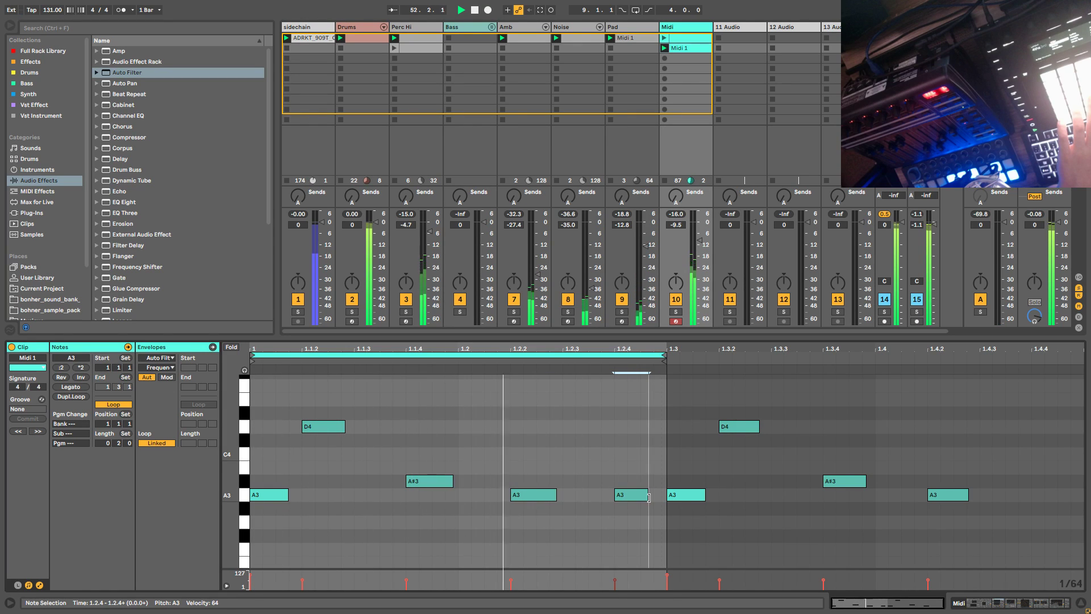
{"action": "left_click", "coordinate": [69, 397]}
{"action": "double_click", "coordinate": [618, 494]}
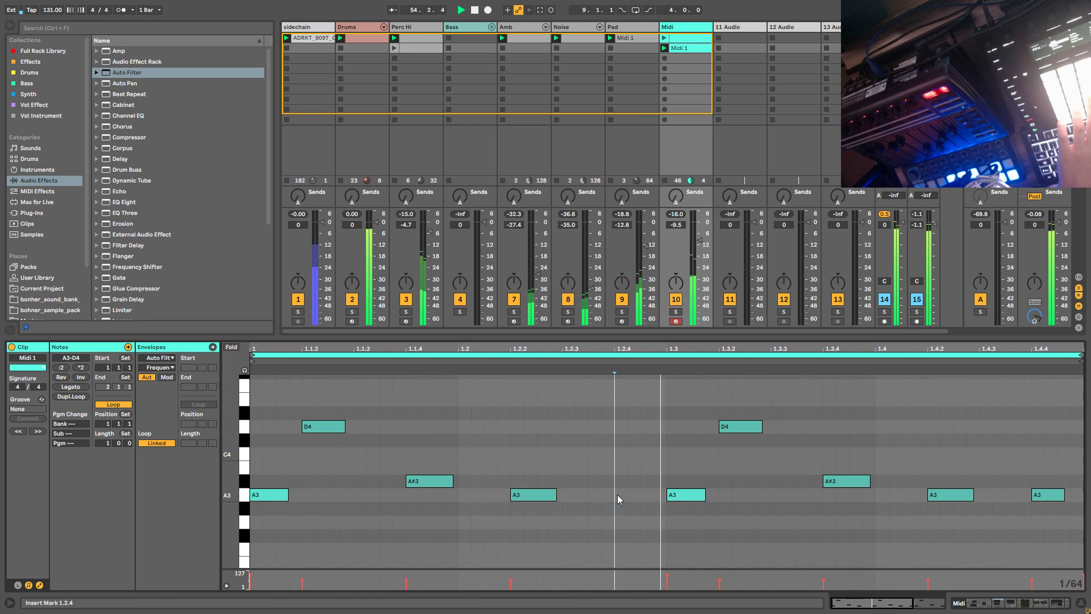
Step: Stop playback and undo the loop duplication and A3 copy, restoring the G3 note at 1.2.4
{"action": "key", "text": "space"}
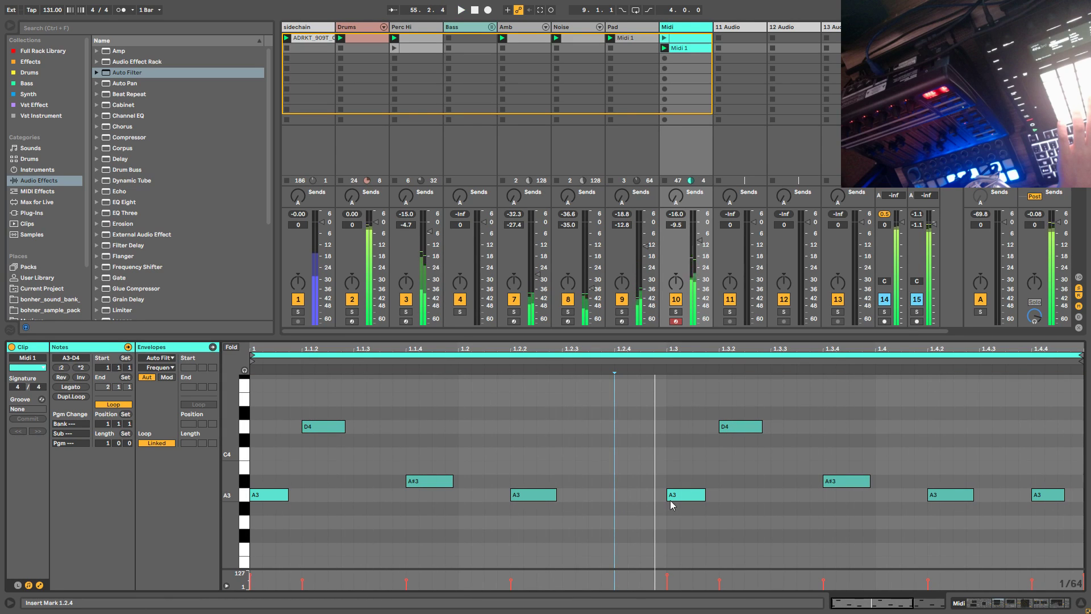
{"action": "key", "text": "ctrl+z"}
{"action": "key", "text": "ctrl+z"}
{"action": "key", "text": "ctrl+z"}
{"action": "key", "text": "ctrl+y"}
Step: Restart playback and compare the Midi track's pattern soloed and within the full mix
{"action": "key", "text": "space"}
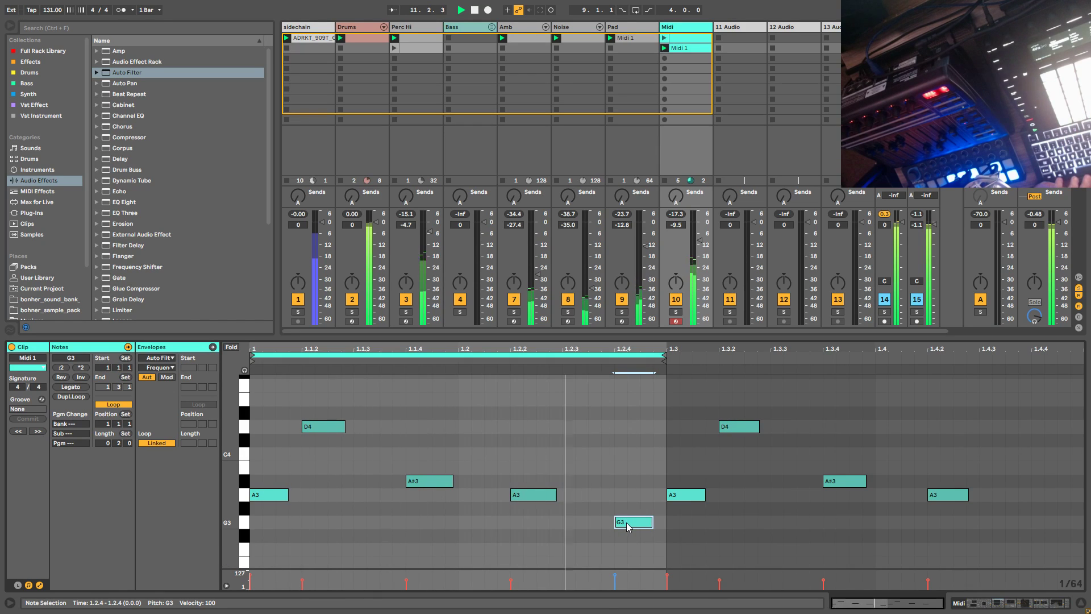
{"action": "left_click", "coordinate": [676, 312]}
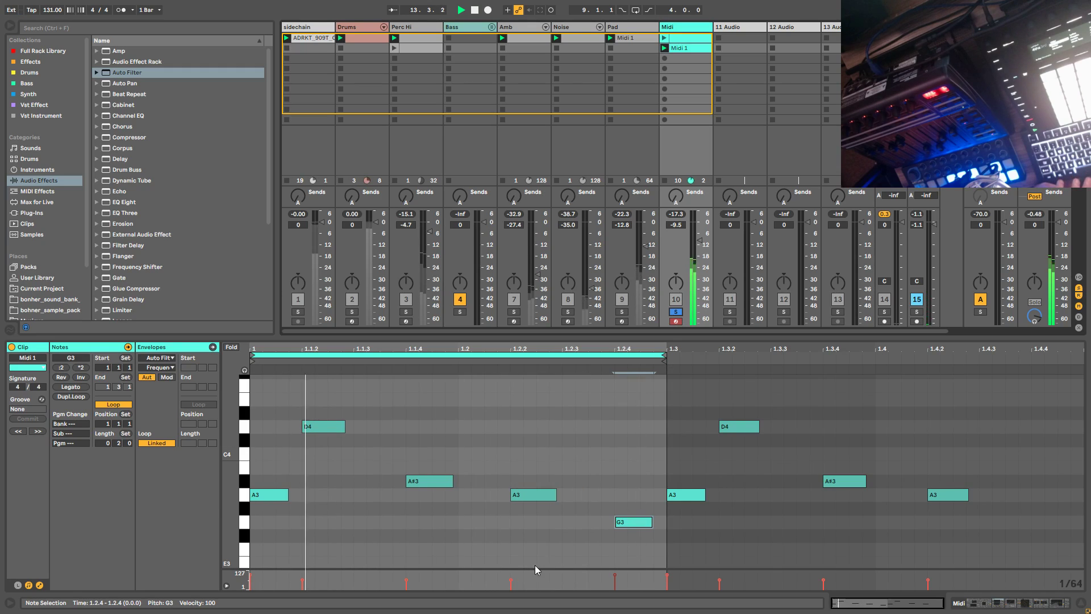
{"action": "left_click", "coordinate": [675, 312]}
Step: Move the G3 note in the Midi 1 clip earlier, to 1.2.3
{"action": "left_click", "coordinate": [631, 522]}
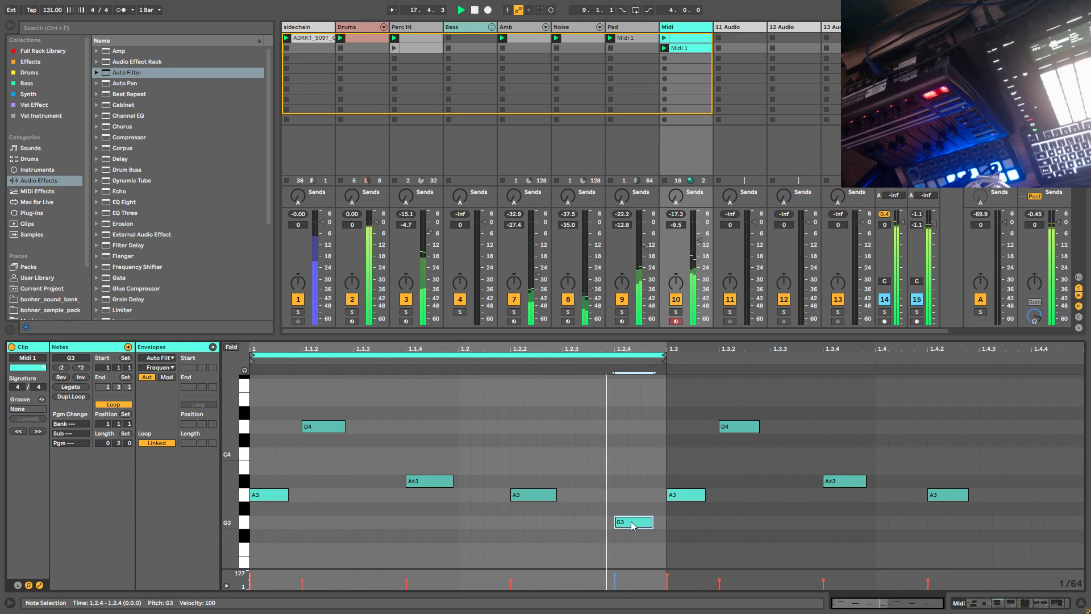
{"action": "mouse_move", "coordinate": [633, 524]}
{"action": "left_mouse_down"}
{"action": "mouse_move", "coordinate": [569, 528]}
{"action": "mouse_move", "coordinate": [591, 530]}
{"action": "left_mouse_up"}
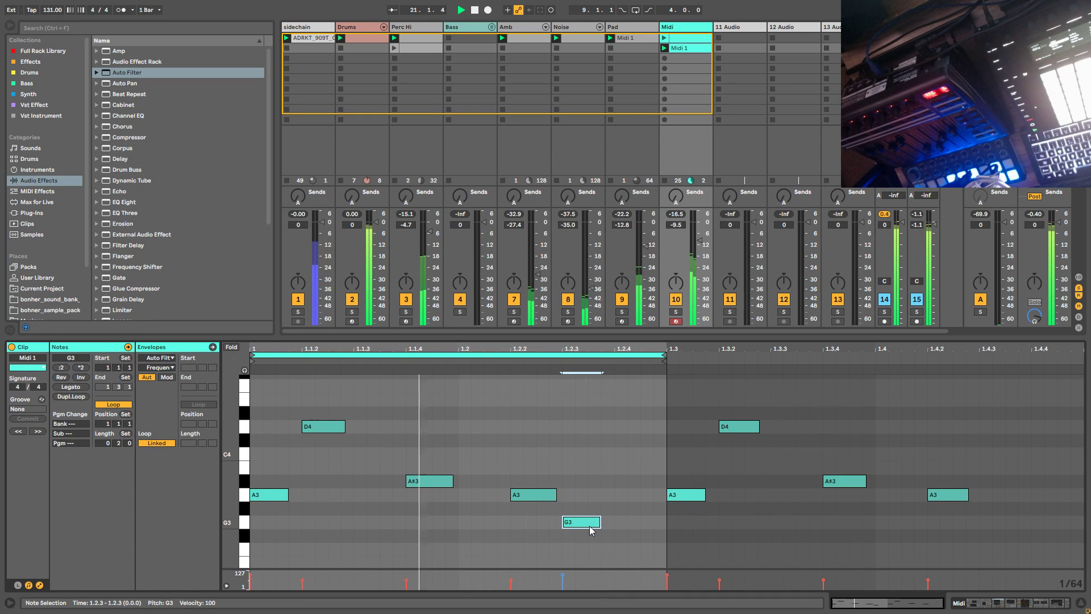
Step: Try transposing the note at 1.2.3 up to C4, and return it to G3
{"action": "key", "text": "Up"}
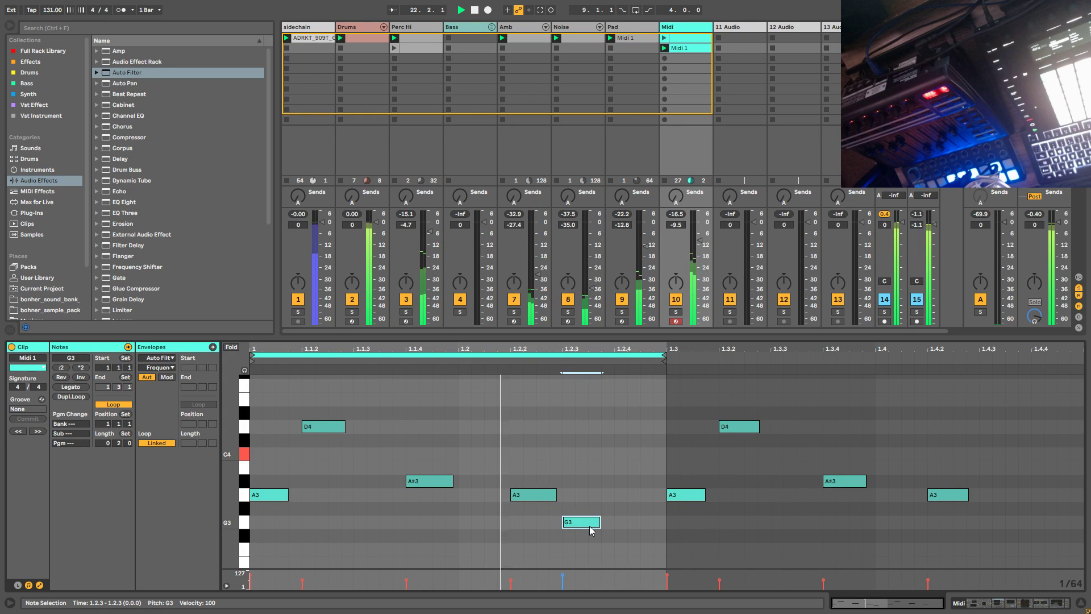
{"action": "key", "text": "Up"}
{"action": "key", "text": "Up"}
{"action": "key", "text": "Up"}
{"action": "key", "text": "Up"}
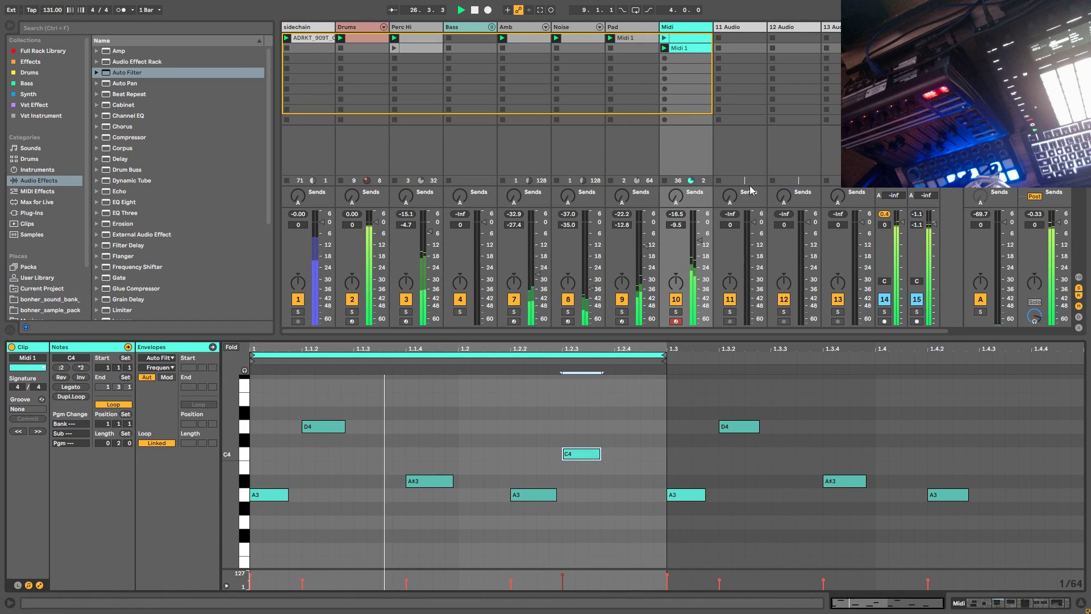
{"action": "key", "text": "Down"}
{"action": "key", "text": "Down"}
{"action": "key", "text": "Down"}
{"action": "key", "text": "Down"}
{"action": "key", "text": "Down"}
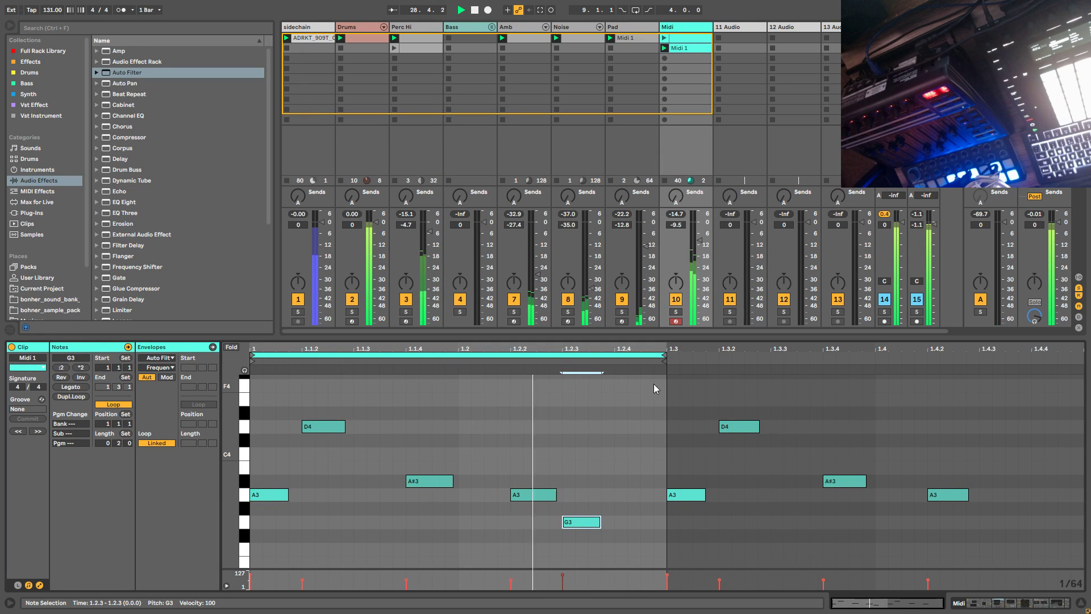
Step: Try the note at 1.2.3 as A3, and bring it back down to G3
{"action": "key", "text": "Up"}
{"action": "key", "text": "Up"}
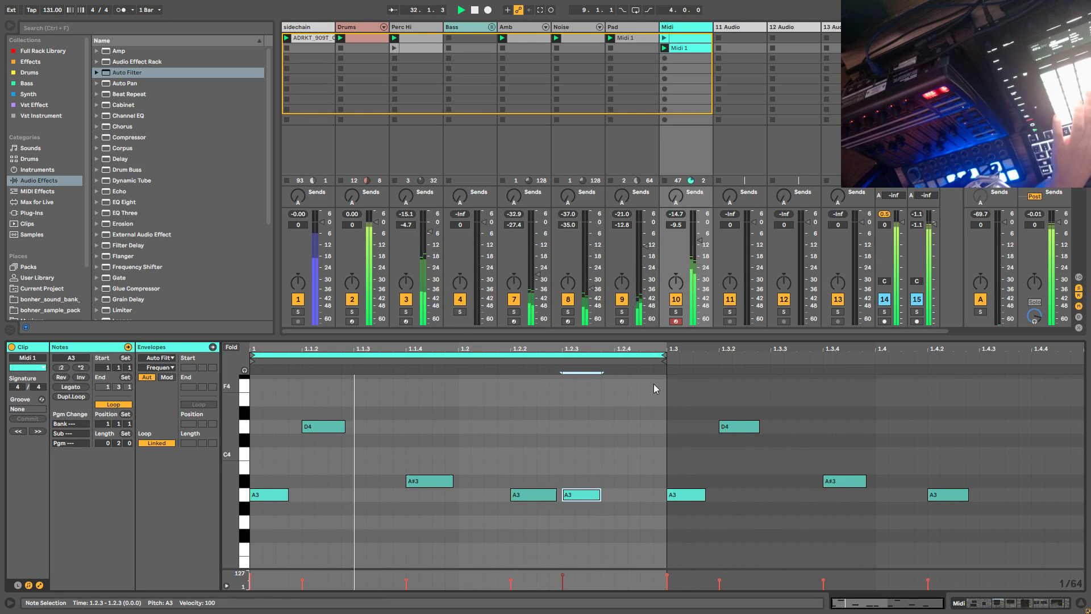
{"action": "key", "text": "Down"}
{"action": "key", "text": "Down"}
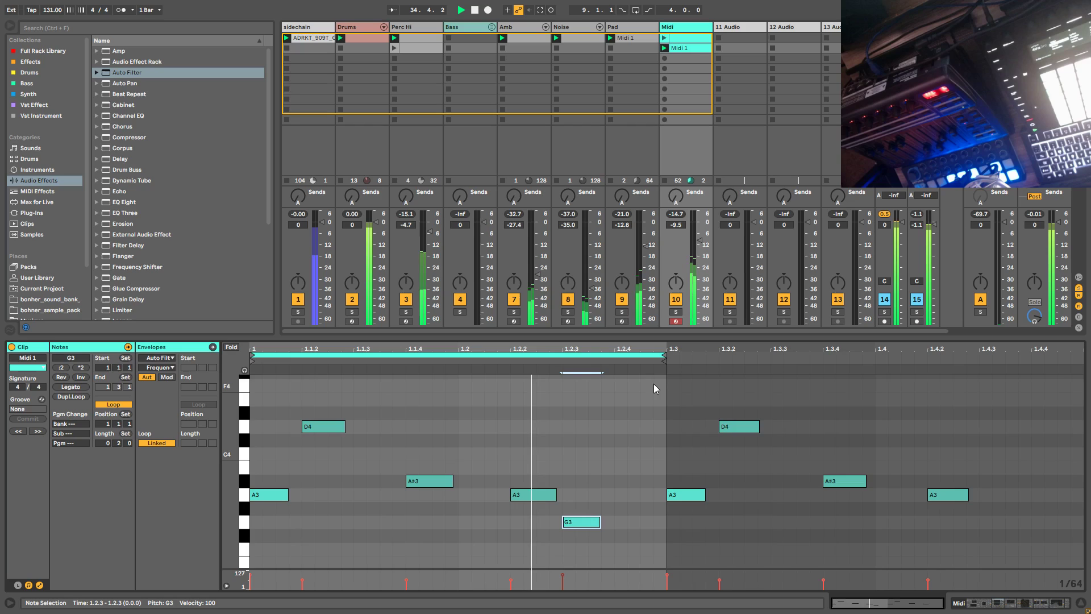
Step: Show the Midi track's devices and lower the Auto Filter's cutoff to 500 Hz
{"action": "key", "text": "shift+Tab"}
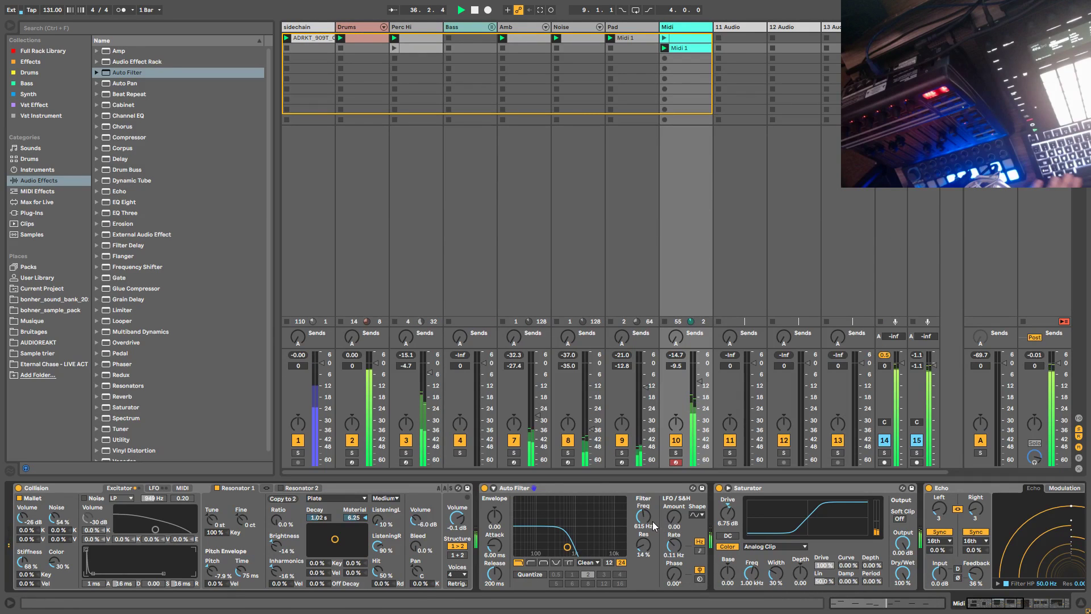
{"action": "left_click_drag", "start_coordinate": [651, 530], "coordinate": [651, 544]}
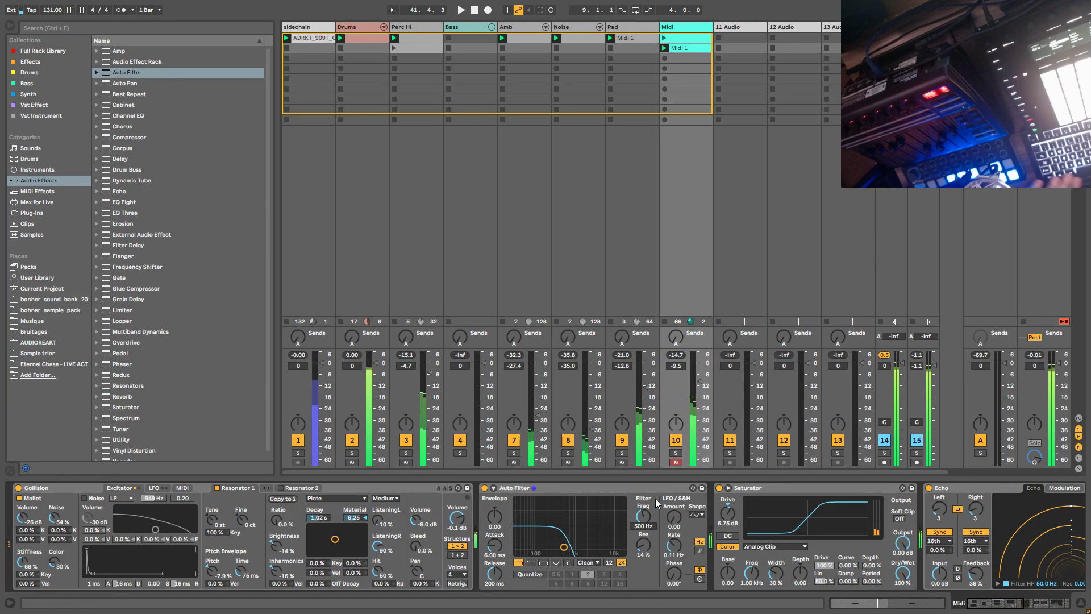
Step: Solo the Midi track, move its Midi 1 clip to the first slot, and rename the track Key
{"action": "left_click", "coordinate": [676, 453]}
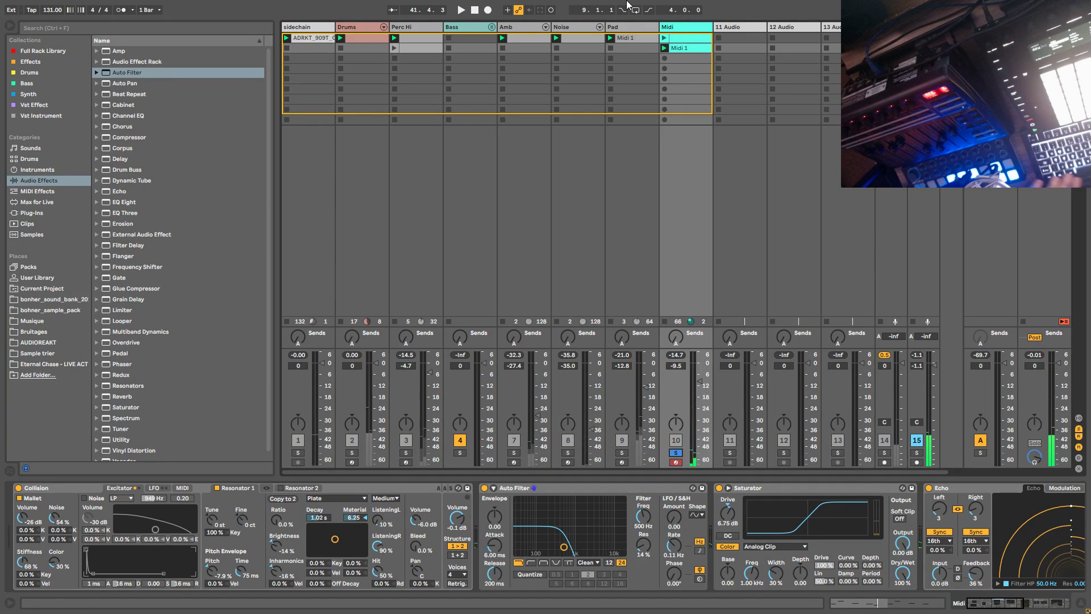
{"action": "left_click_drag", "start_coordinate": [682, 50], "coordinate": [682, 45]}
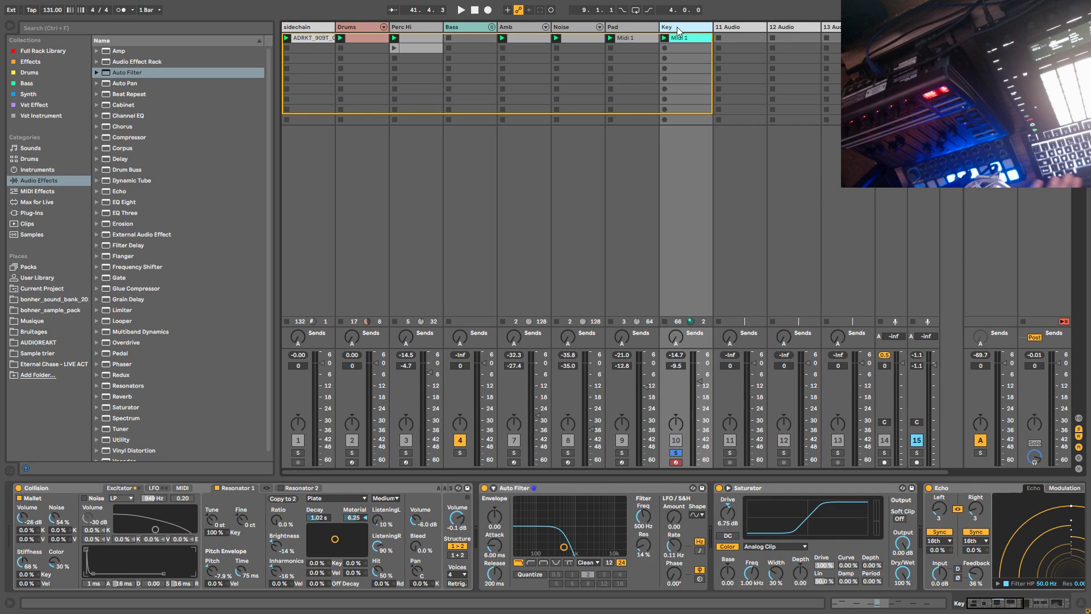
{"action": "key", "text": "space"}
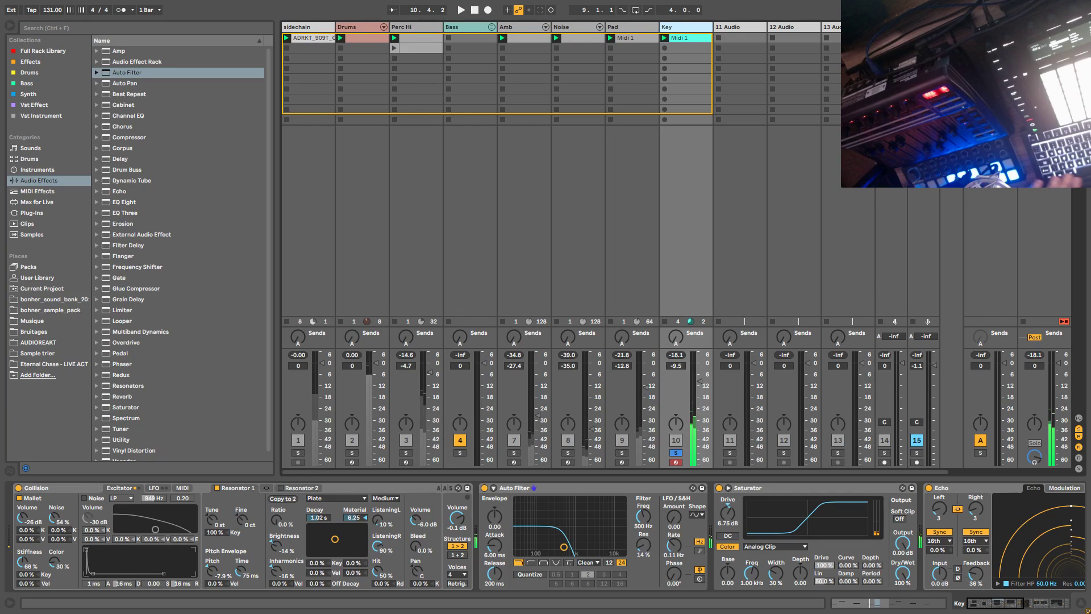
Step: Copy and paste the Key track beside the original, and launch the copy's Midi 1 clip soloed
{"action": "right_click", "coordinate": [689, 29]}
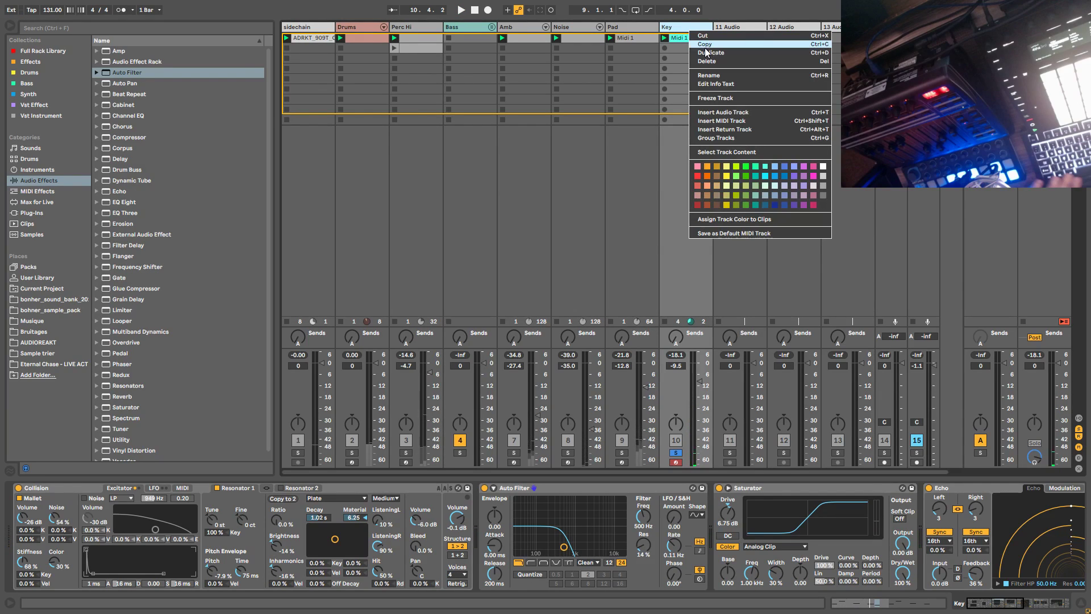
{"action": "left_click", "coordinate": [704, 46]}
{"action": "key", "text": "ctrl+v"}
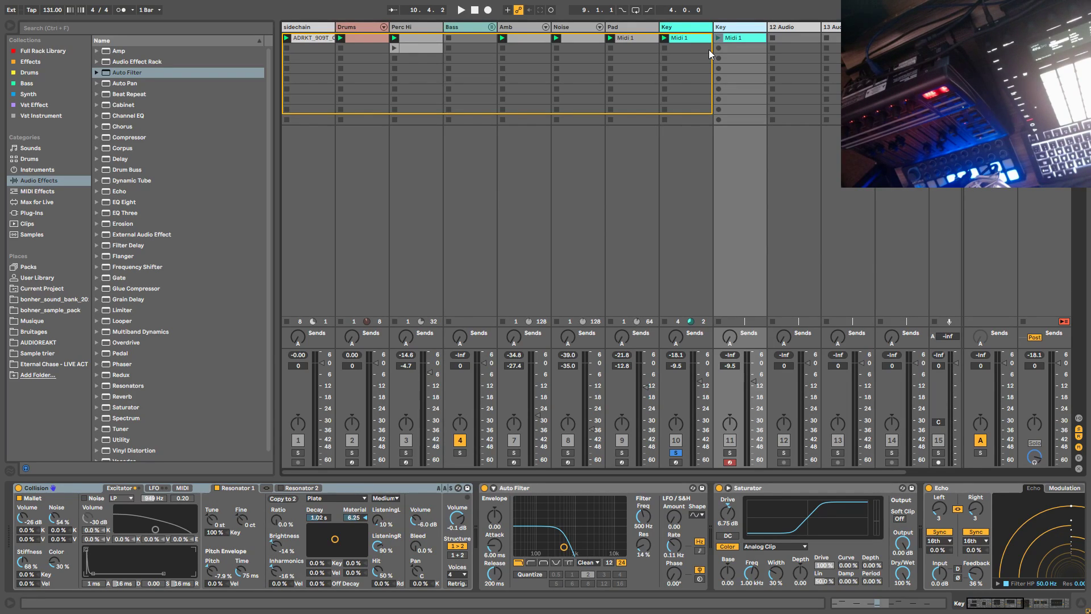
{"action": "left_click", "coordinate": [731, 453]}
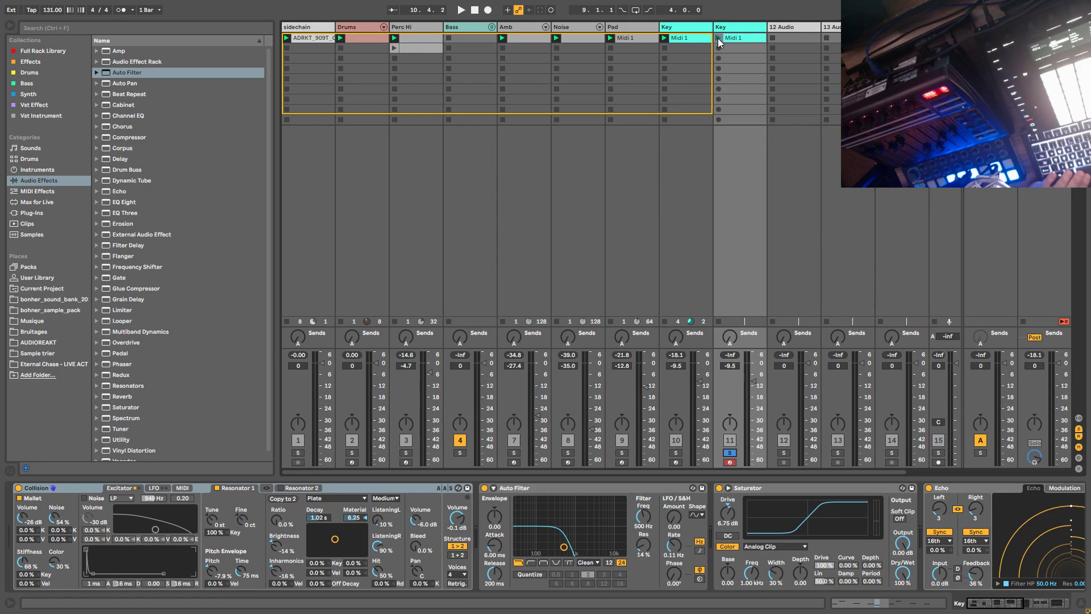
{"action": "left_click", "coordinate": [718, 38]}
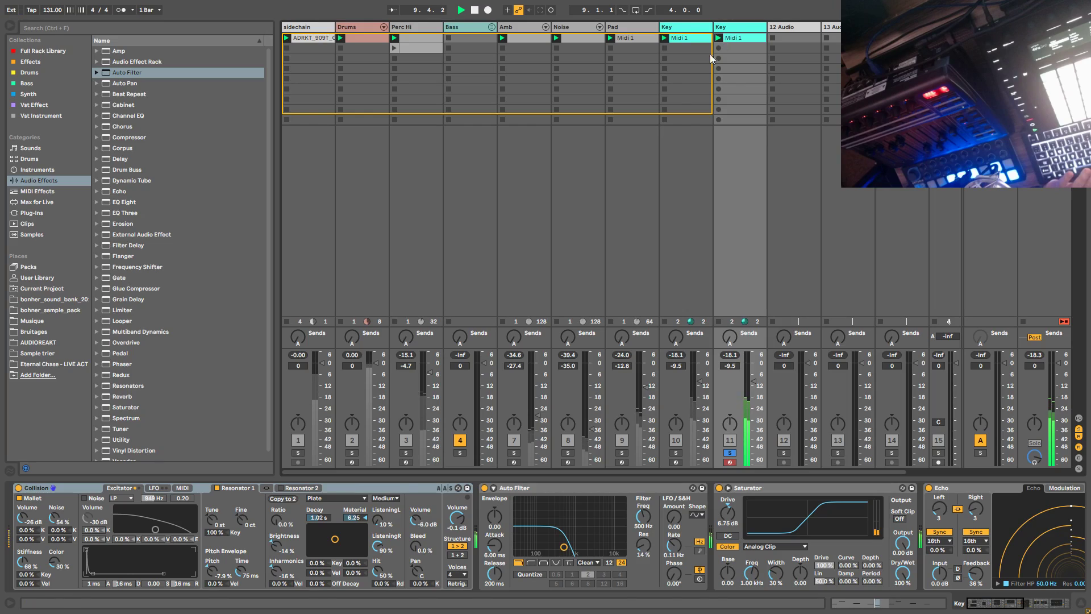
Step: Swap the copied Key track's Collision instrument for Wavetable, and leave instrument swapping
{"action": "key", "text": "q"}
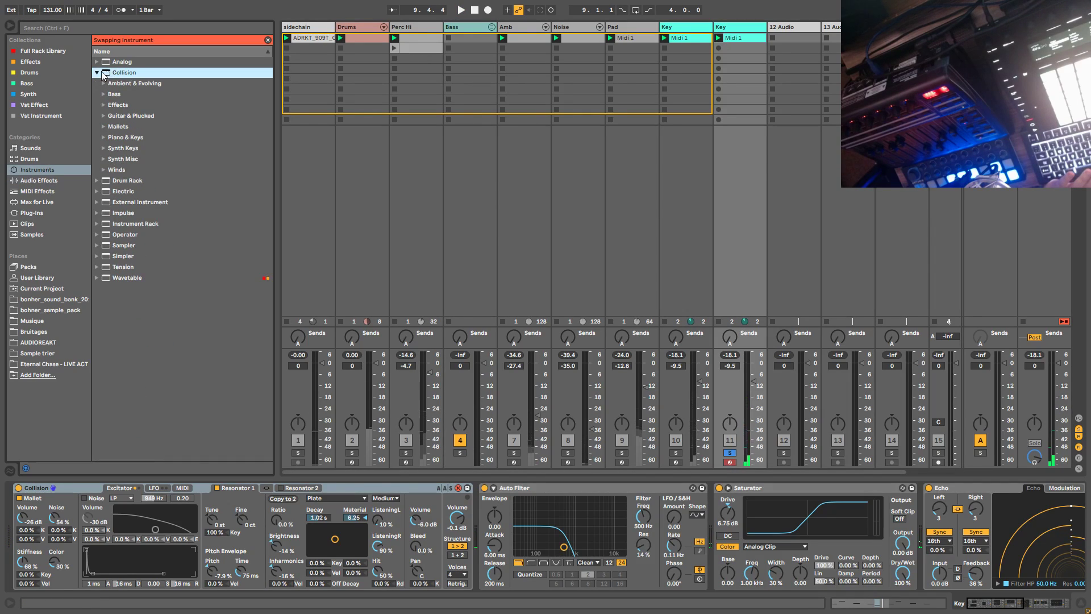
{"action": "left_click", "coordinate": [97, 74]}
{"action": "left_click", "coordinate": [126, 180]}
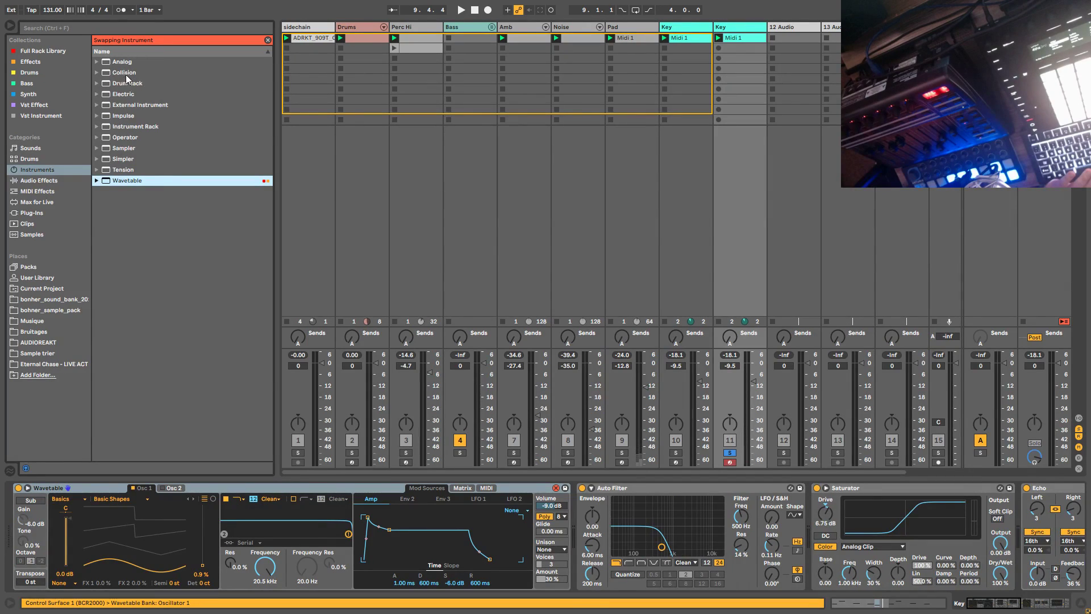
{"action": "left_click", "coordinate": [98, 74]}
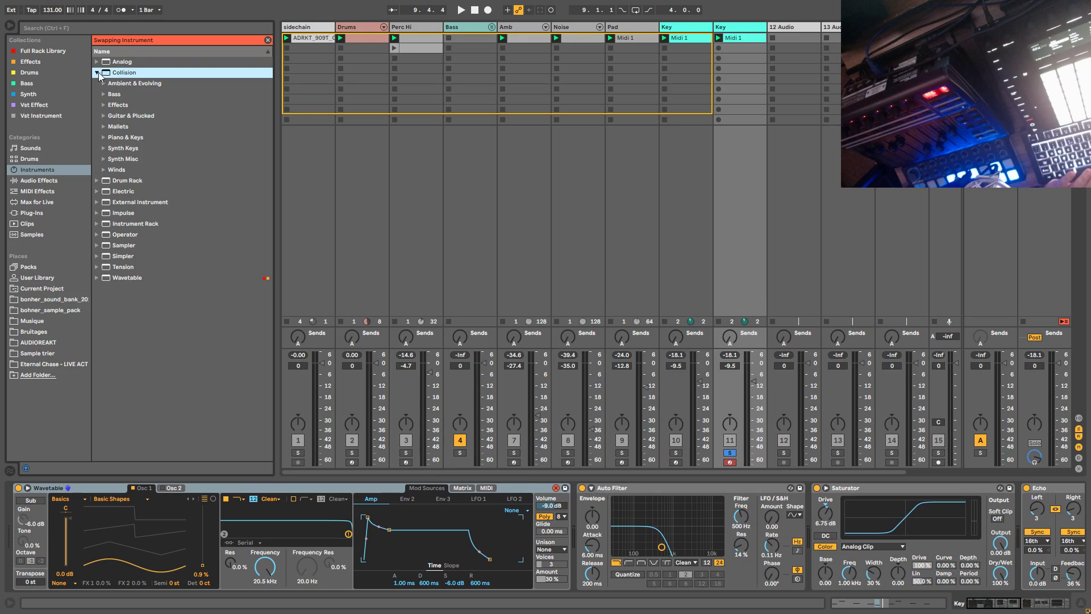
{"action": "left_click", "coordinate": [98, 74]}
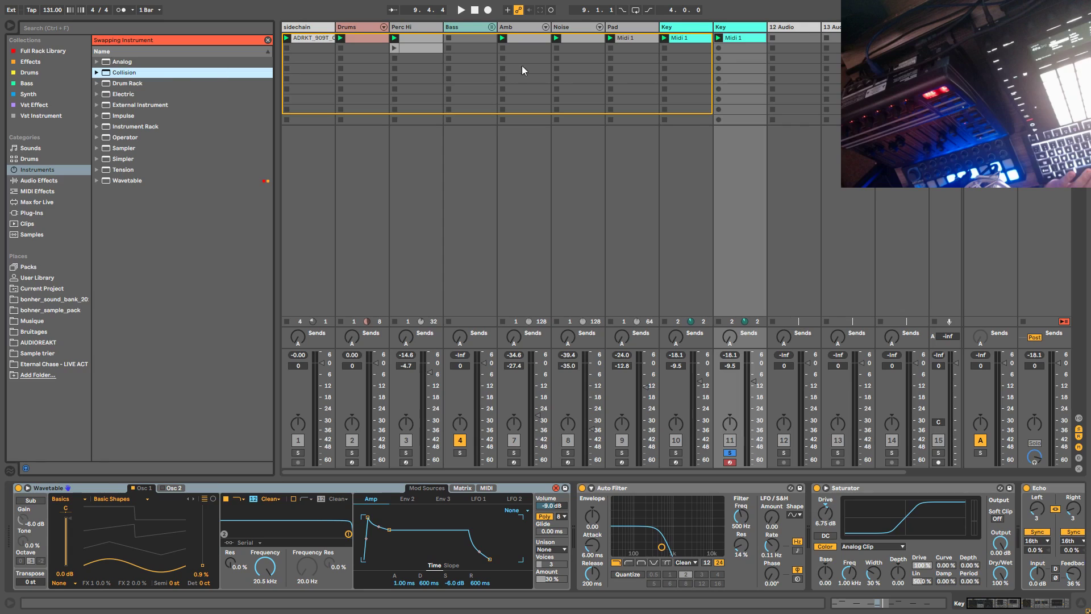
{"action": "left_click", "coordinate": [745, 29]}
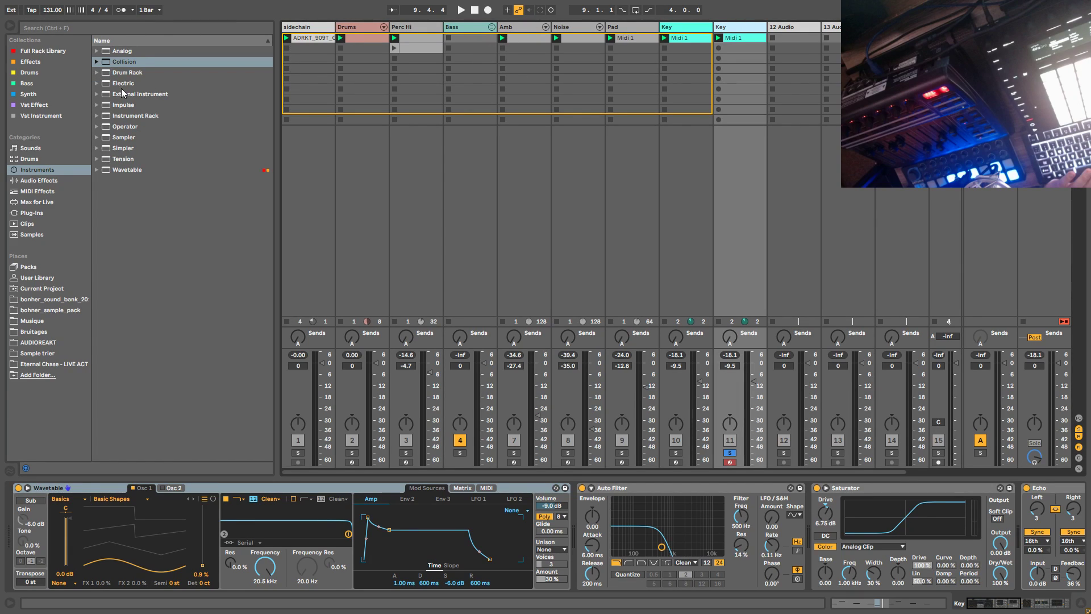
{"action": "left_click", "coordinate": [131, 63]}
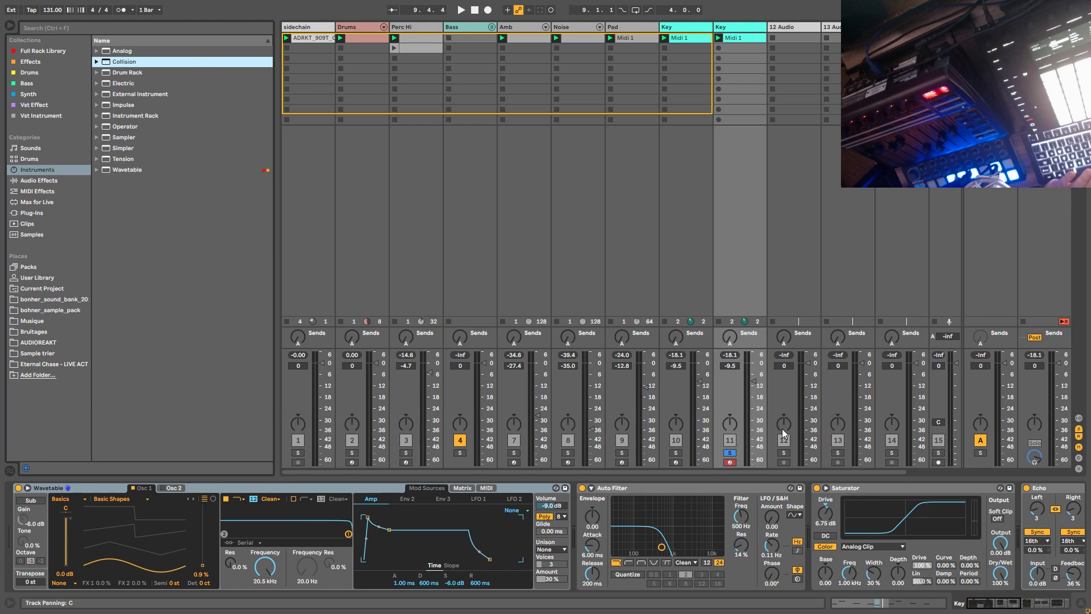
{"action": "left_click", "coordinate": [97, 62]}
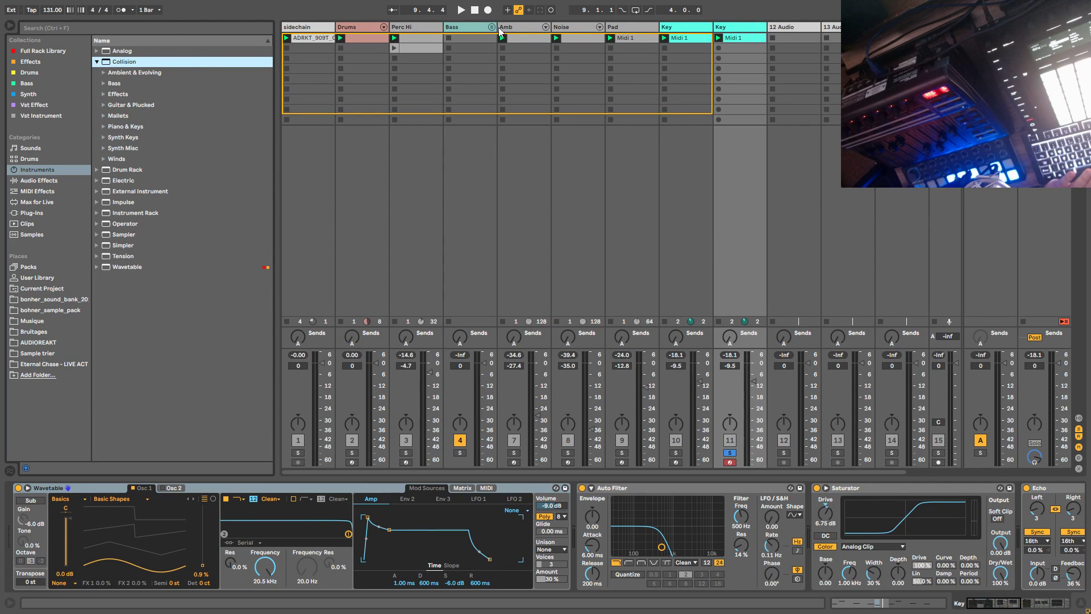
{"action": "left_click", "coordinate": [669, 27]}
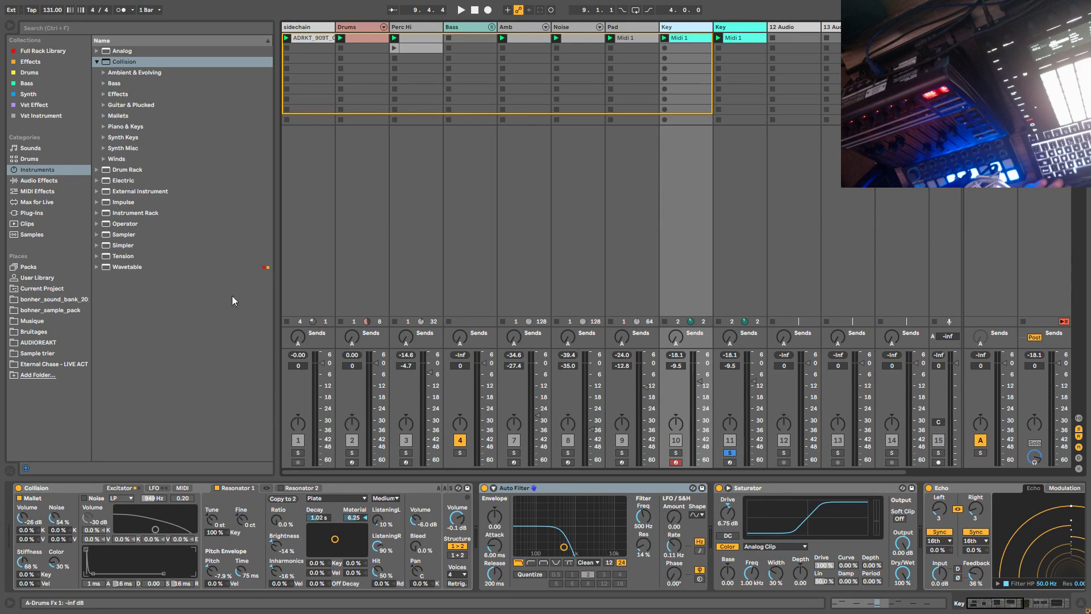
Step: Play the set and compare the original Key track with the Wavetable copy using solo
{"action": "left_click", "coordinate": [740, 22]}
{"action": "key", "text": "space"}
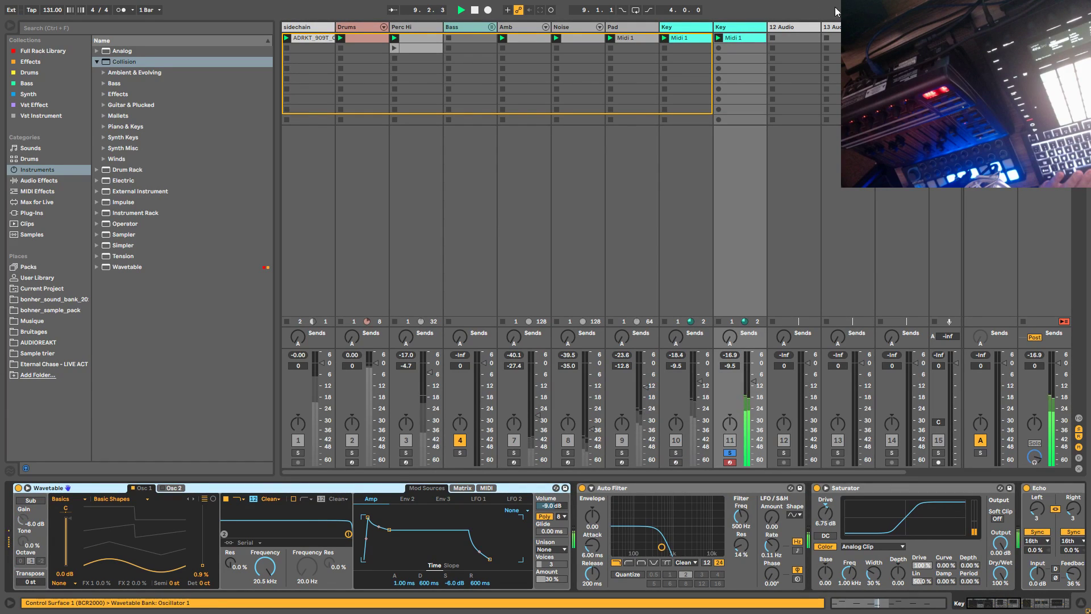
{"action": "left_click", "coordinate": [677, 454]}
{"action": "left_click", "coordinate": [730, 454]}
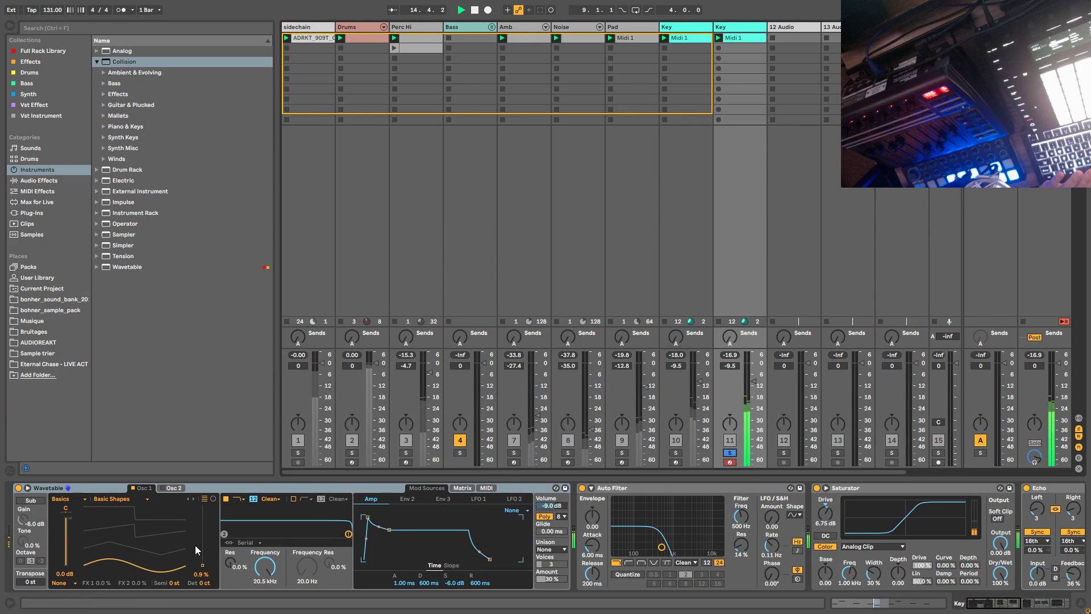
Step: Set the effect mode of Wavetable's oscillator 1 to Fm
{"action": "left_click", "coordinate": [63, 583]}
{"action": "left_click", "coordinate": [62, 557]}
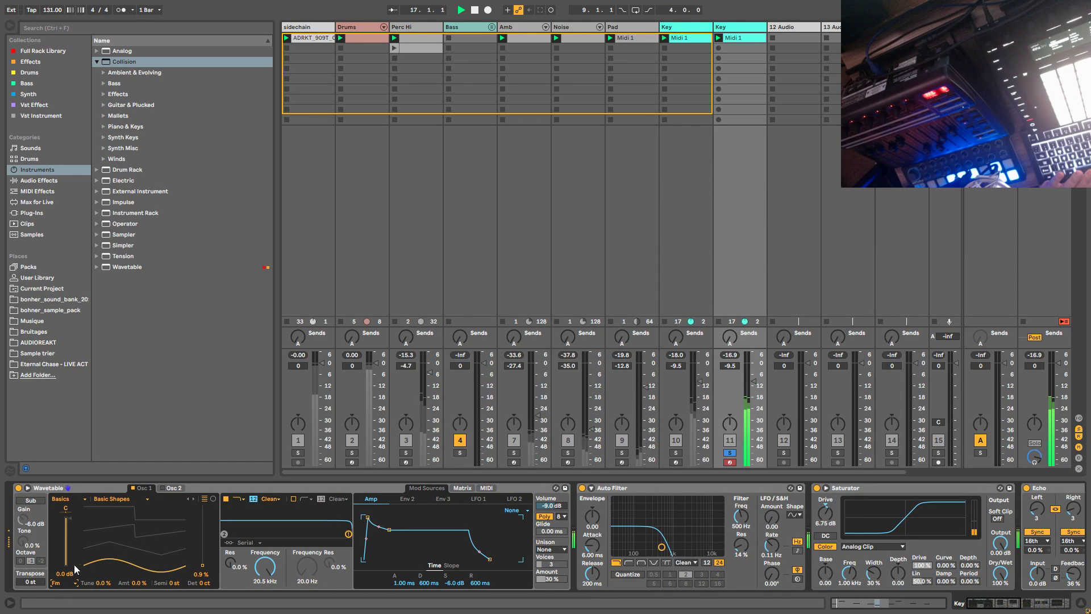
Step: Set oscillator 1's Fm tune to -17% and amount to 7.8%, and switch its effect mode to Classic
{"action": "left_click_drag", "start_coordinate": [141, 585], "coordinate": [130, 586]}
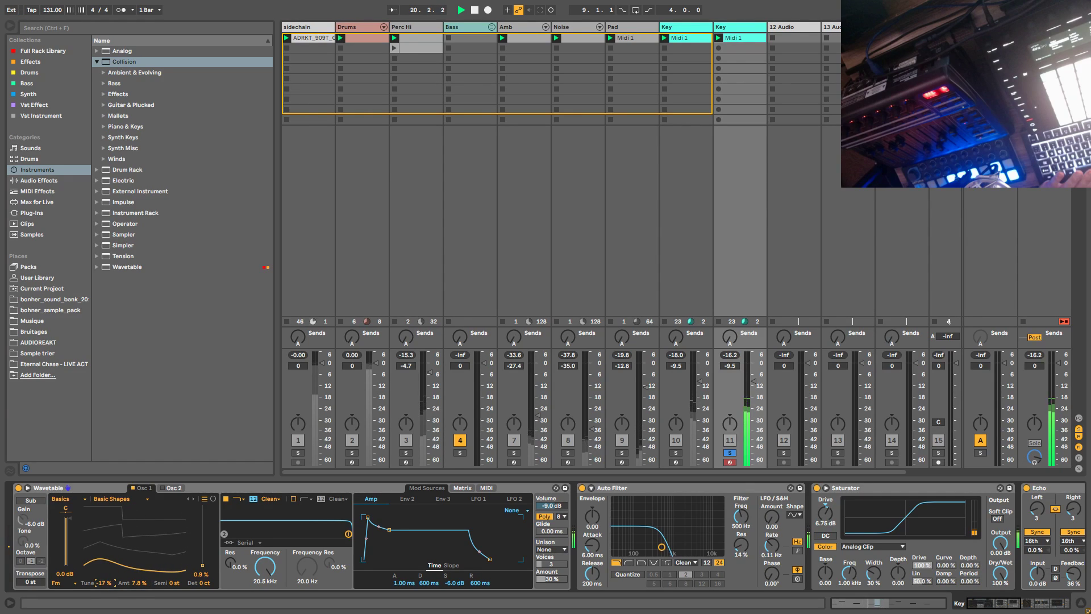
{"action": "left_click", "coordinate": [72, 583]}
{"action": "left_click", "coordinate": [72, 576]}
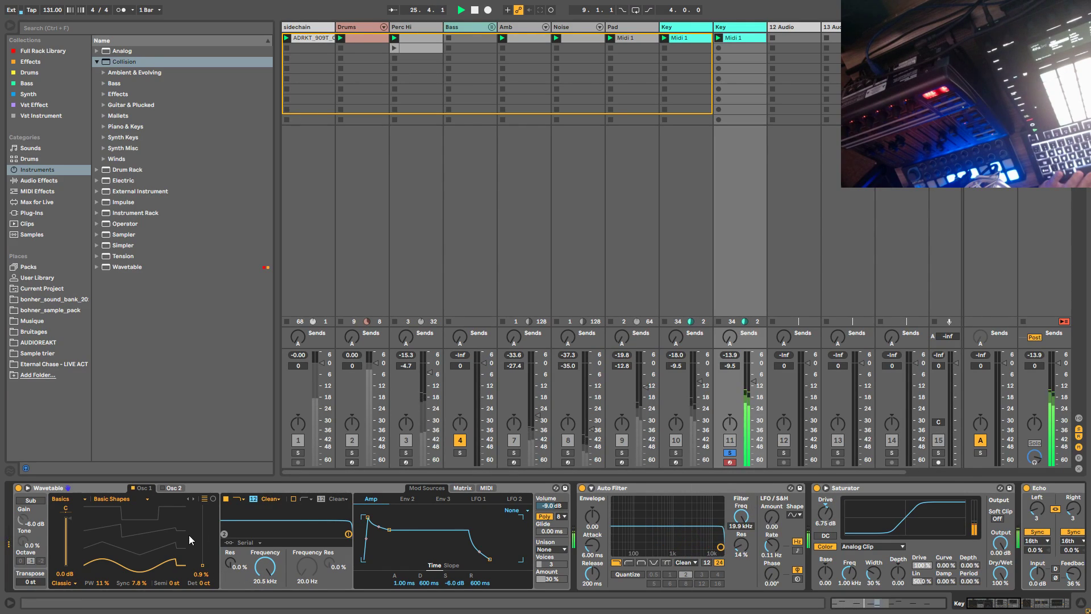
Step: Lower Wavetable's filter 1 frequency to 20.0 Hz and shape the Amp envelope with 0 ms attack, 365 ms decay and -inf sustain
{"action": "left_click_drag", "start_coordinate": [258, 576], "coordinate": [258, 597]}
{"action": "left_click_drag", "start_coordinate": [453, 583], "coordinate": [407, 594]}
{"action": "key", "text": "space"}
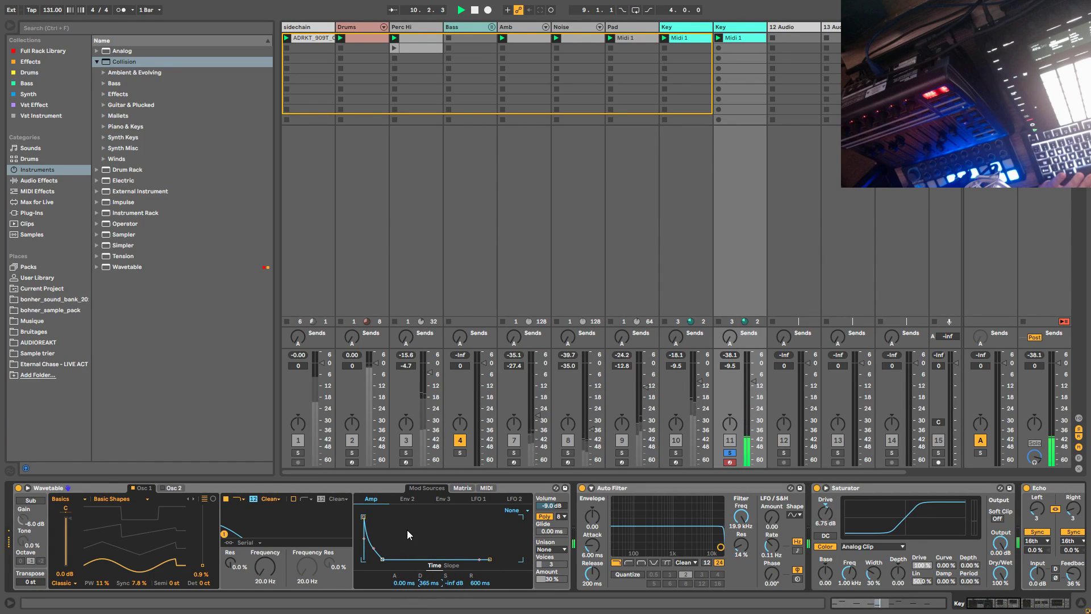
Step: Modulate Filter 1 Freq from the Amp envelope by 46 in the modulation matrix, and set the filter frequency to 79.1 Hz
{"action": "left_click", "coordinate": [463, 488]}
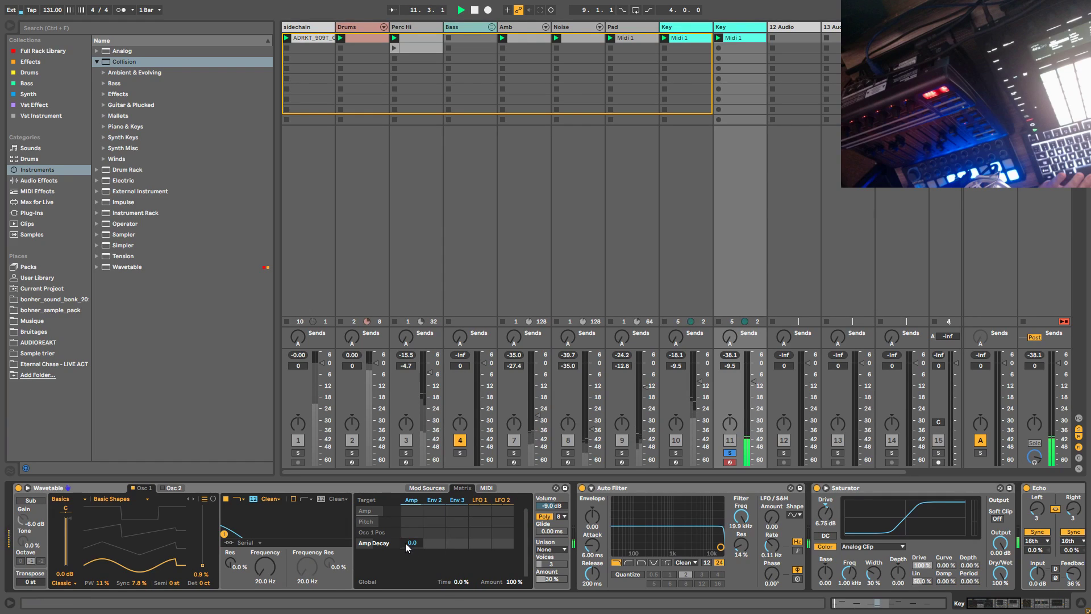
{"action": "left_click", "coordinate": [265, 569]}
{"action": "left_click_drag", "start_coordinate": [411, 543], "coordinate": [411, 538]}
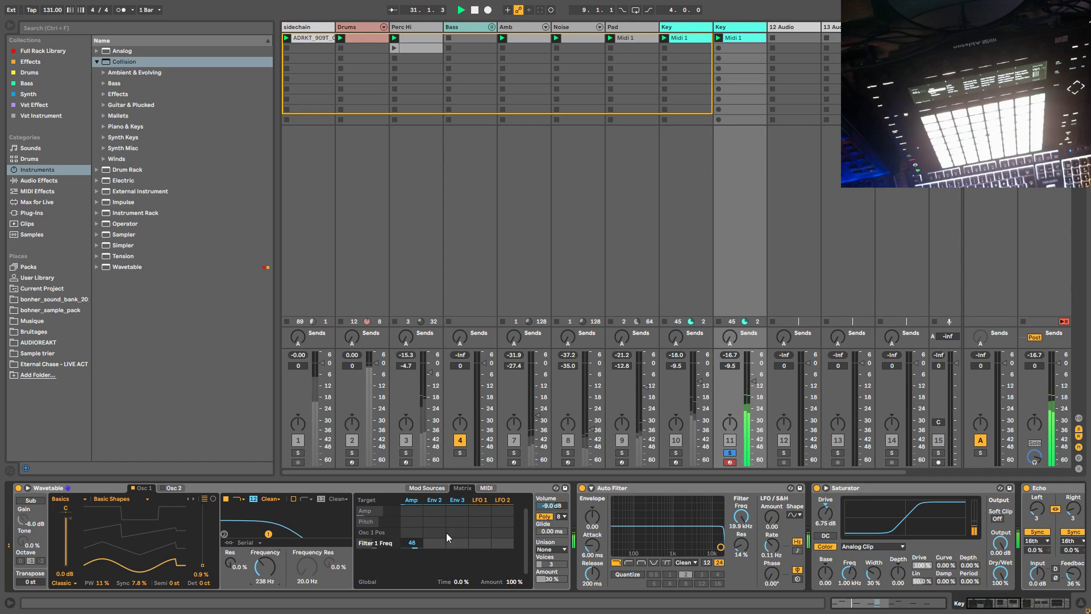
{"action": "left_click_drag", "start_coordinate": [265, 587], "coordinate": [265, 602]}
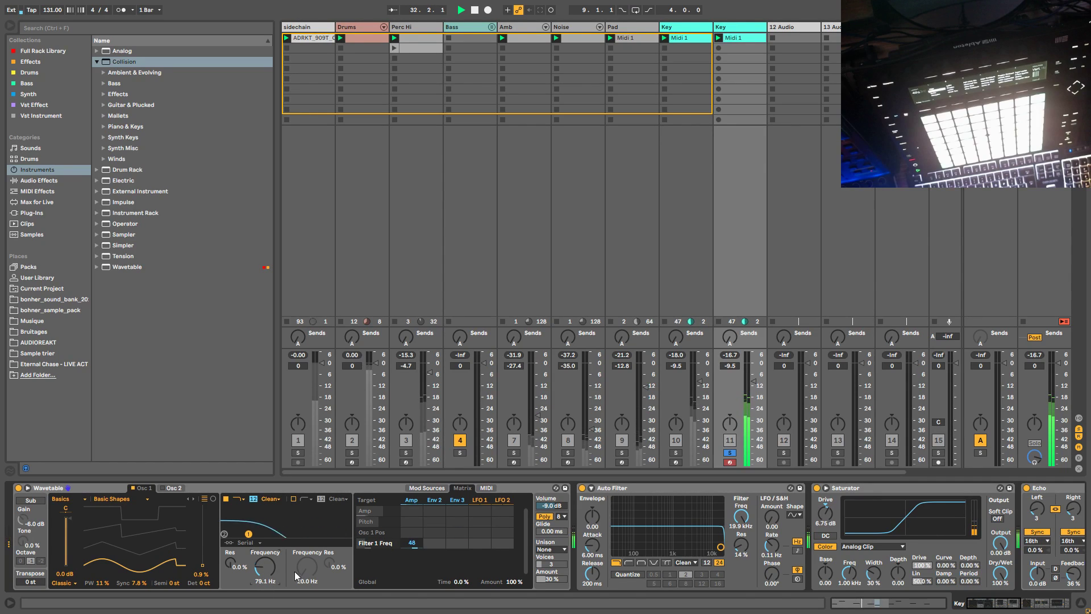
Step: Audition the Wavetable Key copy in the mix with the original Key track muted, and delete the copied track
{"action": "left_click", "coordinate": [729, 452]}
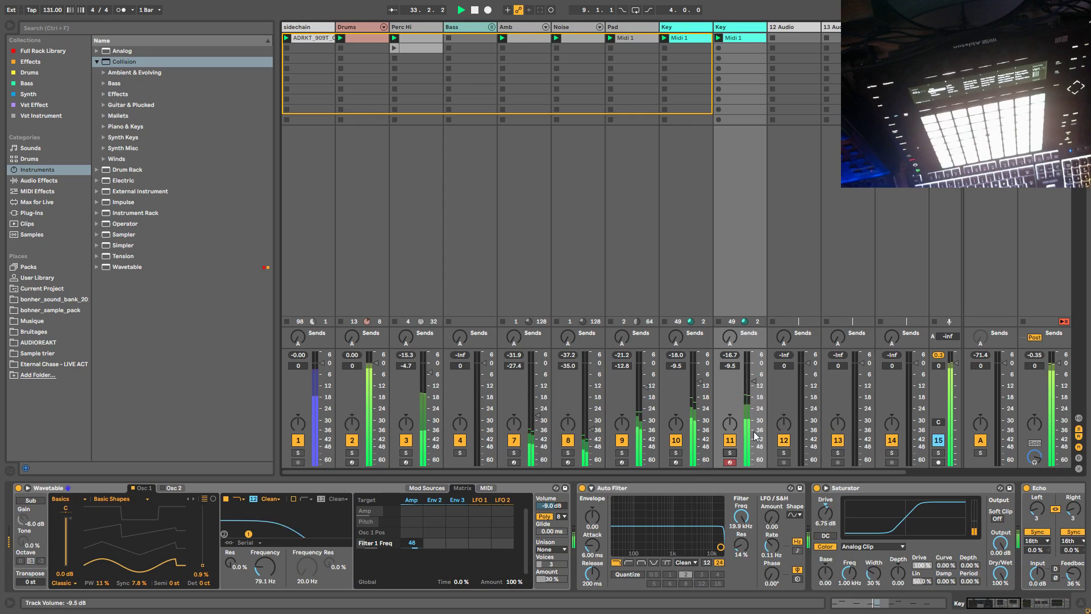
{"action": "left_click", "coordinate": [675, 440]}
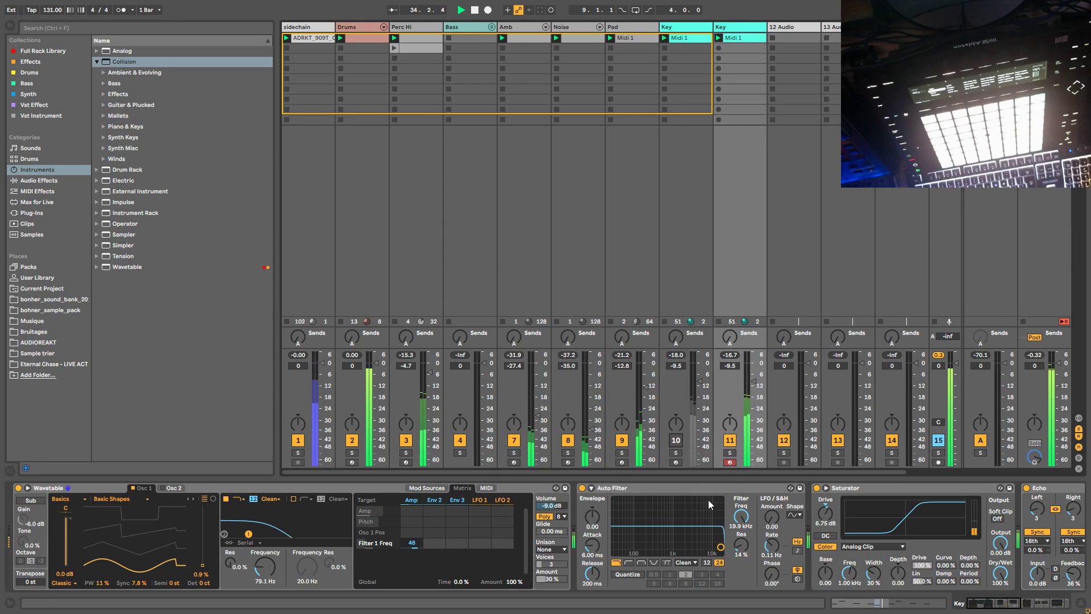
{"action": "left_click", "coordinate": [730, 452]}
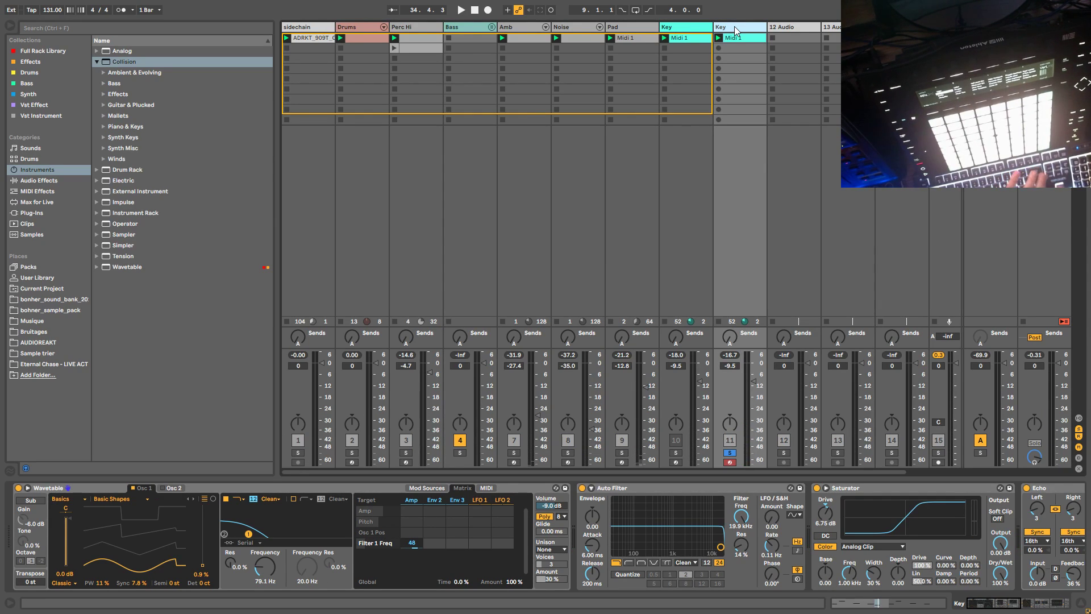
{"action": "key", "text": "Delete"}
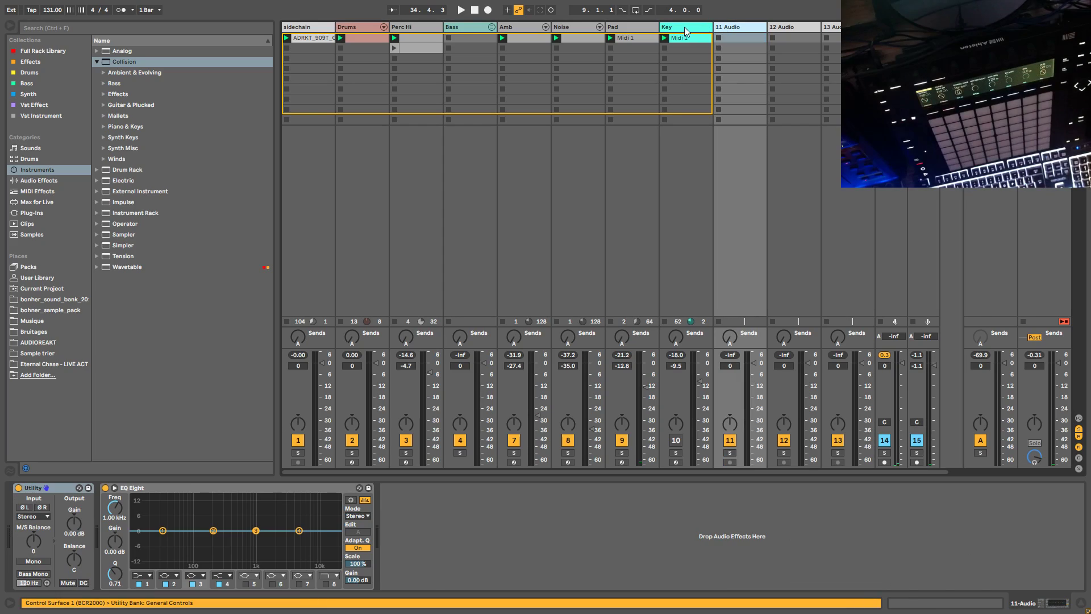
Step: Play the original Key track soloed and within the full set, and leave the track muted
{"action": "left_click", "coordinate": [686, 32]}
{"action": "left_click", "coordinate": [676, 453]}
{"action": "key", "text": "space"}
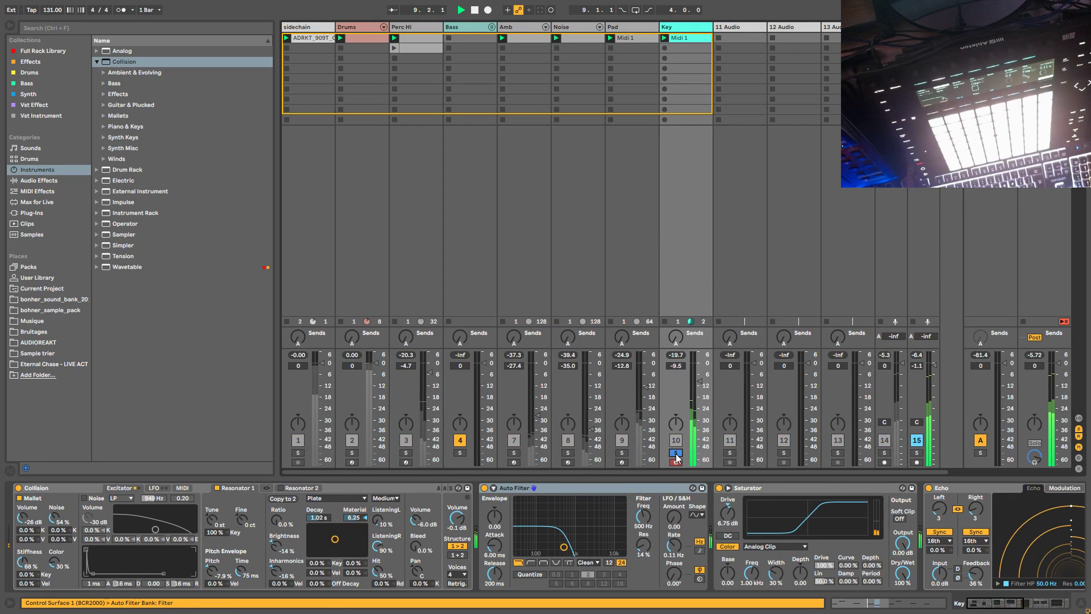
{"action": "left_click", "coordinate": [677, 453]}
{"action": "key", "text": "space"}
{"action": "left_click", "coordinate": [676, 440]}
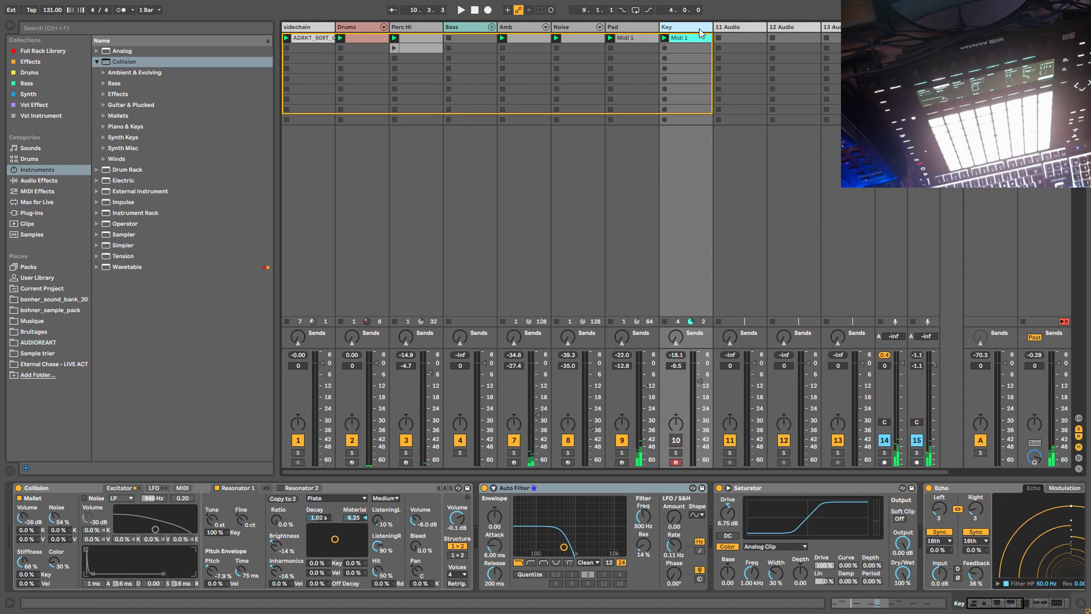
Step: Insert a new MIDI track after the Key track and load the Wavetable instrument on it
{"action": "key", "text": "ctrl+shift+t"}
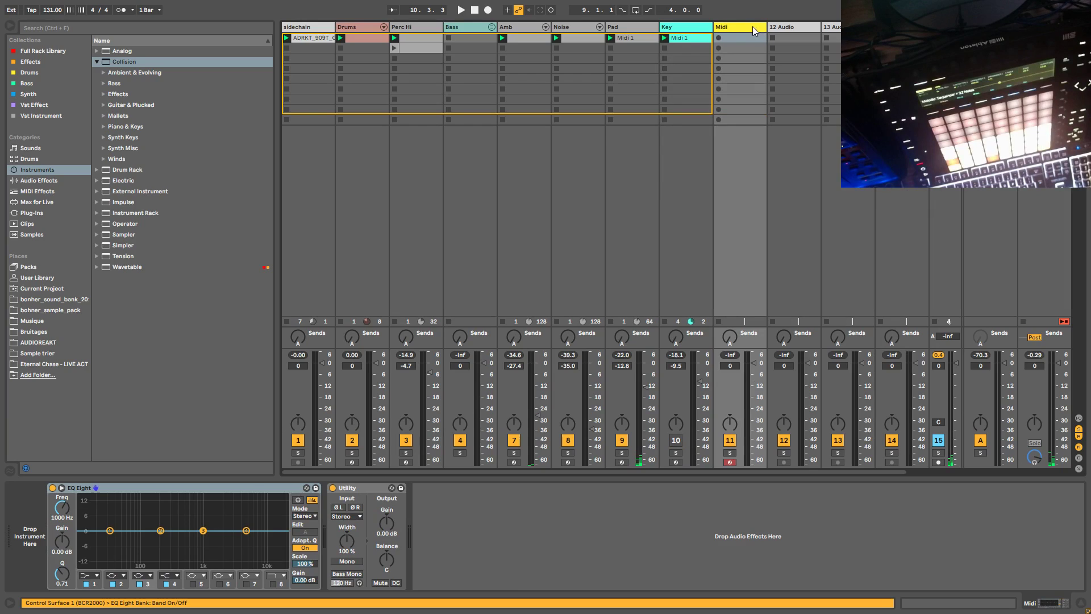
{"action": "left_click", "coordinate": [97, 62]}
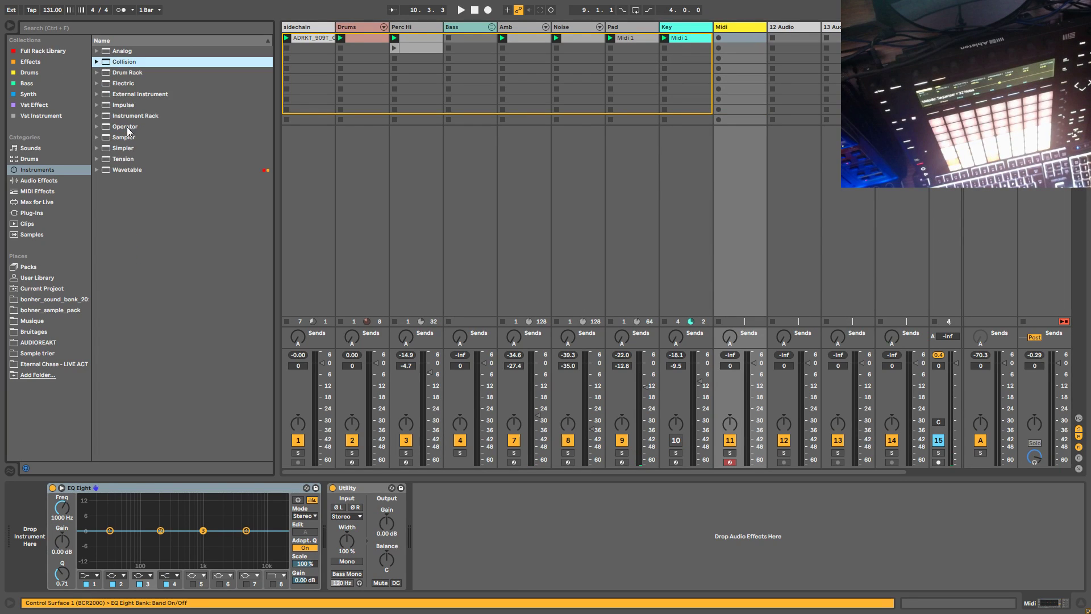
{"action": "left_click_drag", "start_coordinate": [127, 170], "coordinate": [32, 555]}
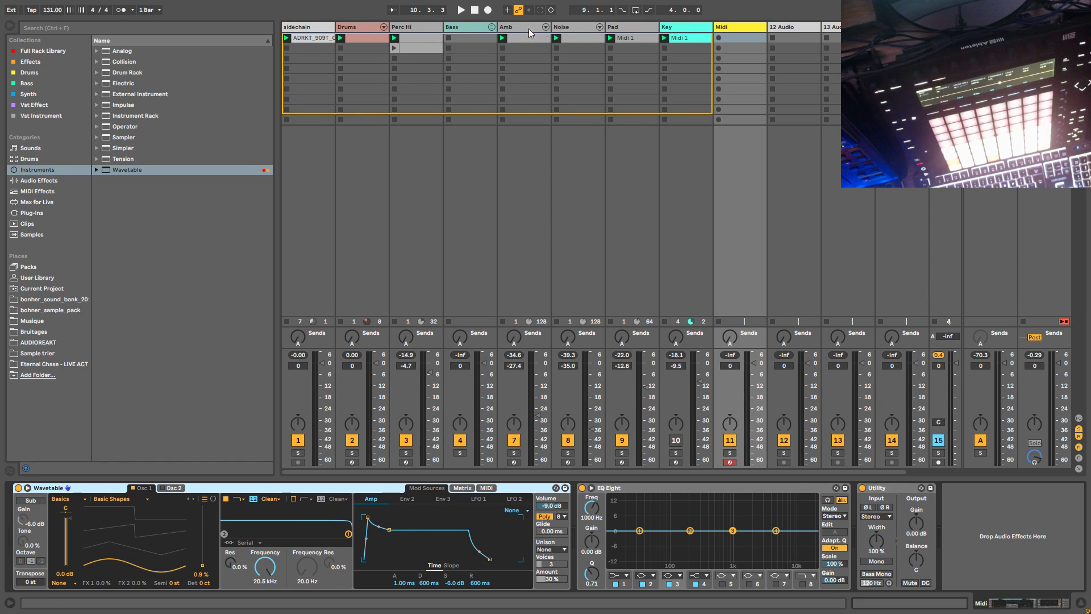
Step: Play the Noise, Amb, Perc Hi and Key tracks one after another in solo to review each part
{"action": "left_click", "coordinate": [566, 462]}
{"action": "left_click", "coordinate": [568, 453]}
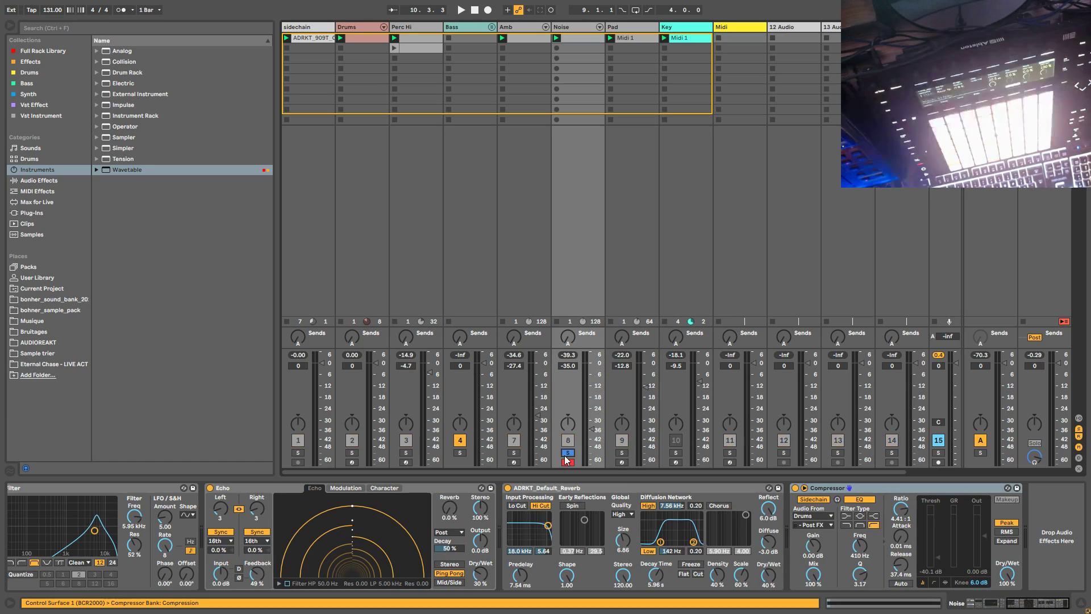
{"action": "key", "text": "space"}
{"action": "left_click", "coordinate": [514, 454]}
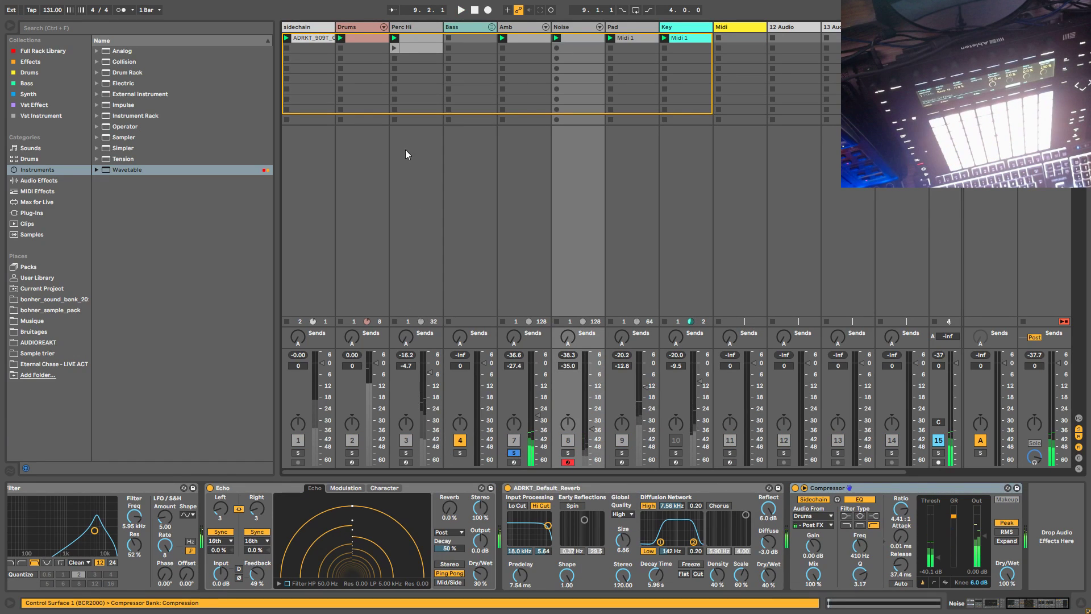
{"action": "left_click", "coordinate": [407, 453]}
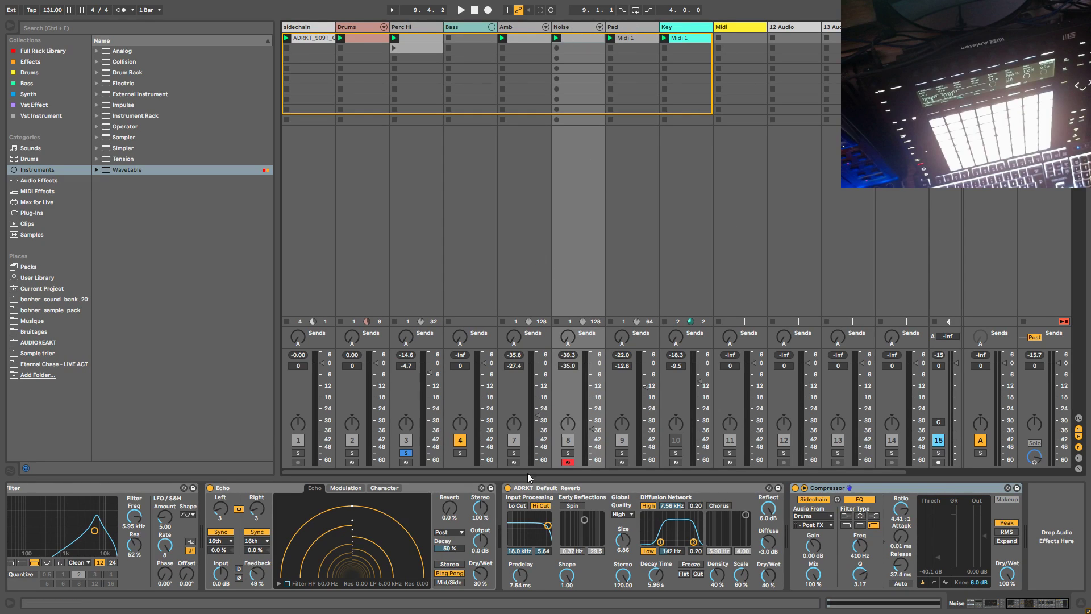
{"action": "key", "text": "space"}
{"action": "left_click", "coordinate": [514, 453]}
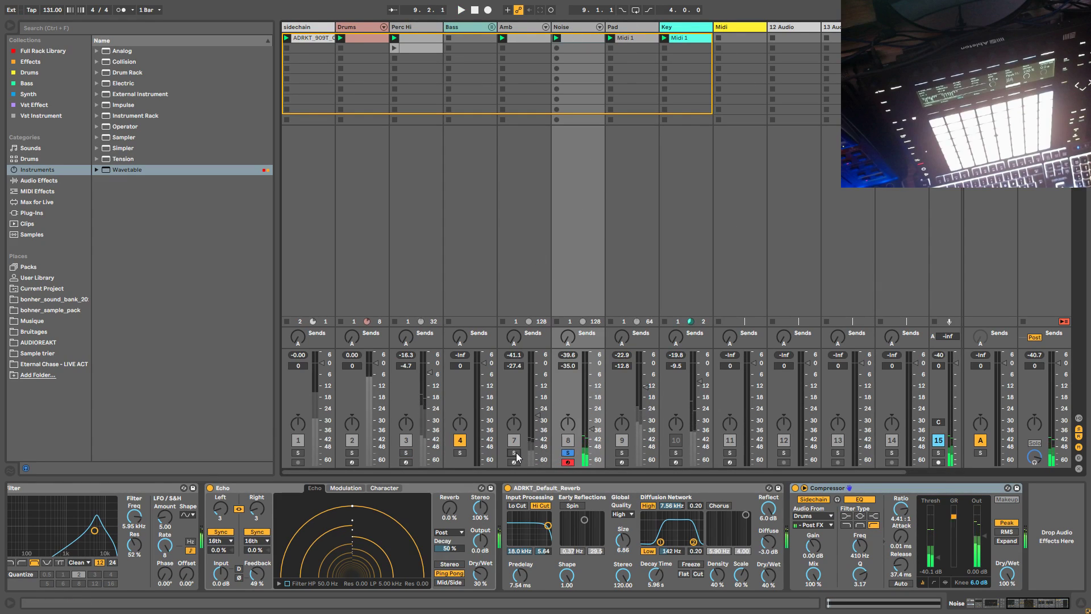
{"action": "left_click", "coordinate": [675, 453]}
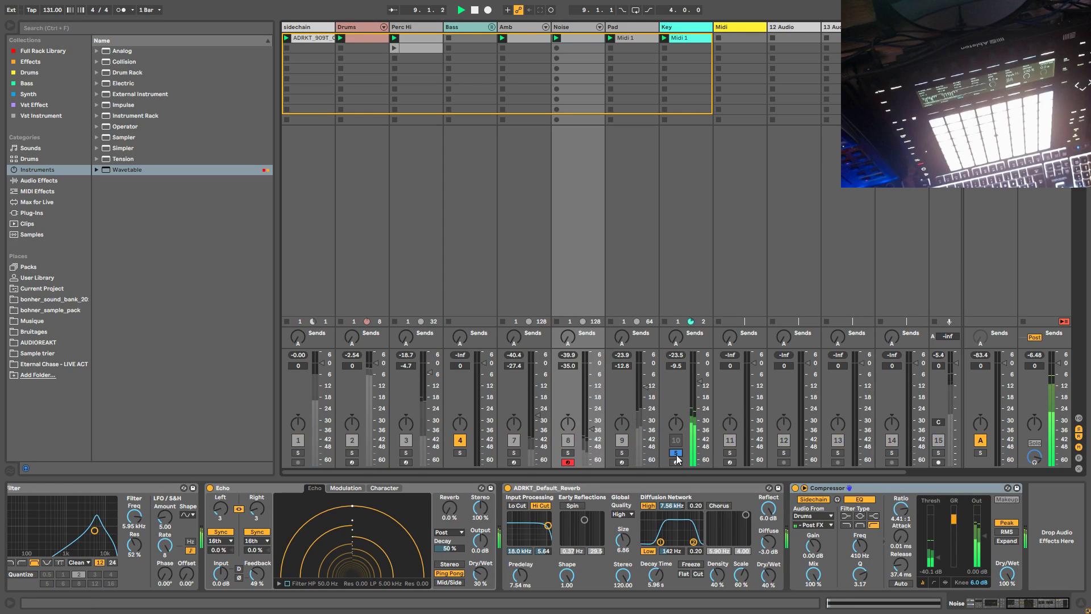
{"action": "left_click", "coordinate": [675, 453]}
Step: Move the new Midi track in front of the Key track
{"action": "left_click", "coordinate": [674, 28]}
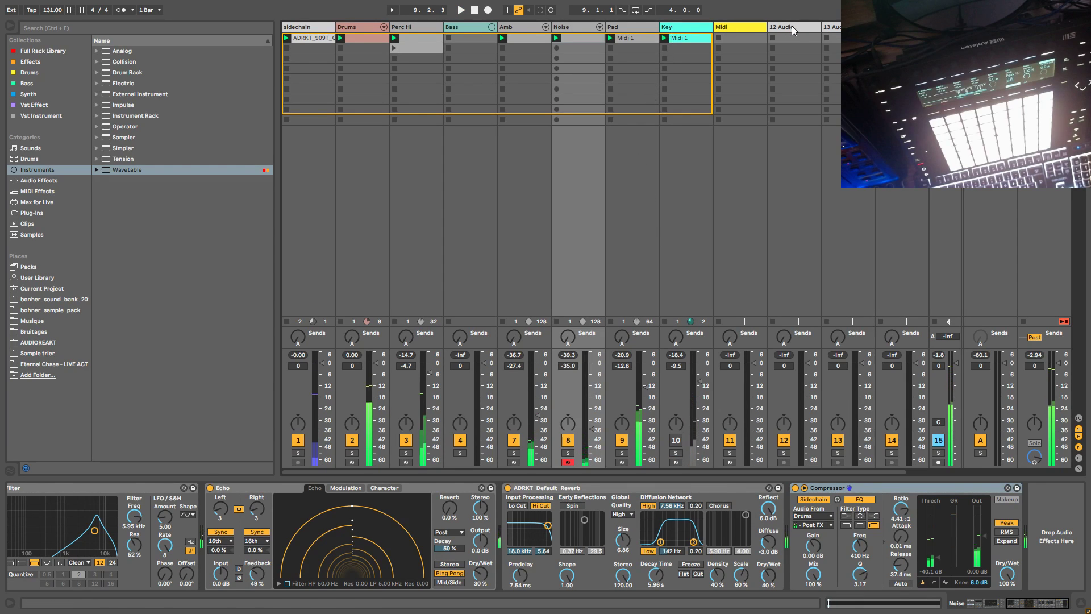
{"action": "left_click_drag", "start_coordinate": [731, 25], "coordinate": [680, 29]}
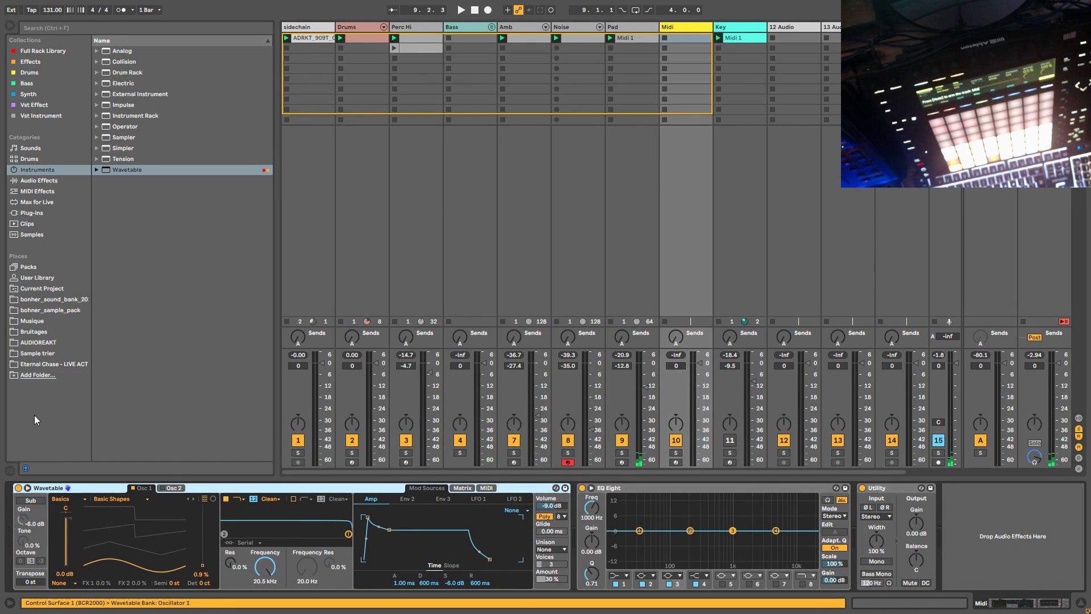
Step: Arm the Midi track and set Wavetable's Amp envelope to 0 ms attack, 54.2 ms decay, -inf sustain and 22.3 ms release
{"action": "left_click_drag", "start_coordinate": [407, 586], "coordinate": [429, 608]}
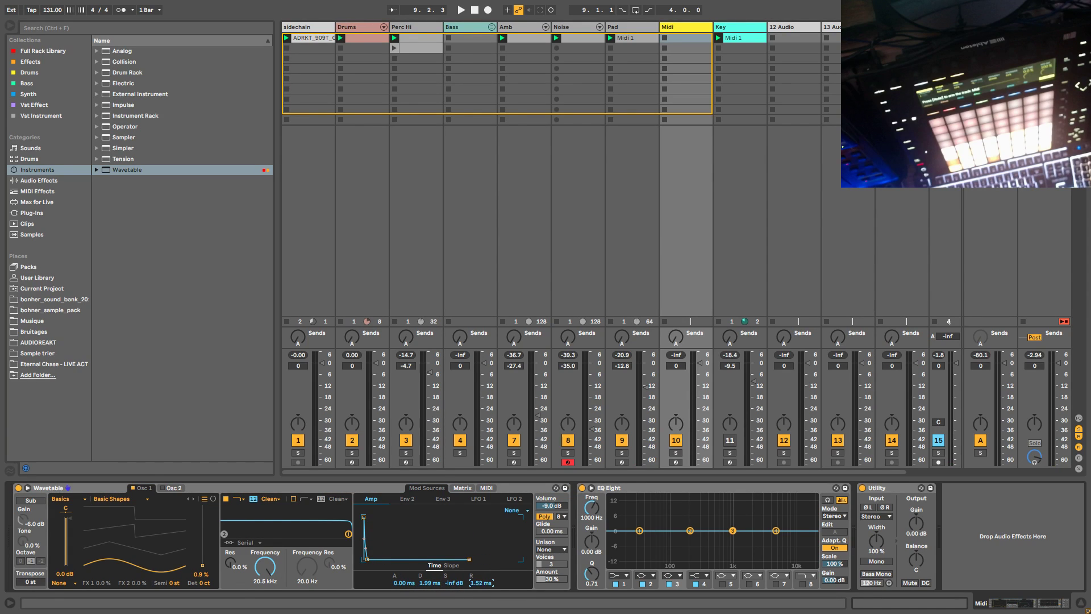
{"action": "left_click", "coordinate": [675, 462]}
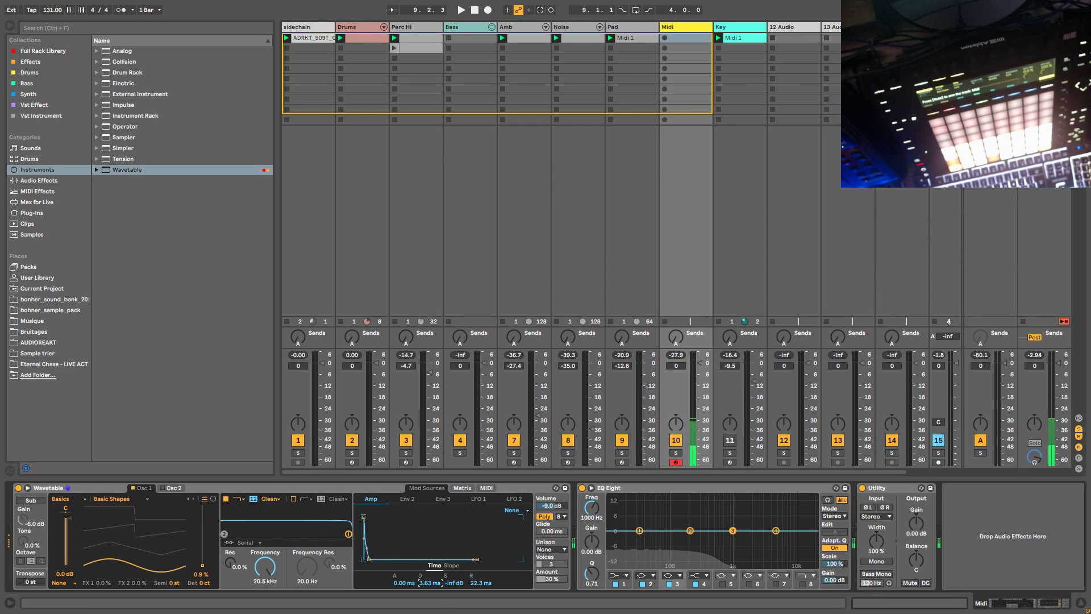
{"action": "left_click_drag", "start_coordinate": [438, 584], "coordinate": [438, 569]}
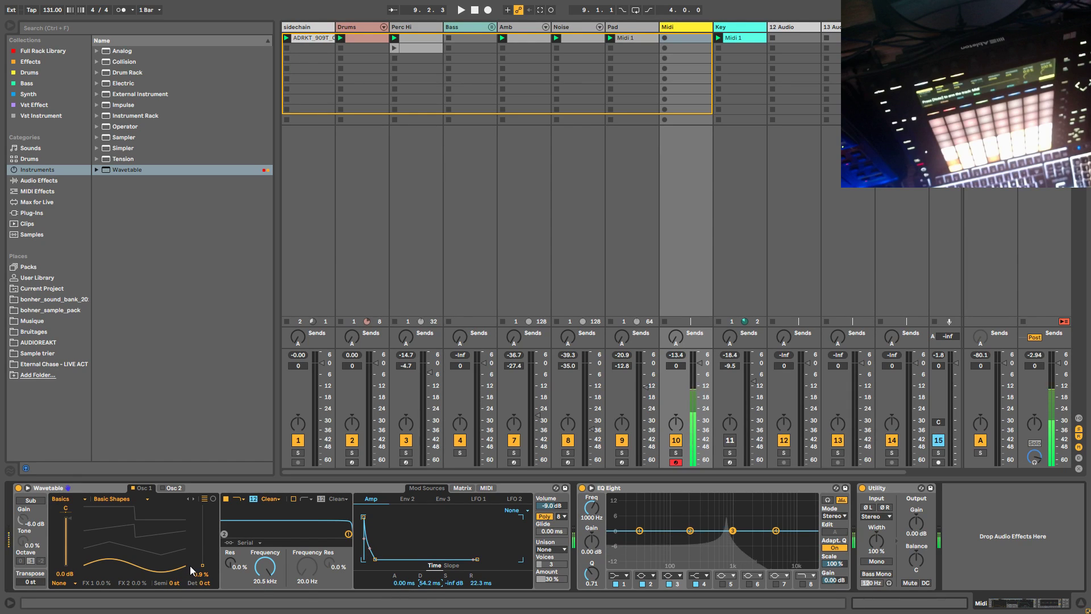
Step: Switch oscillator 1 to the Noise wavetable category and set the wavetable position to 55%
{"action": "left_click", "coordinate": [68, 498]}
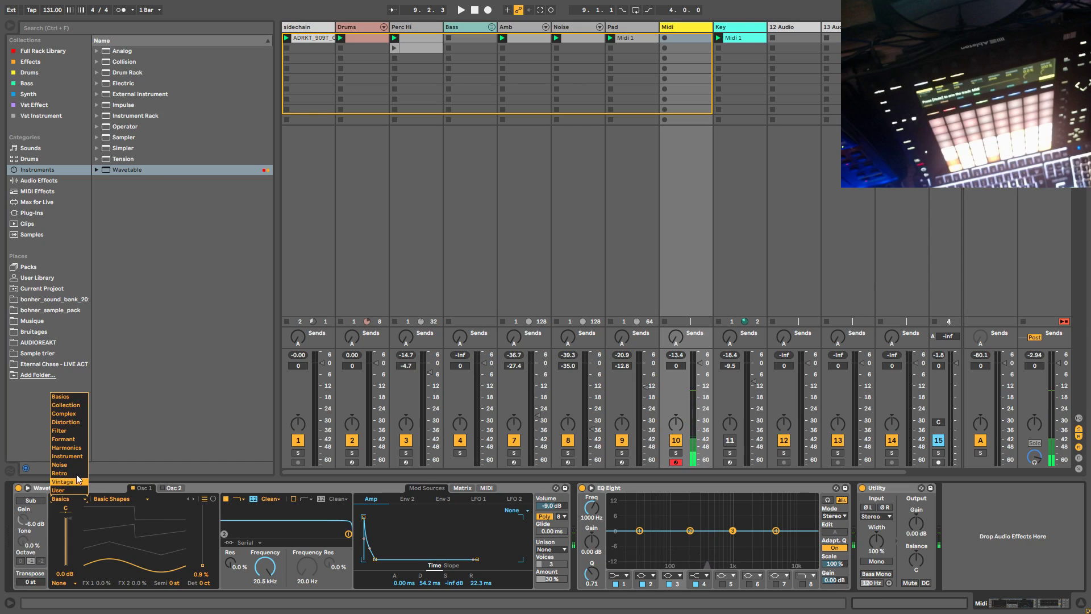
{"action": "left_click", "coordinate": [62, 464]}
{"action": "left_click_drag", "start_coordinate": [173, 516], "coordinate": [176, 513]}
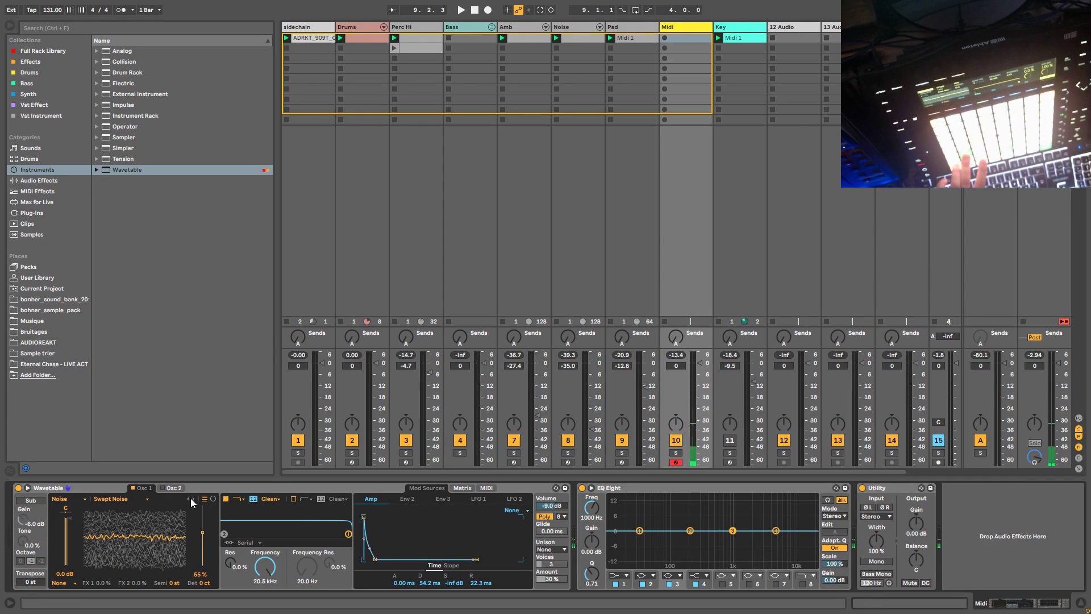
Step: Try the HP Noise and Brown Noise wavetables on oscillator 1, and choose Bad Bits
{"action": "left_click", "coordinate": [192, 498]}
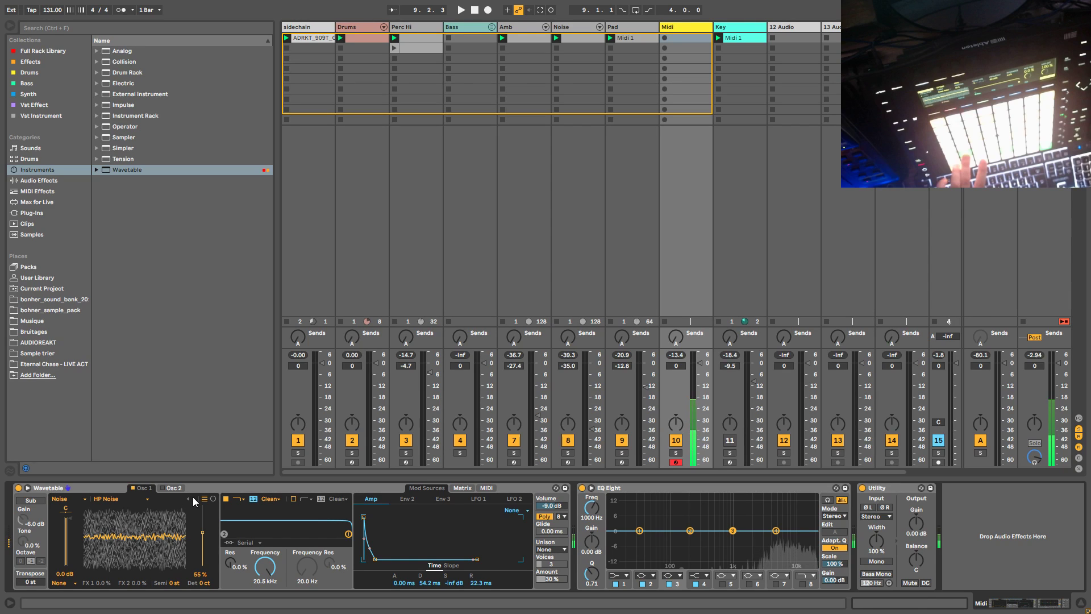
{"action": "left_click", "coordinate": [193, 499]}
{"action": "left_click", "coordinate": [193, 500]}
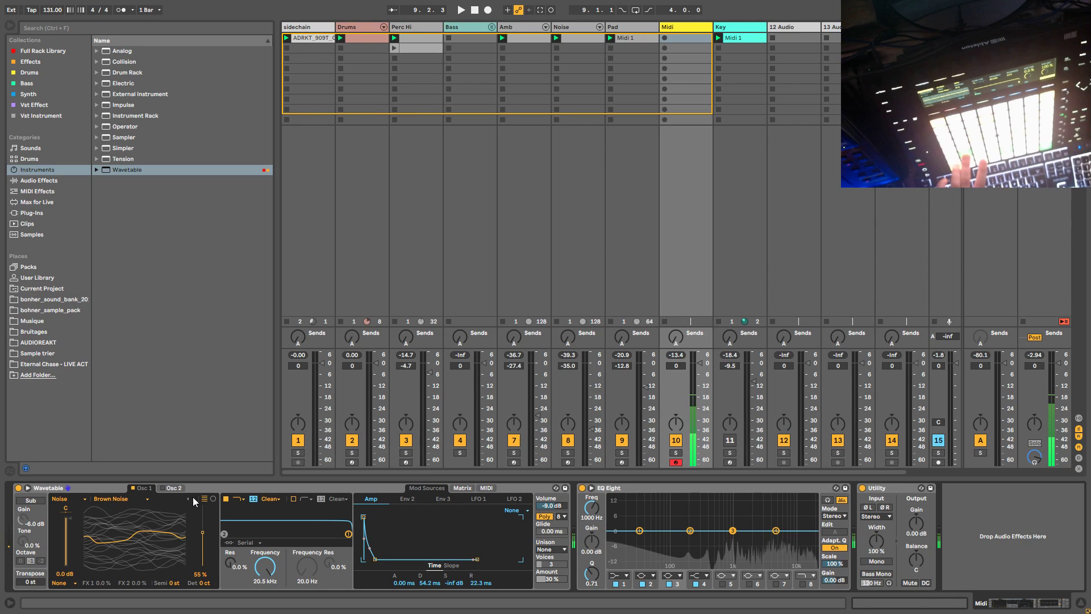
{"action": "left_click", "coordinate": [136, 499]}
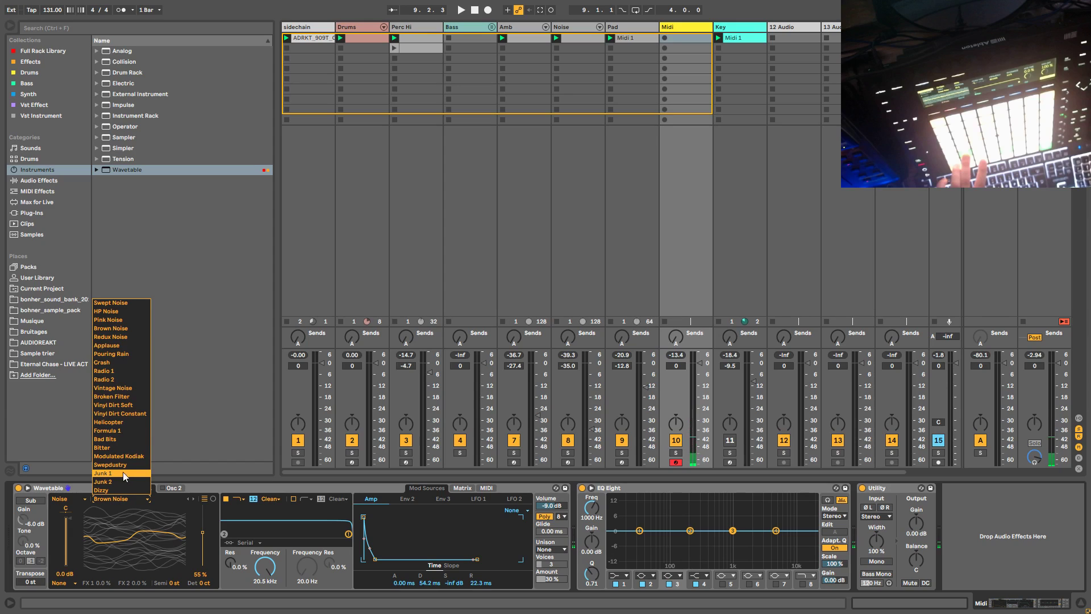
{"action": "left_click", "coordinate": [118, 439]}
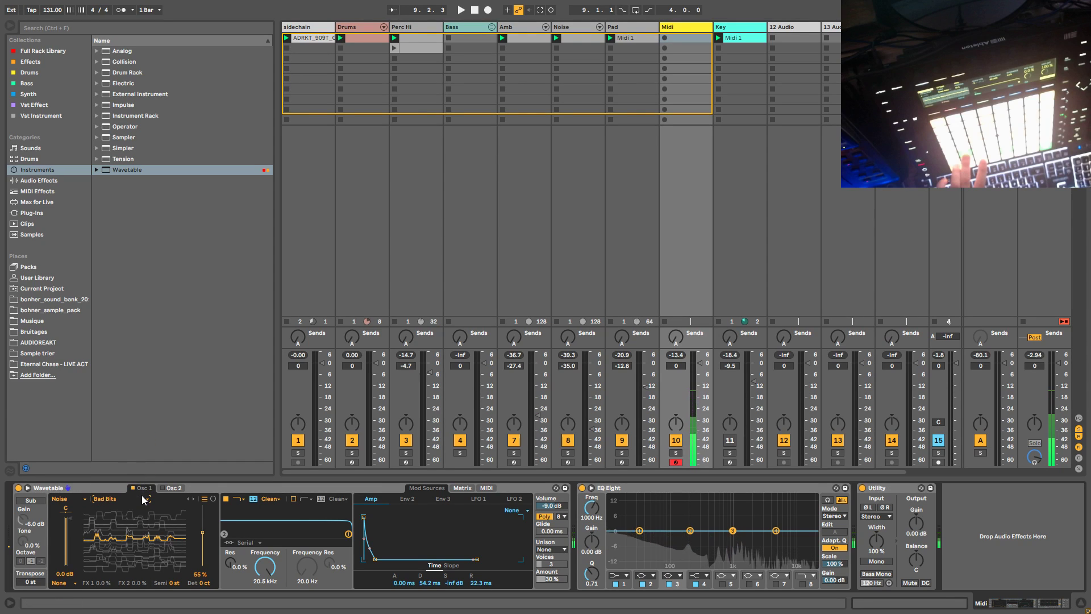
Step: Switch oscillator 1 to the Filter category's Modern Sweep 1 wavetable and set its position to 63%
{"action": "left_click", "coordinate": [67, 499]}
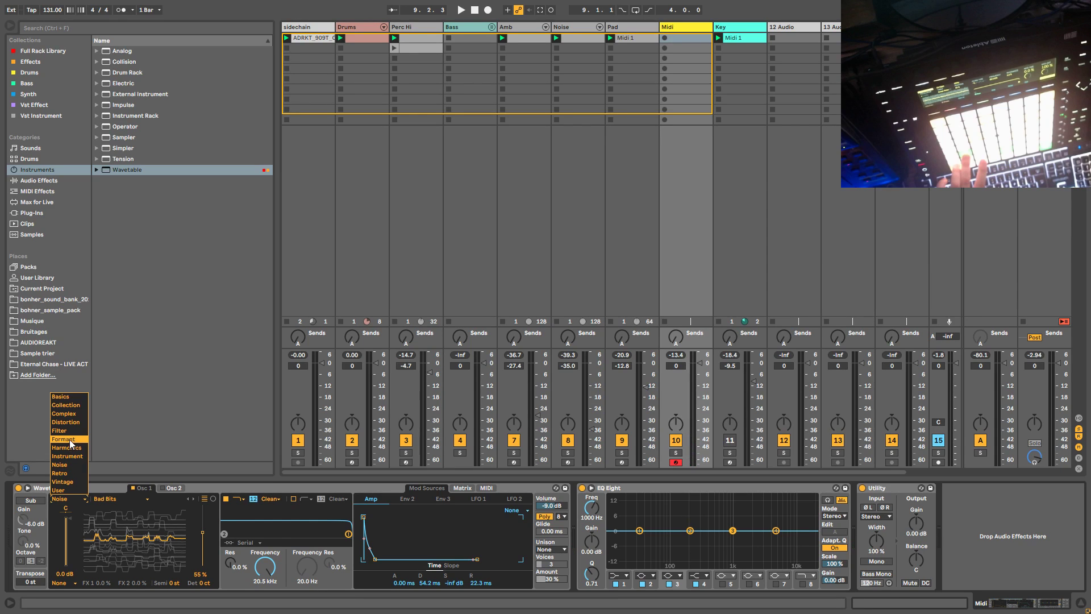
{"action": "left_click", "coordinate": [70, 432]}
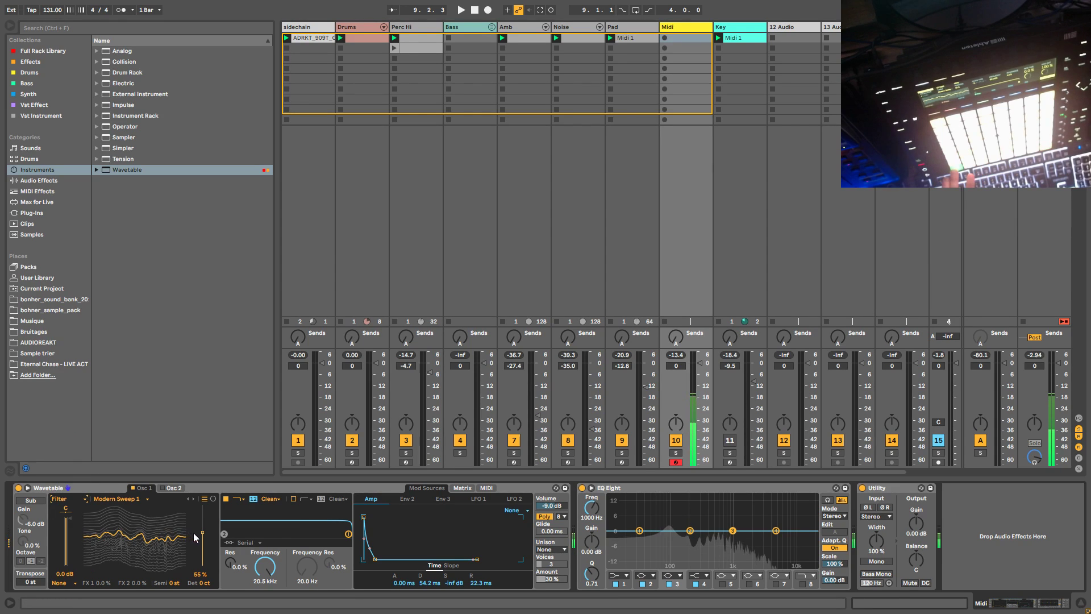
{"action": "left_click_drag", "start_coordinate": [202, 529], "coordinate": [193, 543]}
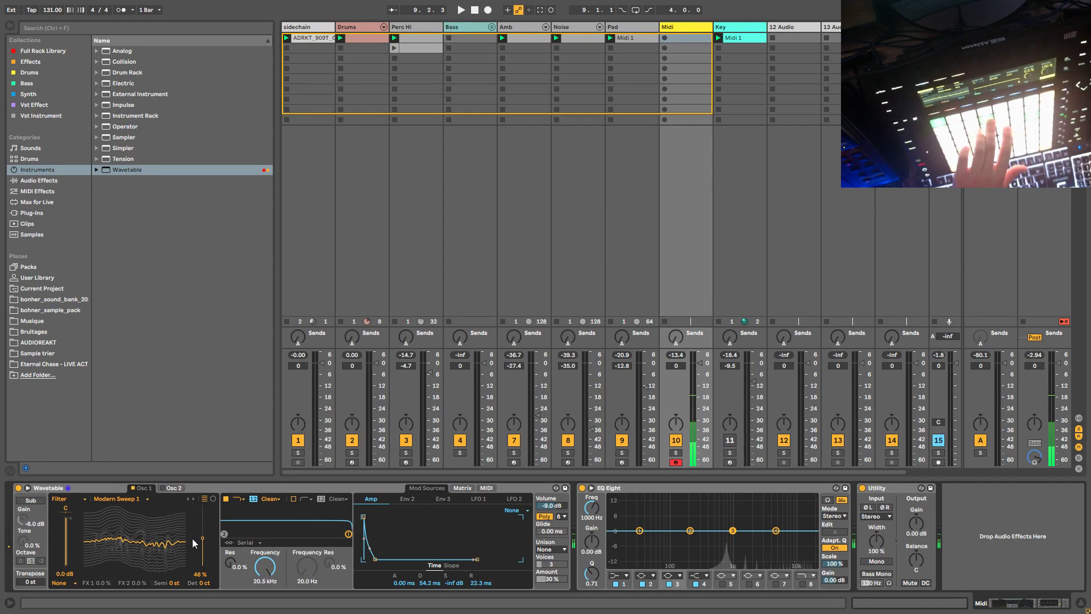
{"action": "left_click_drag", "start_coordinate": [199, 542], "coordinate": [199, 532]}
Step: Replace Wavetable on the Midi track with the Operator instrument
{"action": "left_click", "coordinate": [556, 487]}
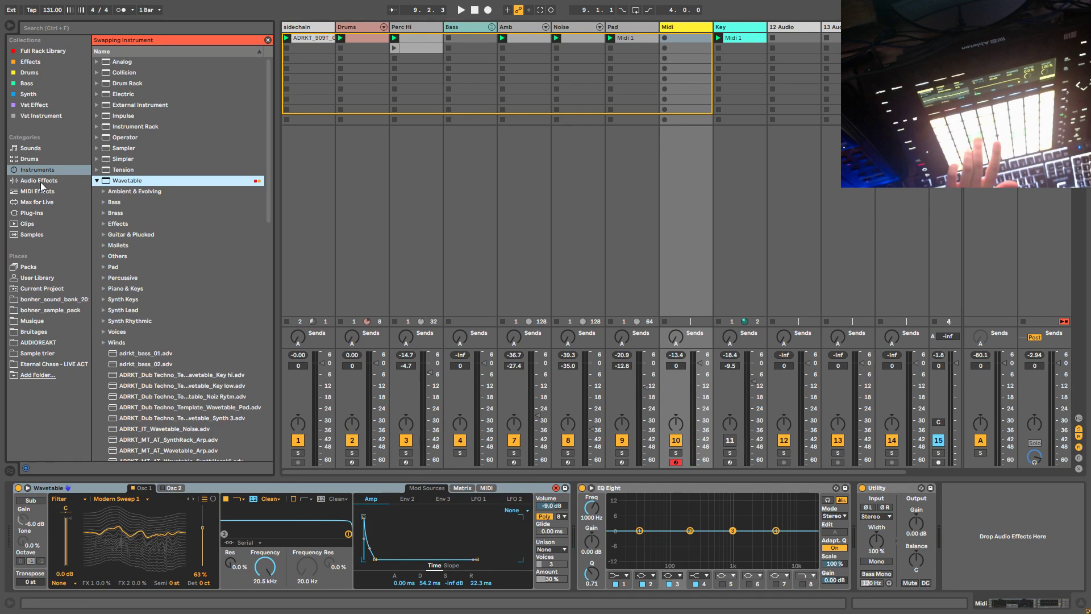
{"action": "left_click", "coordinate": [97, 180]}
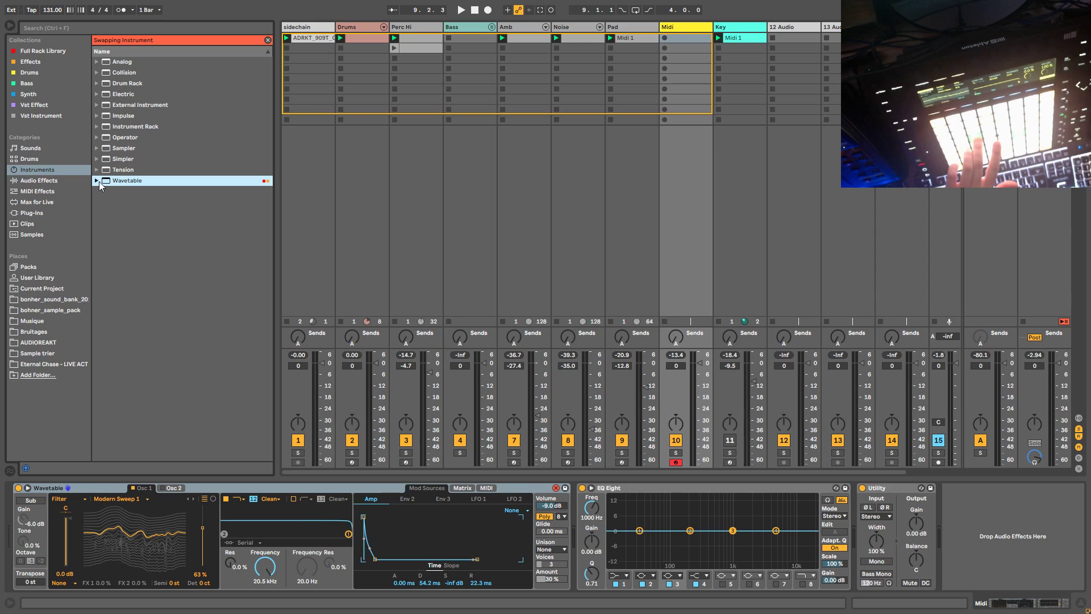
{"action": "left_click", "coordinate": [128, 140]}
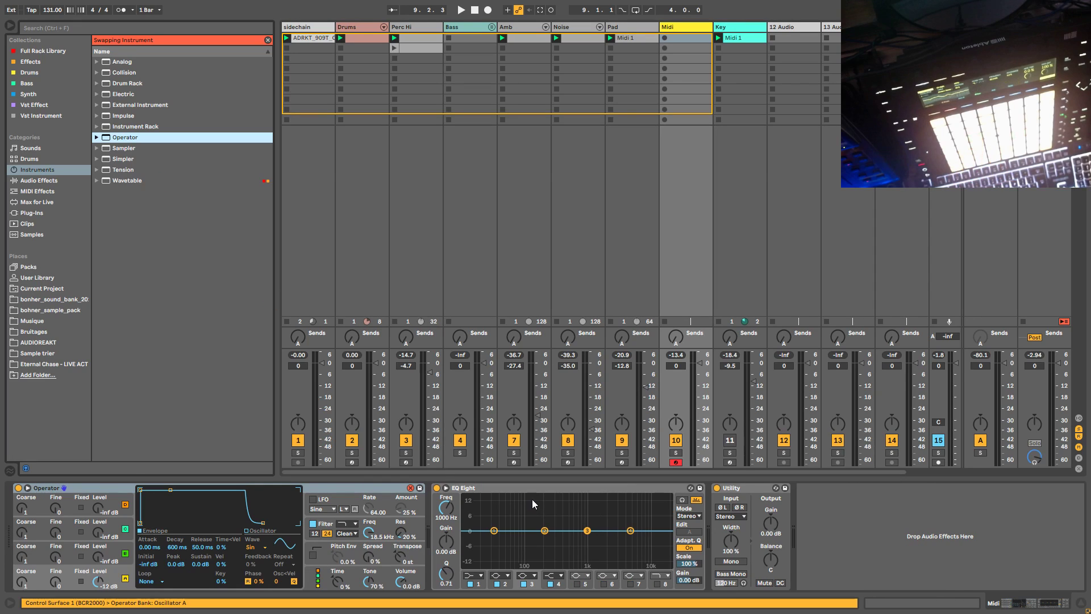
{"action": "left_click", "coordinate": [410, 488]}
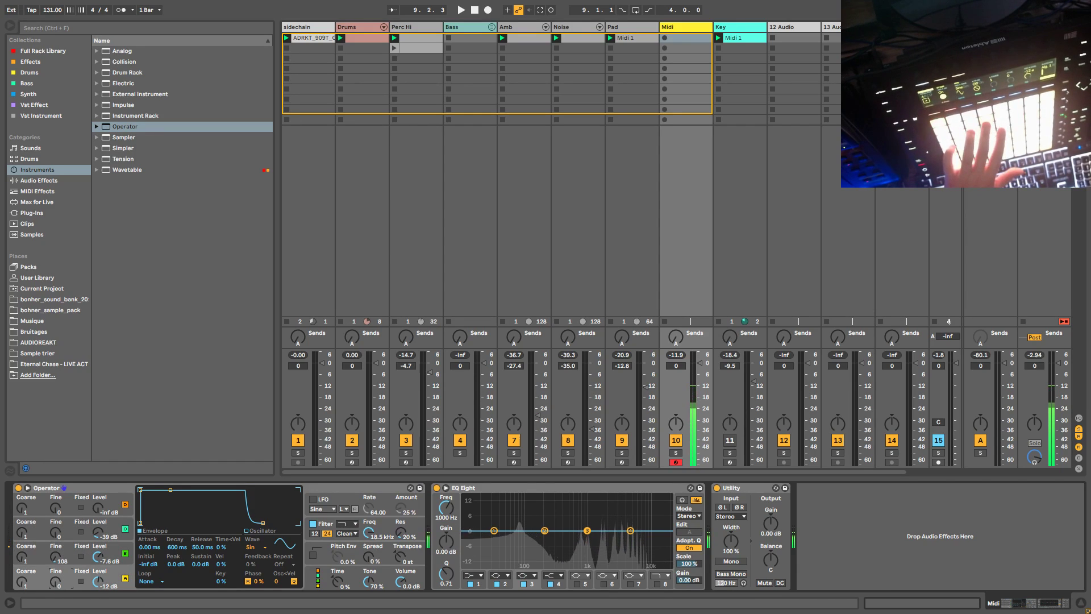
Step: Set Operator's Fine tuning to 438 on oscillator C and 930 on oscillator D, and the overall volume to -6.1 dB
{"action": "left_click", "coordinate": [58, 538]}
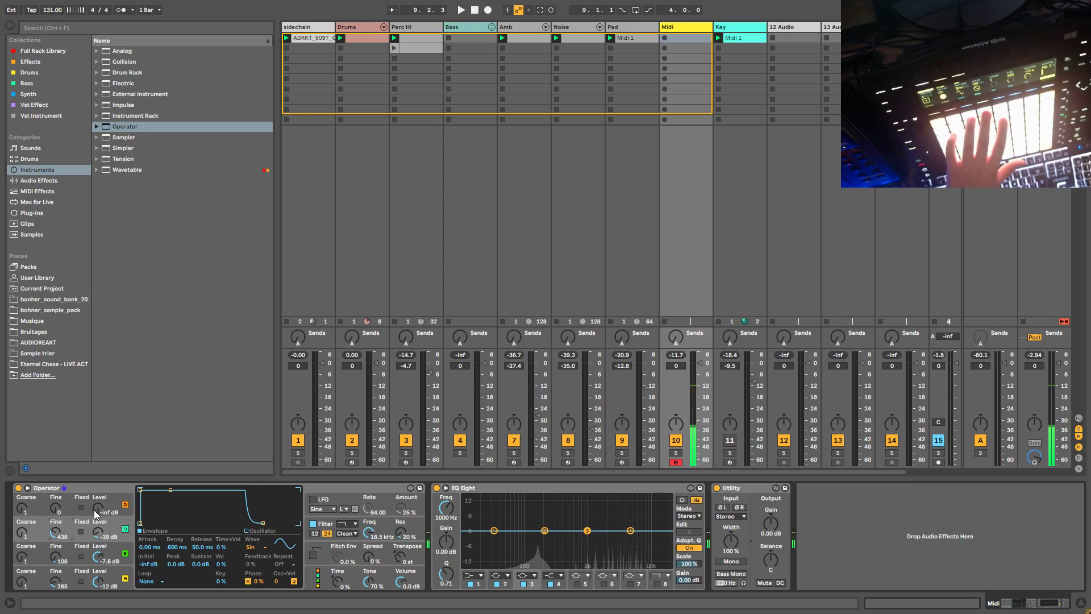
{"action": "left_click_drag", "start_coordinate": [55, 506], "coordinate": [55, 503]}
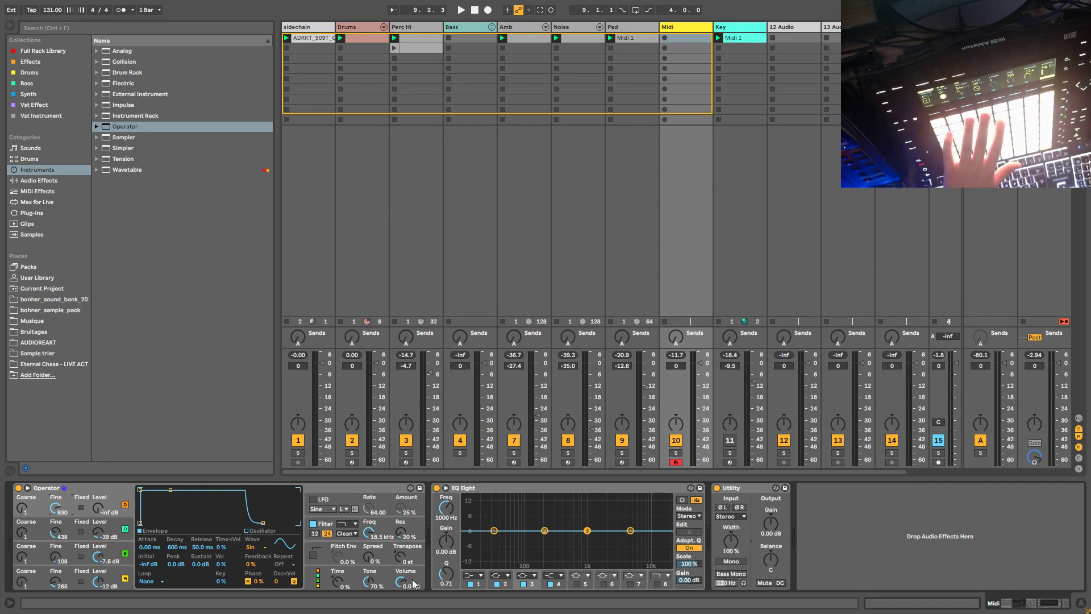
{"action": "left_click_drag", "start_coordinate": [413, 581], "coordinate": [413, 589]}
Step: Shape oscillator A's envelope with 80.1 ms decay, -inf dB sustain and 15.7 ms release
{"action": "left_click", "coordinate": [71, 583]}
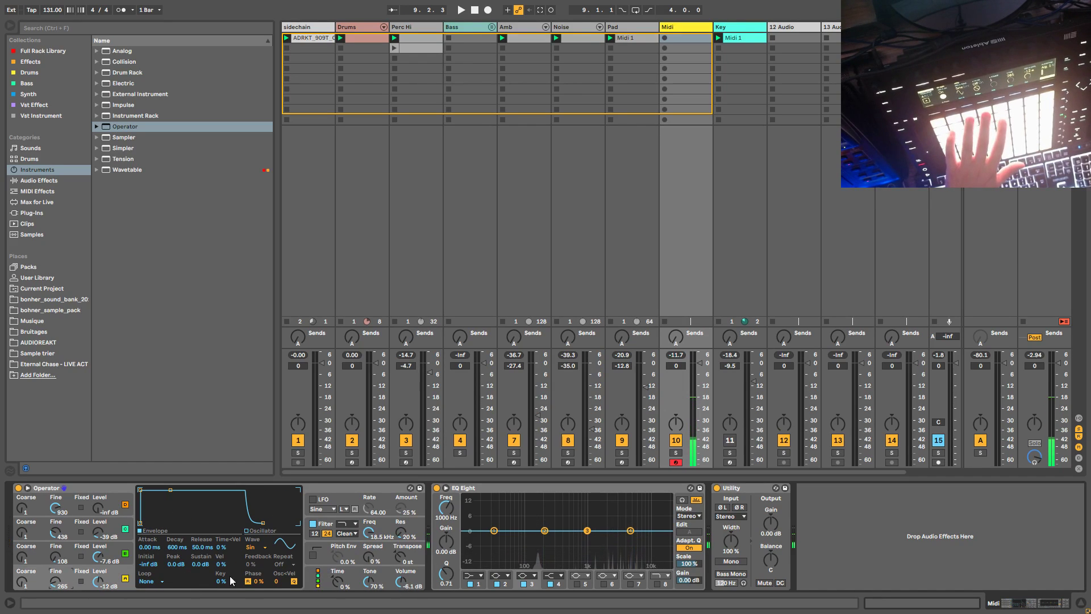
{"action": "left_click_drag", "start_coordinate": [197, 564], "coordinate": [198, 585]}
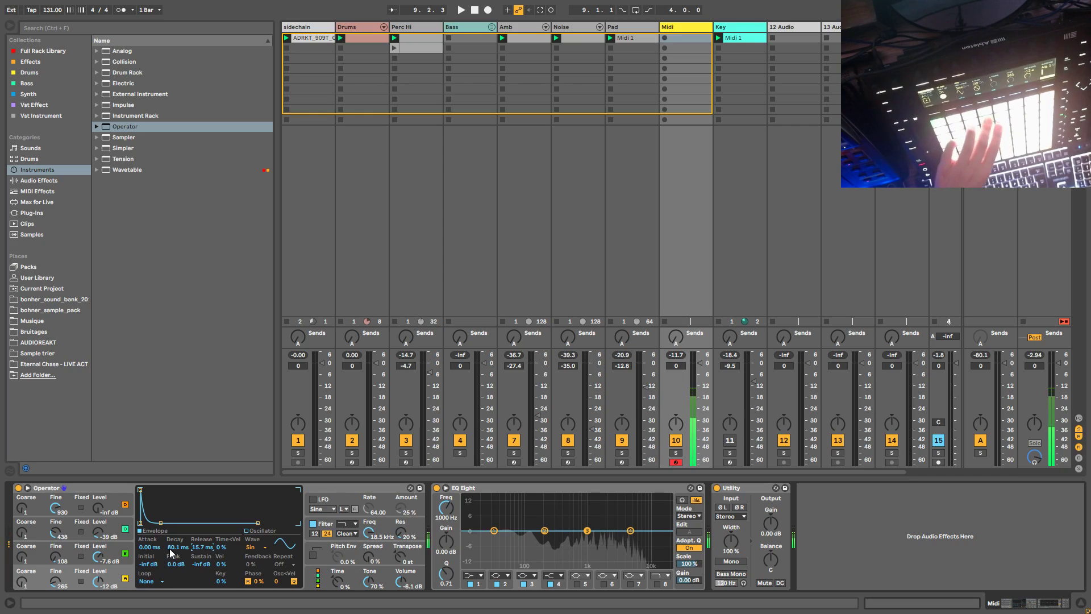
Step: Set Fine tuning to 225 on oscillator B and 795 on oscillator C, and oscillator D's level to -9.5 dB
{"action": "left_click_drag", "start_coordinate": [57, 562], "coordinate": [57, 546]}
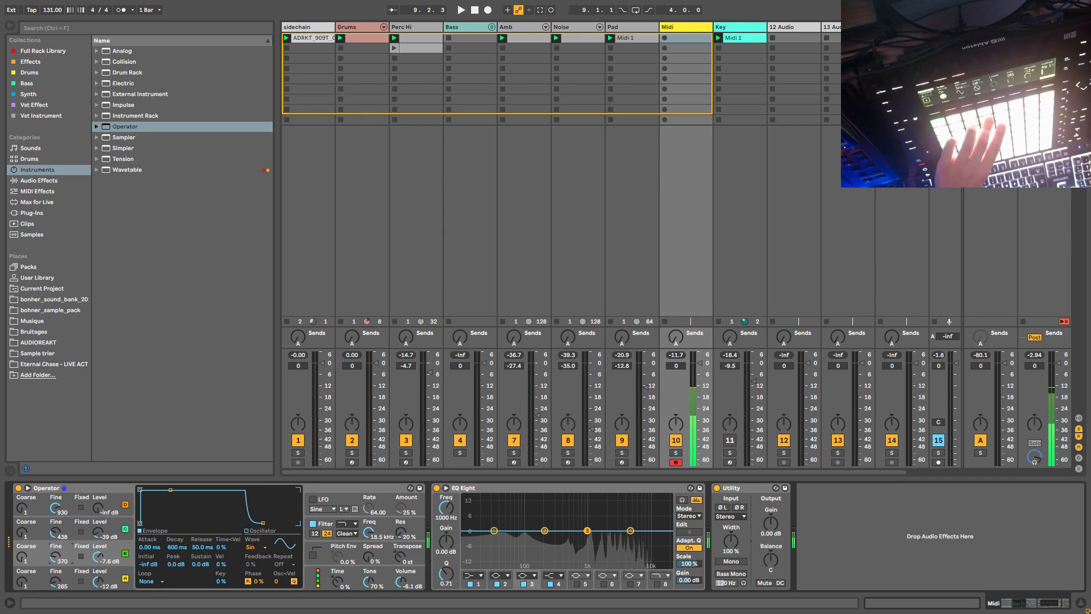
{"action": "left_click_drag", "start_coordinate": [57, 533], "coordinate": [57, 511]}
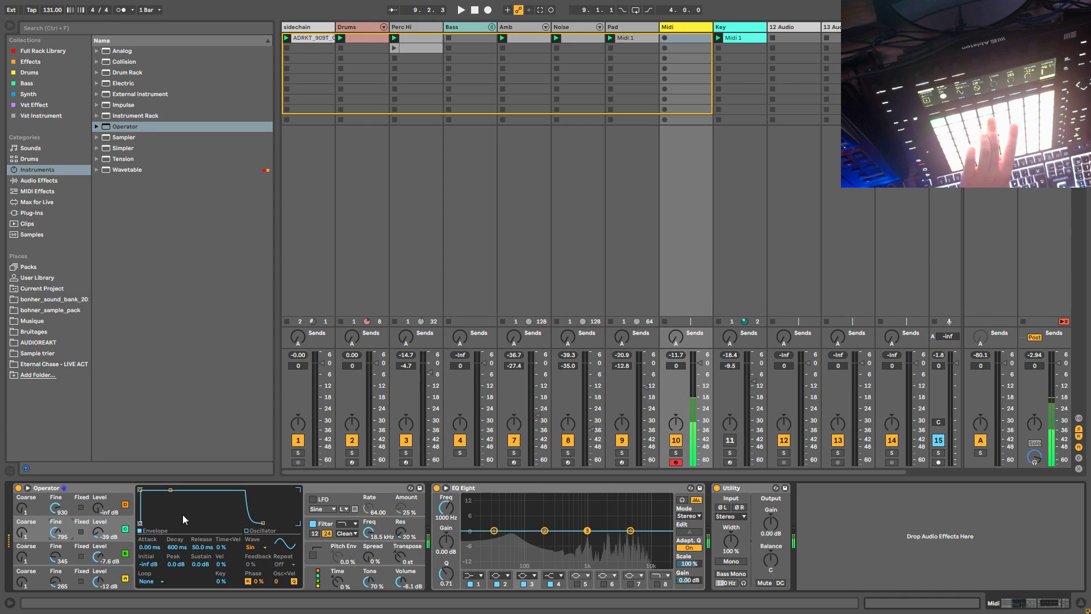
{"action": "left_click_drag", "start_coordinate": [104, 515], "coordinate": [104, 497]}
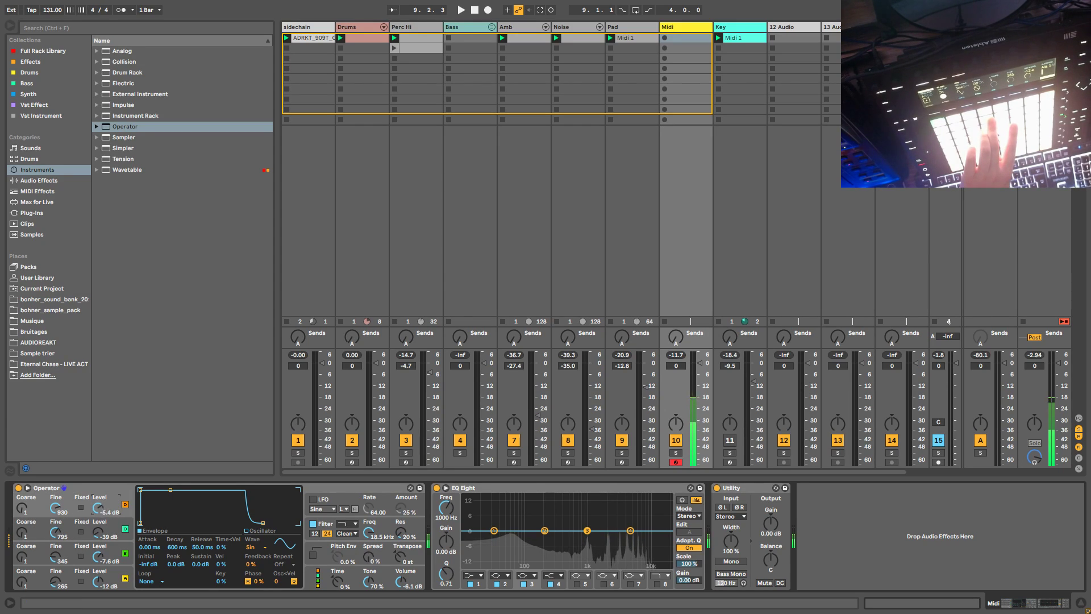
{"action": "left_click", "coordinate": [34, 538]}
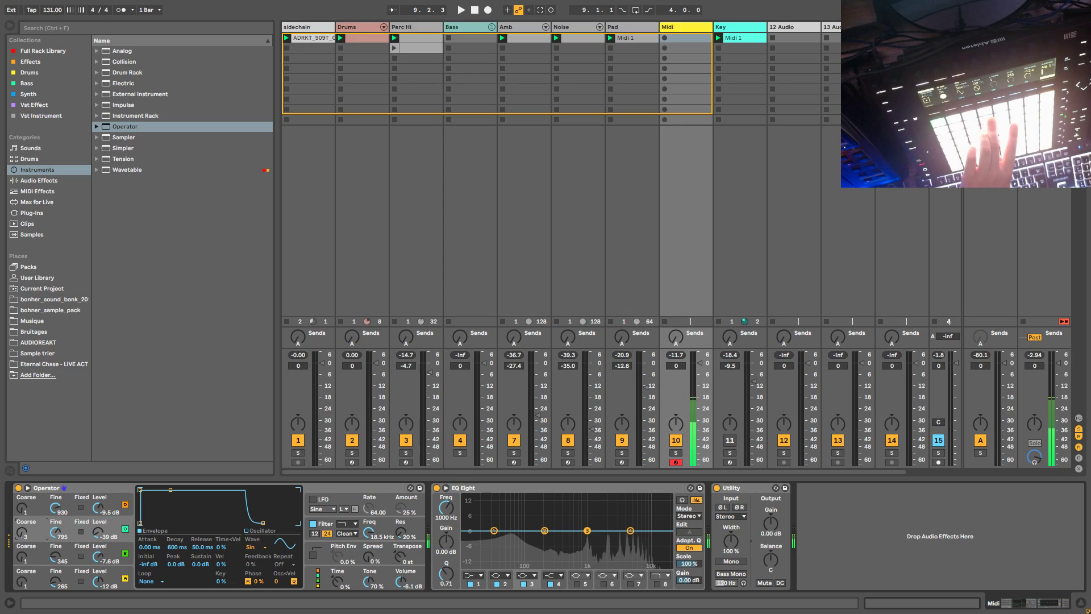
{"action": "left_click", "coordinate": [22, 558]}
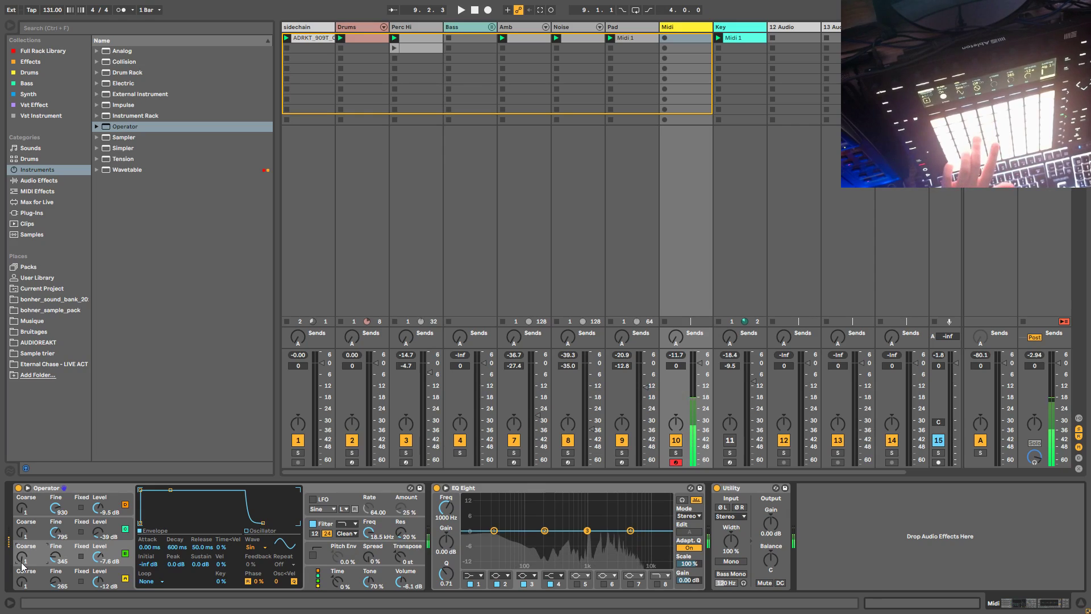
{"action": "mouse_move", "coordinate": [57, 565]}
{"action": "left_mouse_down"}
{"action": "mouse_move", "coordinate": [57, 537]}
{"action": "mouse_move", "coordinate": [57, 583]}
{"action": "left_mouse_up"}
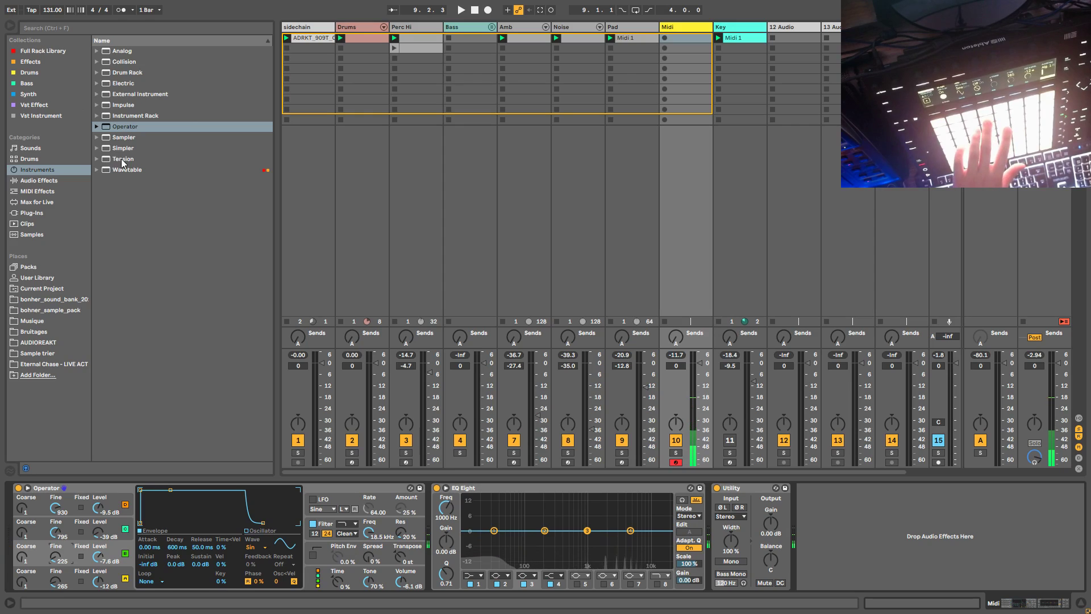
Step: Review the Perc Hi track's device chain and insert the AYNIL_PercLoop rack from the Drums collection after Operator on the Midi track
{"action": "left_click", "coordinate": [418, 32]}
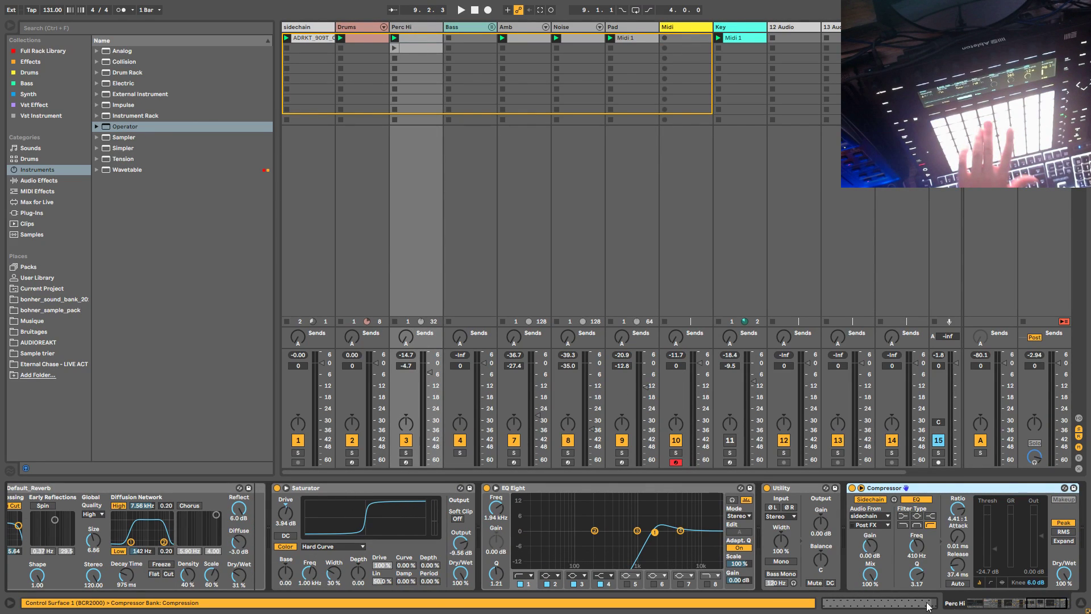
{"action": "left_click_drag", "start_coordinate": [1043, 608], "coordinate": [990, 610]}
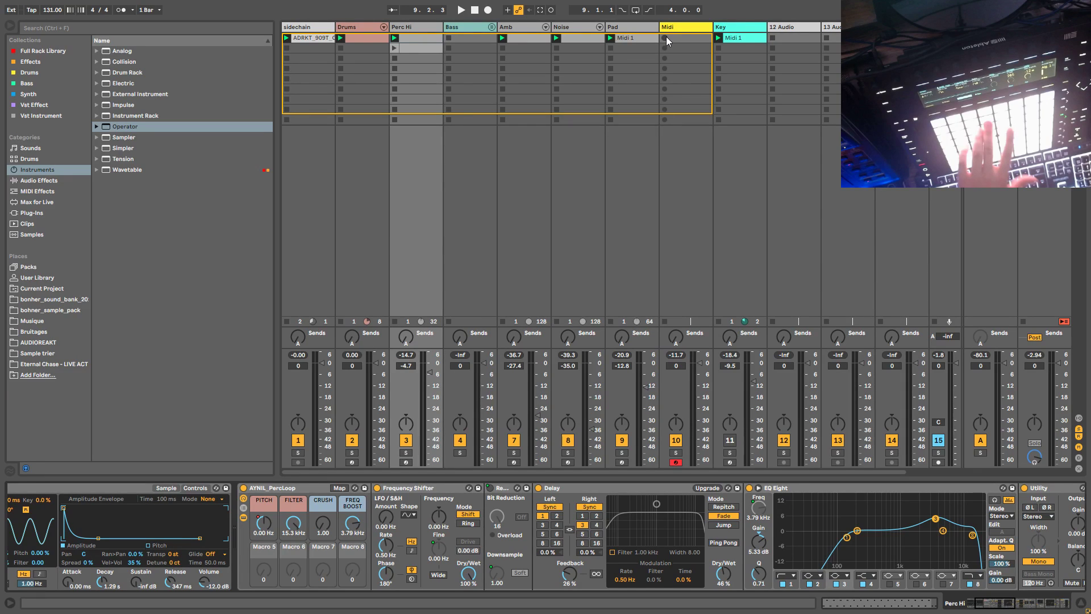
{"action": "mouse_move", "coordinate": [981, 600]}
{"action": "left_mouse_down"}
{"action": "mouse_move", "coordinate": [1048, 609]}
{"action": "mouse_move", "coordinate": [969, 612]}
{"action": "left_mouse_up"}
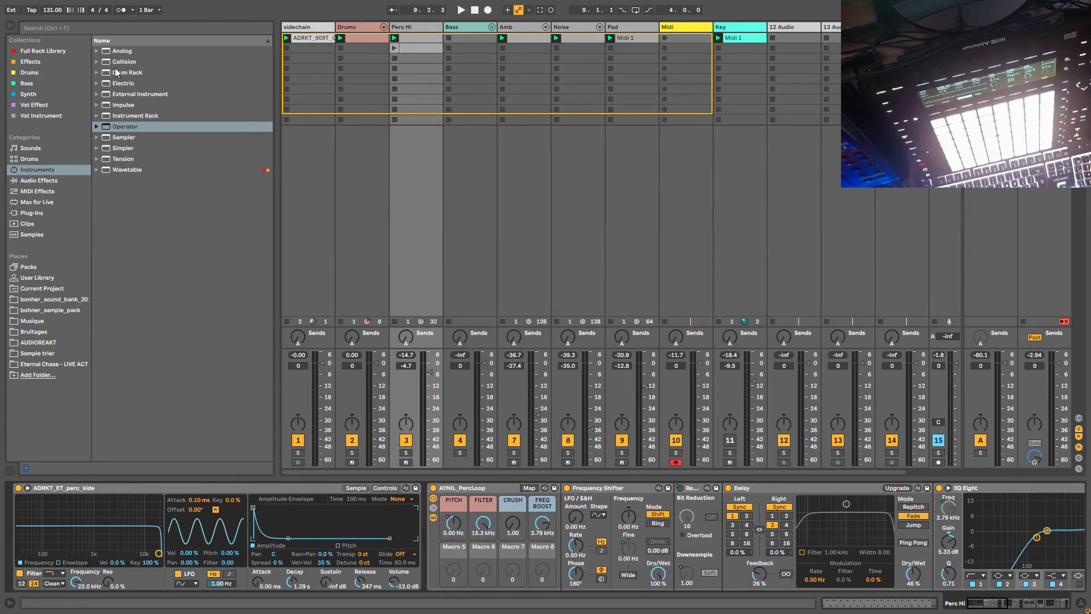
{"action": "left_click", "coordinate": [23, 84]}
{"action": "left_click", "coordinate": [31, 61]}
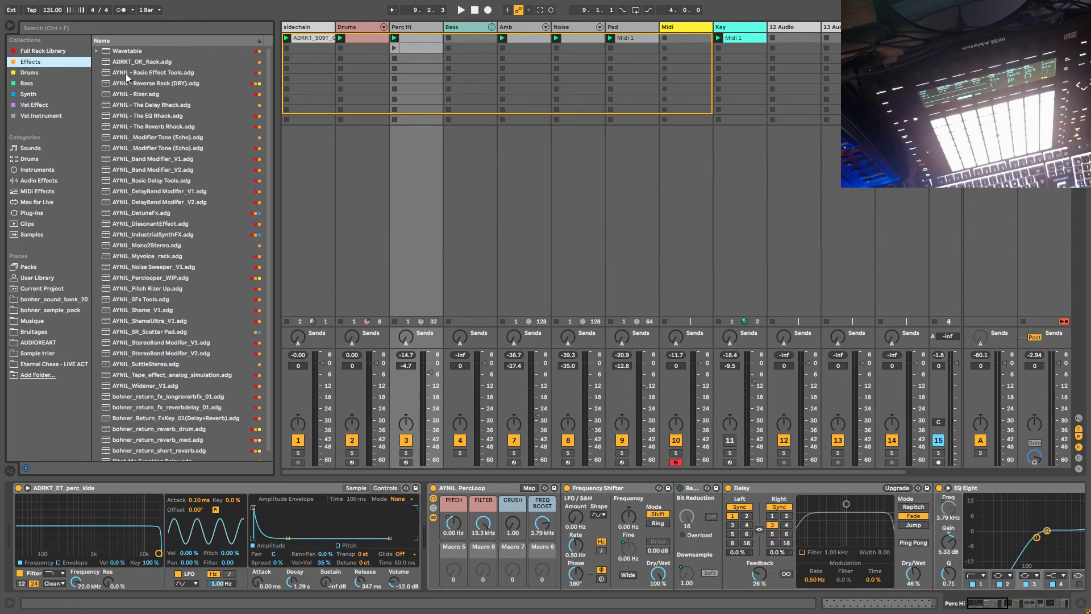
{"action": "left_click", "coordinate": [25, 73]}
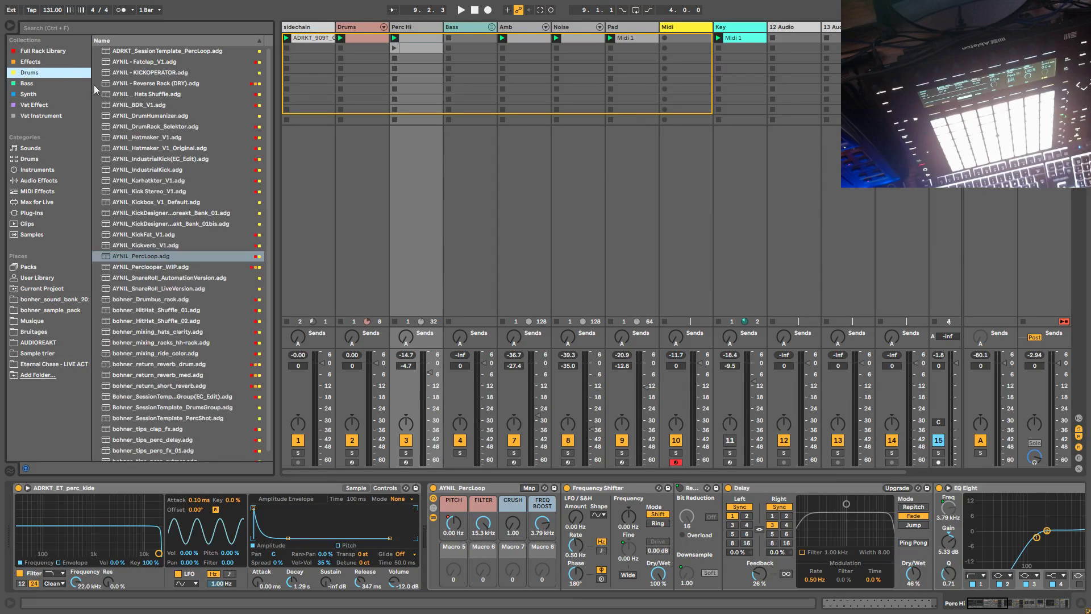
{"action": "left_click", "coordinate": [153, 260]}
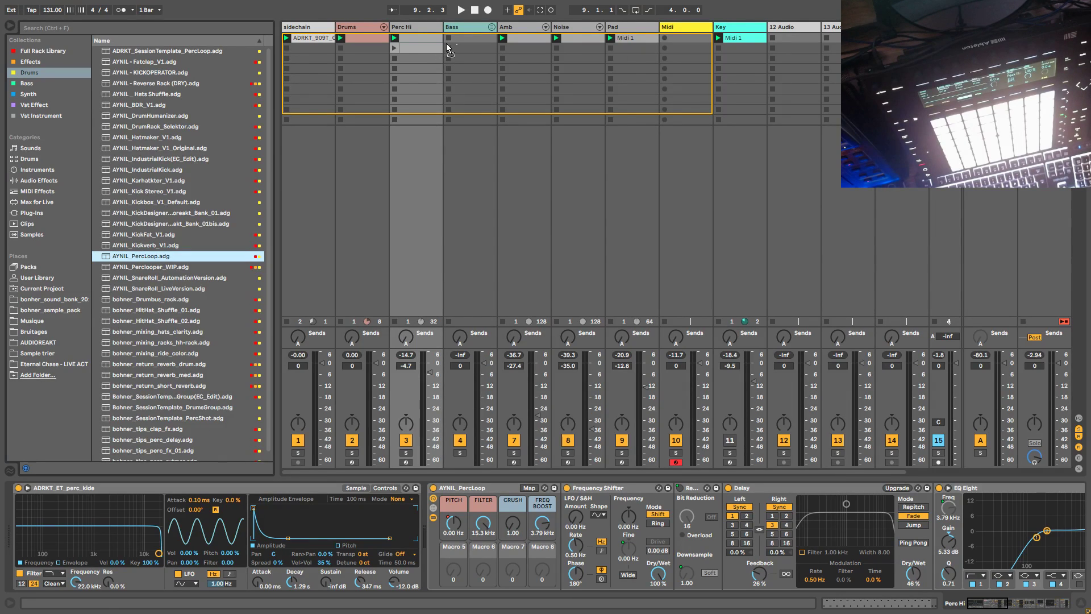
{"action": "left_click", "coordinate": [686, 37]}
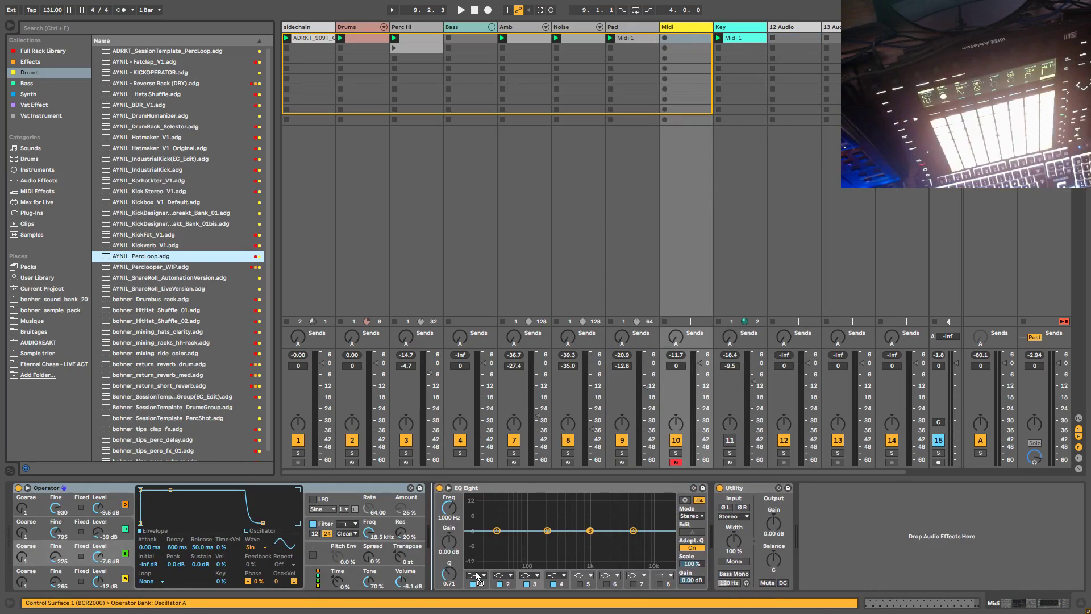
{"action": "left_click_drag", "start_coordinate": [464, 565], "coordinate": [464, 565]}
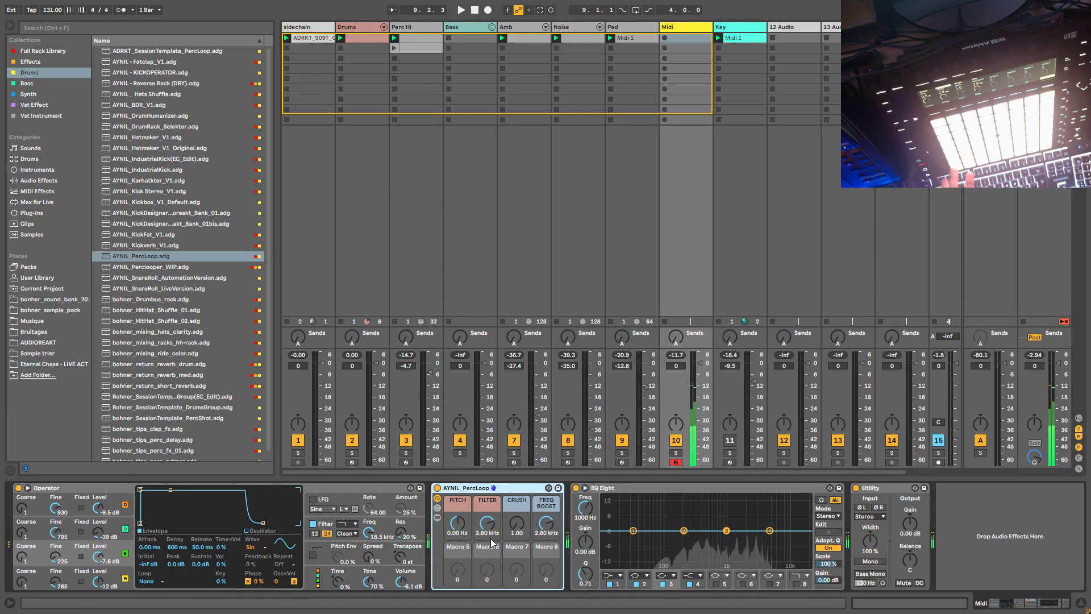
{"action": "left_click", "coordinate": [609, 575]}
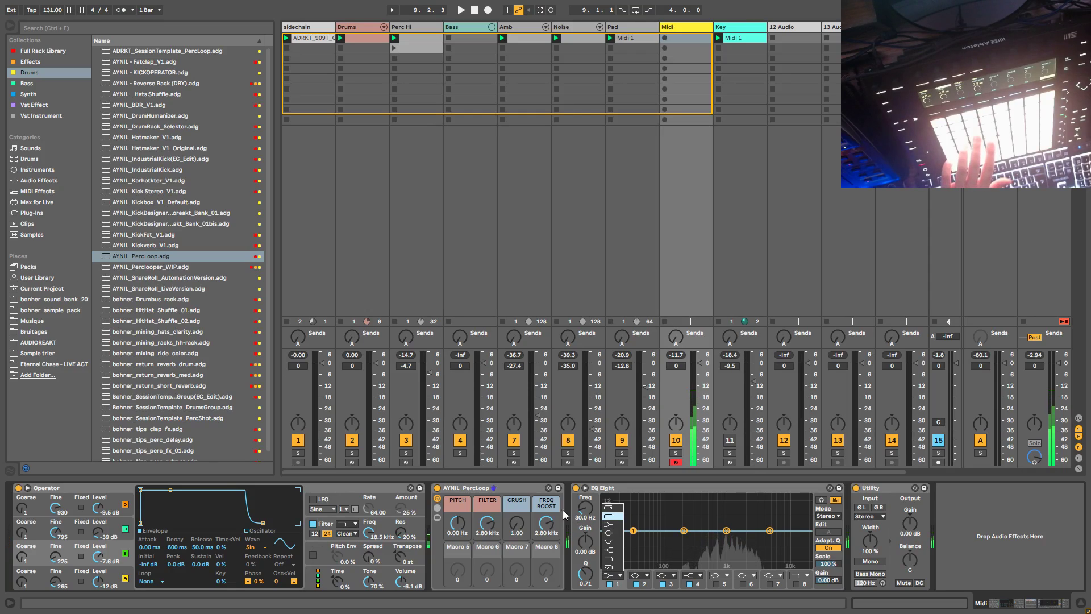
{"action": "key", "text": "Escape"}
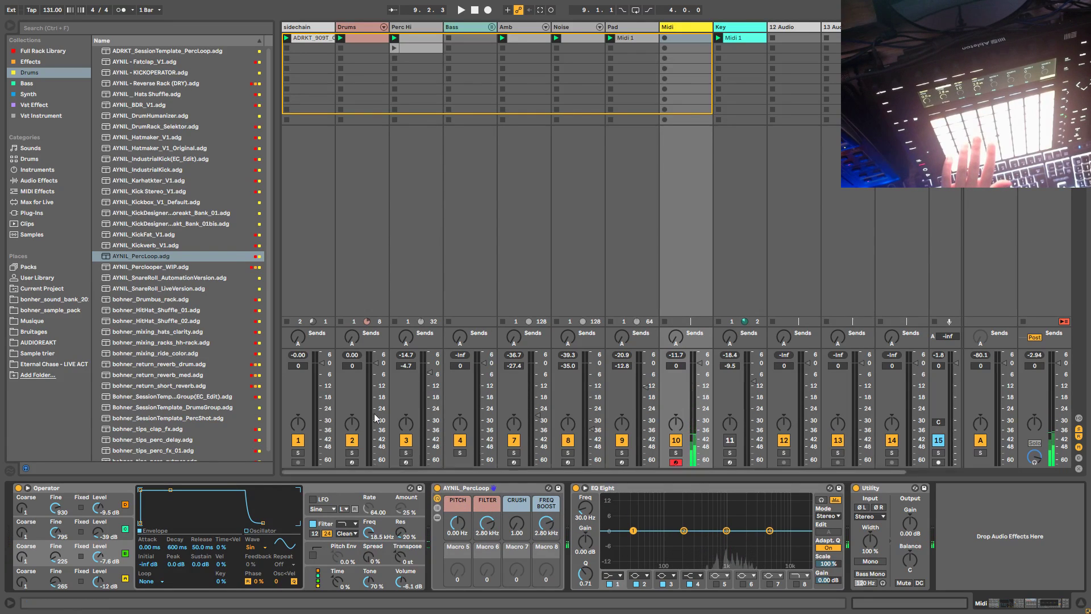
Step: Add a Spectrum analyzer between Operator and AYNIL_PercLoop and expand its display
{"action": "left_click", "coordinate": [27, 181]}
{"action": "mouse_move", "coordinate": [126, 418]}
{"action": "left_mouse_down"}
{"action": "mouse_move", "coordinate": [227, 472]}
{"action": "mouse_move", "coordinate": [416, 538]}
{"action": "left_mouse_up"}
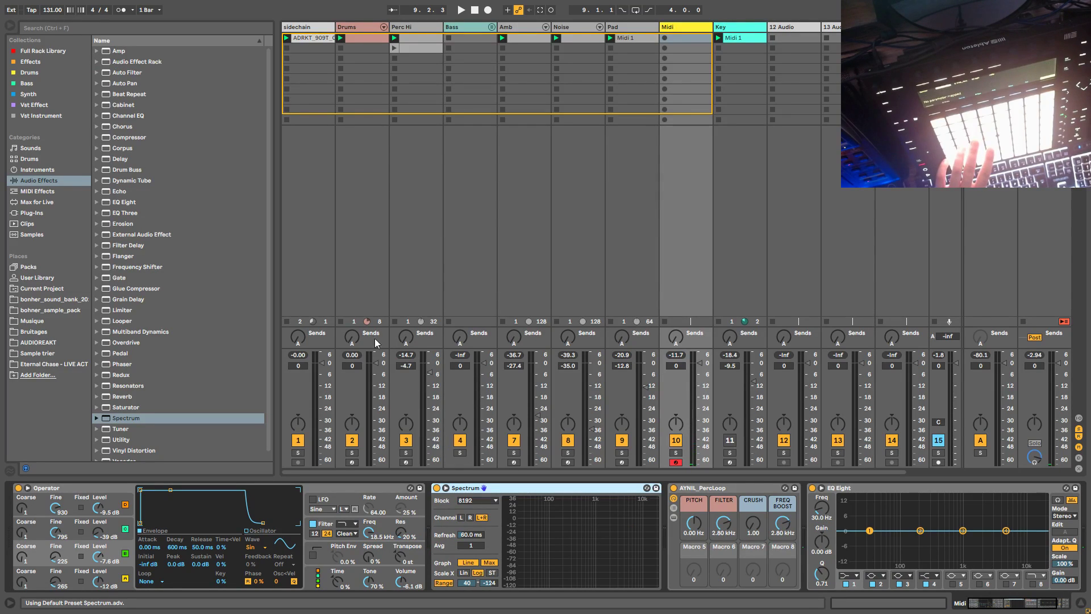
{"action": "left_click", "coordinate": [446, 488]}
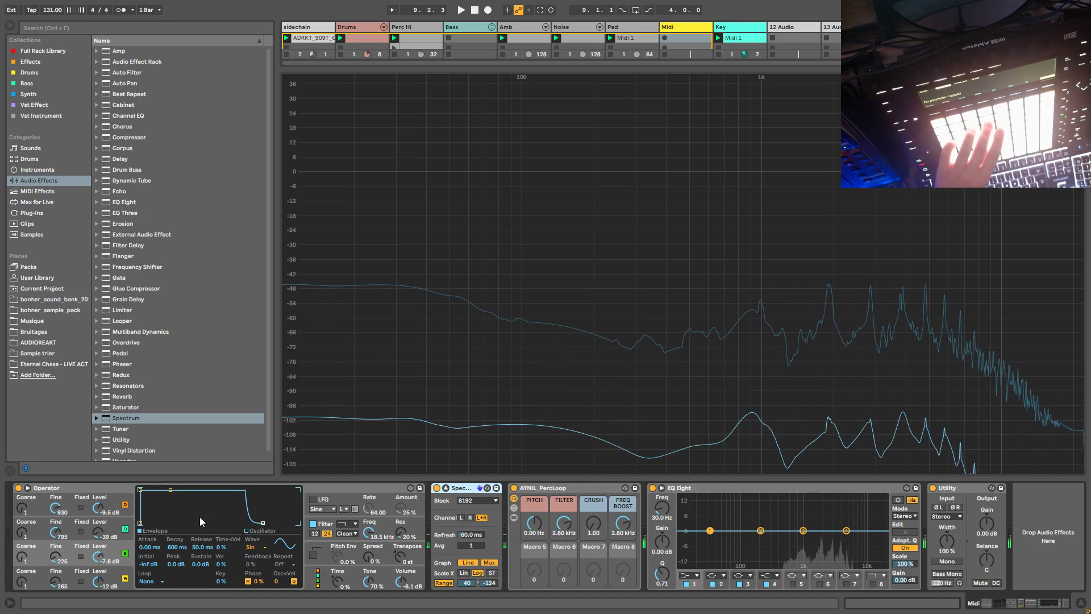
Step: Switch off Operator's oscillators B and C while resetting oscillator A's Fine tuning to 0, and switch both back on
{"action": "left_click", "coordinate": [125, 552]}
{"action": "left_click", "coordinate": [126, 528]}
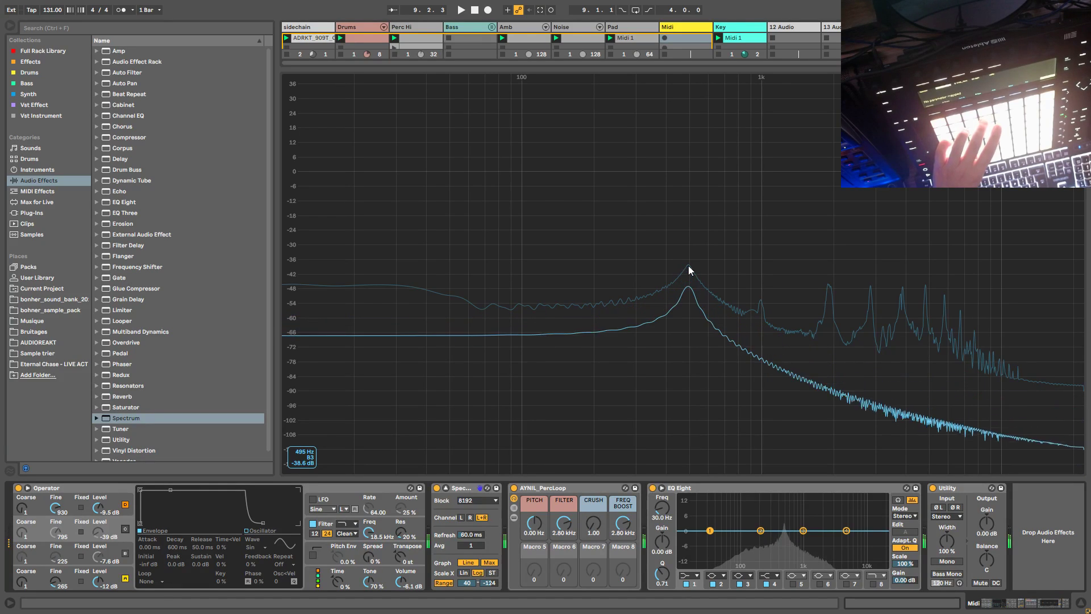
{"action": "left_click", "coordinate": [51, 585]}
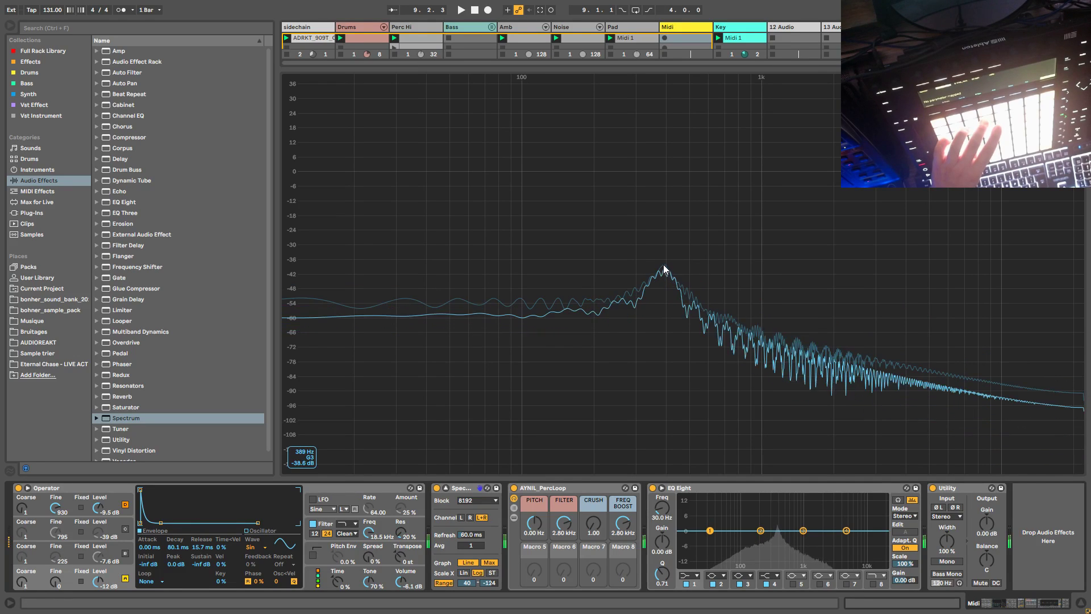
{"action": "left_click", "coordinate": [135, 559]}
{"action": "left_click", "coordinate": [129, 534]}
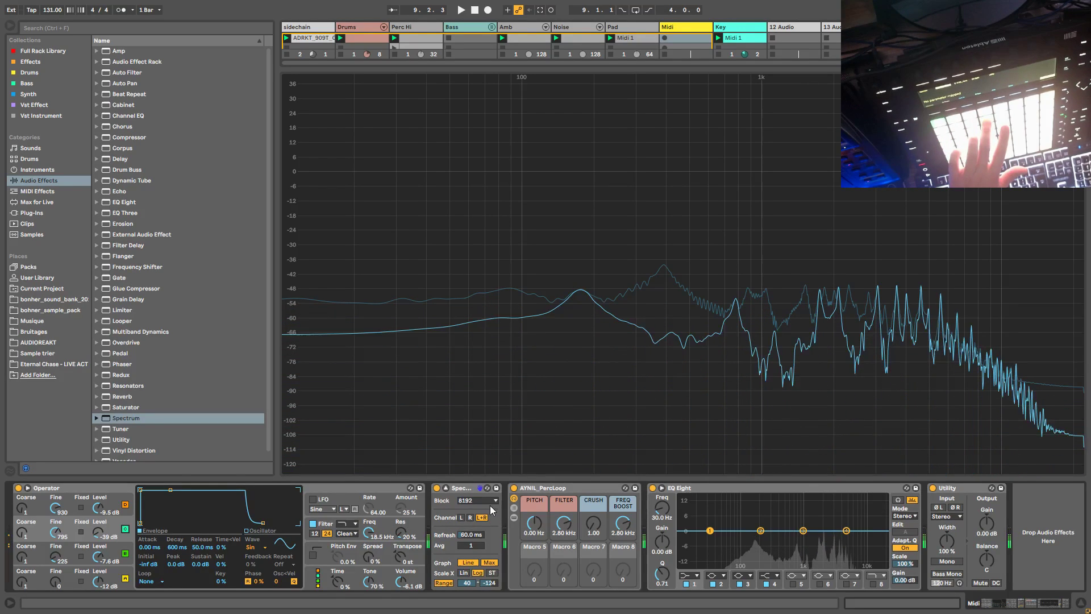
Step: Collapse the enlarged Spectrum display and shorten oscillator A's envelope decay to 31.1 ms
{"action": "left_click", "coordinate": [487, 488]}
{"action": "left_click", "coordinate": [73, 588]}
{"action": "left_click", "coordinate": [177, 547]}
{"action": "left_click_drag", "start_coordinate": [176, 546], "coordinate": [176, 560]}
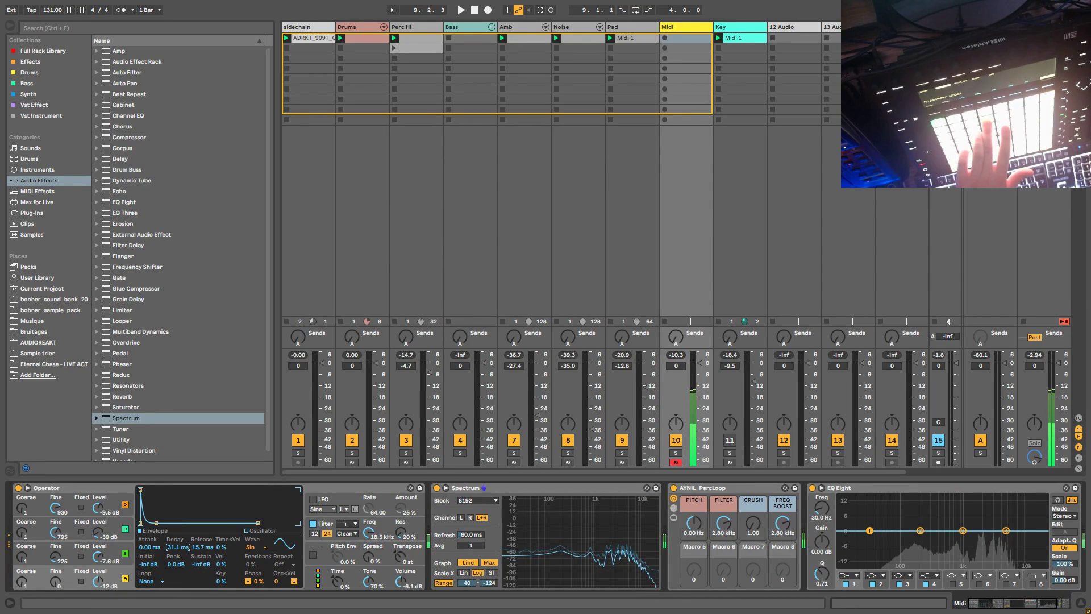
Step: Group Operator into an Instrument Rack and show the rack's macro controls alongside the Operator device
{"action": "right_click", "coordinate": [52, 492]}
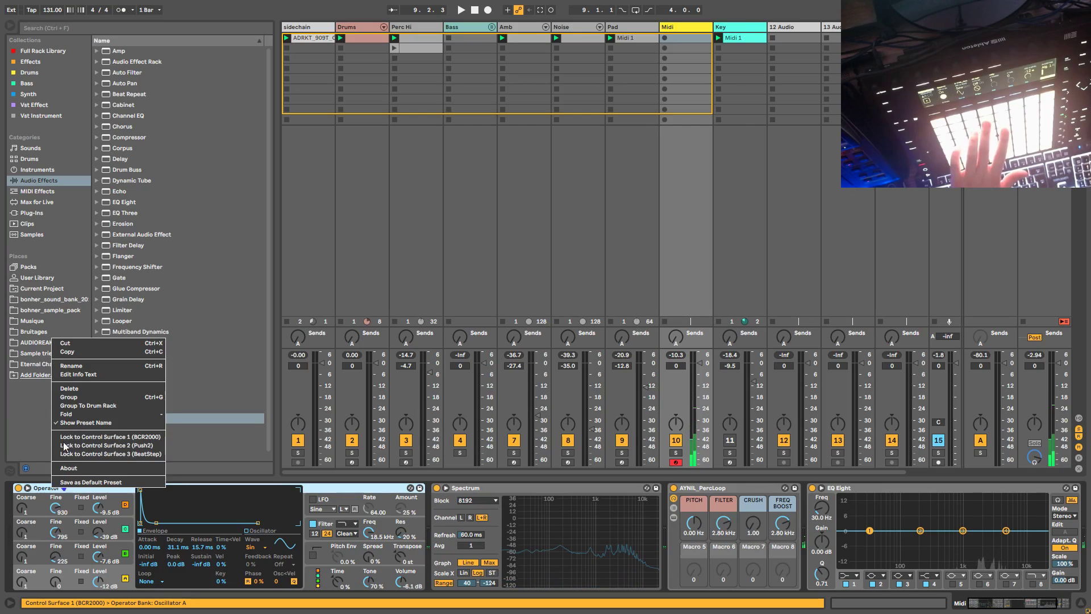
{"action": "left_click", "coordinate": [80, 404]}
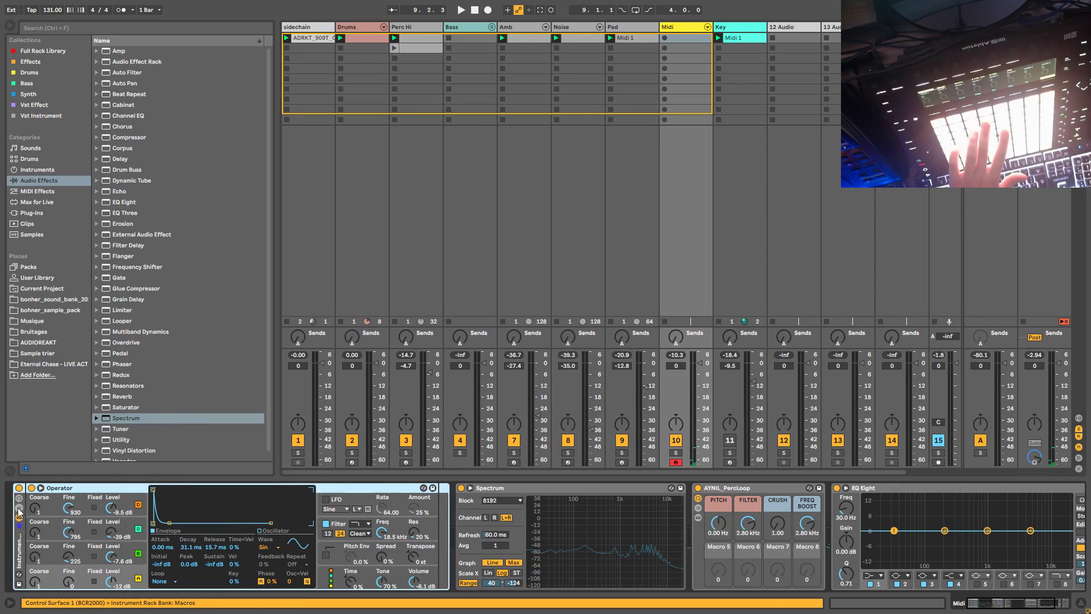
{"action": "double_click", "coordinate": [23, 558]}
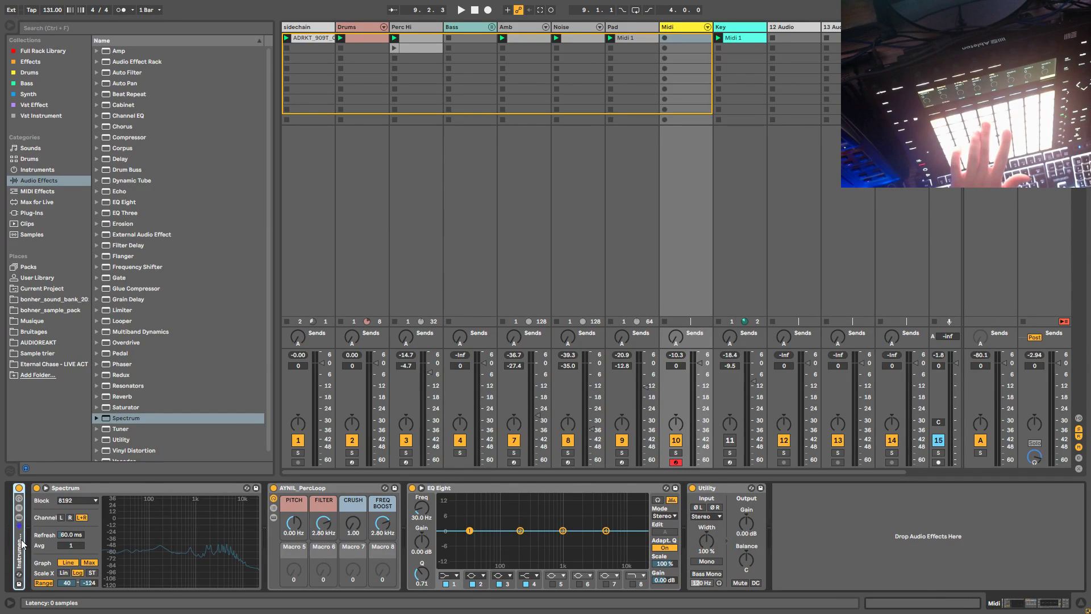
{"action": "double_click", "coordinate": [23, 544]}
{"action": "left_click", "coordinate": [19, 517]}
{"action": "left_click", "coordinate": [18, 518]}
{"action": "left_click", "coordinate": [19, 517]}
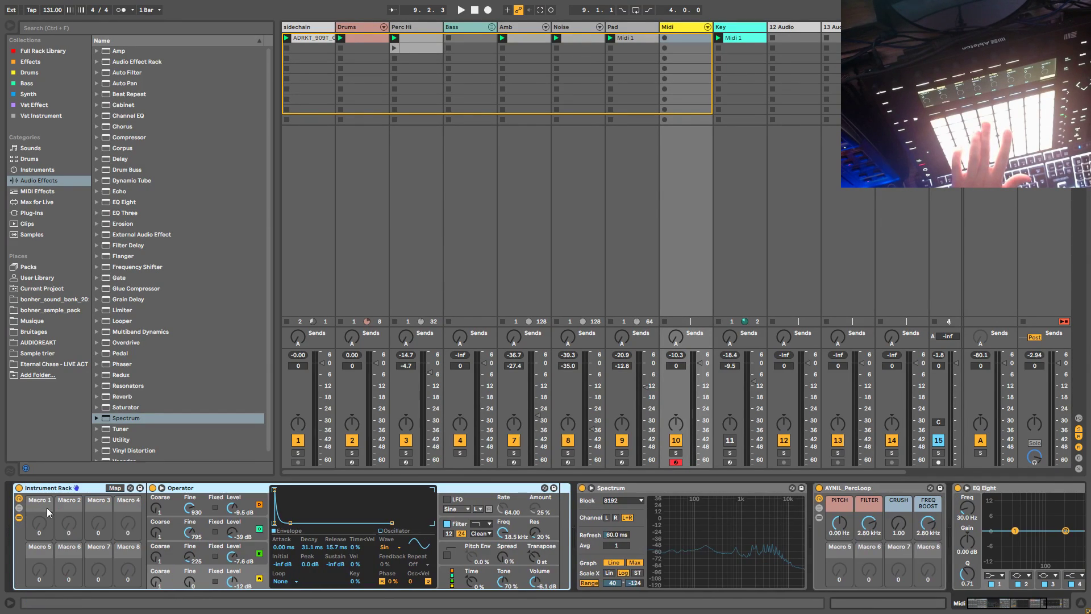
Step: Map oscillator A's envelope decay to Macro 1 of the Instrument Rack and set that macro to 5.66 ms
{"action": "right_click", "coordinate": [312, 546]}
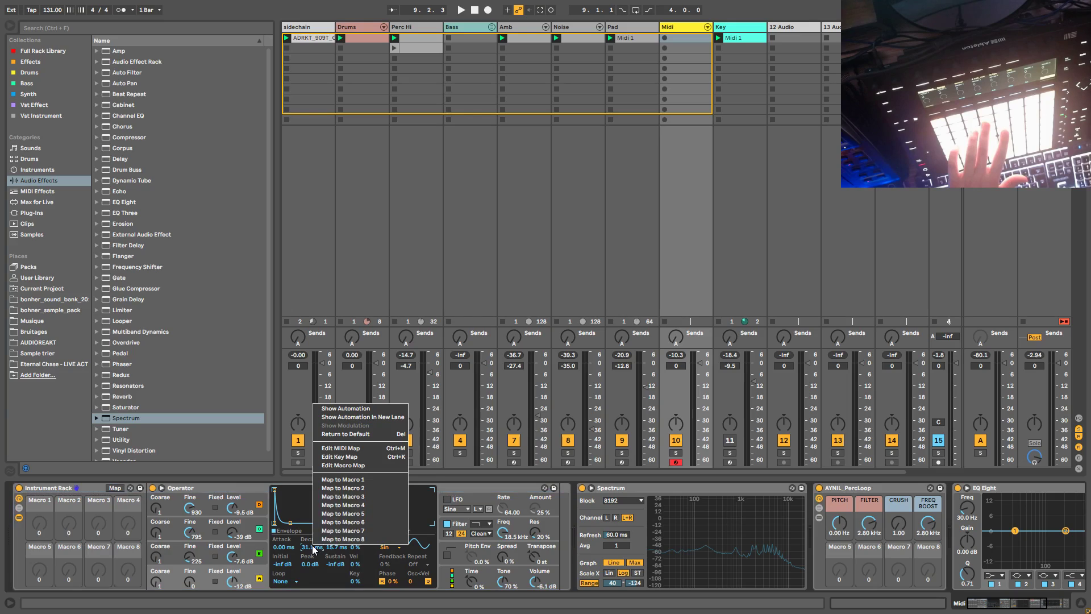
{"action": "left_click", "coordinate": [348, 484]}
{"action": "mouse_move", "coordinate": [38, 529]}
{"action": "left_mouse_down"}
{"action": "mouse_move", "coordinate": [38, 544]}
{"action": "mouse_move", "coordinate": [38, 516]}
{"action": "mouse_move", "coordinate": [39, 546]}
{"action": "left_mouse_up"}
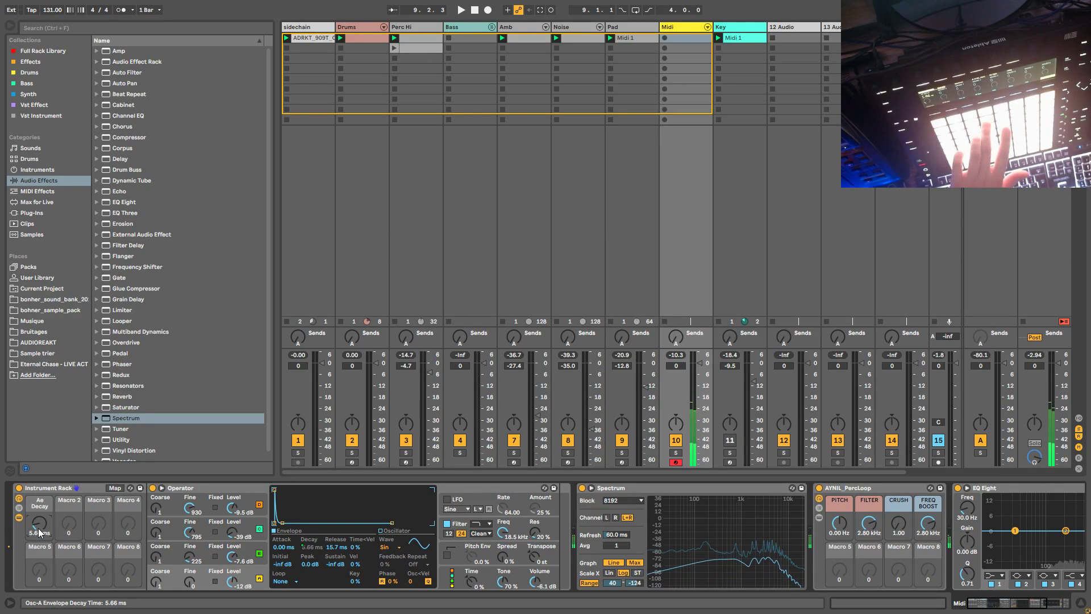
Step: Create a one-bar clip in the Midi track's first slot and fill it with repeated sixteenth notes on G4
{"action": "double_click", "coordinate": [680, 39]}
{"action": "scroll", "coordinate": [293, 484], "scroll_direction": "up", "scroll_amount": 5}
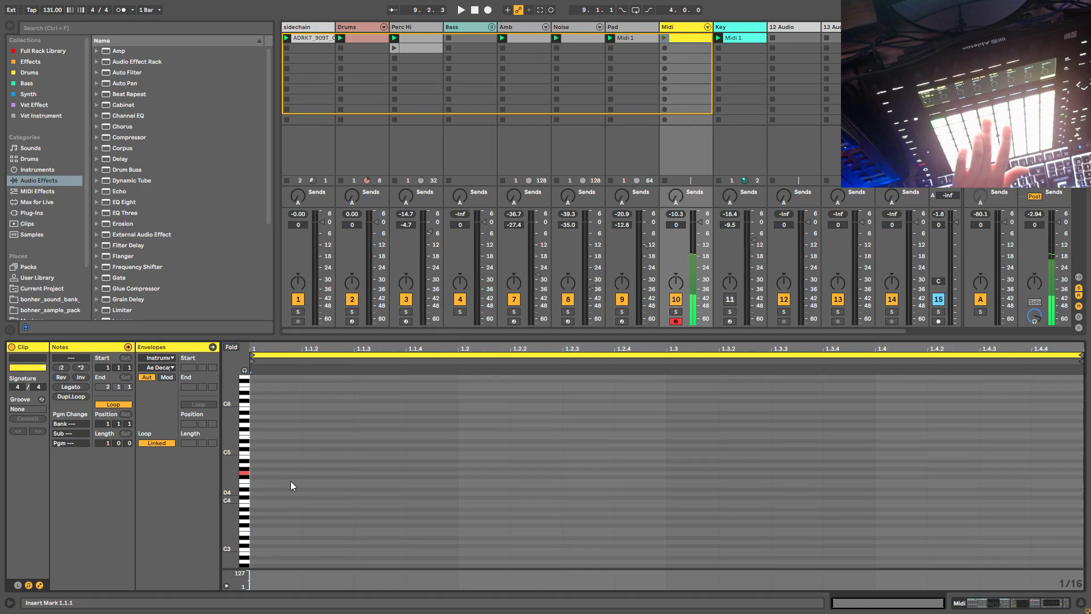
{"action": "double_click", "coordinate": [258, 472]}
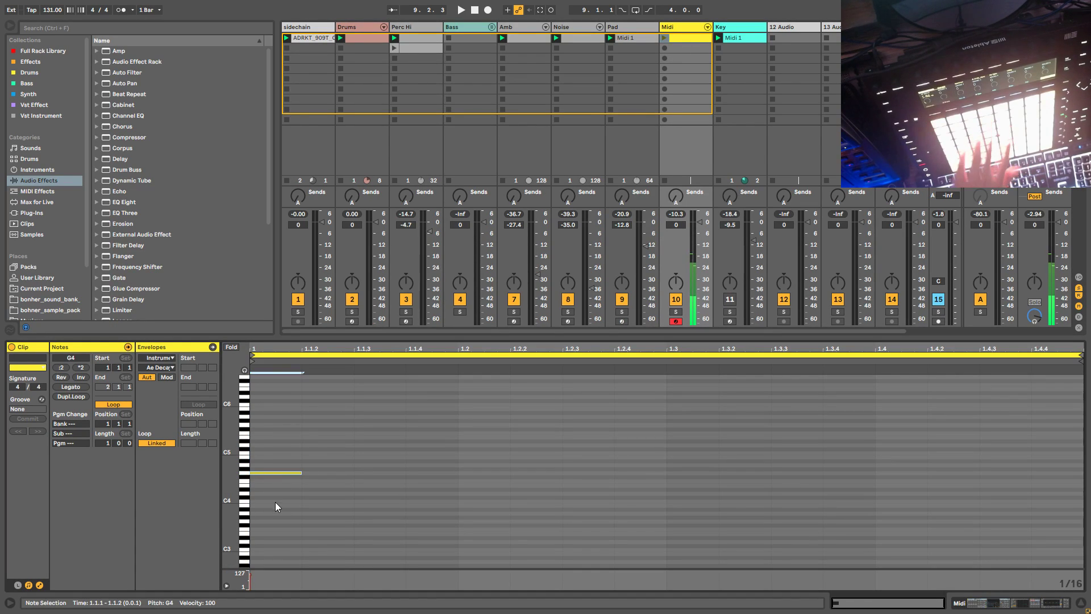
{"action": "key", "text": "ctrl+d"}
{"action": "key", "text": "ctrl+d"}
{"action": "key", "text": "ctrl+d"}
{"action": "key", "text": "ctrl+d"}
{"action": "key", "text": "ctrl+d"}
{"action": "key", "text": "ctrl+d"}
{"action": "key", "text": "ctrl+d"}
{"action": "key", "text": "ctrl+d"}
{"action": "key", "text": "ctrl+d"}
{"action": "key", "text": "ctrl+d"}
{"action": "key", "text": "ctrl+d"}
{"action": "key", "text": "ctrl+d"}
{"action": "key", "text": "ctrl+d"}
{"action": "key", "text": "ctrl+d"}
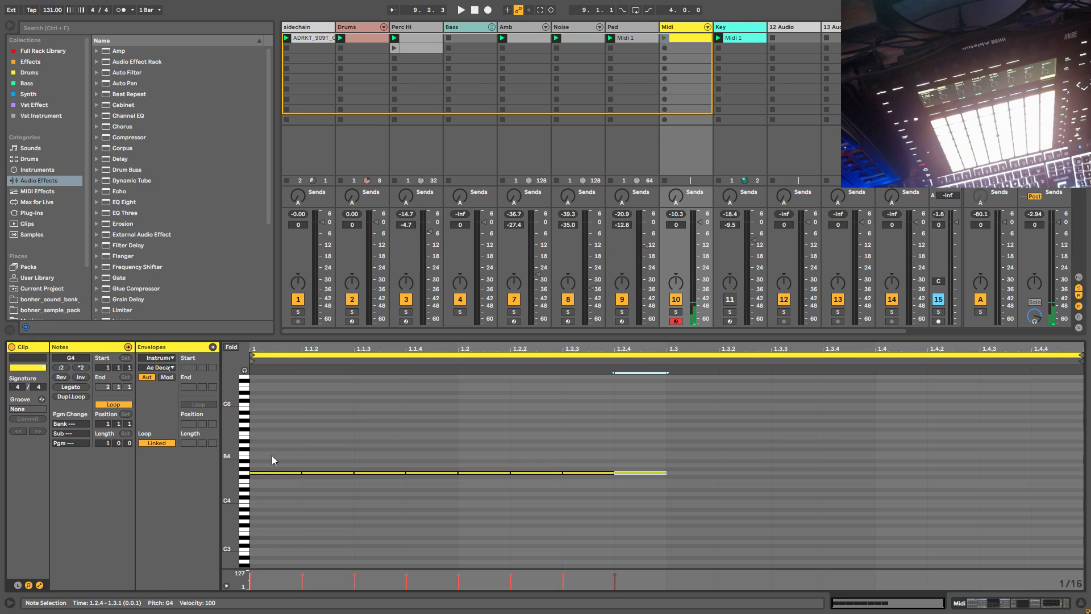
{"action": "key", "text": "ctrl+d"}
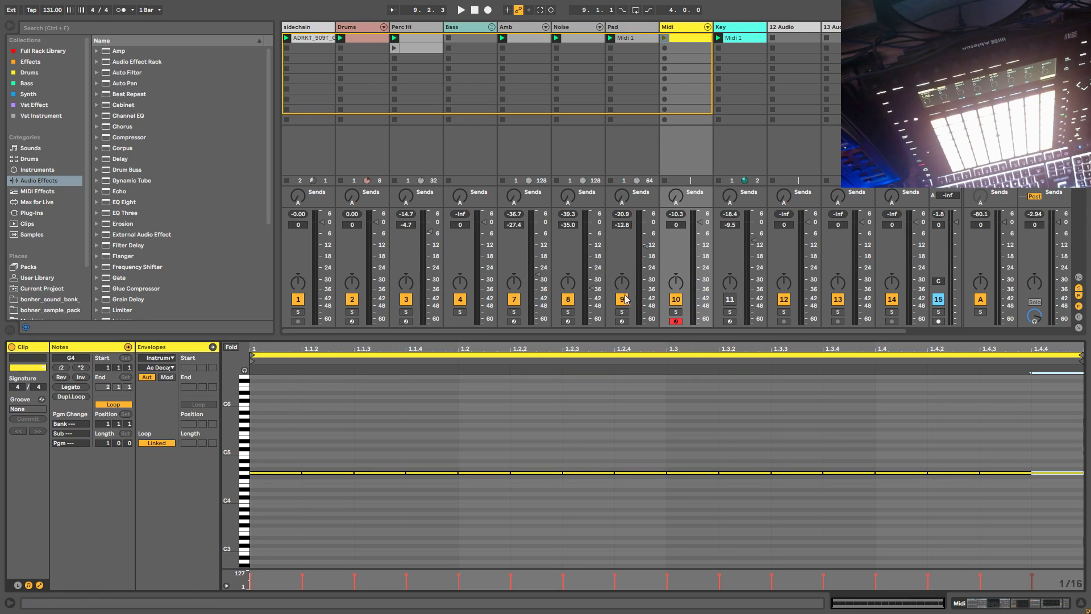
Step: Solo the Midi track and play its clip while sweeping the Aa Decay macro and returning AYNIL_PercLoop's CRUSH to 1.00
{"action": "left_click", "coordinate": [672, 311]}
{"action": "left_click", "coordinate": [665, 38]}
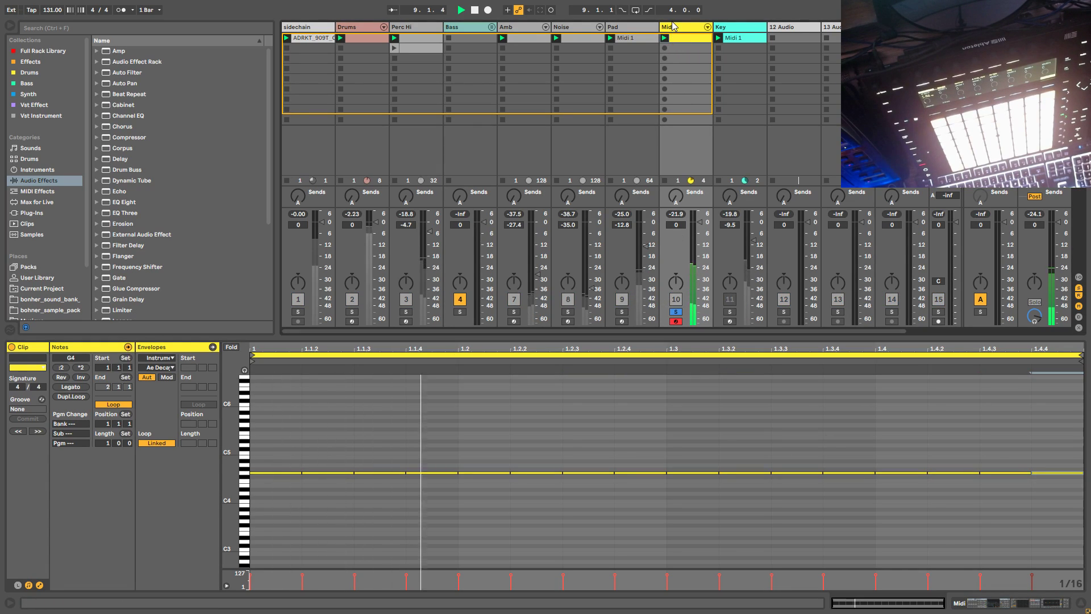
{"action": "double_click", "coordinate": [673, 26]}
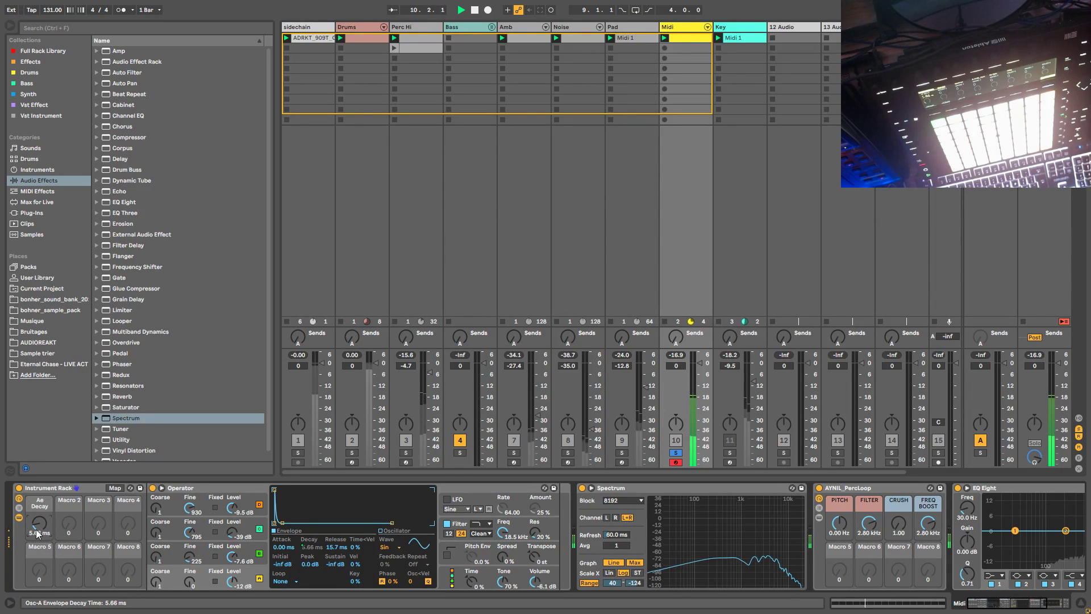
{"action": "scroll", "coordinate": [37, 530], "scroll_direction": "up", "scroll_amount": 5}
{"action": "scroll", "coordinate": [36, 529], "scroll_direction": "down", "scroll_amount": 2}
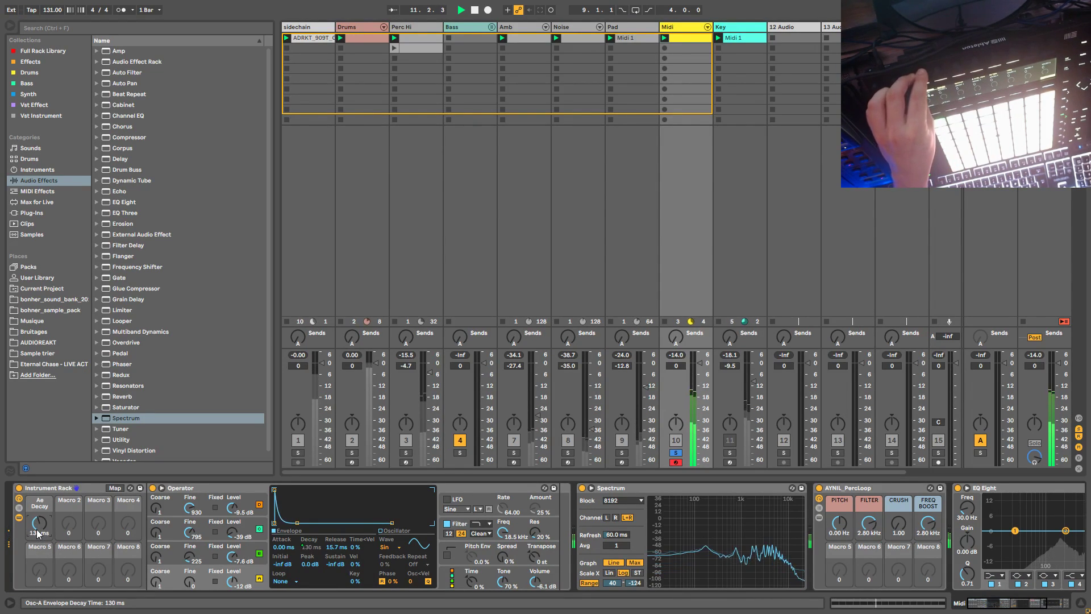
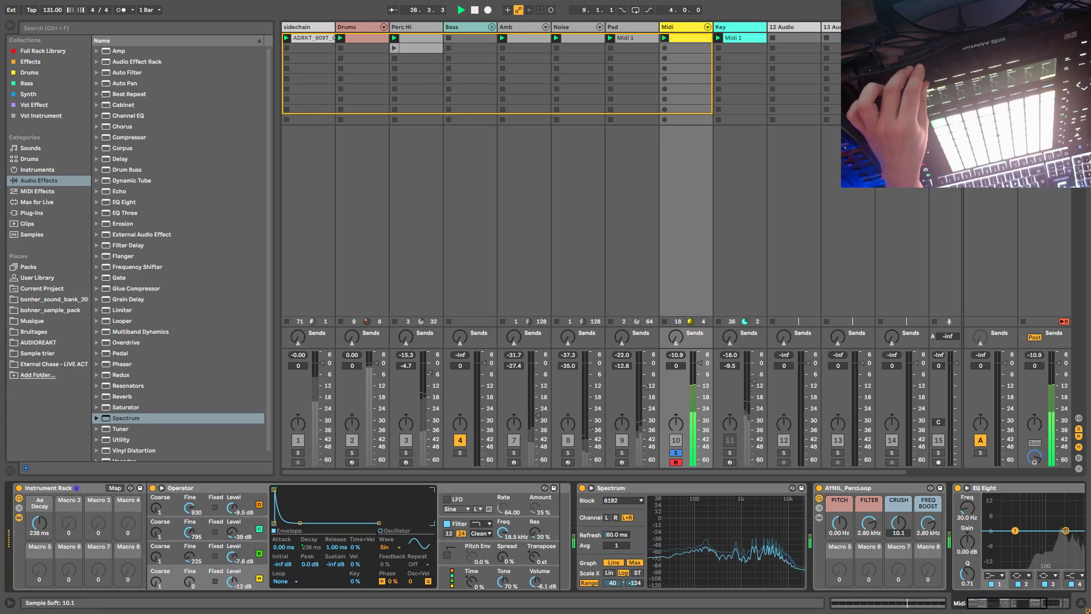
{"action": "left_click_drag", "start_coordinate": [899, 525], "coordinate": [904, 533]}
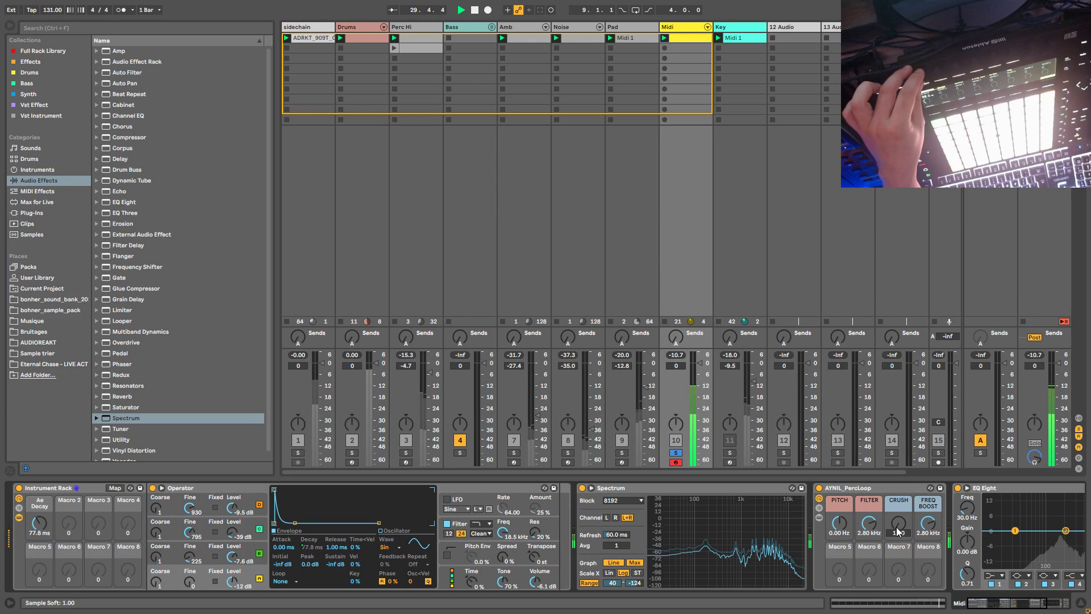
Step: Switch Operator's oscillator D off and back on while checking the algorithms in the global display, and resume playback
{"action": "left_click", "coordinate": [259, 505]}
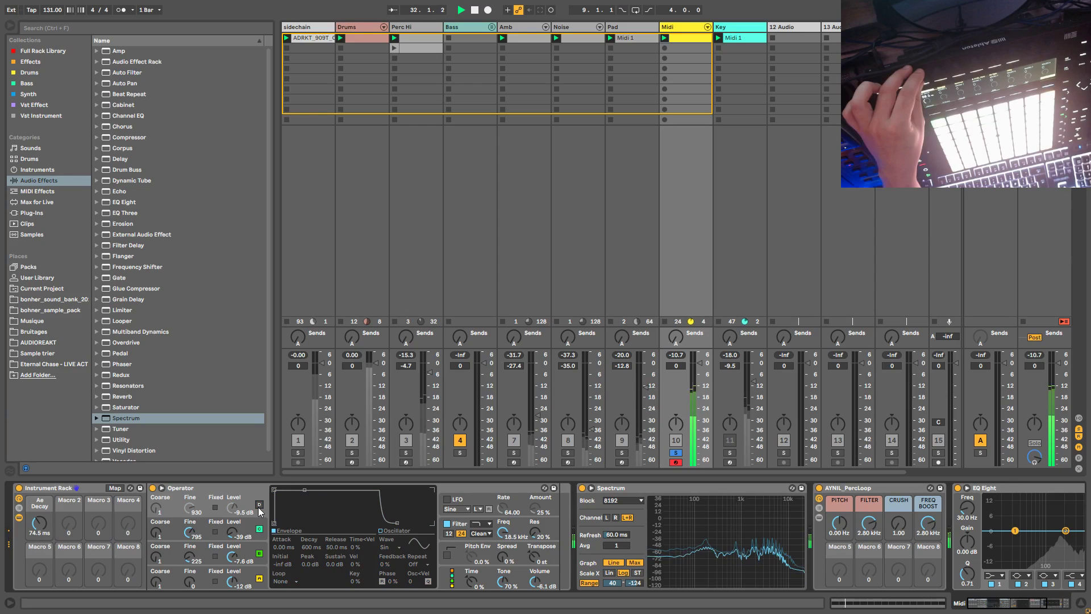
{"action": "left_click", "coordinate": [454, 583]}
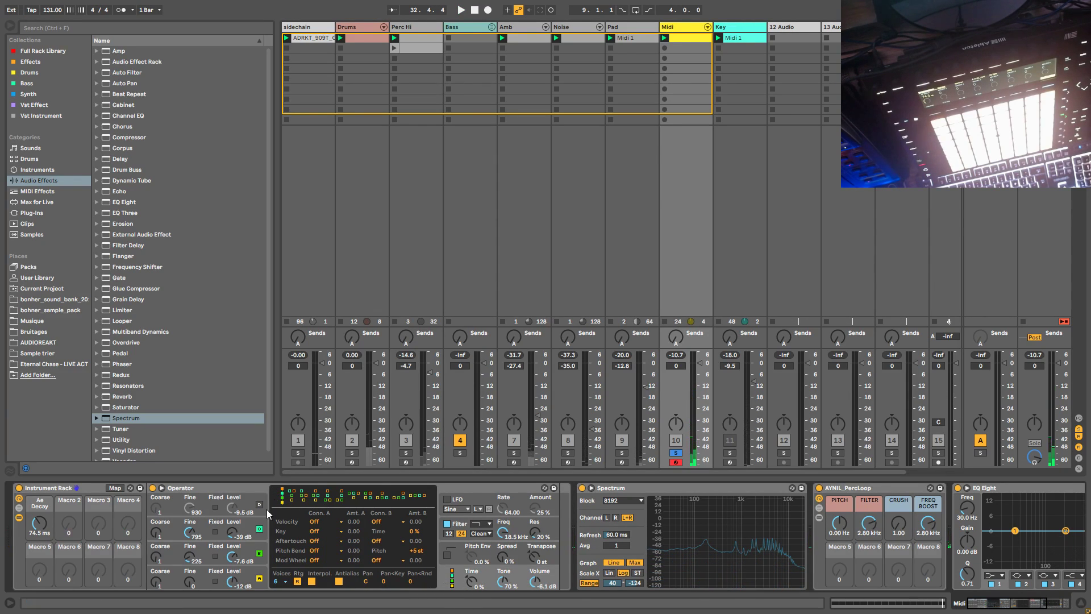
{"action": "left_click", "coordinate": [265, 507]}
{"action": "left_click", "coordinate": [453, 585]}
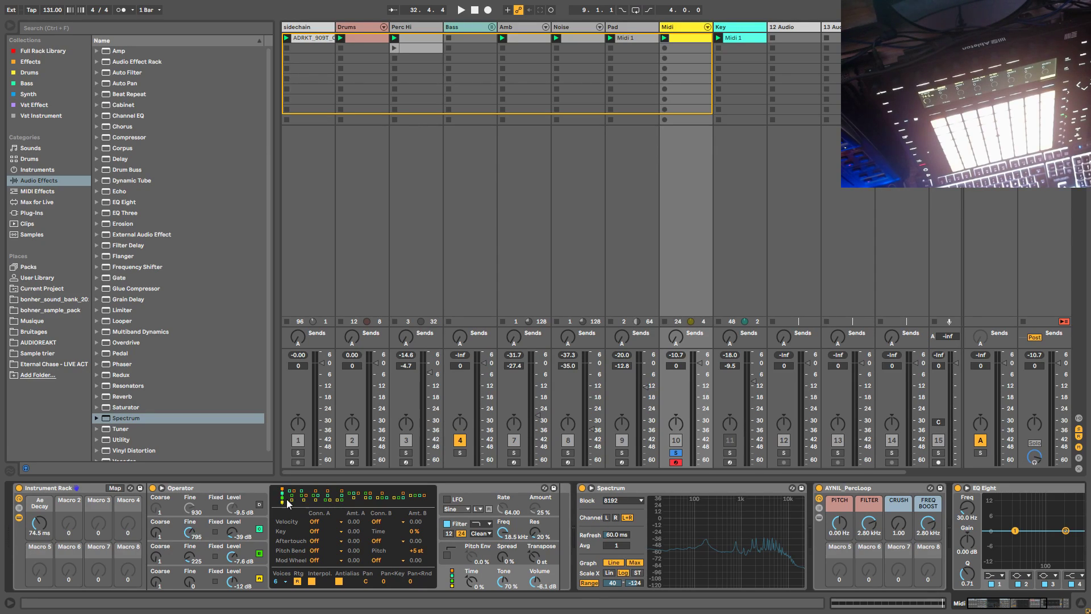
{"action": "left_click", "coordinate": [259, 505]}
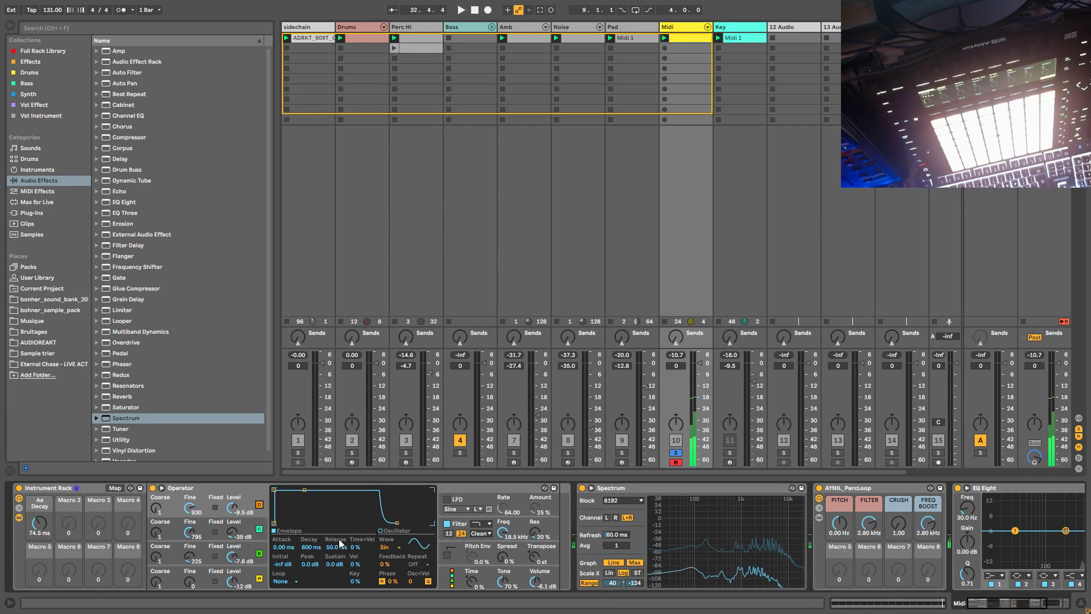
{"action": "key", "text": "space"}
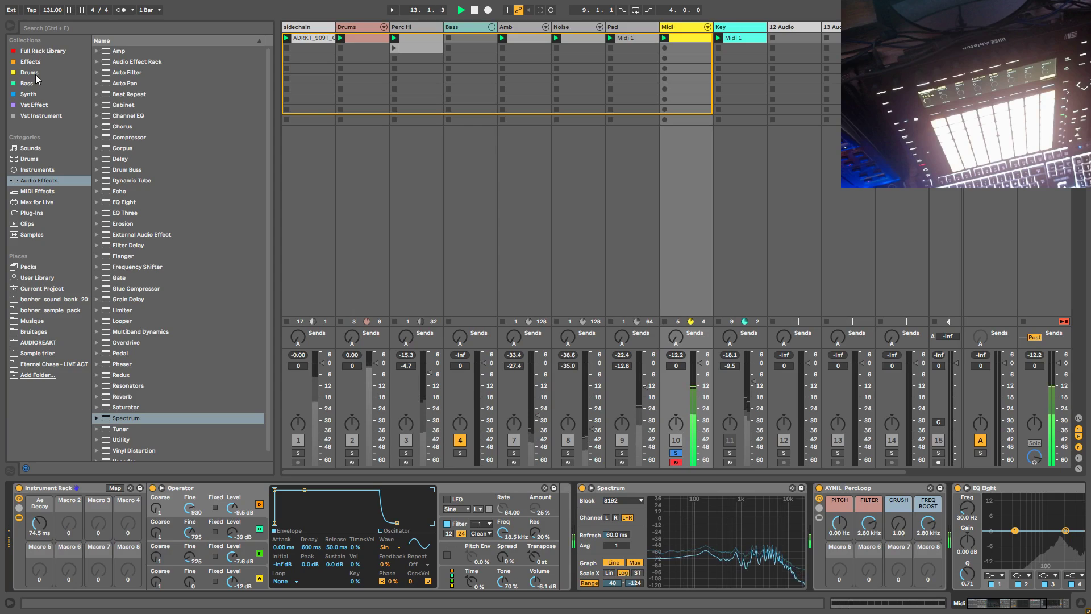
Step: Insert AYNIL_IndustrialSynthFX from the Synth collection between the Instrument Rack and Spectrum, and show its devices with the Vocoder unfolded
{"action": "left_click", "coordinate": [26, 93]}
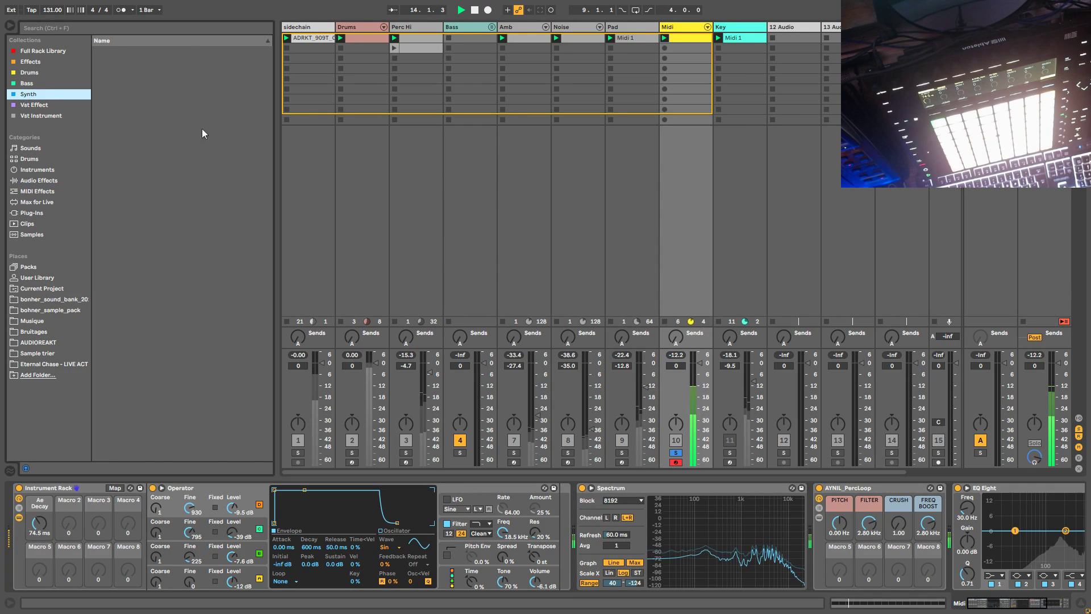
{"action": "left_click", "coordinate": [148, 236]}
{"action": "mouse_move", "coordinate": [148, 236]}
{"action": "left_mouse_down"}
{"action": "mouse_move", "coordinate": [596, 537]}
{"action": "mouse_move", "coordinate": [585, 537]}
{"action": "left_mouse_up"}
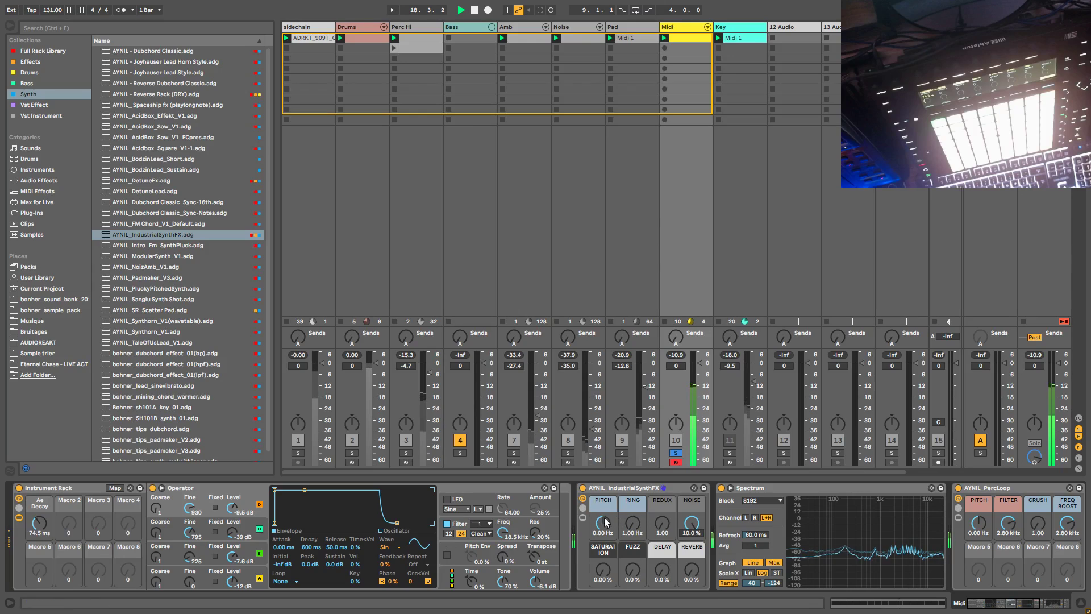
{"action": "left_click", "coordinate": [583, 517]}
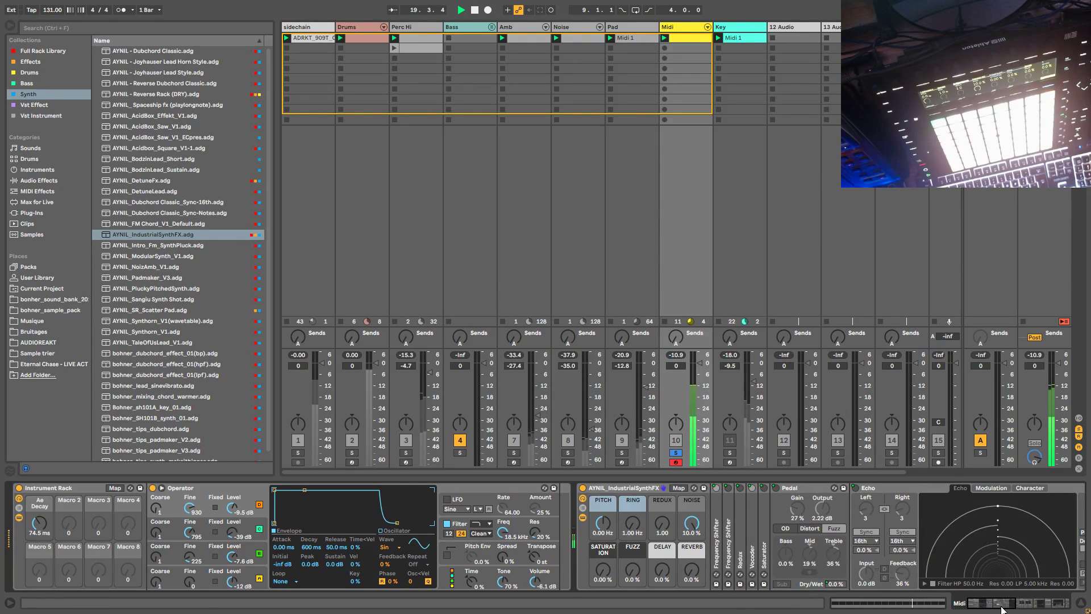
{"action": "double_click", "coordinate": [753, 557]}
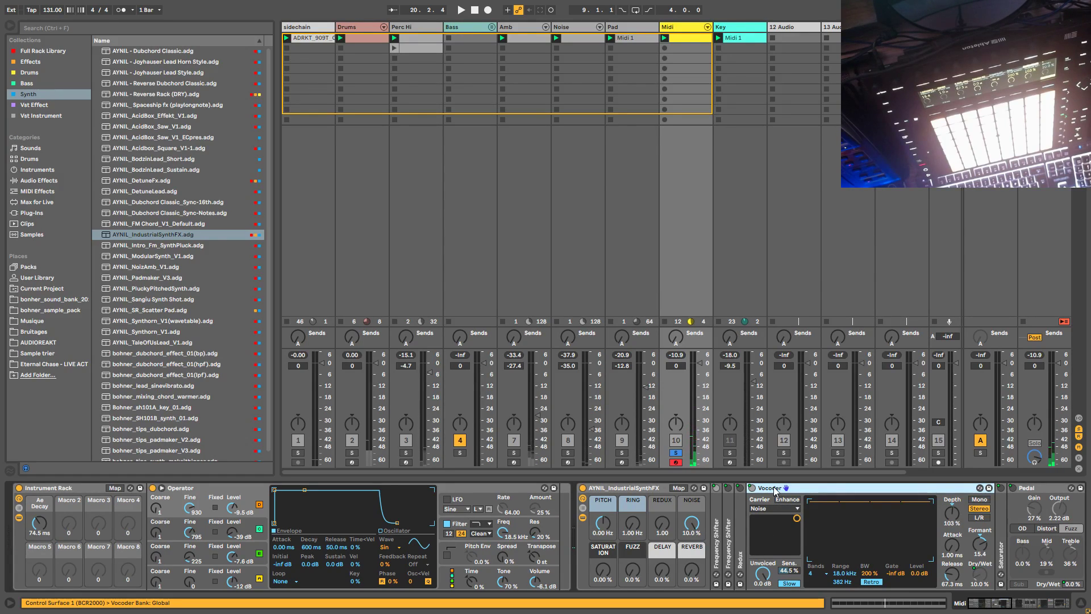
Step: Try lowering the IndustrialSynthFX NOISE macro to 0 %, undo the change, and restart playback
{"action": "left_click_drag", "start_coordinate": [689, 532], "coordinate": [688, 569]}
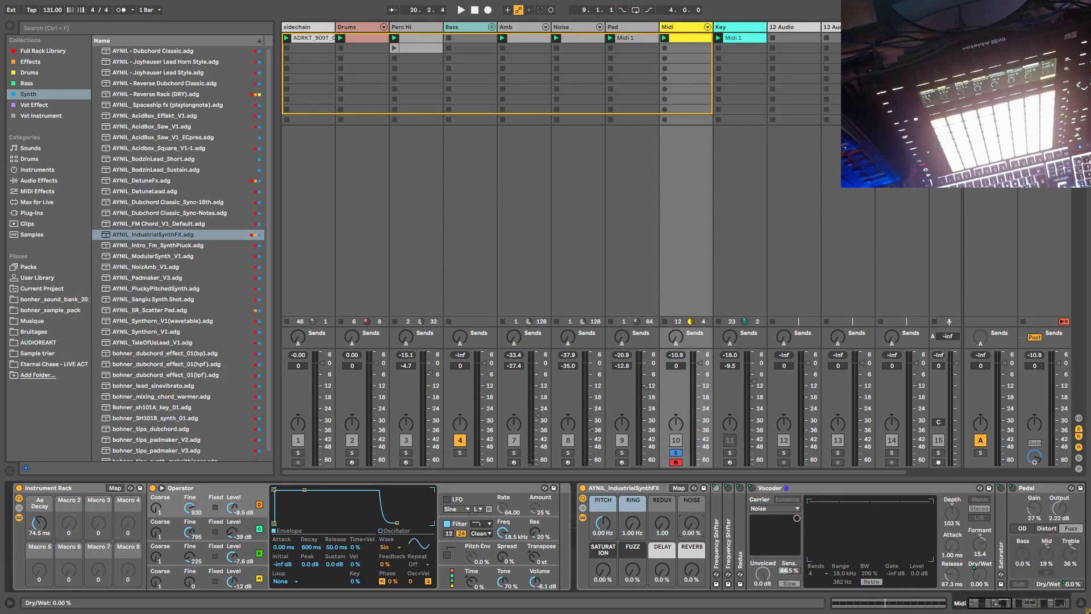
{"action": "key", "text": "ctrl+z"}
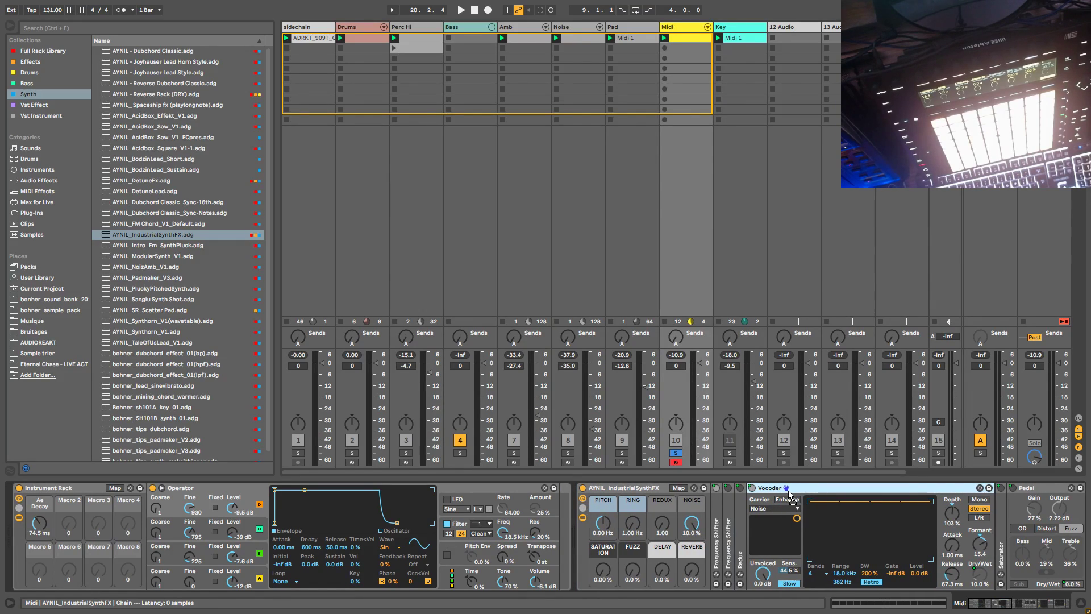
{"action": "key", "text": "space"}
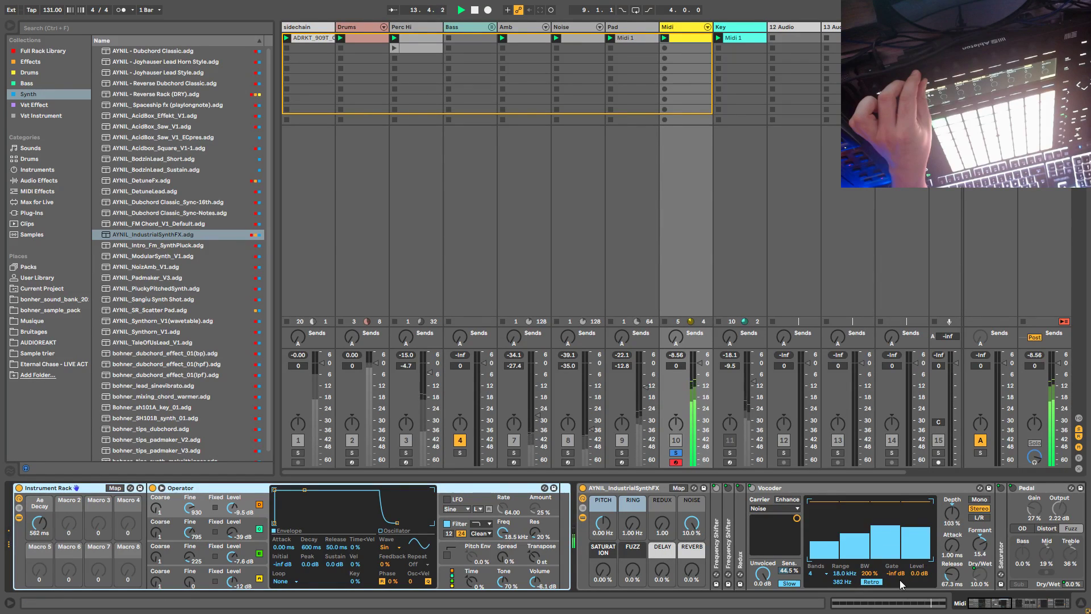
Step: Tune the Vocoder during playback with a 144 ms release, a 396 Hz lower range limit and 45.3 % sensitivity
{"action": "left_click_drag", "start_coordinate": [952, 574], "coordinate": [952, 605]}
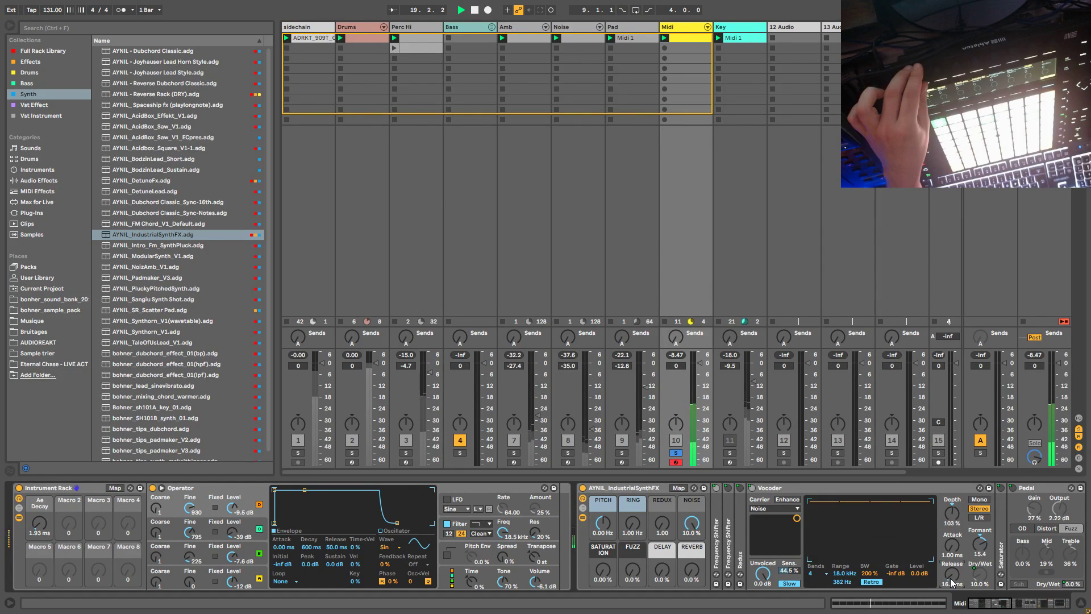
{"action": "right_click", "coordinate": [953, 581]}
{"action": "left_click", "coordinate": [953, 582]}
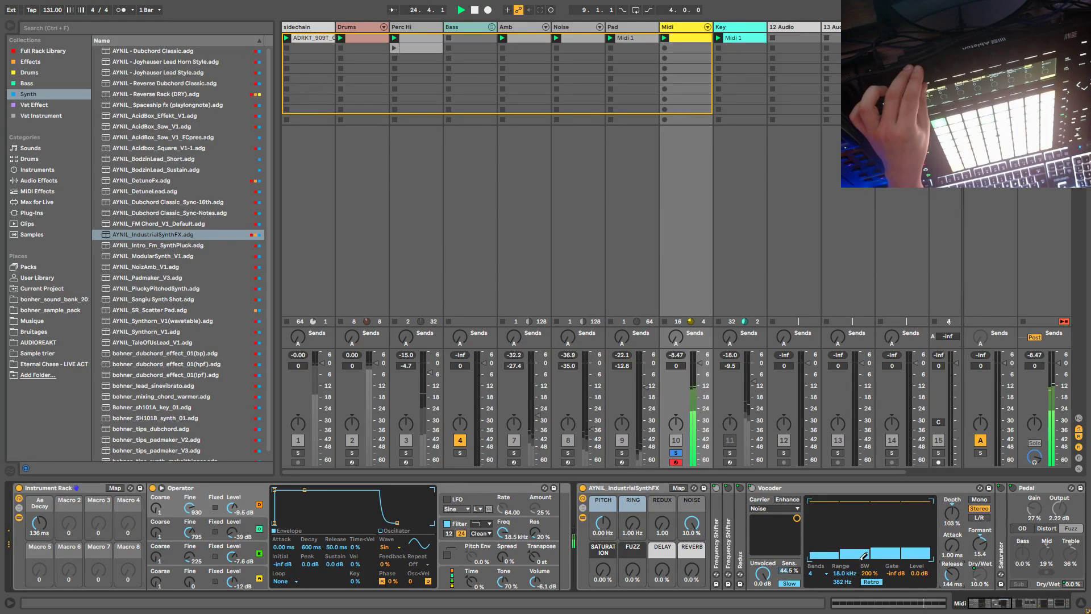
{"action": "left_click_drag", "start_coordinate": [846, 582], "coordinate": [844, 594]}
{"action": "mouse_move", "coordinate": [789, 570]}
{"action": "left_mouse_down"}
{"action": "mouse_move", "coordinate": [789, 556]}
{"action": "mouse_move", "coordinate": [789, 570]}
{"action": "left_mouse_up"}
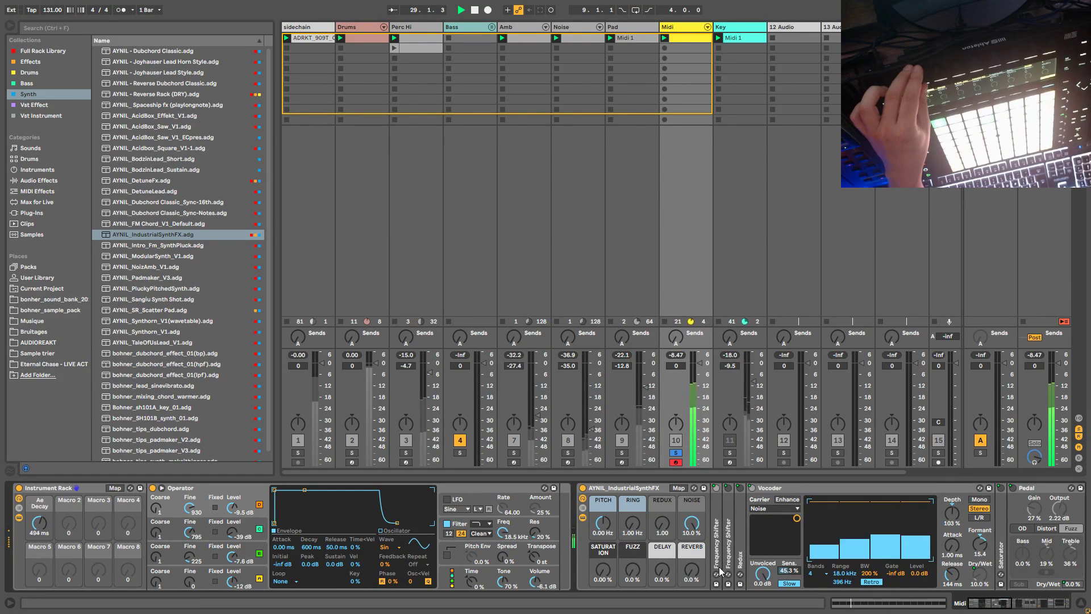
Step: Raise AYNIL_IndustrialSynthFX's FUZZ to 12 % and SATURATION to 10.2 %, and hide the rack's inner devices
{"action": "left_click_drag", "start_coordinate": [662, 523], "coordinate": [605, 570]}
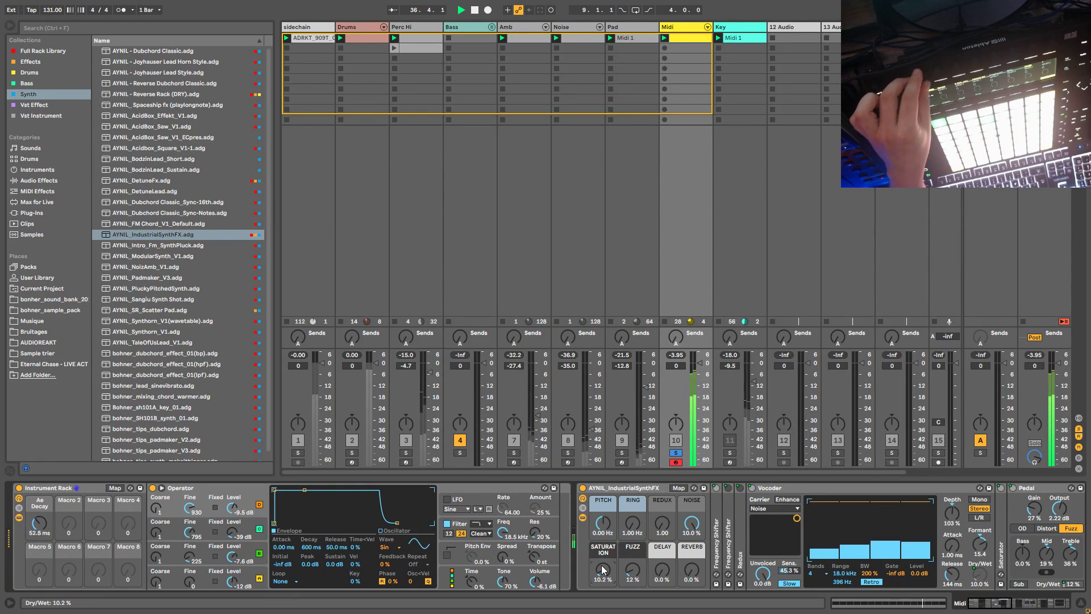
{"action": "left_click", "coordinate": [582, 518]}
{"action": "left_click", "coordinate": [582, 518]}
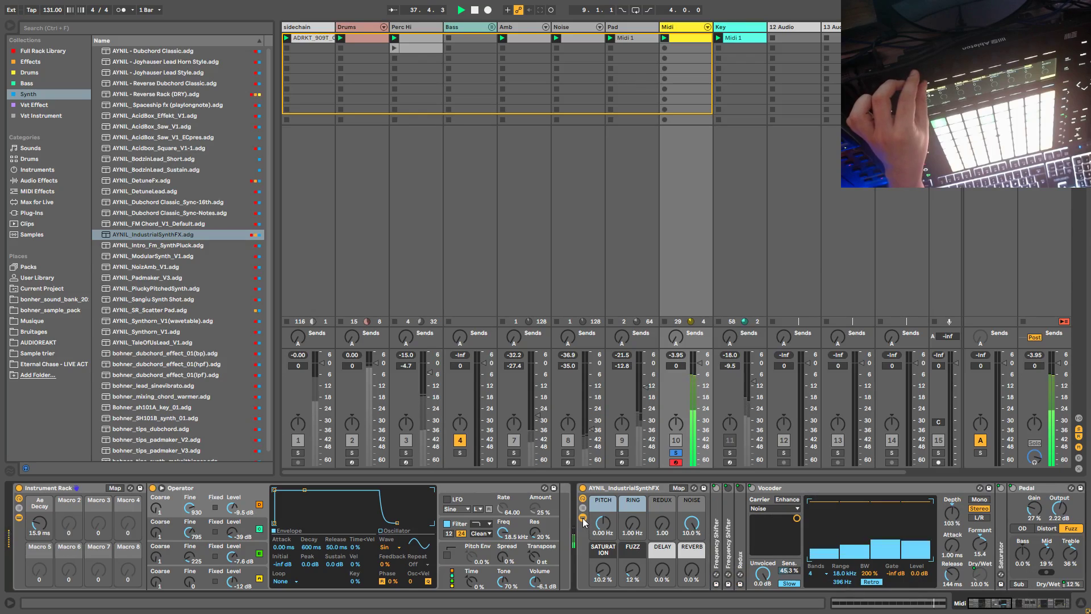
{"action": "left_click", "coordinate": [583, 517]}
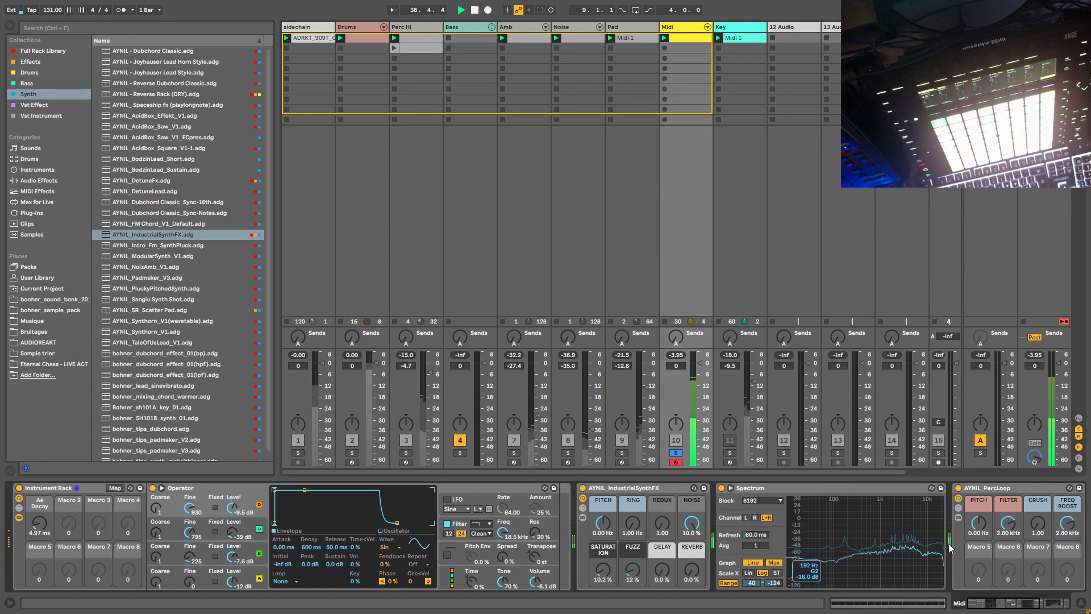
Step: Turn EQ Eight's band 1 into a low cut at 637 Hz and stop playback
{"action": "left_click", "coordinate": [1038, 604]}
{"action": "left_click", "coordinate": [1039, 604]}
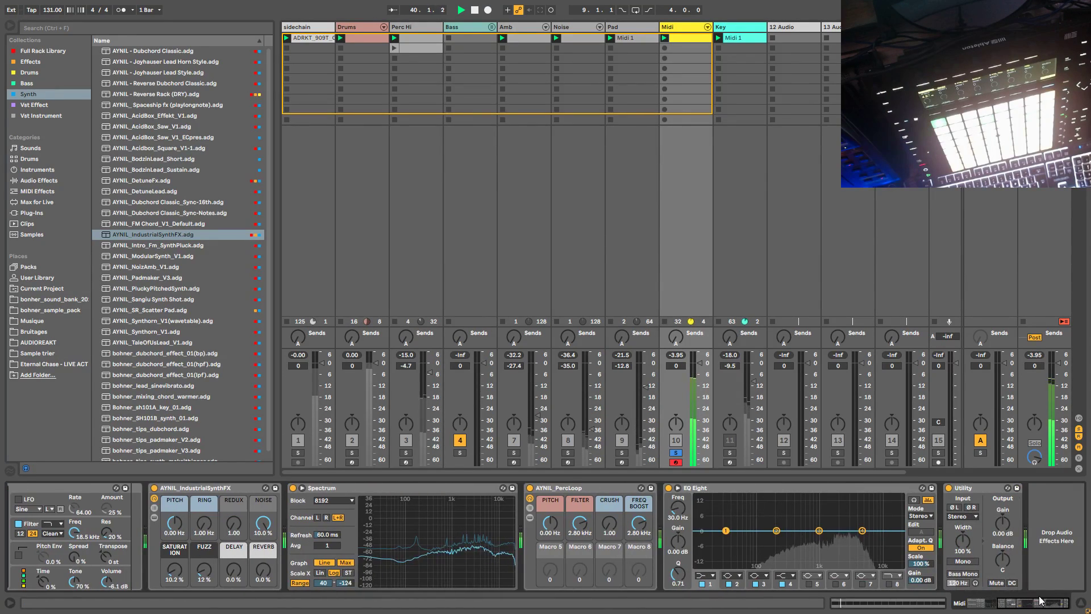
{"action": "left_click", "coordinate": [706, 575]}
{"action": "left_click", "coordinate": [708, 516]}
{"action": "left_click_drag", "start_coordinate": [678, 507], "coordinate": [678, 460]}
{"action": "key", "text": "space"}
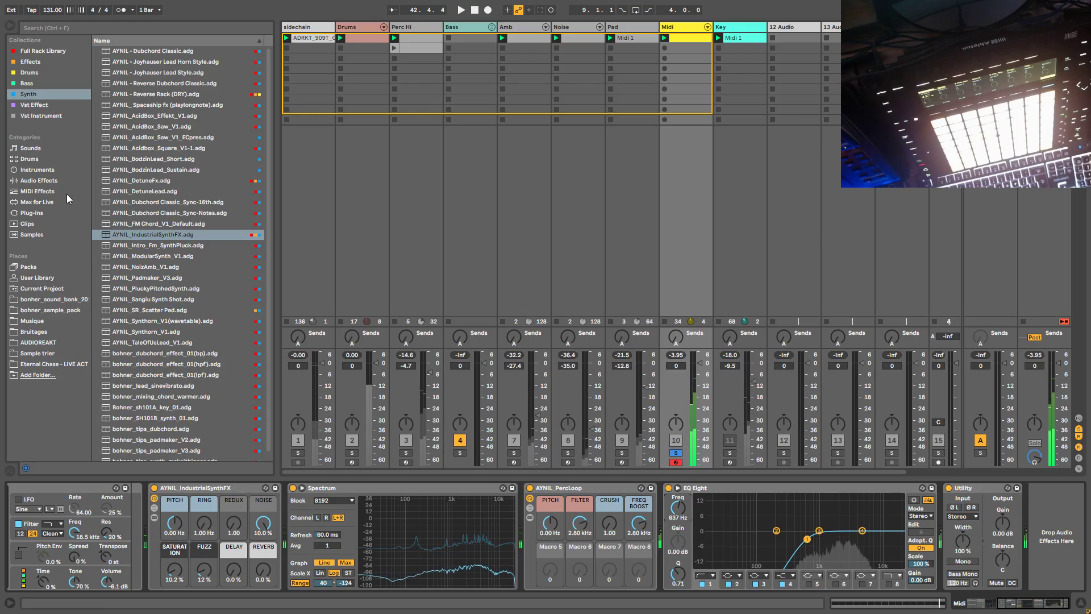
Step: Add Auto Pan after Utility with a 41.3 % amount and a tempo-synced rate of 4 while the clip plays
{"action": "left_click", "coordinate": [35, 181]}
{"action": "mouse_move", "coordinate": [124, 83]}
{"action": "left_mouse_down"}
{"action": "mouse_move", "coordinate": [1029, 544]}
{"action": "mouse_move", "coordinate": [984, 534]}
{"action": "left_mouse_up"}
{"action": "key", "text": "space"}
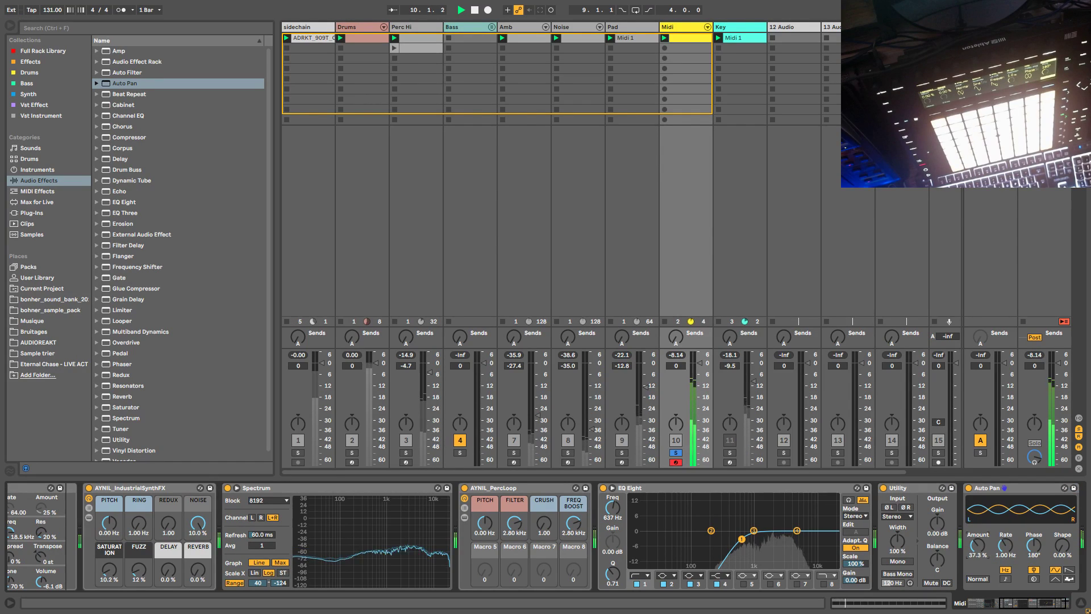
{"action": "left_click", "coordinate": [1008, 579]}
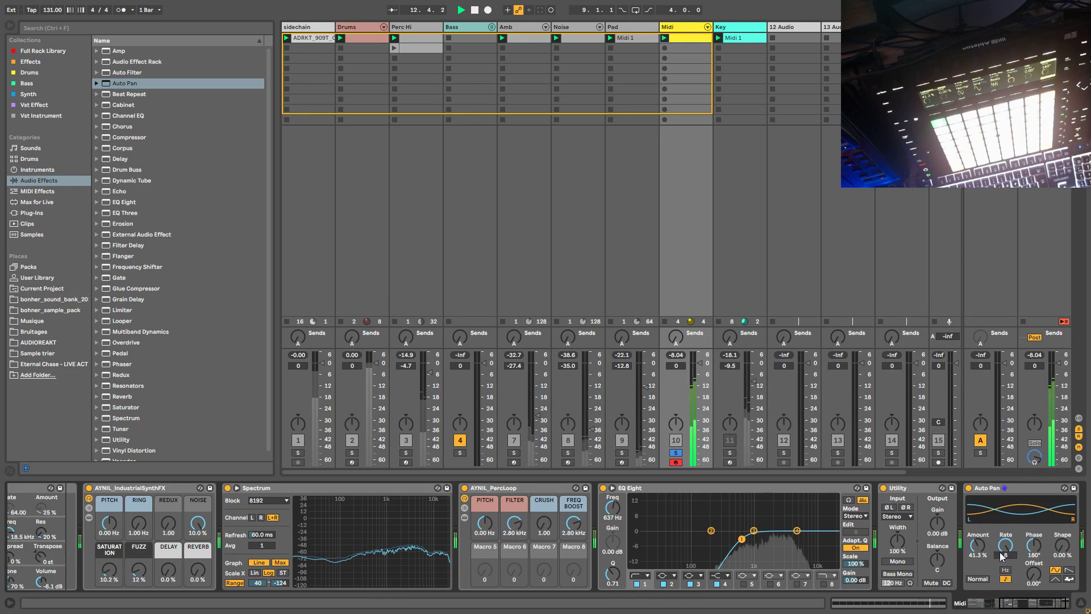
{"action": "left_click_drag", "start_coordinate": [1005, 546], "coordinate": [1005, 563]}
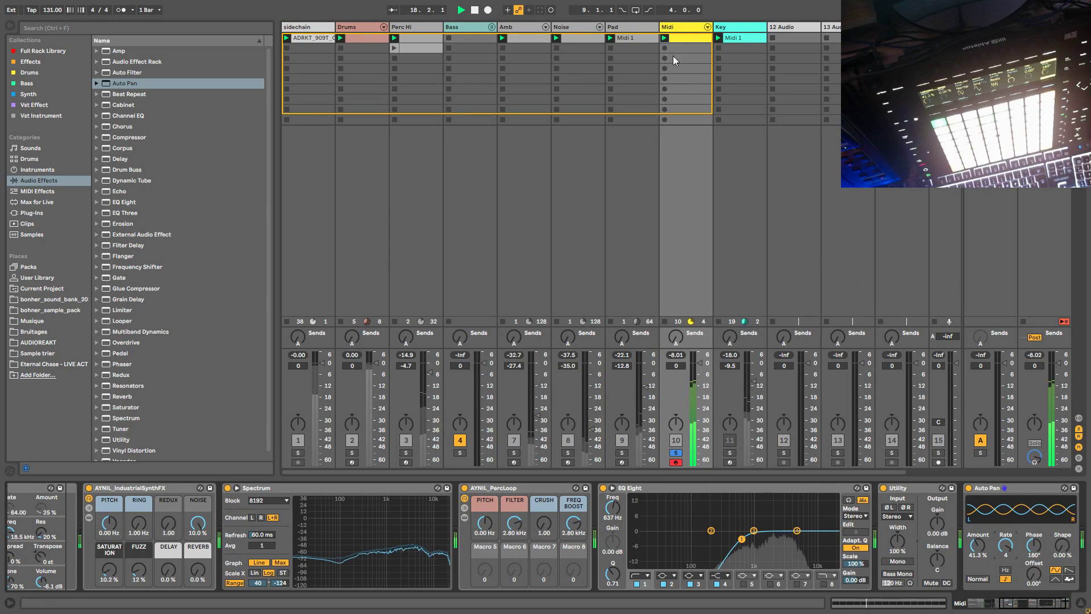
Step: Extend the Midi track's one-bar sixteenth-note clip to 16 bars by repeatedly duplicating its loop, and return to the track's devices
{"action": "double_click", "coordinate": [680, 39]}
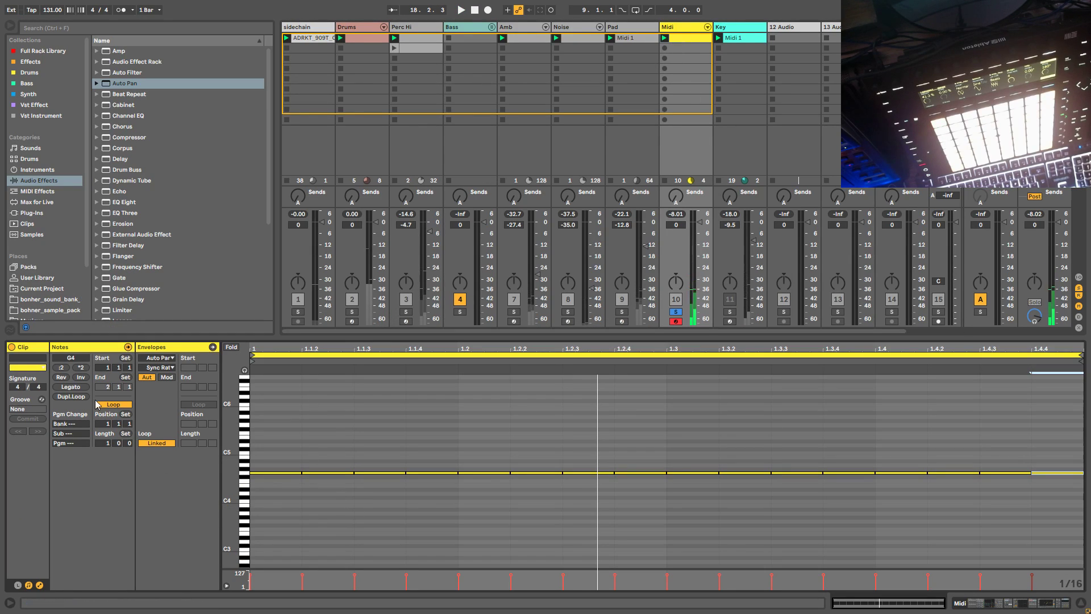
{"action": "left_click", "coordinate": [71, 397]}
{"action": "left_click", "coordinate": [71, 397]}
{"action": "left_click", "coordinate": [71, 396]}
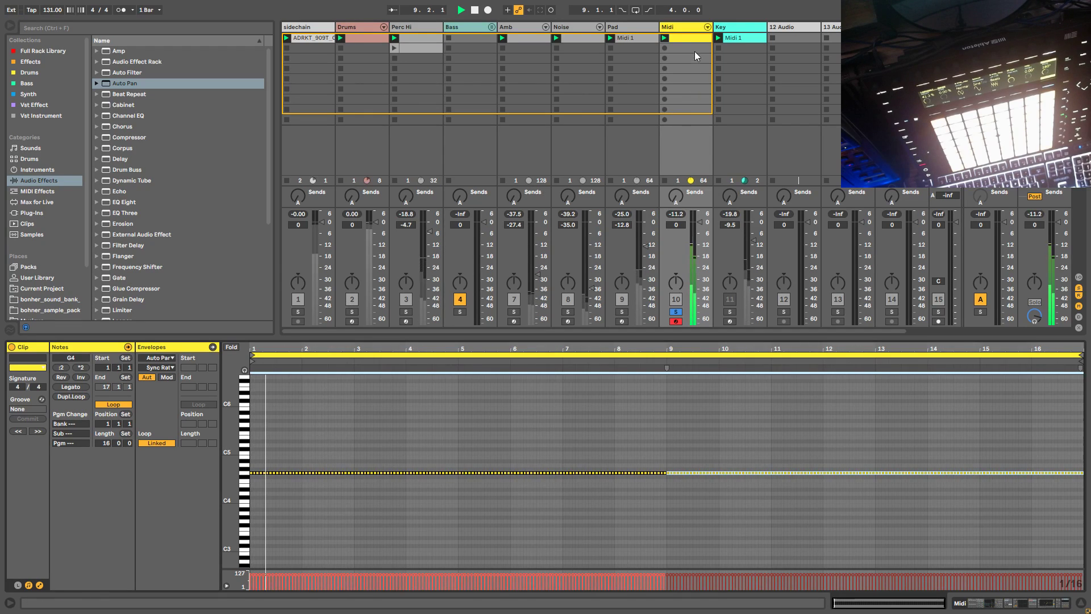
{"action": "key", "text": "shift+Tab"}
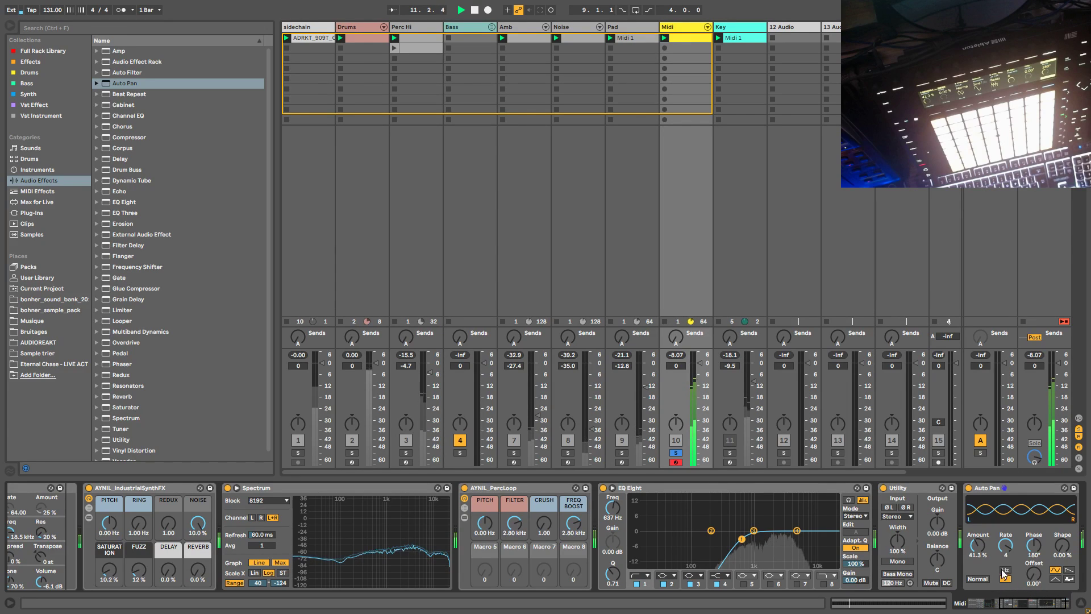
Step: Set Auto Pan's shape to 20.6 %, amount to 53.1 % and phase to 186° on the Midi track
{"action": "left_click", "coordinate": [690, 39]}
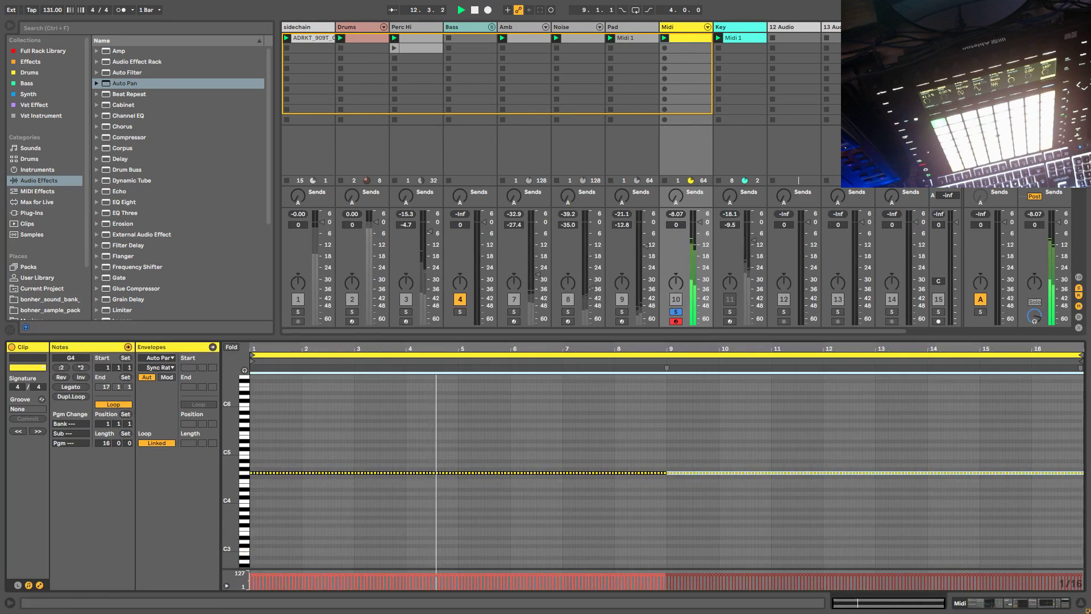
{"action": "left_click", "coordinate": [684, 26]}
{"action": "left_click_drag", "start_coordinate": [1065, 556], "coordinate": [1065, 546]}
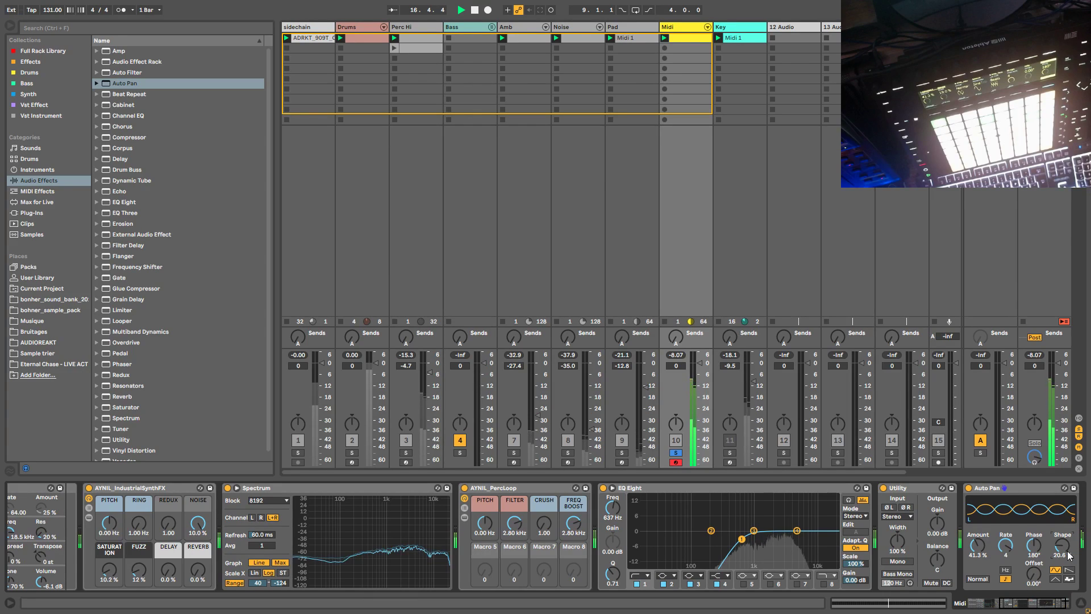
{"action": "left_click_drag", "start_coordinate": [985, 560], "coordinate": [986, 551]}
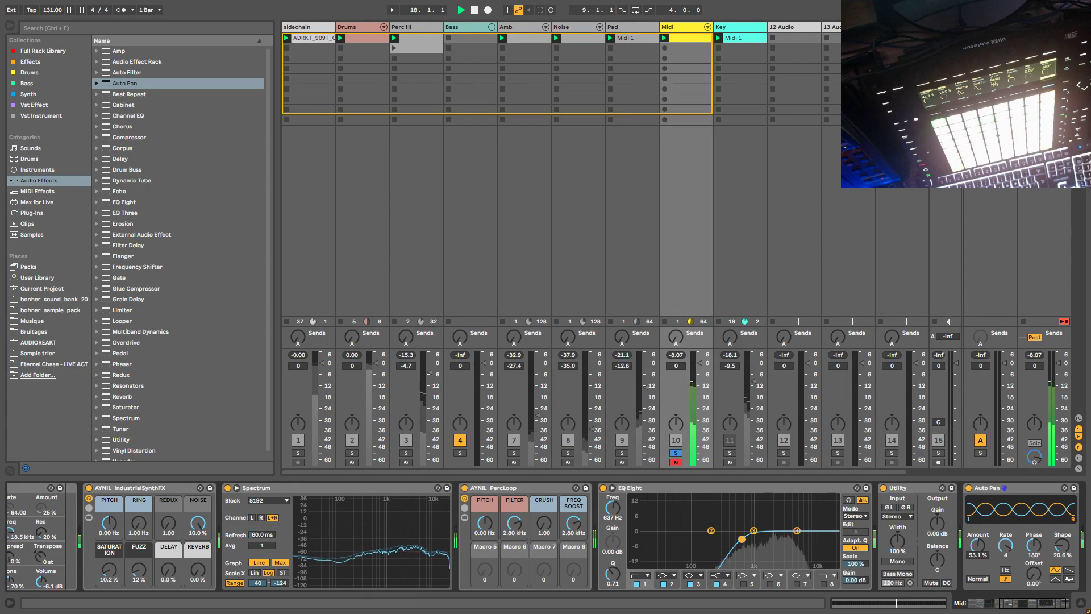
{"action": "left_click", "coordinate": [1039, 551]}
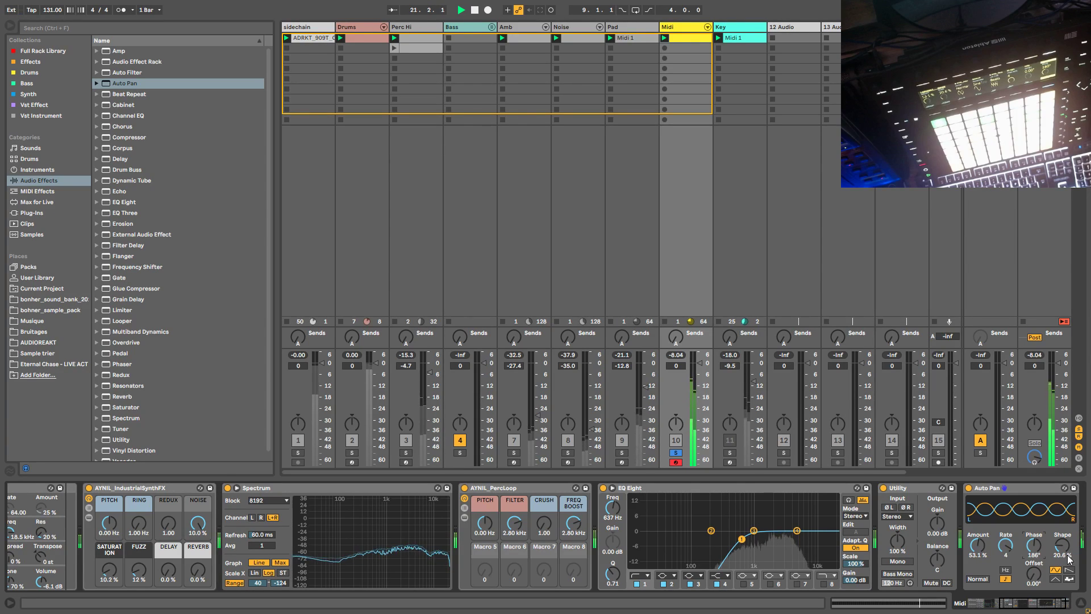
Step: Move Auto Pan into the AYNIL_PercLoop chain between Delay and ADRKT_Default_Reverb, with a 62.5 % amount
{"action": "left_click", "coordinate": [1018, 491]}
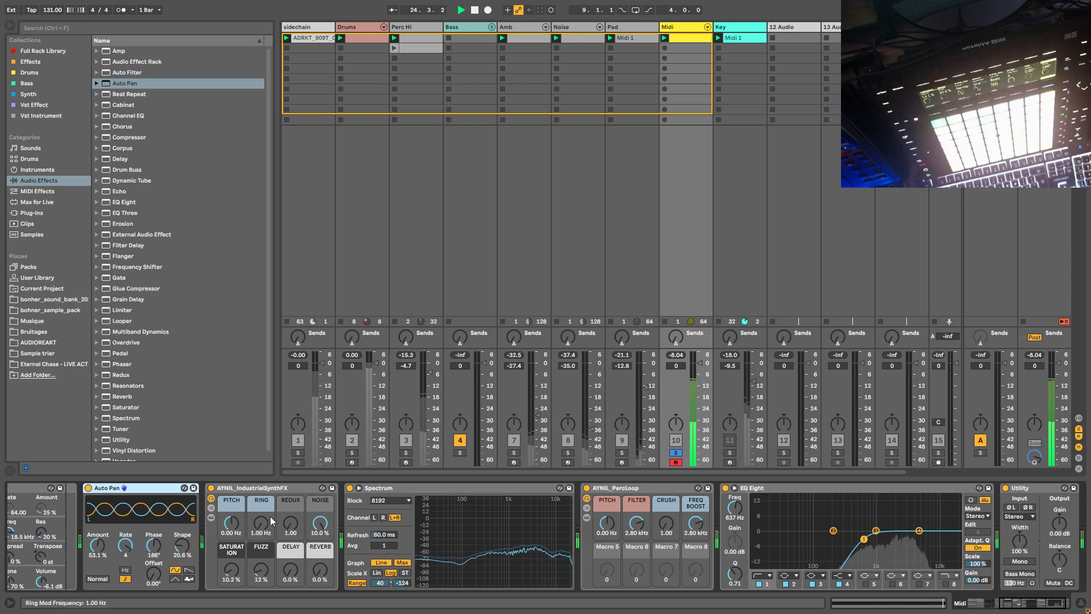
{"action": "mouse_move", "coordinate": [148, 492]}
{"action": "left_mouse_down"}
{"action": "mouse_move", "coordinate": [458, 489]}
{"action": "mouse_move", "coordinate": [697, 507]}
{"action": "left_mouse_up"}
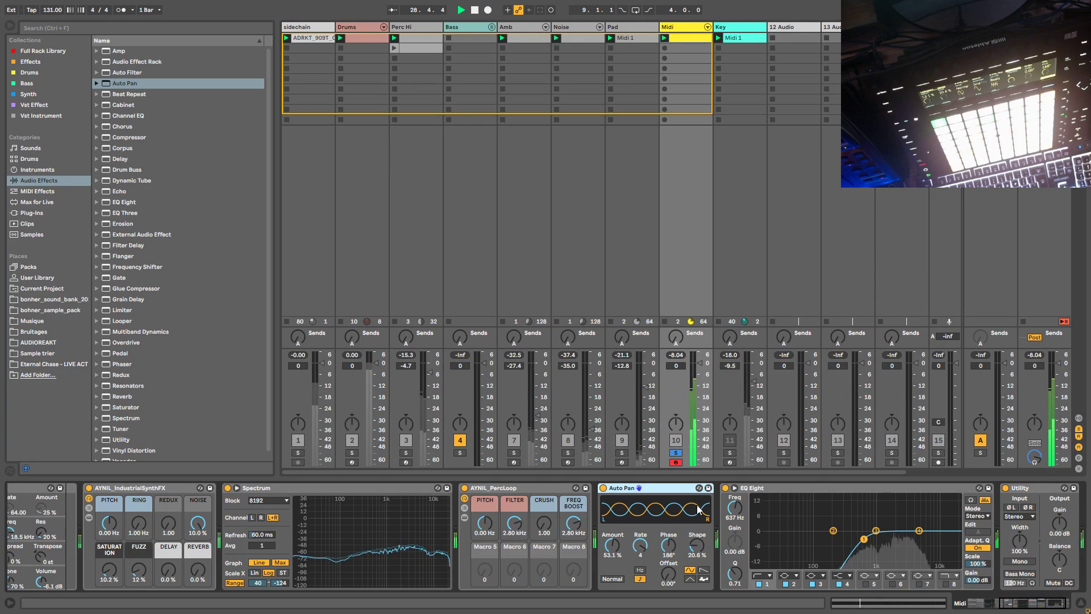
{"action": "mouse_move", "coordinate": [612, 547]}
{"action": "left_mouse_down"}
{"action": "mouse_move", "coordinate": [612, 536]}
{"action": "mouse_move", "coordinate": [614, 559]}
{"action": "left_mouse_up"}
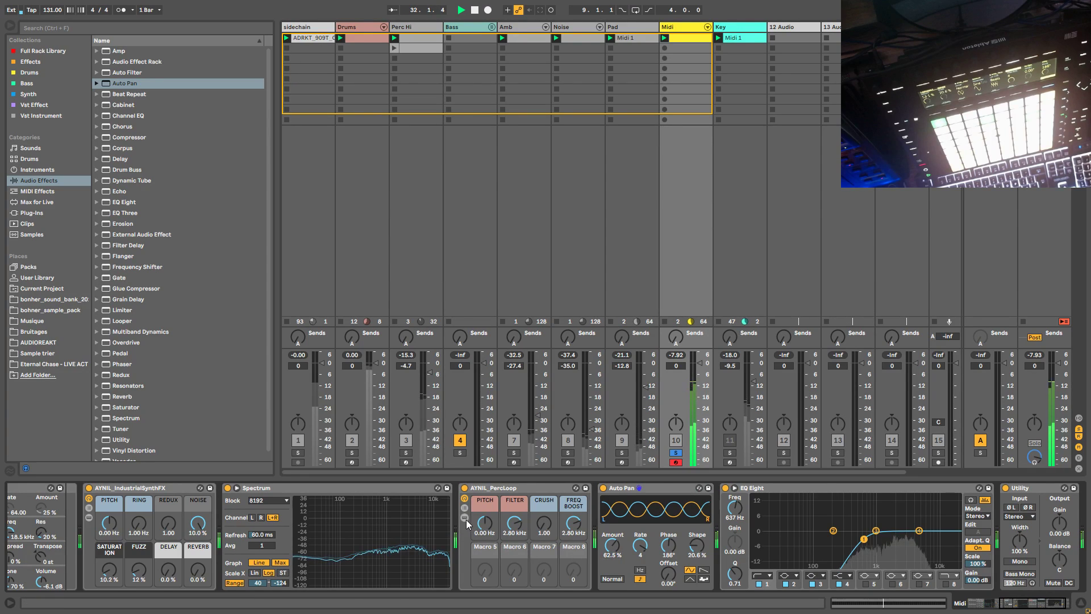
{"action": "left_click", "coordinate": [1021, 603]}
{"action": "left_click_drag", "start_coordinate": [1021, 603], "coordinate": [1048, 604]}
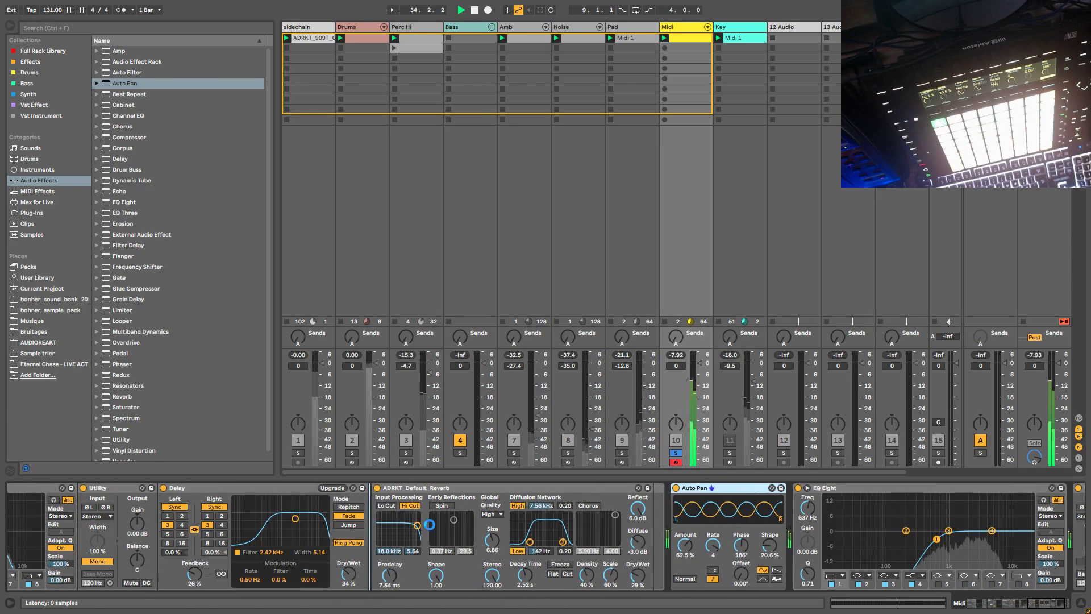
{"action": "left_click_drag", "start_coordinate": [696, 488], "coordinate": [429, 524]}
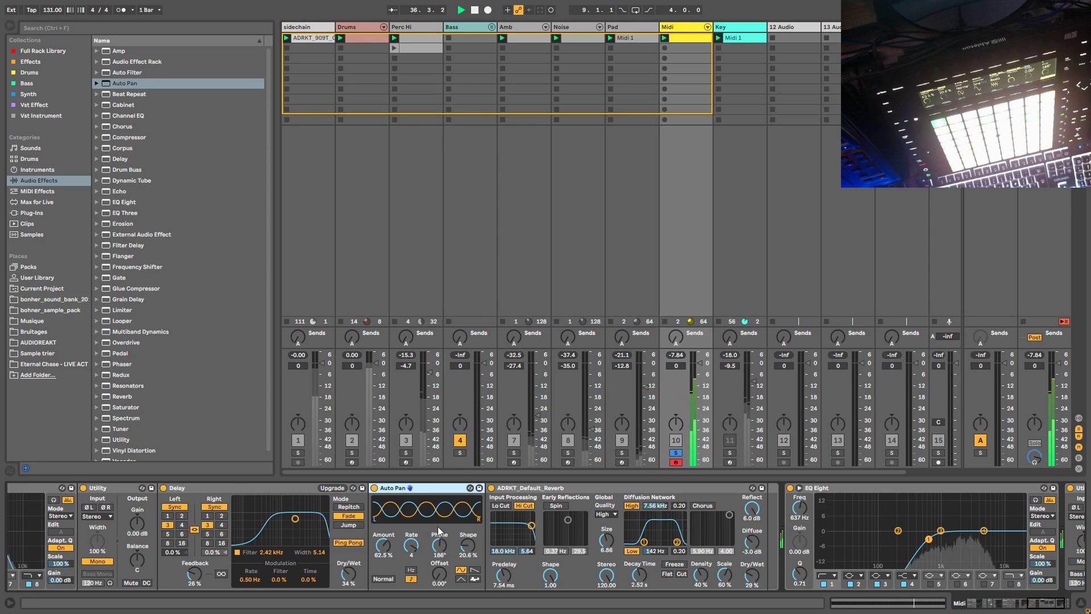
Step: Set Auto Pan's amount to 81 % and shape to 30.5 %, and shorten ADRKT_Default_Reverb's decay time to 1.47 s
{"action": "left_click_drag", "start_coordinate": [382, 545], "coordinate": [382, 539]}
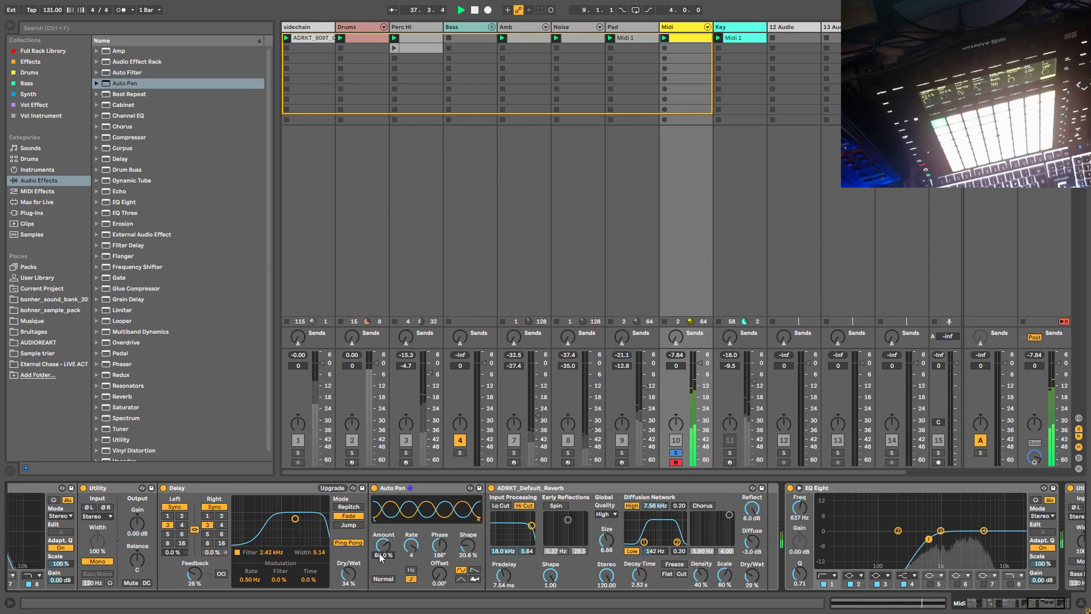
{"action": "left_click_drag", "start_coordinate": [651, 577], "coordinate": [651, 591]}
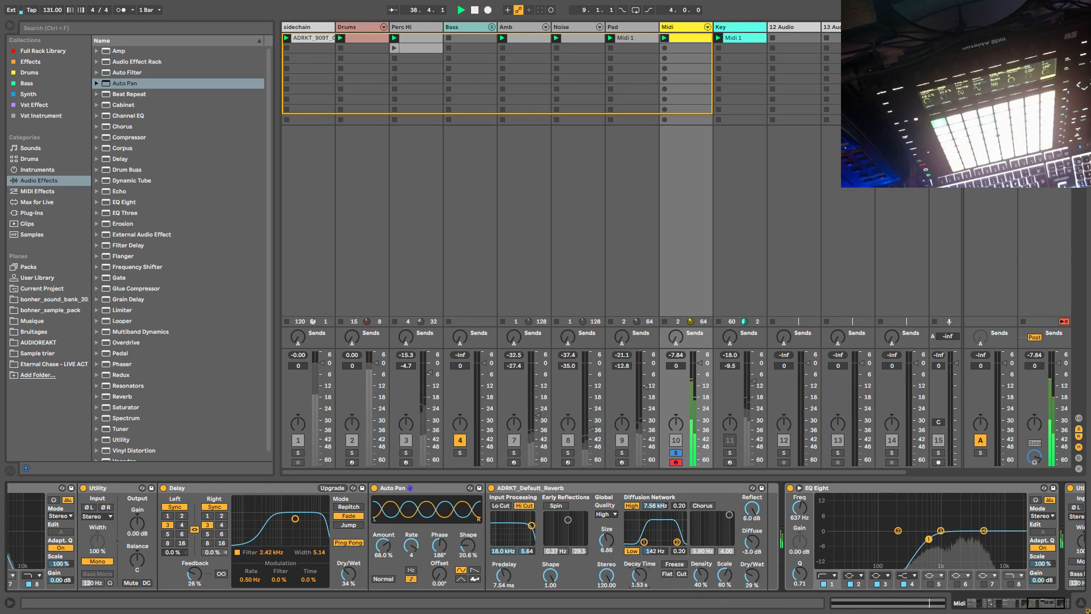
{"action": "left_click", "coordinate": [467, 546]}
{"action": "left_click_drag", "start_coordinate": [467, 545], "coordinate": [467, 537]}
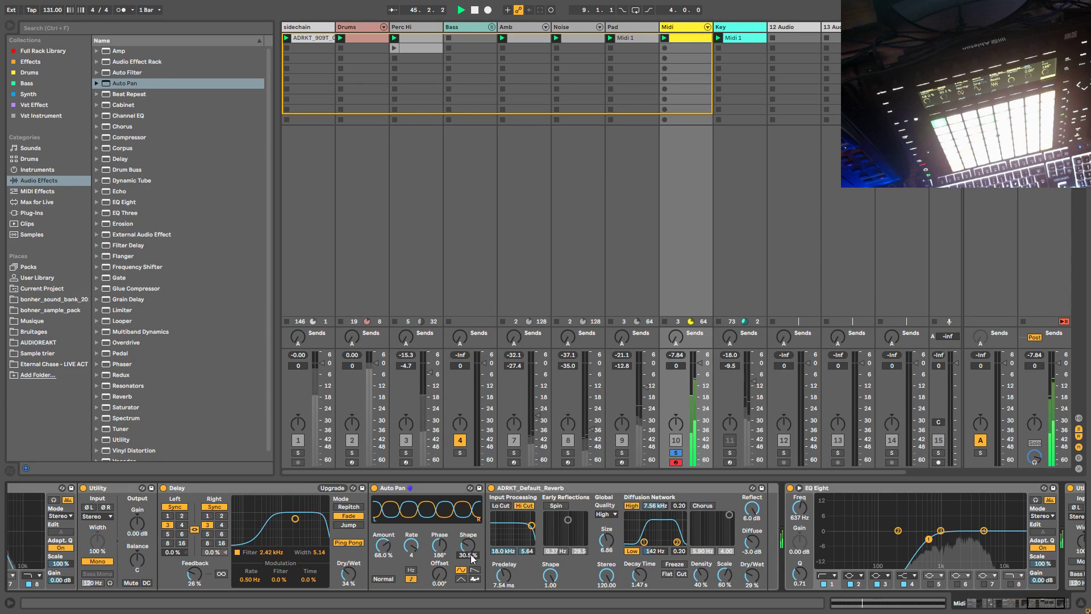
{"action": "left_click_drag", "start_coordinate": [380, 550], "coordinate": [381, 551]}
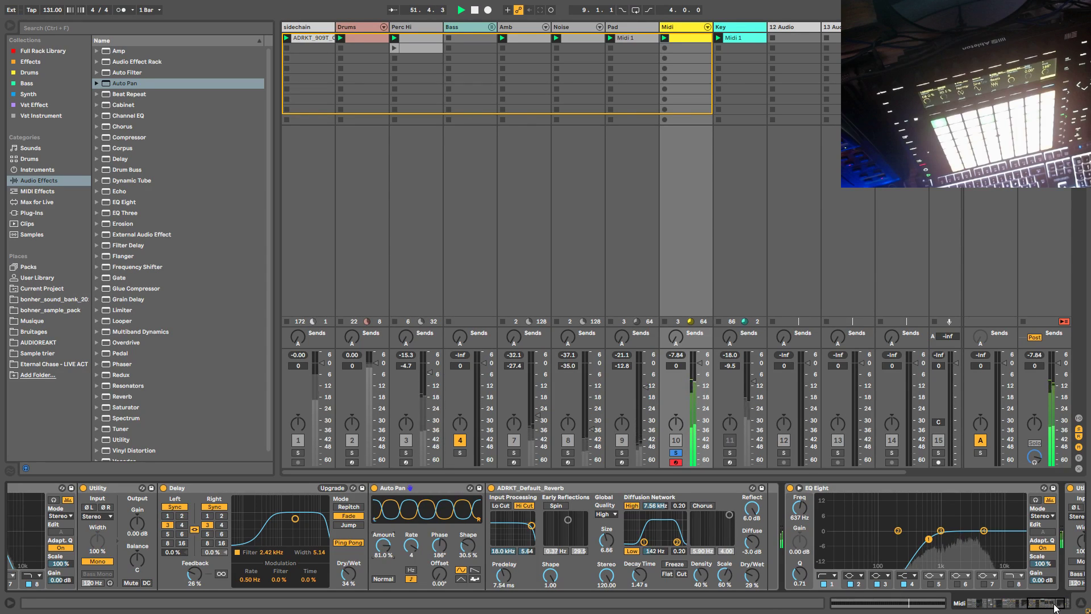
Step: Lower the Midi track's volume to -9 dB and unsolo it to play with the full mix
{"action": "left_click", "coordinate": [1032, 608]}
{"action": "left_click", "coordinate": [973, 604]}
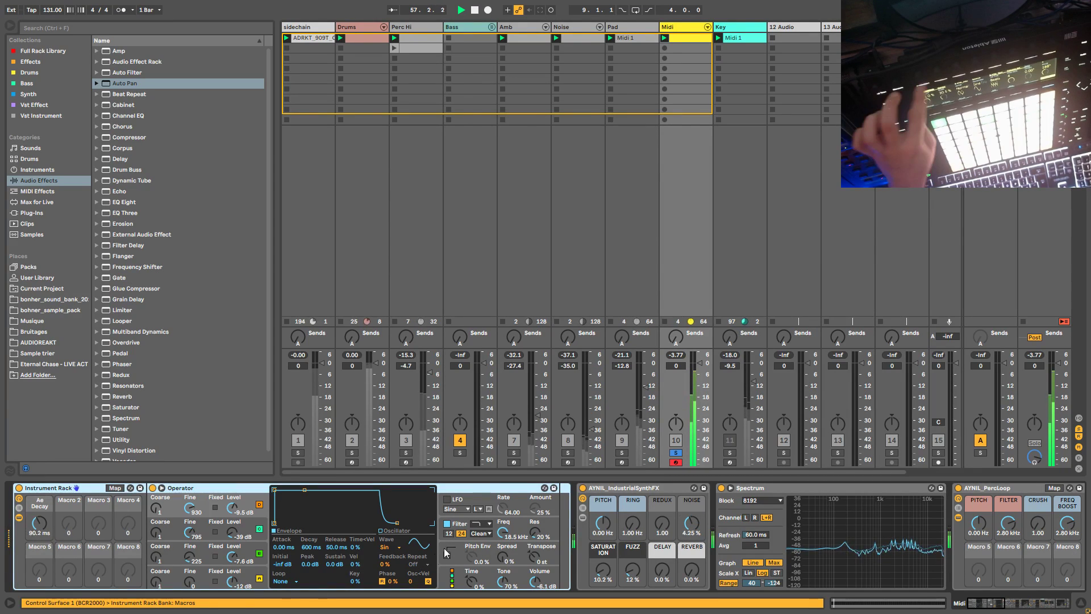
{"action": "left_click_drag", "start_coordinate": [699, 363], "coordinate": [701, 392]}
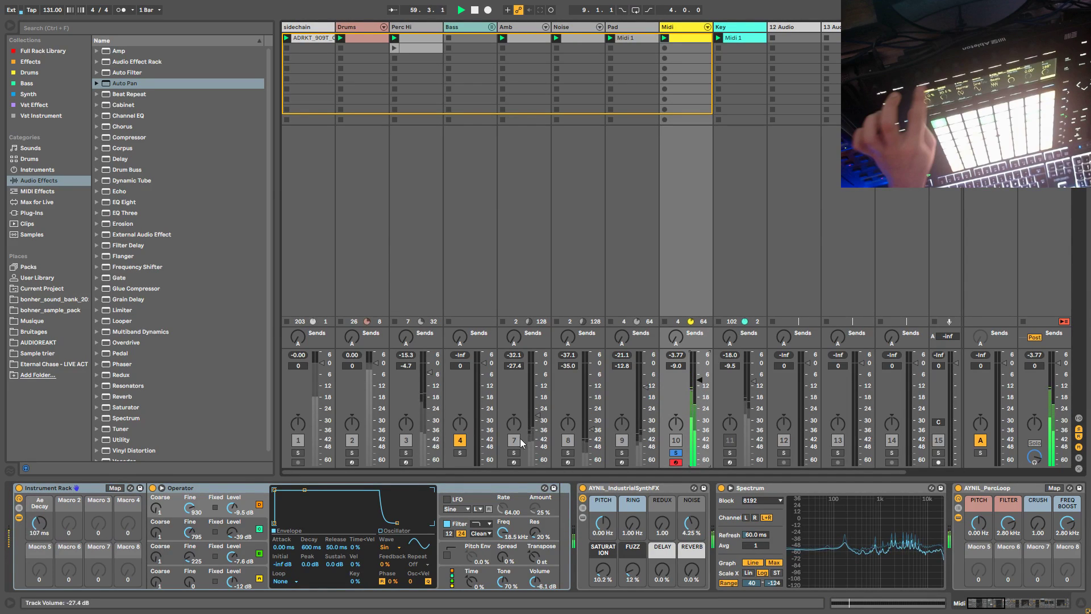
{"action": "left_click", "coordinate": [675, 453]}
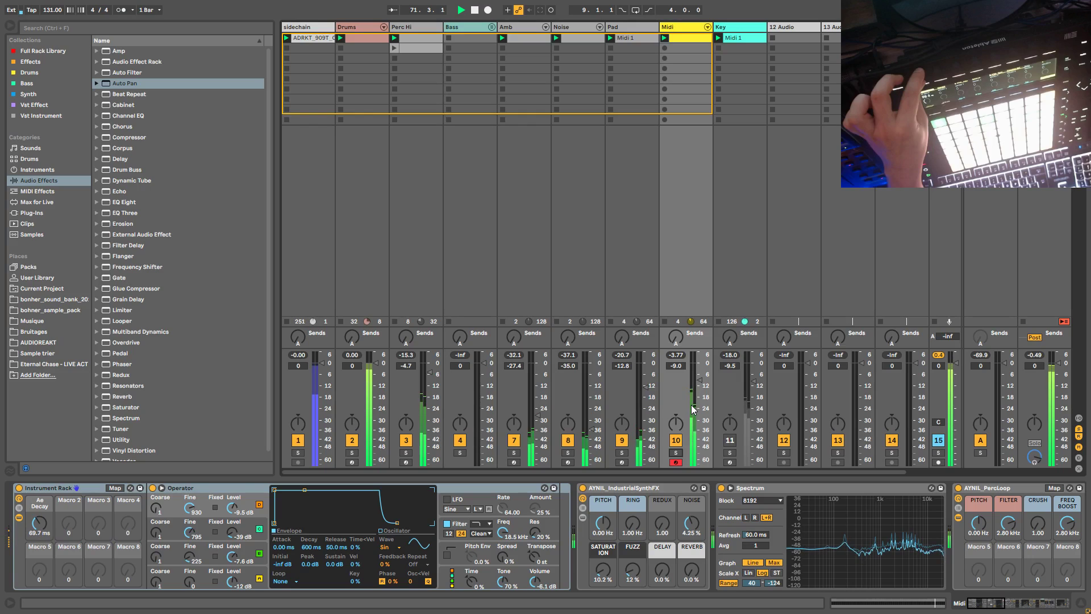
Step: Show the decay macro's envelope in the Midi track's clip and rename the track Perc 2
{"action": "left_click", "coordinate": [684, 35]}
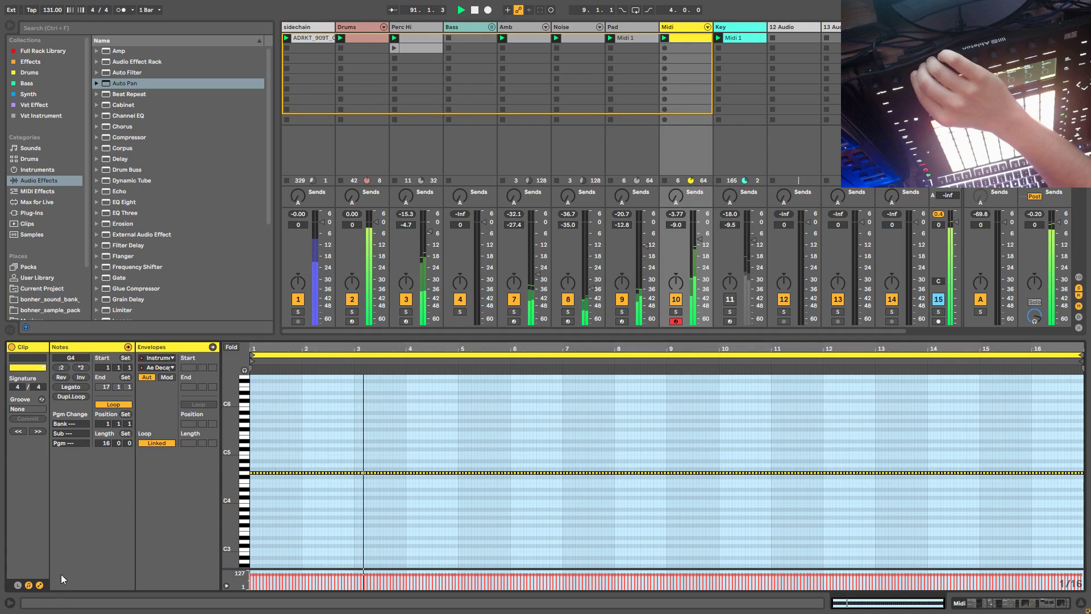
{"action": "left_click", "coordinate": [30, 586]}
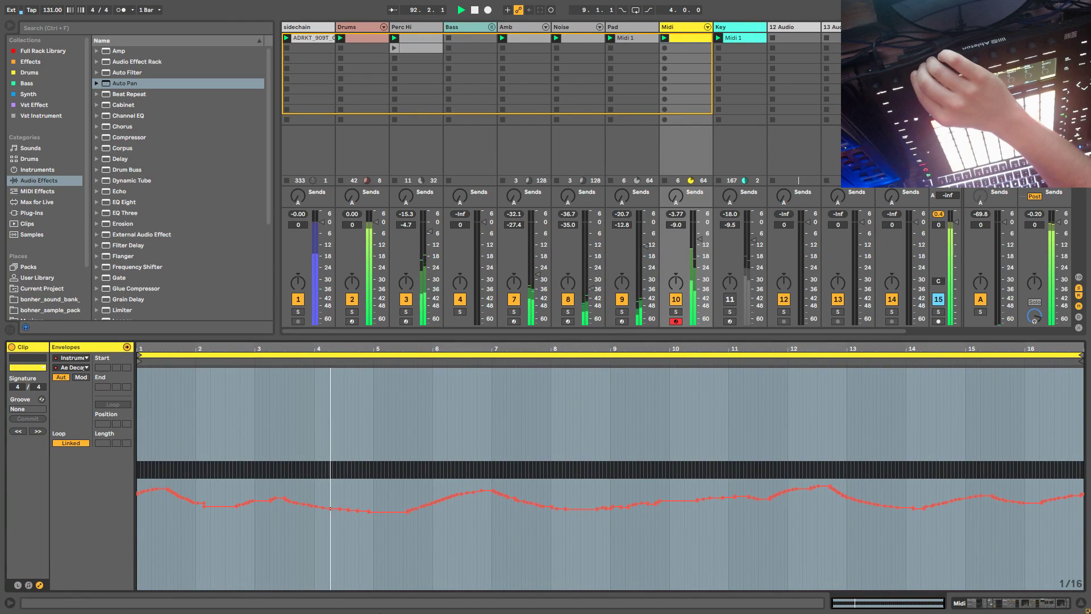
{"action": "double_click", "coordinate": [682, 29]}
{"action": "type", "text": "Perc"}
{"action": "key", "text": "Return"}
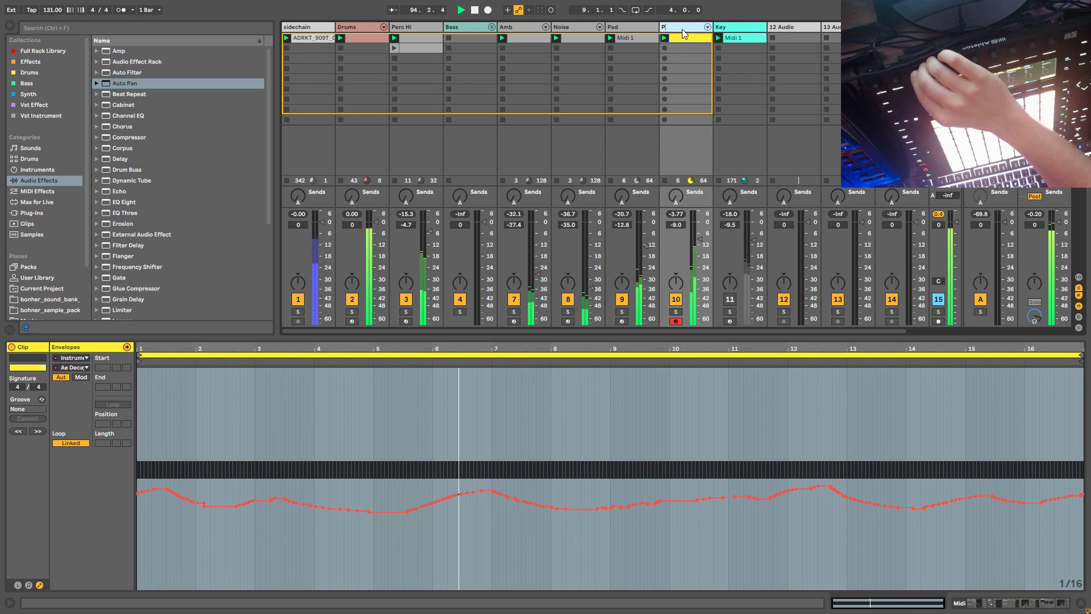
{"action": "type", "text": "2"}
{"action": "key", "text": "Return"}
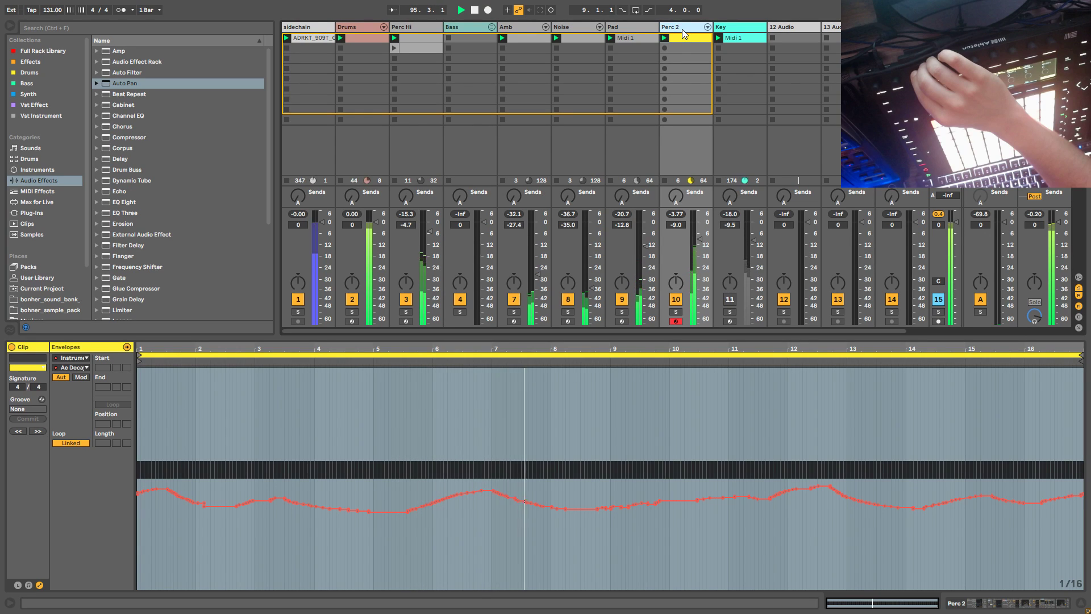
Step: Solo Perc 2 and set Operator's filter frequency to 3.81 kHz with a 1 ms filter envelope release
{"action": "left_click", "coordinate": [682, 29]}
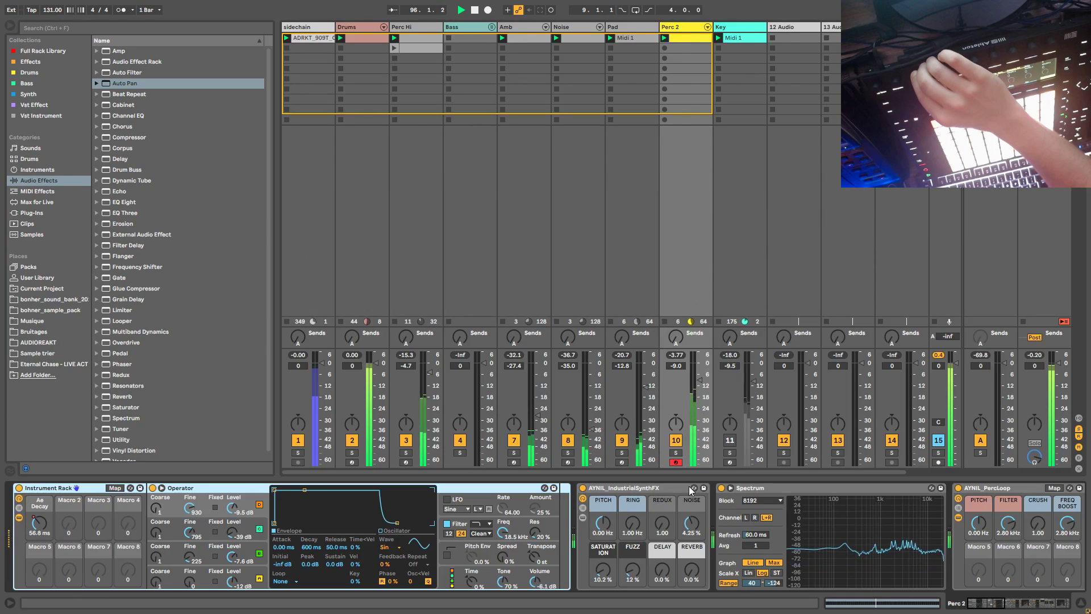
{"action": "left_click", "coordinate": [676, 453]}
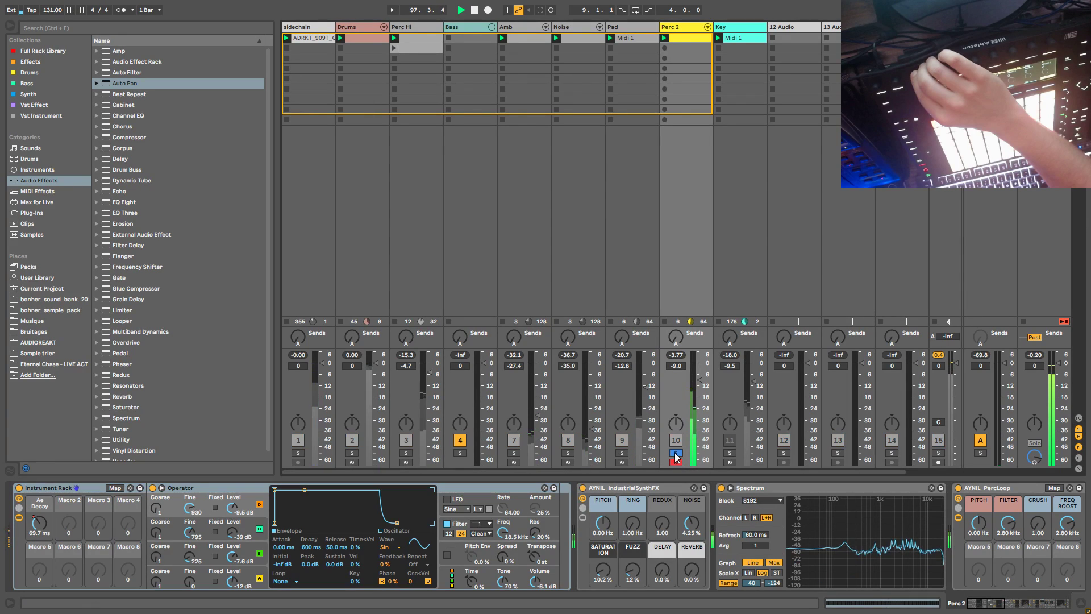
{"action": "left_click_drag", "start_coordinate": [489, 537], "coordinate": [488, 561]}
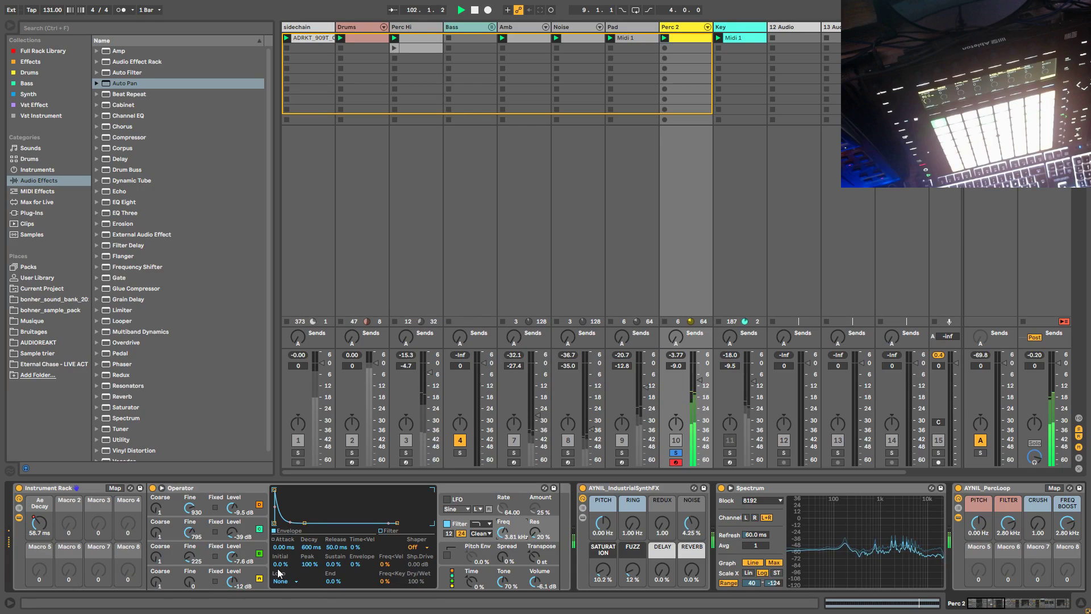
{"action": "left_click_drag", "start_coordinate": [337, 547], "coordinate": [336, 574]}
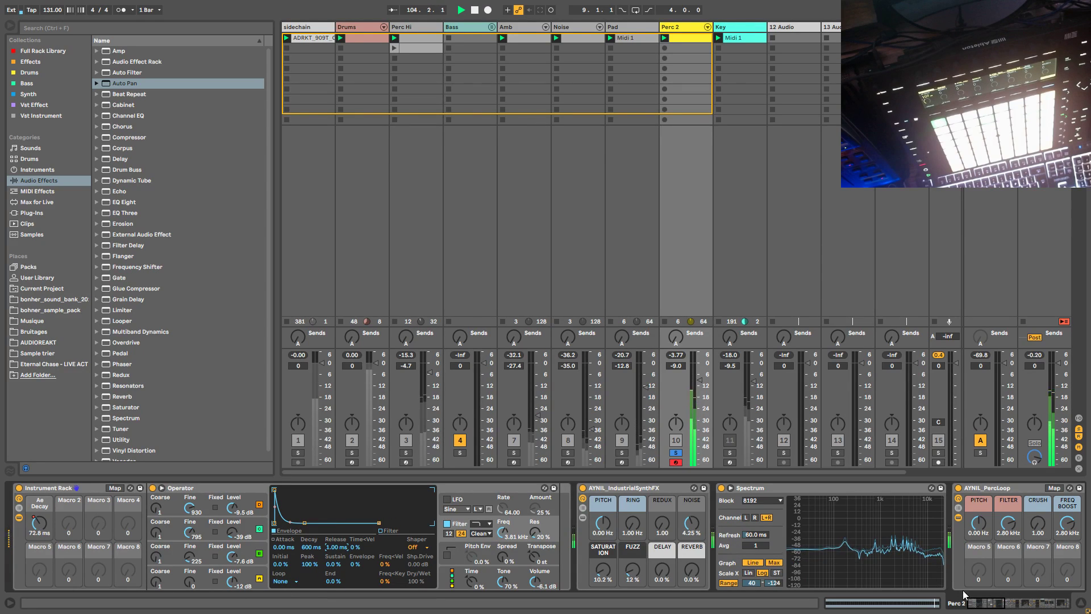
Step: Rebalance Perc 2 with a -14.3 dB volume, 67.5 % Auto Pan amount, and 2.11 s reverb decay at 31 % dry/wet
{"action": "left_click", "coordinate": [994, 601]}
{"action": "left_click_drag", "start_coordinate": [994, 602], "coordinate": [1043, 601]}
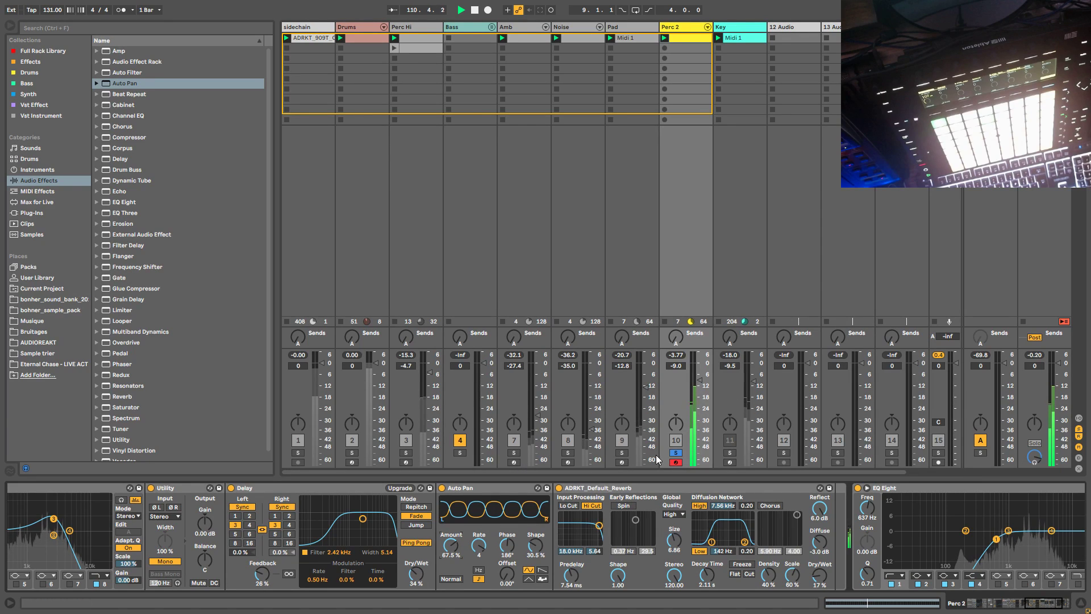
{"action": "left_click", "coordinate": [674, 453]}
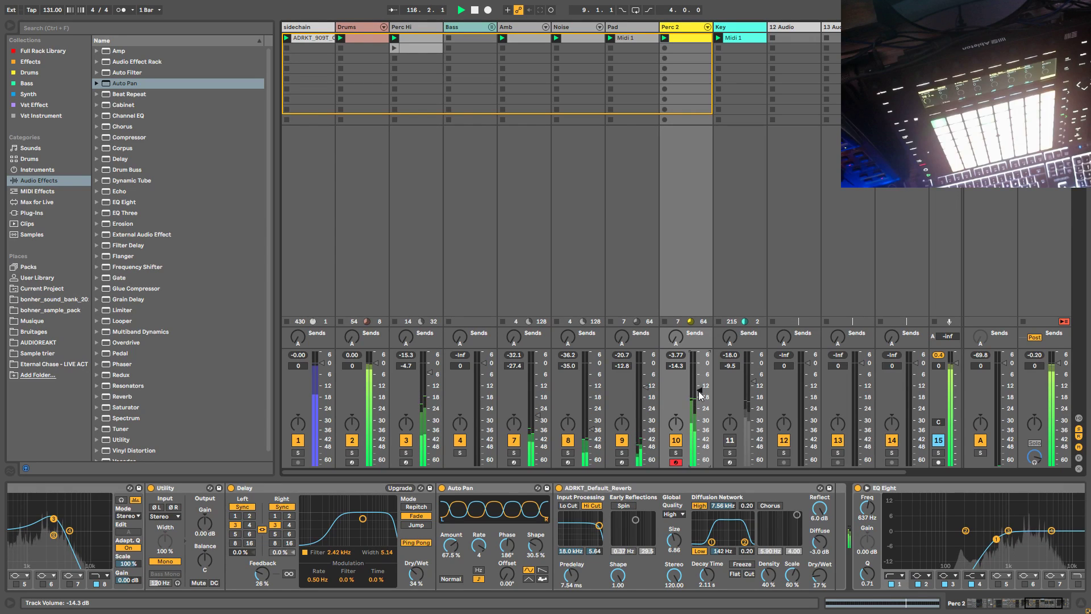
{"action": "left_click", "coordinate": [676, 452]}
{"action": "left_click_drag", "start_coordinate": [816, 589], "coordinate": [816, 581]}
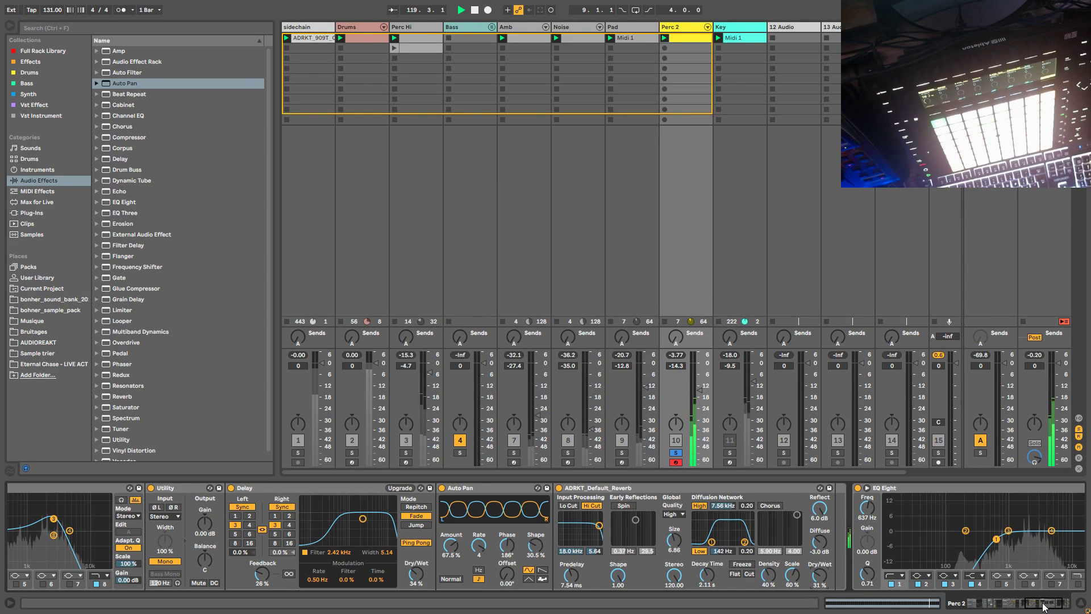
Step: Retune the outer EQ Eight's low cut to 1.16 kHz at Q 1.21 and place a 1.29 kHz copy between Auto Pan and ADRKT_Default_Reverb
{"action": "left_click_drag", "start_coordinate": [1044, 607], "coordinate": [1058, 607]}
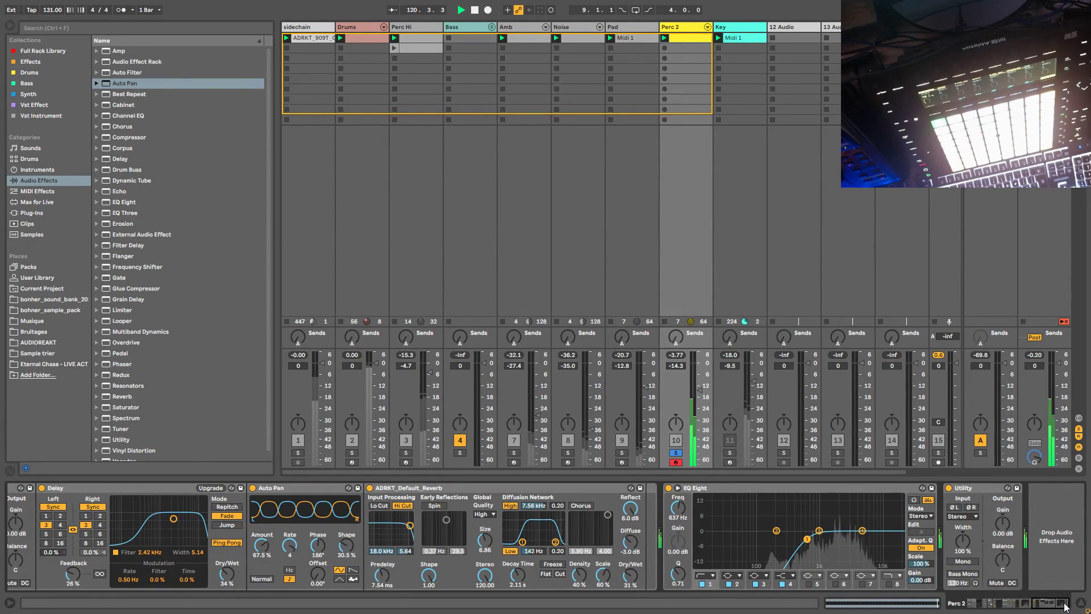
{"action": "left_click_drag", "start_coordinate": [807, 539], "coordinate": [826, 531]}
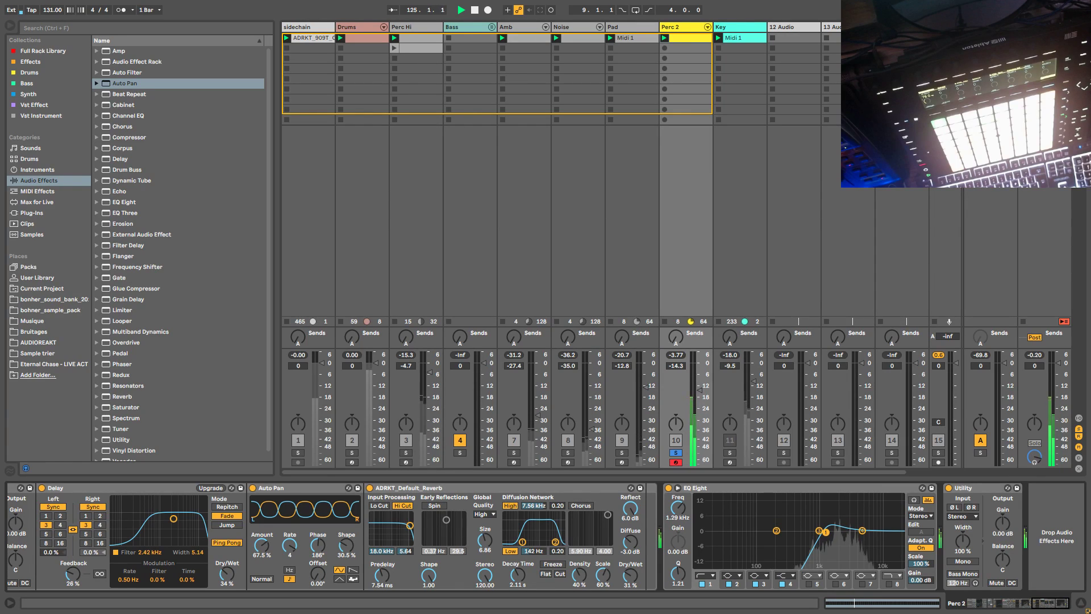
{"action": "mouse_move", "coordinate": [733, 487]}
{"action": "left_mouse_down"}
{"action": "mouse_move", "coordinate": [437, 507]}
{"action": "mouse_move", "coordinate": [940, 531]}
{"action": "left_mouse_up"}
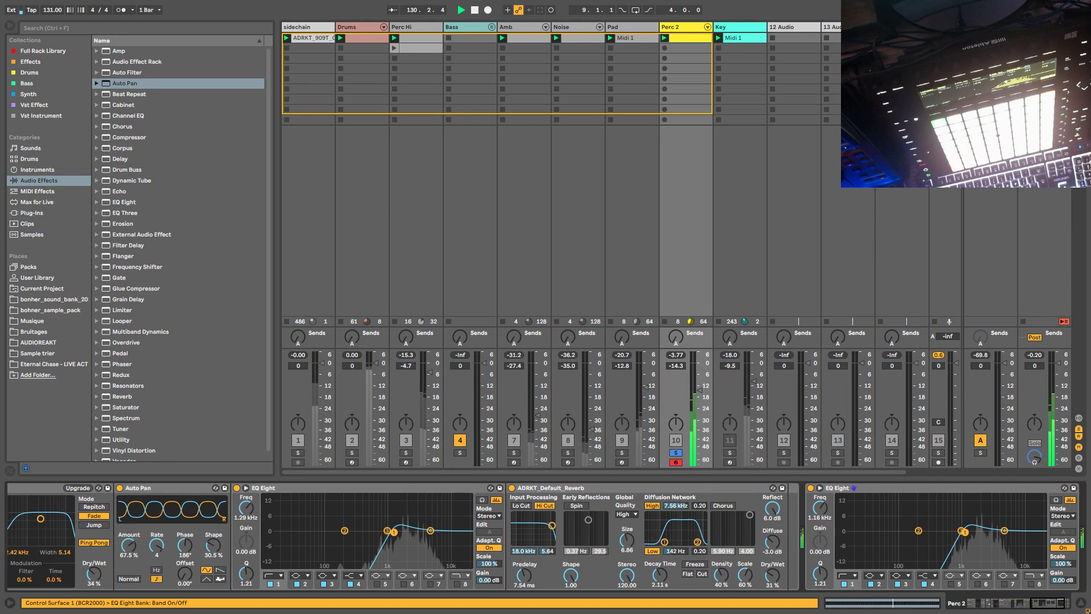
Step: Lengthen the envelope attack of Operator's oscillator A to soften the percussive notes
{"action": "left_click", "coordinate": [851, 604]}
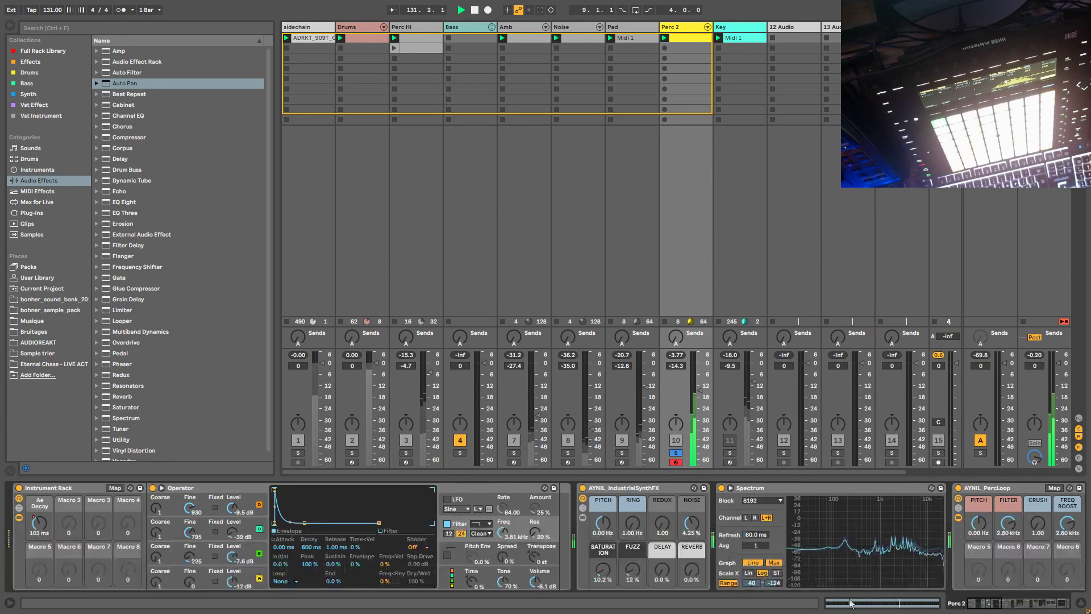
{"action": "left_click", "coordinate": [173, 581]}
{"action": "left_click_drag", "start_coordinate": [275, 550], "coordinate": [276, 530]}
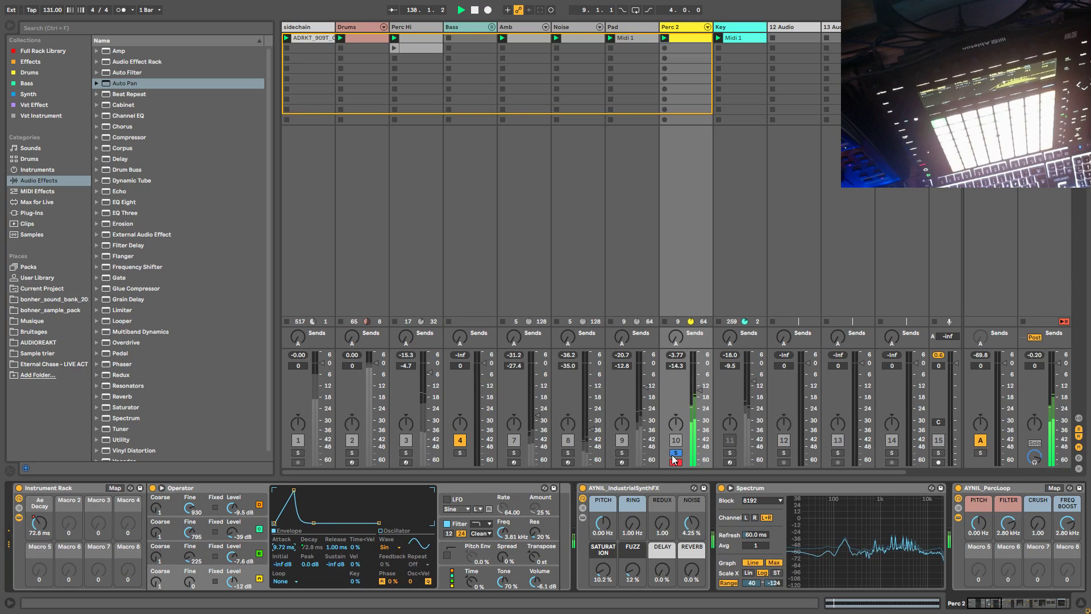
Step: Copy the sidechain Compressor from the Noise track to the end of Perc 2's device chain and set its threshold to -27.2 dB
{"action": "left_click", "coordinate": [640, 28]}
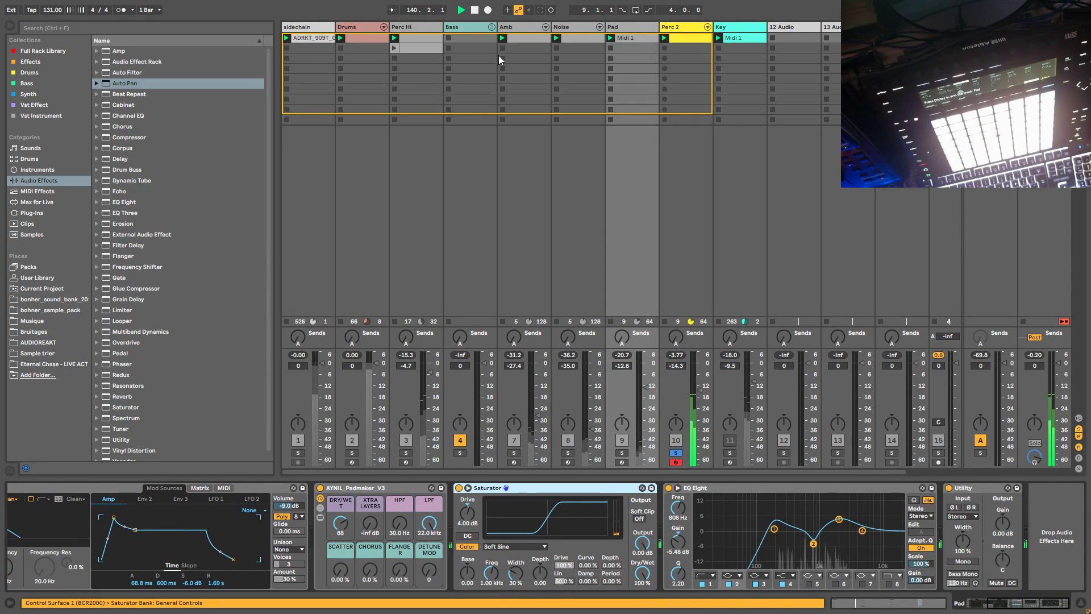
{"action": "key", "text": "Left"}
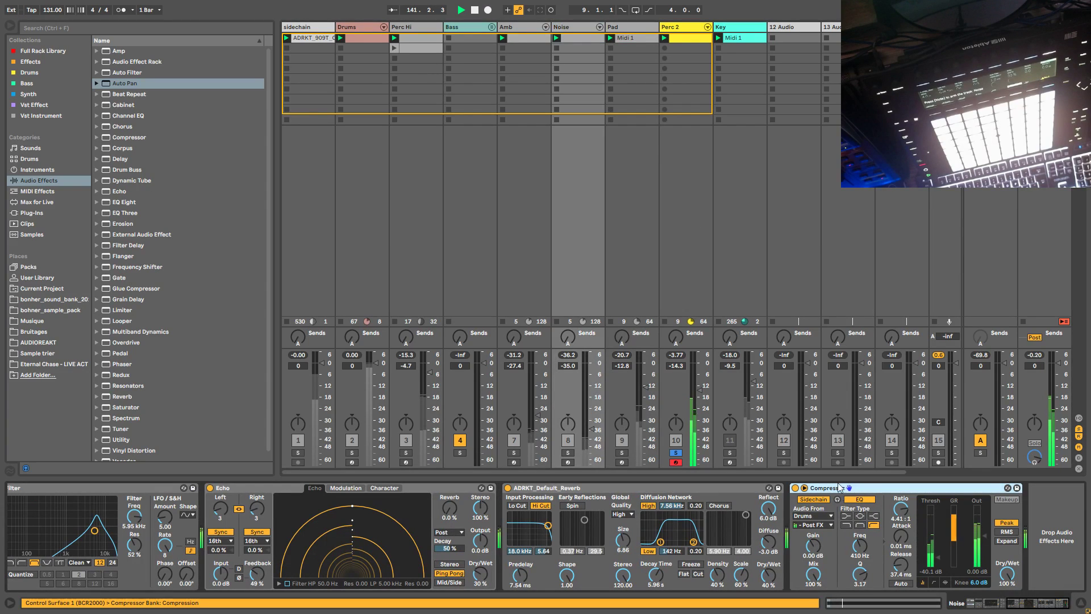
{"action": "key", "text": "Right"}
{"action": "key", "text": "Right"}
{"action": "scroll", "coordinate": [1034, 548], "scroll_direction": "right", "scroll_amount": 5}
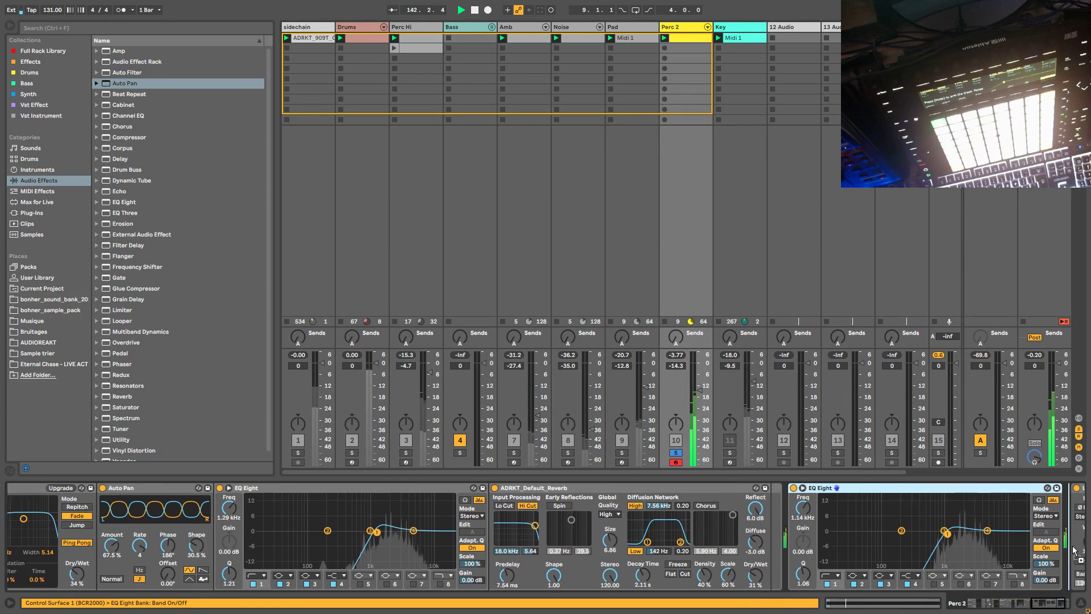
{"action": "key", "text": "ctrl+v"}
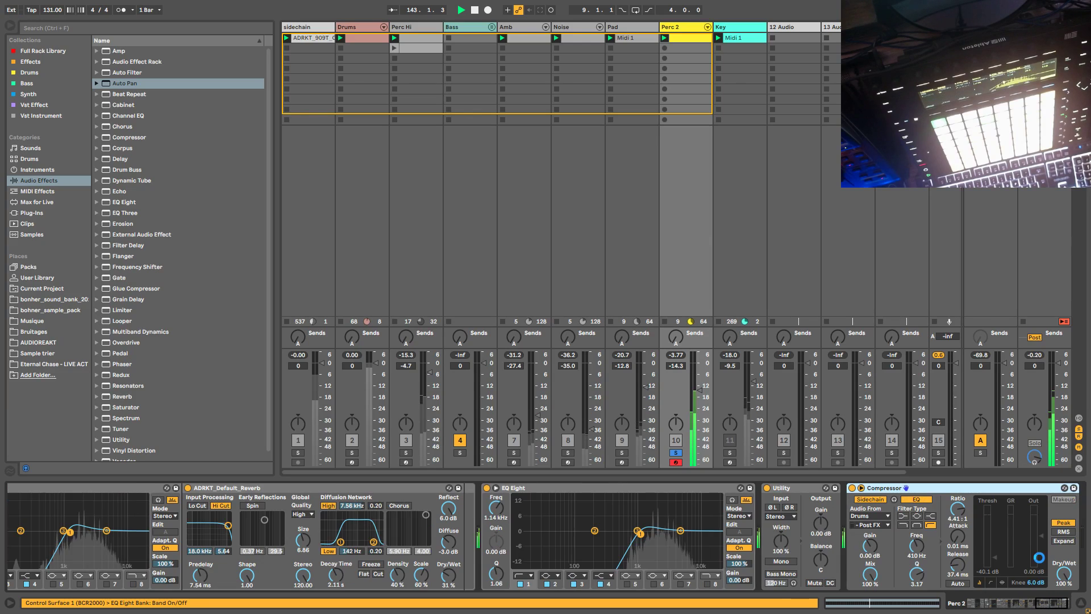
{"action": "left_click", "coordinate": [995, 556]}
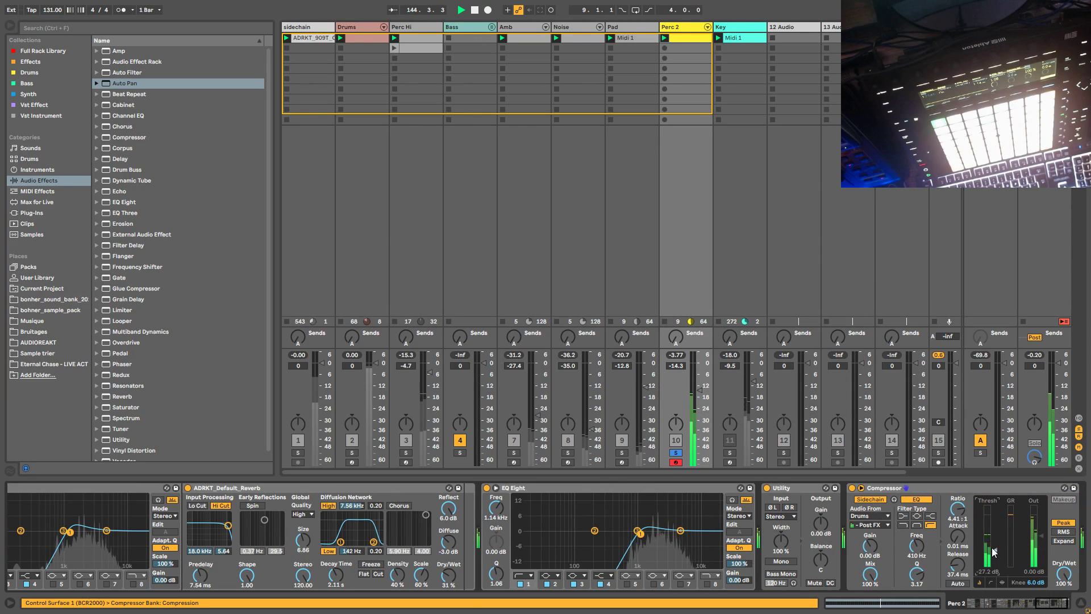
Step: Check the Compressor's sidechain source options and audition Perc 2 unsoloed in the full mix
{"action": "left_click", "coordinate": [879, 516]}
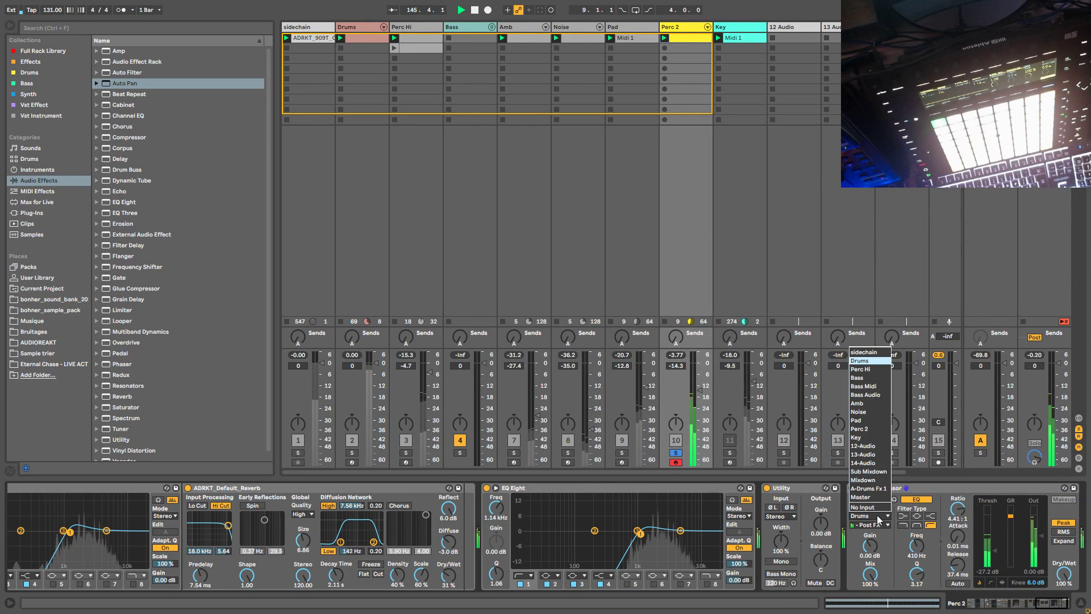
{"action": "left_click", "coordinate": [878, 519]}
{"action": "left_click", "coordinate": [676, 452]}
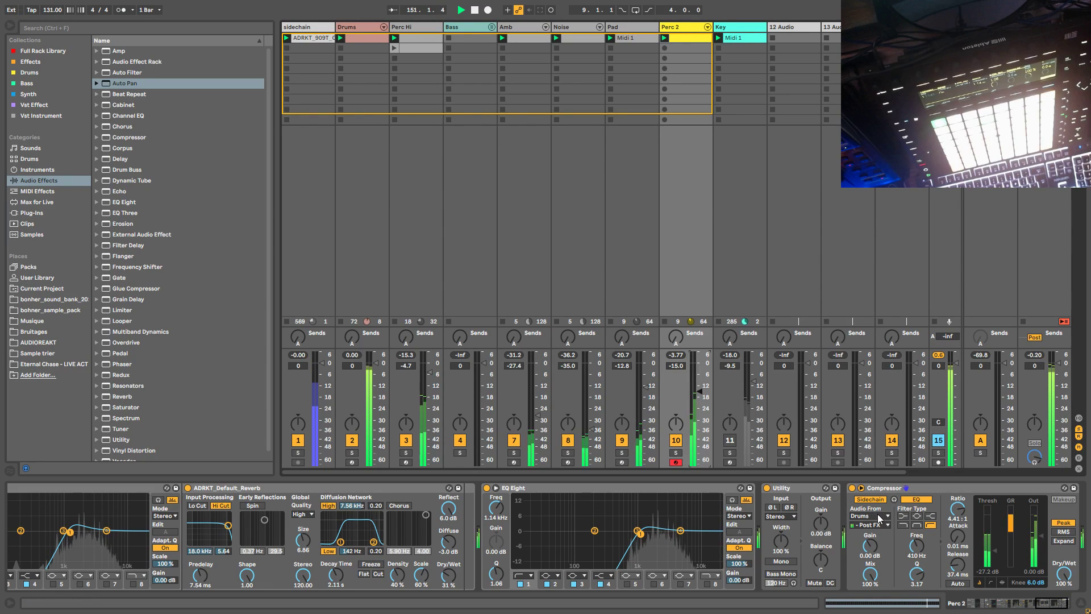
{"action": "scroll", "coordinate": [433, 568], "scroll_direction": "left", "scroll_amount": 10}
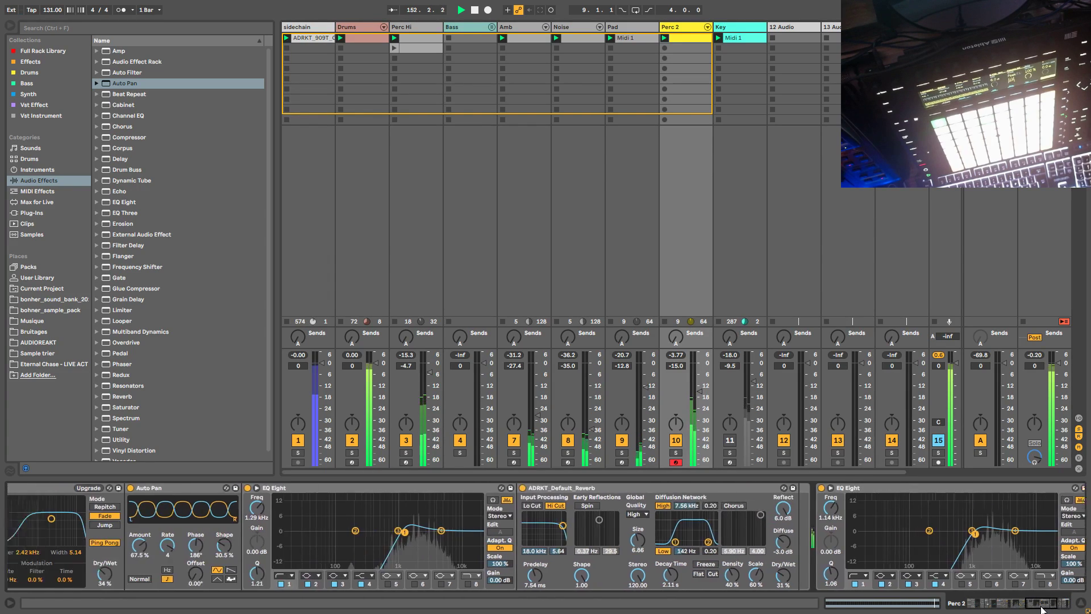
{"action": "left_click_drag", "start_coordinate": [392, 544], "coordinate": [392, 535]}
{"action": "left_click", "coordinate": [1059, 604]}
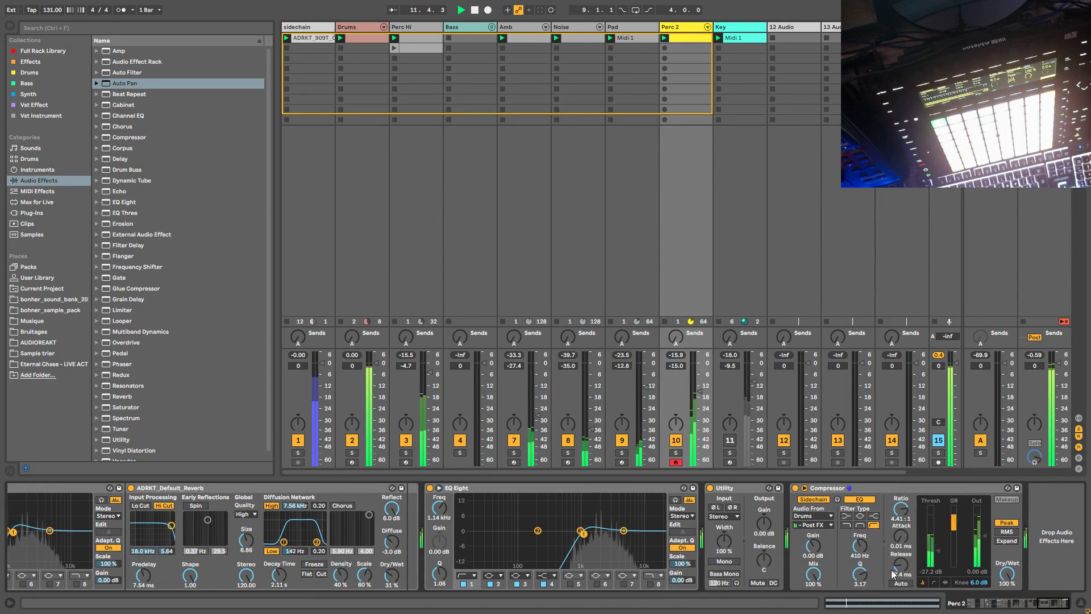
Step: Try the sidechain track as the Compressor's audio source in place of Drums and compare the ducking
{"action": "left_click", "coordinate": [821, 516]}
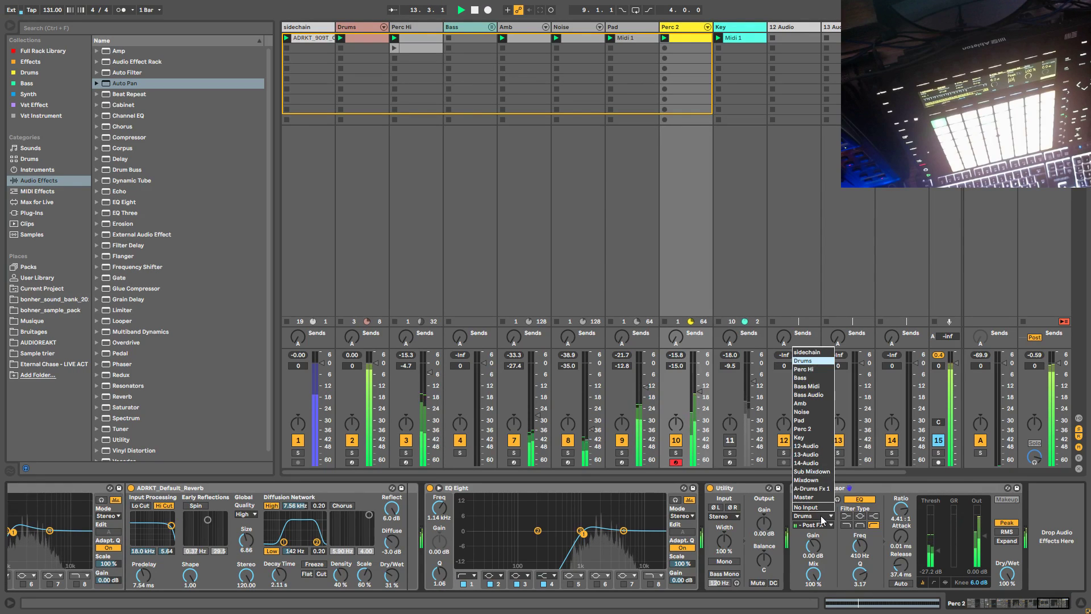
{"action": "left_click", "coordinate": [810, 357]}
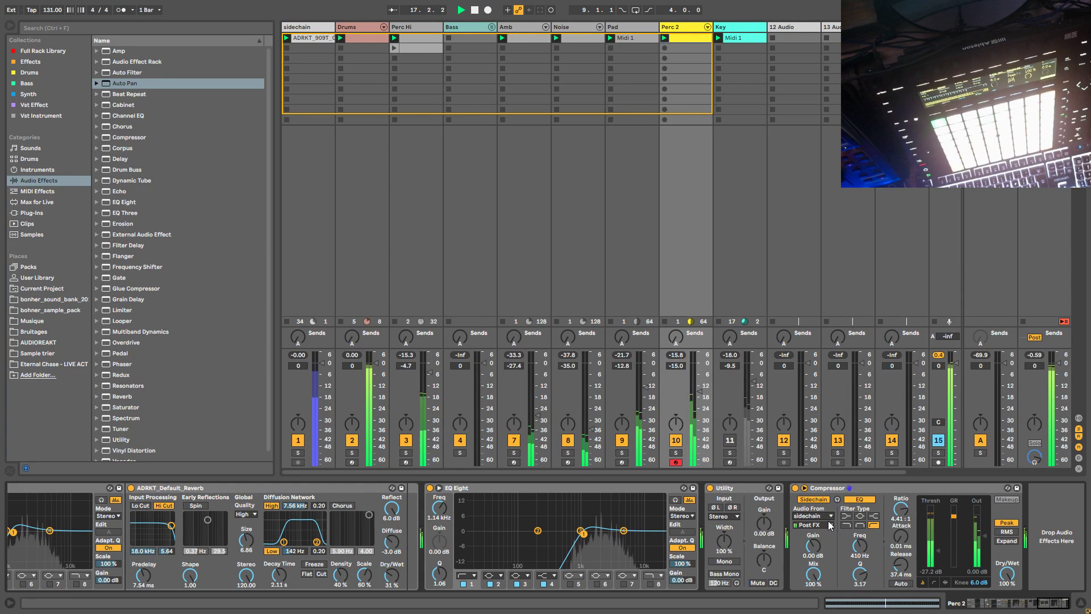
{"action": "scroll", "coordinate": [829, 521], "scroll_direction": "down", "scroll_amount": 1}
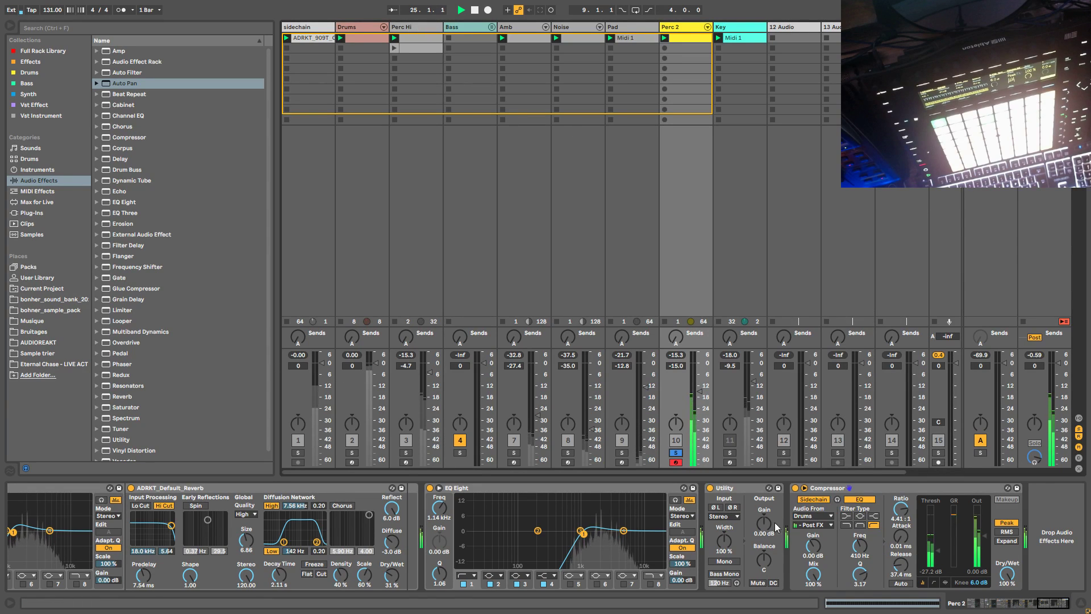
{"action": "left_click", "coordinate": [829, 517]}
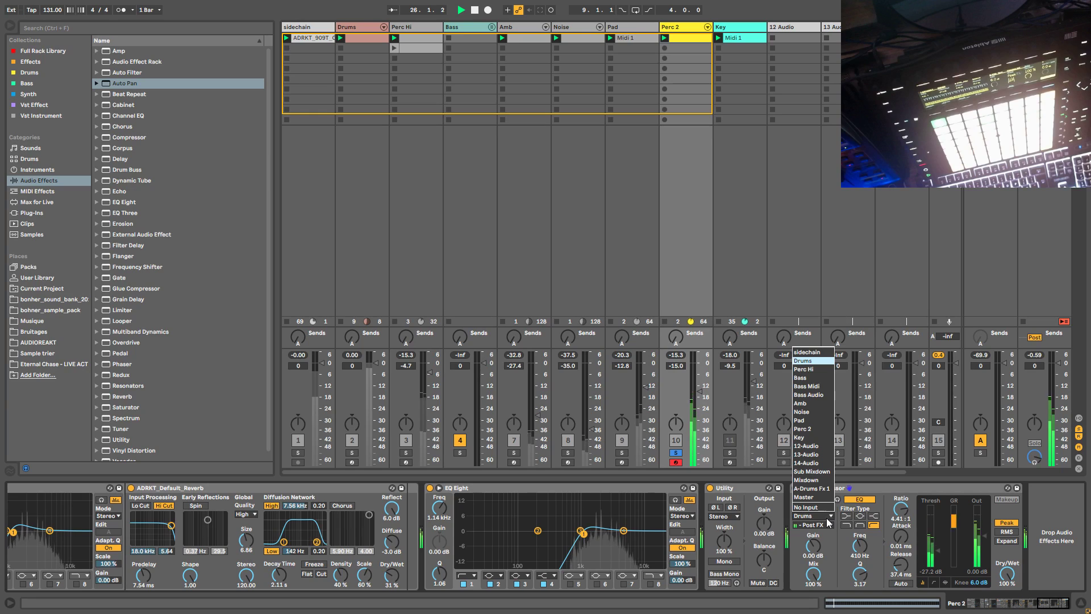
{"action": "left_click", "coordinate": [828, 520]}
{"action": "left_click", "coordinate": [827, 525]}
{"action": "left_click", "coordinate": [828, 525]}
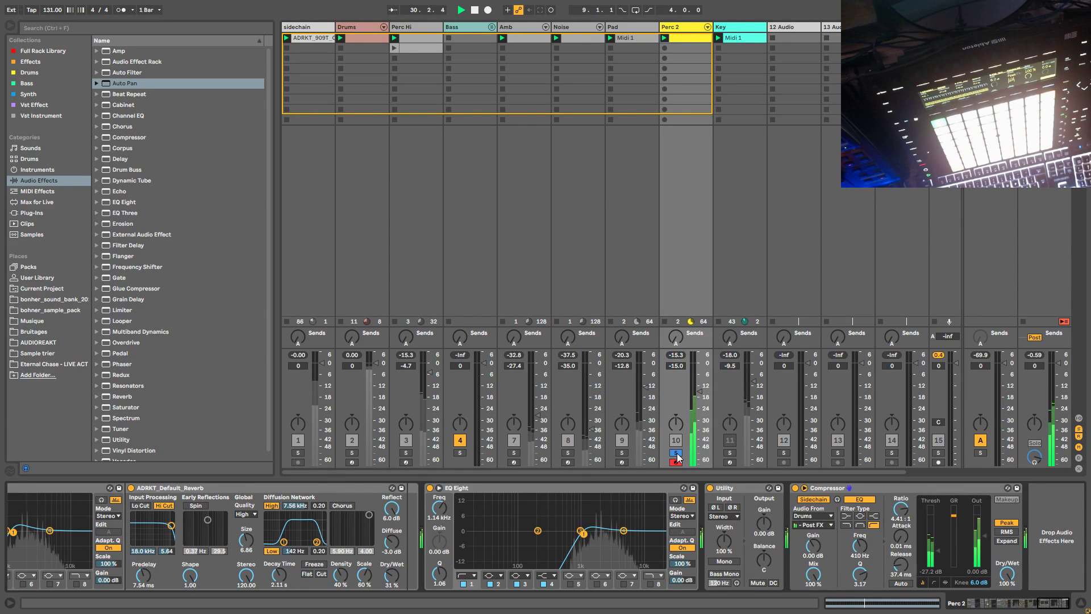
Step: Compare Perc 2 with the full mix and set the RING macro of AYNIL_IndustrialSynthFX to 636 Hz while soloed
{"action": "left_click", "coordinate": [677, 454]}
{"action": "left_click", "coordinate": [1005, 604]}
{"action": "left_click_drag", "start_coordinate": [1005, 607], "coordinate": [973, 607]}
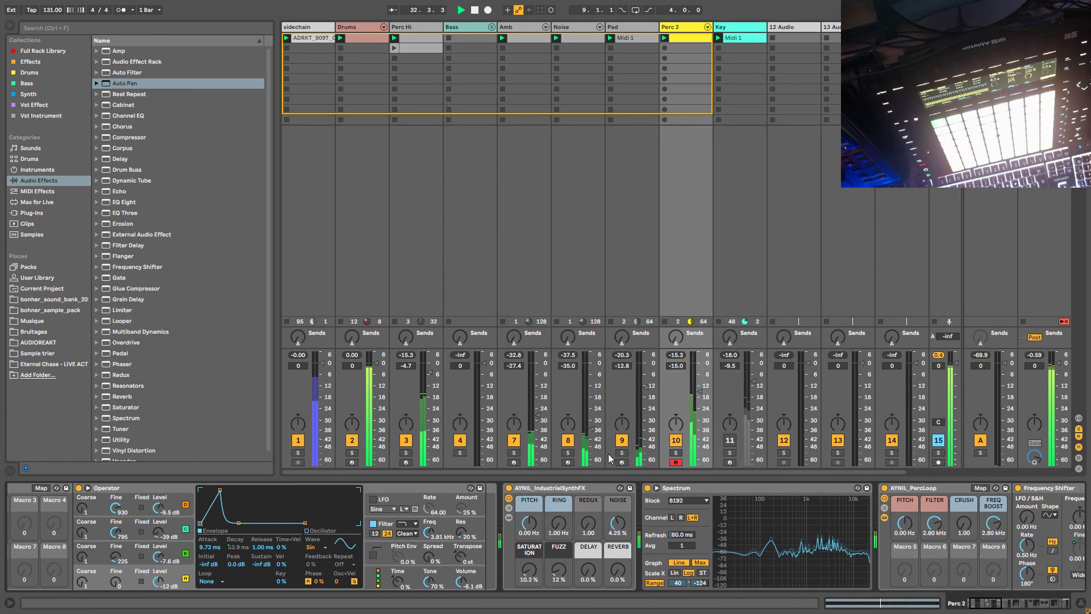
{"action": "left_click", "coordinate": [676, 453]}
{"action": "left_click_drag", "start_coordinate": [558, 524], "coordinate": [558, 486]}
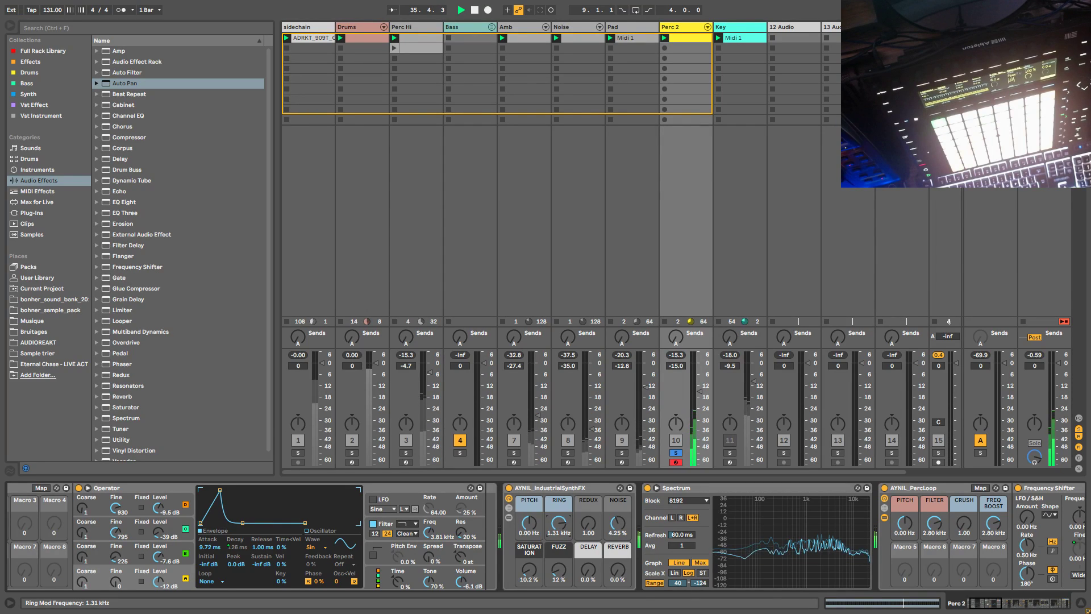
{"action": "left_click_drag", "start_coordinate": [558, 487], "coordinate": [558, 492]}
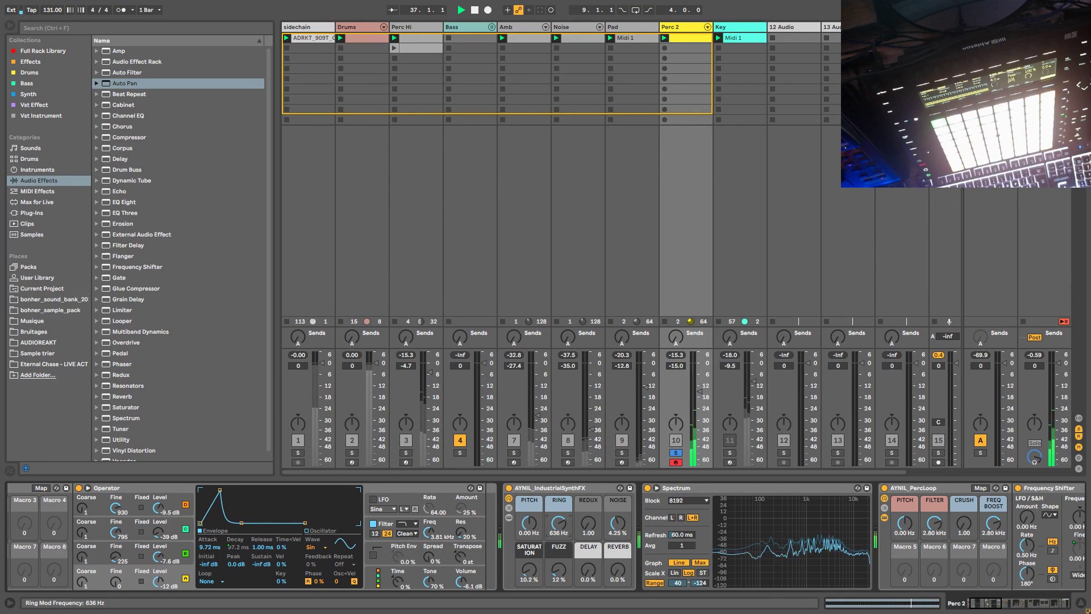
Step: Raise Perc 2's volume to -6.0 dB while listening to it in the full mix
{"action": "left_click", "coordinate": [676, 454]}
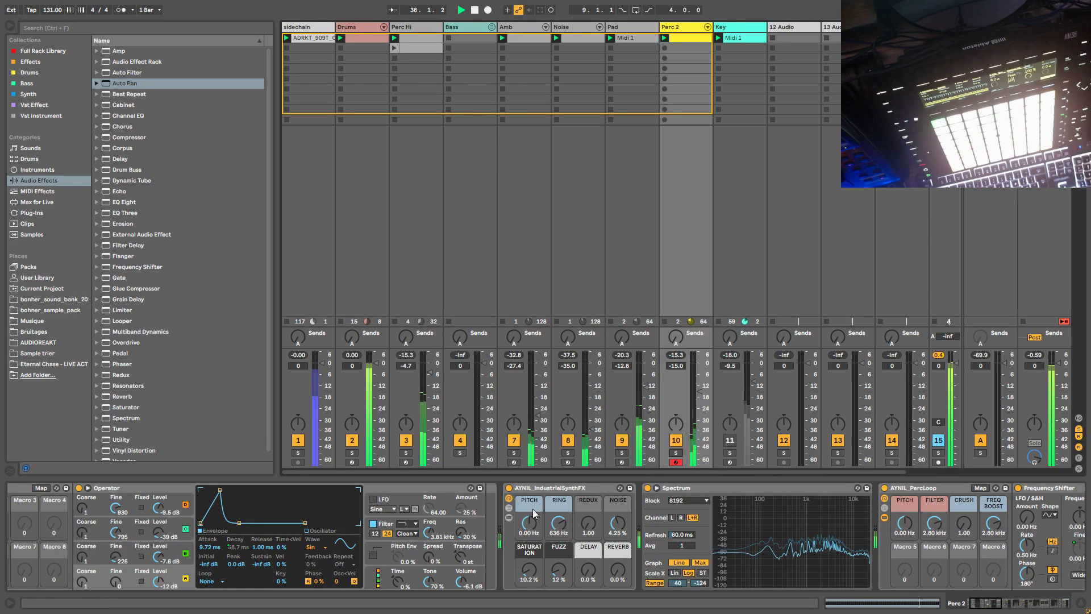
{"action": "left_click_drag", "start_coordinate": [694, 394], "coordinate": [694, 388]}
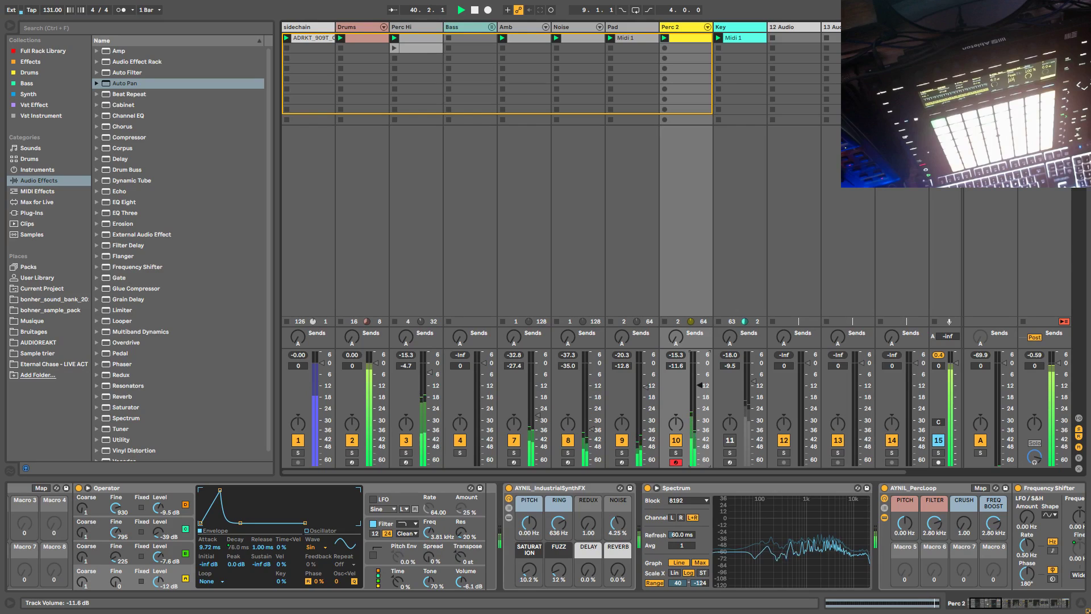
{"action": "left_click_drag", "start_coordinate": [700, 385], "coordinate": [700, 382]}
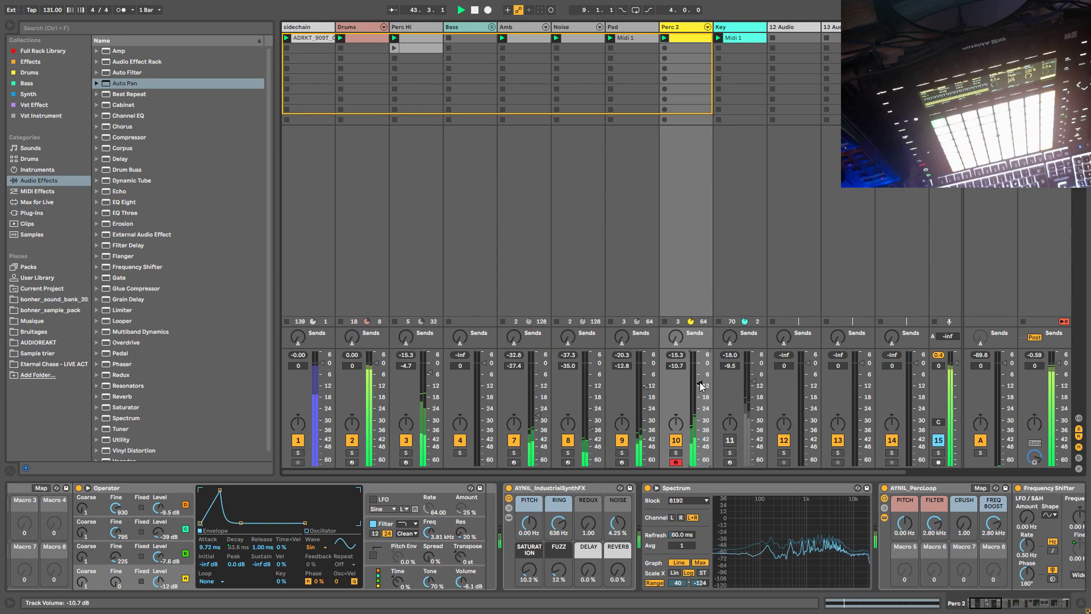
{"action": "left_click_drag", "start_coordinate": [690, 388], "coordinate": [691, 381]}
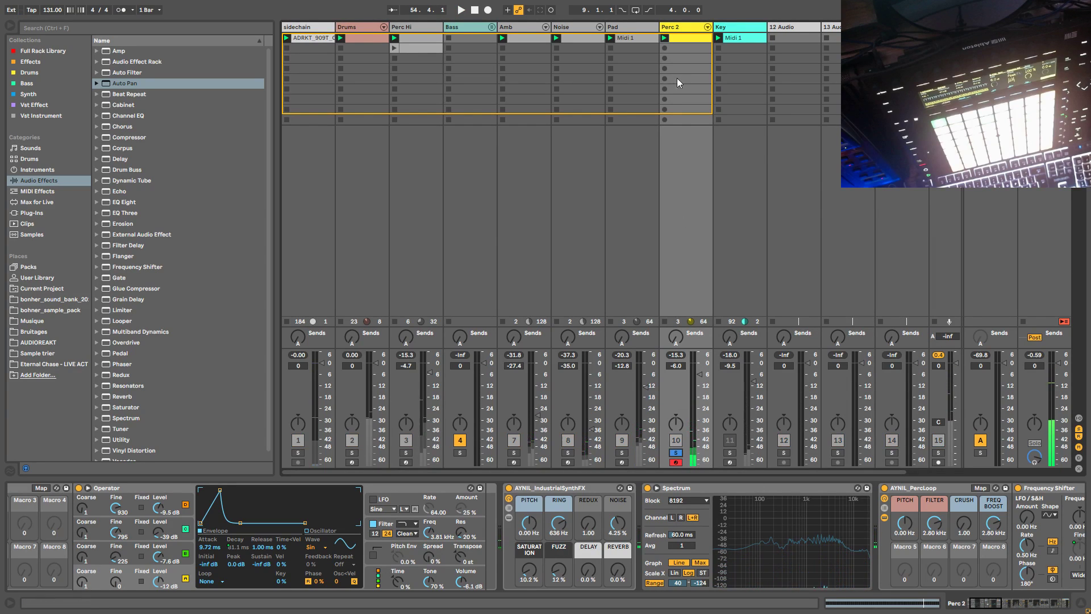
Step: Automate AYNIL_PercLoop's PITCH in the Perc 2 clip, rising from 0 Hz at bar 1 to a bar 5 peak and back at bar 9
{"action": "left_click", "coordinate": [684, 37]}
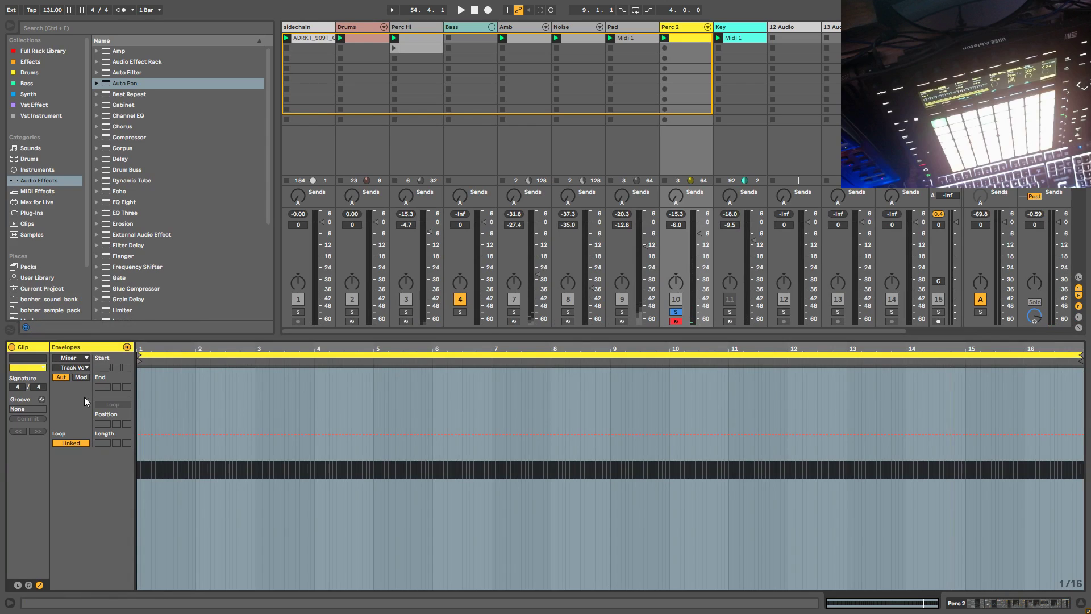
{"action": "key", "text": "shift+Tab"}
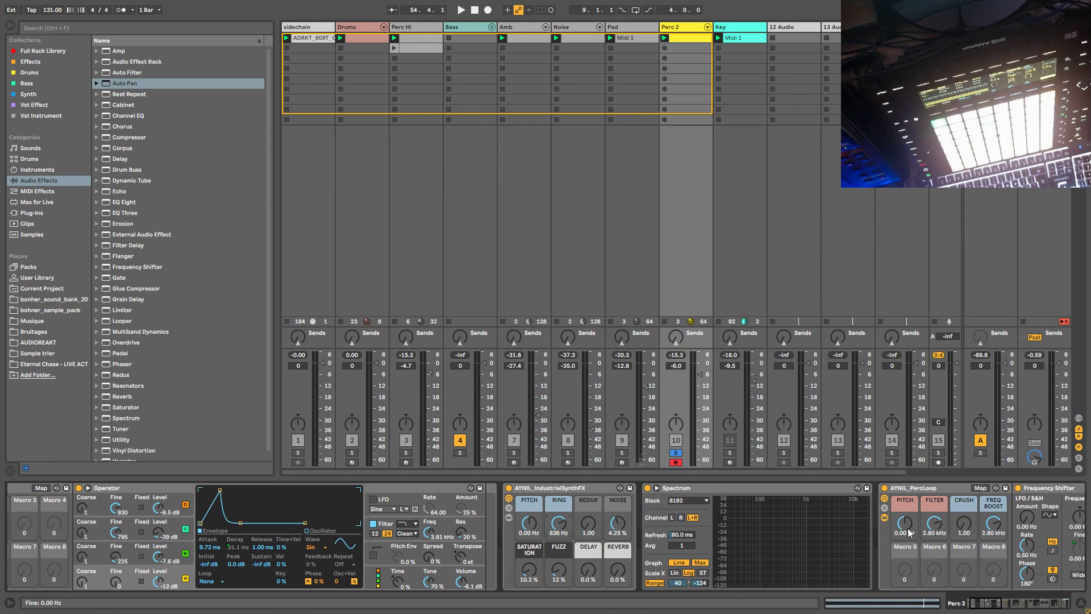
{"action": "left_click", "coordinate": [694, 38]}
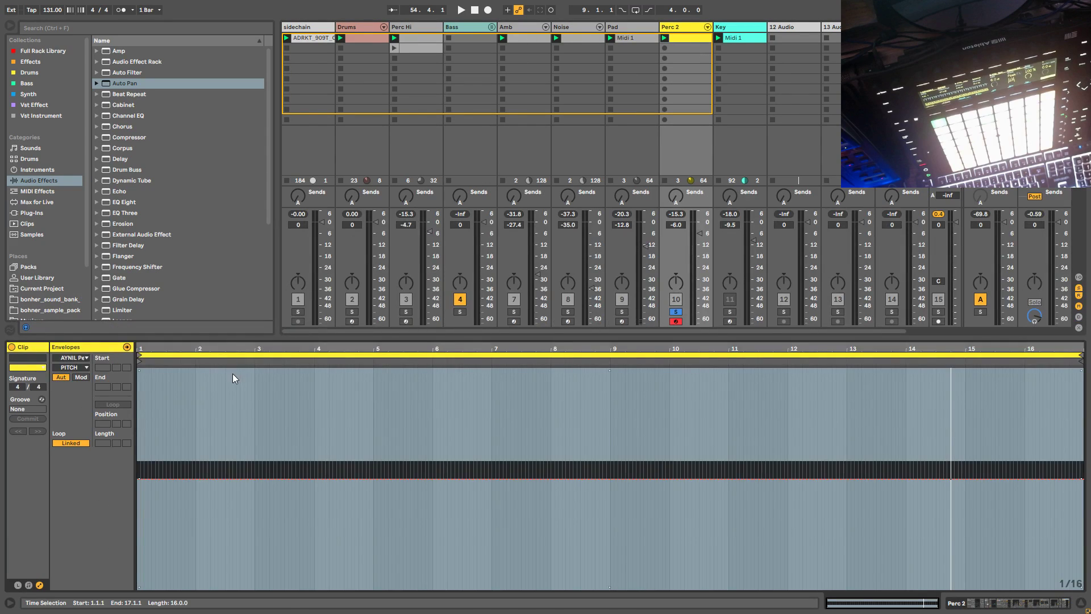
{"action": "left_click", "coordinate": [146, 480]}
{"action": "left_click", "coordinate": [146, 480]}
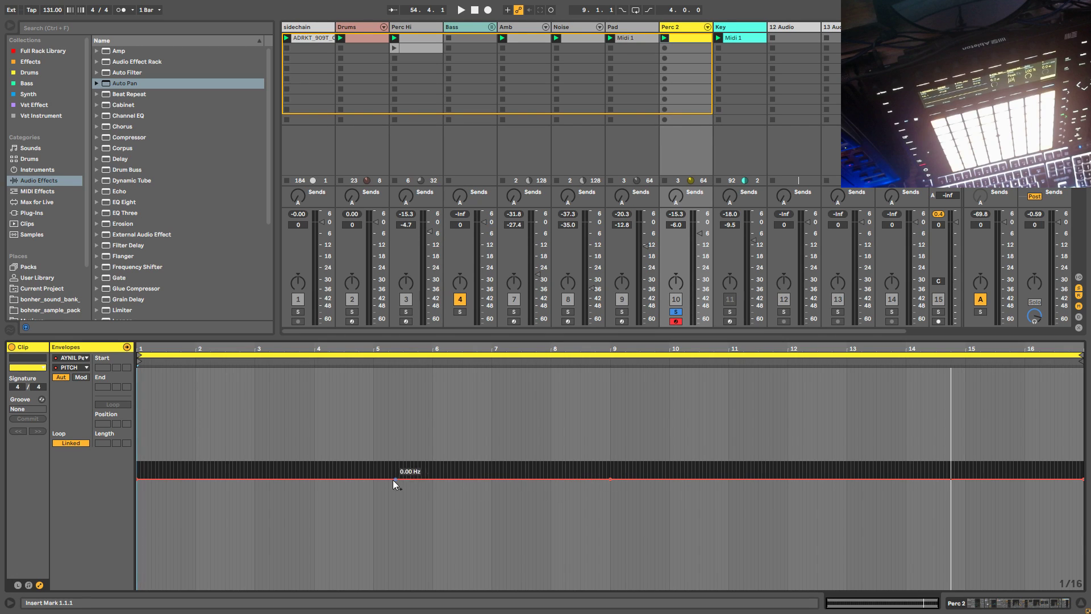
{"action": "left_click", "coordinate": [373, 479]}
{"action": "left_click_drag", "start_coordinate": [373, 479], "coordinate": [374, 435]}
Step: Start playback and add a smaller PITCH peak at bar 12, ramping from and back to 0 Hz at bars 11 and 13
{"action": "key", "text": "space"}
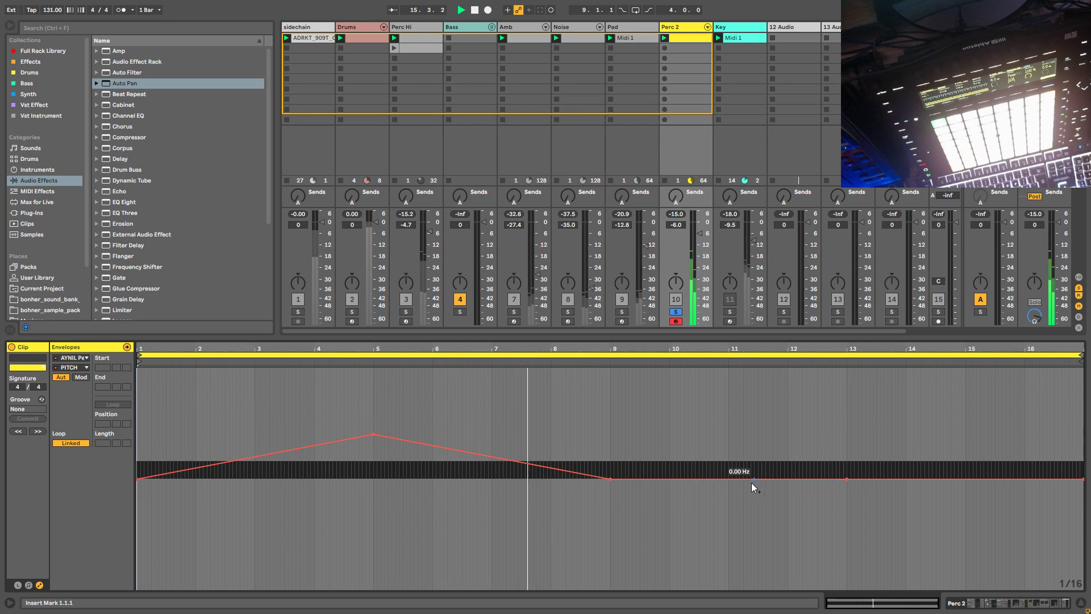
{"action": "left_click", "coordinate": [730, 481]}
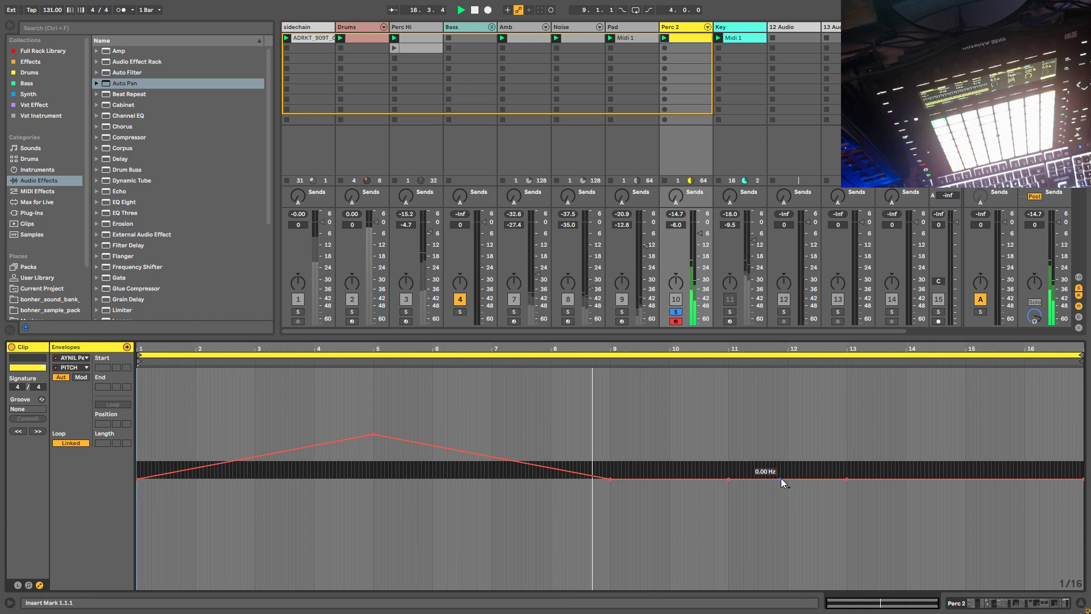
{"action": "left_click_drag", "start_coordinate": [789, 479], "coordinate": [794, 456]}
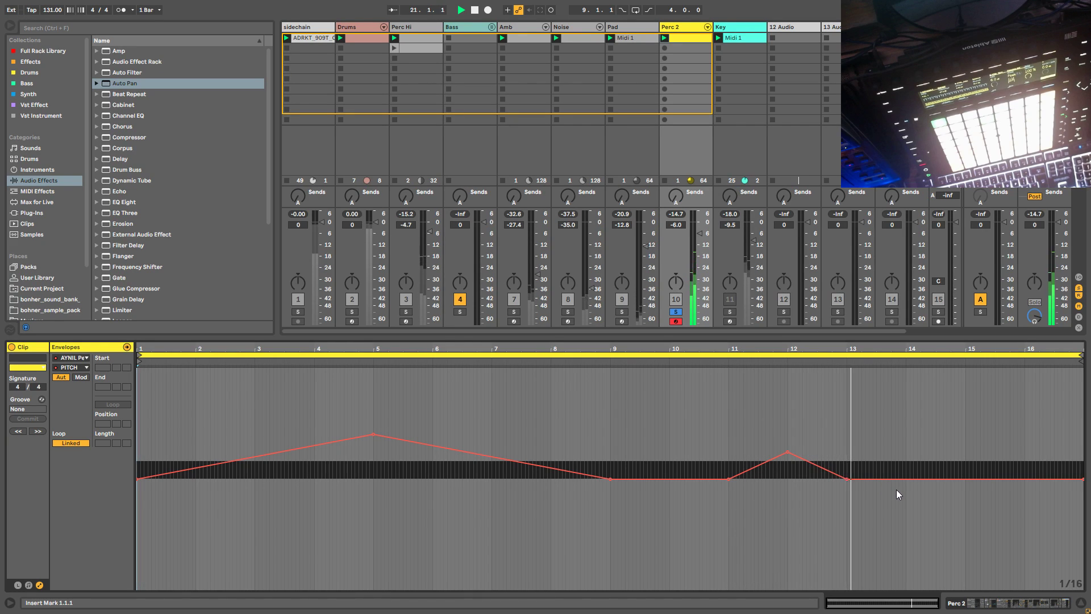
{"action": "left_click", "coordinate": [966, 479]}
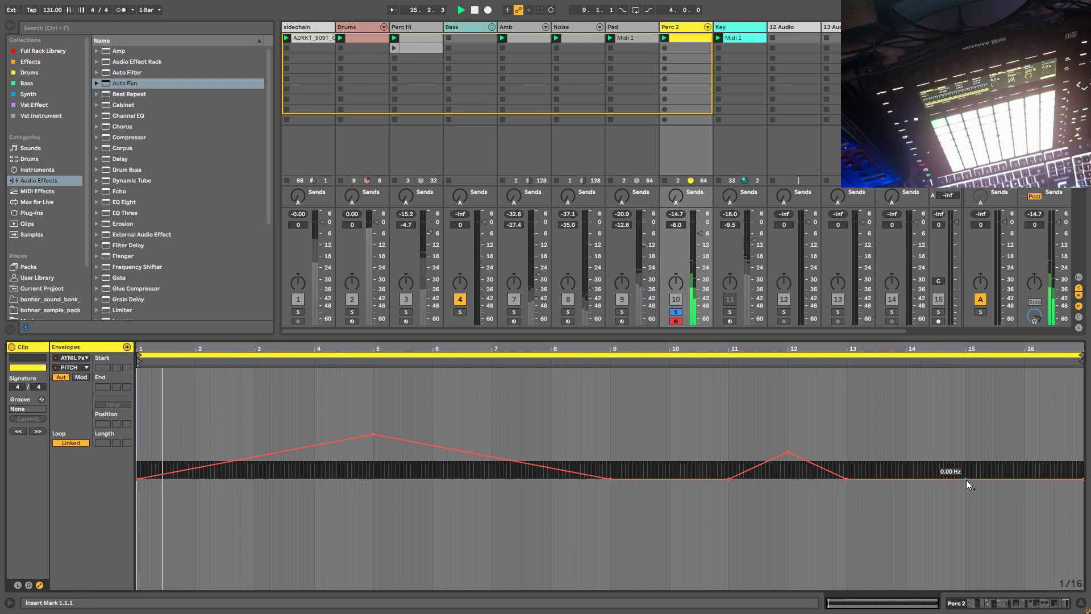
Step: Unsolo Perc 2 and trim its volume to -6.5 dB against the full mix
{"action": "left_click", "coordinate": [675, 312]}
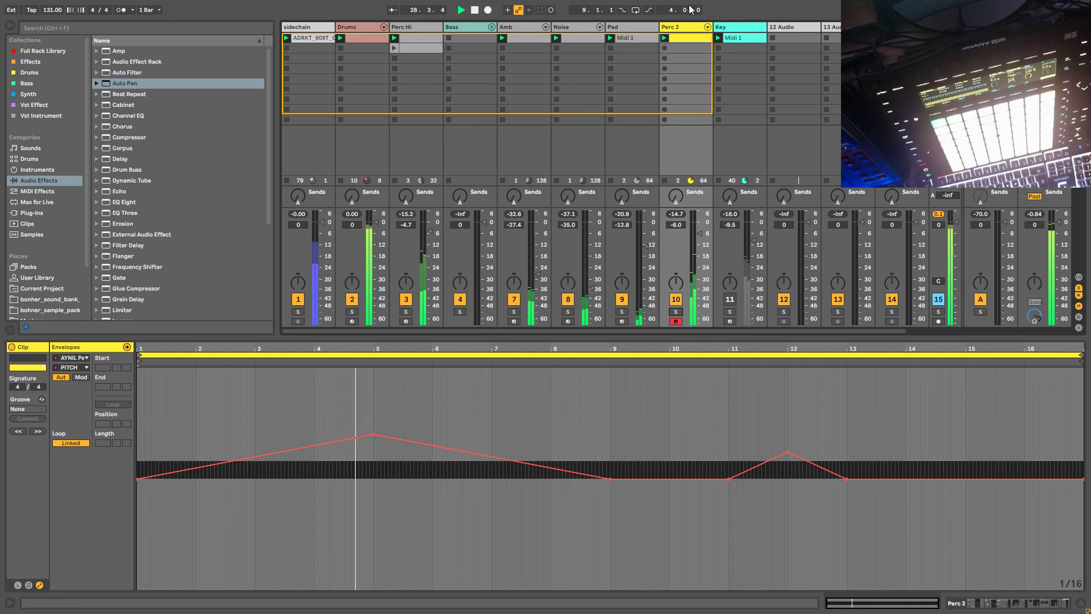
{"action": "double_click", "coordinate": [682, 26]}
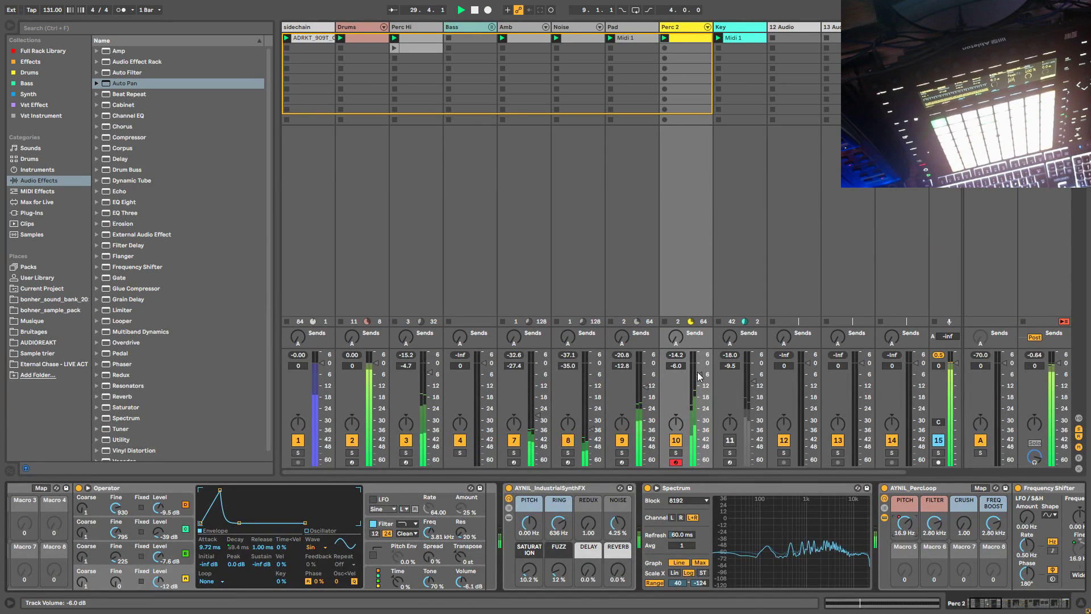
{"action": "left_click_drag", "start_coordinate": [699, 374], "coordinate": [699, 375]}
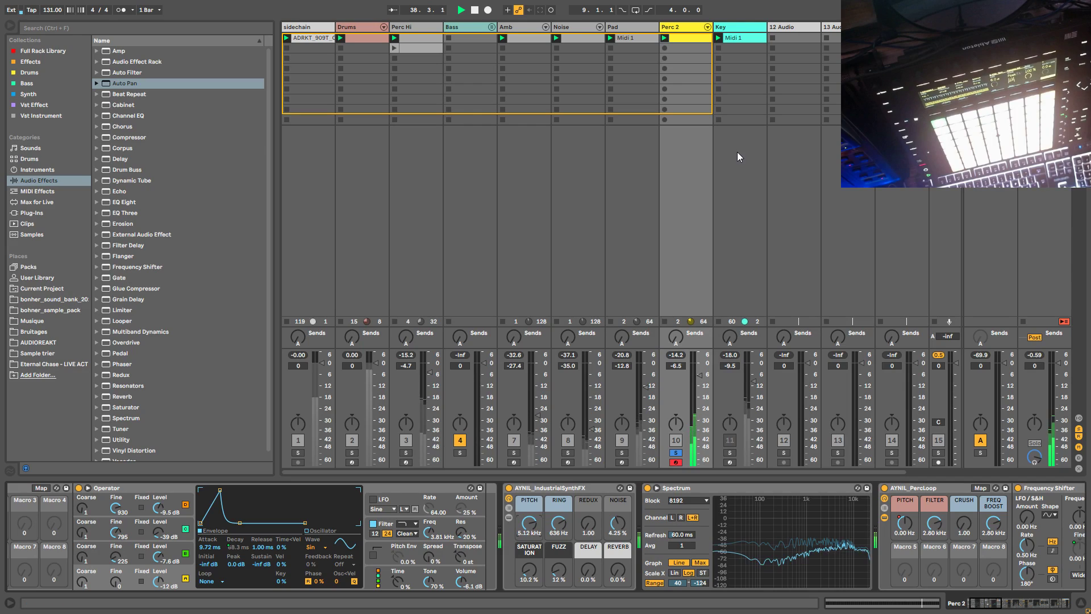
Step: Duplicate the Perc 2 track with its clip and devices, and reselect the original track
{"action": "right_click", "coordinate": [682, 38]}
{"action": "left_click", "coordinate": [706, 60]}
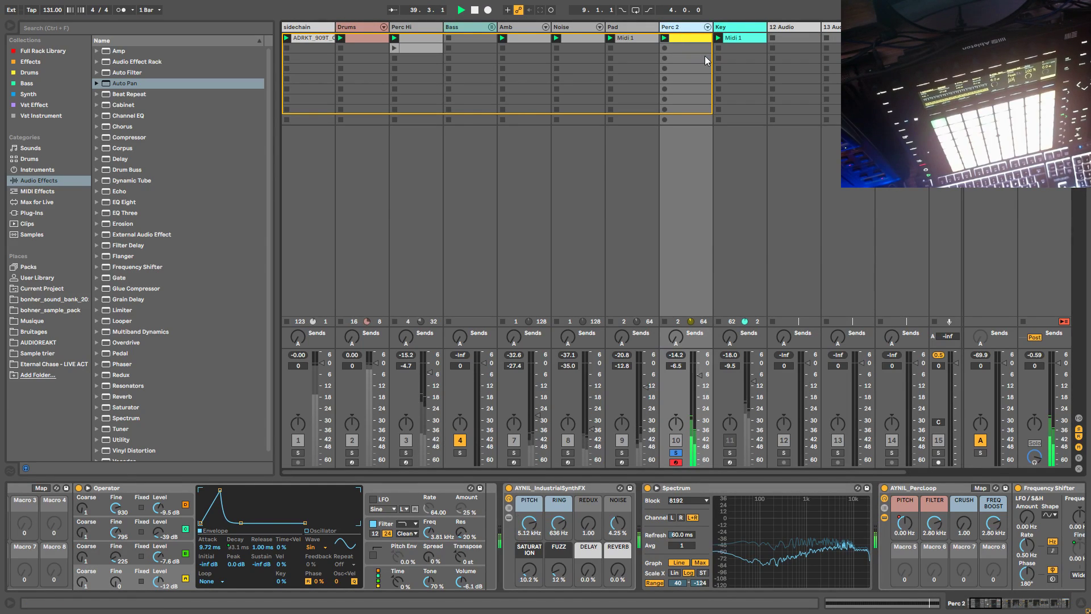
{"action": "key", "text": "ctrl+d"}
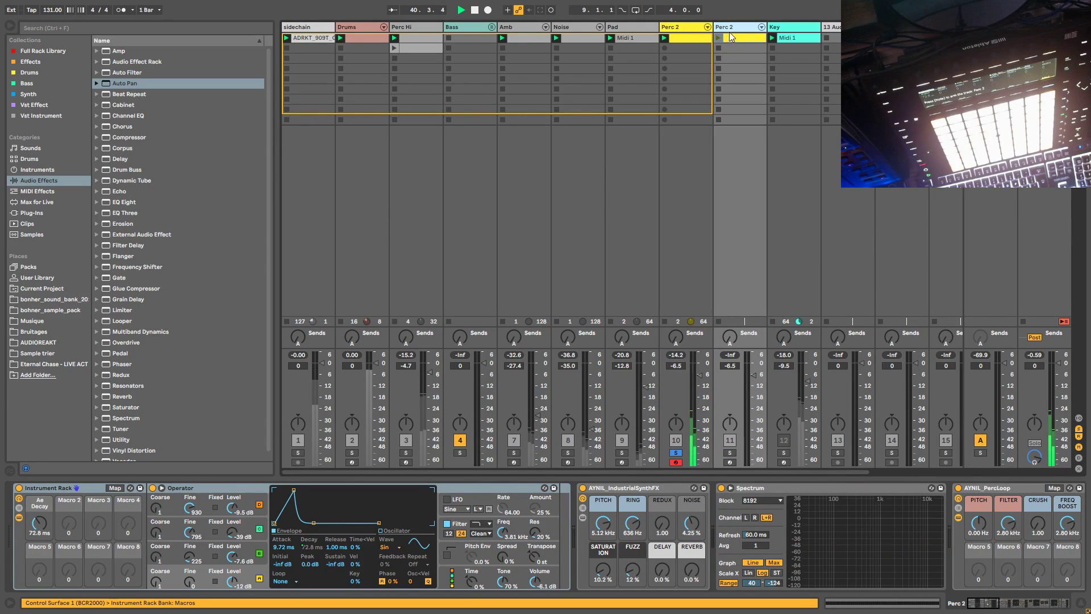
{"action": "left_click", "coordinate": [689, 28]}
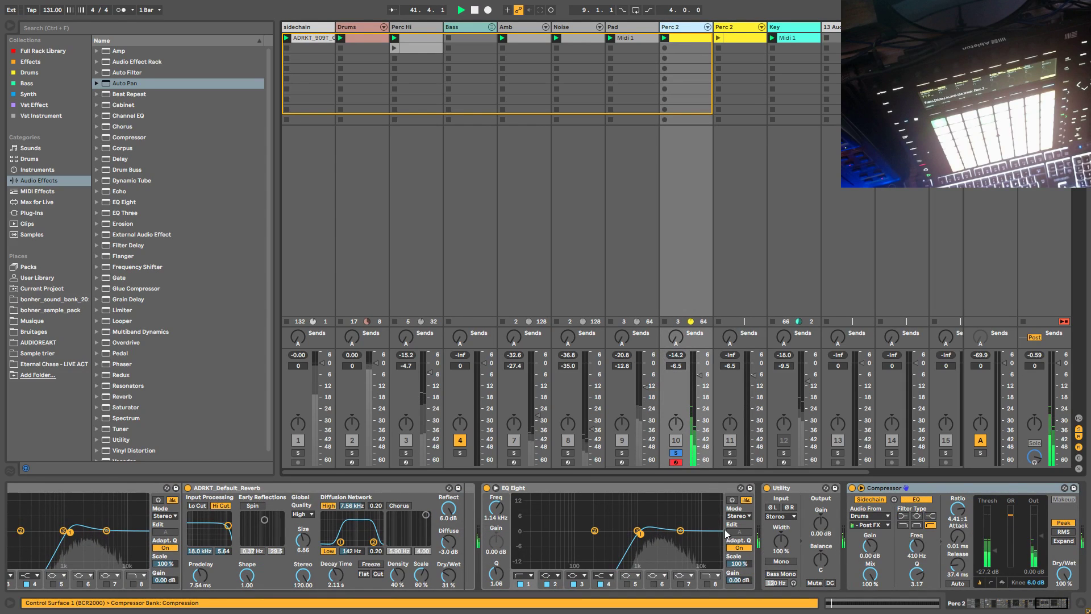
Step: Set the AYNIL_IndustrialSynthFX PITCH on the original Perc 2 track to 1.50 kHz and unsolo the track
{"action": "left_click", "coordinate": [1046, 605]}
{"action": "left_click_drag", "start_coordinate": [1045, 604], "coordinate": [975, 611]}
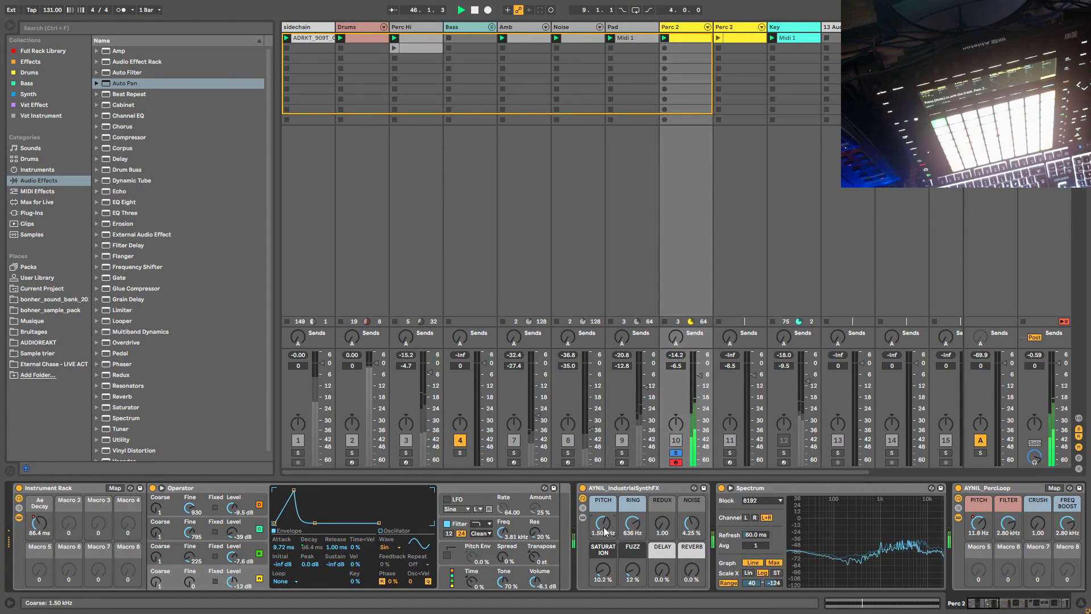
{"action": "left_click", "coordinate": [677, 454]}
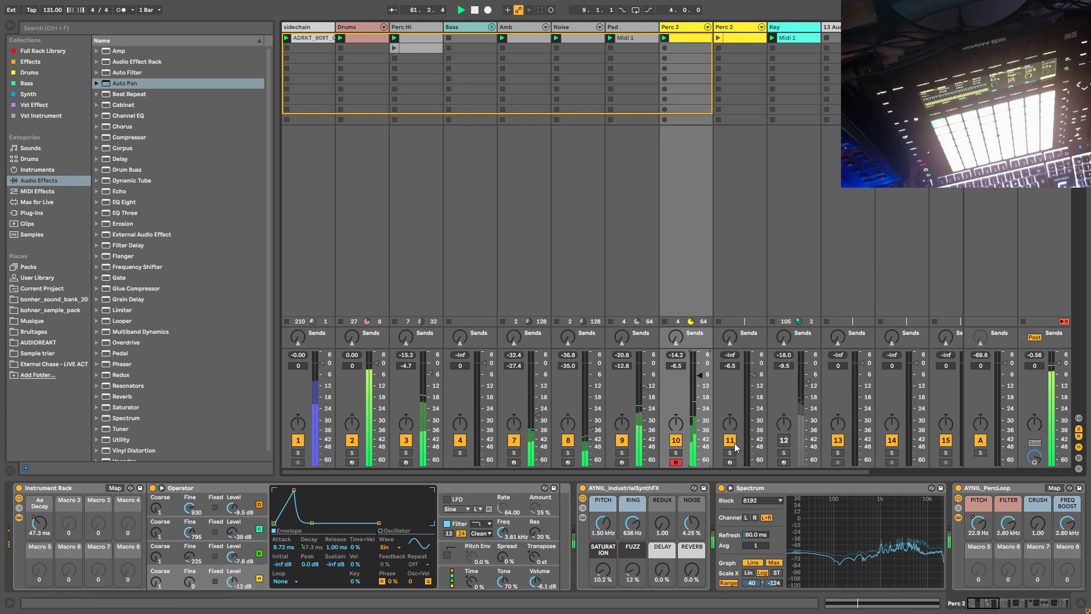
Step: Solo and select the duplicated Perc 2 track and launch its clip
{"action": "left_click", "coordinate": [730, 453]}
{"action": "left_click", "coordinate": [734, 411]}
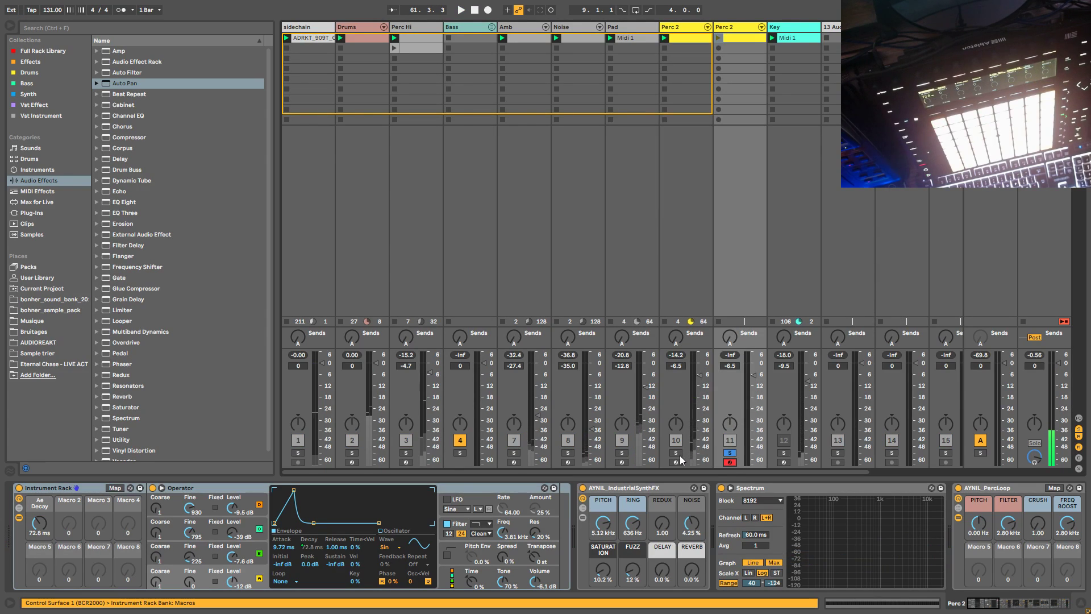
{"action": "left_click", "coordinate": [719, 38]}
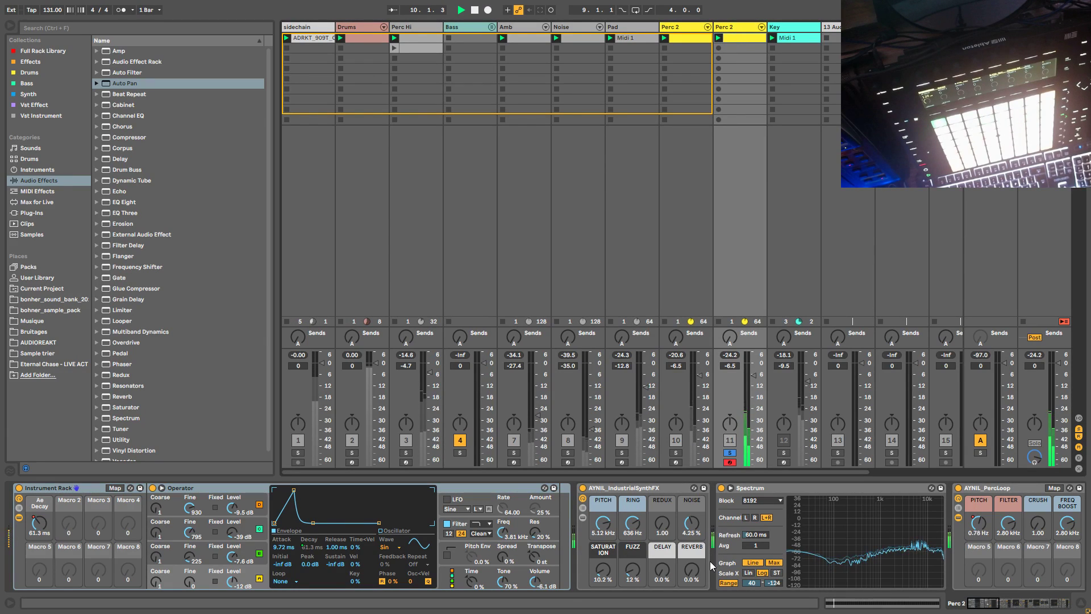
Step: Delete the Auto Pan between the Delay and EQ Eight in the duplicate Perc 2's device chain
{"action": "left_click_drag", "start_coordinate": [985, 605], "coordinate": [1035, 605]}
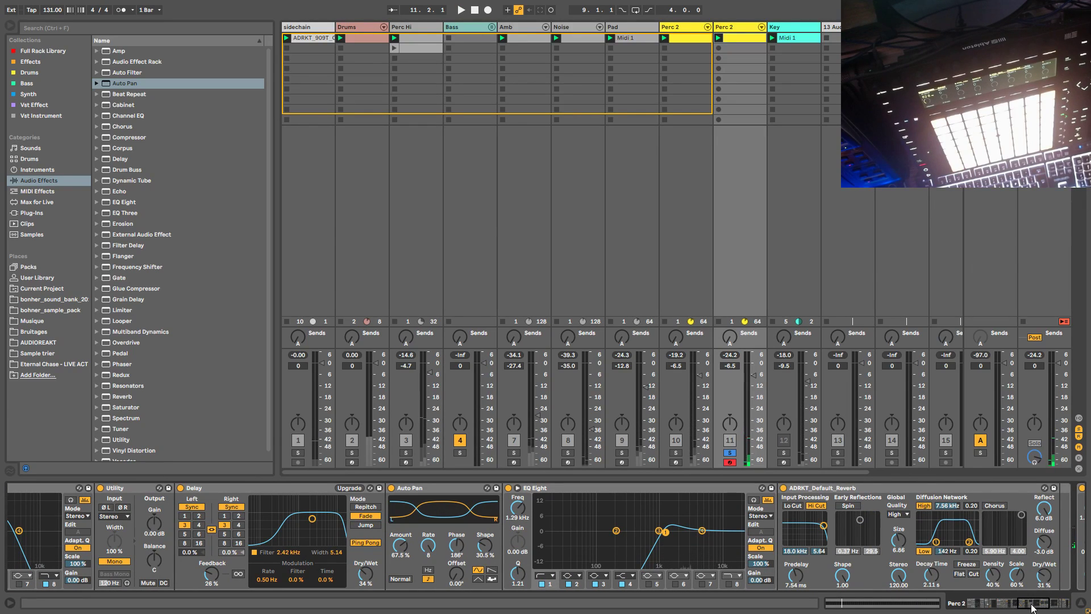
{"action": "mouse_move", "coordinate": [1036, 608]}
{"action": "left_mouse_down"}
{"action": "mouse_move", "coordinate": [1005, 608]}
{"action": "mouse_move", "coordinate": [1035, 602]}
{"action": "left_mouse_up"}
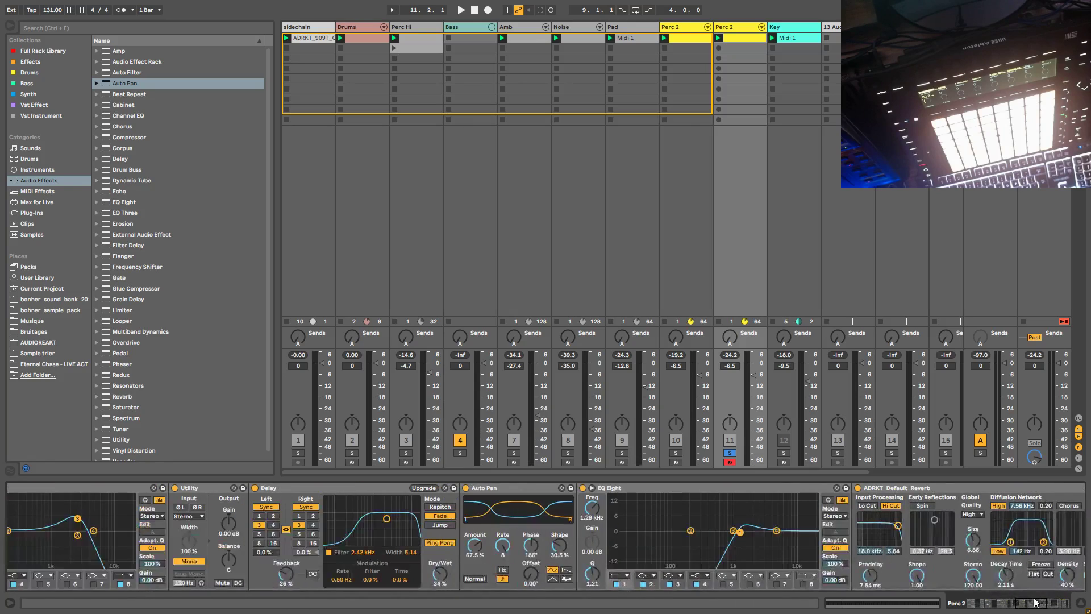
{"action": "left_click", "coordinate": [525, 494]}
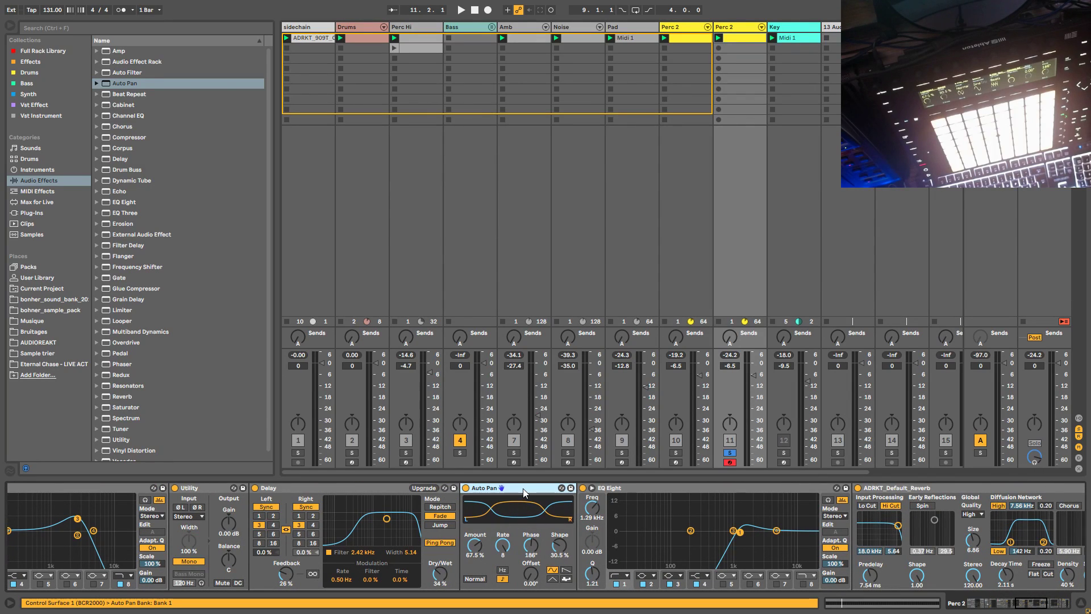
{"action": "key", "text": "Delete"}
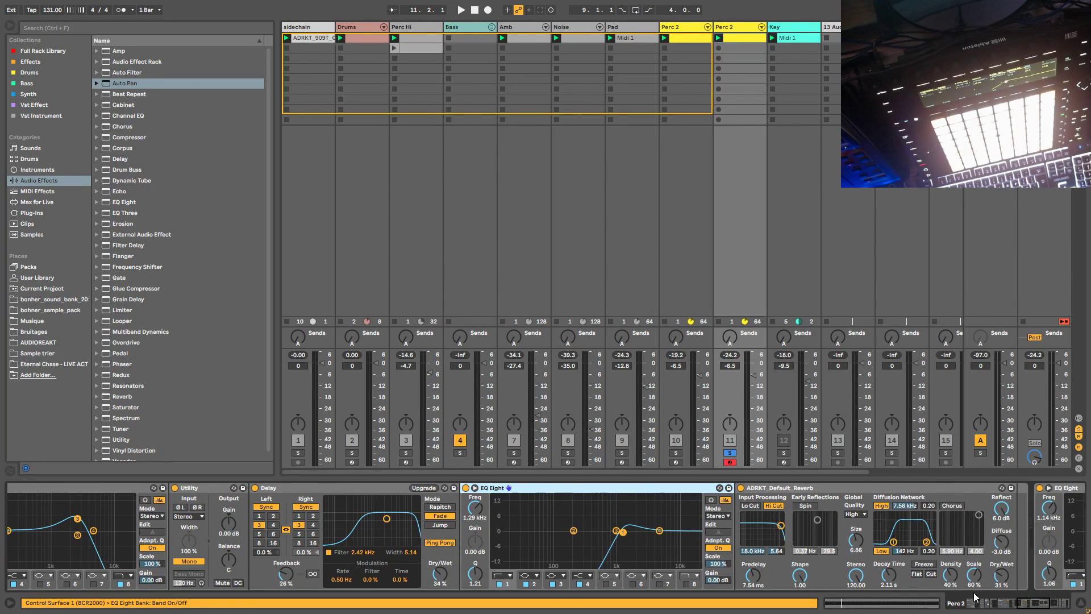
Step: During playback, set the duplicate's AYNIL_IndustrialSynthFX PITCH to 6.85 kHz, AYNIL_PercLoop FILTER to 6.55 kHz and track volume to -1.0 dB
{"action": "left_click_drag", "start_coordinate": [1034, 606], "coordinate": [977, 609]}
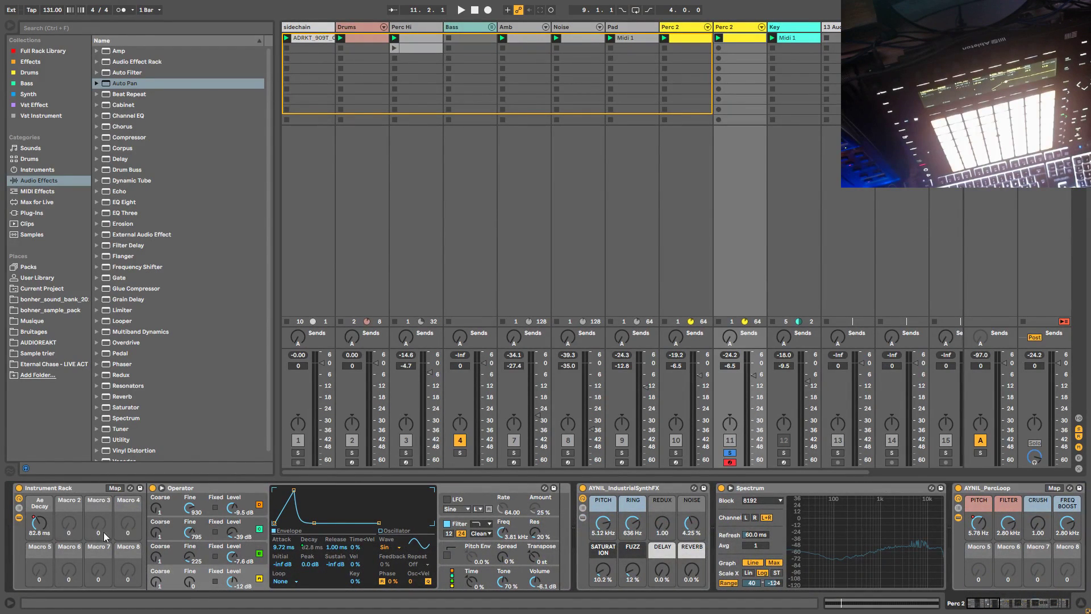
{"action": "key", "text": "space"}
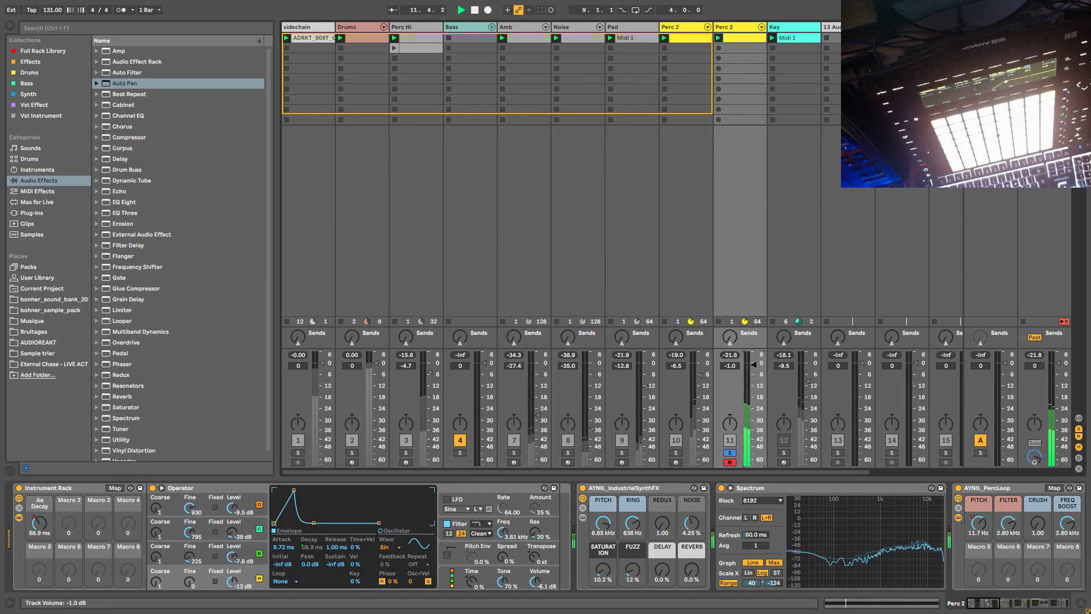
{"action": "left_click", "coordinate": [1019, 597]}
{"action": "left_click_drag", "start_coordinate": [1018, 593], "coordinate": [1016, 592]}
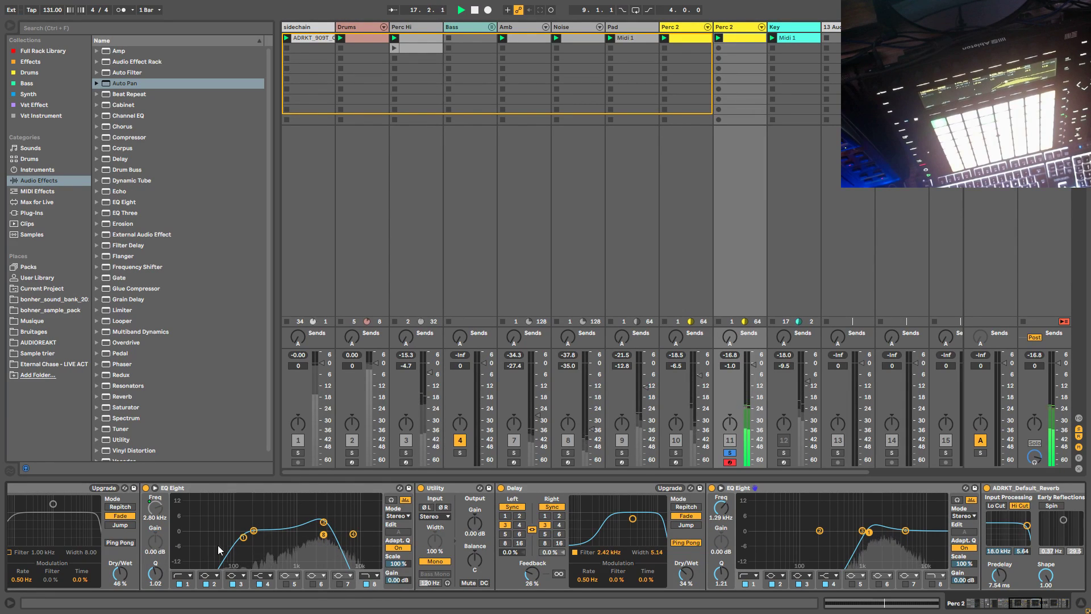
{"action": "scroll", "coordinate": [247, 556], "scroll_direction": "left", "scroll_amount": 5}
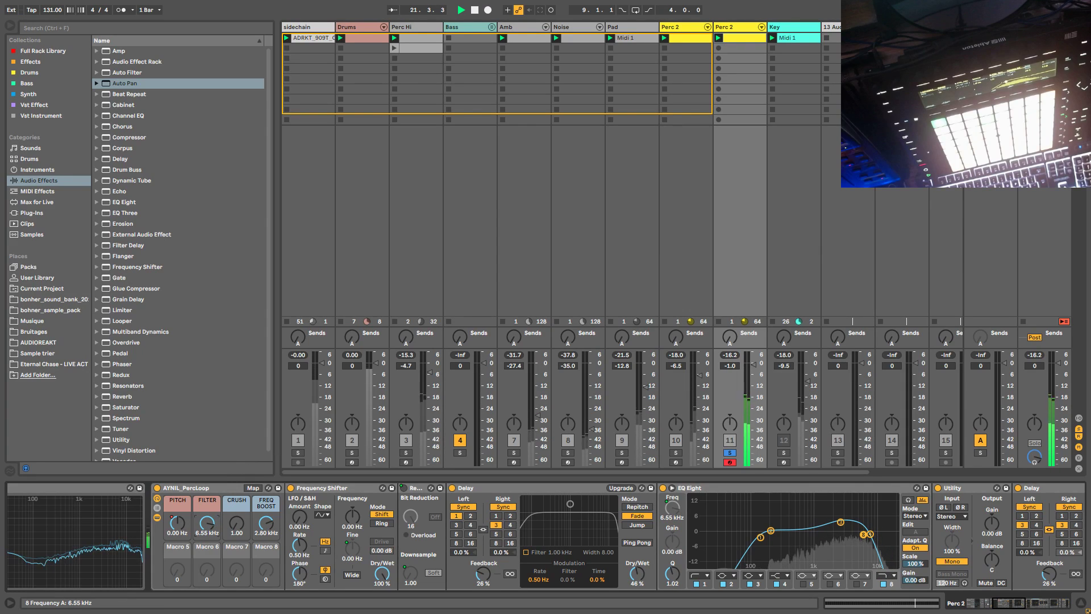
Step: Solo the original Perc 2, set its AYNIL_PercLoop FILTER to 4.55 kHz, and audition it in the full mix with the duplicate muted
{"action": "key", "text": "space"}
{"action": "left_click", "coordinate": [675, 453]}
{"action": "key", "text": "space"}
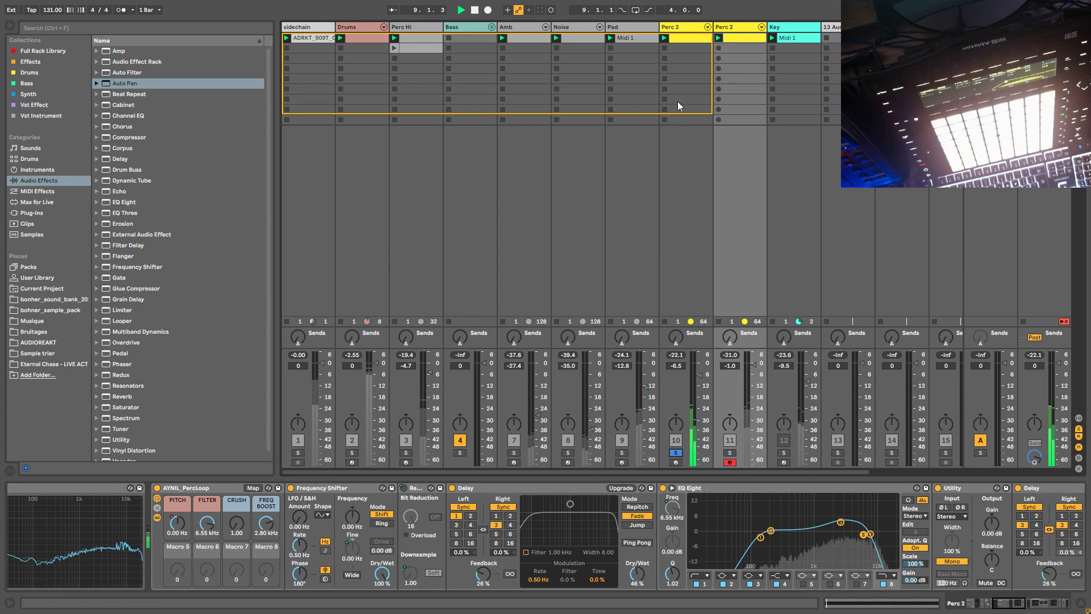
{"action": "left_click", "coordinate": [677, 36]}
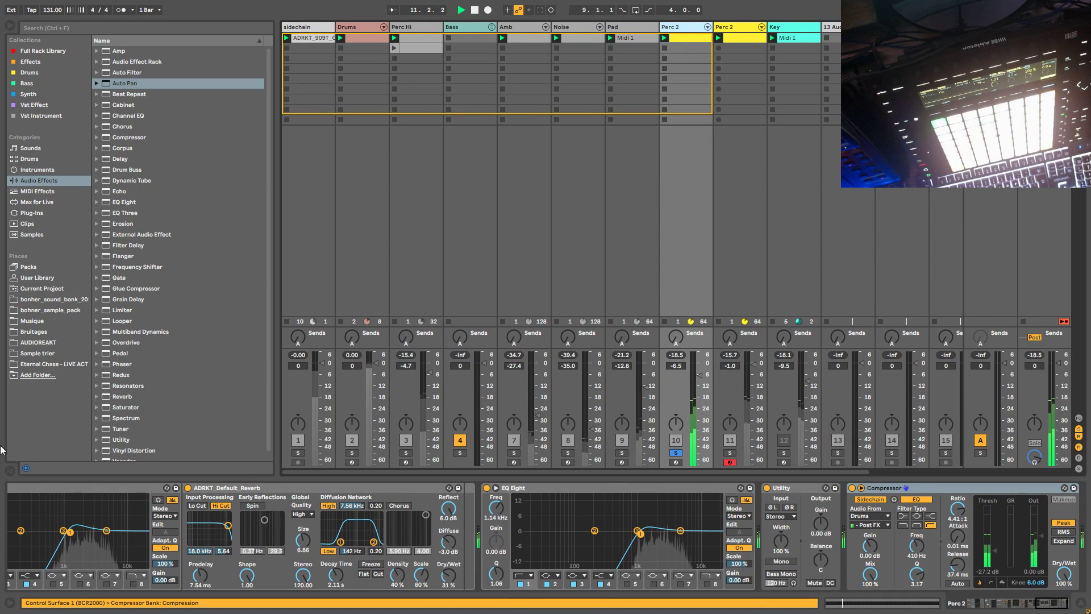
{"action": "left_click_drag", "start_coordinate": [1058, 602], "coordinate": [1012, 607]}
{"action": "left_click_drag", "start_coordinate": [163, 531], "coordinate": [163, 540]}
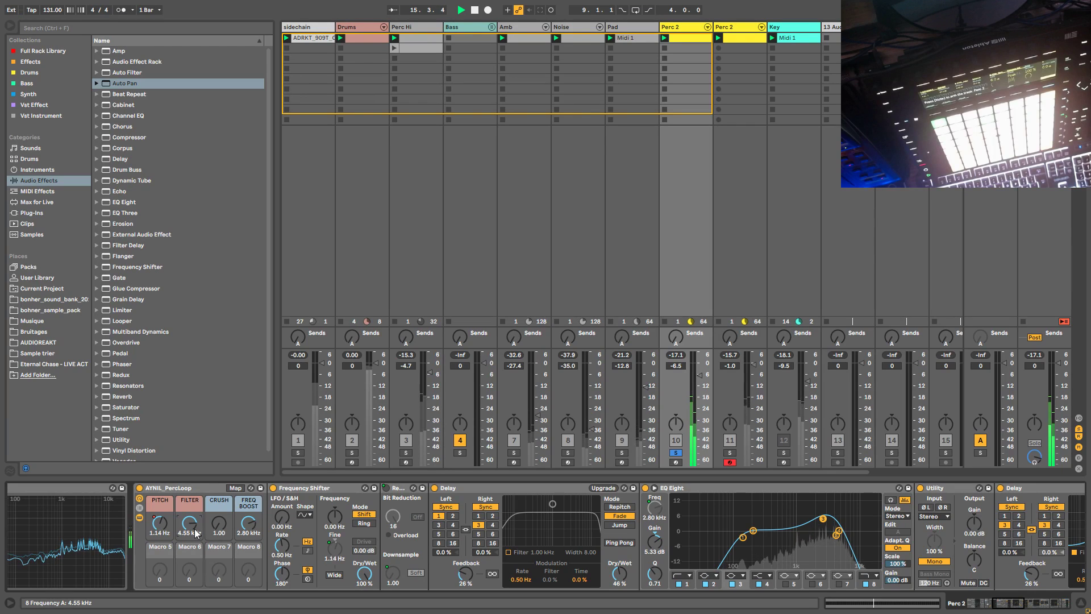
{"action": "left_click", "coordinate": [679, 452]}
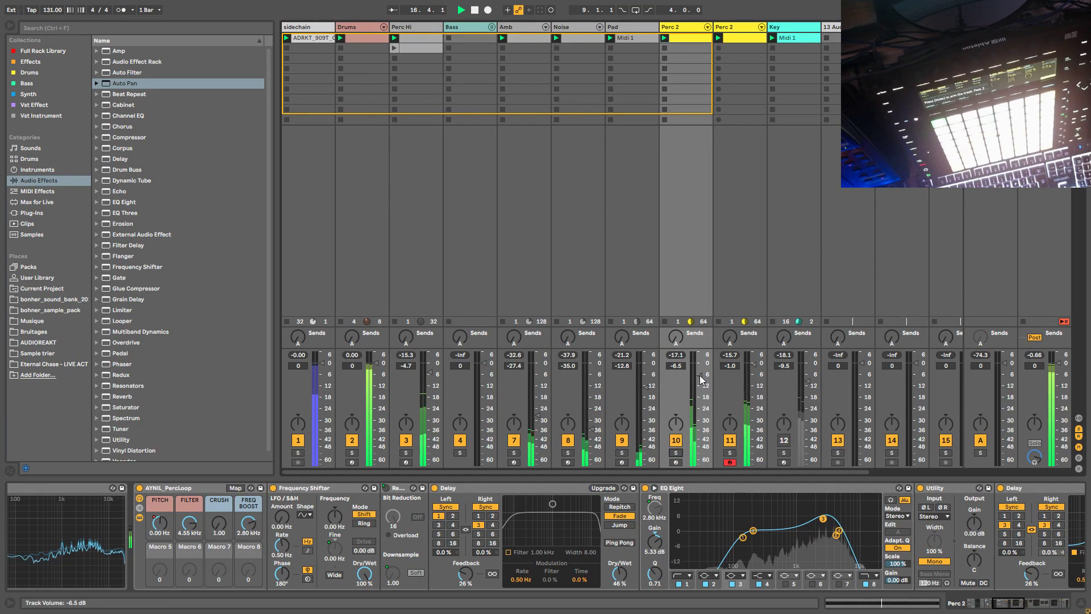
{"action": "left_click", "coordinate": [731, 441]}
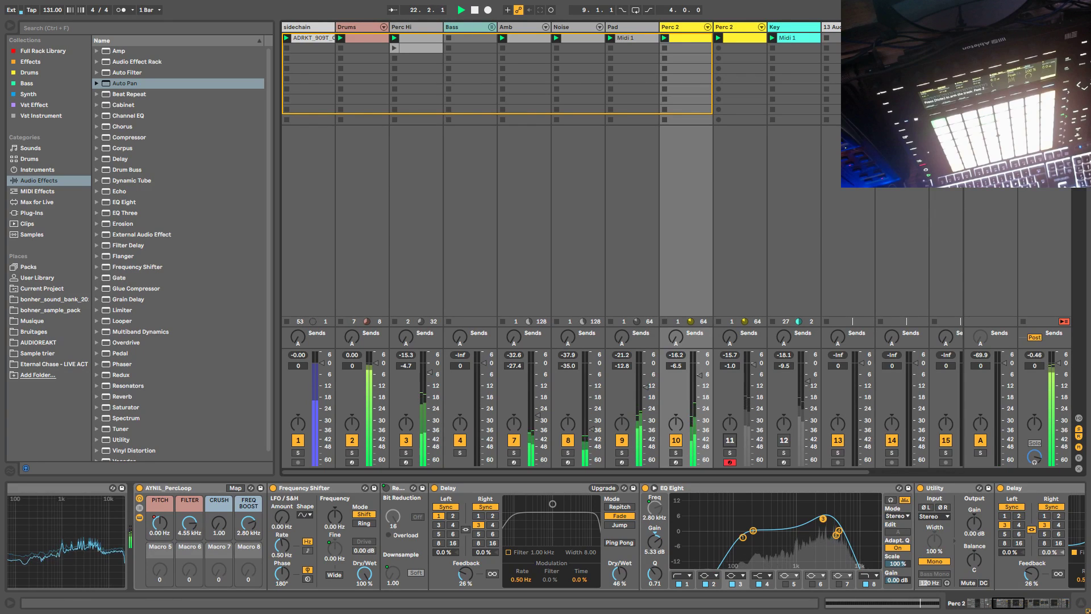
Step: Solo the duplicate Perc 2 and set the low-cut band of its last EQ Eight to 843 Hz with a Q of 0.82
{"action": "left_click", "coordinate": [729, 453]}
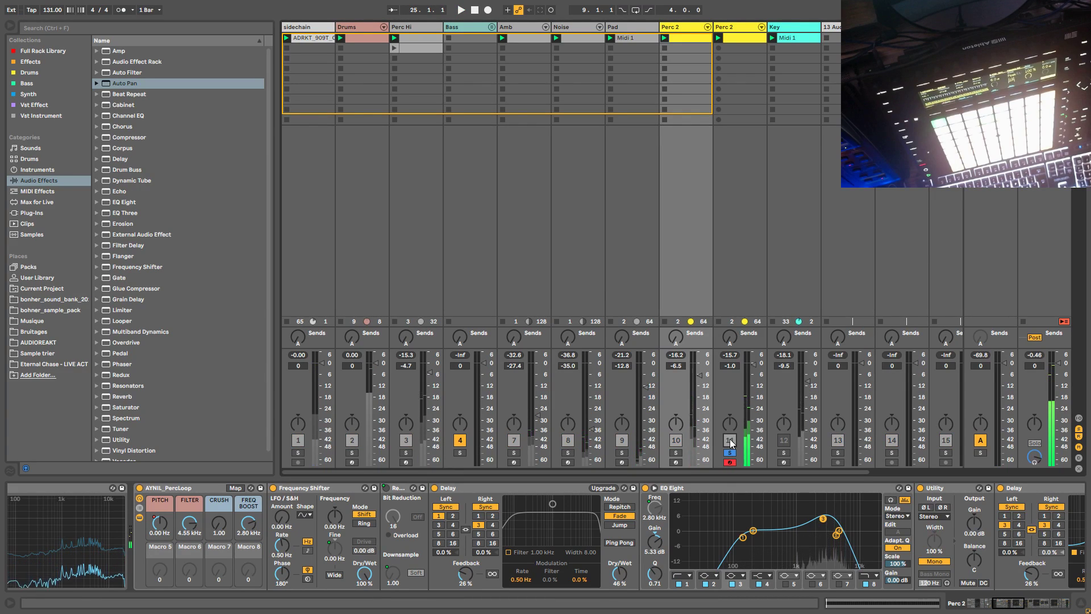
{"action": "left_click", "coordinate": [739, 27]}
{"action": "key", "text": "space"}
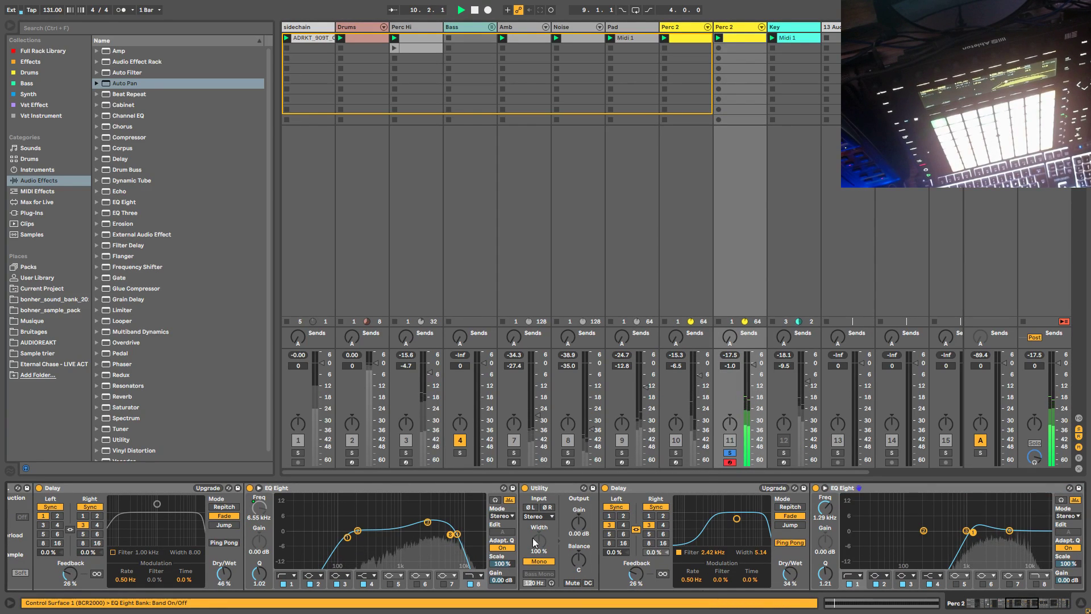
{"action": "left_click_drag", "start_coordinate": [1017, 604], "coordinate": [1053, 604]}
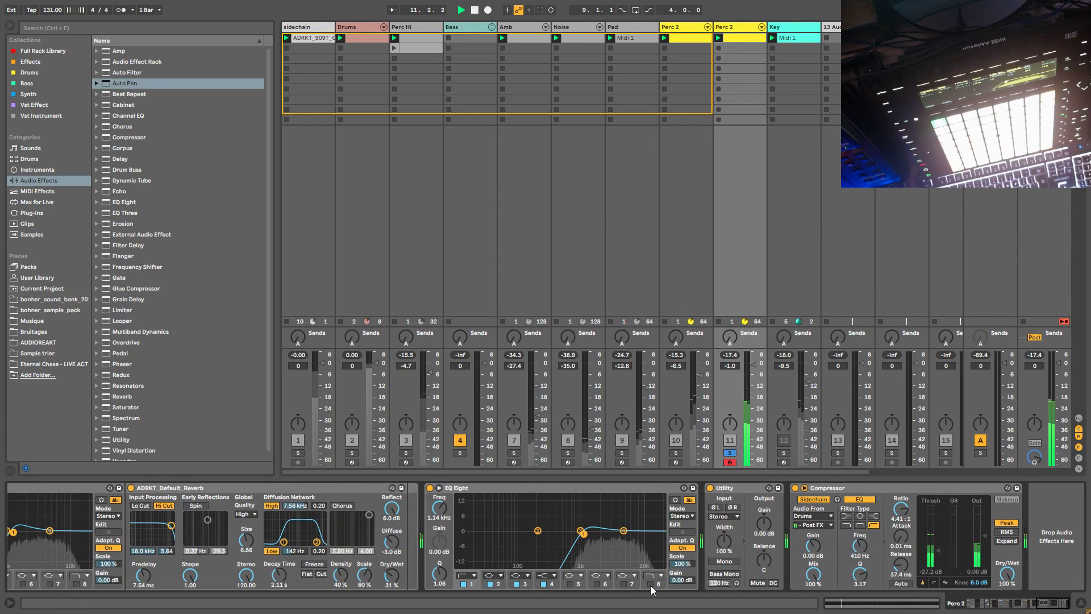
{"action": "mouse_move", "coordinate": [587, 543]}
{"action": "left_mouse_down"}
{"action": "mouse_move", "coordinate": [585, 530]}
{"action": "mouse_move", "coordinate": [576, 536]}
{"action": "left_mouse_up"}
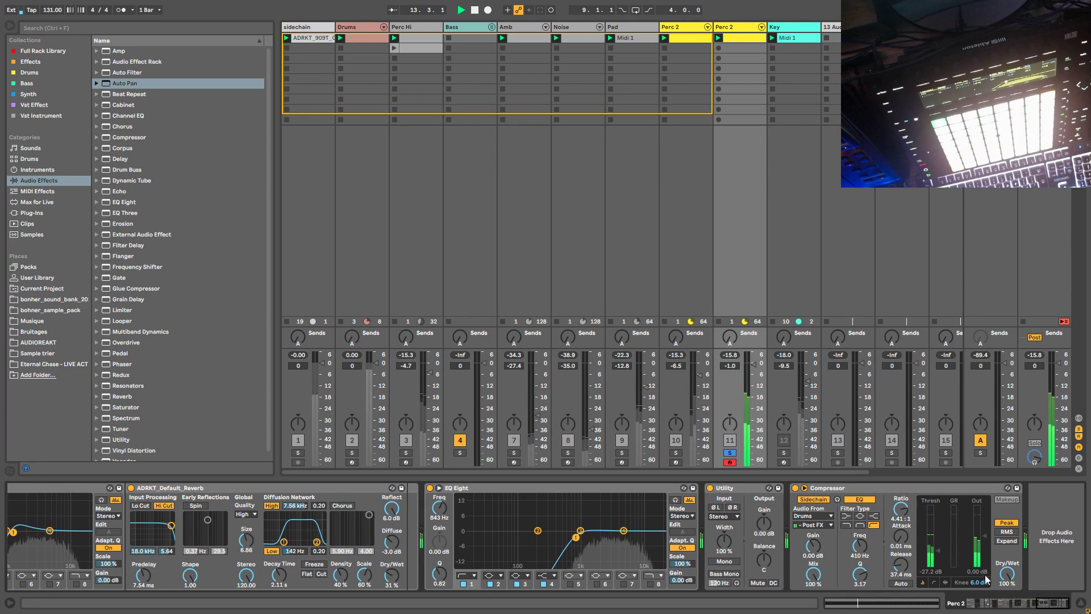
Step: Hide the devices inside the duplicate's AYNIL_PercLoop rack and Instrument Rack
{"action": "left_click_drag", "start_coordinate": [1057, 604], "coordinate": [1008, 603]}
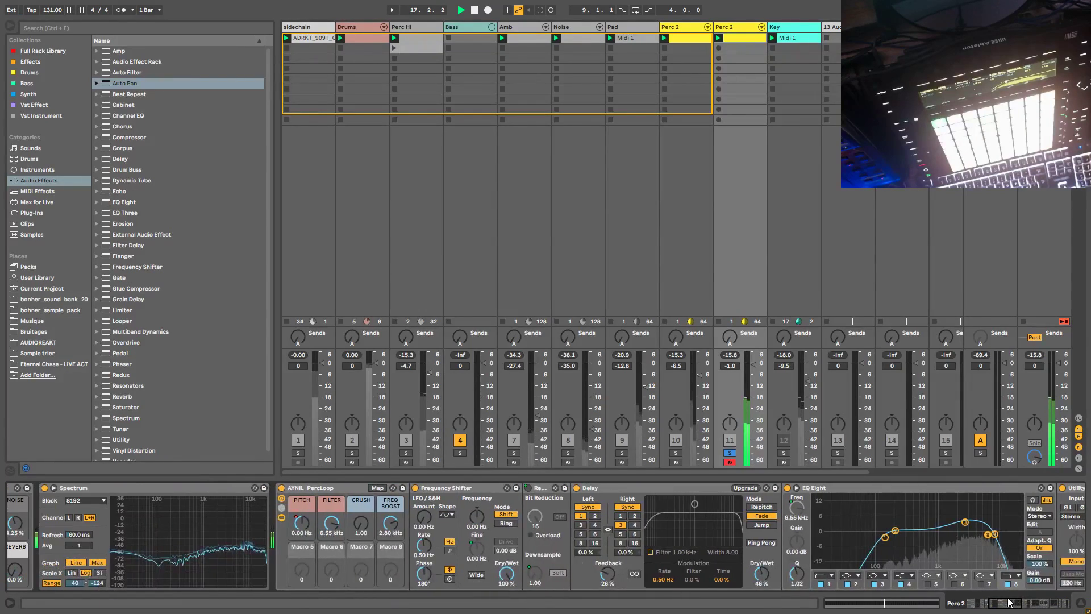
{"action": "left_click", "coordinate": [281, 518]}
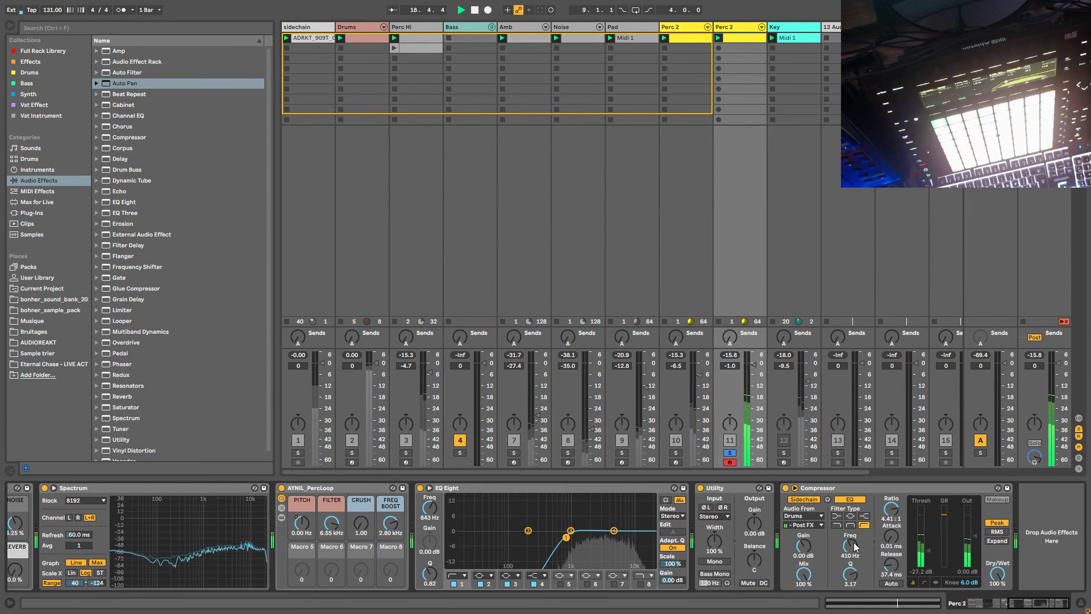
{"action": "left_click_drag", "start_coordinate": [1017, 603], "coordinate": [1002, 610]}
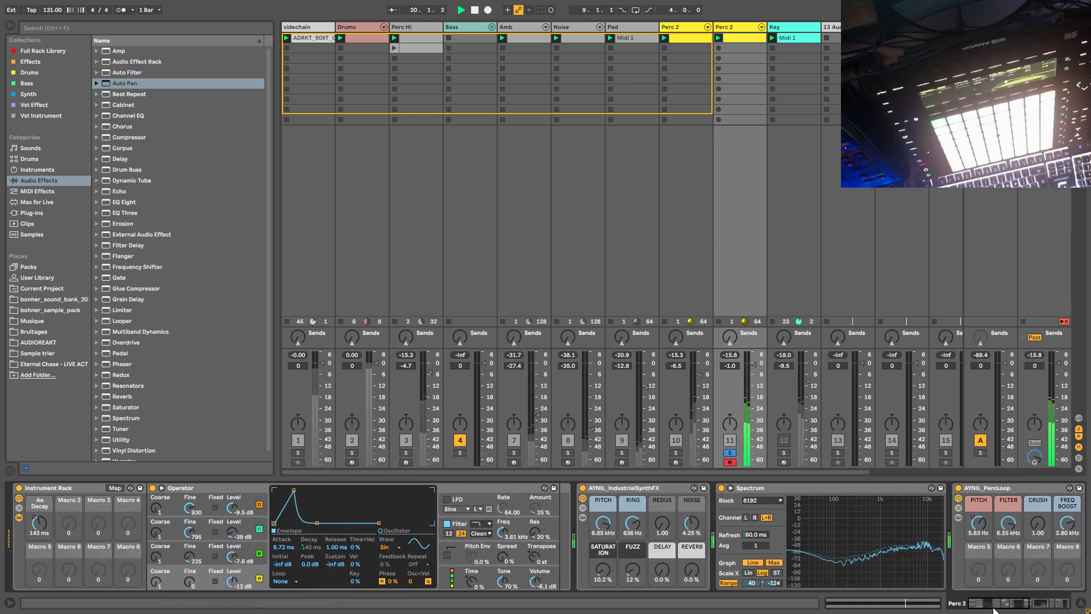
{"action": "left_click", "coordinate": [19, 519]}
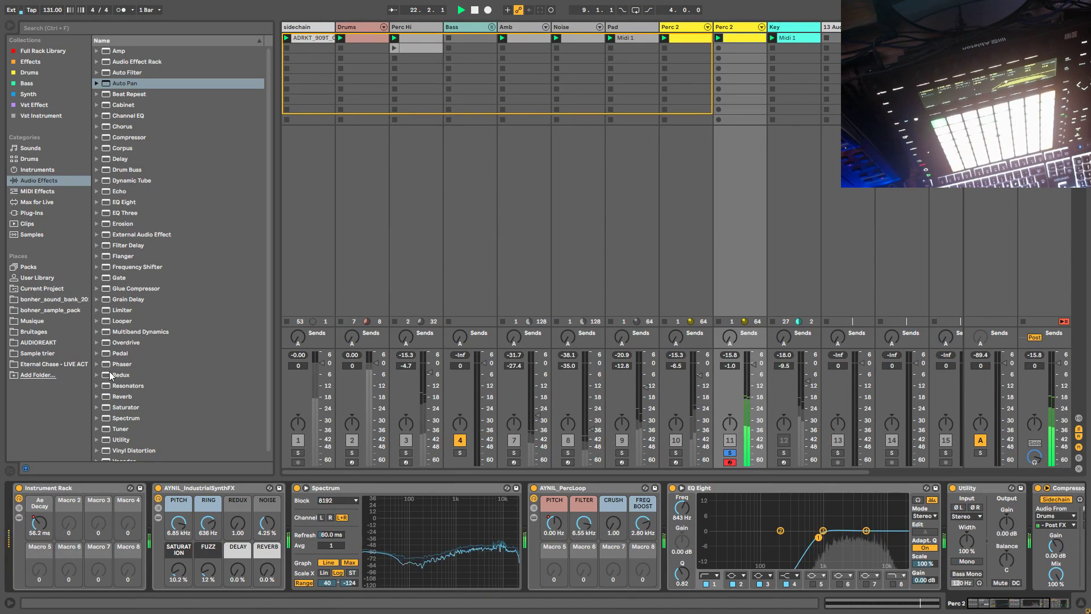
Step: Insert a Saturator after AYNIL_PercLoop with Hard Curve, 4.50 dB Drive and 25.4 % Dry/Wet, and lower the track volume to -3.2 dB
{"action": "mouse_move", "coordinate": [125, 407]}
{"action": "left_mouse_down"}
{"action": "mouse_move", "coordinate": [828, 532]}
{"action": "mouse_move", "coordinate": [704, 536]}
{"action": "left_mouse_up"}
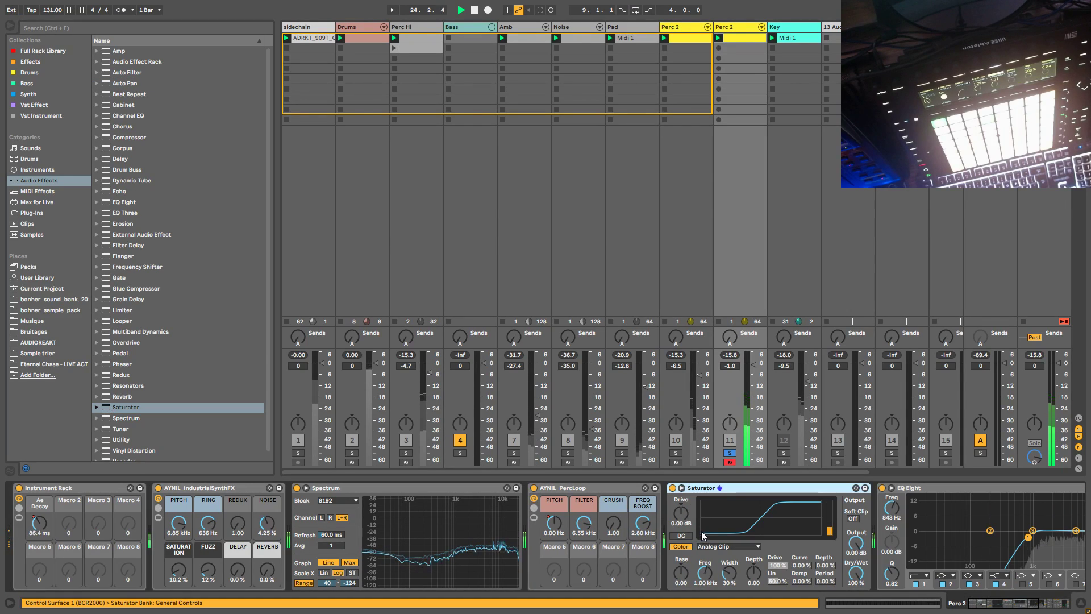
{"action": "left_click", "coordinate": [727, 546]}
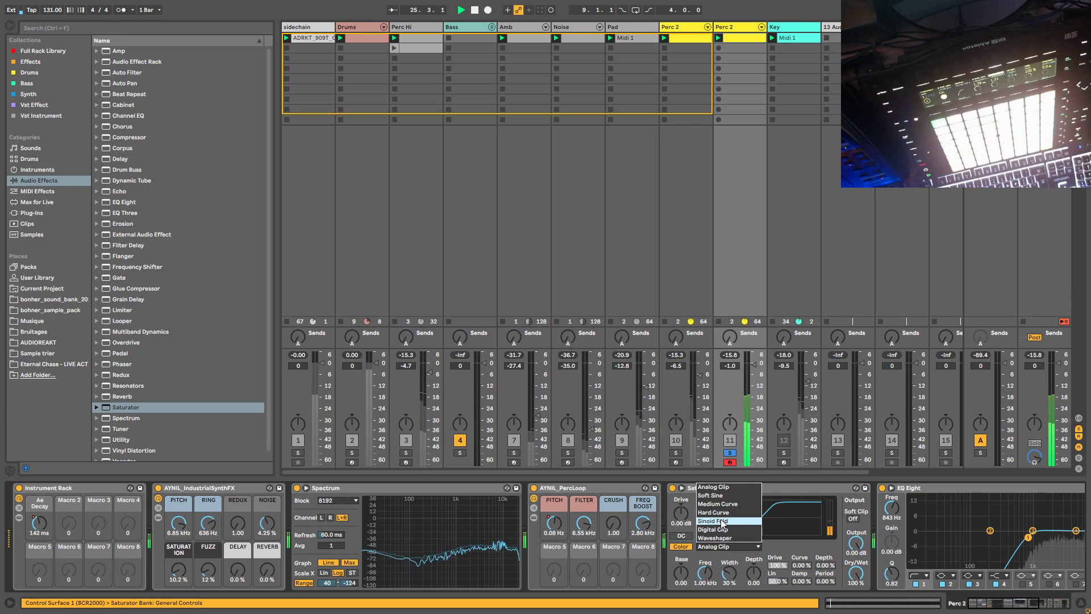
{"action": "left_click", "coordinate": [717, 512]}
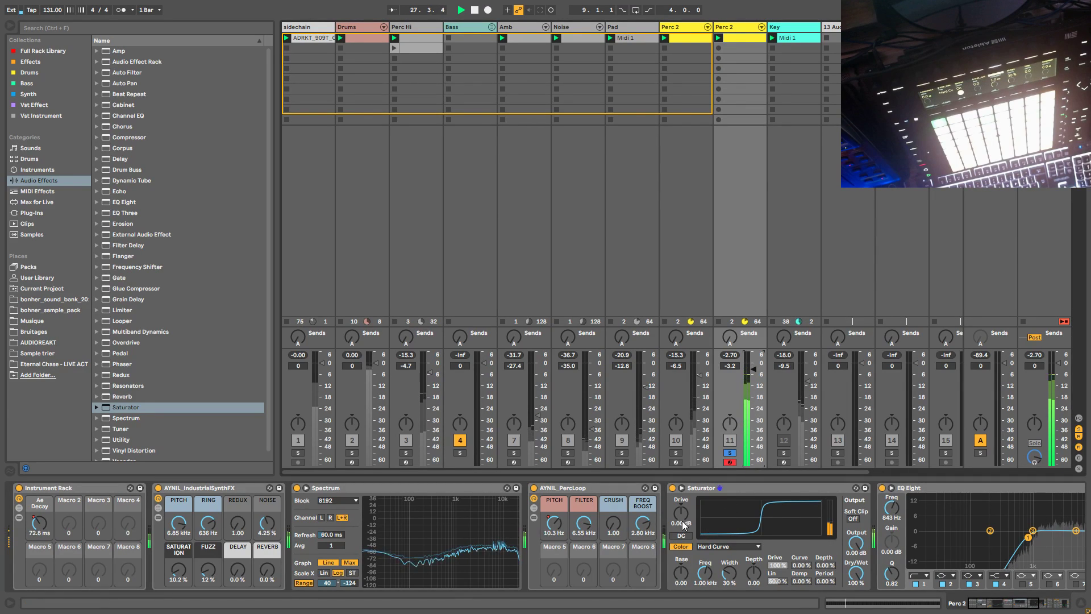
{"action": "left_click_drag", "start_coordinate": [684, 524], "coordinate": [683, 512]}
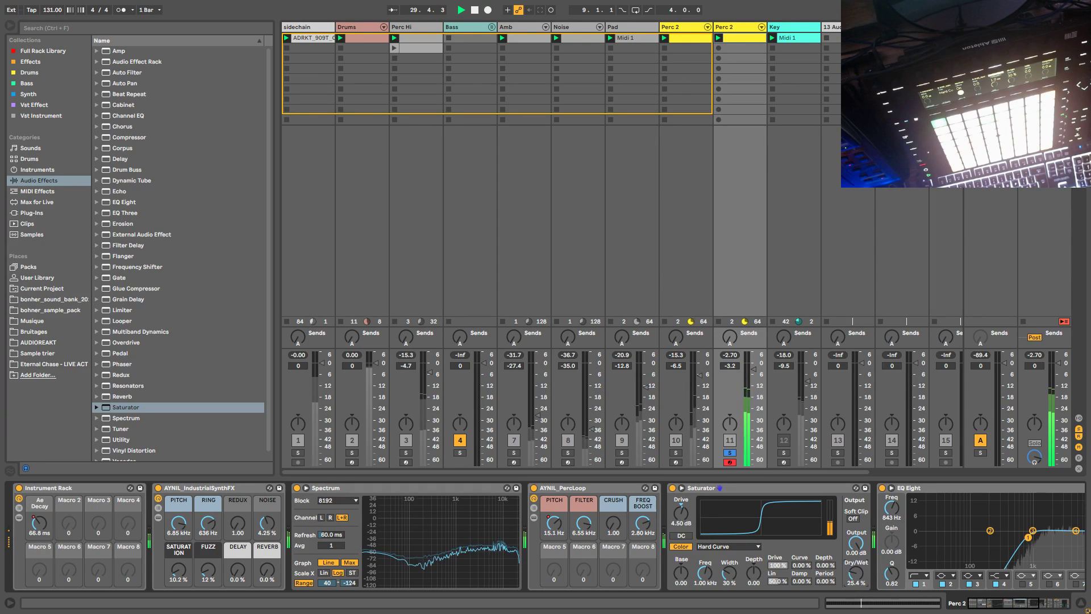
Step: Duplicate the duplicate track's Compressor, source the copy's sidechain input from the sidechain track, and set its threshold to -30.0 dB
{"action": "left_click_drag", "start_coordinate": [989, 605], "coordinate": [1015, 605]}
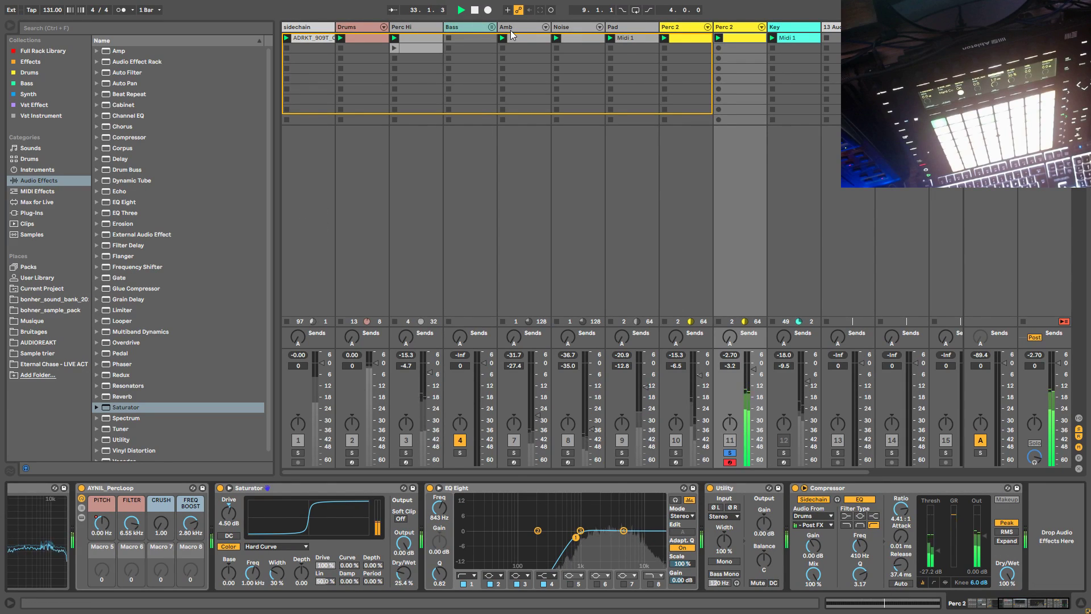
{"action": "right_click", "coordinate": [874, 488]}
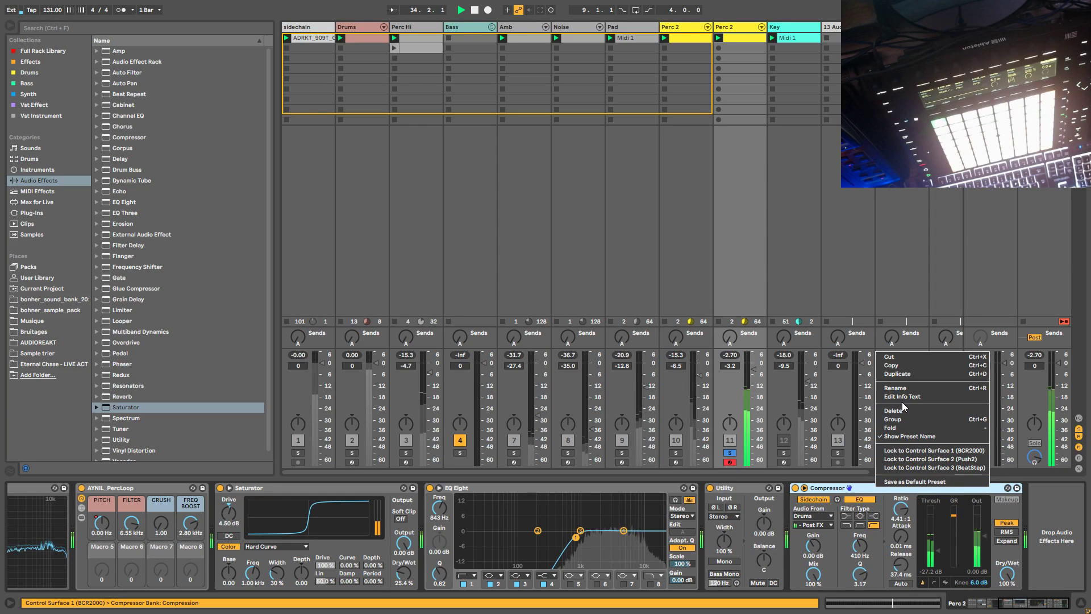
{"action": "key", "text": "Escape"}
{"action": "key", "text": "ctrl+d"}
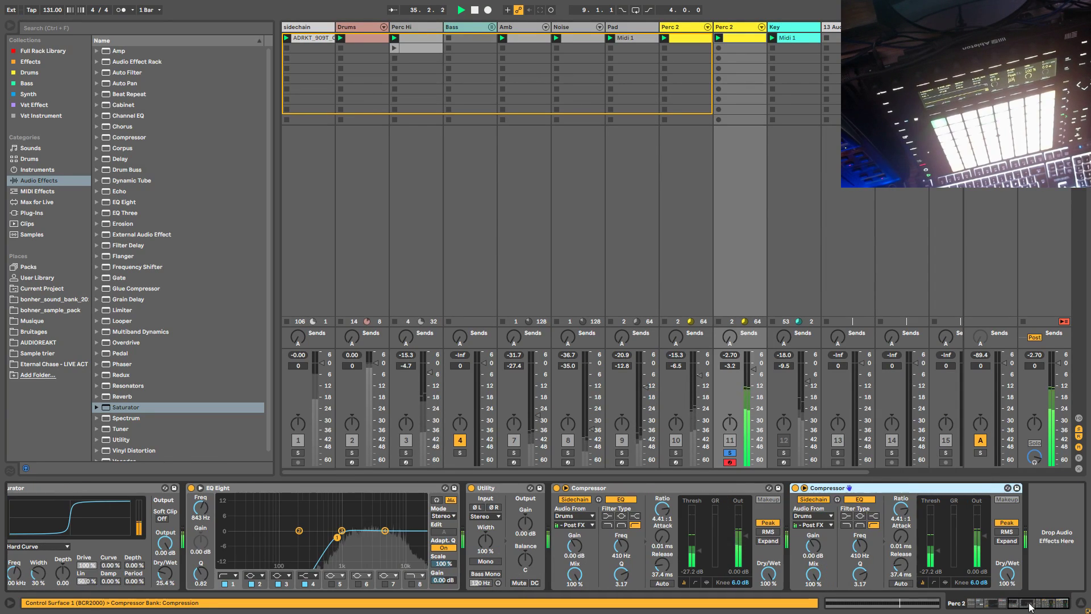
{"action": "left_click", "coordinate": [816, 515]}
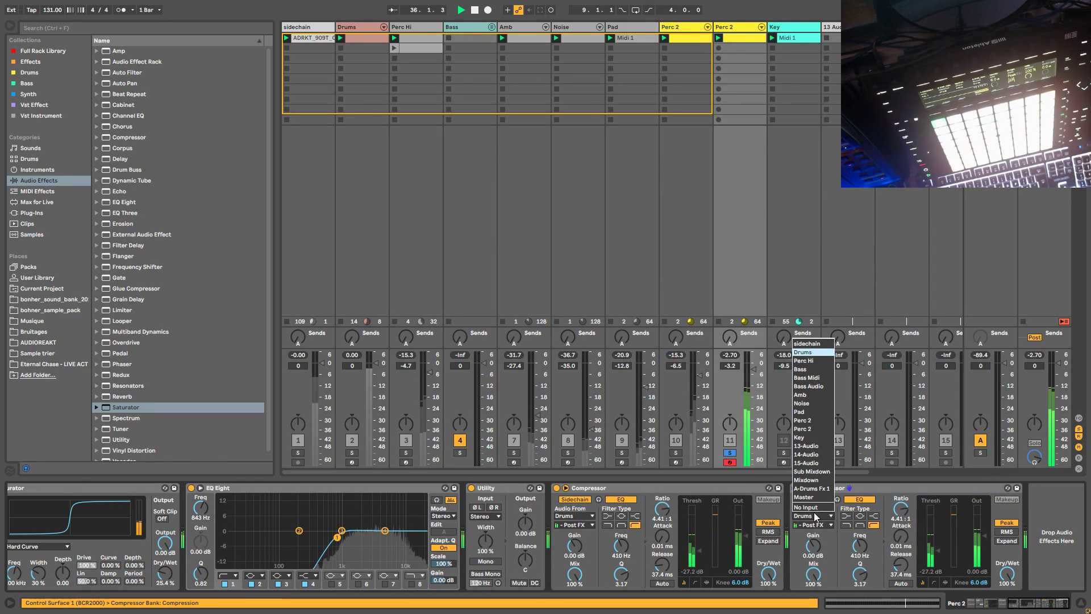
{"action": "left_click", "coordinate": [814, 343]}
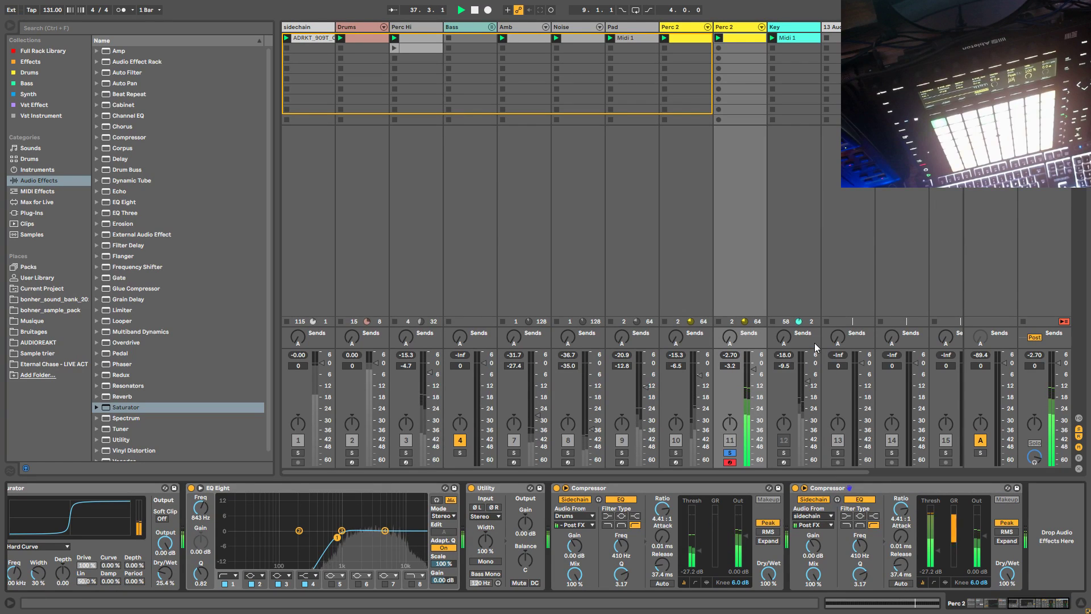
{"action": "left_click_drag", "start_coordinate": [938, 556], "coordinate": [938, 563]}
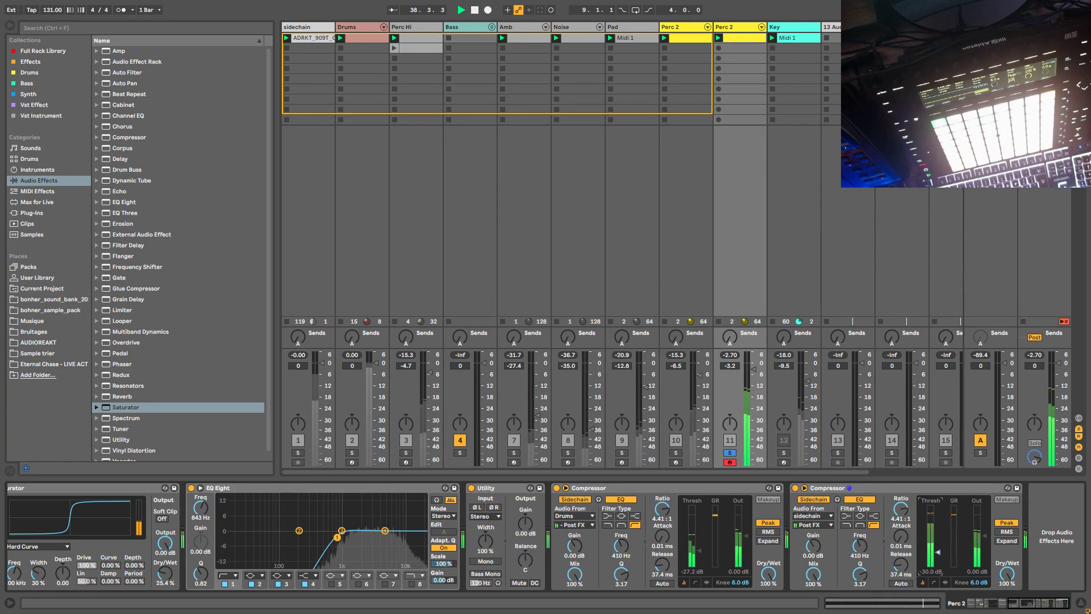
Step: Compare the duplicate Perc 2's sound with each of its two Compressors briefly bypassed, leaving both switched on
{"action": "left_click", "coordinate": [556, 489]}
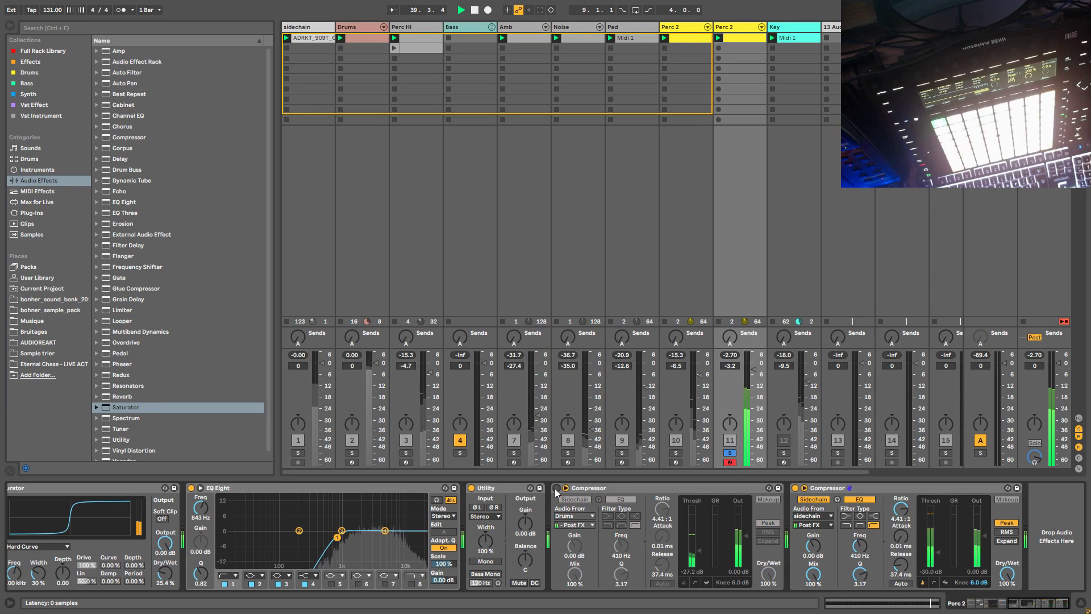
{"action": "left_click", "coordinate": [556, 489]}
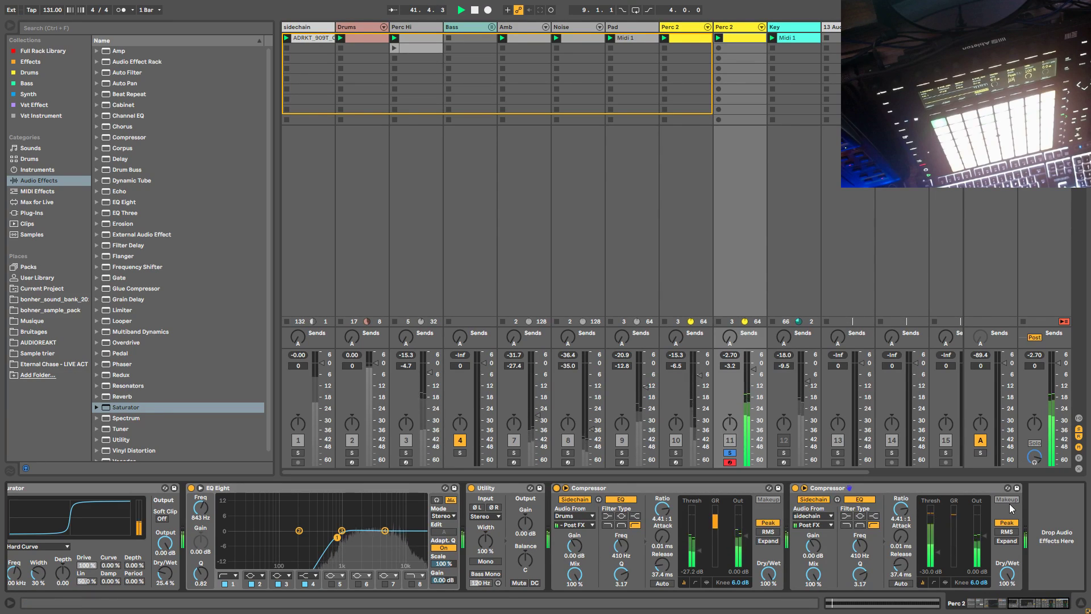
{"action": "left_click", "coordinate": [795, 488]}
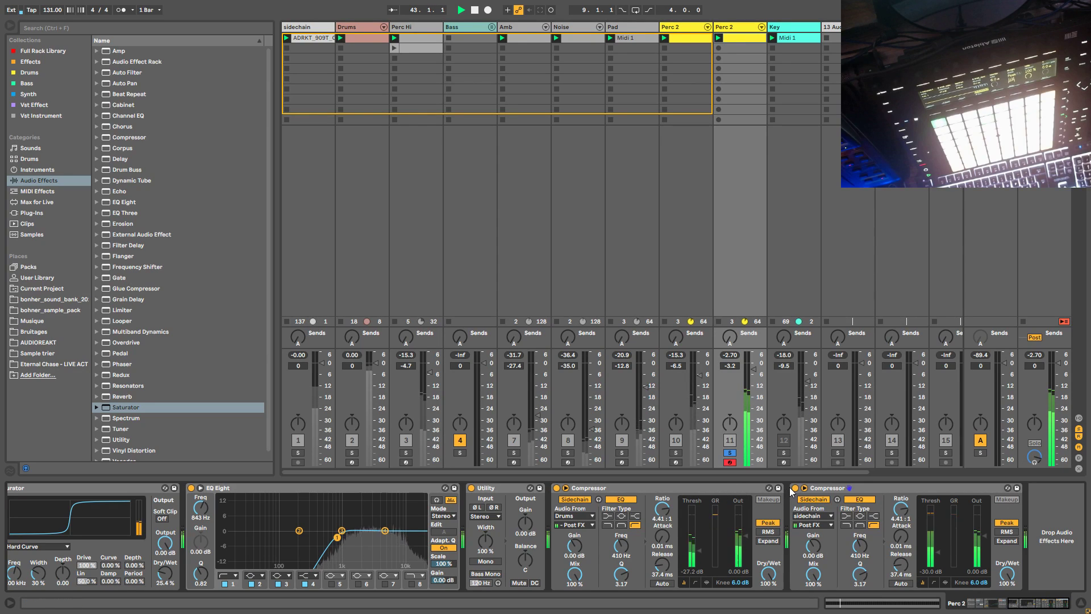
{"action": "left_click", "coordinate": [795, 488]}
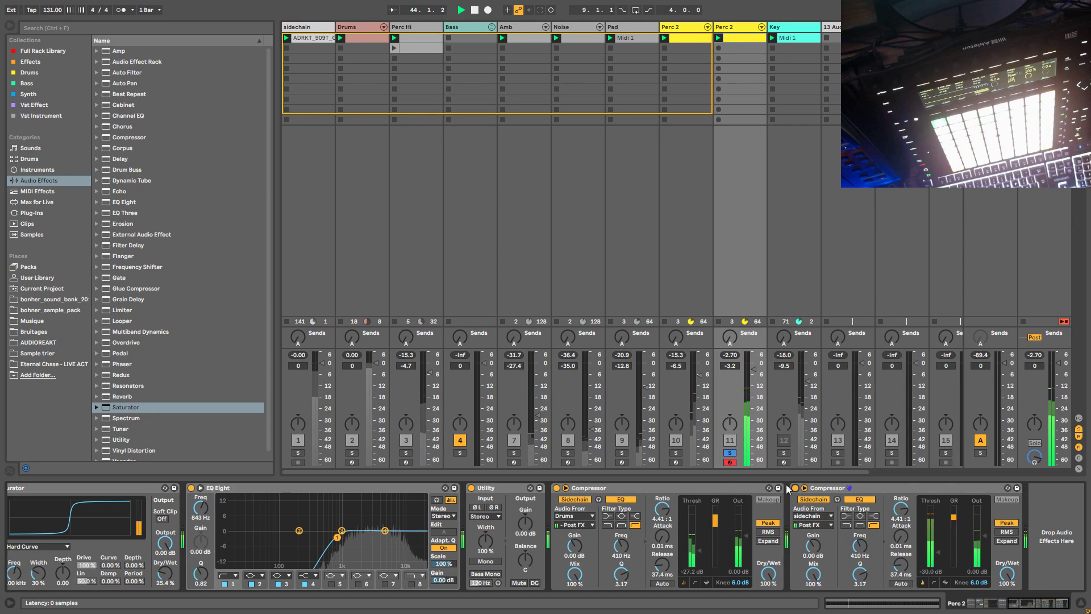
Step: Lower the duplicate Perc 2 to -6.0 dB in the full mix and bypass its Drums-sidechained Compressor, leaving the track soloed
{"action": "left_click", "coordinate": [730, 453]}
{"action": "left_click_drag", "start_coordinate": [753, 369], "coordinate": [753, 374]}
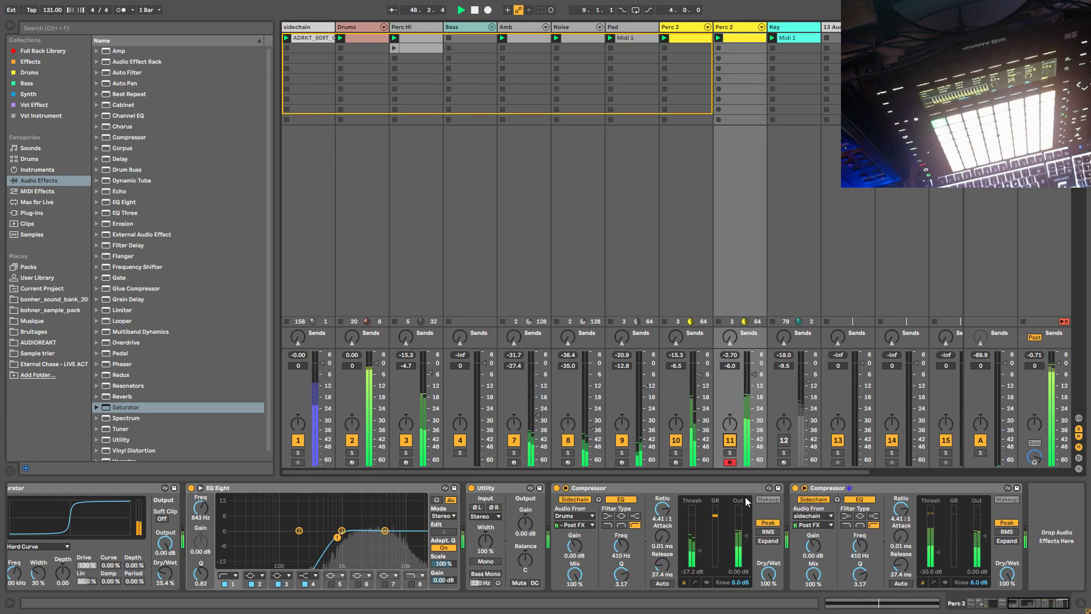
{"action": "left_click", "coordinate": [556, 488]}
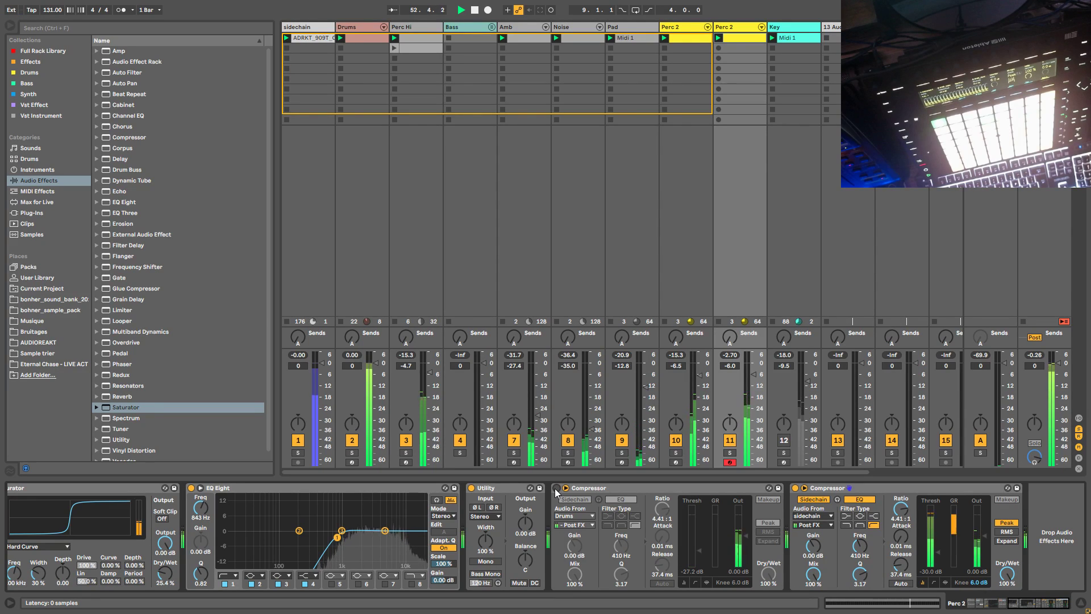
{"action": "left_click", "coordinate": [729, 453]}
Step: Try the AYNIL_Hats Shuffle rack after the duplicate's EQ Eight with DELAY 4 at 19 %, and remove the rack
{"action": "left_click_drag", "start_coordinate": [1036, 605], "coordinate": [1013, 608]}
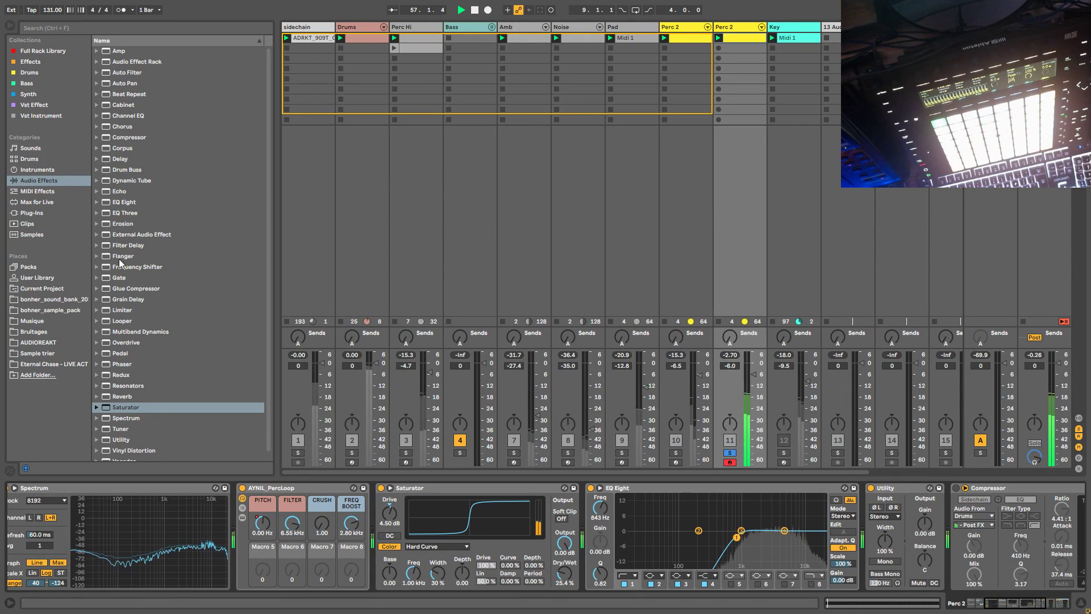
{"action": "left_click", "coordinate": [35, 83]}
{"action": "left_click", "coordinate": [39, 76]}
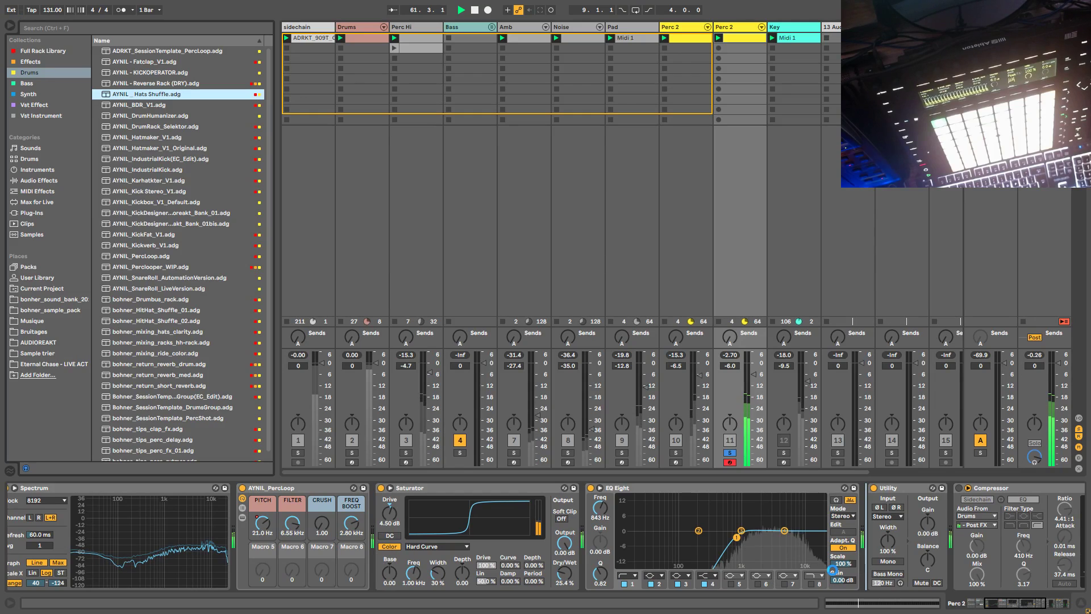
{"action": "key", "text": "Return"}
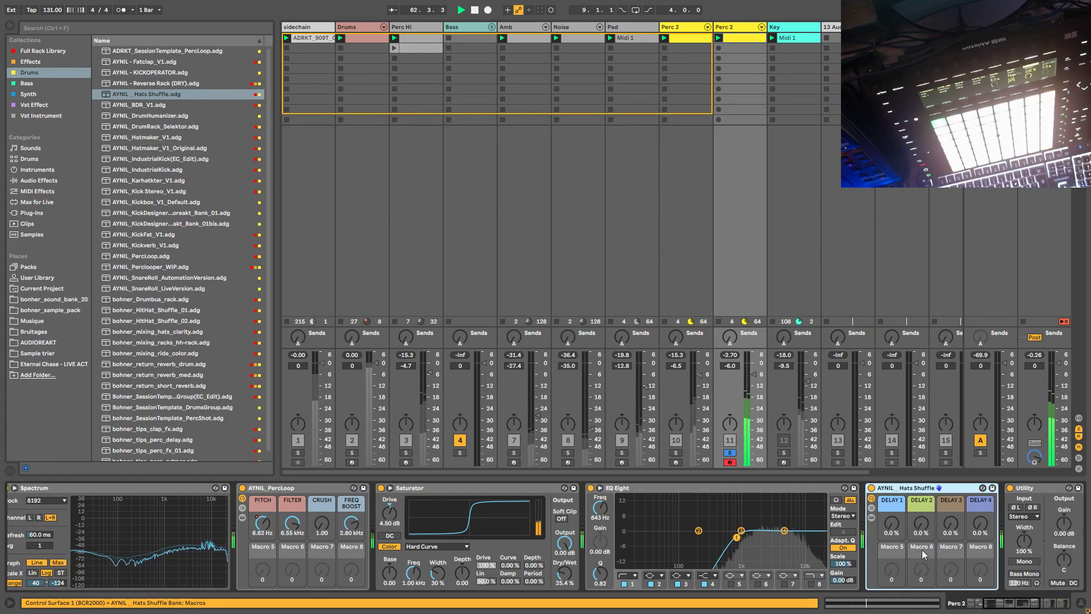
{"action": "left_click_drag", "start_coordinate": [932, 531], "coordinate": [892, 546]}
{"action": "left_click_drag", "start_coordinate": [981, 523], "coordinate": [980, 511]}
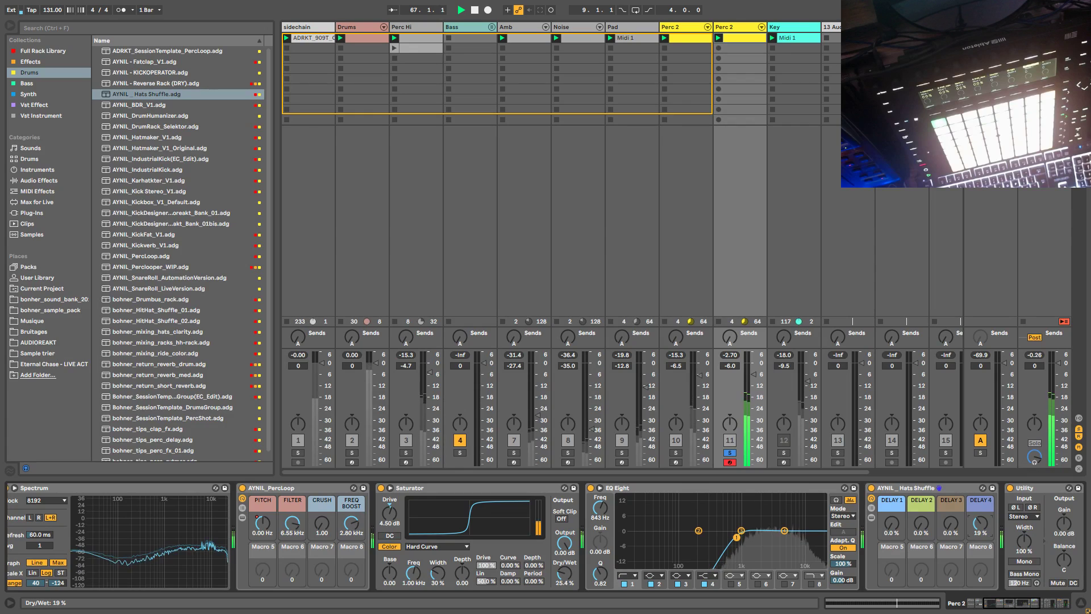
{"action": "left_click", "coordinate": [913, 490]}
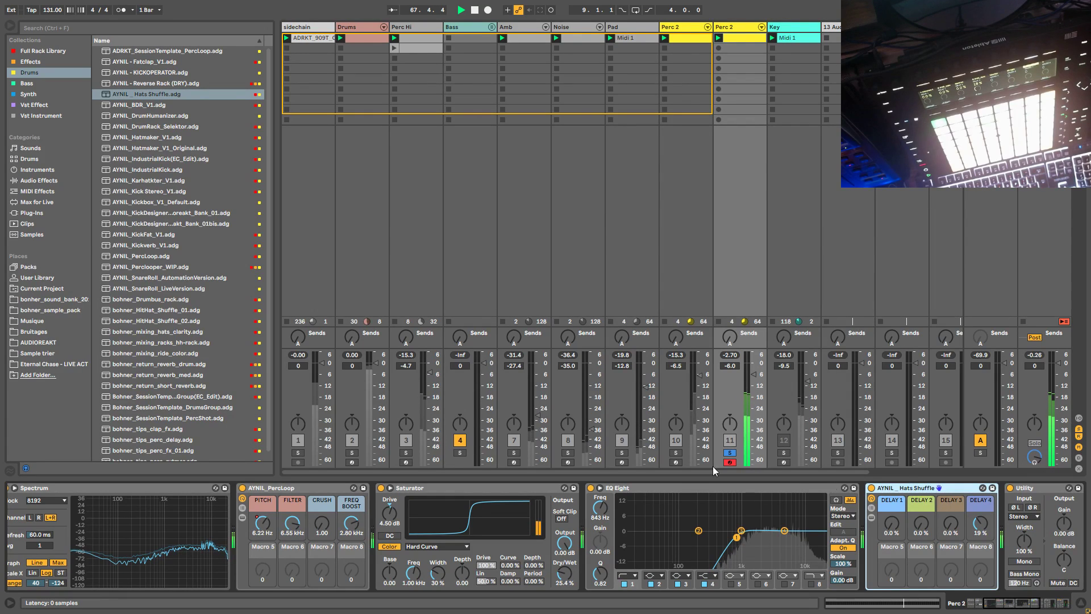
{"action": "key", "text": "Delete"}
Step: Insert an Echo after the duplicate's Utility, with Feedback at 48 % and Dry/Wet at 38 %
{"action": "left_click", "coordinate": [39, 180]}
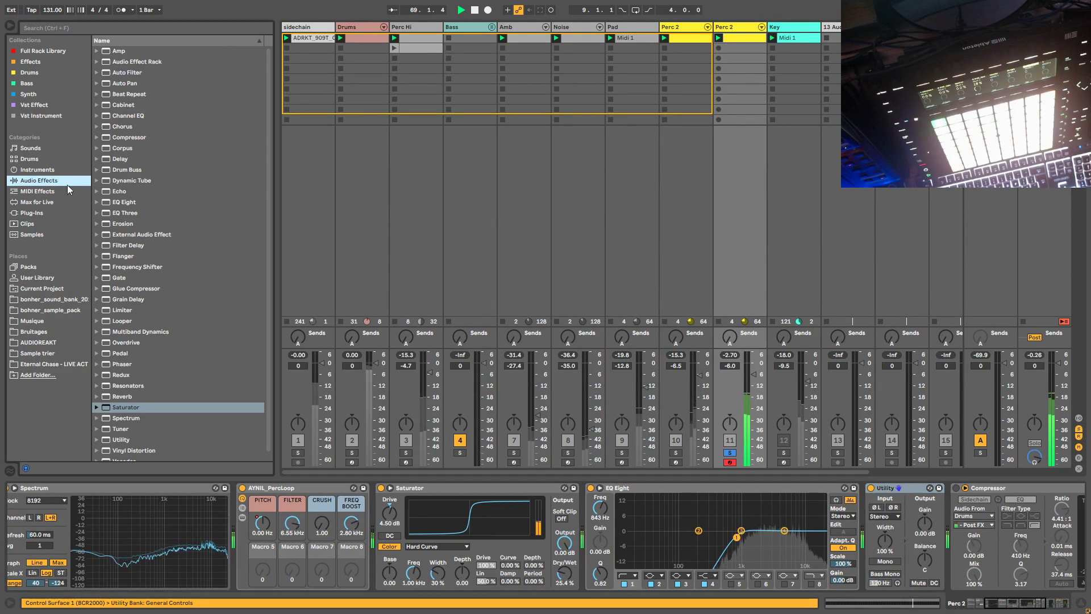
{"action": "mouse_move", "coordinate": [120, 192]}
{"action": "left_mouse_down"}
{"action": "mouse_move", "coordinate": [839, 544]}
{"action": "mouse_move", "coordinate": [1088, 570]}
{"action": "mouse_move", "coordinate": [1087, 557]}
{"action": "mouse_move", "coordinate": [795, 560]}
{"action": "mouse_move", "coordinate": [654, 541]}
{"action": "mouse_move", "coordinate": [676, 543]}
{"action": "left_mouse_up"}
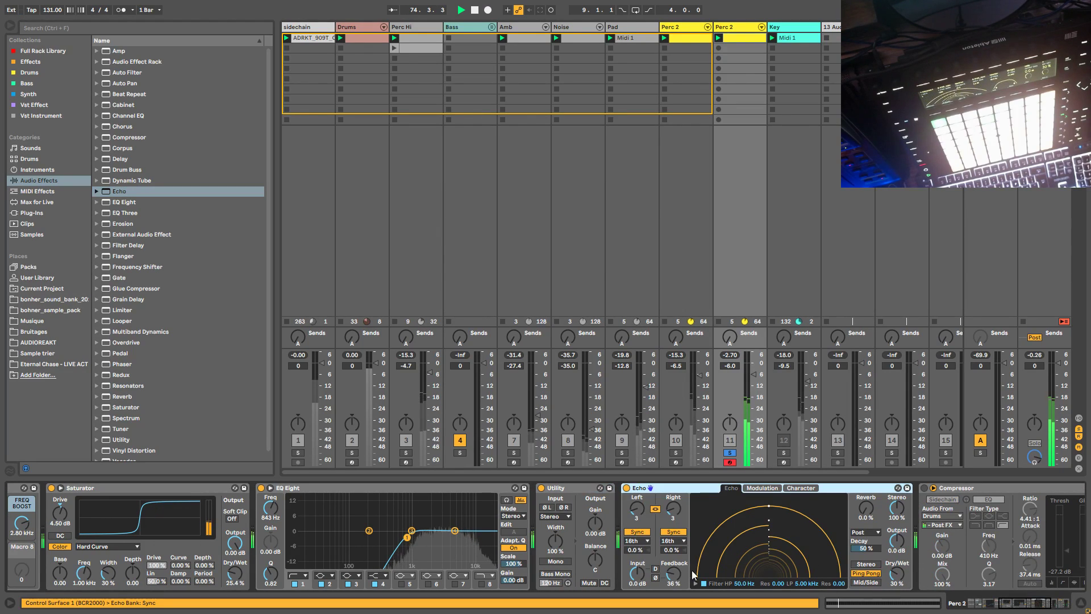
{"action": "left_click_drag", "start_coordinate": [685, 582], "coordinate": [685, 569]}
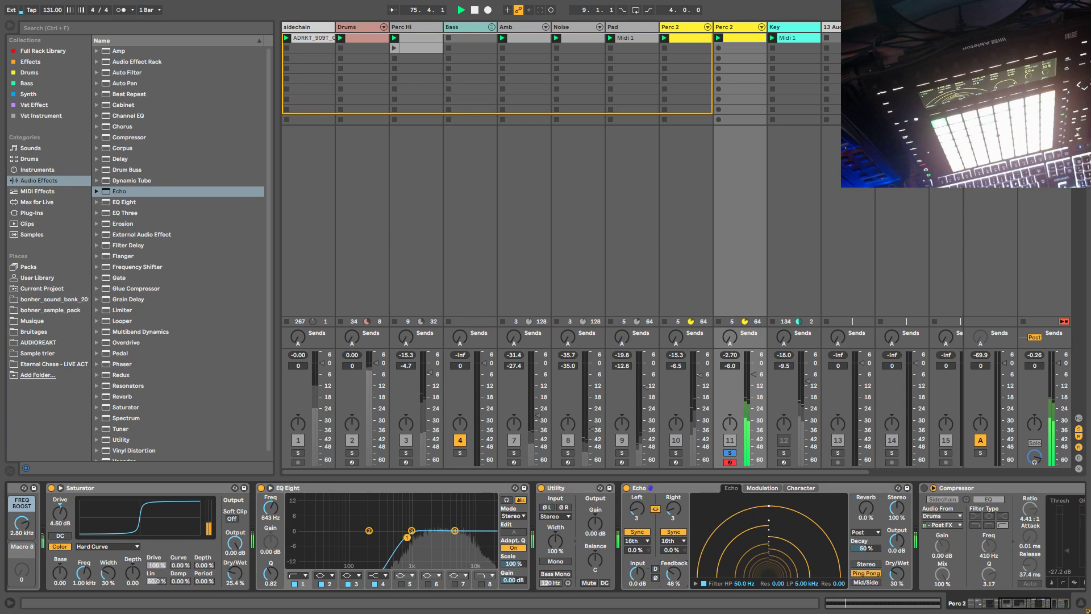
{"action": "left_click_drag", "start_coordinate": [893, 578], "coordinate": [893, 569]}
Step: Switch the Drums-sidechained Compressor back on and move Echo between the two Compressors
{"action": "left_click_drag", "start_coordinate": [1025, 603], "coordinate": [1040, 603]}
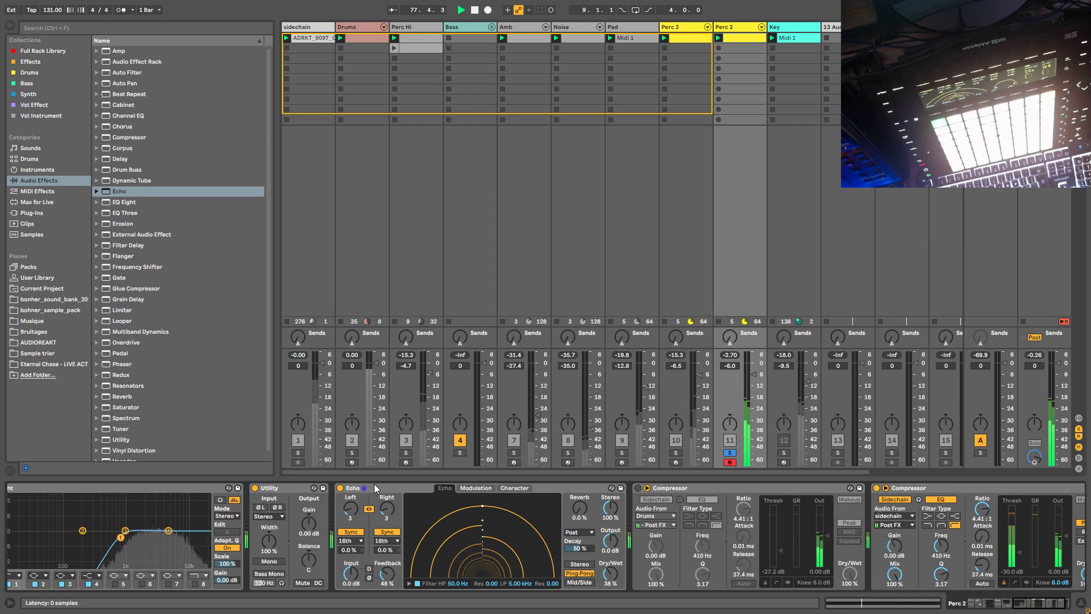
{"action": "left_click", "coordinate": [638, 487]}
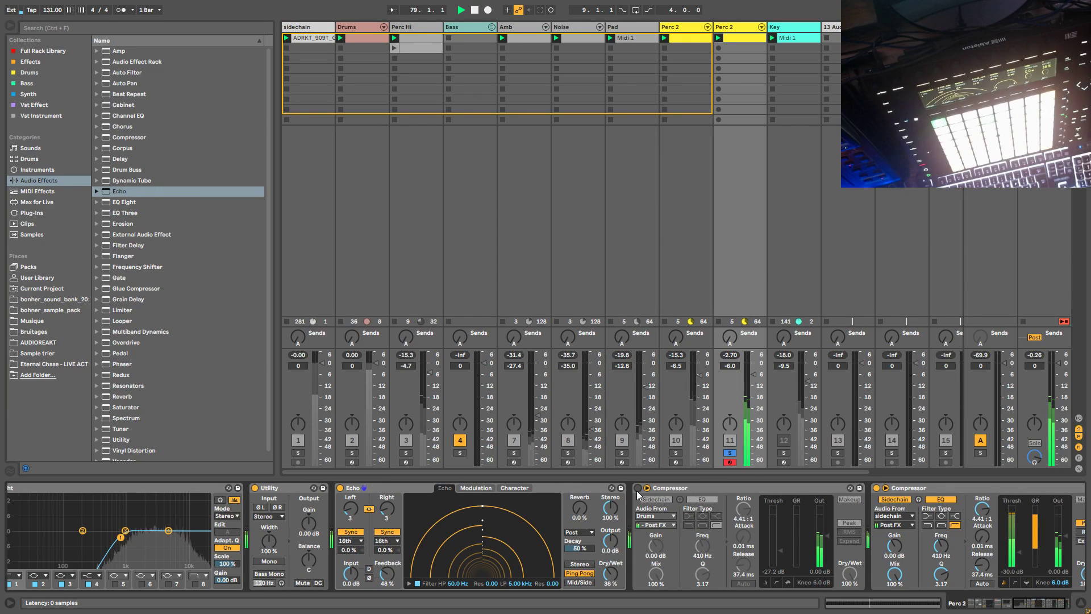
{"action": "left_click_drag", "start_coordinate": [414, 489], "coordinate": [835, 513]}
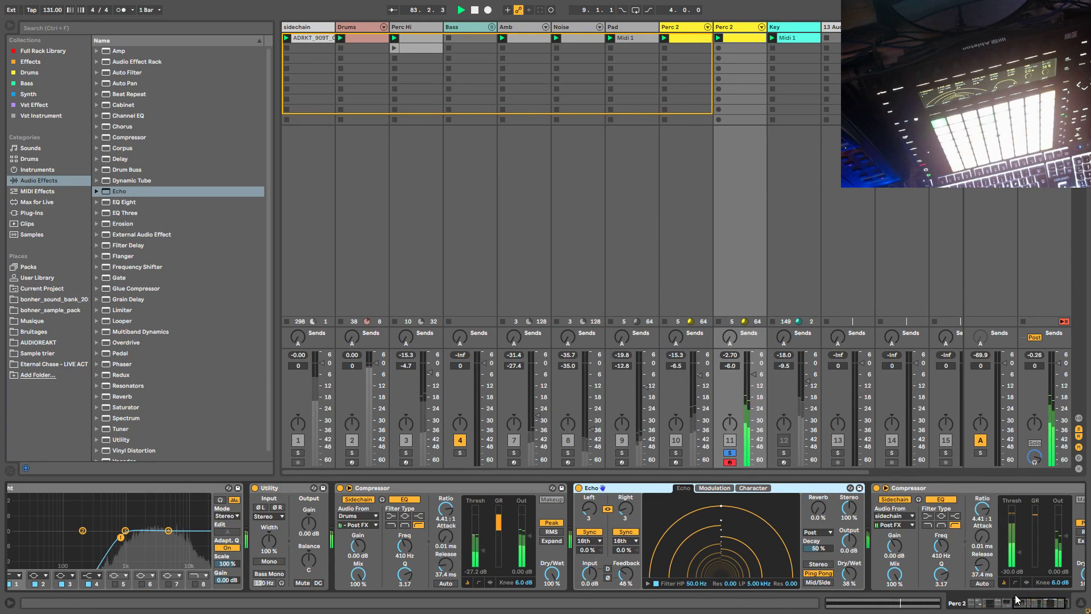
Step: Unsolo the duplicate Perc 2, set its volume to -6.8 dB, and compare the full mix with the track muted and unmuted
{"action": "left_click", "coordinate": [1032, 604]}
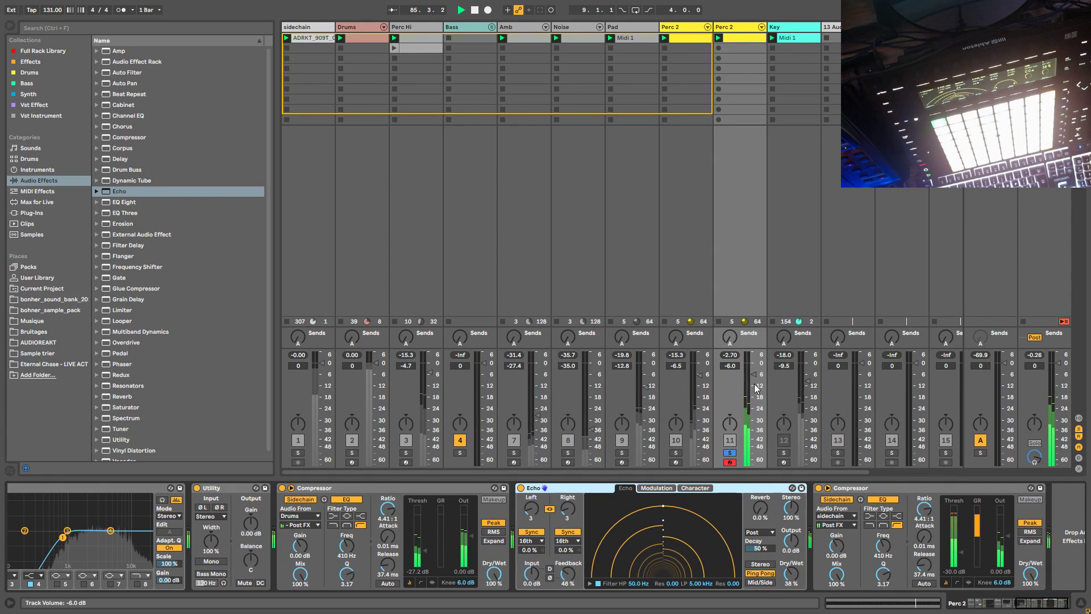
{"action": "left_click_drag", "start_coordinate": [755, 389], "coordinate": [756, 381]}
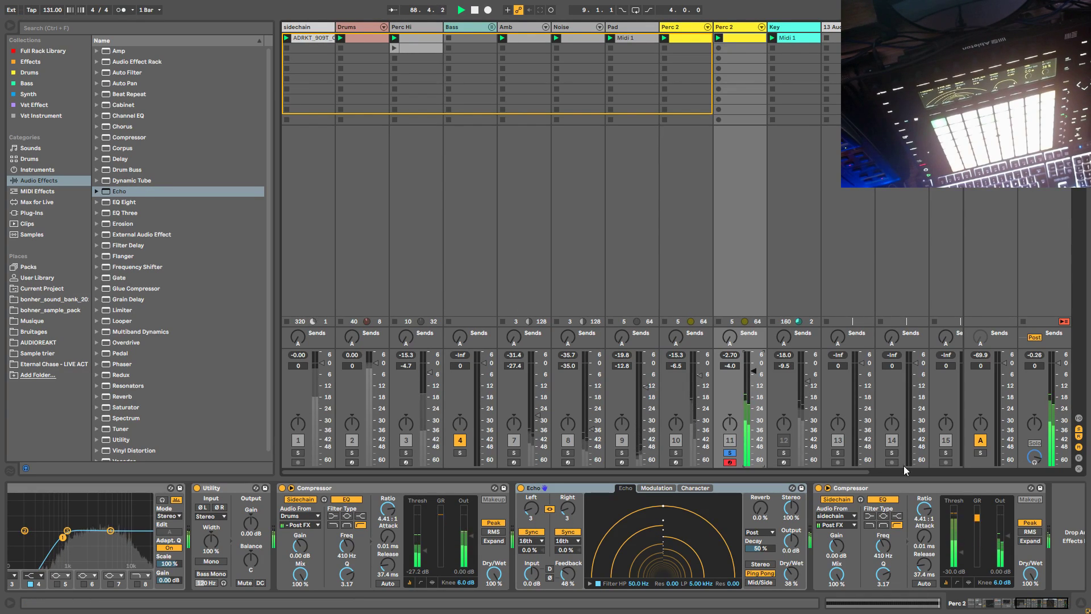
{"action": "left_click", "coordinate": [729, 452]}
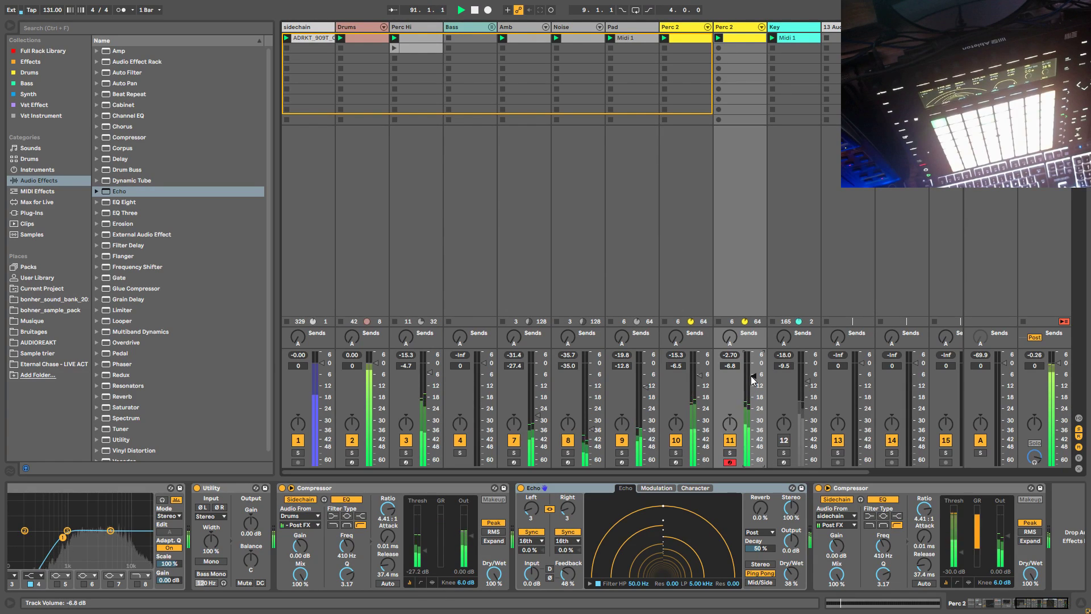
{"action": "left_click", "coordinate": [730, 441]}
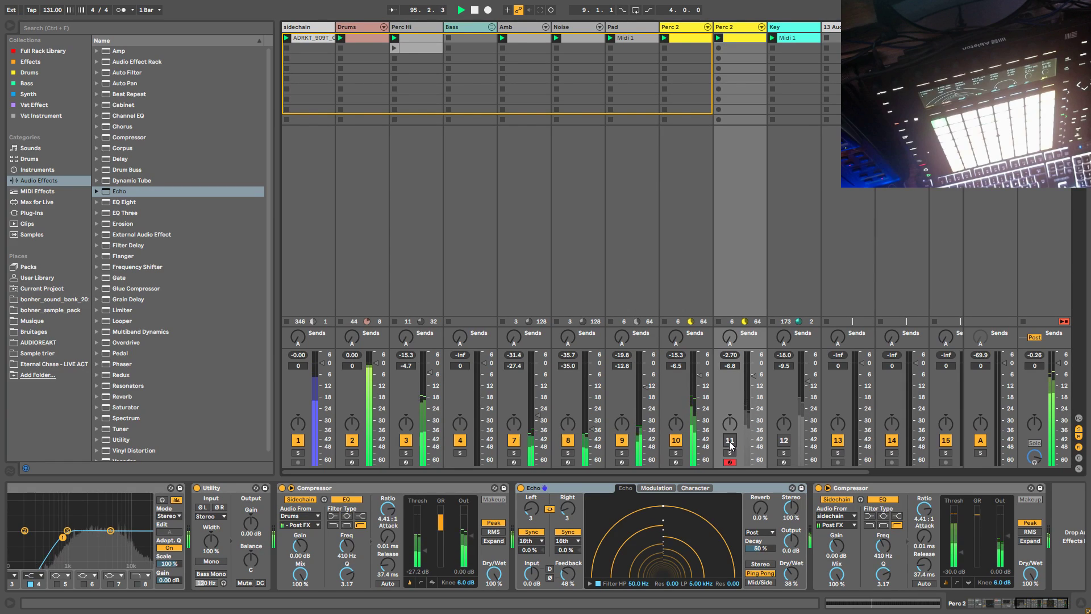
{"action": "left_click", "coordinate": [731, 440]}
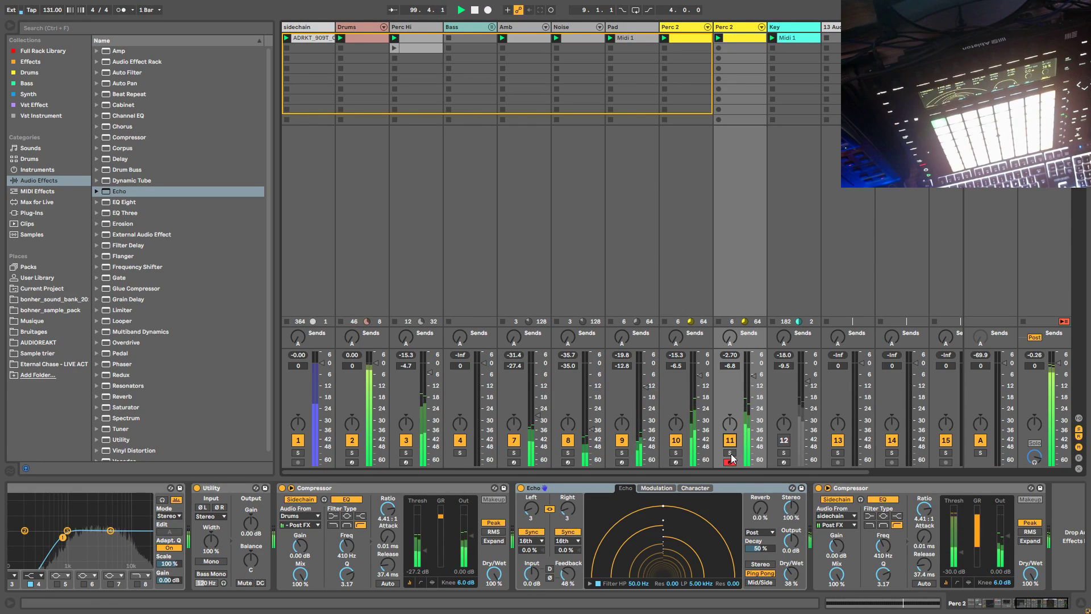
Step: Set Echo's Dry/Wet to 32 % while comparing the mix with Echo and the Drums-sidechained Compressor bypassed and re-enabled
{"action": "left_click", "coordinate": [521, 488]}
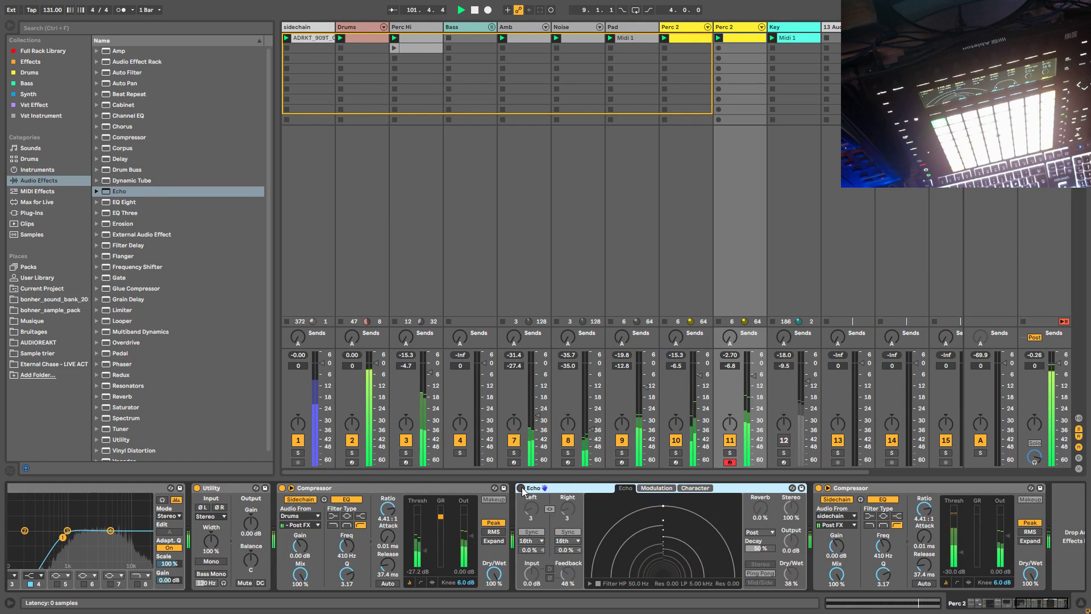
{"action": "left_click", "coordinate": [521, 488]}
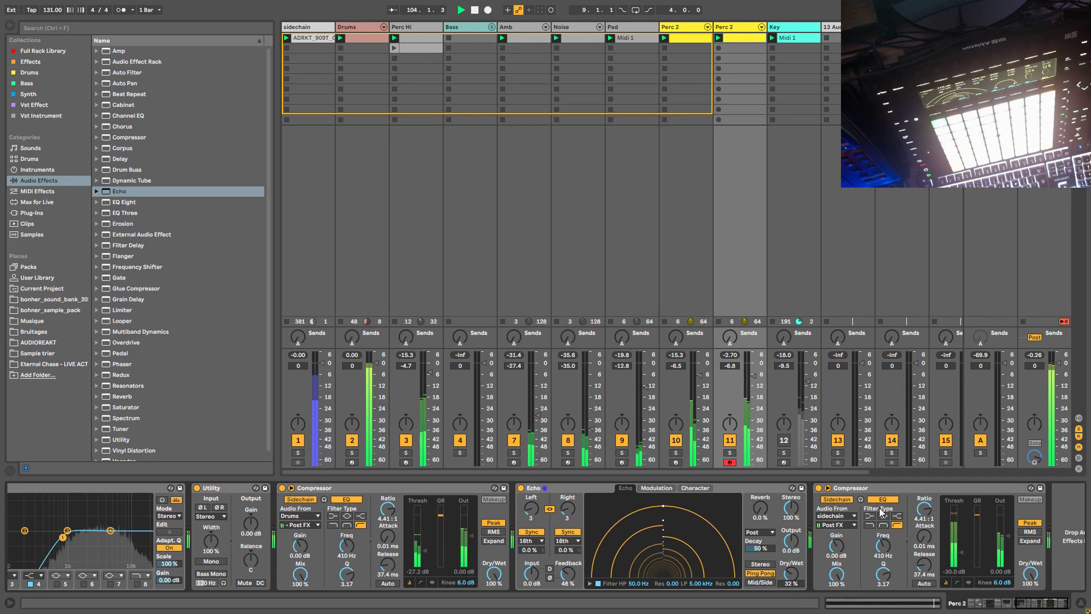
{"action": "left_click", "coordinate": [282, 488]}
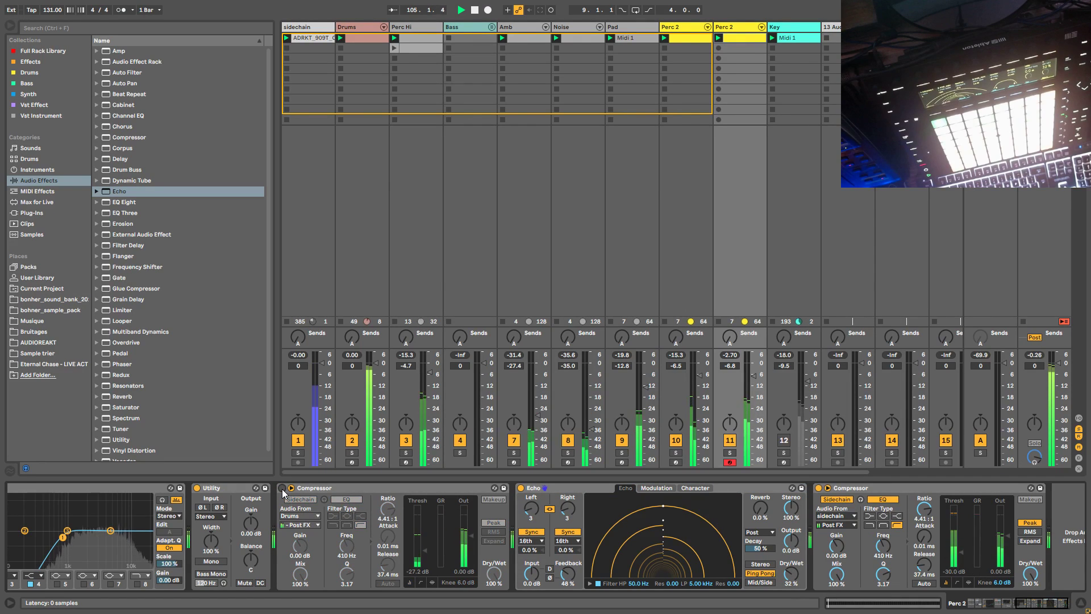
{"action": "left_click", "coordinate": [282, 488]}
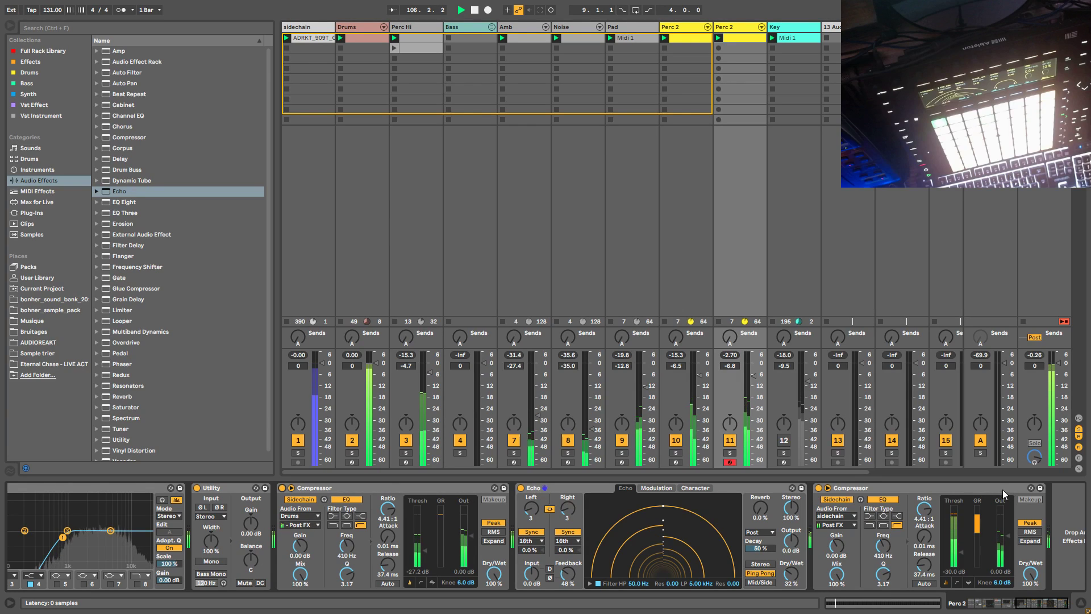
Step: Solo the duplicate Perc 2 track, set its volume to -6.0 dB and rename it Hats#
{"action": "left_click", "coordinate": [729, 453]}
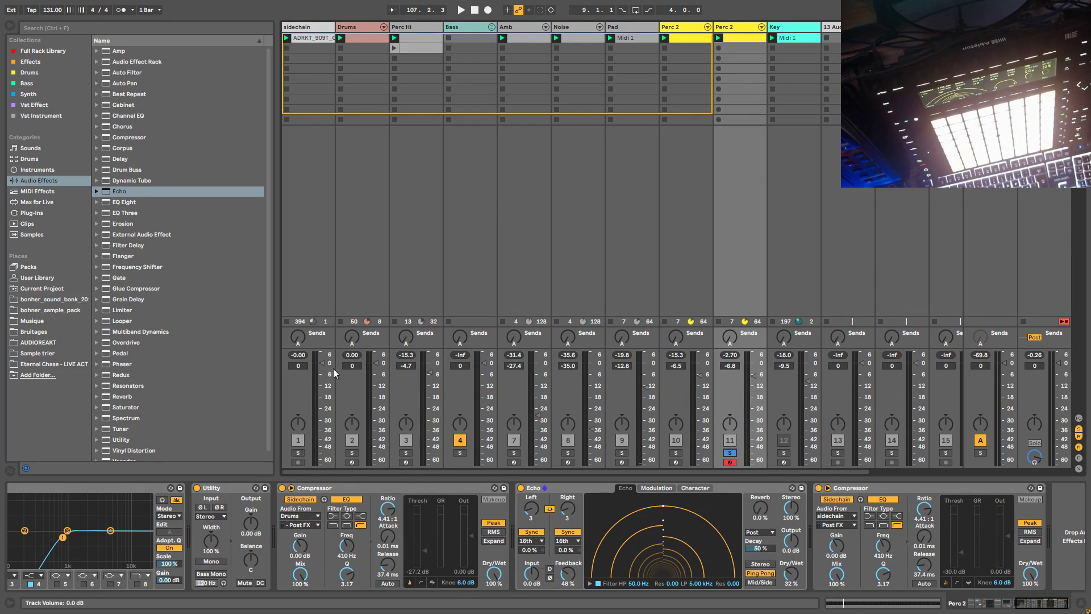
{"action": "key", "text": "space"}
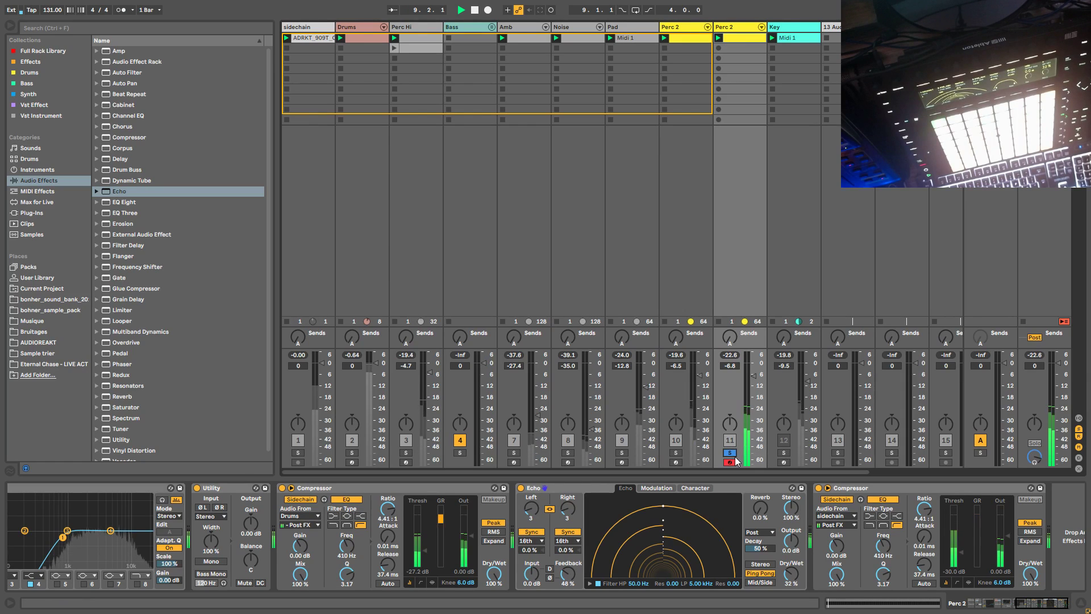
{"action": "left_click_drag", "start_coordinate": [753, 378], "coordinate": [754, 374]}
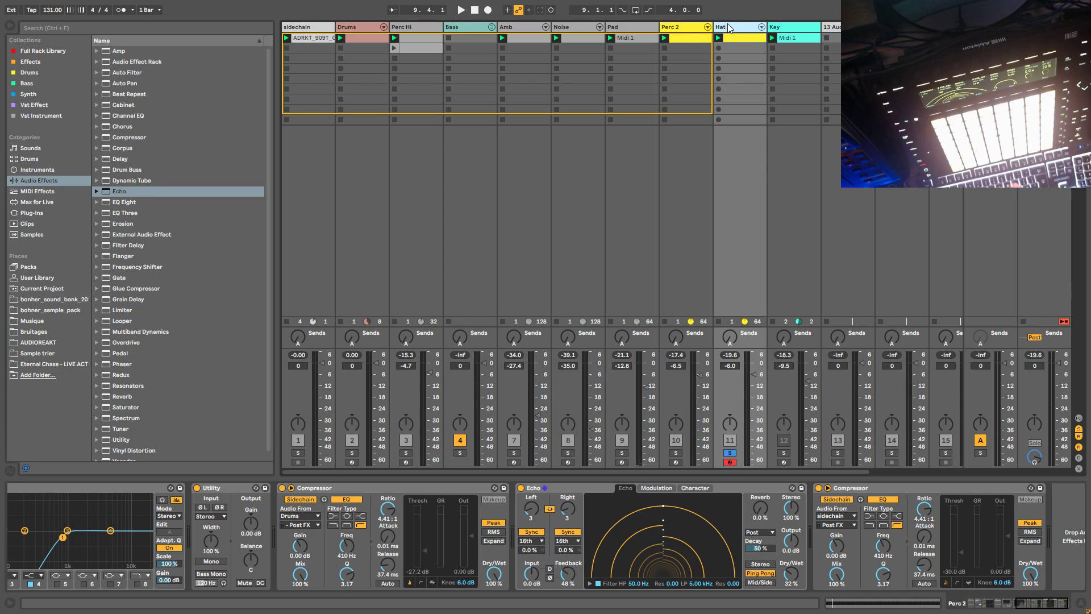
{"action": "type", "text": "s#"}
Step: Resume playback and boost the Hats# EQ Eight by 3.35 dB at 3.83 kHz with a Q of 0.71
{"action": "key", "text": "space"}
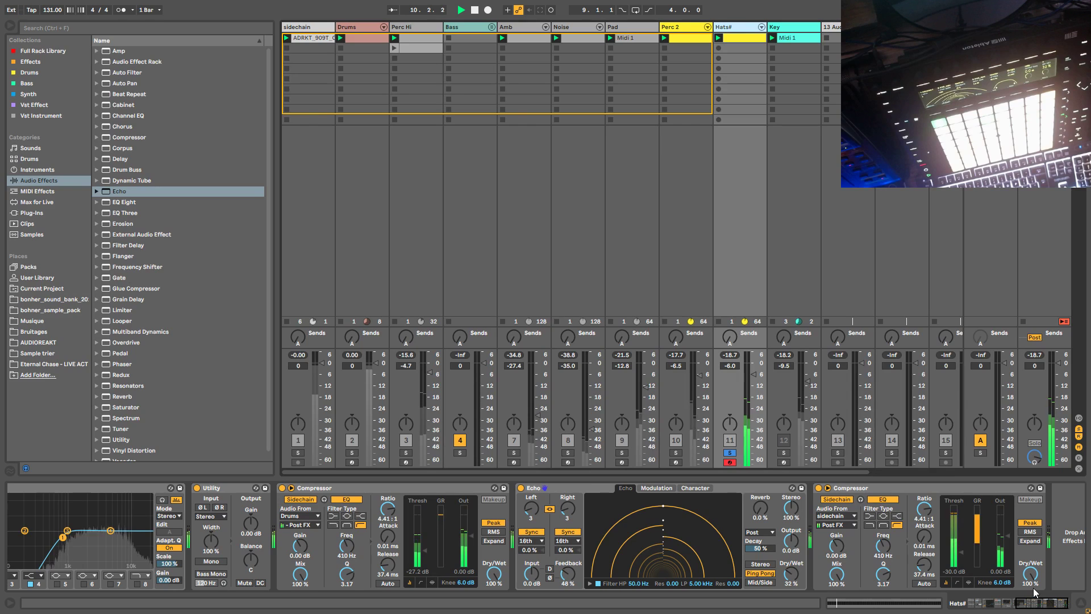
{"action": "left_click_drag", "start_coordinate": [1040, 606], "coordinate": [1011, 609]}
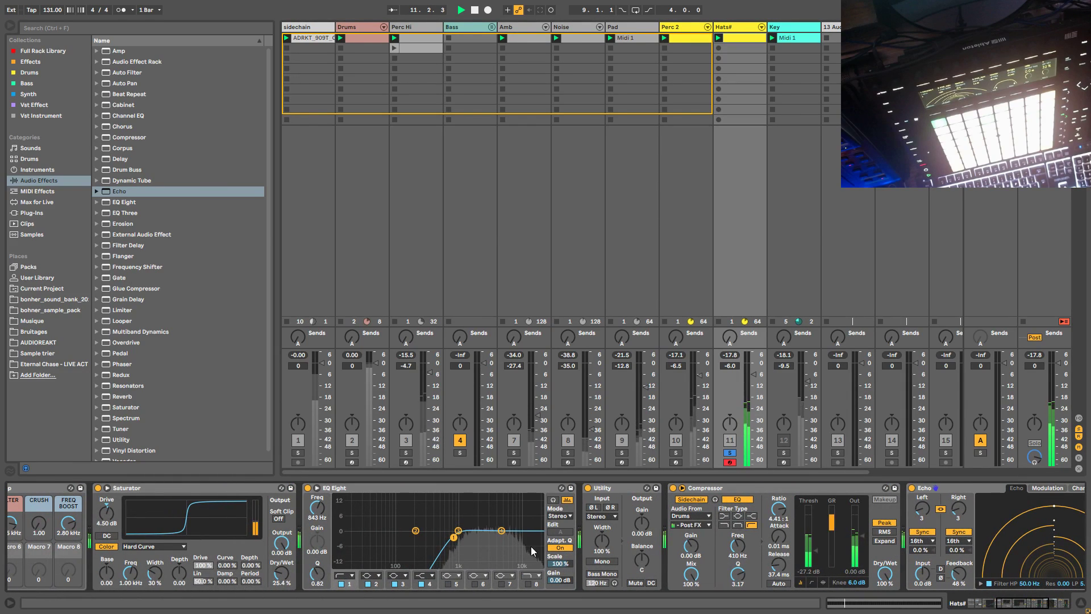
{"action": "left_click_drag", "start_coordinate": [501, 531], "coordinate": [480, 525]}
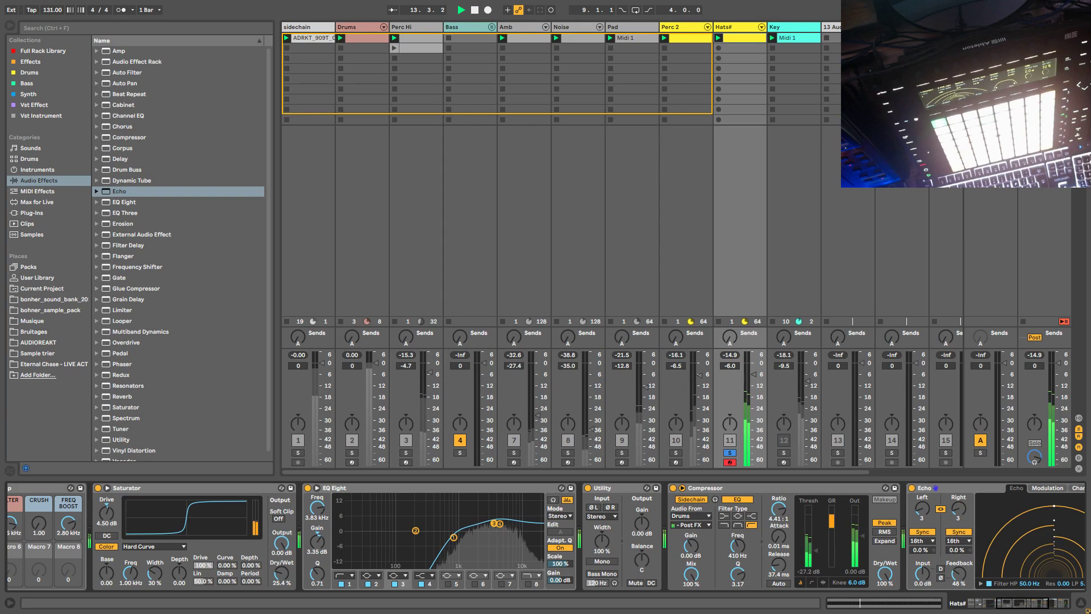
Step: Unsolo Hats# and lower its volume to -11.3 dB in the full mix
{"action": "left_click", "coordinate": [731, 453]}
{"action": "left_click_drag", "start_coordinate": [754, 374], "coordinate": [754, 376]}
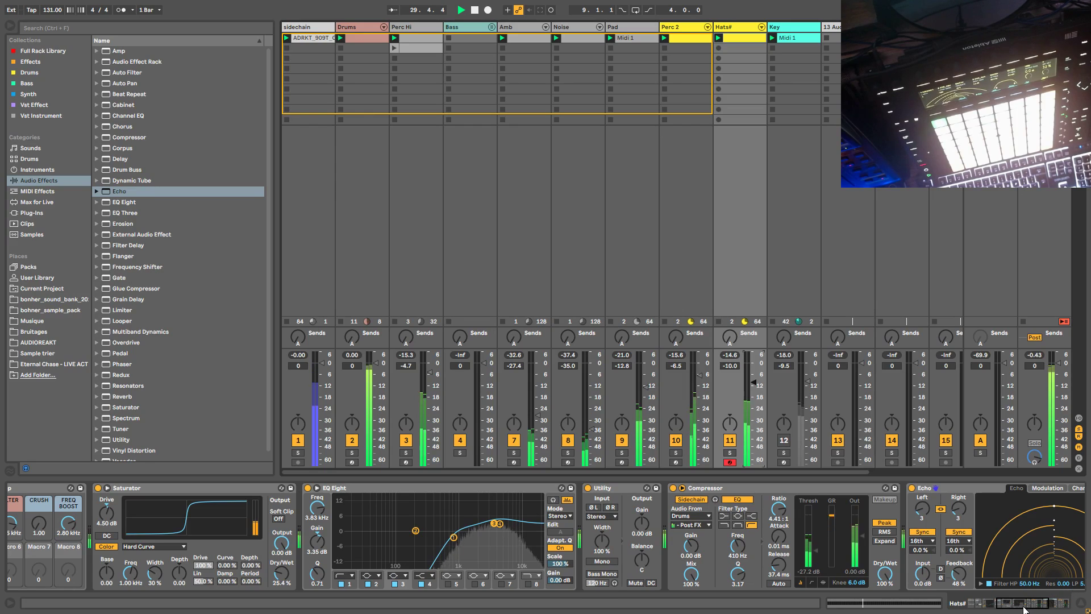
{"action": "left_click", "coordinate": [1063, 603]}
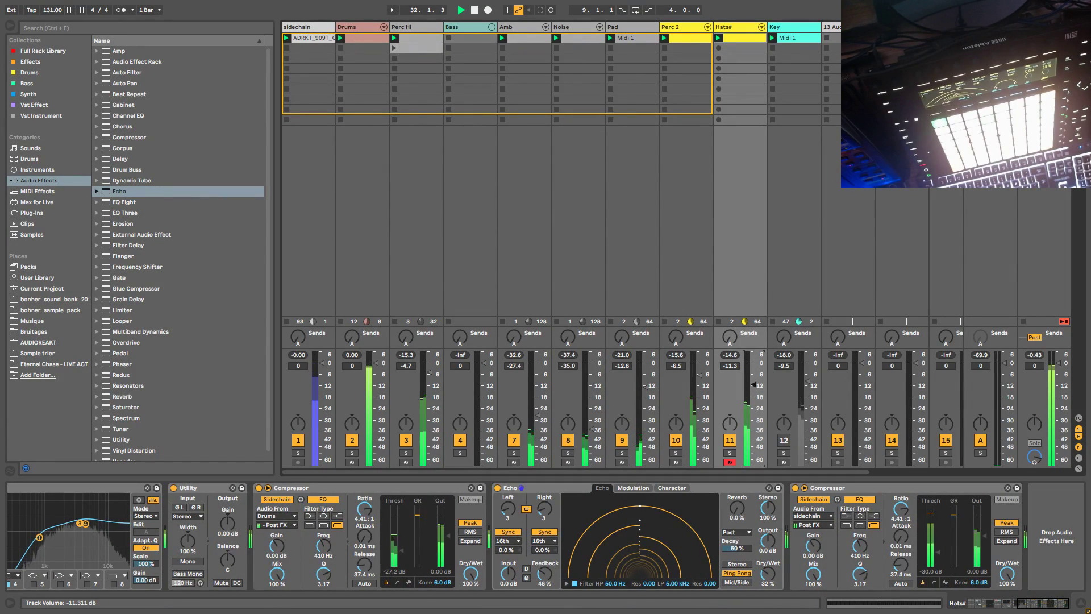
{"action": "left_click_drag", "start_coordinate": [753, 382], "coordinate": [755, 385]}
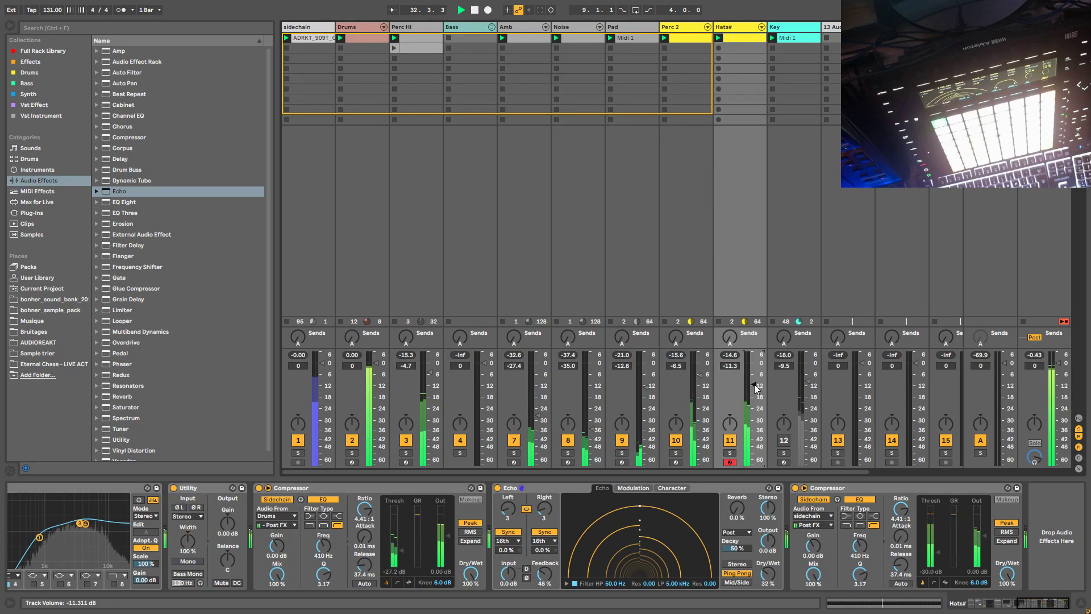
Step: Rename the Hats# track to Hats and move it between the Drums and Perc Hi tracks
{"action": "double_click", "coordinate": [734, 28]}
{"action": "type", "text": "Hats"}
{"action": "key", "text": "Return"}
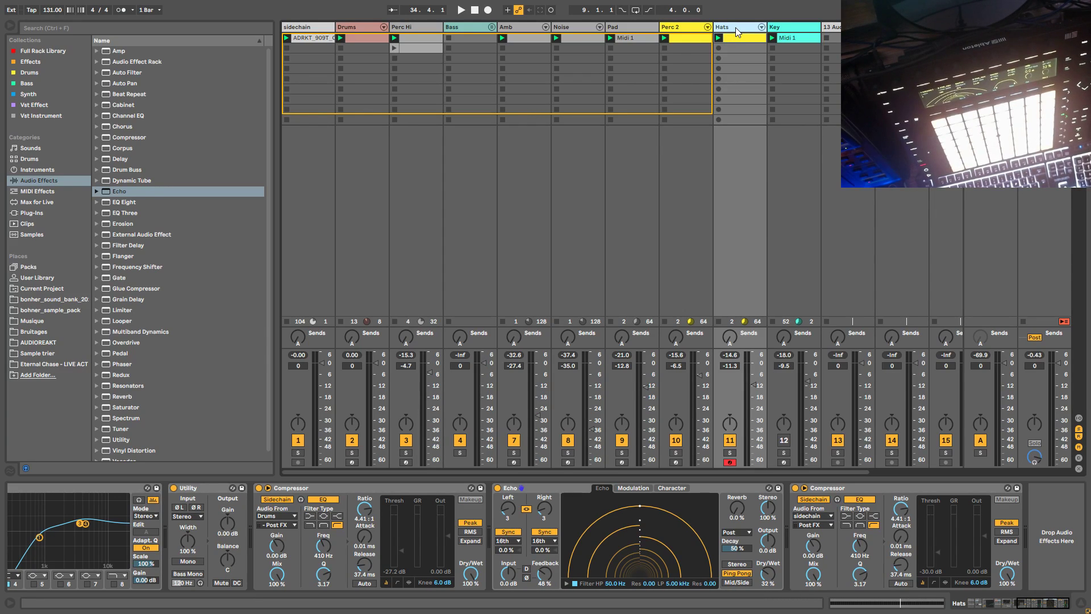
{"action": "left_click_drag", "start_coordinate": [735, 27], "coordinate": [398, 28]}
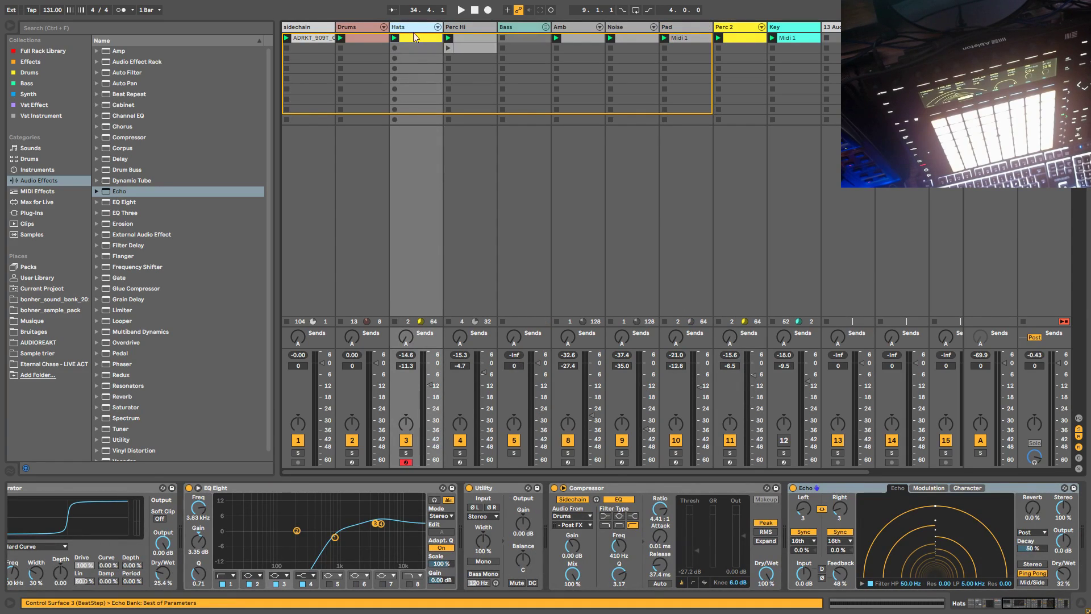
Step: Show the Drums track's devices, play back the mix, and select an empty clip slot on the Amb track
{"action": "left_click", "coordinate": [352, 29]}
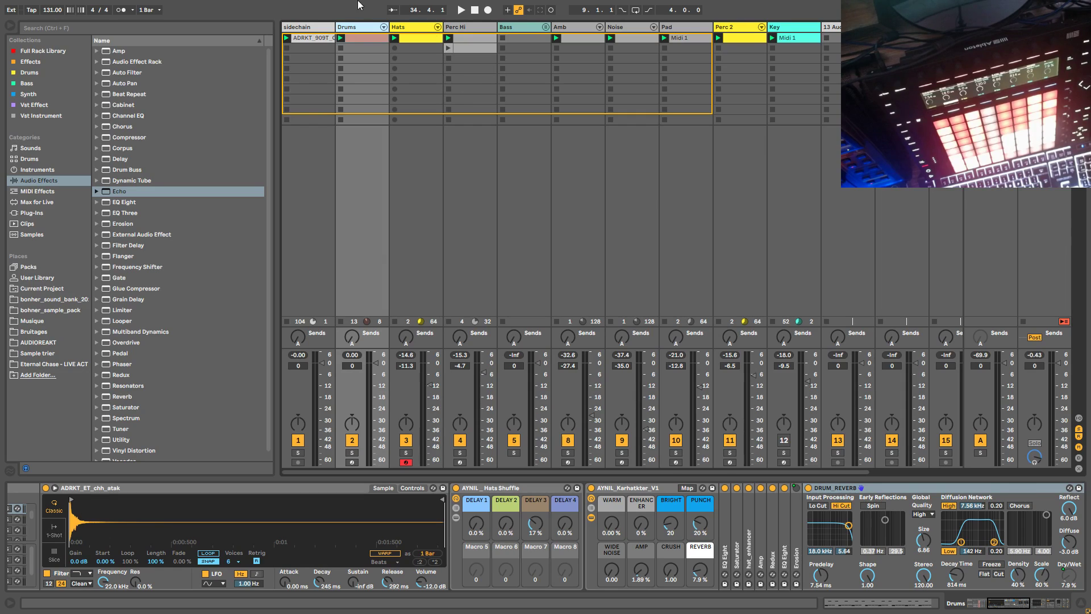
{"action": "key", "text": "space"}
{"action": "left_click", "coordinate": [575, 111]}
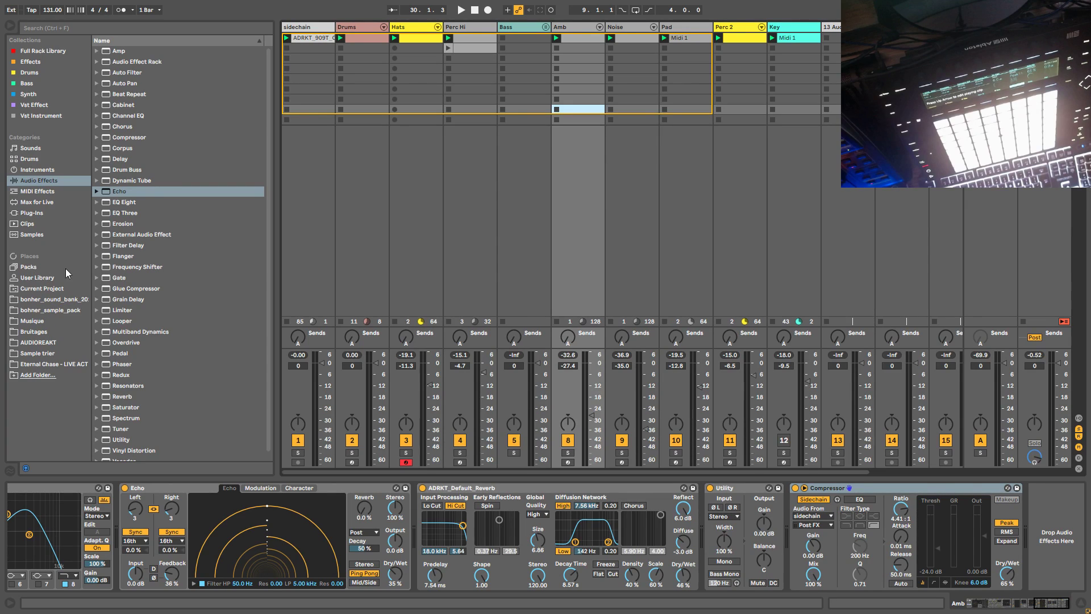
Step: Browse the User Library and the Current Project's contents, selecting its Backup folder
{"action": "left_click", "coordinate": [46, 280]}
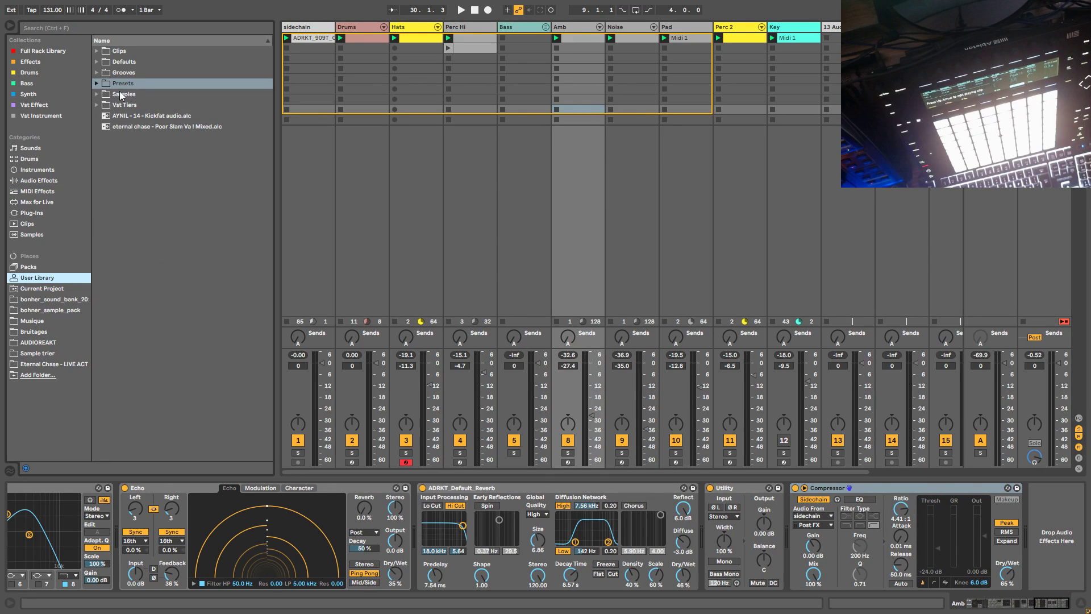
{"action": "left_click", "coordinate": [42, 288]}
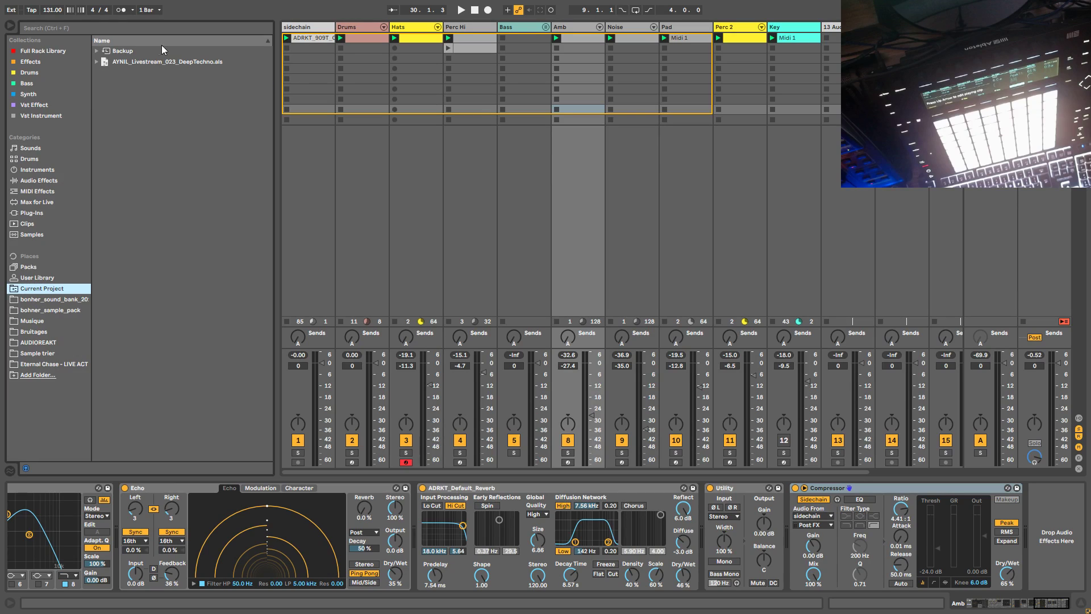
{"action": "left_click", "coordinate": [100, 52]}
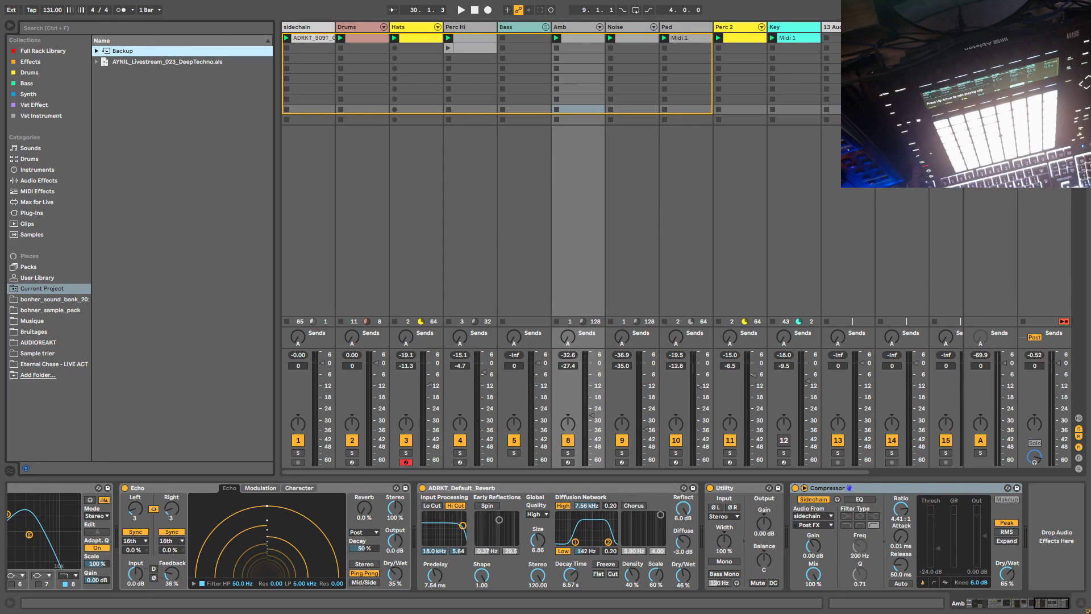